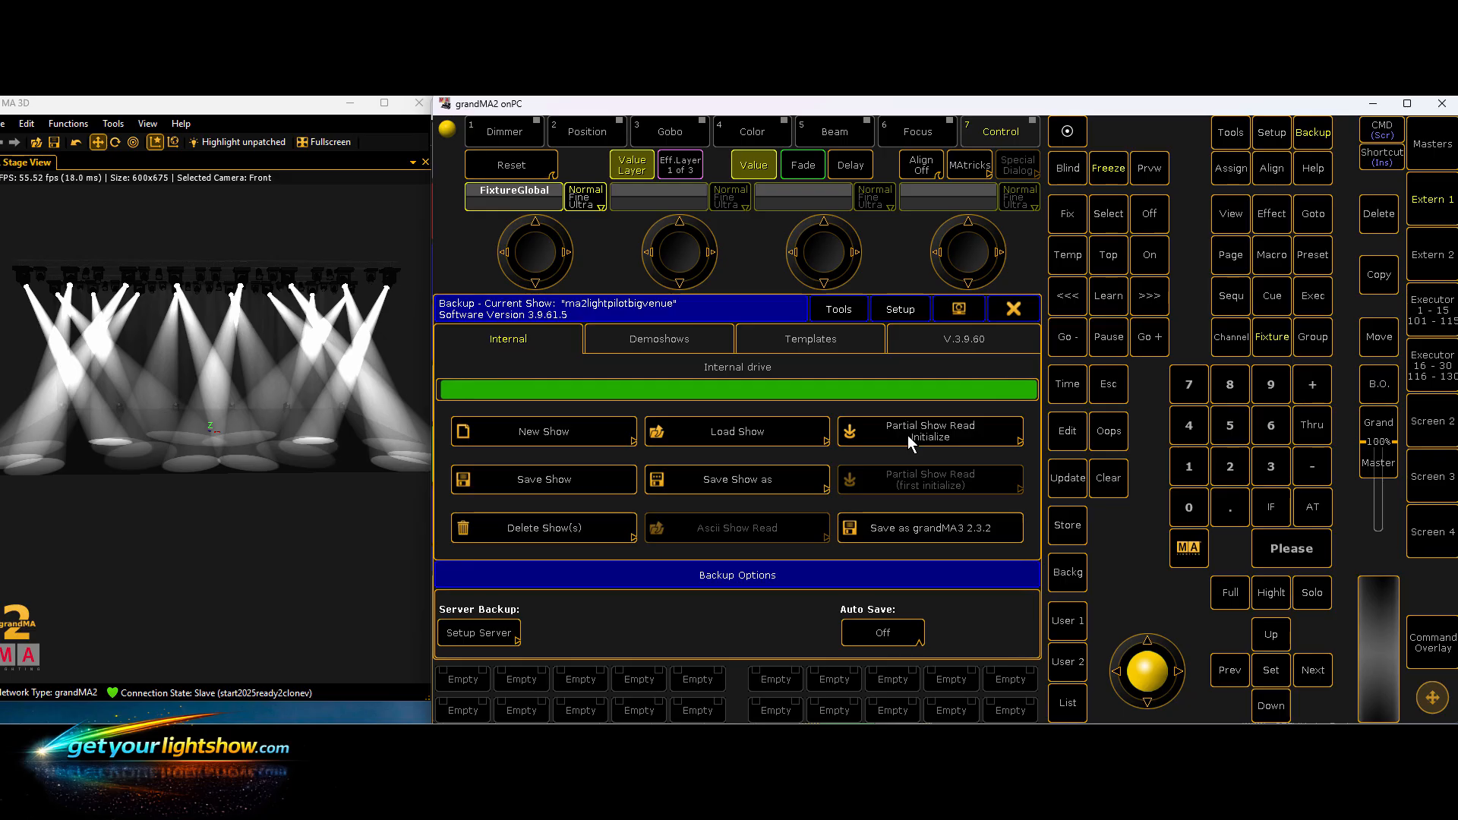
# - Start a partial show read from the show file "festival patch.show.gz"
pyautogui.click(911, 443)
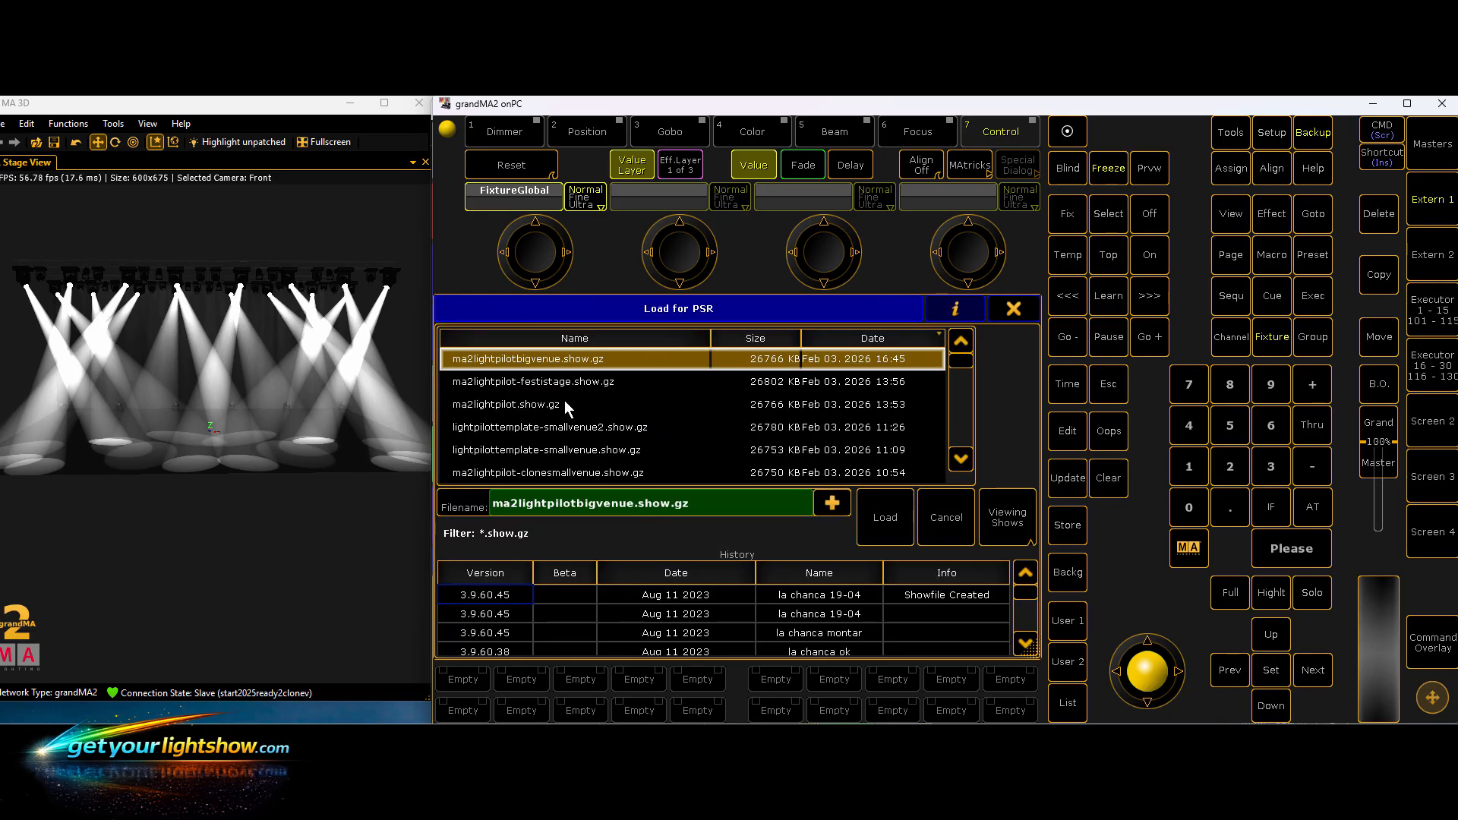
pyautogui.scroll(-7, 690, 425)
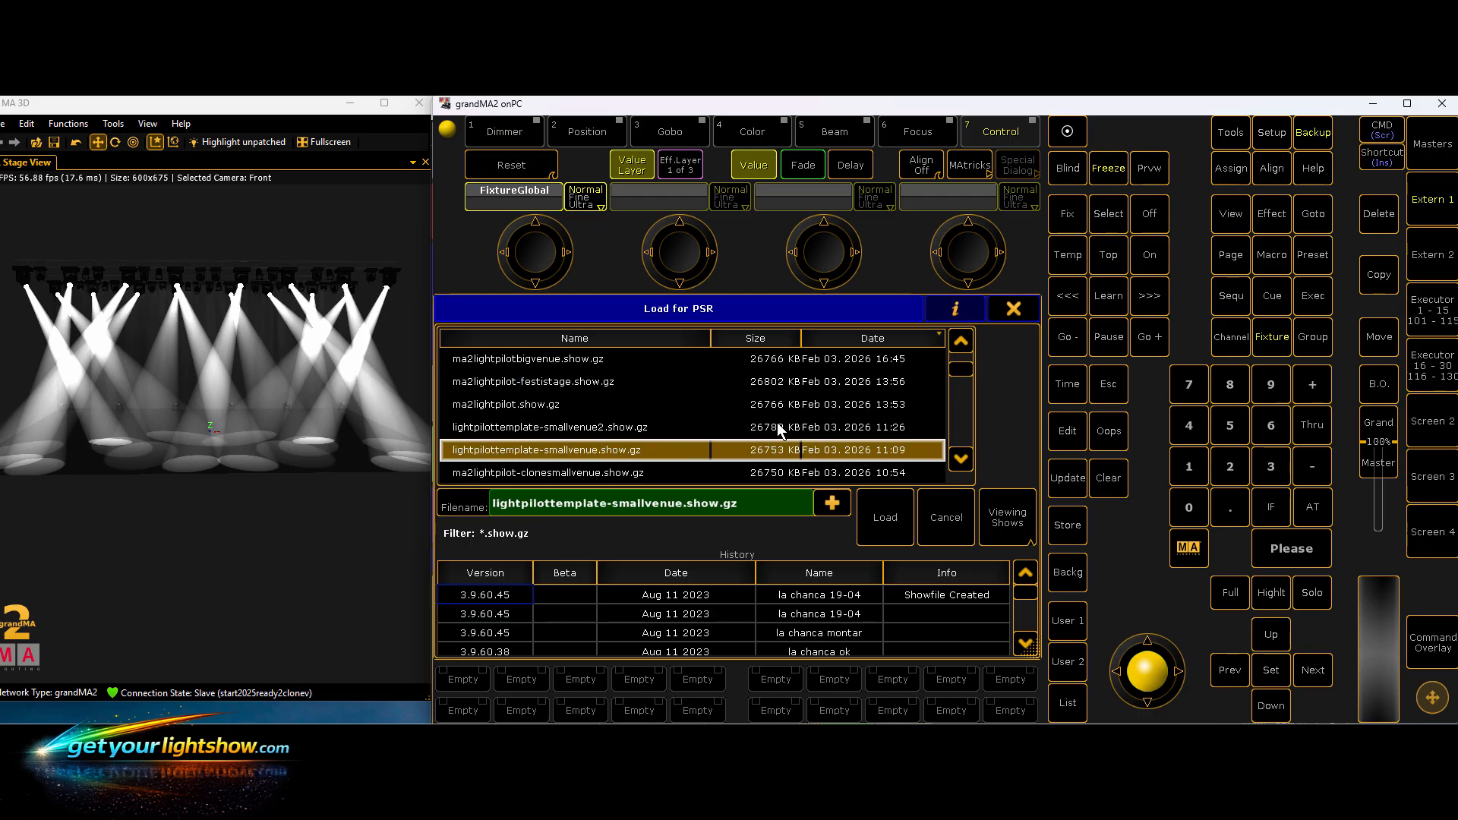
pyautogui.scroll(-3, 585, 429)
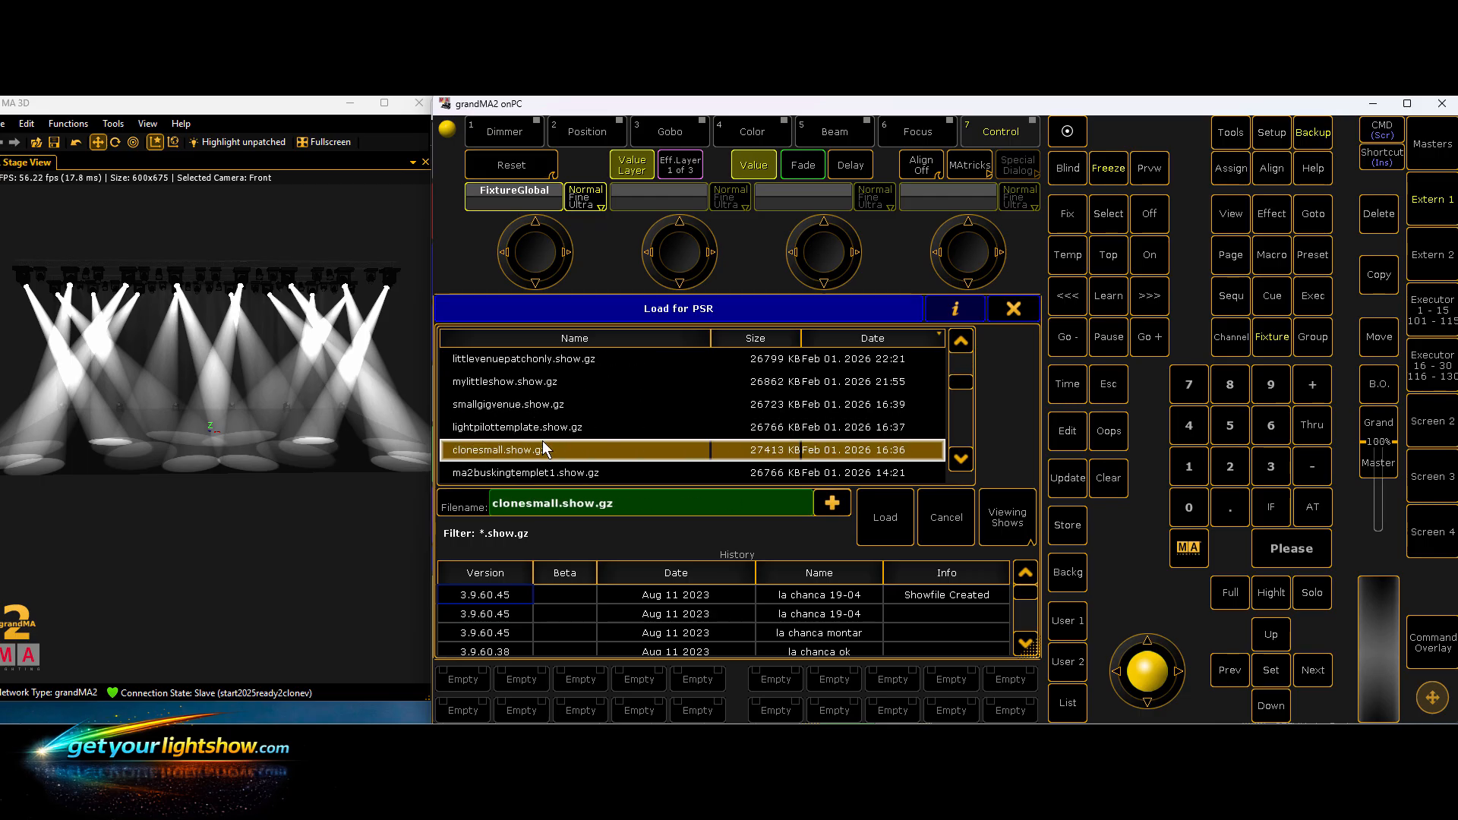
pyautogui.scroll(-5, 544, 453)
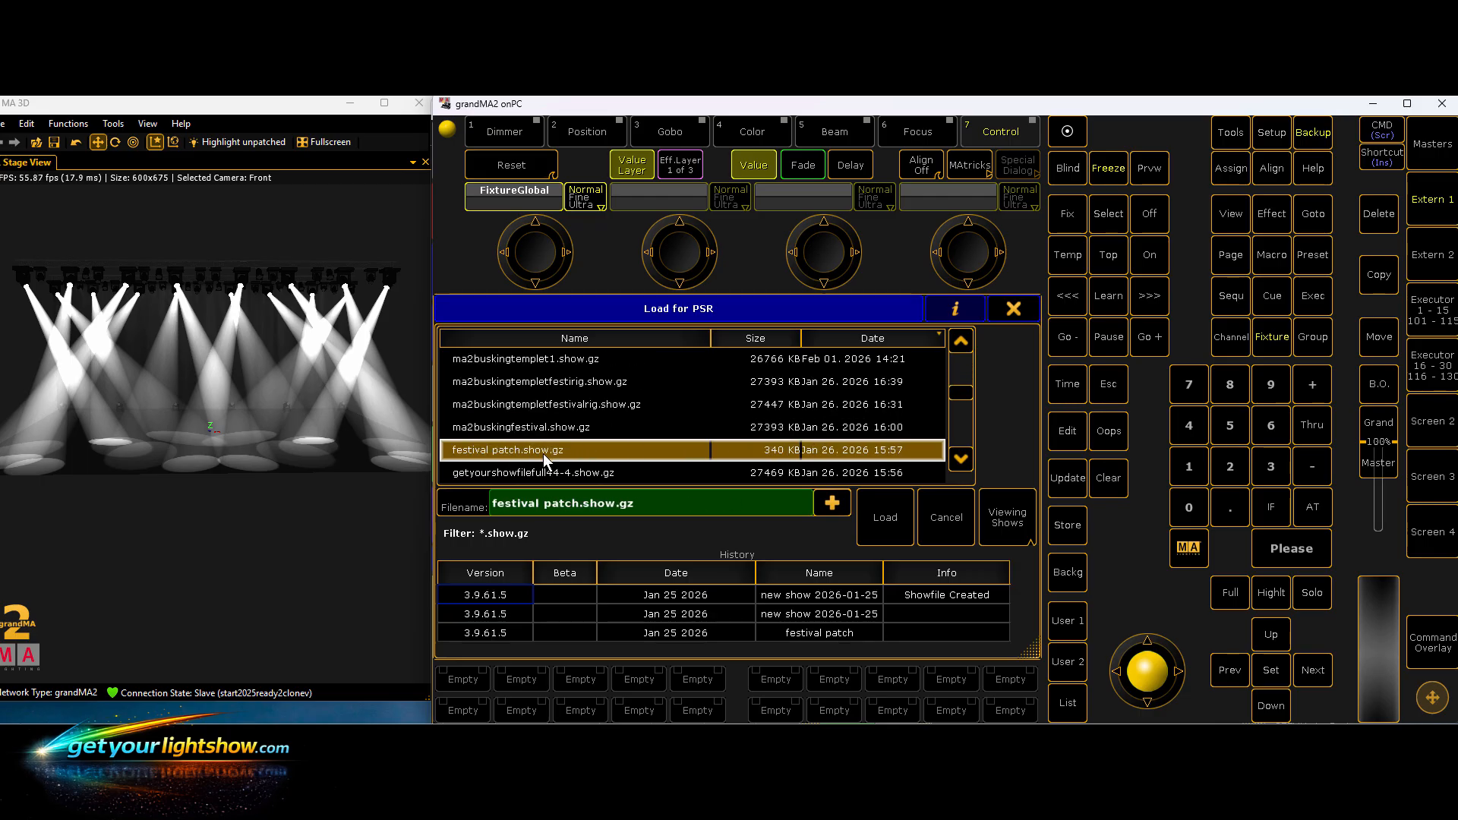
pyautogui.click(886, 518)
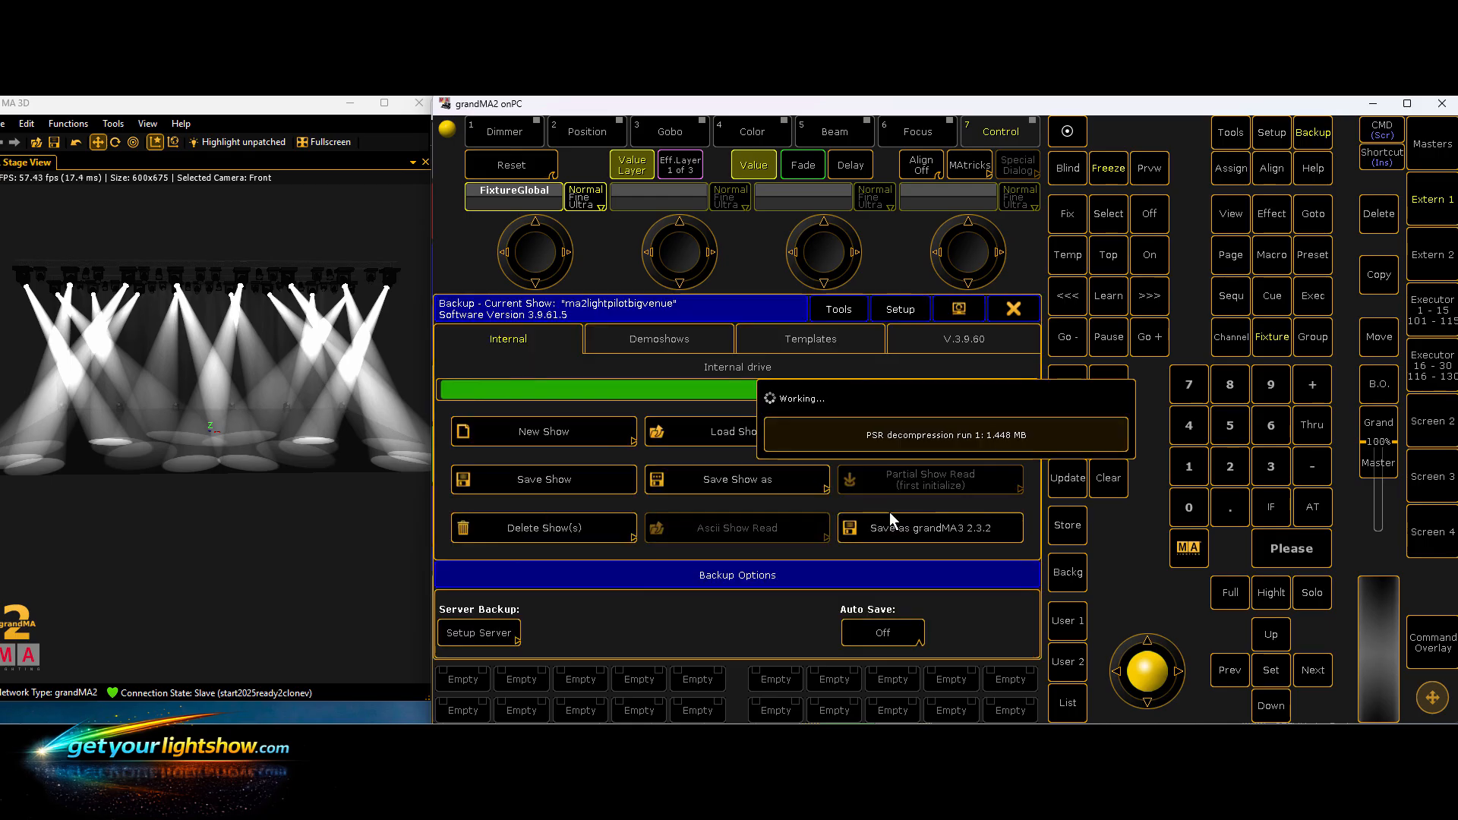
# - Apply the Merge Other wizard to the fixtures of the partial show read and run Prepare
pyautogui.moveTo(972, 391); pyautogui.dragTo(966, 498)
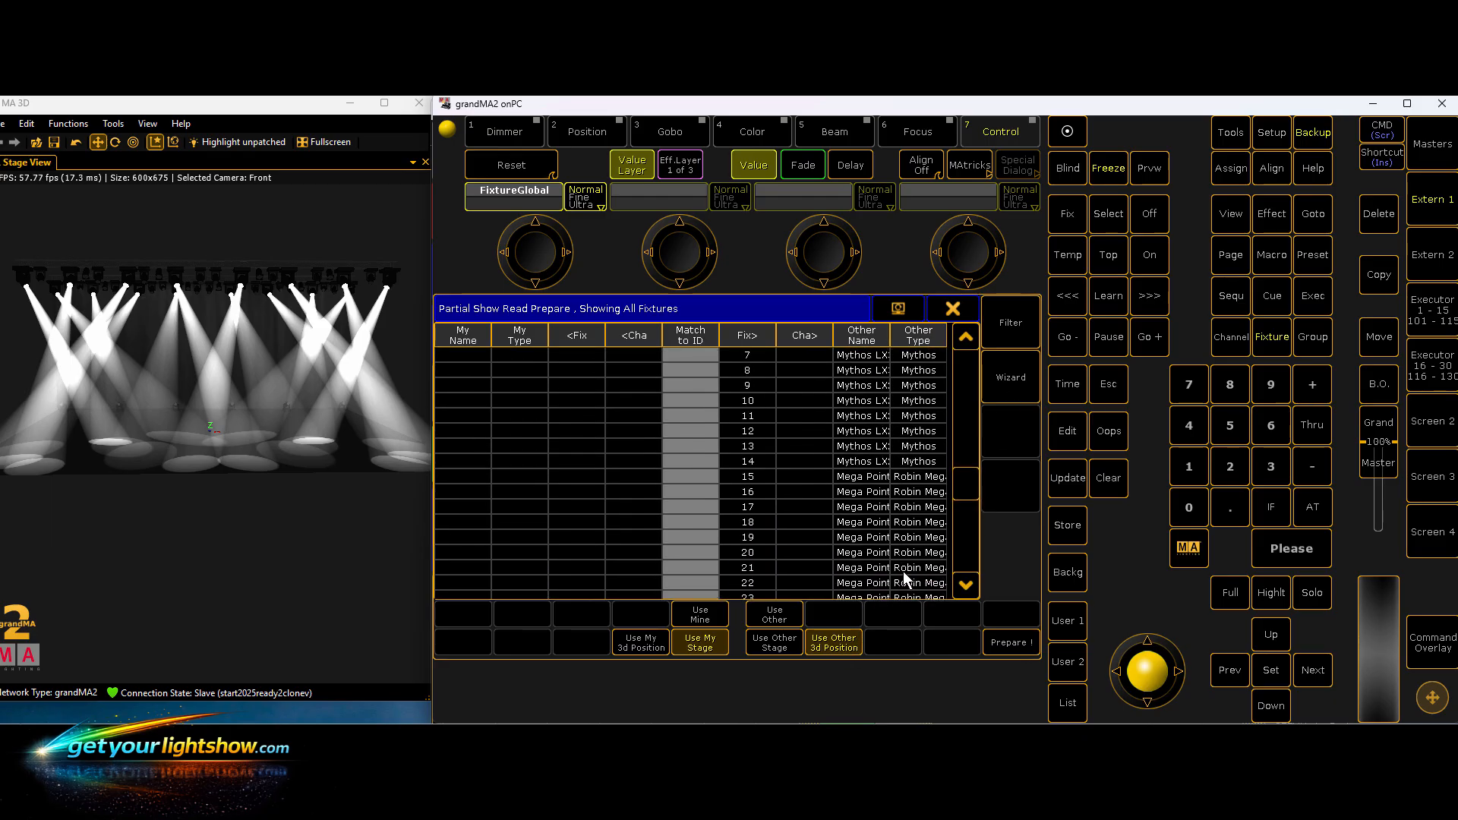
pyautogui.click(1010, 384)
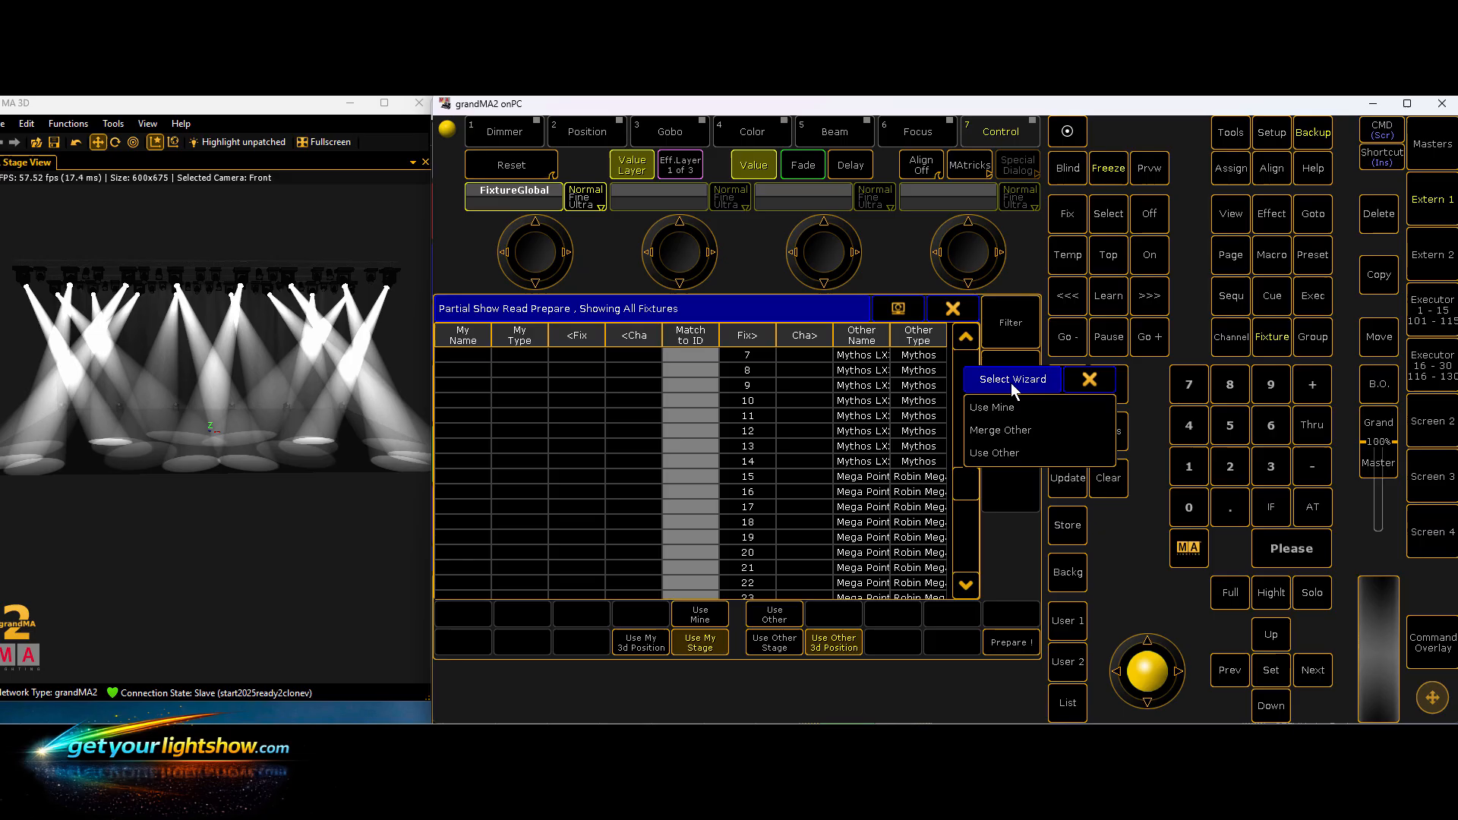
pyautogui.click(995, 430)
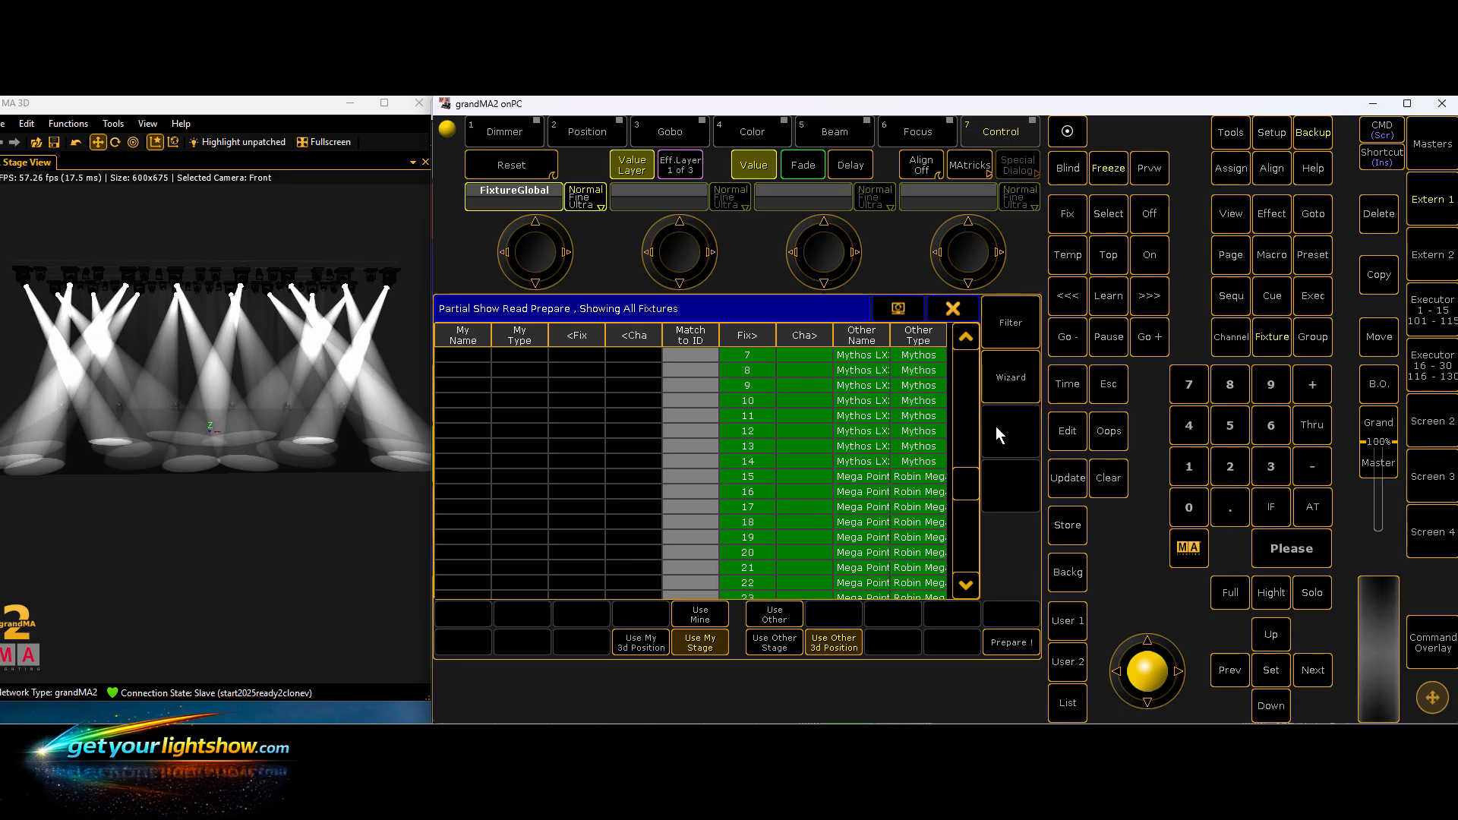
pyautogui.click(1022, 641)
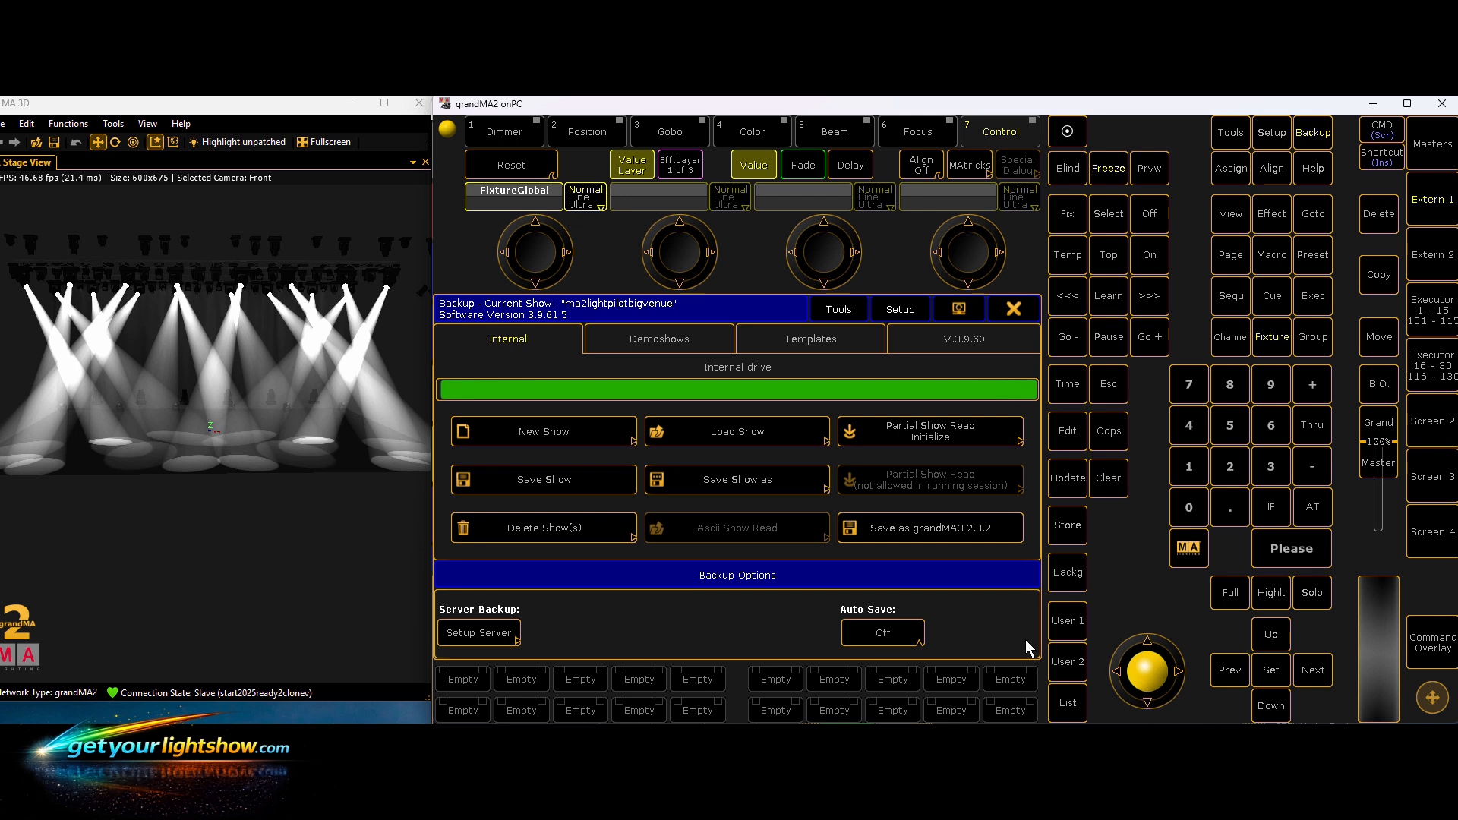
pyautogui.click(366, 532)
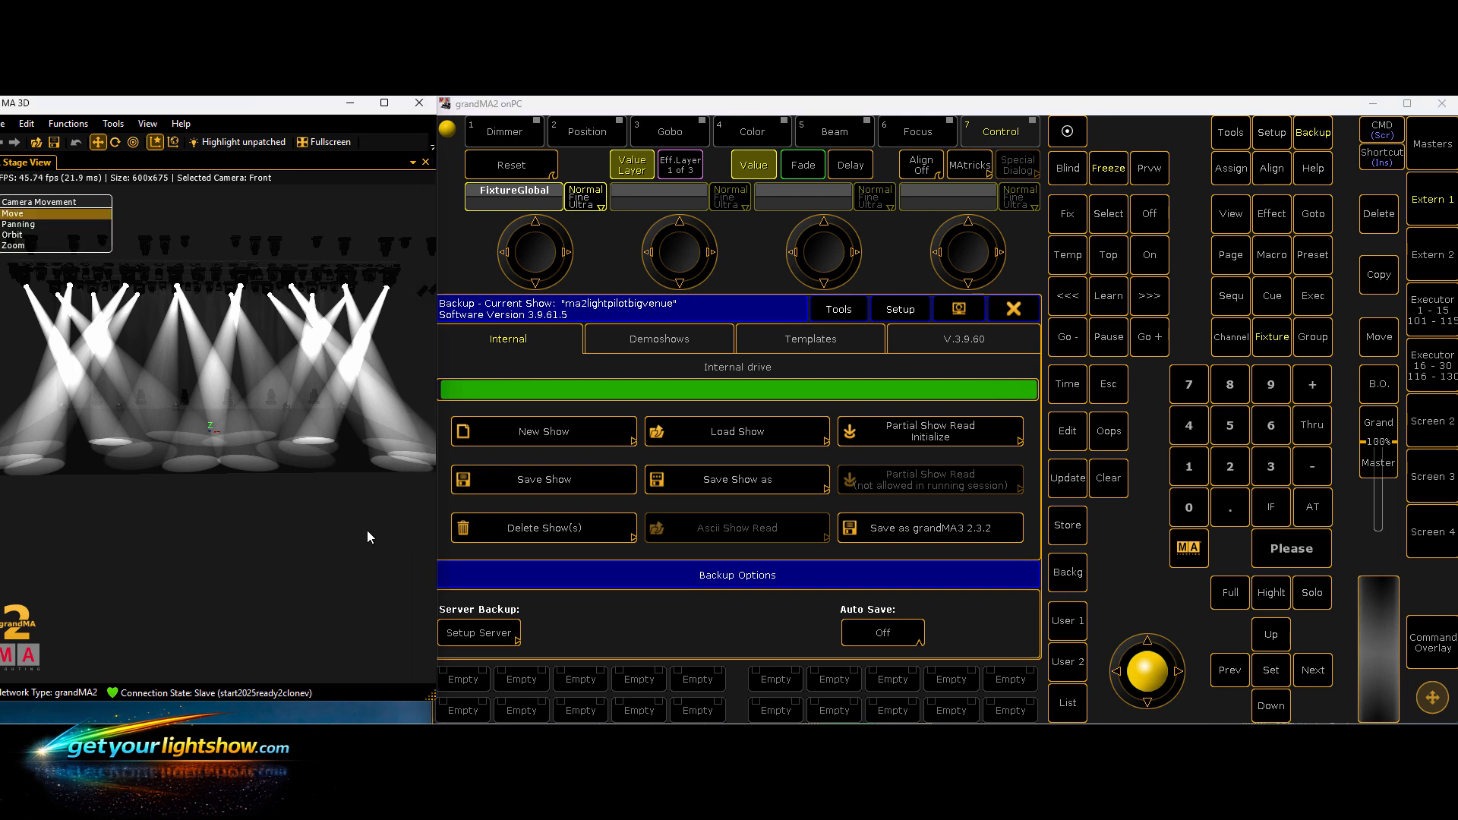
pyautogui.moveTo(367, 531); pyautogui.dragTo(23, 521)
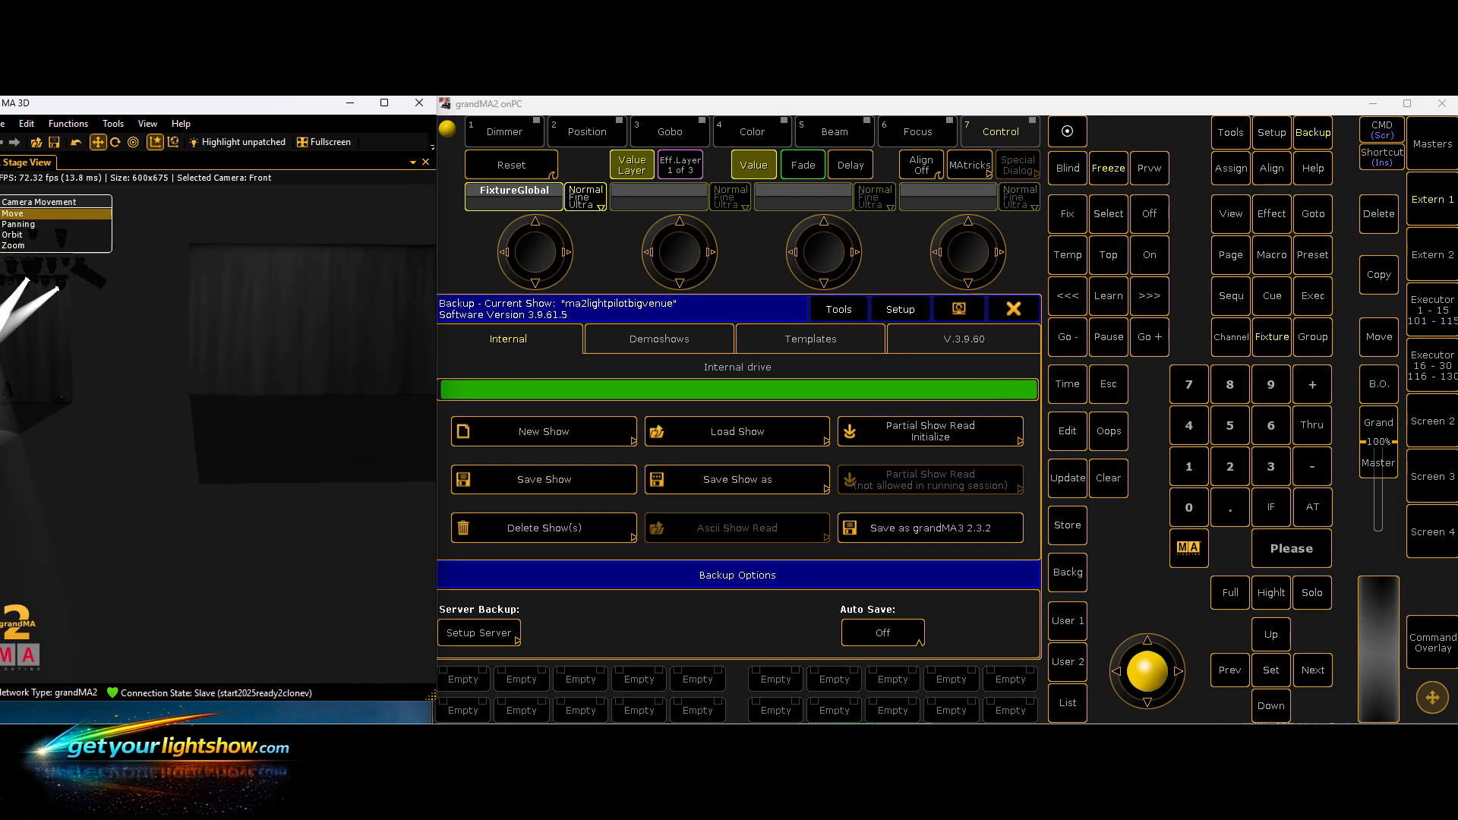
pyautogui.moveTo(293, 531); pyautogui.dragTo(600, 560)
pyautogui.moveTo(239, 558)
pyautogui.mouseDown()
pyautogui.moveTo(251, 548)
pyautogui.moveTo(257, 566)
pyautogui.mouseUp()
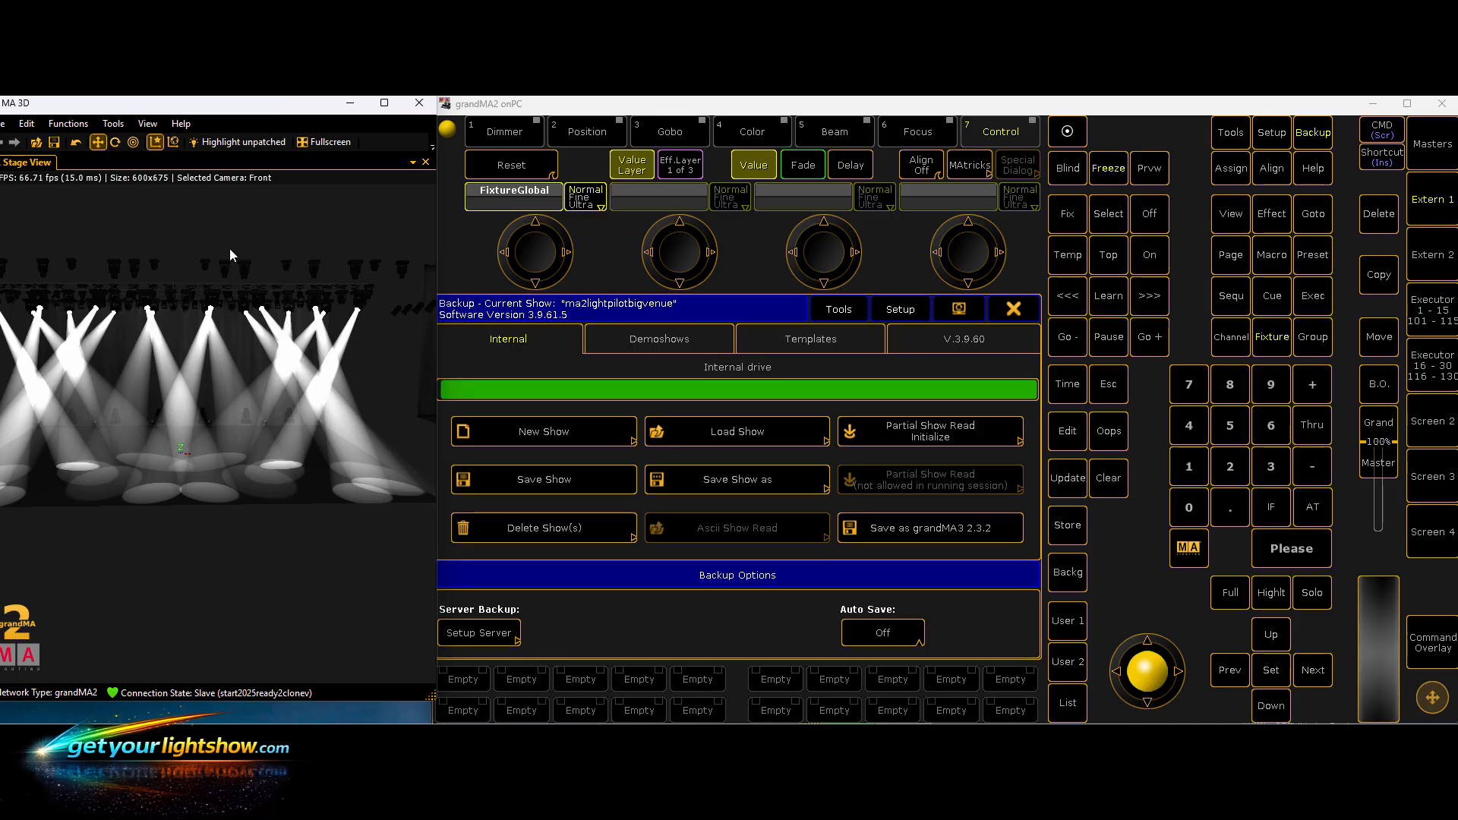
# - Leave the backup window, bring up the FIXTURES view on Screen 5 and widen the fixture sheet's Name column
pyautogui.click(1014, 309)
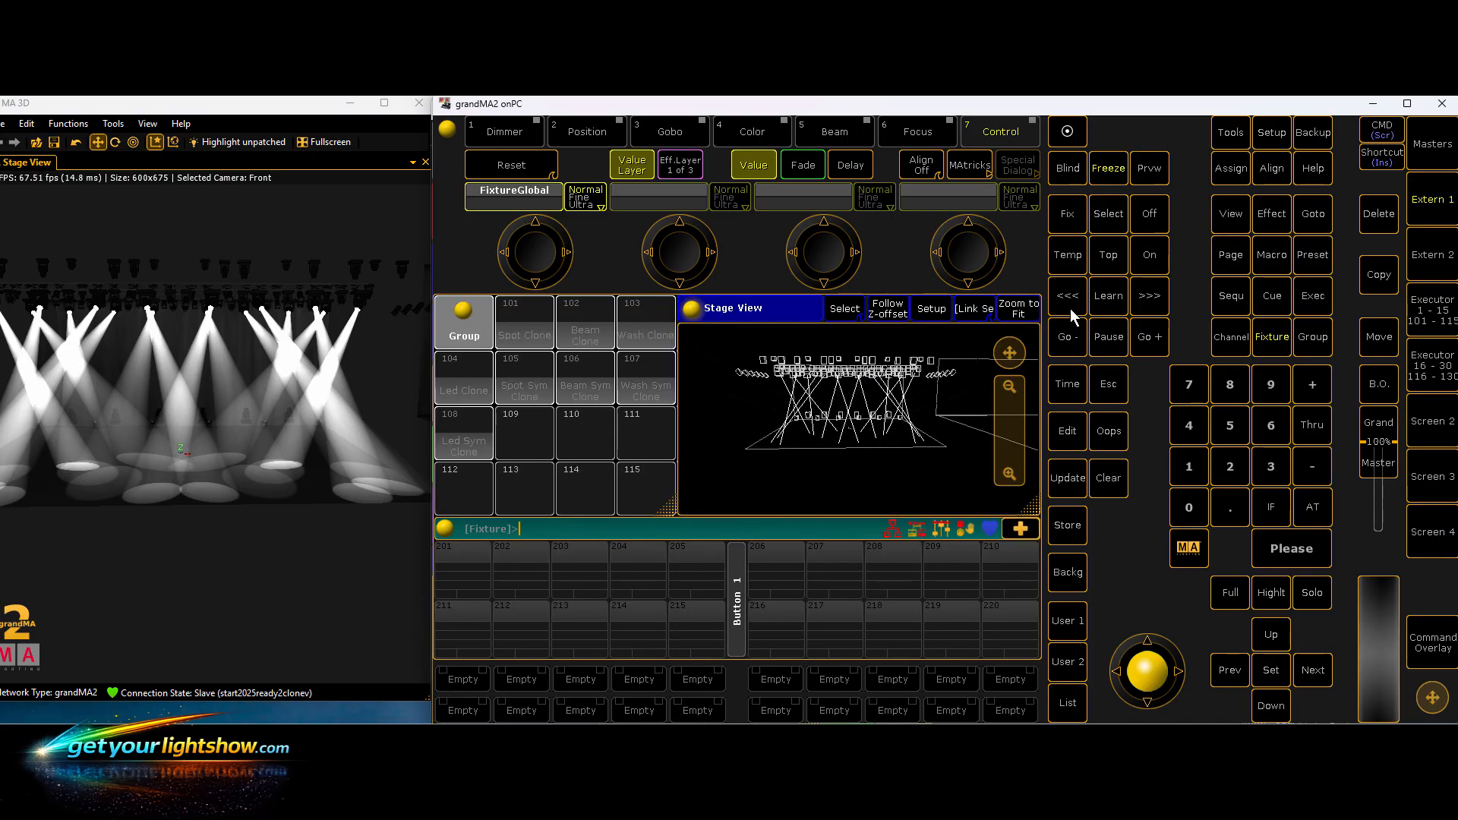
pyautogui.click(1438, 209)
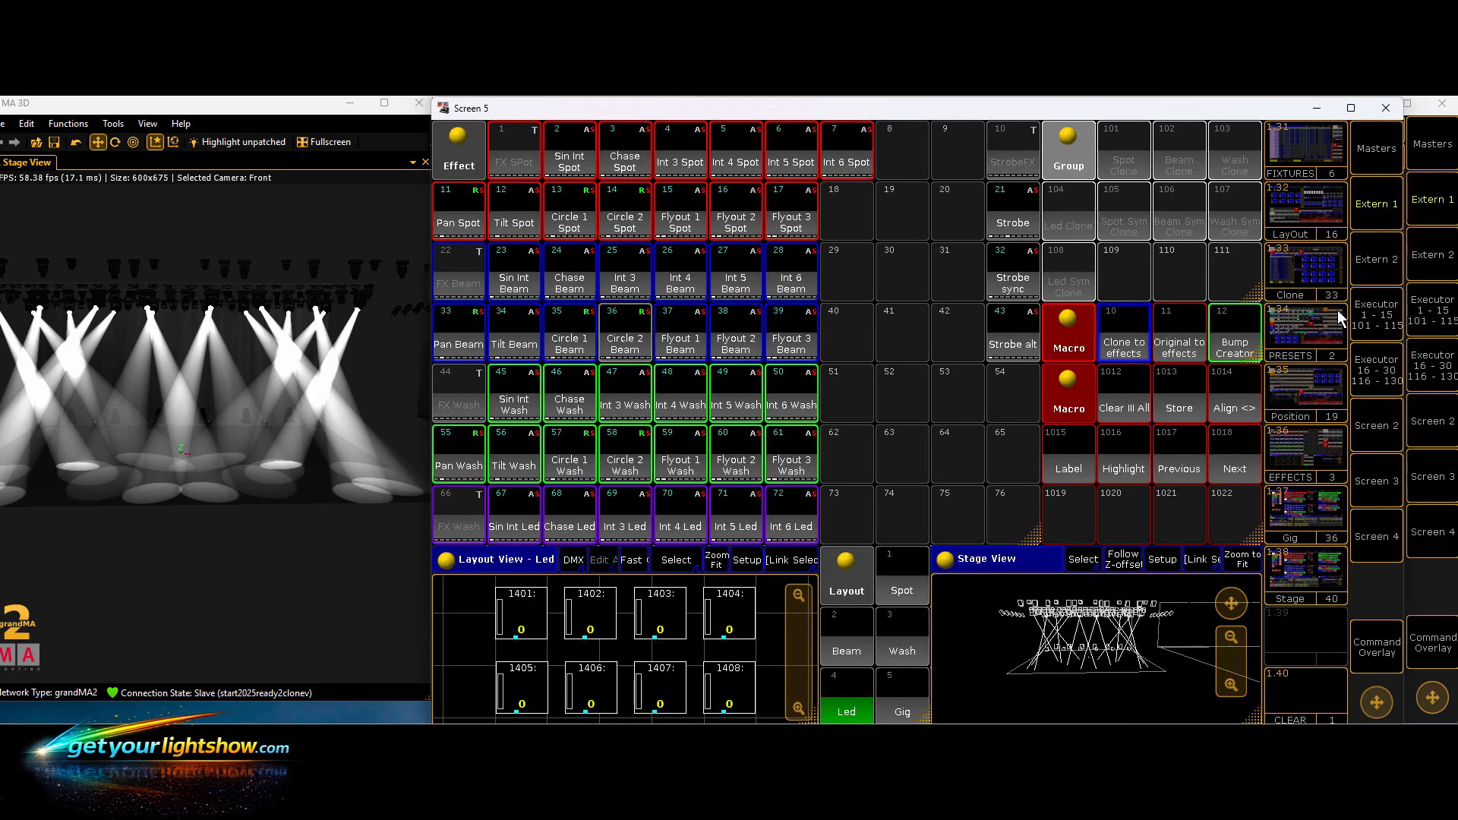
pyautogui.click(1305, 147)
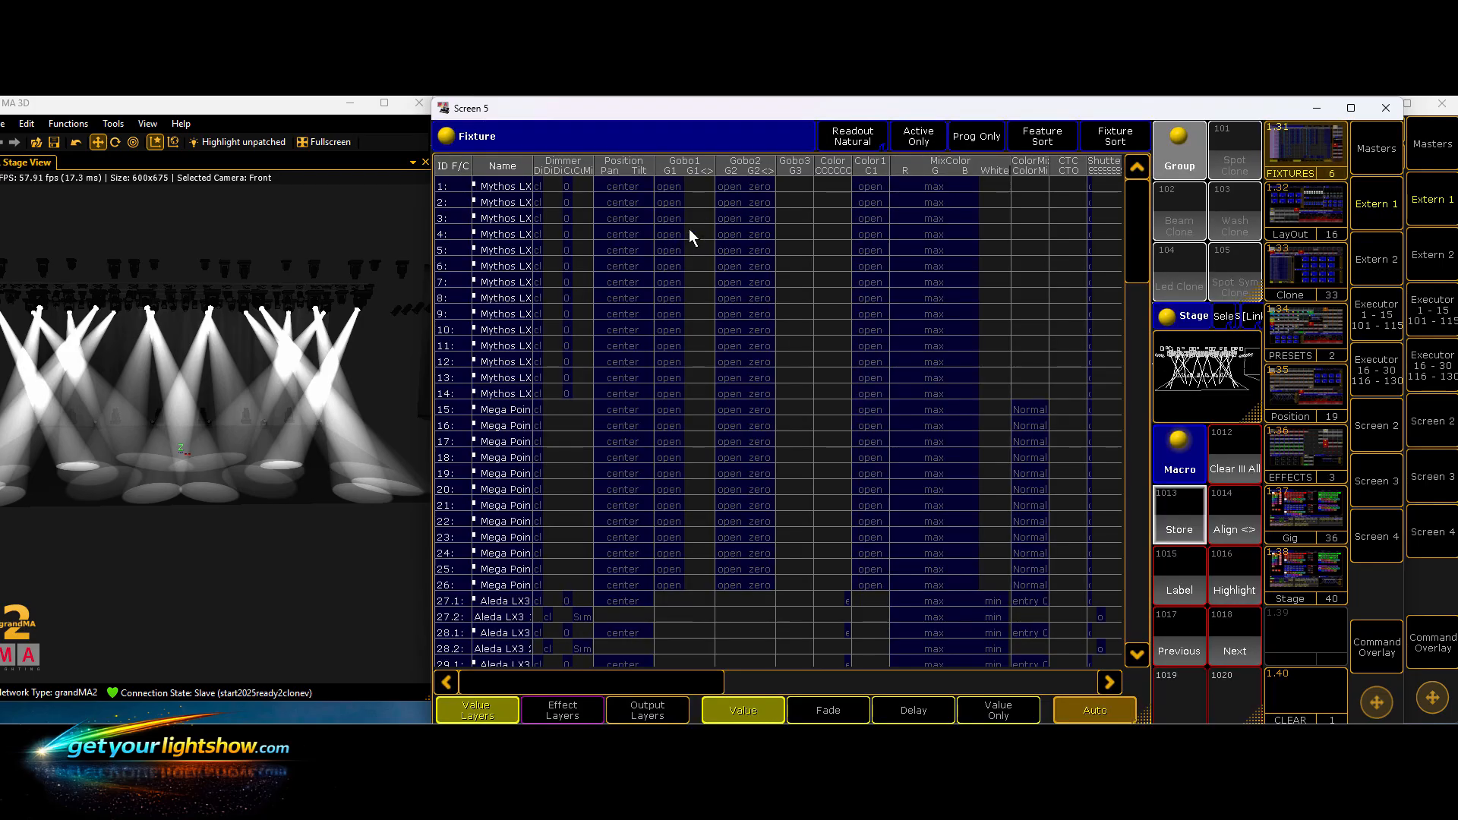
pyautogui.moveTo(533, 163); pyautogui.dragTo(644, 175)
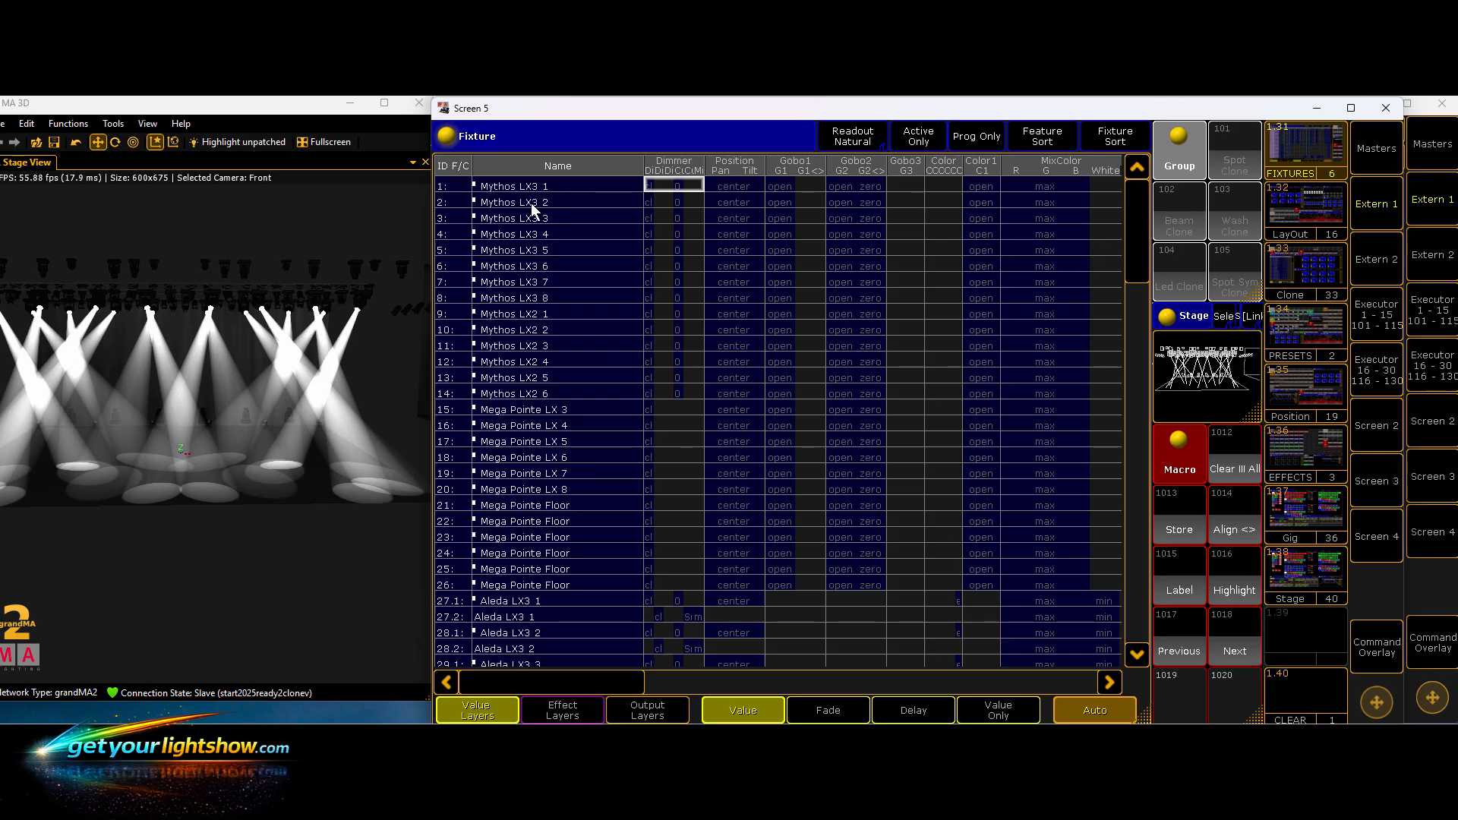
pyautogui.rightClick(513, 186)
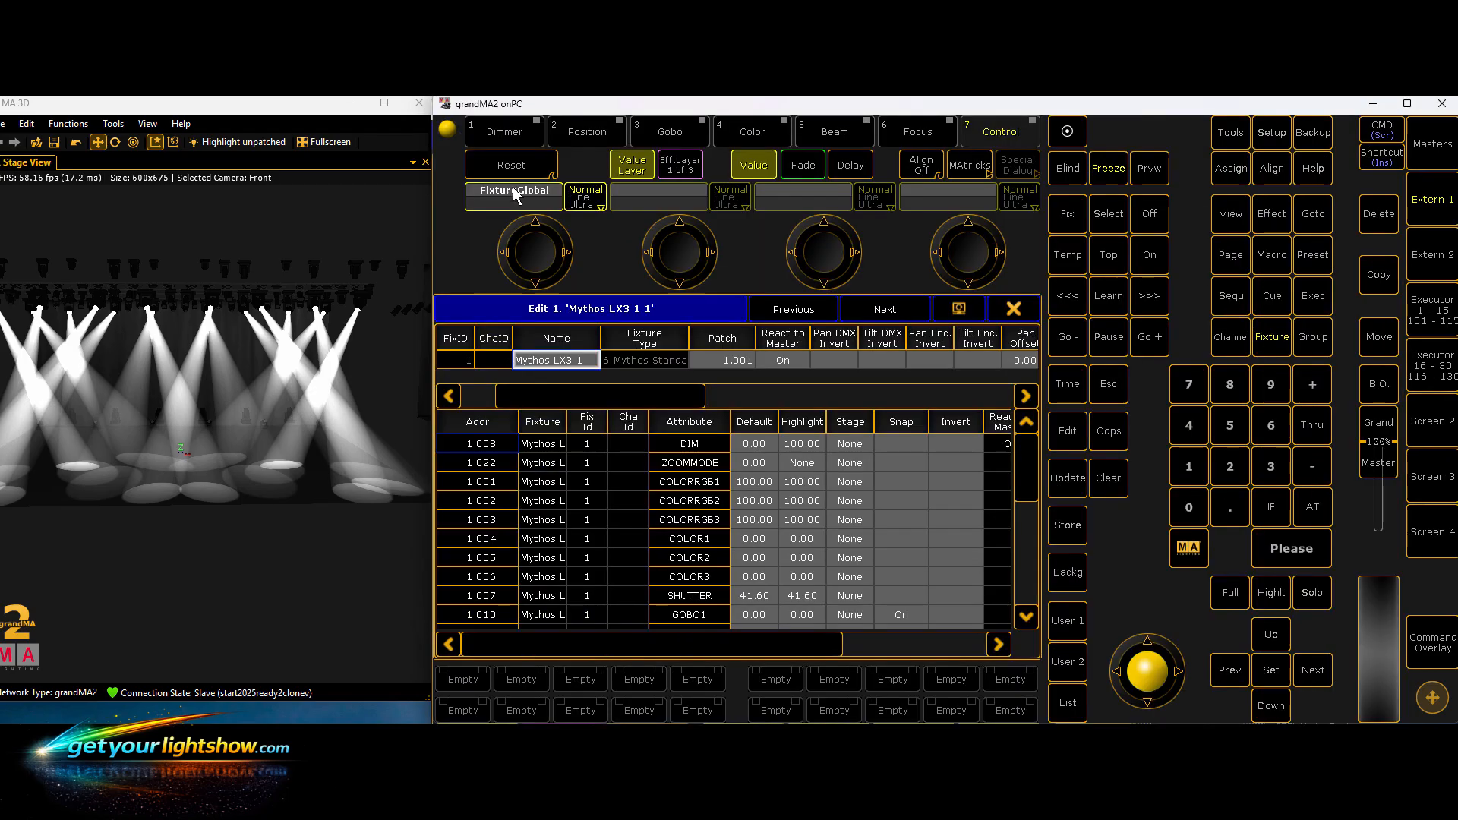
pyautogui.click(1013, 308)
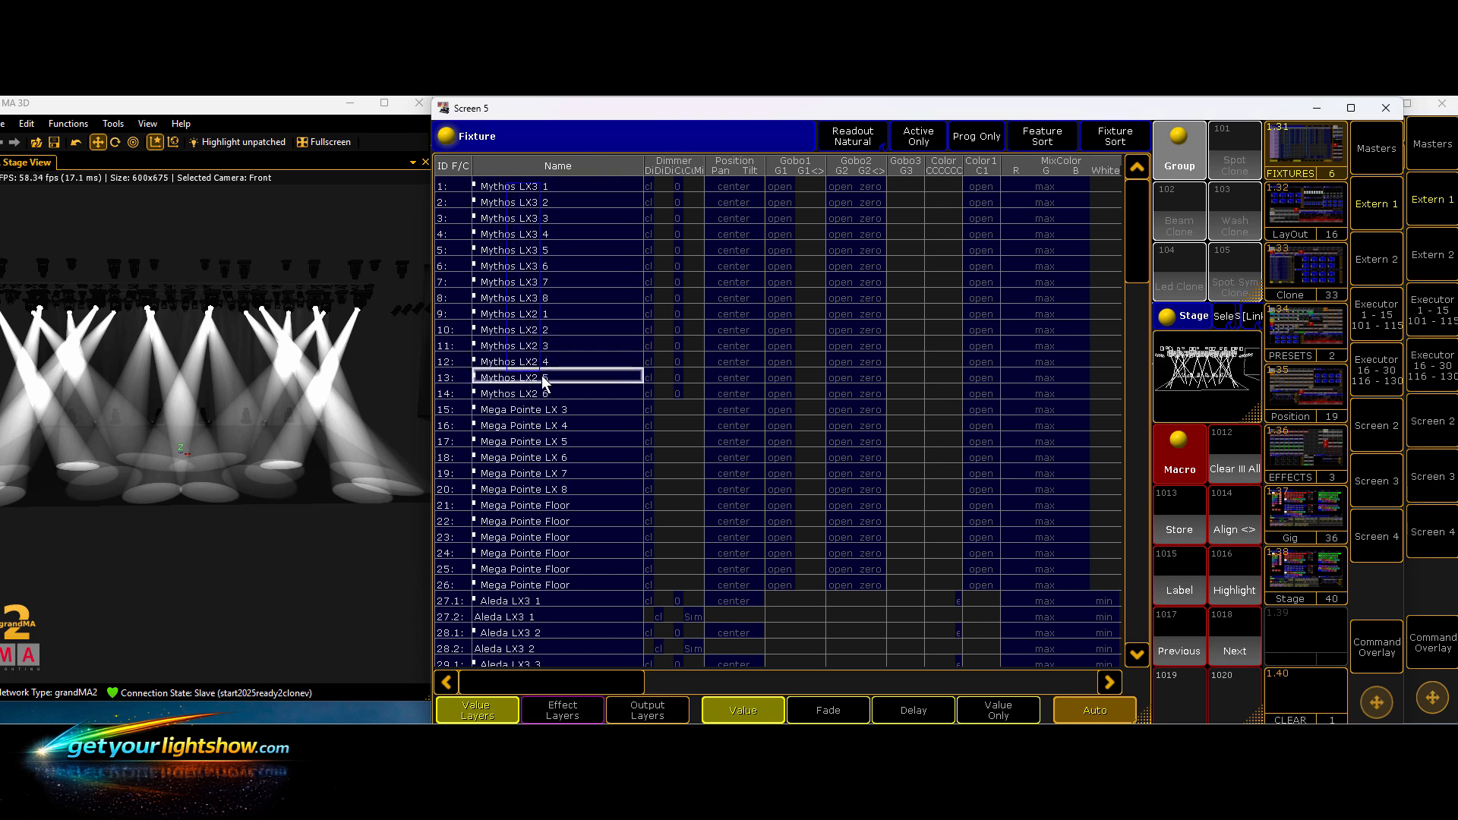
# - Store the Mythos LX3 and LX2 fixtures 1 to 14 in the Spot Clone group 101, and clear the selection
pyautogui.moveTo(544, 392); pyautogui.dragTo(544, 392)
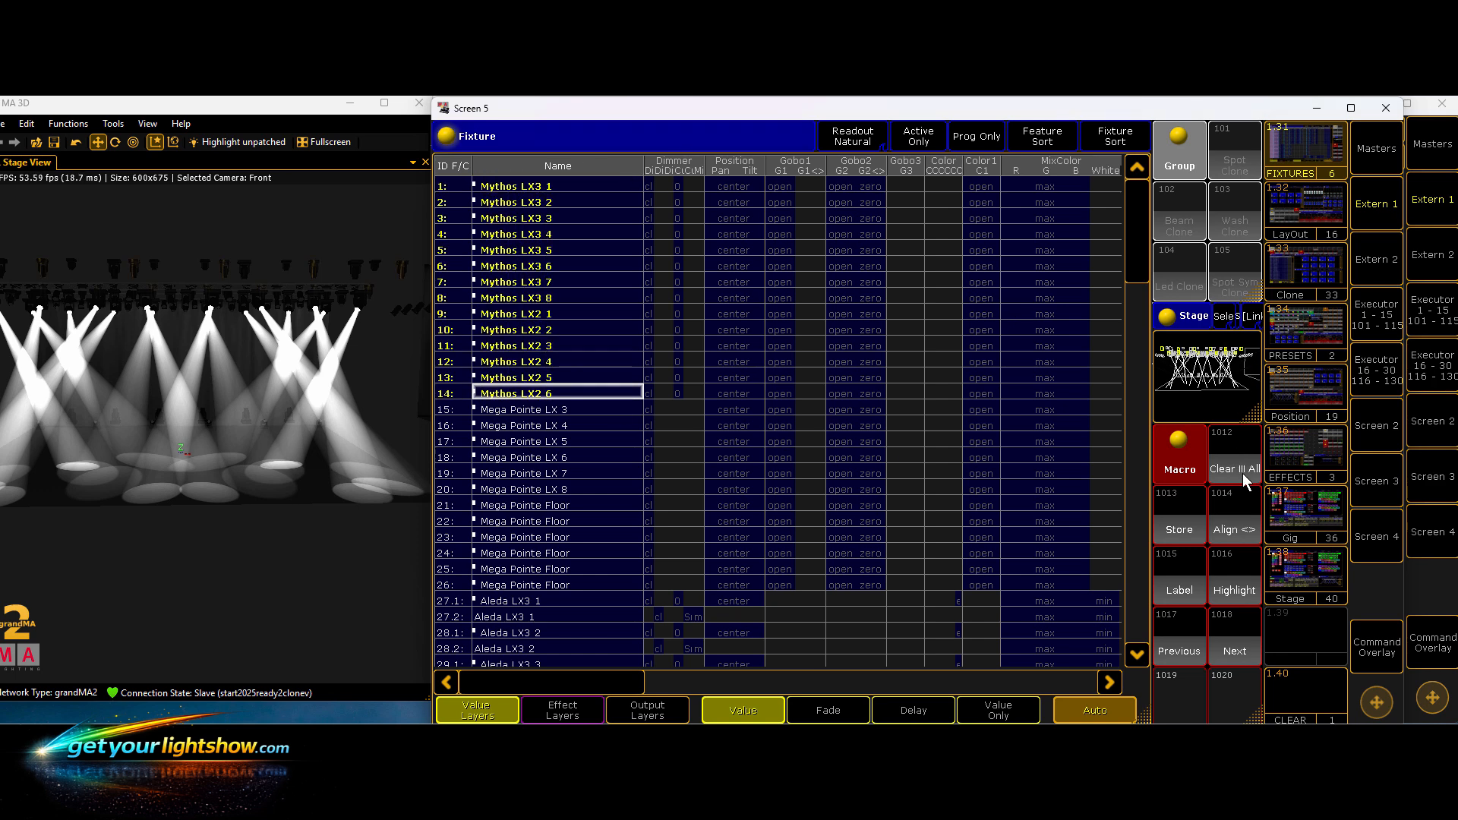
pyautogui.click(1198, 530)
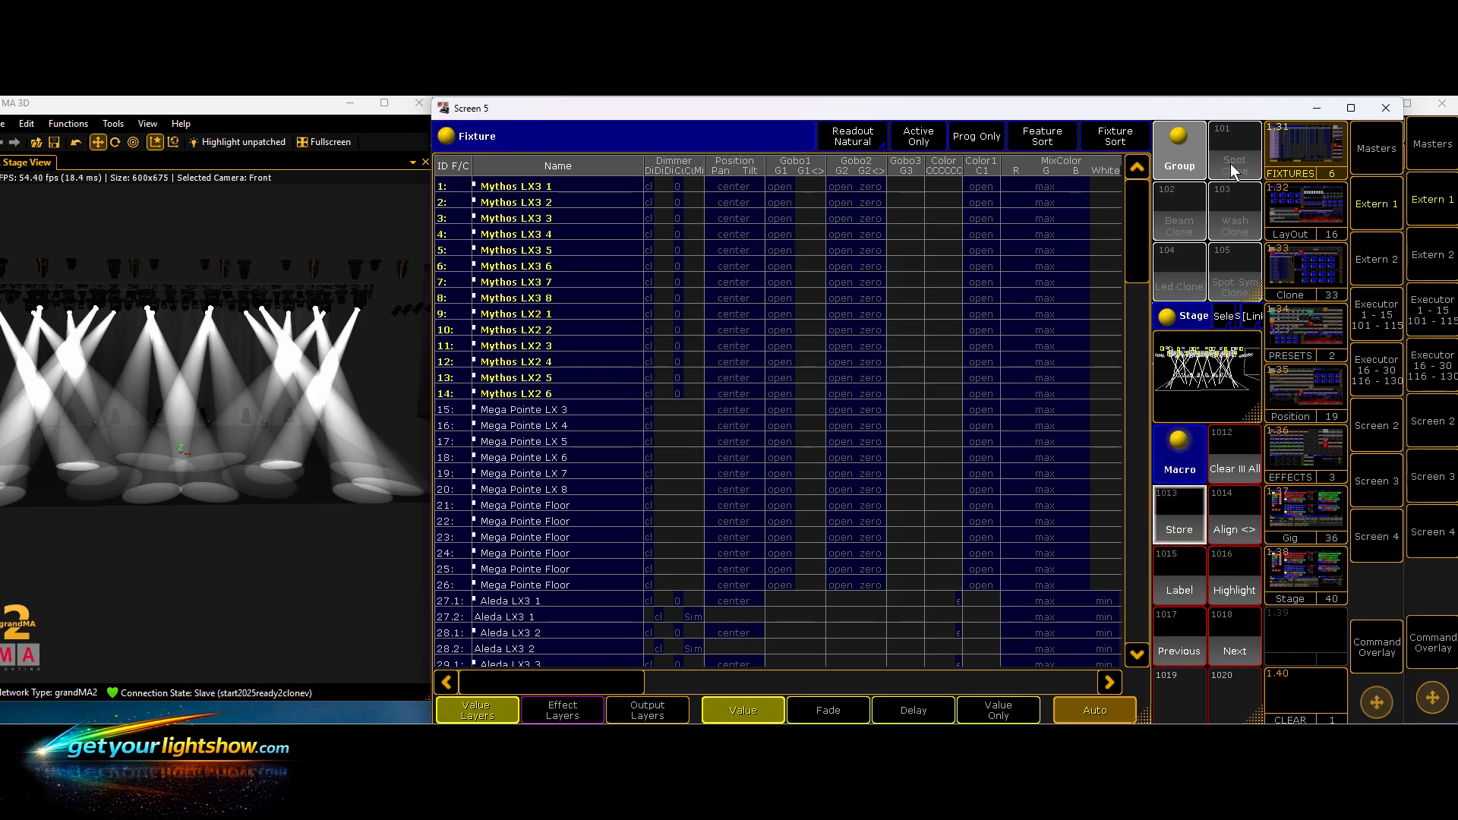
pyautogui.click(1244, 154)
pyautogui.click(1238, 469)
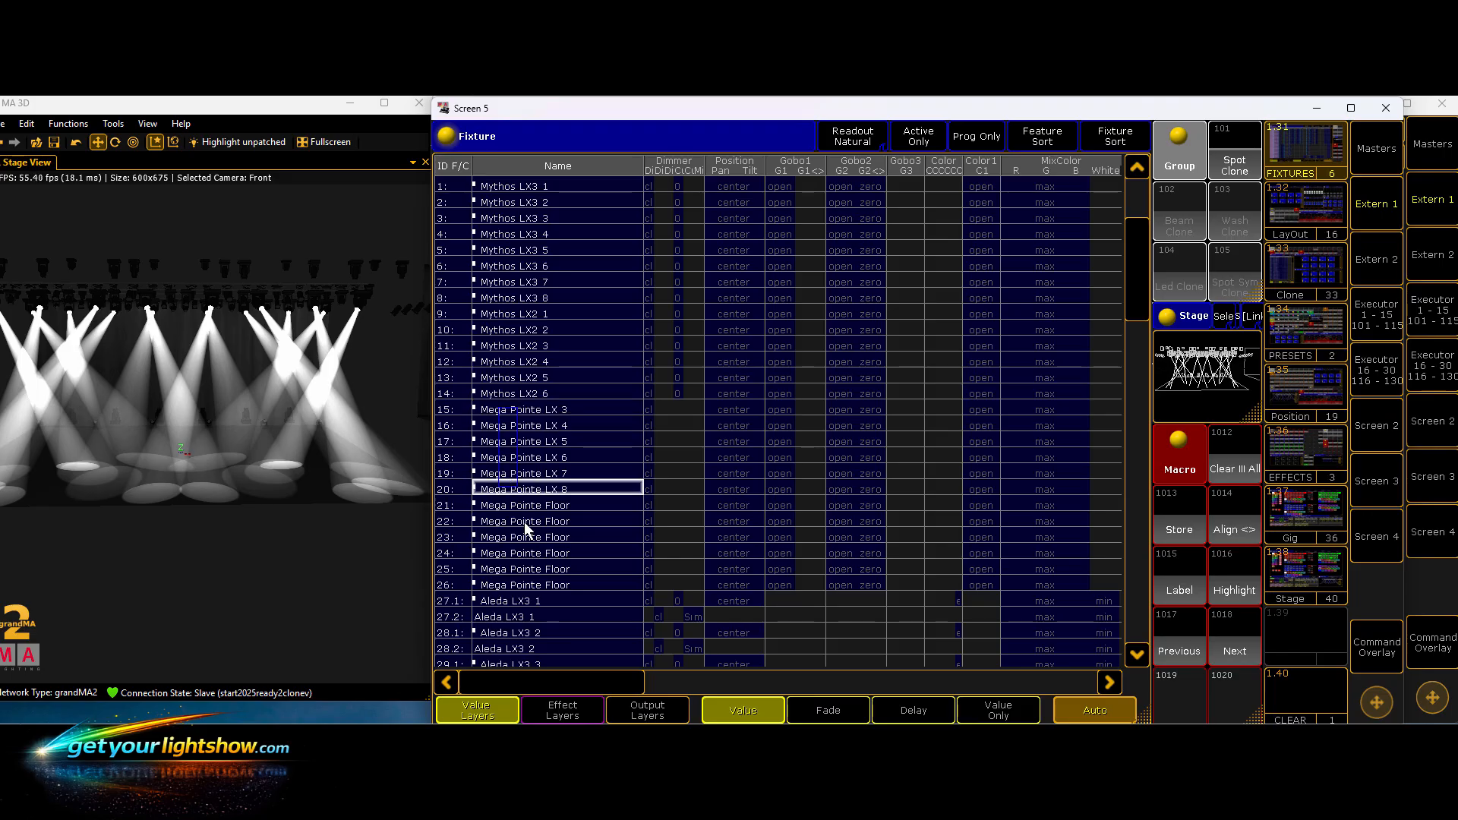
# - Store the Mega Pointe fixtures 15 to 26 in the Beam Clone group 102, and clear the selection
pyautogui.click(541, 586)
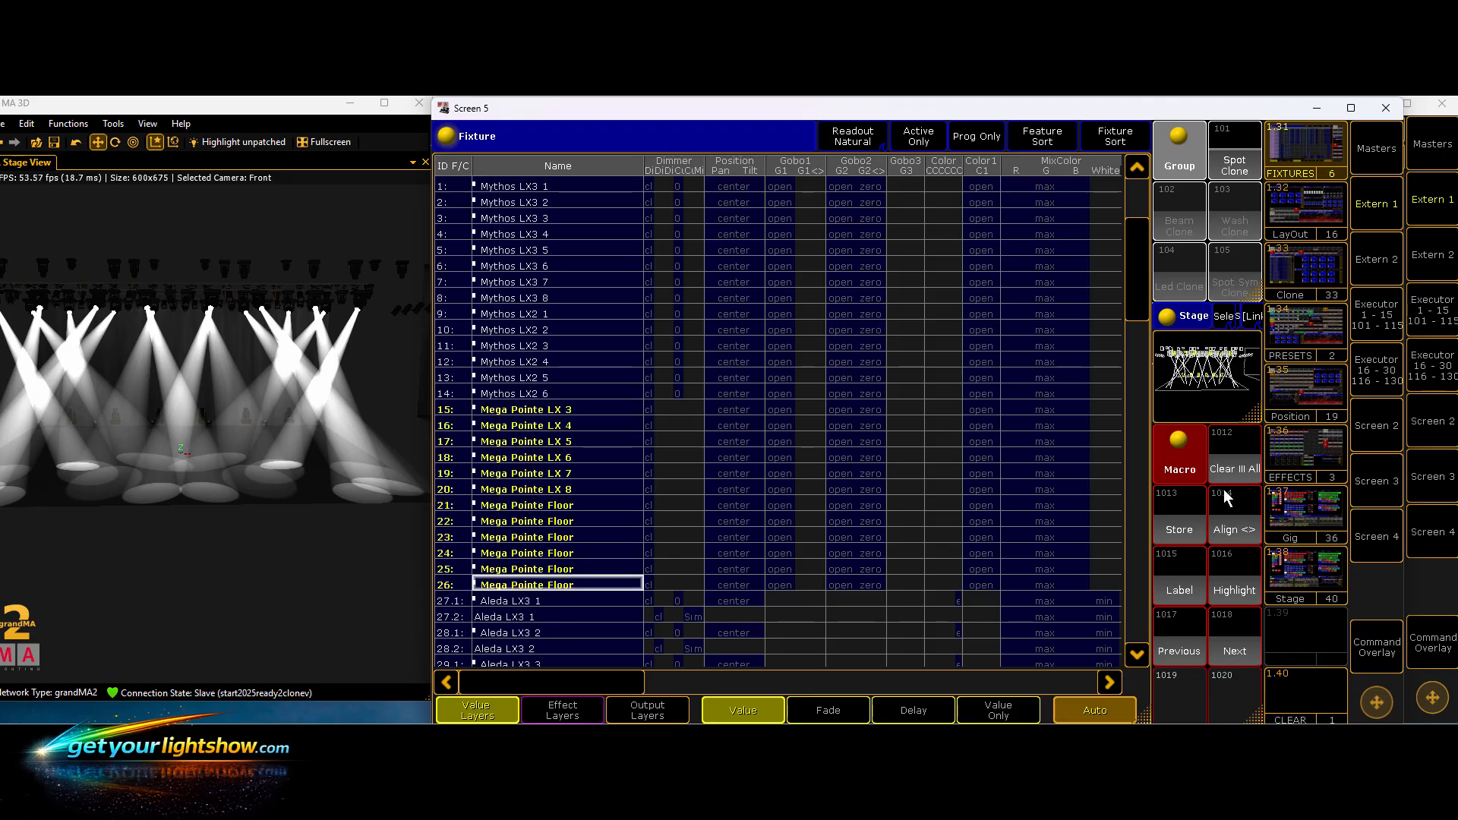
pyautogui.click(1179, 534)
pyautogui.click(1169, 228)
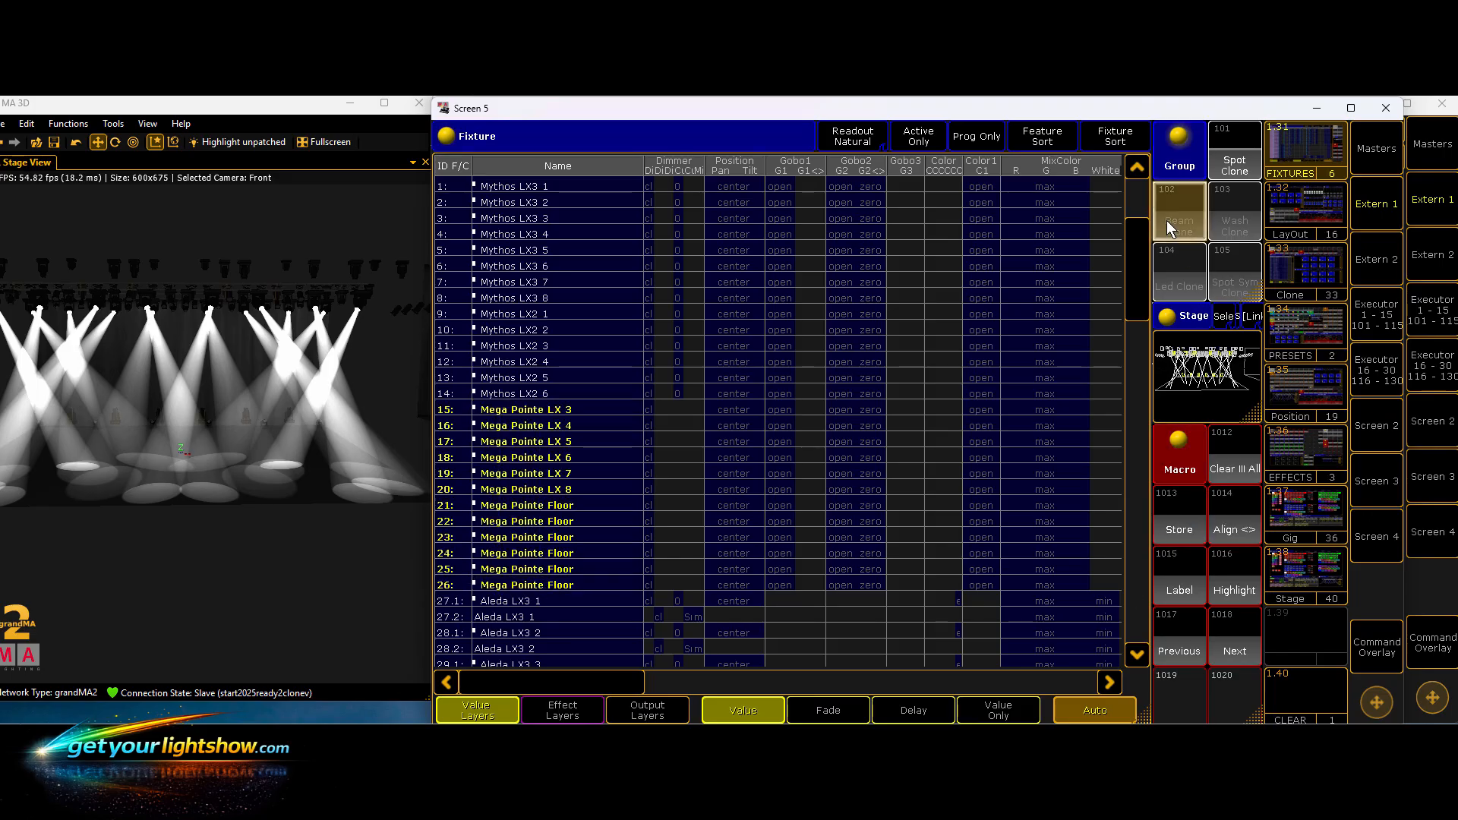
pyautogui.moveTo(1137, 300); pyautogui.dragTo(1153, 377)
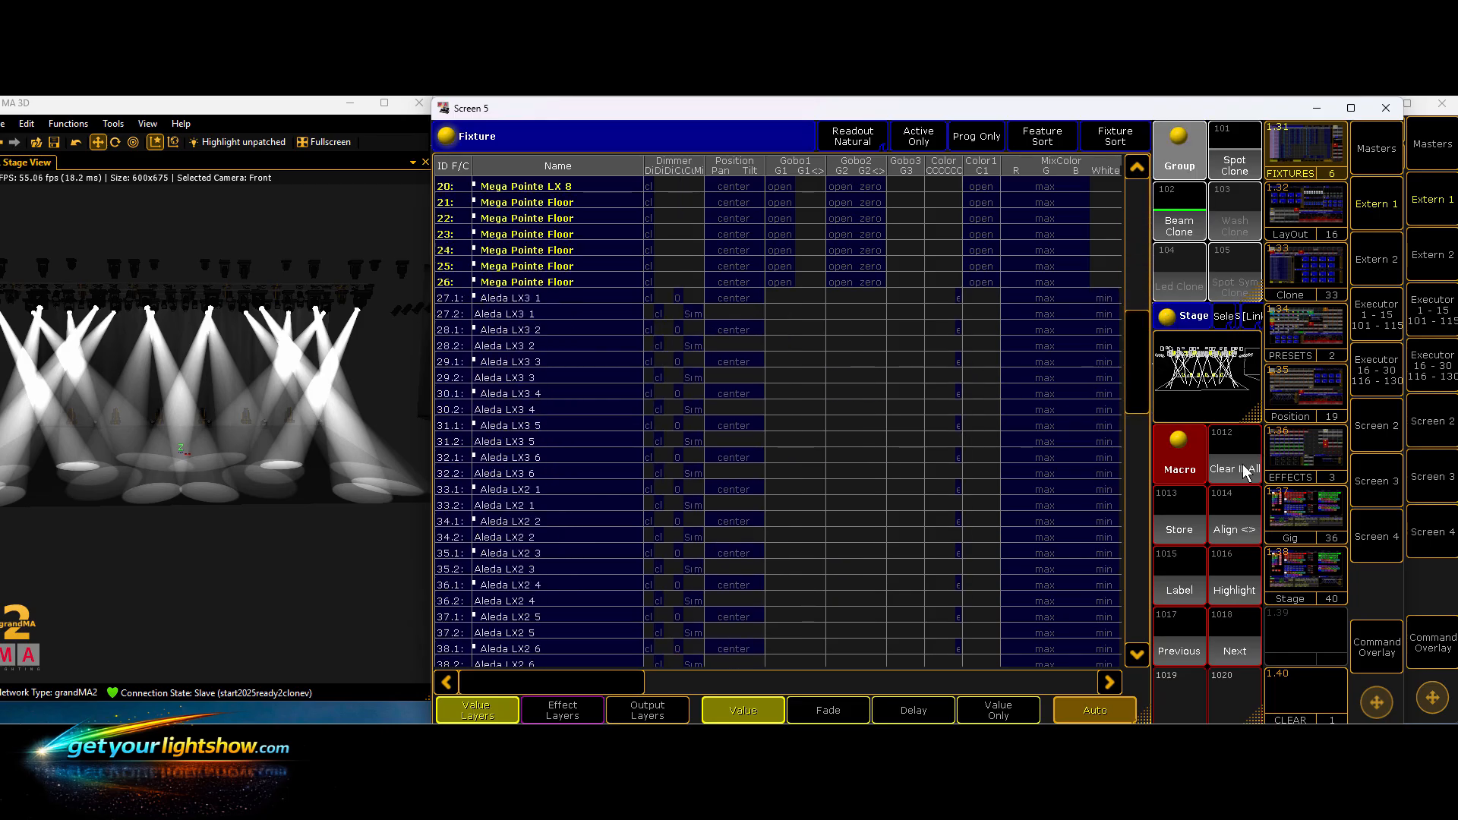
pyautogui.click(1234, 464)
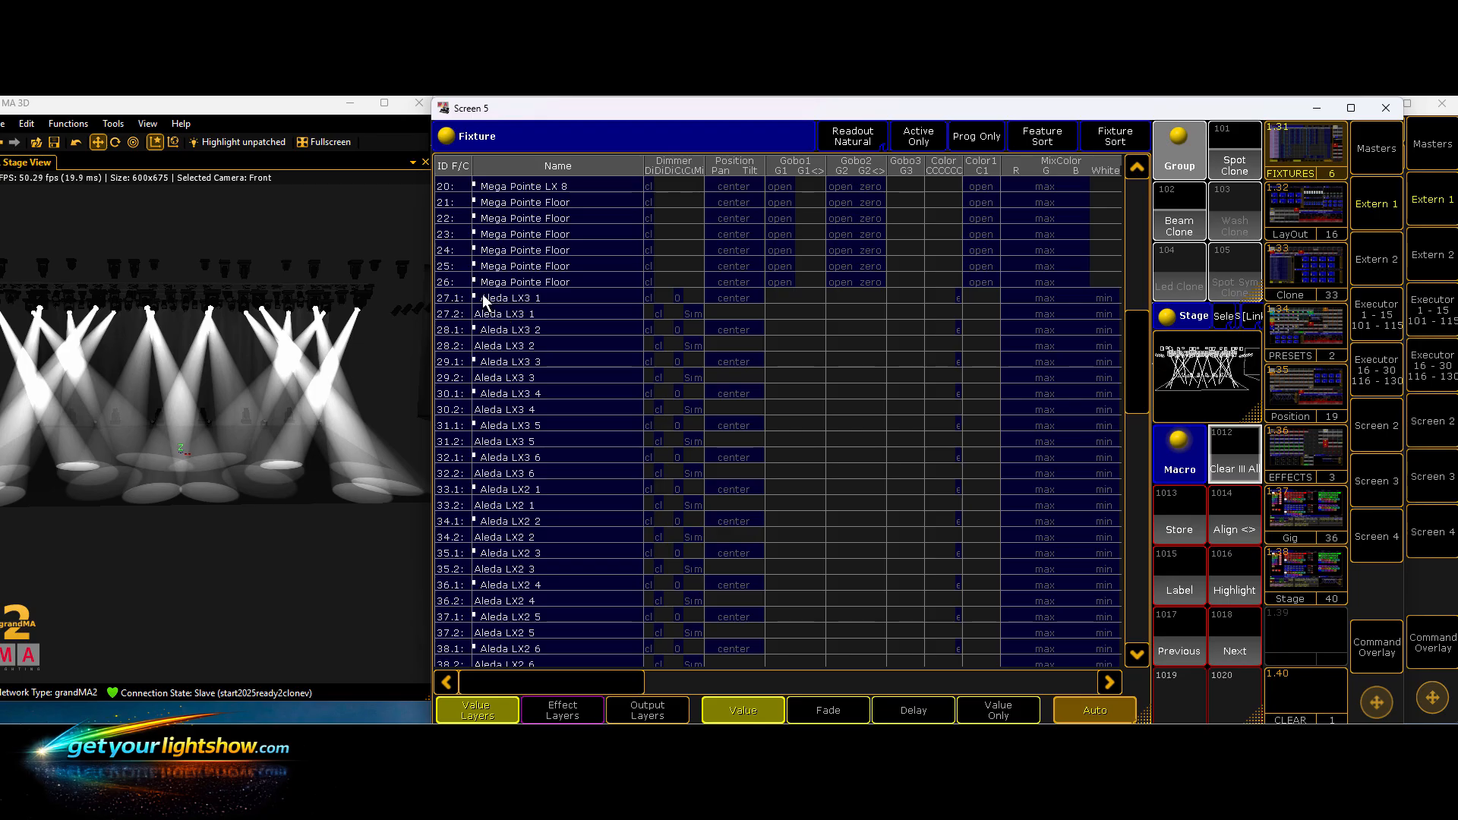
# - Store the Aleda LX3 and LX2 fixtures 27 to 38 in the Wash Clone group 103, and clear the selection
pyautogui.moveTo(481, 294); pyautogui.dragTo(536, 503)
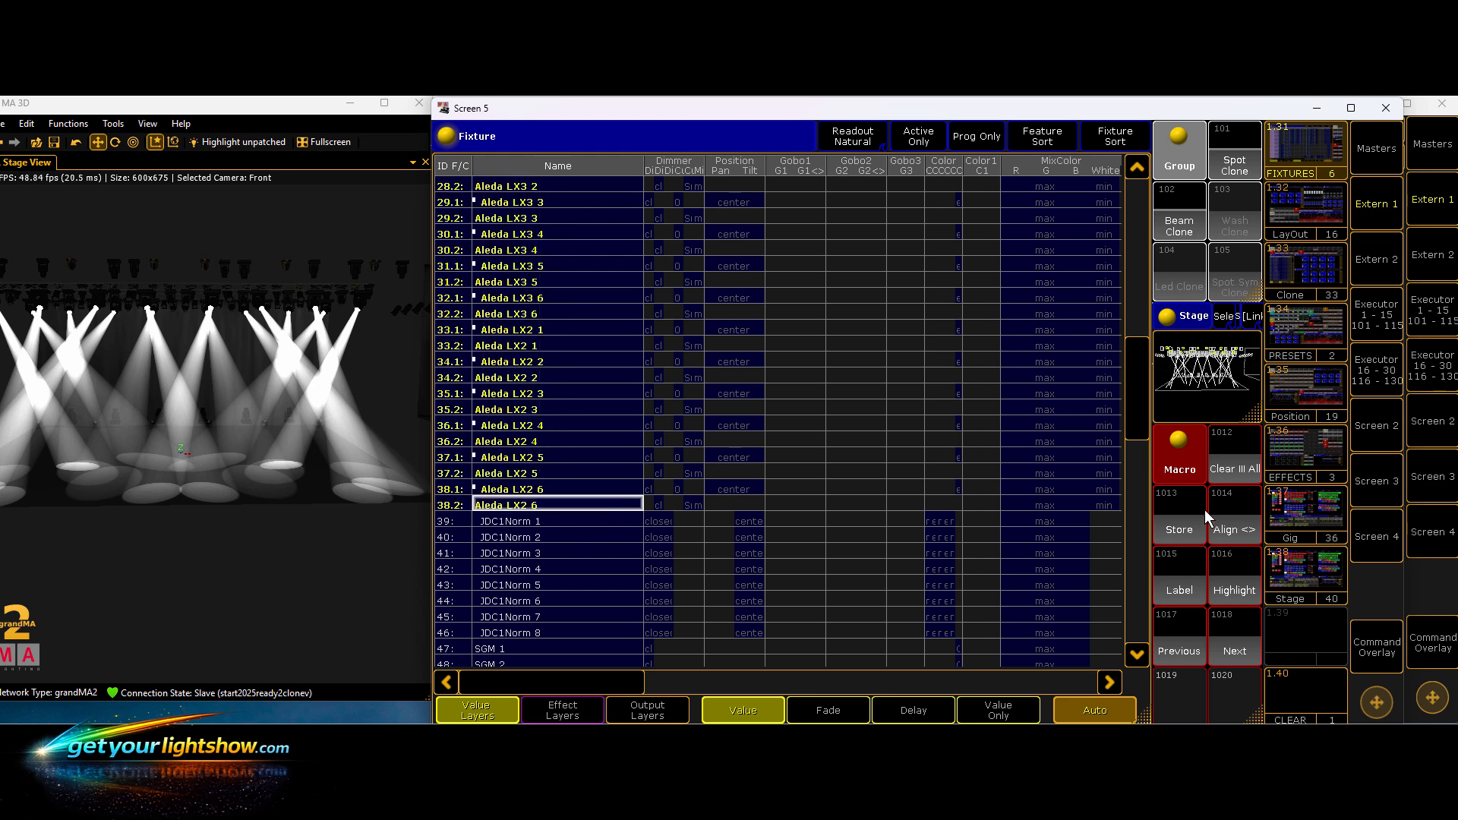
pyautogui.click(1181, 531)
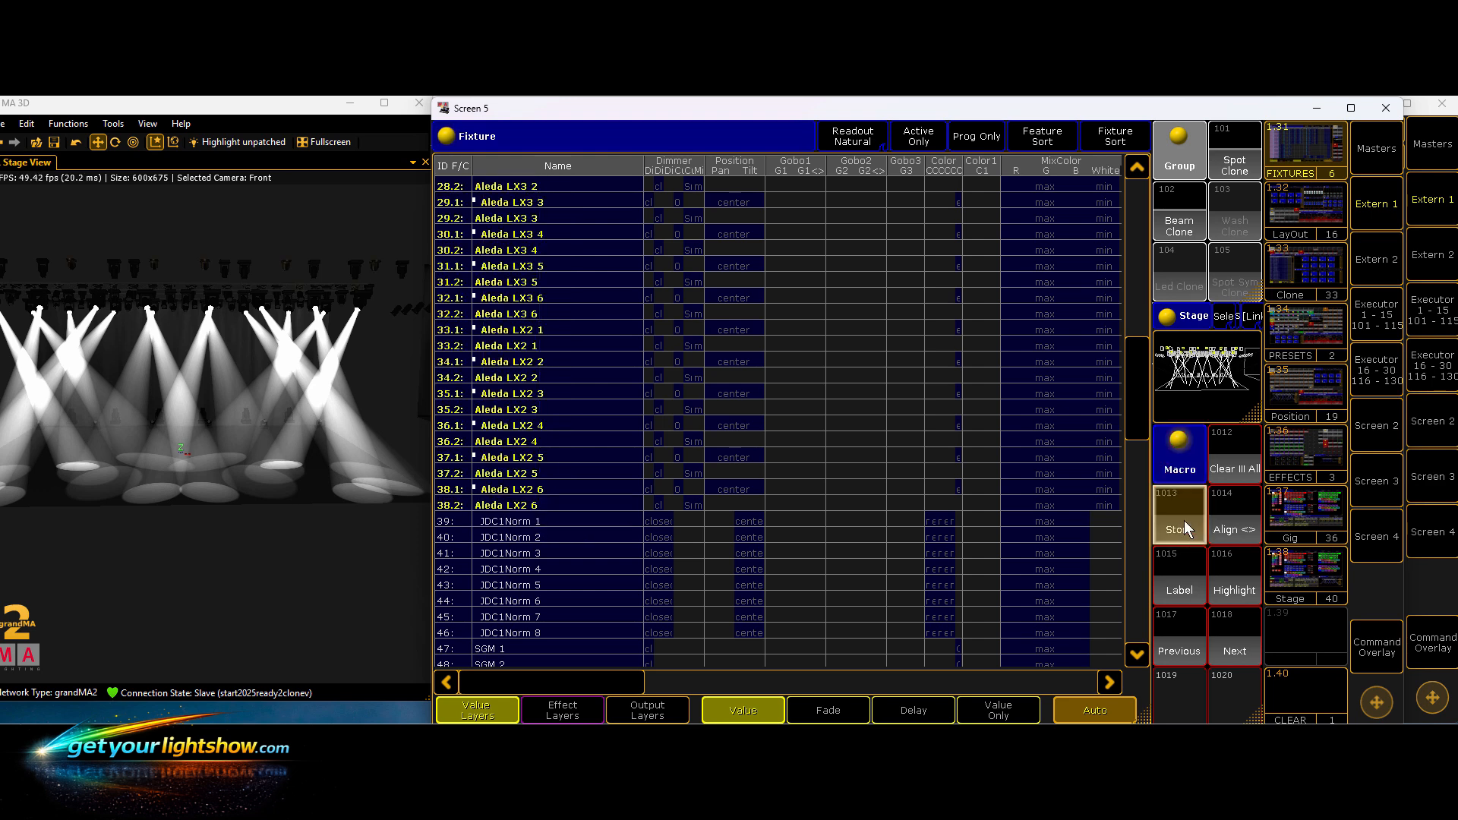
pyautogui.click(1230, 231)
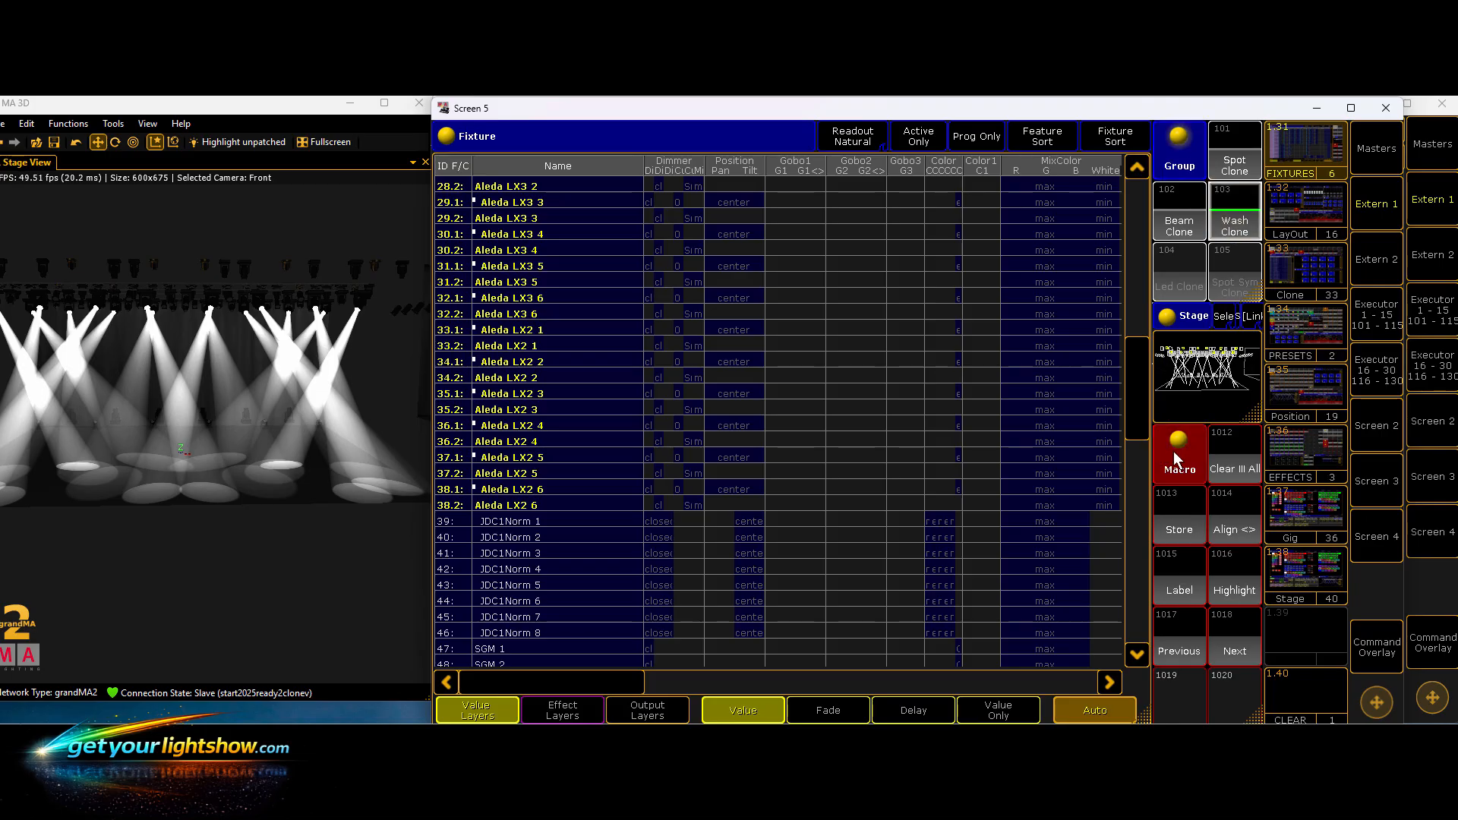
pyautogui.click(1233, 475)
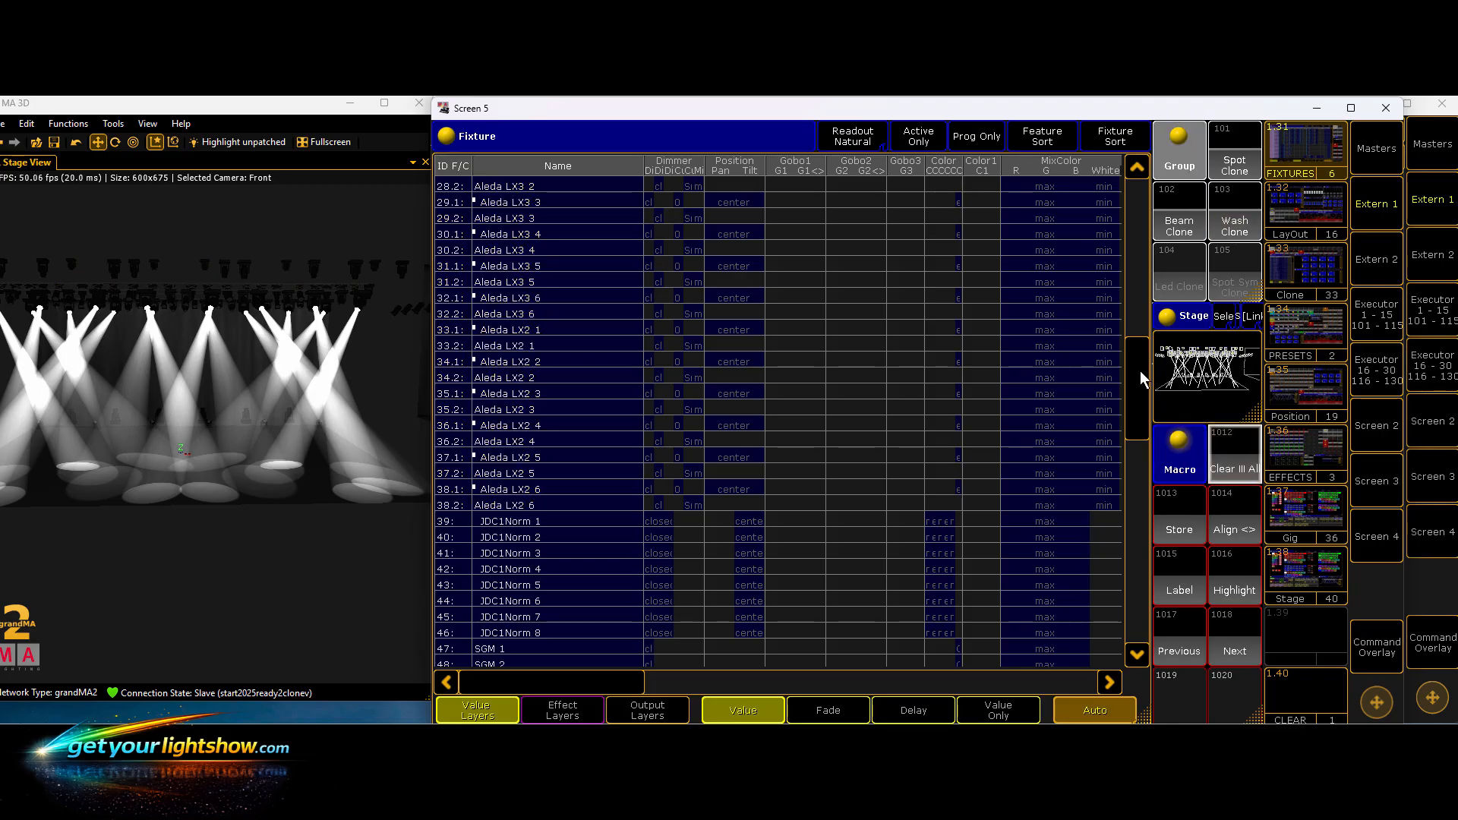
# - Store the JDC1Norm and SGM fixtures 39 to 58 in the Led Clone group 104, clear the selection and return to the main console screen
pyautogui.moveTo(1141, 371); pyautogui.dragTo(1133, 412)
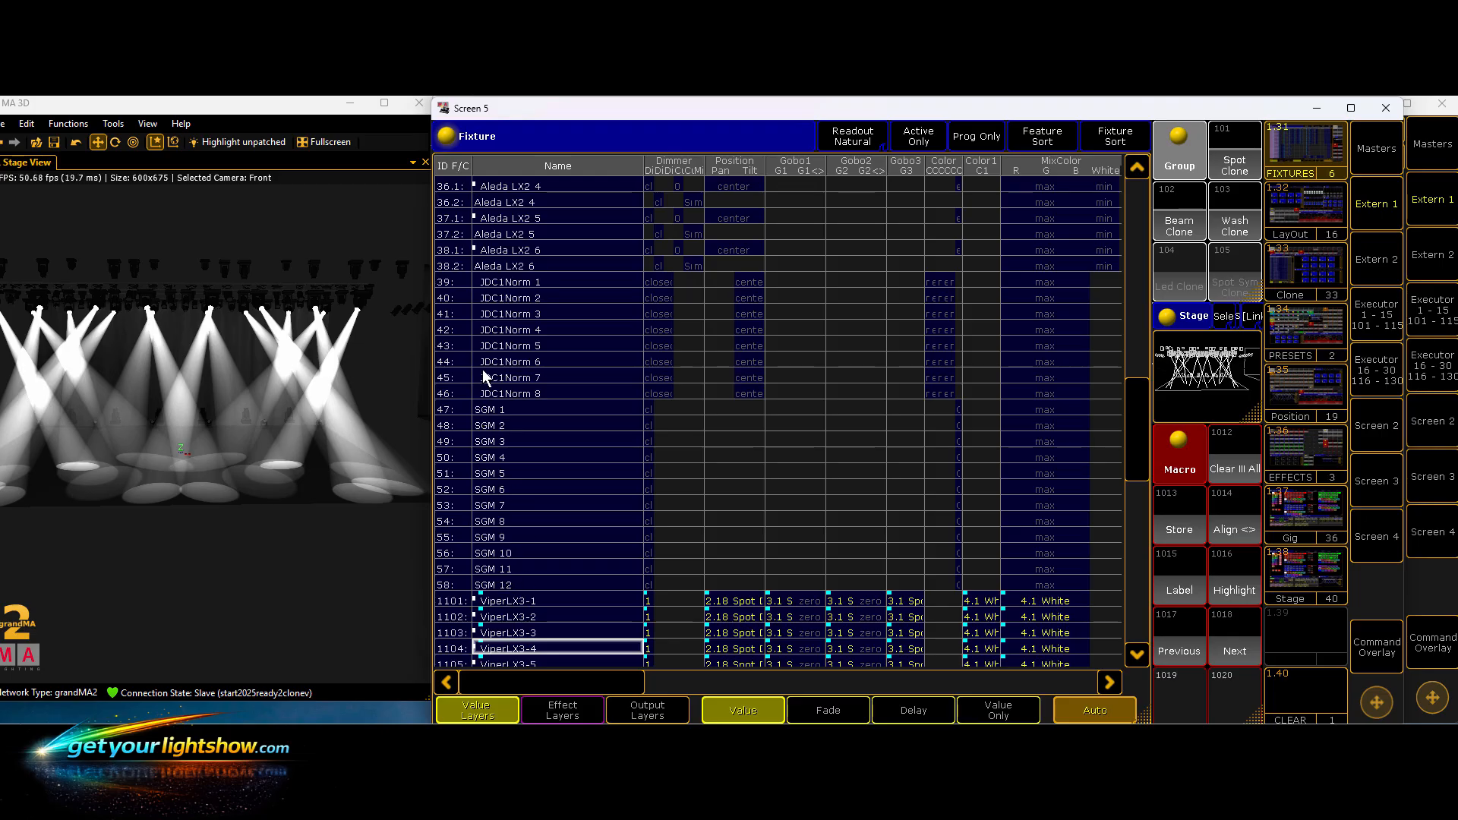
pyautogui.moveTo(483, 286); pyautogui.dragTo(536, 580)
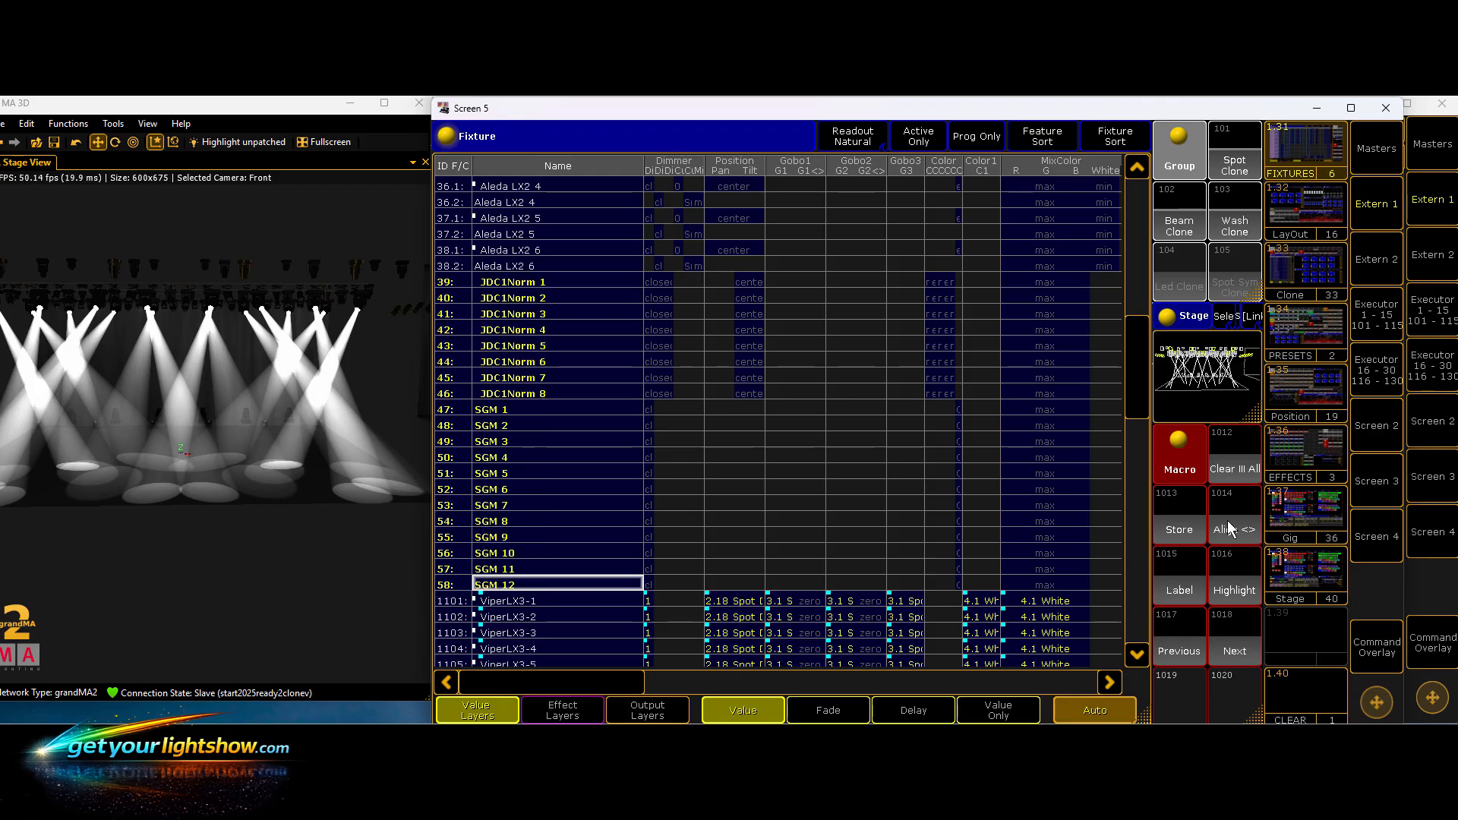
pyautogui.click(1183, 530)
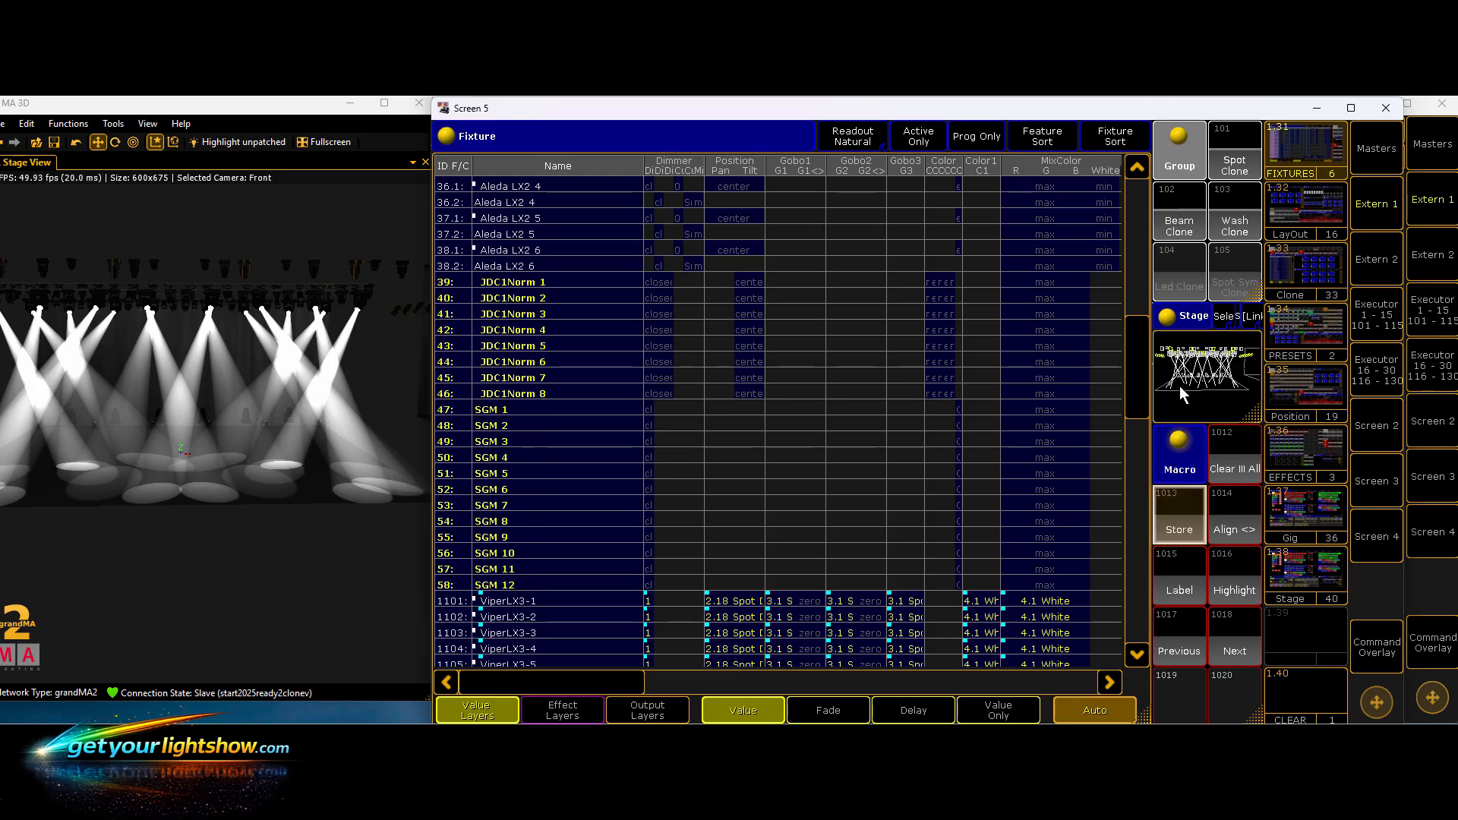
pyautogui.click(1186, 275)
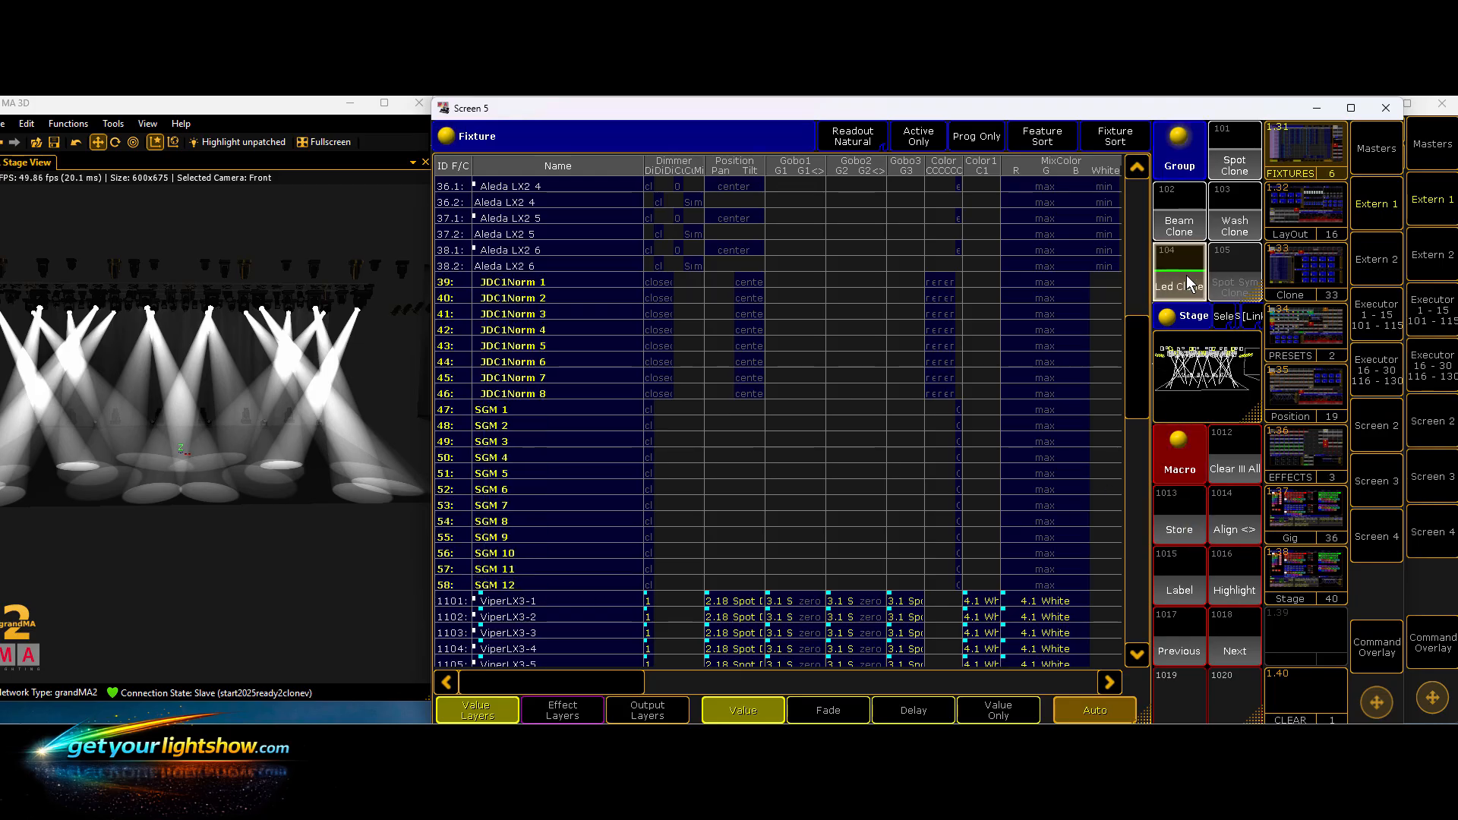
pyautogui.click(1238, 463)
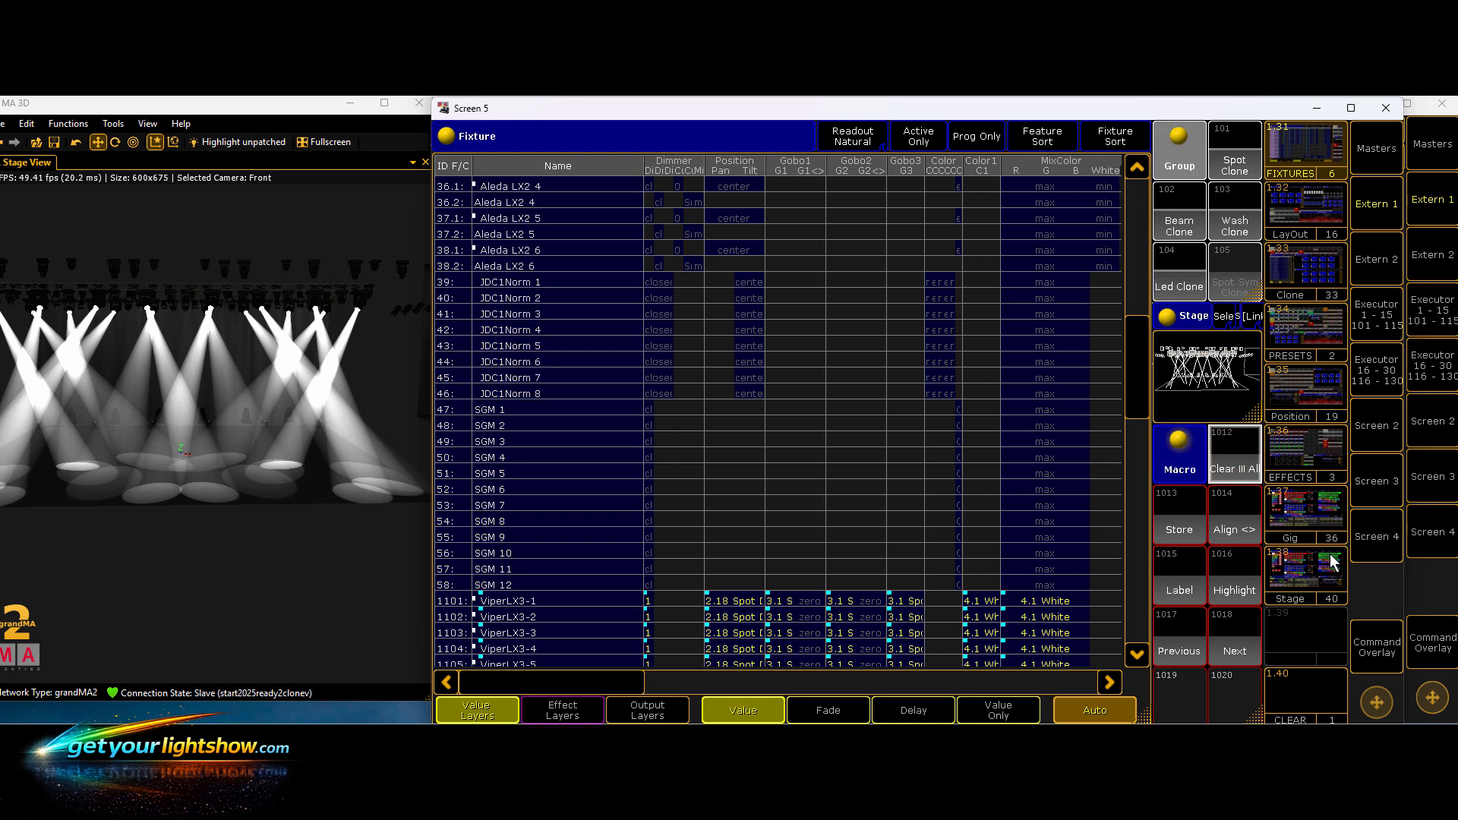
pyautogui.click(1377, 220)
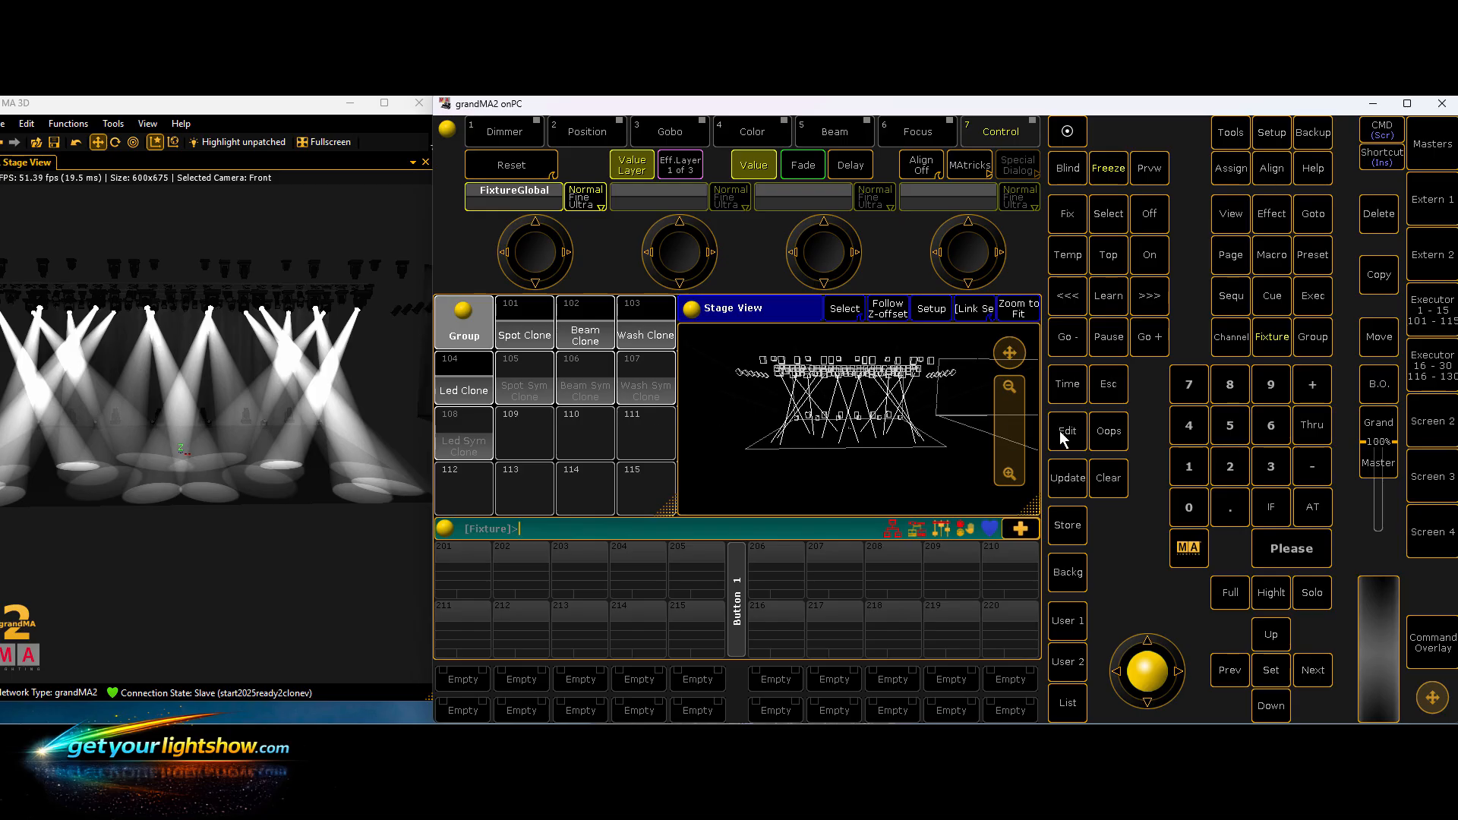
# - Select the Spot, Beam, Wash and Led Clone groups and move their fixtures along stage X to 11.80..29.80 m
pyautogui.click(517, 327)
pyautogui.click(582, 322)
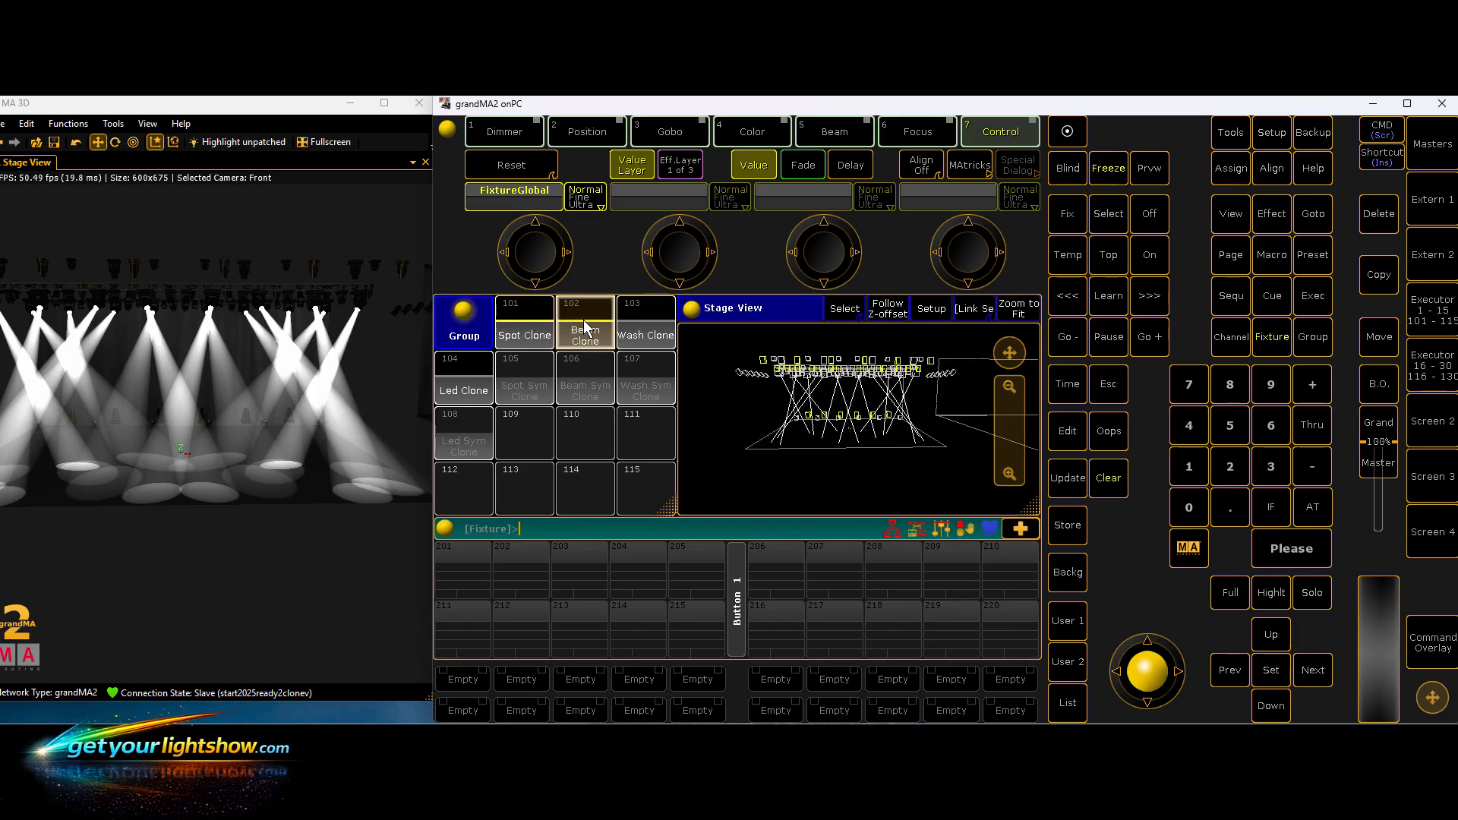
pyautogui.click(641, 325)
pyautogui.click(476, 377)
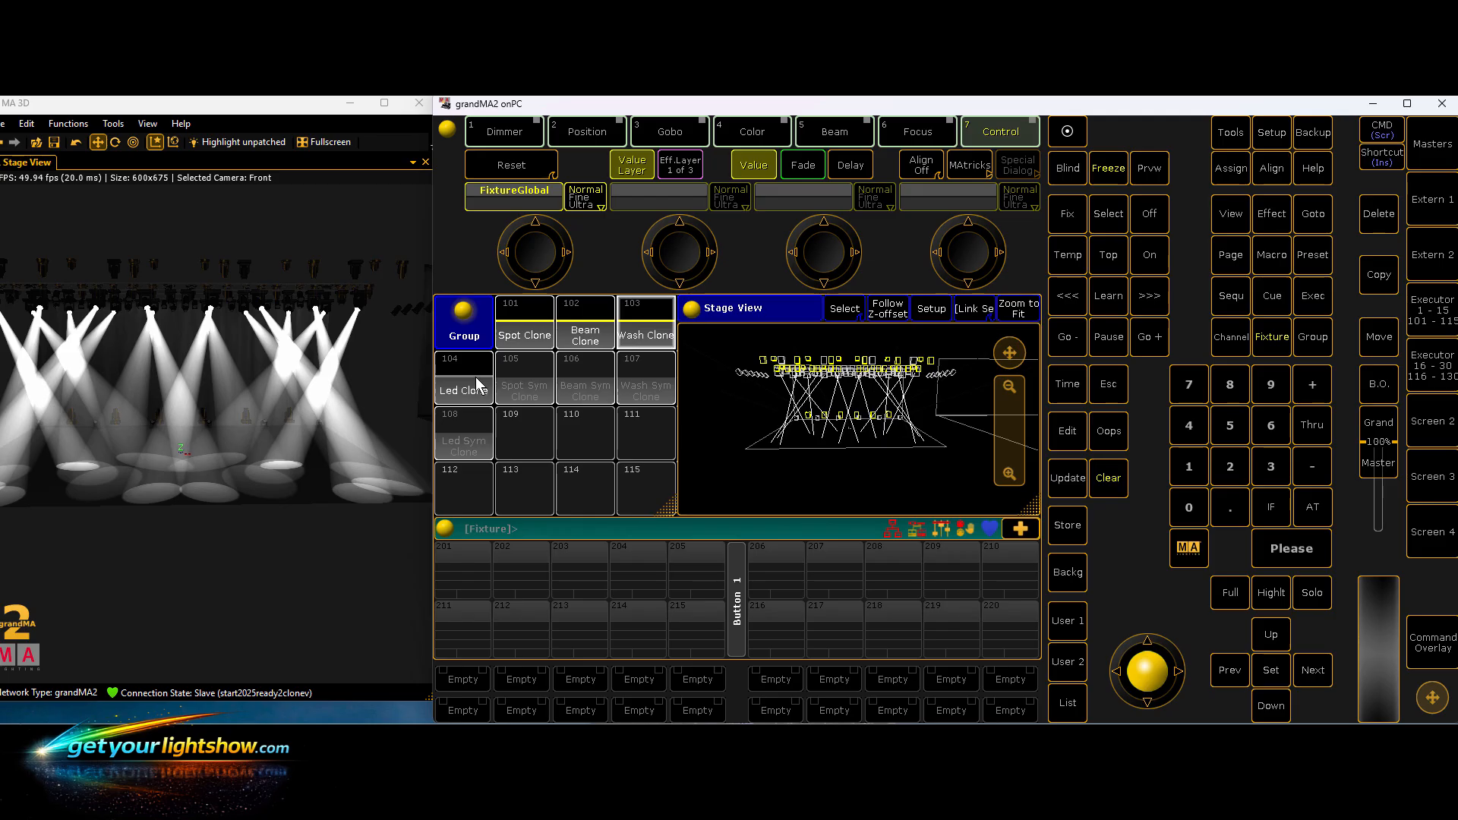
pyautogui.click(933, 311)
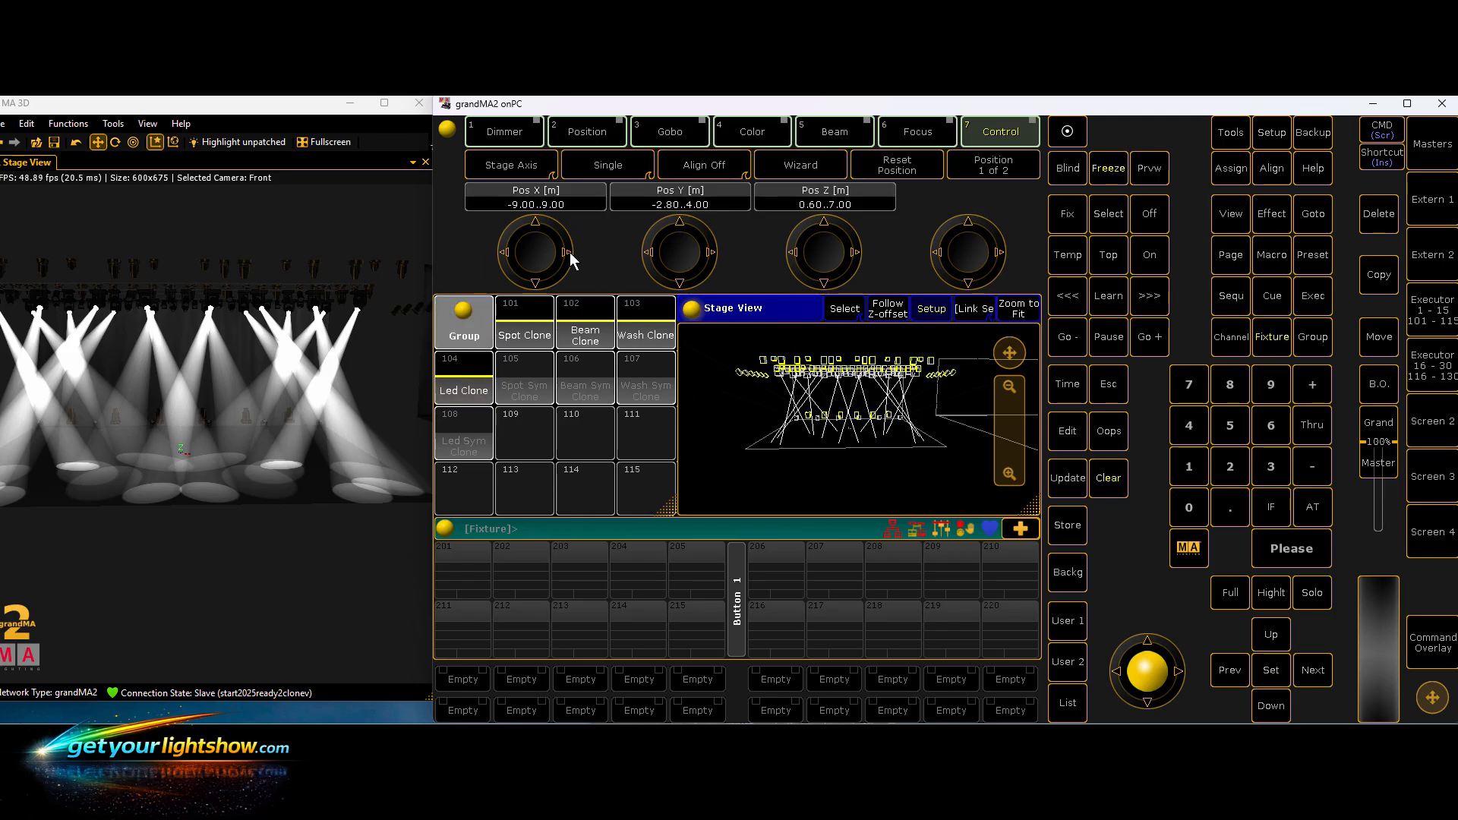
pyautogui.scroll(18, 536, 256)
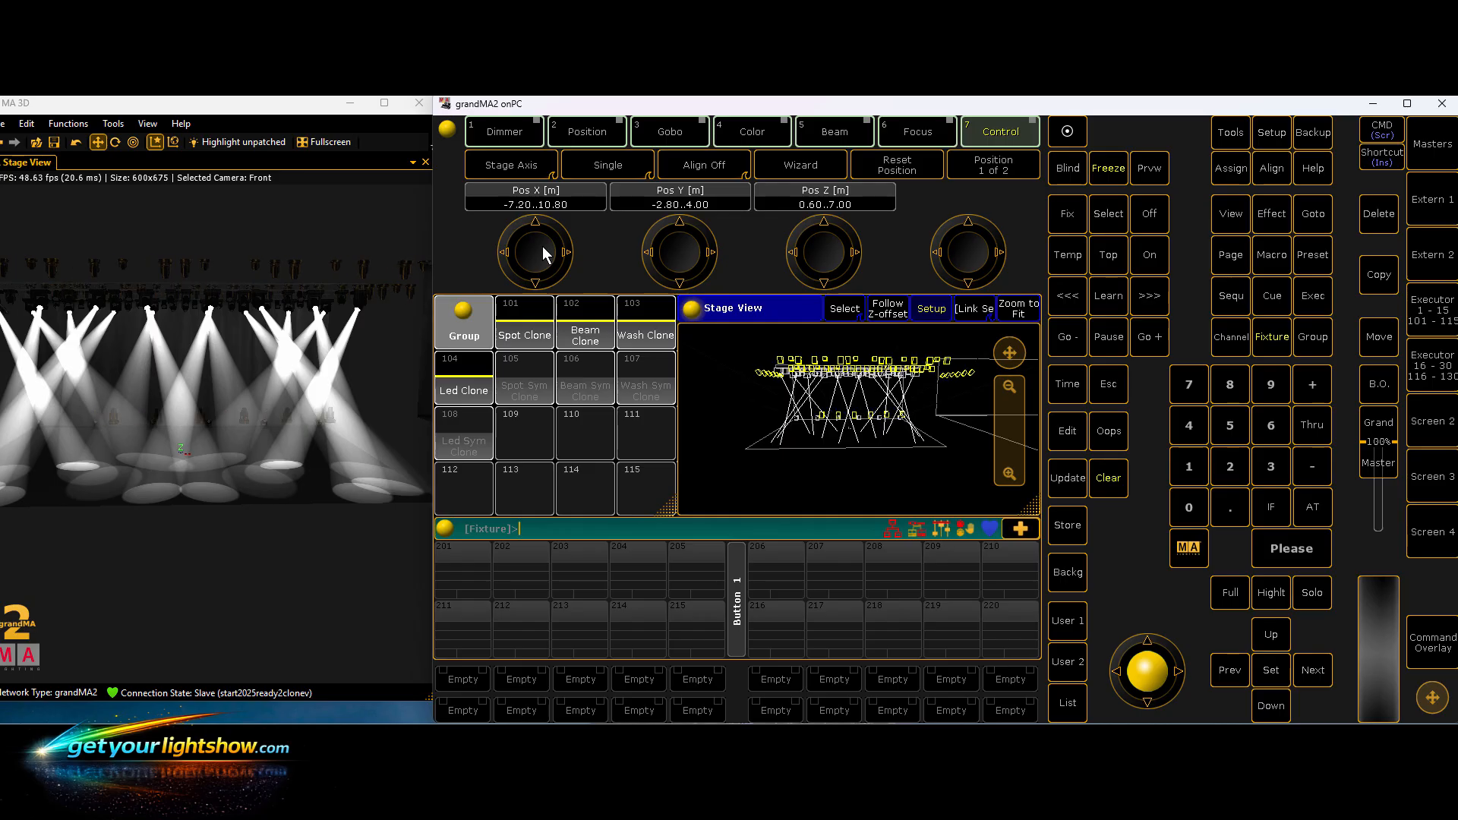
pyautogui.scroll(20, 542, 247)
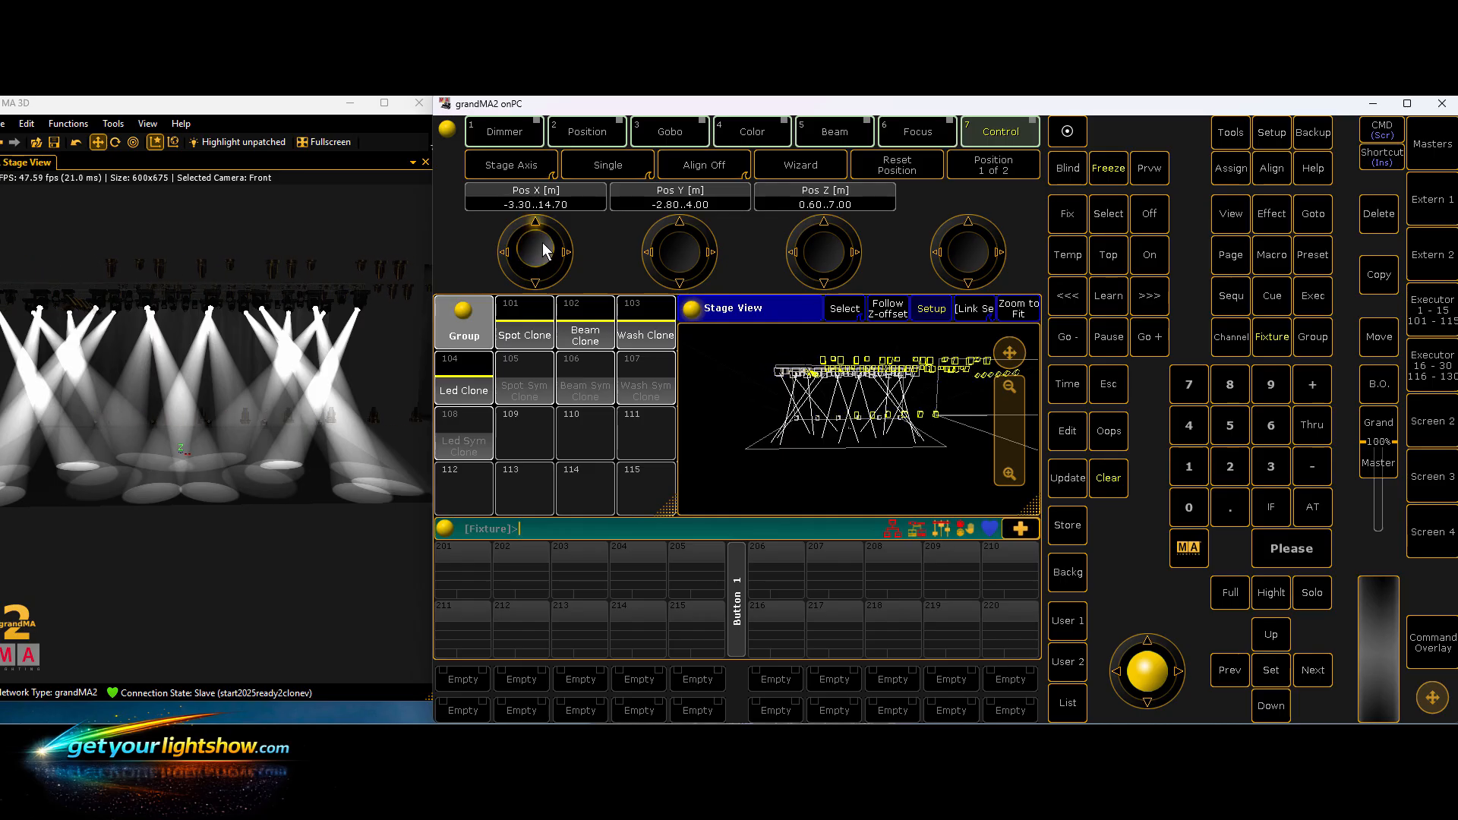
pyautogui.scroll(20, 542, 230)
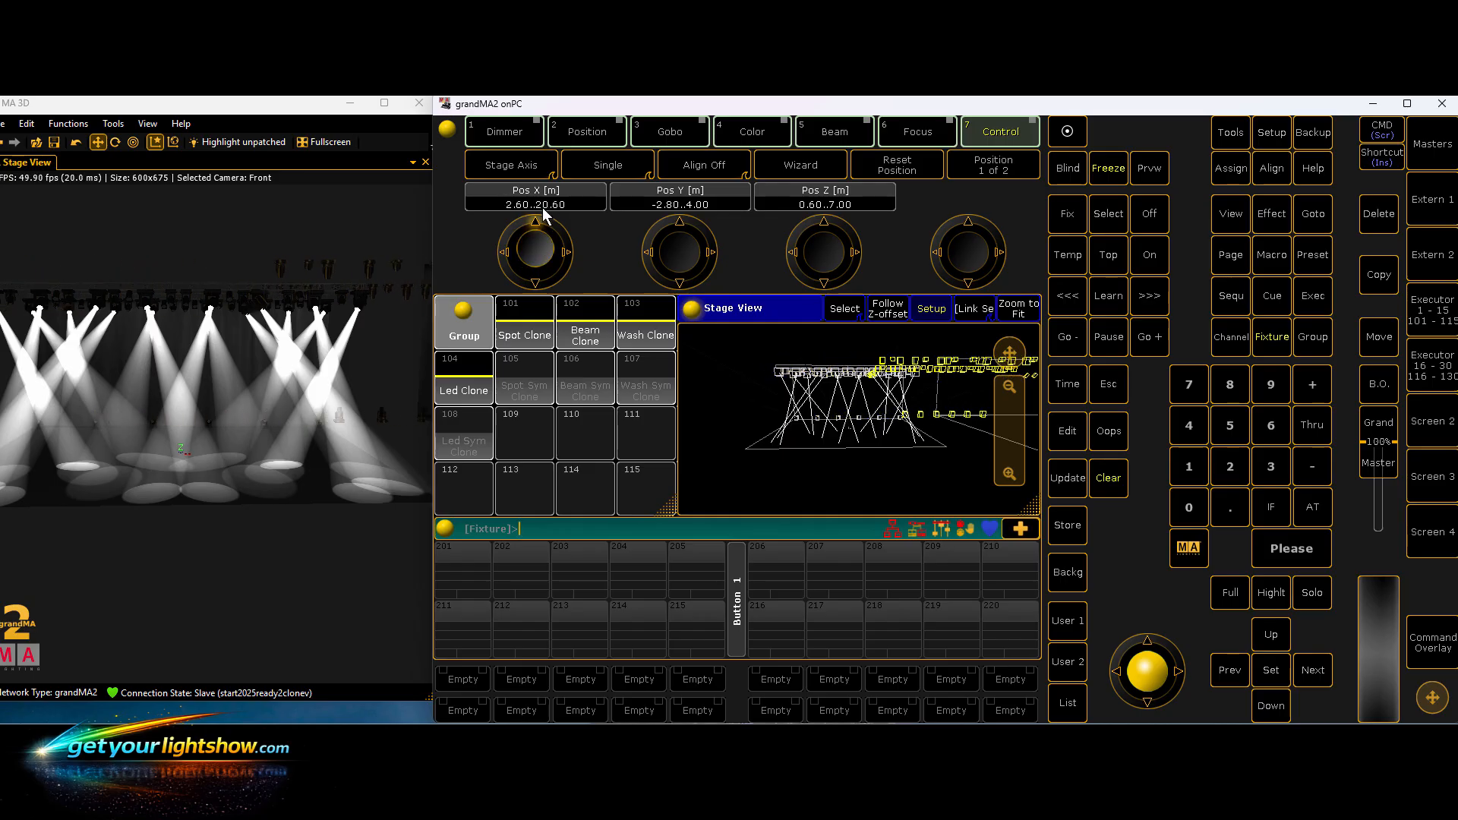
pyautogui.scroll(20, 543, 228)
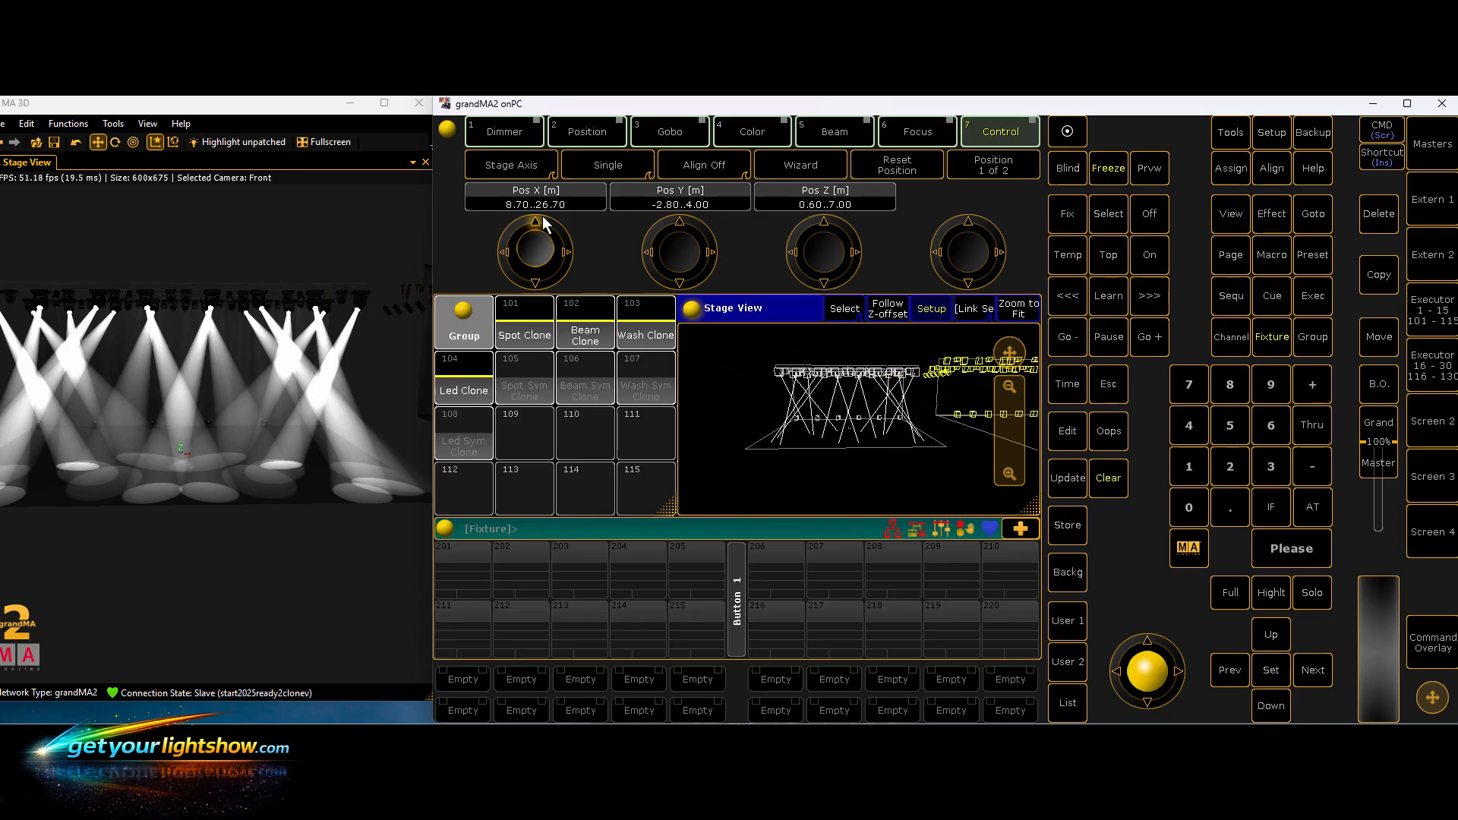
pyautogui.scroll(17, 544, 247)
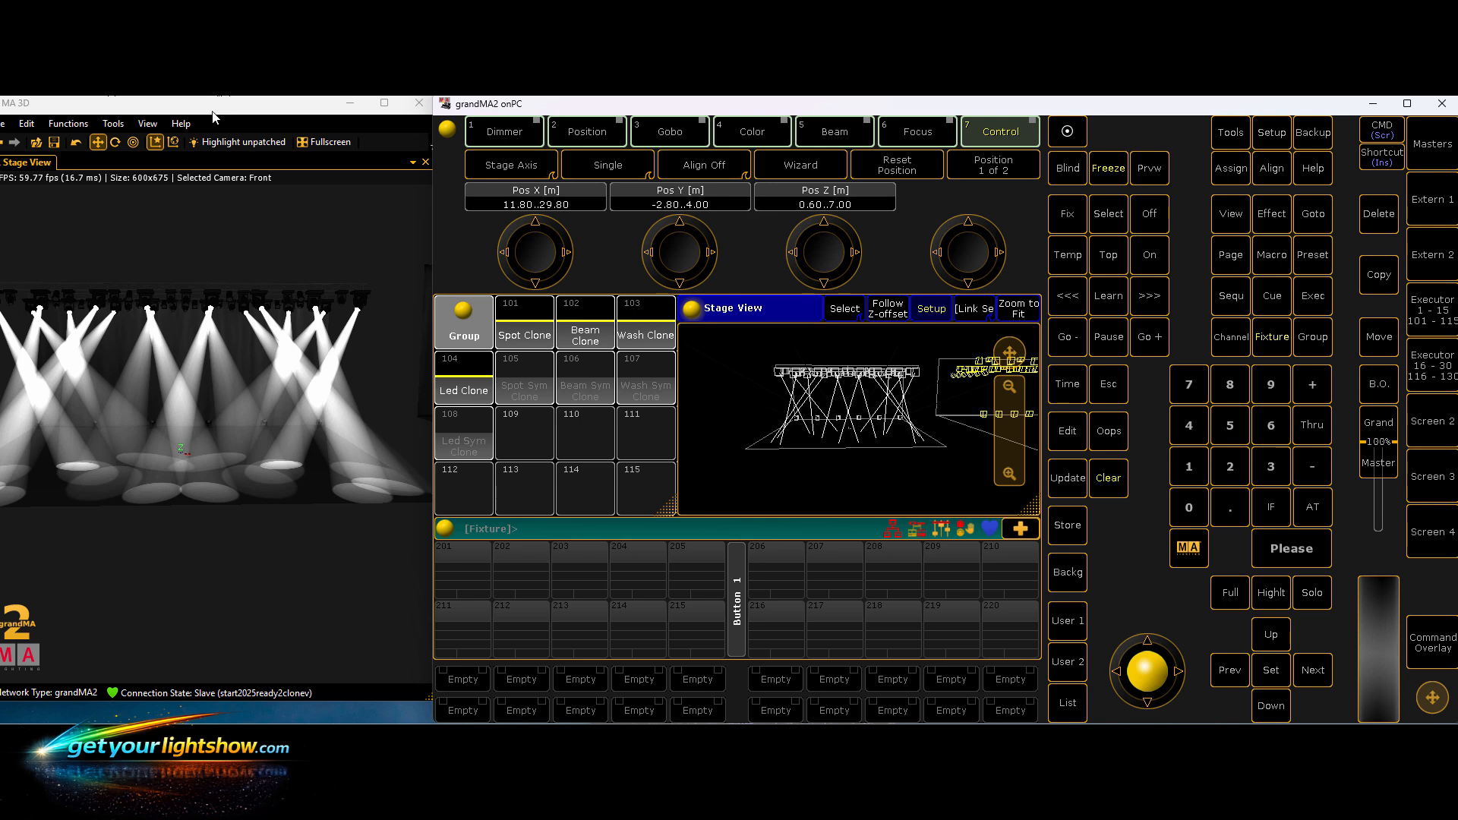
# - Shift the fixtures of all four clone groups to X 13.20..31.20 m, clear the selection and leave stage setup mode
pyautogui.click(300, 252)
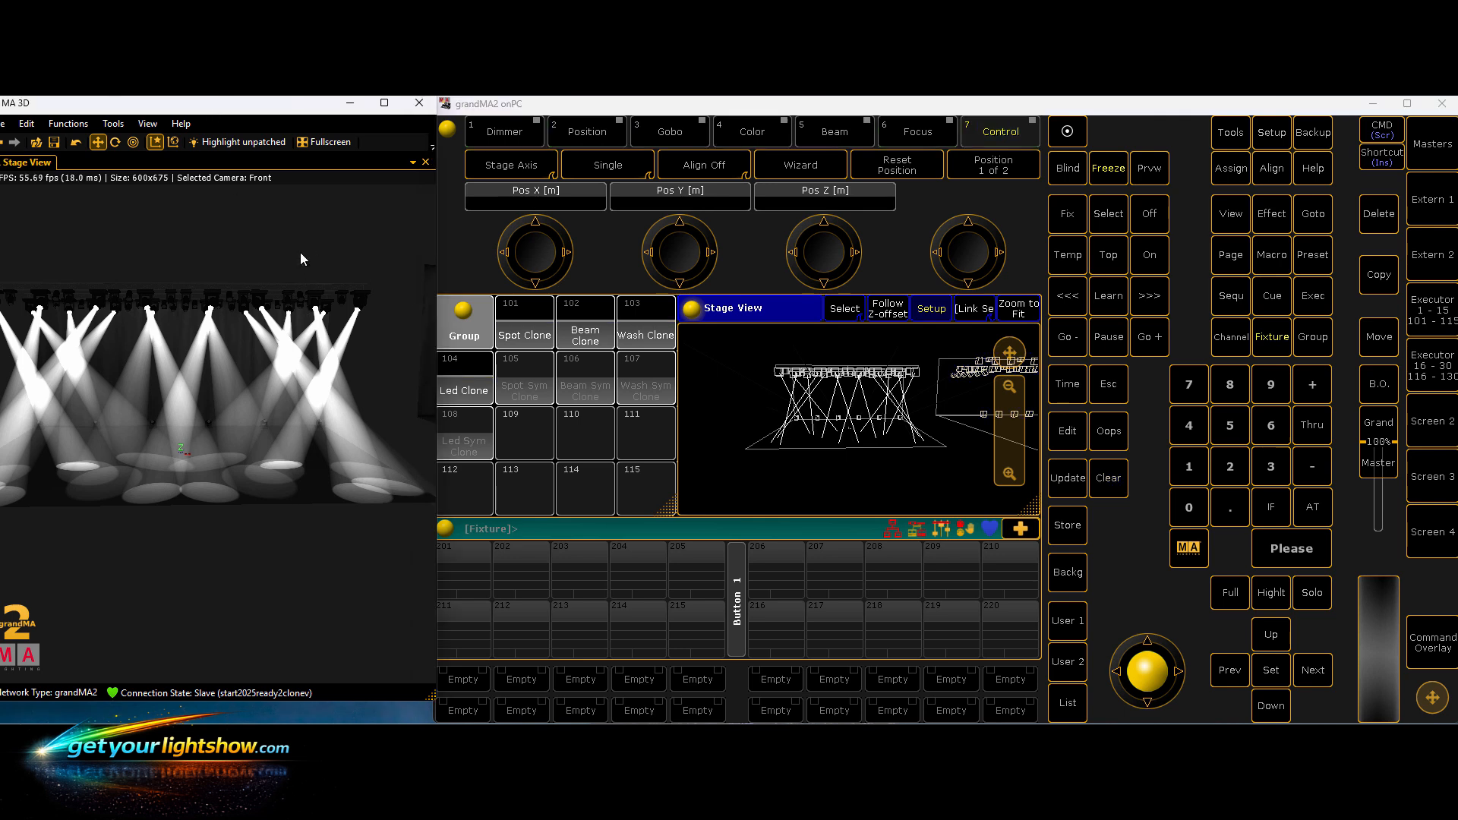
pyautogui.moveTo(299, 253); pyautogui.dragTo(114, 229)
pyautogui.scroll(-4, 172, 264)
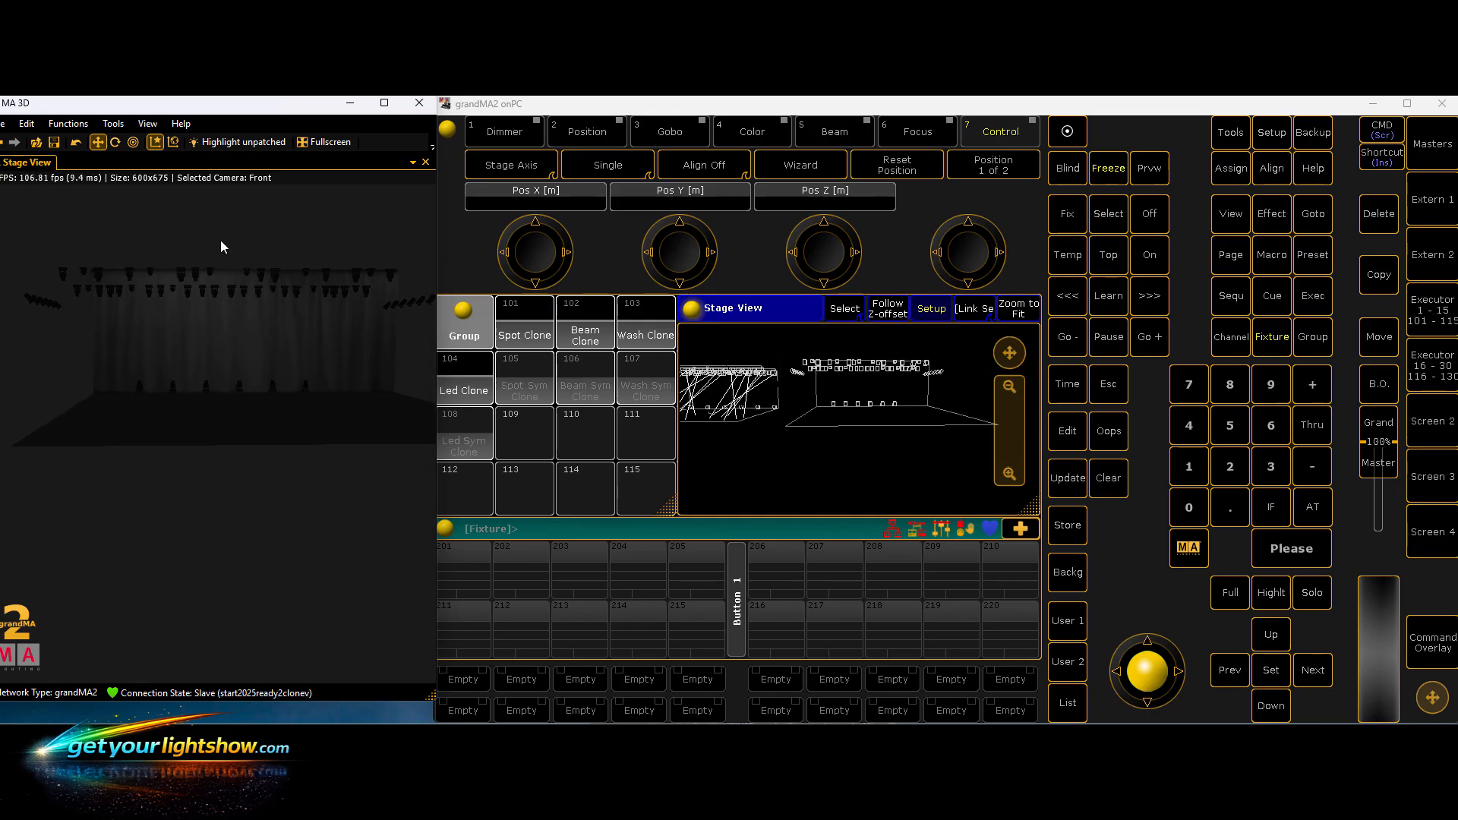
pyautogui.moveTo(220, 240); pyautogui.dragTo(185, 250)
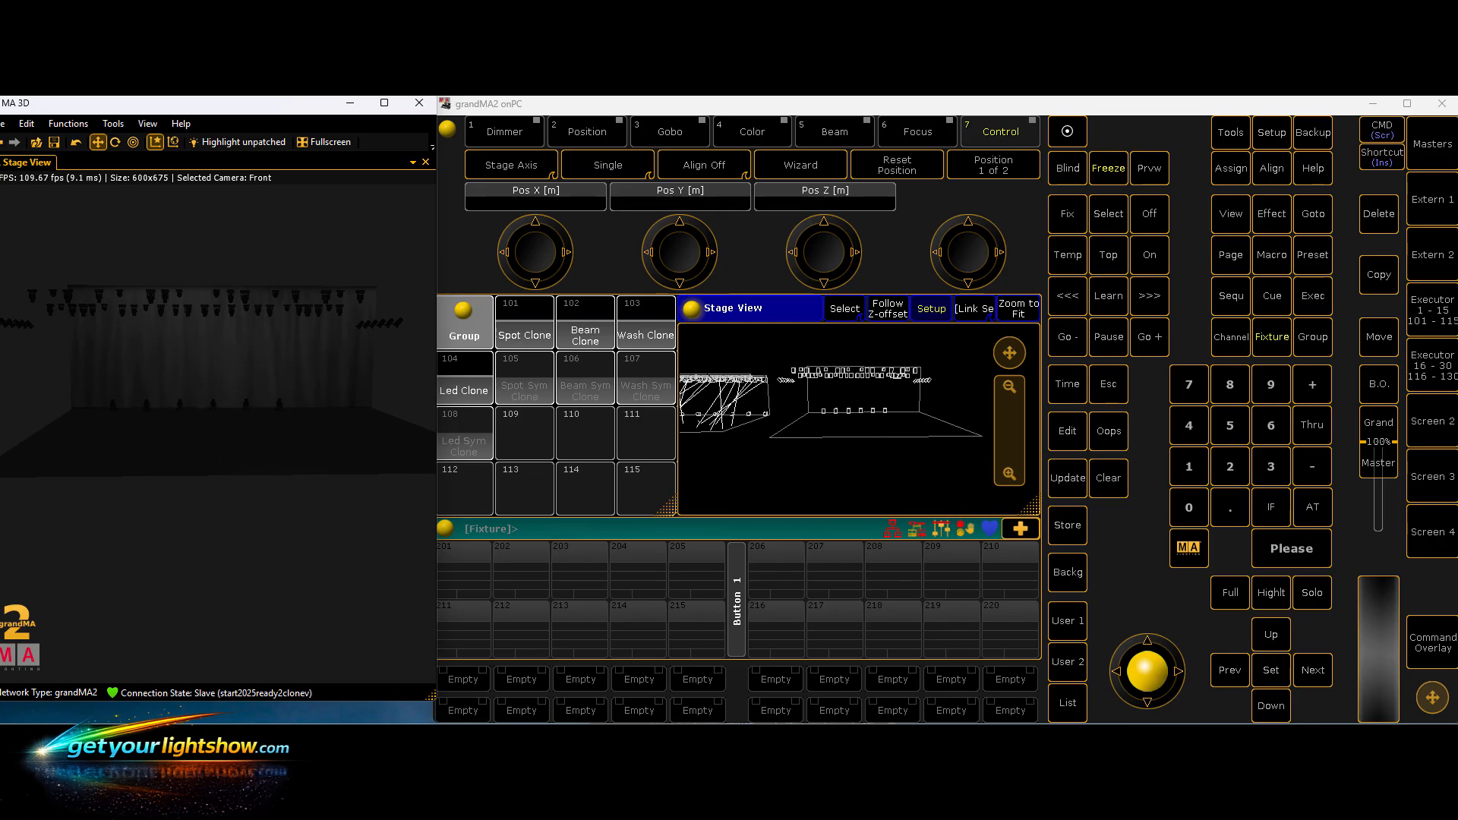
pyautogui.click(525, 335)
pyautogui.click(585, 331)
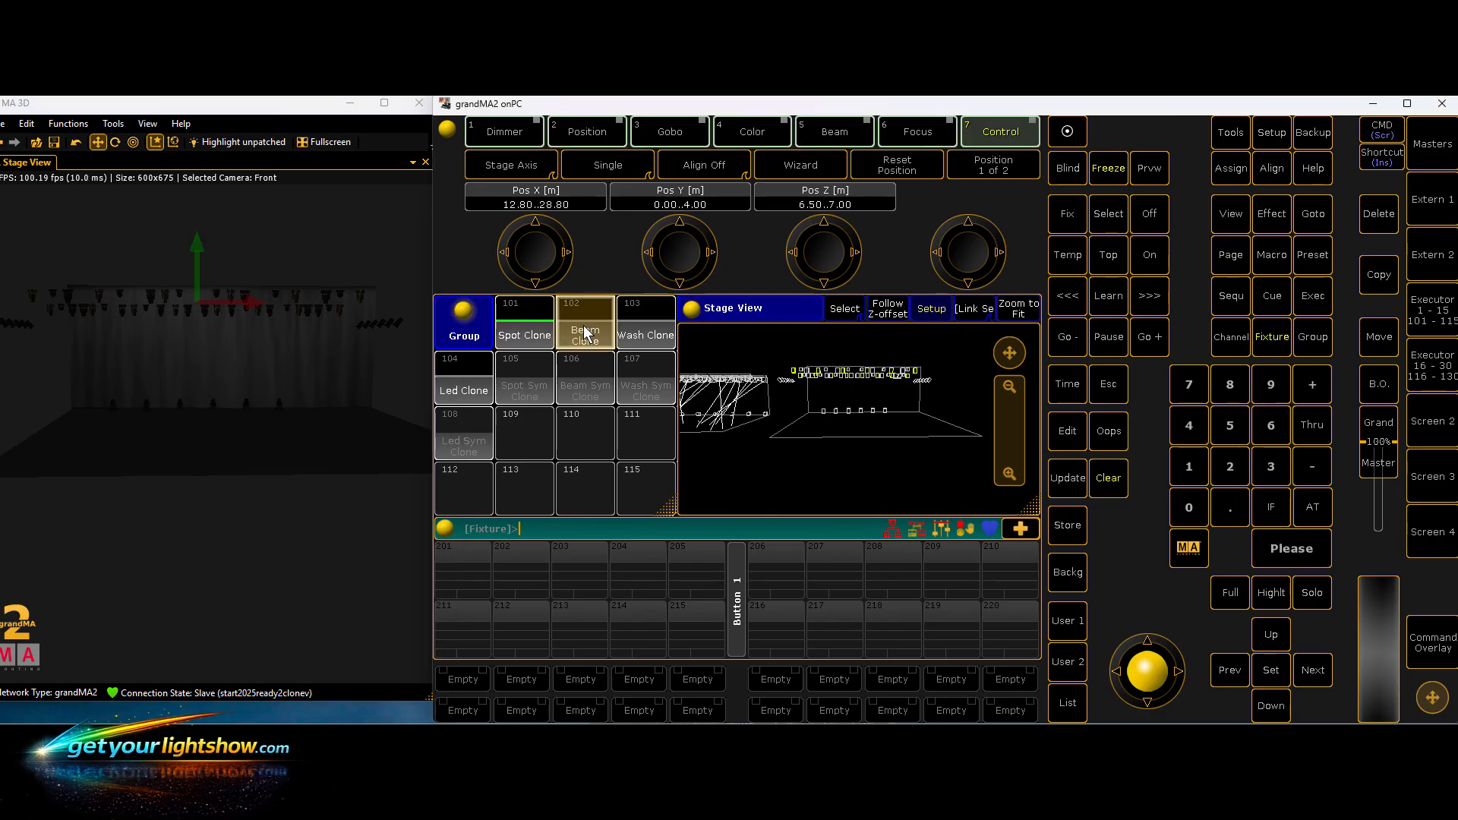
pyautogui.click(632, 332)
pyautogui.click(470, 394)
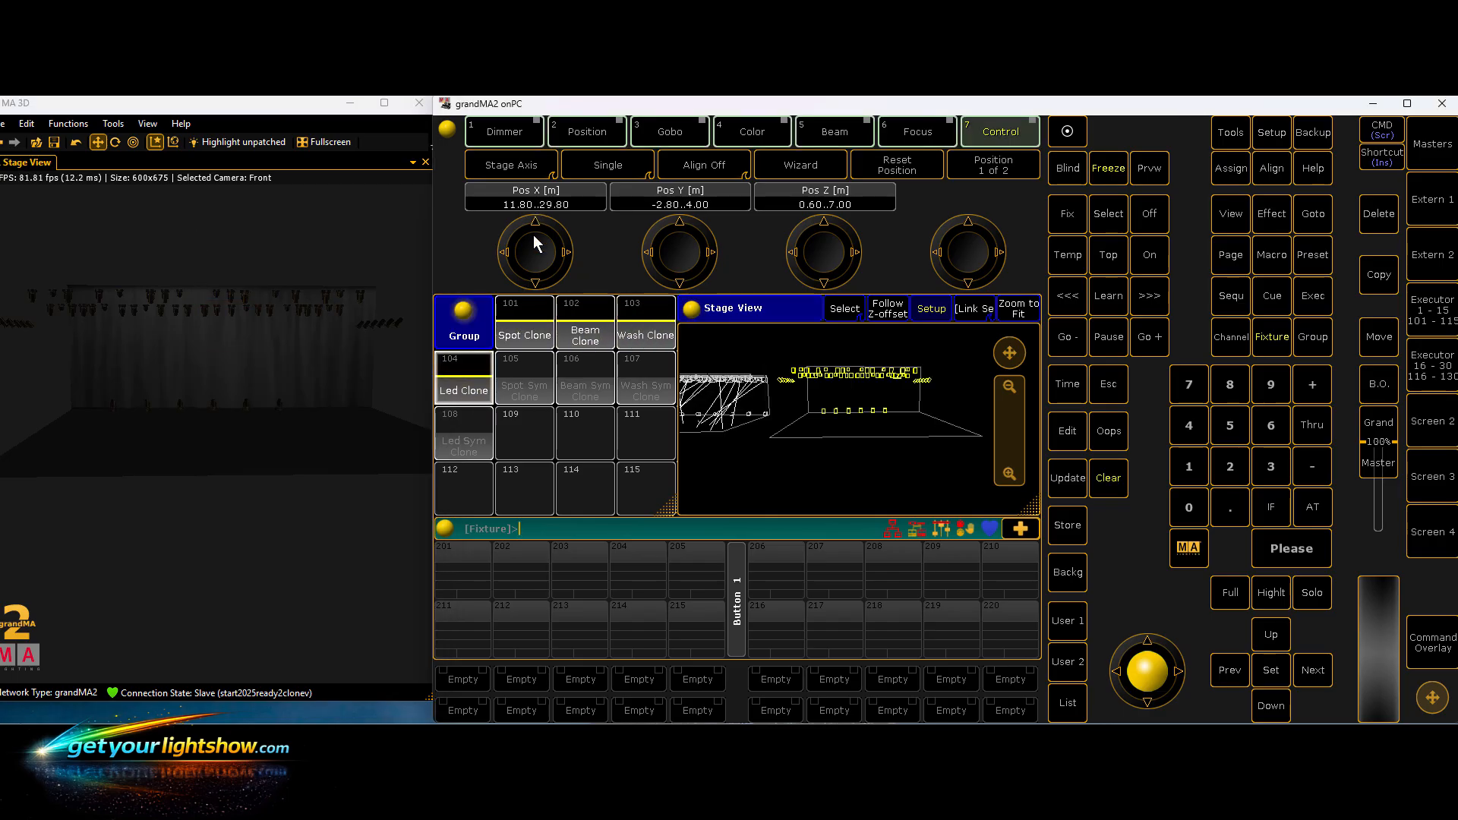
pyautogui.scroll(10, 533, 237)
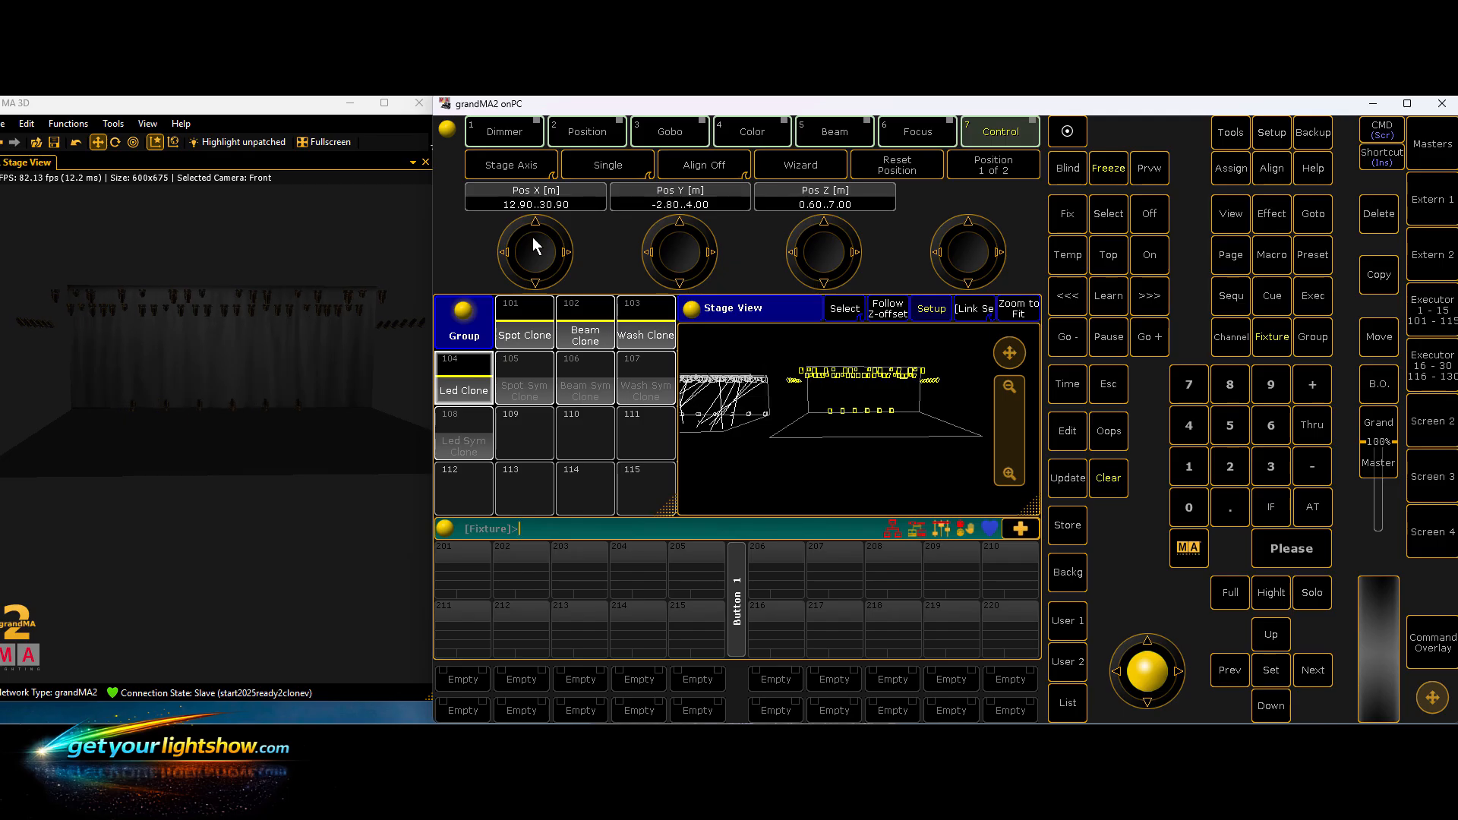
pyautogui.scroll(2, 532, 237)
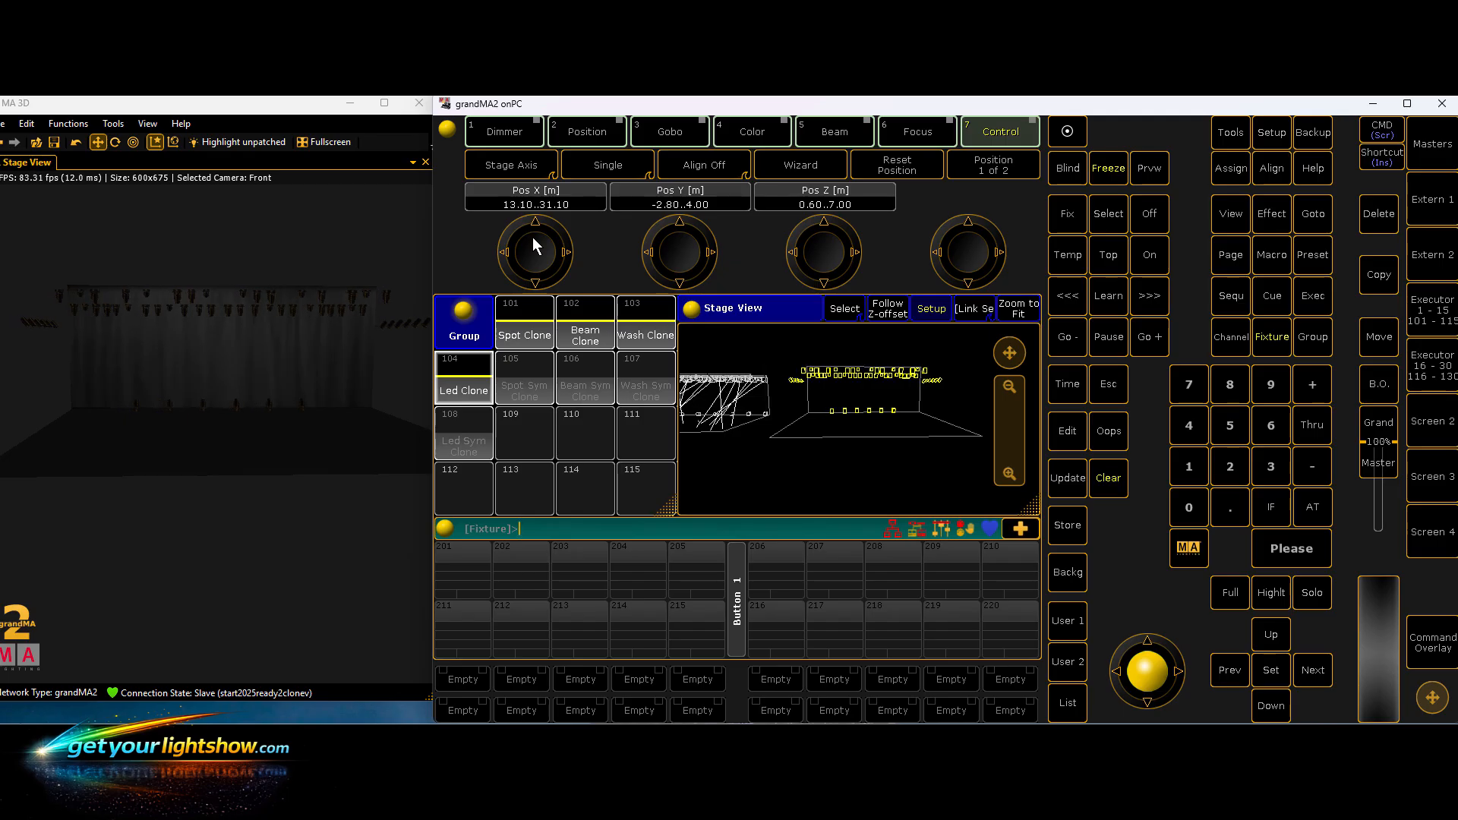
pyautogui.scroll(1, 532, 237)
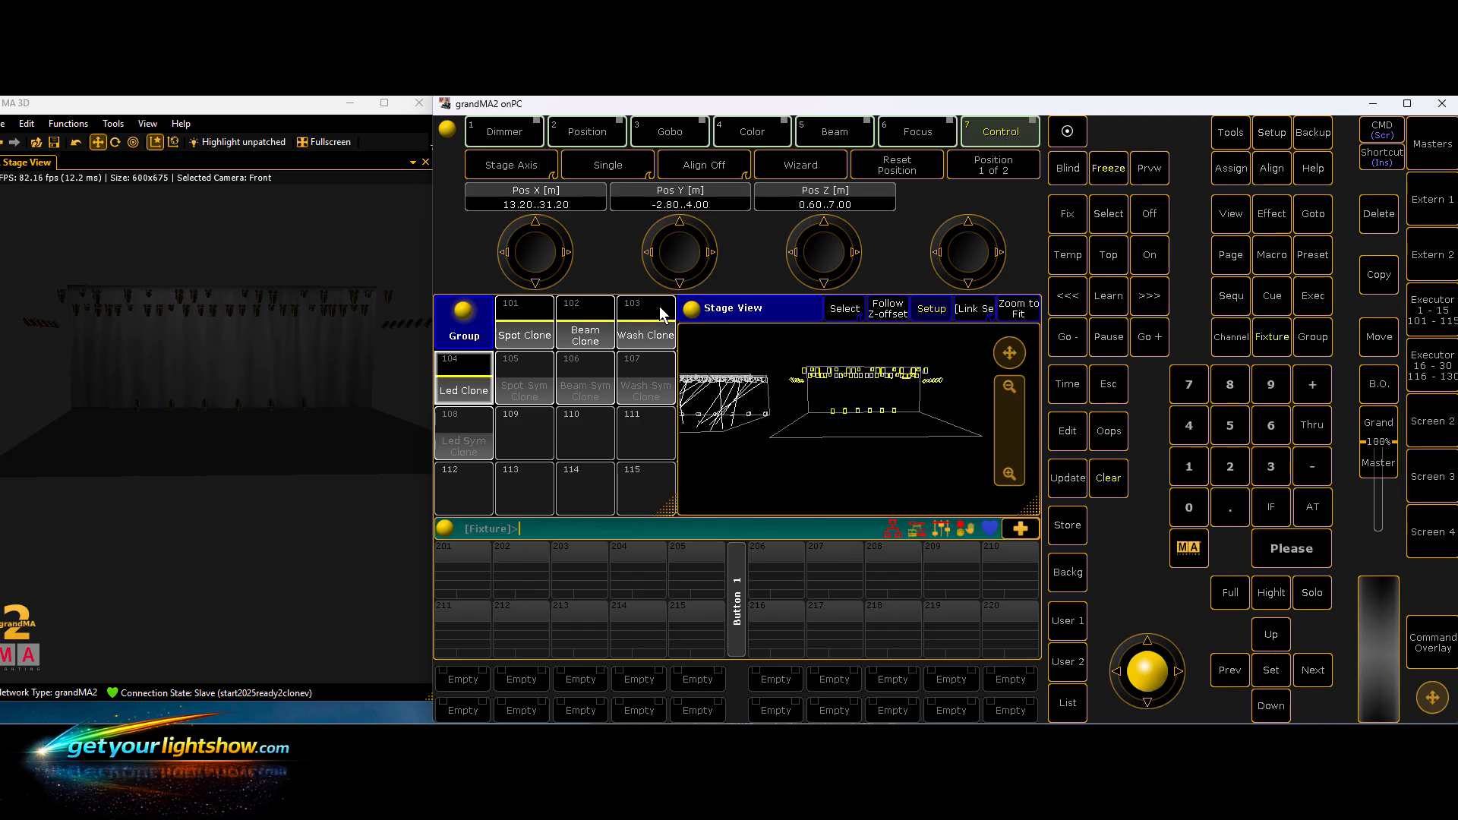
pyautogui.click(1111, 478)
pyautogui.click(938, 309)
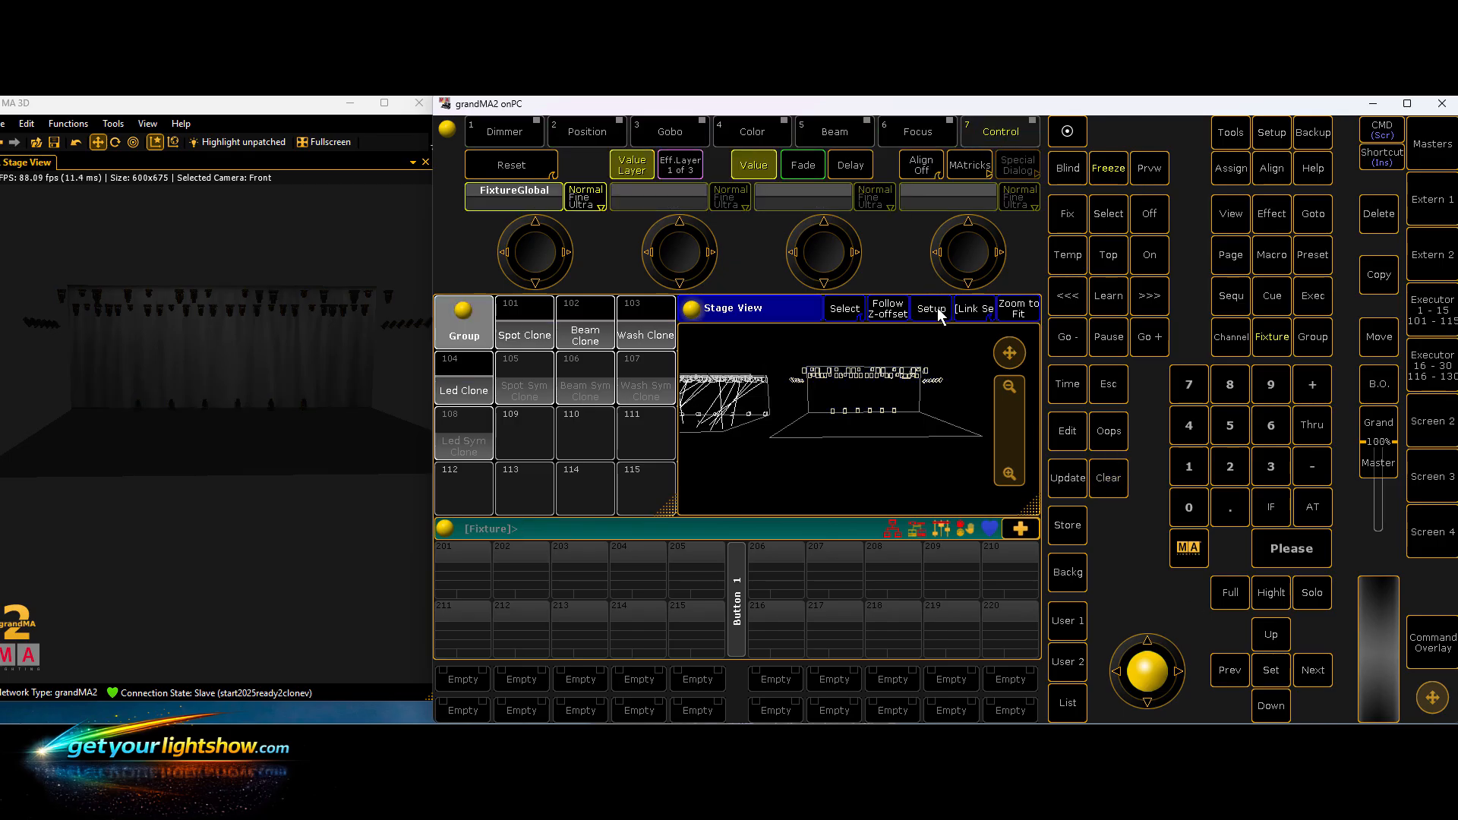
# - Bring up the LayOut view on external screen 1 and store the Spot Clone group in layout 6
pyautogui.click(1447, 207)
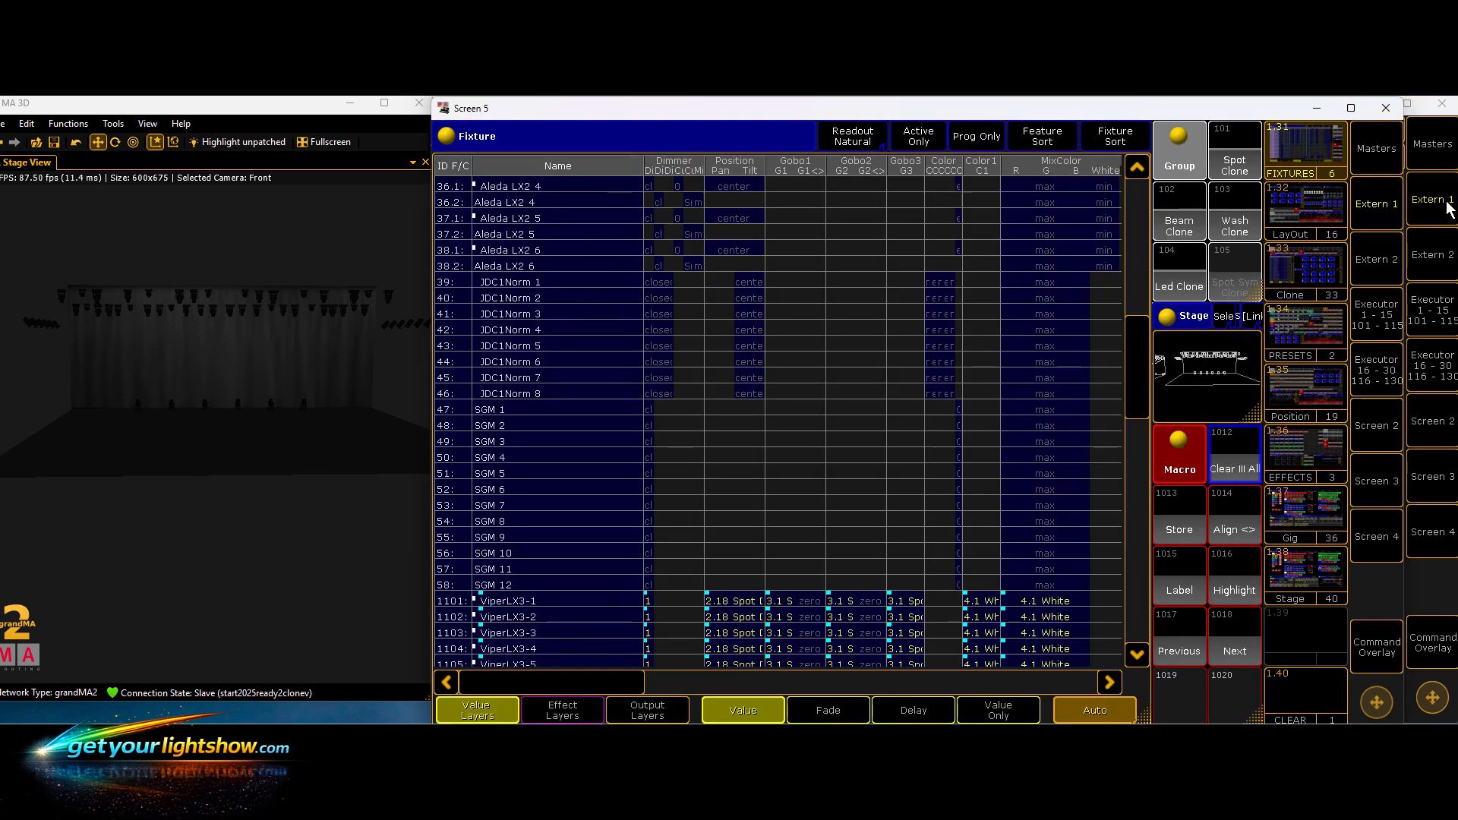
pyautogui.click(1300, 206)
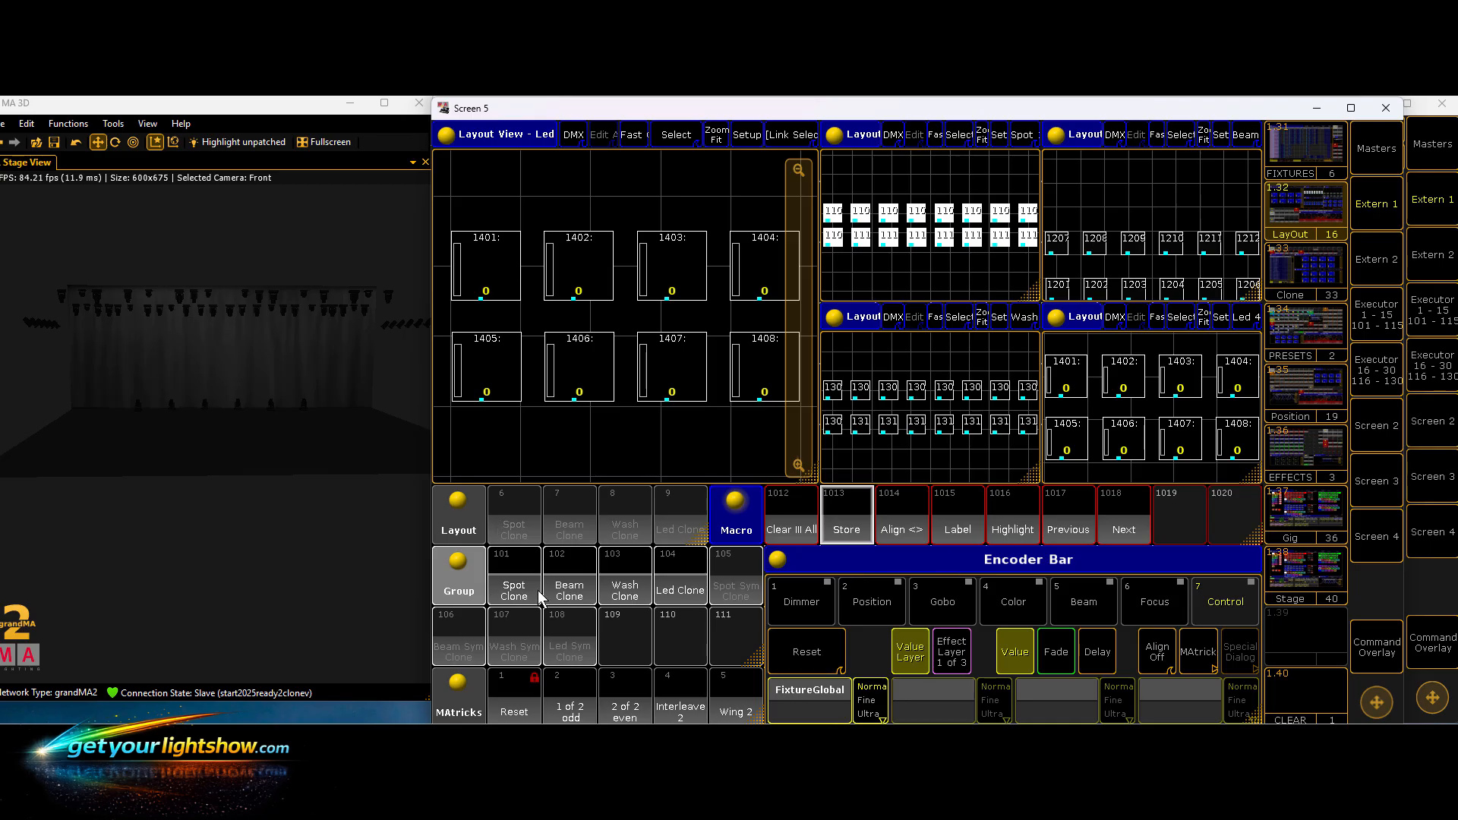
pyautogui.click(800, 532)
pyautogui.click(515, 594)
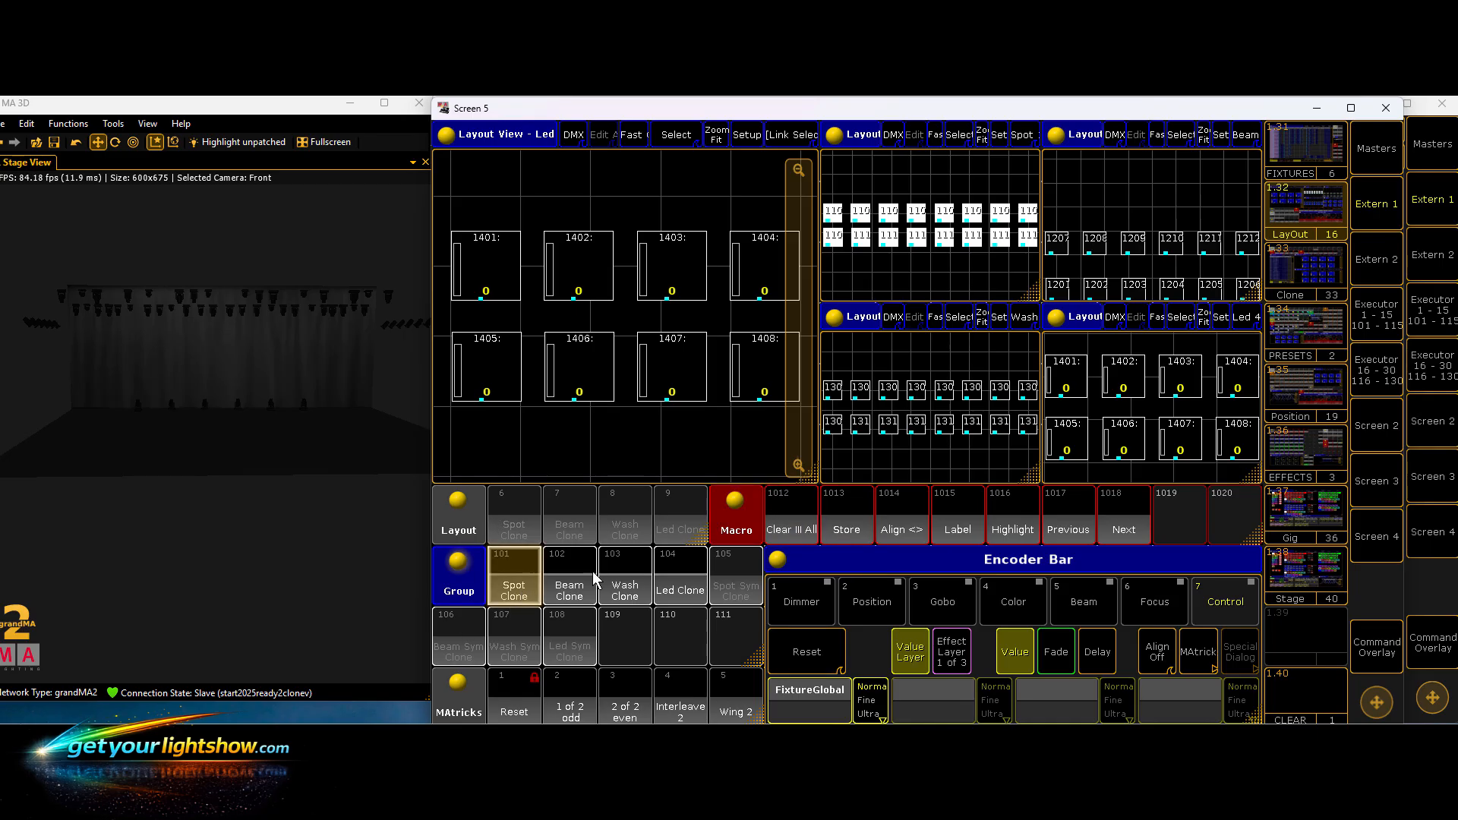
pyautogui.click(836, 512)
pyautogui.click(523, 539)
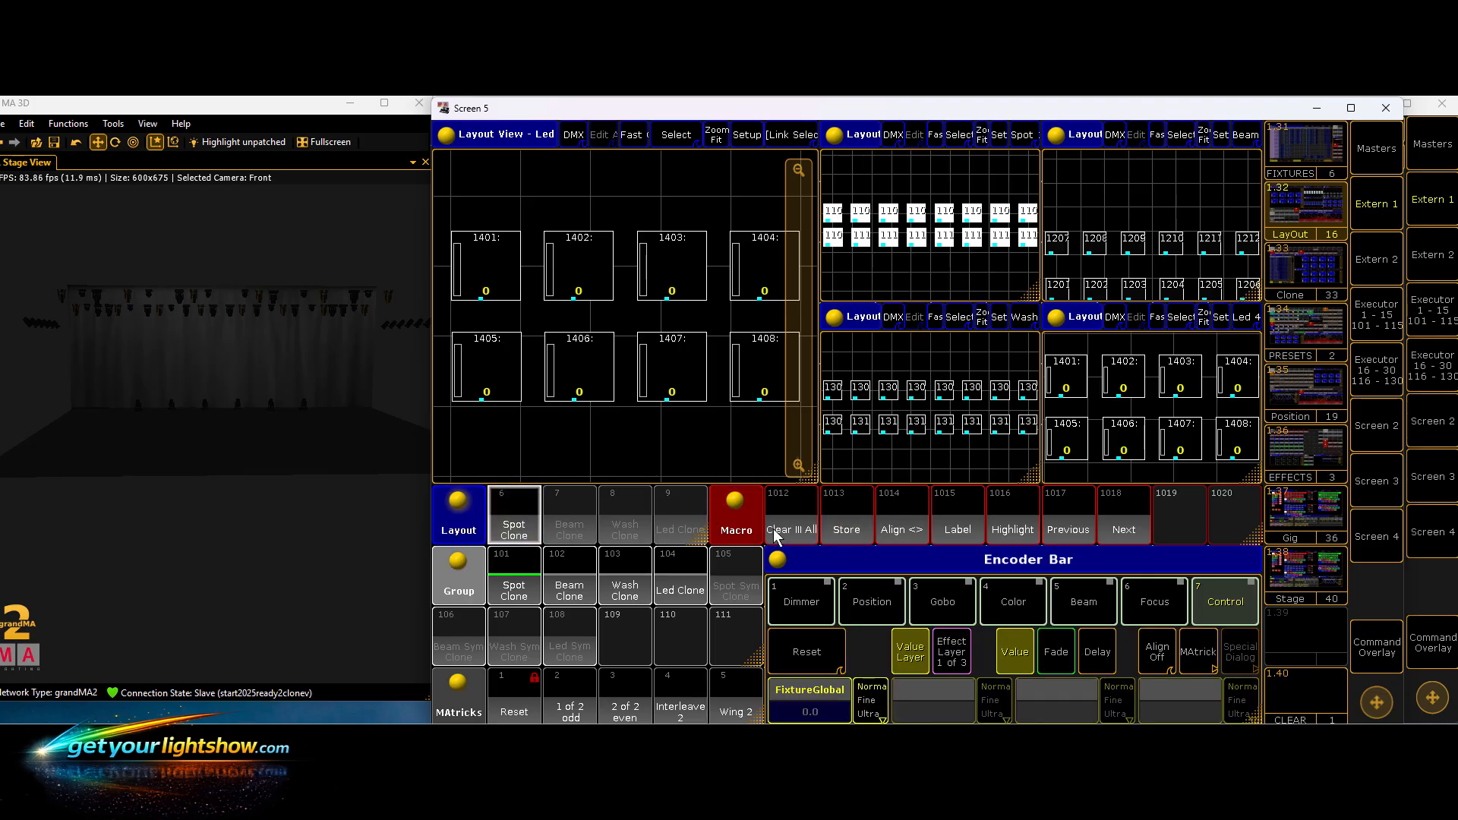
# - Store the Beam Clone group in layout 7 and clear the programmer
pyautogui.click(566, 590)
pyautogui.click(850, 529)
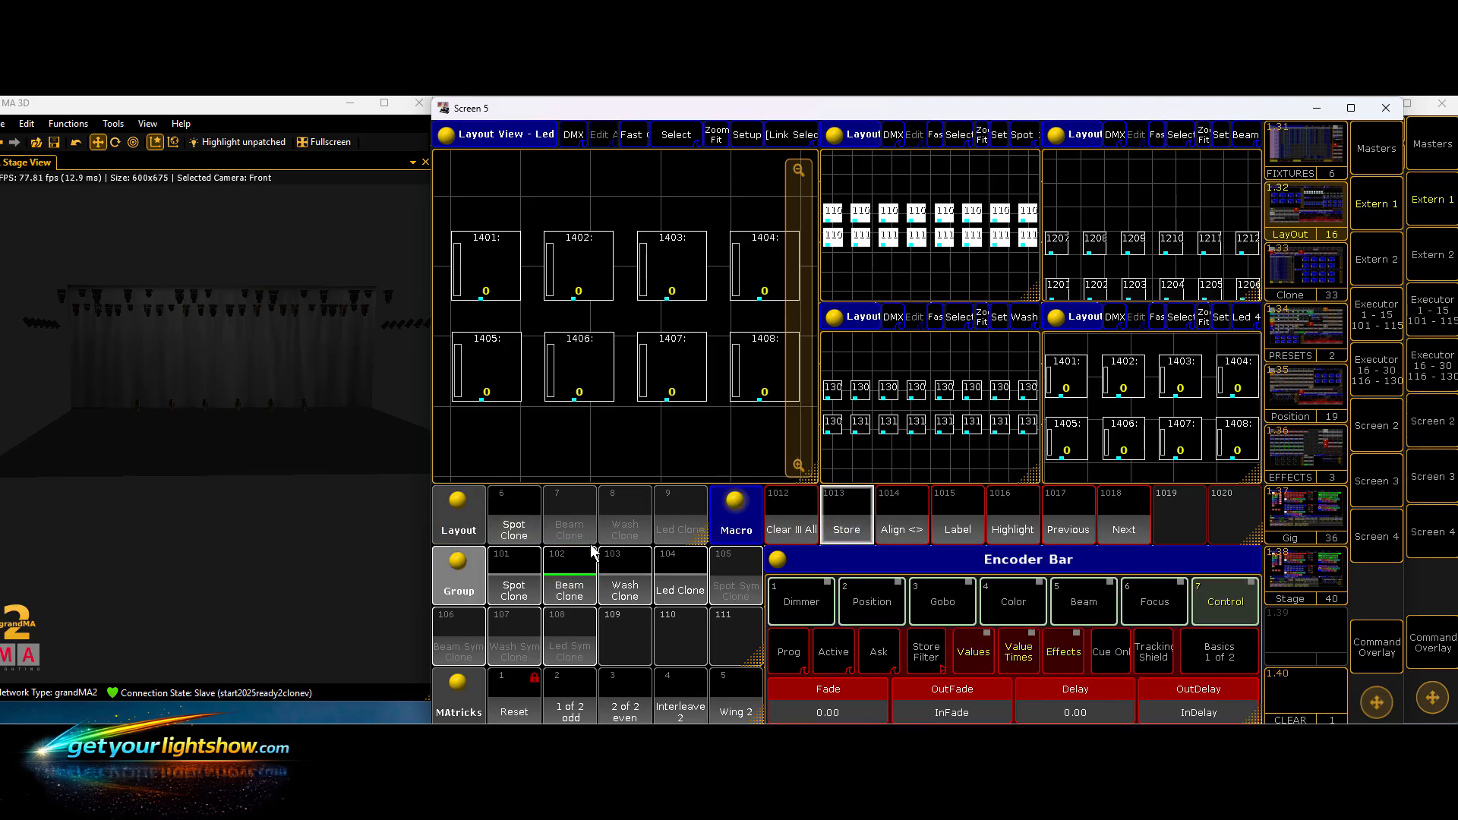
pyautogui.click(569, 527)
pyautogui.click(790, 524)
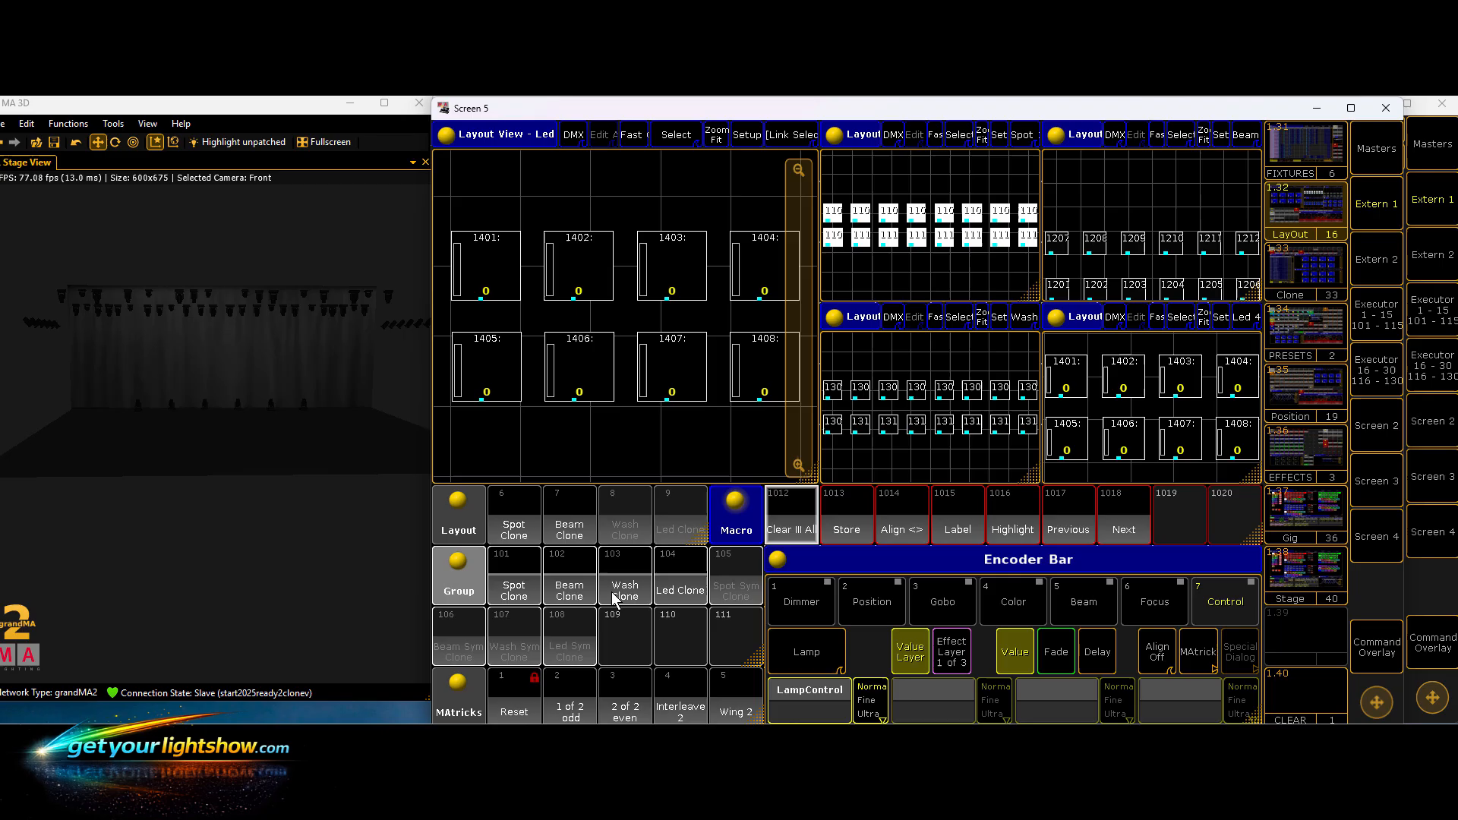
# - Store the Wash Clone group in layout 8 and the Led Clone group in layout 9, and clear the programmer
pyautogui.click(847, 530)
pyautogui.click(624, 525)
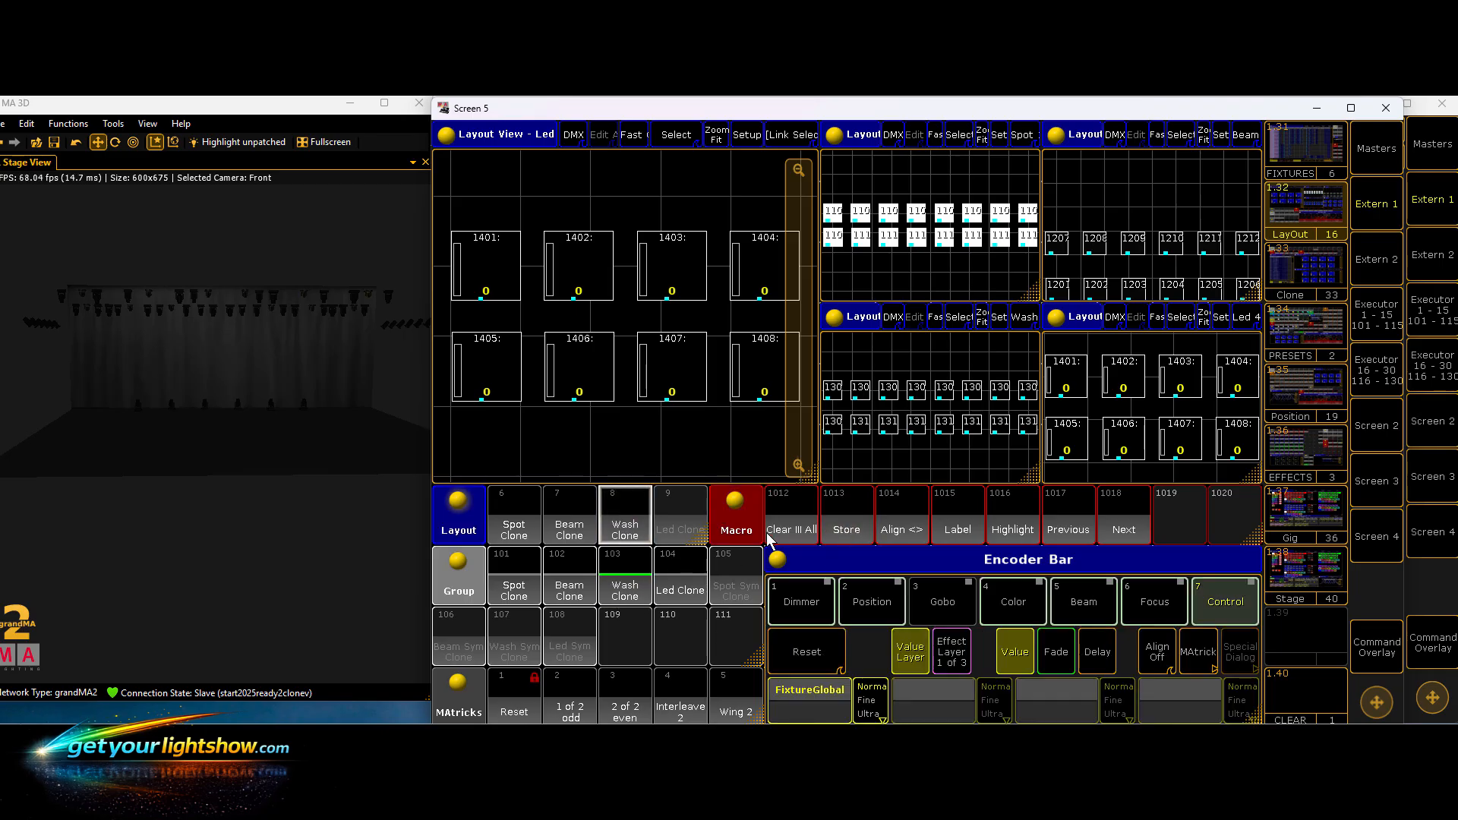
pyautogui.click(687, 589)
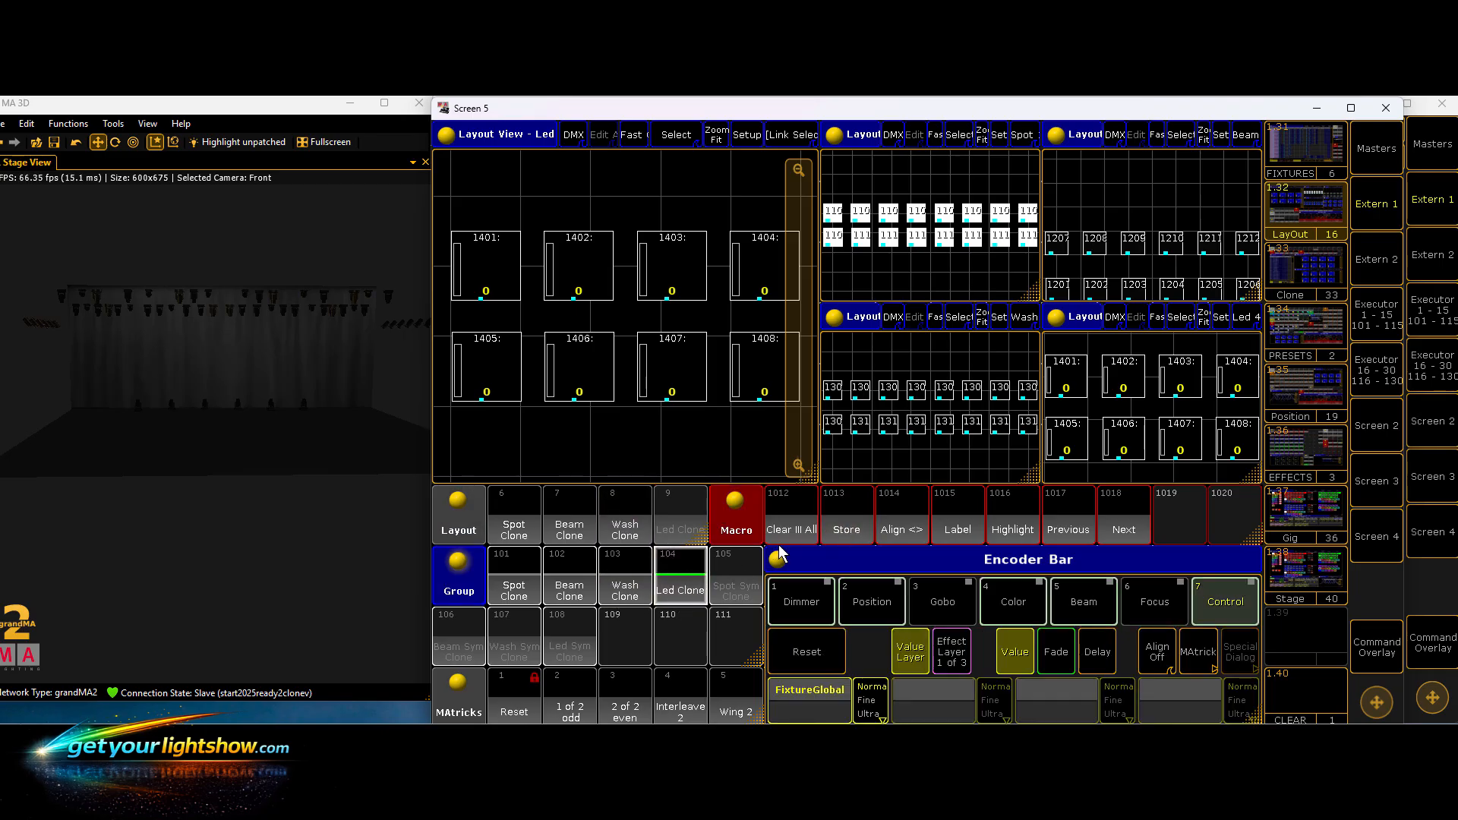
pyautogui.click(847, 529)
pyautogui.click(679, 535)
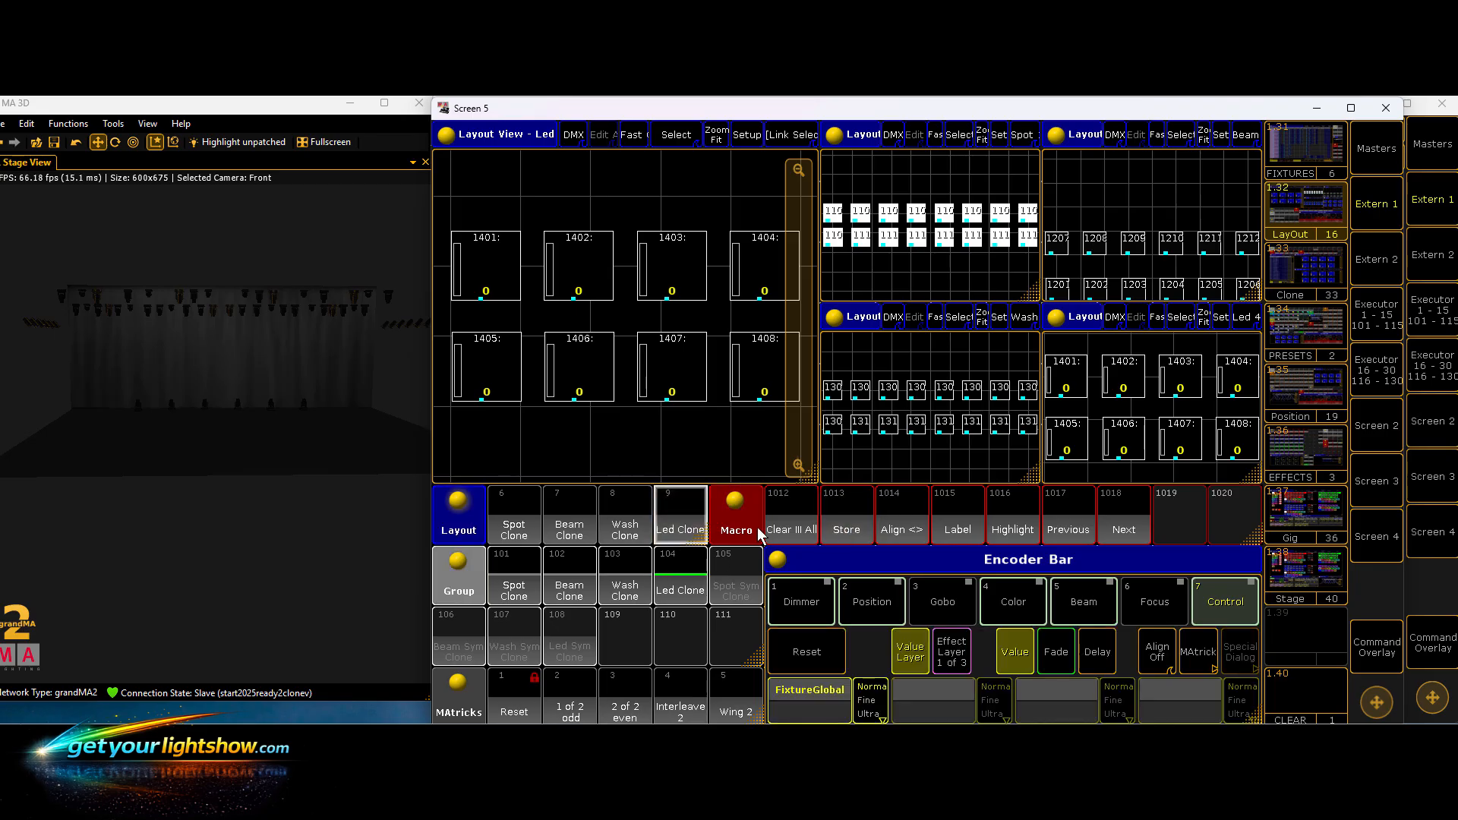
pyautogui.click(798, 532)
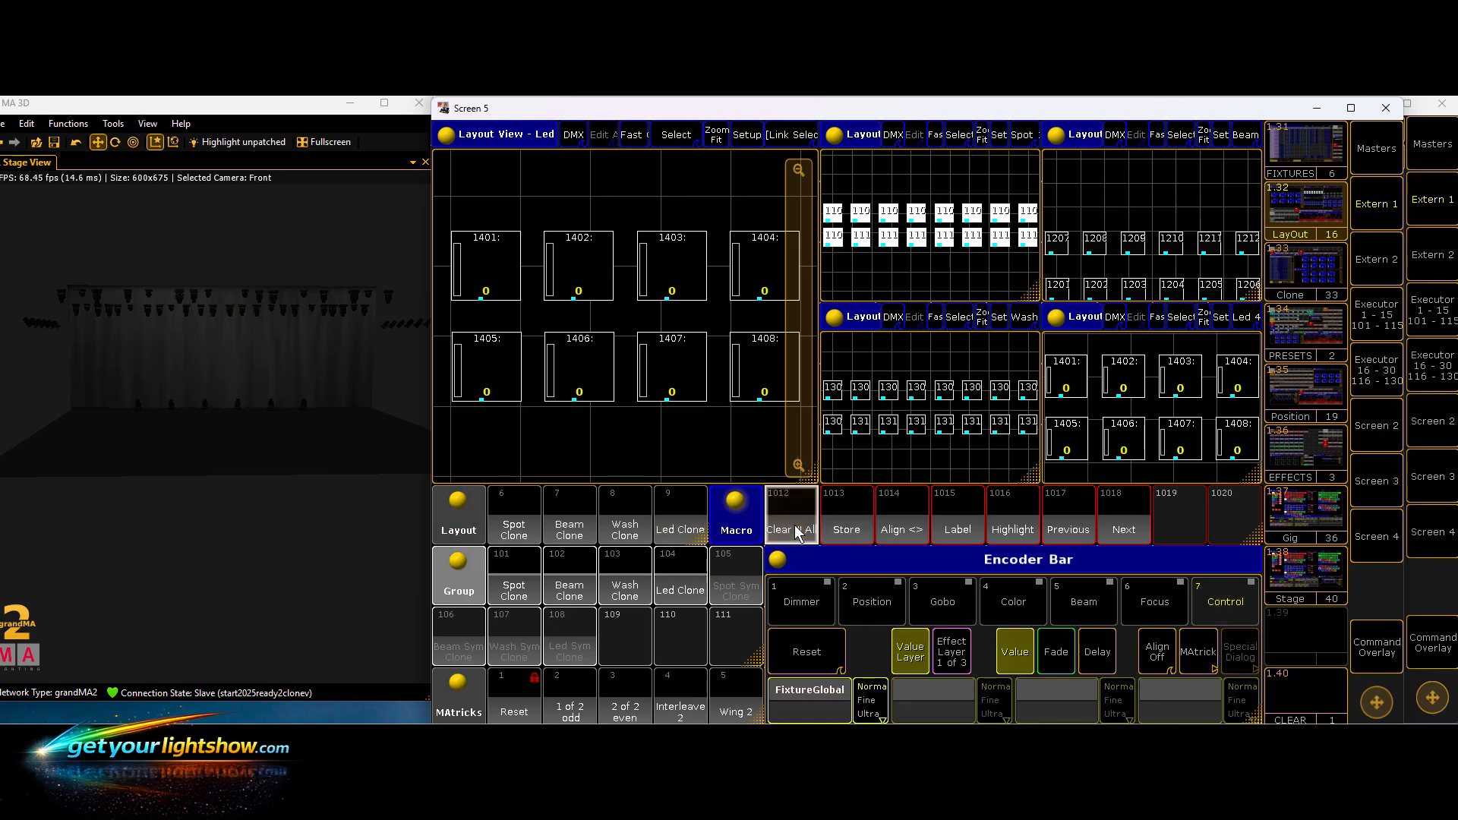
# - Show the Spot Clone layout in the large layout view and highlight all fixtures of the Spot Clone group
pyautogui.click(514, 529)
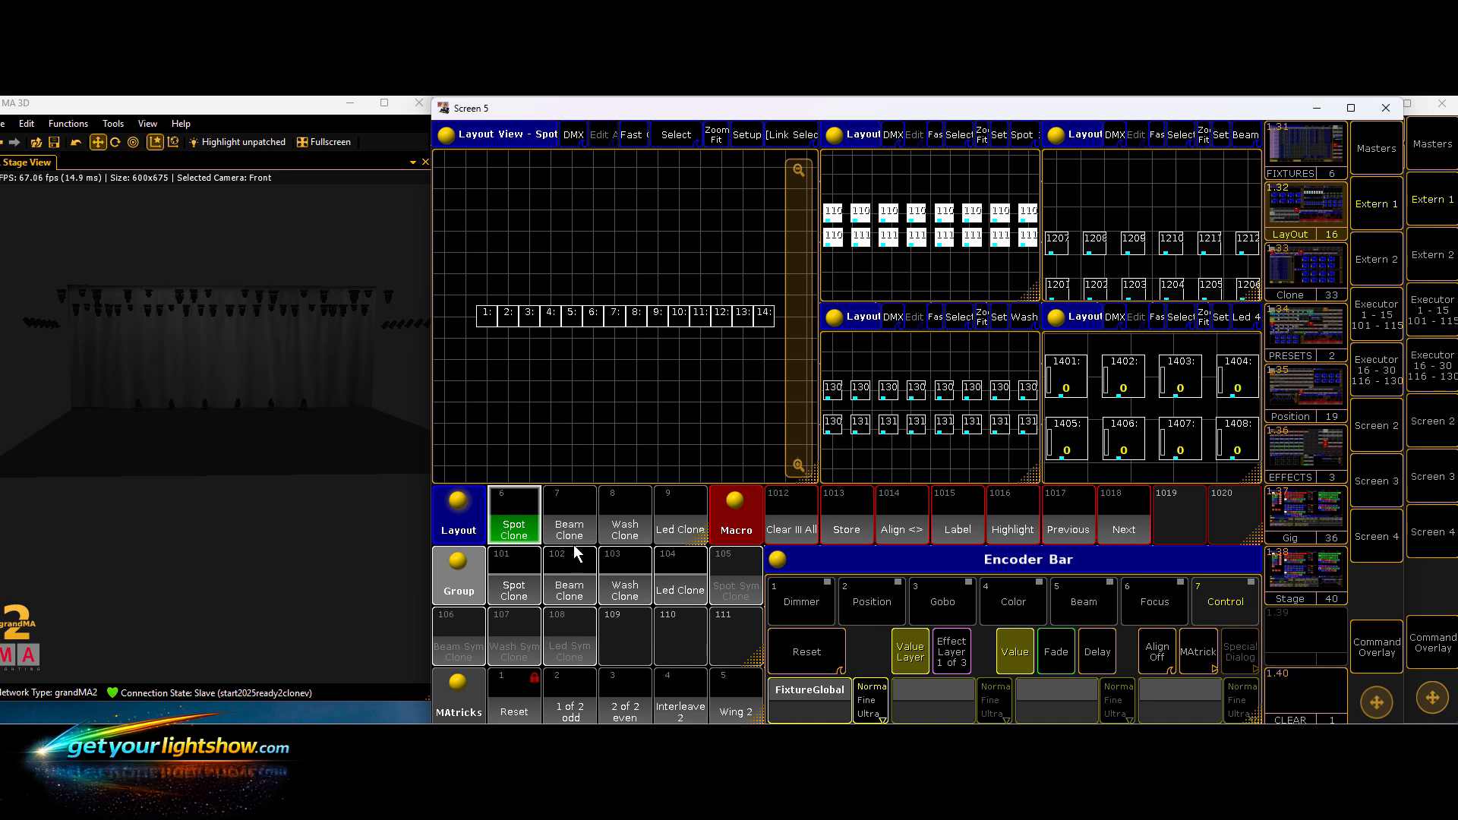
pyautogui.click(507, 593)
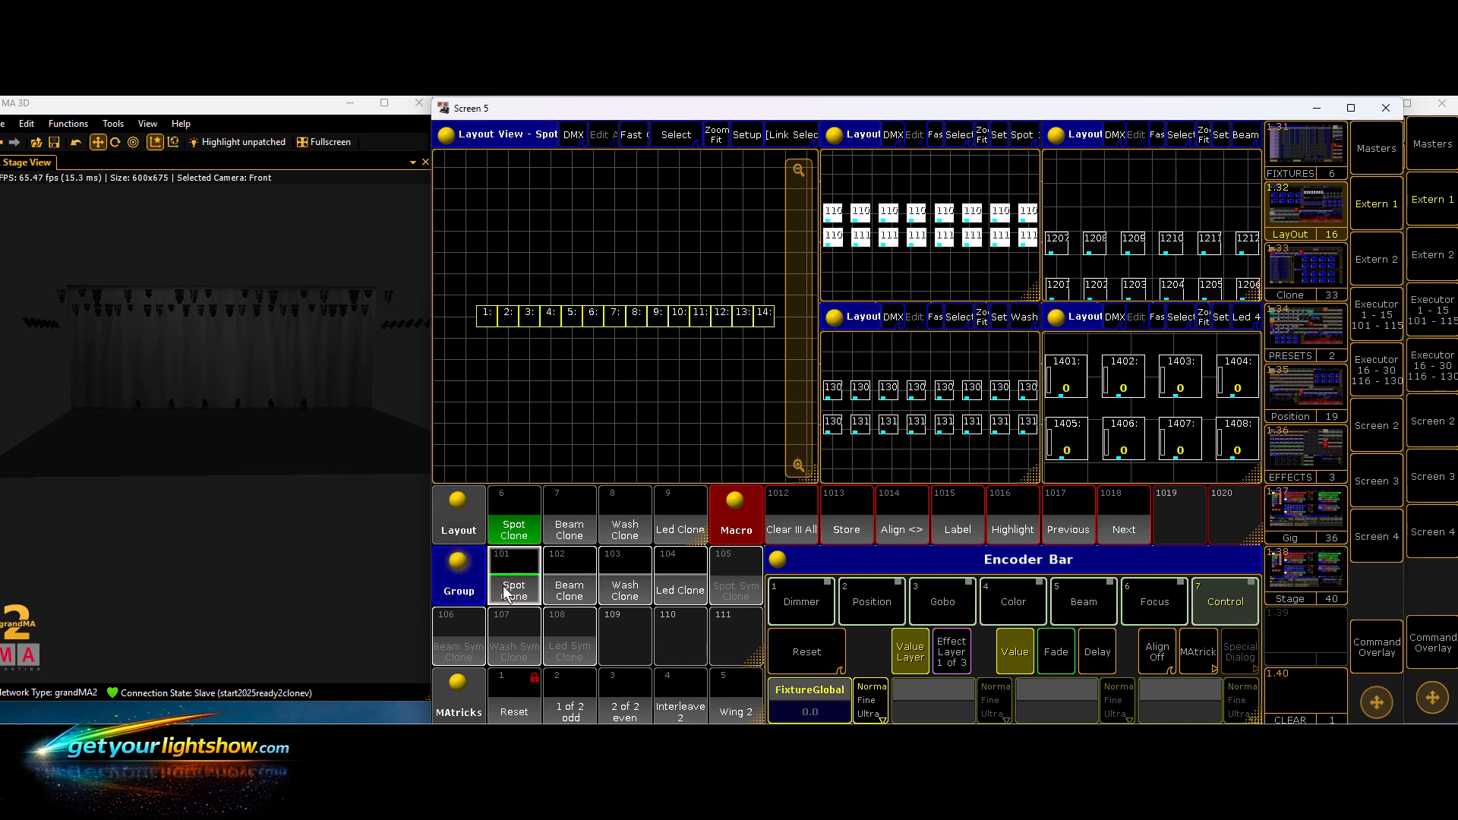
pyautogui.click(1010, 527)
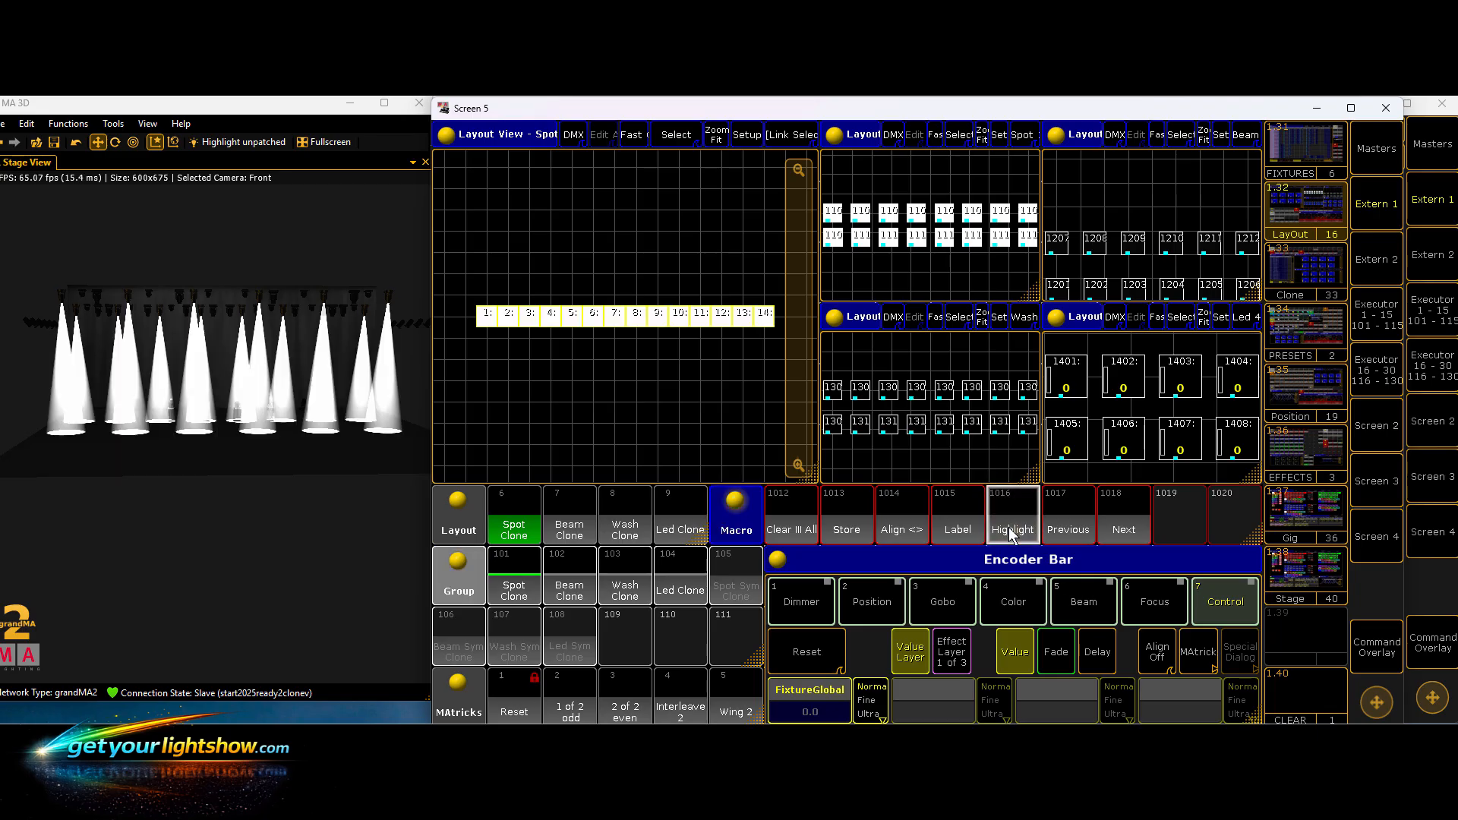
# - Step through the highlighted Spot Clone fixtures one by one up to fixture 14 to check each one's stage position
pyautogui.click(1128, 518)
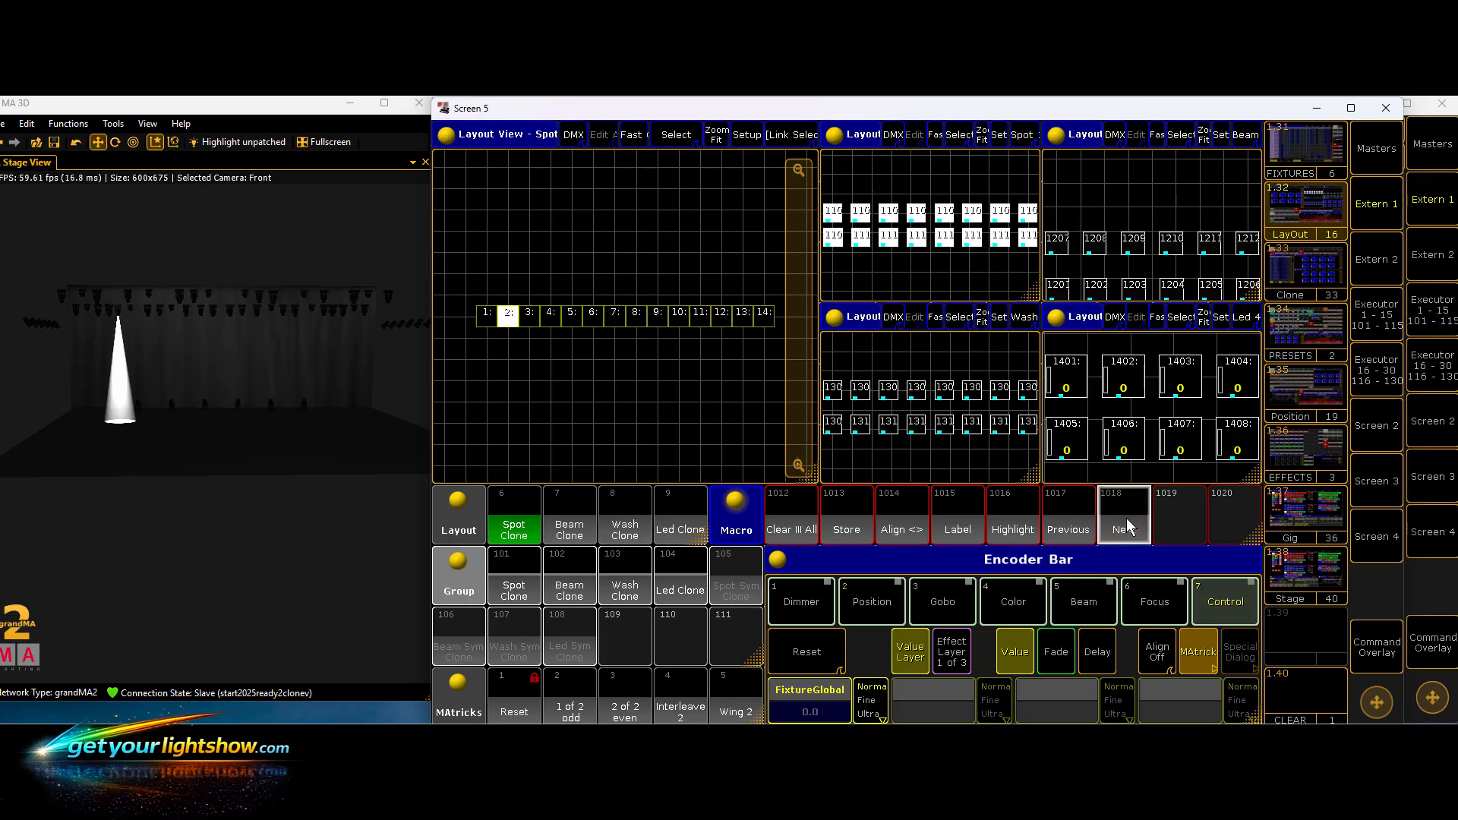
pyautogui.click(1127, 518)
pyautogui.click(1128, 518)
pyautogui.click(1127, 518)
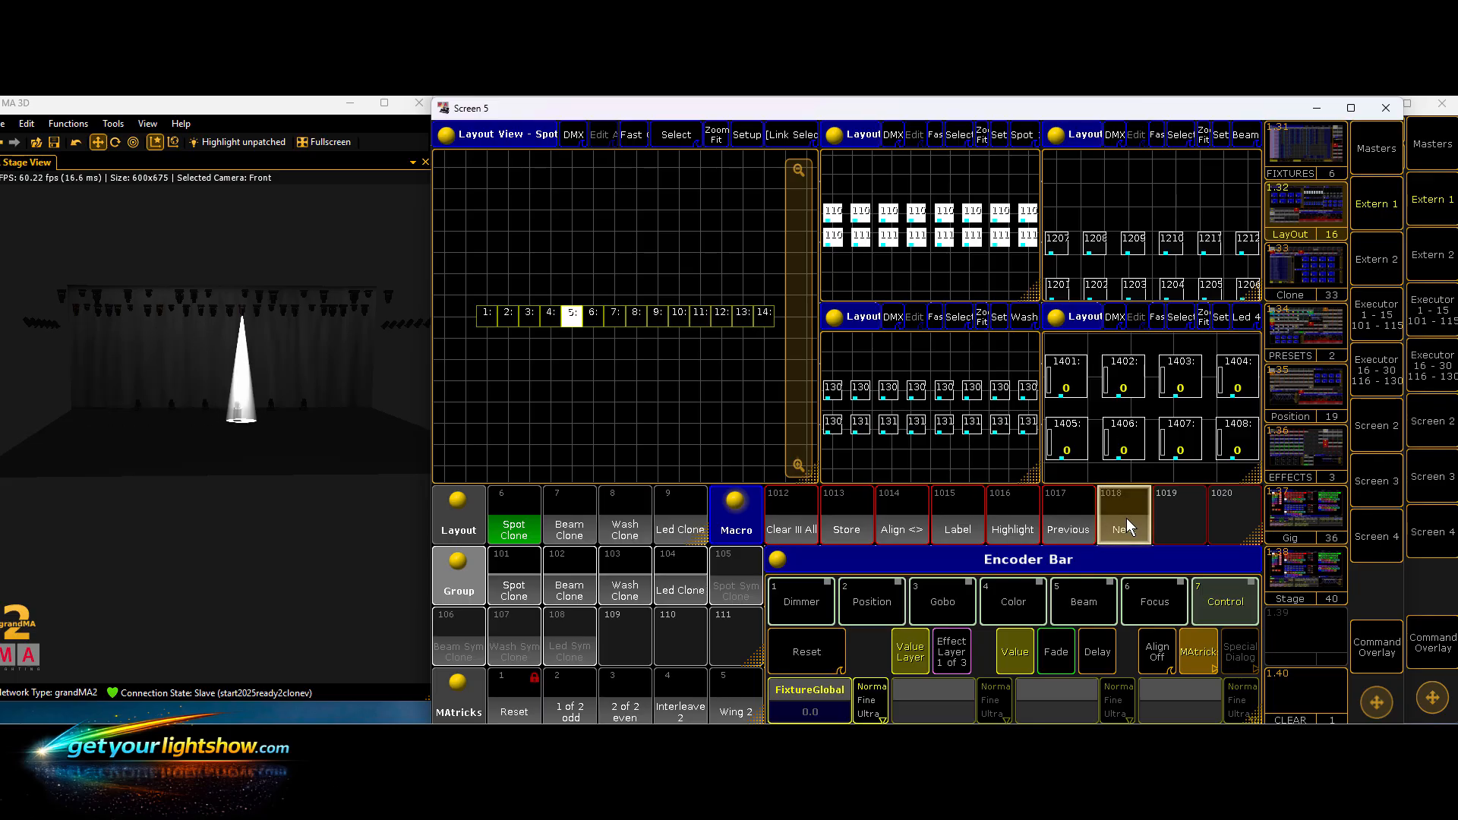
pyautogui.click(1128, 518)
pyautogui.click(1127, 518)
pyautogui.click(1127, 518)
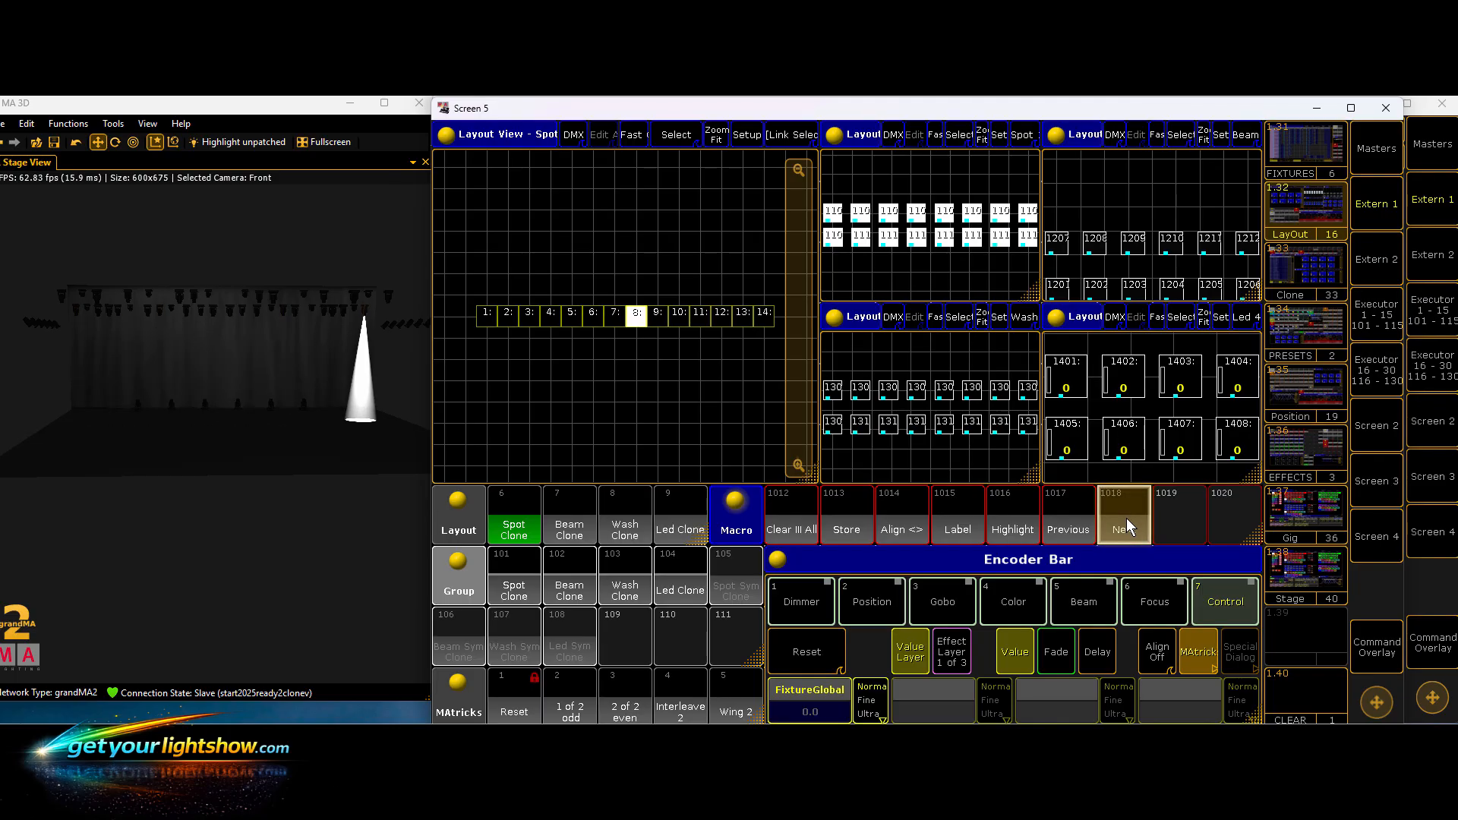
pyautogui.click(1127, 518)
pyautogui.click(1127, 518)
pyautogui.click(1127, 518)
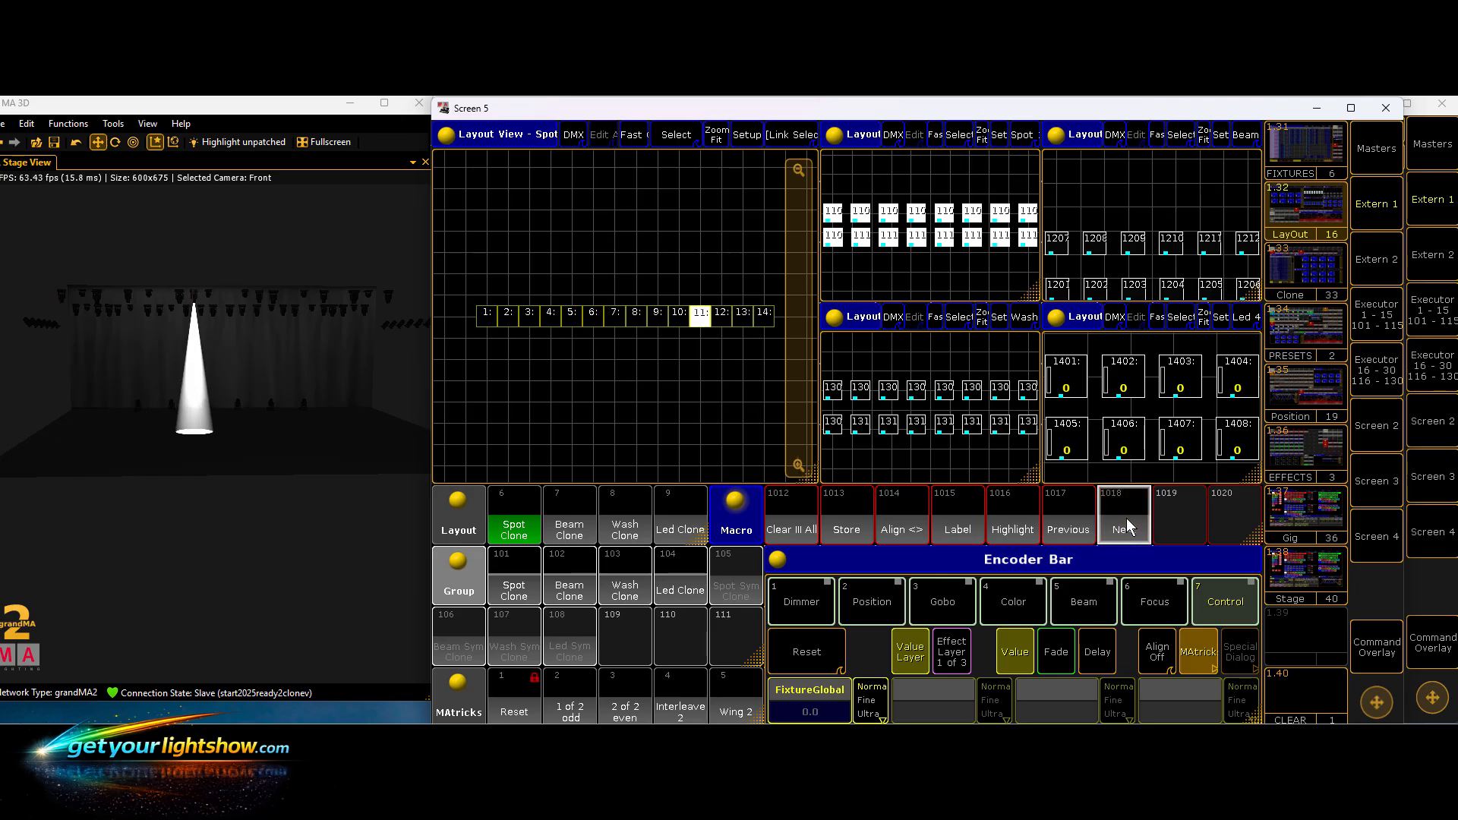
pyautogui.click(1128, 518)
pyautogui.click(1127, 518)
pyautogui.click(1127, 518)
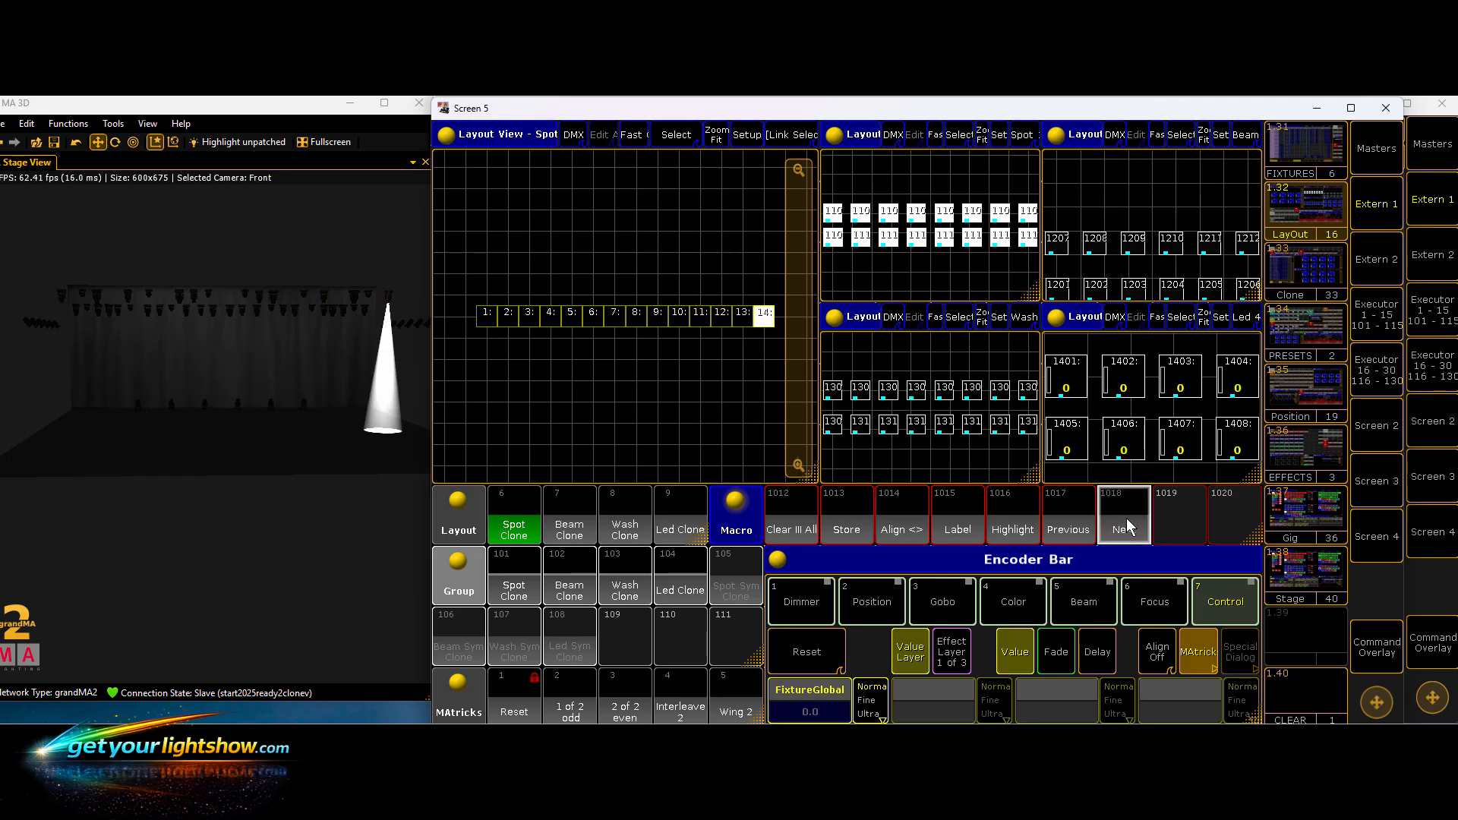
# - Rearrange the Spot Clone layout by moving fixtures 9 to 14 into a second row centred beneath fixtures 1 to 8
pyautogui.click(713, 132)
pyautogui.moveTo(481, 288); pyautogui.dragTo(745, 353)
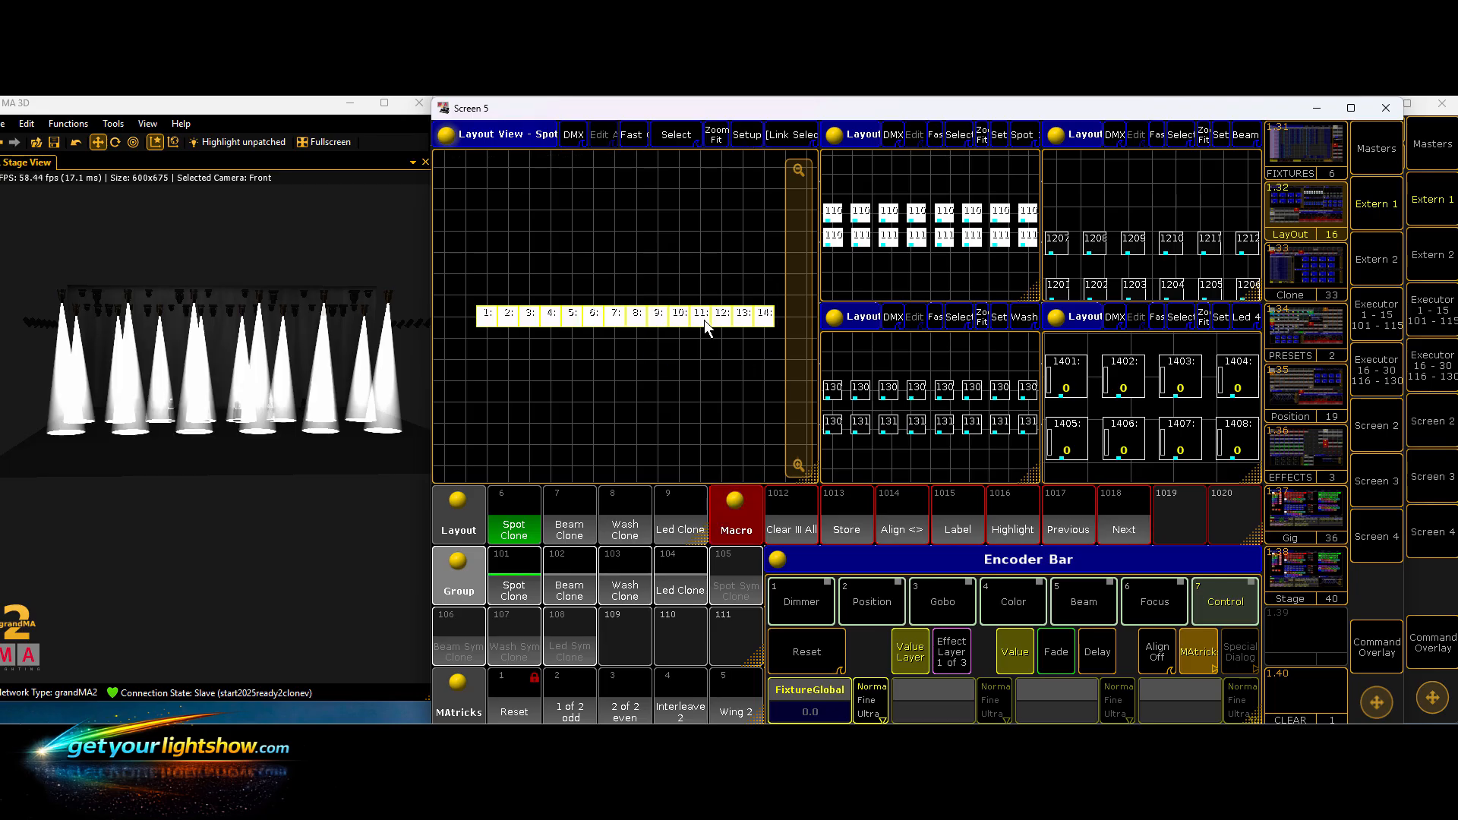
pyautogui.click(741, 143)
pyautogui.click(808, 532)
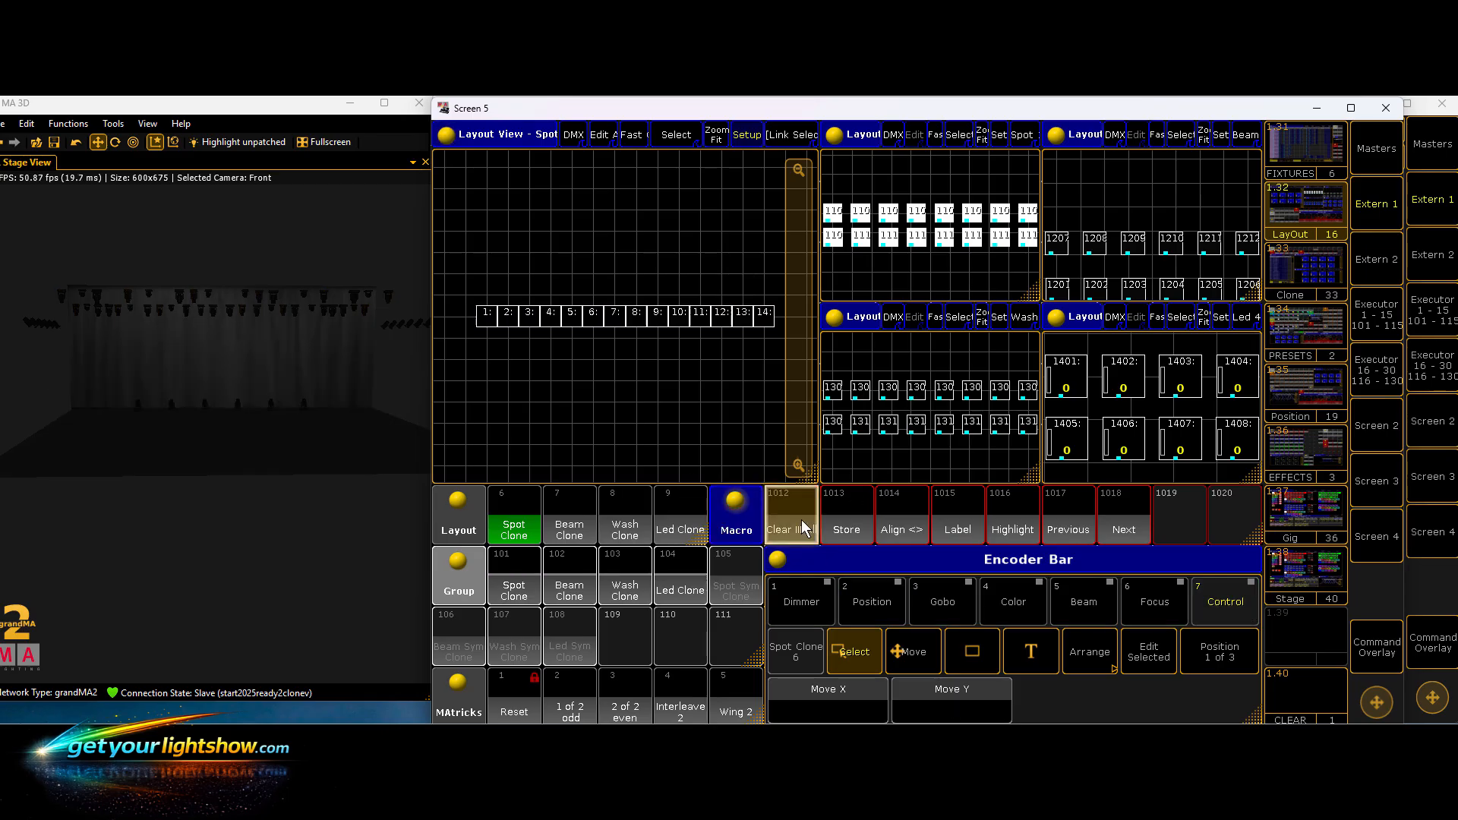
pyautogui.moveTo(653, 271); pyautogui.dragTo(767, 365)
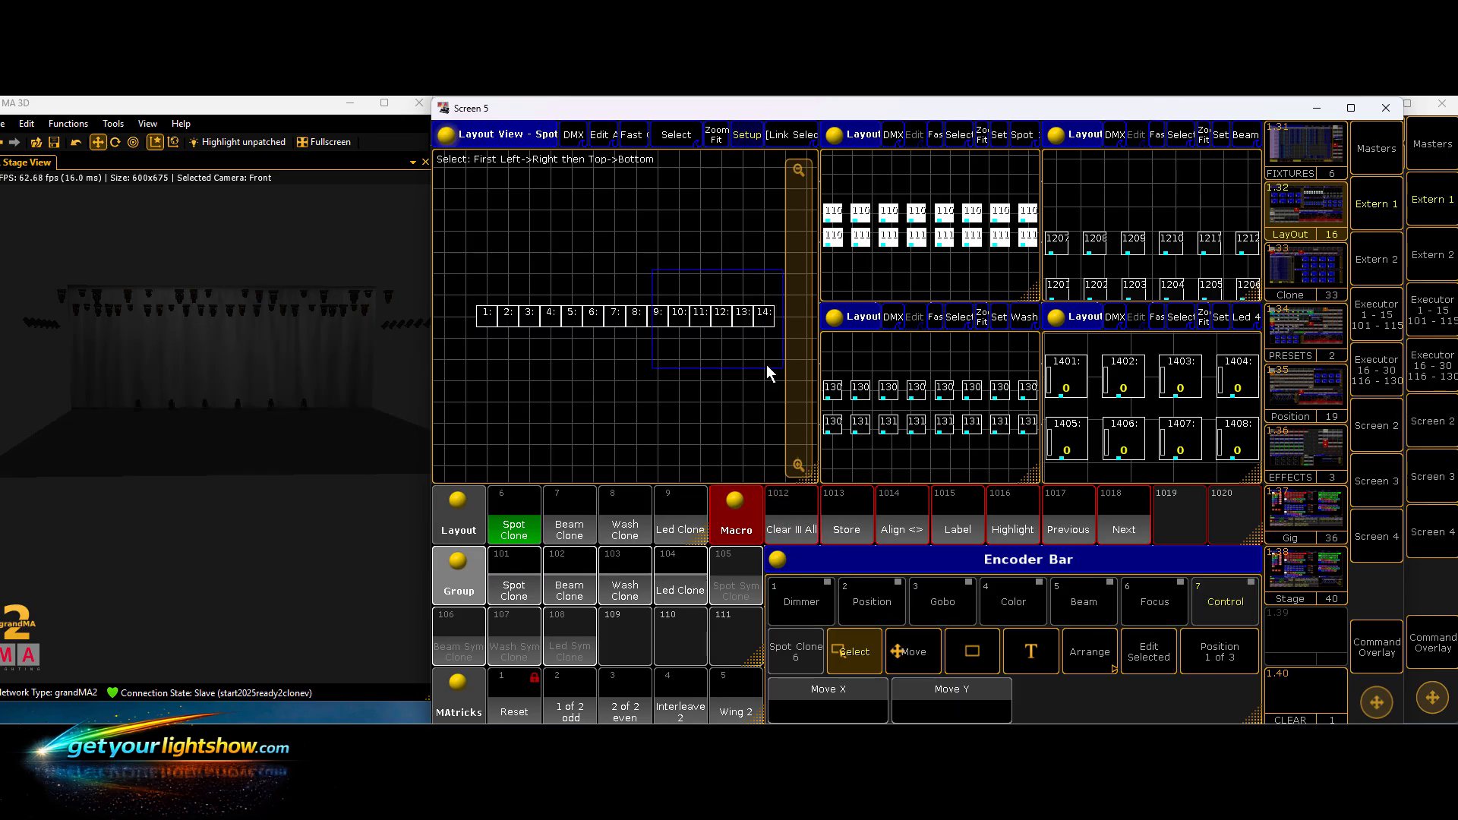
pyautogui.moveTo(671, 322); pyautogui.dragTo(486, 355)
pyautogui.click(744, 137)
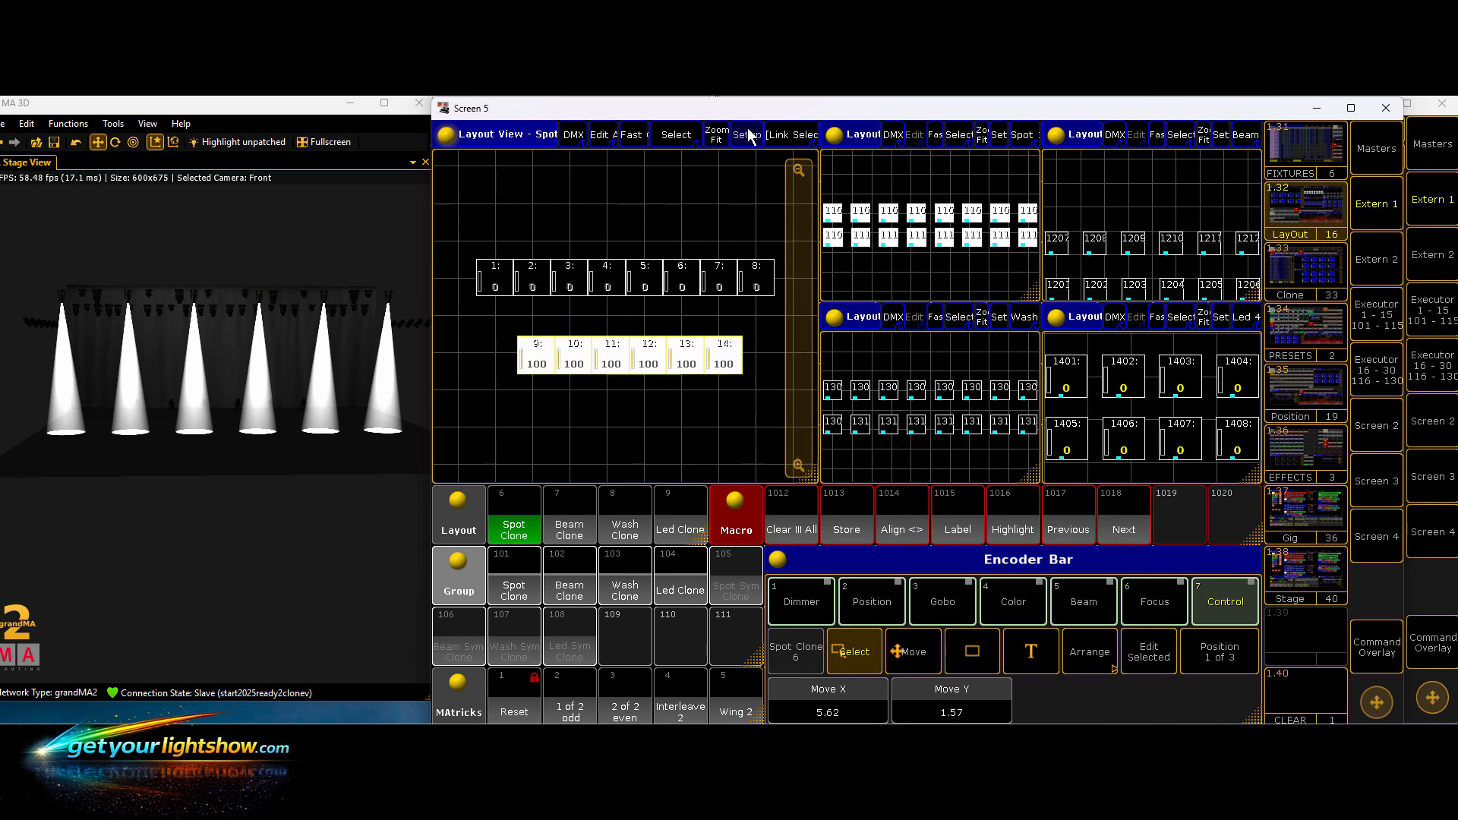
# - Check the first fixture of the Spot Clone group in the rearranged layout and clear the programmer
pyautogui.click(506, 598)
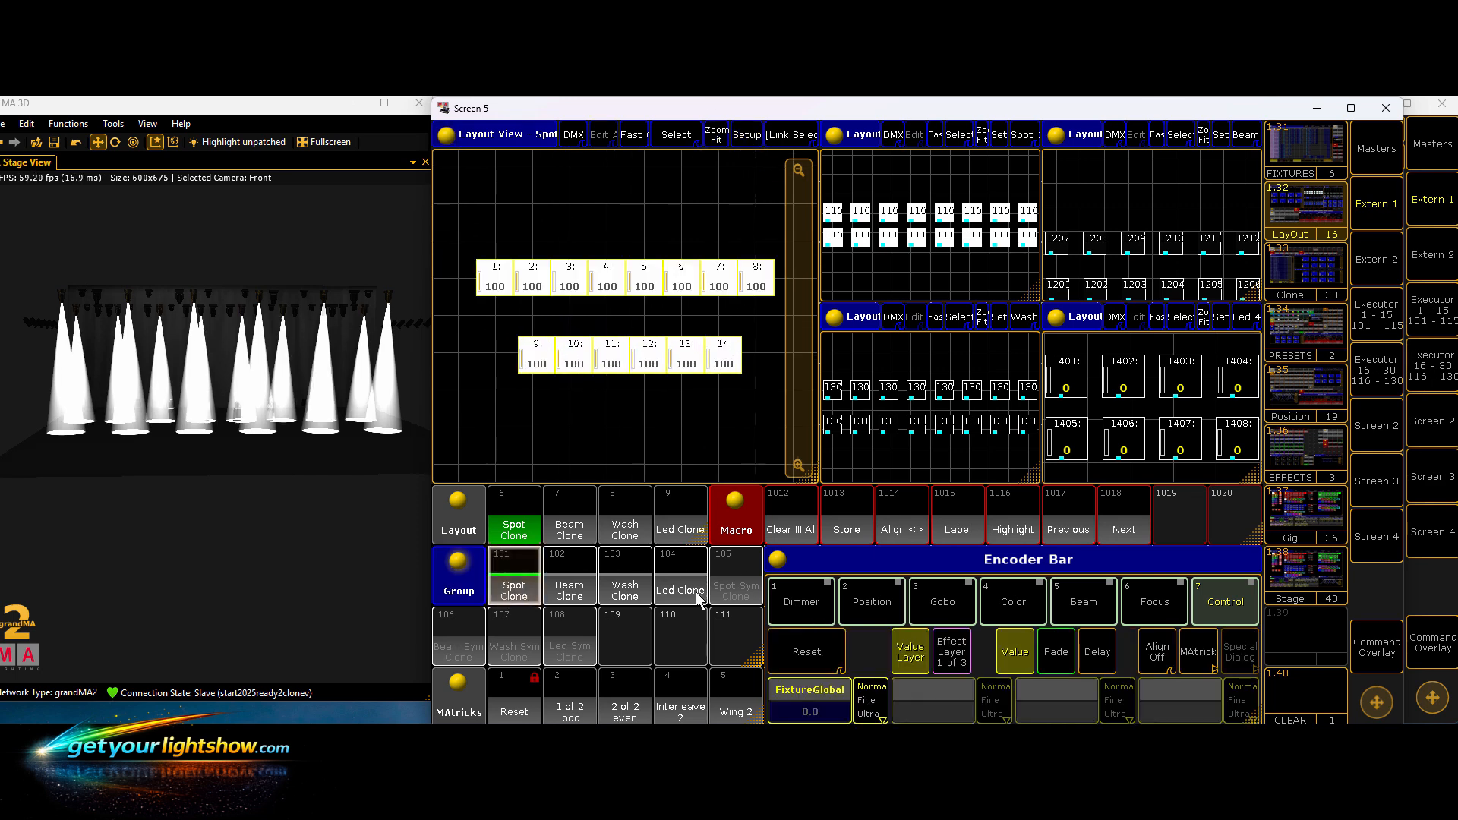
pyautogui.click(1109, 531)
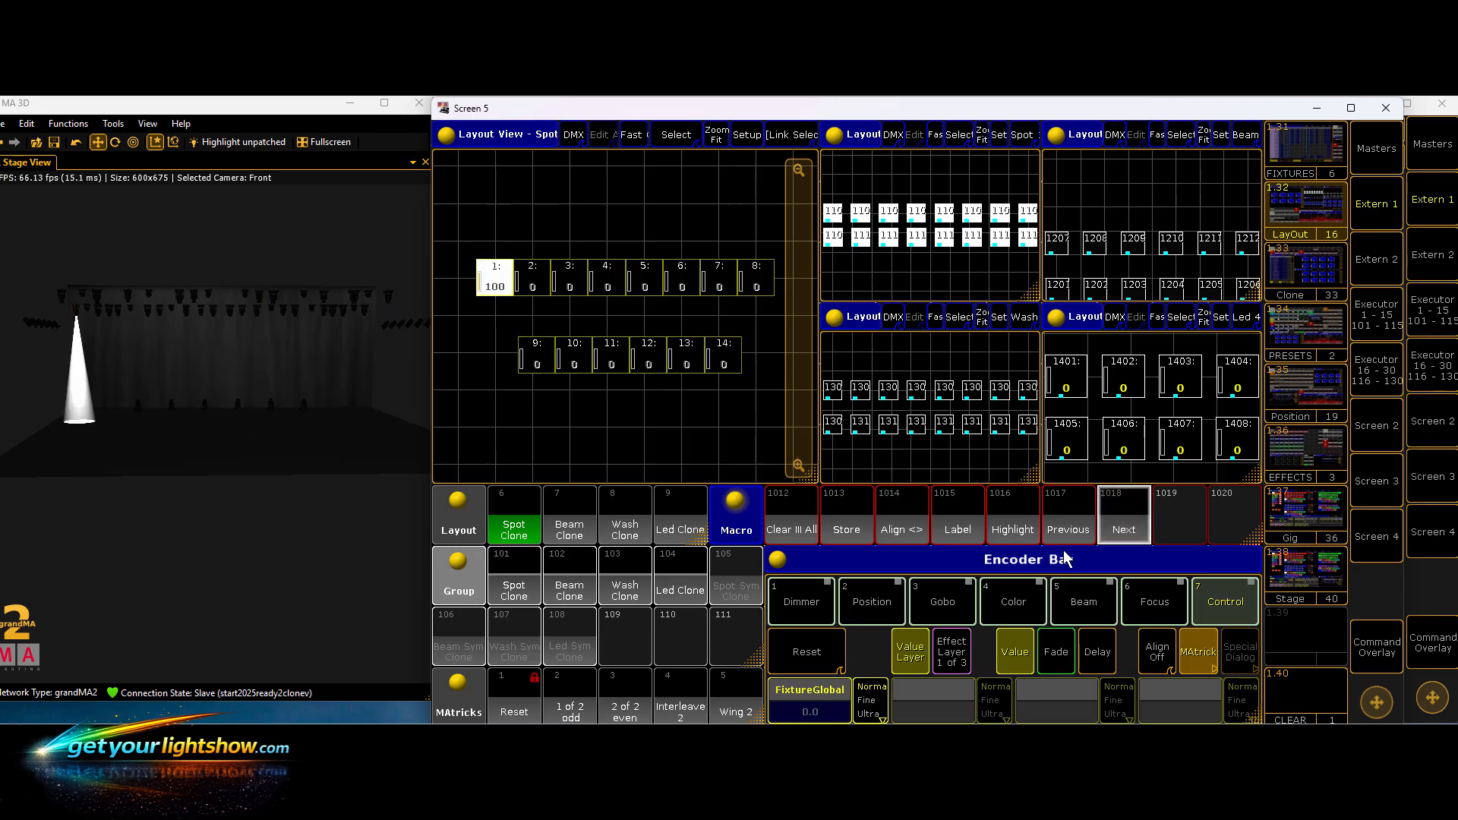
pyautogui.click(790, 529)
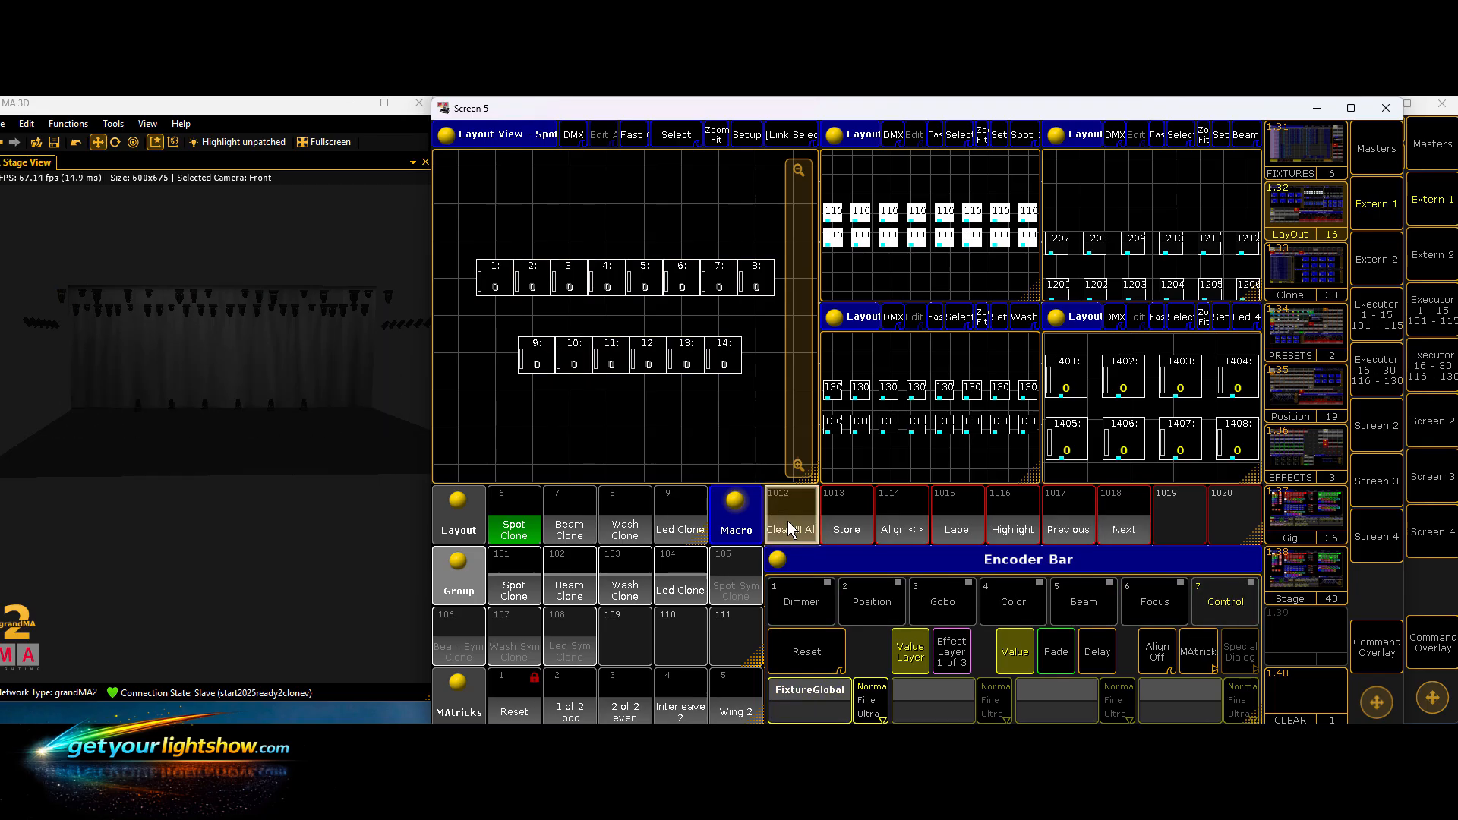
# - Show the Beam Clone layout in the large layout view for editing and select the Beam Clone group
pyautogui.click(566, 535)
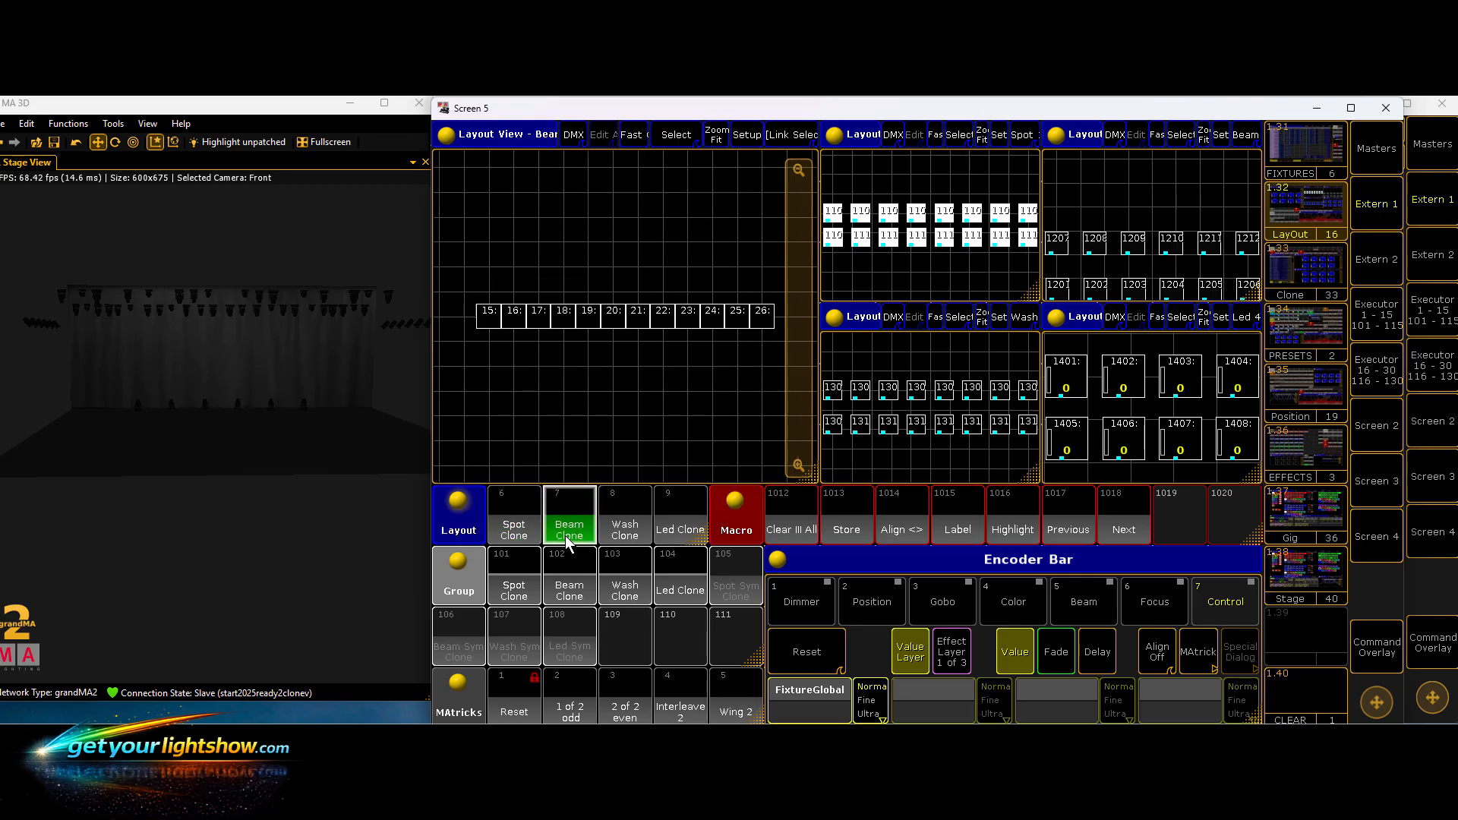
pyautogui.click(566, 590)
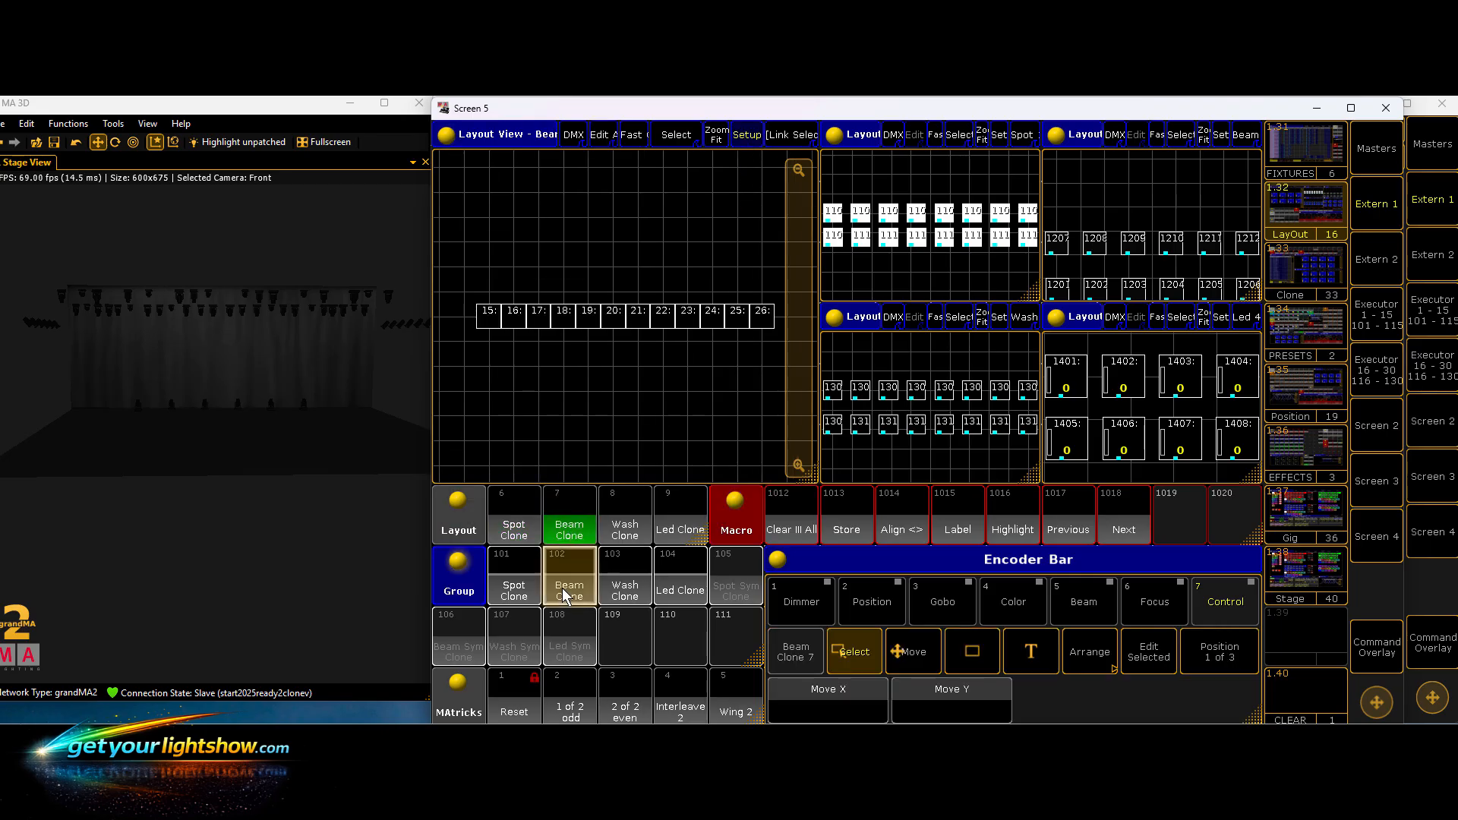
# - Step through the highlighted Beam Clone fixtures one by one from 15 to 26 to check each one's stage position
pyautogui.click(1123, 530)
pyautogui.click(1123, 530)
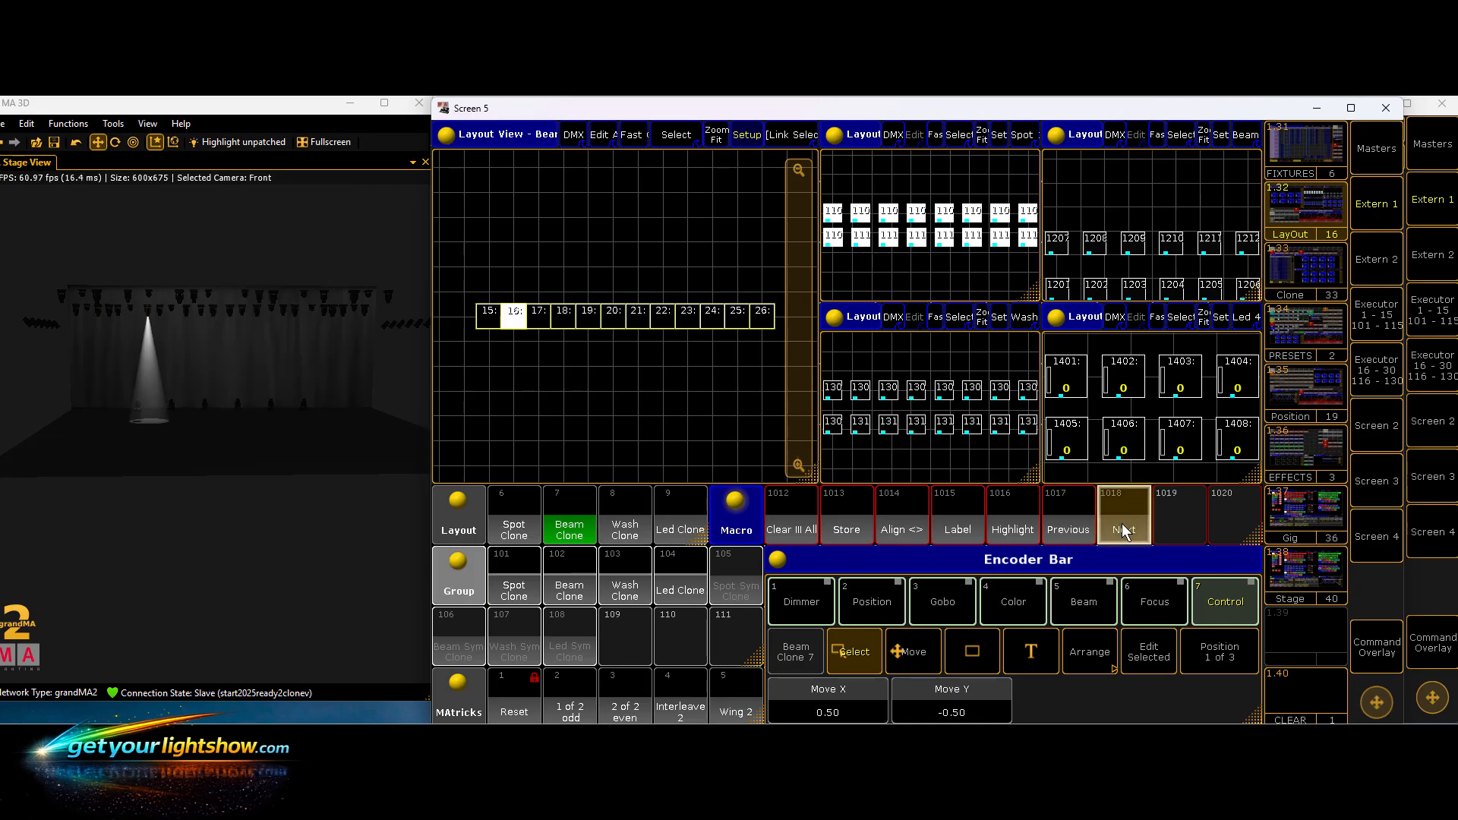
pyautogui.click(1122, 529)
pyautogui.click(1122, 529)
pyautogui.click(1122, 529)
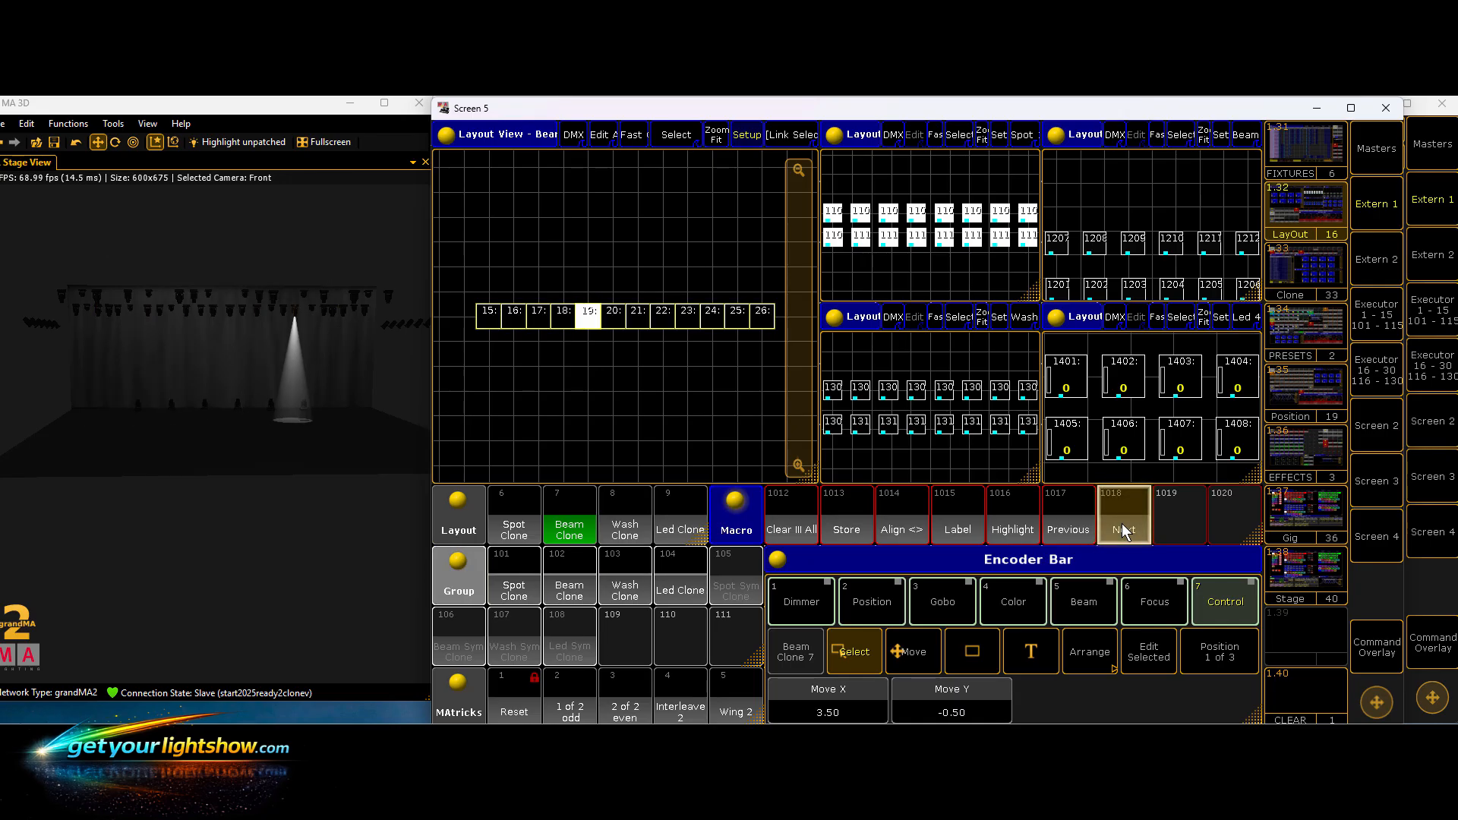
pyautogui.click(1122, 529)
pyautogui.click(1122, 530)
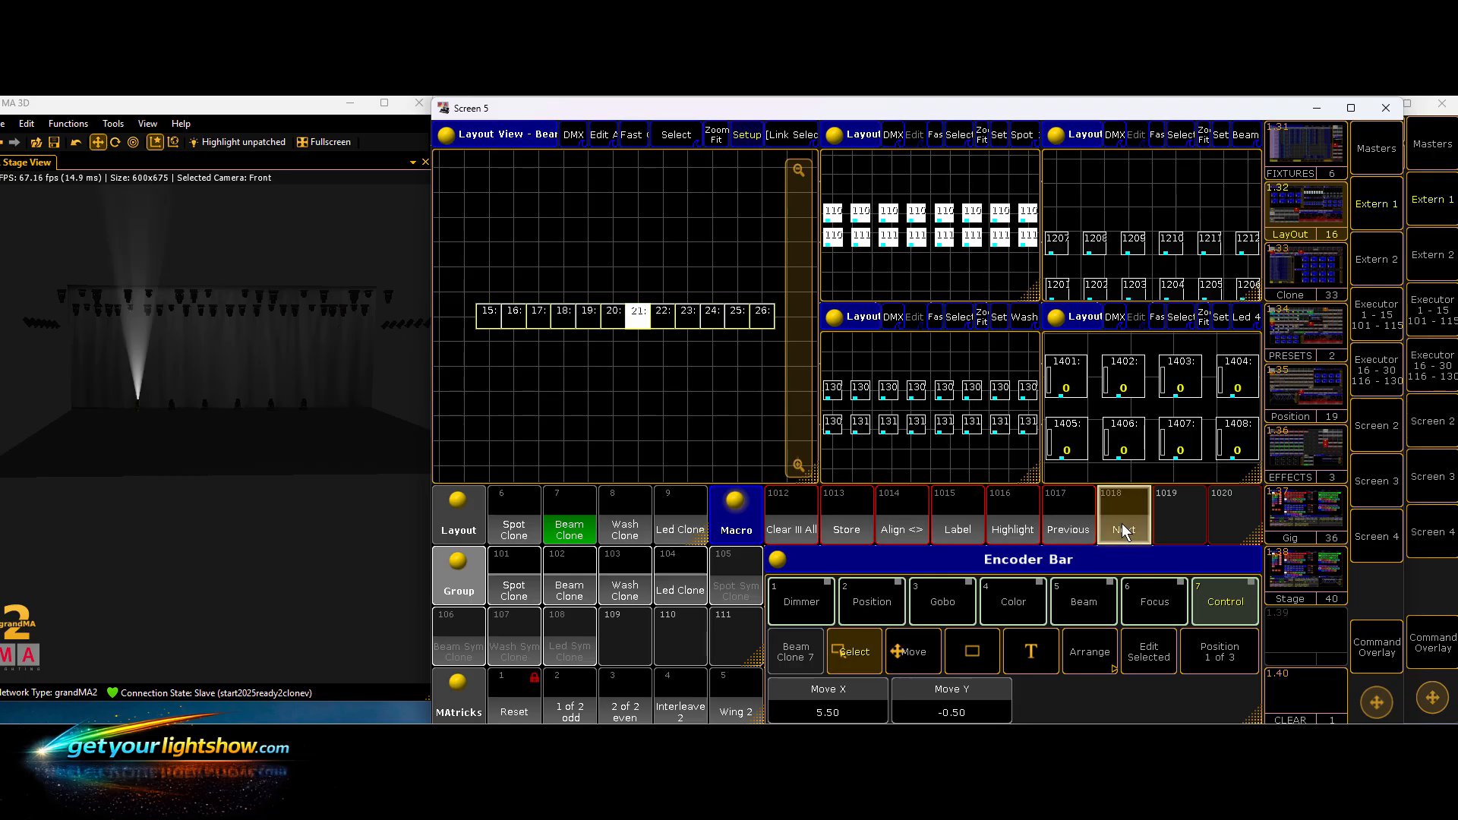
pyautogui.click(1122, 529)
pyautogui.click(1123, 530)
pyautogui.click(1123, 529)
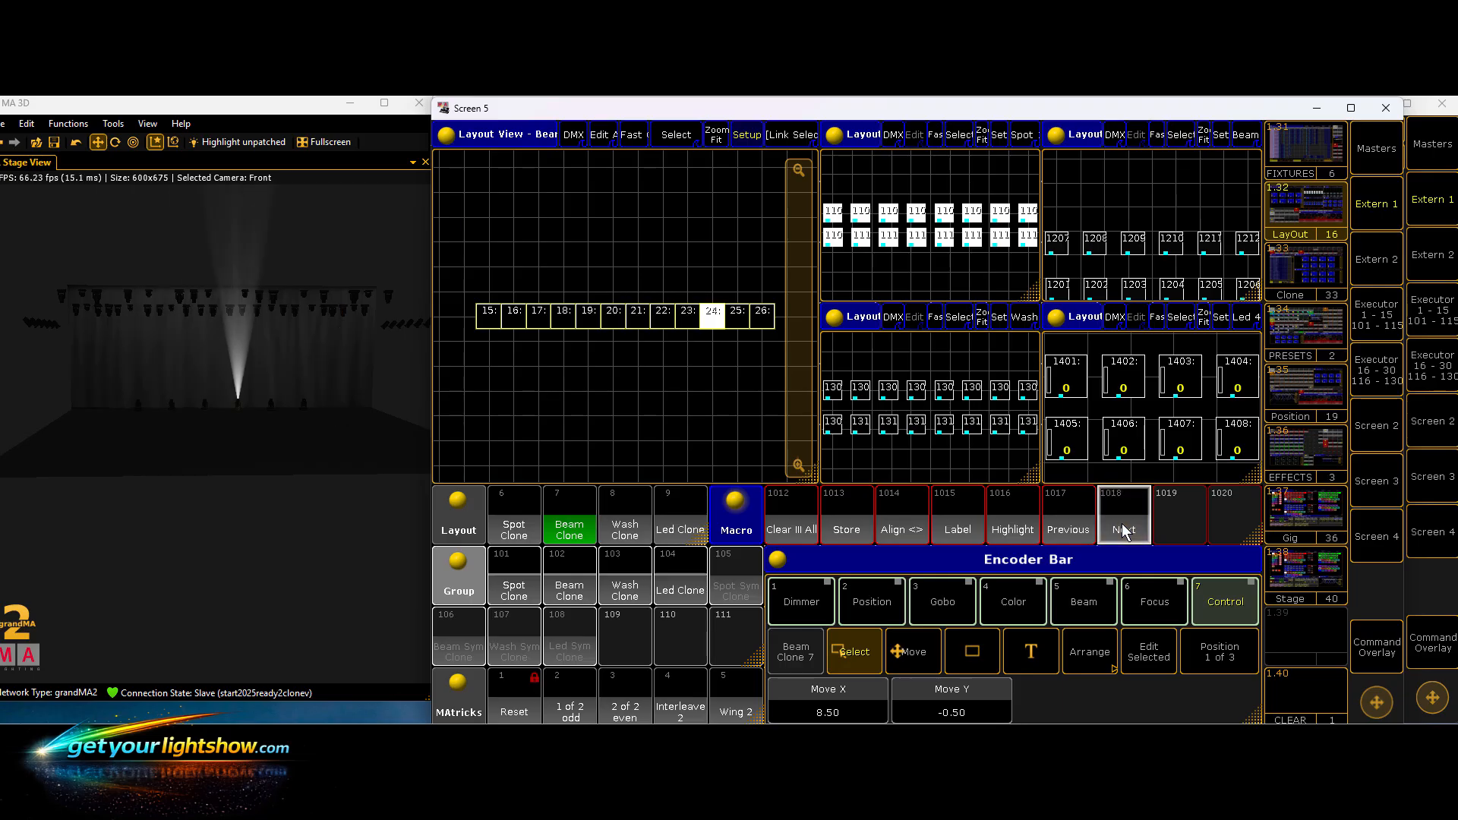
pyautogui.click(1123, 525)
pyautogui.click(1122, 526)
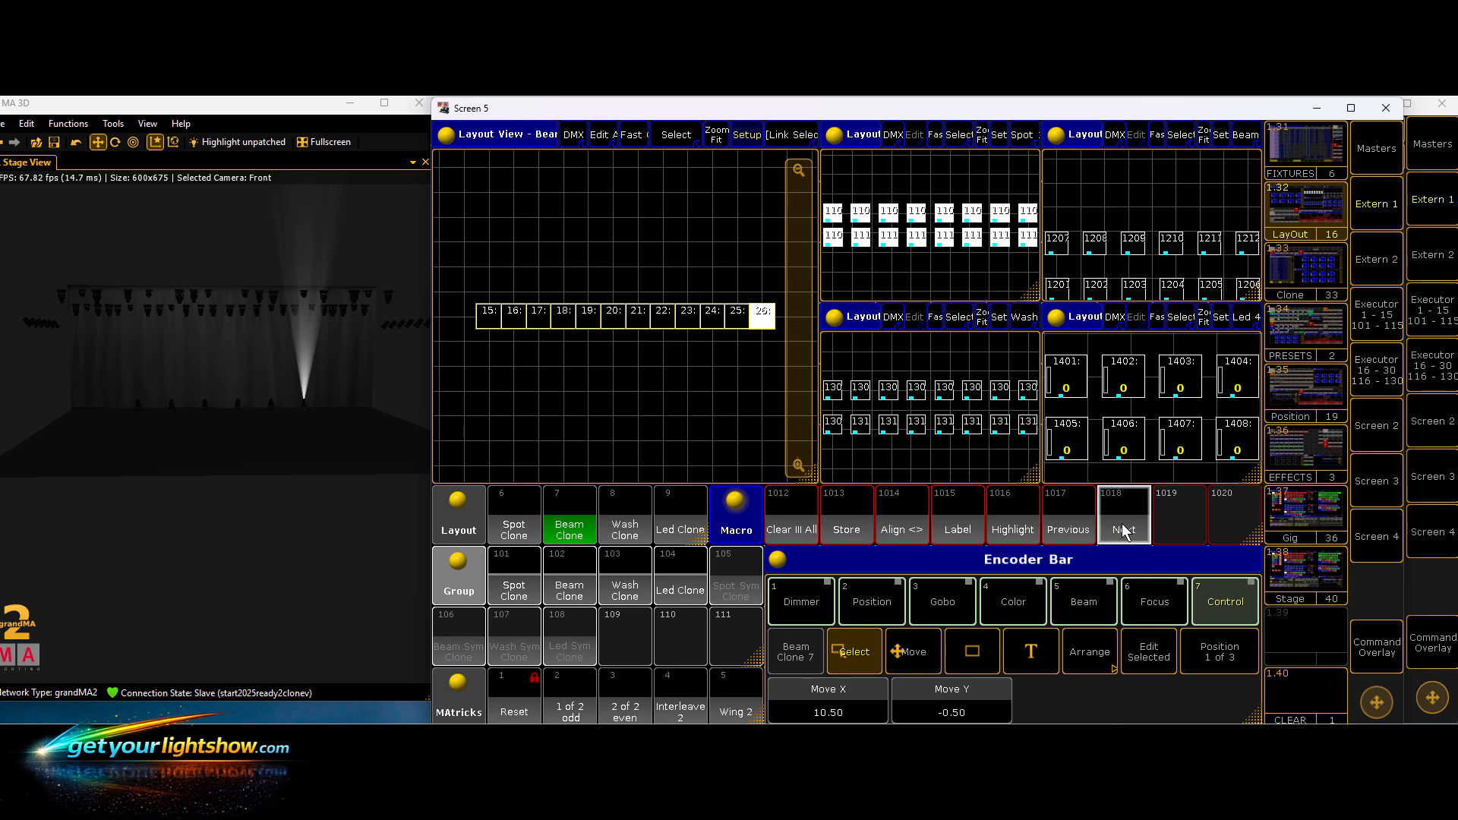
# - Move fixtures 21 to 26 into a second row beneath fixtures 15 to 20 and fit the Beam Clone layout to its view
pyautogui.moveTo(630, 267)
pyautogui.mouseDown()
pyautogui.moveTo(657, 311)
pyautogui.moveTo(780, 360)
pyautogui.moveTo(753, 349)
pyautogui.mouseUp()
pyautogui.moveTo(684, 318); pyautogui.dragTo(532, 372)
pyautogui.click(718, 135)
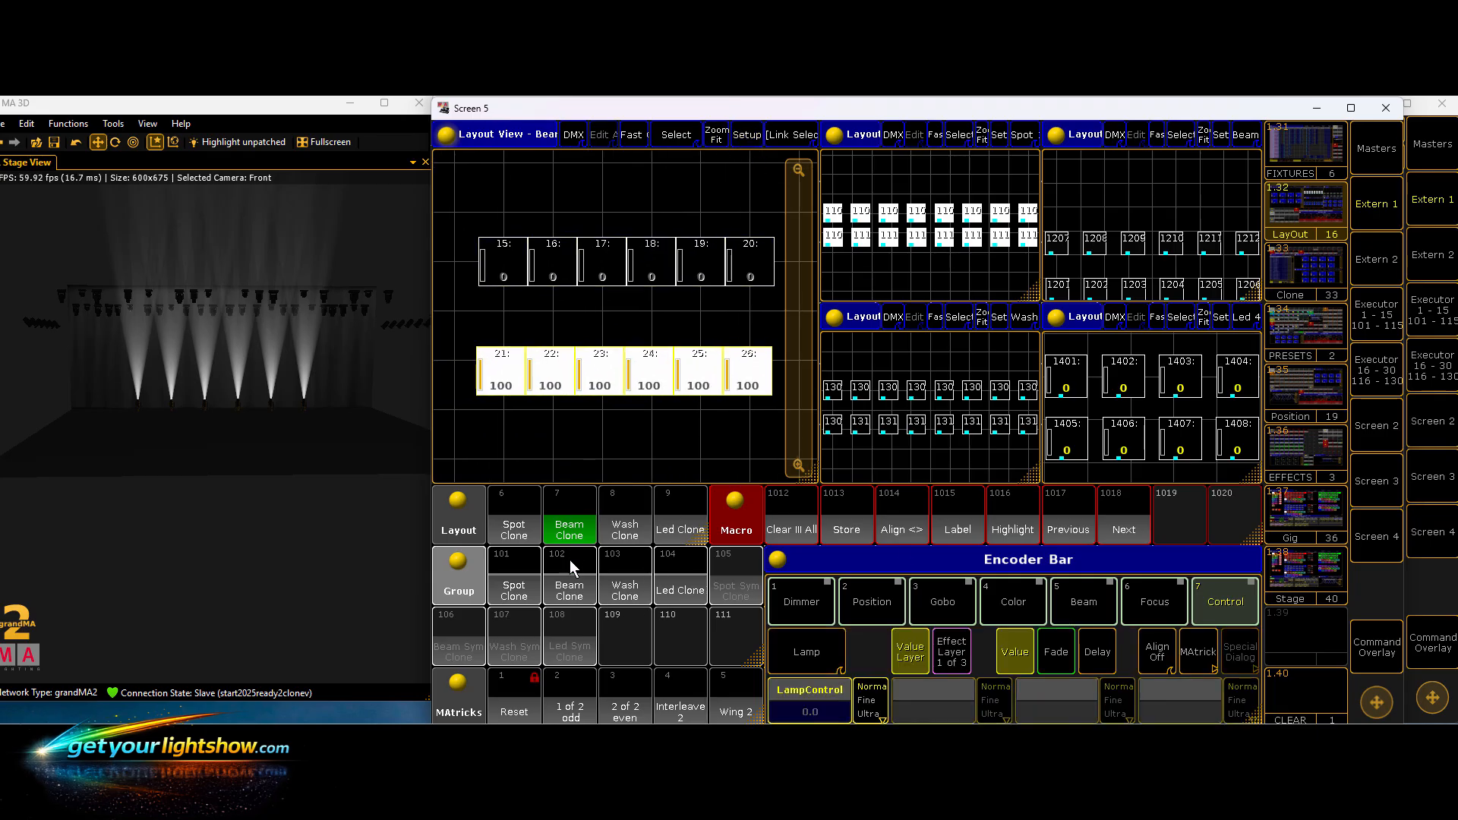
# - Step the Beam Clone group through both rows up to fixture 26 to verify the rearranged layout, and clear the programmer
pyautogui.click(569, 592)
pyautogui.click(1118, 530)
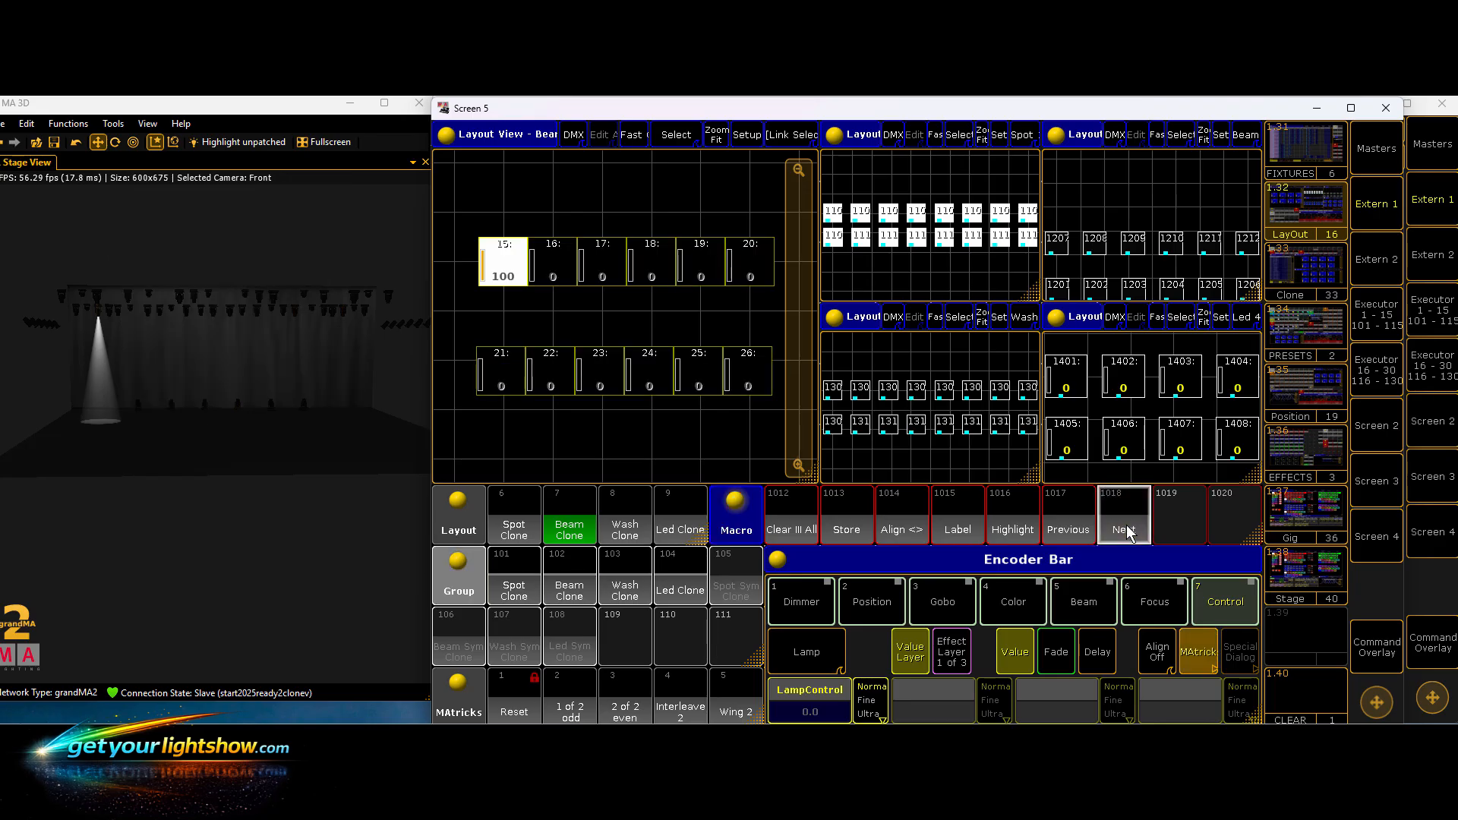
pyautogui.click(1128, 532)
pyautogui.click(1128, 532)
pyautogui.click(1128, 531)
pyautogui.click(1127, 532)
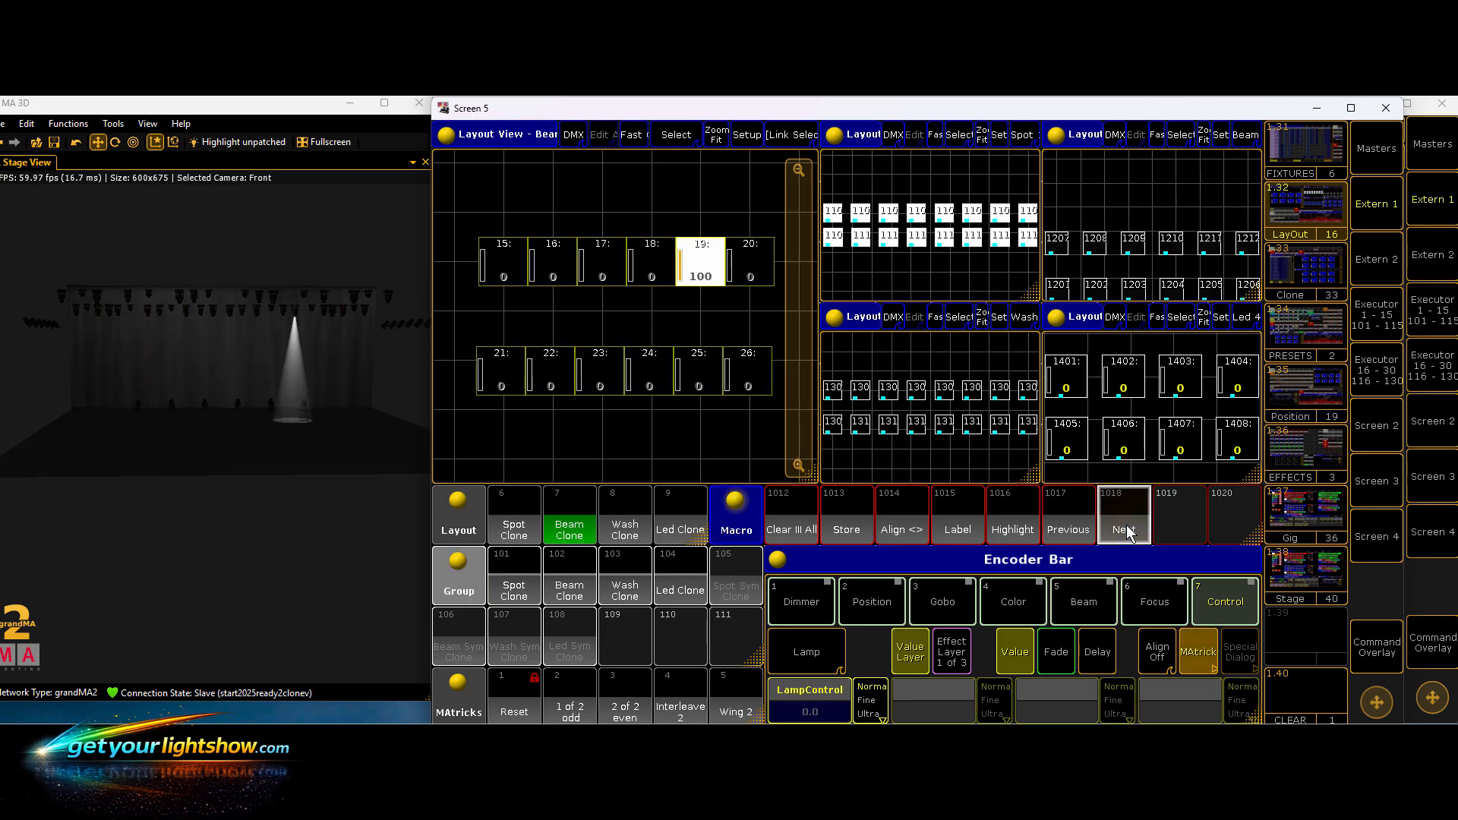
pyautogui.click(1128, 532)
pyautogui.click(1128, 531)
pyautogui.click(1128, 532)
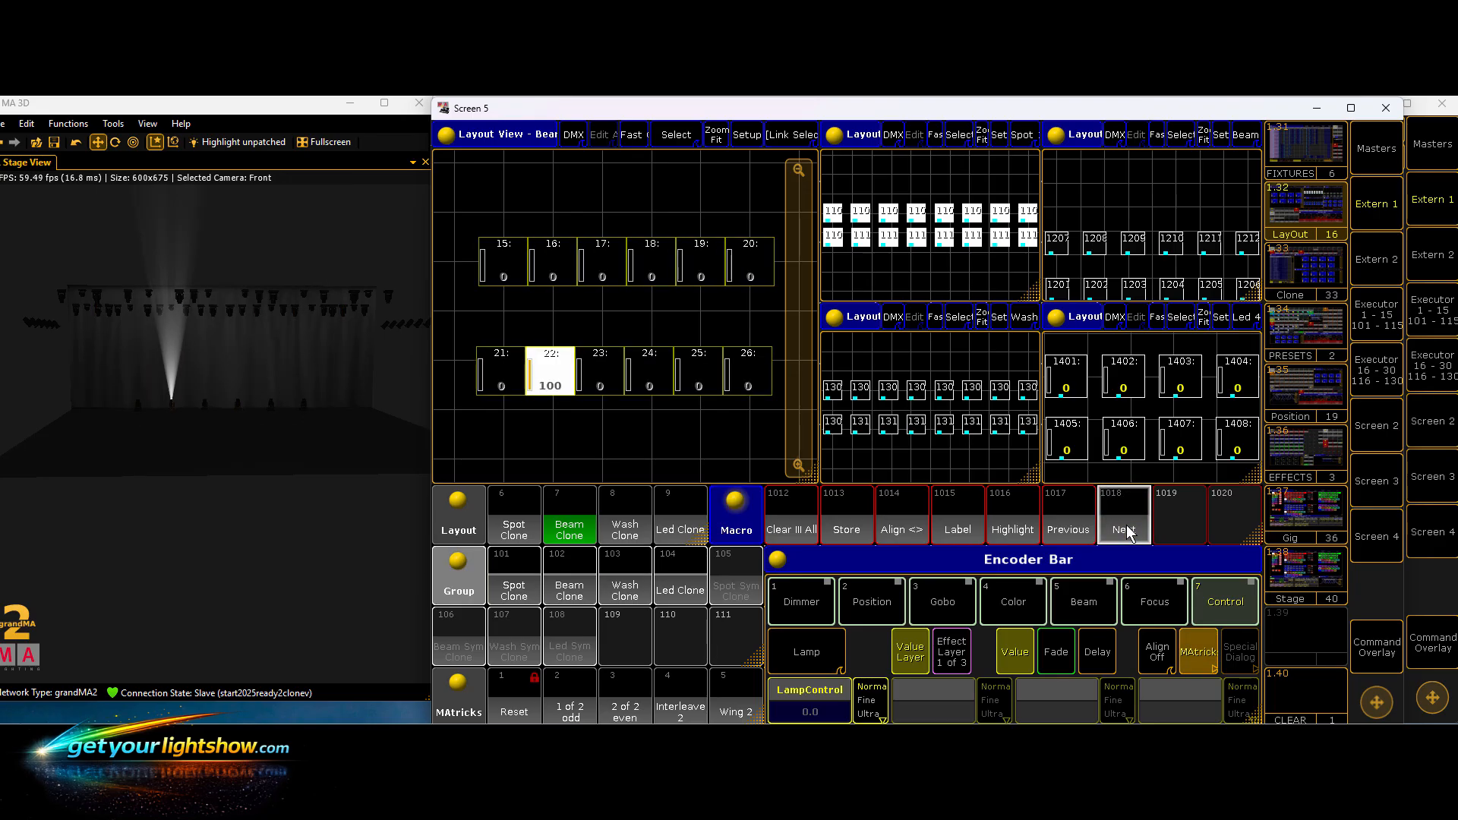
pyautogui.click(1127, 532)
pyautogui.click(1127, 532)
pyautogui.click(1128, 531)
pyautogui.click(1127, 532)
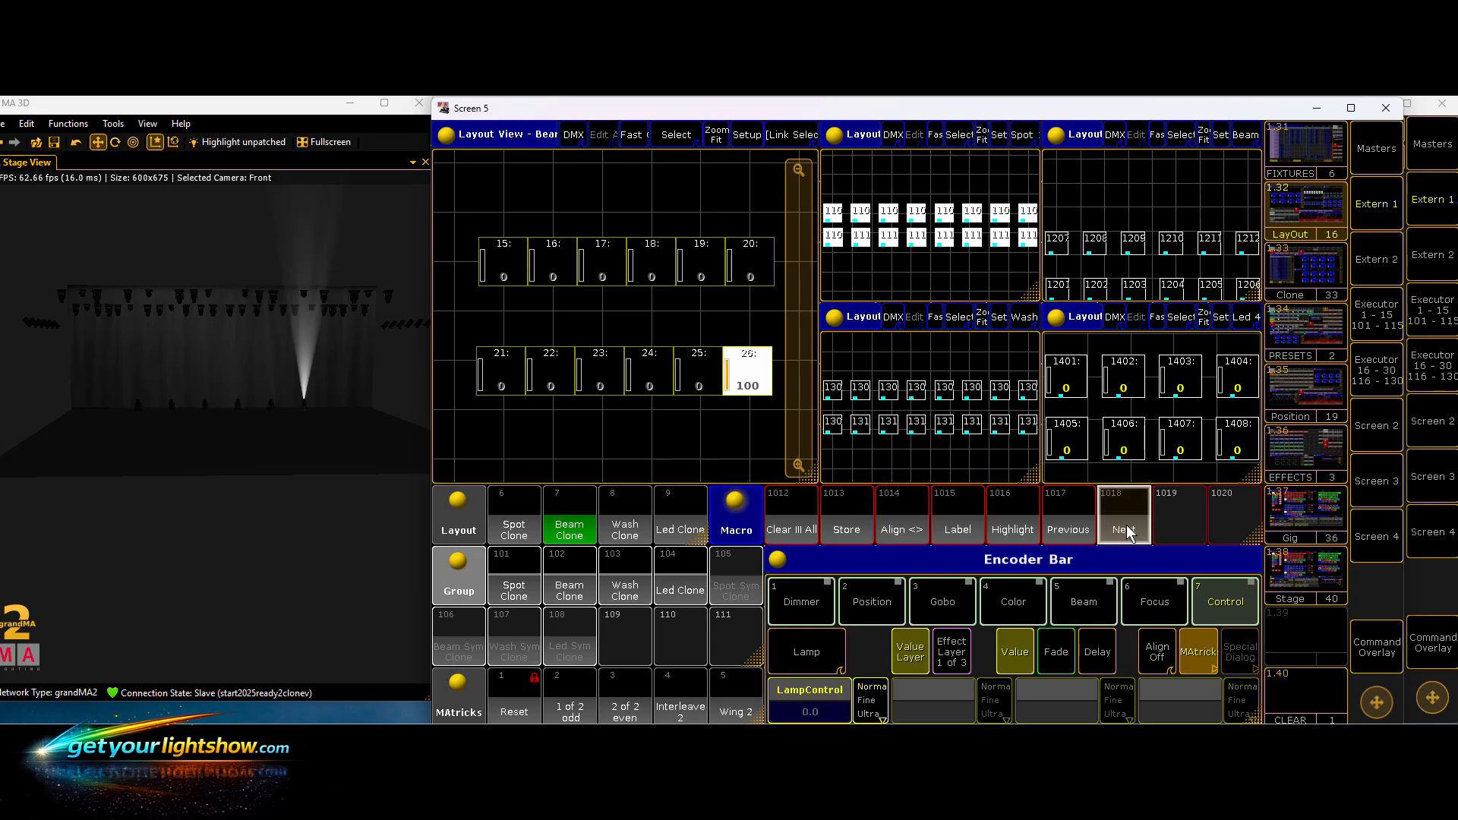
pyautogui.click(792, 524)
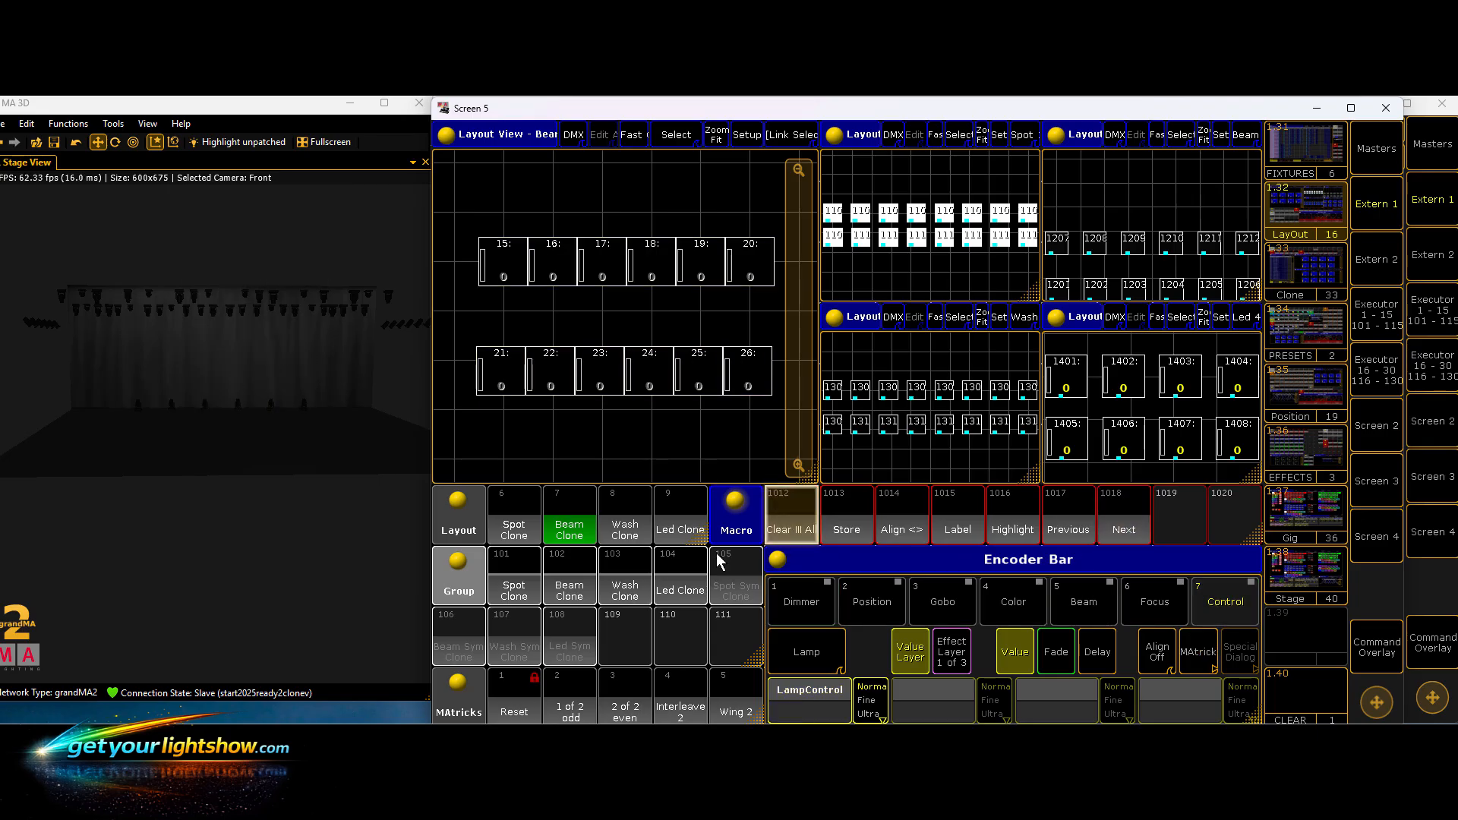
# - Show the Wash Clone layout in the large layout view for editing and select the Wash Clone group
pyautogui.click(625, 527)
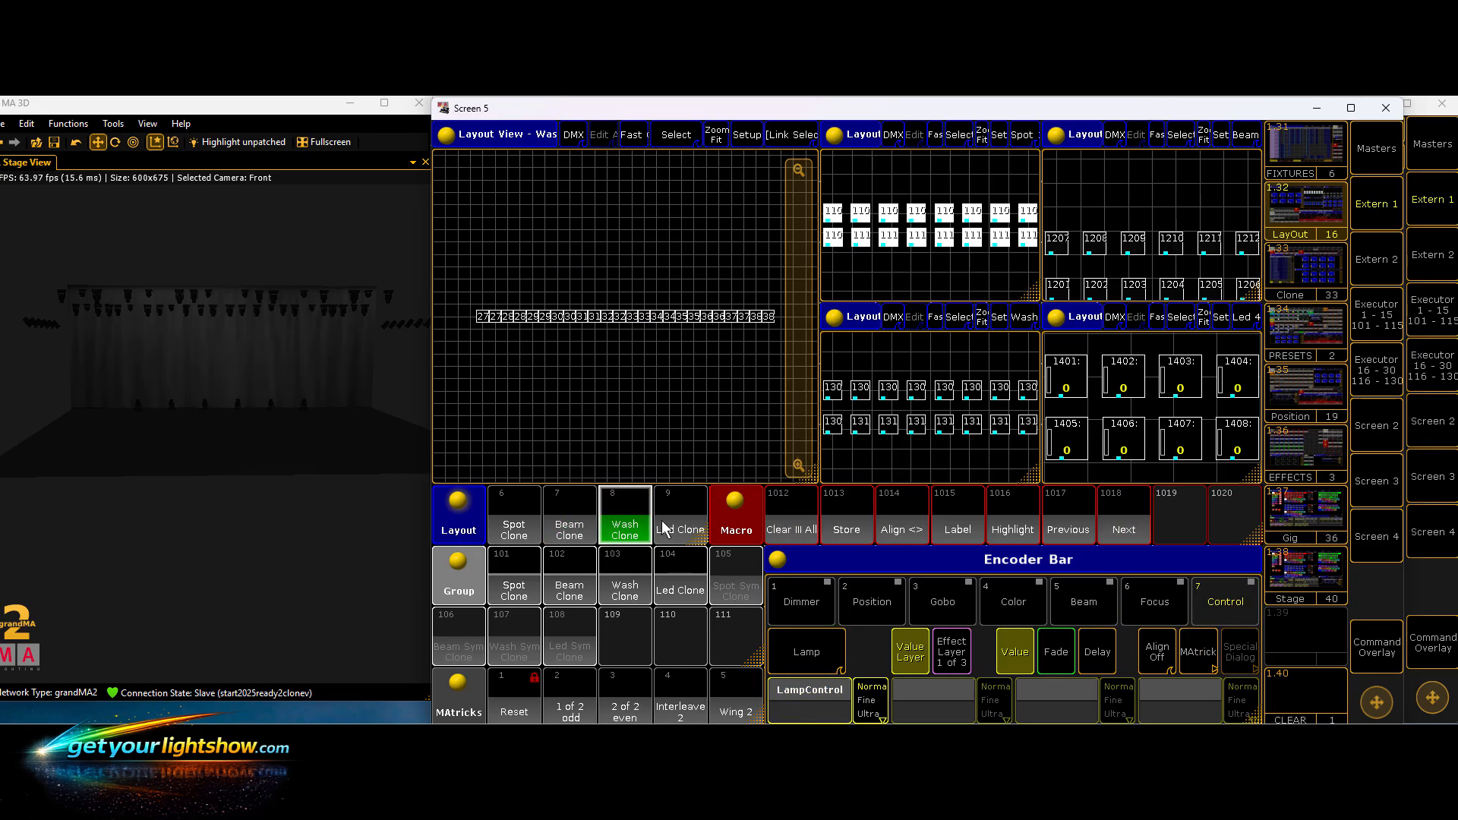
pyautogui.click(745, 134)
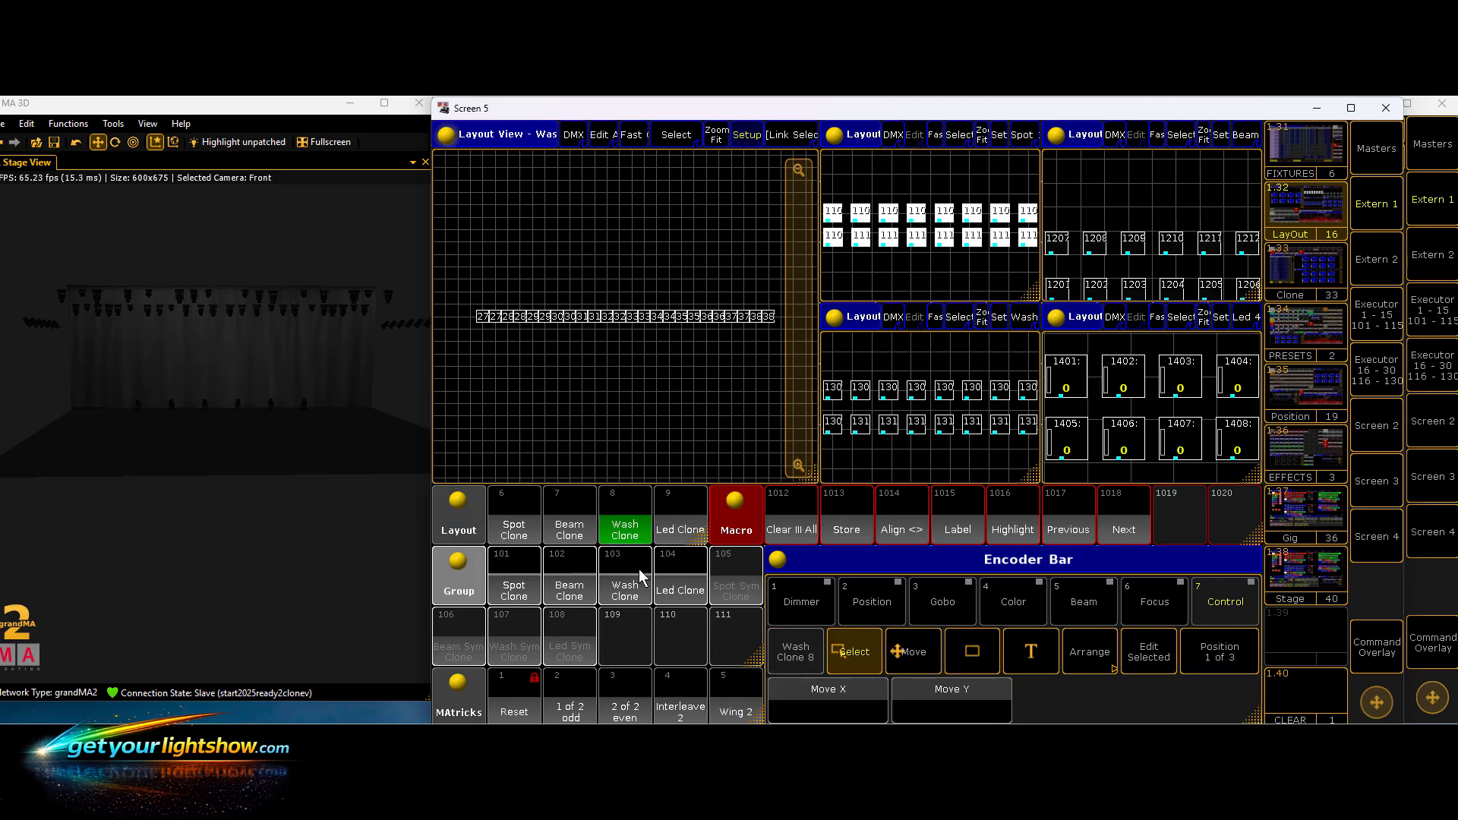
pyautogui.click(625, 591)
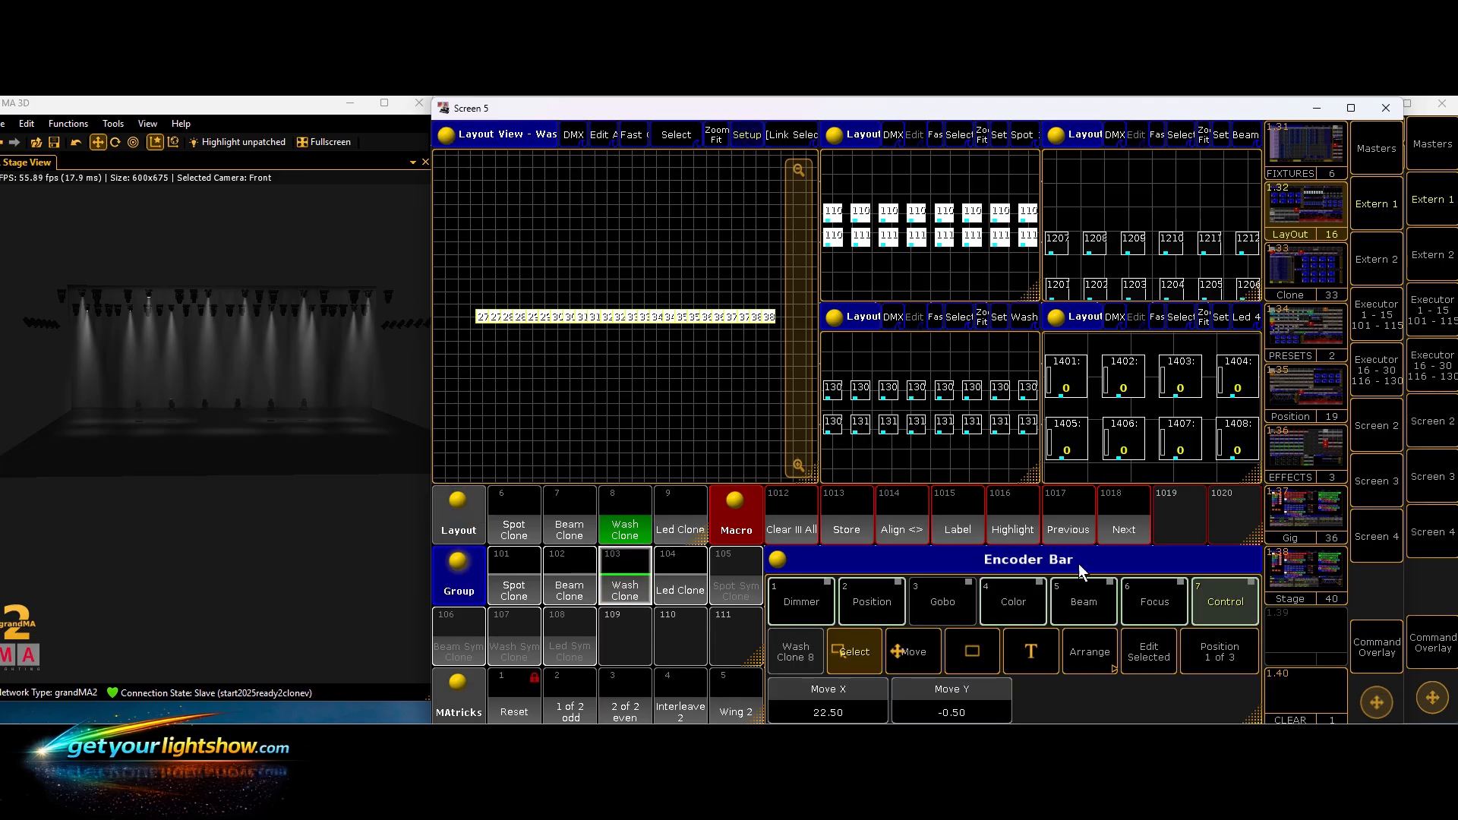
# - Step through the highlighted Wash Clone fixtures one by one, back round to the first, to check their stage positions
pyautogui.click(1124, 530)
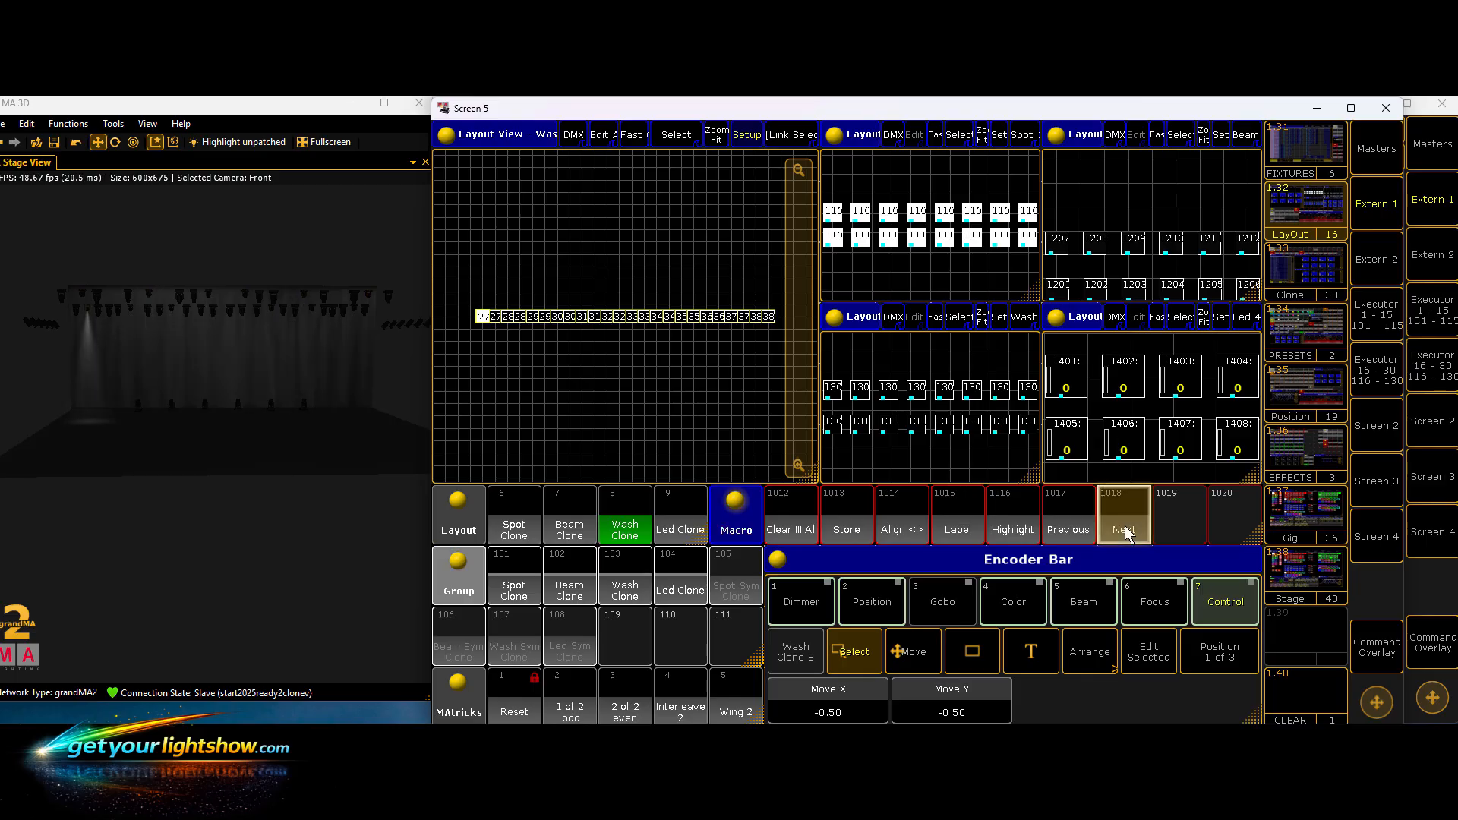
pyautogui.click(1124, 530)
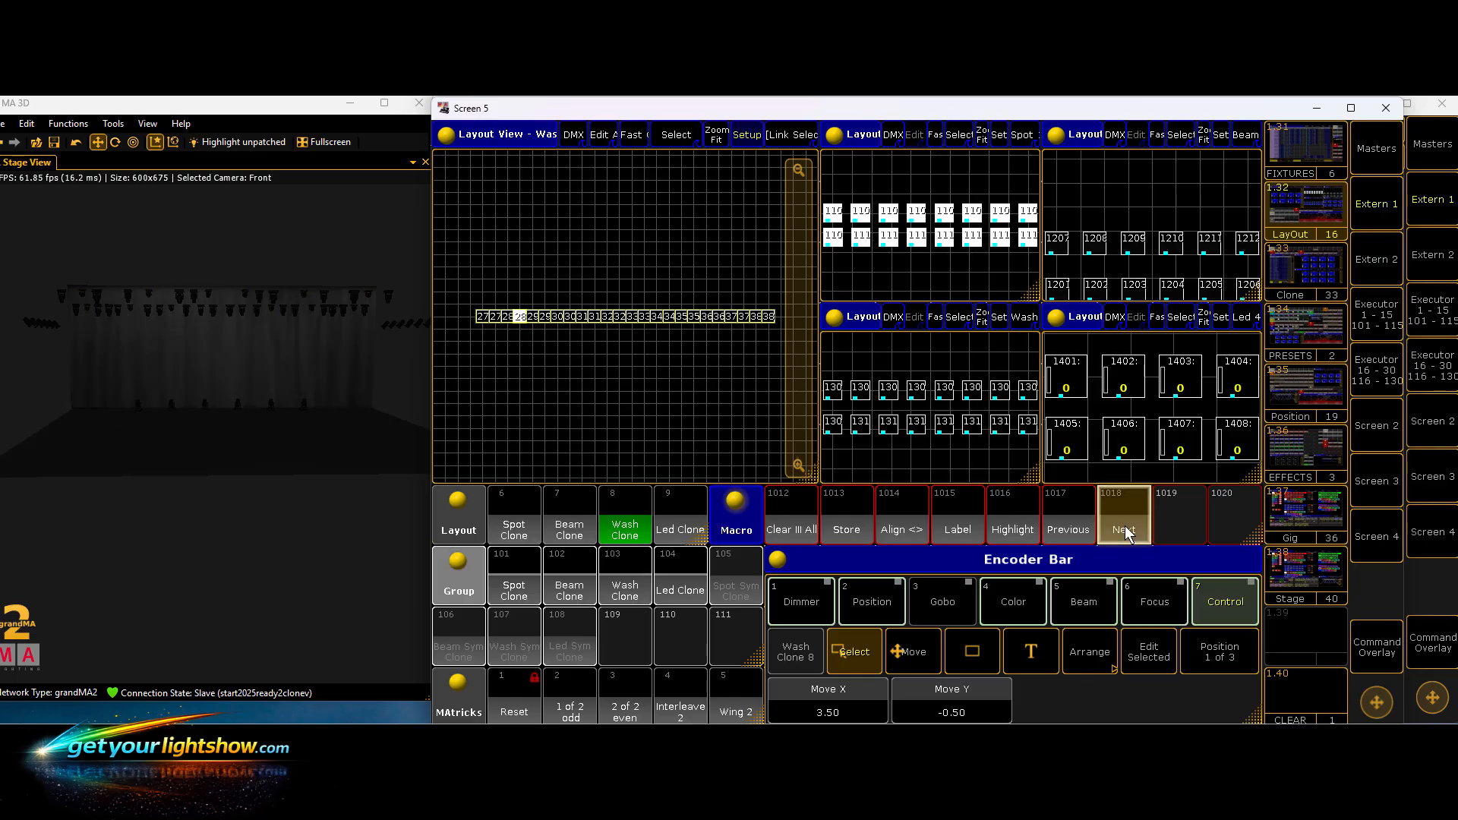
pyautogui.click(1124, 530)
pyautogui.click(1124, 529)
pyautogui.click(1124, 529)
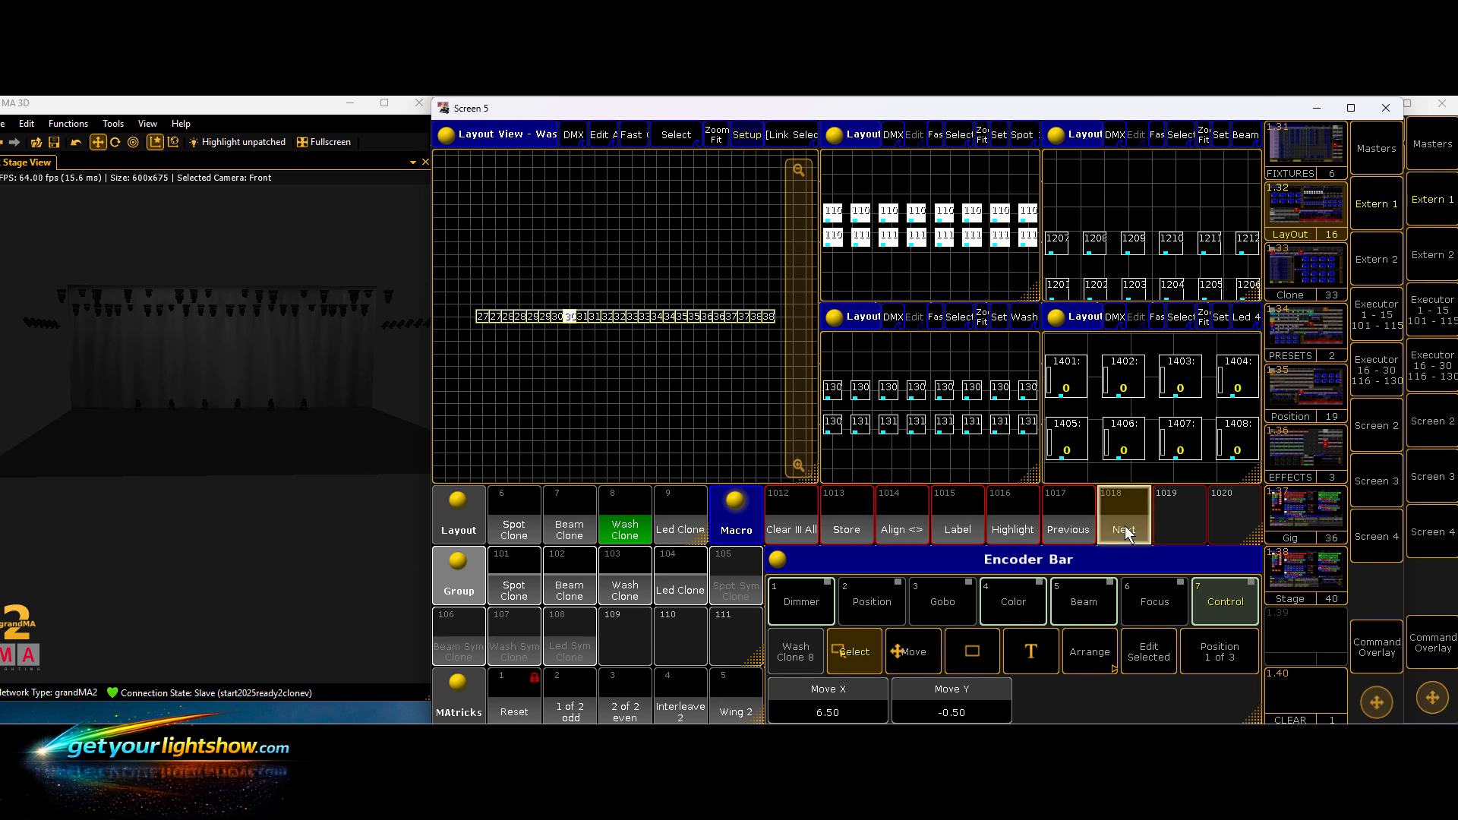
pyautogui.click(1124, 530)
pyautogui.click(1124, 530)
pyautogui.click(1124, 529)
pyautogui.click(1124, 529)
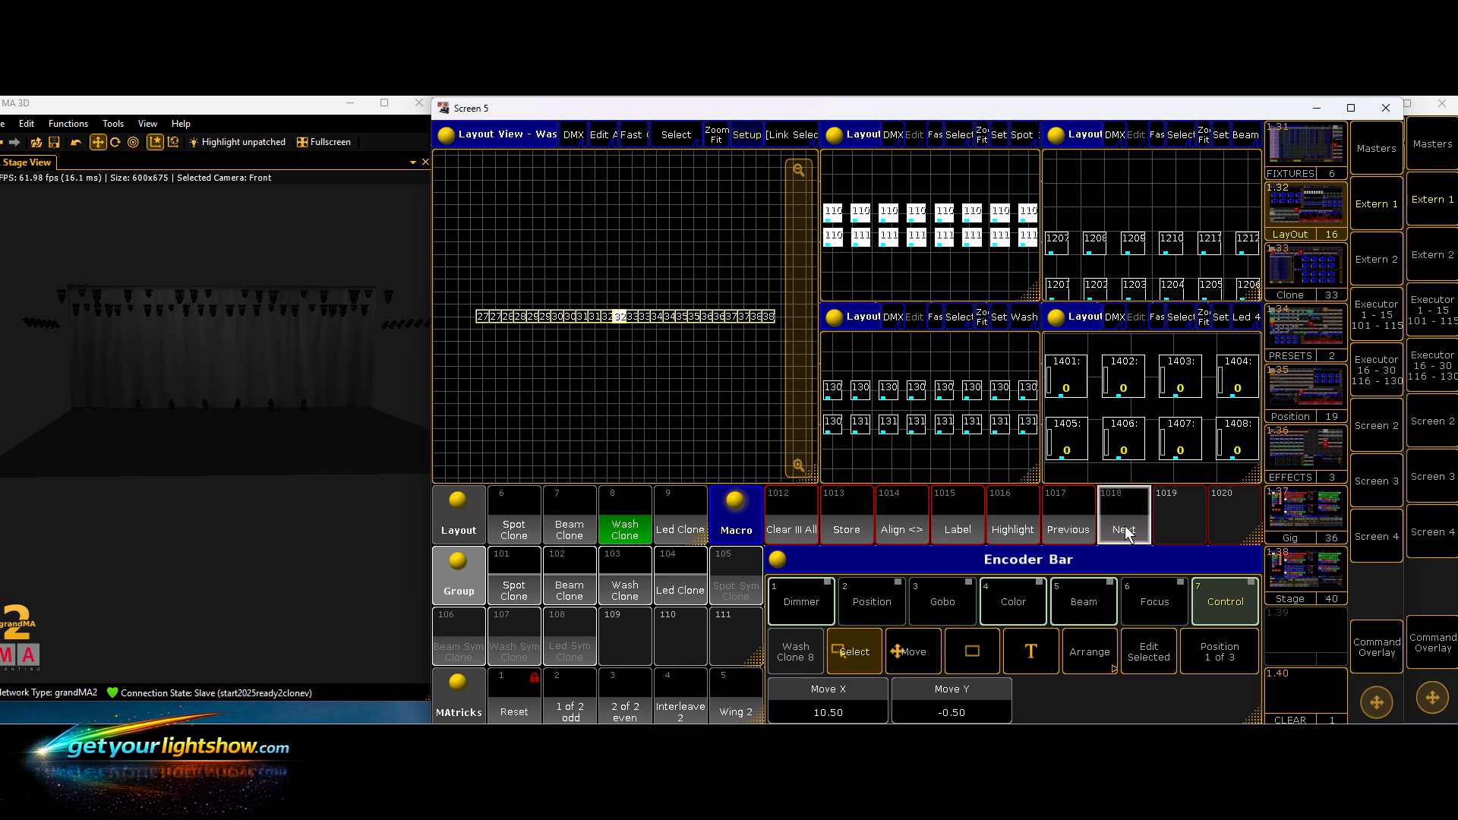
pyautogui.click(1124, 529)
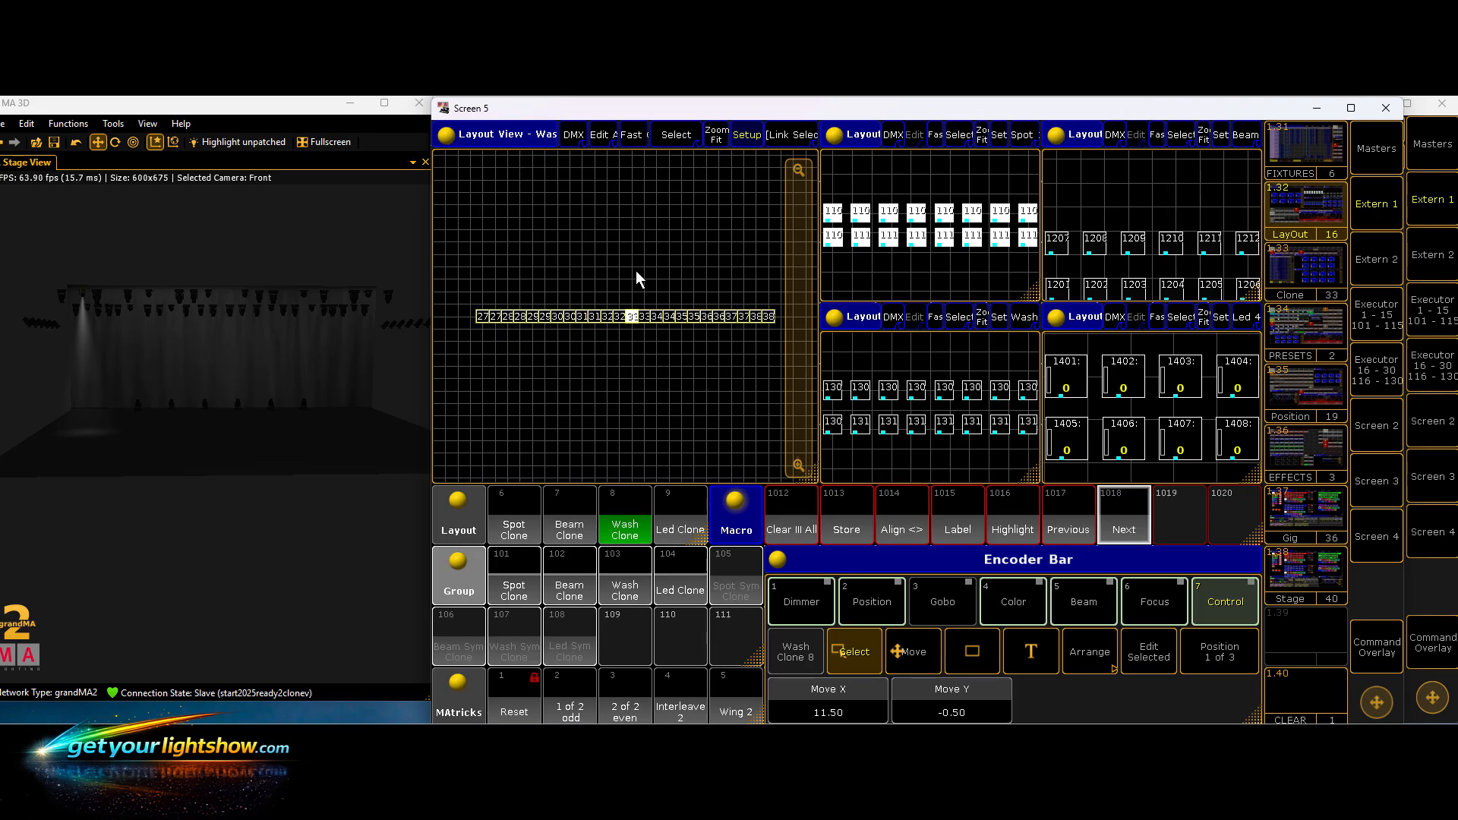
pyautogui.click(1135, 512)
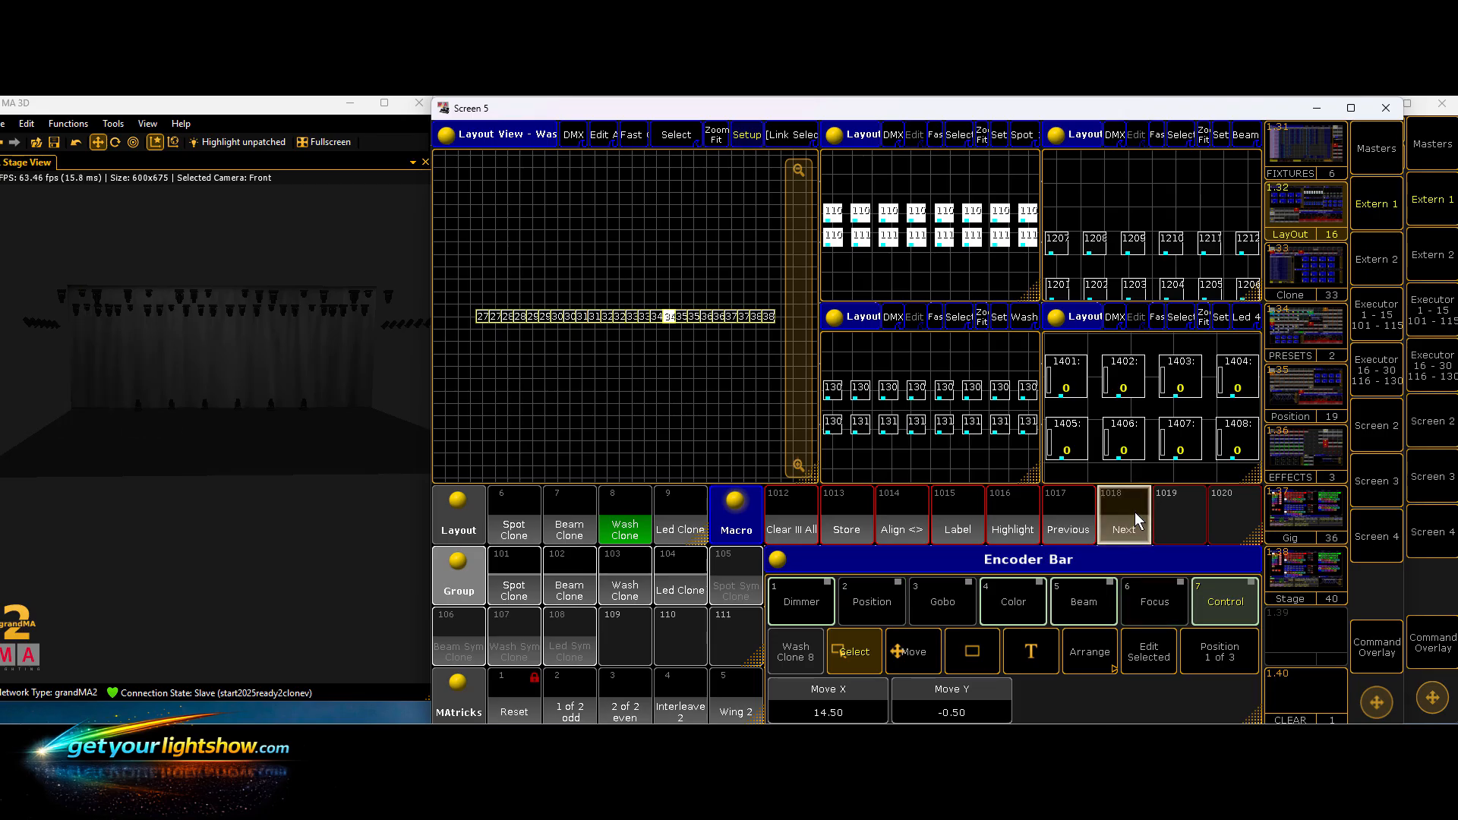
pyautogui.click(1135, 512)
pyautogui.click(1135, 512)
pyautogui.click(1135, 512)
pyautogui.click(1135, 512)
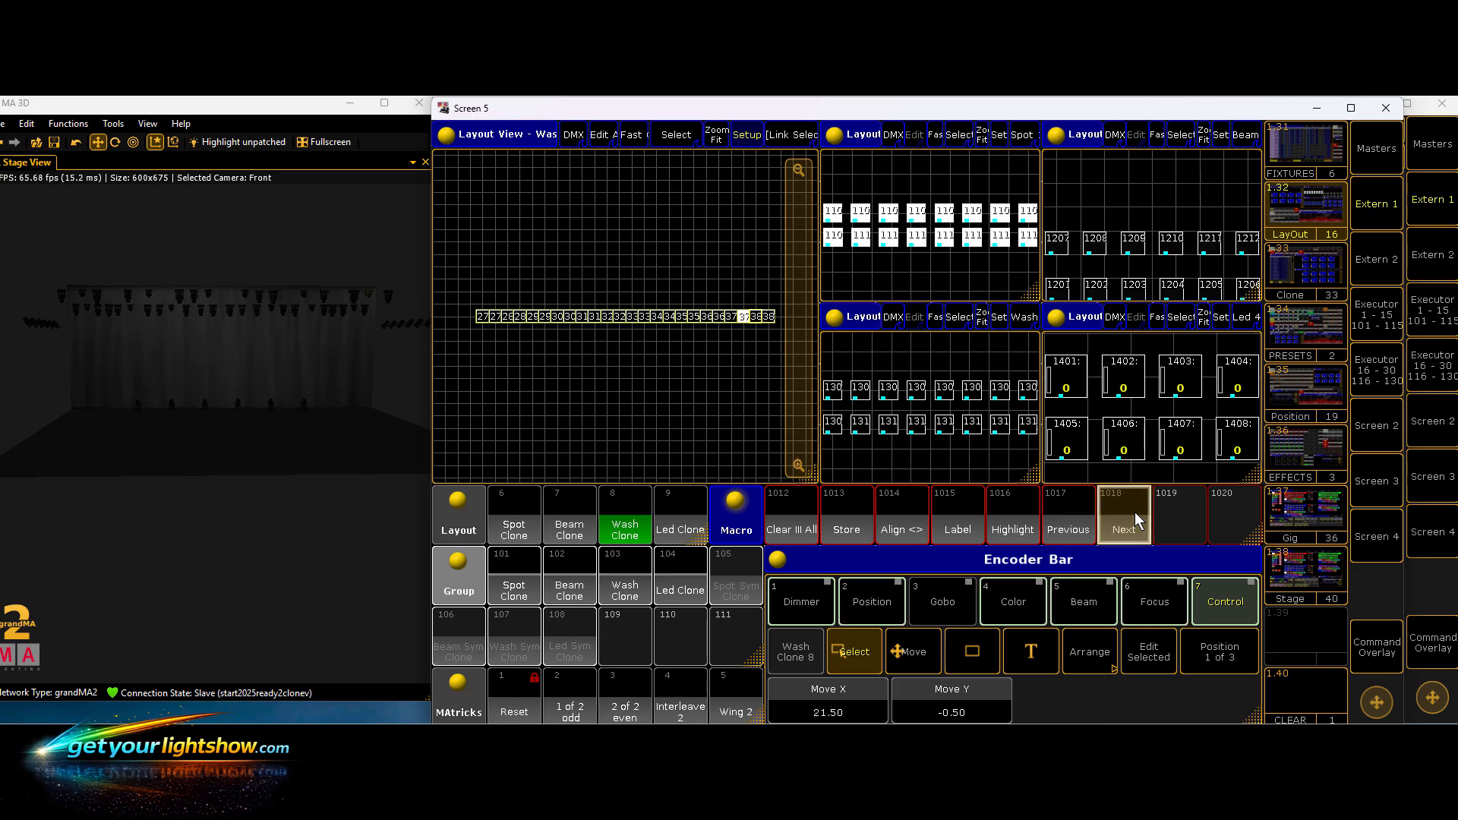
pyautogui.click(1135, 512)
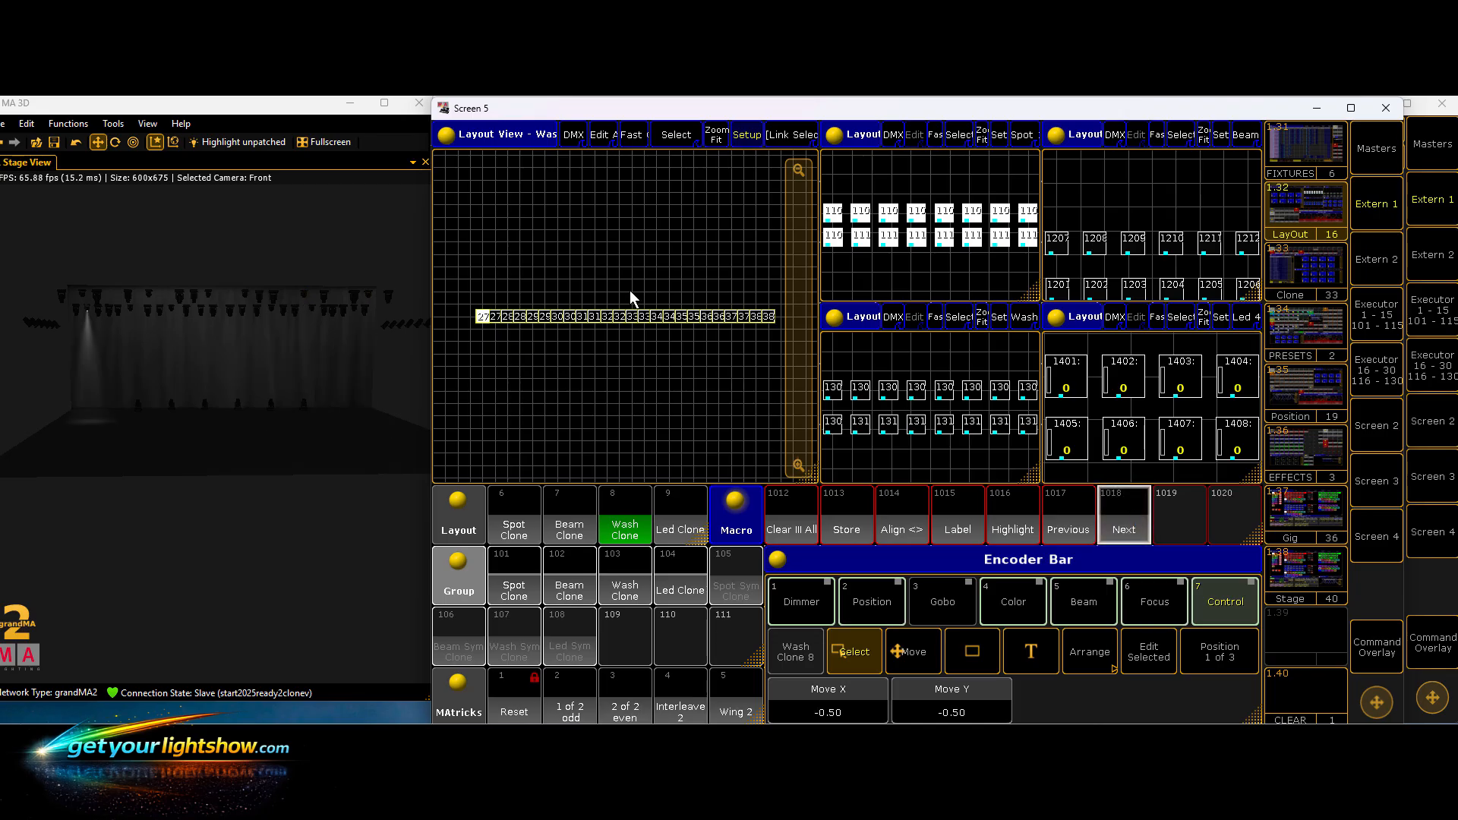
# - Move fixtures 33.1 to 38.2 into a second row beneath 27.1 to 32.2, fit the Wash Clone layout and finish editing it
pyautogui.moveTo(627, 289); pyautogui.dragTo(780, 351)
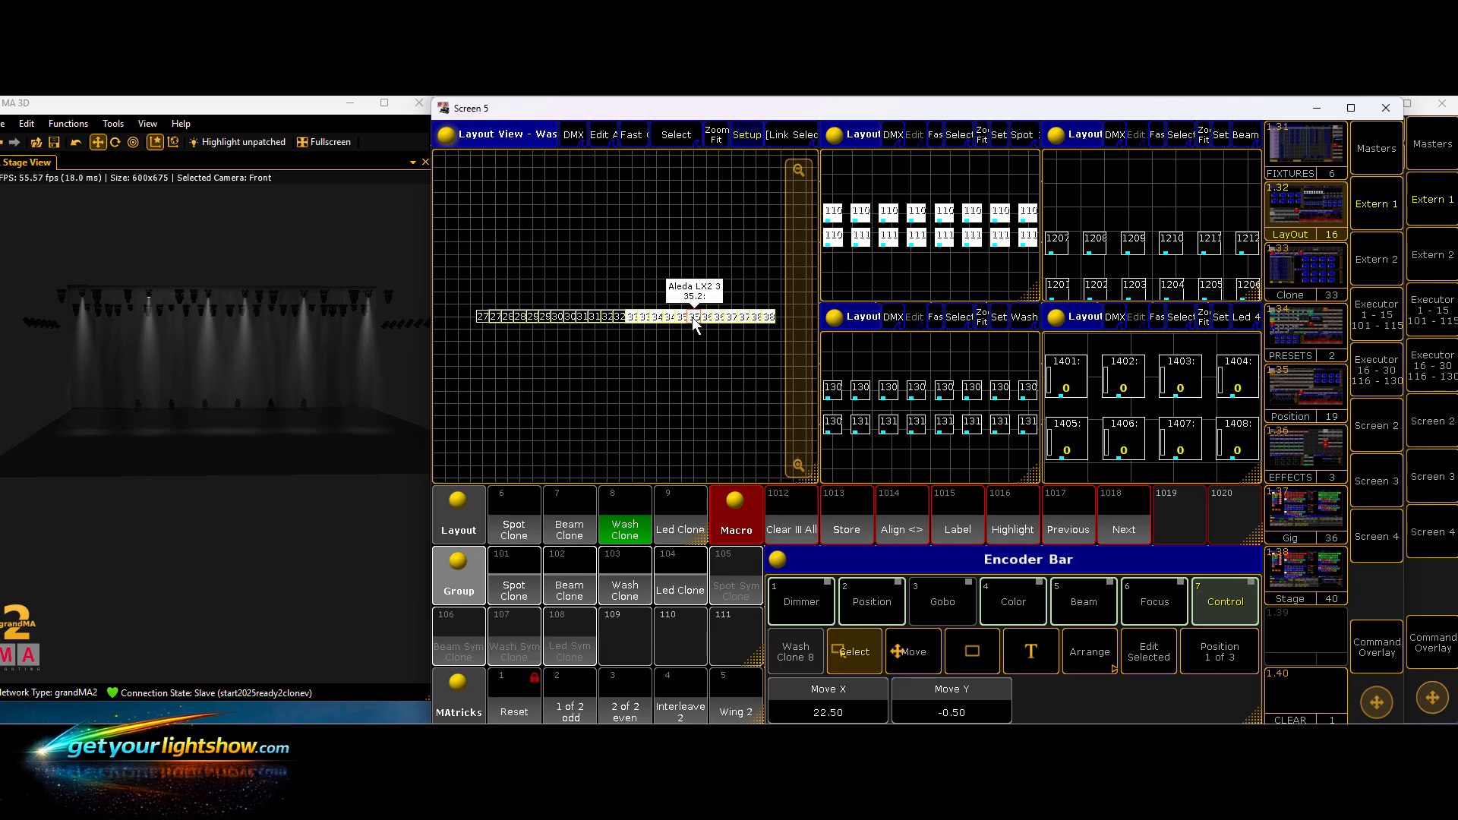
pyautogui.moveTo(693, 317); pyautogui.dragTo(546, 371)
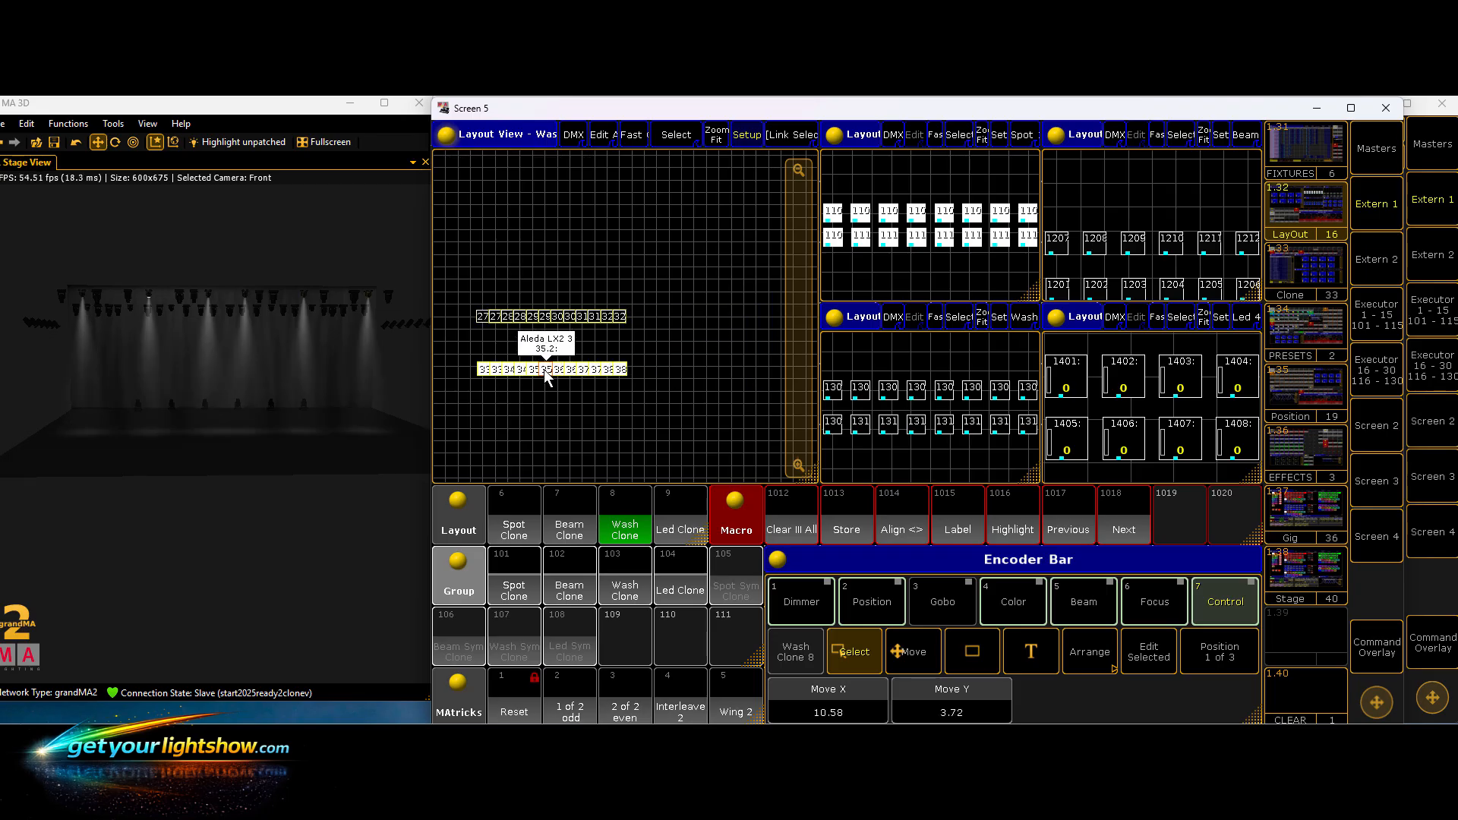
pyautogui.click(717, 139)
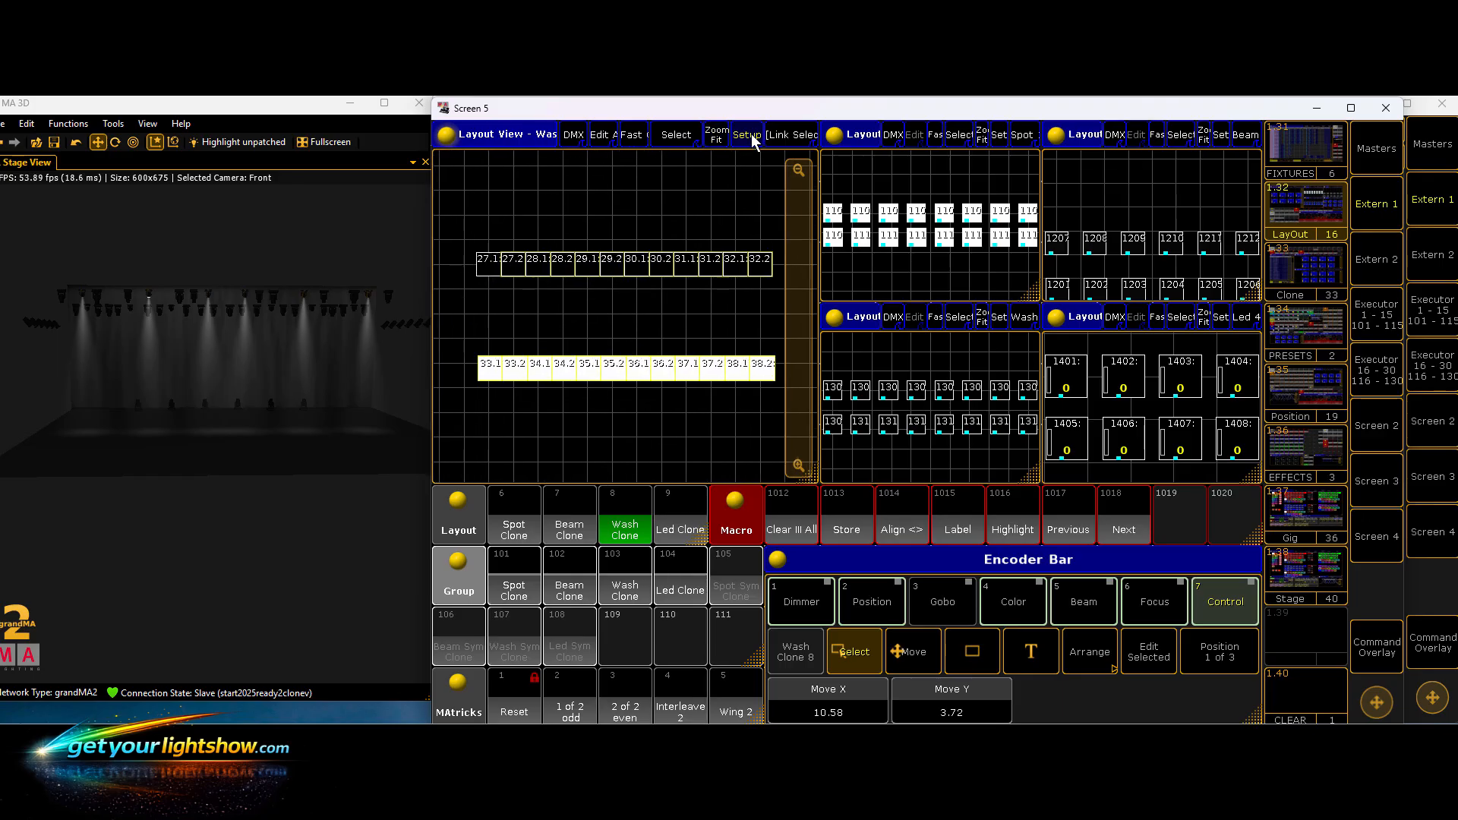
pyautogui.click(742, 137)
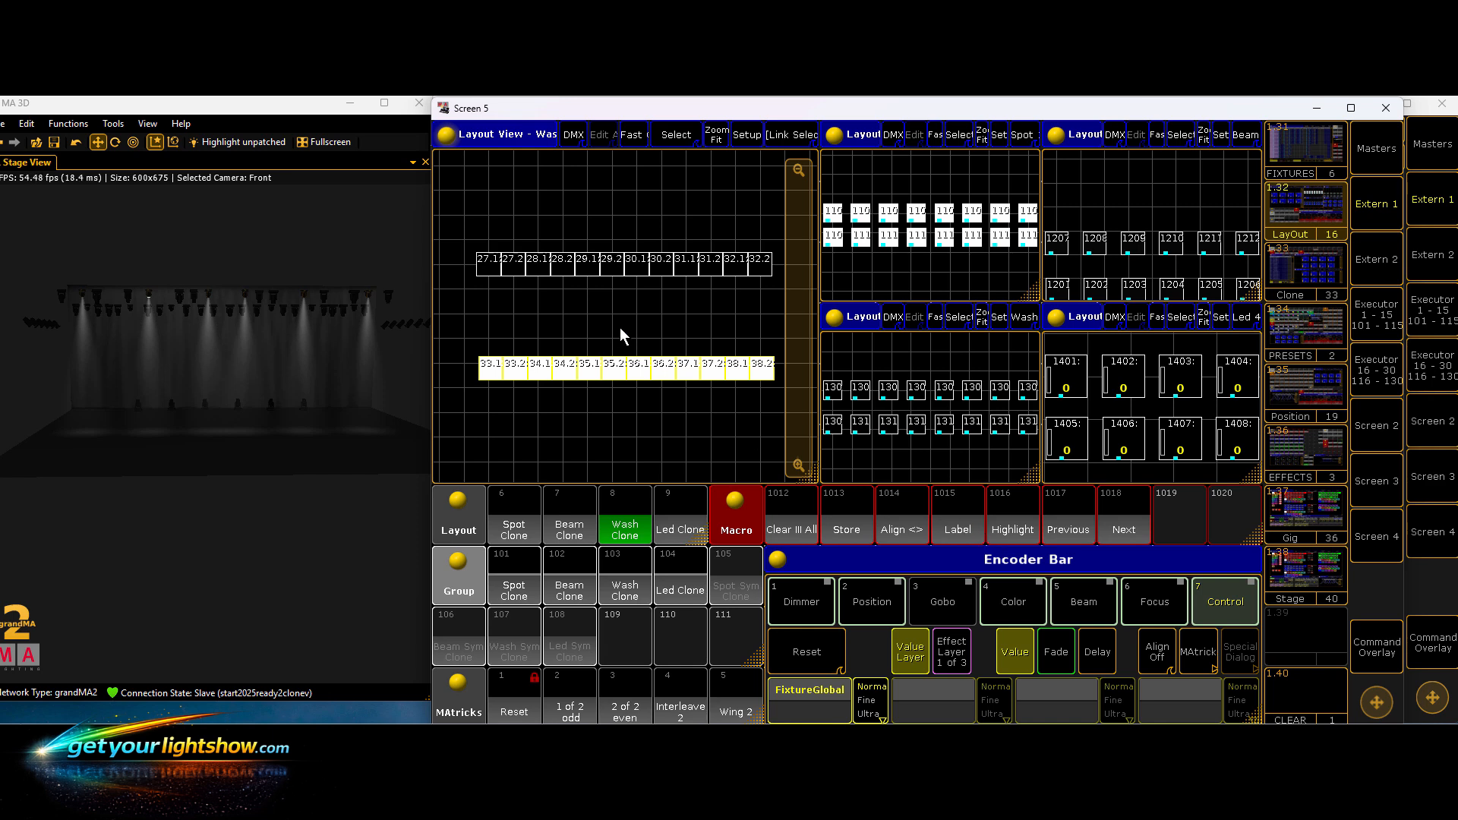
# - Move the odd half of the Wash Clone group so each .1 element sits above its .2 partner in both rows, and clear the programmer
pyautogui.click(795, 529)
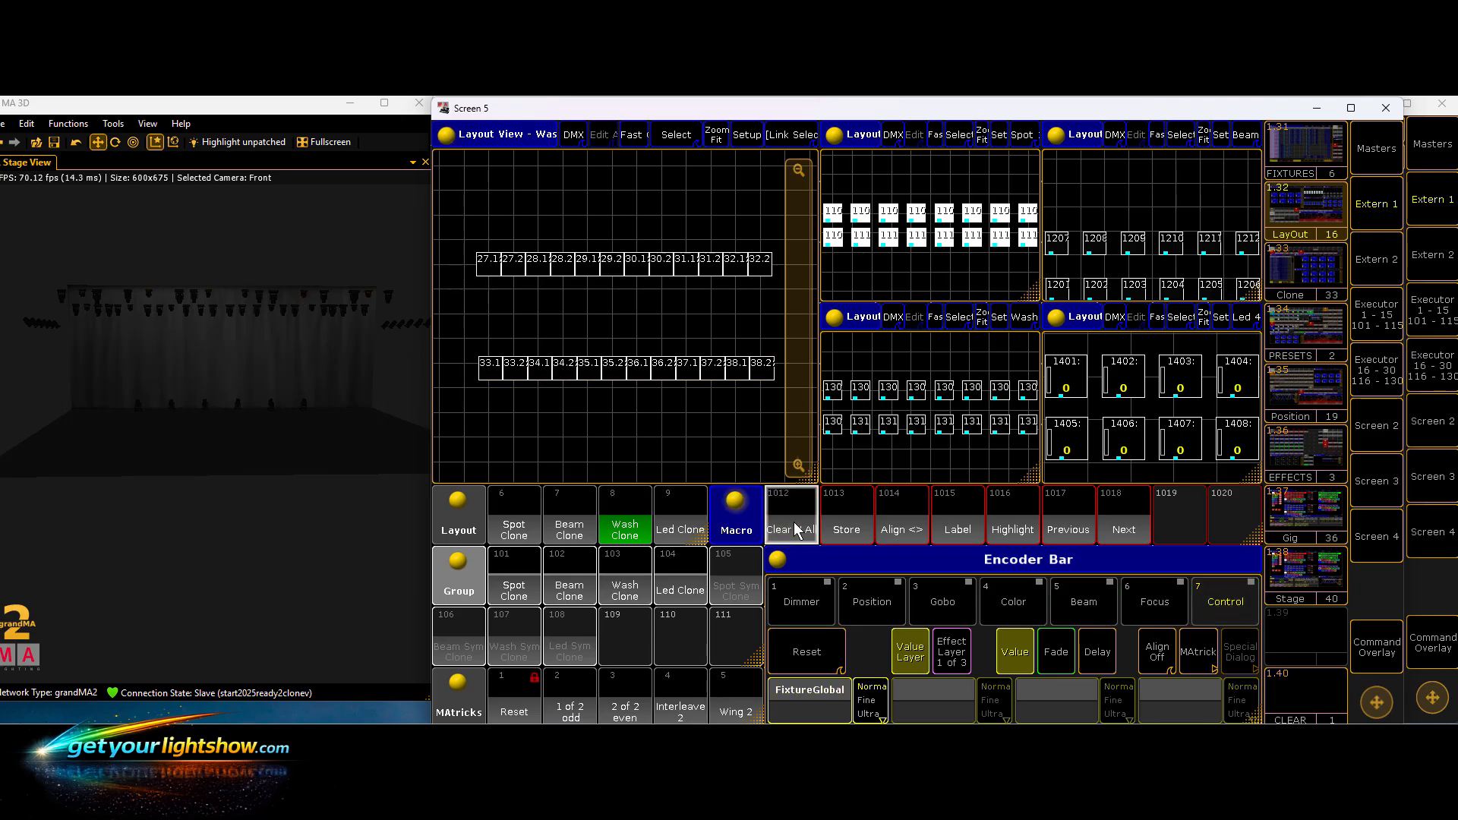
pyautogui.click(625, 589)
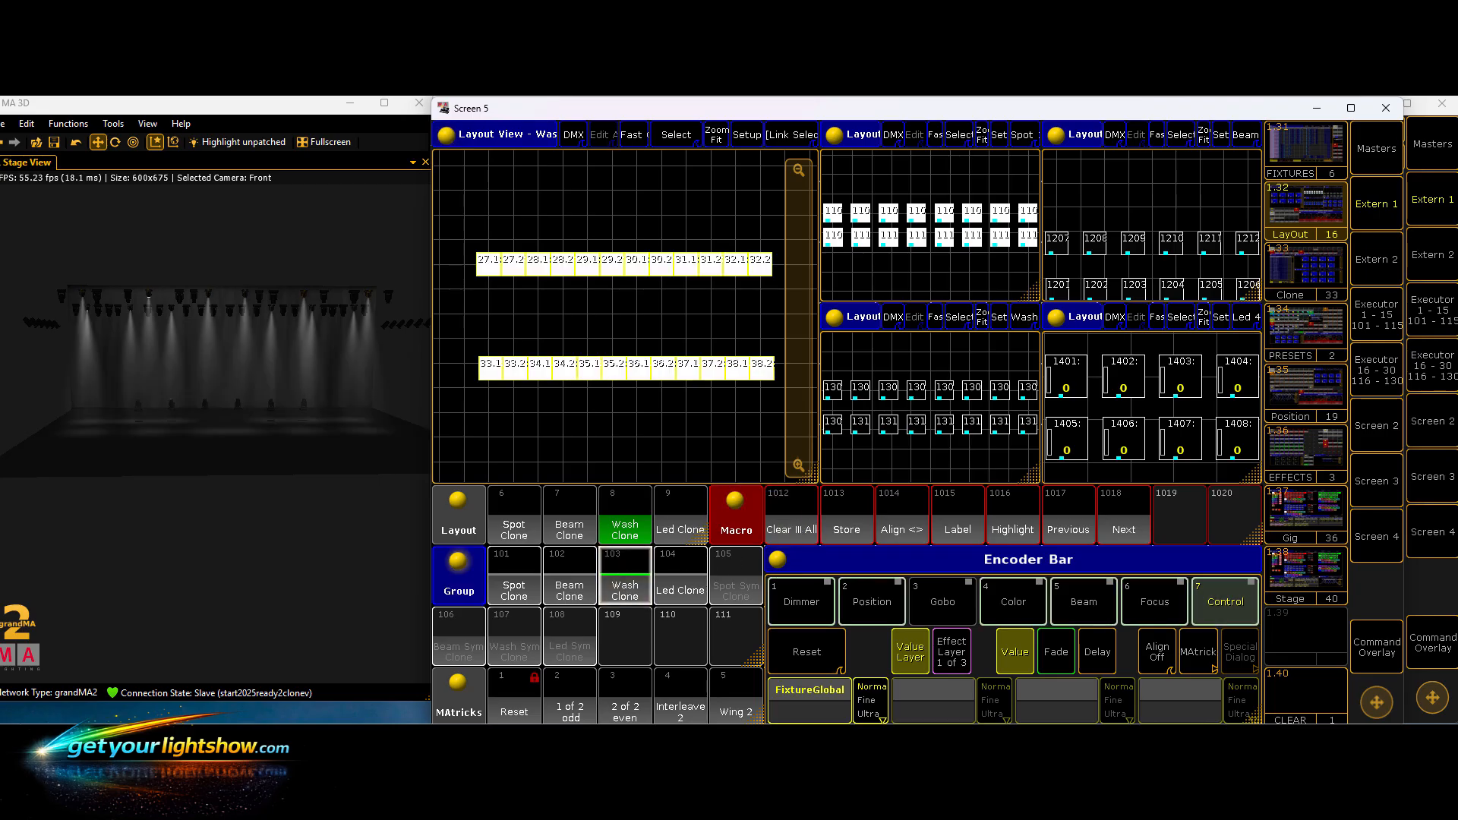
pyautogui.click(569, 711)
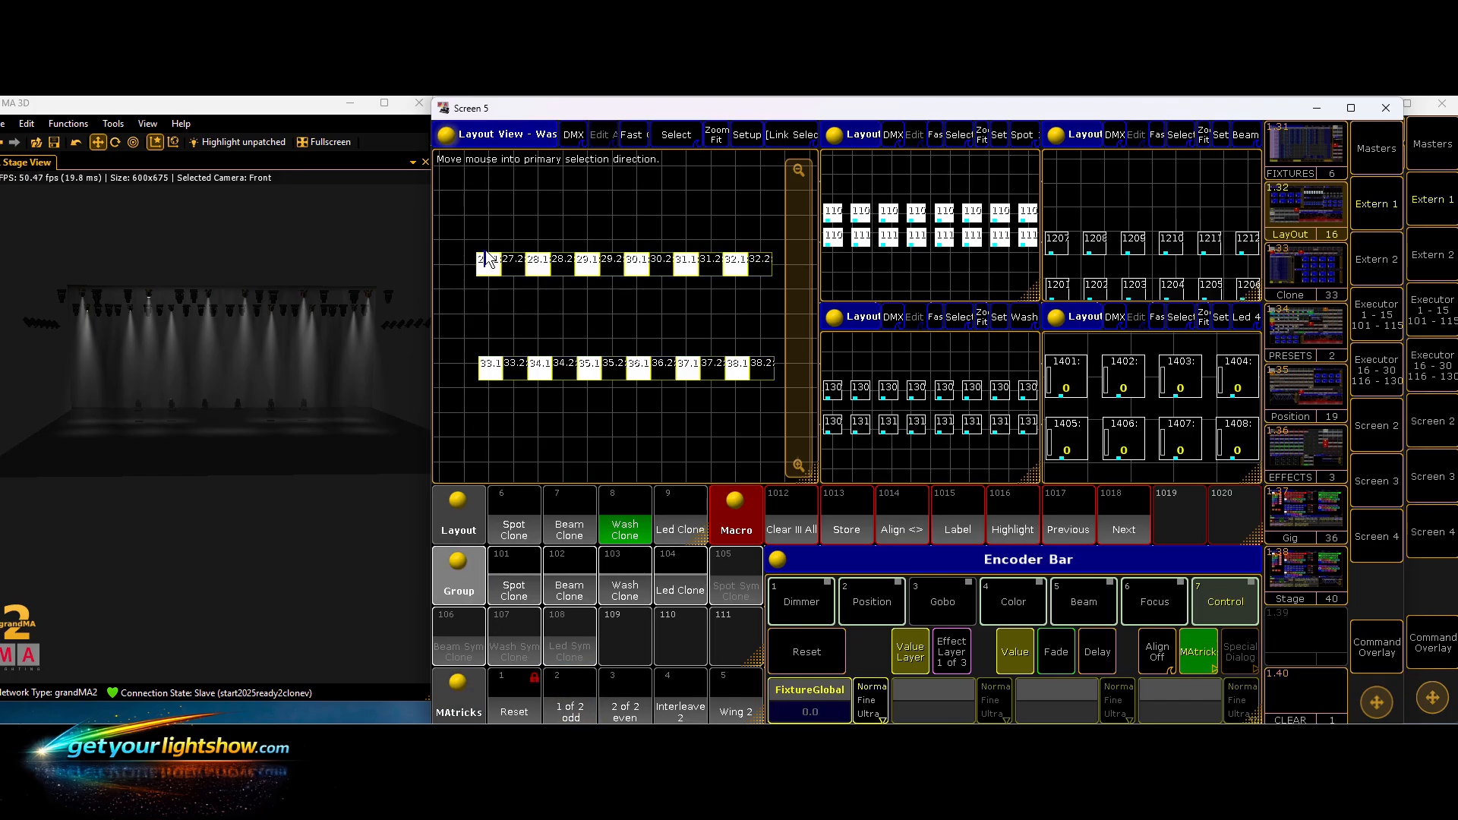
pyautogui.click(747, 136)
pyautogui.moveTo(483, 278); pyautogui.dragTo(507, 247)
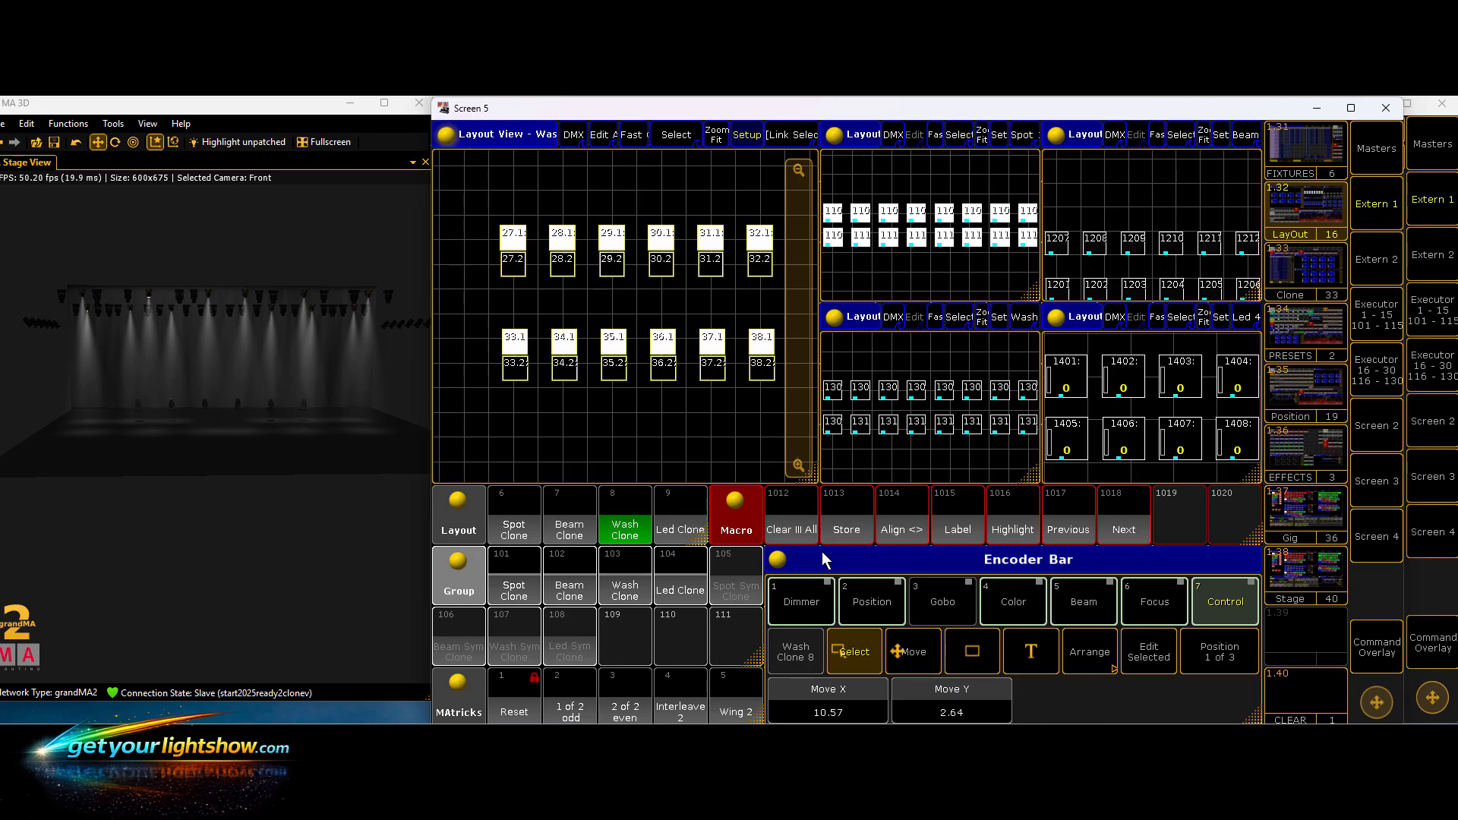
pyautogui.click(803, 532)
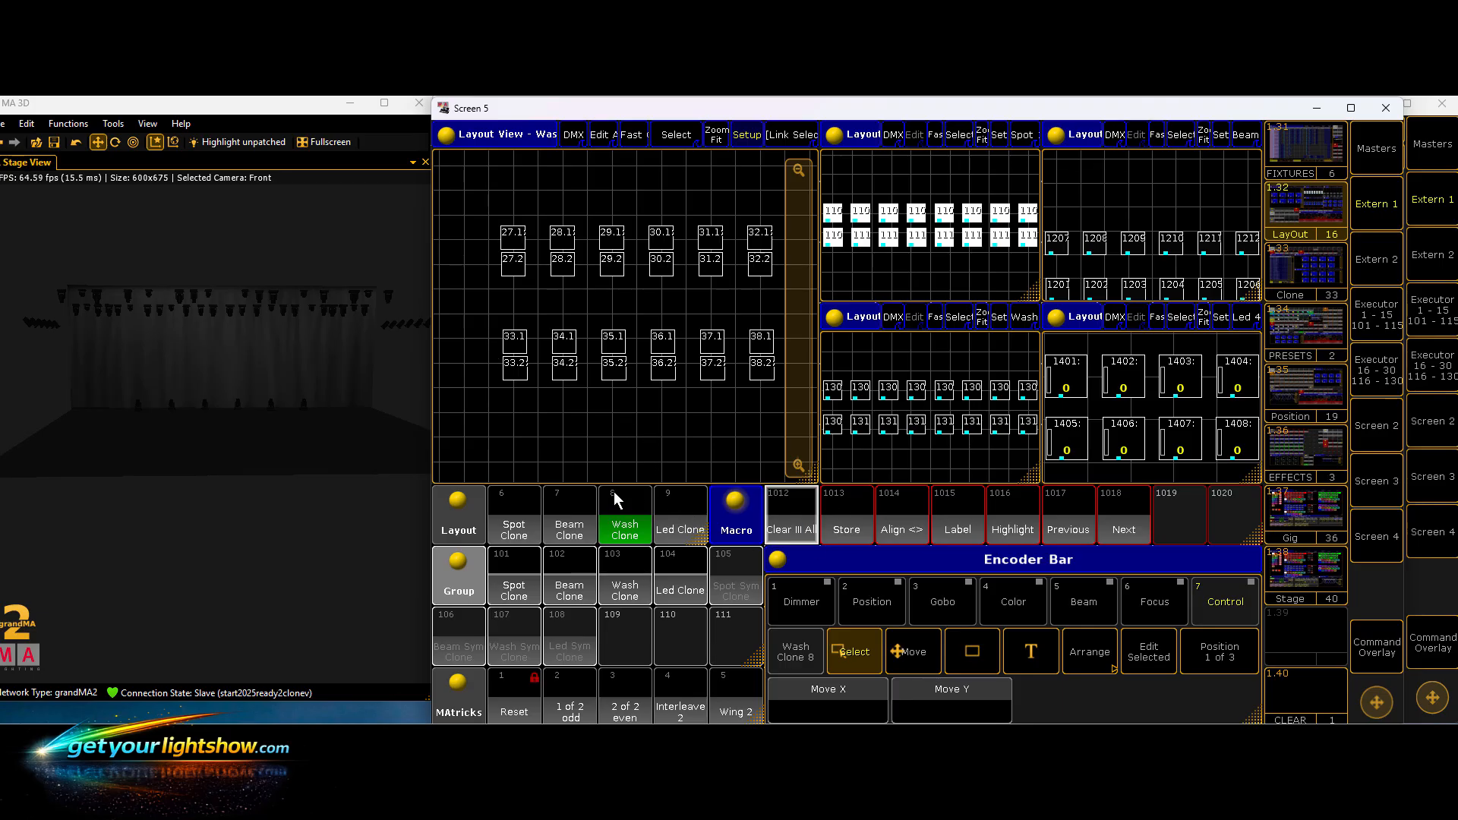
# - Show the Led Clone layout in the large layout view and select the Led Clone group with Highlight on
pyautogui.click(680, 530)
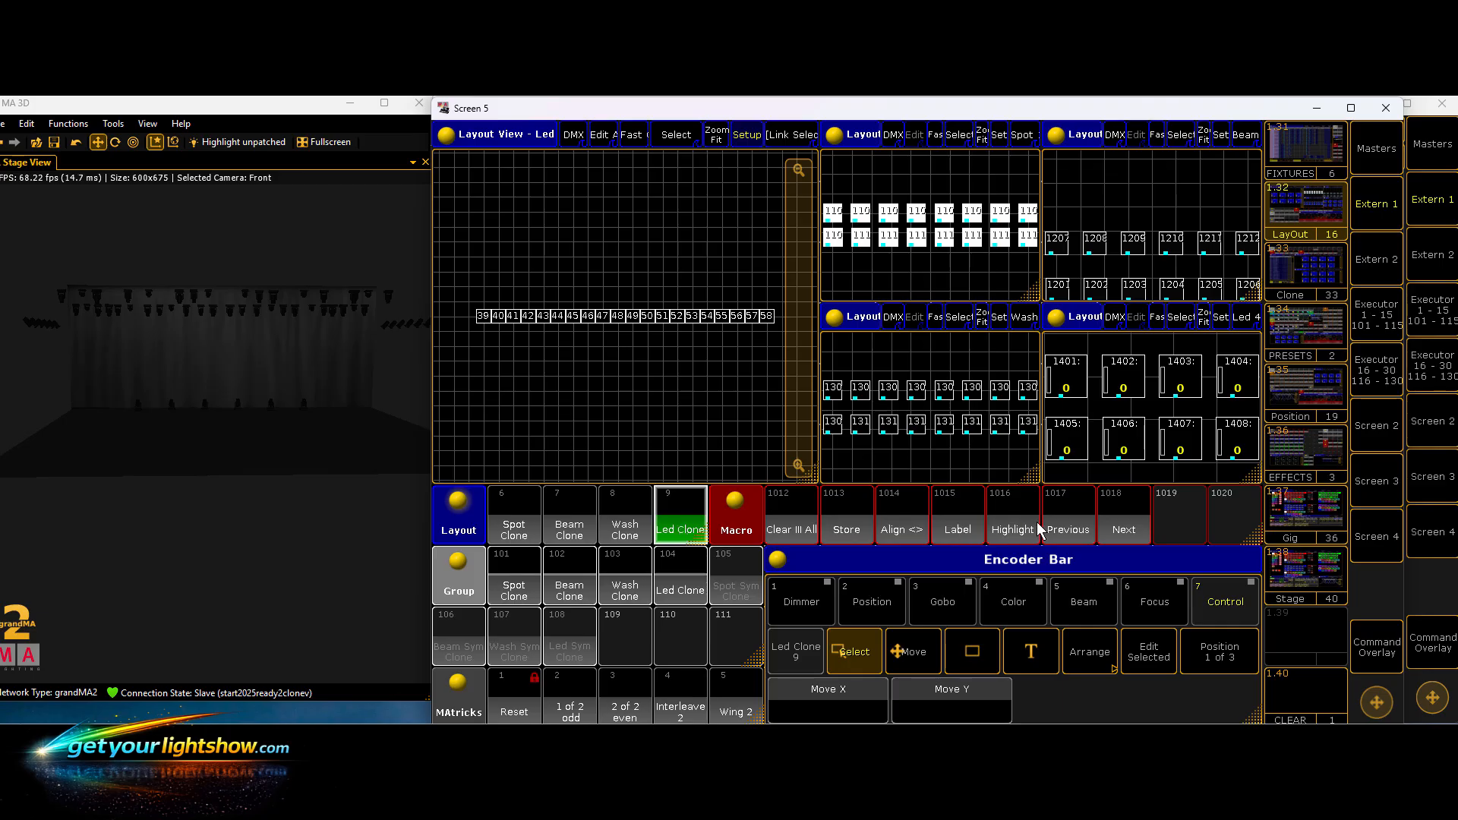
pyautogui.click(1013, 525)
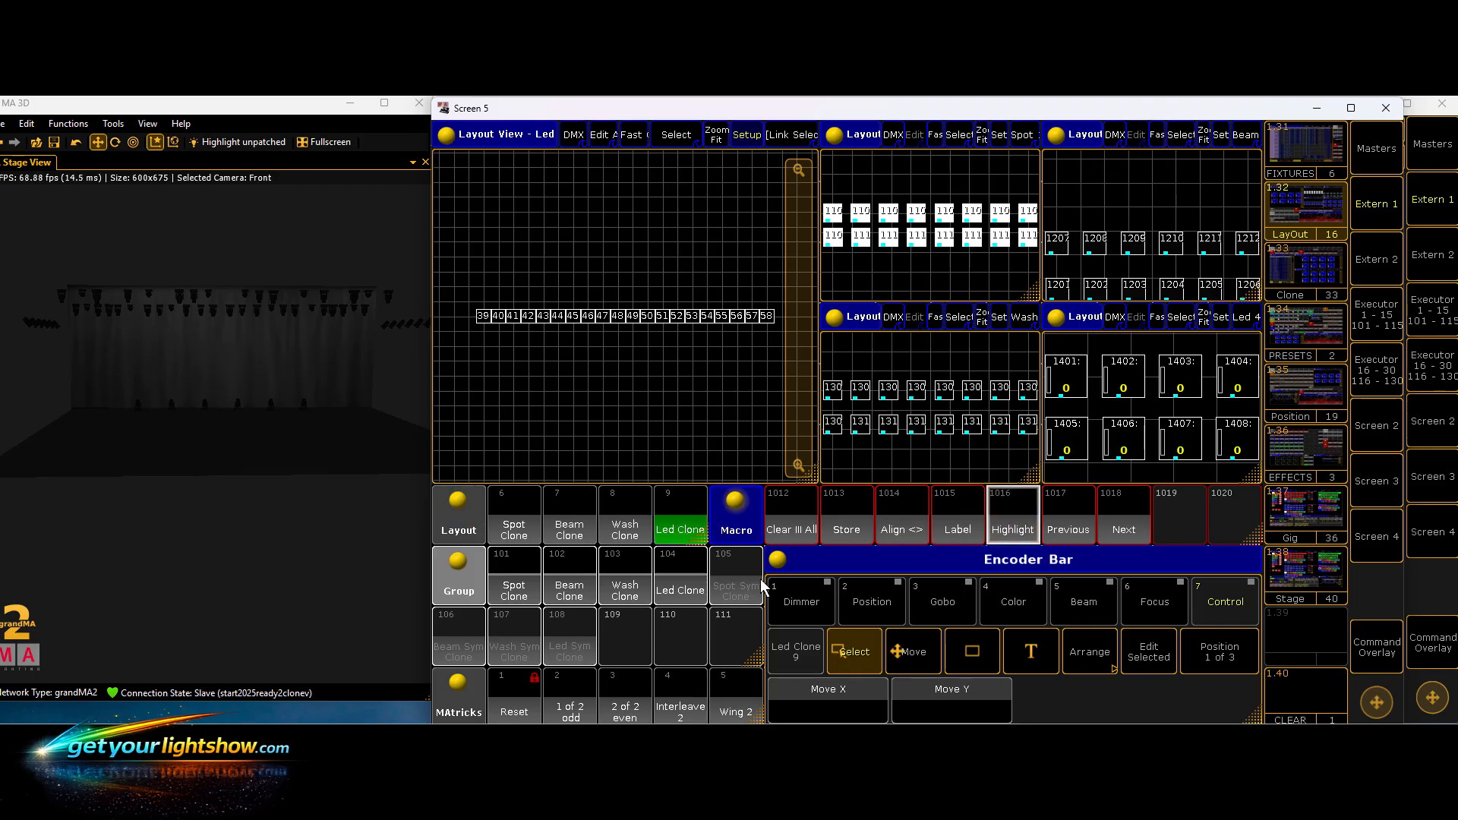
pyautogui.click(680, 592)
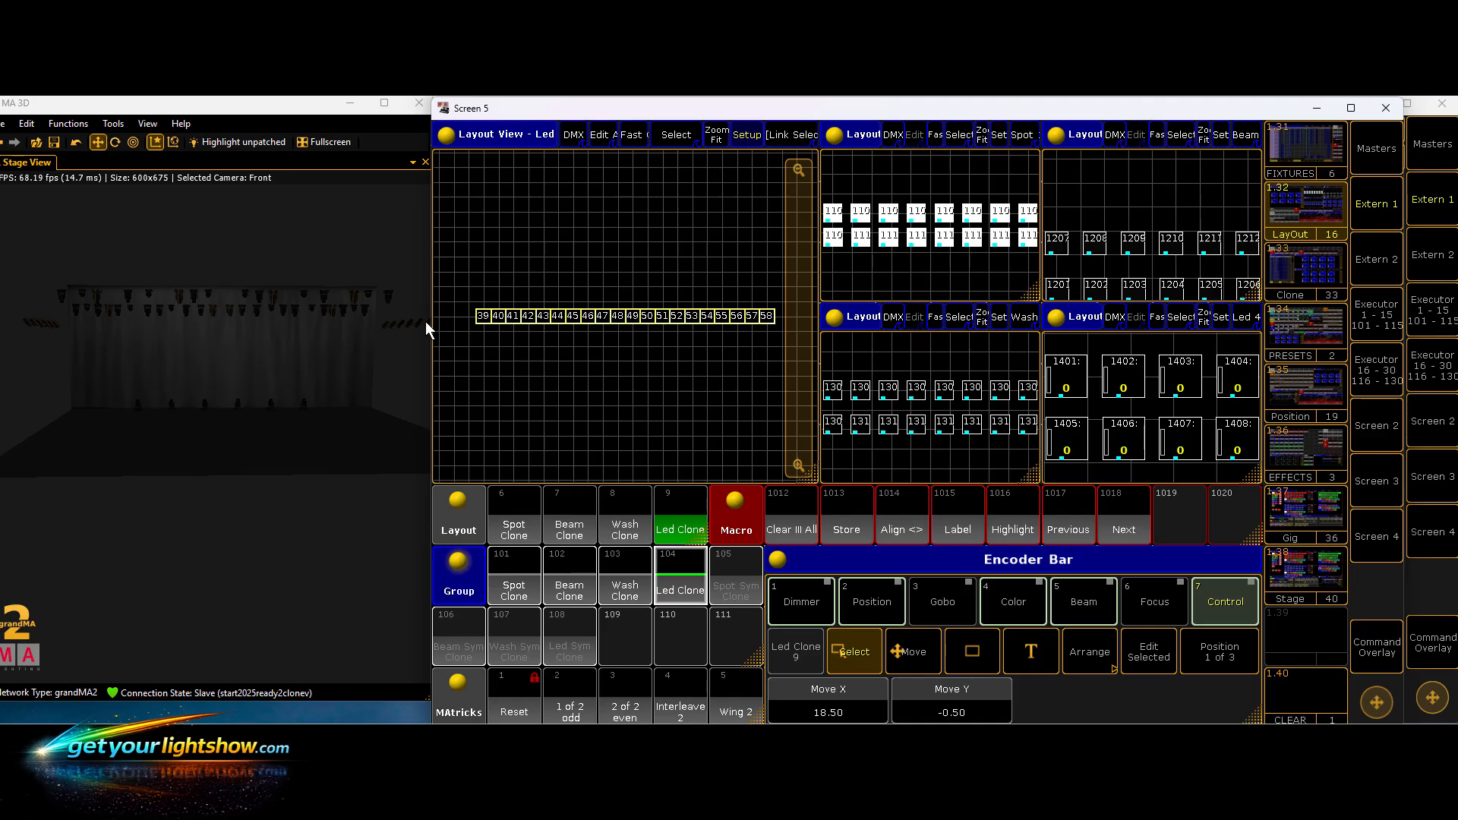
pyautogui.press('Return')
pyautogui.press('Return')
pyautogui.click(792, 532)
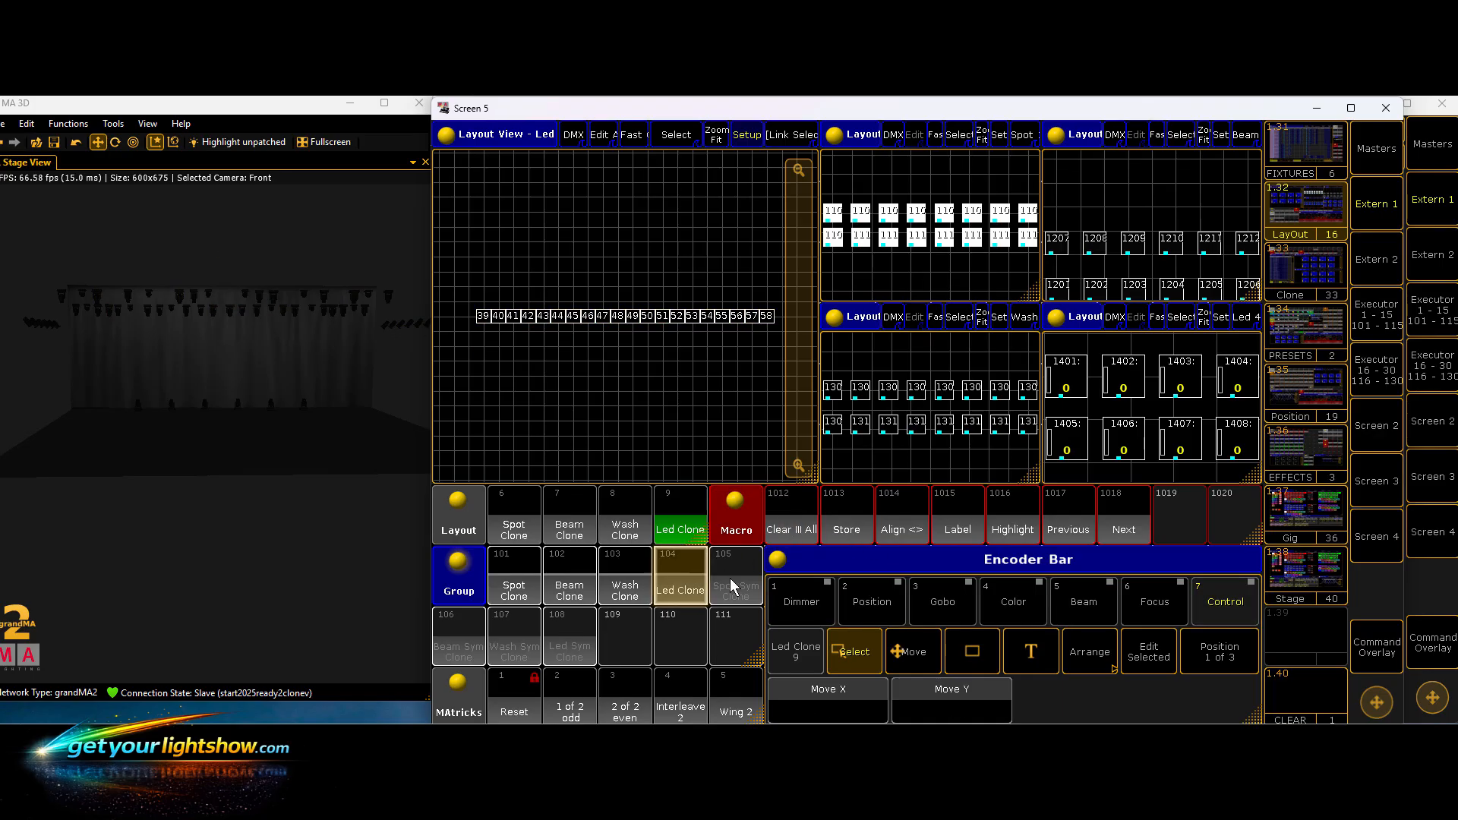
pyautogui.click(1007, 523)
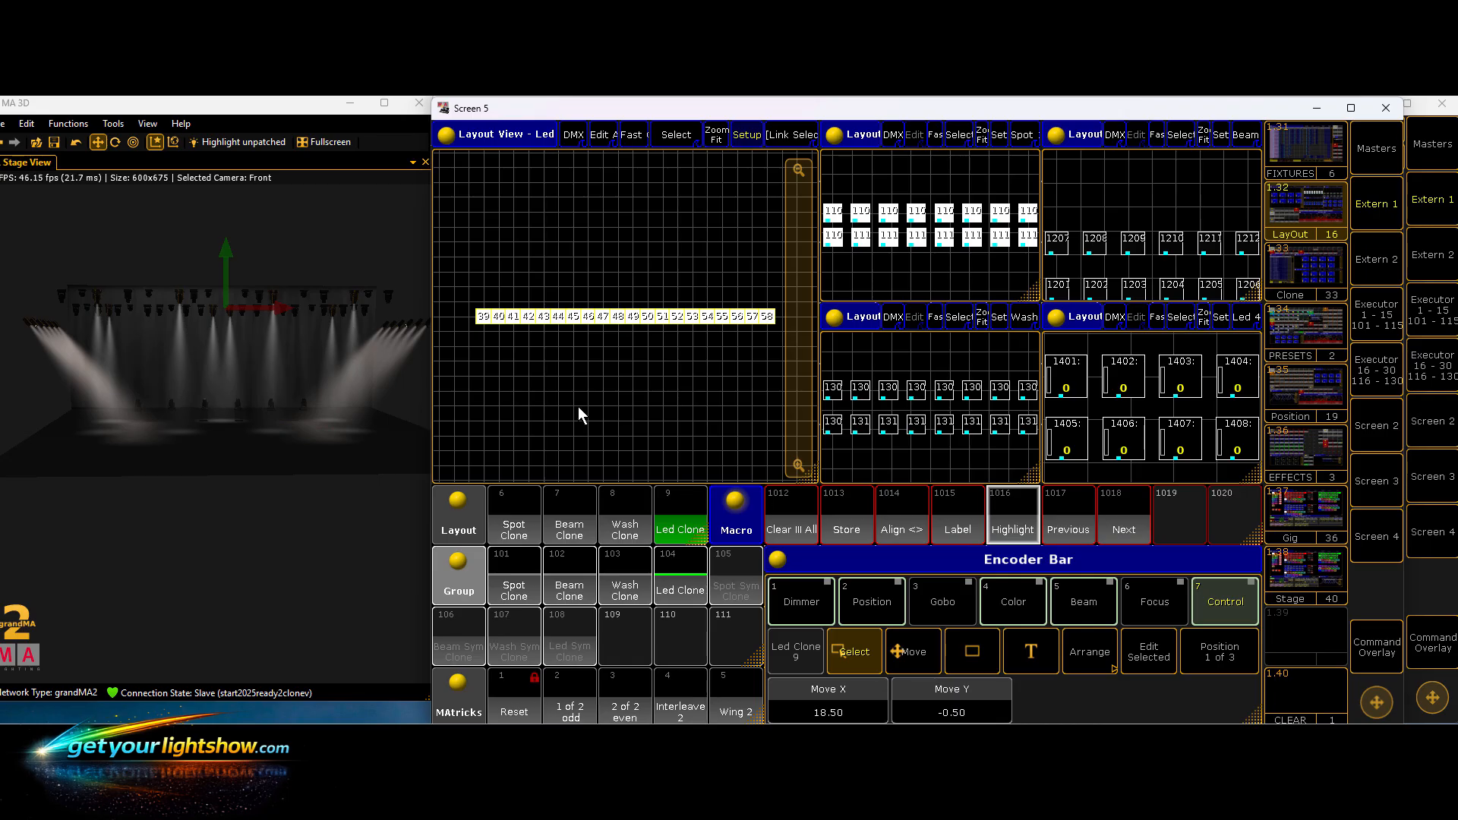
# - Step through highlighted Led Clone fixtures 39 to 46 and arrange them in two stacked rows, 39 to 42 above 43 to 46
pyautogui.click(1130, 528)
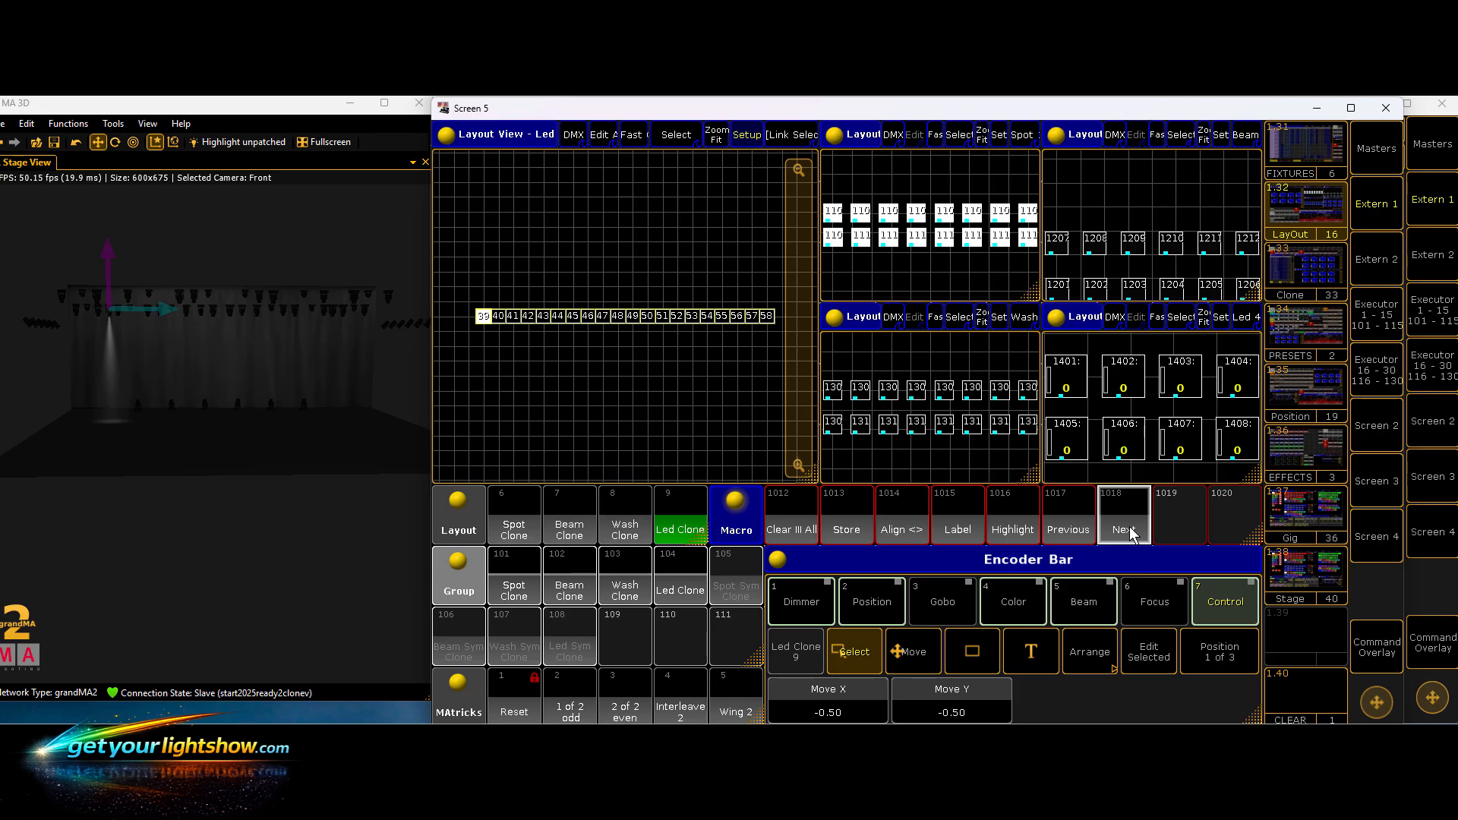
pyautogui.click(1128, 530)
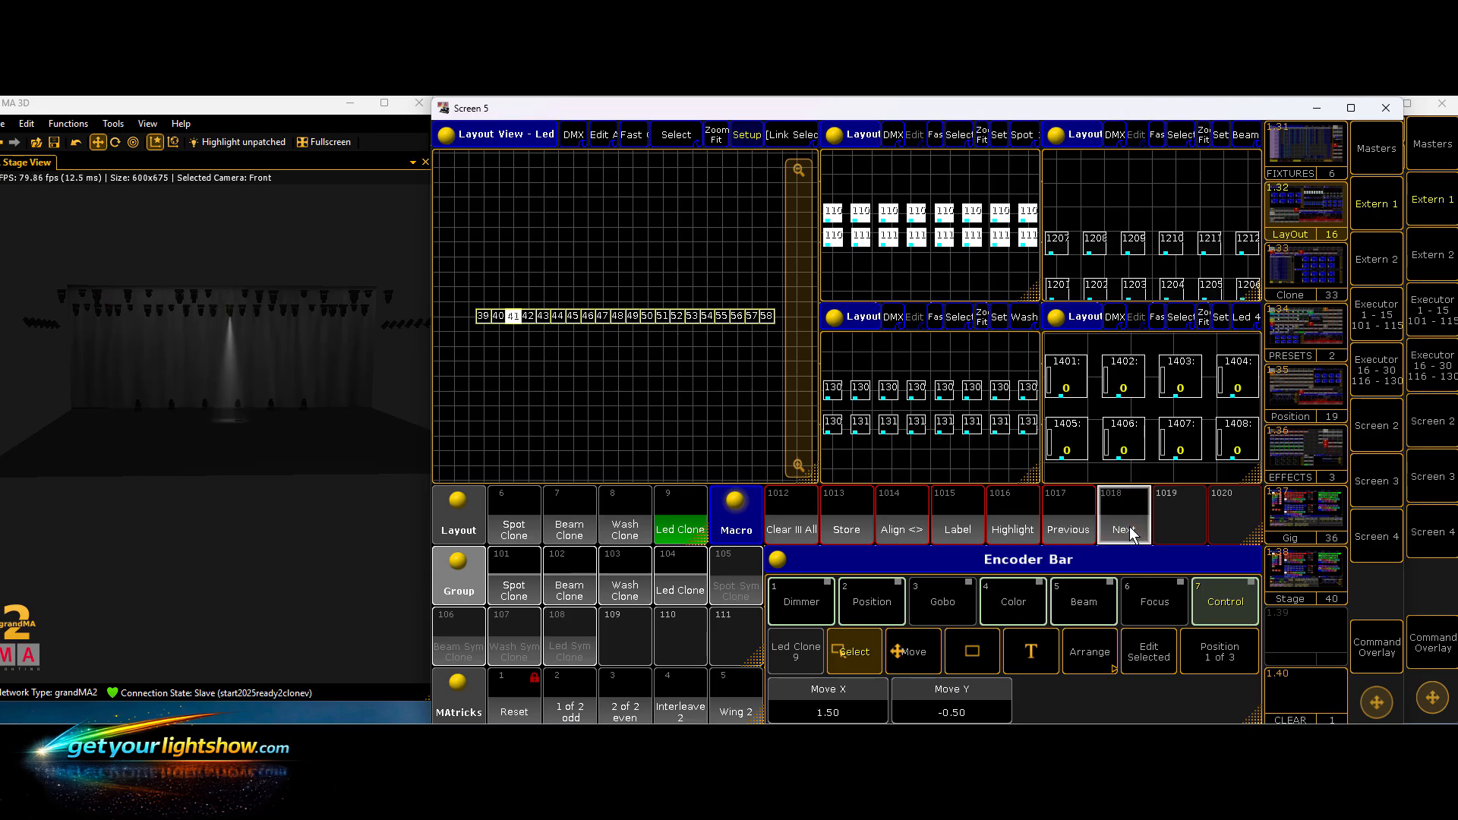
pyautogui.click(1129, 530)
pyautogui.click(1128, 528)
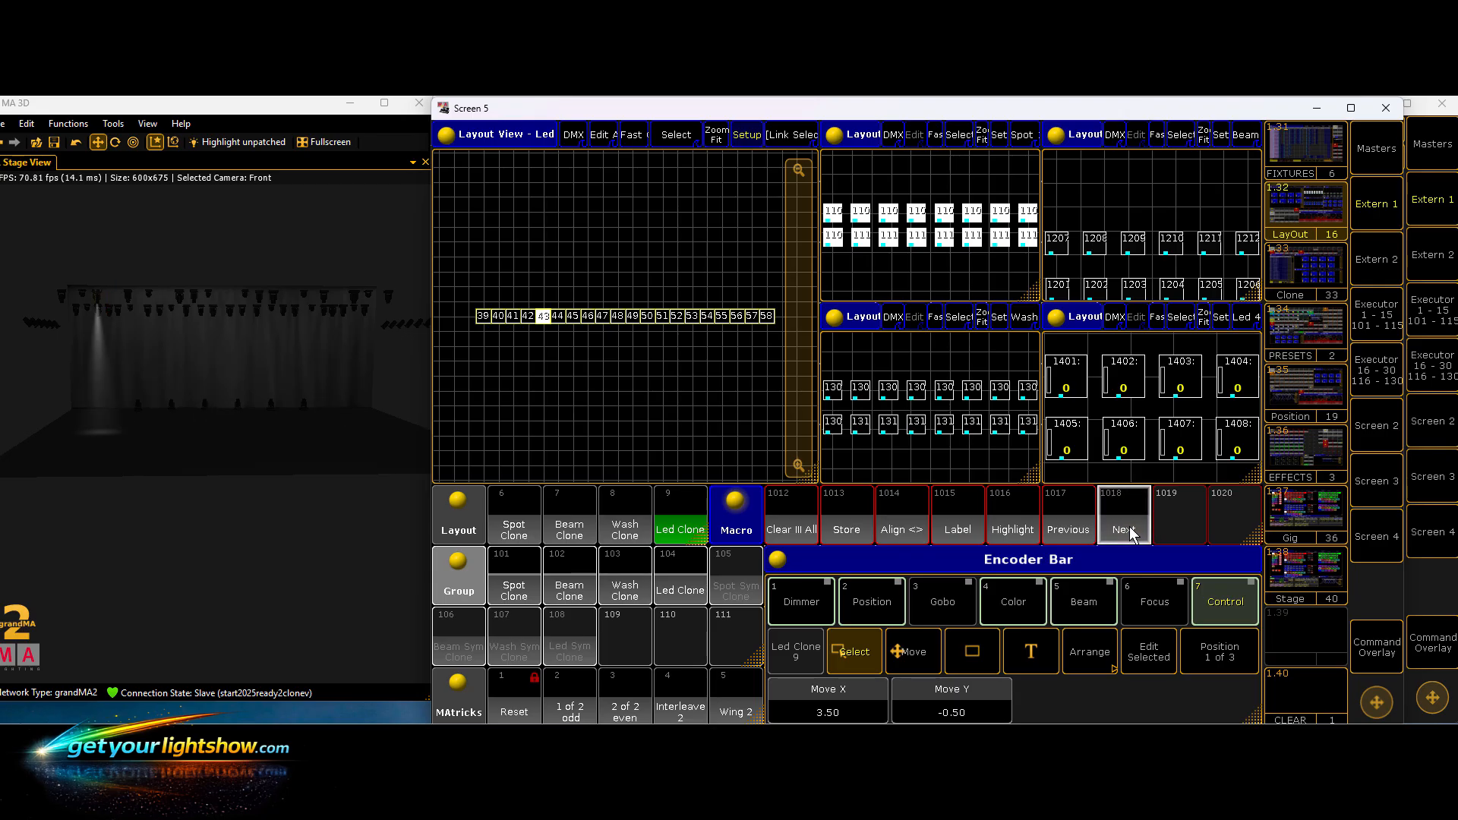
pyautogui.click(1128, 527)
pyautogui.click(1128, 529)
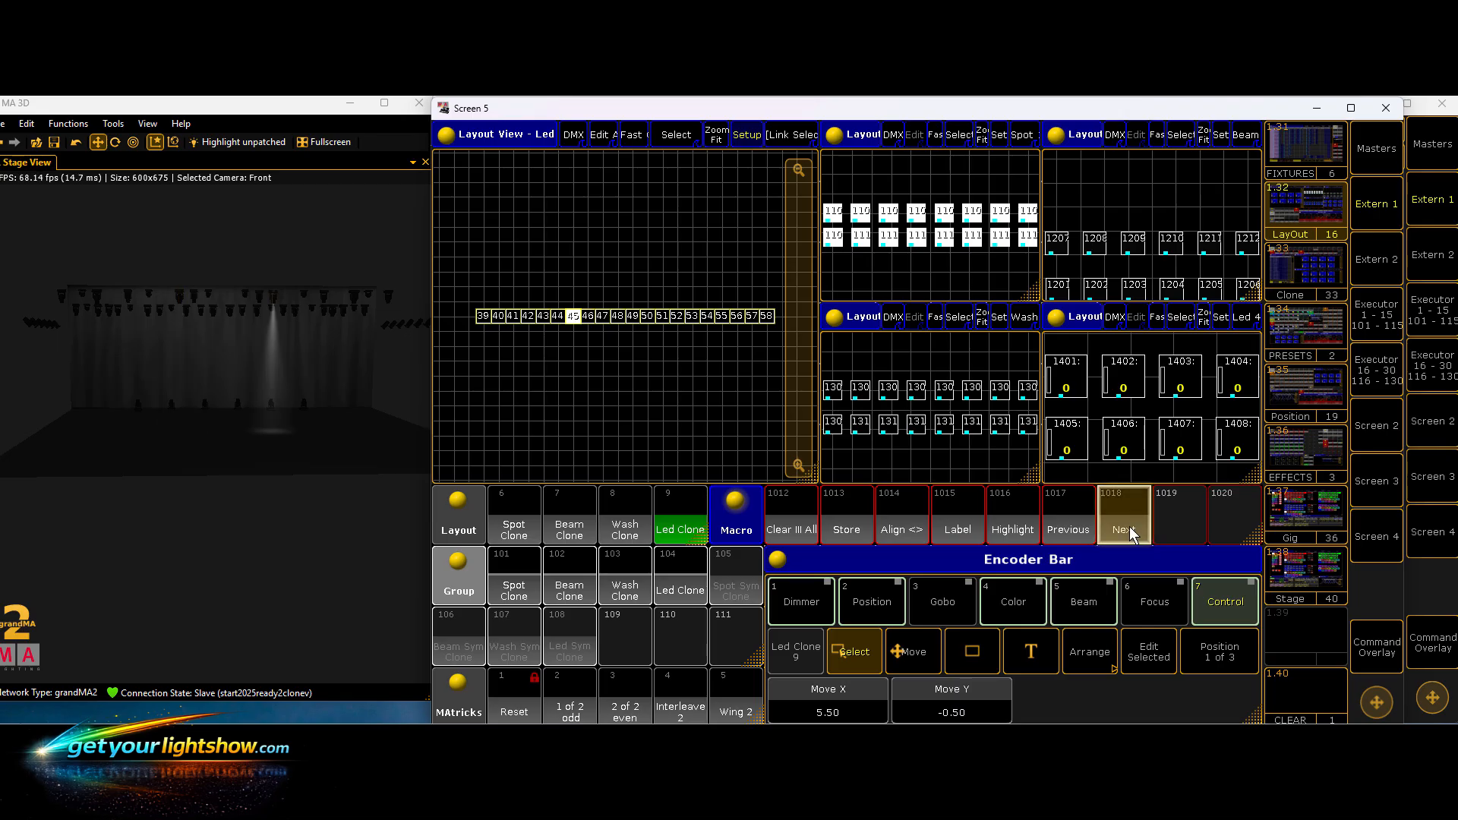
pyautogui.click(1129, 529)
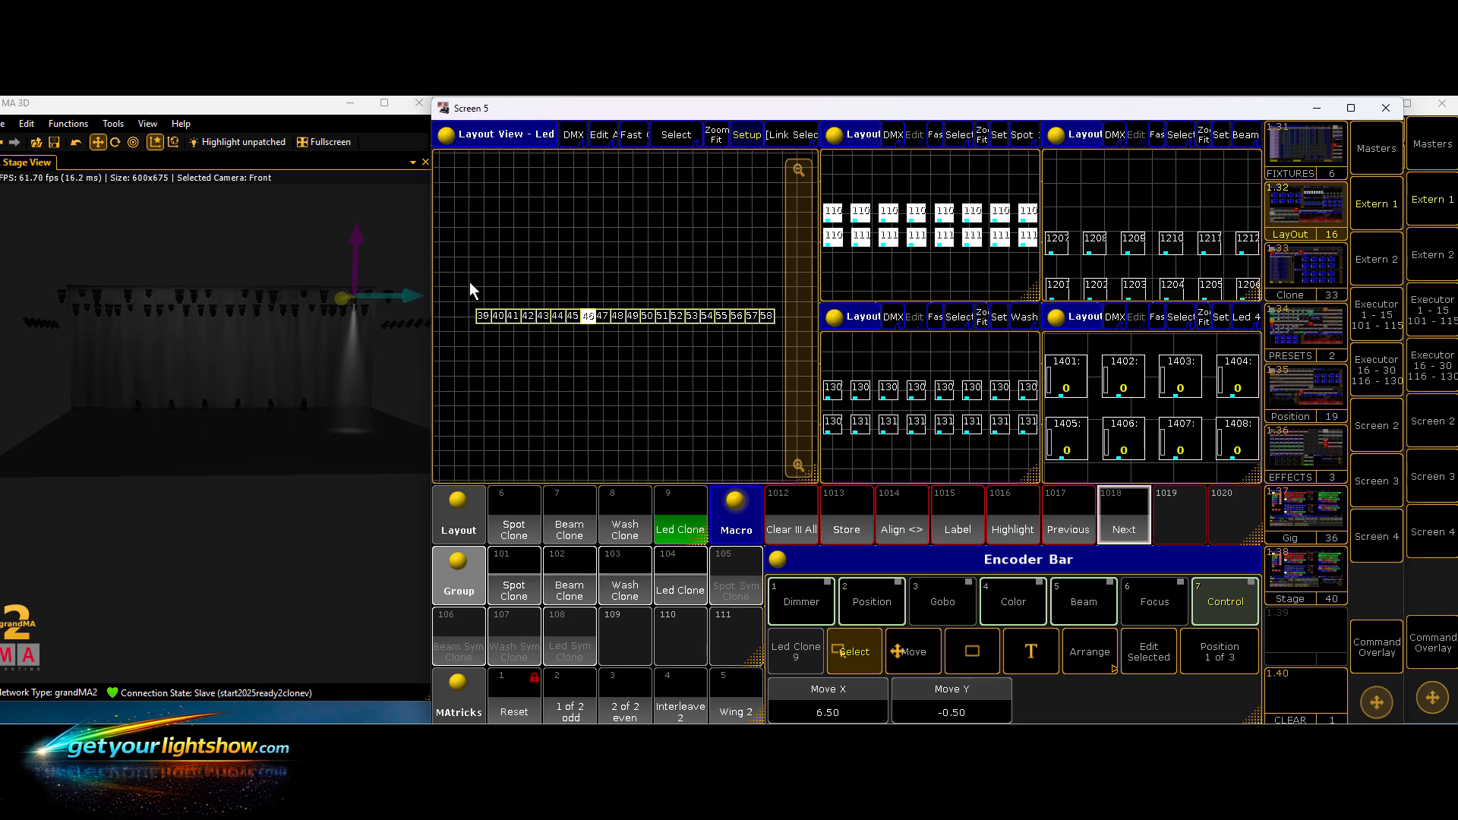
pyautogui.moveTo(470, 281); pyautogui.dragTo(571, 290)
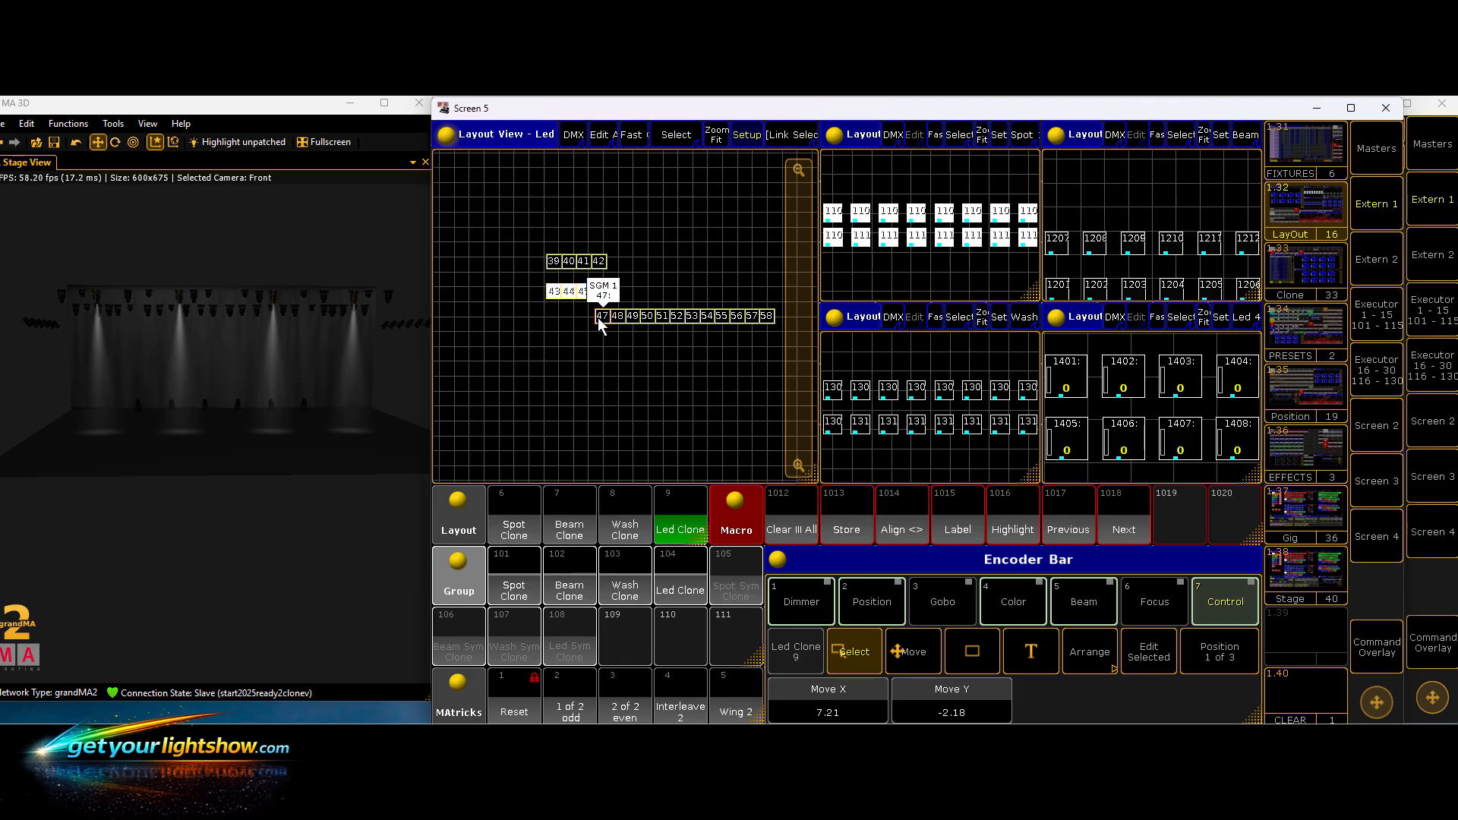
# - Reselect the Led Clone group and step through its highlighted fixtures from 39 to 58 to check their stage positions
pyautogui.click(1132, 530)
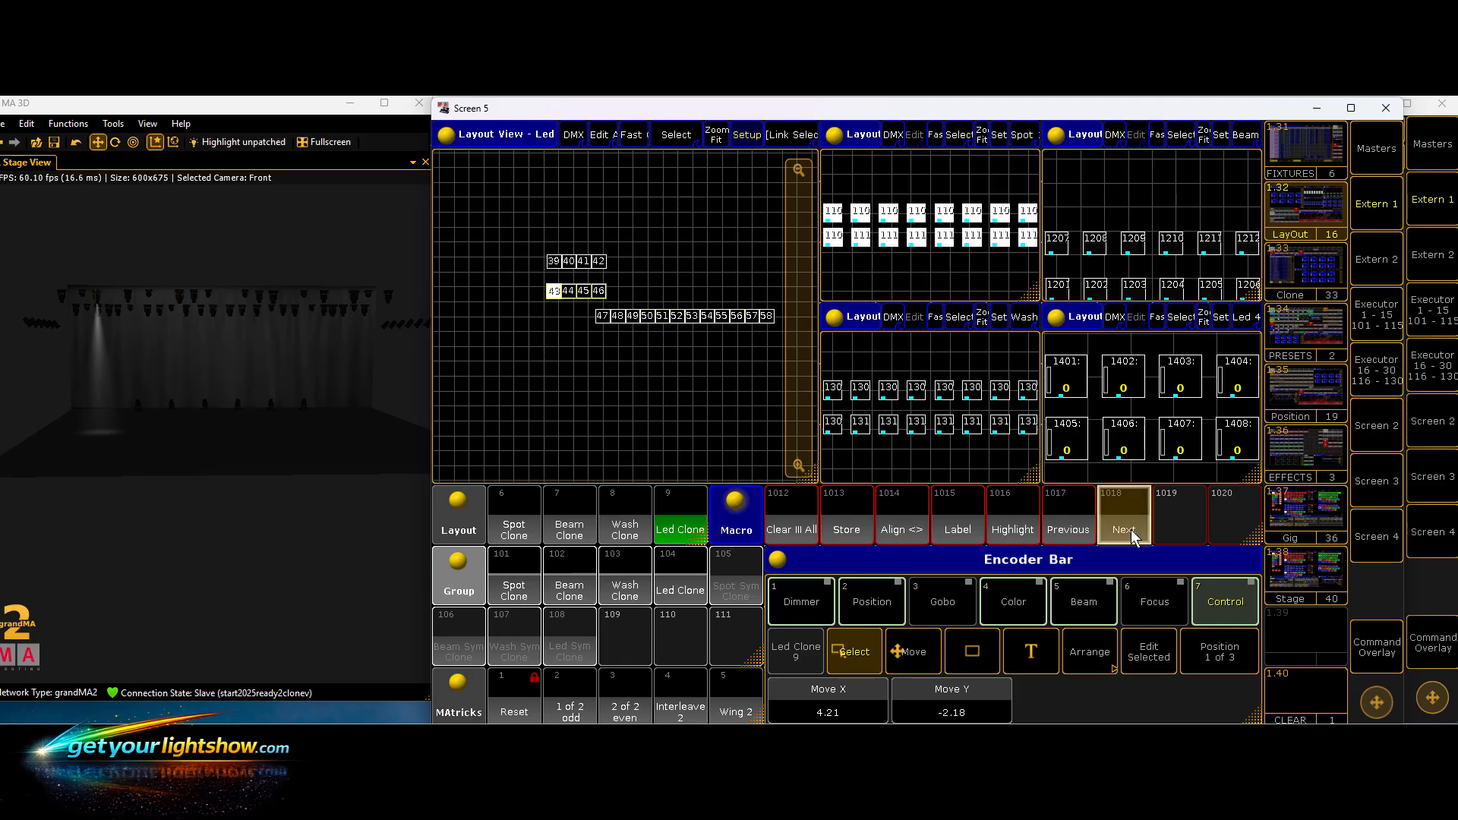
pyautogui.click(1132, 530)
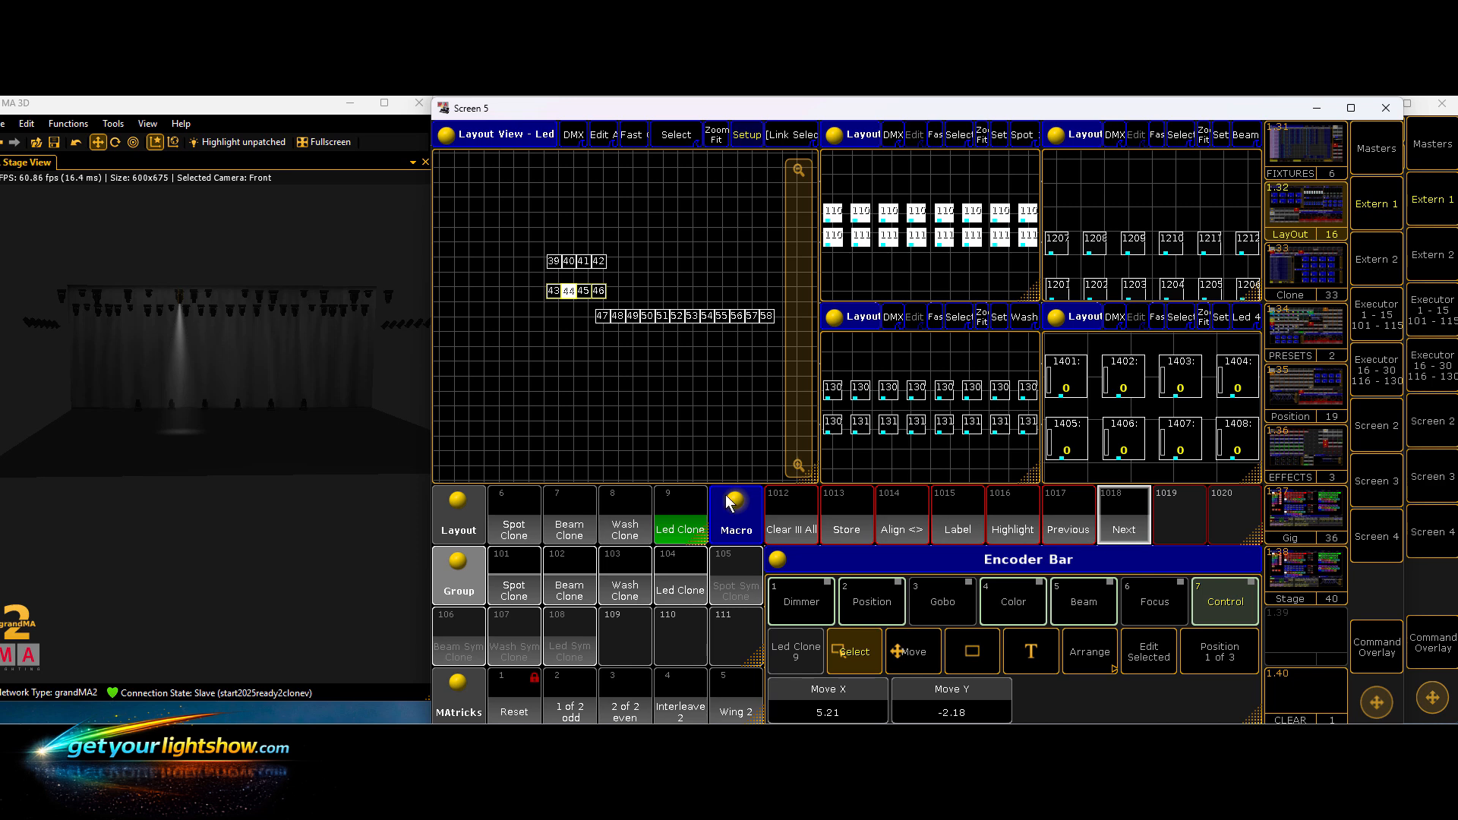
pyautogui.click(690, 590)
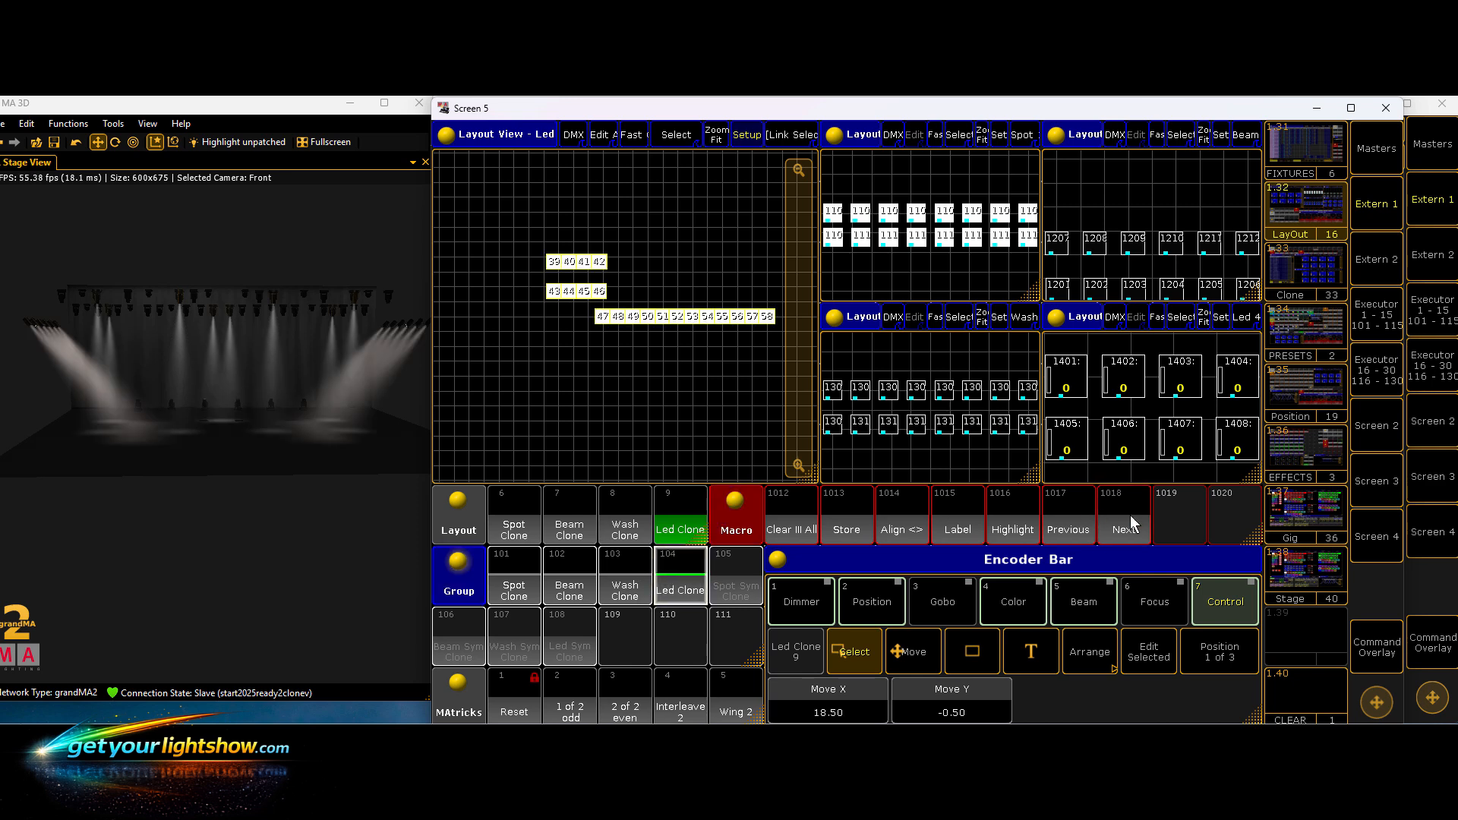
pyautogui.click(1130, 516)
pyautogui.click(1130, 516)
pyautogui.click(1130, 517)
pyautogui.click(1130, 516)
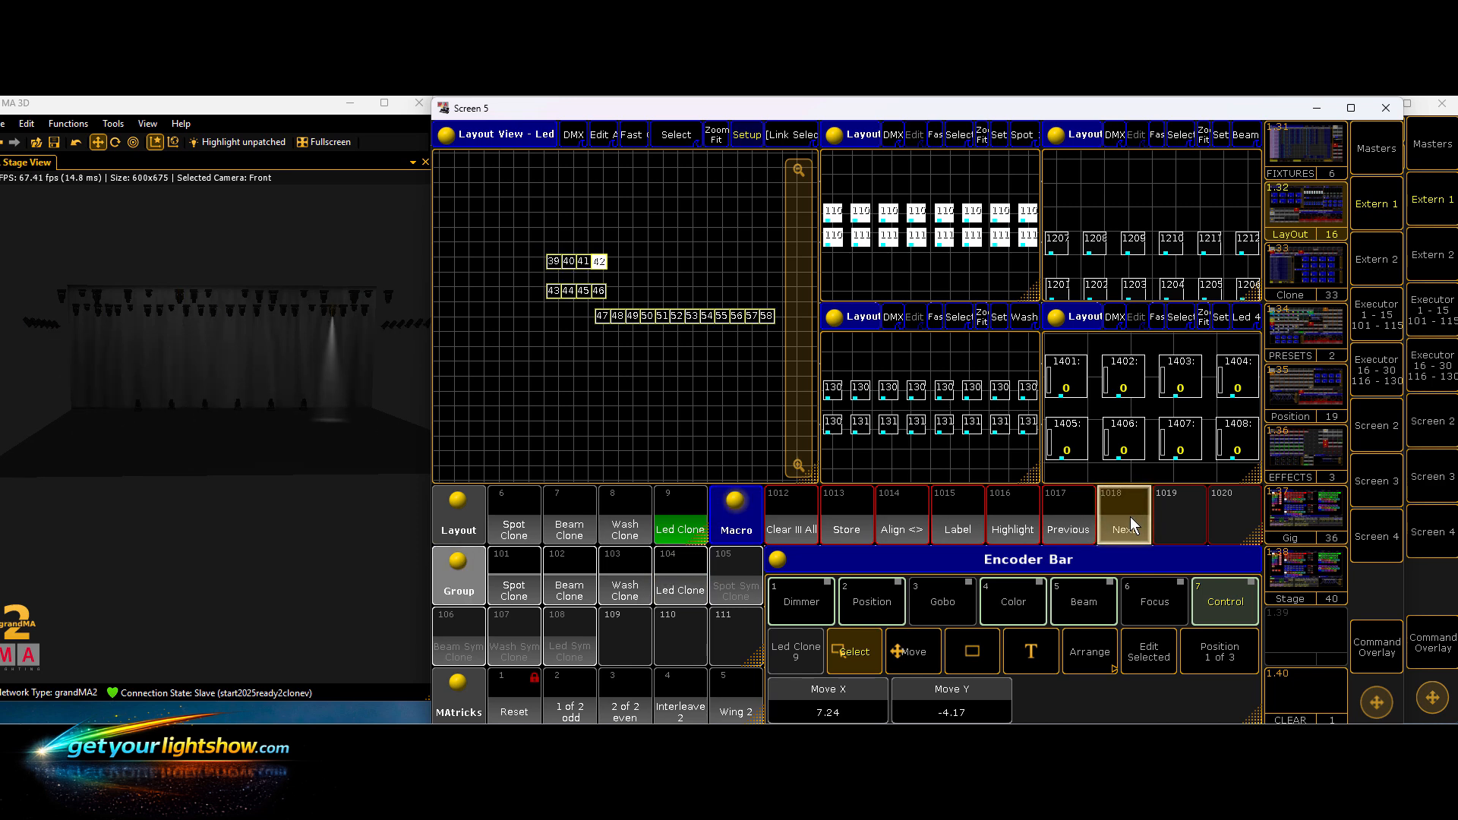
pyautogui.click(1130, 517)
pyautogui.click(1130, 517)
pyautogui.click(1130, 516)
pyautogui.click(1130, 516)
pyautogui.click(1130, 516)
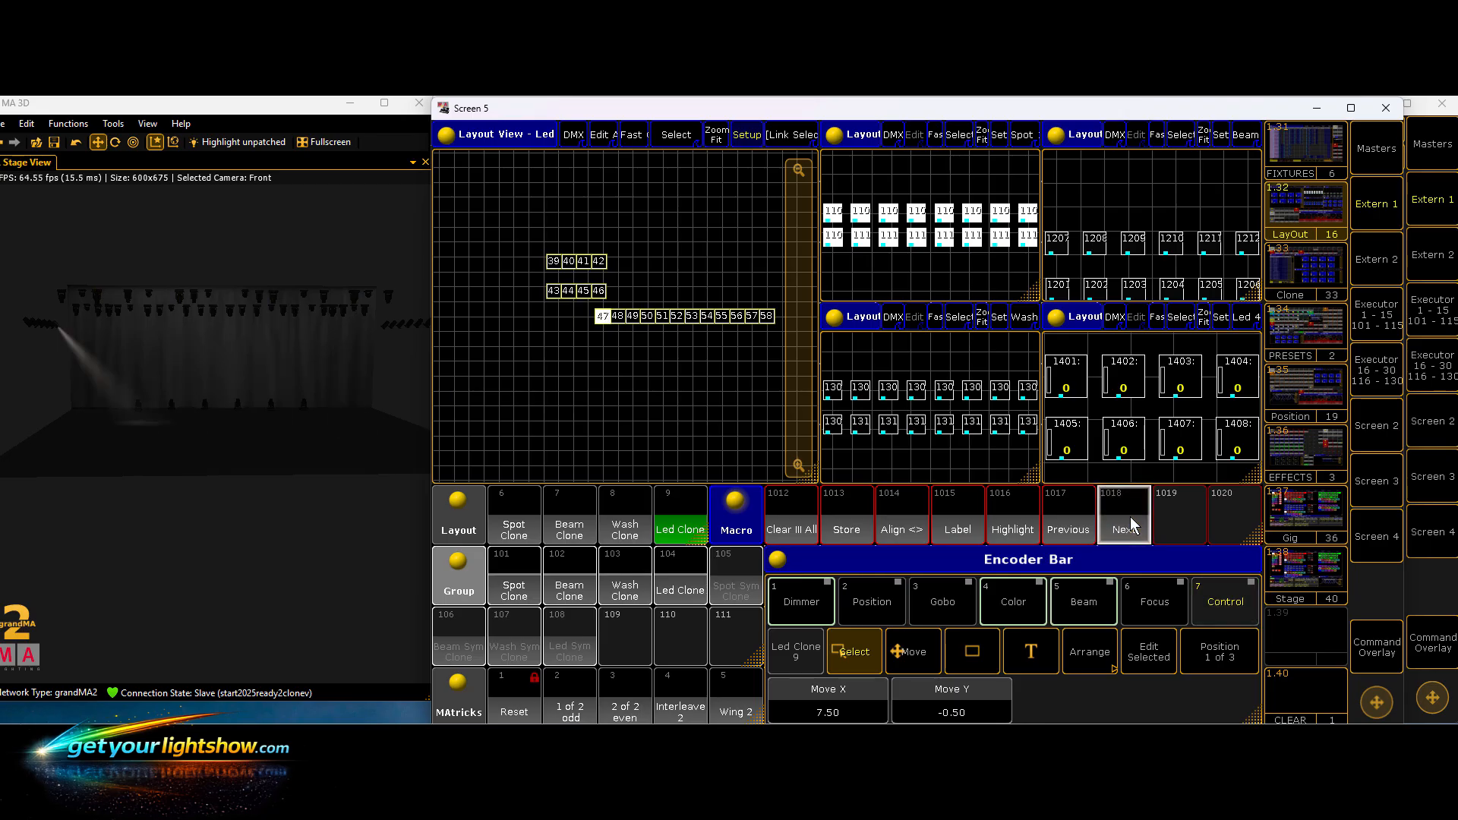
pyautogui.click(1130, 517)
pyautogui.click(1130, 516)
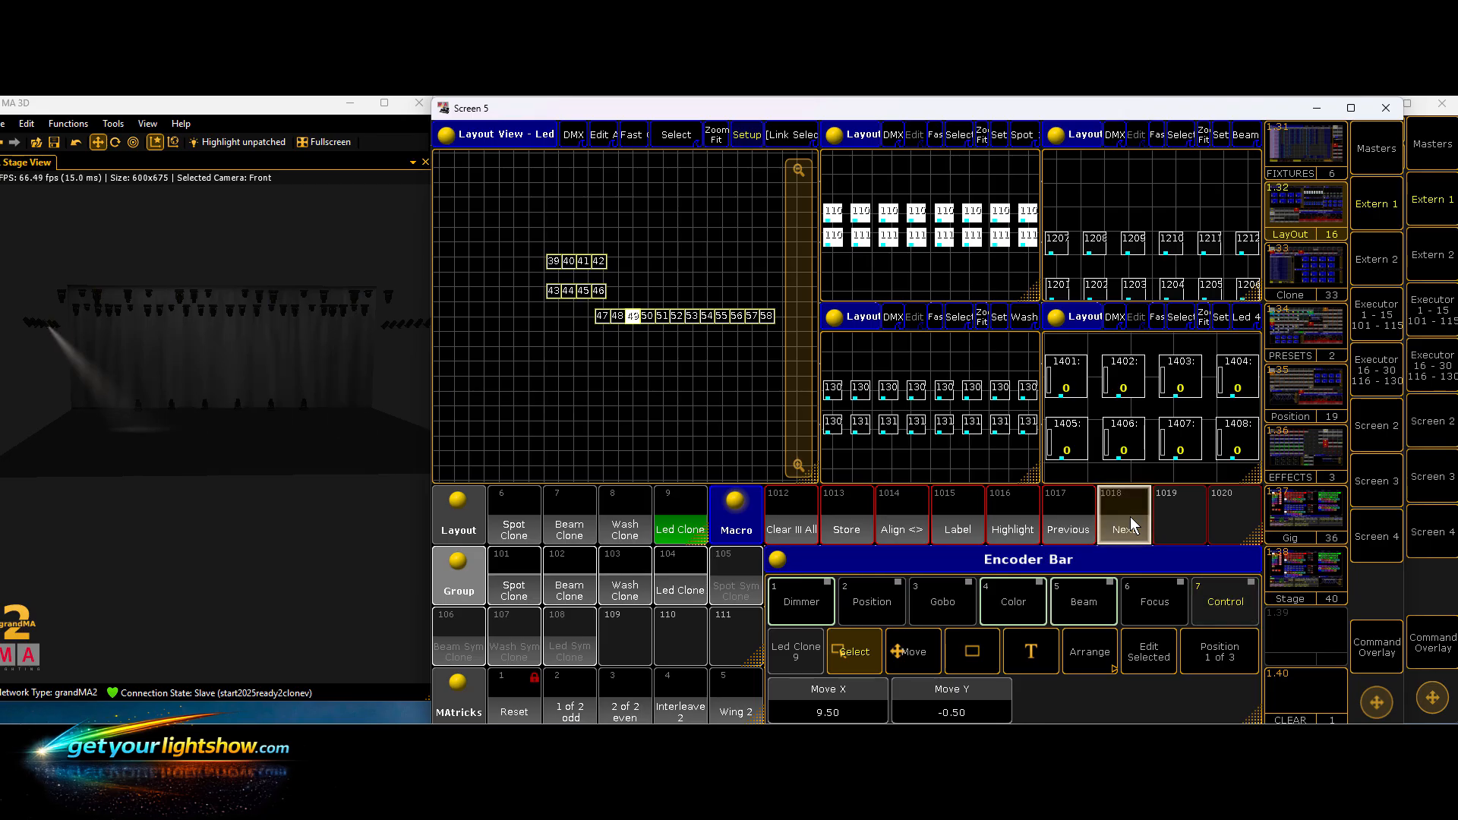
pyautogui.click(1130, 516)
pyautogui.click(1130, 517)
pyautogui.click(1130, 516)
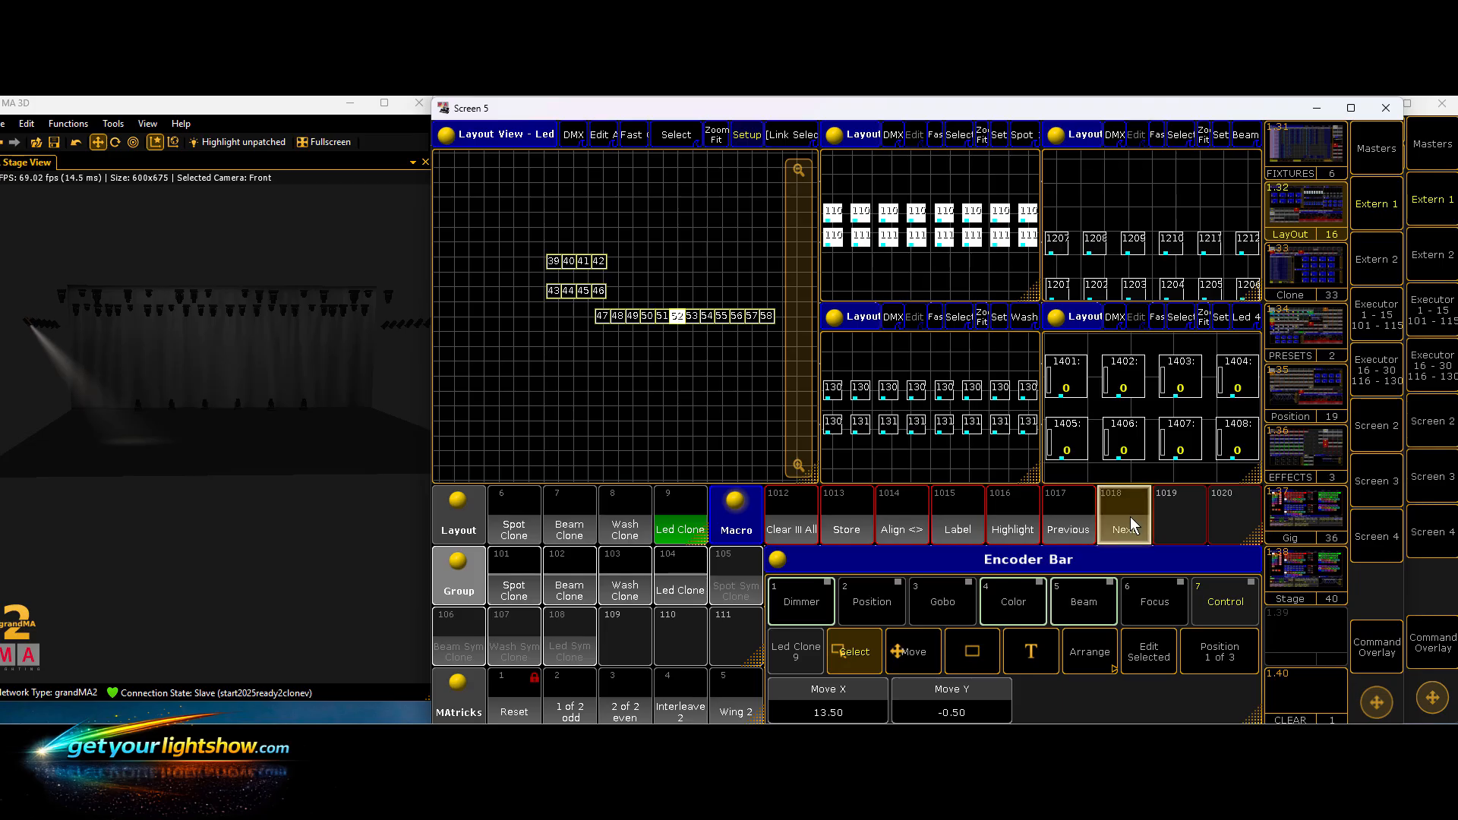
pyautogui.click(1131, 517)
pyautogui.click(1130, 517)
pyautogui.click(1130, 516)
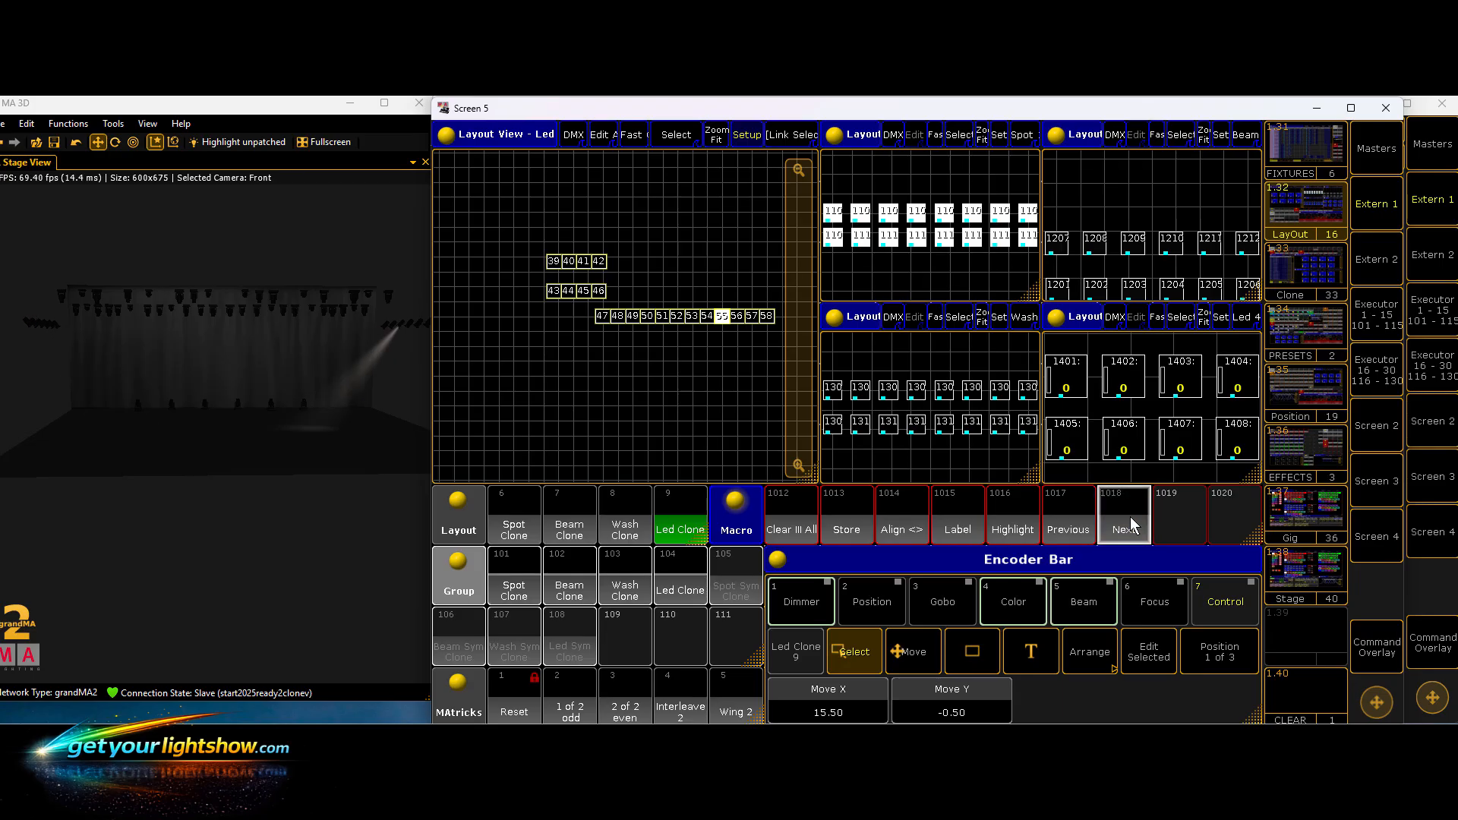
pyautogui.click(1130, 516)
pyautogui.click(1130, 516)
pyautogui.click(1130, 516)
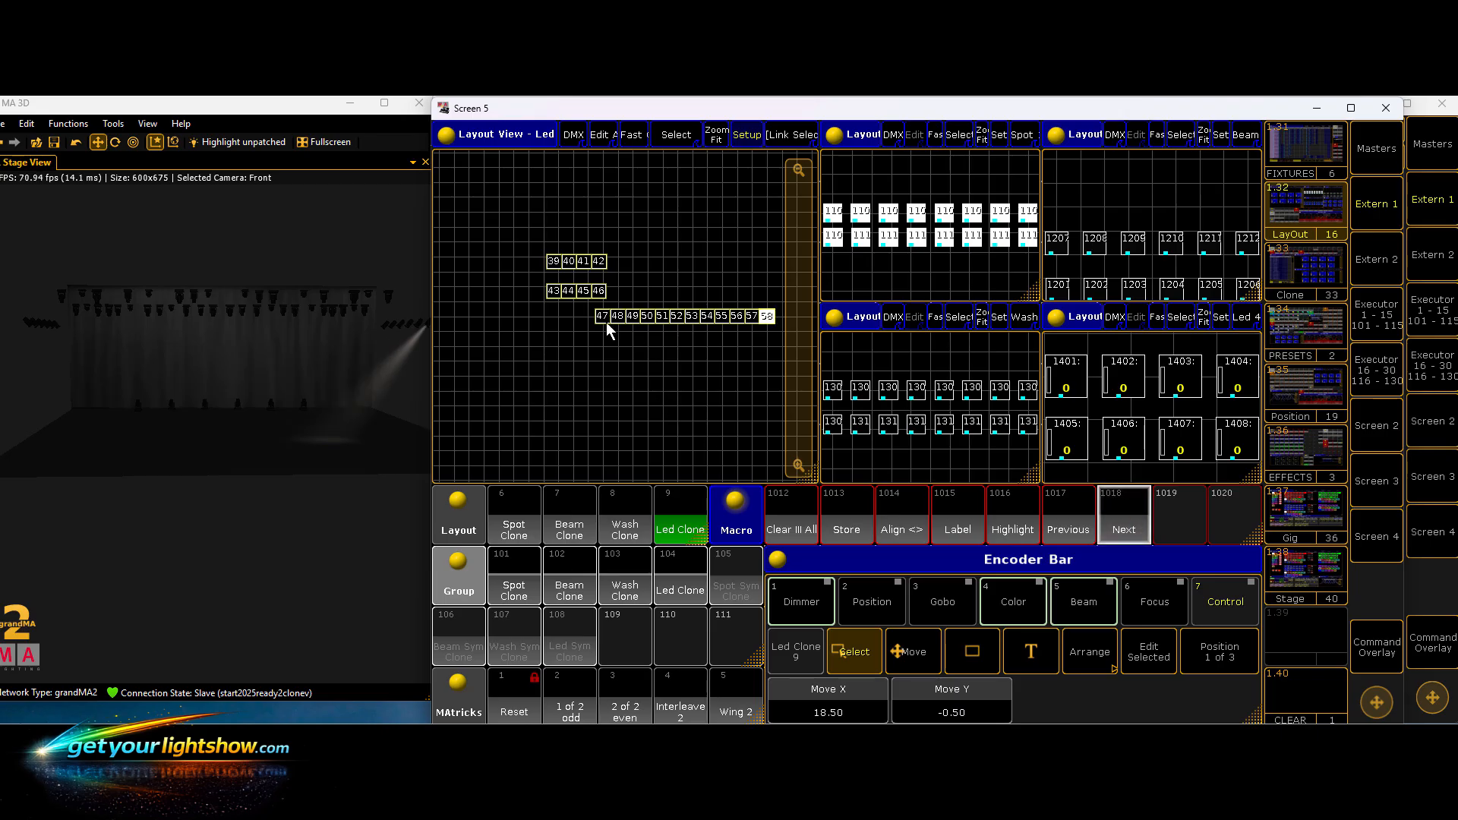
# - Move fixtures 47 to 52 to the left of 43 to 46 and fixtures 53 to 58 to their right
pyautogui.moveTo(582, 303); pyautogui.dragTo(503, 290)
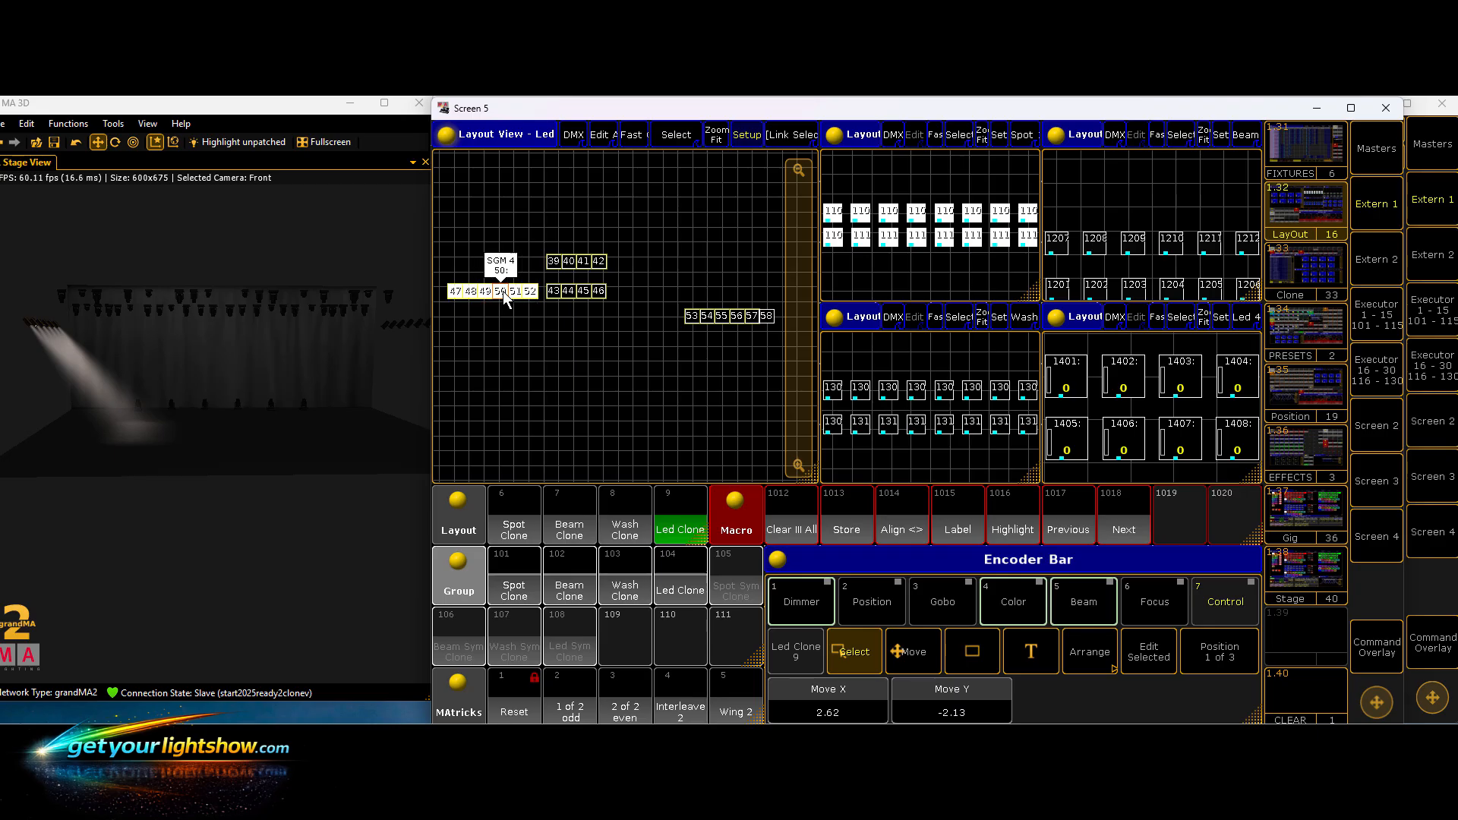
pyautogui.moveTo(668, 302)
pyautogui.mouseDown()
pyautogui.moveTo(778, 353)
pyautogui.moveTo(674, 293)
pyautogui.moveTo(679, 311)
pyautogui.mouseUp()
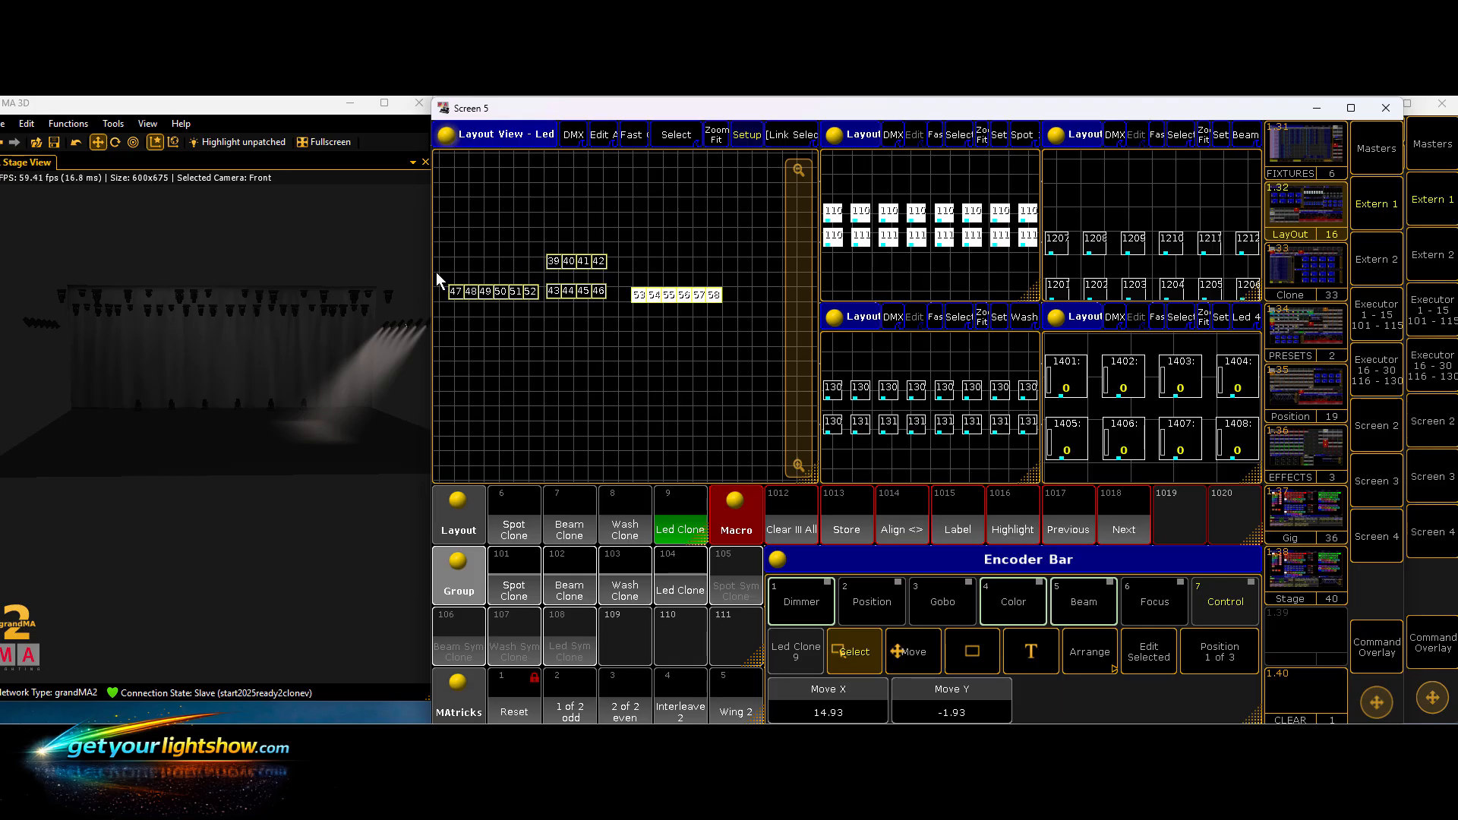
# - Select fixtures 47 to 52 and start a Line arrangement with Start X and End X both set to 3
pyautogui.moveTo(435, 271); pyautogui.dragTo(542, 322)
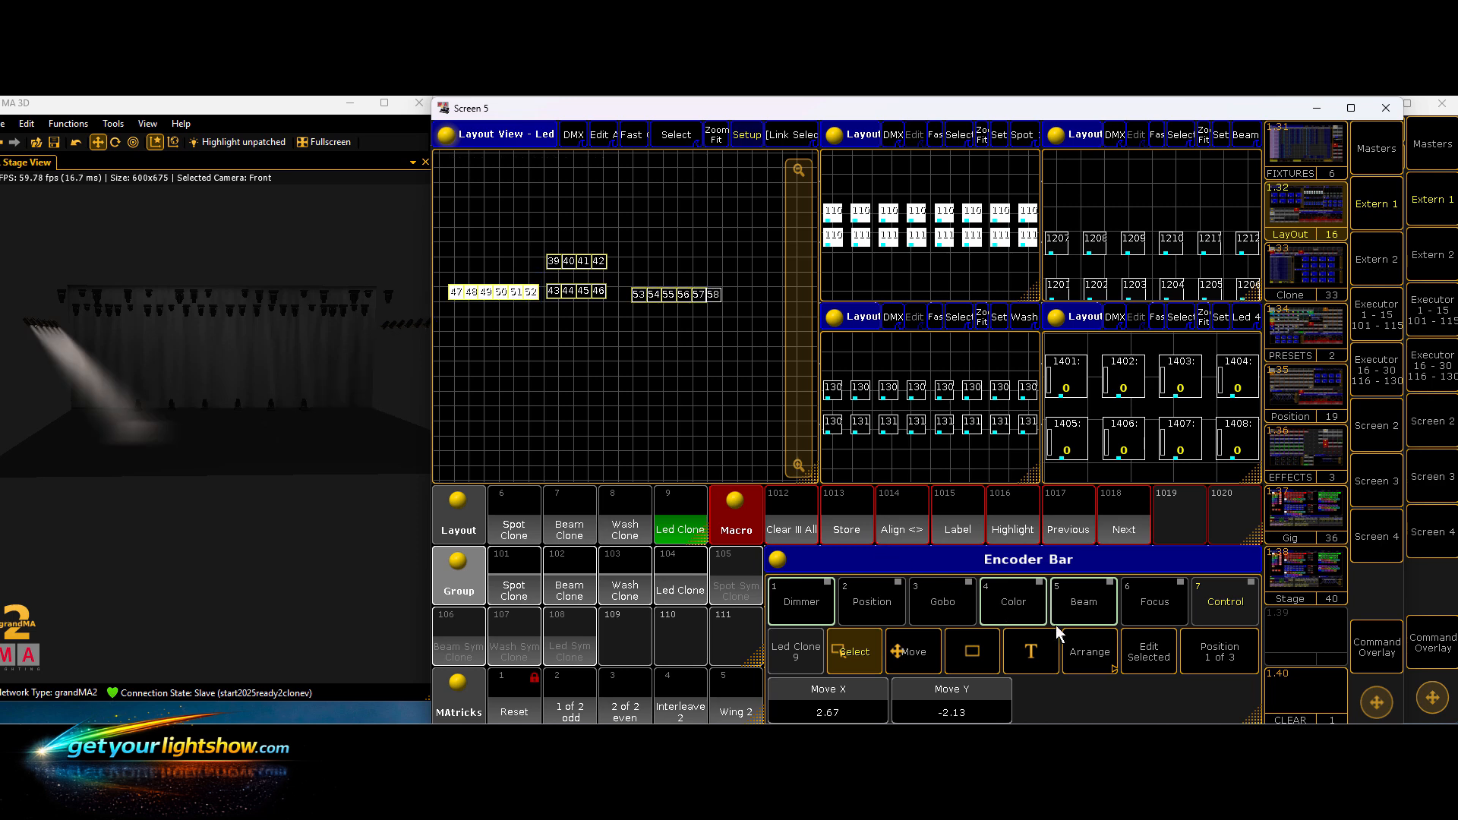
pyautogui.click(1086, 654)
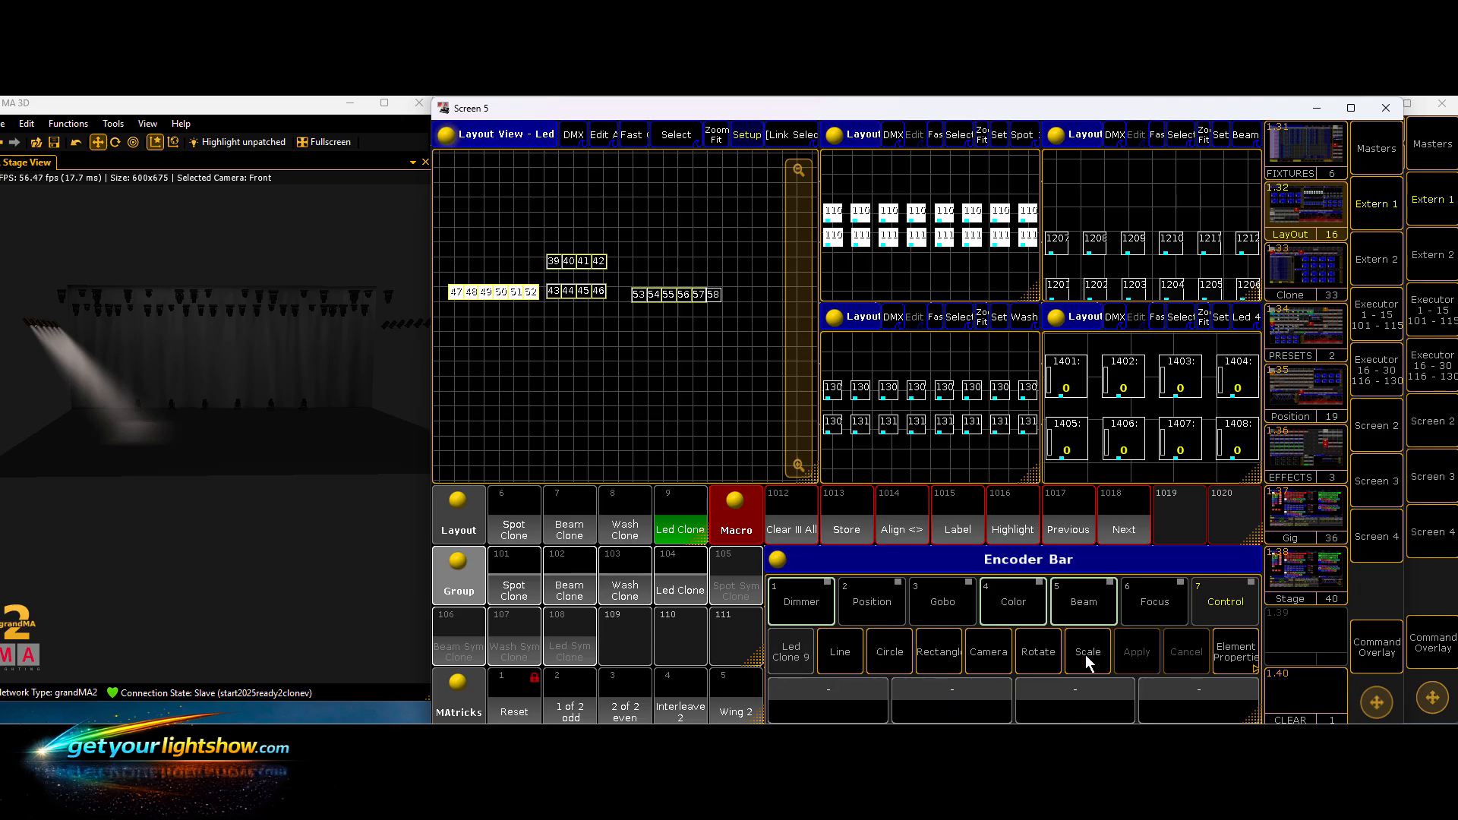
pyautogui.click(846, 657)
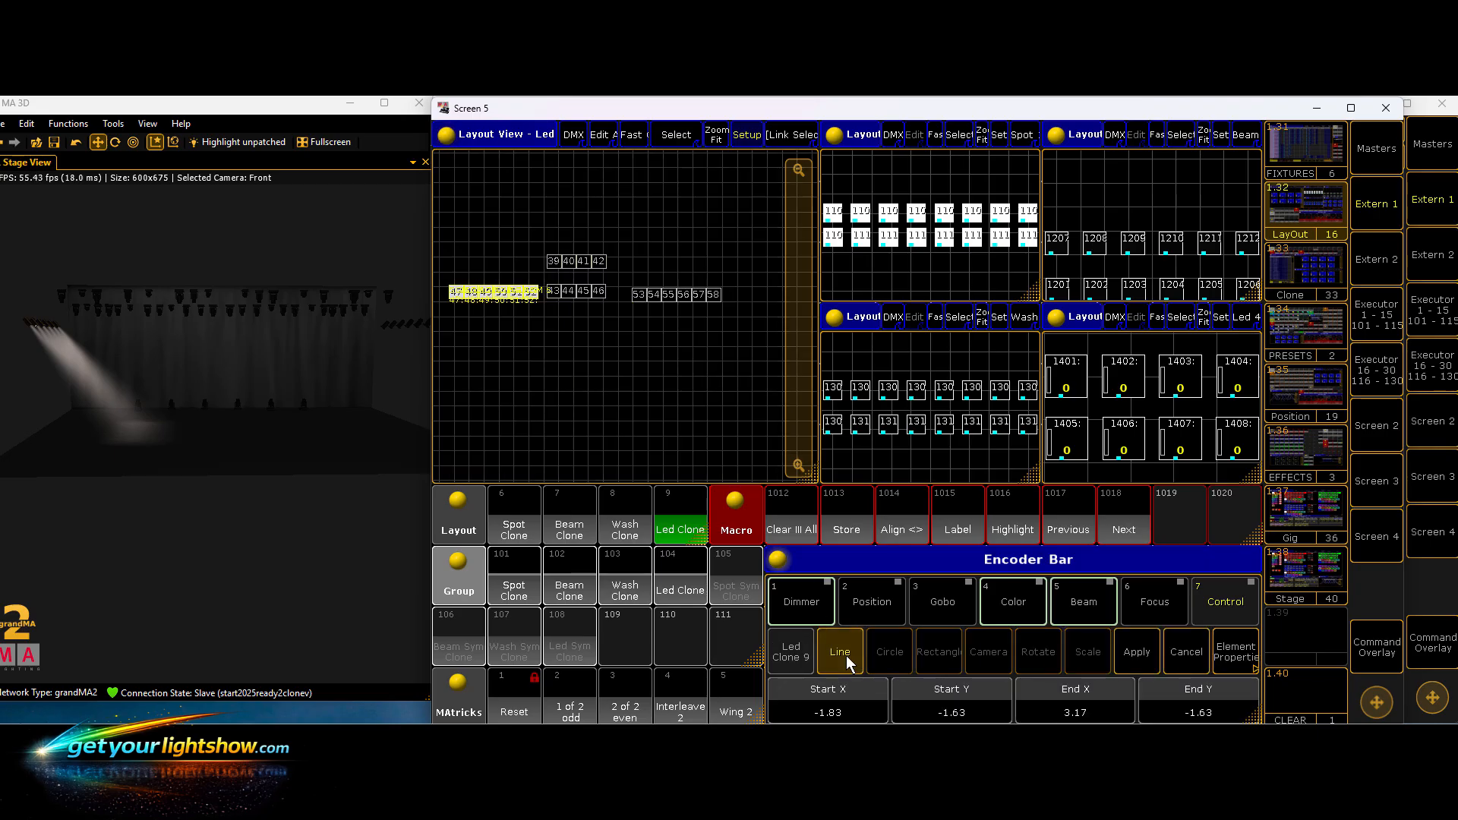
pyautogui.click(829, 703)
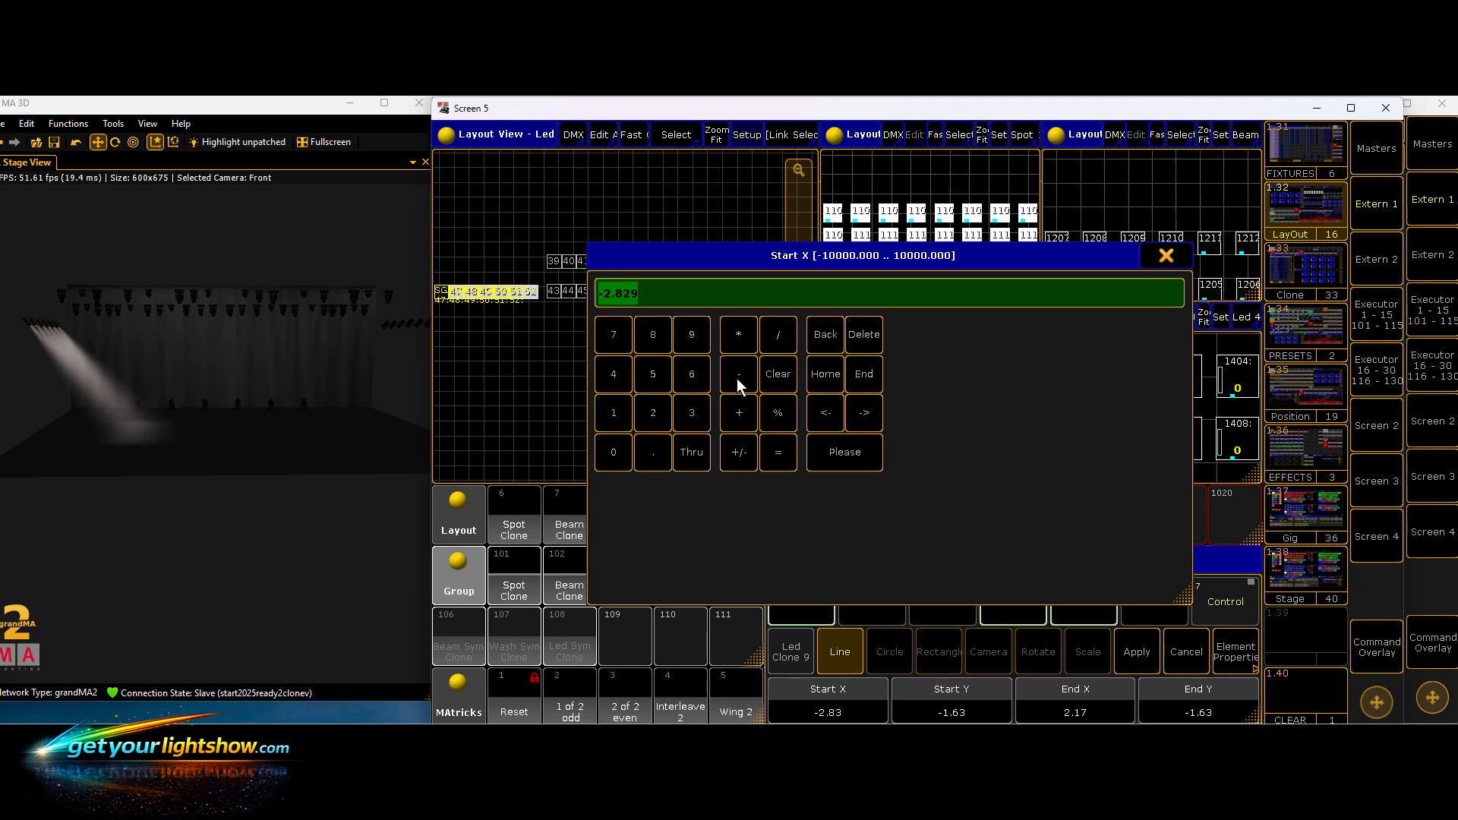
pyautogui.click(694, 407)
pyautogui.click(828, 445)
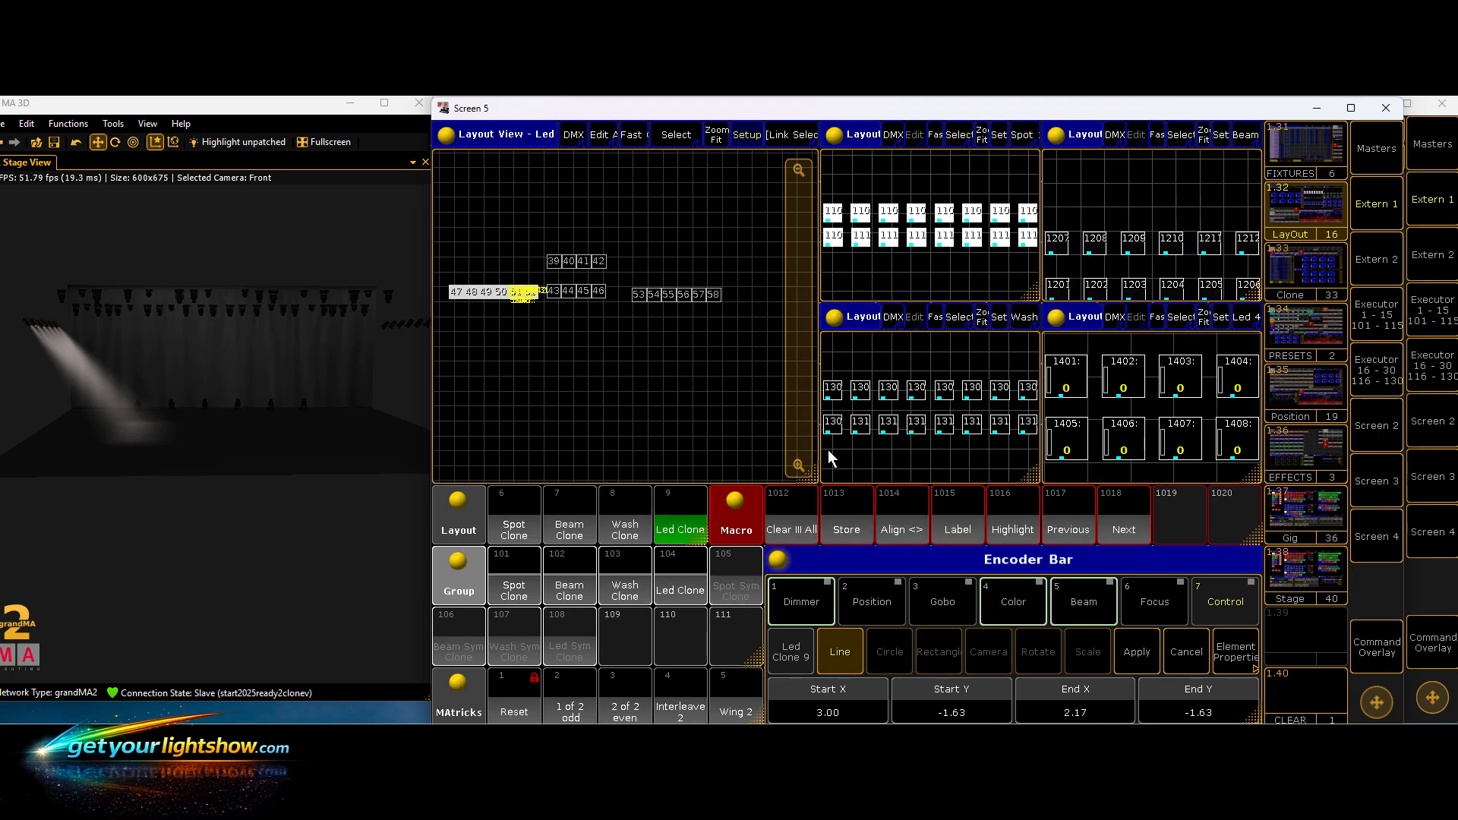
pyautogui.click(1062, 710)
pyautogui.click(691, 414)
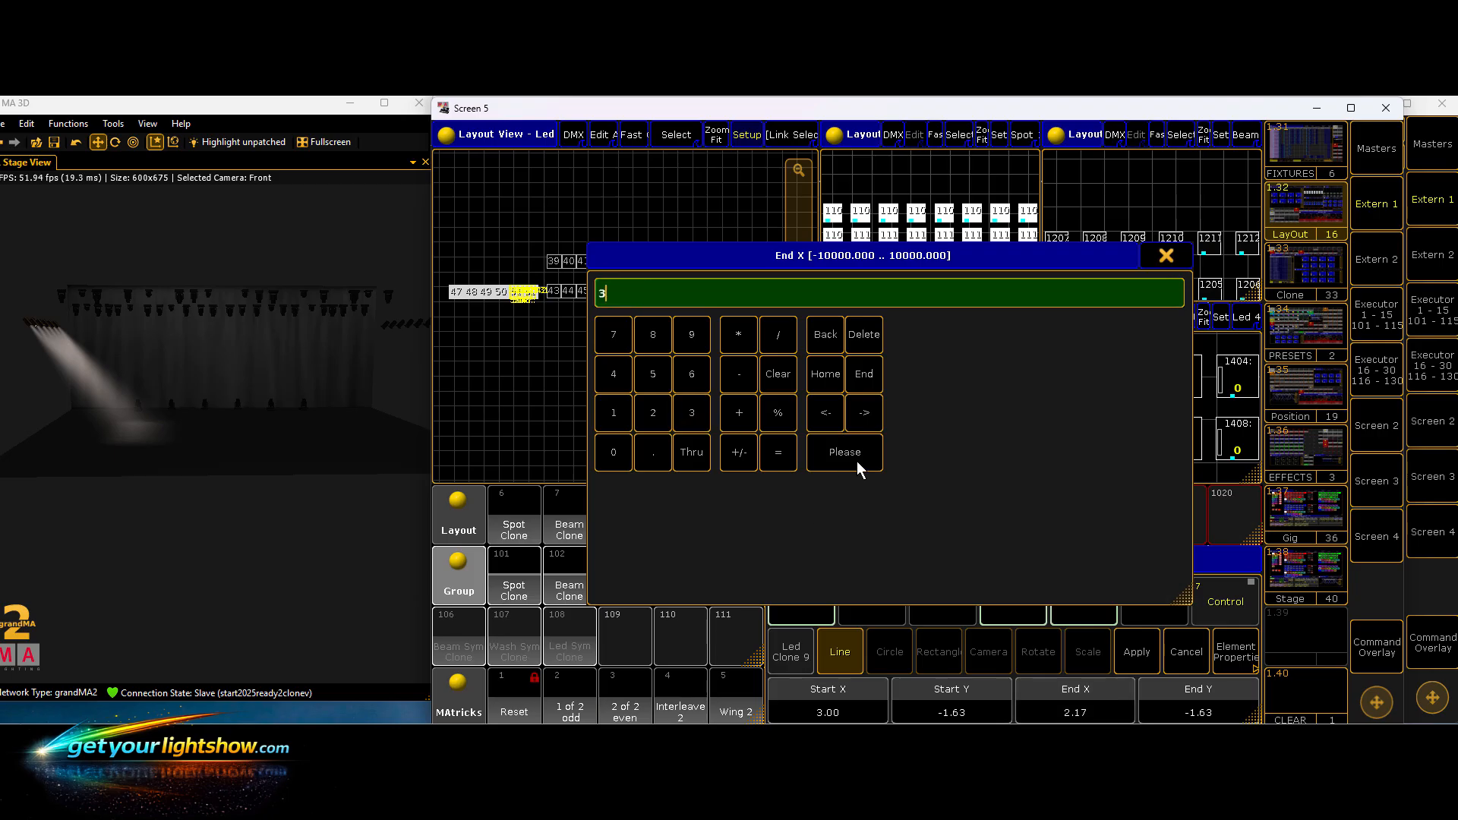
pyautogui.click(850, 452)
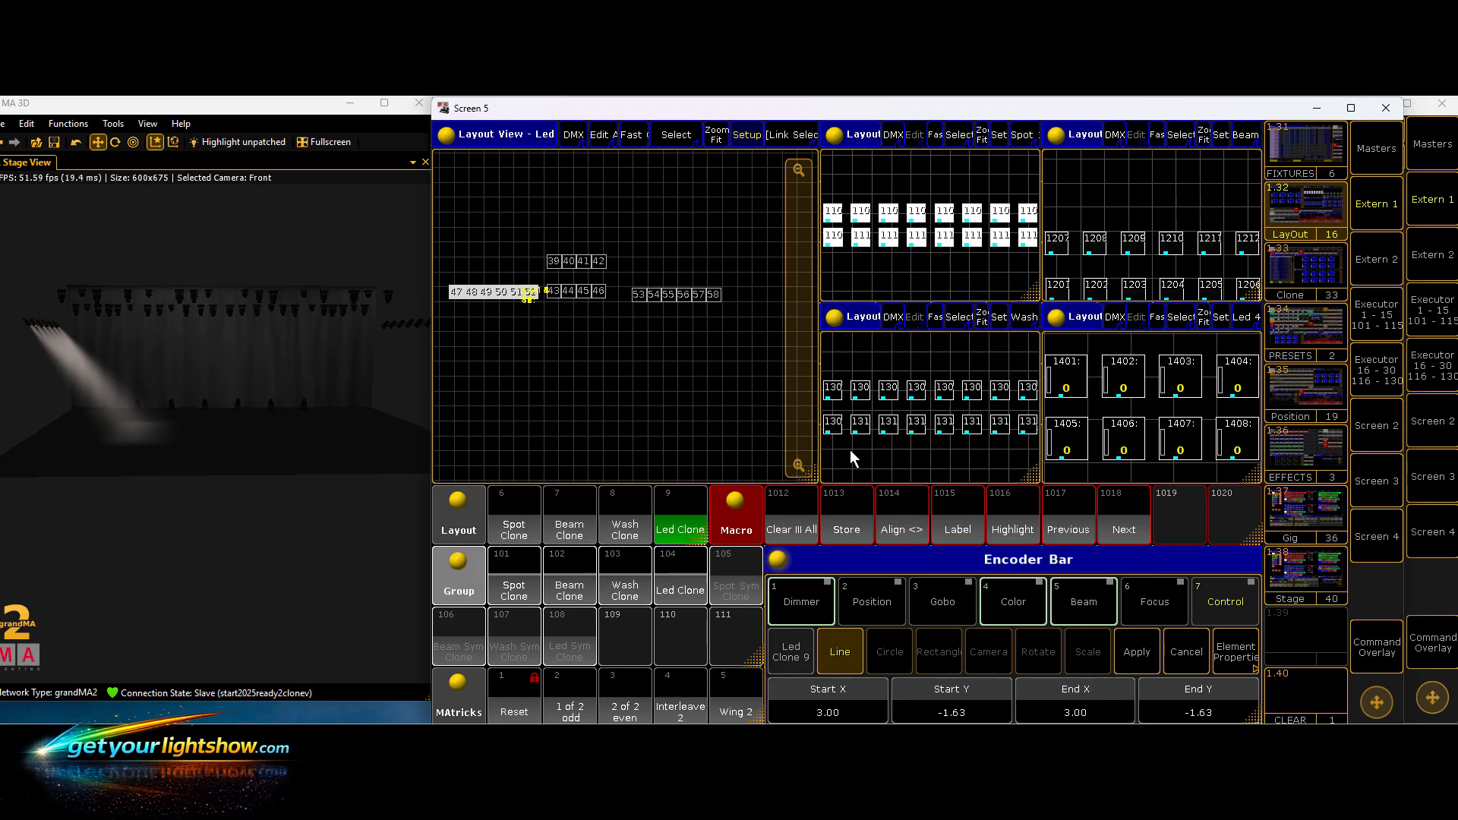
# - Try a Start Y of 1 and an End Y of 5 for the line of fixtures 47 to 52
pyautogui.click(959, 709)
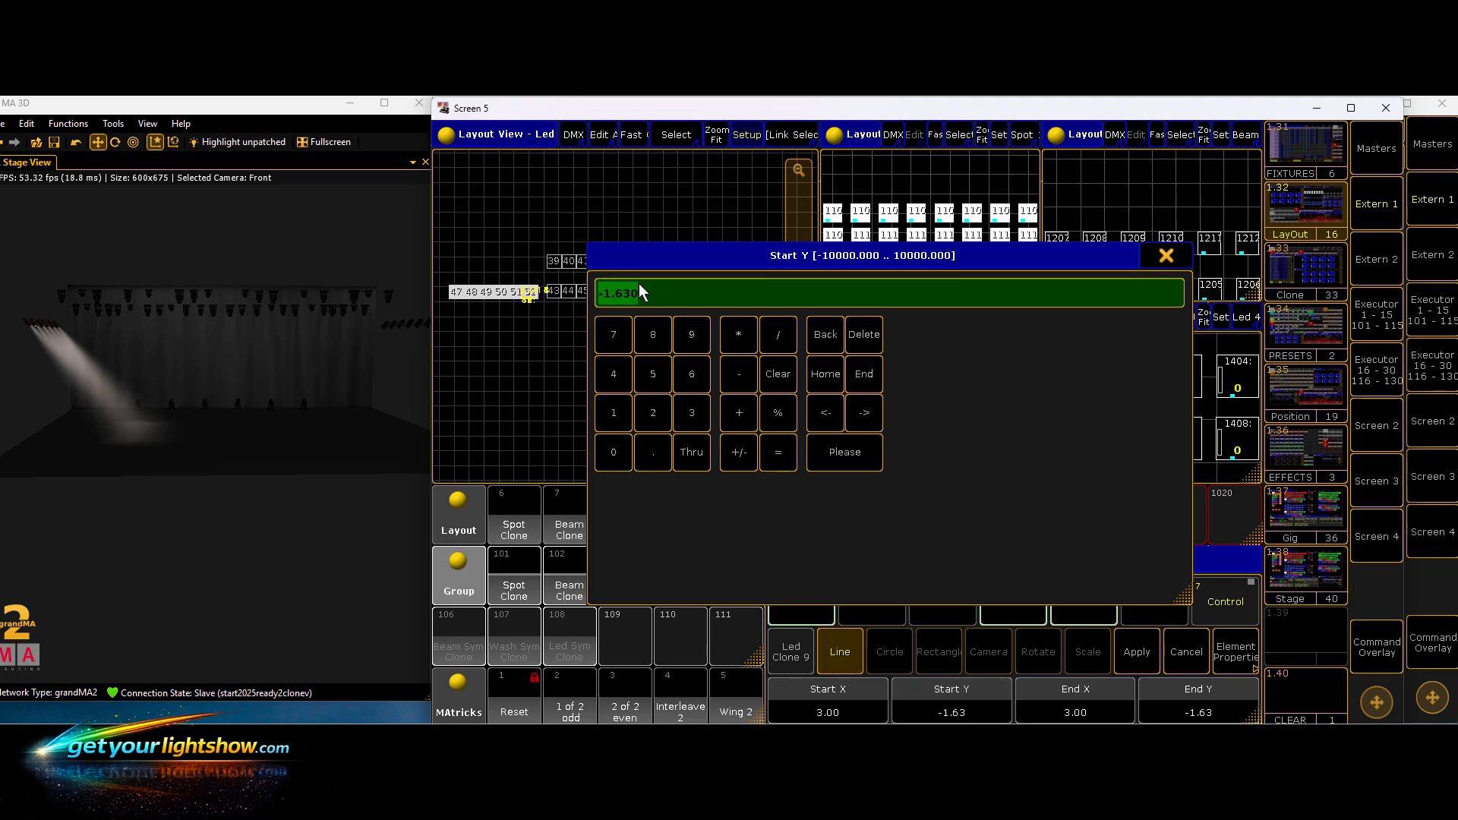
pyautogui.moveTo(635, 295); pyautogui.dragTo(617, 295)
pyautogui.click(618, 413)
pyautogui.click(823, 451)
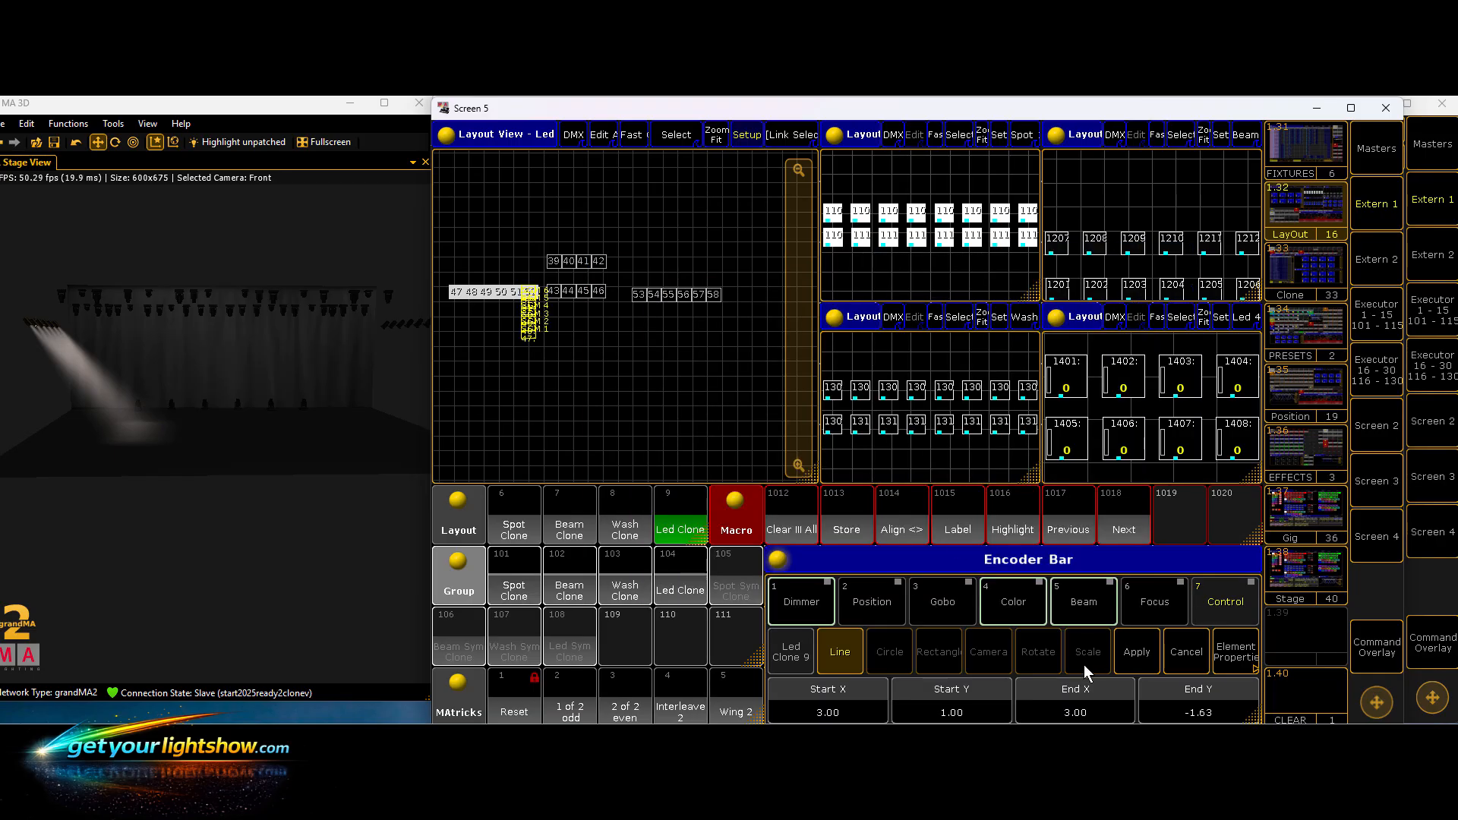
pyautogui.click(1196, 710)
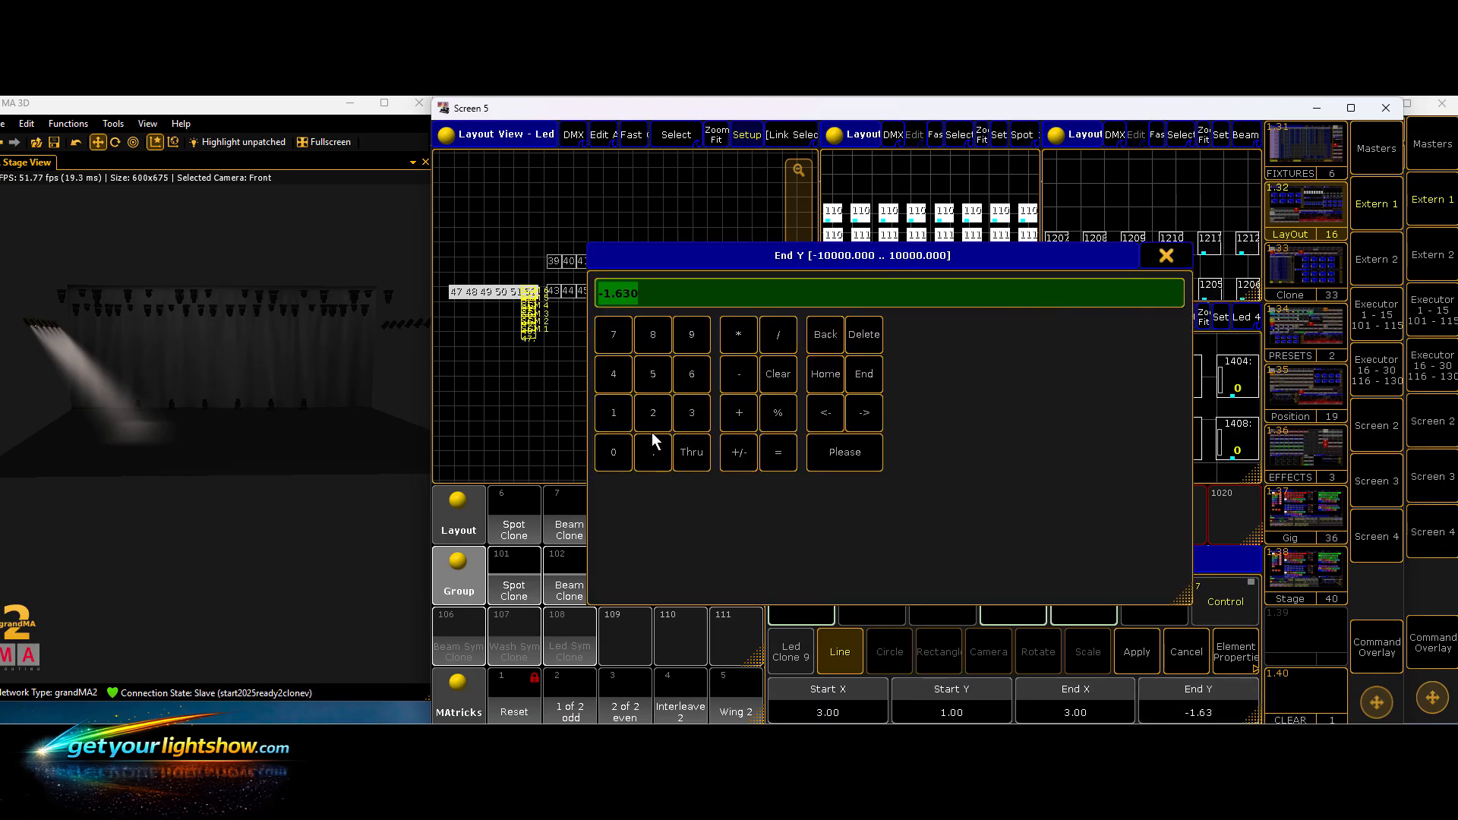
pyautogui.click(661, 374)
pyautogui.click(840, 453)
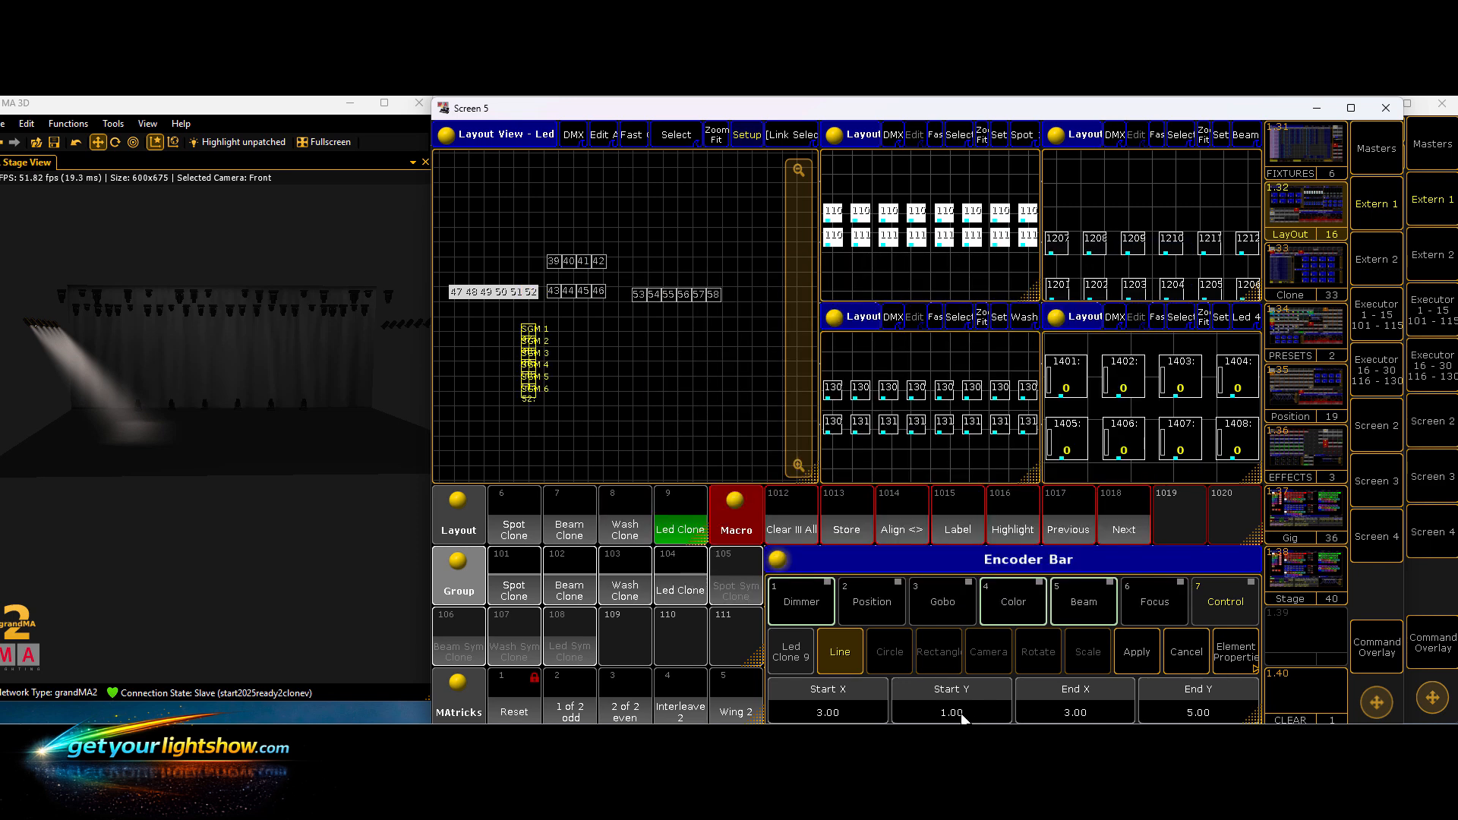
# - Apply the line with Start Y 0 and End Y 6, and move column 47 to 52 to the left of the two rows
pyautogui.click(960, 713)
pyautogui.click(609, 453)
pyautogui.click(838, 452)
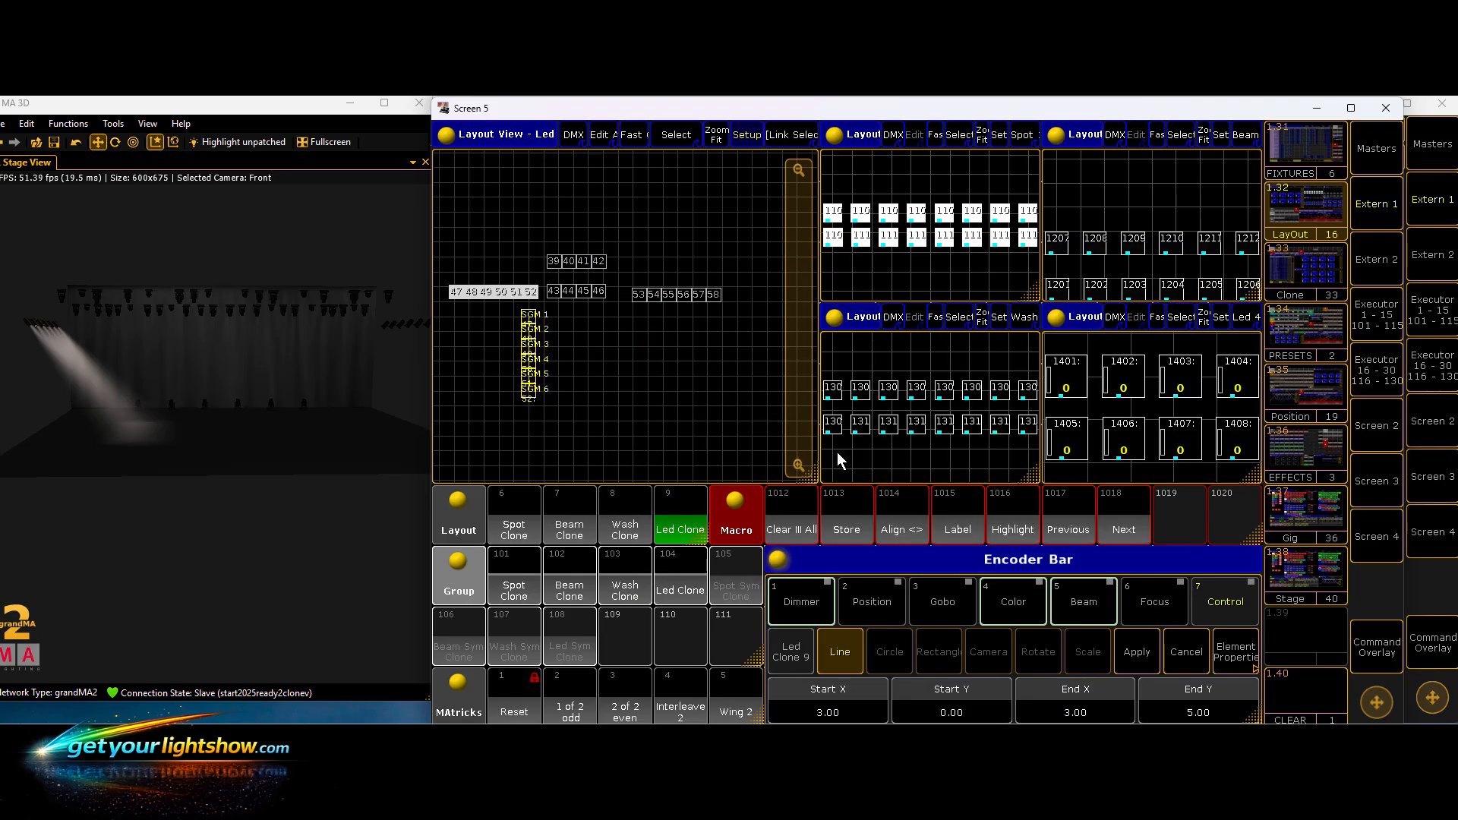
pyautogui.click(1195, 691)
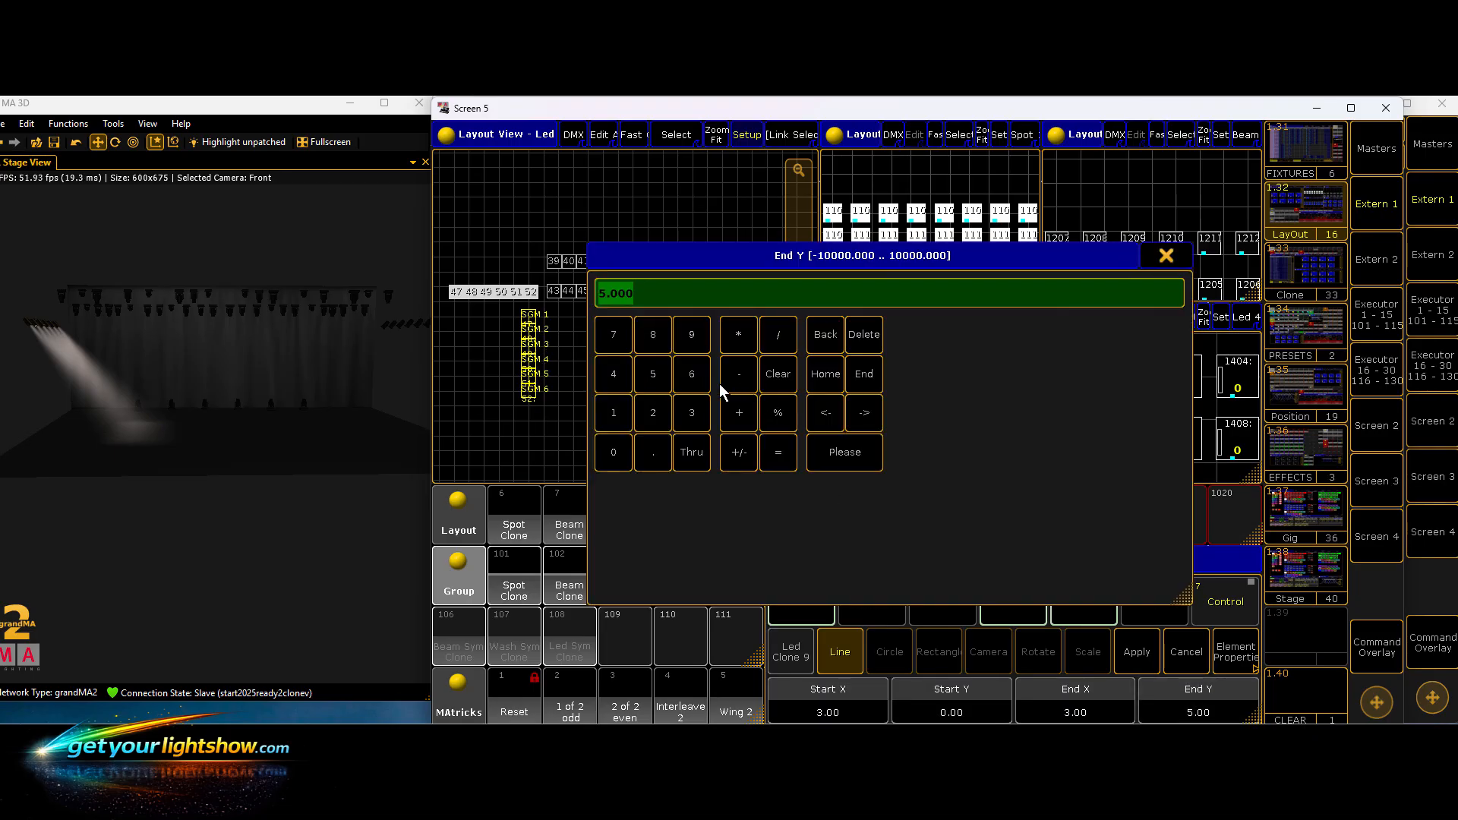
pyautogui.click(700, 386)
pyautogui.click(837, 454)
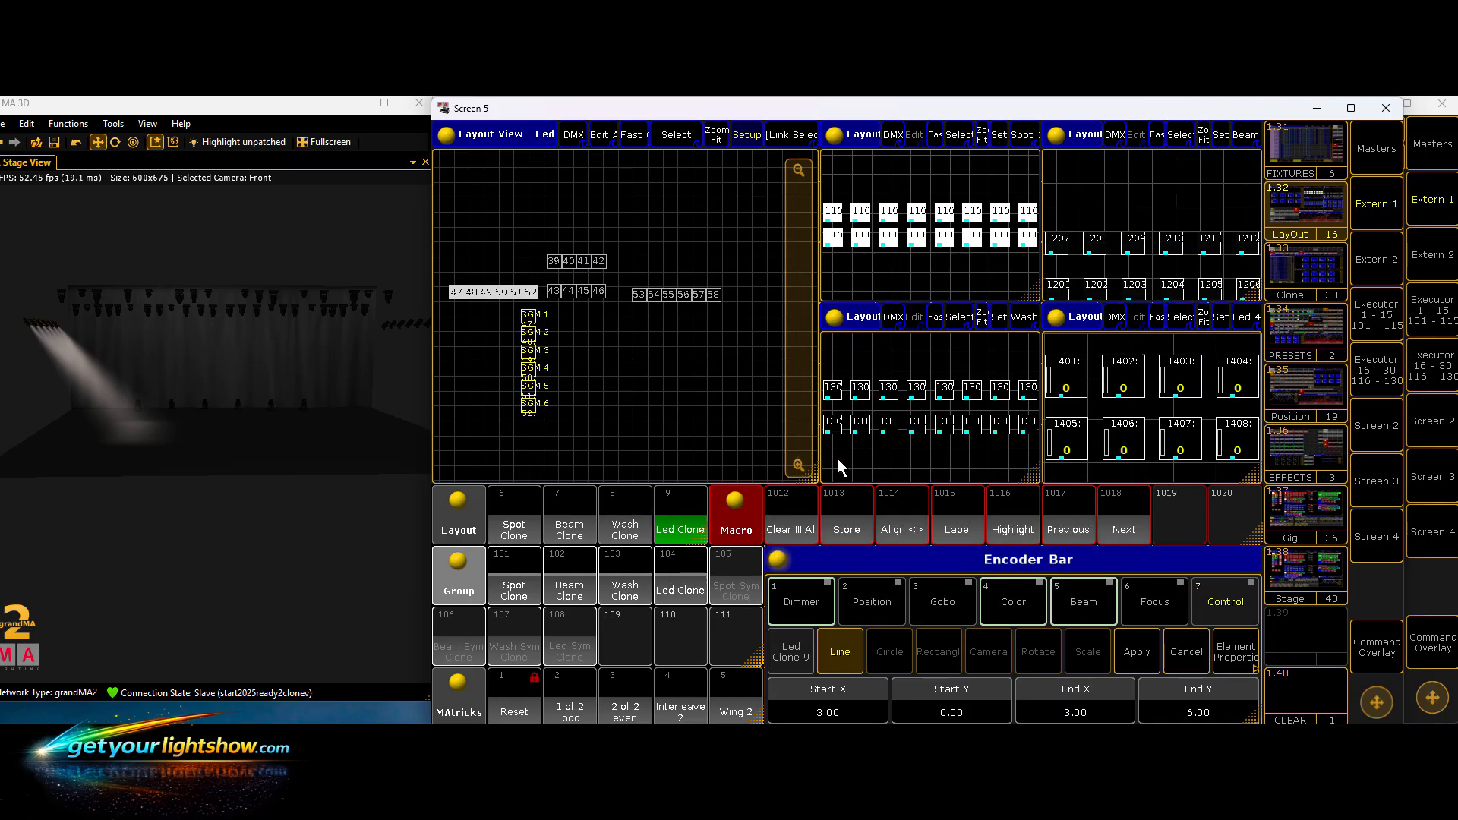
pyautogui.click(1137, 652)
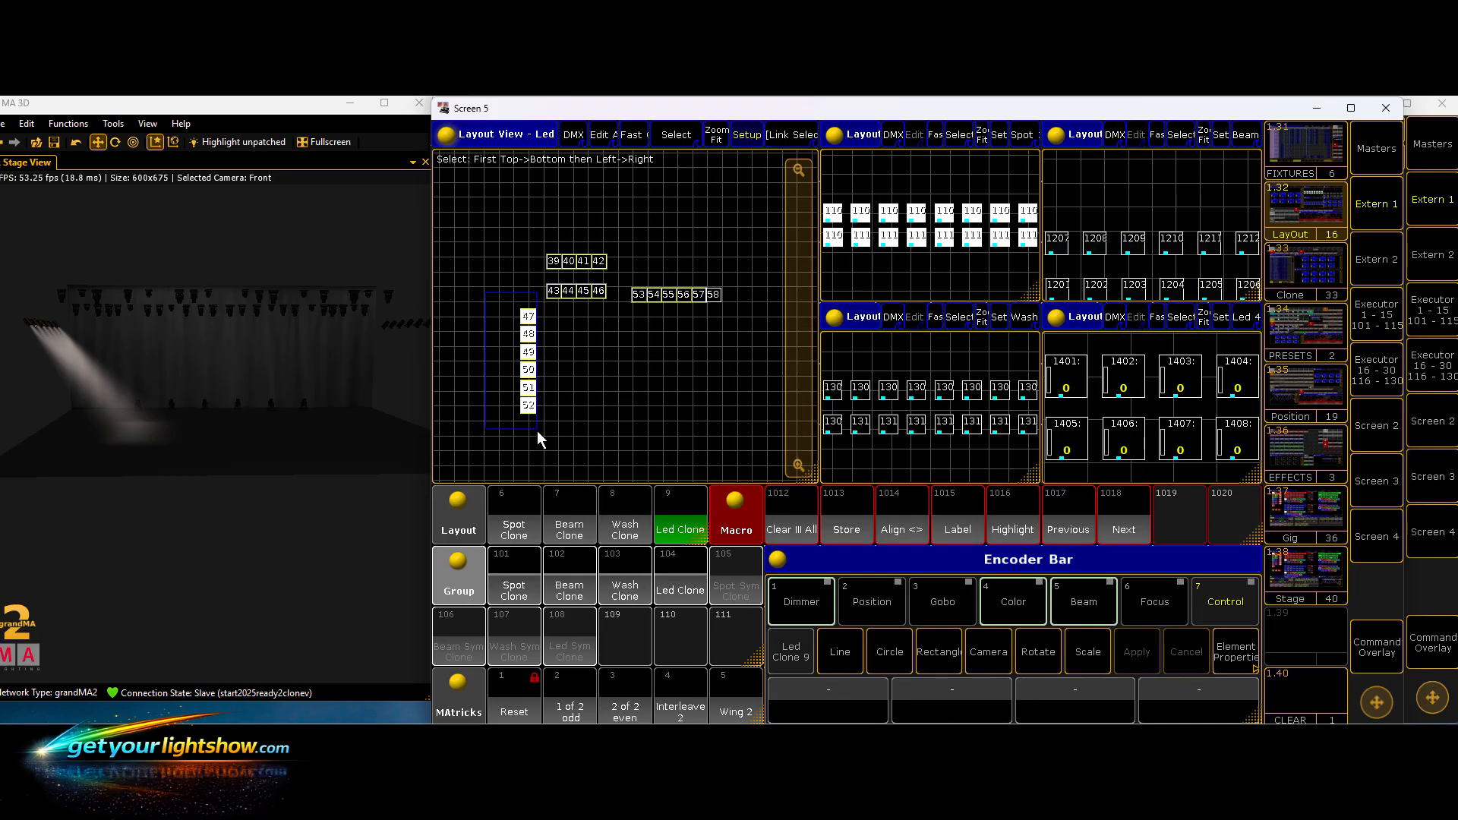
pyautogui.moveTo(528, 371); pyautogui.dragTo(517, 302)
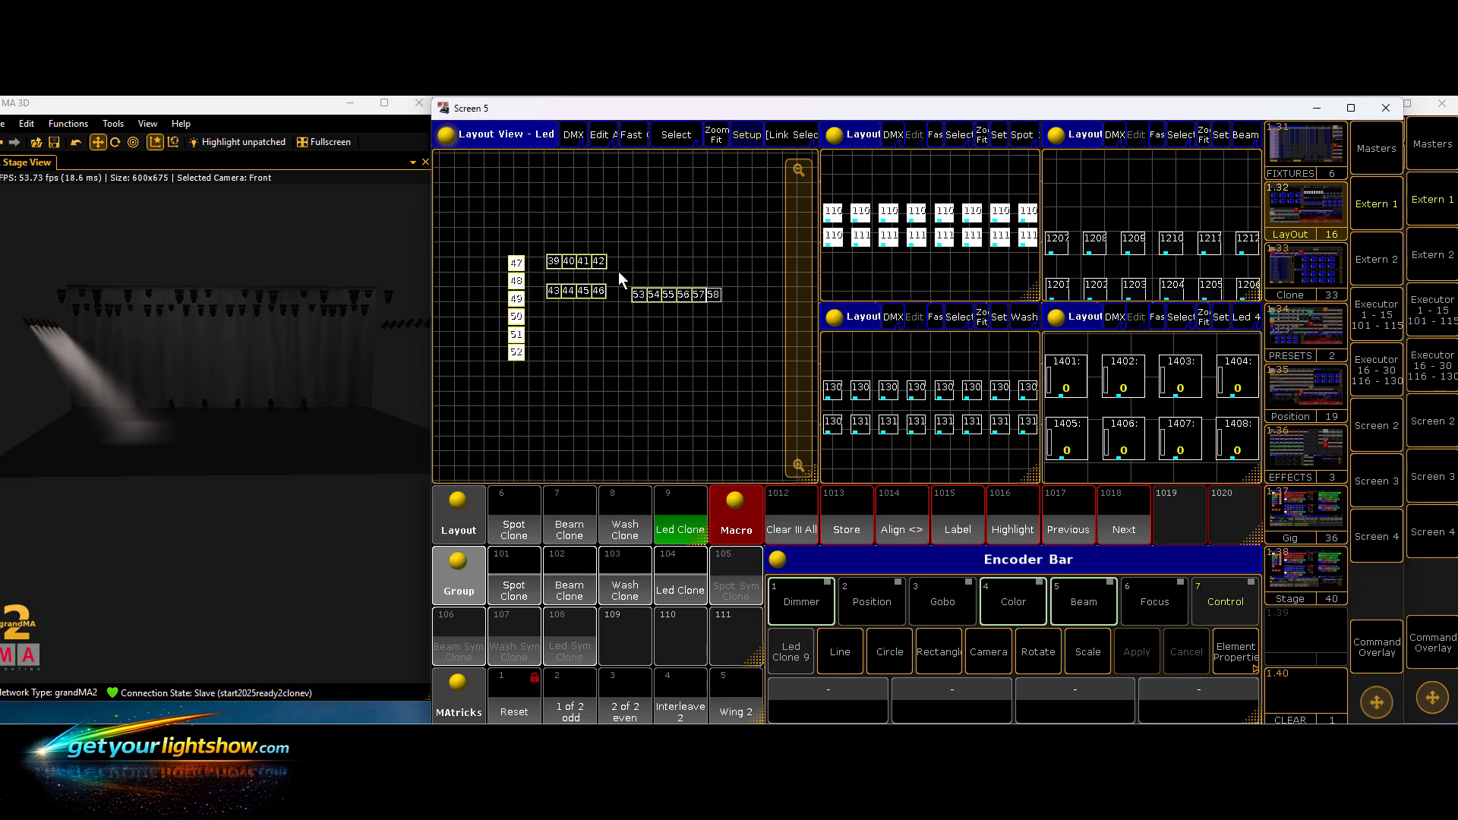
# - Select fixtures 53 to 58, start a Line arrangement and try Start X values of 4 and 8
pyautogui.moveTo(618, 271); pyautogui.dragTo(746, 350)
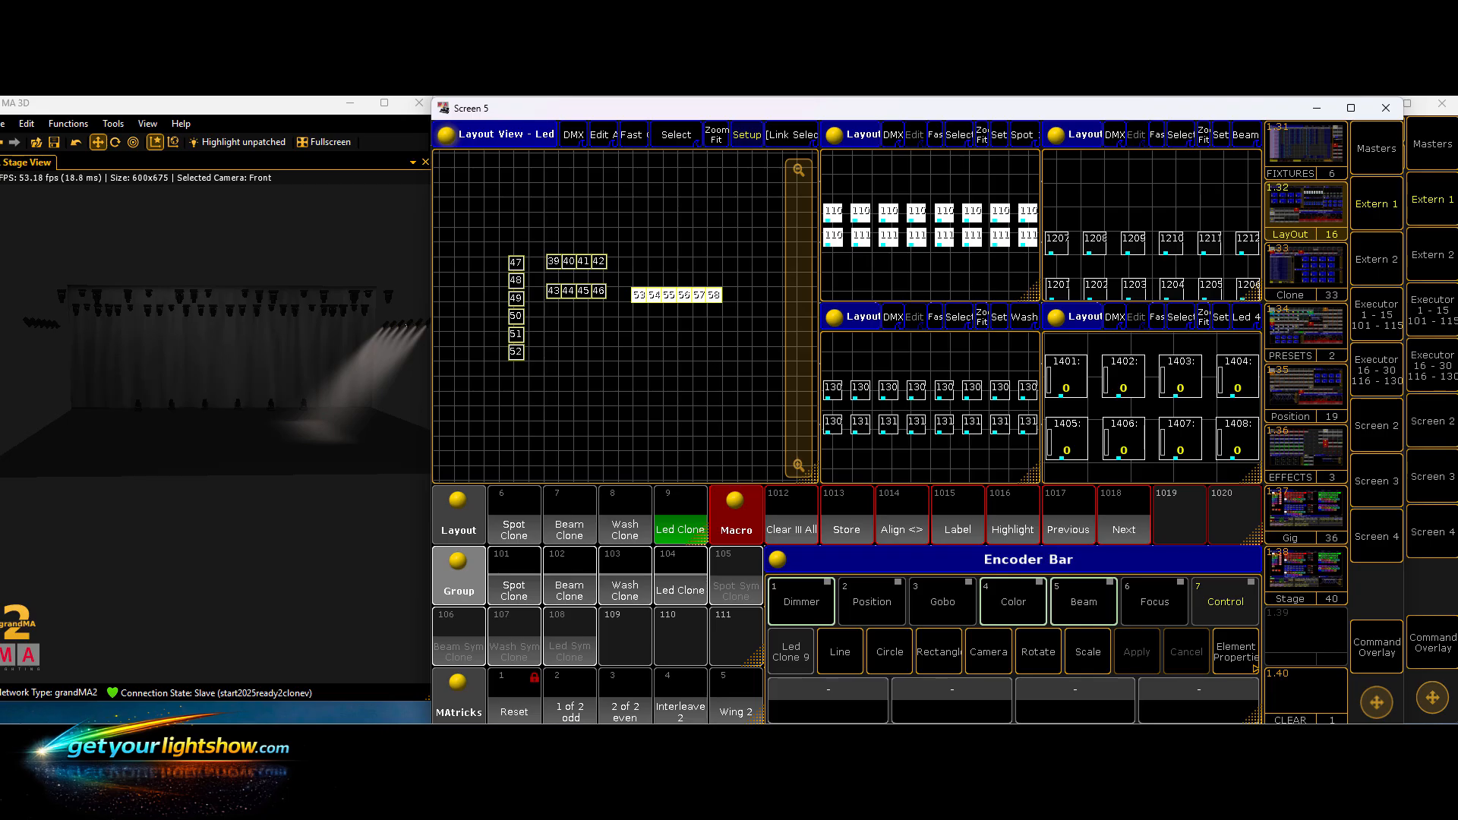
pyautogui.click(845, 650)
pyautogui.click(821, 702)
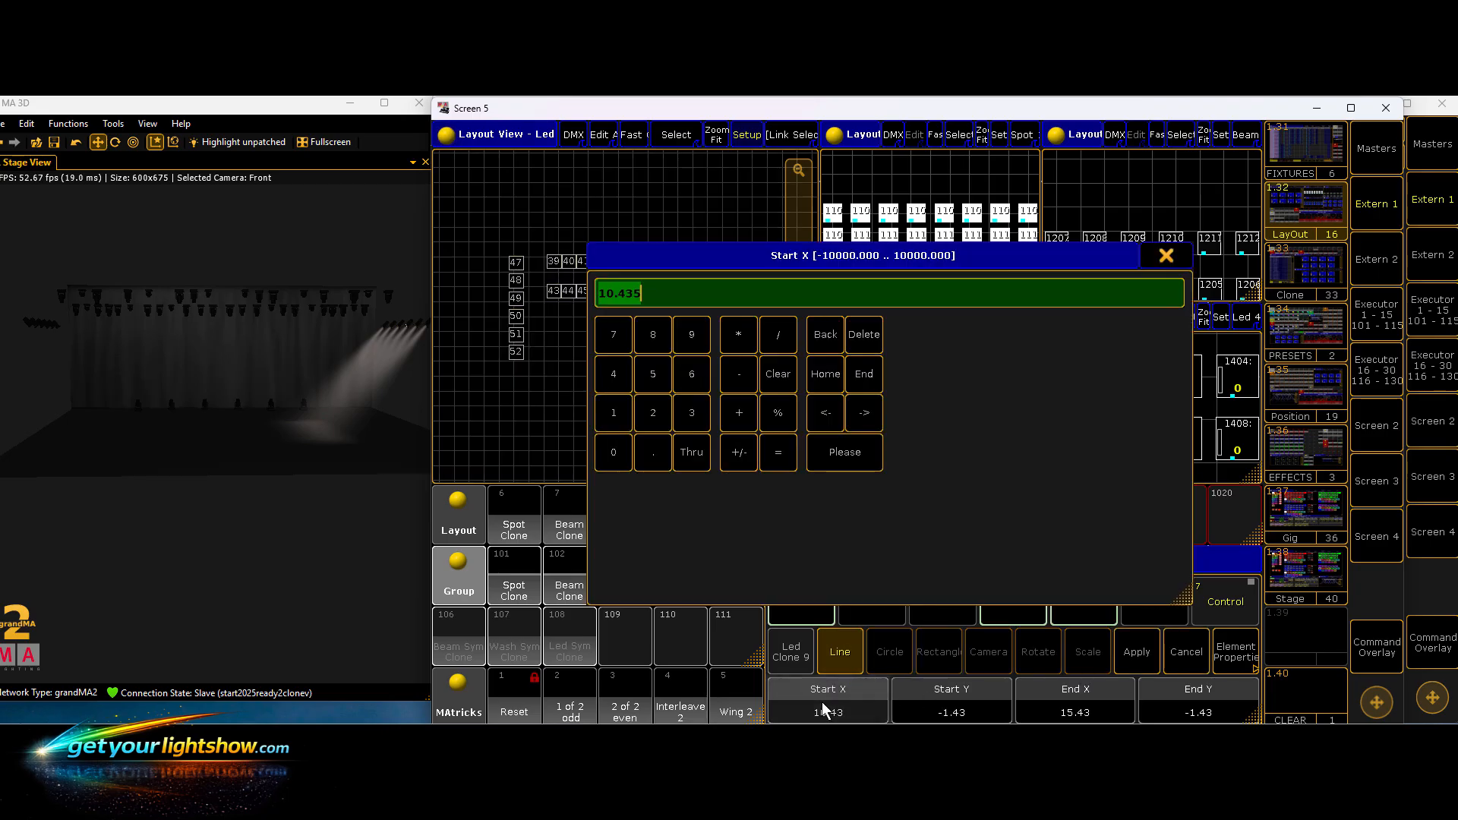
pyautogui.click(620, 378)
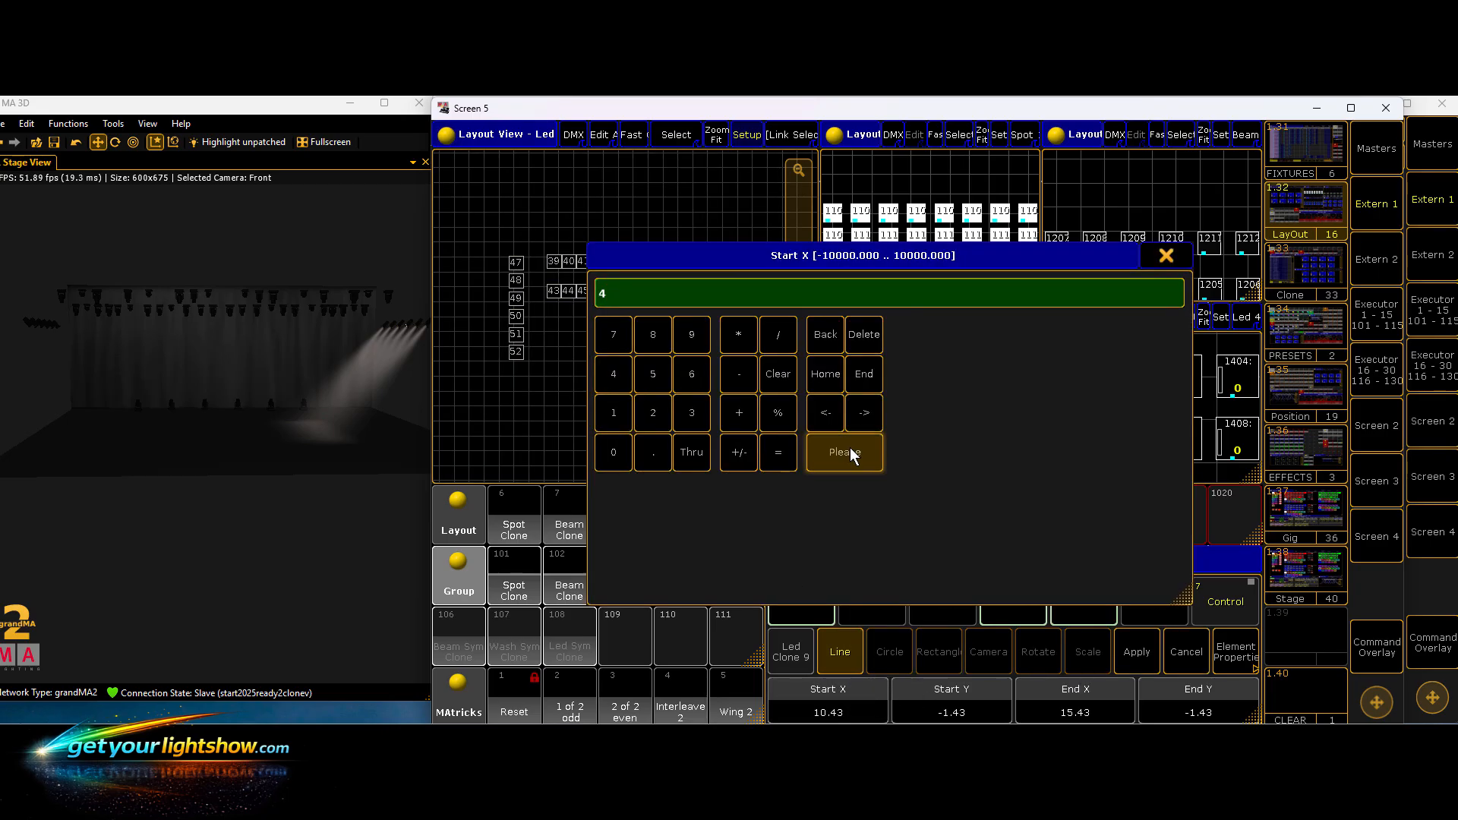
pyautogui.click(843, 451)
pyautogui.click(837, 699)
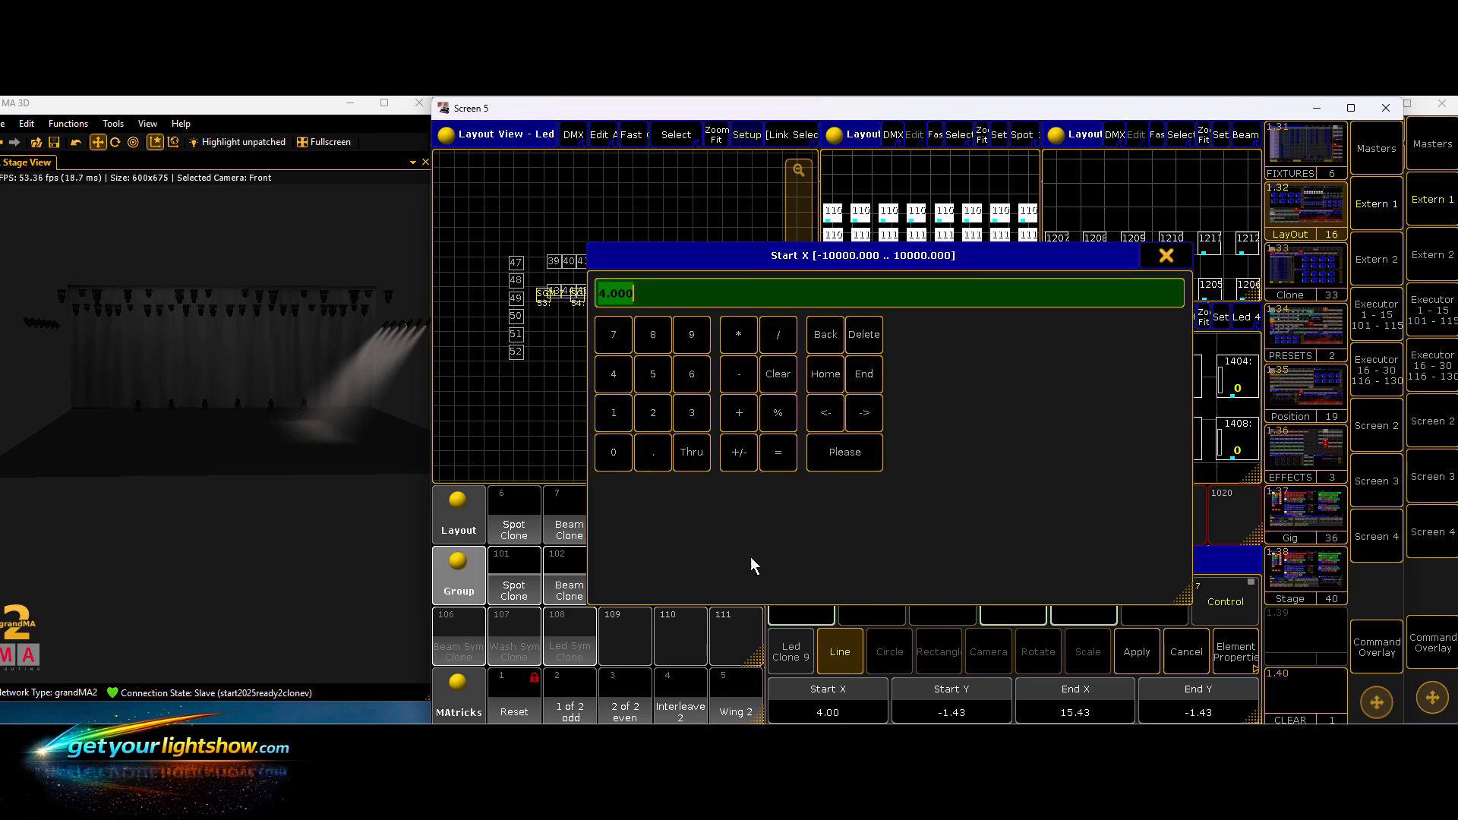
pyautogui.write('8')
pyautogui.click(821, 449)
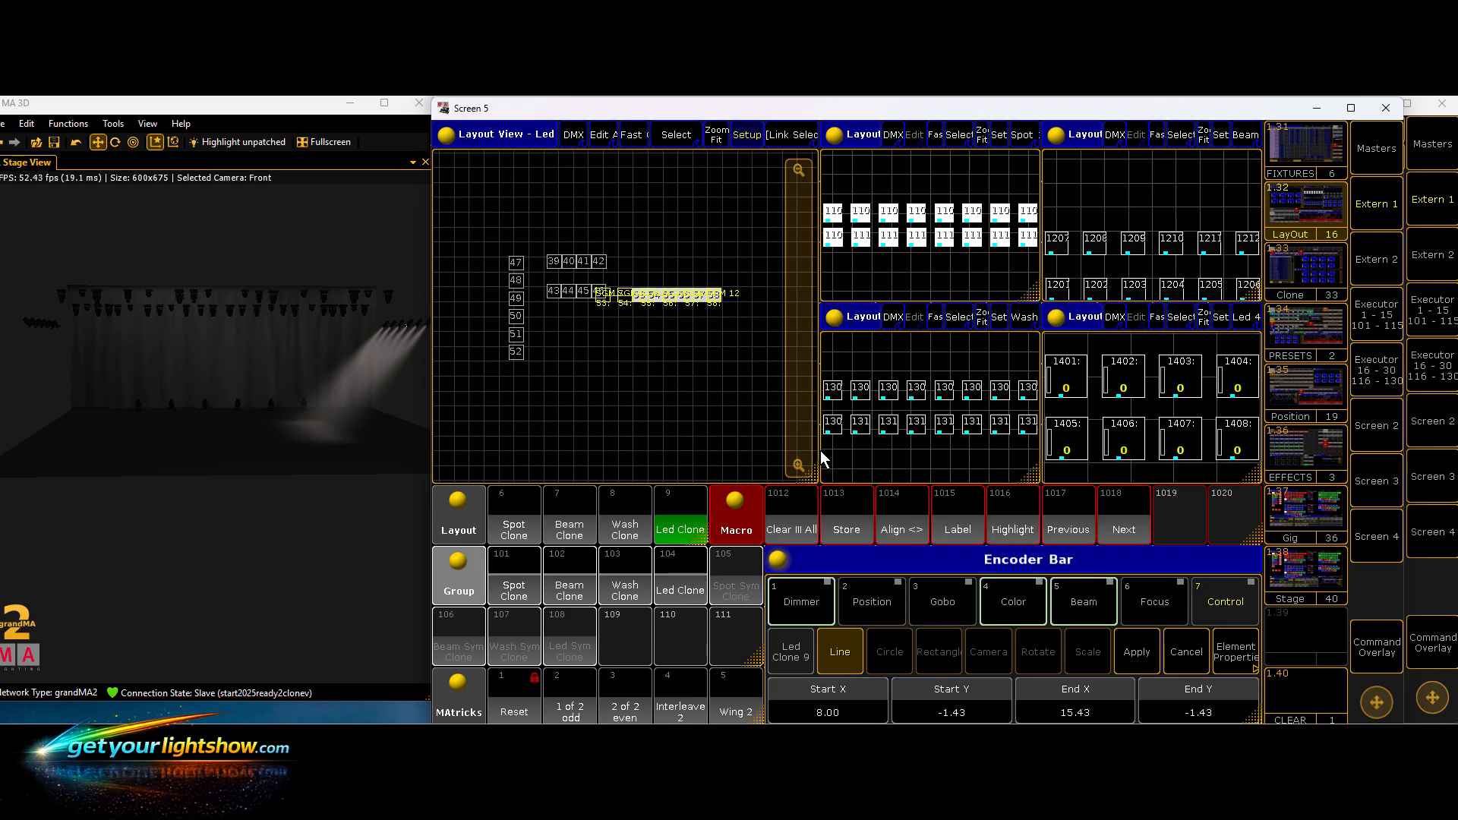
# - Set both Start X and End X of the line for fixtures 53 to 58 to 10
pyautogui.click(832, 701)
pyautogui.click(610, 407)
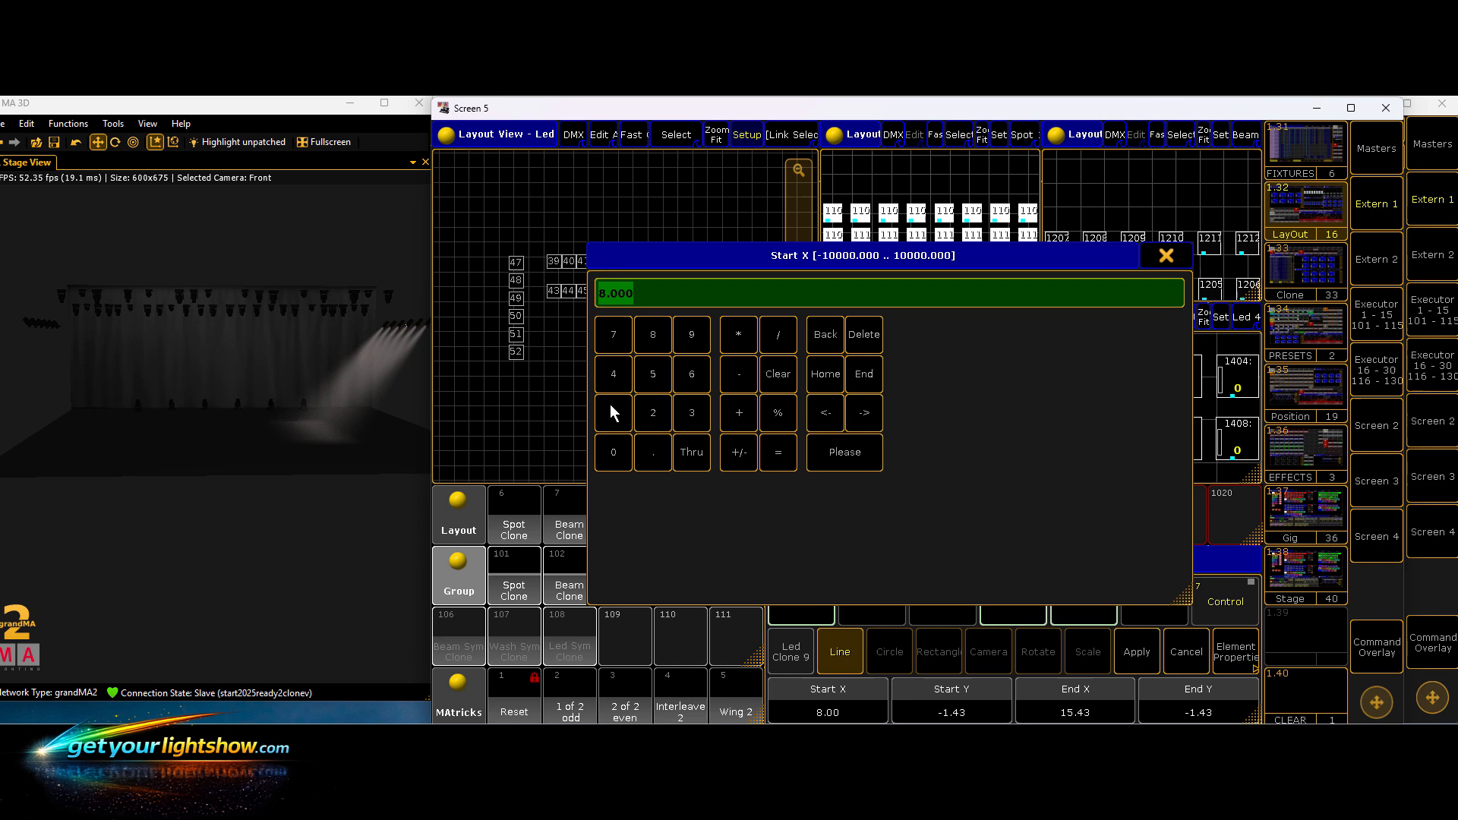
pyautogui.click(614, 452)
pyautogui.click(818, 452)
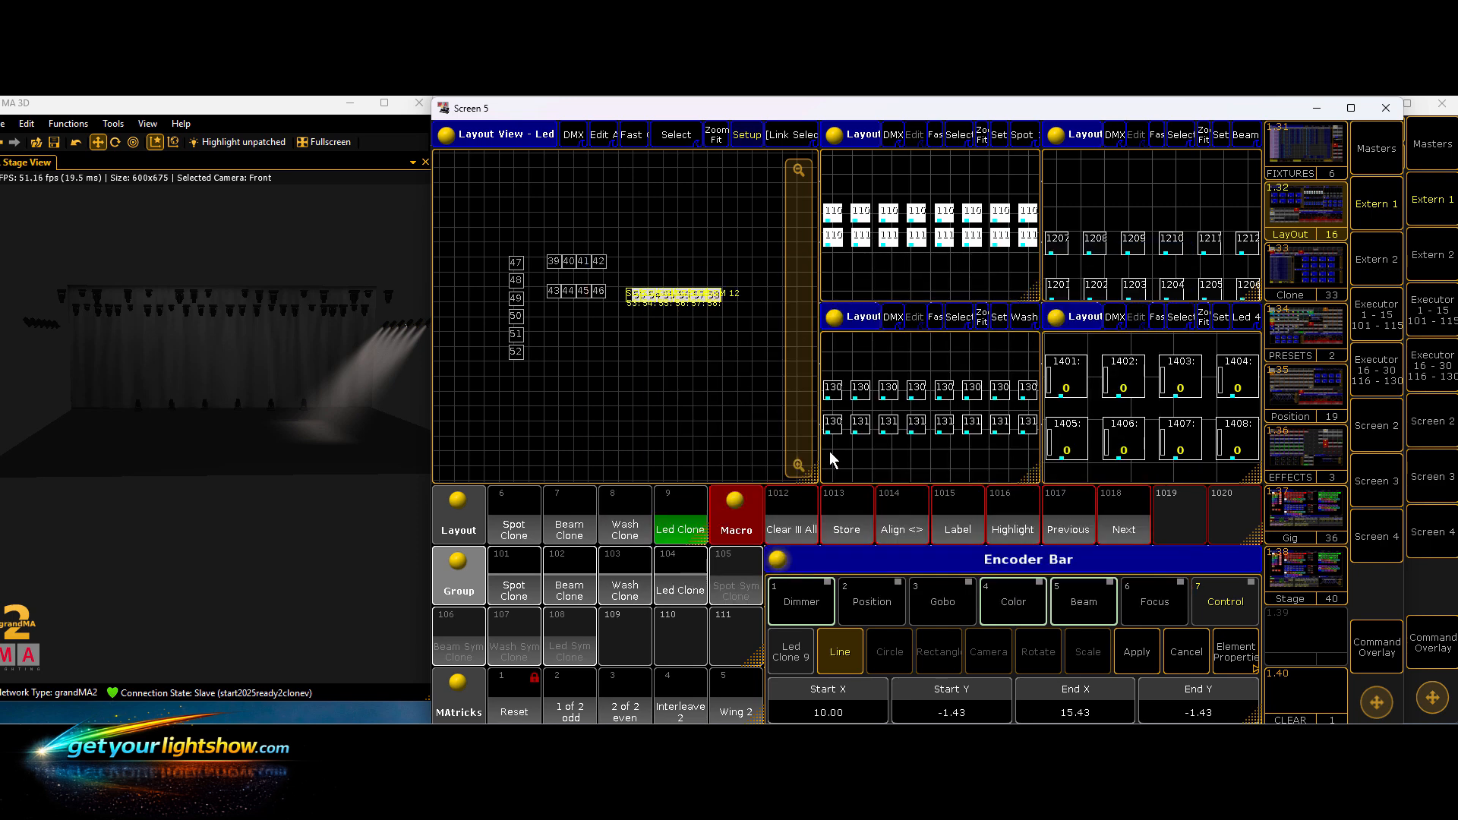
pyautogui.click(1079, 714)
pyautogui.click(615, 416)
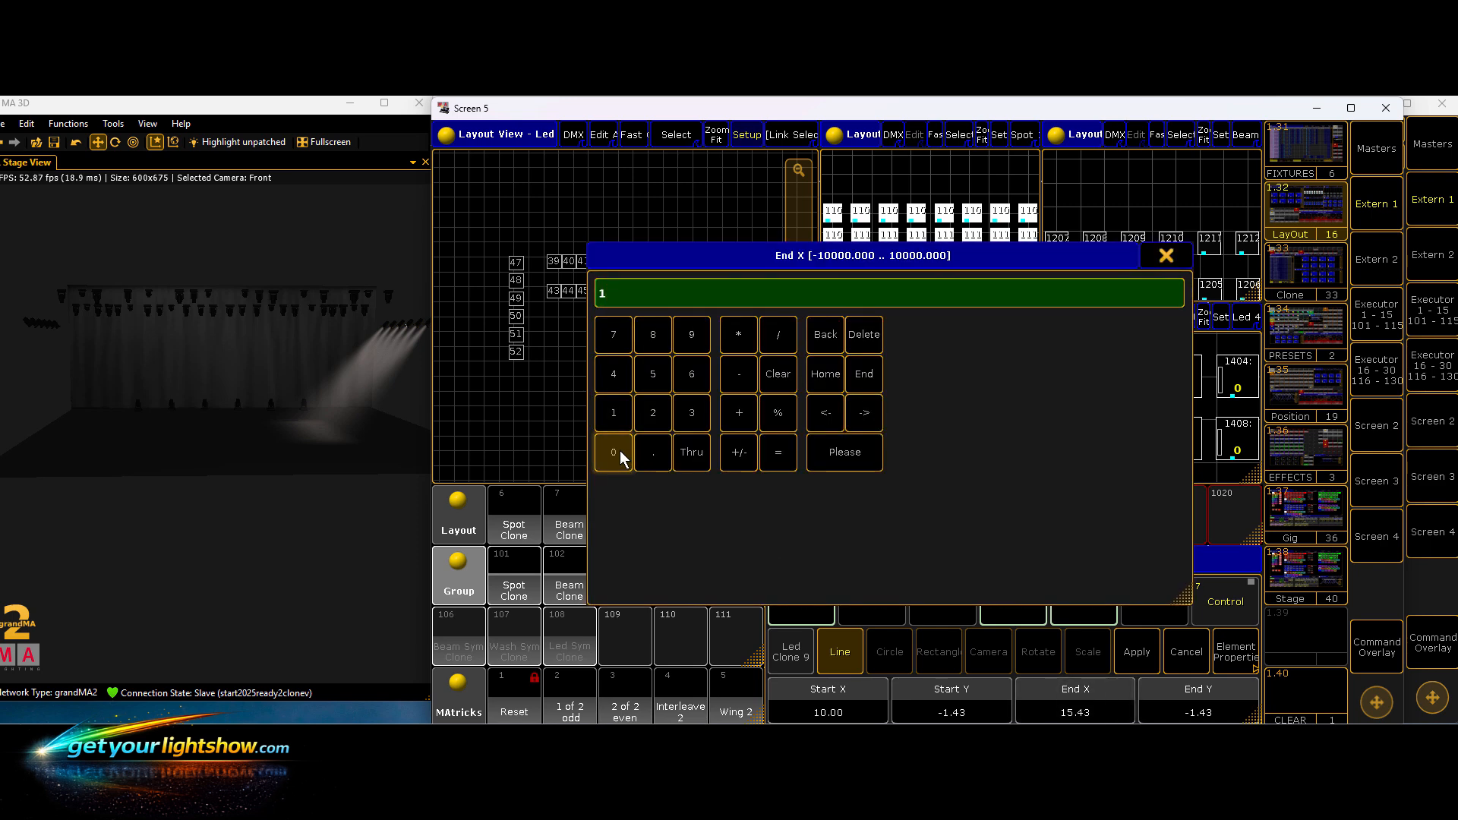
pyautogui.click(620, 450)
pyautogui.click(827, 453)
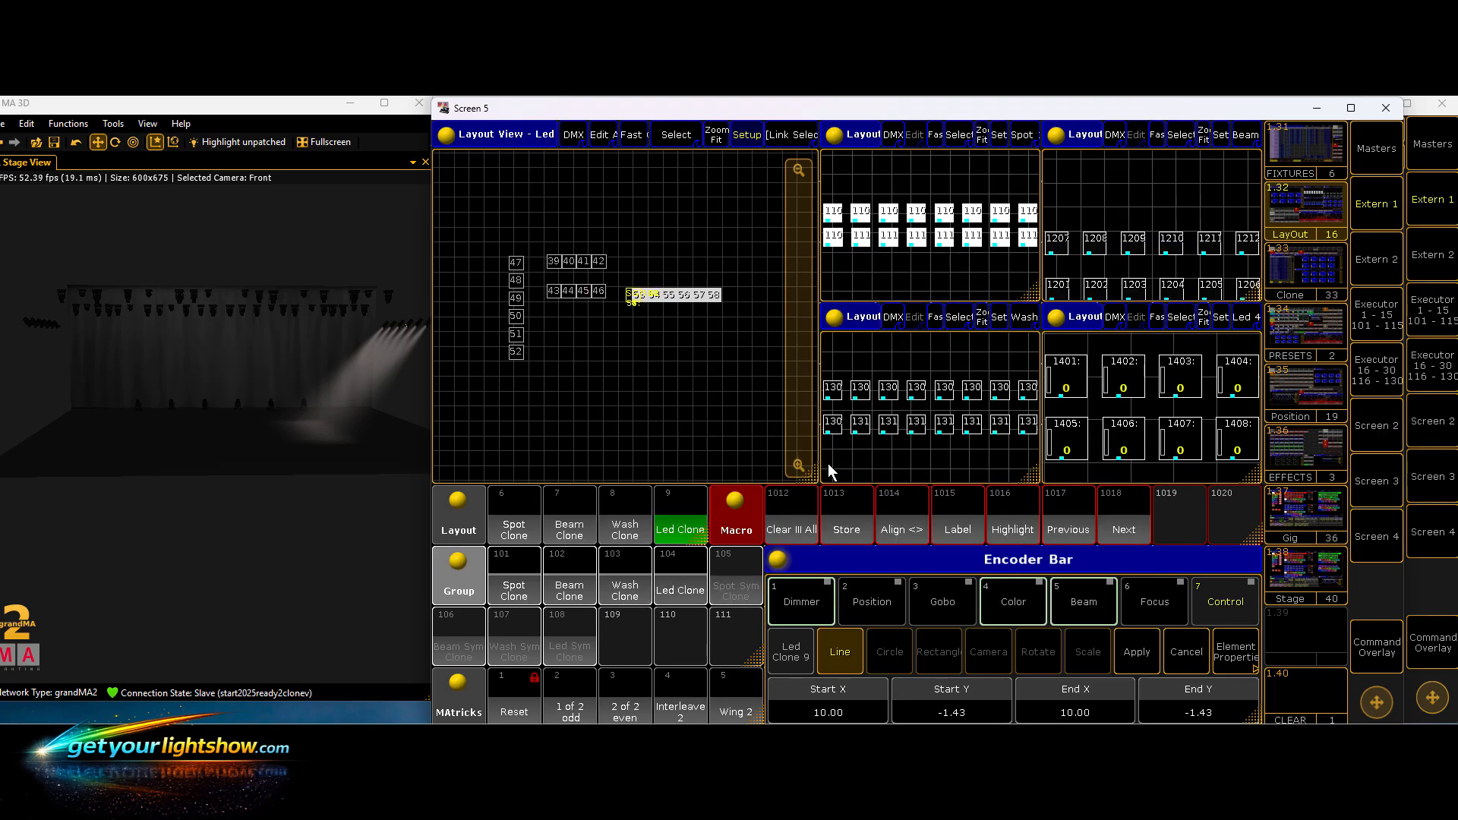
# - Apply the line with Start Y 0 and End Y 6, and move column 53 to 58 level with column 47 to 52
pyautogui.click(942, 714)
pyautogui.click(614, 452)
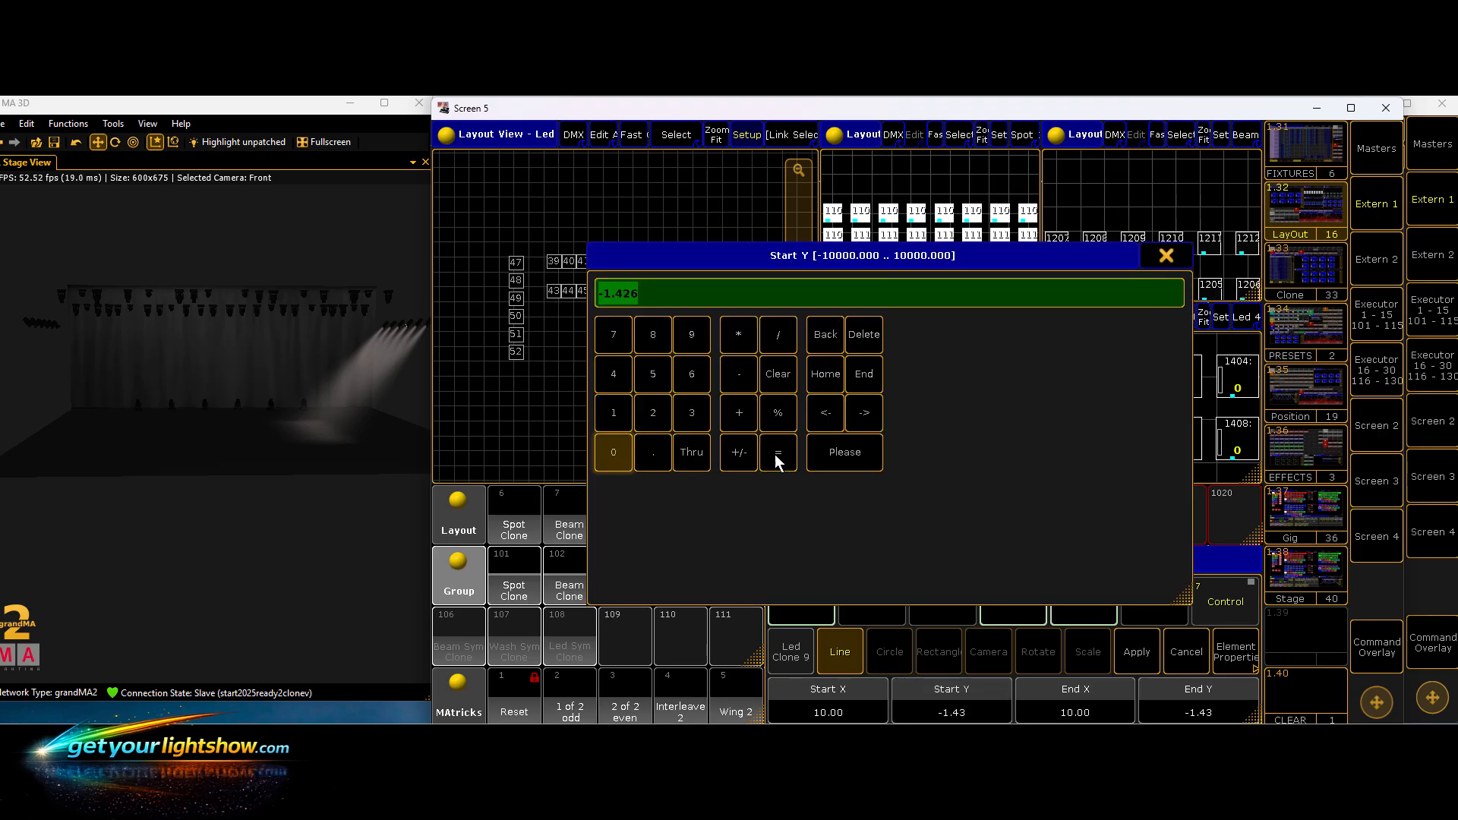
pyautogui.click(821, 452)
pyautogui.click(1196, 704)
pyautogui.click(691, 376)
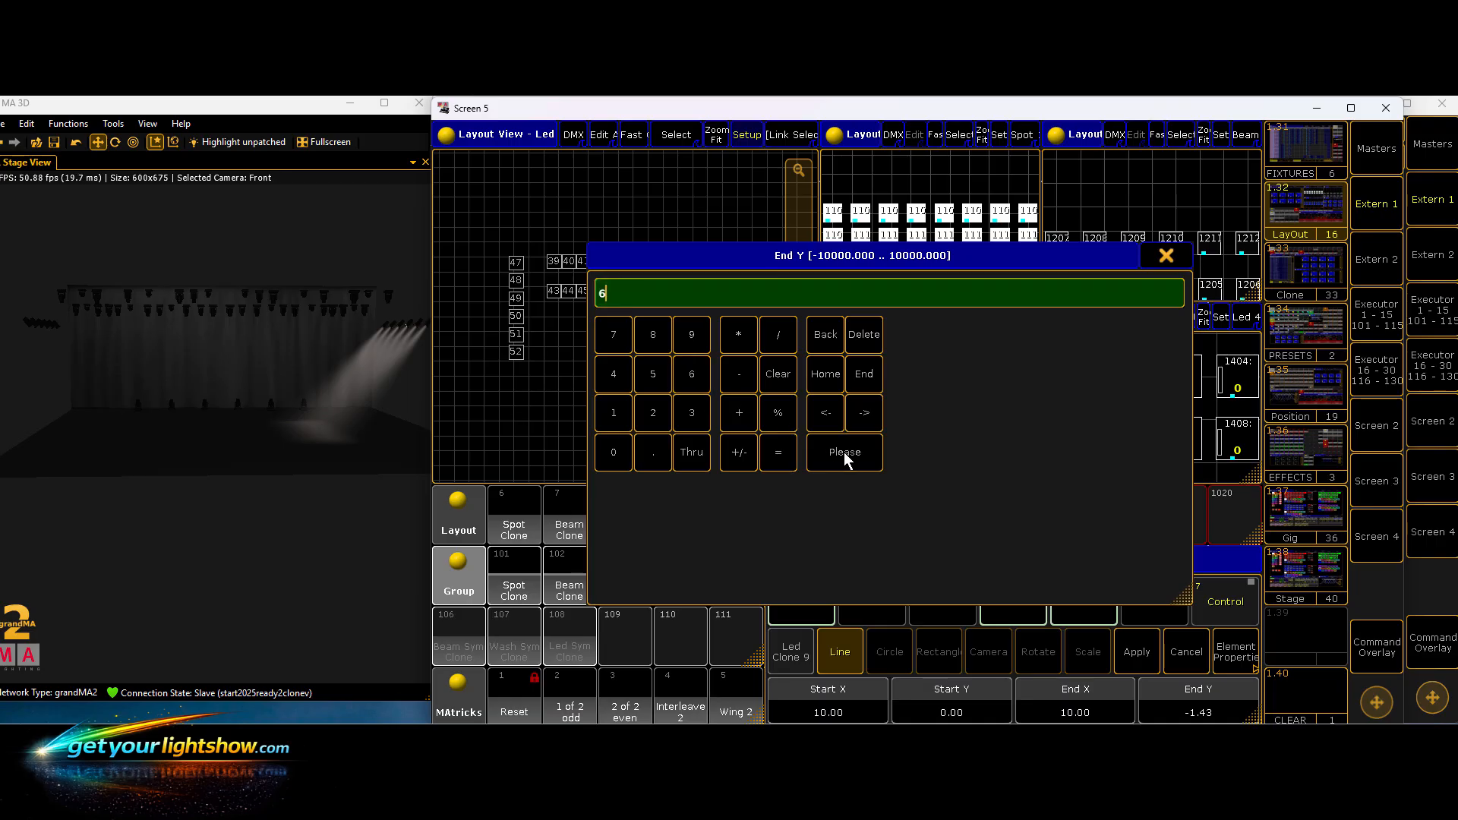
pyautogui.click(844, 451)
pyautogui.click(1123, 638)
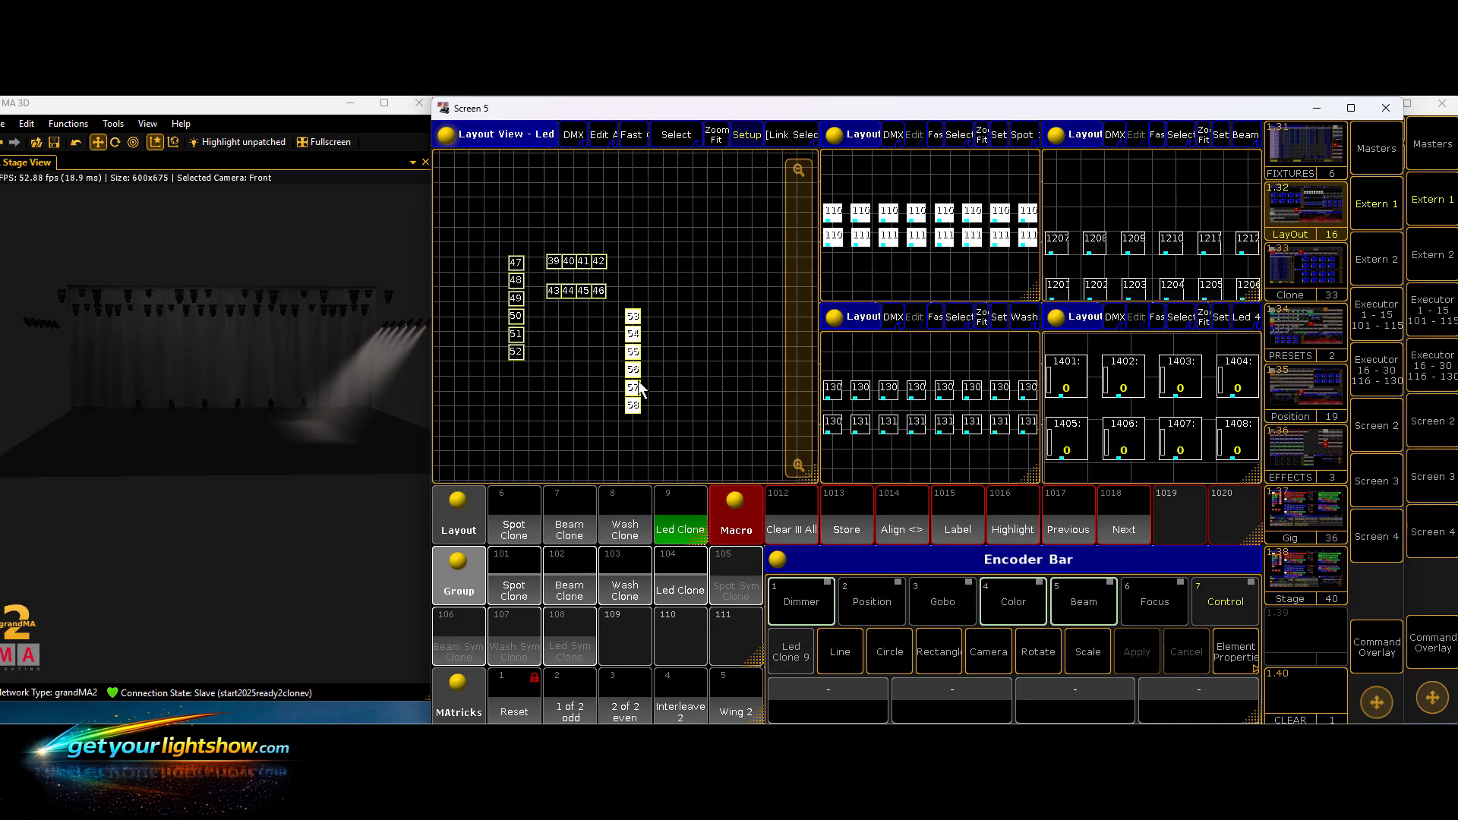
pyautogui.moveTo(638, 381); pyautogui.dragTo(644, 295)
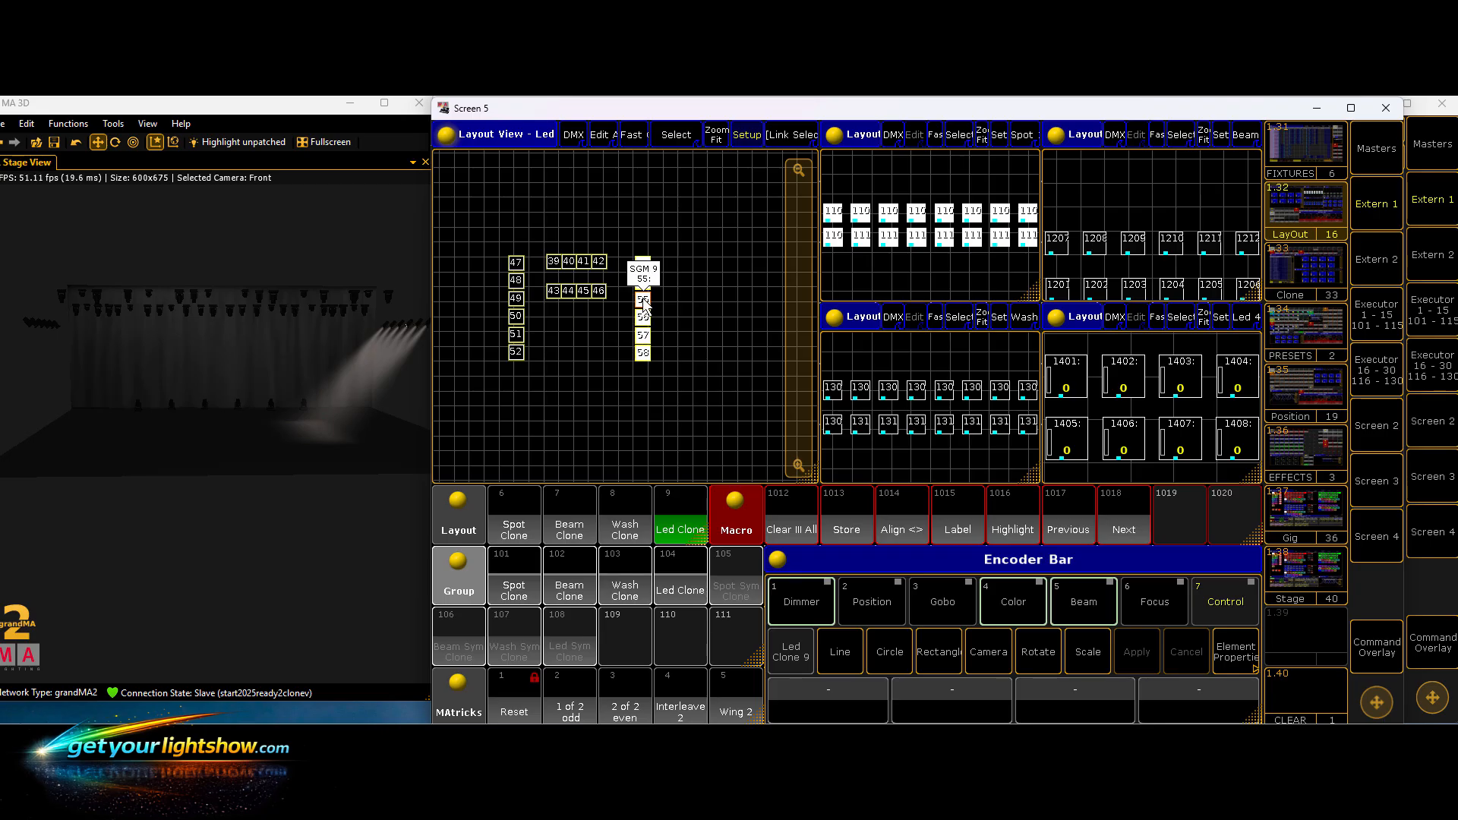
# - Select the Led Clone group, step through its fixtures one by one to check their layout order against the stage view, and clear the selection
pyautogui.click(685, 582)
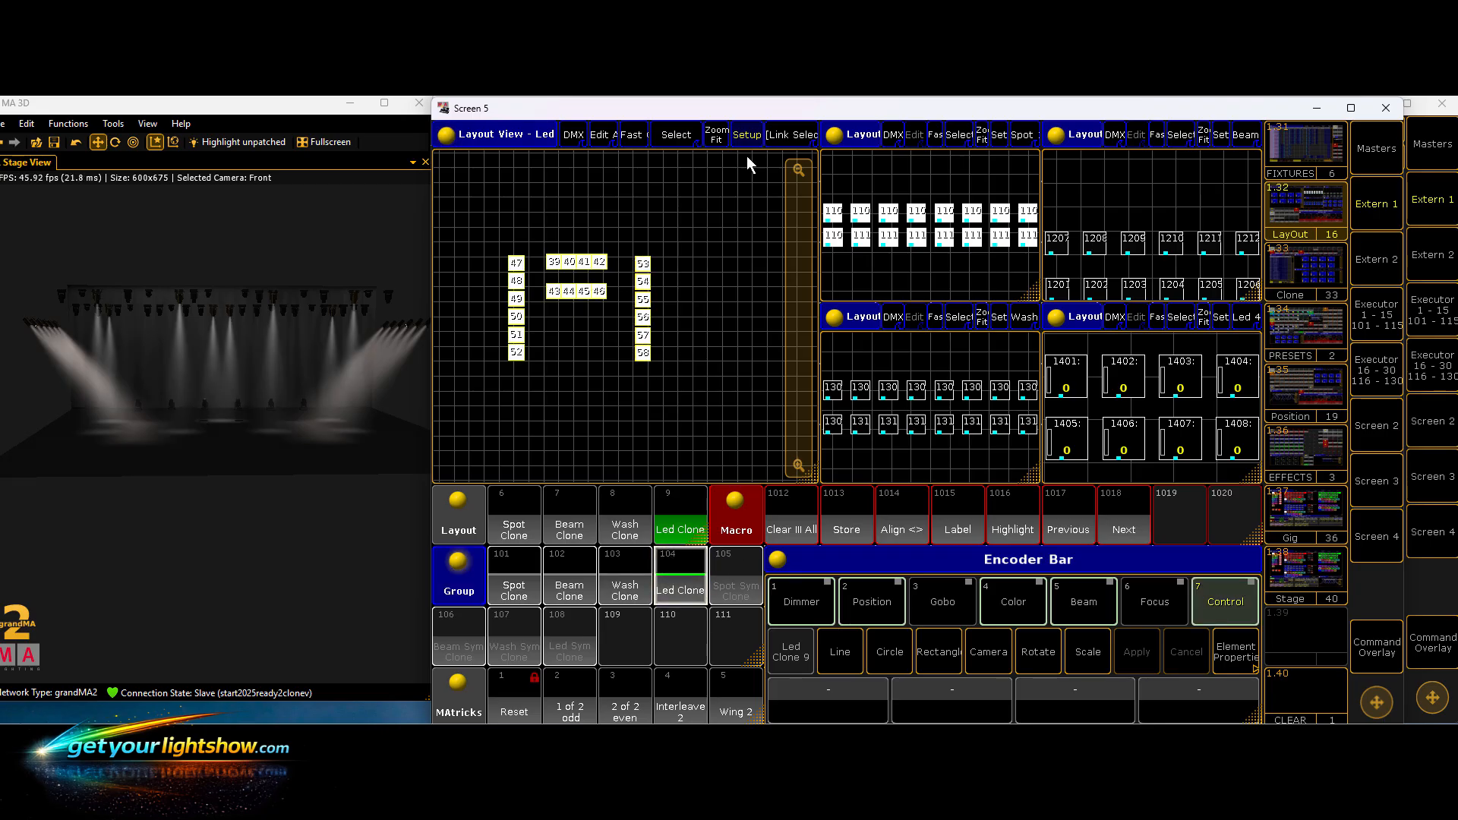
pyautogui.click(1114, 521)
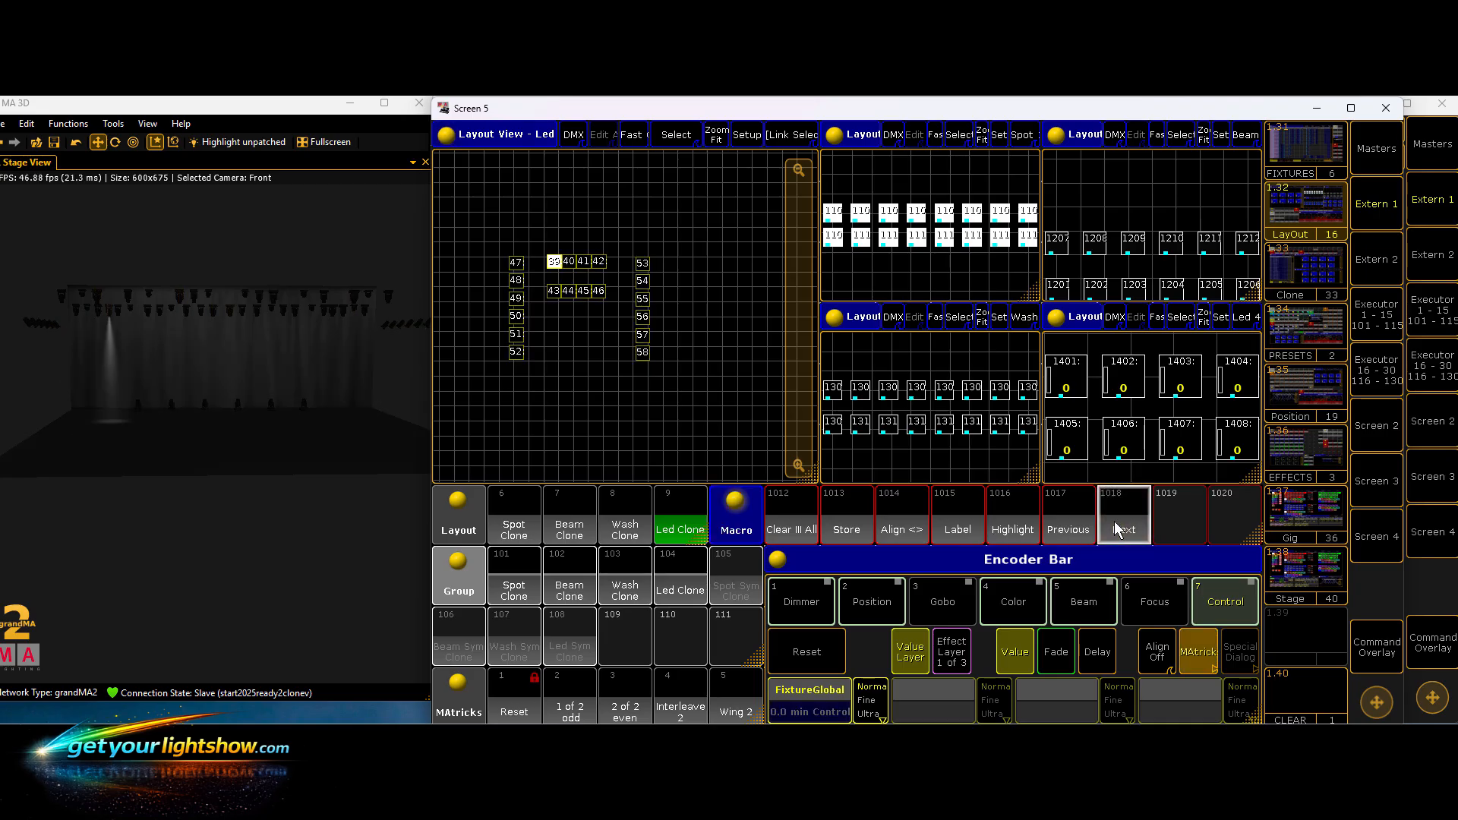
pyautogui.click(1114, 520)
pyautogui.click(1114, 520)
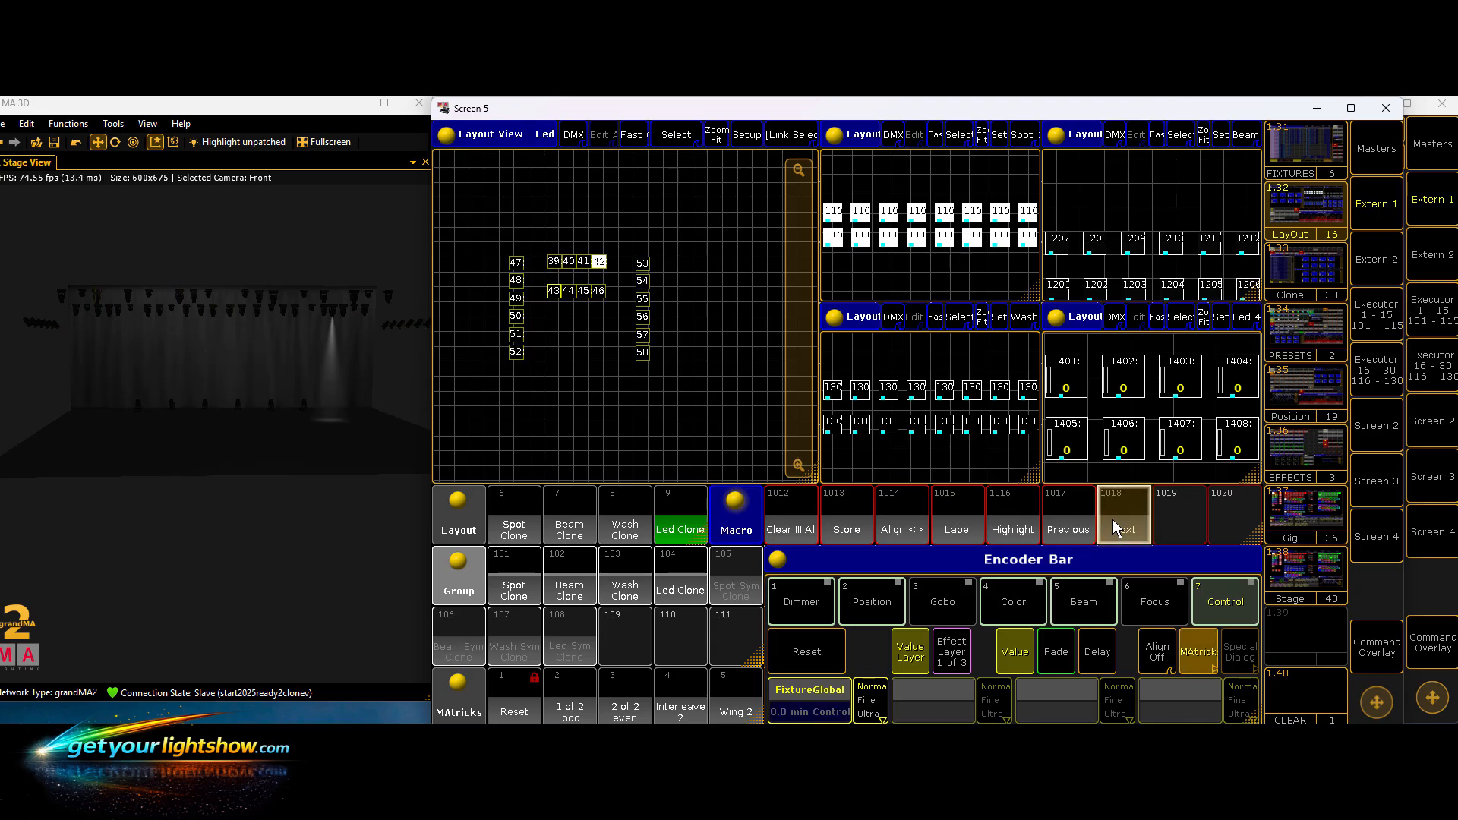
pyautogui.click(1114, 519)
pyautogui.click(1113, 520)
pyautogui.click(1114, 520)
pyautogui.click(1113, 520)
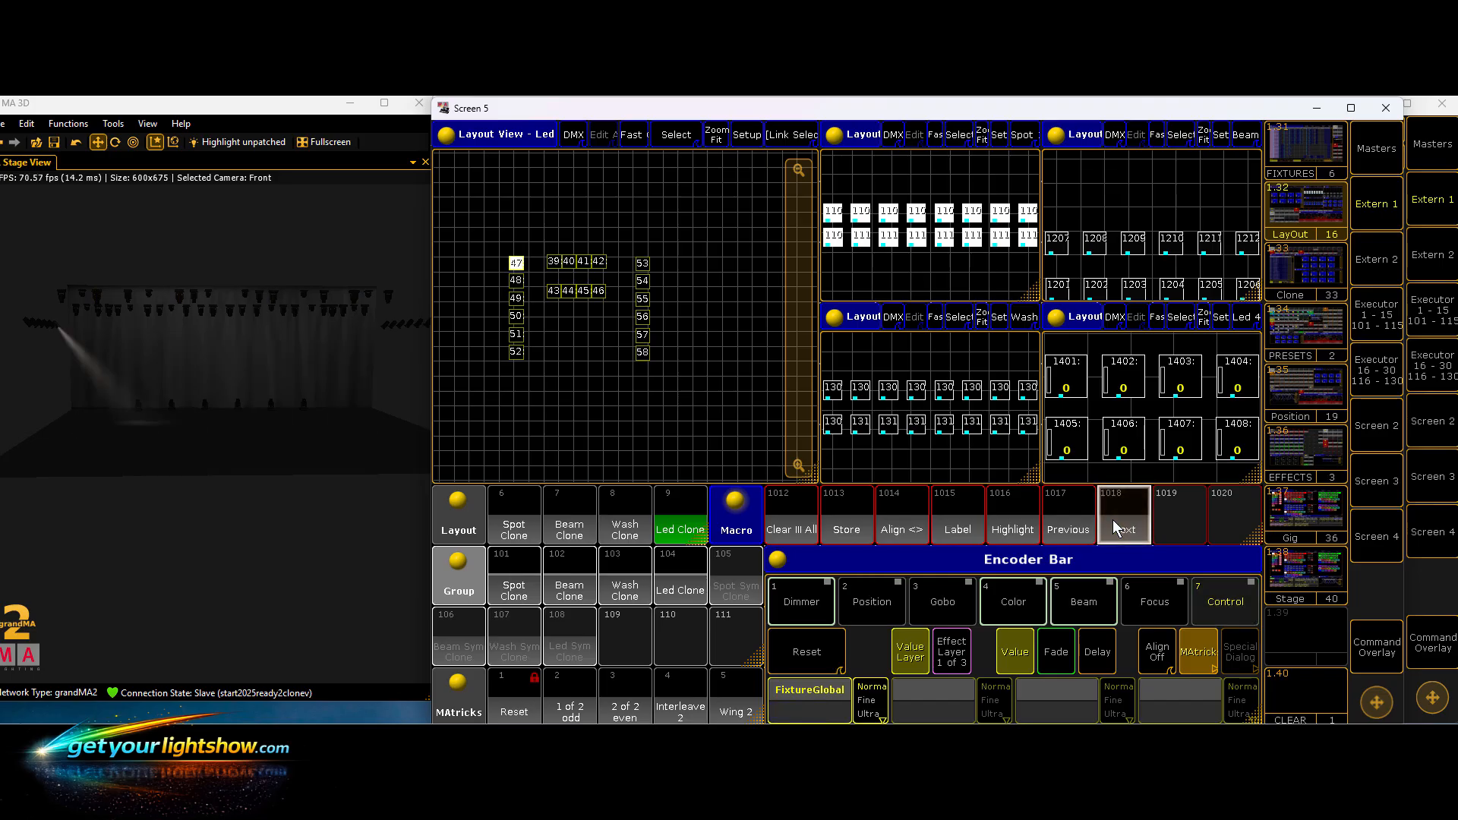
pyautogui.click(1114, 519)
pyautogui.click(1113, 519)
pyautogui.click(1113, 519)
pyautogui.click(1113, 520)
pyautogui.click(1114, 520)
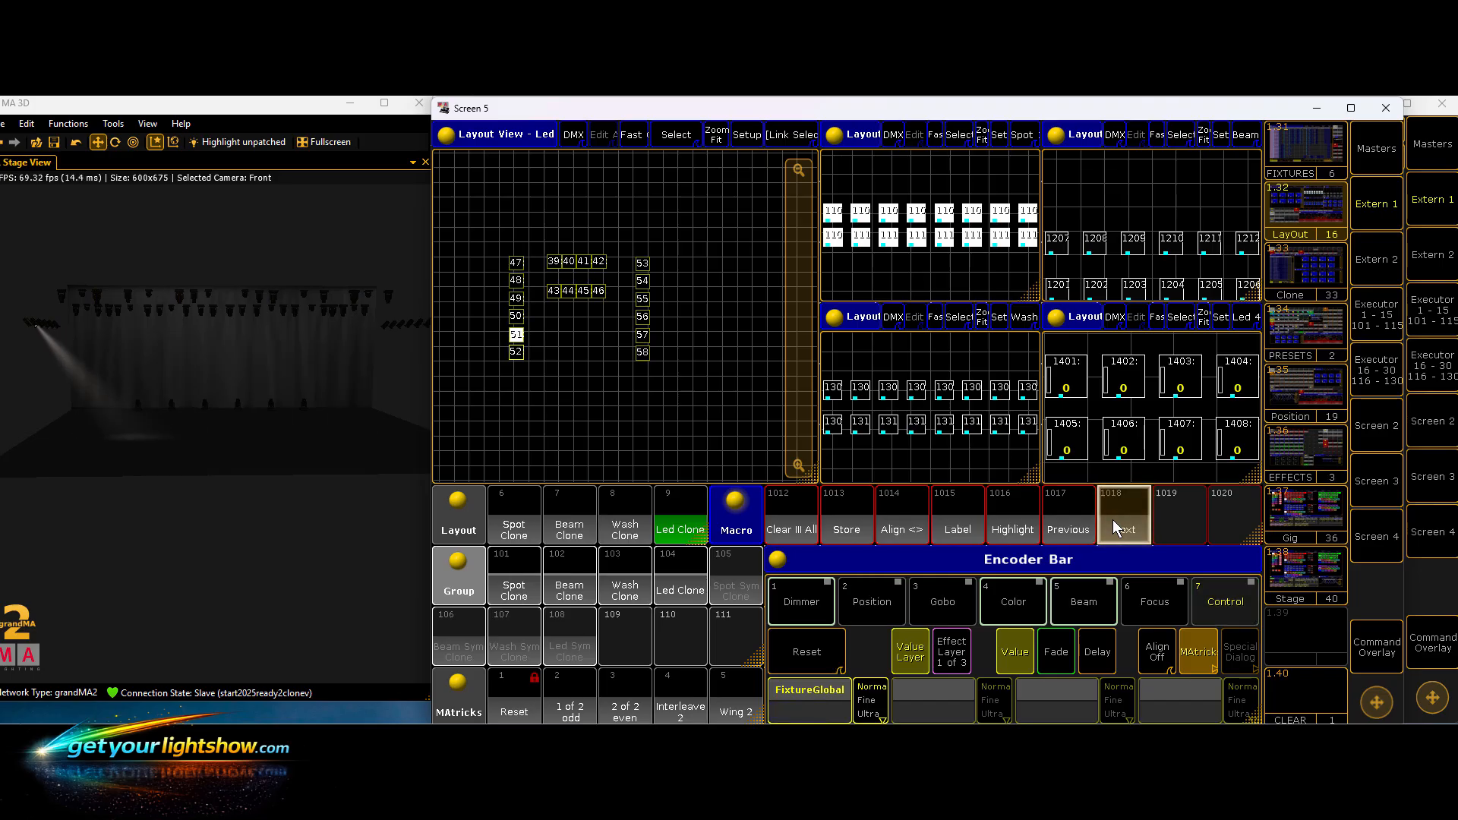
pyautogui.click(1114, 519)
pyautogui.click(1113, 519)
pyautogui.click(1114, 520)
pyautogui.click(1113, 520)
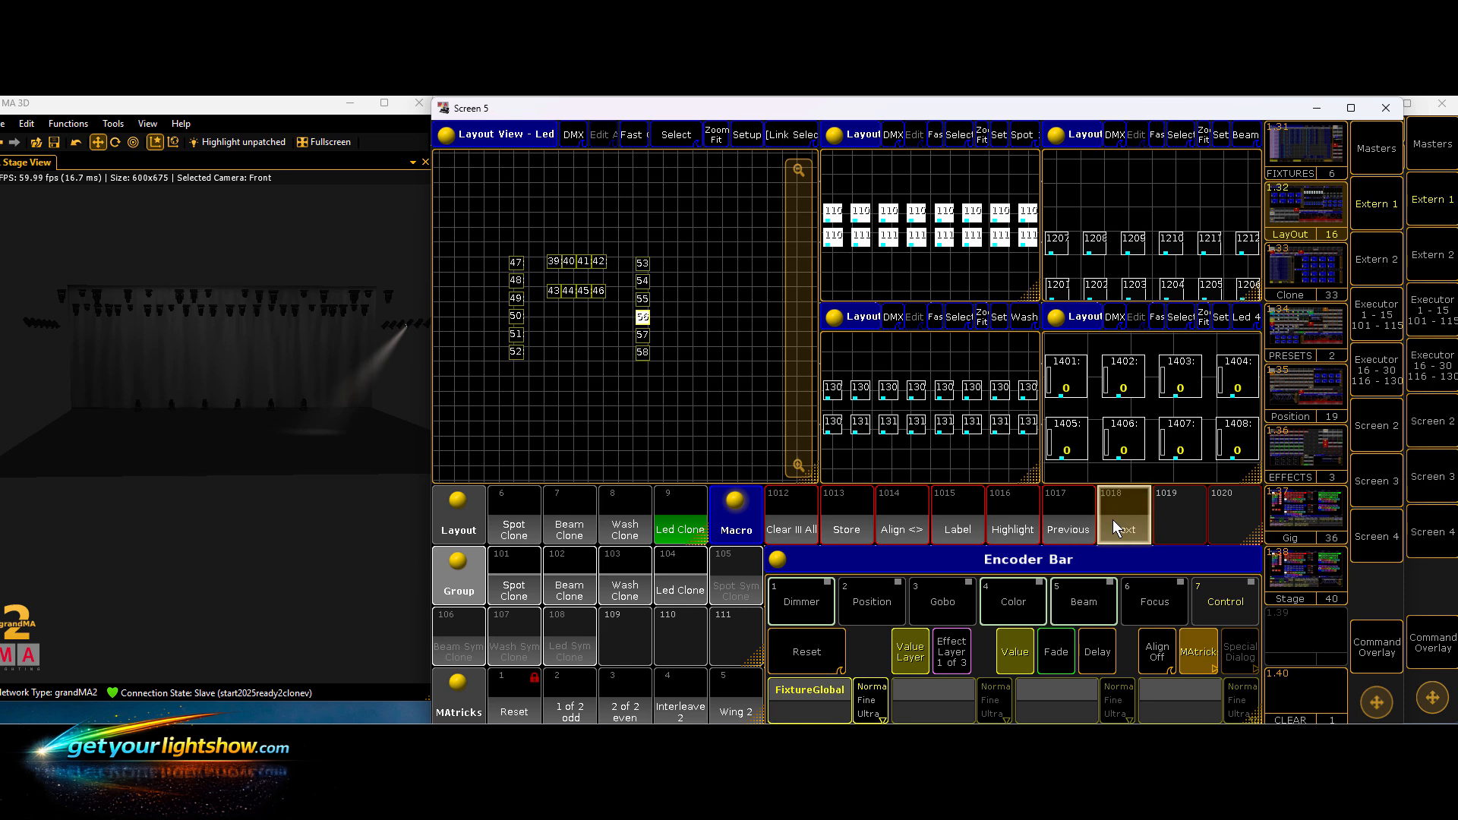
pyautogui.click(1113, 520)
pyautogui.click(1114, 519)
pyautogui.click(799, 534)
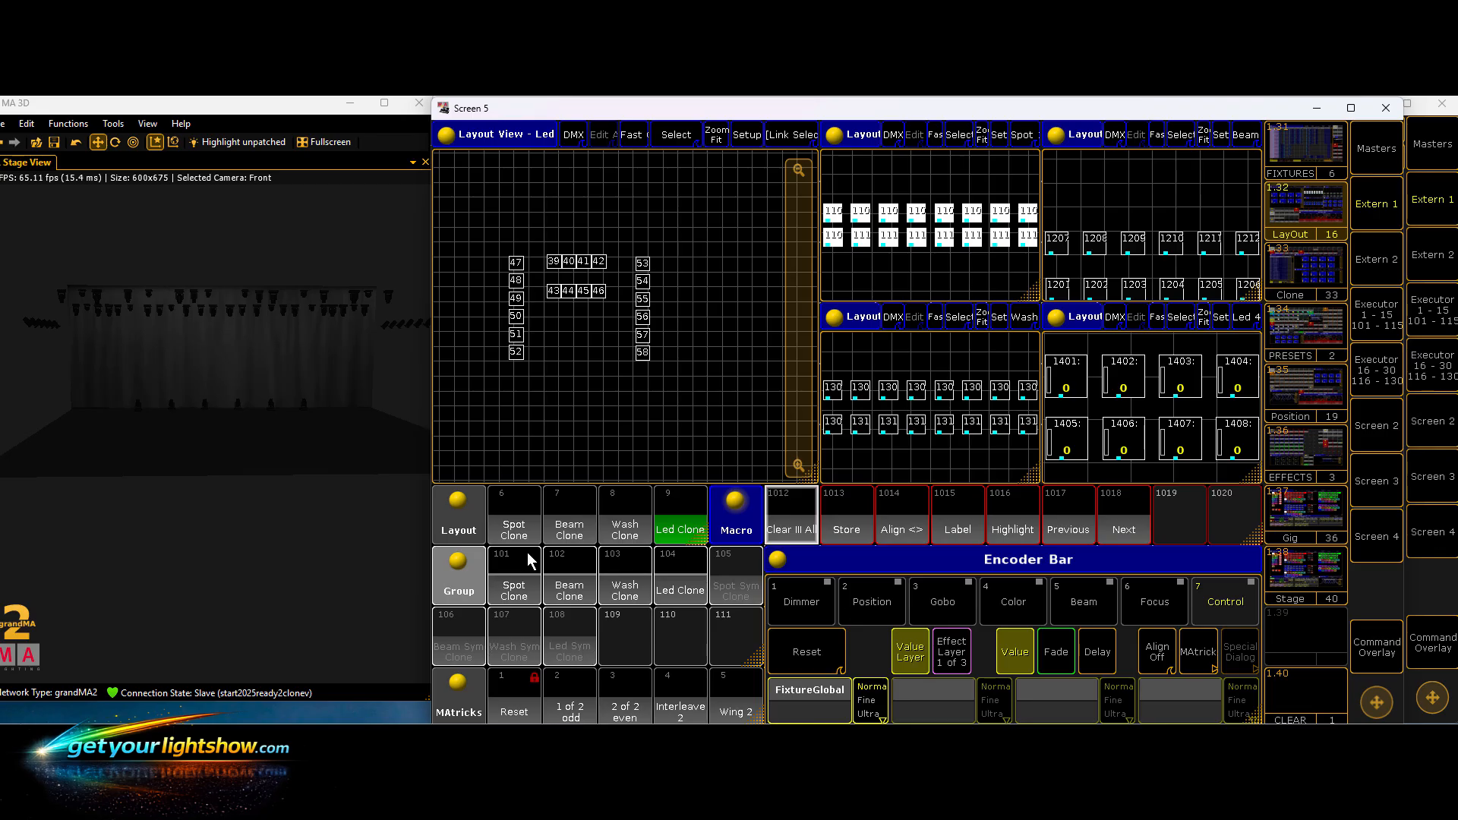
# - In the Spot Clone layout, select fixtures 4, 3, 2, 1, 9, 10 and 11 in that order
pyautogui.click(529, 523)
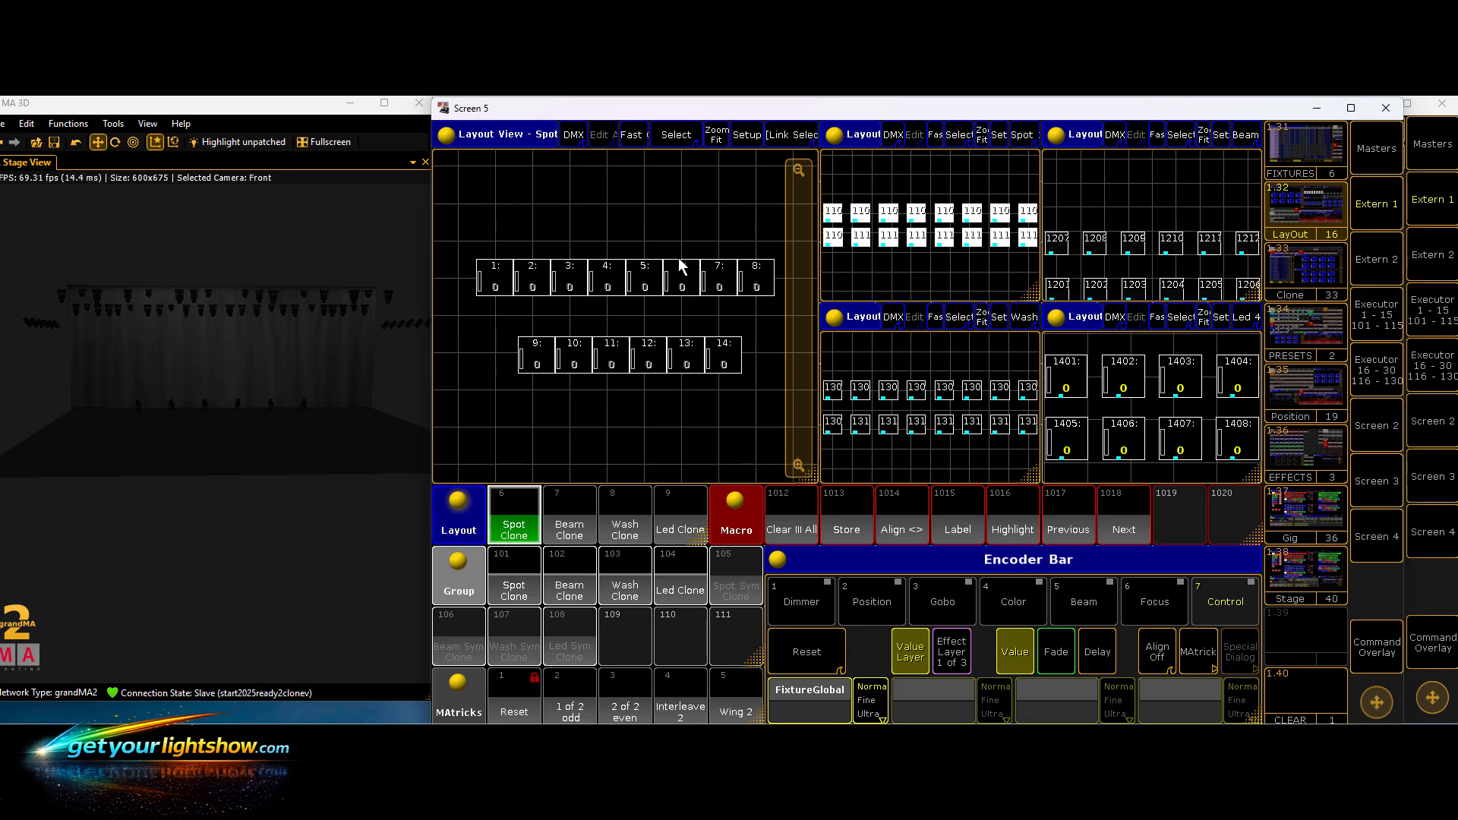
pyautogui.click(607, 275)
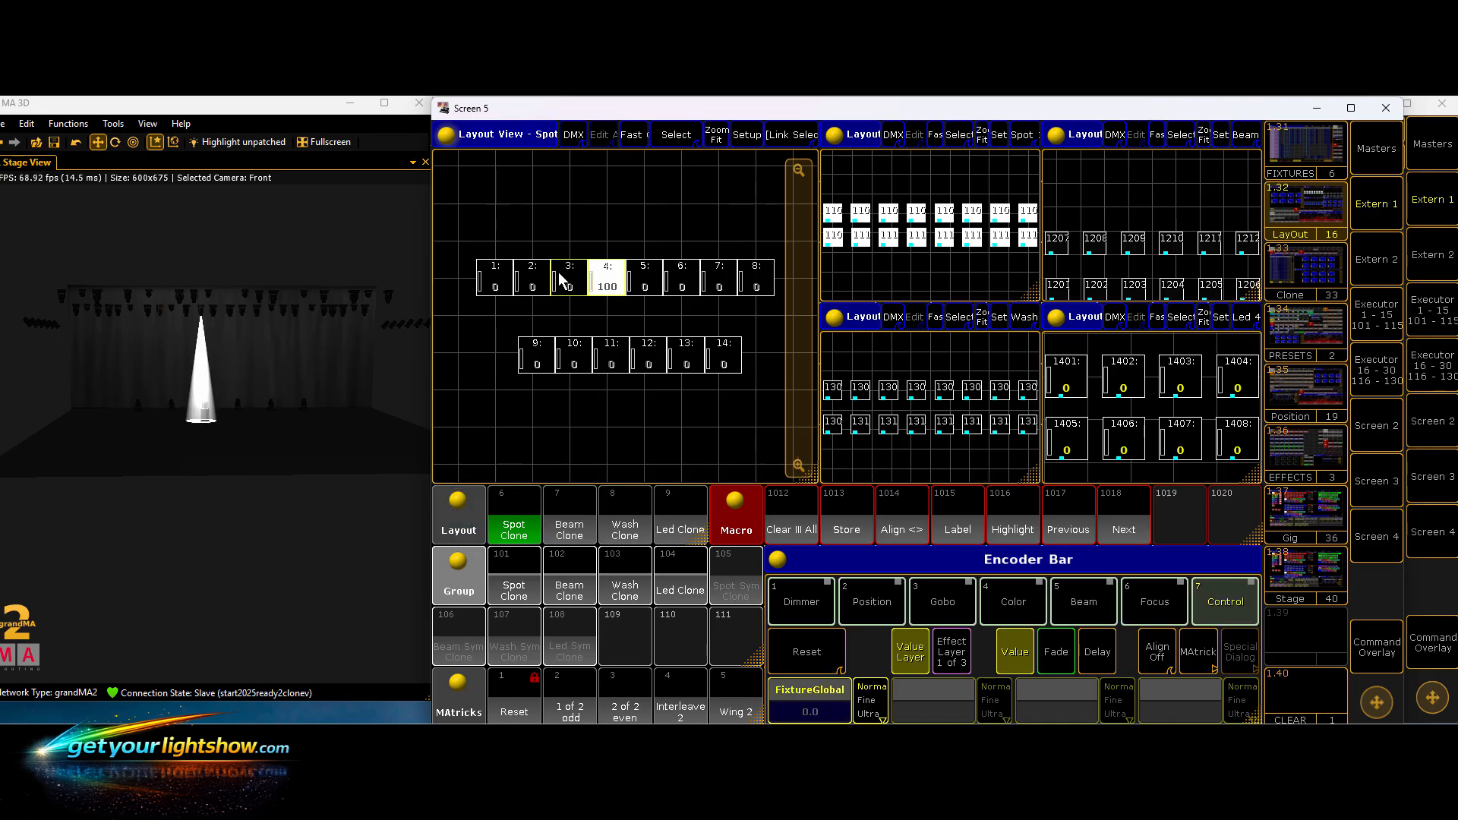
pyautogui.click(562, 279)
pyautogui.click(532, 281)
pyautogui.click(497, 285)
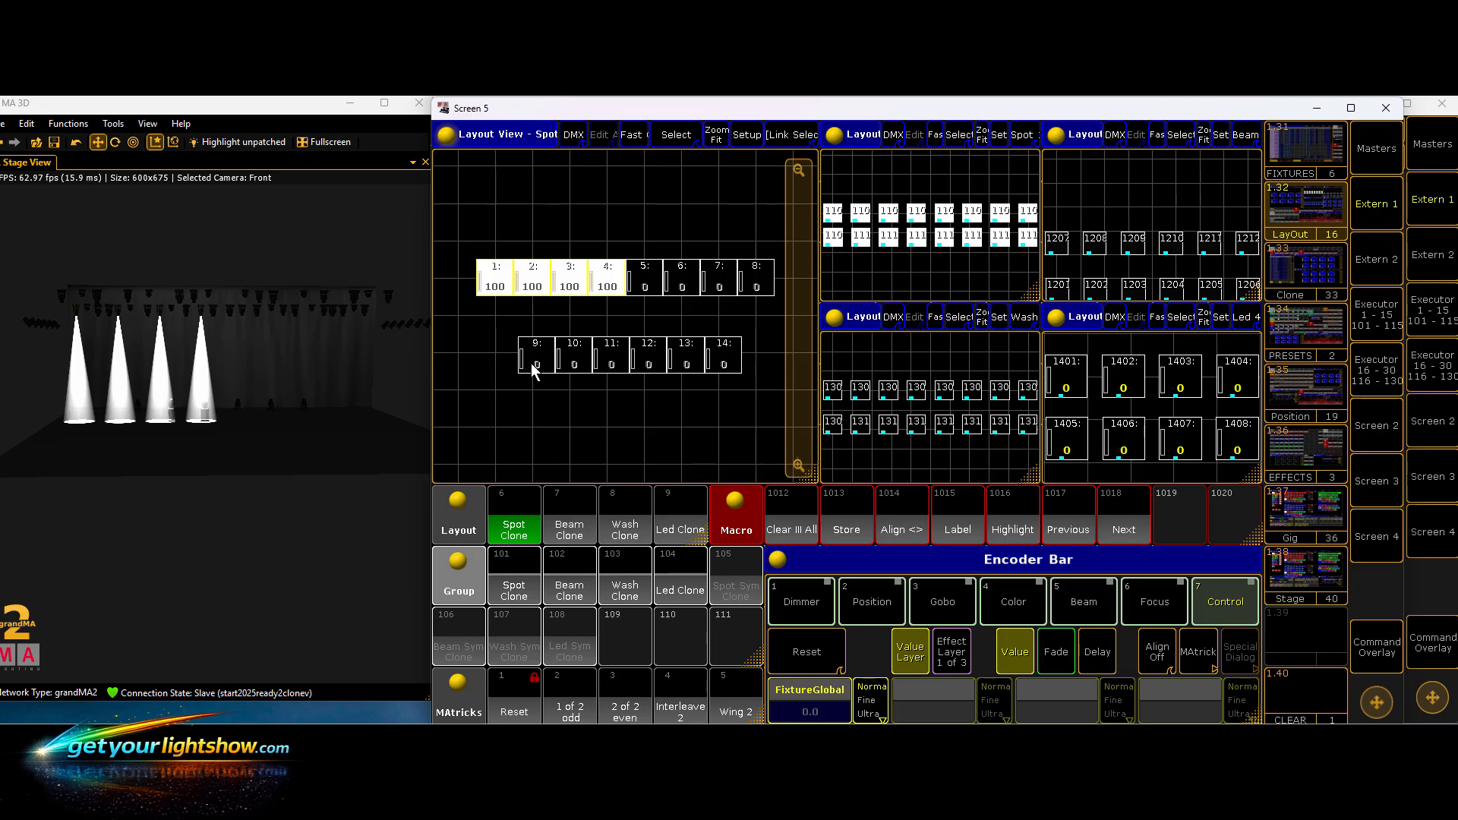
pyautogui.click(531, 363)
pyautogui.click(573, 362)
pyautogui.click(613, 357)
# - Add spot fixtures 12, 13, 14, 8, 7, 6 and 5 to the selection in mirrored order
pyautogui.click(642, 357)
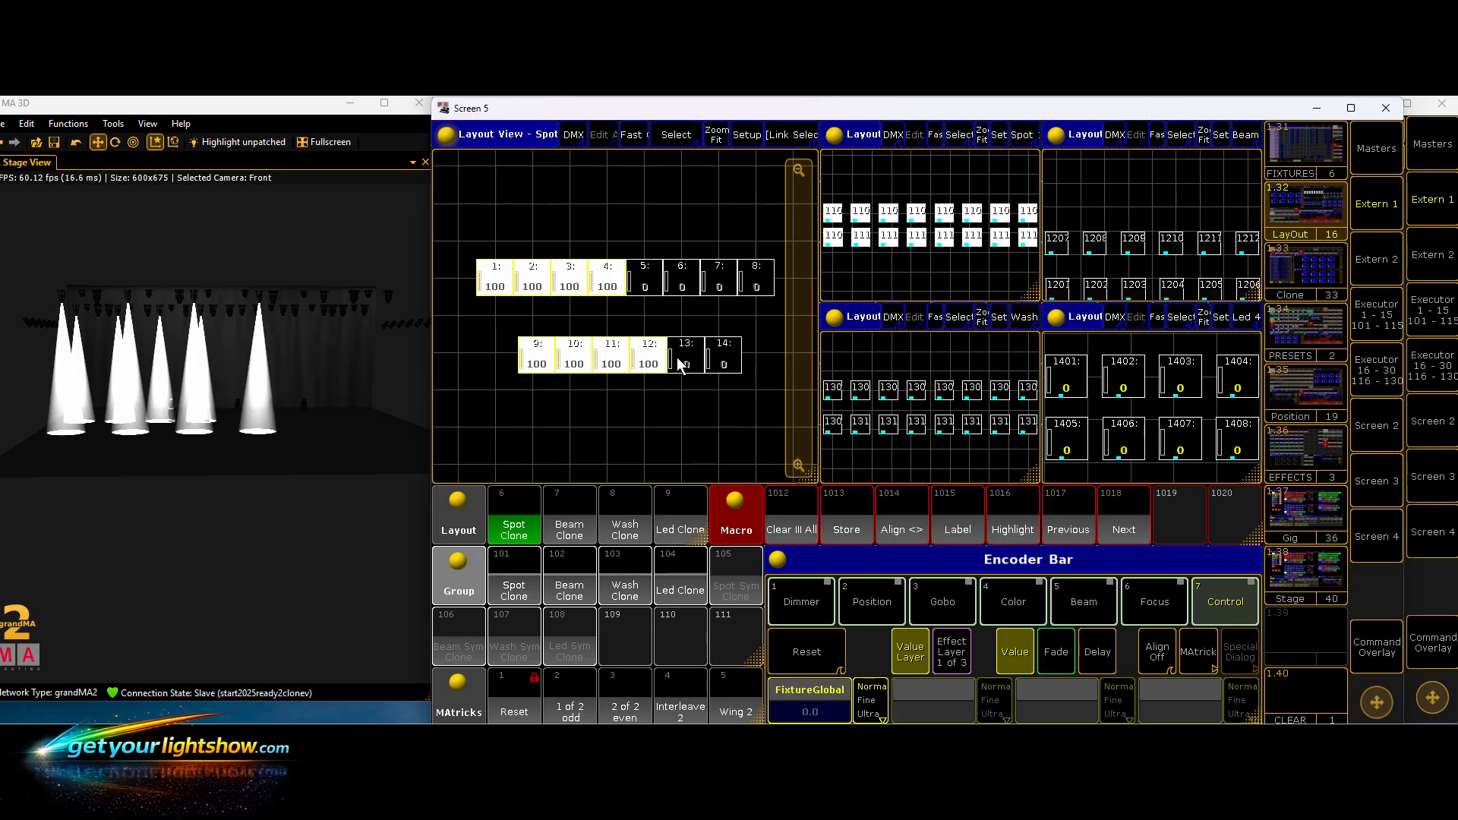
pyautogui.click(678, 357)
pyautogui.click(718, 362)
pyautogui.click(755, 272)
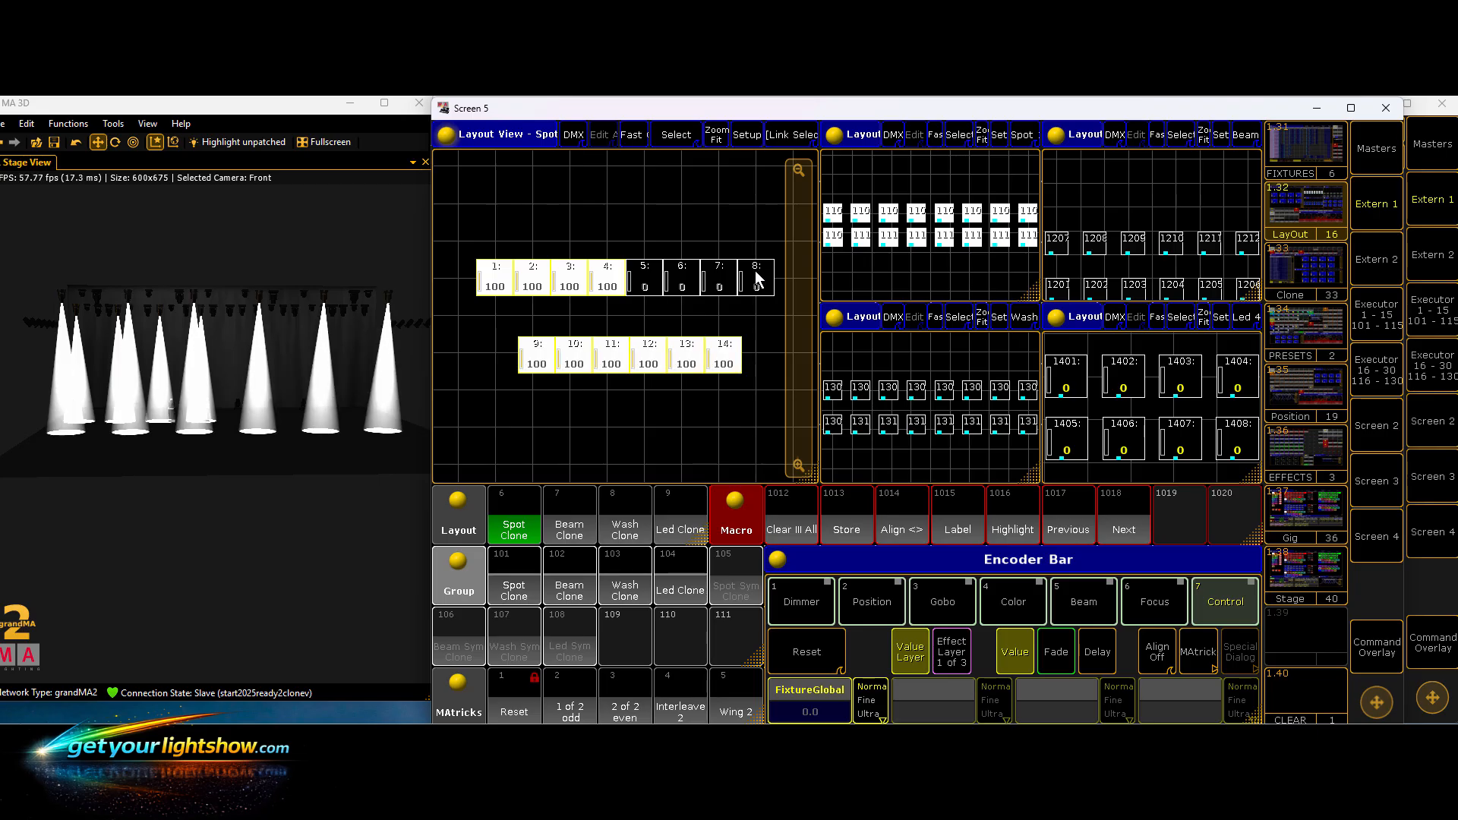
pyautogui.click(717, 273)
pyautogui.click(683, 278)
pyautogui.click(640, 285)
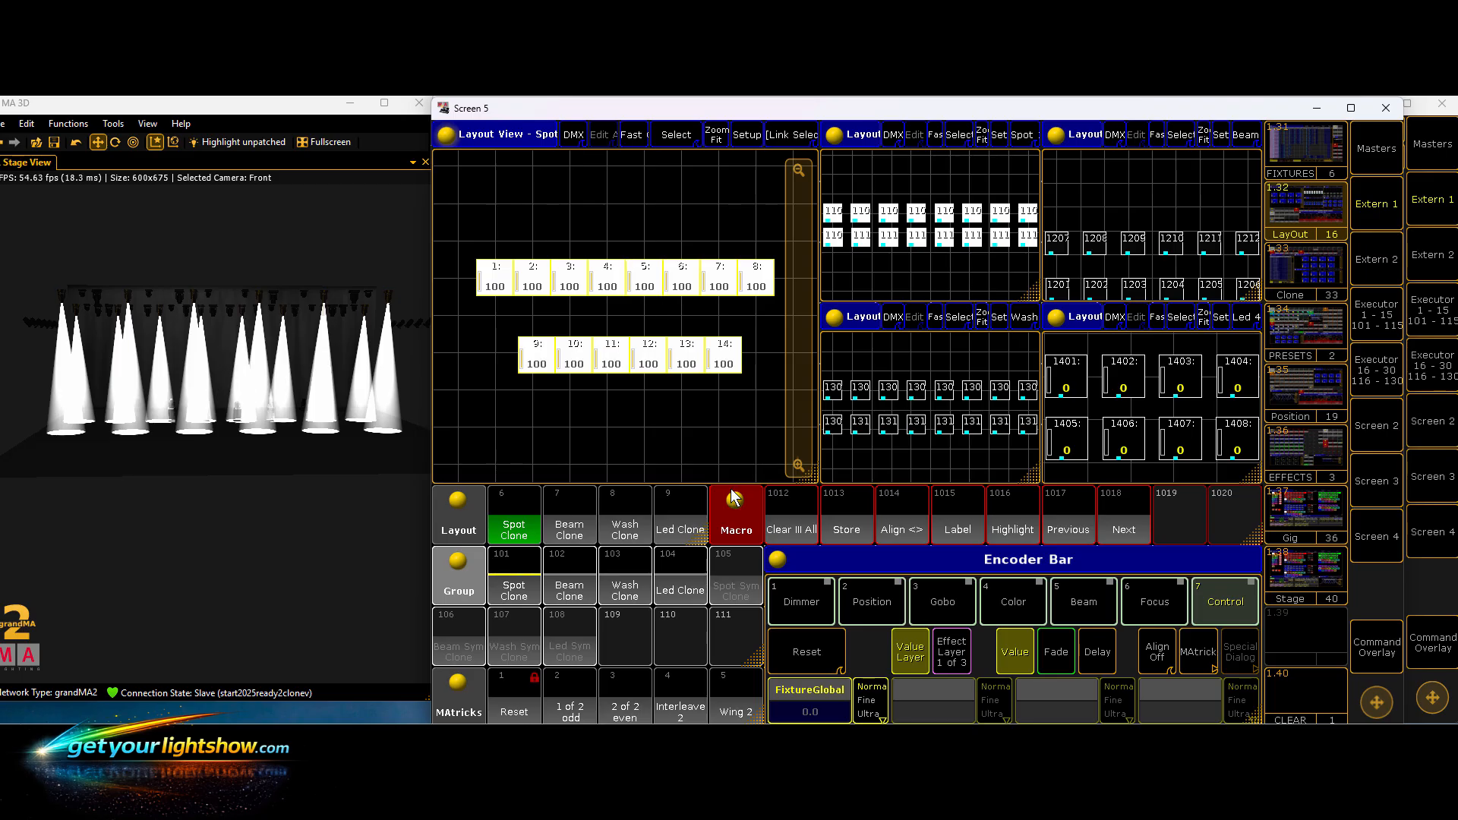
# - Store the spot selection in group 105, Spot Sym Clone, and clear the programmer
pyautogui.click(847, 524)
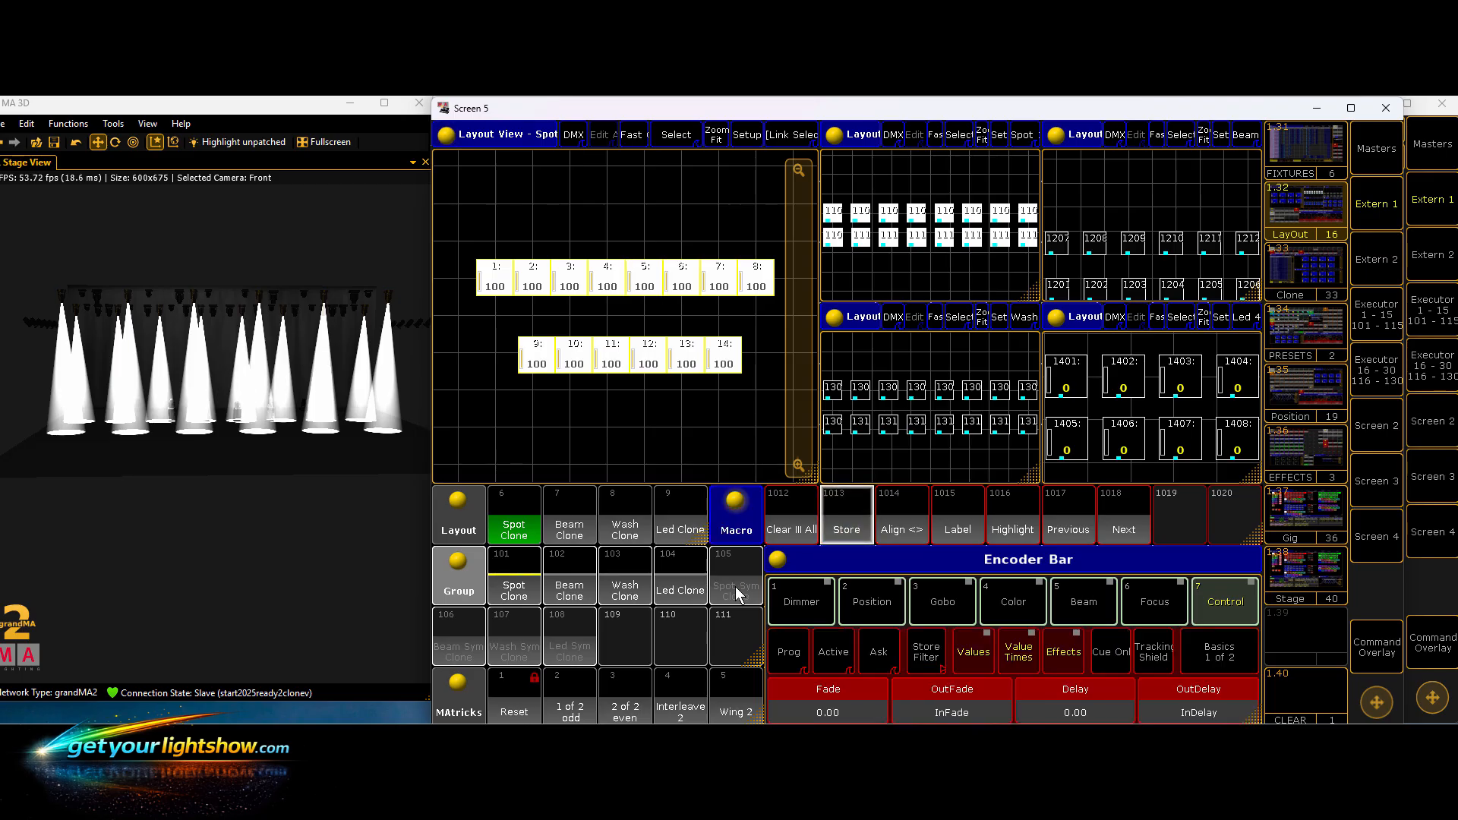
pyautogui.click(735, 586)
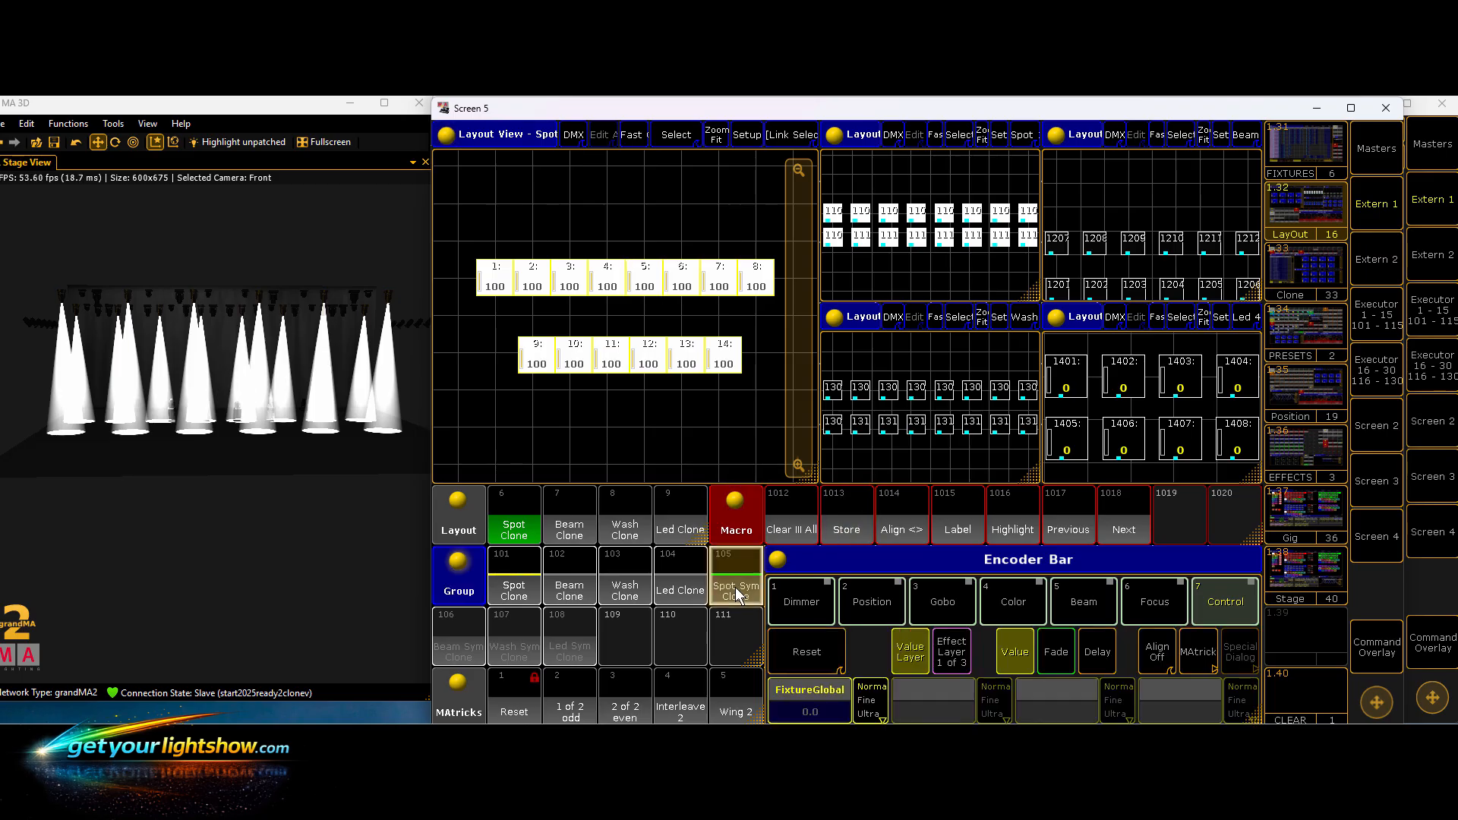
pyautogui.click(801, 517)
# - In the Beam Clone layout, select fixtures 17, 16, 15, 21, 22 and 23 in that order
pyautogui.click(570, 528)
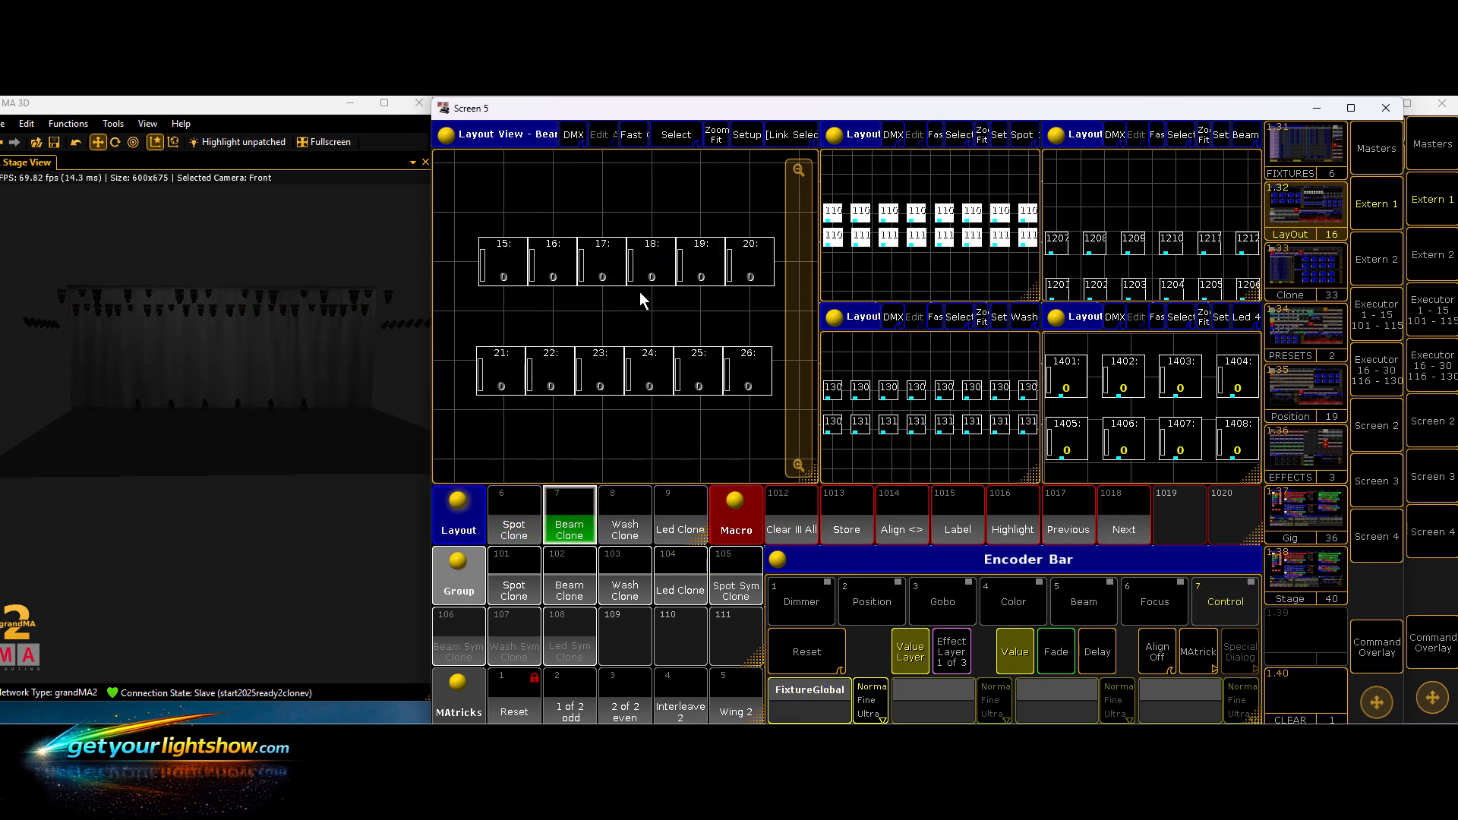
pyautogui.click(605, 266)
pyautogui.click(556, 270)
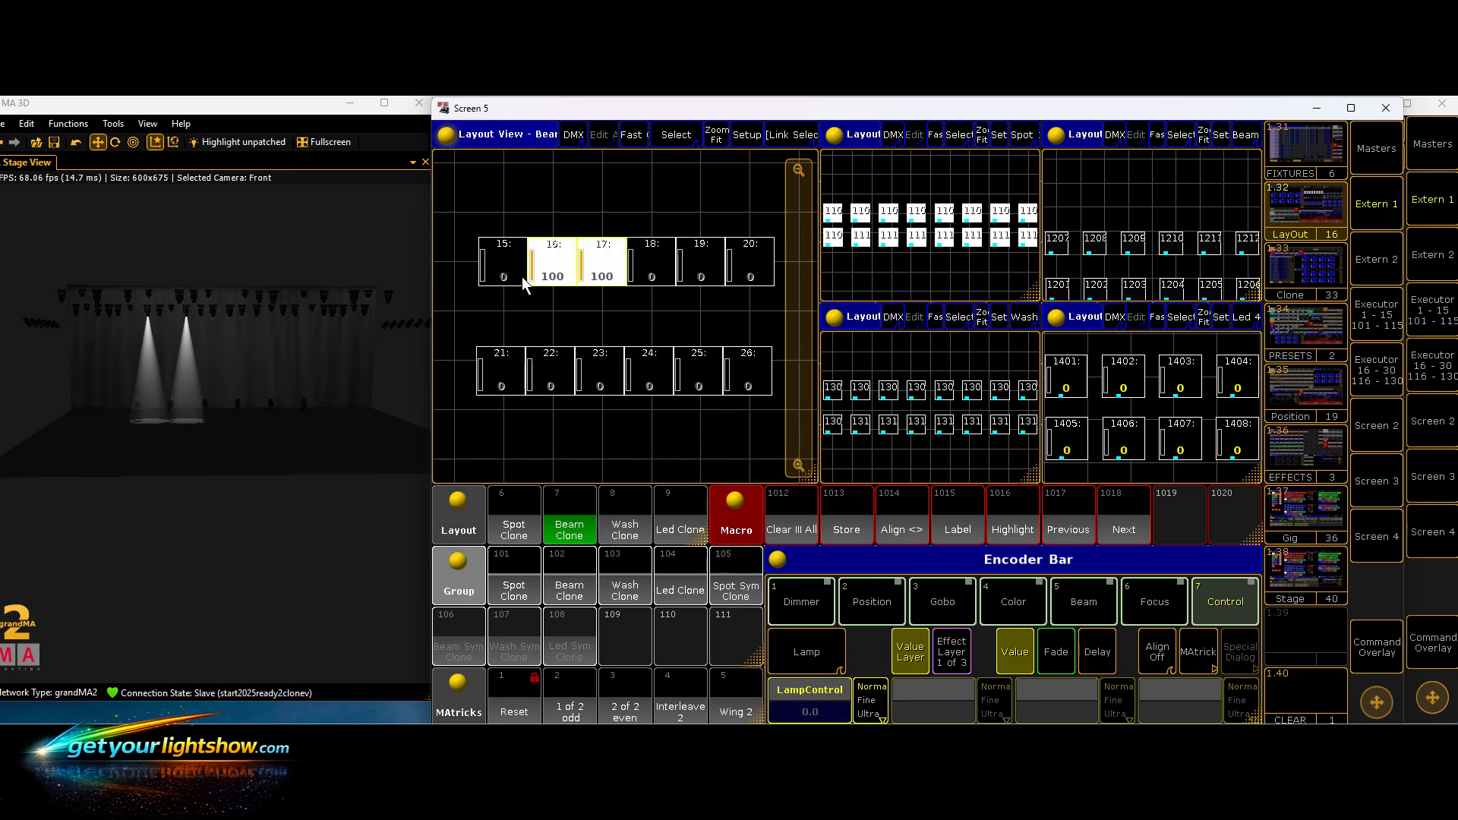
pyautogui.click(524, 282)
pyautogui.click(505, 369)
pyautogui.click(548, 372)
pyautogui.click(603, 375)
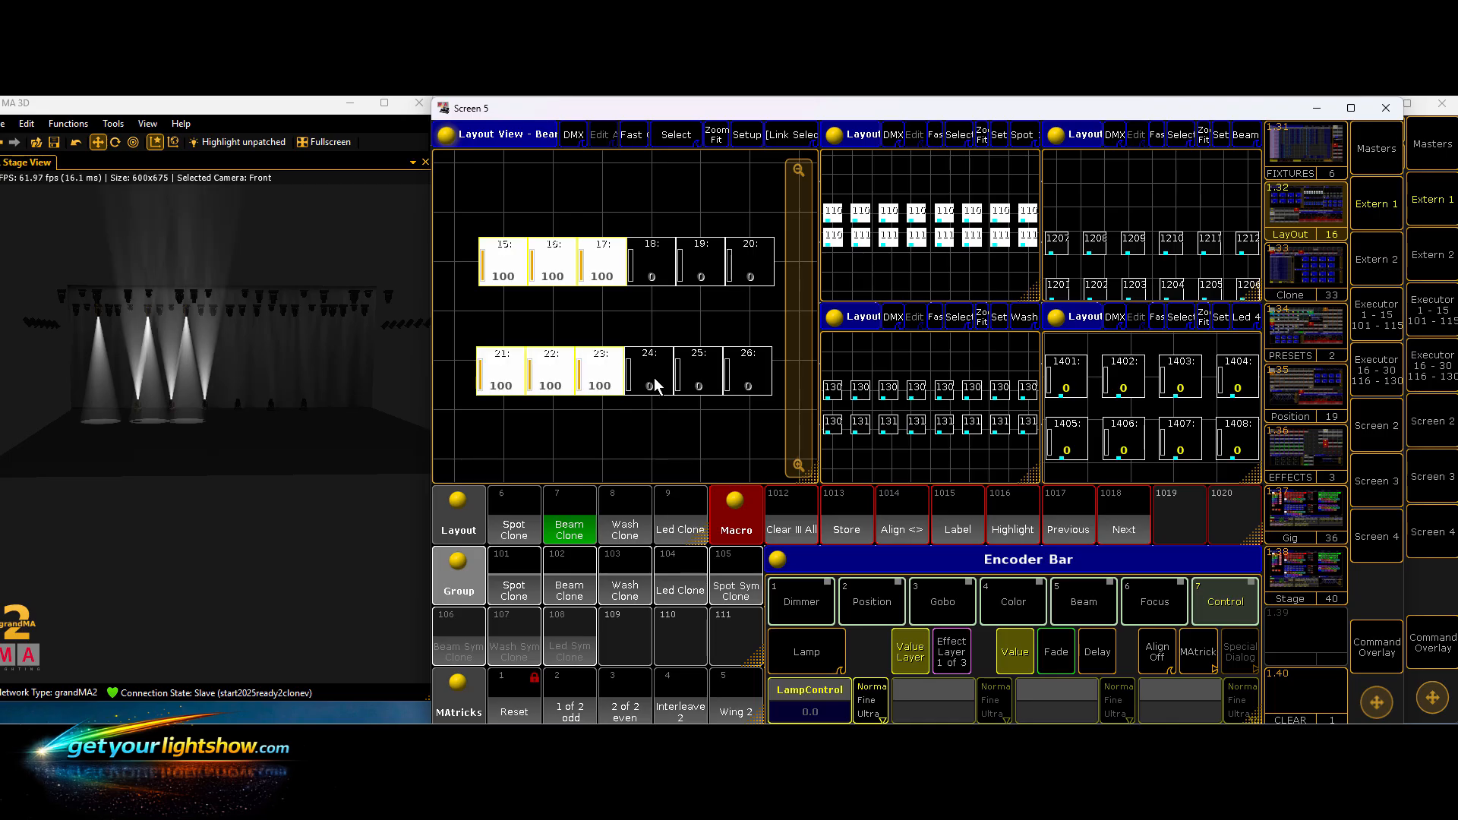
# - Add beam fixtures 24, 25, 26, 20, 19 and 18 to the selection in mirrored order
pyautogui.click(651, 377)
pyautogui.click(704, 377)
pyautogui.click(747, 376)
pyautogui.click(751, 260)
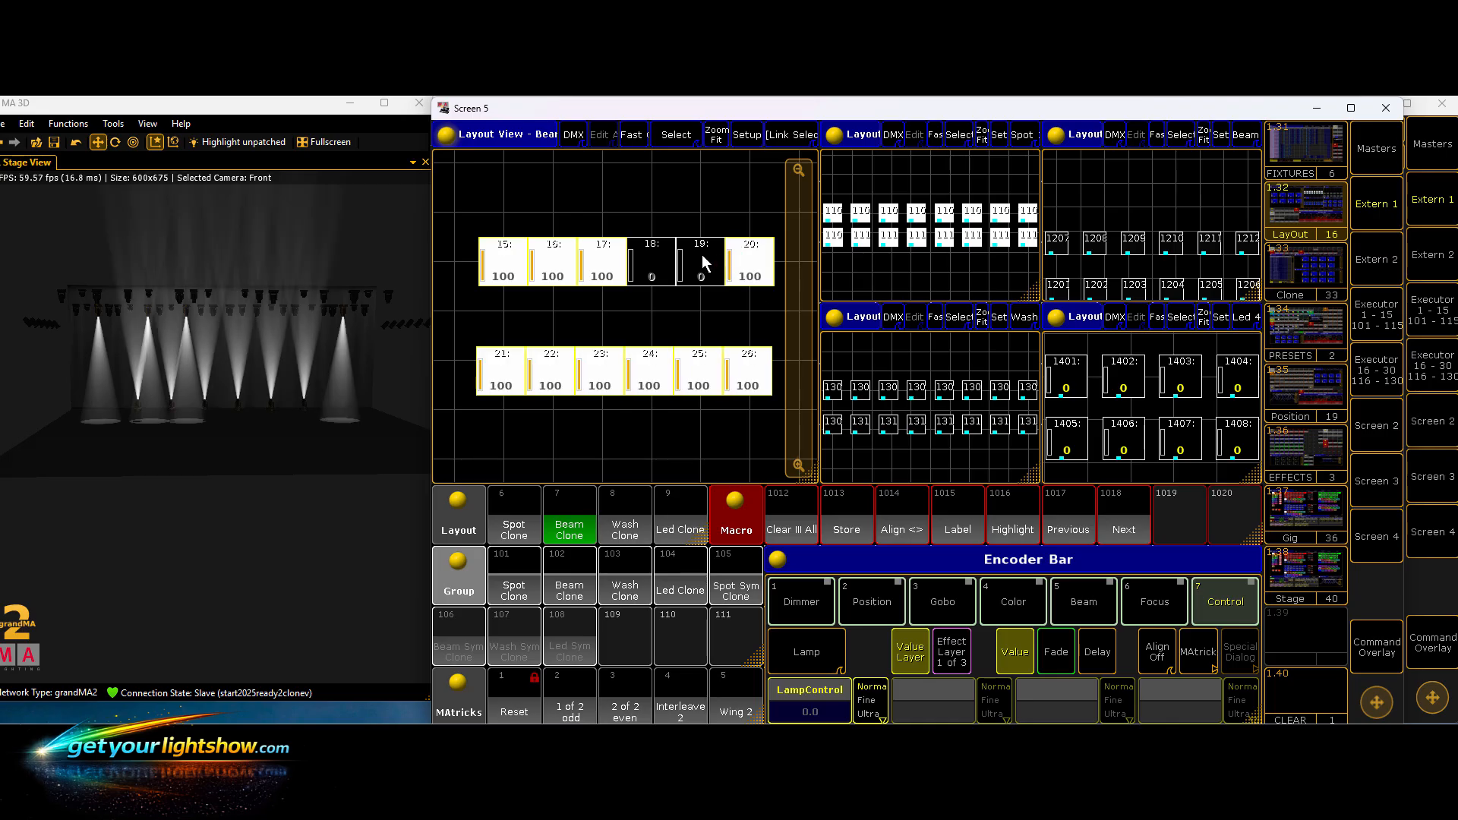
pyautogui.click(703, 262)
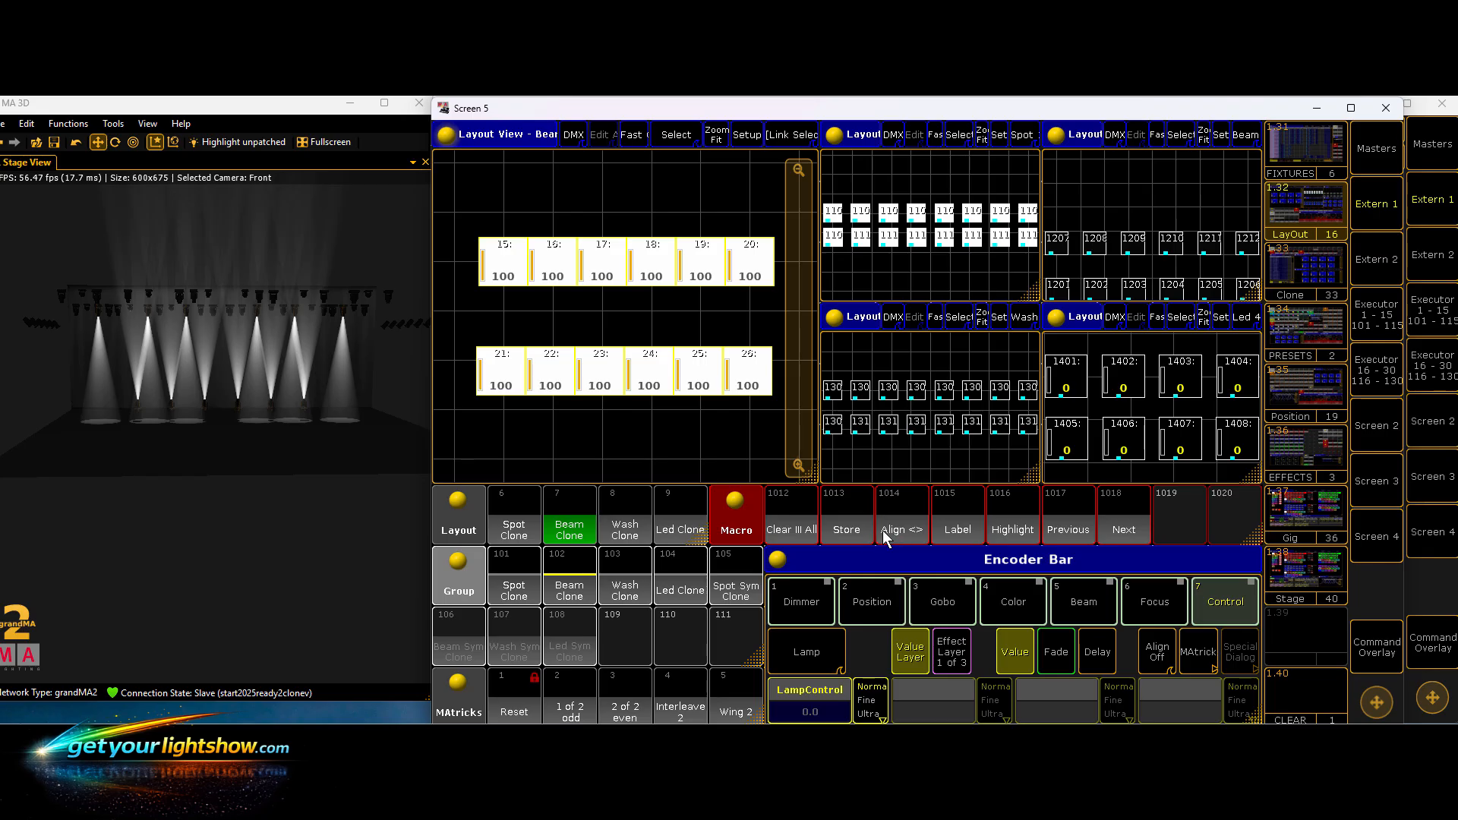
# - Store the beam selection in group 106, Beam Sym Clone, and clear the programmer
pyautogui.click(851, 531)
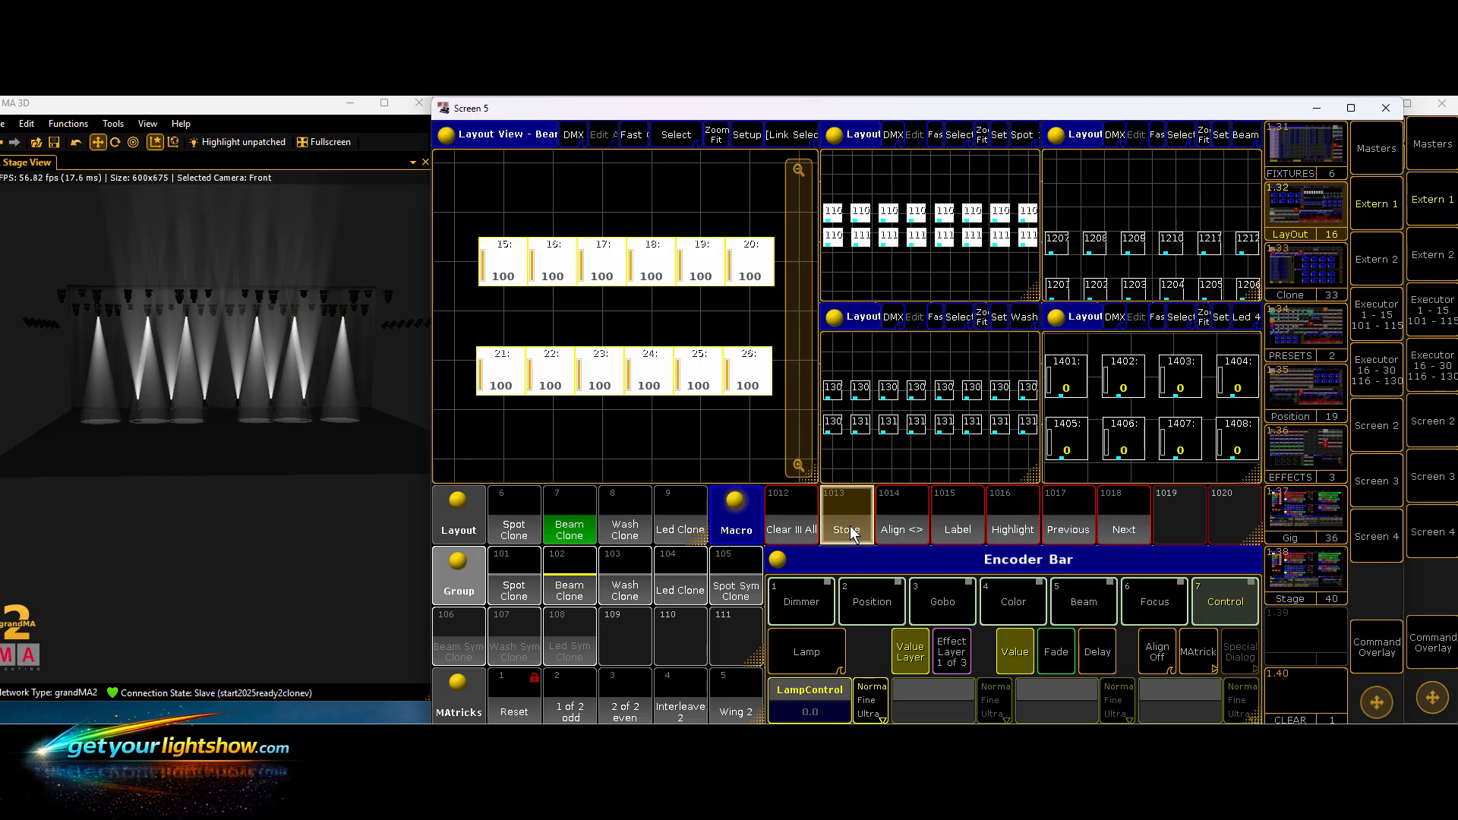
pyautogui.click(464, 654)
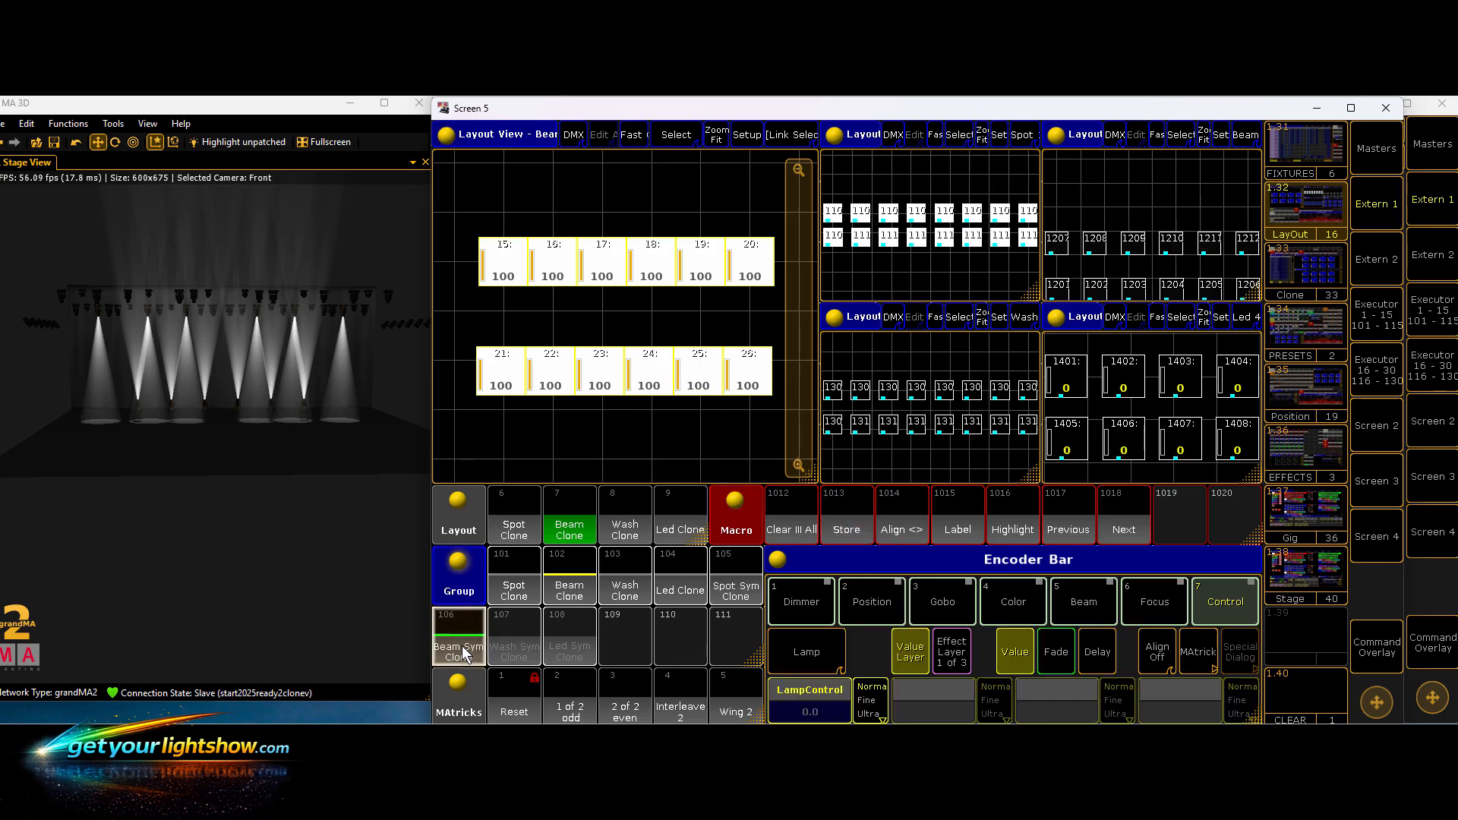
pyautogui.click(793, 529)
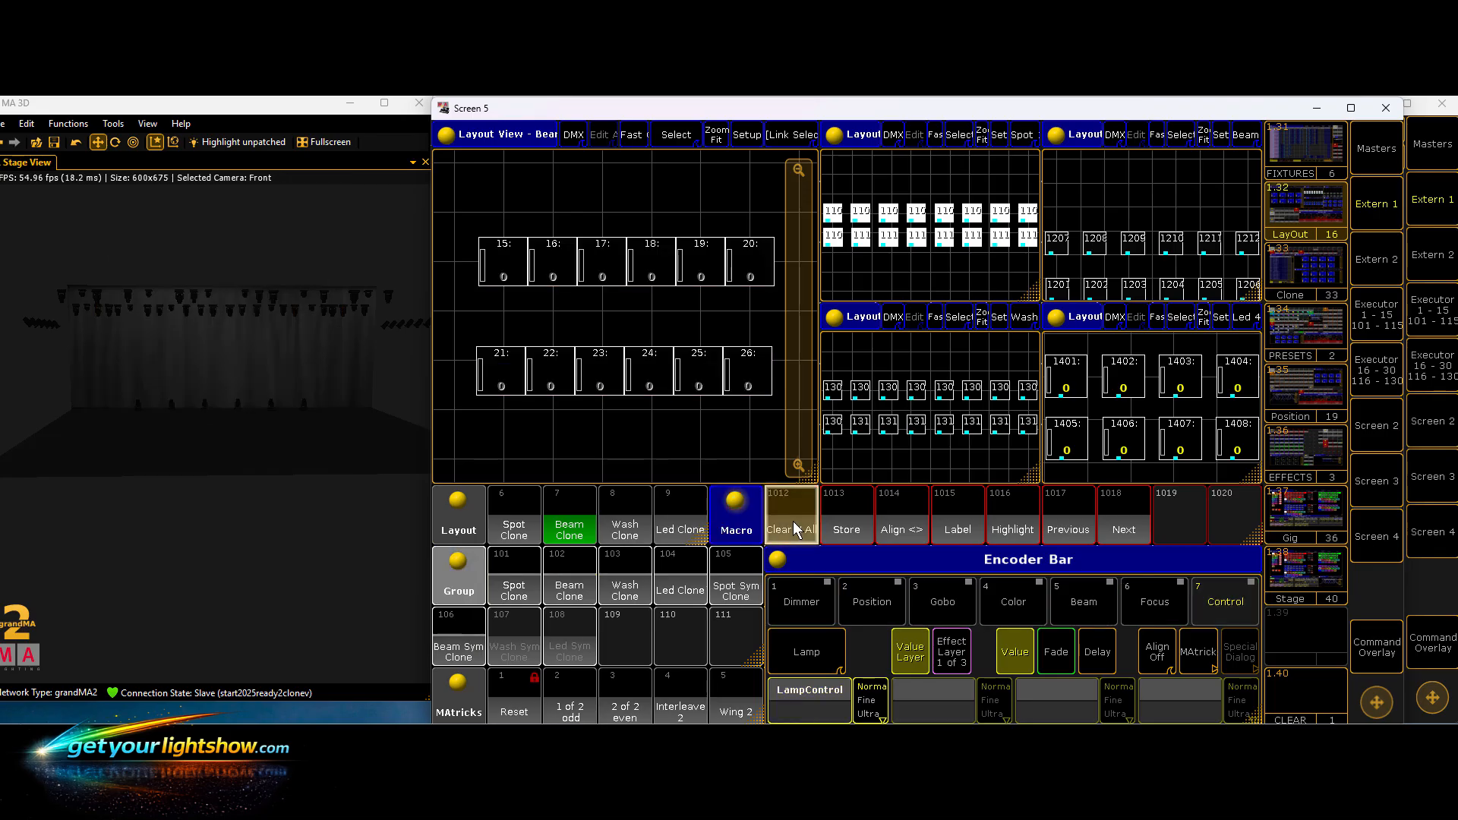
# - In the Wash Clone layout, select both cells of fixtures 29, 28, 27, 33, 34 and 35 in that order
pyautogui.click(627, 526)
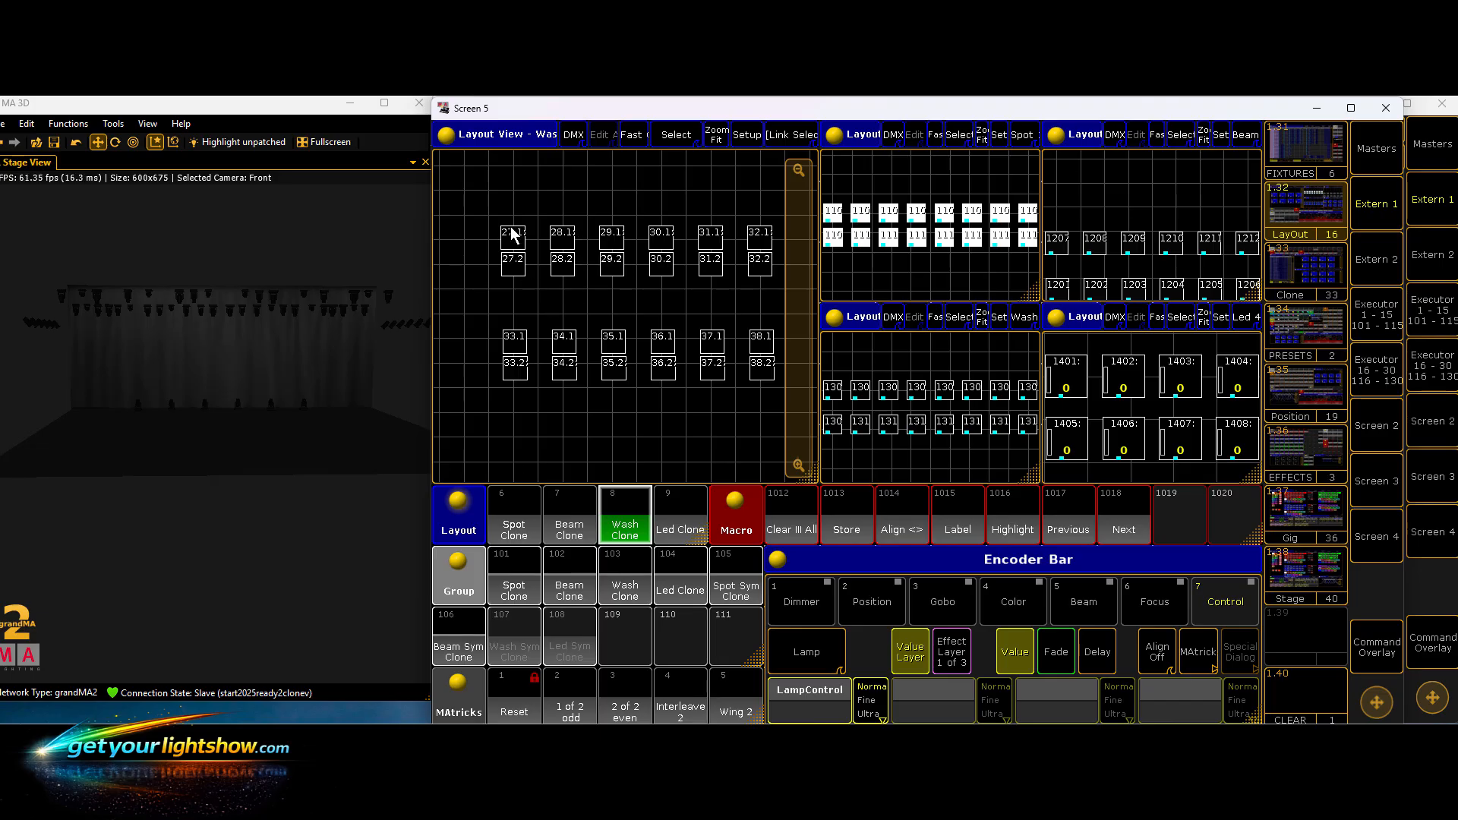
pyautogui.click(610, 244)
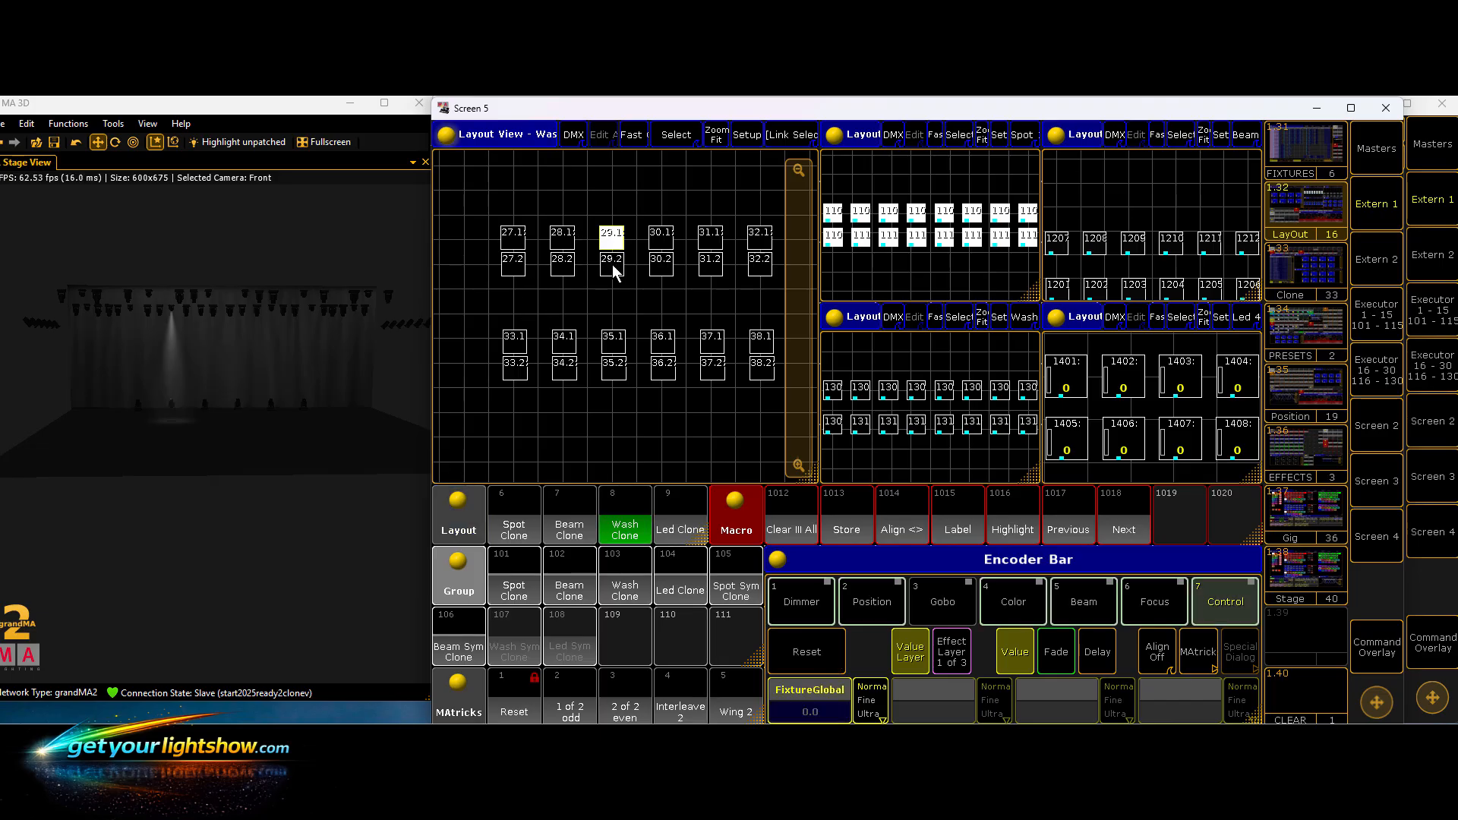
pyautogui.click(566, 245)
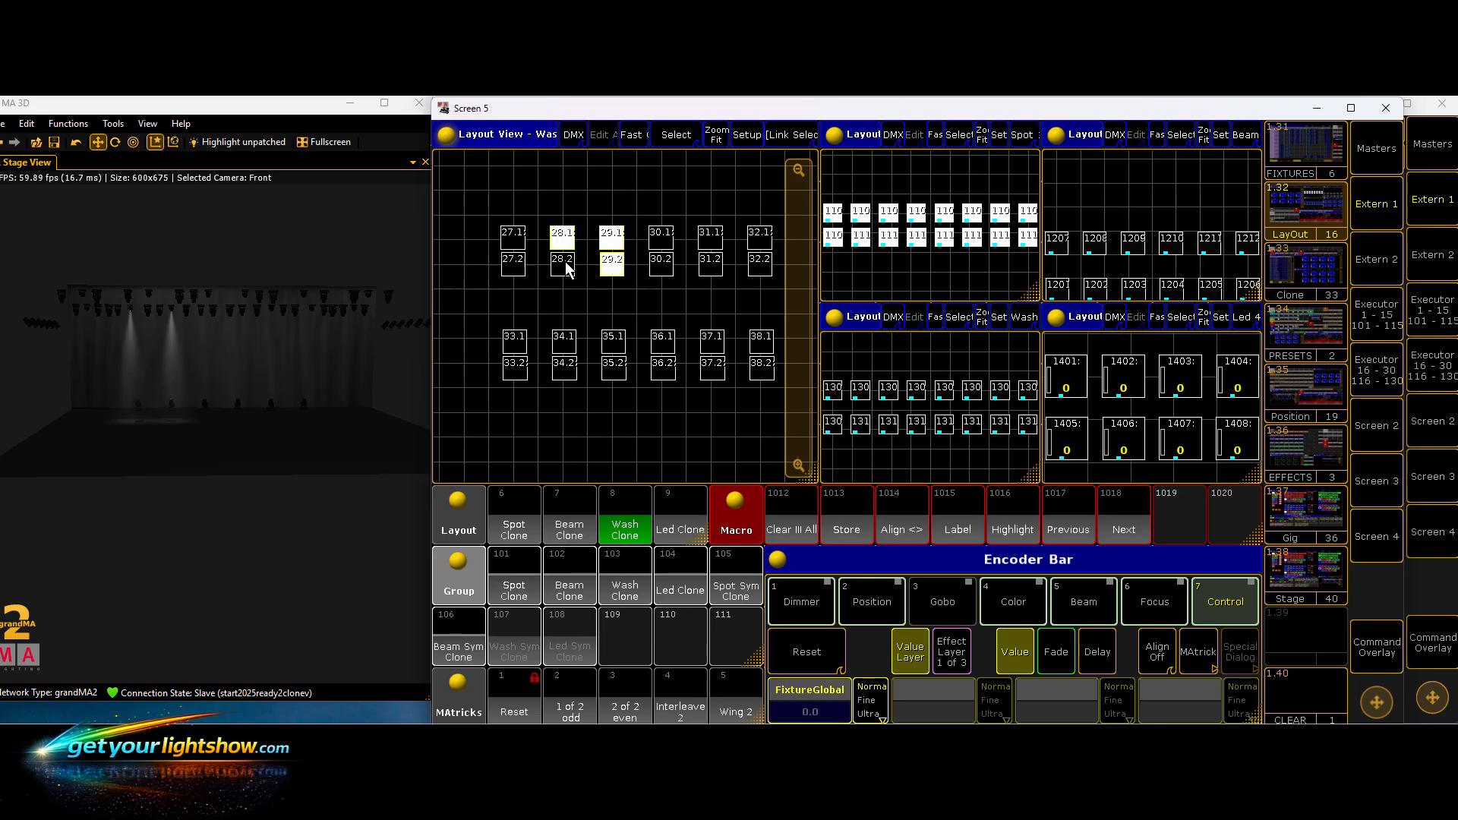
pyautogui.click(520, 245)
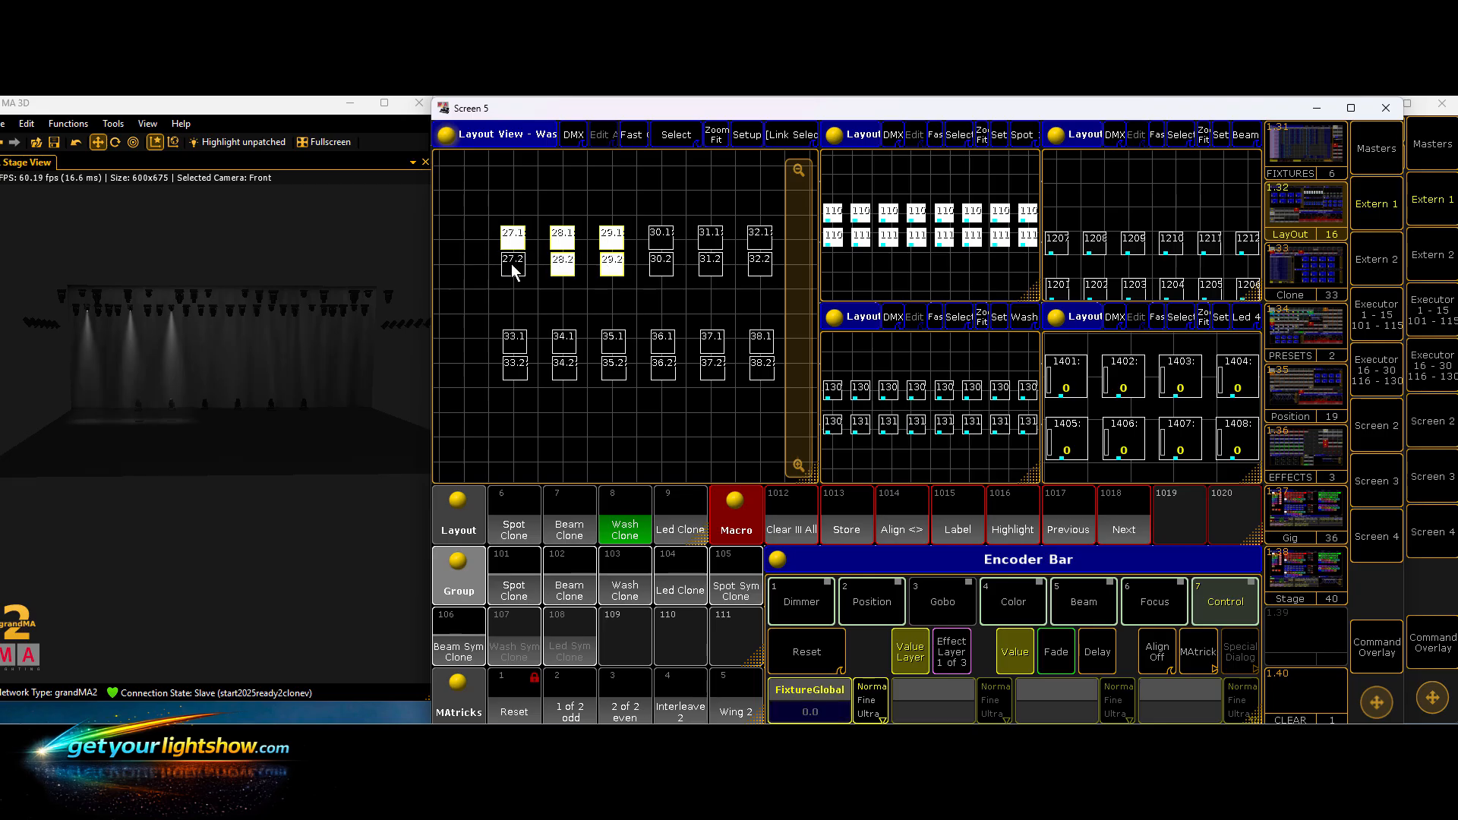
pyautogui.click(516, 344)
pyautogui.click(564, 361)
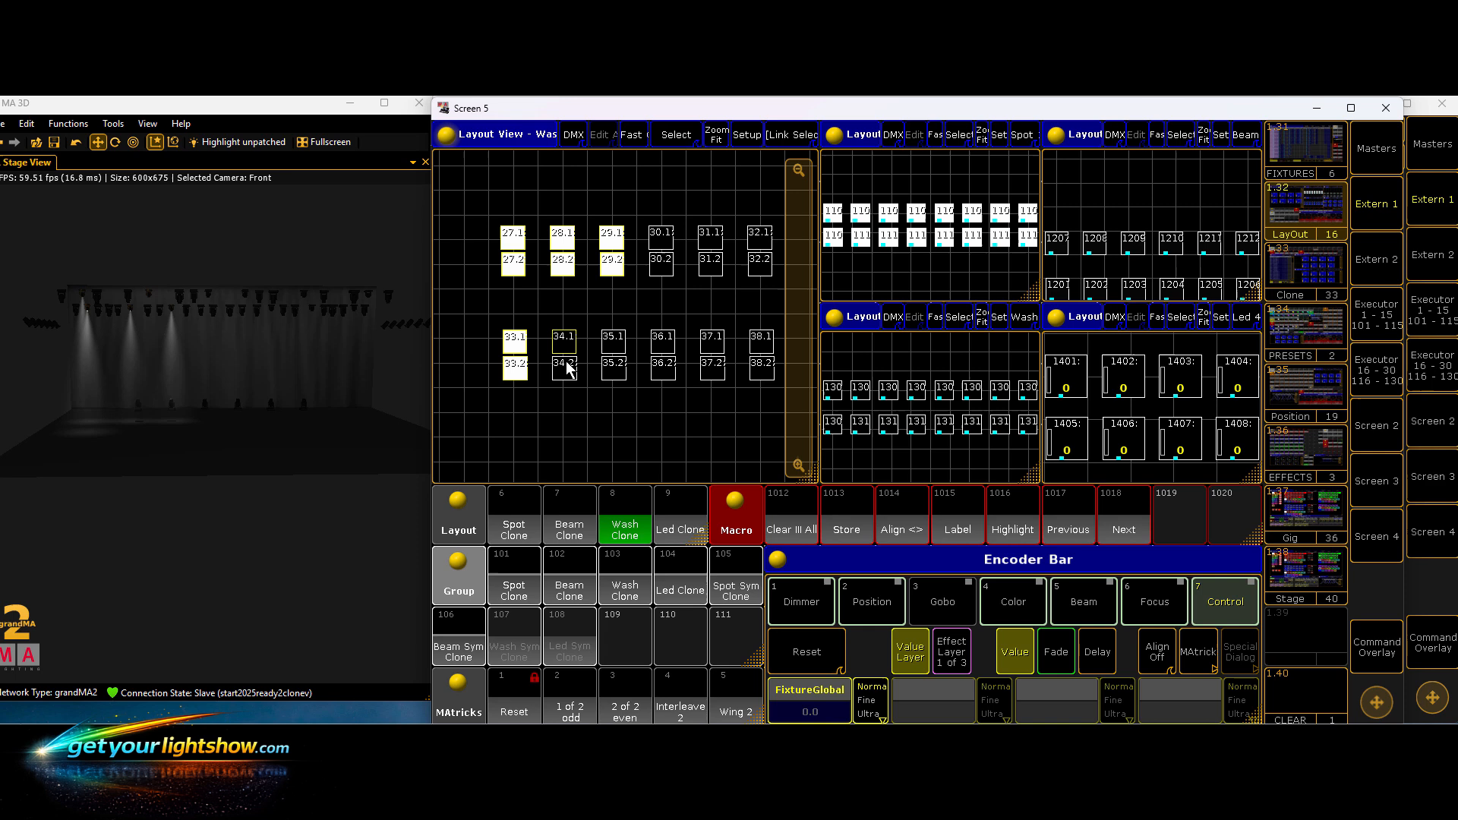
pyautogui.click(617, 368)
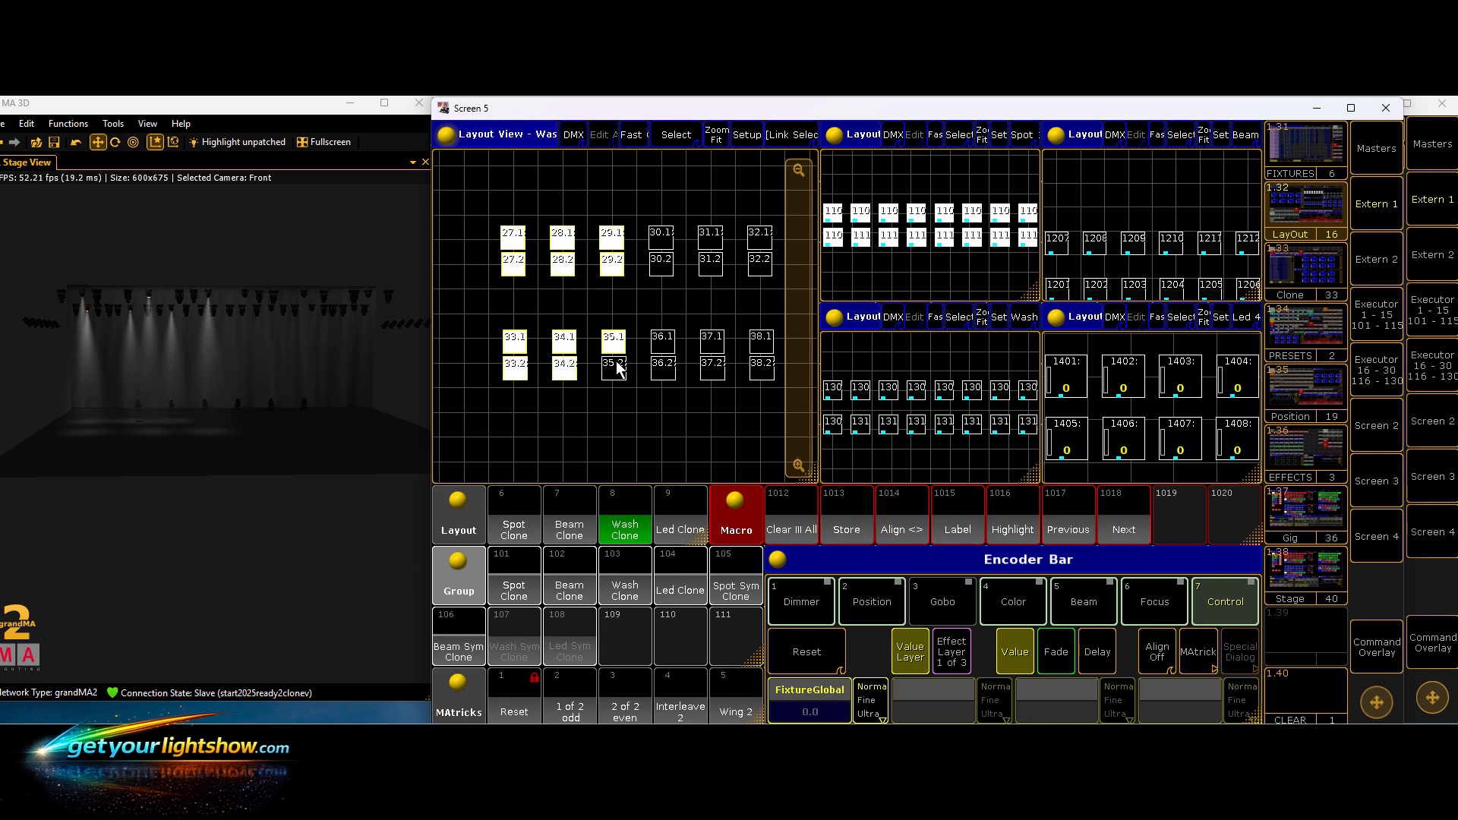
# - Add both cells of wash fixtures 36, 37, 38, 32, 31 and 30 to the selection in mirrored order
pyautogui.click(666, 375)
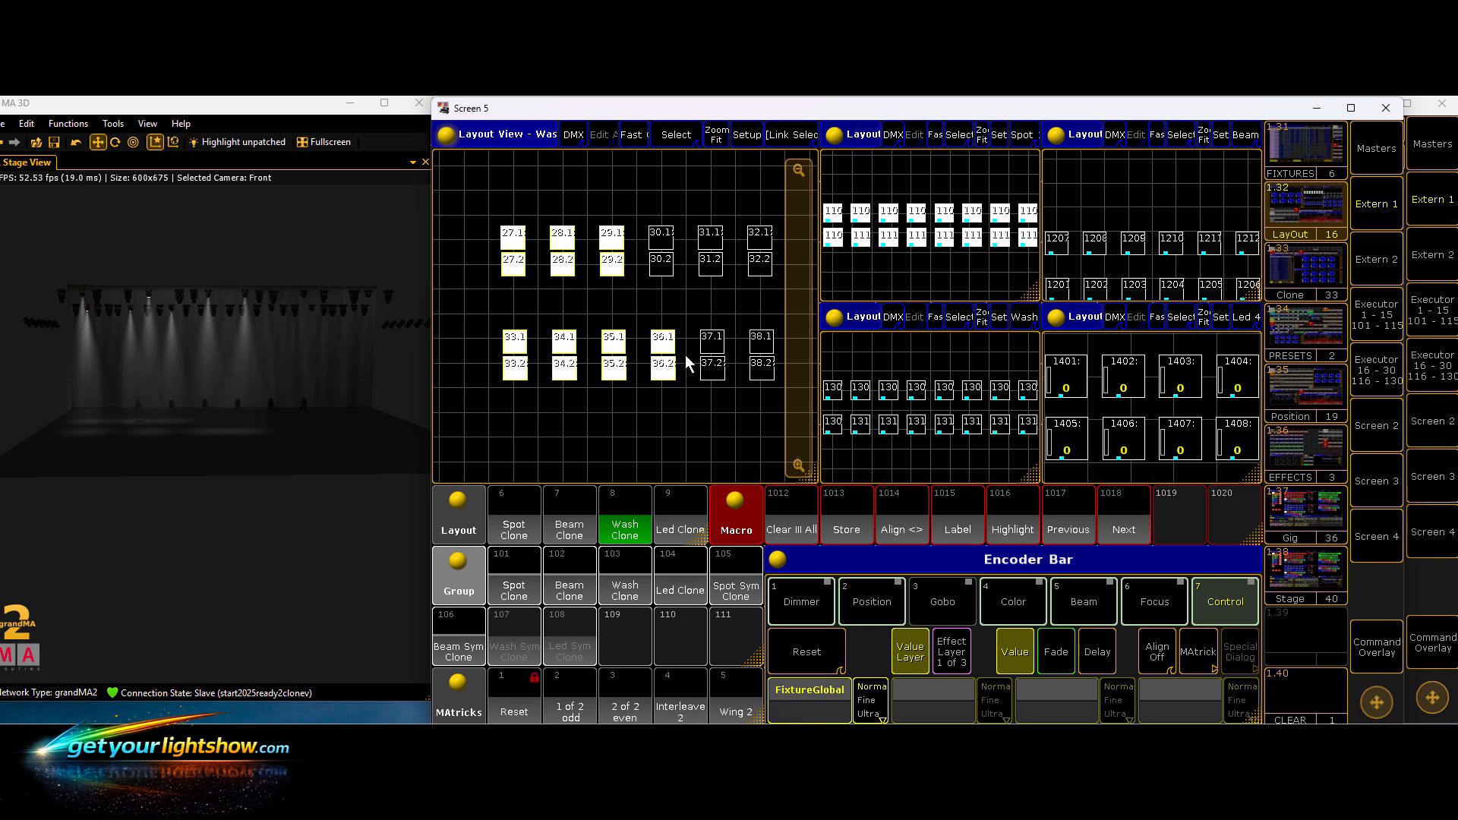
pyautogui.click(712, 355)
pyautogui.click(763, 343)
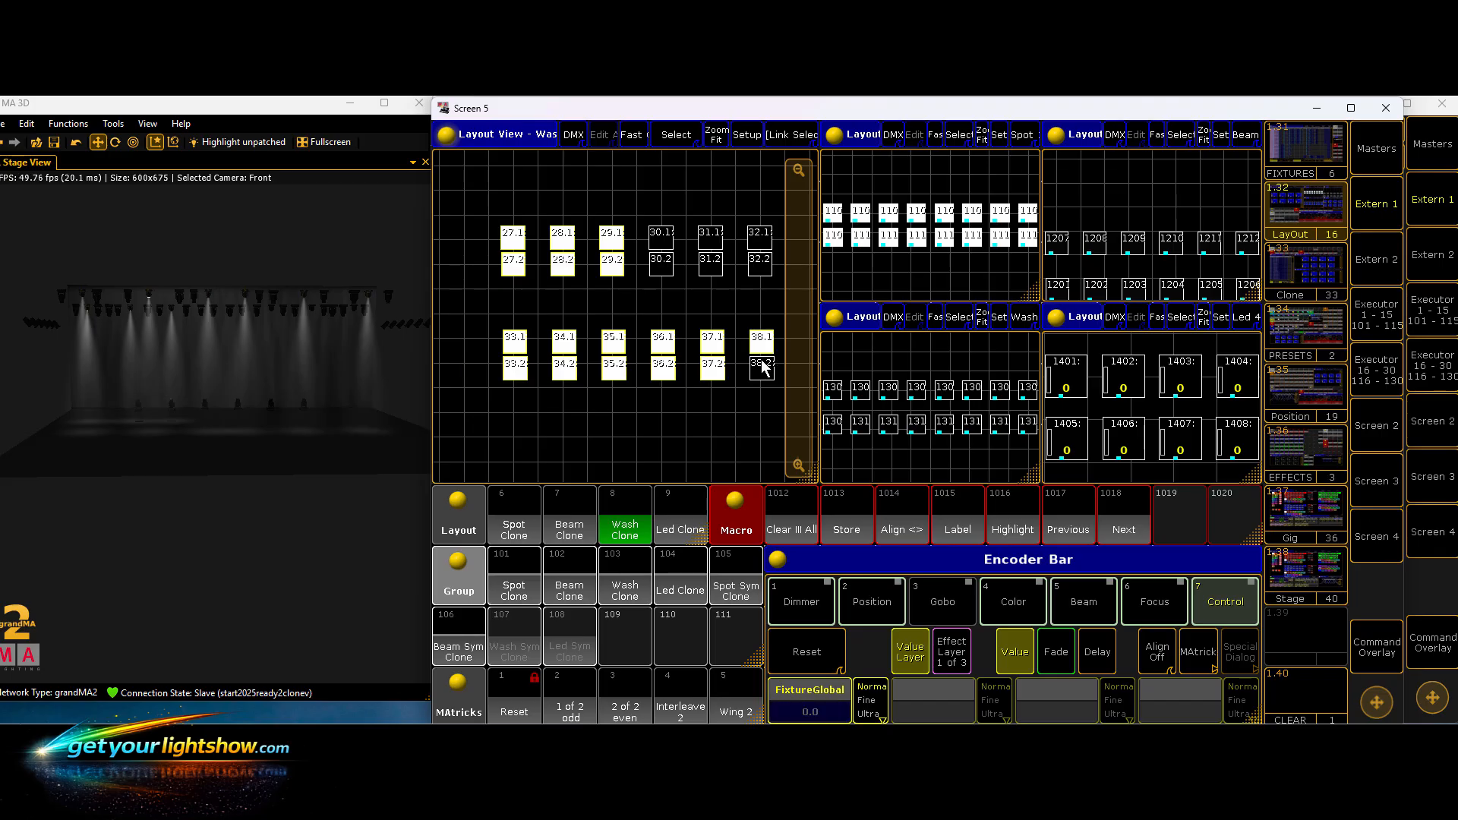
pyautogui.click(760, 374)
pyautogui.click(760, 262)
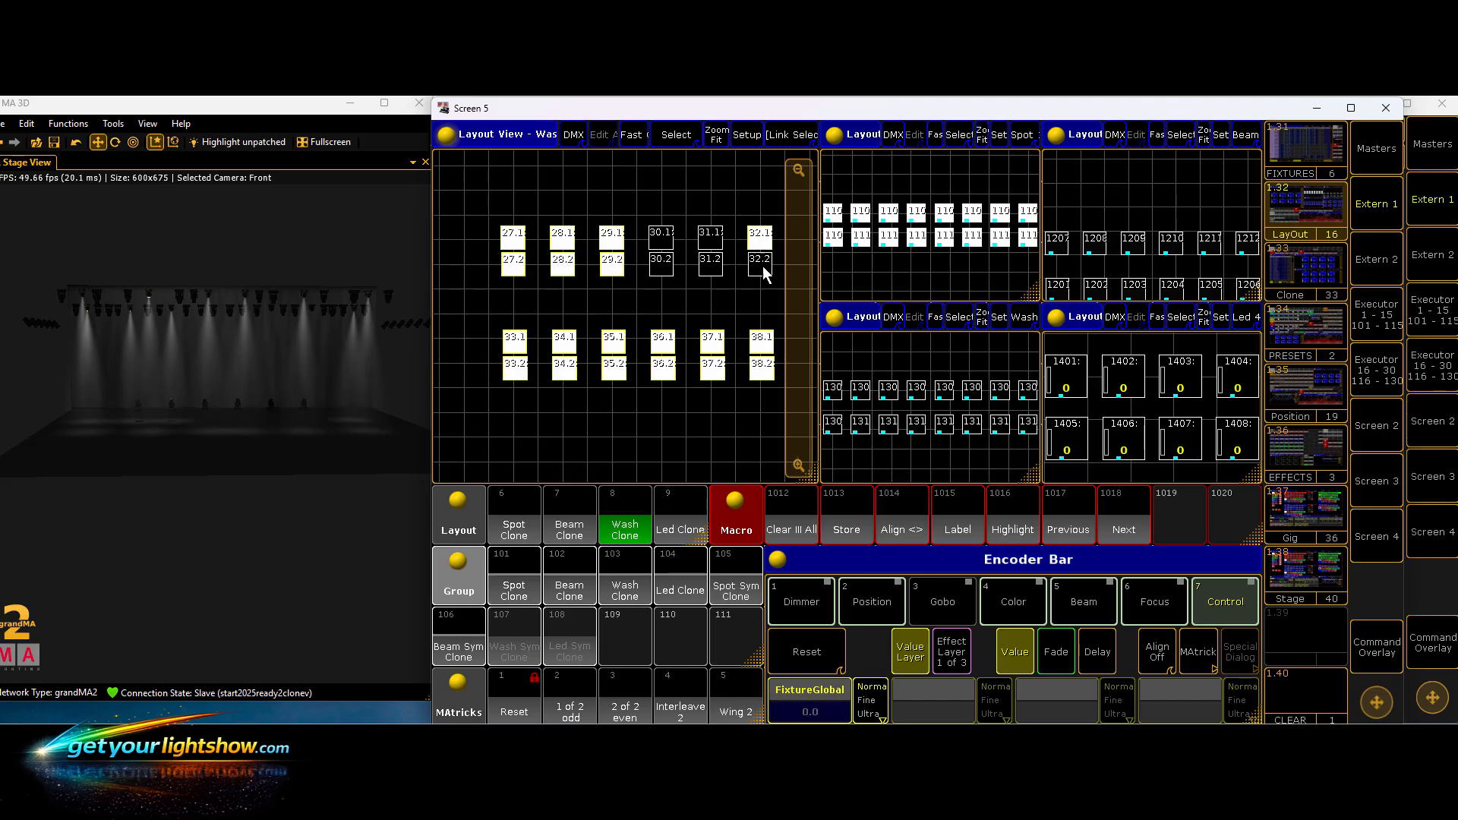
pyautogui.click(714, 239)
pyautogui.click(715, 267)
pyautogui.click(660, 242)
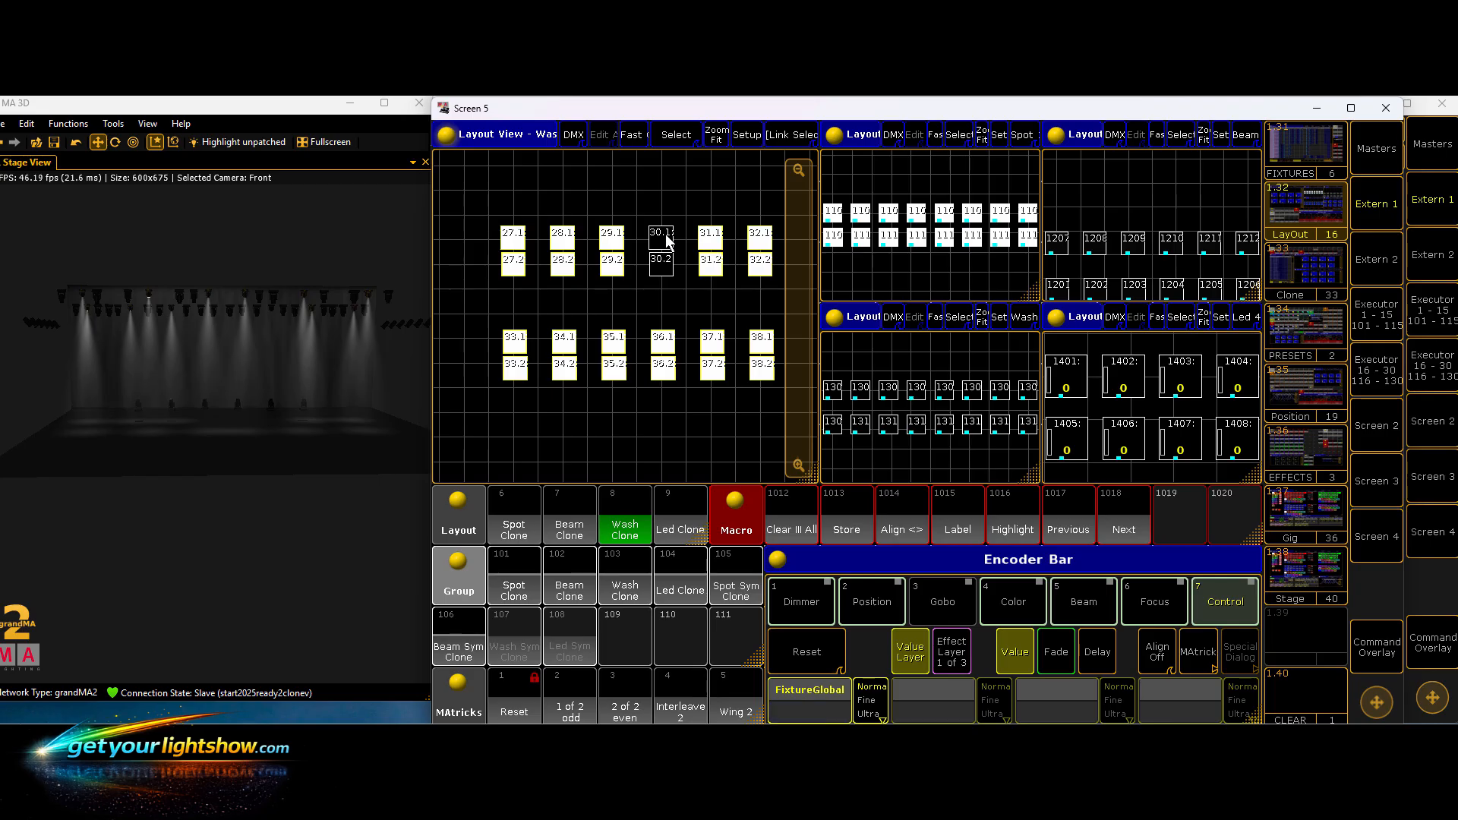
pyautogui.click(660, 262)
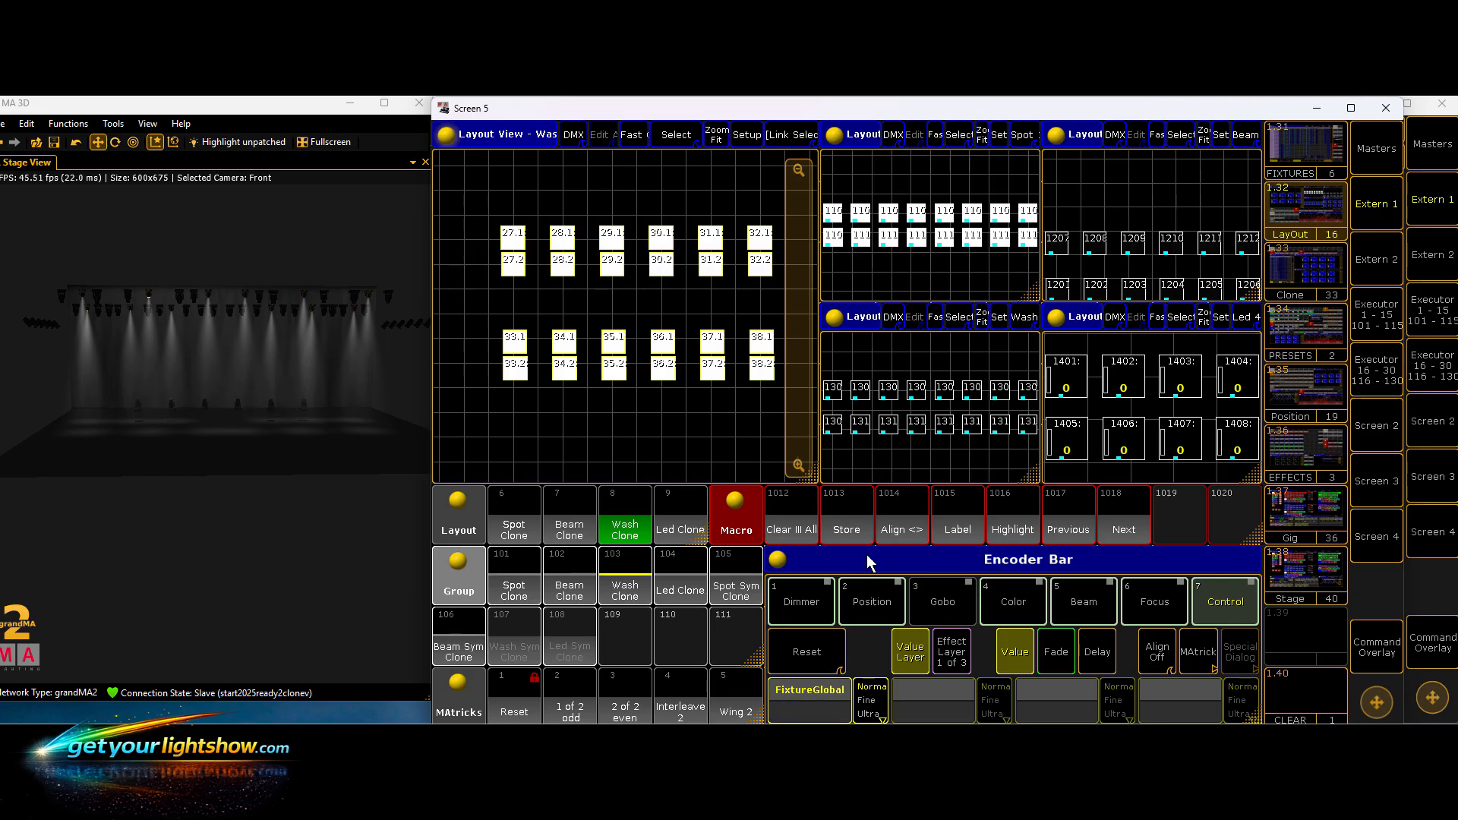
# - Store the wash selection in group 107, Wash Sym Clone, and clear the programmer
pyautogui.click(847, 529)
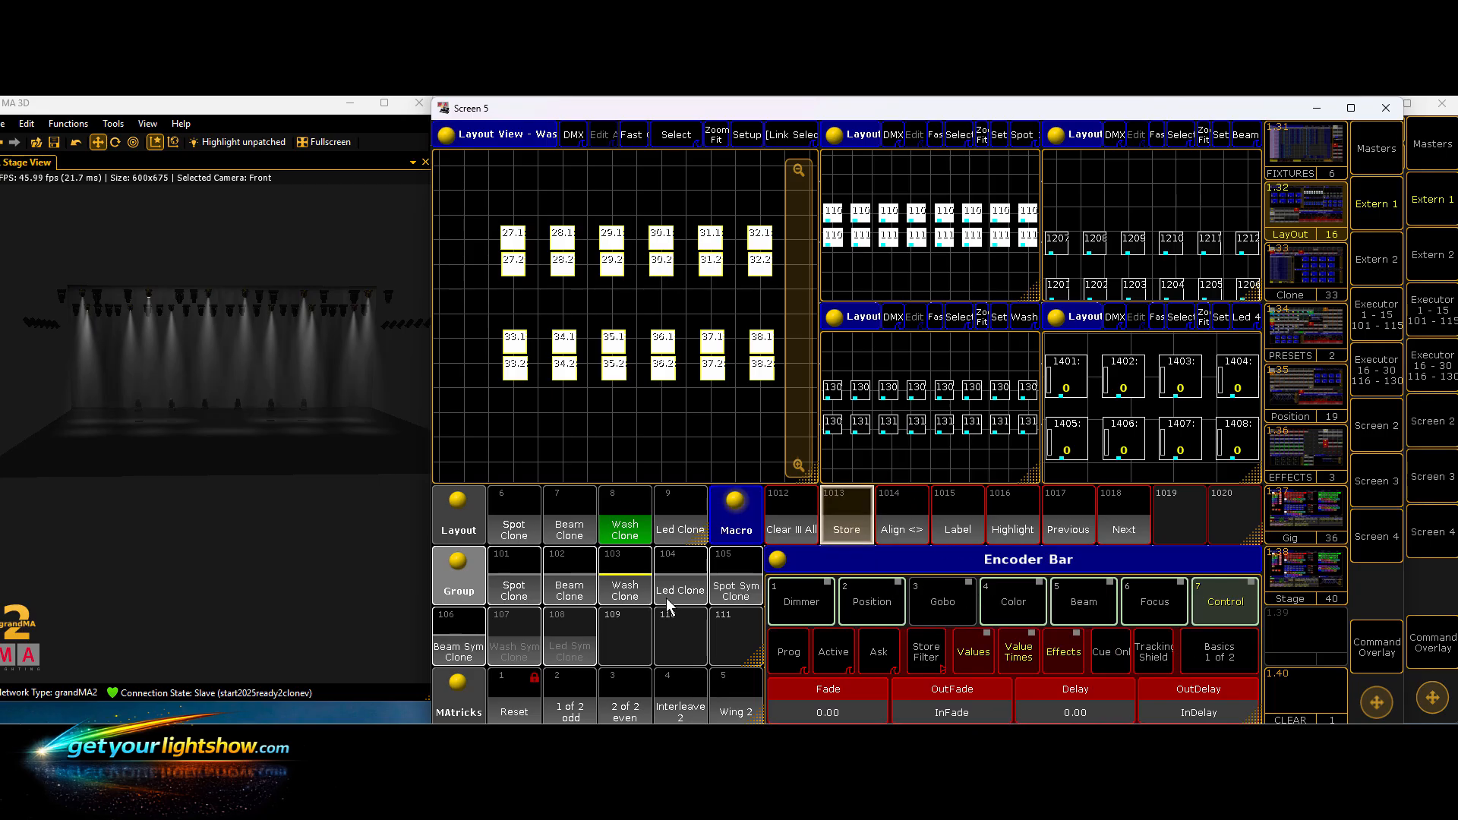
pyautogui.click(518, 653)
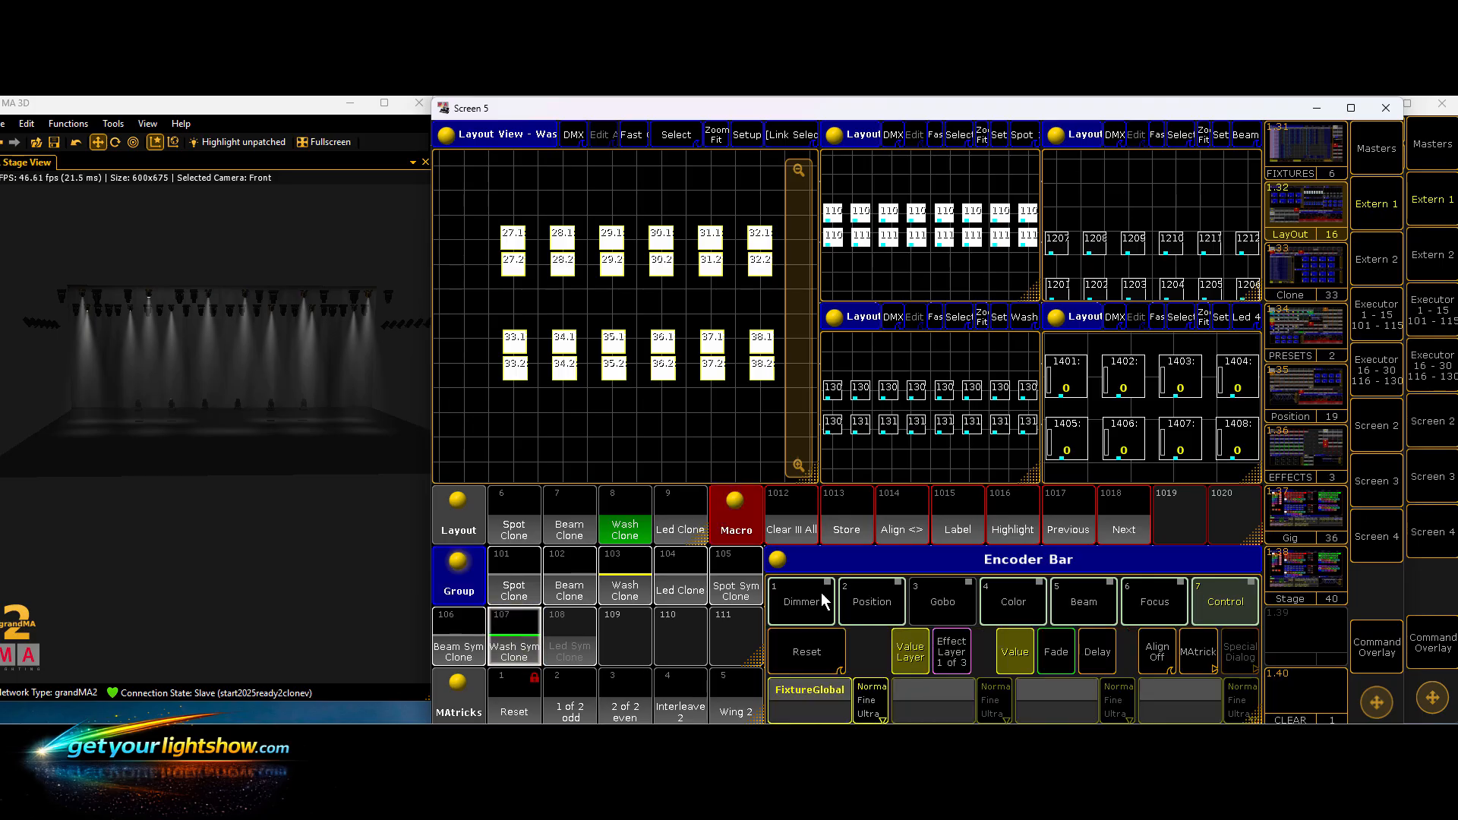
pyautogui.click(792, 532)
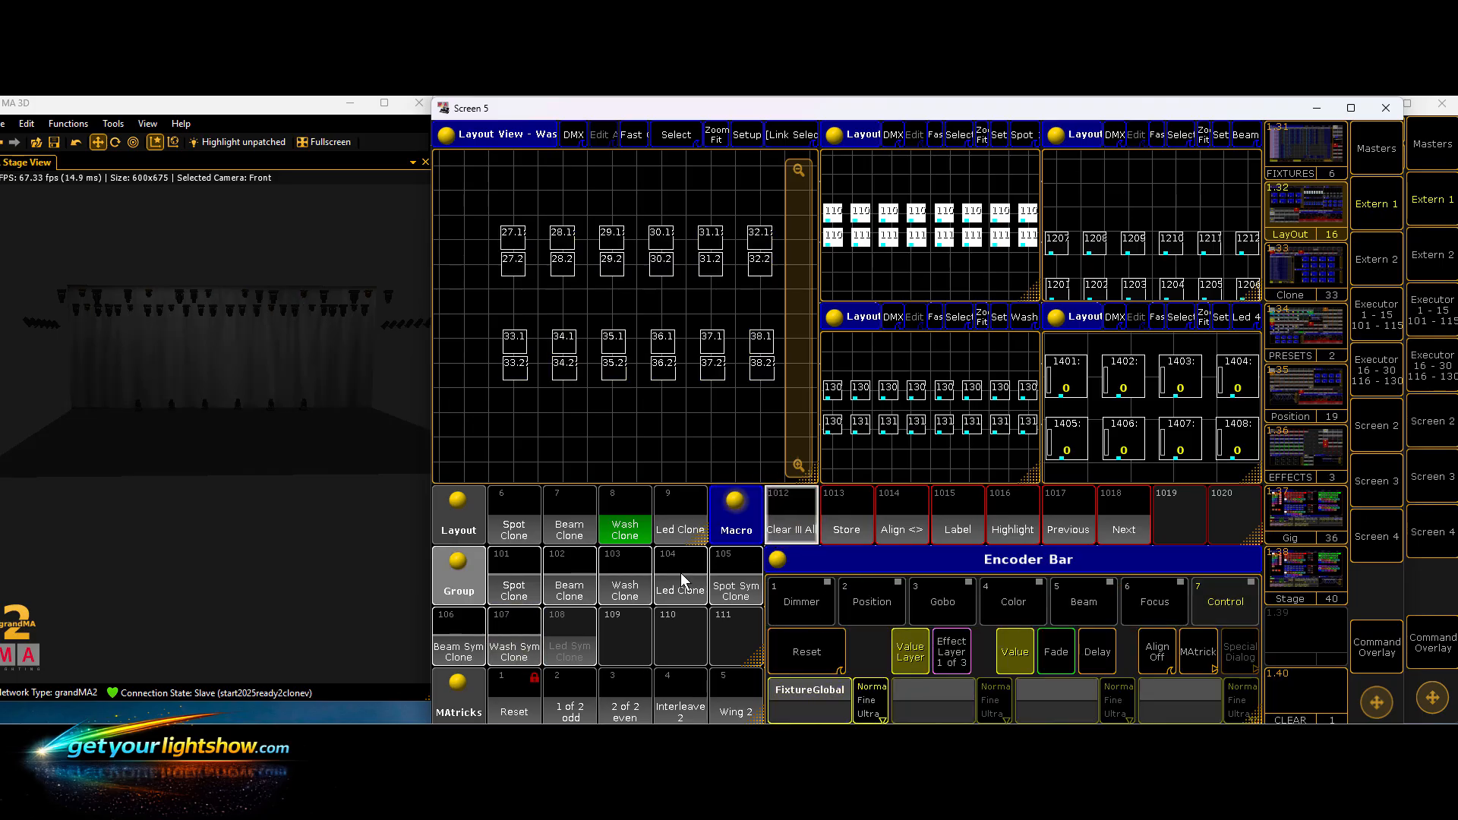
# - In the Led Clone layout, select LED fixtures 40, 39, 43 and 44, followed by 47 through 52, in that order
pyautogui.click(679, 526)
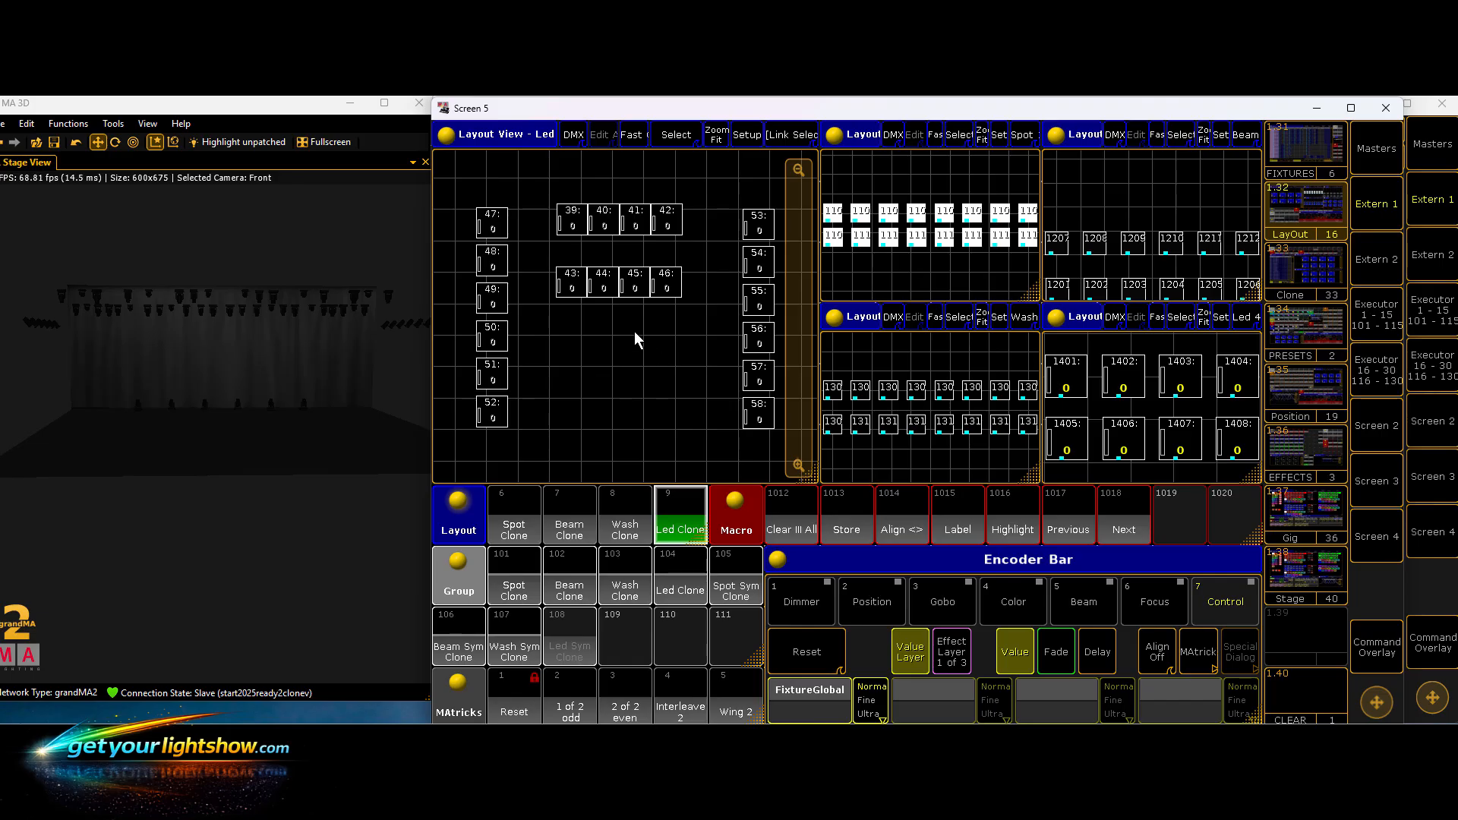
pyautogui.click(604, 220)
pyautogui.click(573, 222)
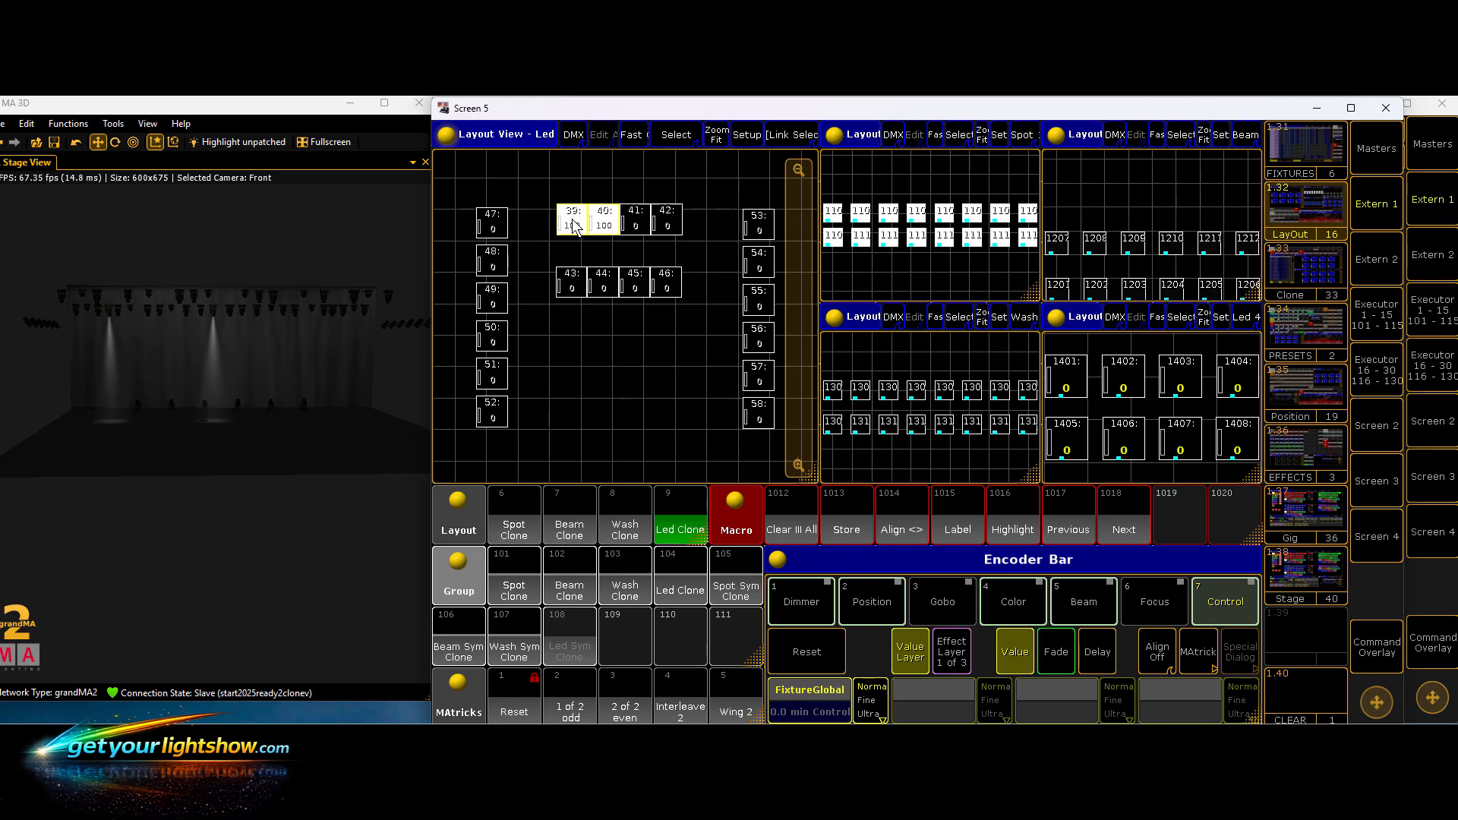
pyautogui.click(571, 281)
pyautogui.click(604, 283)
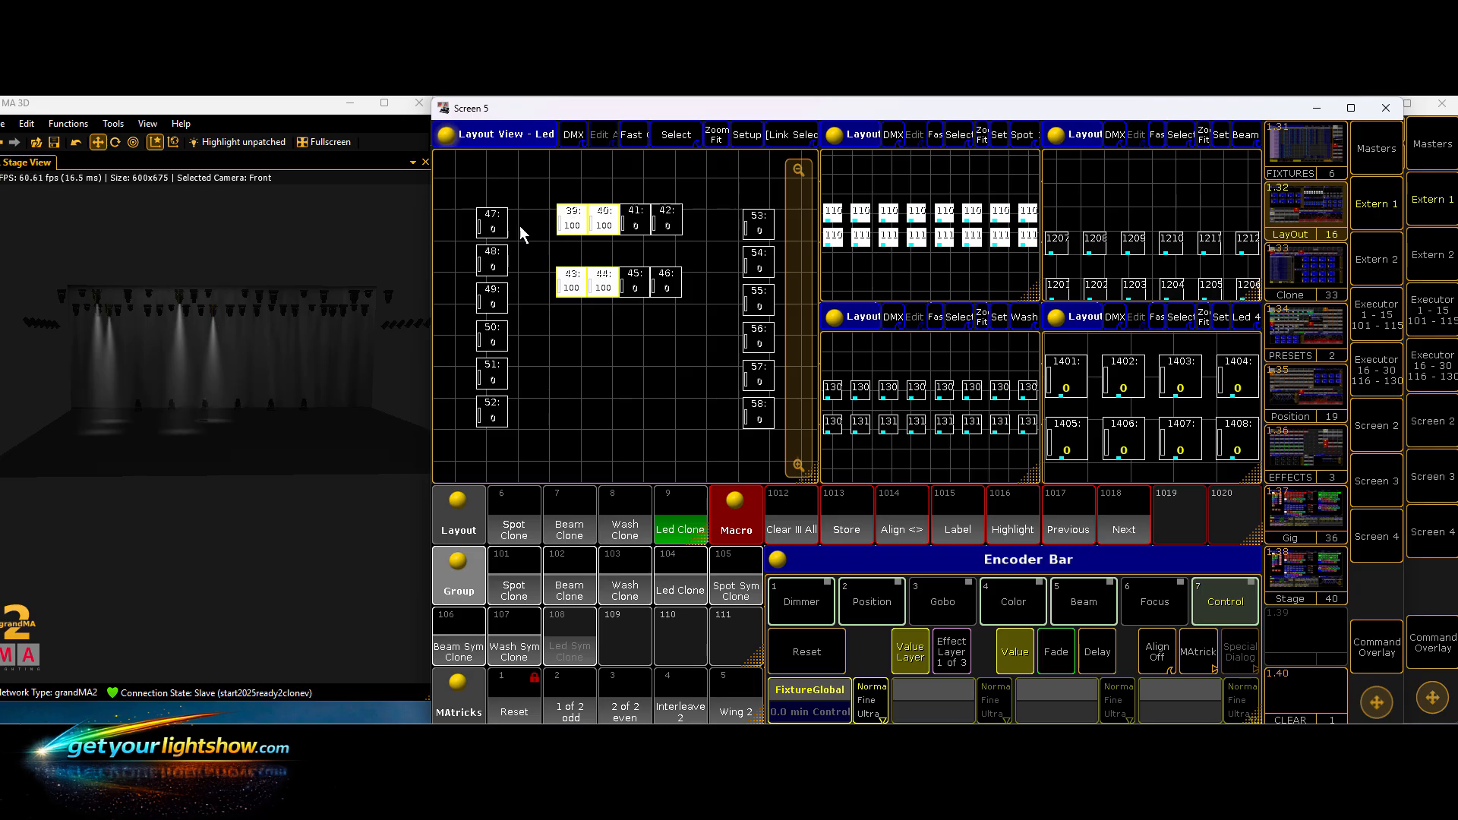
pyautogui.click(498, 221)
pyautogui.click(500, 257)
pyautogui.click(499, 291)
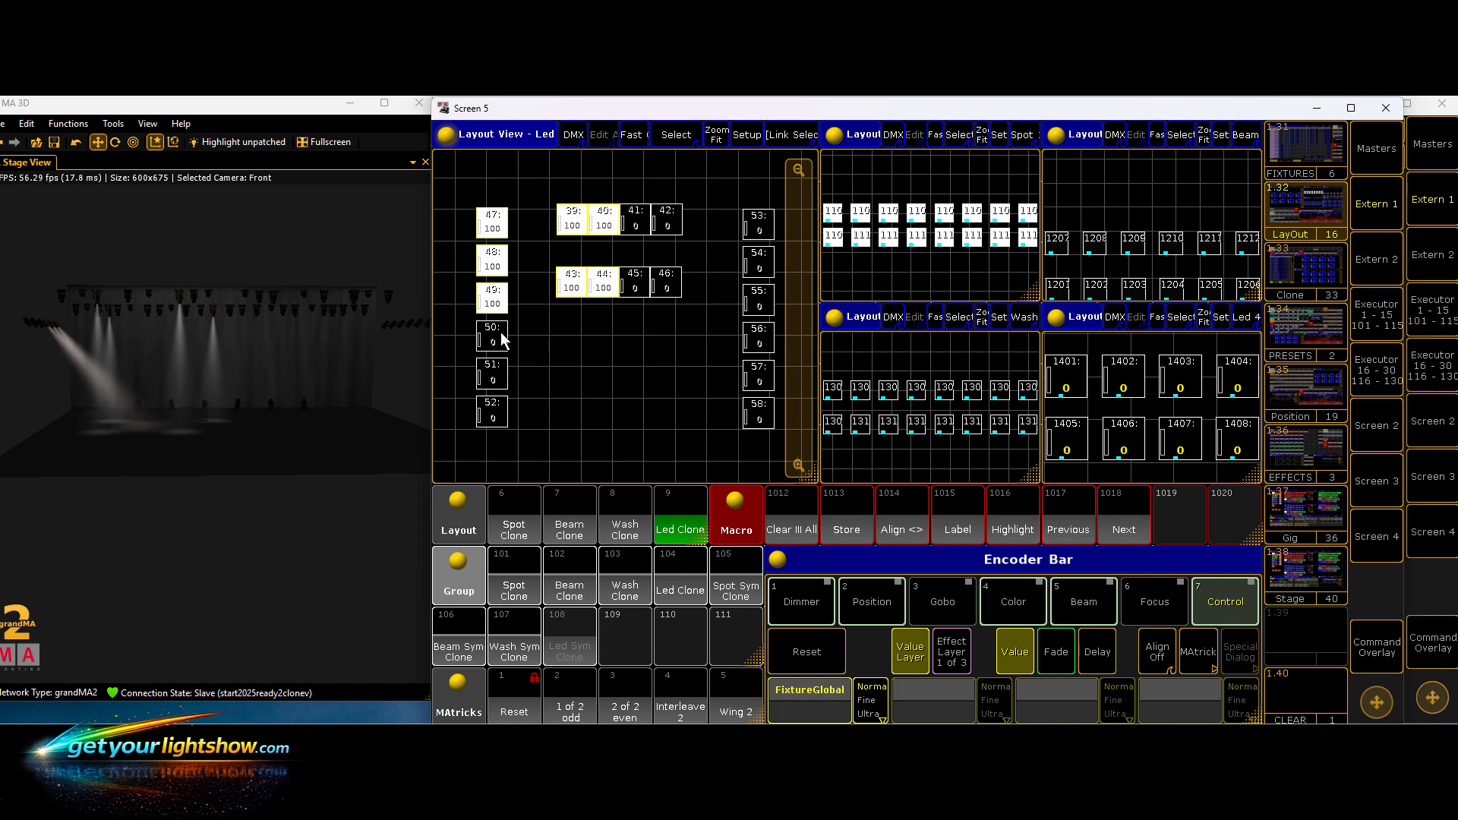
pyautogui.click(500, 331)
pyautogui.click(501, 376)
pyautogui.click(494, 414)
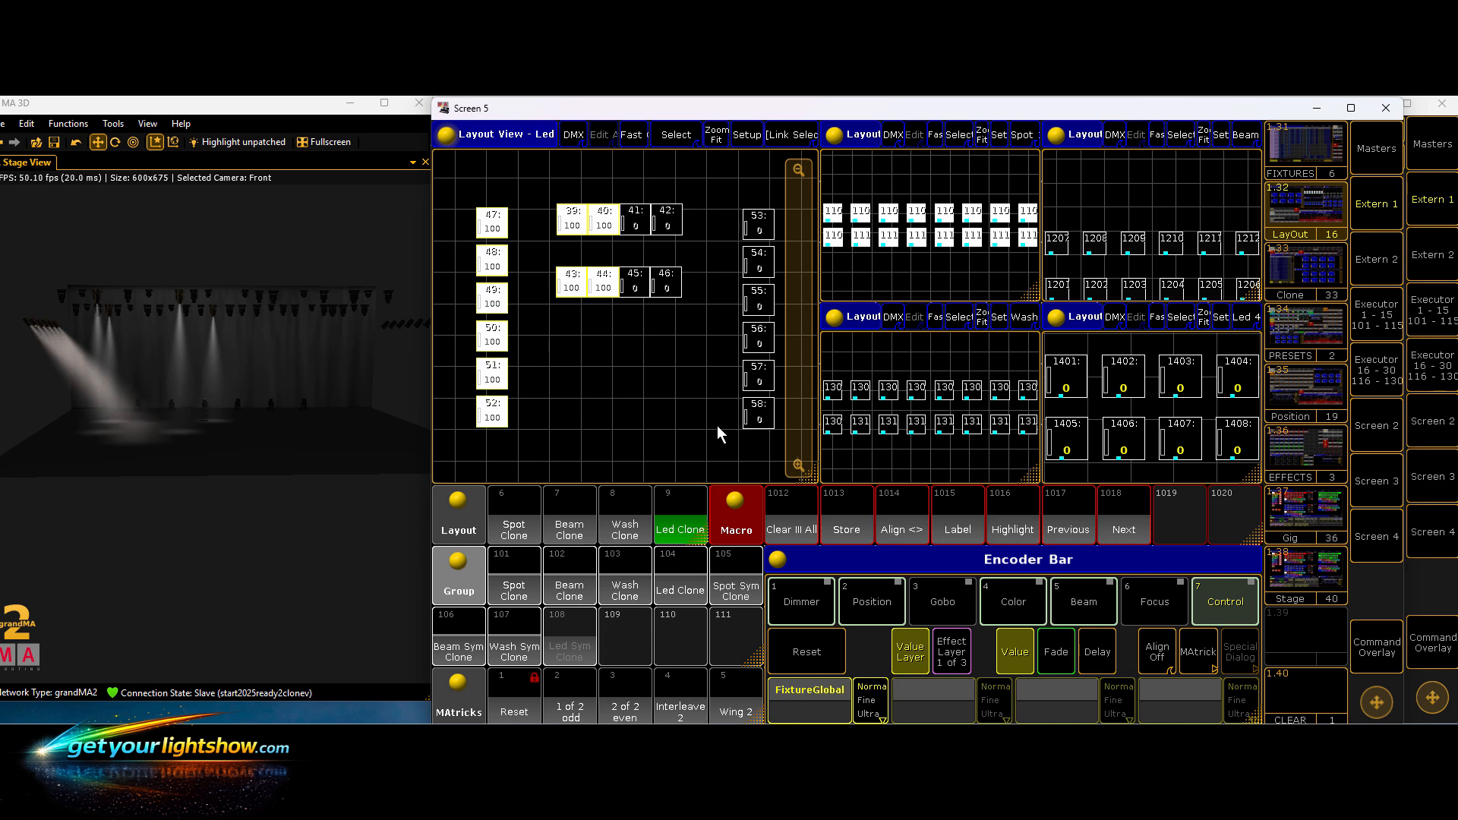
# - Add LED fixtures 58 down to 53, followed by 45, 46, 42 and 41, to the selection in that order
pyautogui.click(756, 420)
pyautogui.click(758, 376)
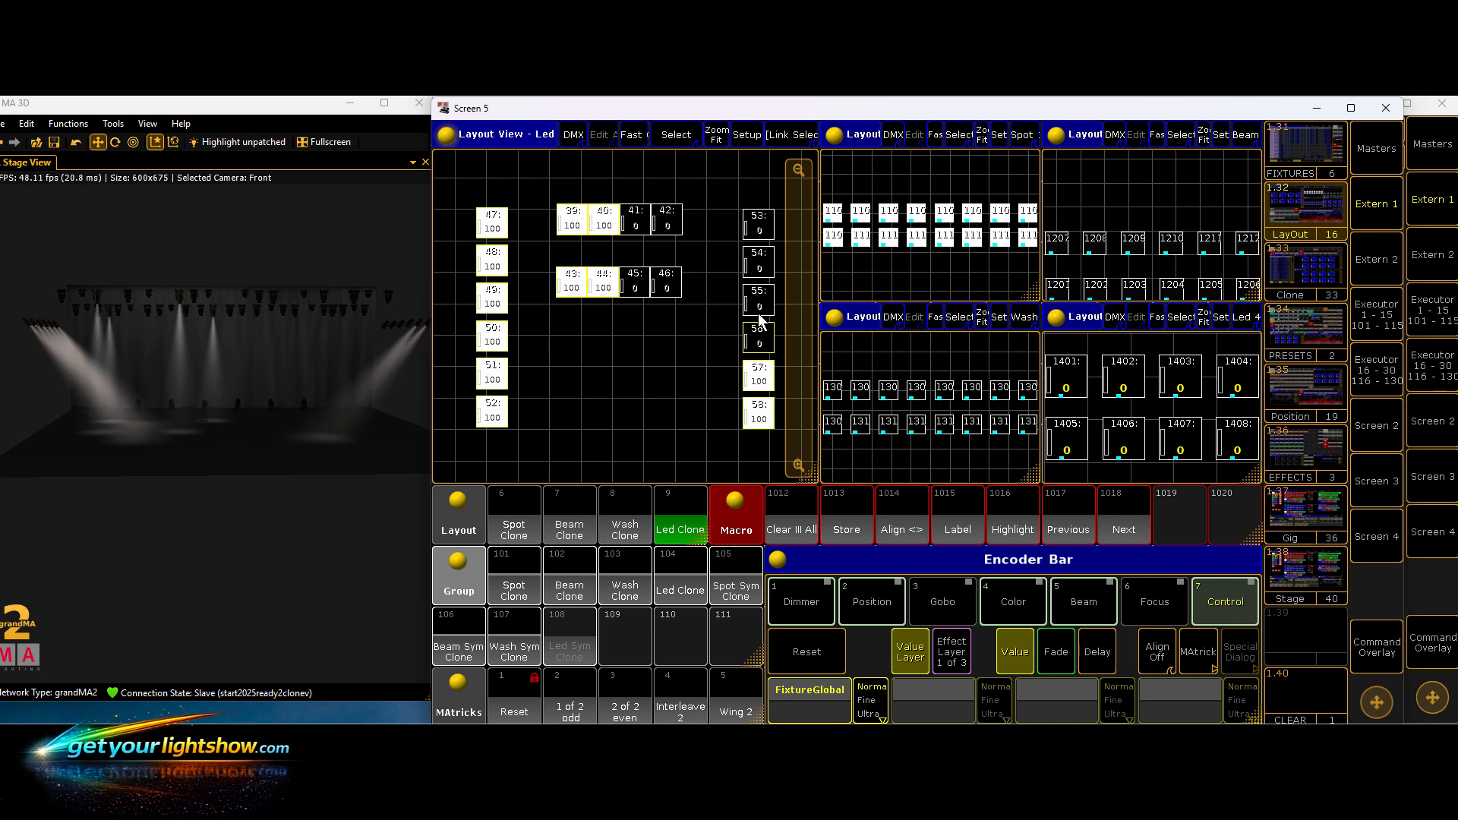
pyautogui.click(759, 334)
pyautogui.click(758, 298)
pyautogui.click(756, 259)
pyautogui.click(756, 221)
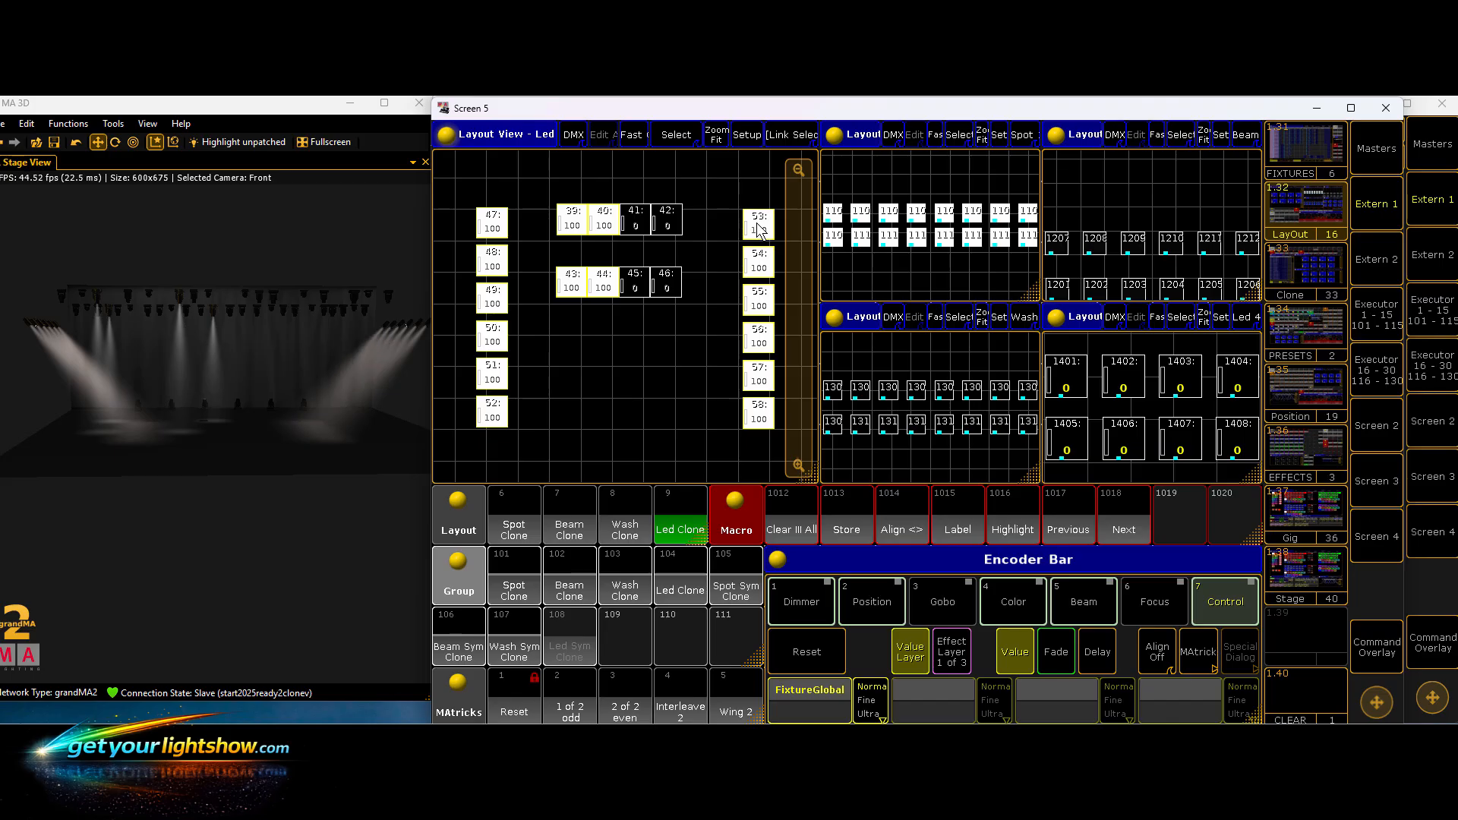
pyautogui.click(631, 281)
pyautogui.click(667, 286)
pyautogui.click(668, 218)
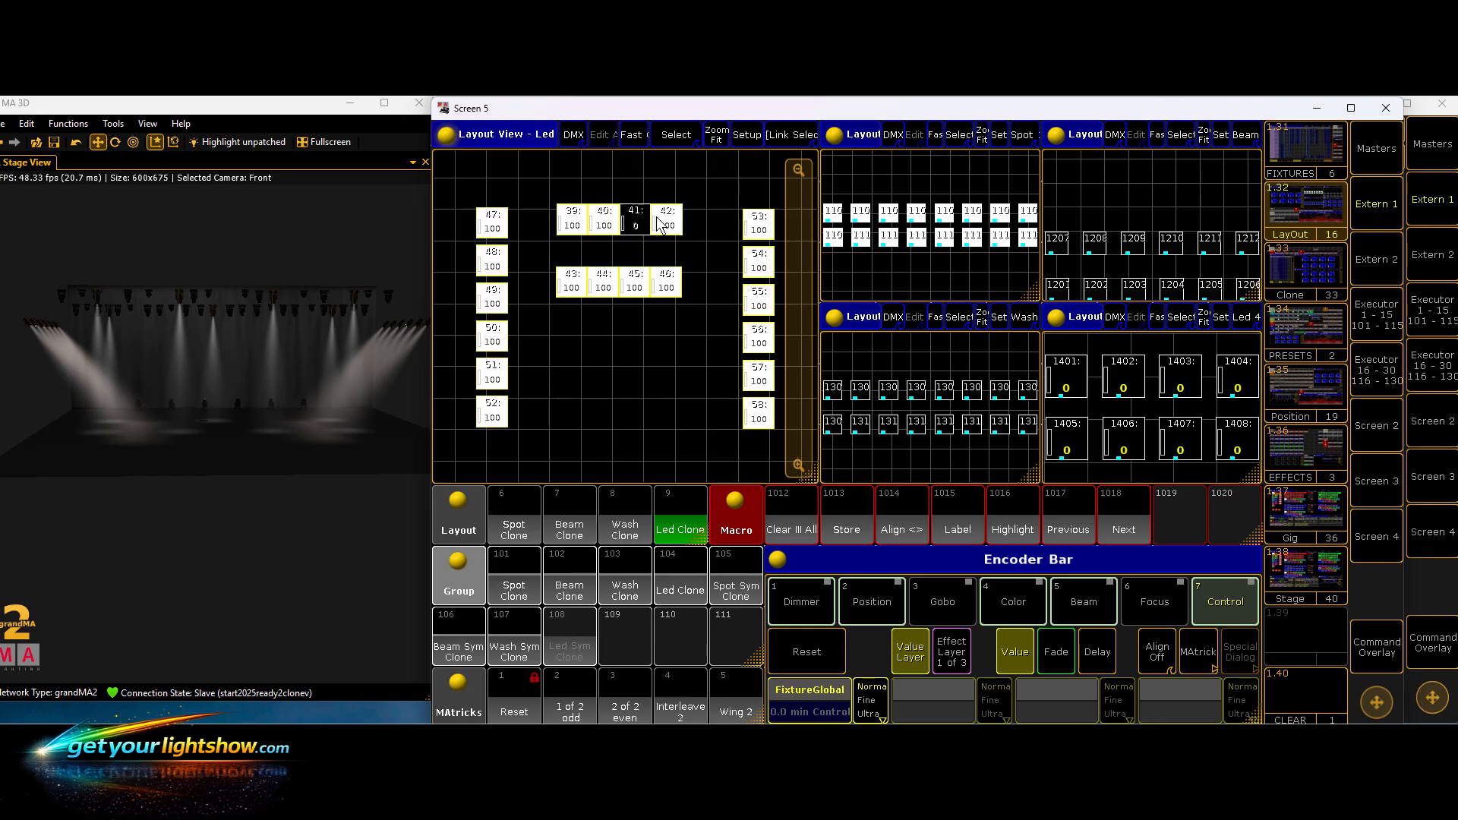
pyautogui.click(638, 222)
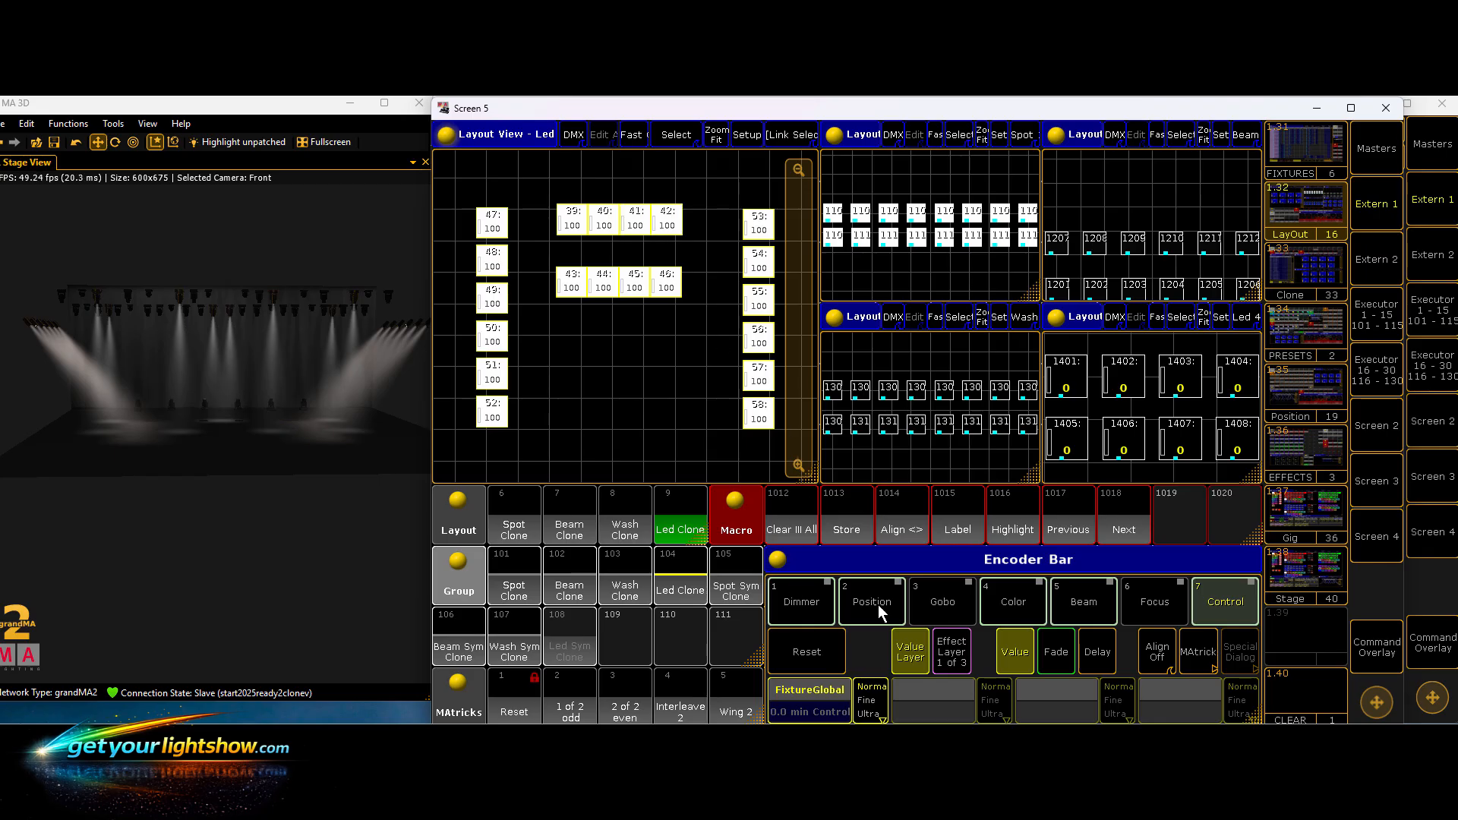
# - Store the LED selection in group 108, Led Sym Clone, and clear the programmer
pyautogui.click(851, 536)
pyautogui.click(564, 653)
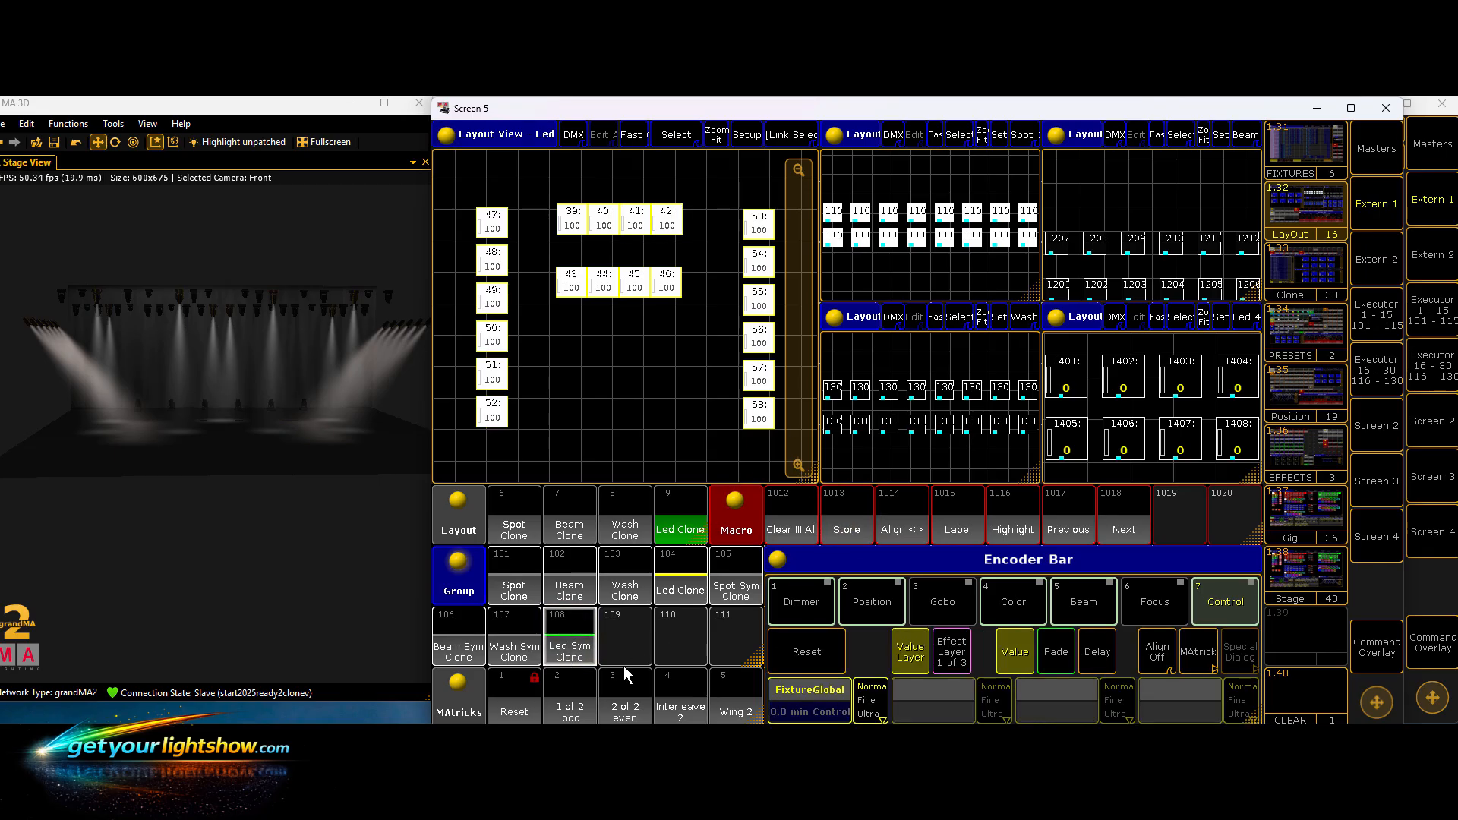
pyautogui.click(789, 515)
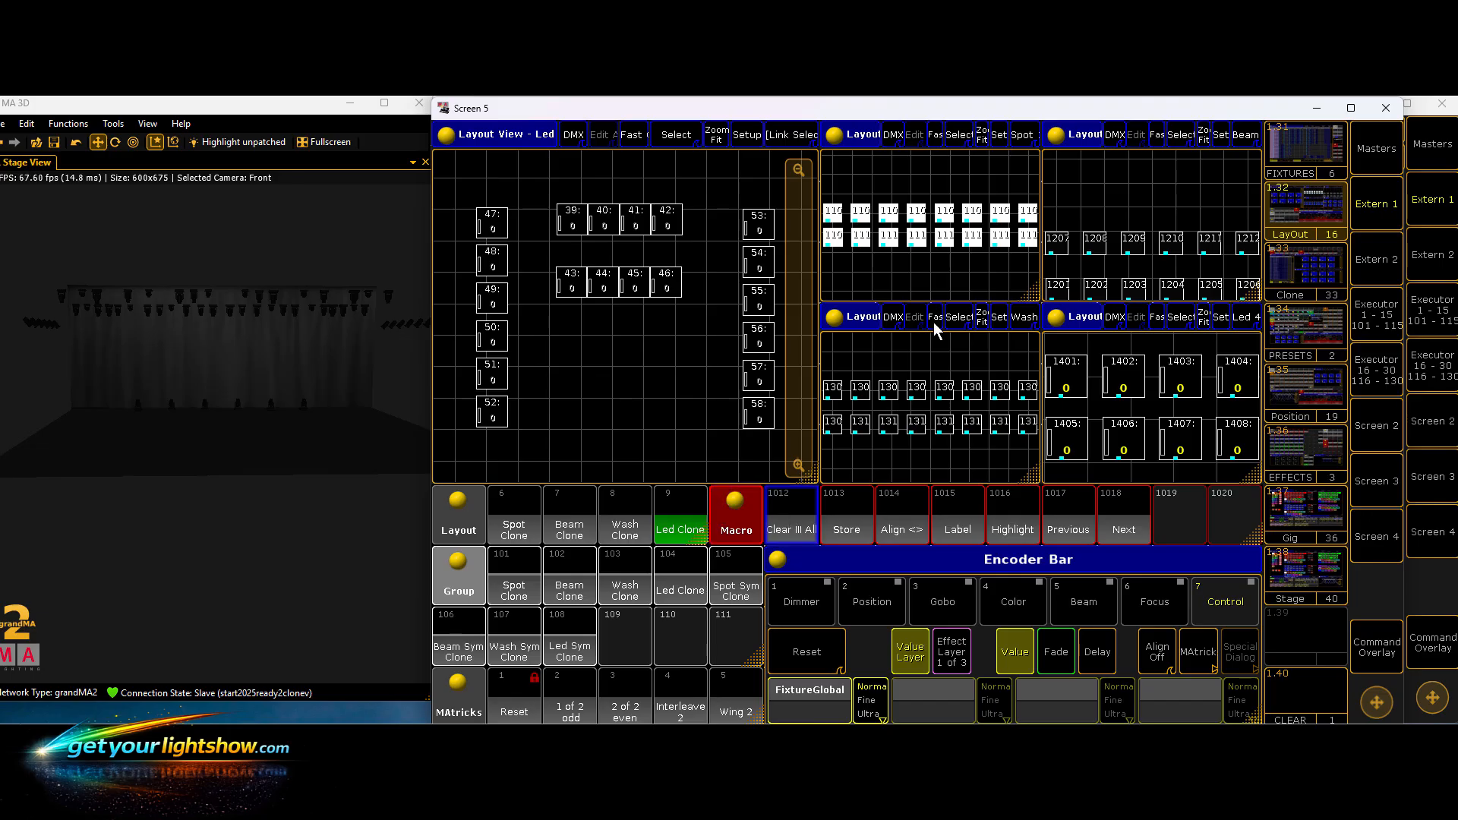
# - Open the Clone view and show layout 6, Spot Clone, in the layout window beneath Spot 1
pyautogui.click(1308, 269)
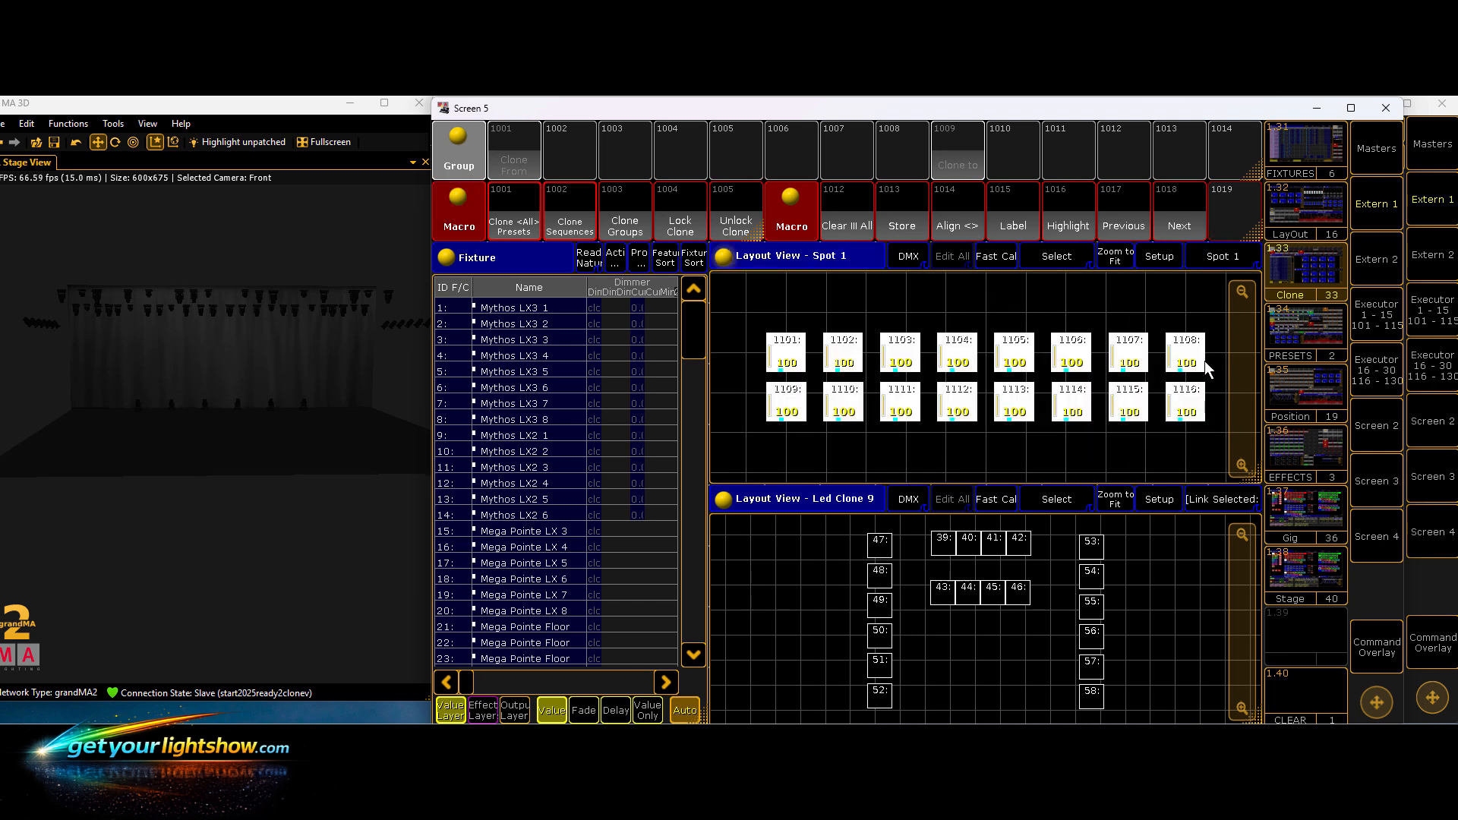
pyautogui.click(1226, 501)
pyautogui.click(1223, 502)
pyautogui.click(1224, 503)
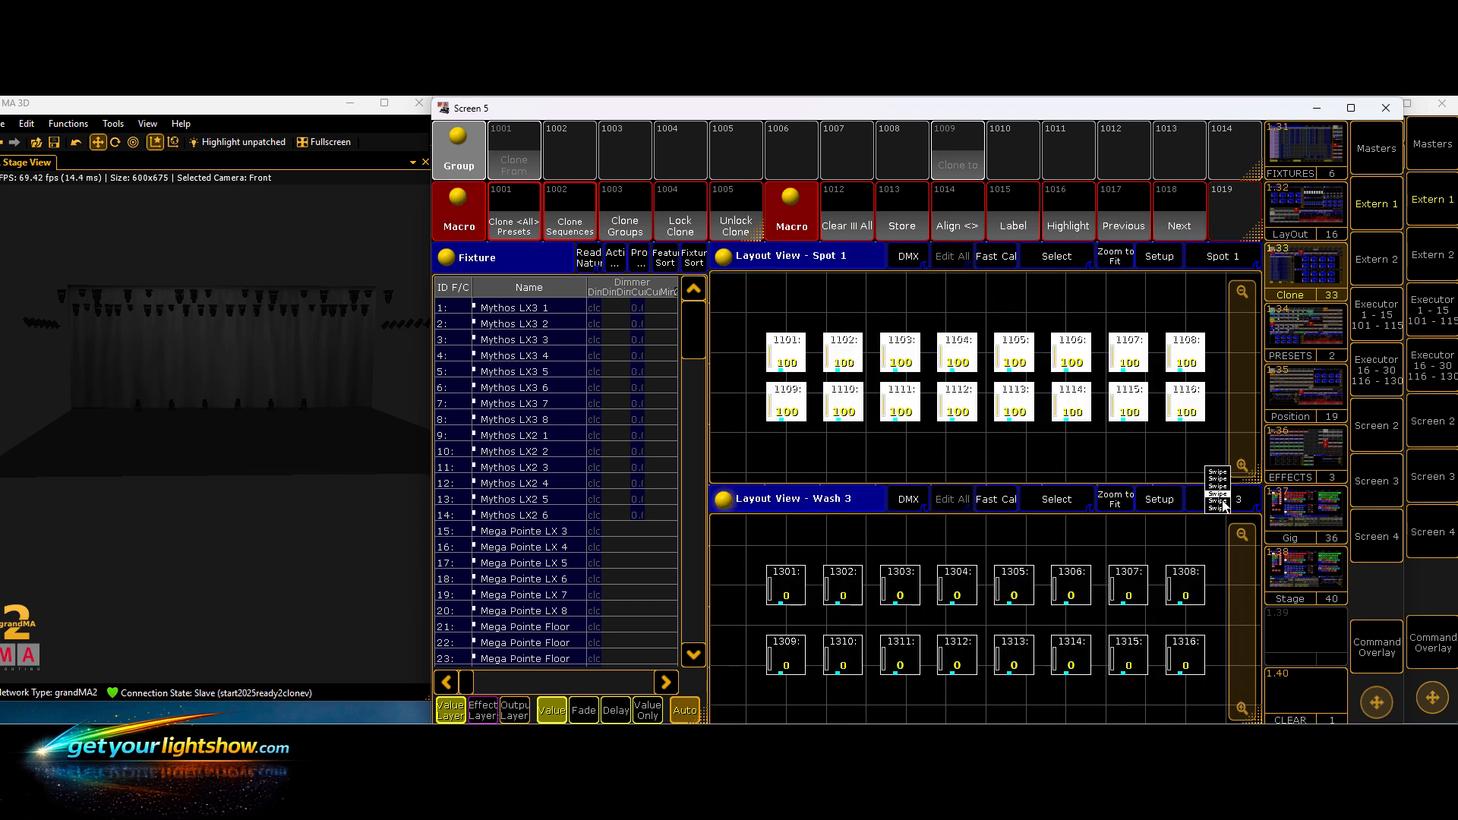
pyautogui.click(1223, 502)
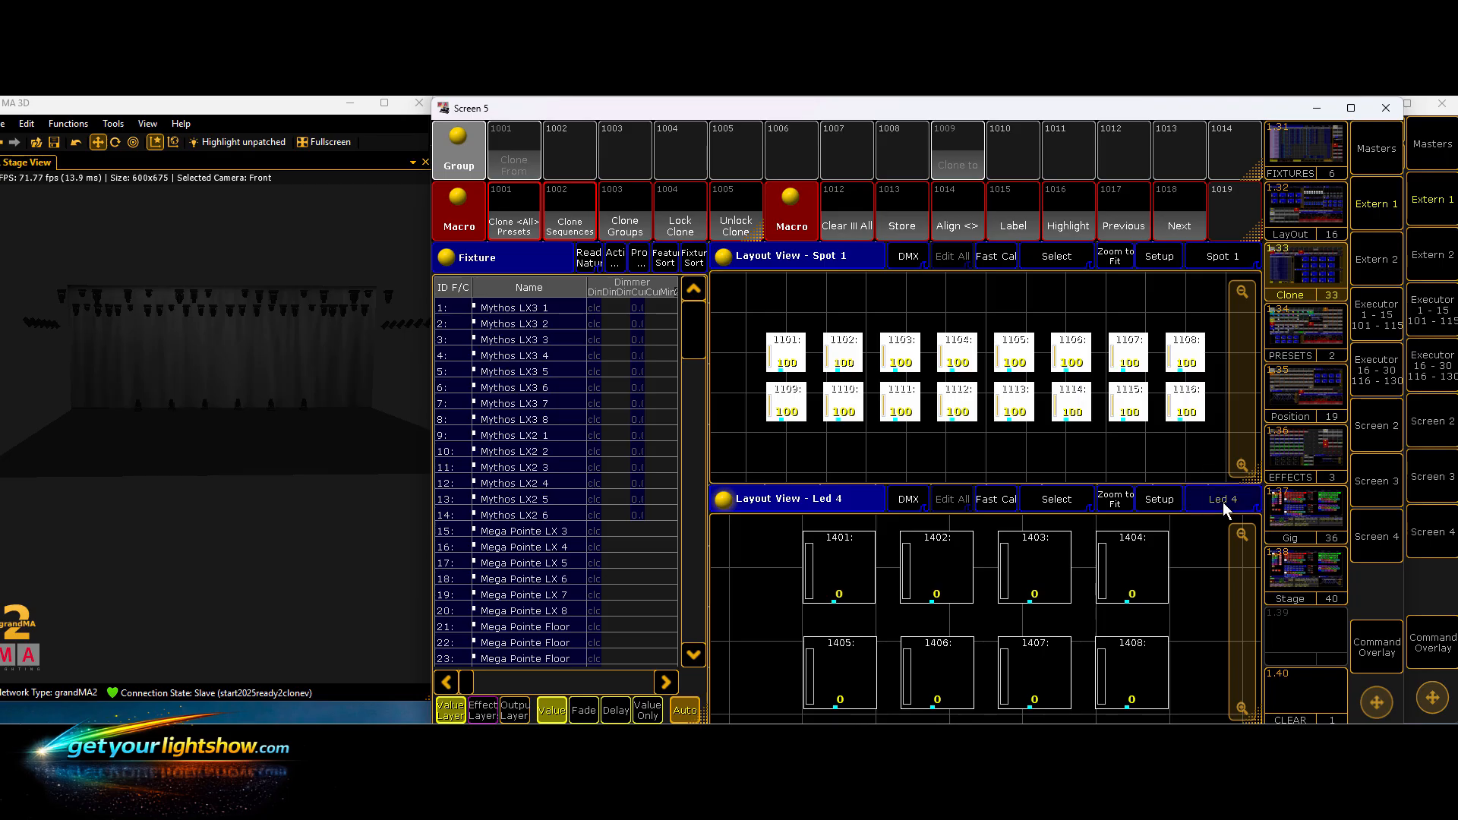
pyautogui.click(1223, 503)
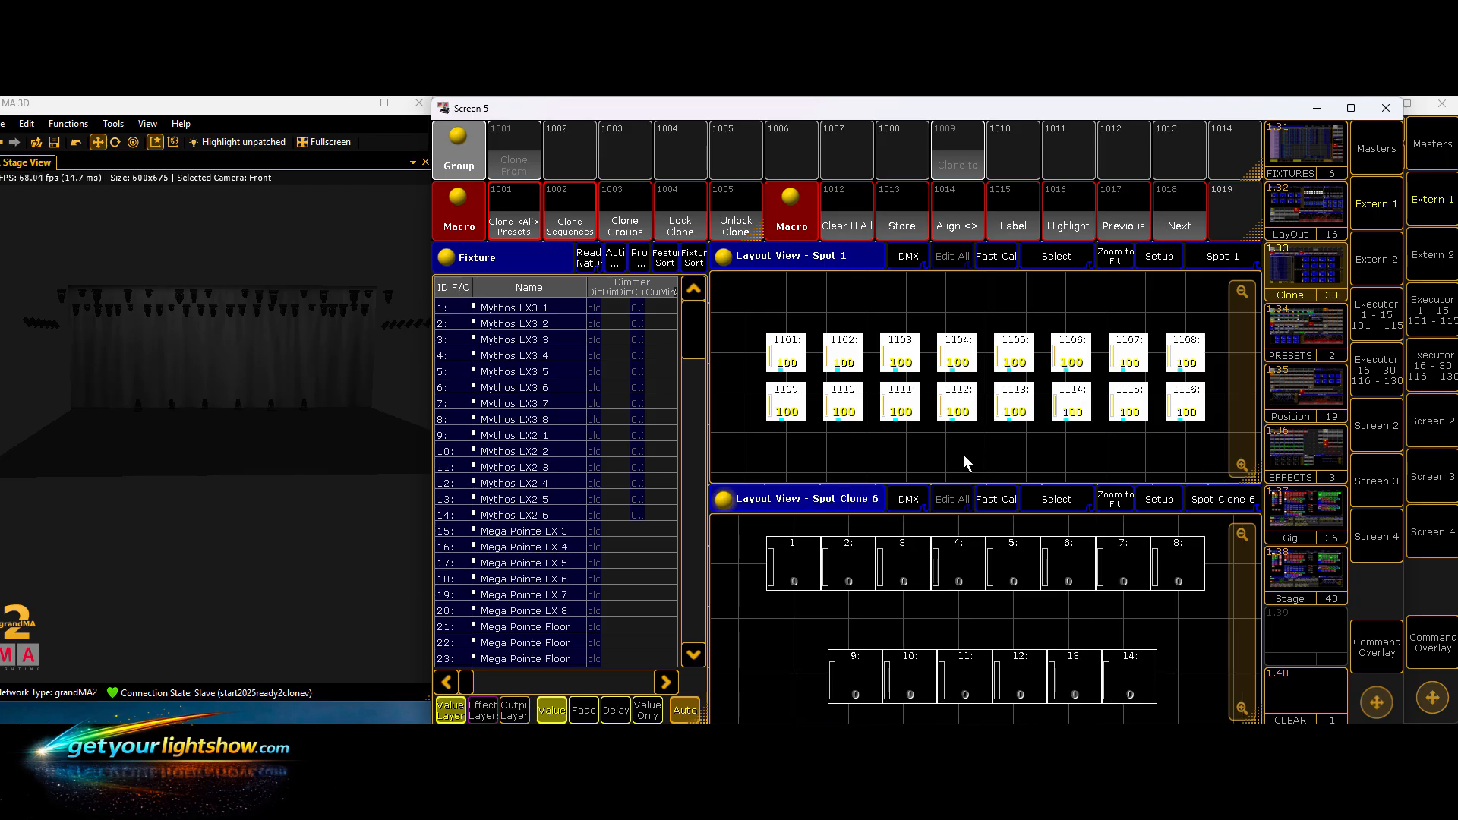
# - In the Gig view, lower the GM Spot master fader to about 47
pyautogui.click(1326, 515)
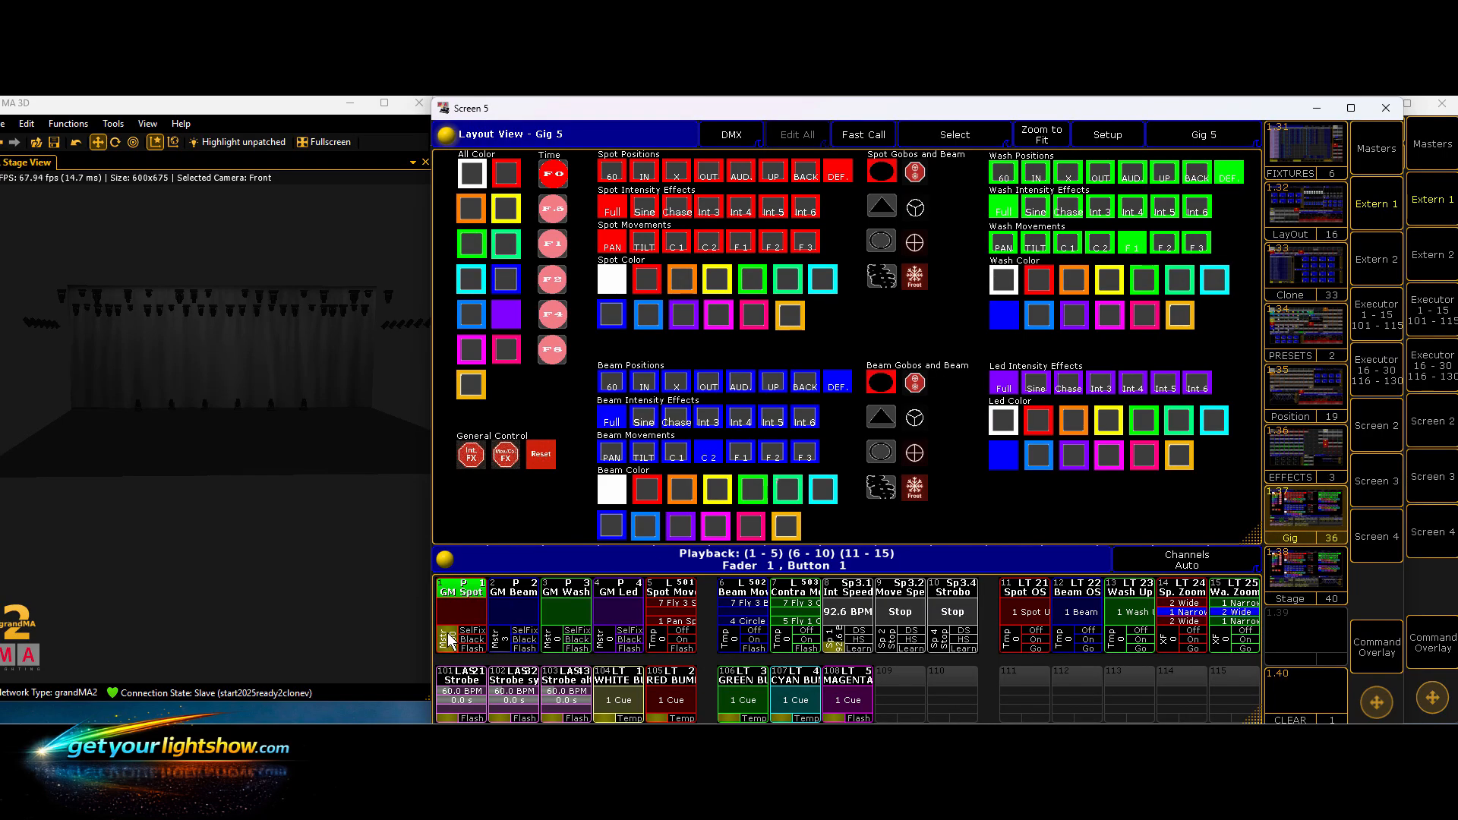
pyautogui.moveTo(447, 635); pyautogui.dragTo(447, 641)
# - Return to the Clone view and switch the layout window beneath Spot 1 from Led Clone to Spot Clone 6
pyautogui.click(1309, 281)
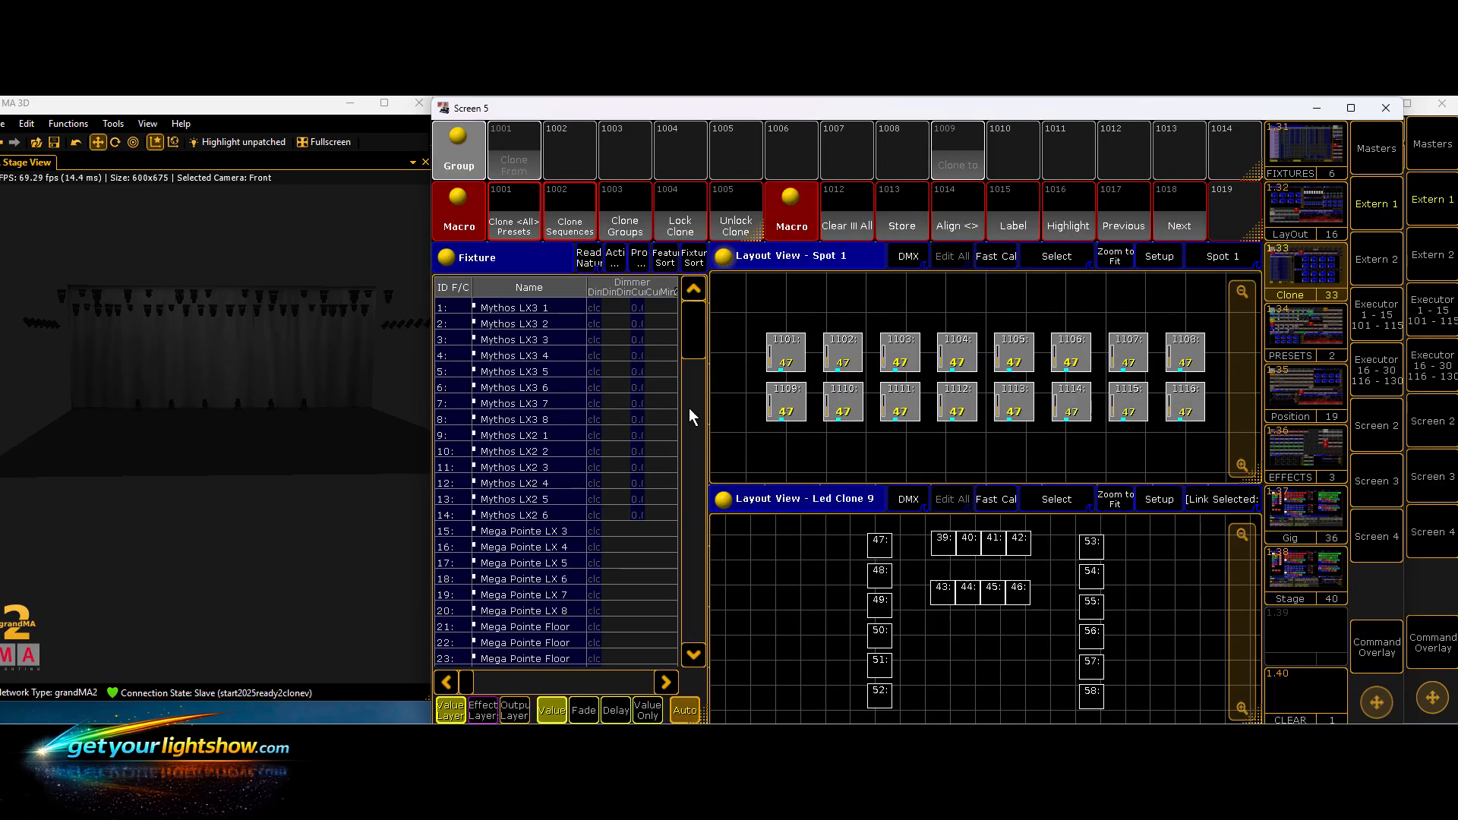
pyautogui.click(1209, 503)
pyautogui.click(1207, 503)
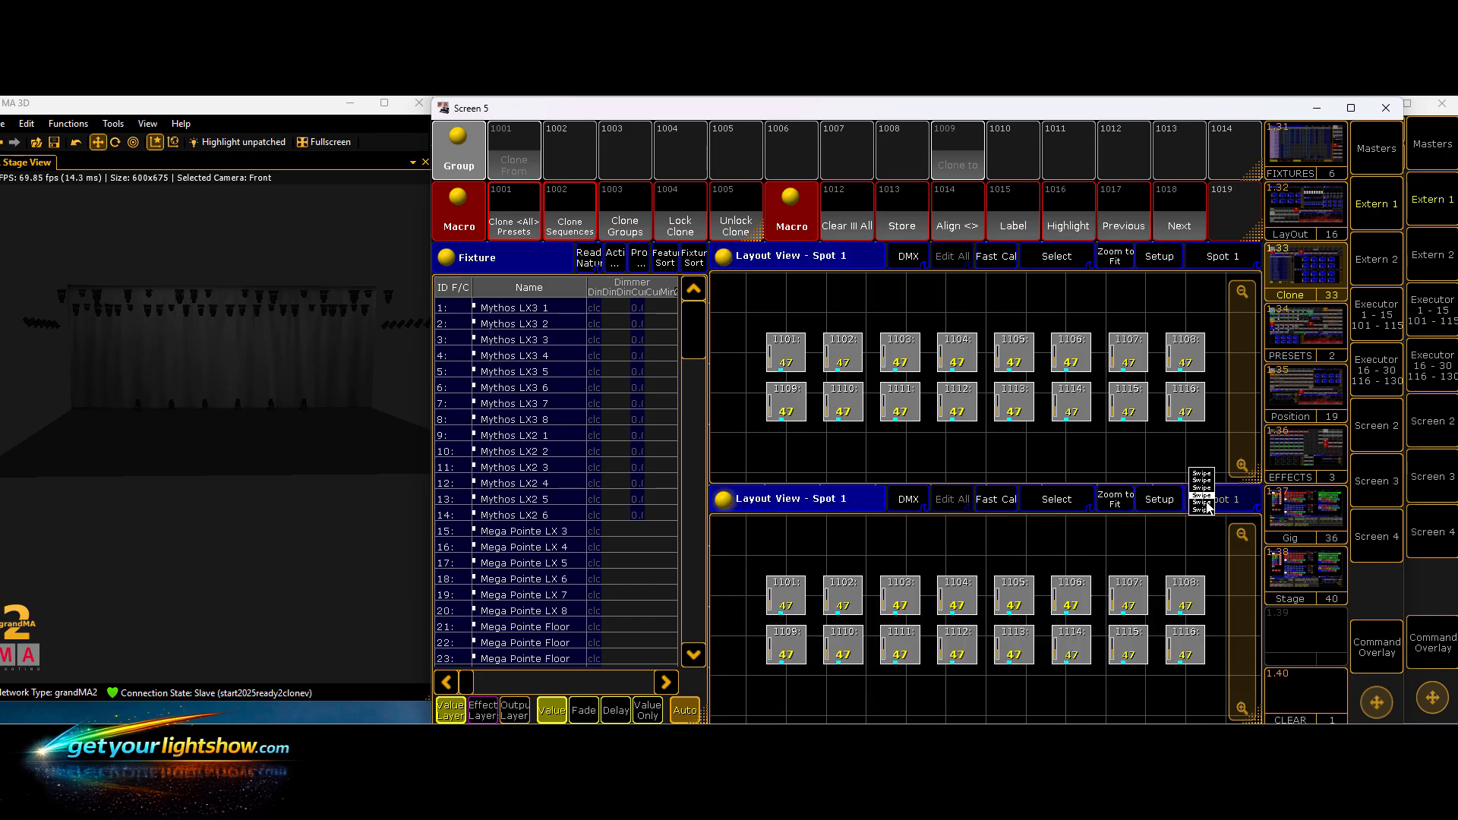
pyautogui.click(1207, 503)
pyautogui.click(1207, 502)
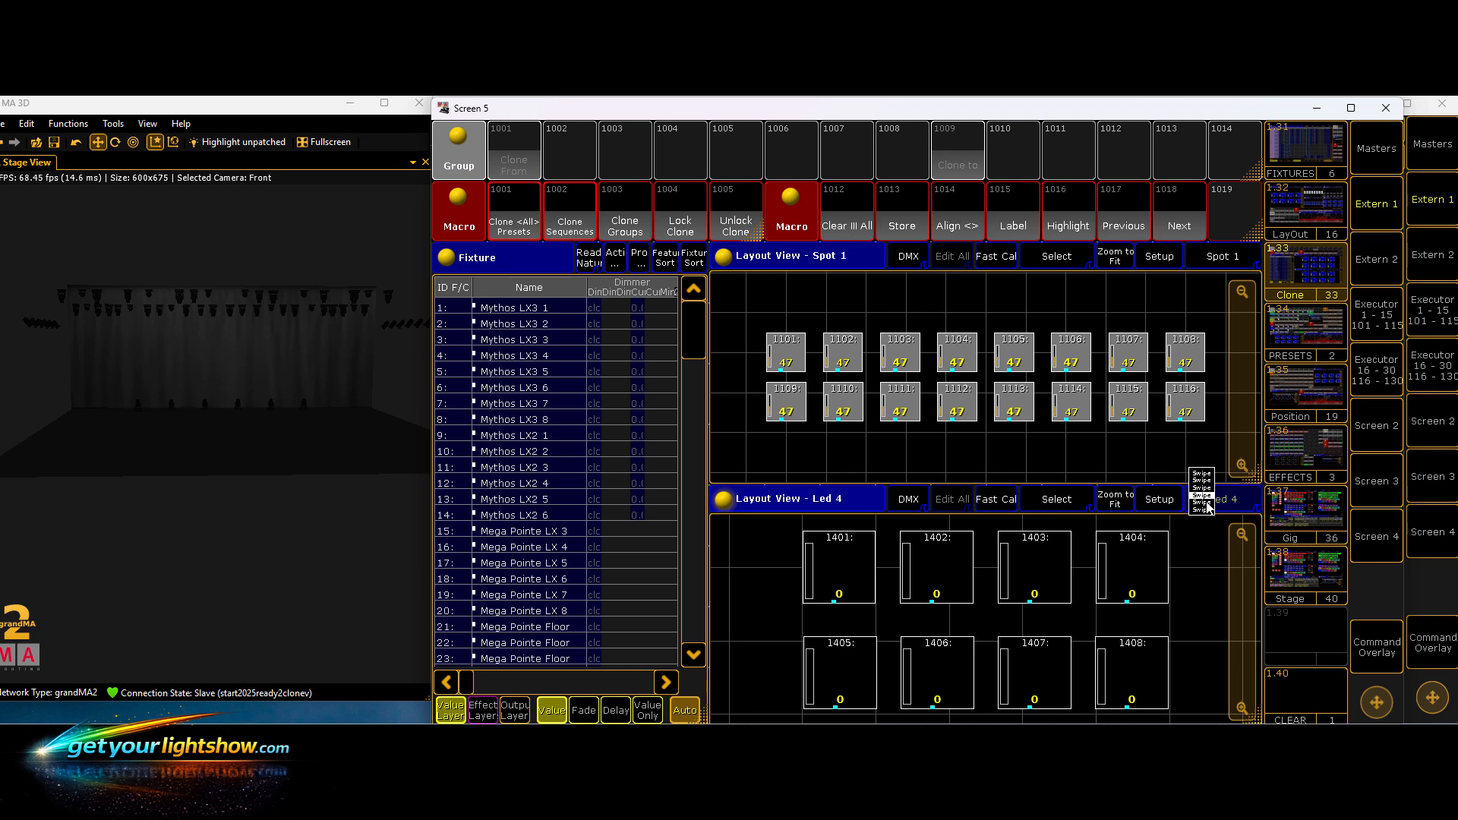
pyautogui.click(1207, 502)
pyautogui.click(1207, 502)
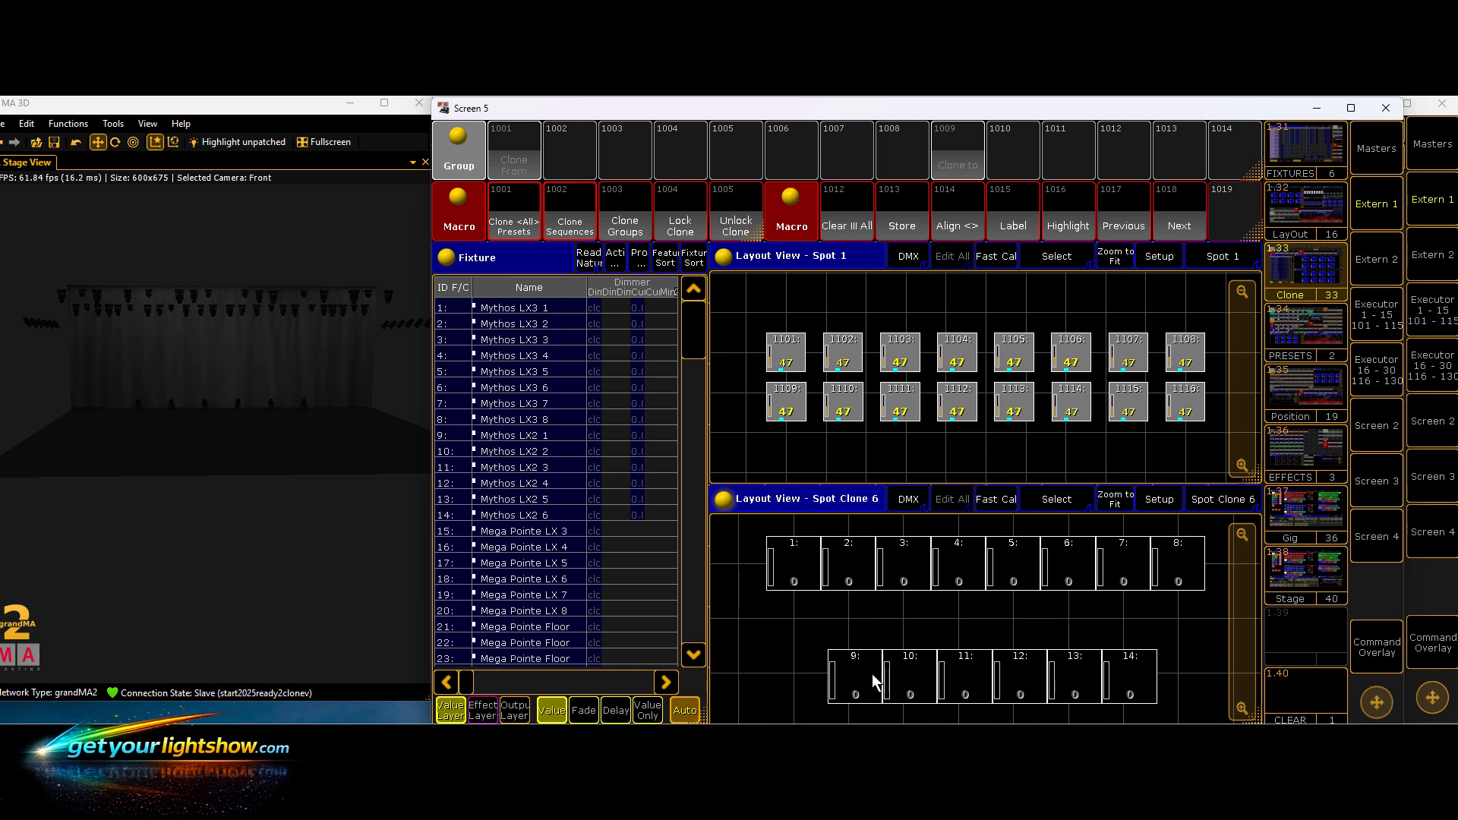
# - In the Spot 1 layout, select source spot fixtures 1101 through 1108 in ascending order
pyautogui.click(790, 349)
pyautogui.click(835, 354)
pyautogui.click(902, 357)
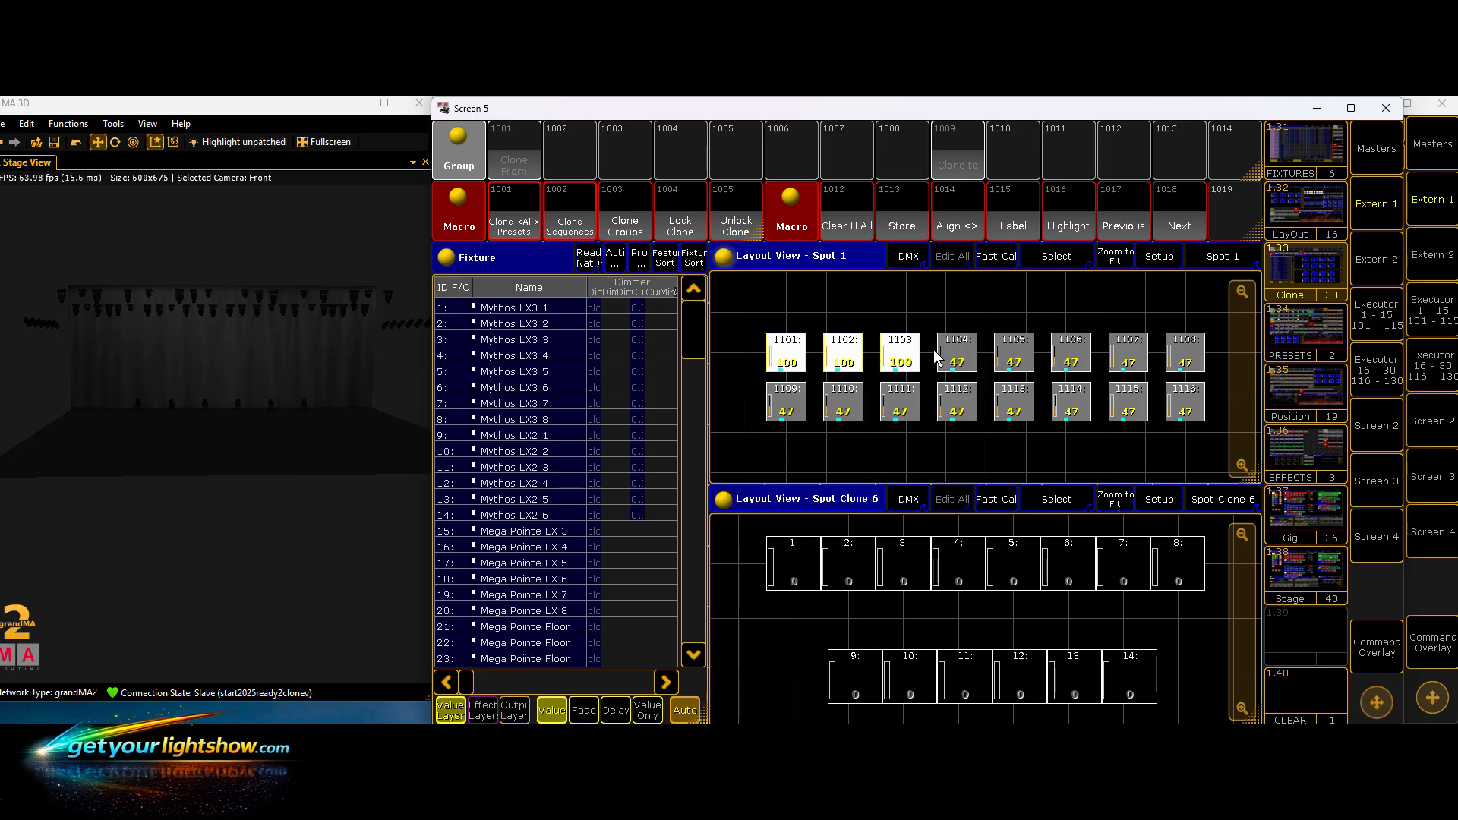
pyautogui.click(957, 358)
pyautogui.click(1018, 364)
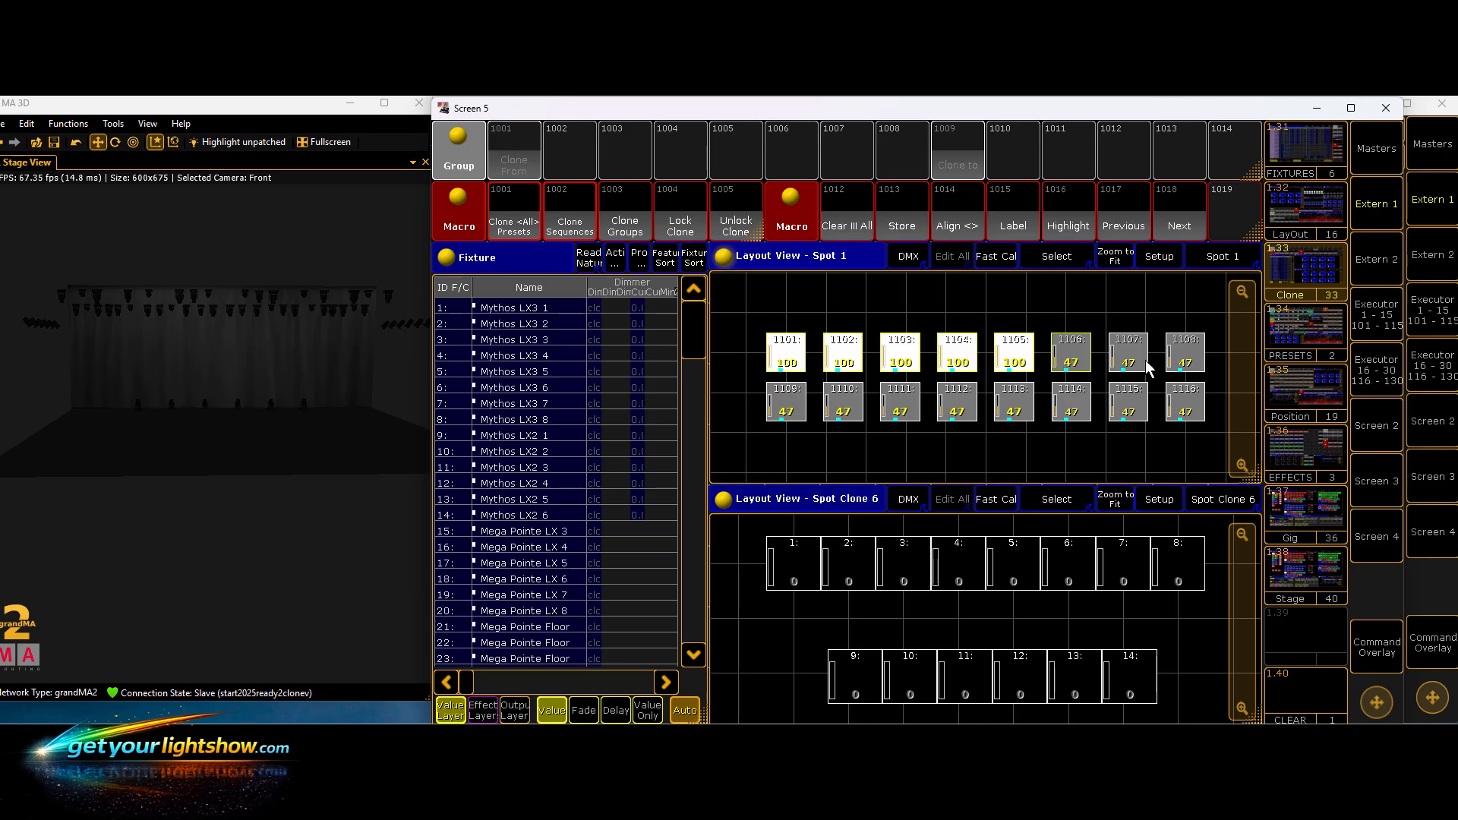
pyautogui.click(1069, 364)
pyautogui.click(1140, 363)
pyautogui.click(1187, 363)
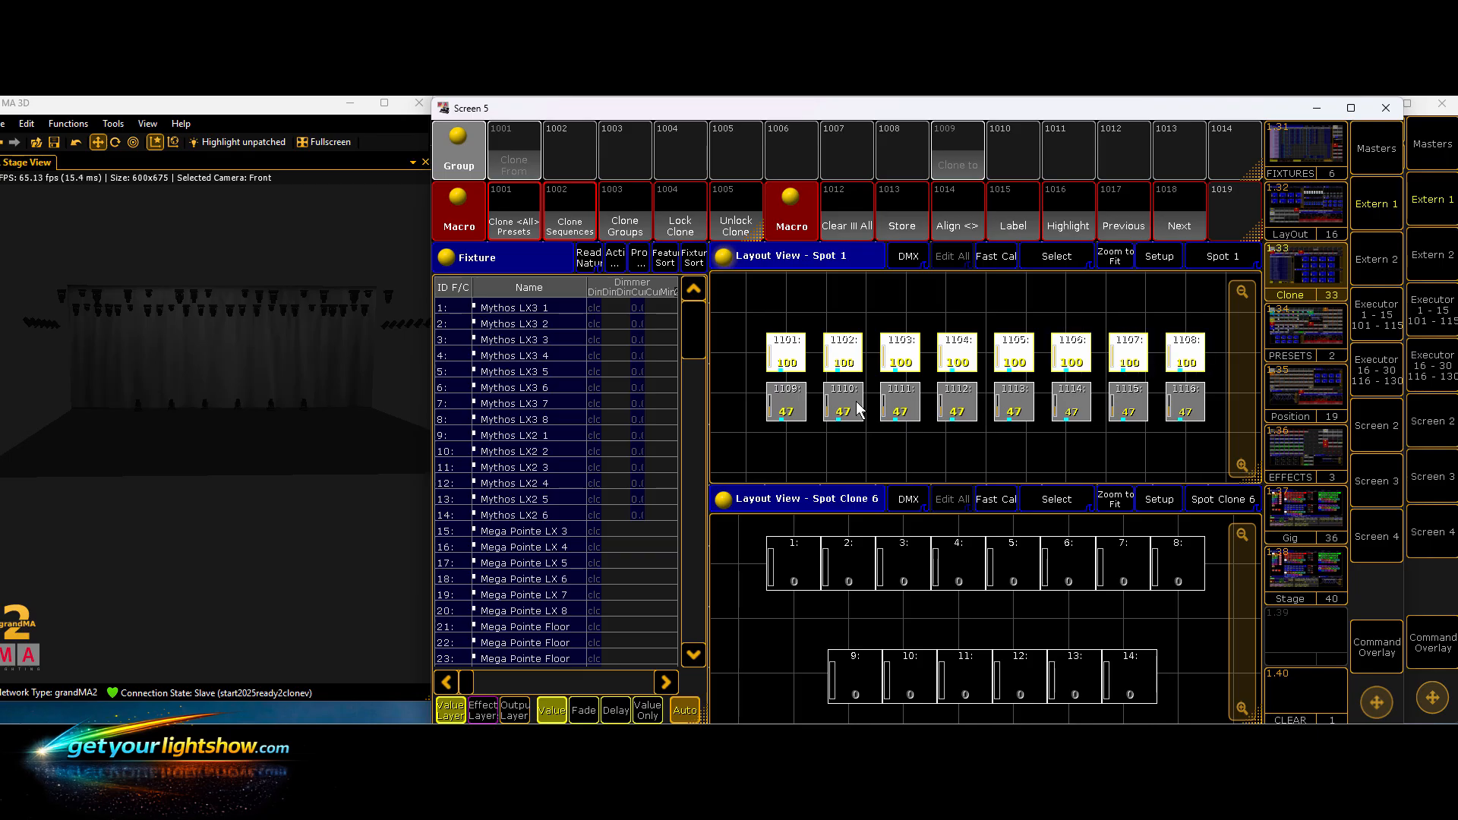
# - Add source spot fixtures 1110 through 1115 to the selection, leaving out 1109 and 1116
pyautogui.click(858, 404)
pyautogui.click(900, 402)
pyautogui.click(951, 410)
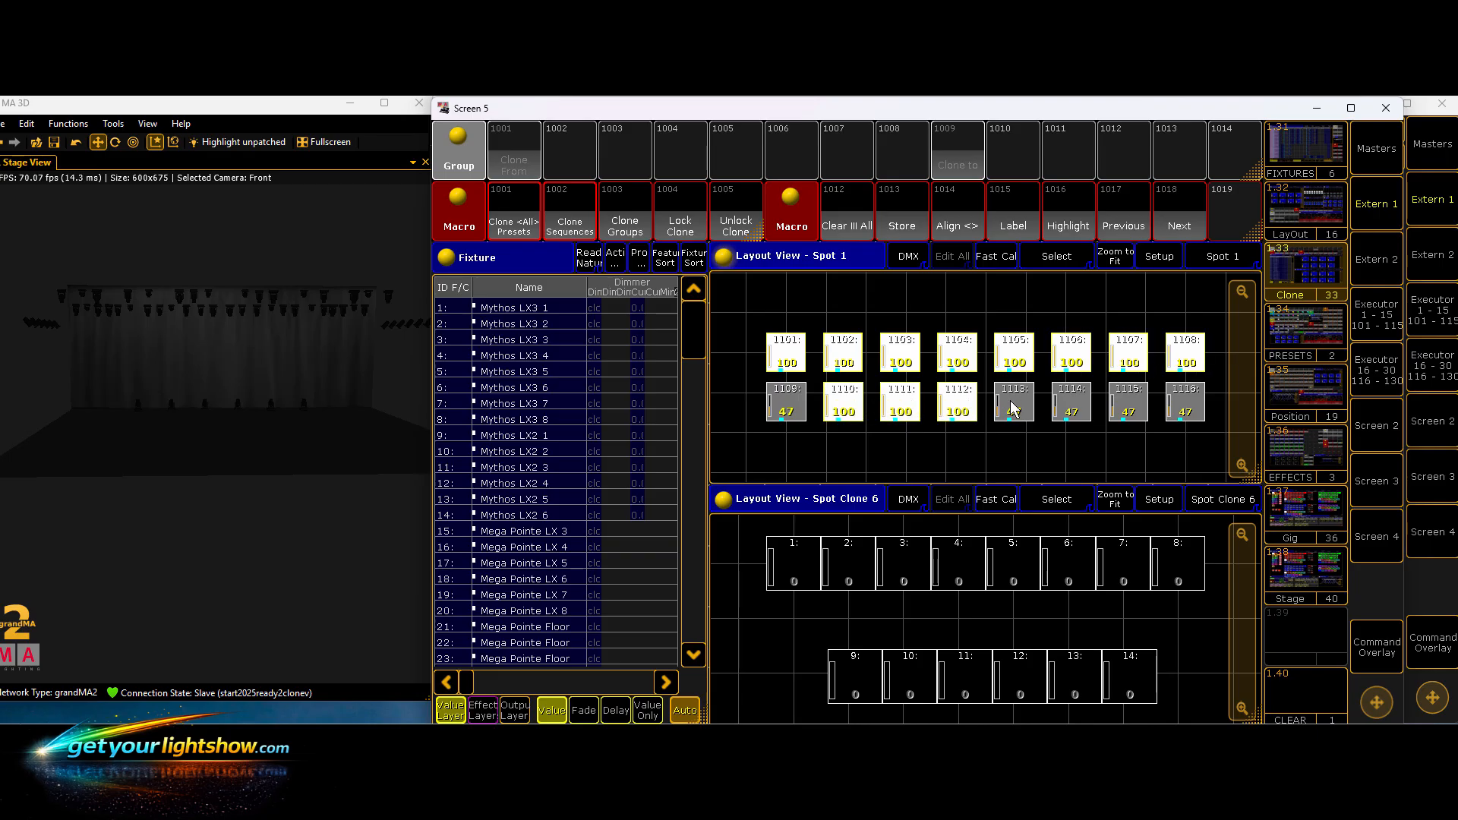
pyautogui.click(1012, 408)
pyautogui.click(1057, 411)
pyautogui.click(1137, 417)
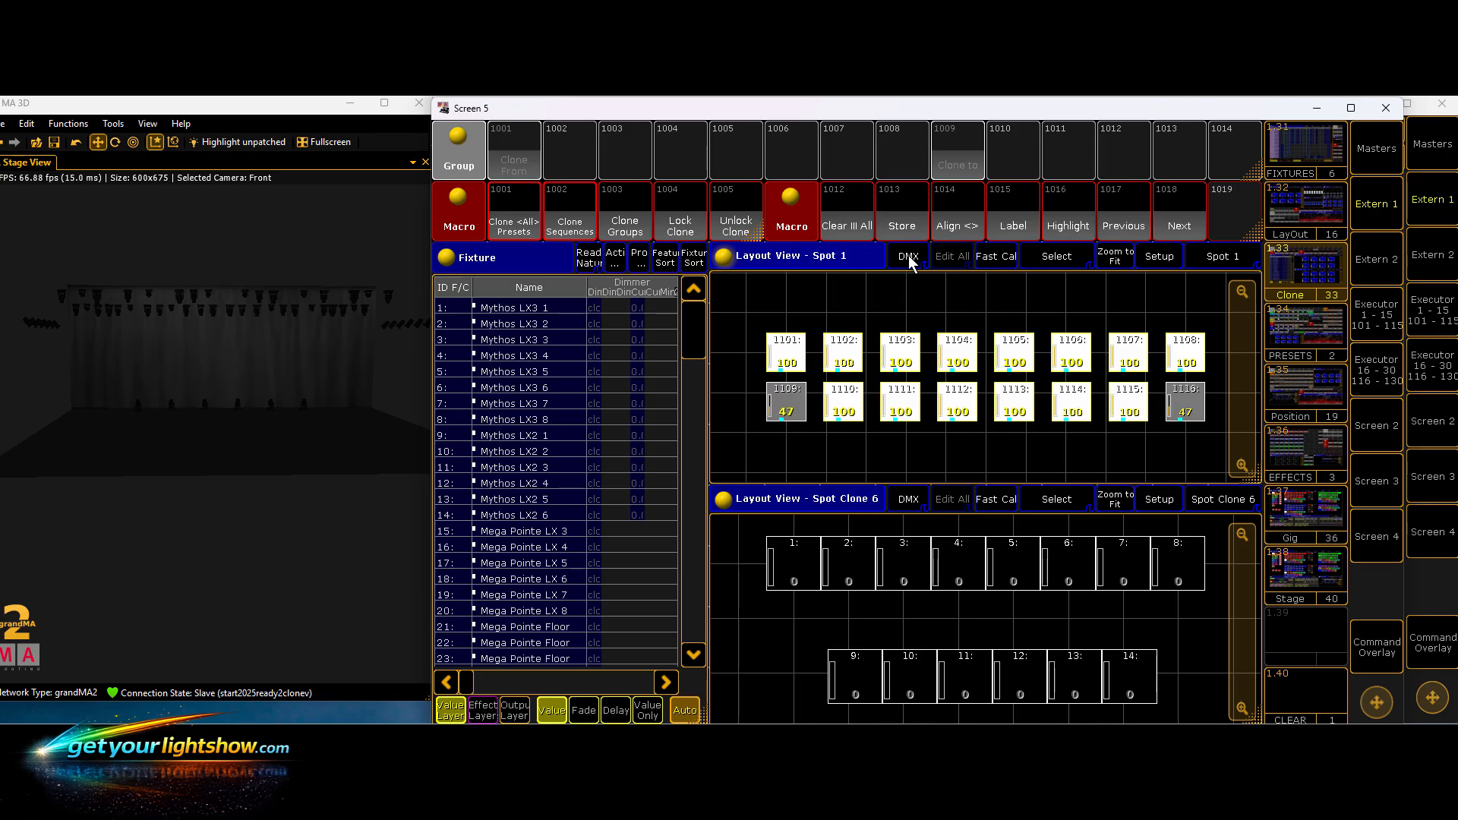
# - Store the source spot selection in group 1001, Clone From, and clear the programmer
pyautogui.click(907, 224)
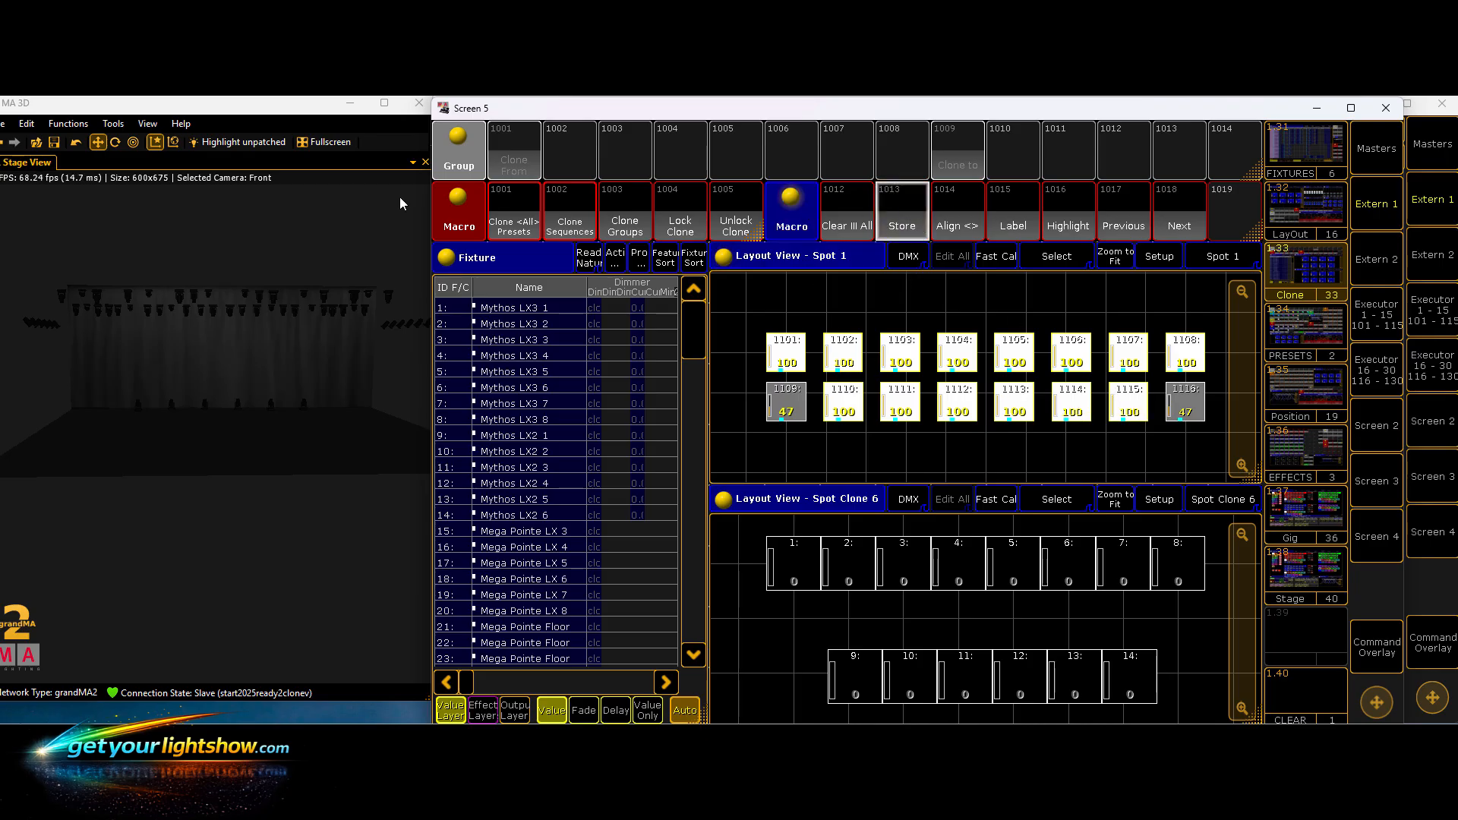
pyautogui.click(514, 150)
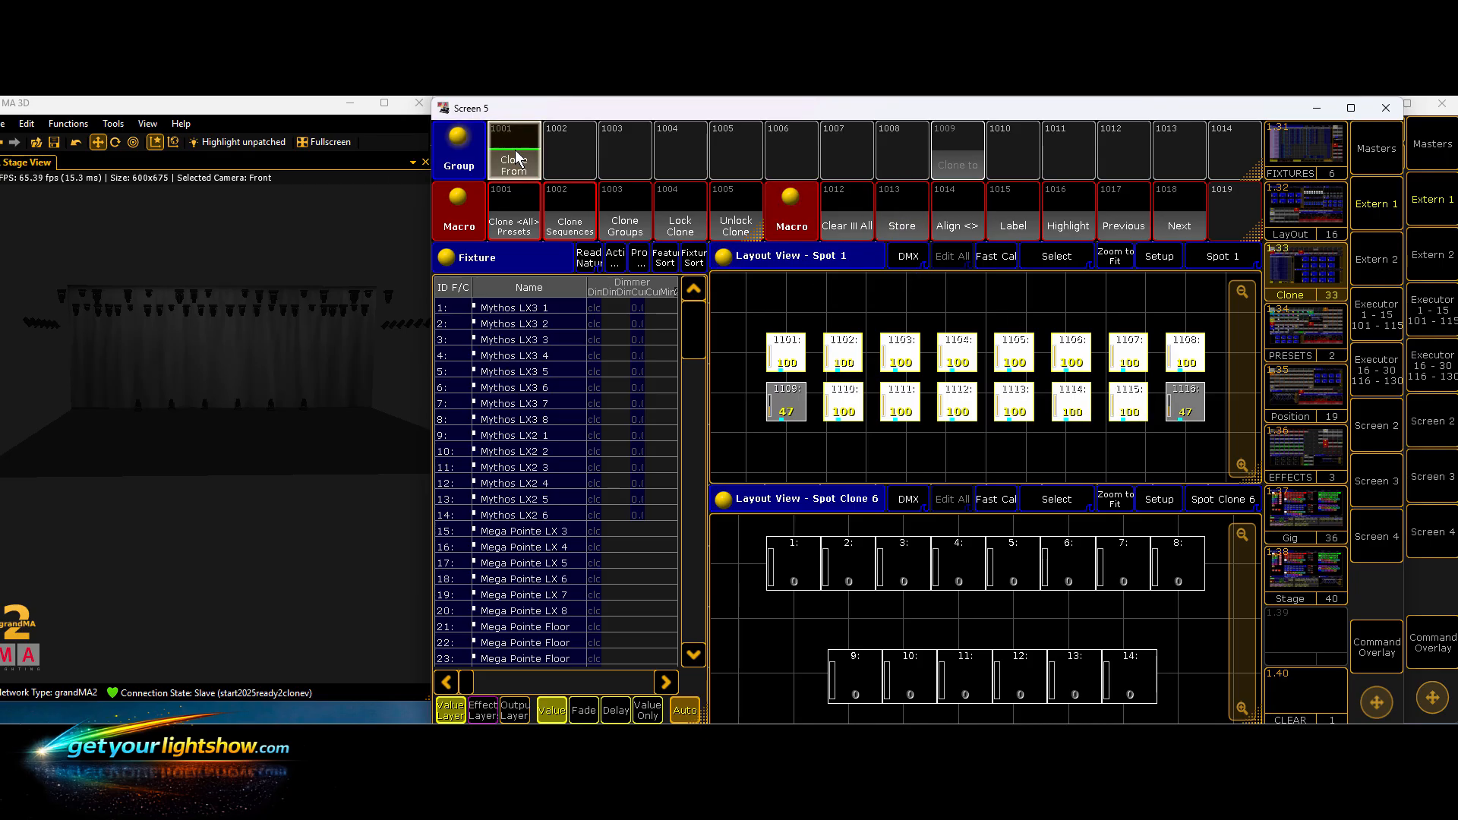
pyautogui.click(837, 220)
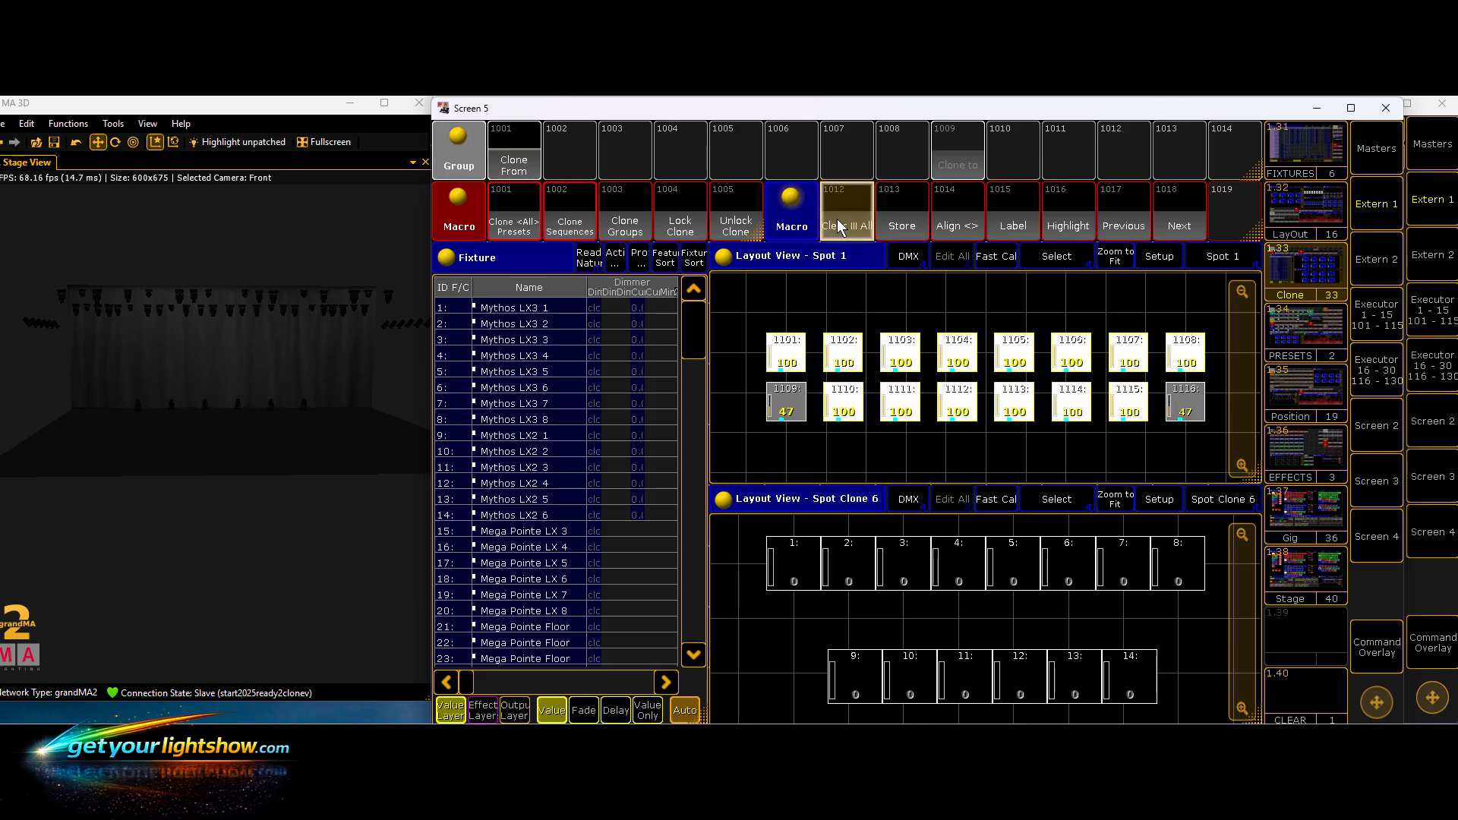
# - In the Spot Clone layout, select target fixtures 1 through 8 in ascending order
pyautogui.click(805, 562)
pyautogui.click(858, 567)
pyautogui.click(905, 572)
pyautogui.click(968, 569)
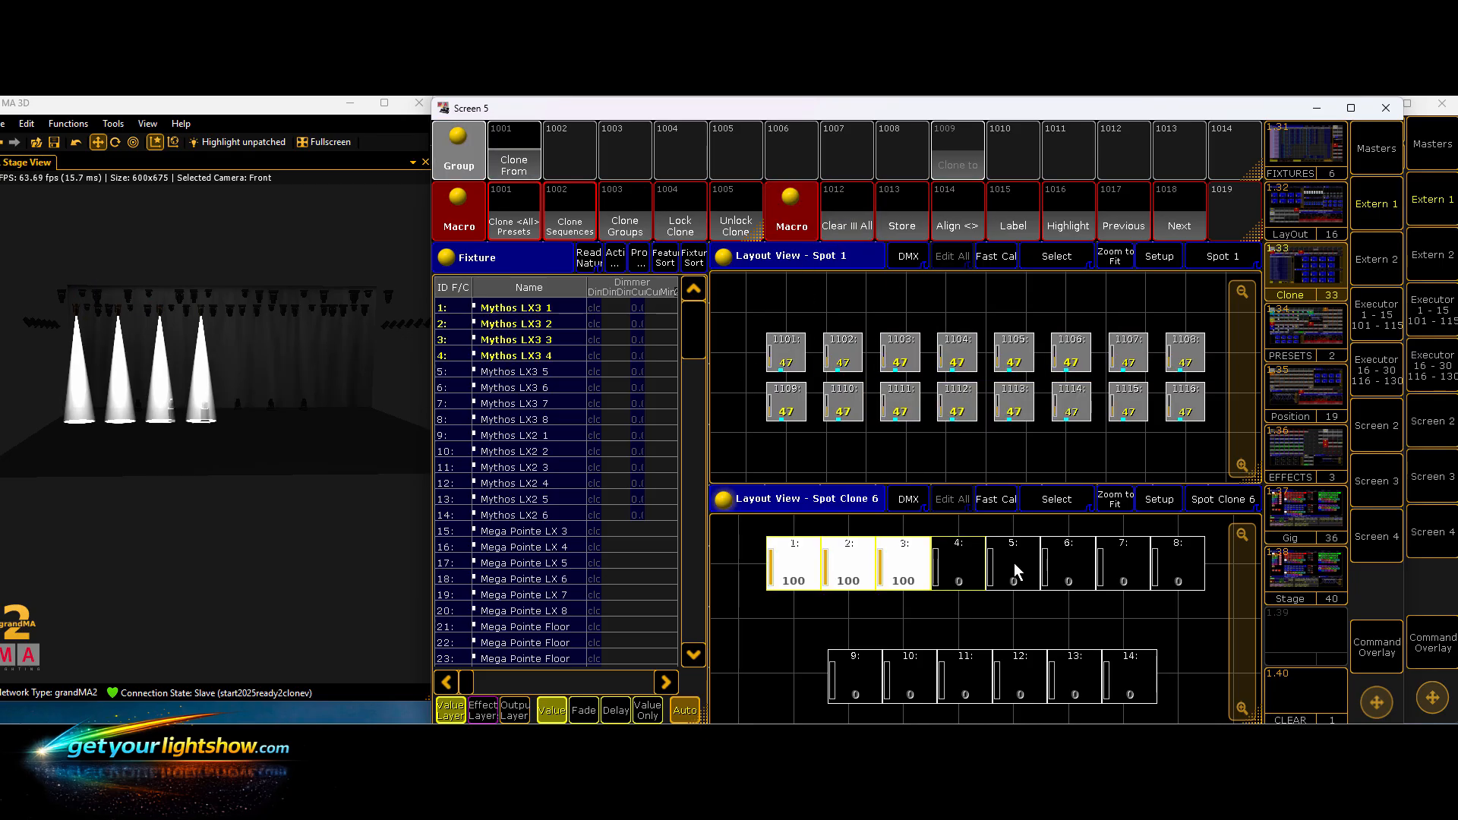
pyautogui.click(1018, 563)
pyautogui.click(1059, 562)
pyautogui.click(1139, 565)
pyautogui.click(1168, 570)
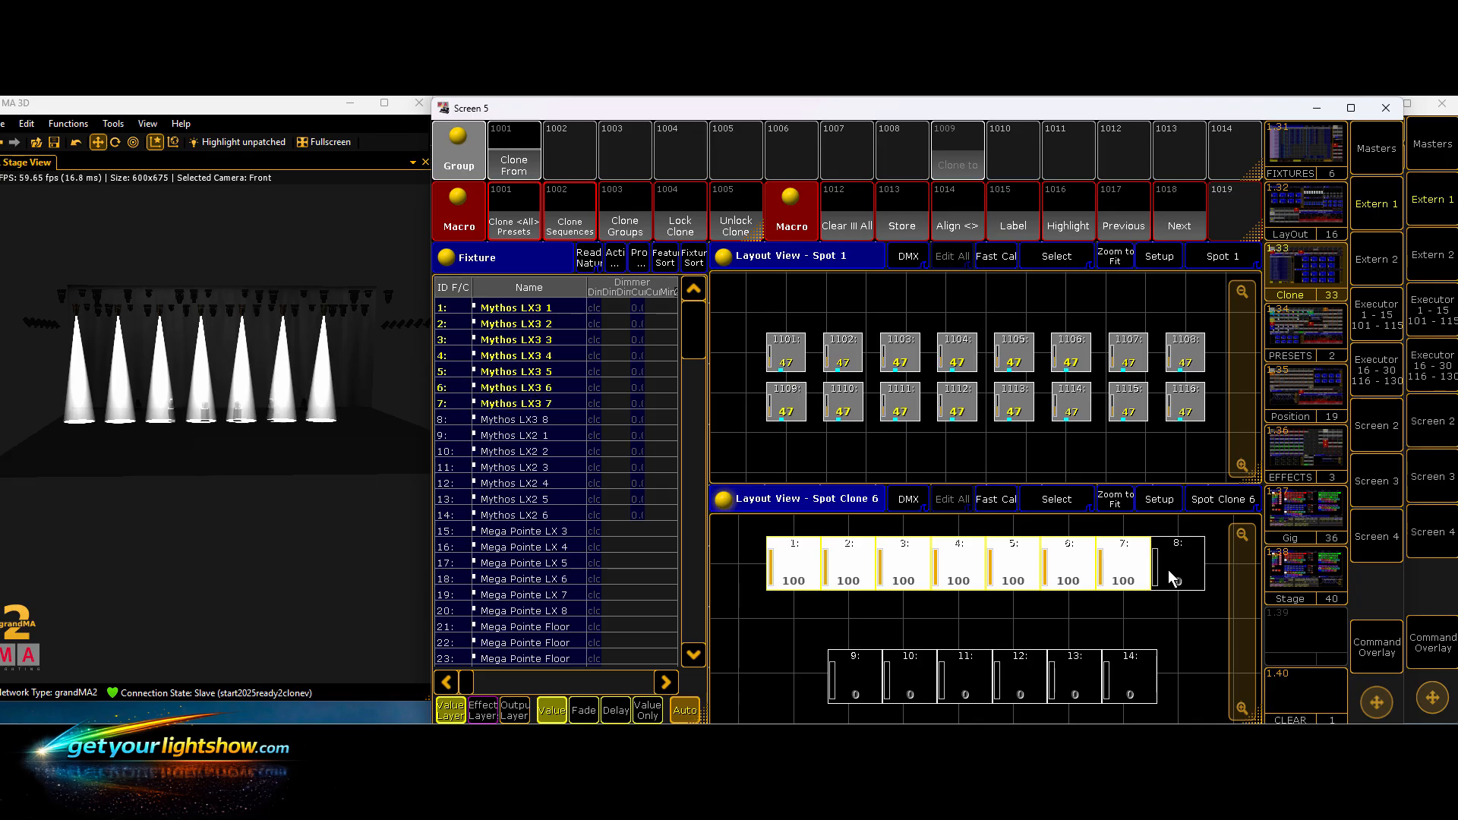
# - Add target spot fixtures 9 through 14 to the selection in ascending order
pyautogui.click(854, 675)
pyautogui.click(911, 676)
pyautogui.click(959, 681)
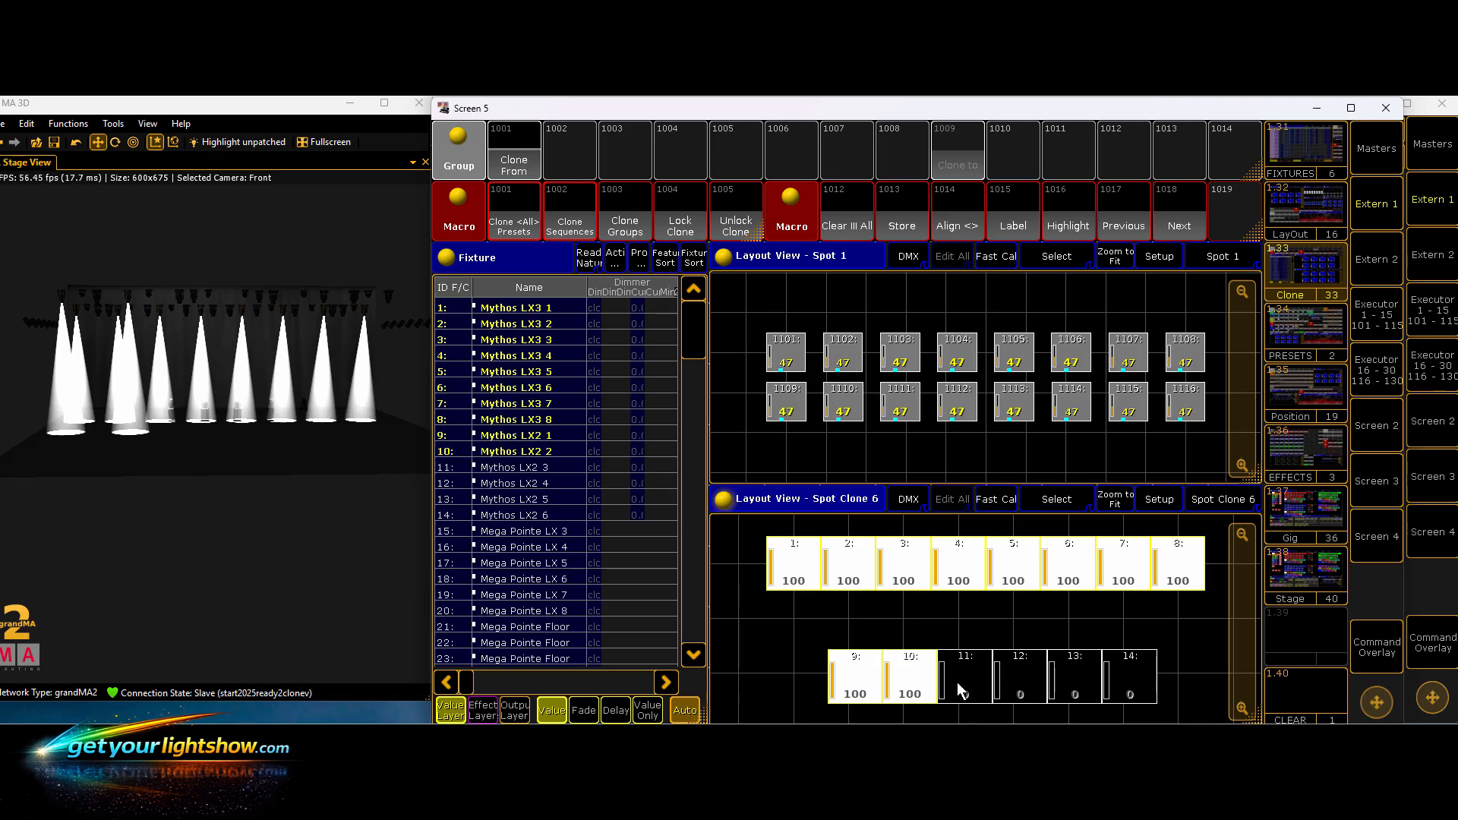
pyautogui.click(1020, 678)
pyautogui.click(1071, 676)
pyautogui.click(1130, 677)
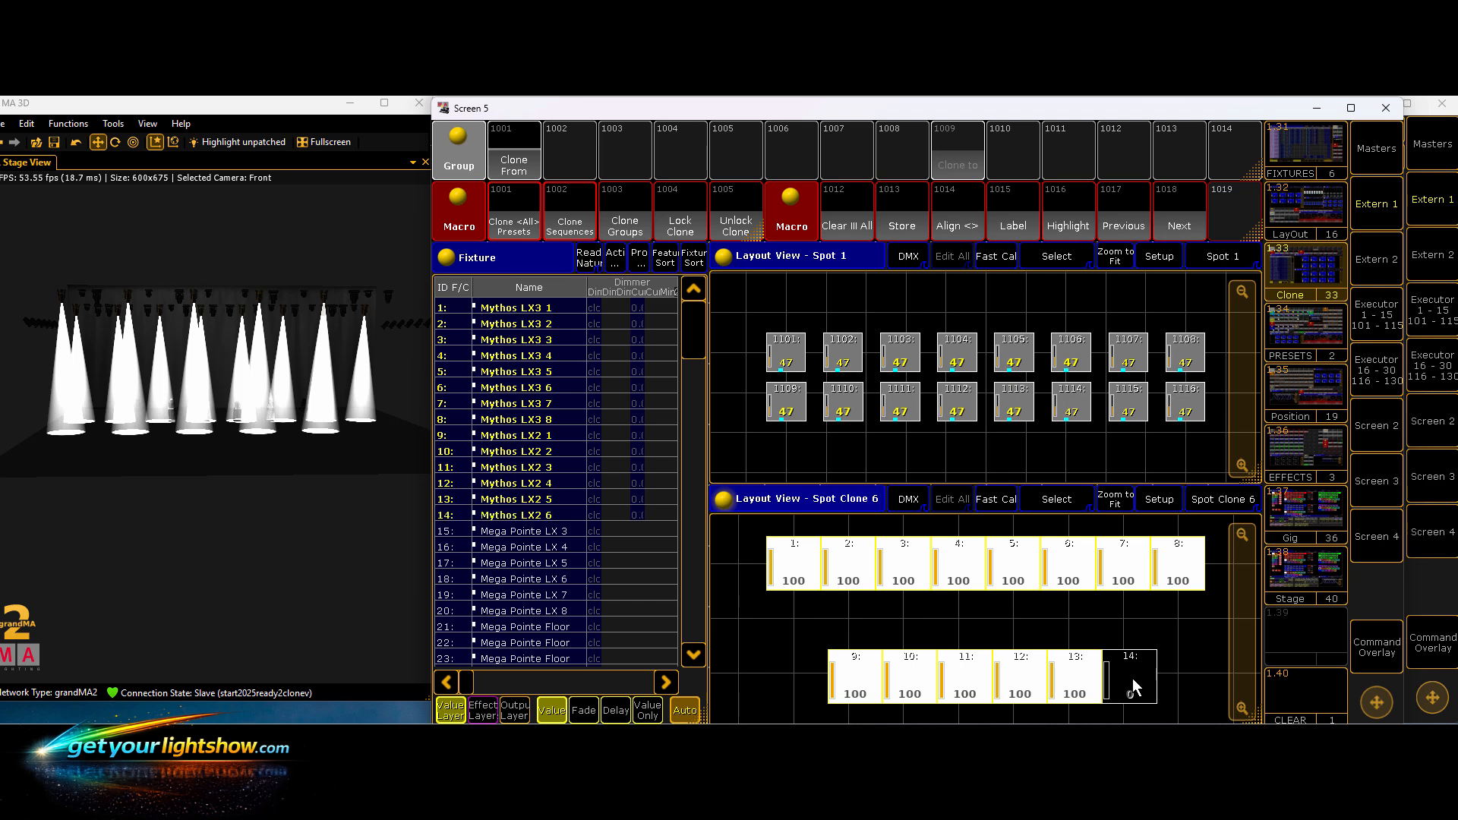
# - Store the target spot selection in group 1009, Clone to, and clear the programmer
pyautogui.click(911, 226)
pyautogui.click(951, 144)
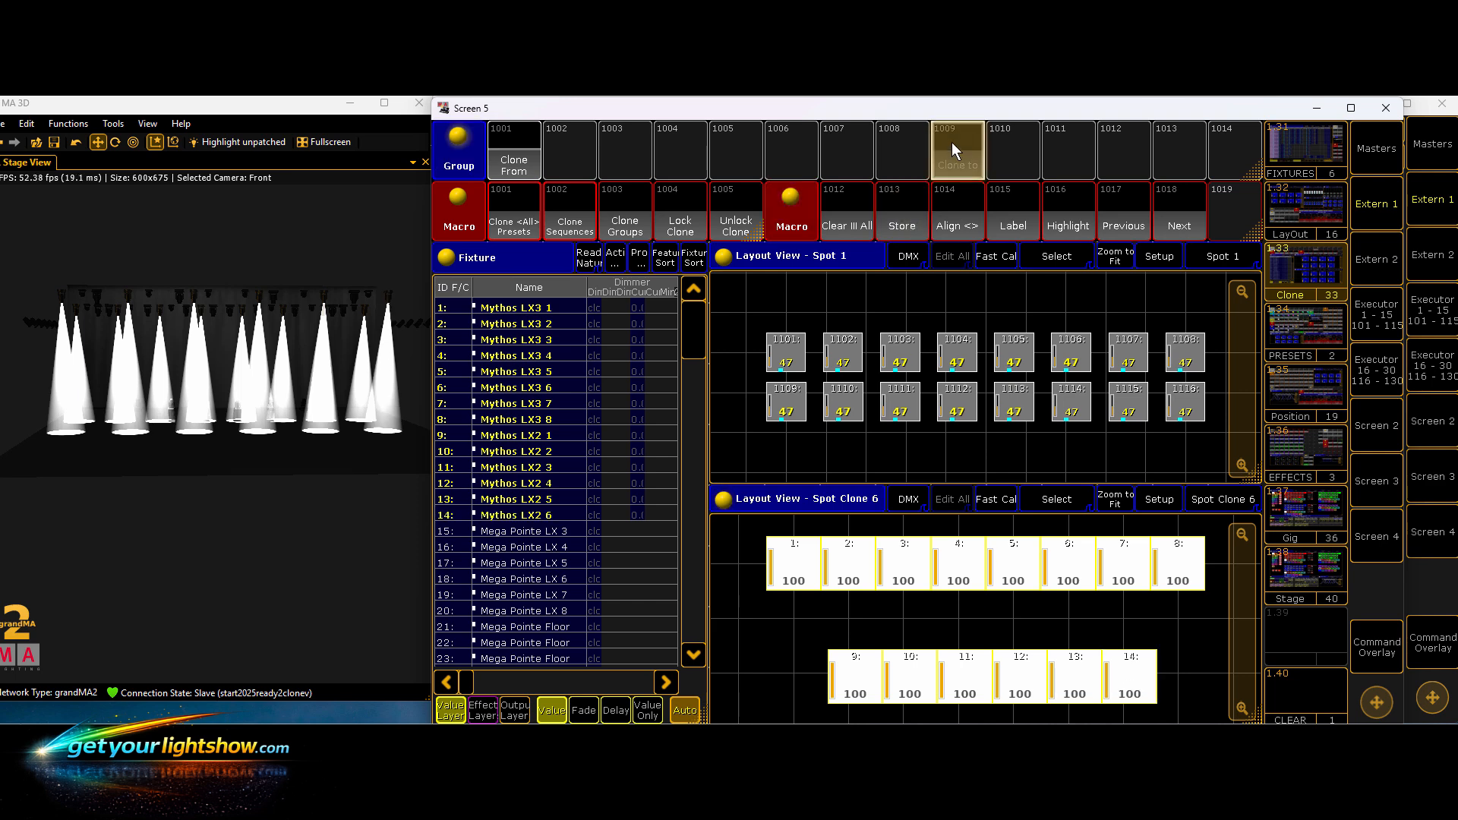
pyautogui.click(856, 227)
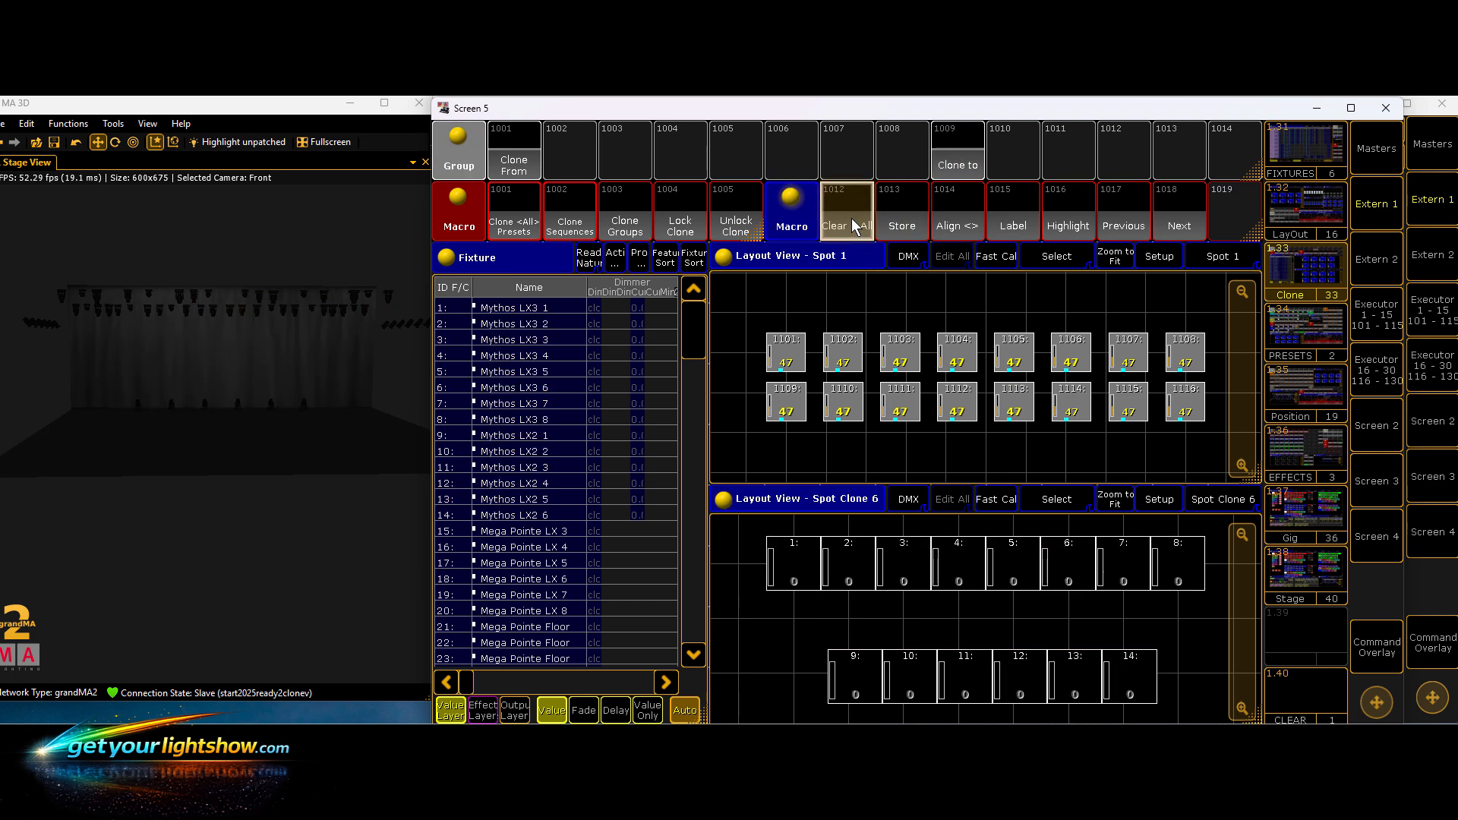
# - Run the clone macros for all presets, sequences and groups on the spots, using Low Prio Merge for the complete show, and clear the programmer
pyautogui.click(516, 213)
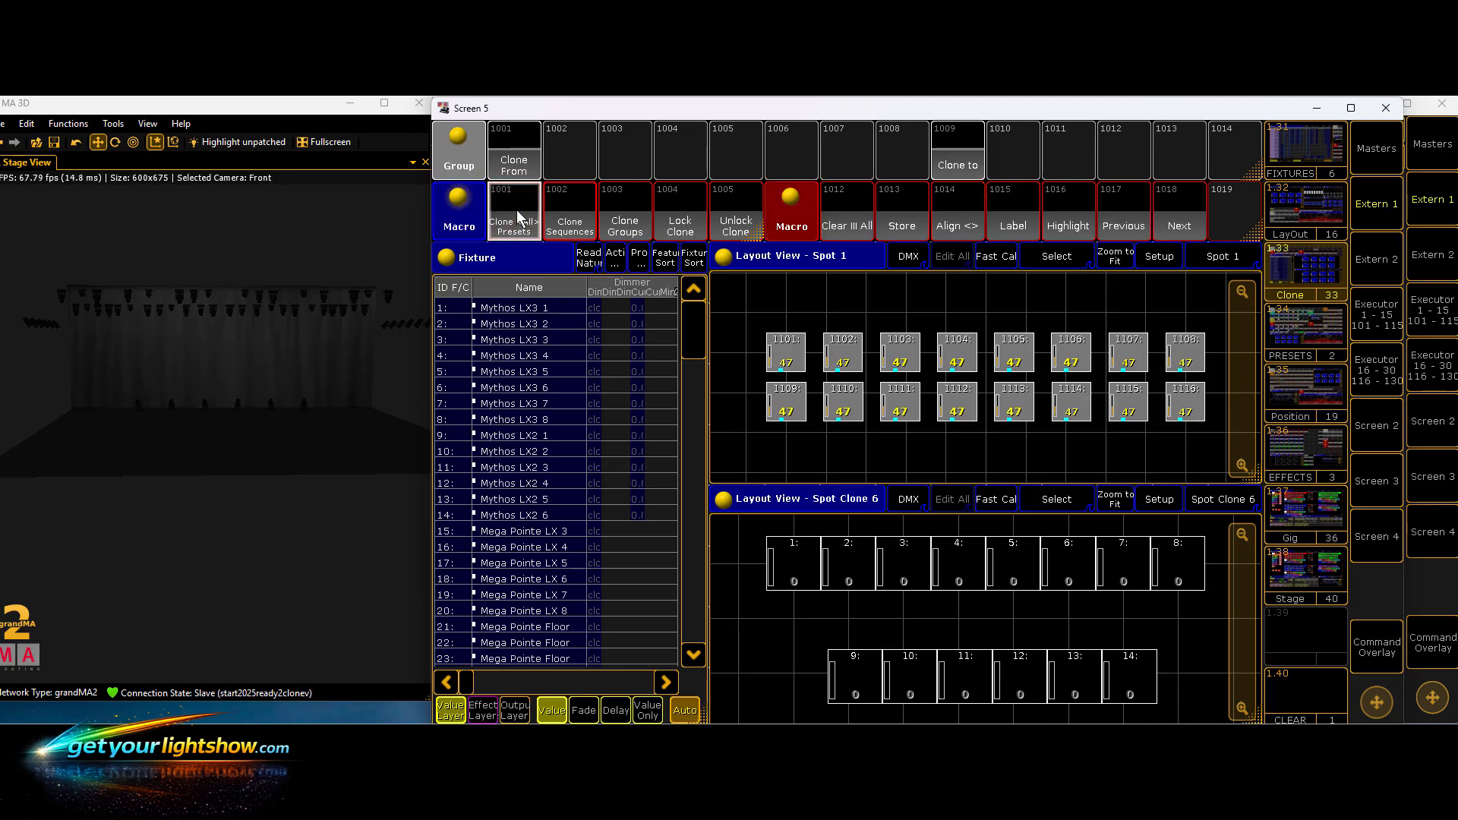
pyautogui.click(566, 221)
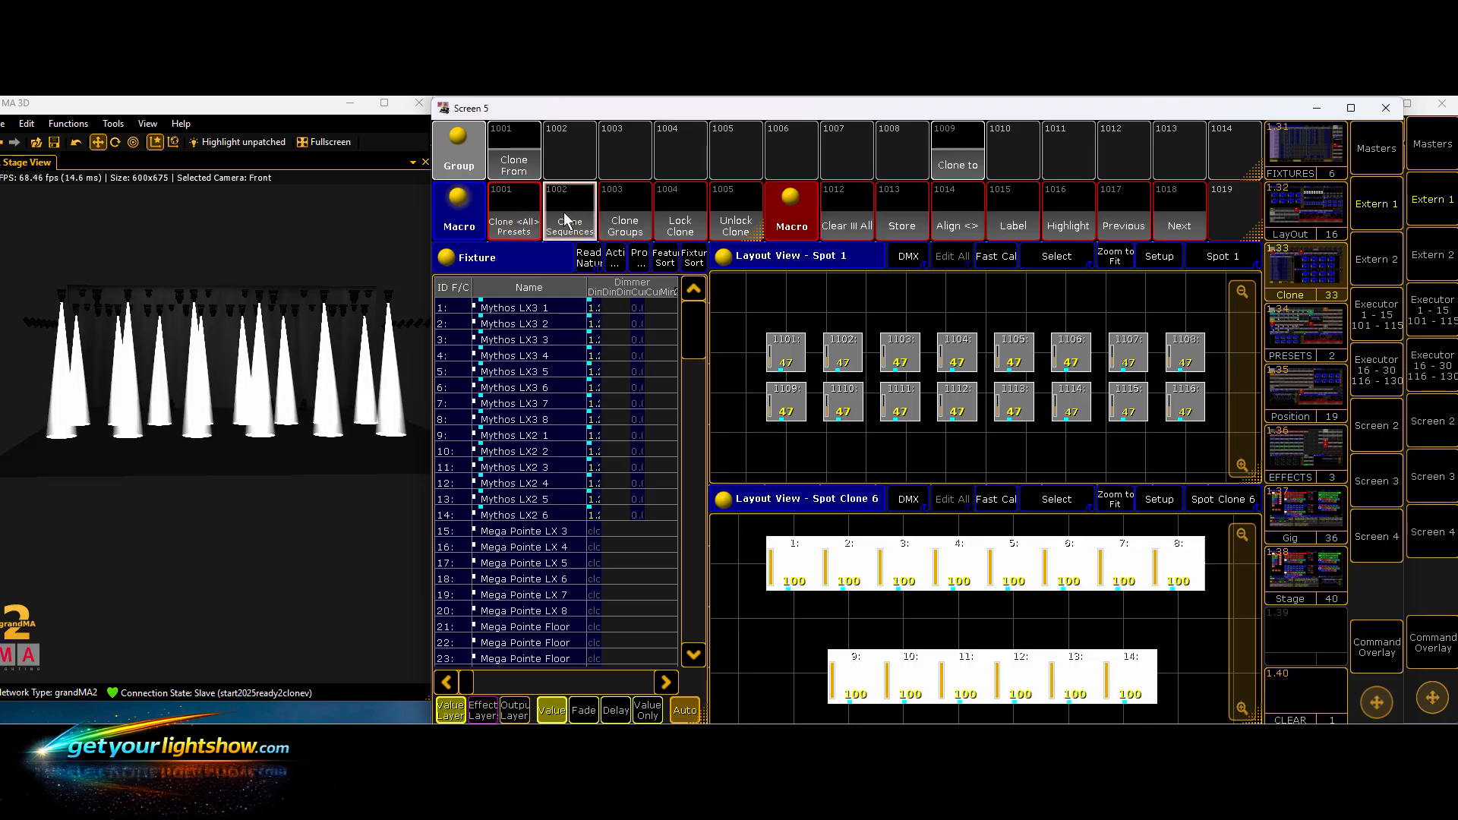
pyautogui.click(637, 228)
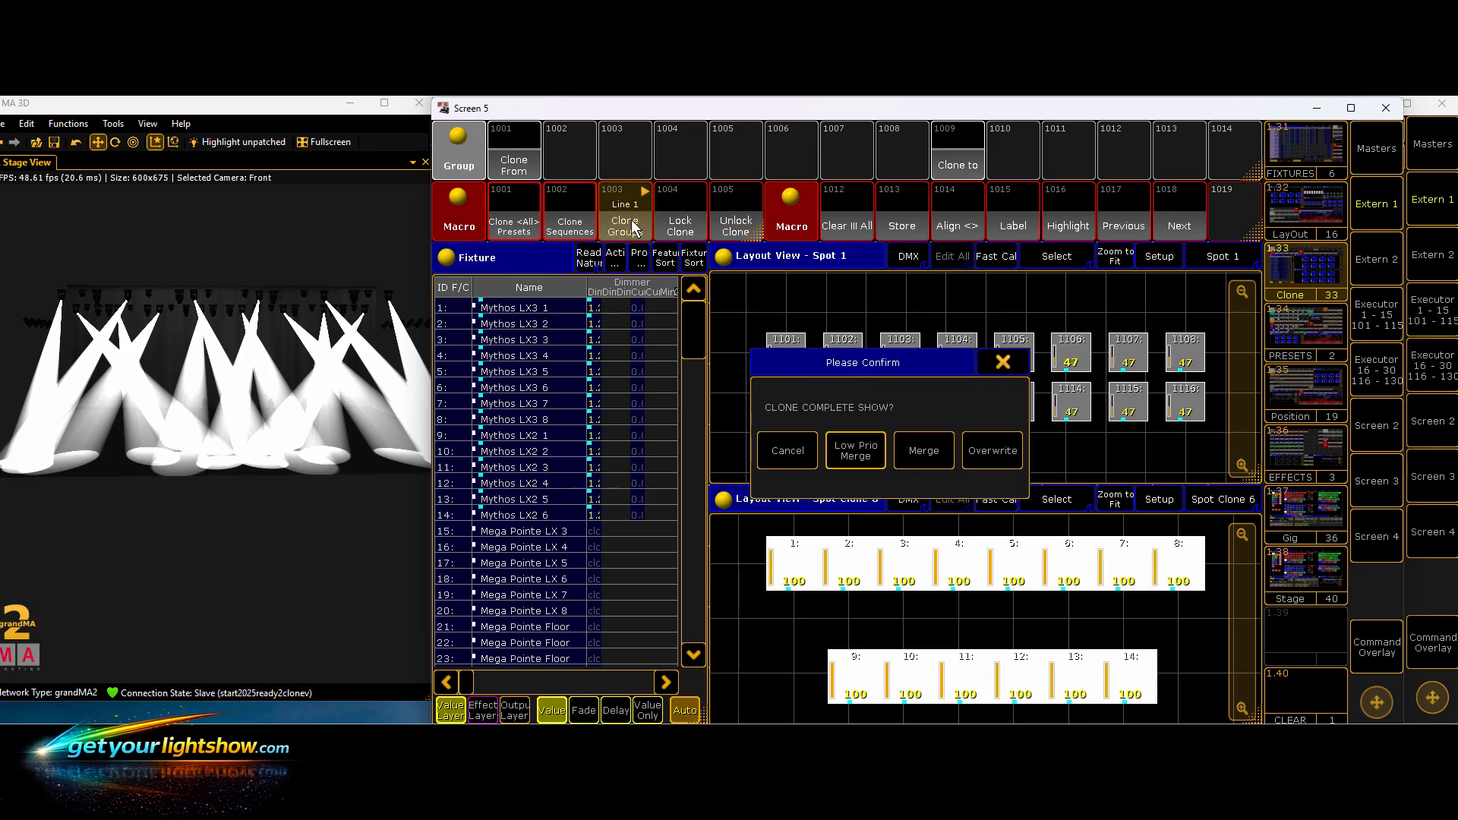
pyautogui.click(846, 449)
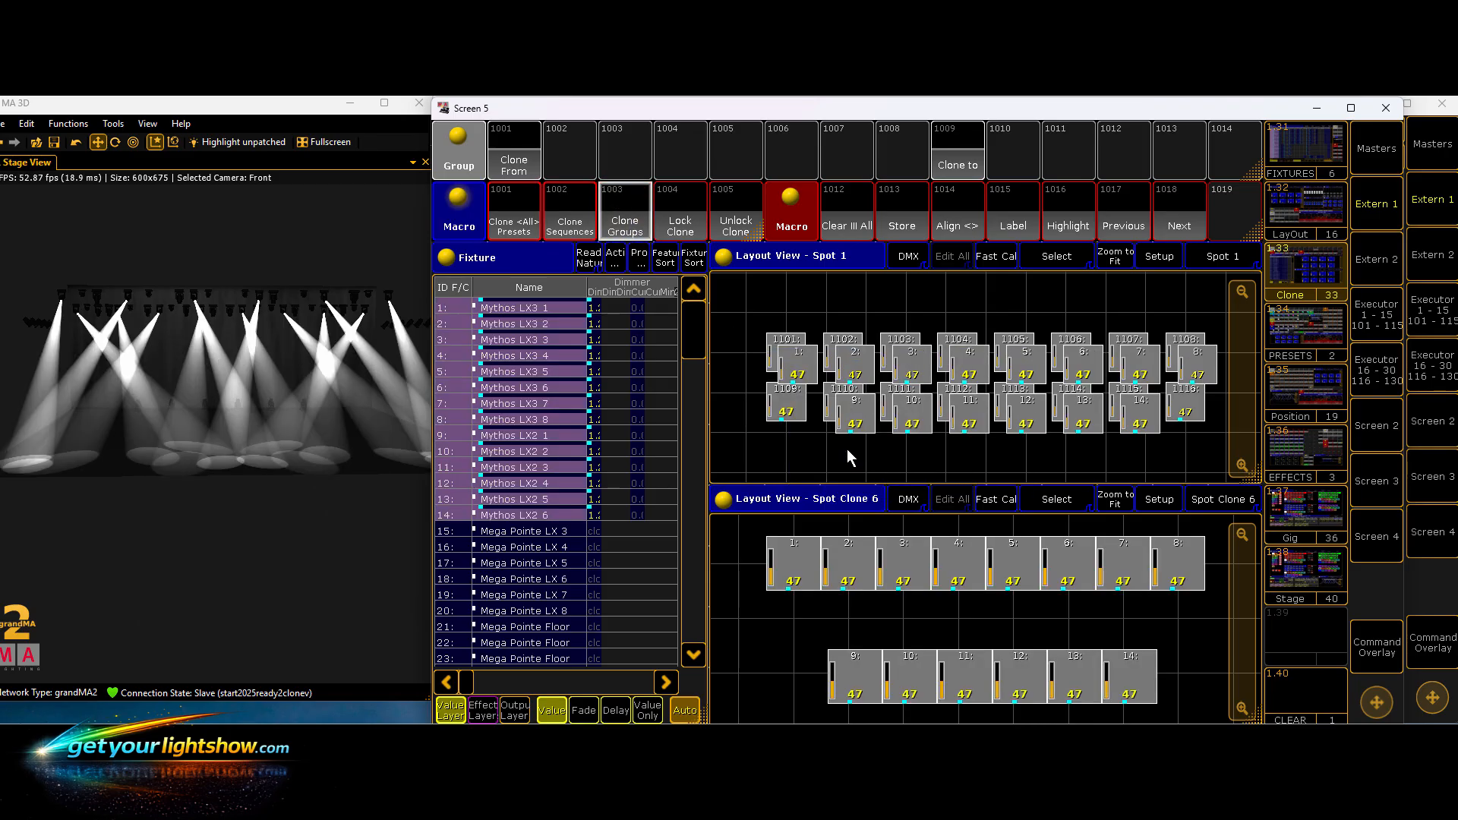
pyautogui.click(856, 216)
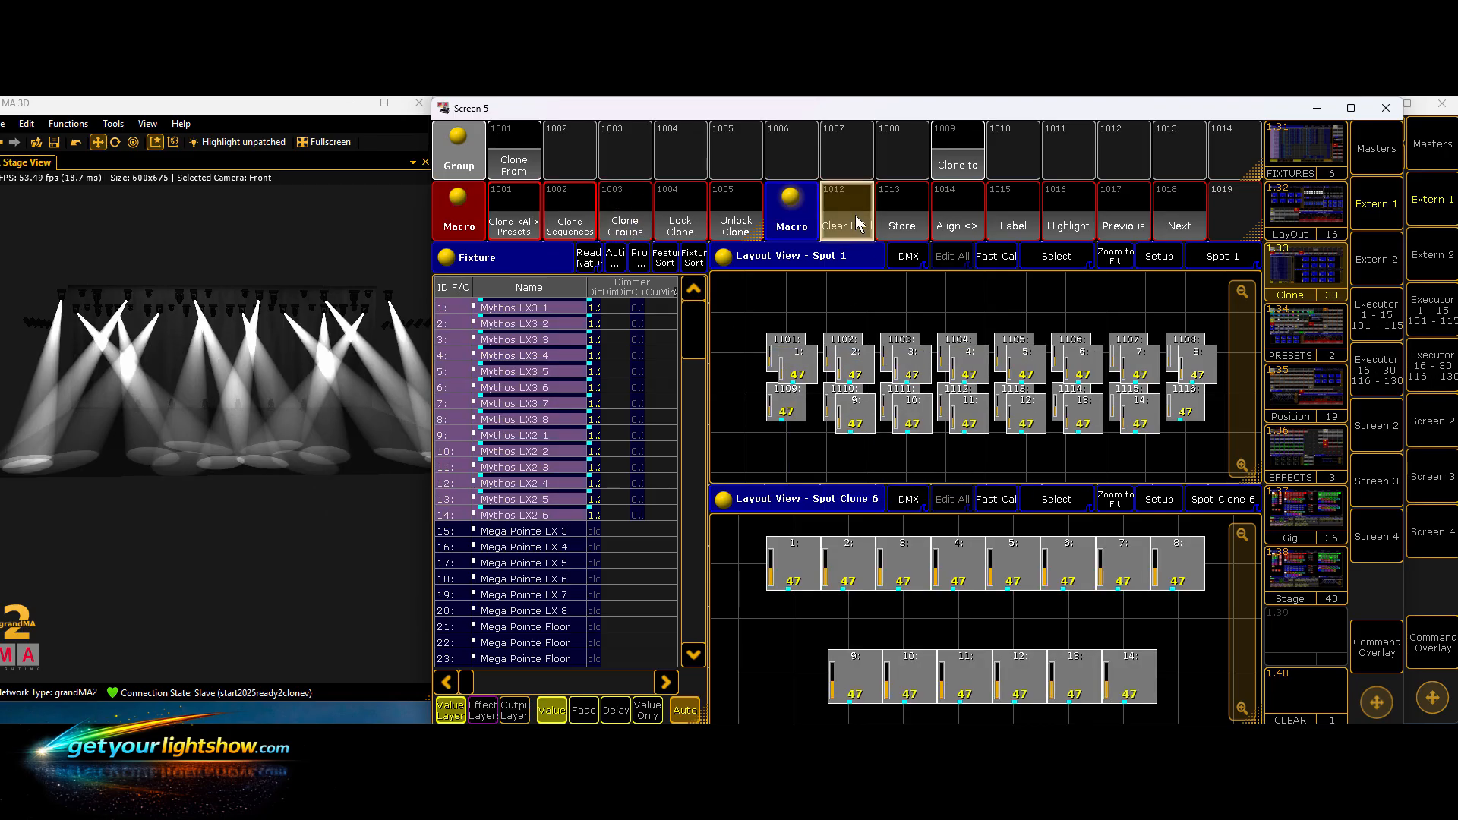
# - Show the Beam 2 and Beam Clone 7 layouts and select source beam fixtures 1207 through 1212, followed by 1201 through 1206
pyautogui.click(1229, 495)
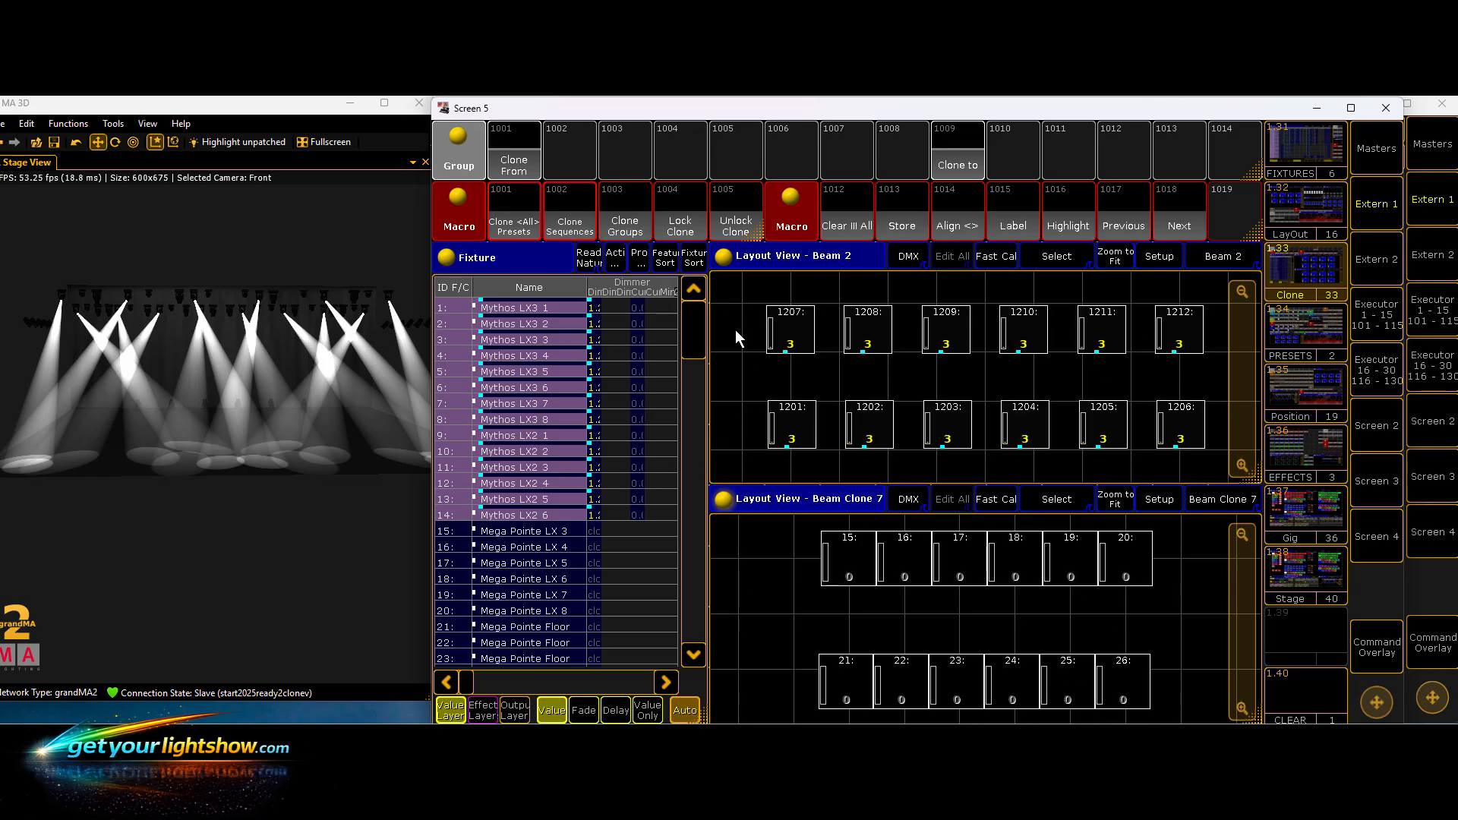
pyautogui.moveTo(740, 288); pyautogui.dragTo(1207, 369)
pyautogui.moveTo(1028, 441); pyautogui.dragTo(1217, 461)
# - Overwrite group 1001, Clone From, with the source beam selection and clear the programmer
pyautogui.click(881, 228)
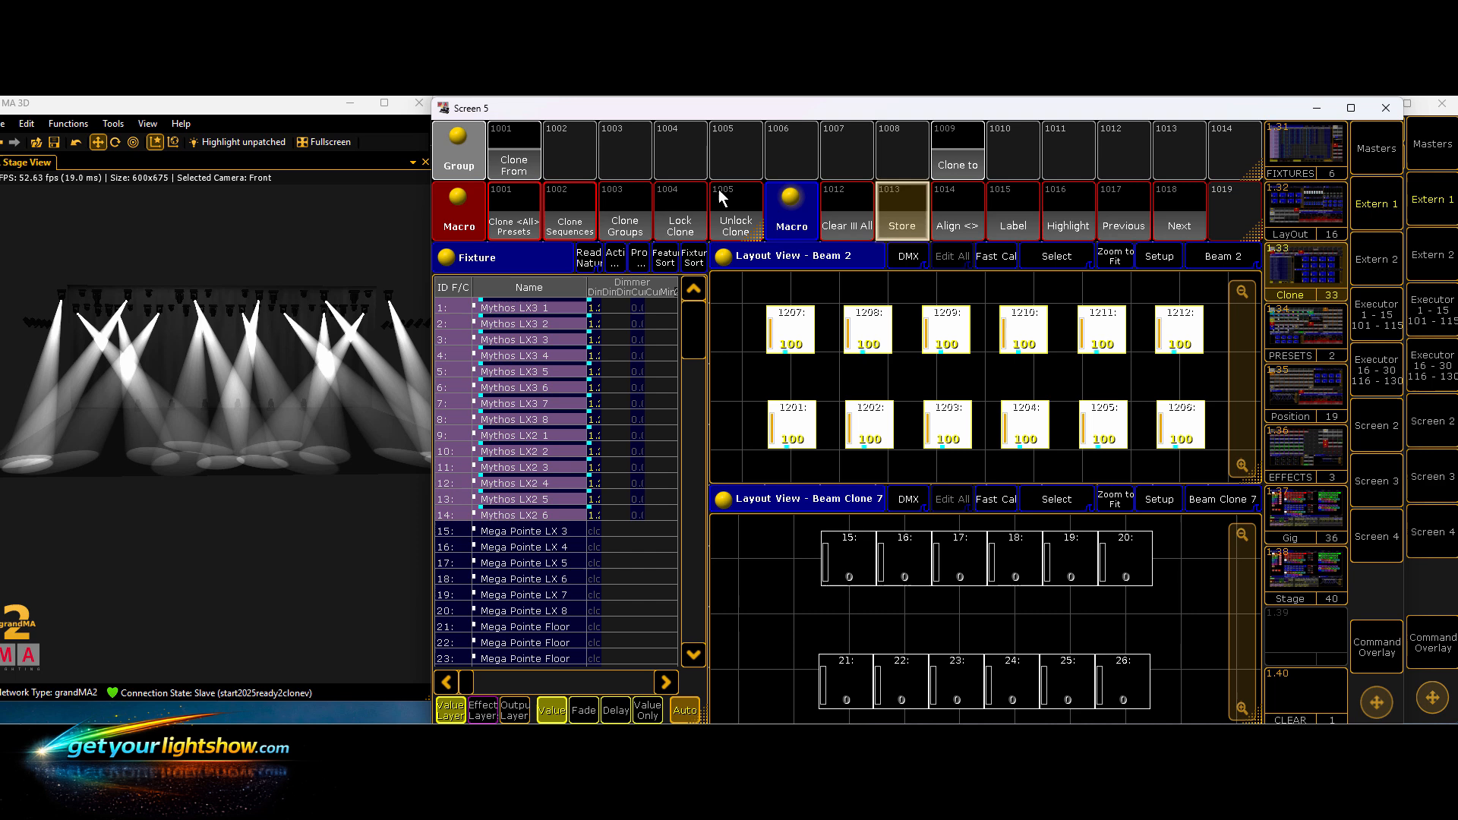
pyautogui.click(528, 163)
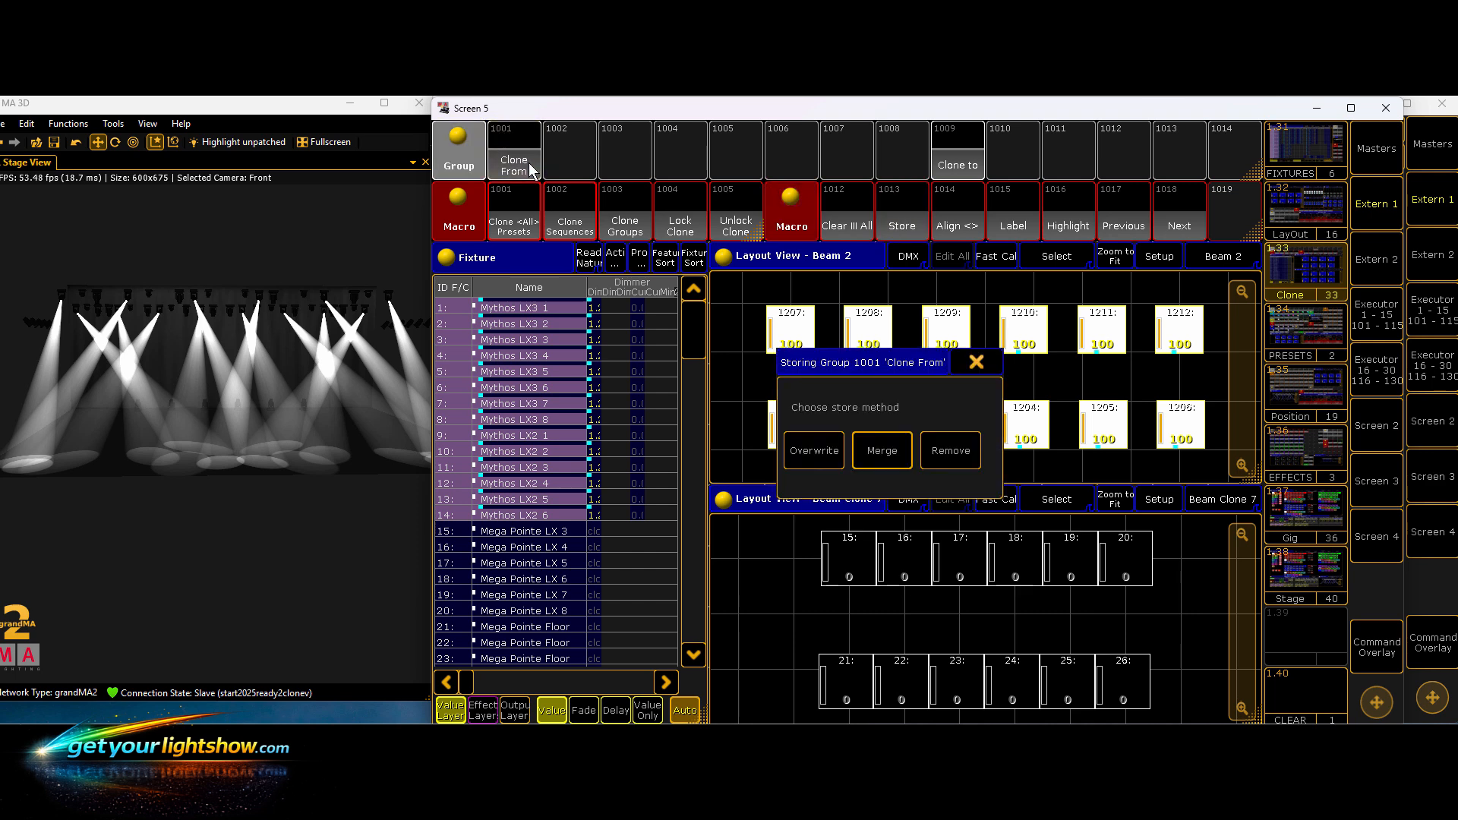
pyautogui.click(805, 459)
pyautogui.click(852, 223)
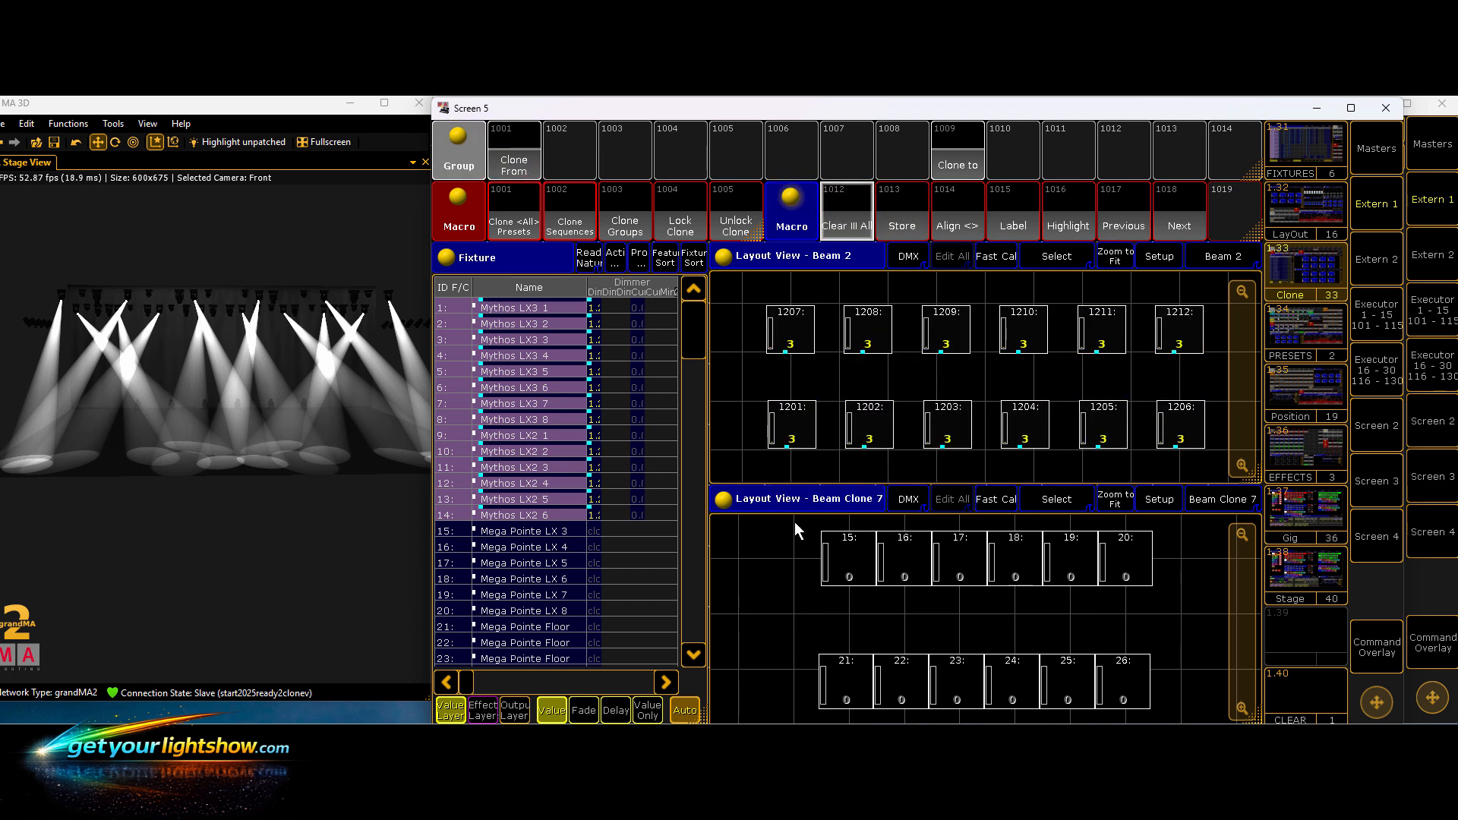
# - Select target beam fixtures 15 through 20 and 21 through 26, overwrite group 1009, Clone to, with them, and clear the programmer
pyautogui.moveTo(794, 524); pyautogui.dragTo(1150, 597)
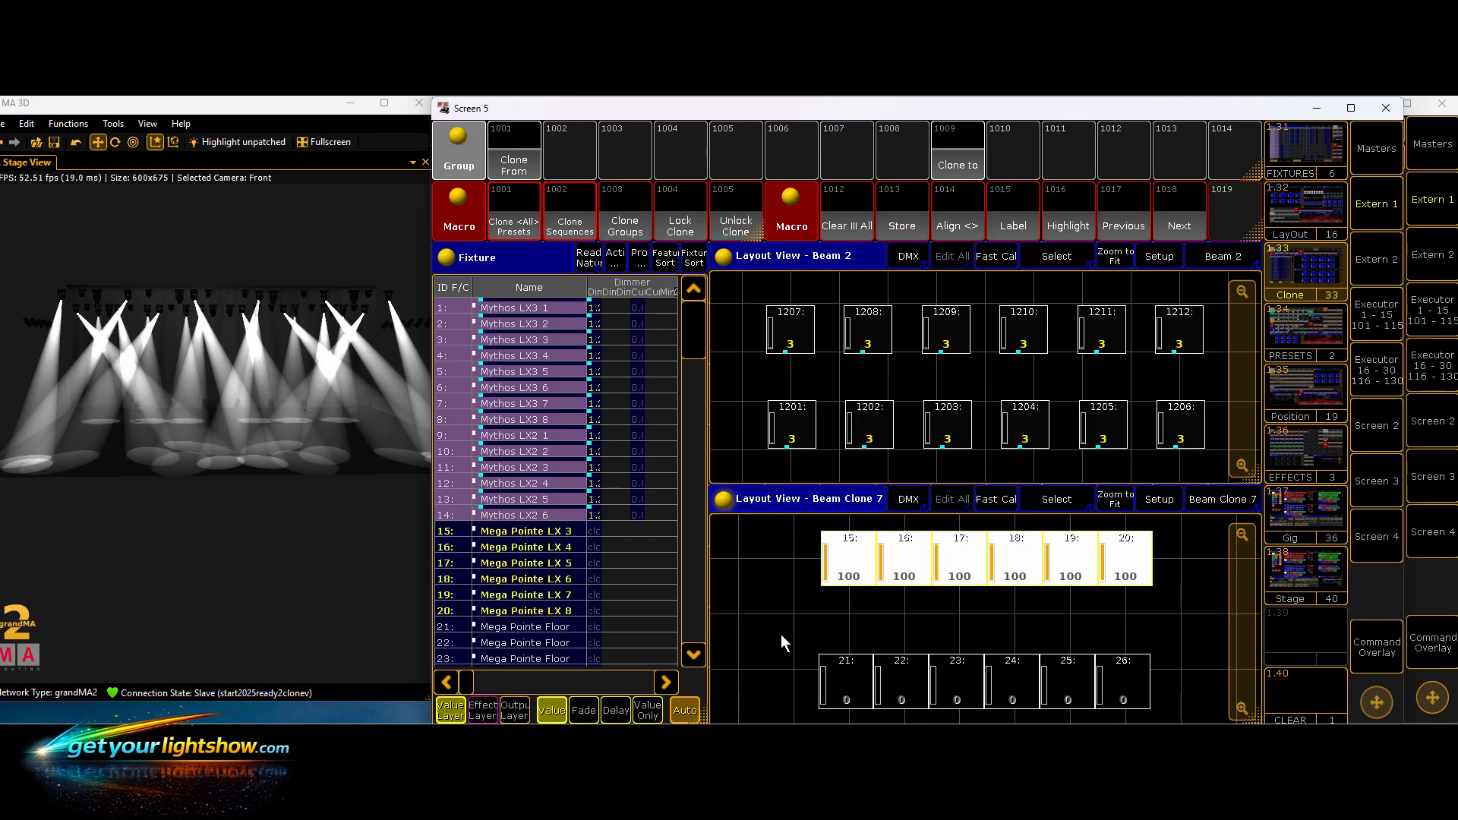
pyautogui.moveTo(776, 634); pyautogui.dragTo(1163, 714)
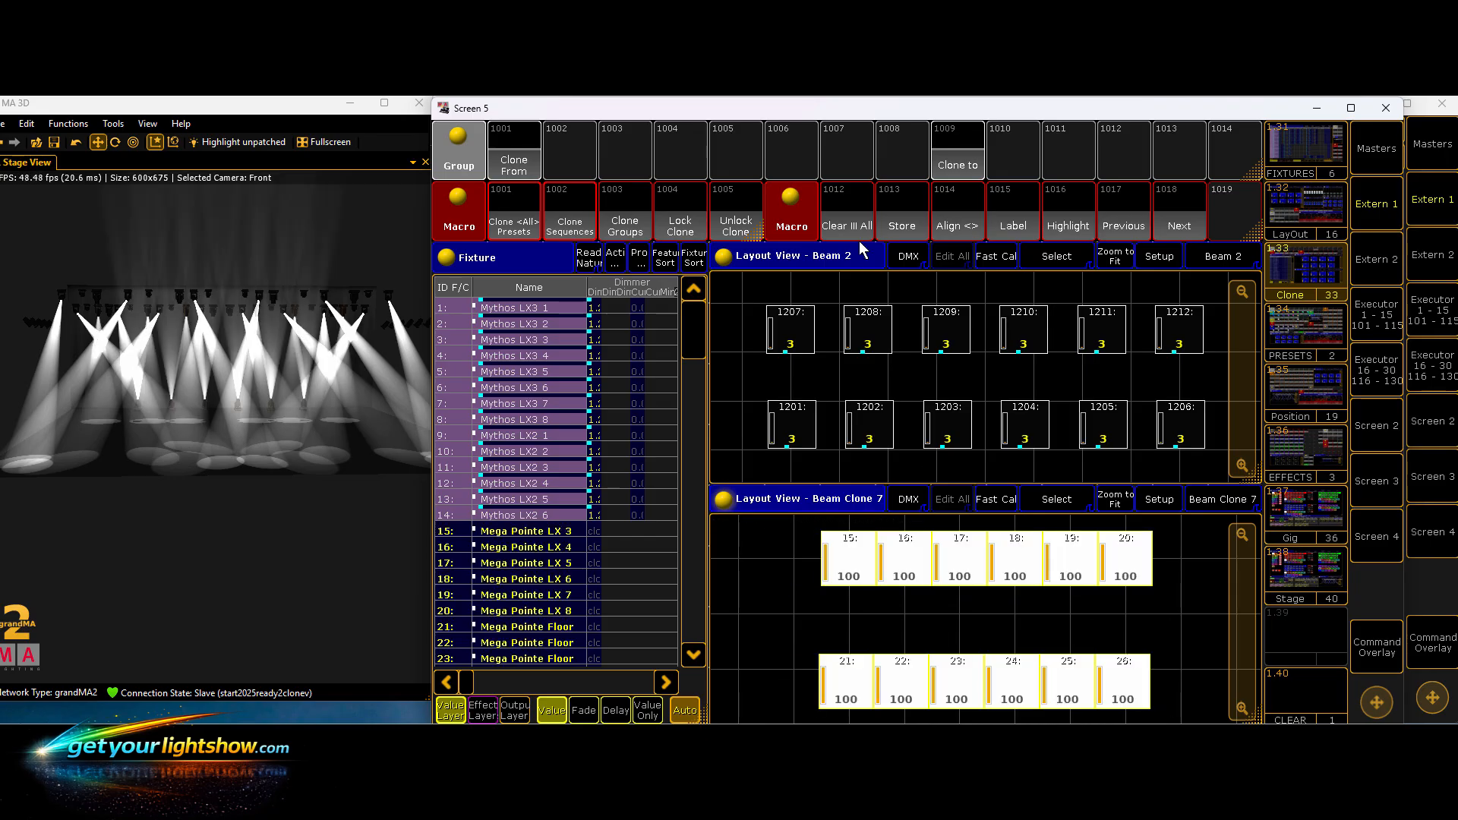
pyautogui.click(893, 237)
pyautogui.click(958, 156)
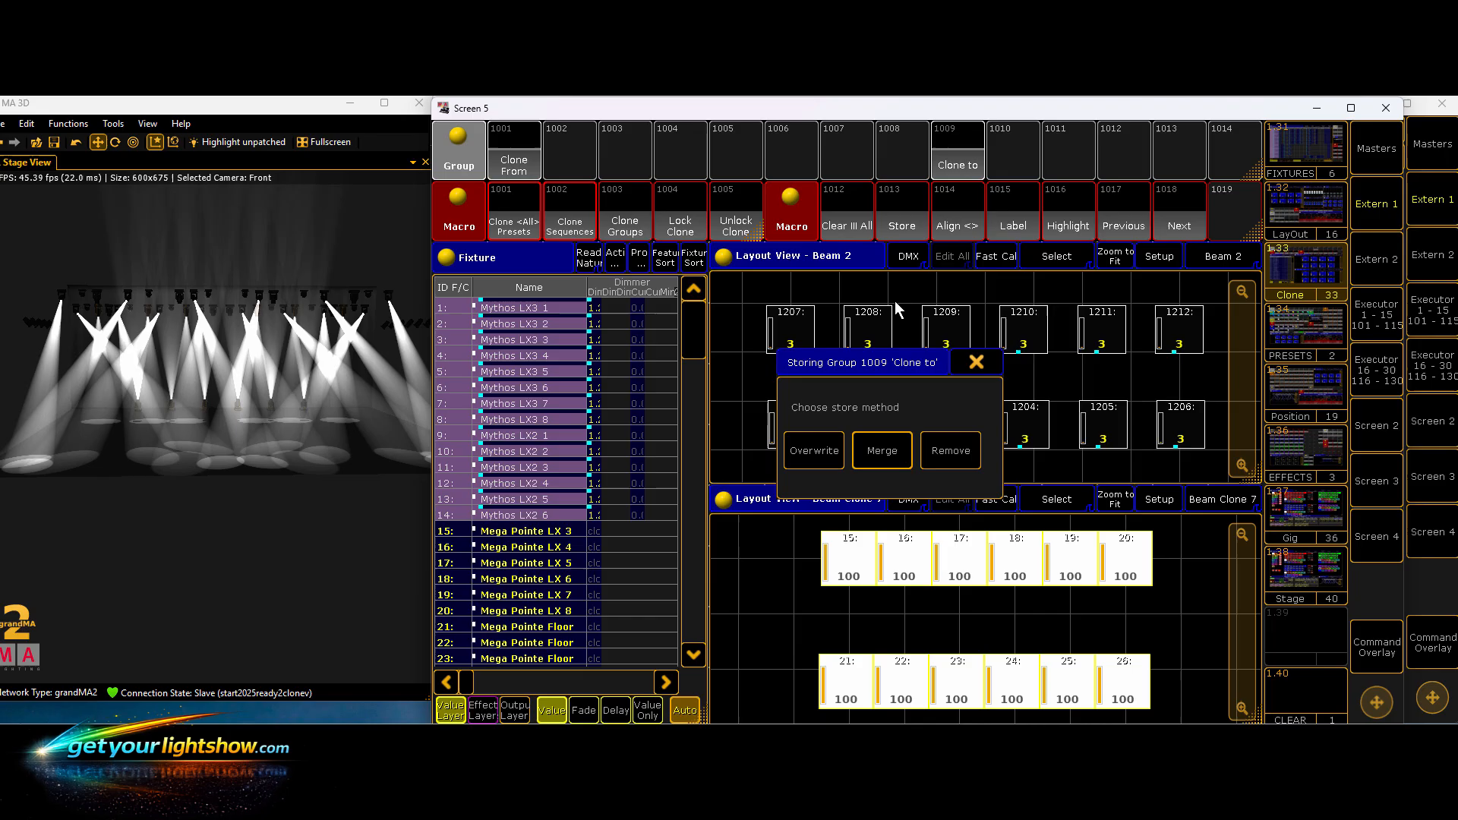
pyautogui.click(820, 458)
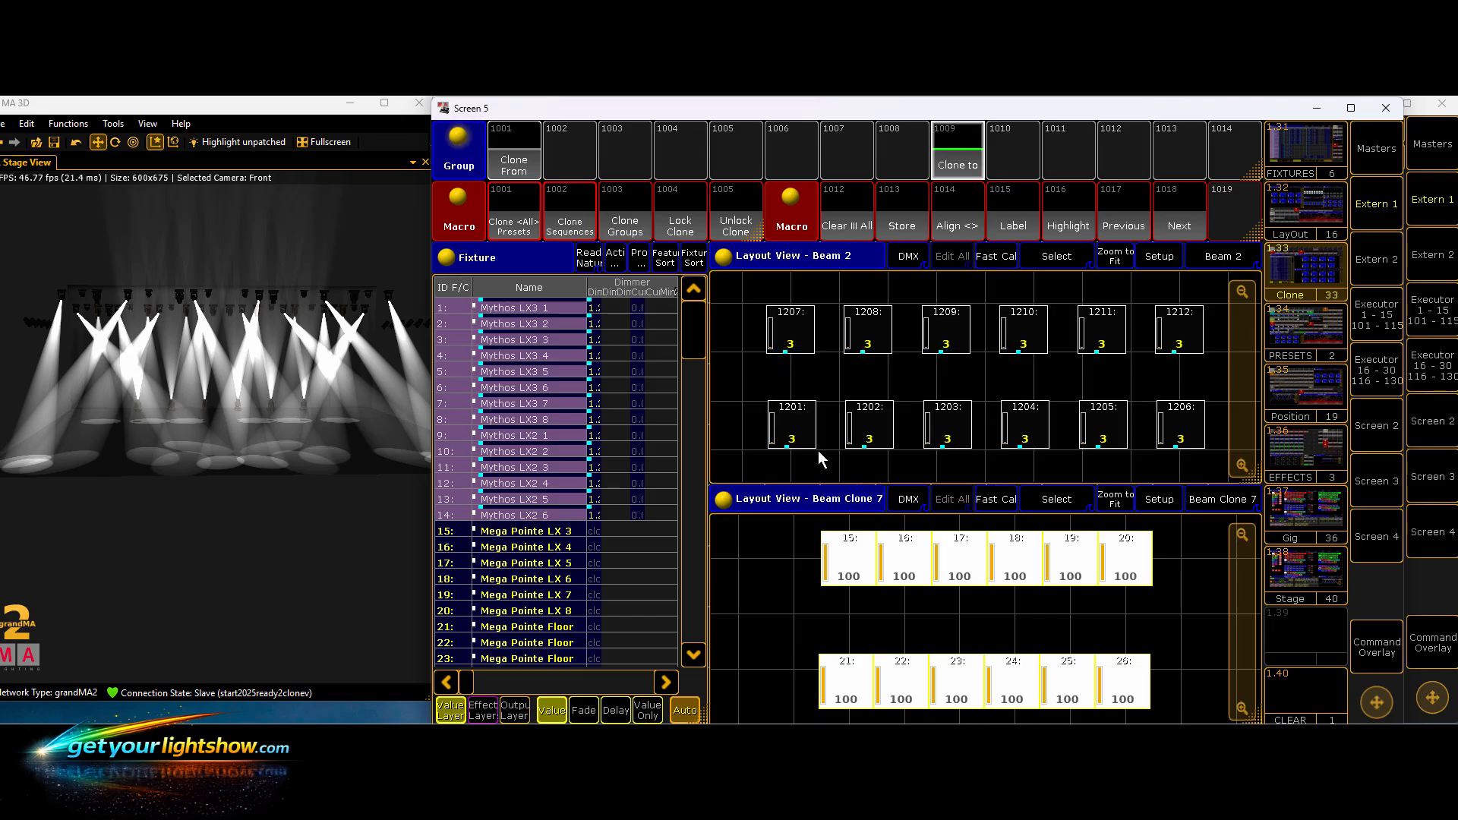
pyautogui.click(856, 230)
# - Run the preset, sequence and group clone macros for the beams with Low Prio Merge for the complete show, and clear the programmer
pyautogui.click(509, 233)
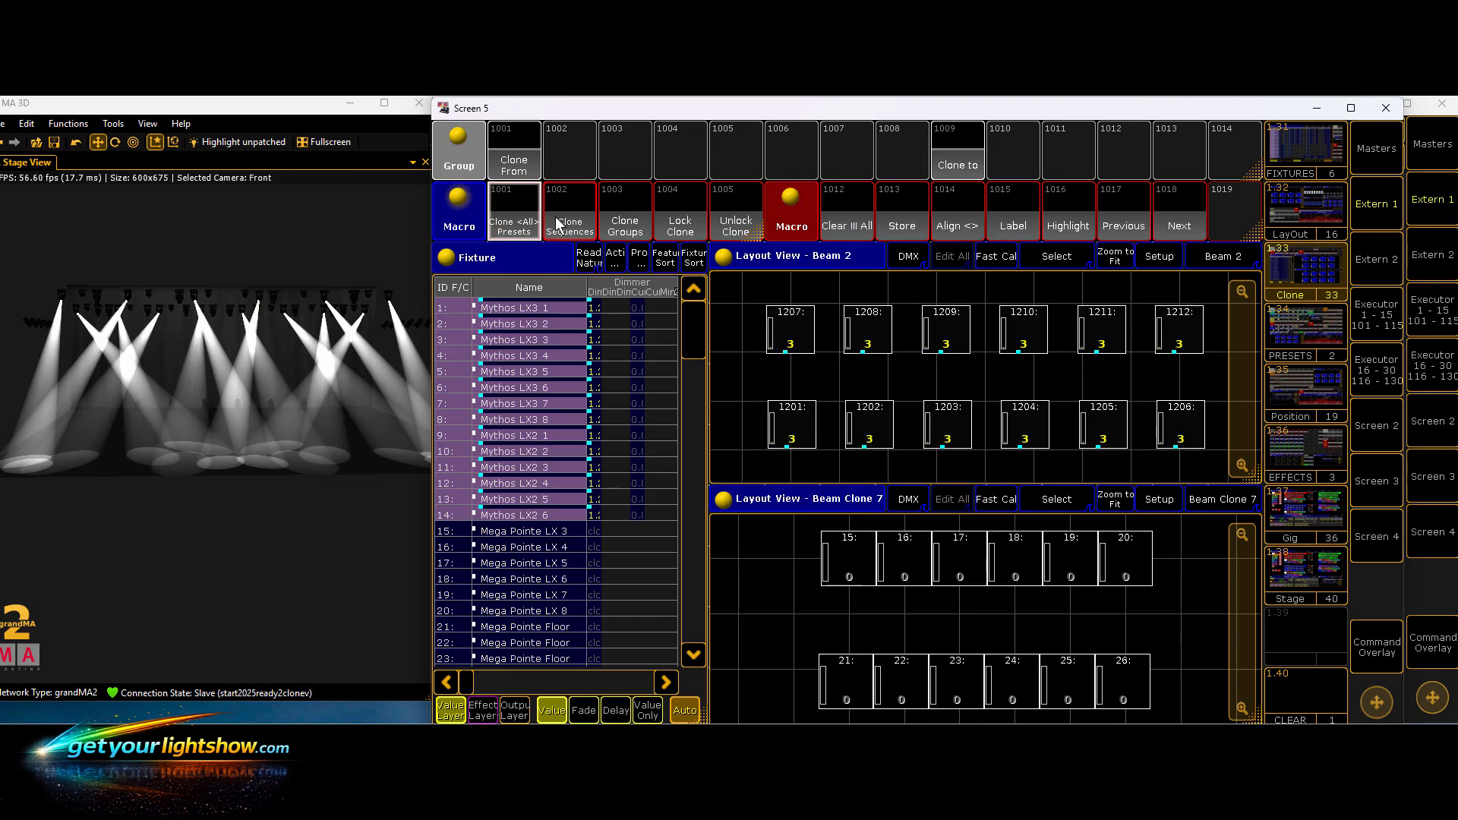
pyautogui.click(557, 217)
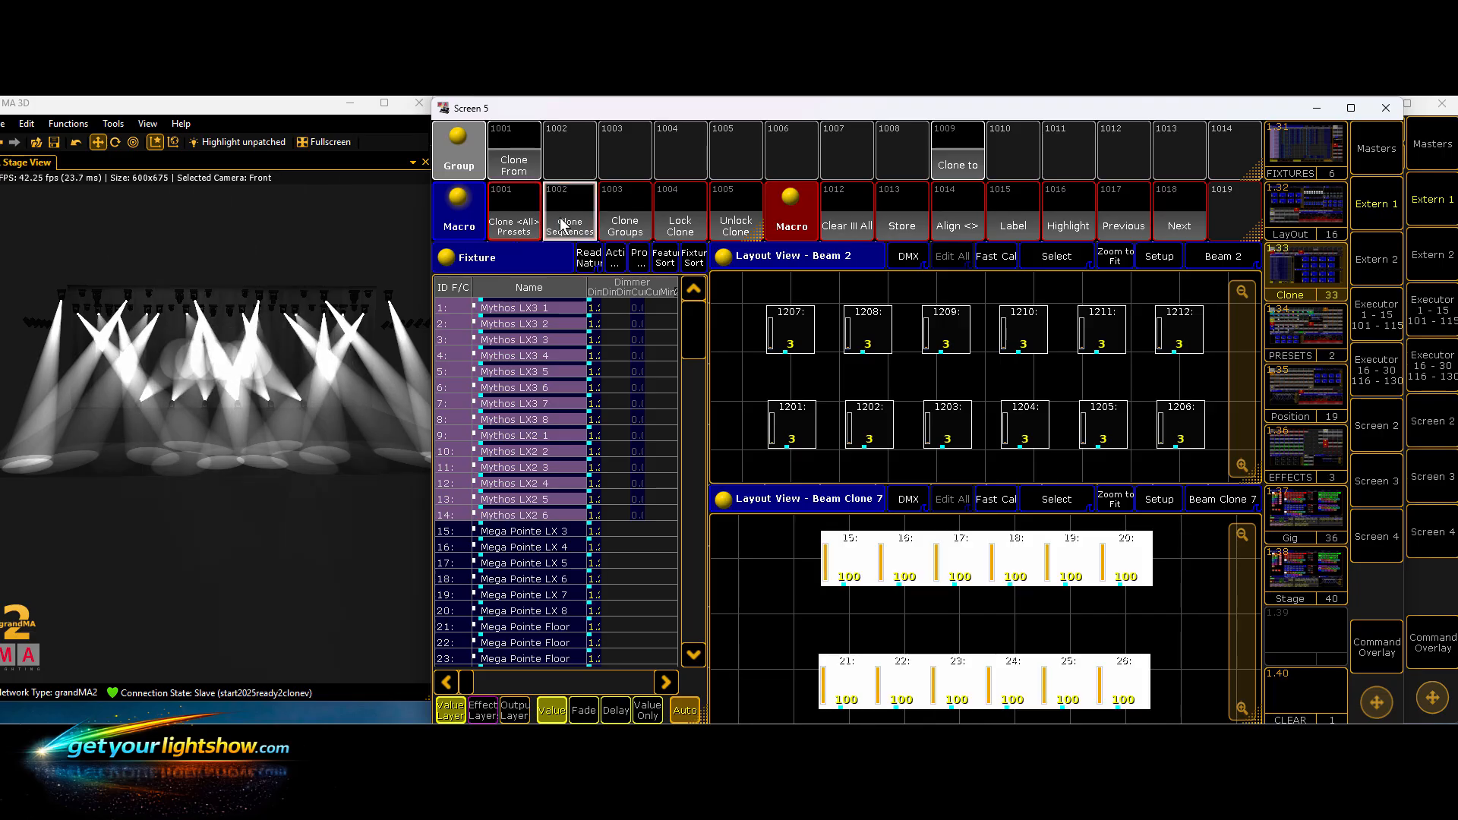
pyautogui.click(625, 228)
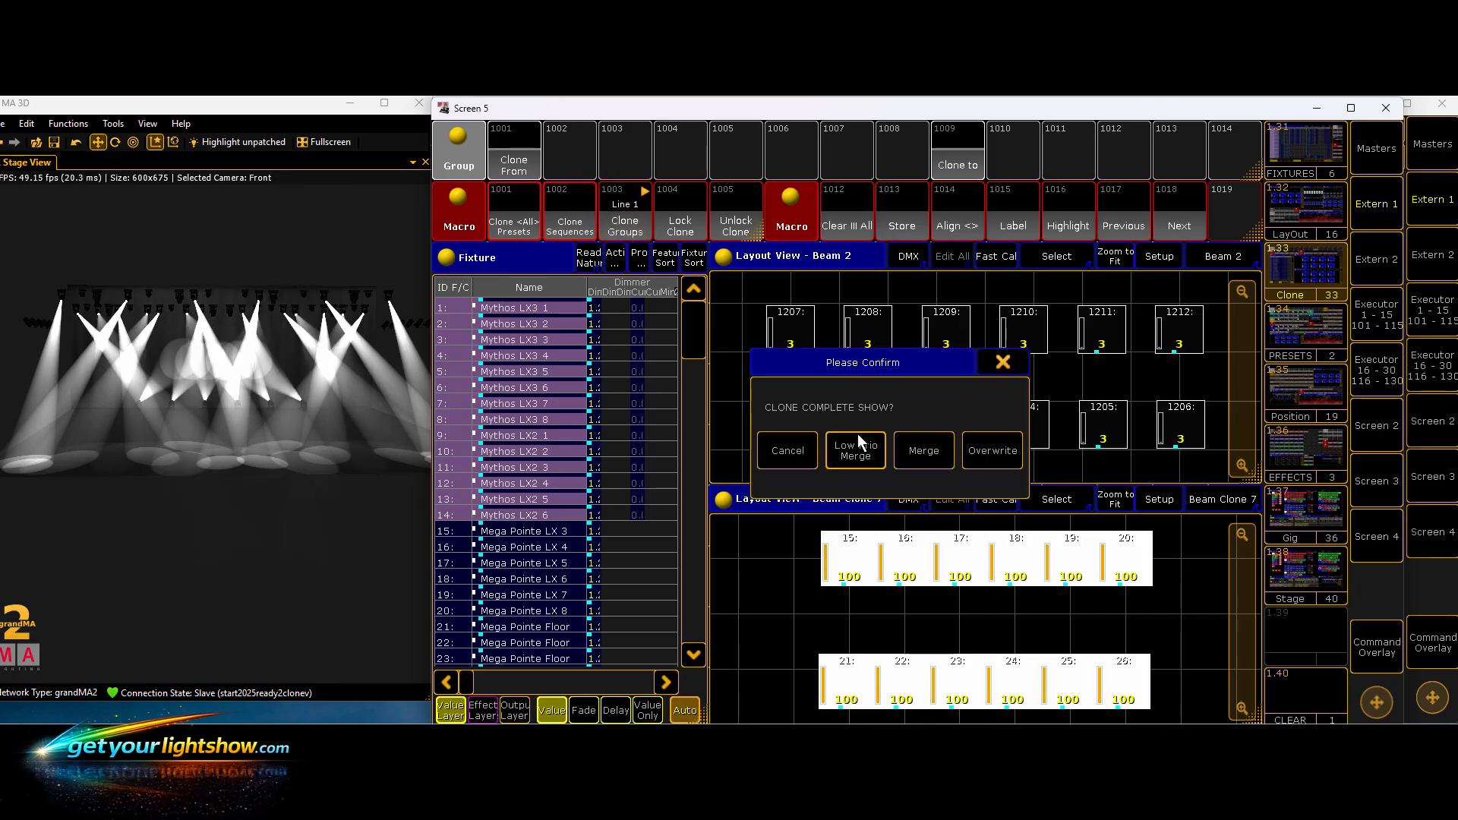
pyautogui.click(858, 457)
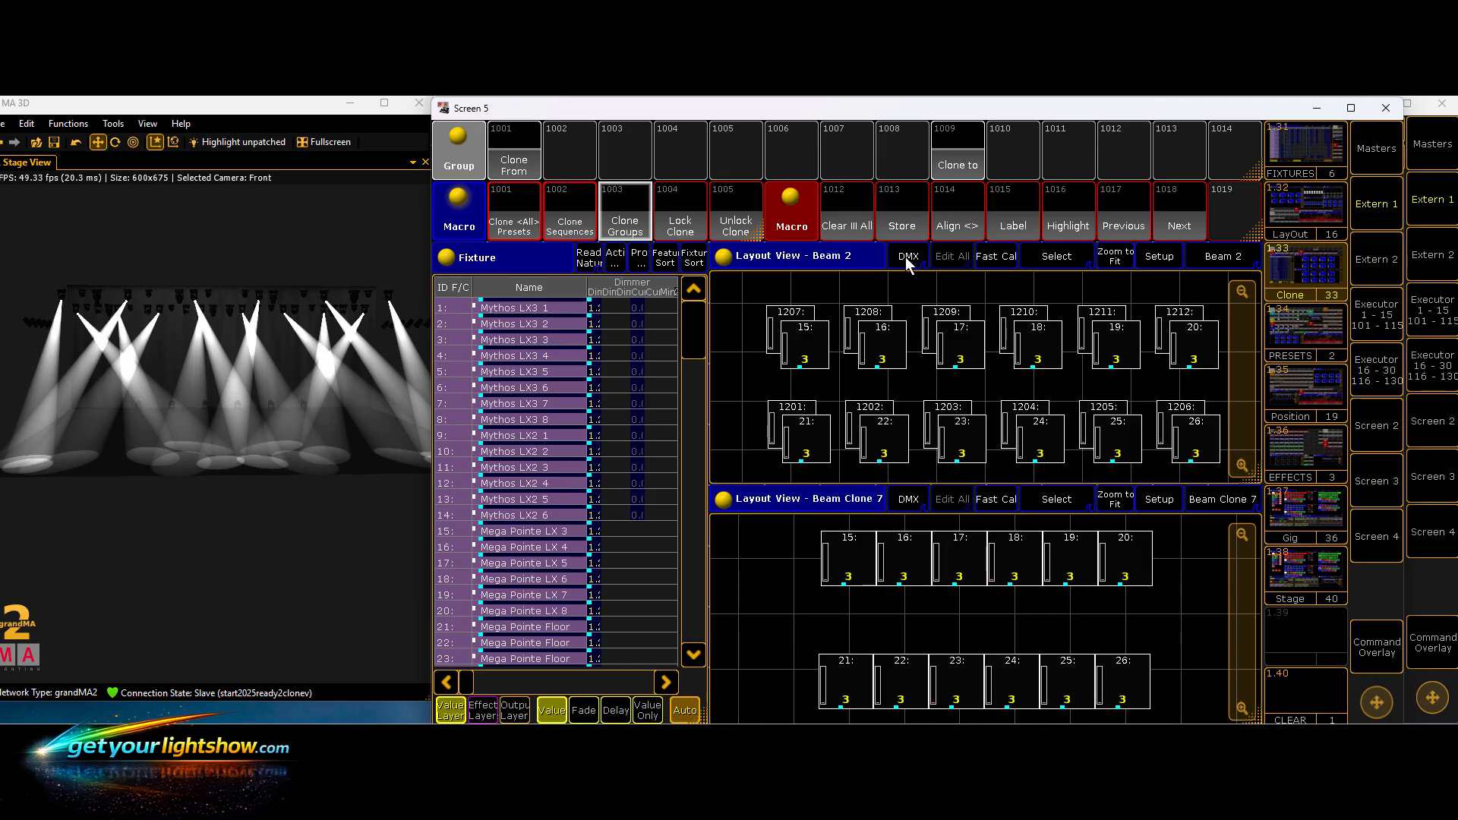
pyautogui.click(850, 211)
# - Show the Wash 3 and Wash Clone 8 layouts and select source wash fixtures 1302 through 1307 in ascending order
pyautogui.moveTo(1212, 257); pyautogui.dragTo(1229, 318)
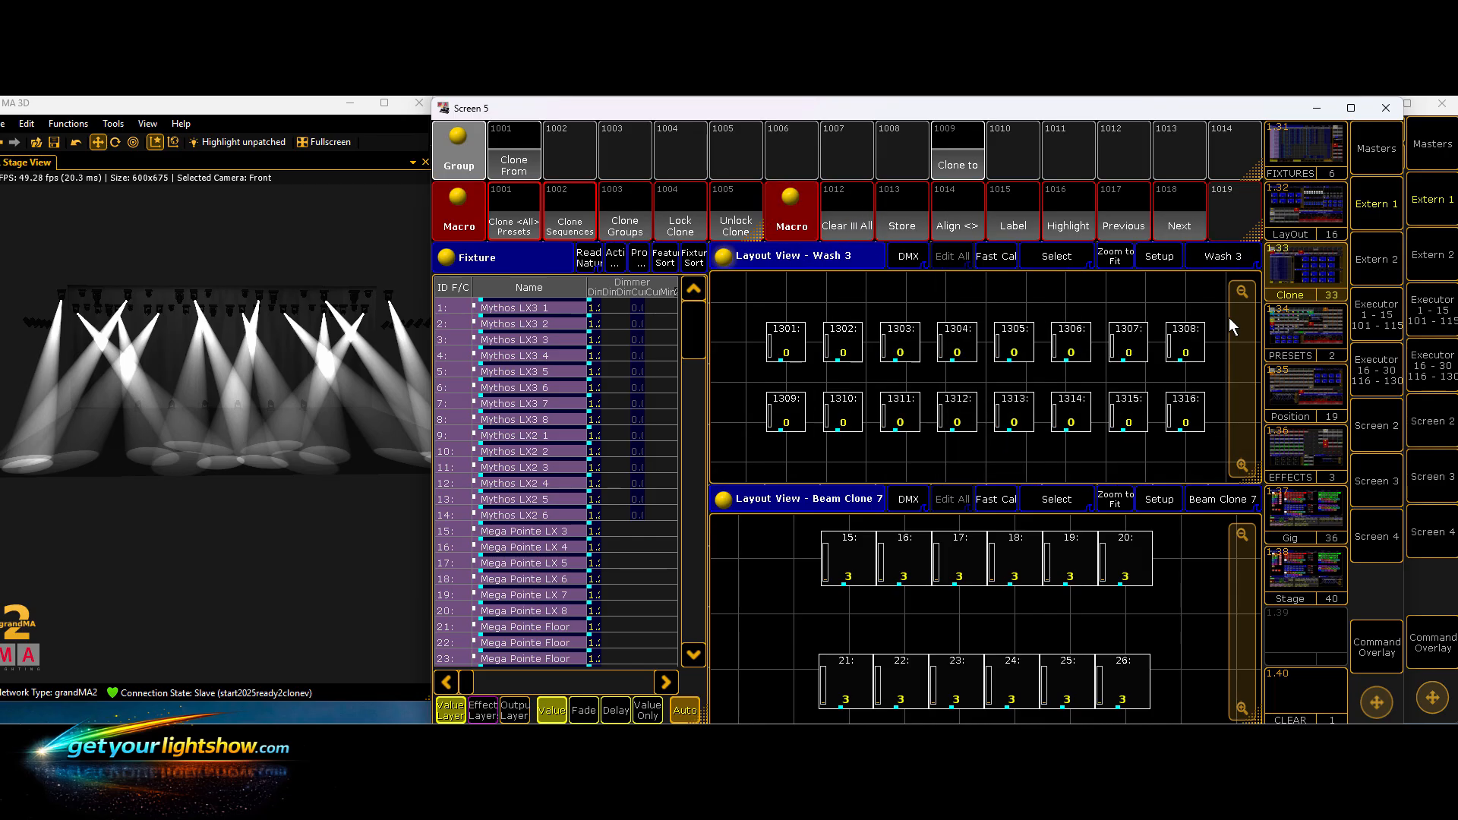
pyautogui.moveTo(1214, 502); pyautogui.dragTo(1213, 507)
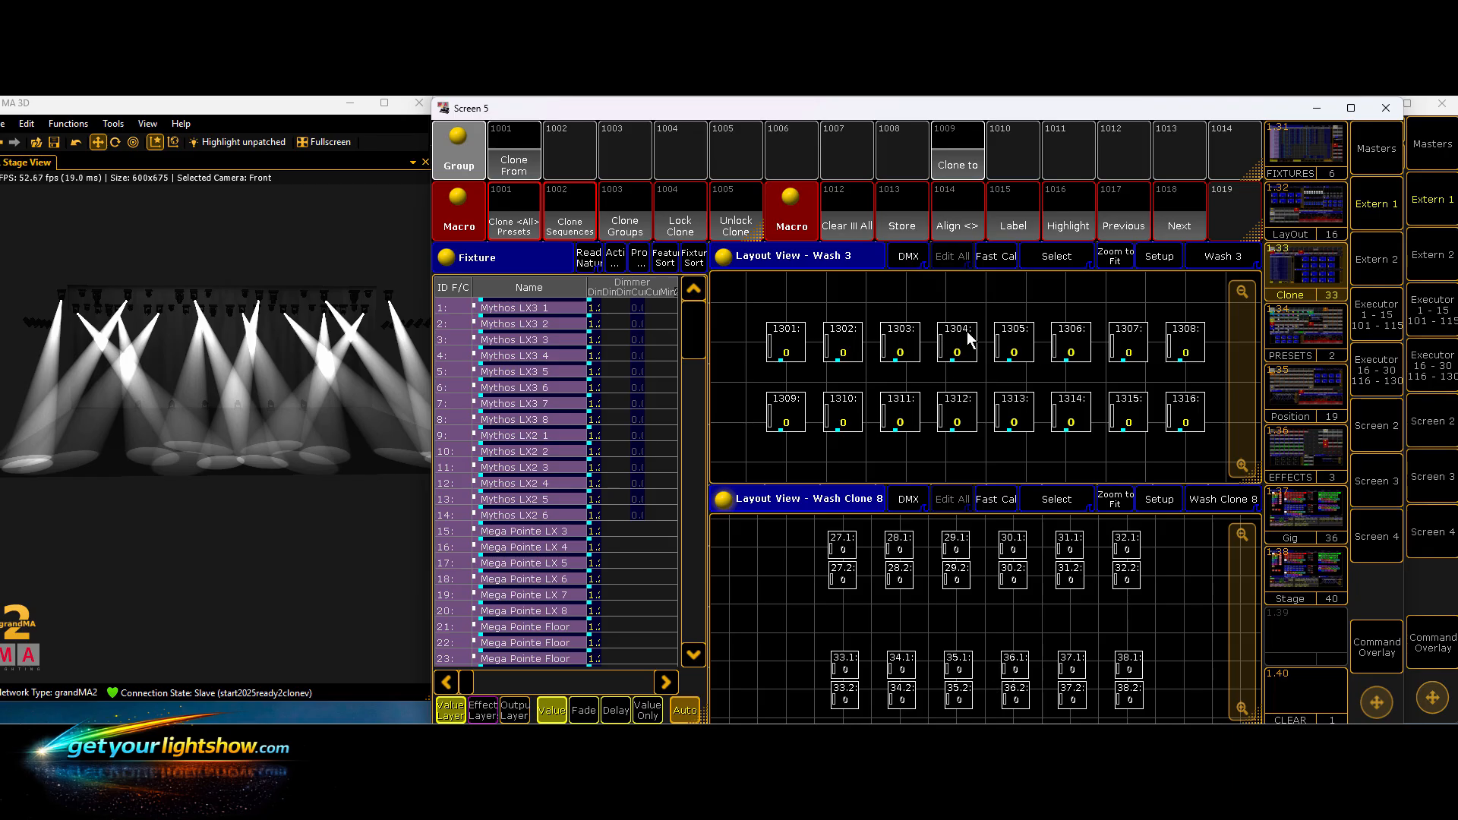
pyautogui.click(843, 350)
pyautogui.click(901, 351)
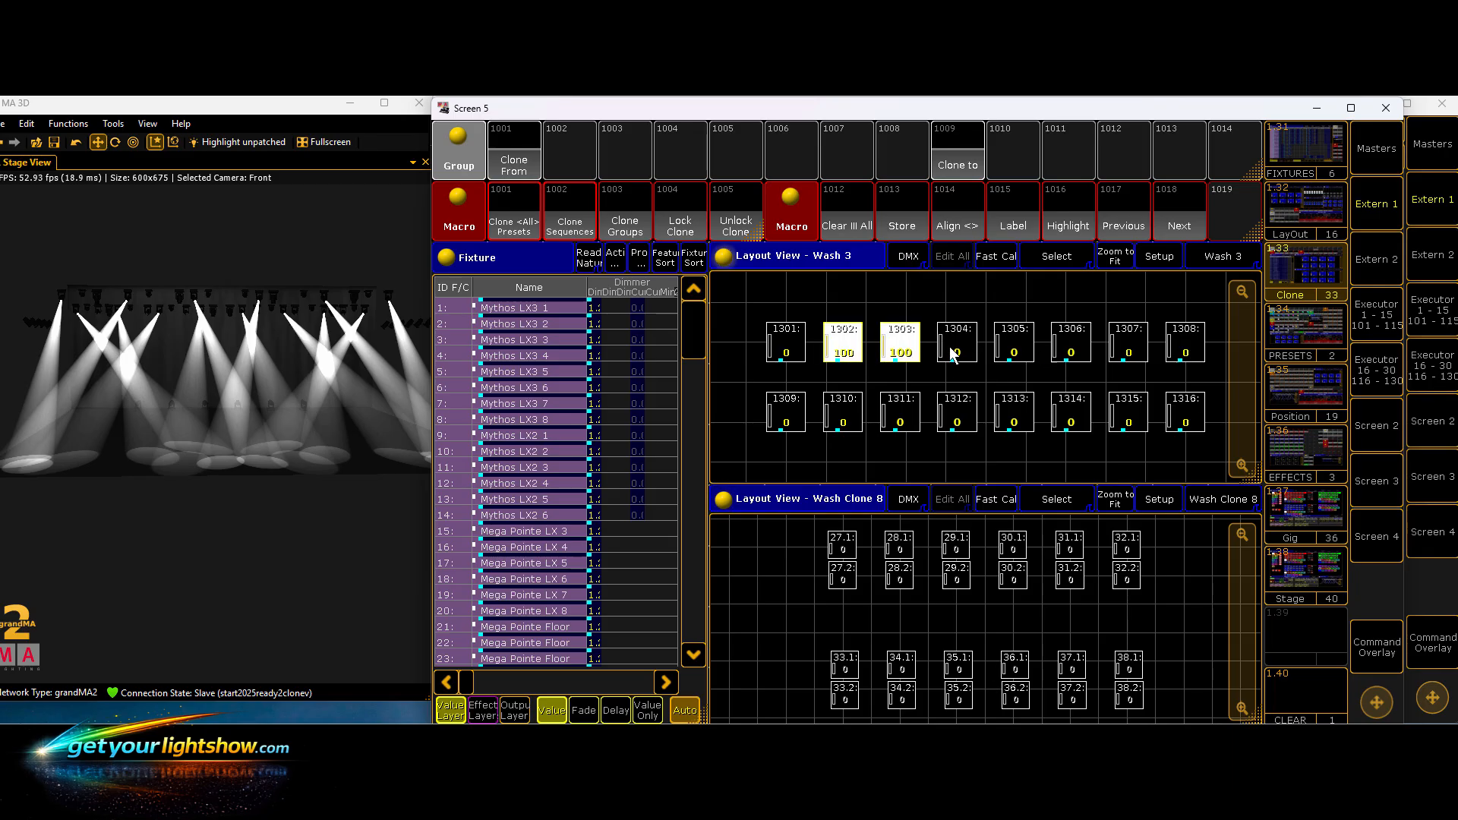
pyautogui.click(957, 351)
pyautogui.click(1018, 349)
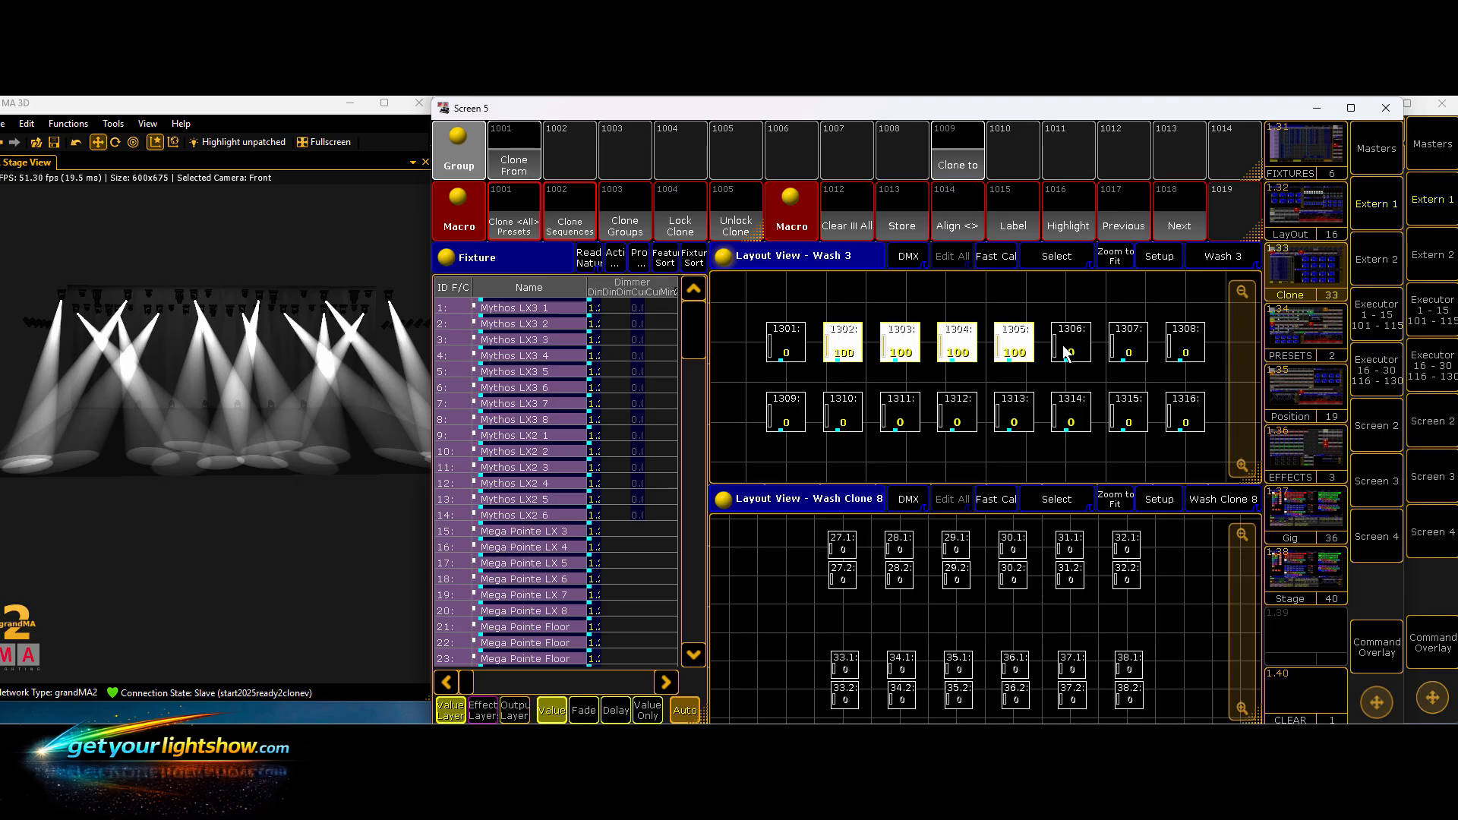
pyautogui.click(1131, 351)
# - Add source wash fixtures 1310 through 1315 to the selection, leaving out 1309 and 1316
pyautogui.click(857, 423)
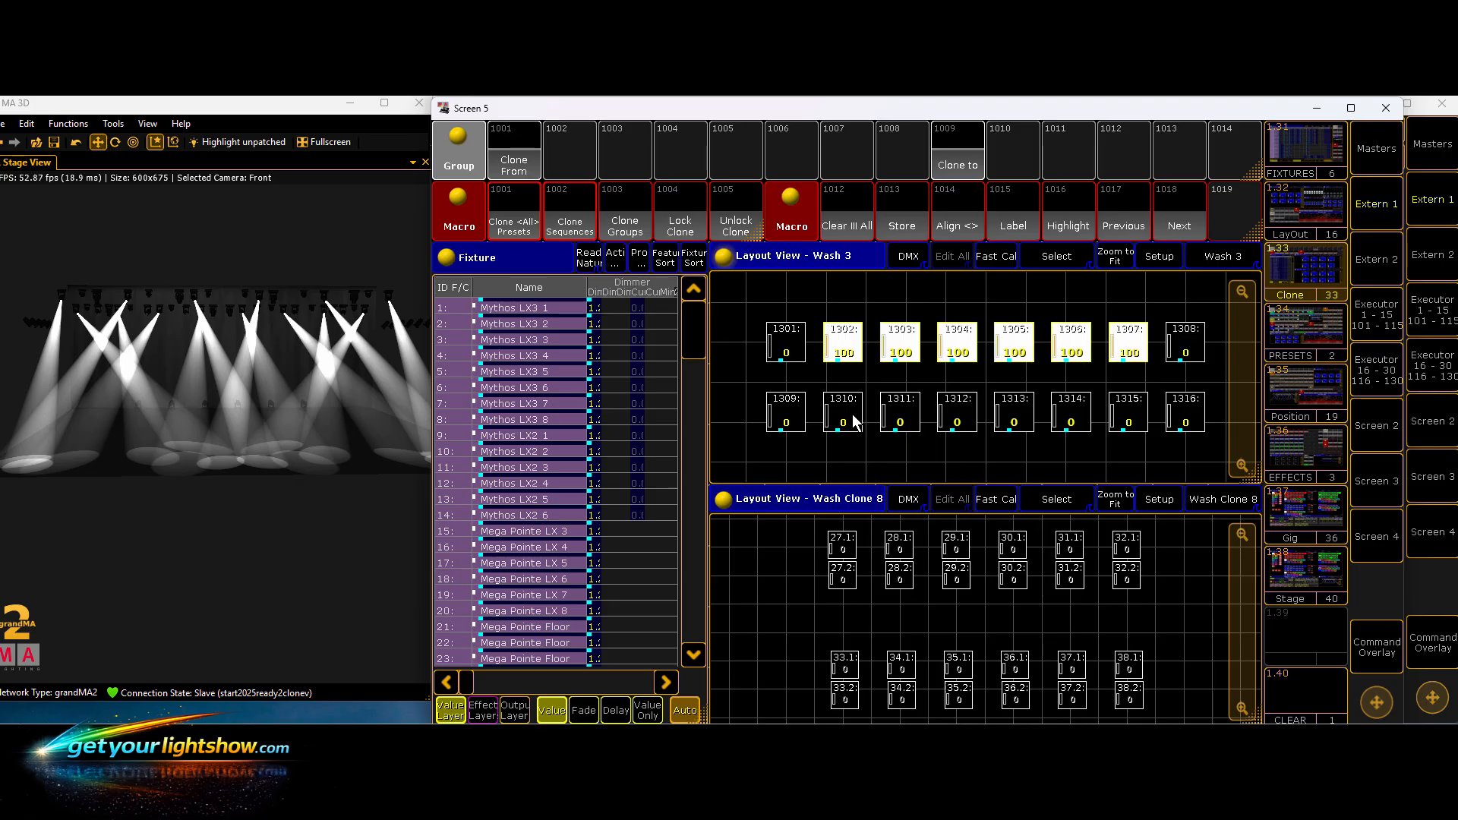
pyautogui.click(908, 419)
pyautogui.click(958, 419)
pyautogui.click(1015, 419)
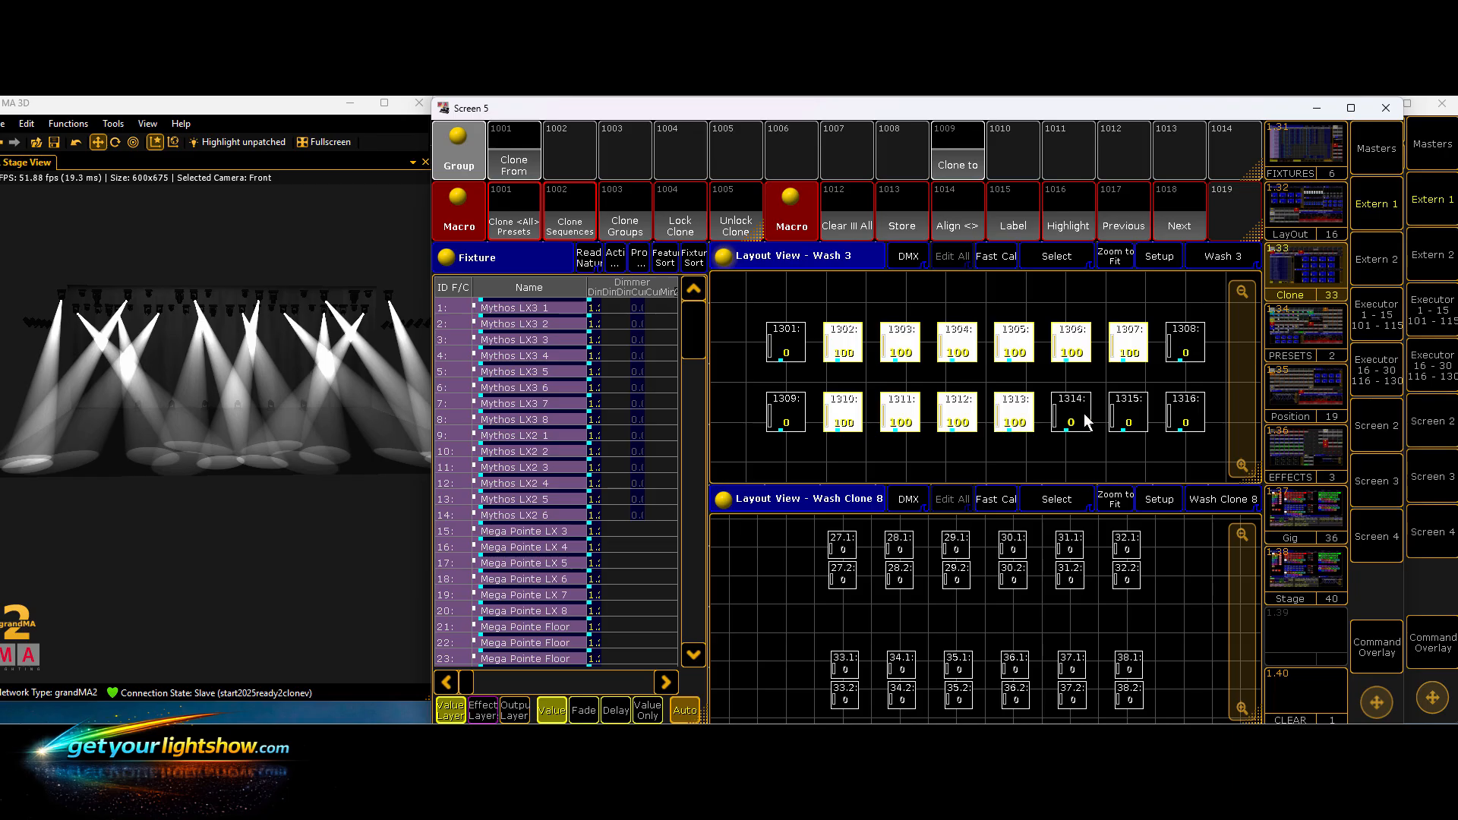
pyautogui.click(1128, 422)
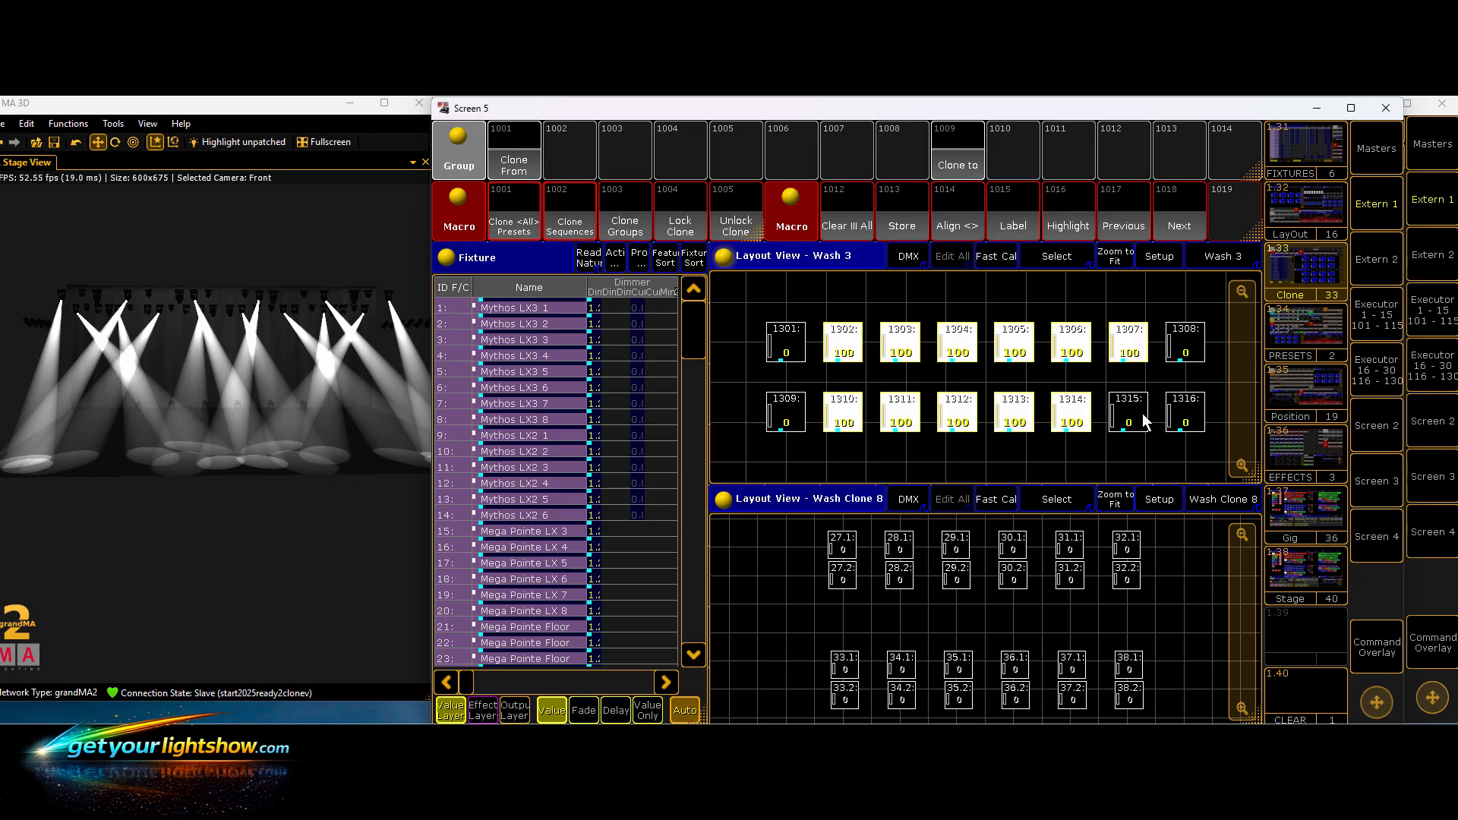
# - Overwrite group 1001, Clone From, with the source wash selection and clear the programmer
pyautogui.click(900, 226)
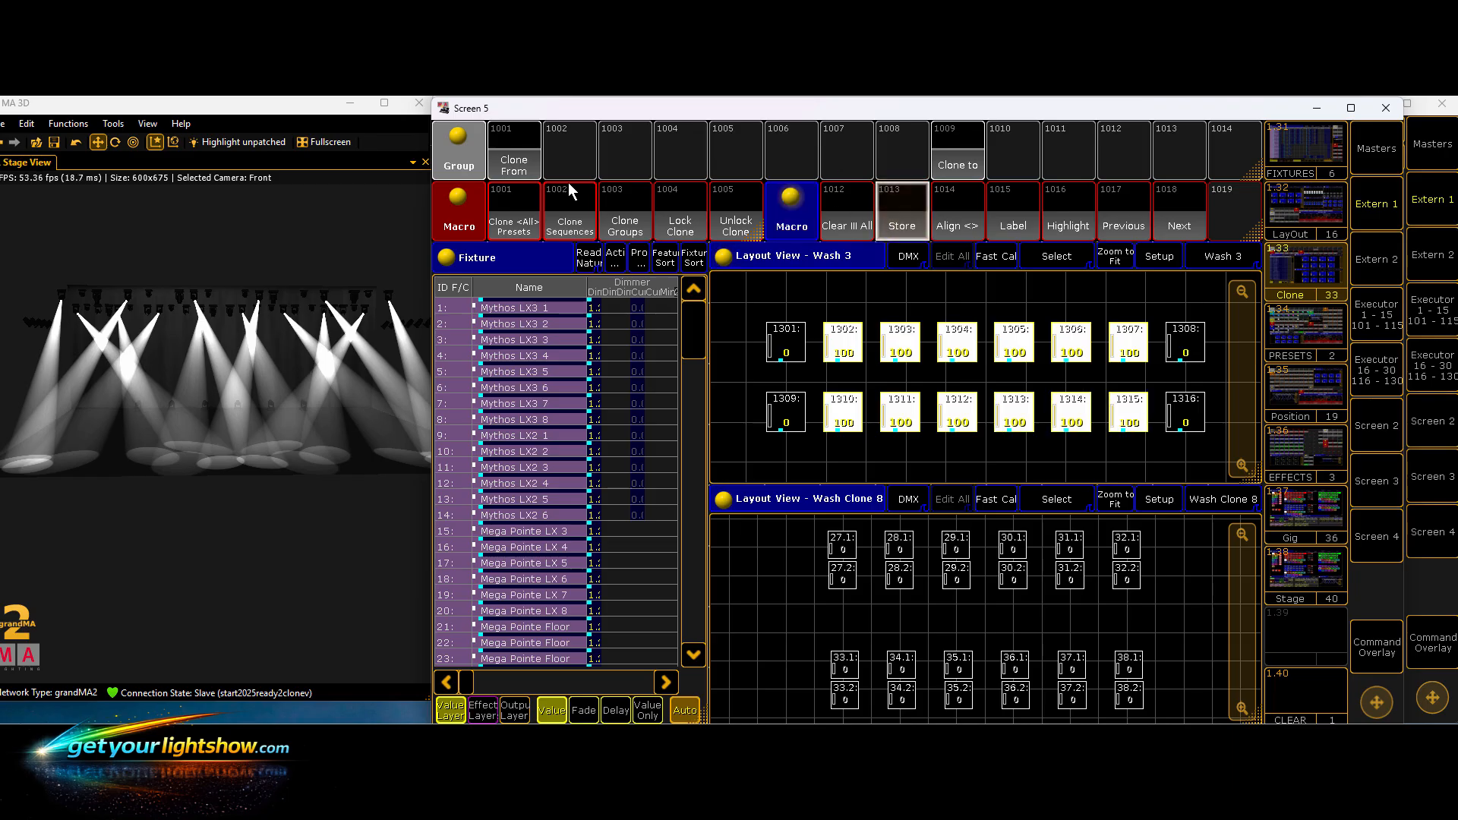
pyautogui.click(531, 158)
pyautogui.click(789, 439)
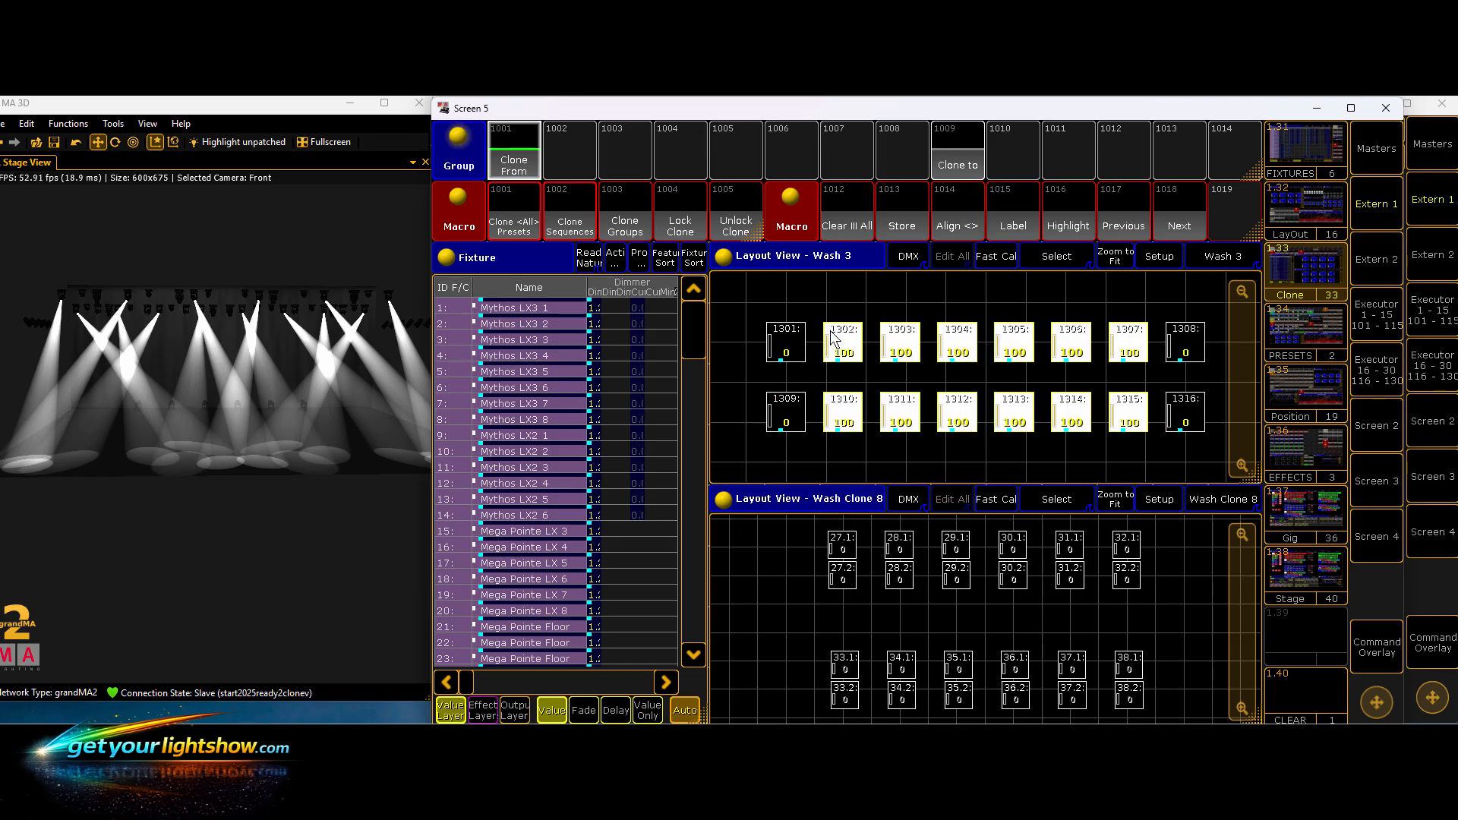
pyautogui.click(852, 206)
# - In the Wash Clone layout, select target subfixtures 27.1 through 32.1 in ascending order
pyautogui.click(842, 544)
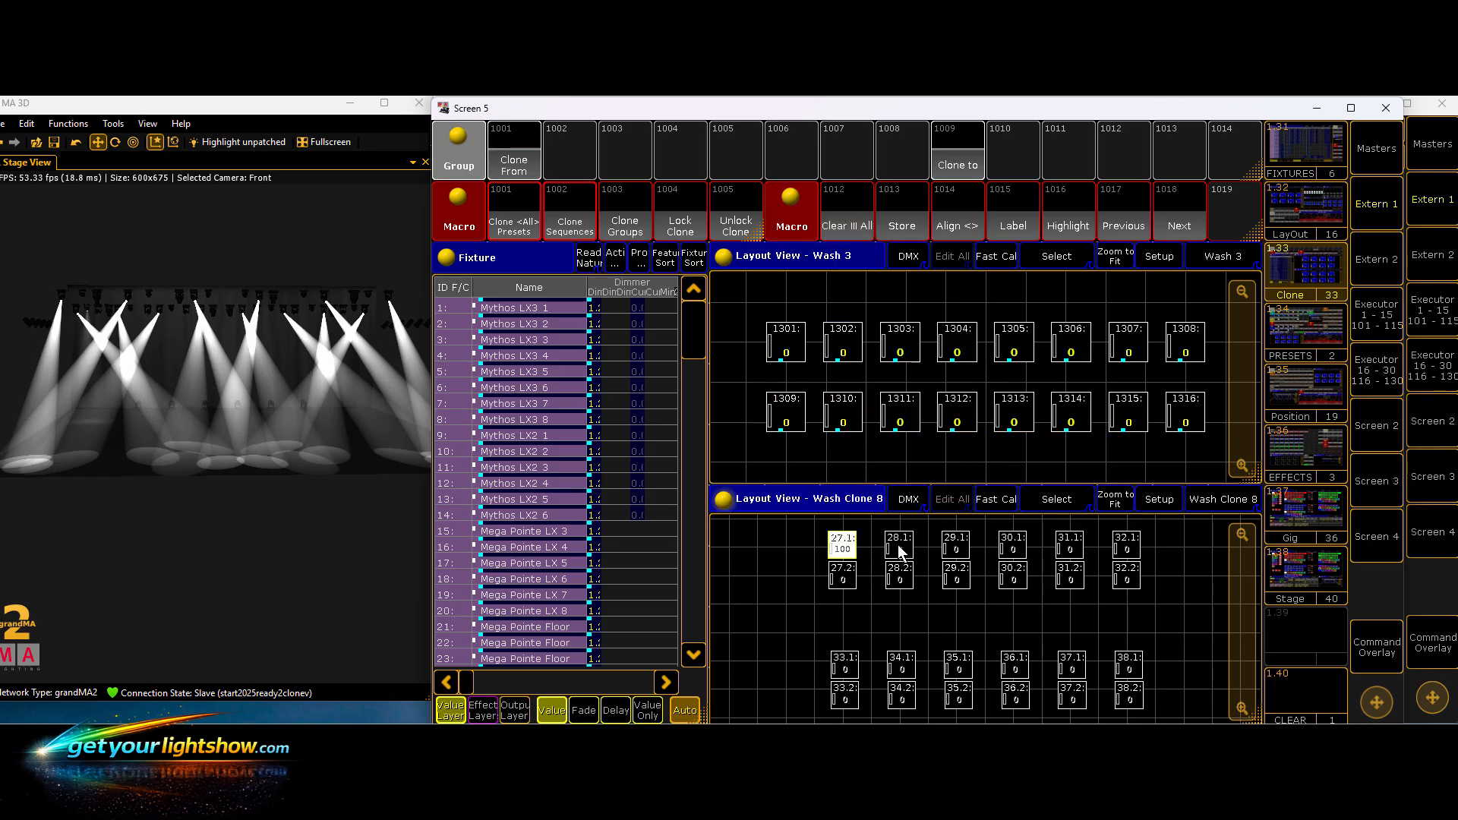
pyautogui.click(900, 543)
pyautogui.click(956, 549)
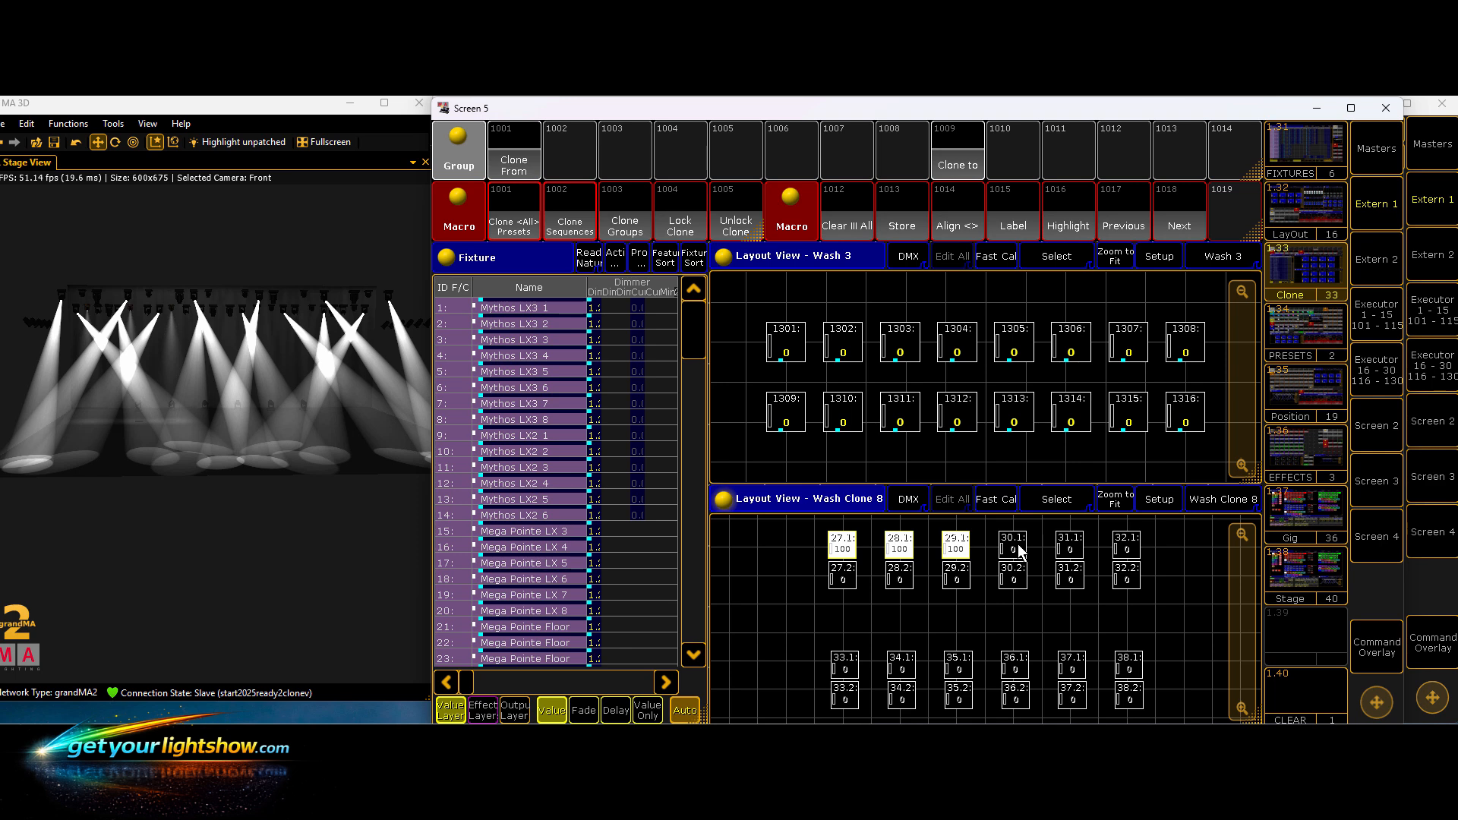
pyautogui.click(1013, 544)
pyautogui.click(1078, 545)
pyautogui.click(1127, 545)
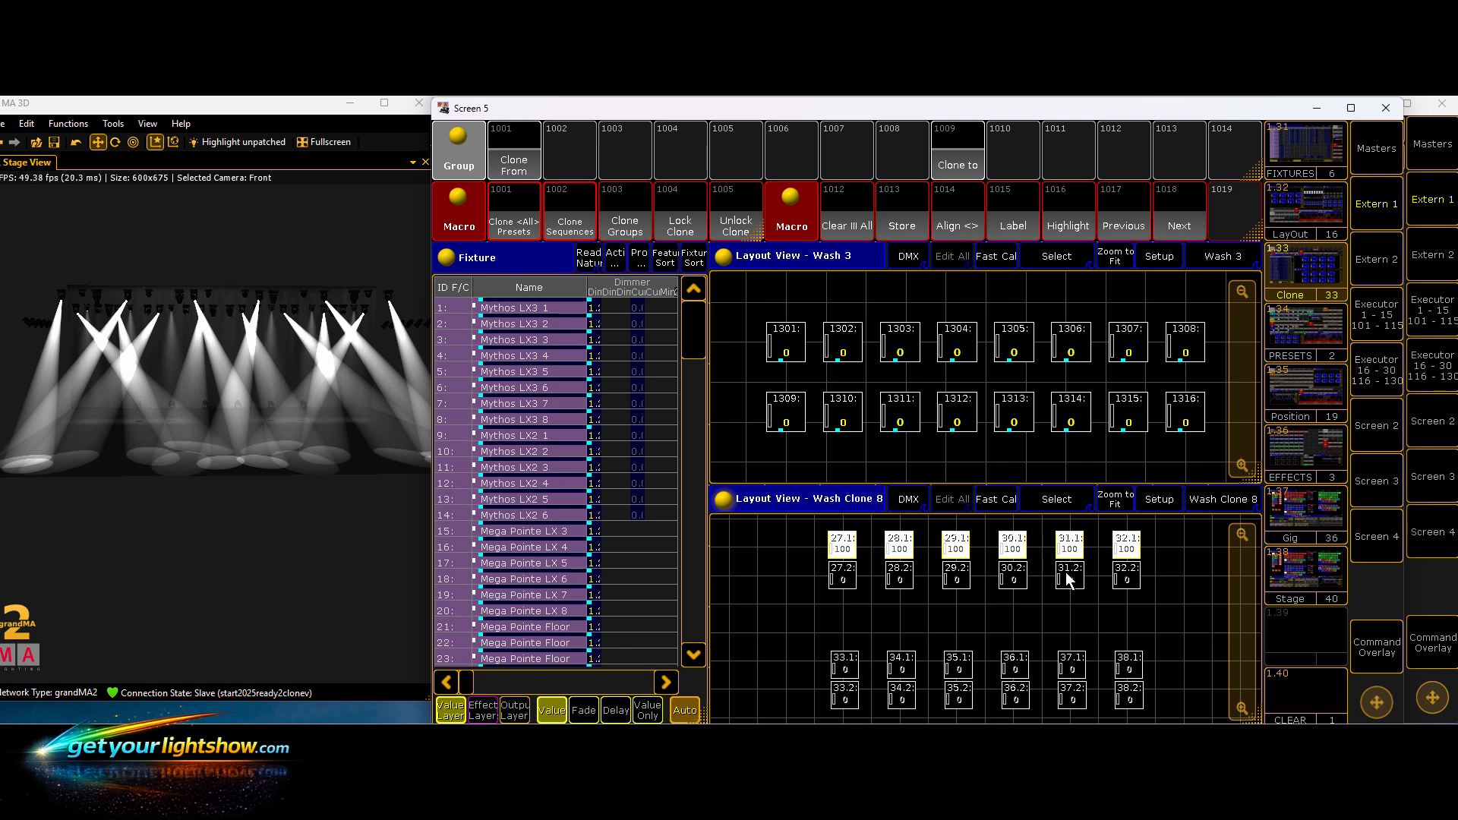
# - Add target wash subfixtures 33.1 through 38.1 to the selection in ascending order
pyautogui.click(845, 667)
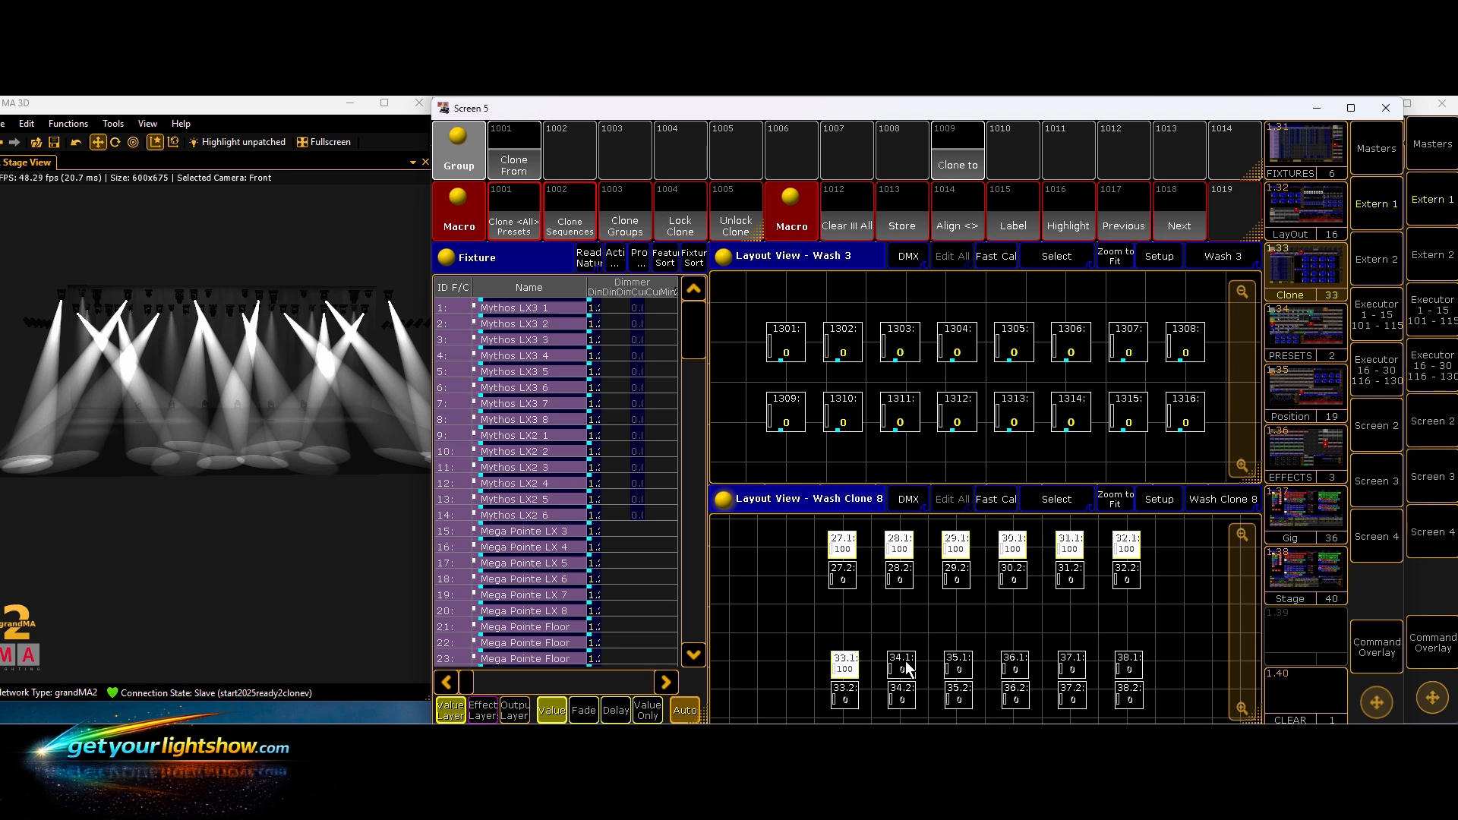
pyautogui.click(902, 667)
pyautogui.click(962, 669)
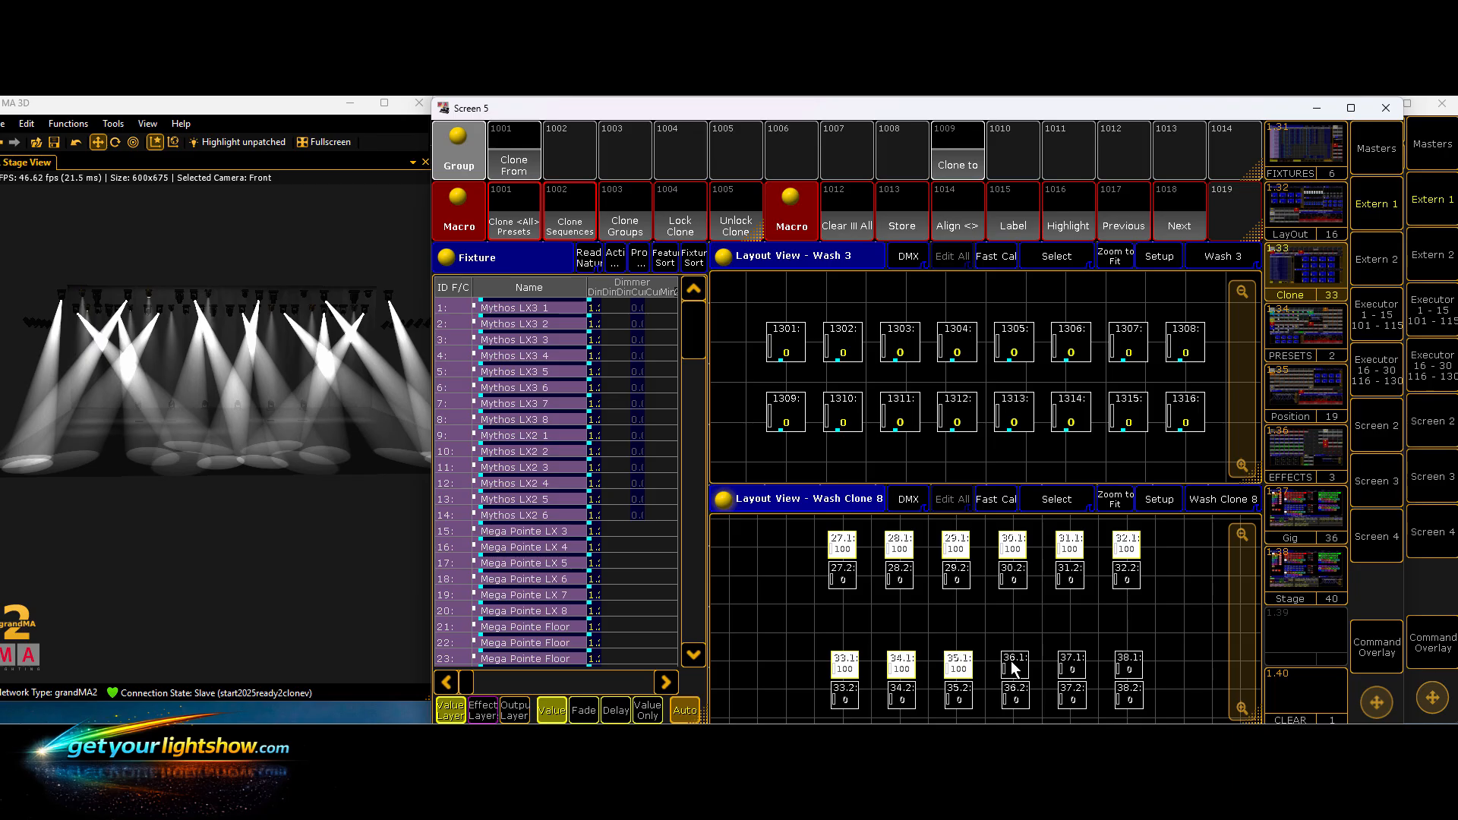
pyautogui.click(1012, 664)
pyautogui.click(1072, 667)
pyautogui.click(1131, 667)
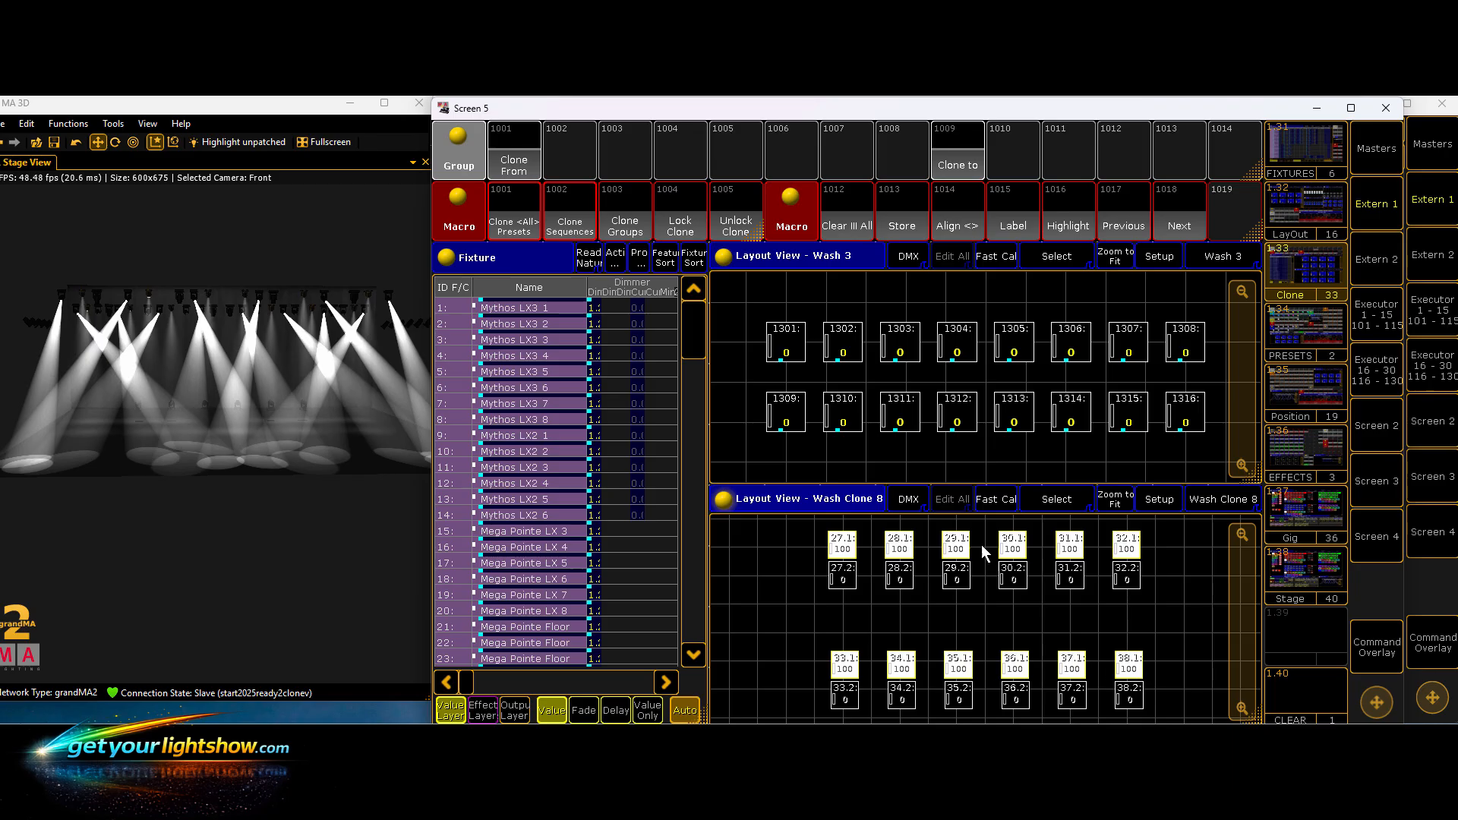
# - Overwrite group 1009, Clone to, with the selected target wash subfixtures 27.1 through 38.1 and clear the programmer
pyautogui.click(904, 220)
pyautogui.click(958, 156)
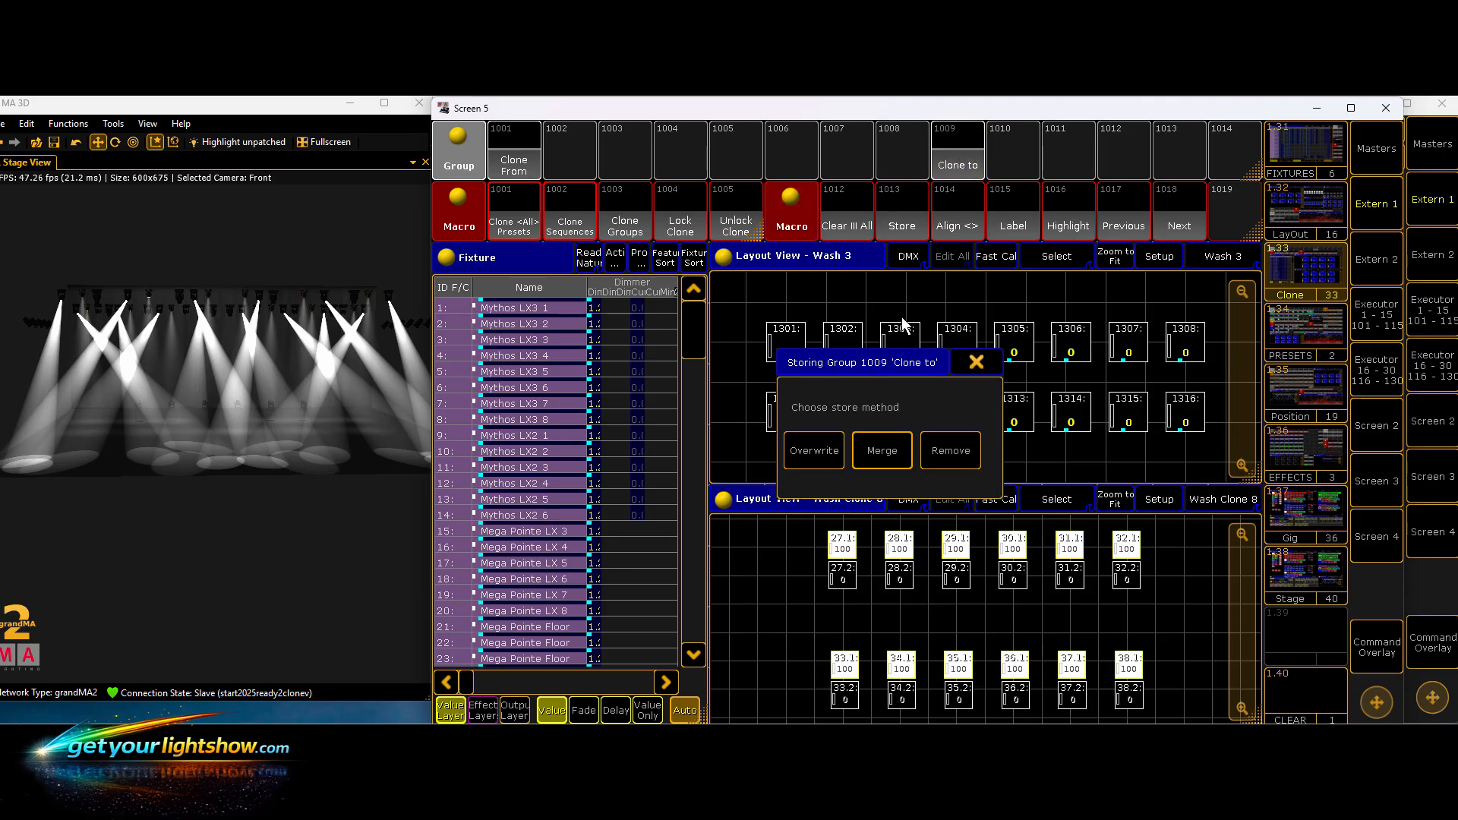
pyautogui.click(828, 448)
pyautogui.click(849, 225)
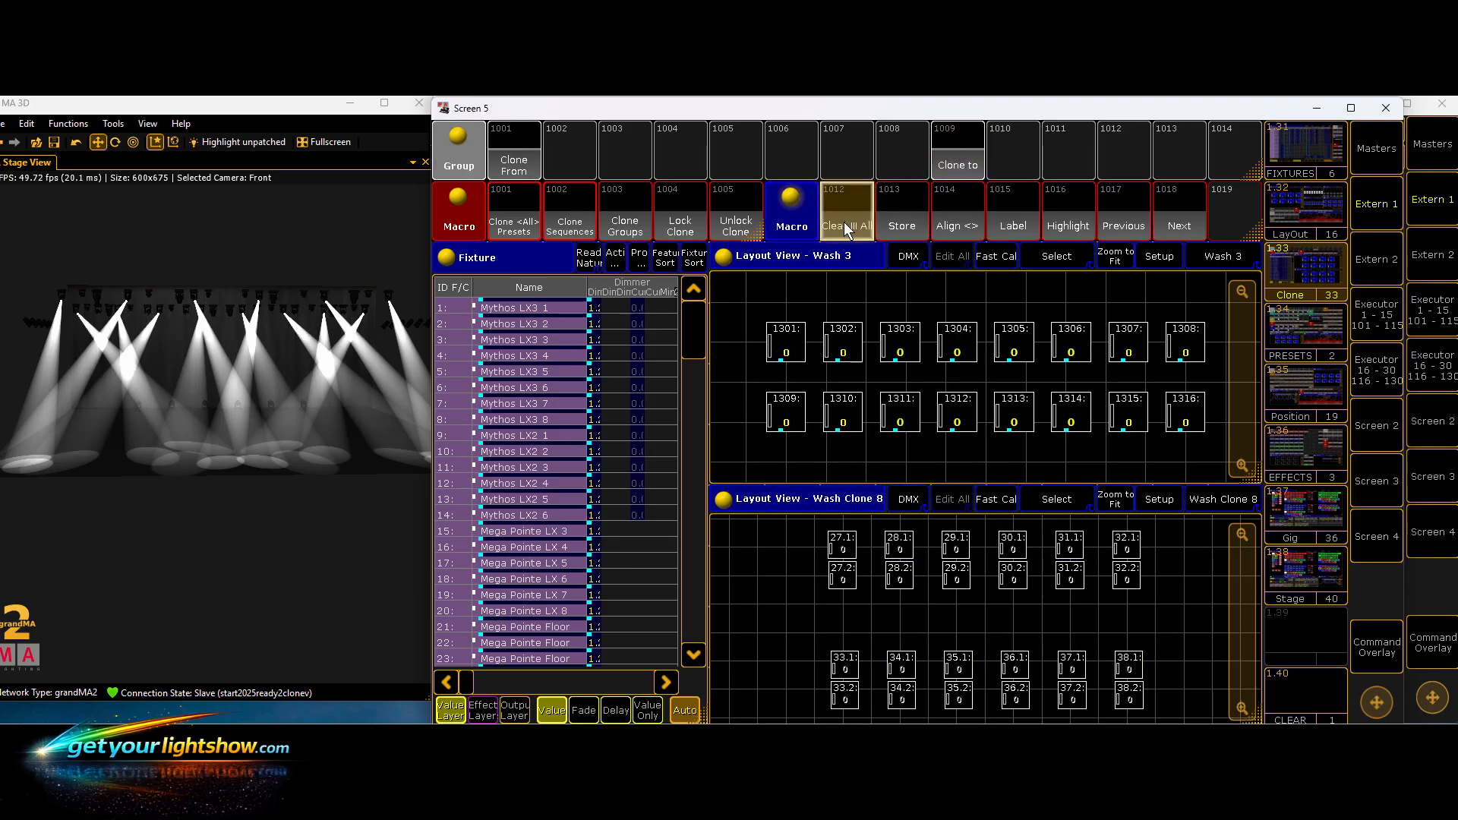
# - Run the clone macros for all presets, sequences and groups on the .1 wash subfixtures, using Low Prio Merge
pyautogui.click(535, 220)
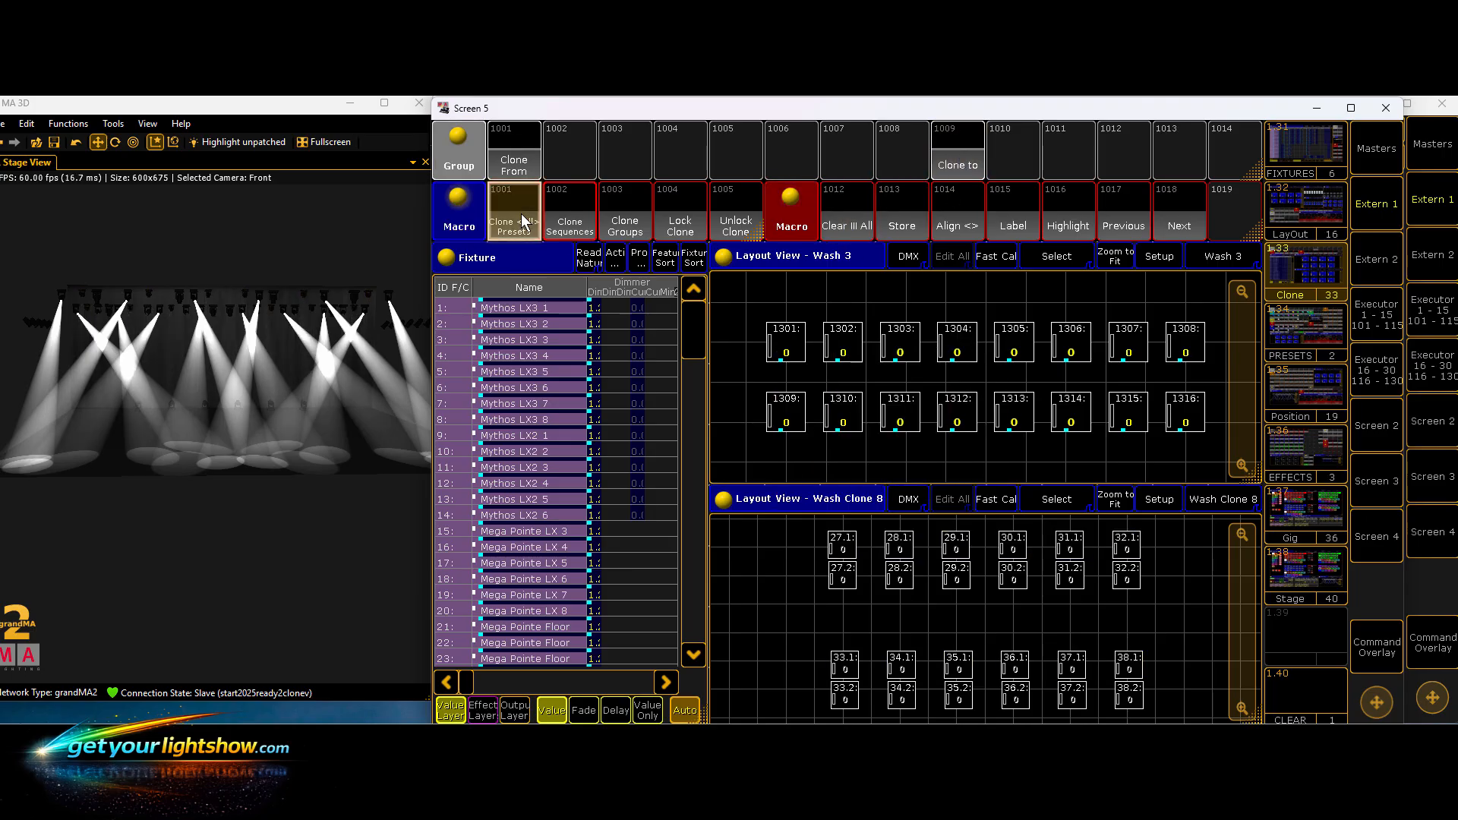
pyautogui.click(573, 223)
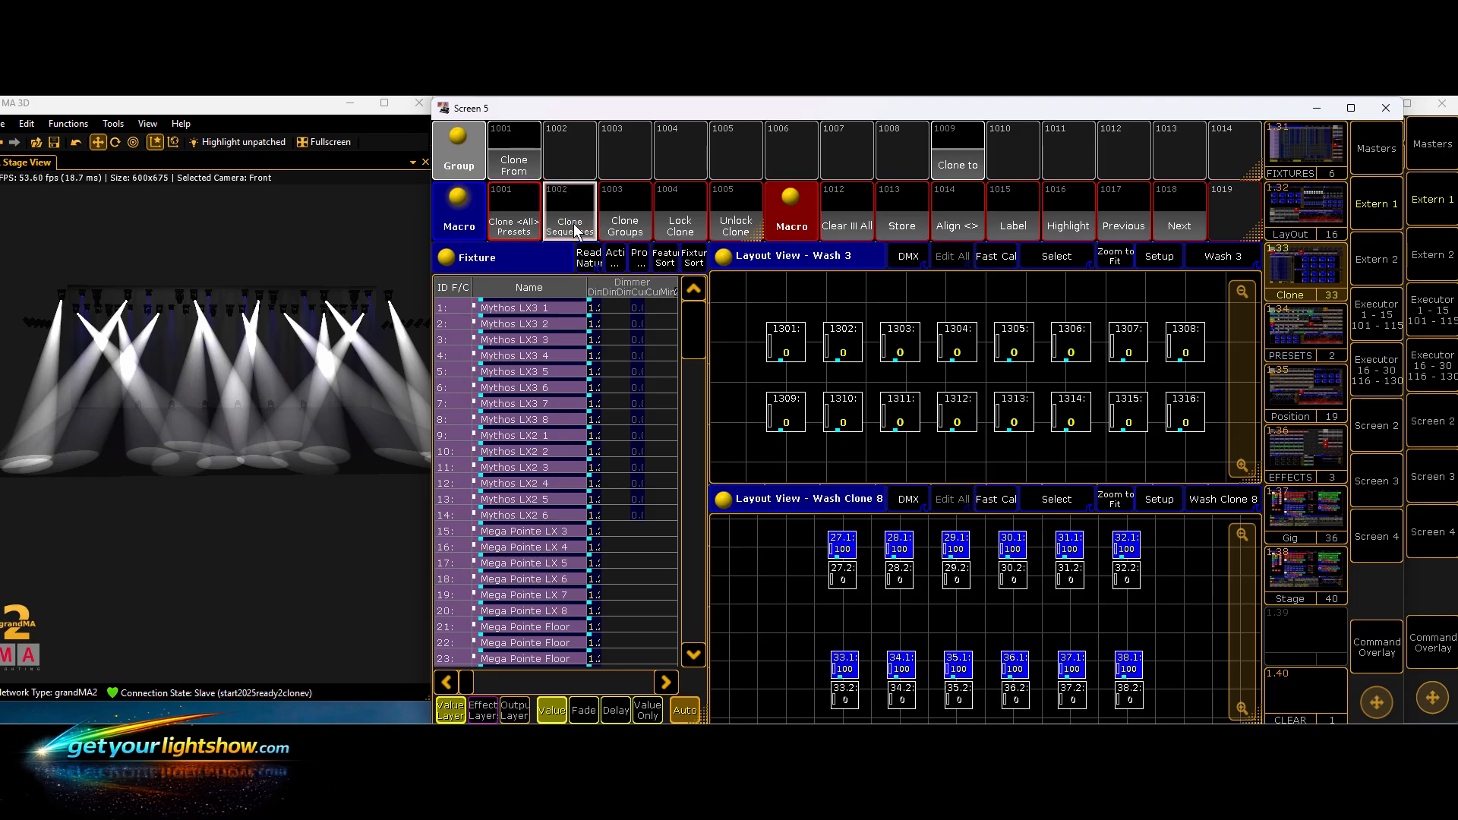
pyautogui.click(626, 222)
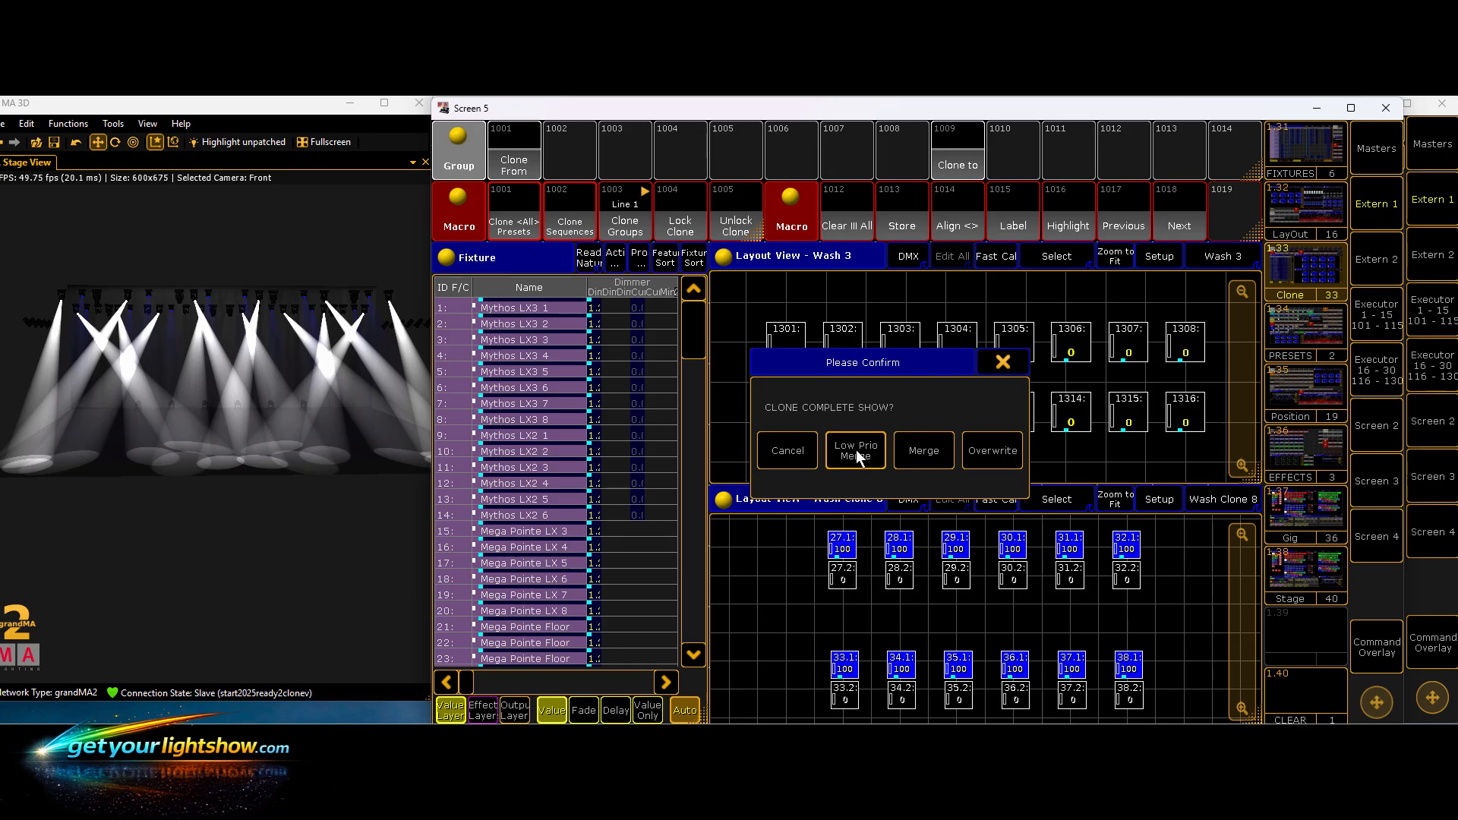
pyautogui.click(855, 450)
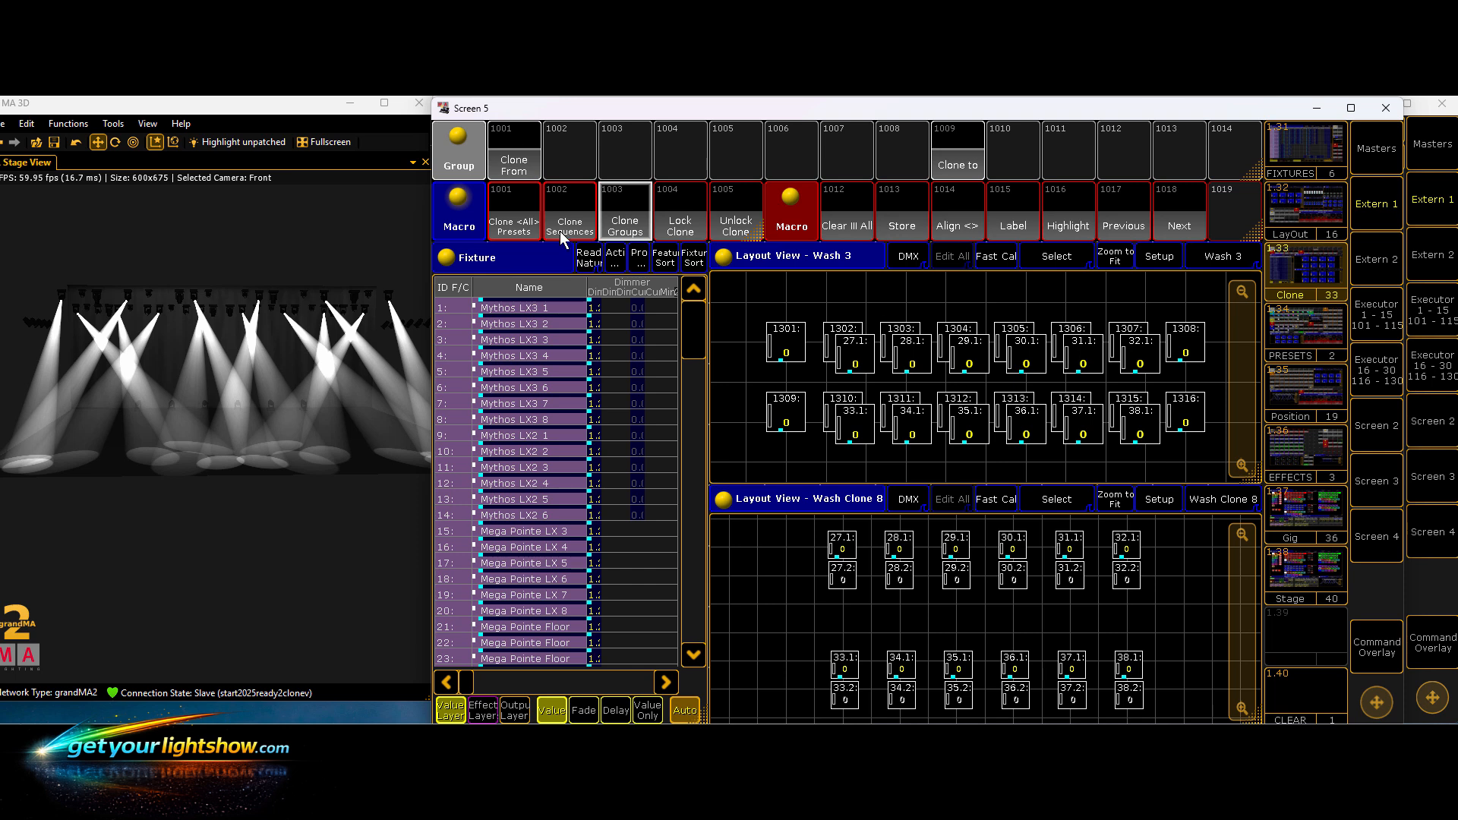
# - In the Wash Clone layout, select target subfixtures 27.2 through 38.2 in ascending order
pyautogui.click(845, 577)
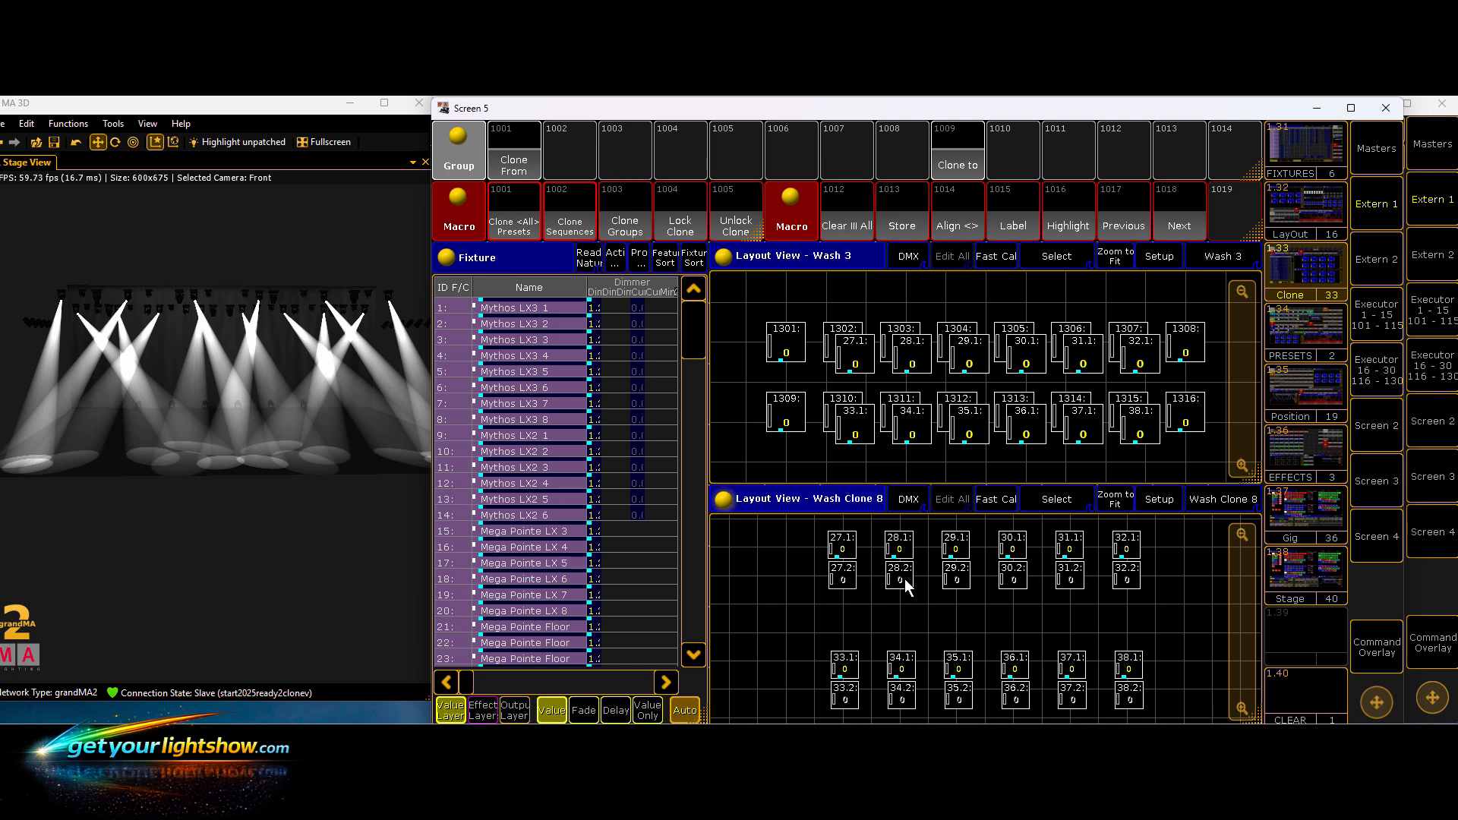
pyautogui.click(1020, 577)
pyautogui.click(1070, 577)
pyautogui.click(1125, 575)
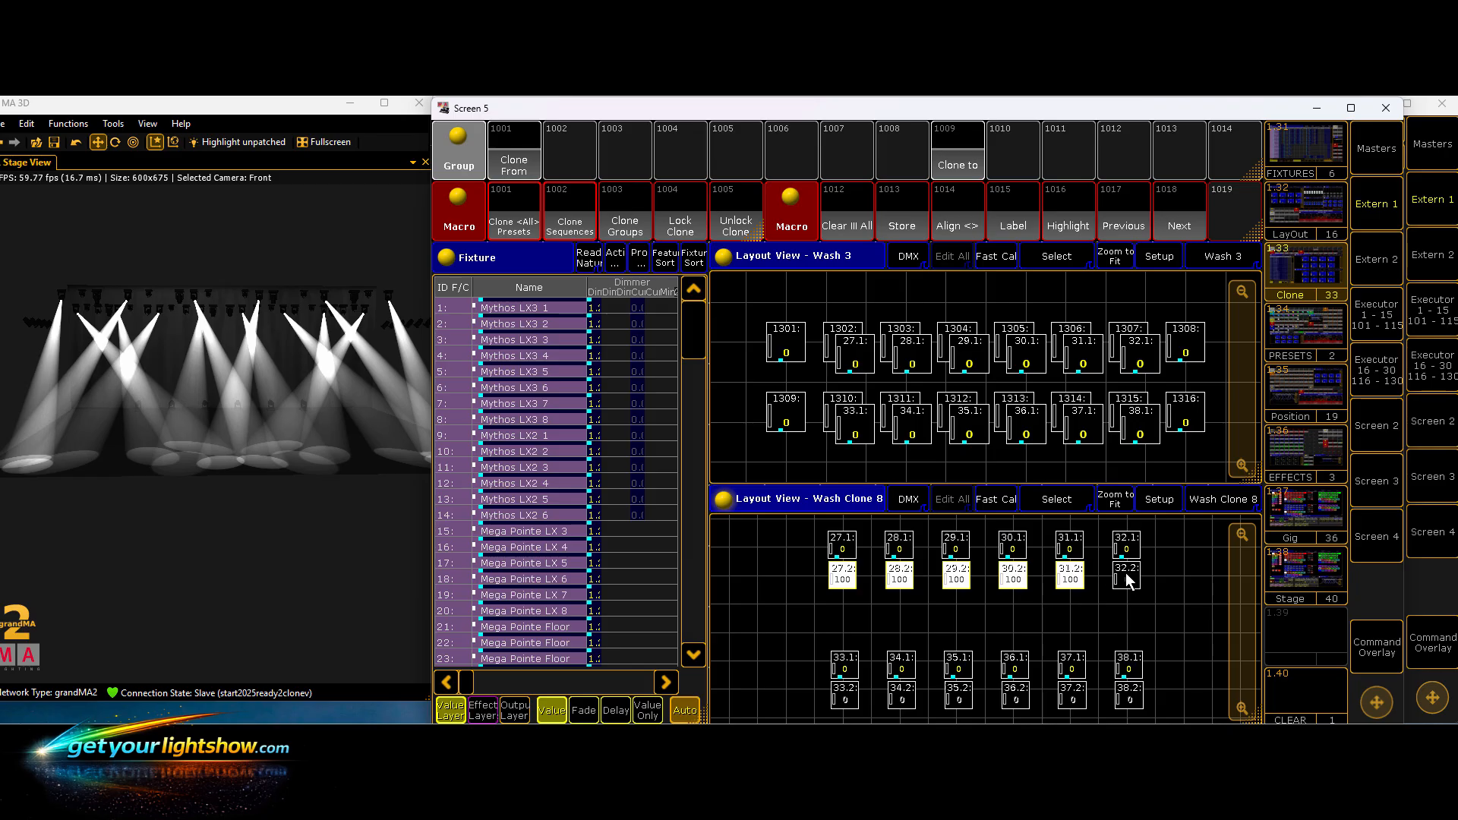
pyautogui.click(900, 695)
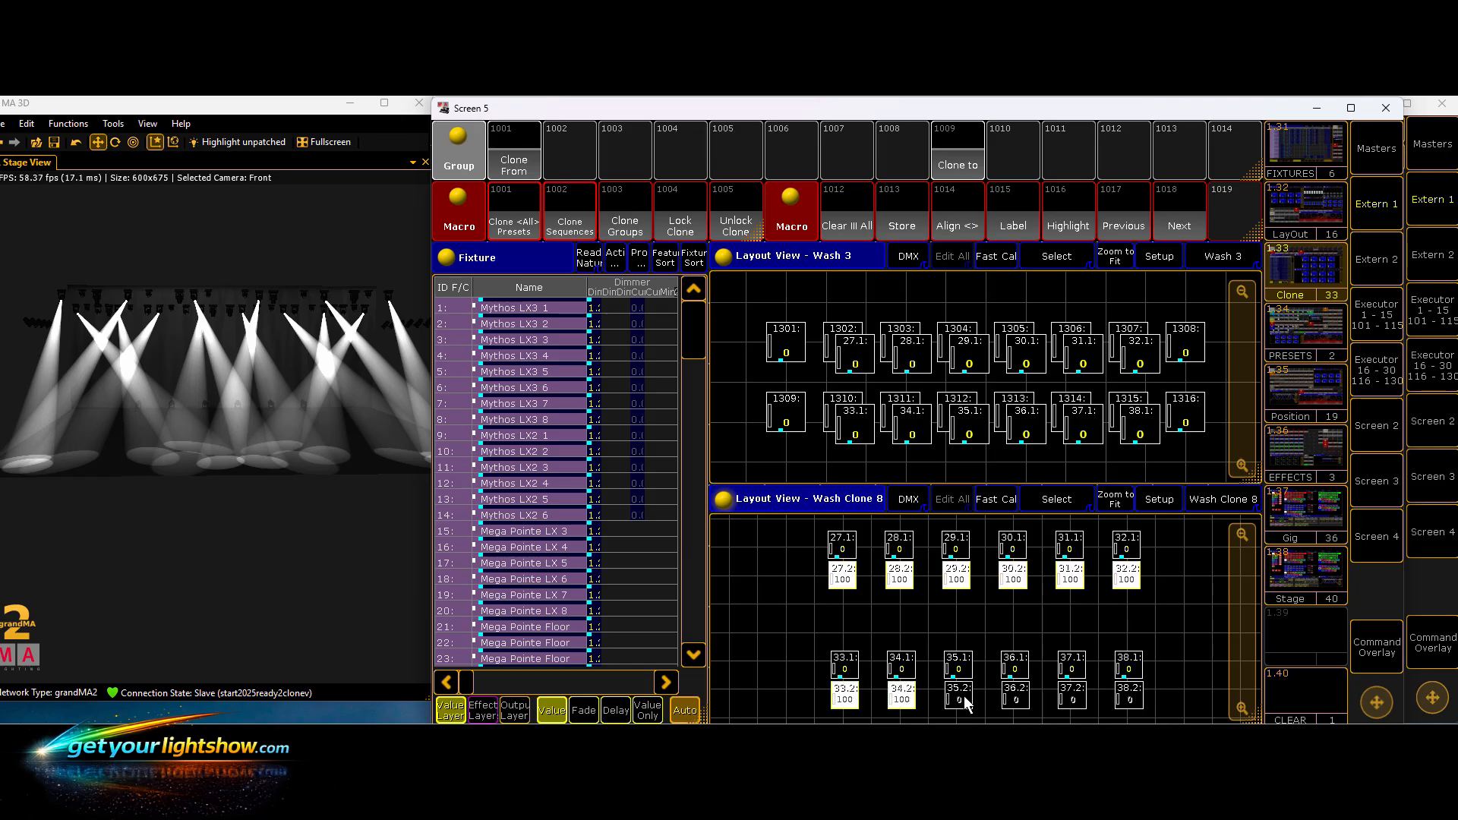
pyautogui.click(1017, 696)
pyautogui.click(1074, 696)
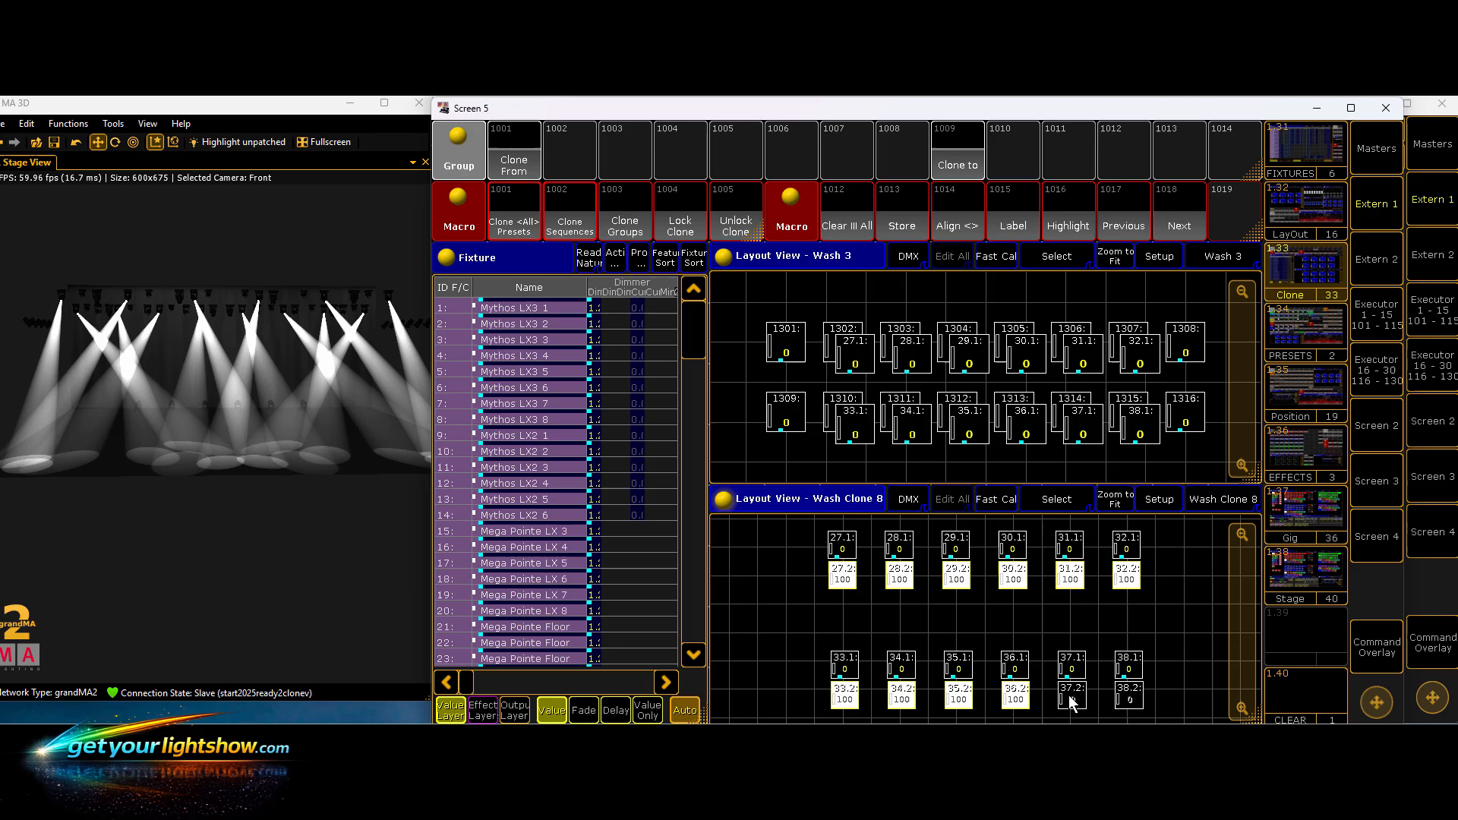
pyautogui.click(1129, 697)
# - Overwrite group 1009, Clone to, with the selected .2 wash subfixtures and clear the programmer
pyautogui.click(904, 222)
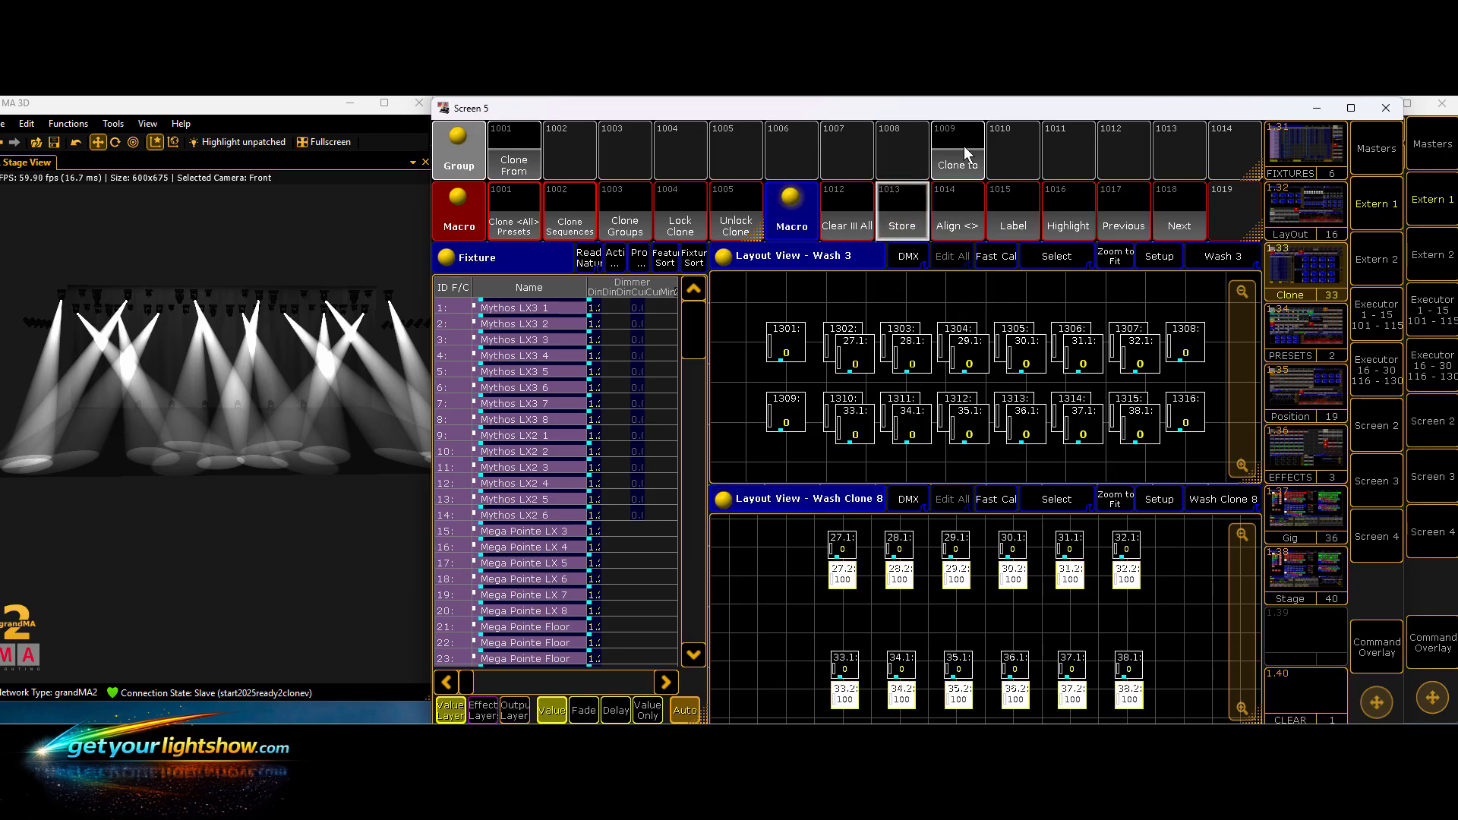
pyautogui.click(964, 148)
pyautogui.click(818, 452)
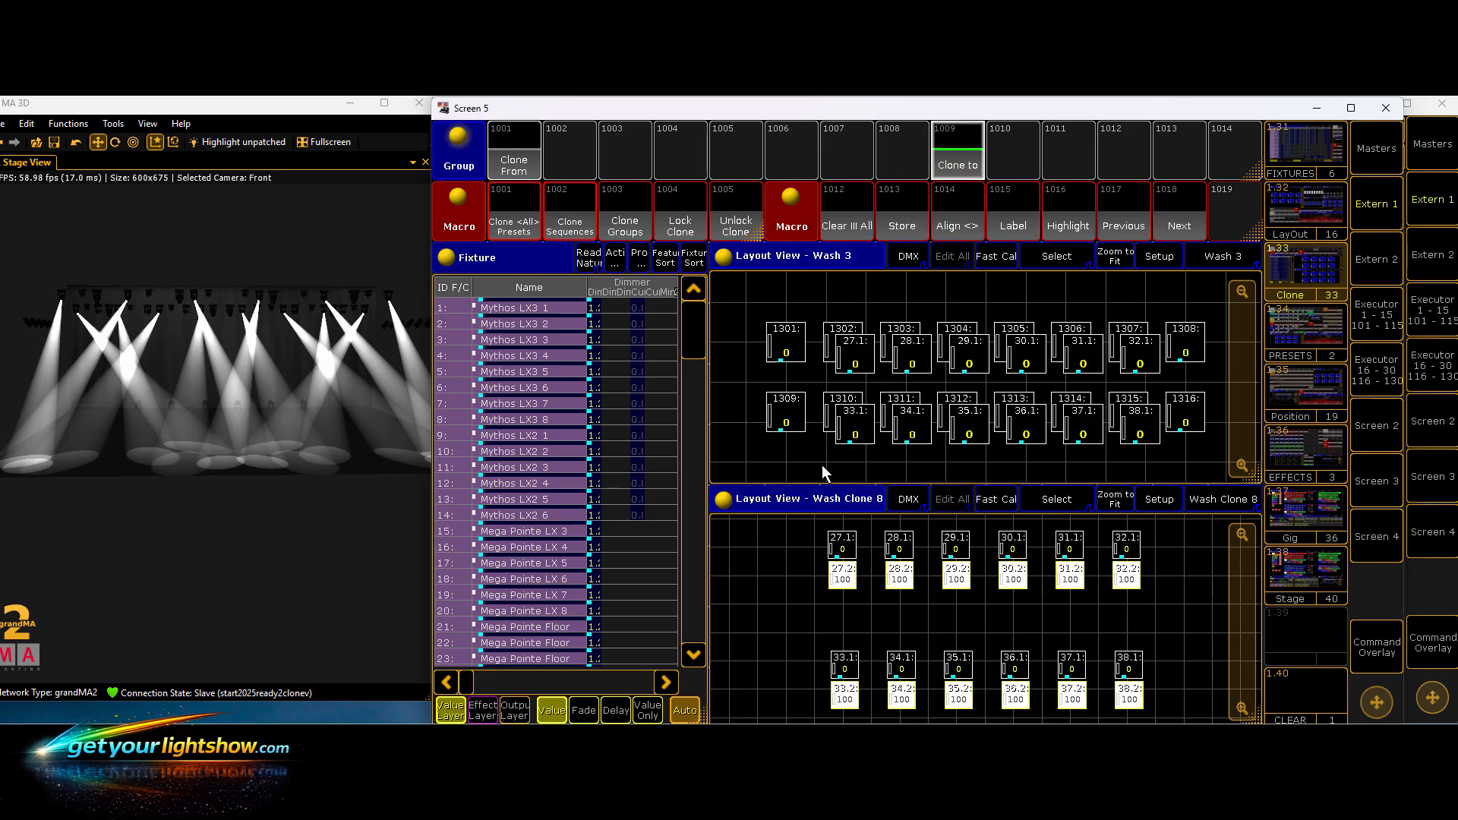
pyautogui.click(851, 211)
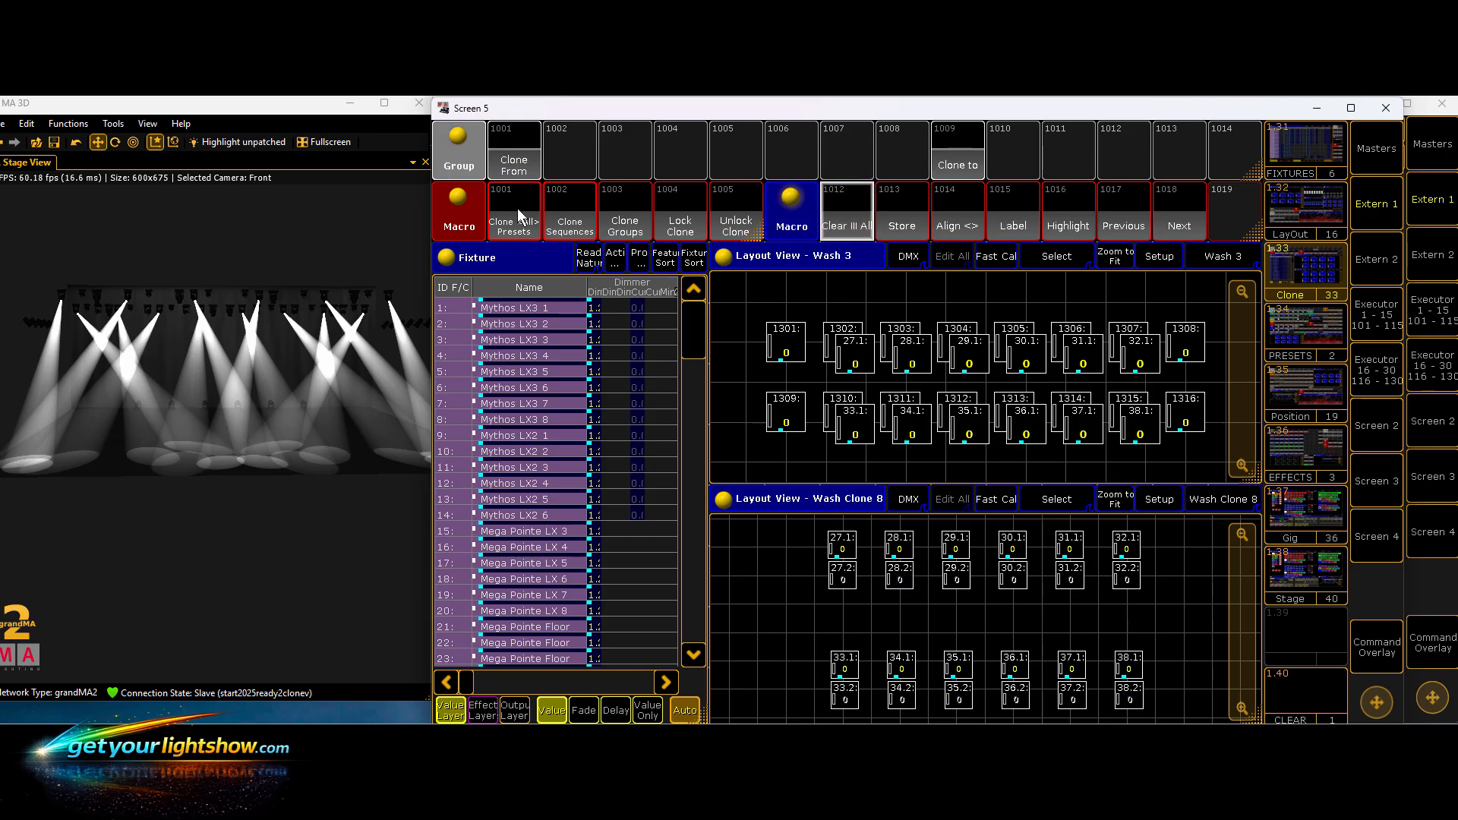
# - Clone the presets, sequences and groups onto the .2 wash subfixtures with Low Prio Merge, and clear the programmer
pyautogui.click(576, 225)
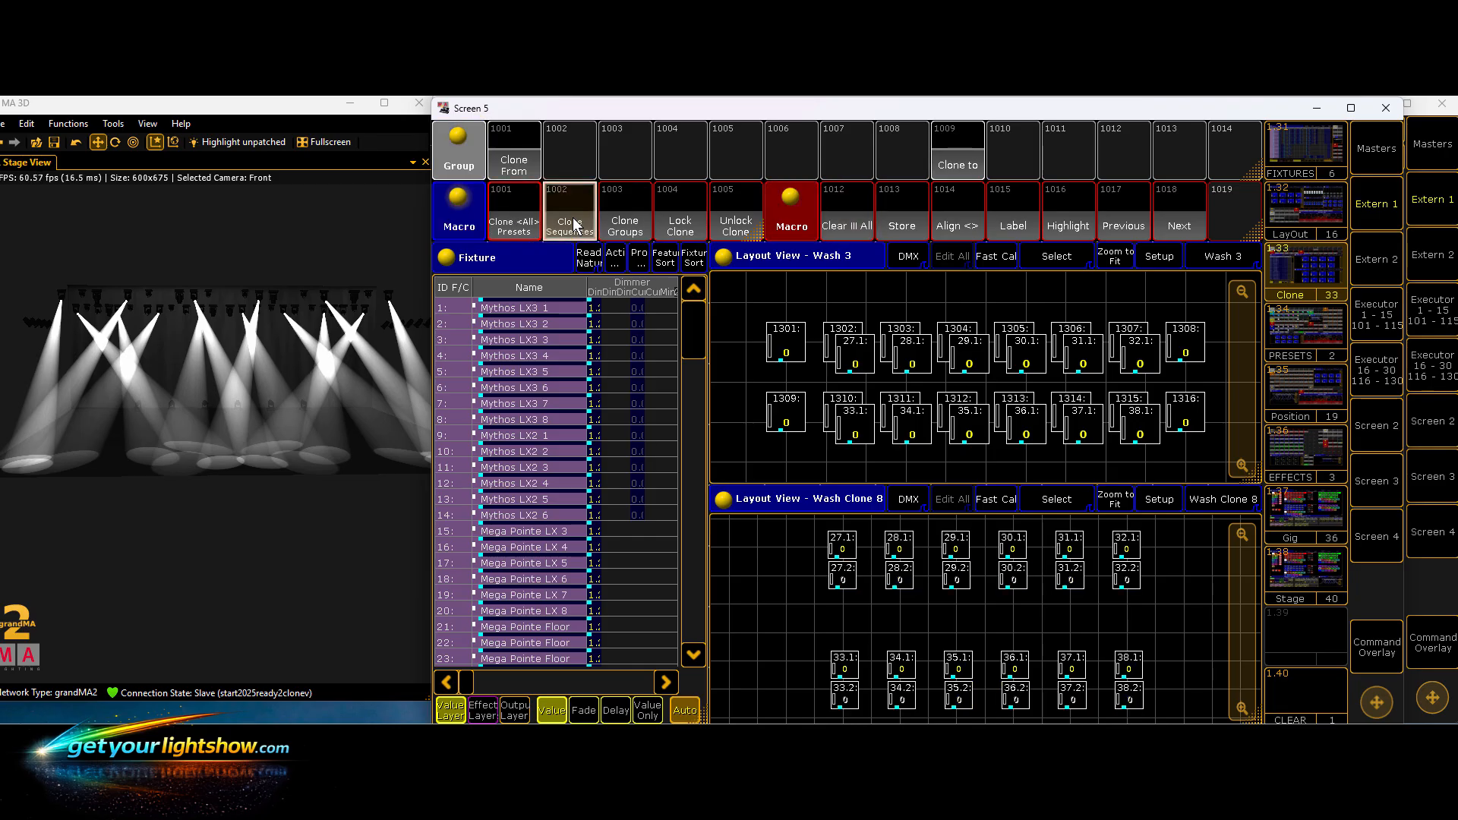
pyautogui.click(635, 234)
pyautogui.click(871, 453)
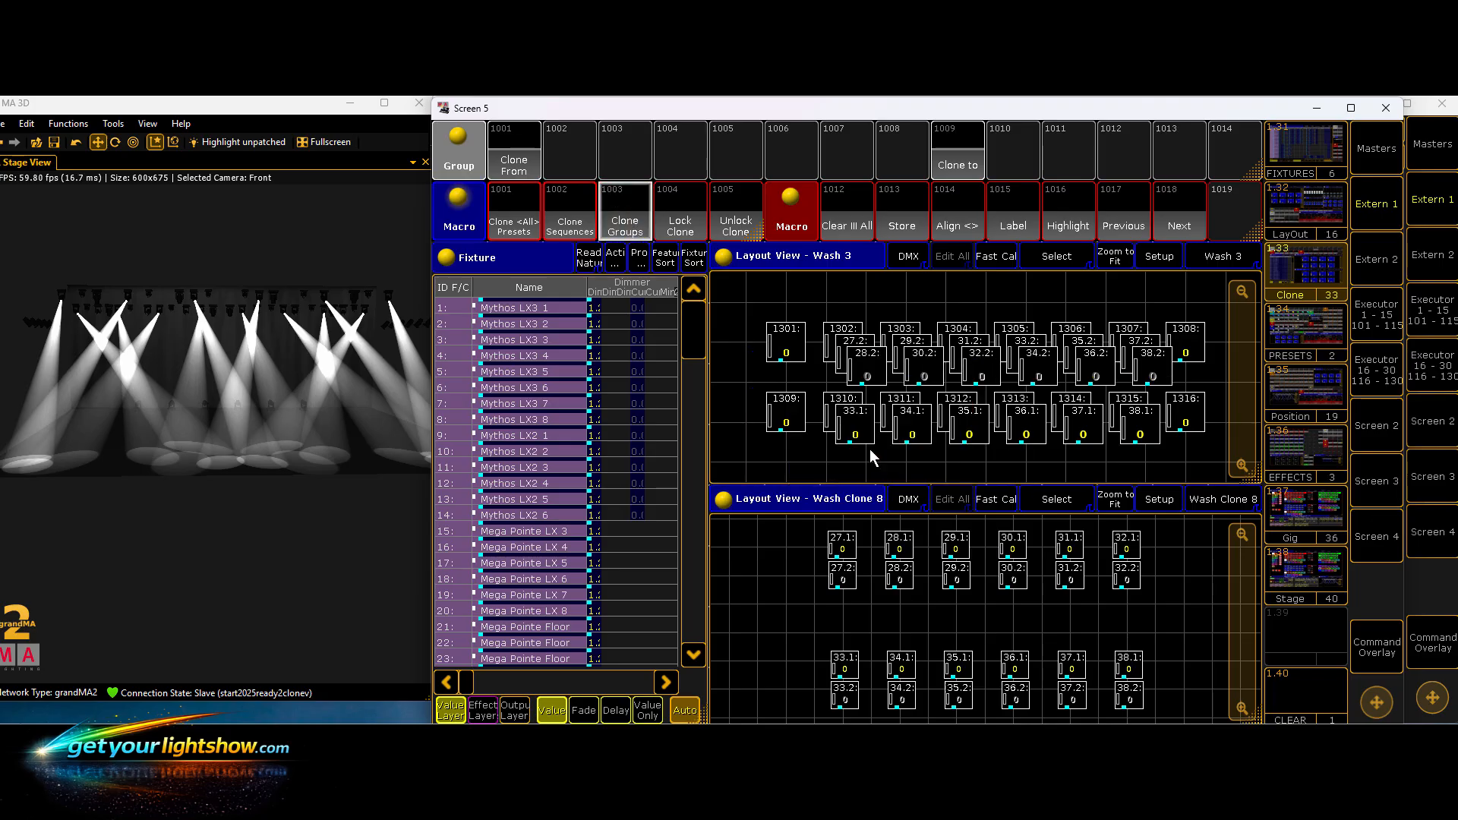
pyautogui.click(853, 211)
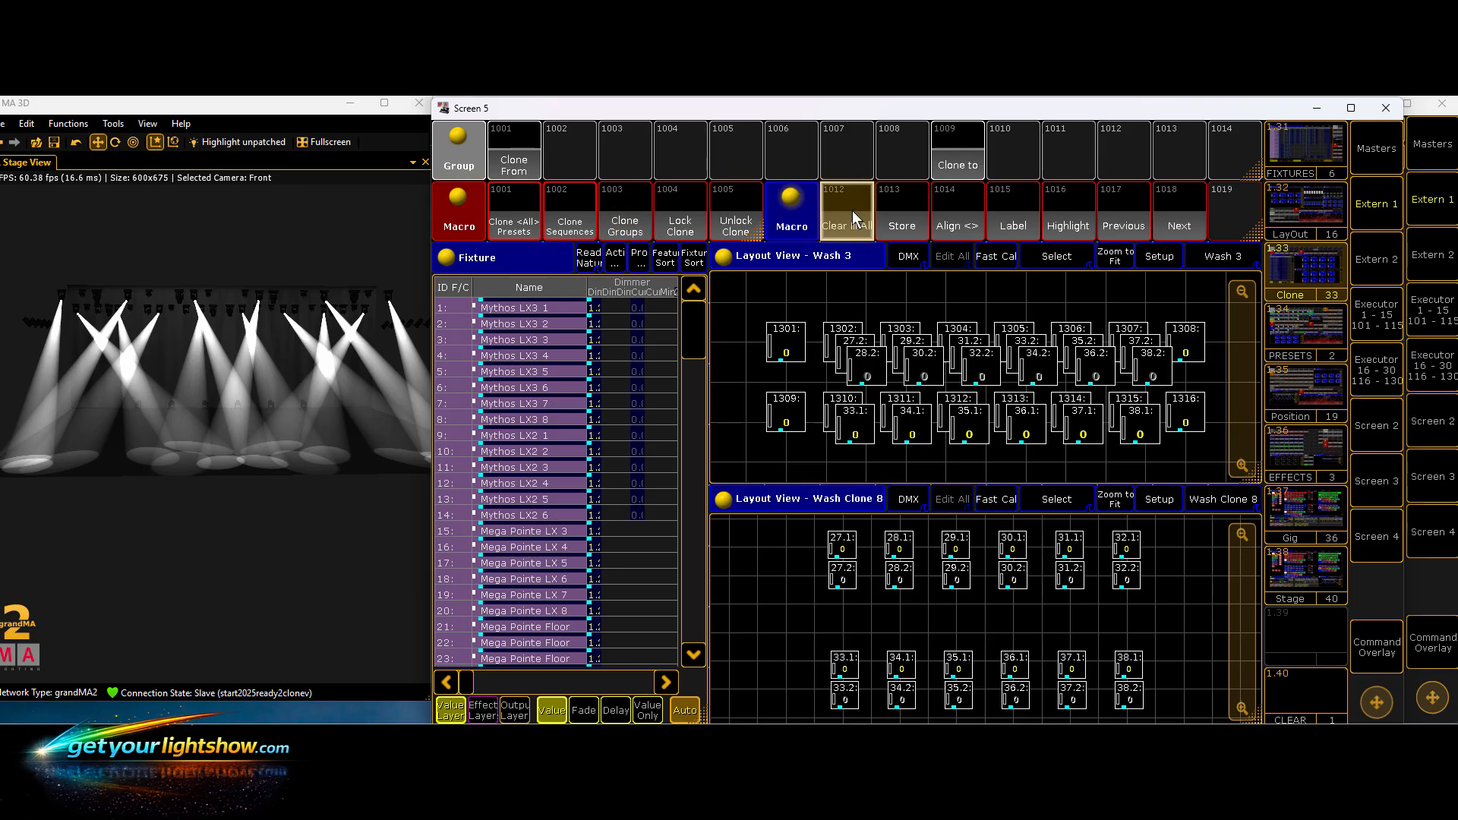
# - Switch the layout views to Led 4 and Led Clone 9, and select source LED fixtures 1401 through 1408 in ascending order
pyautogui.click(1217, 258)
pyautogui.click(1217, 501)
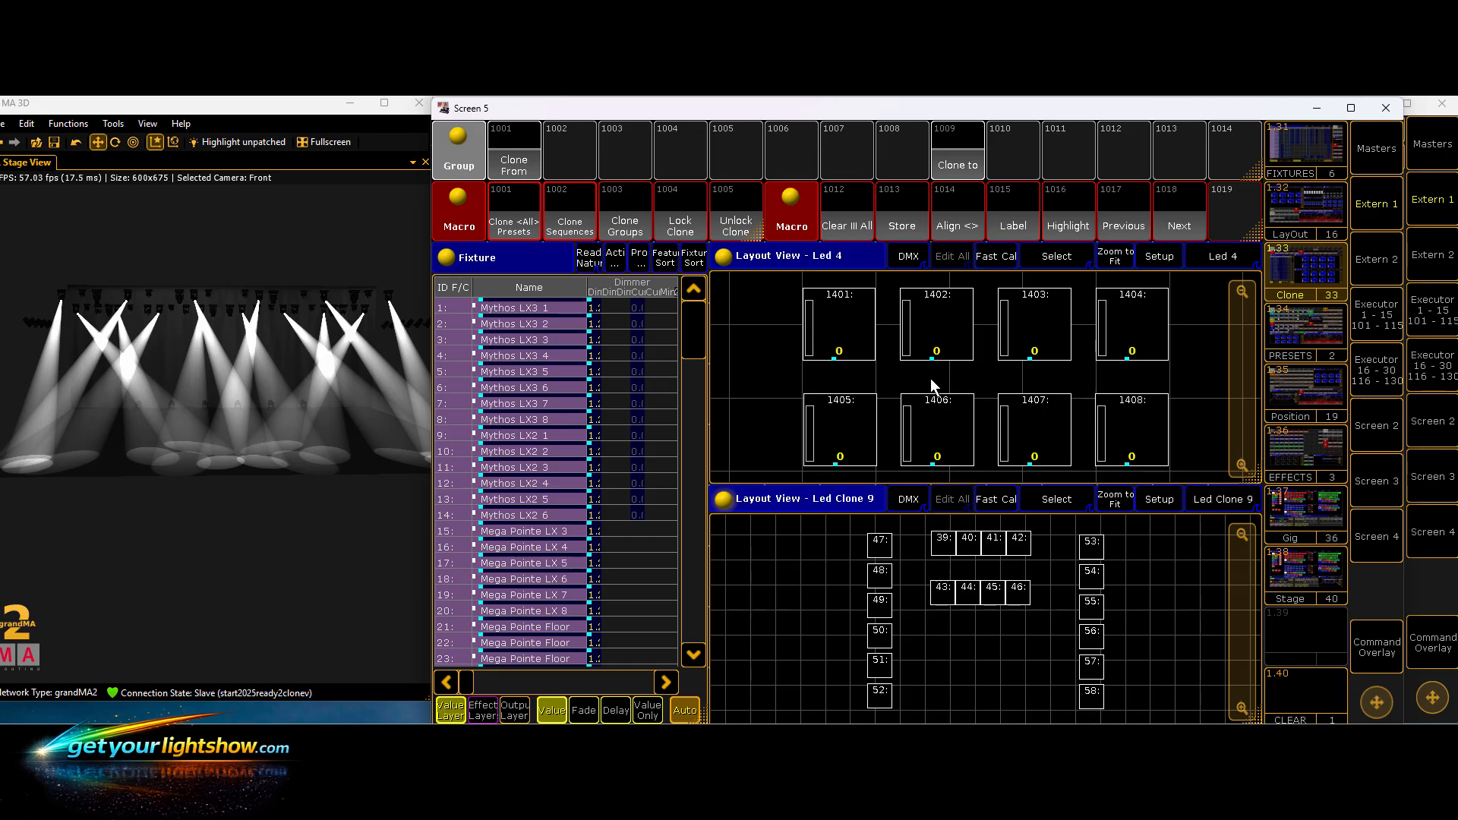
pyautogui.click(849, 318)
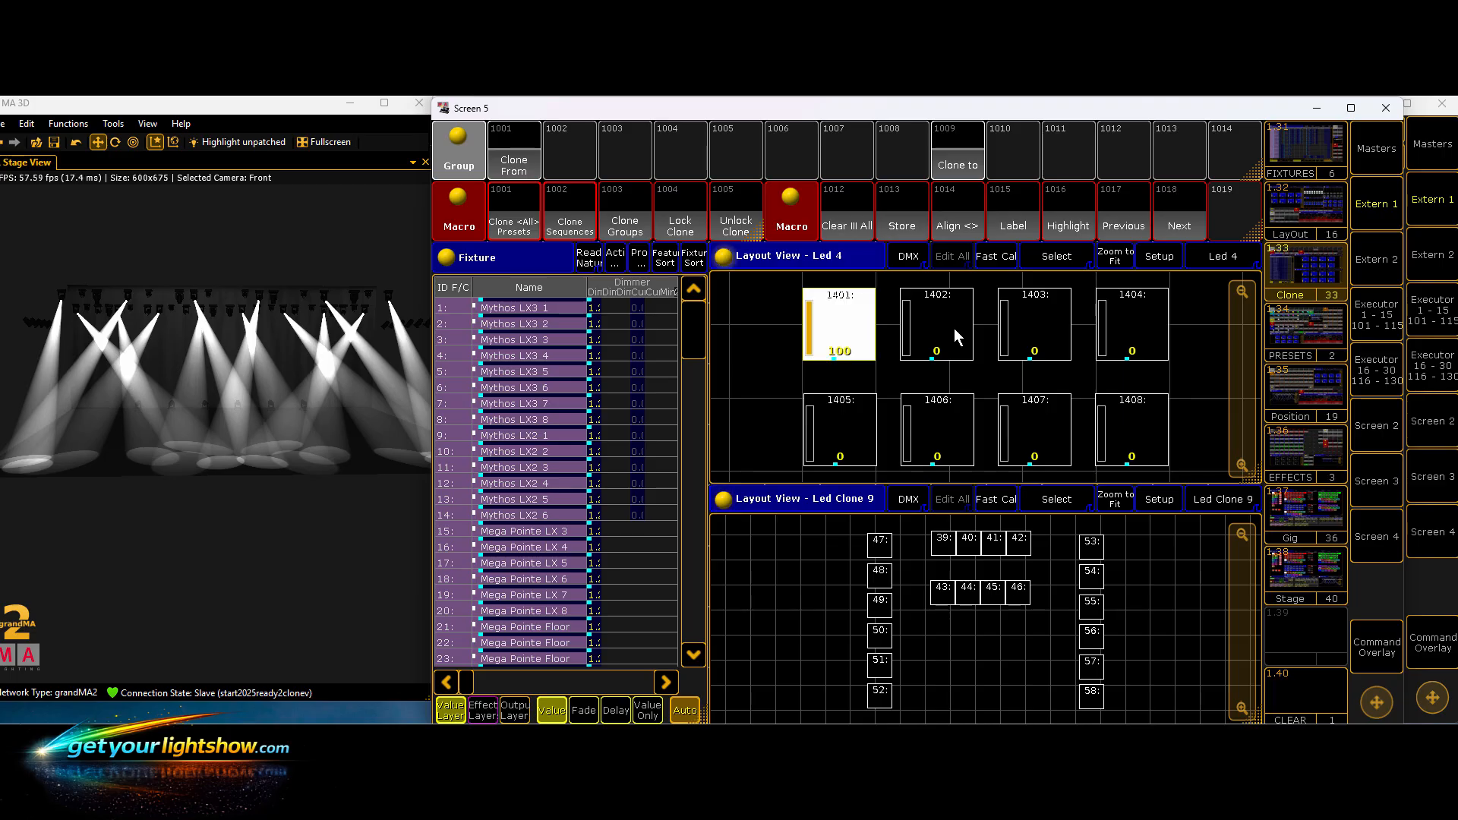
pyautogui.click(954, 328)
pyautogui.click(1129, 335)
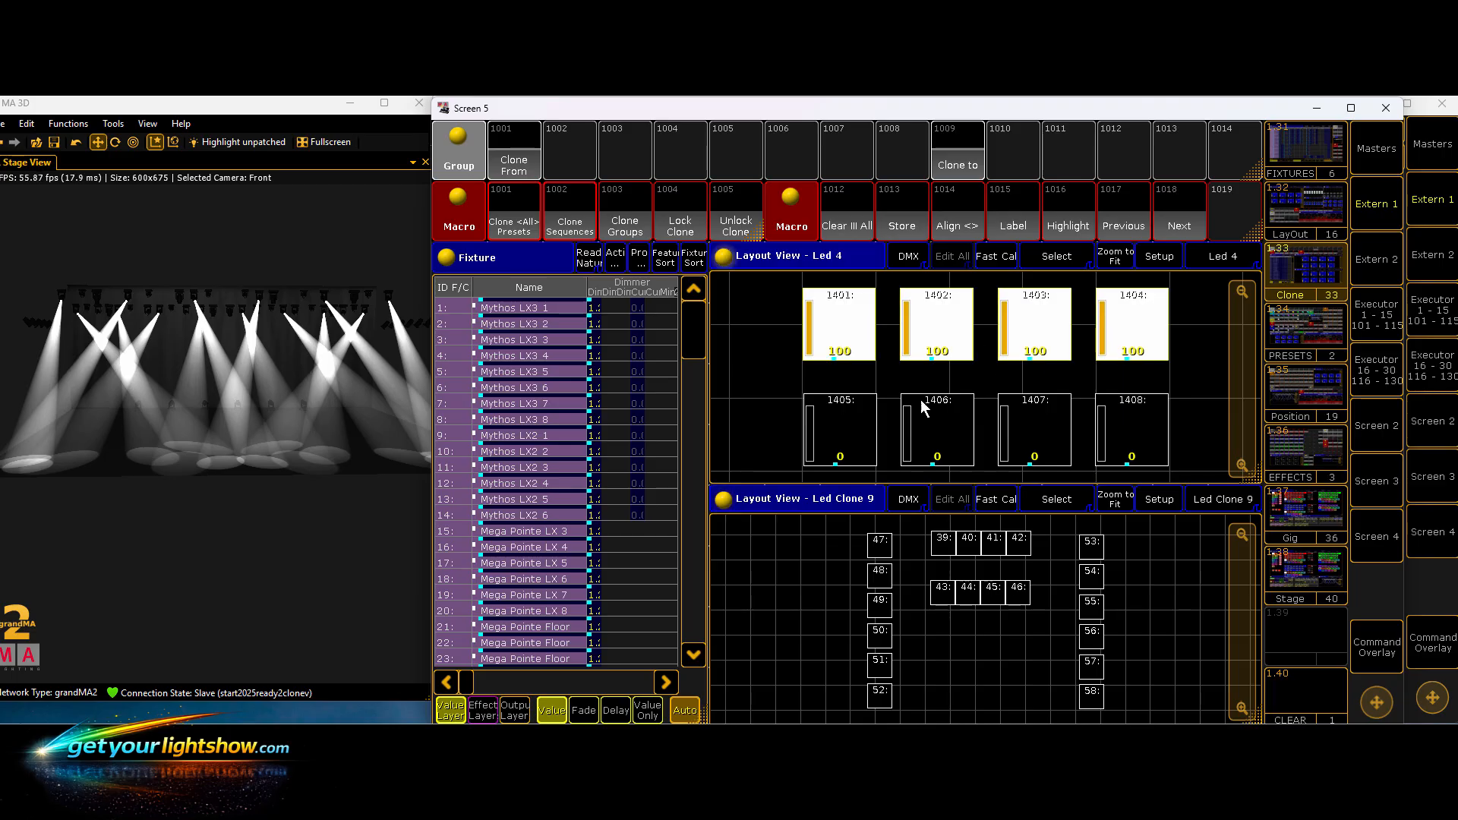
pyautogui.click(850, 434)
pyautogui.click(936, 434)
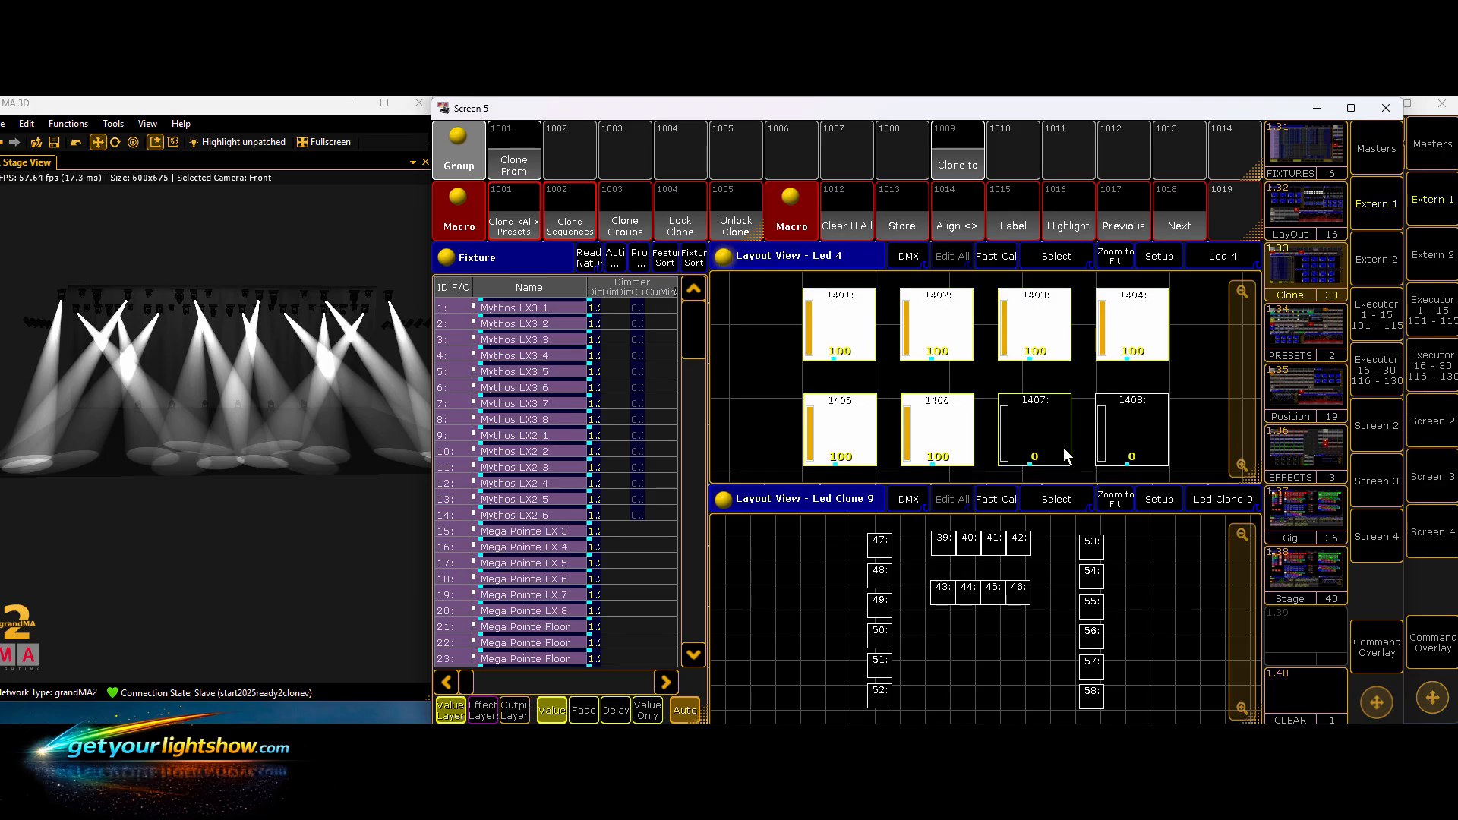
pyautogui.click(1061, 448)
pyautogui.click(1125, 439)
# - Overwrite group 1001, Clone From, with the source LED selection and clear the programmer
pyautogui.click(894, 211)
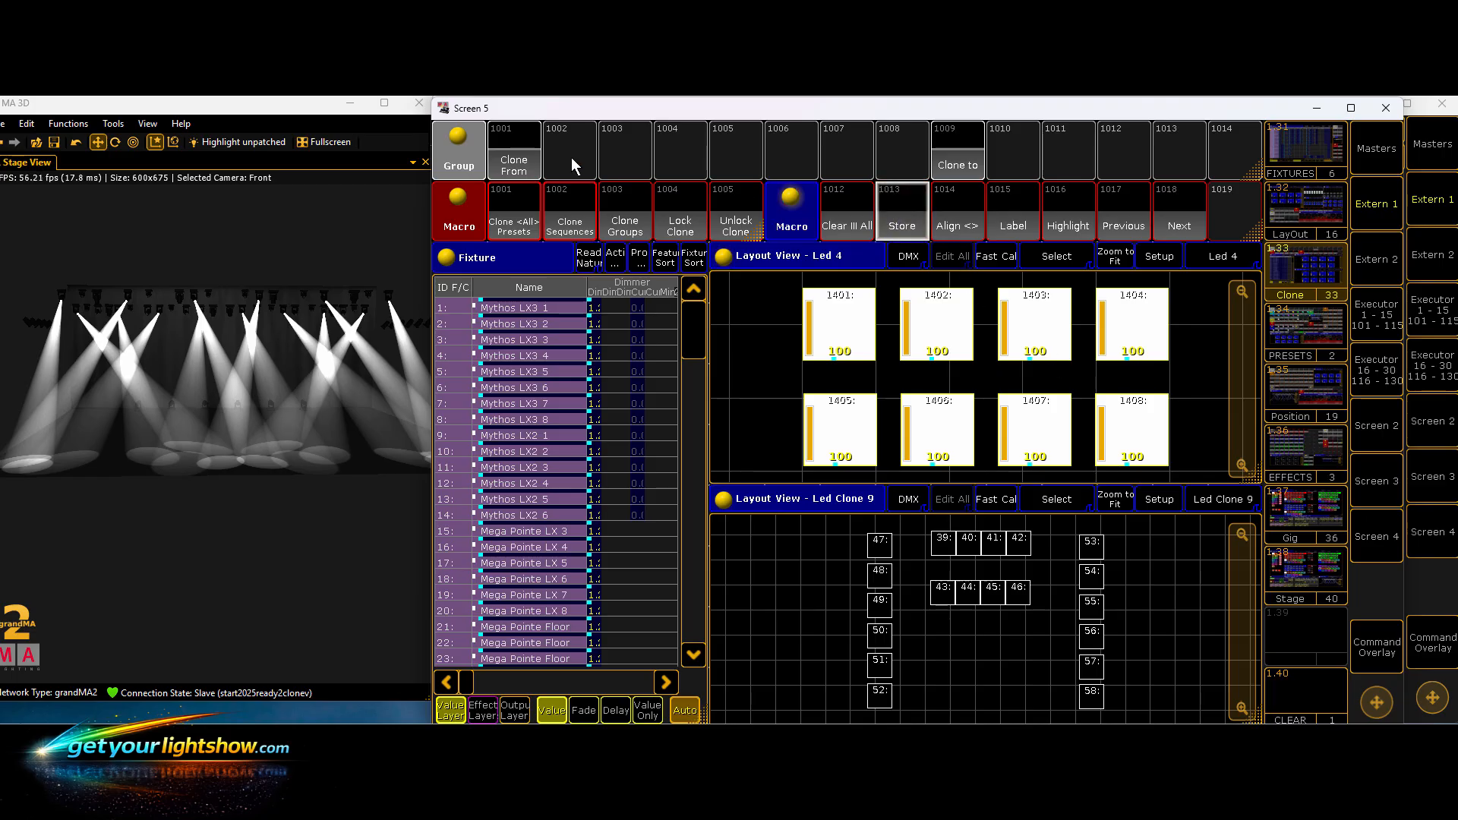
pyautogui.click(518, 148)
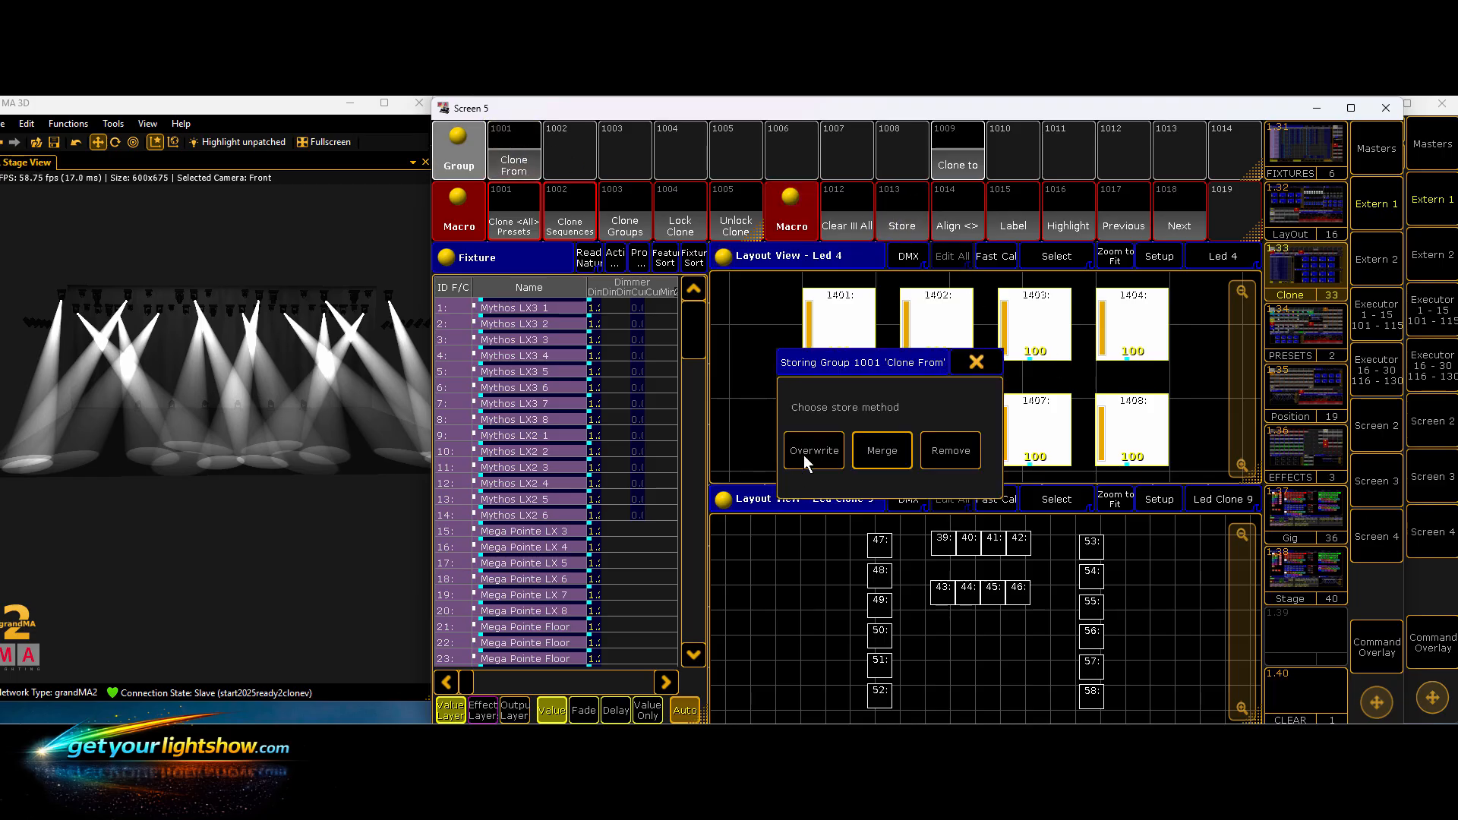
pyautogui.click(804, 453)
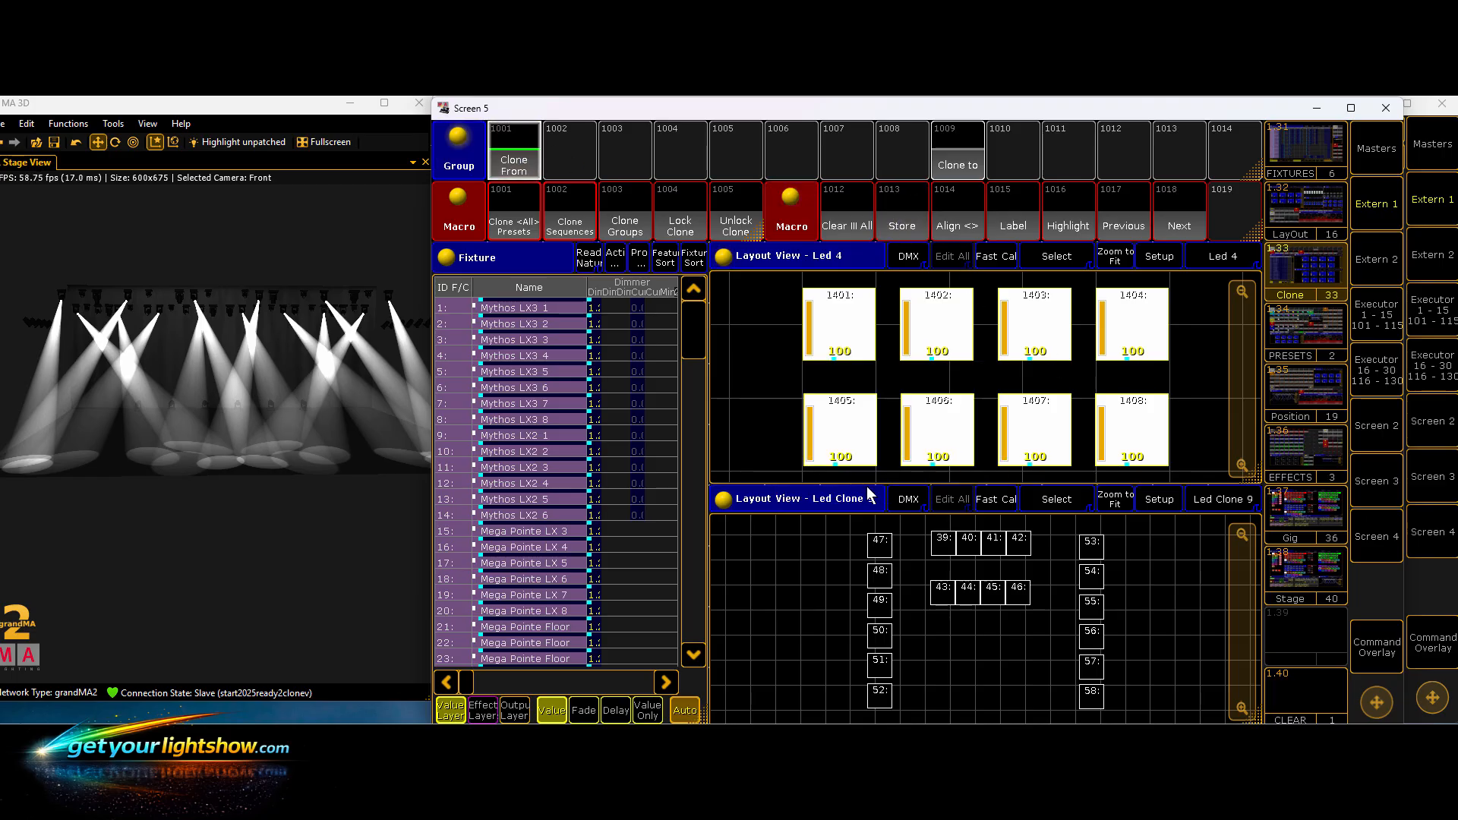
pyautogui.click(839, 229)
# - In the Led Clone layout, select target fixtures 39 through 46 in ascending order
pyautogui.click(942, 541)
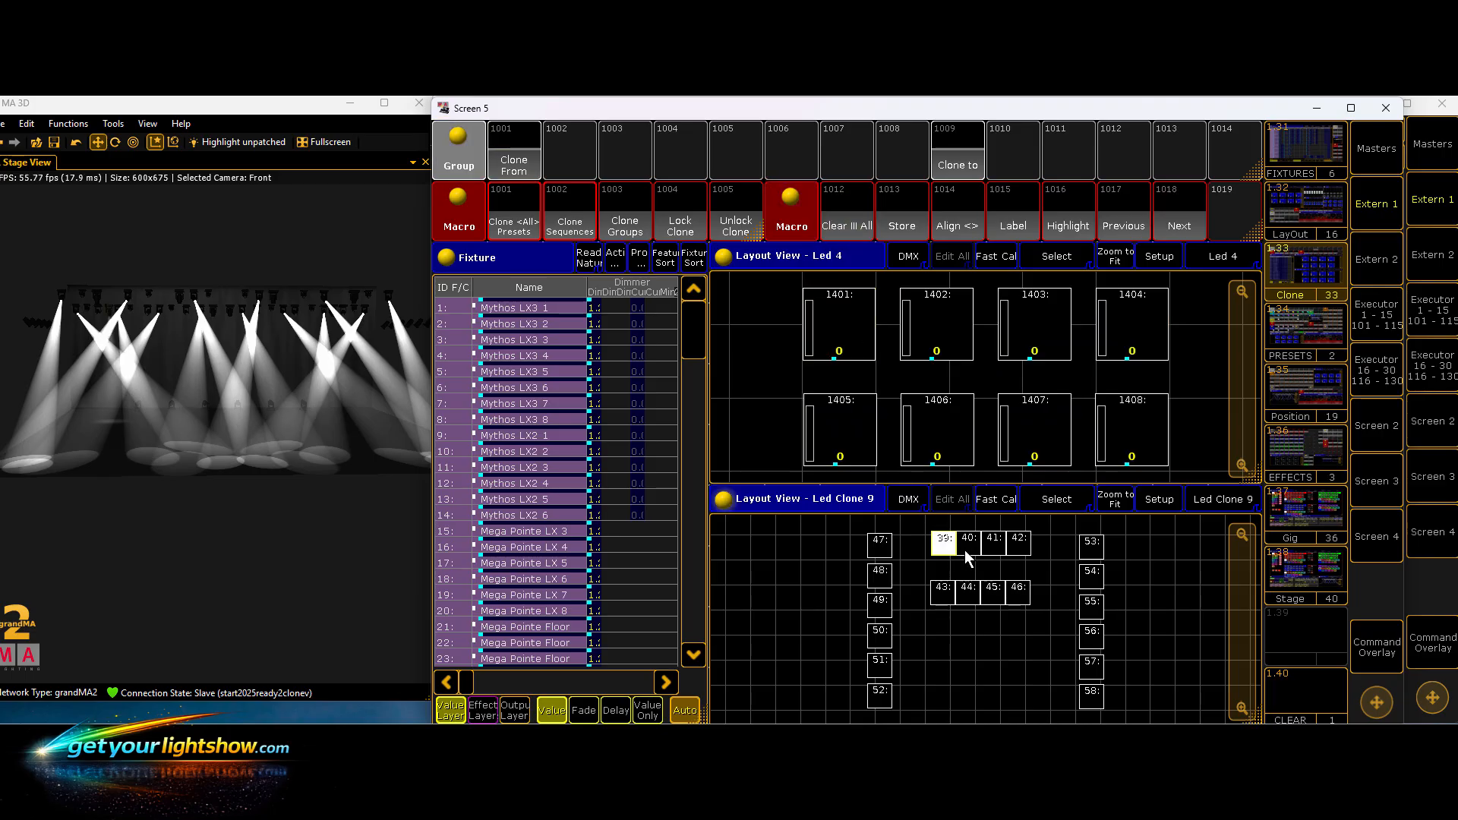
pyautogui.click(965, 549)
pyautogui.click(1001, 548)
pyautogui.click(1022, 545)
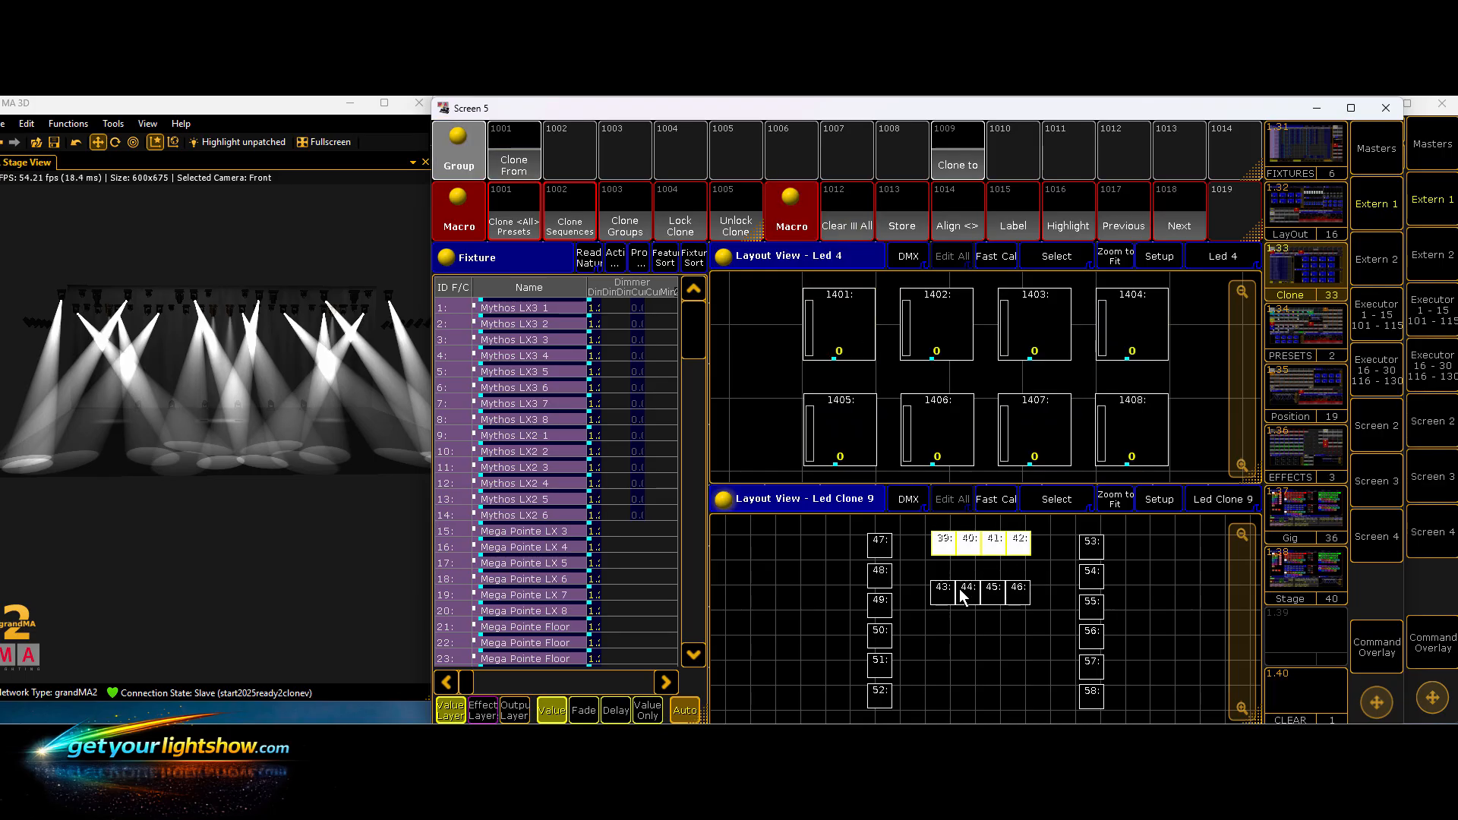
pyautogui.click(942, 597)
pyautogui.click(975, 598)
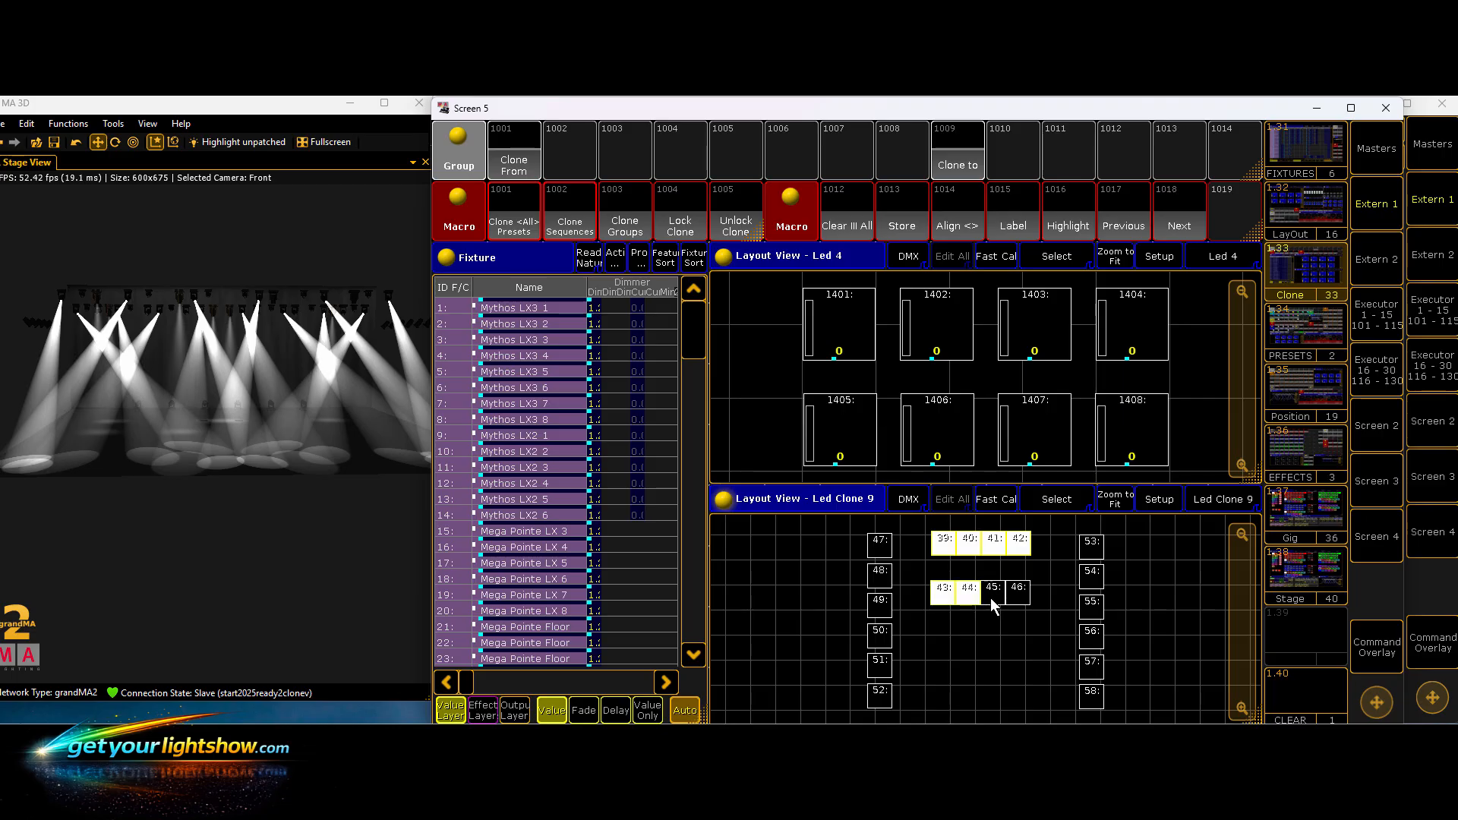
pyautogui.click(990, 599)
pyautogui.click(1016, 597)
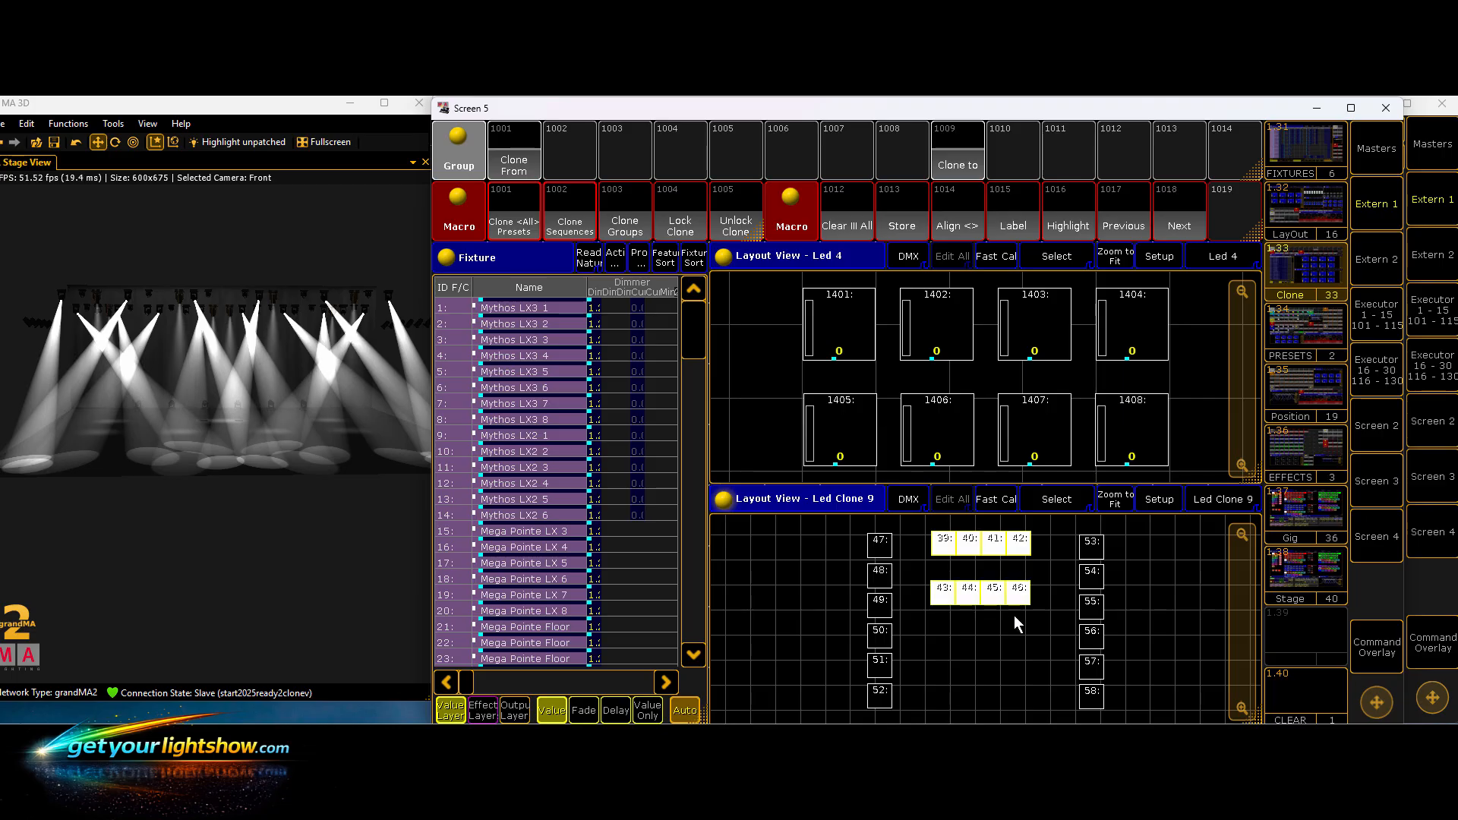
# - Overwrite group 1009, Clone to, with target LED fixtures 39 through 46 and clear the programmer
pyautogui.click(904, 226)
pyautogui.click(942, 165)
pyautogui.click(824, 449)
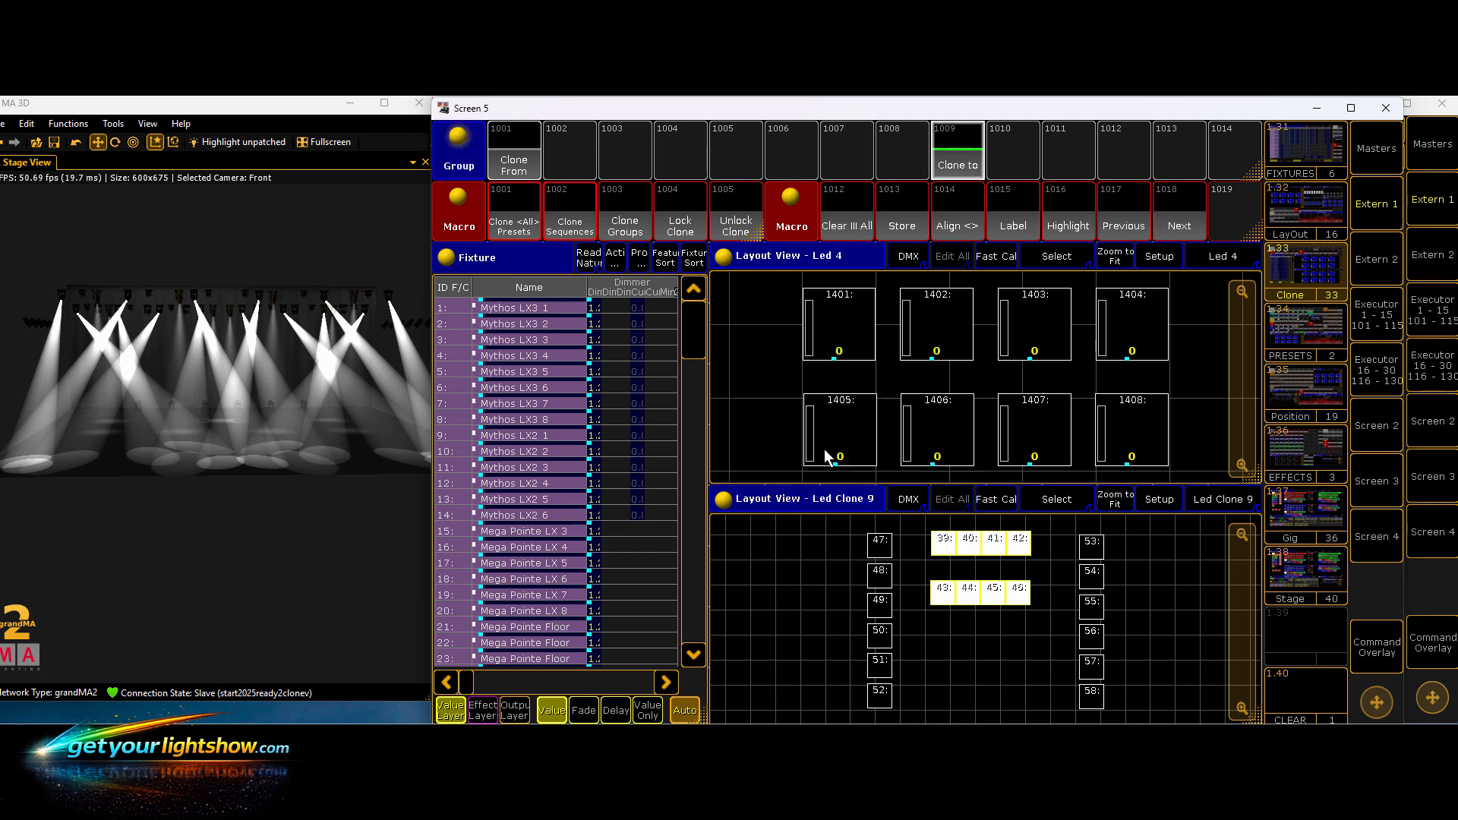
pyautogui.click(845, 217)
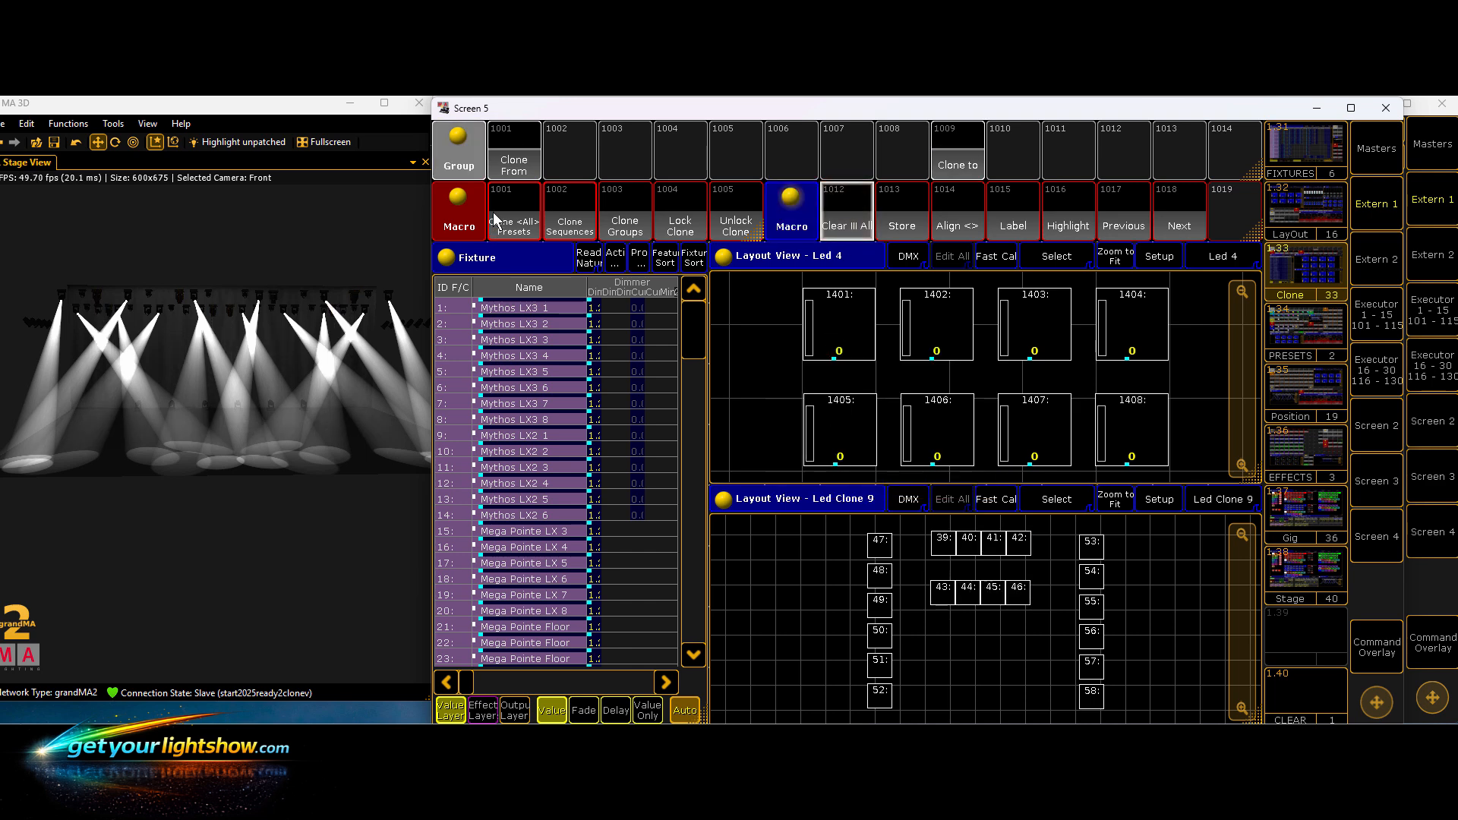
# - Clone the presets, sequences and groups onto LED fixtures 39 through 46 with Low Prio Merge, and clear the programmer
pyautogui.click(530, 222)
pyautogui.click(559, 221)
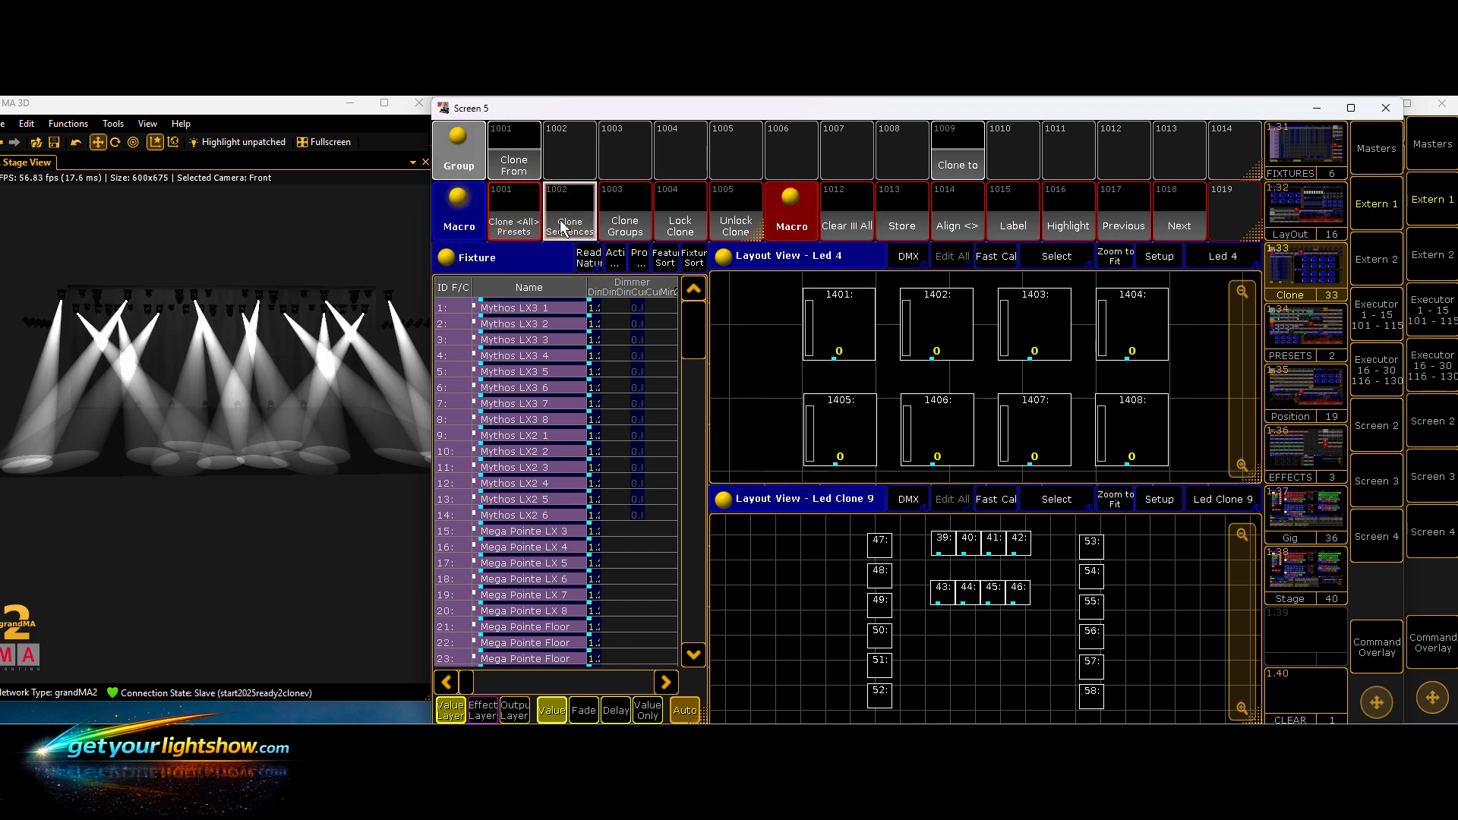
pyautogui.click(627, 224)
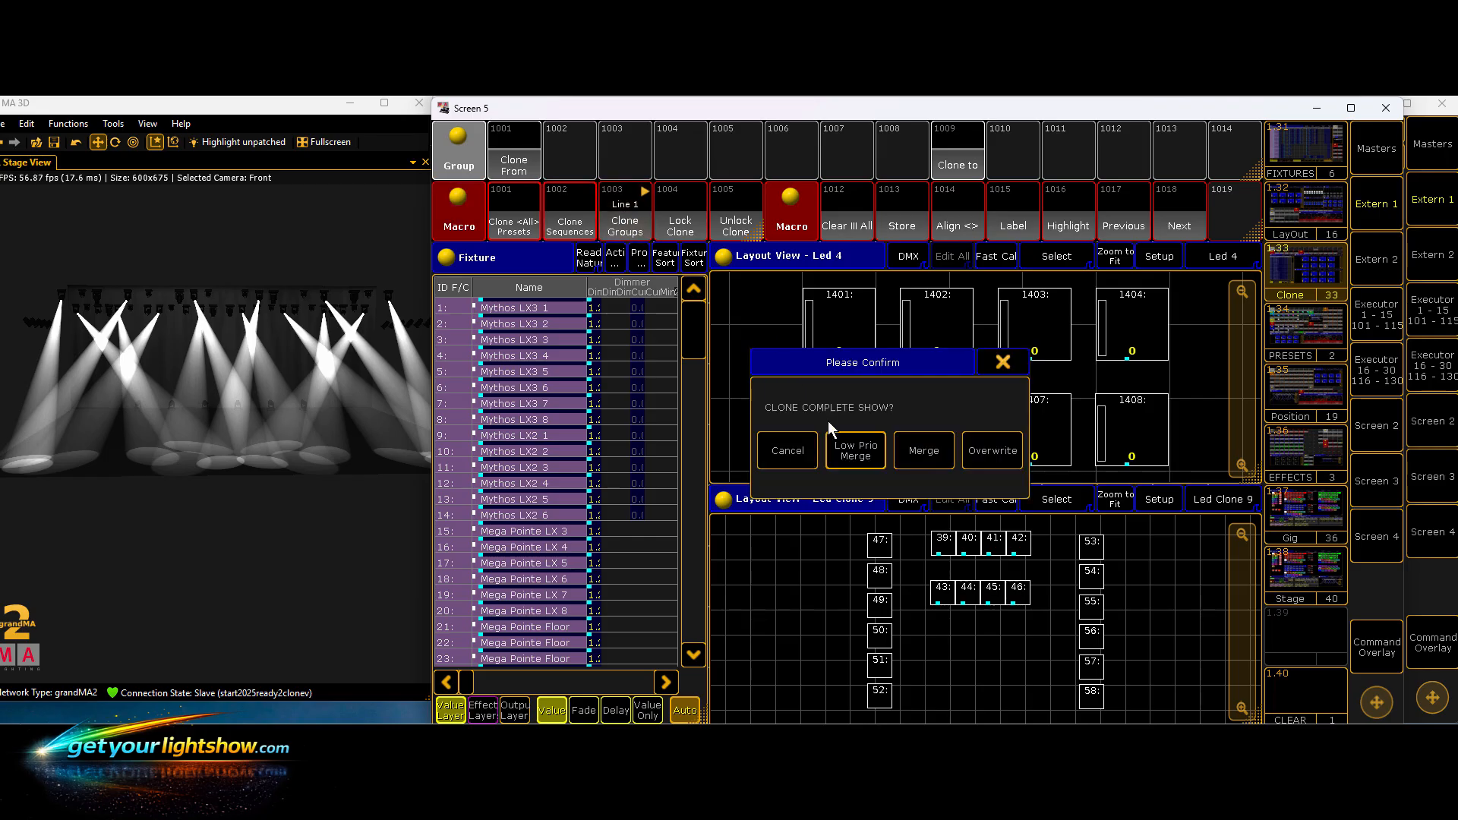
pyautogui.click(853, 450)
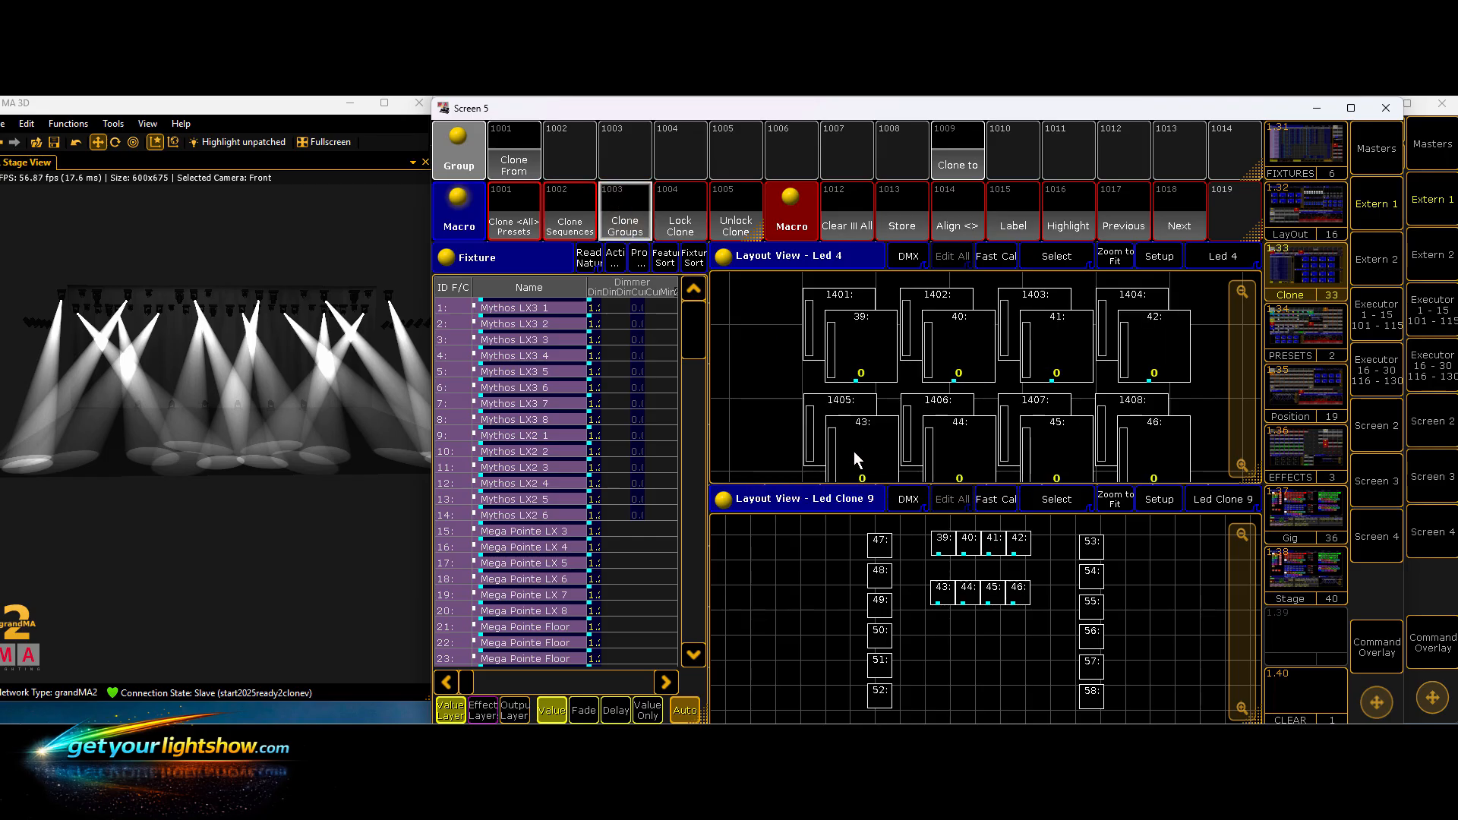
pyautogui.click(843, 223)
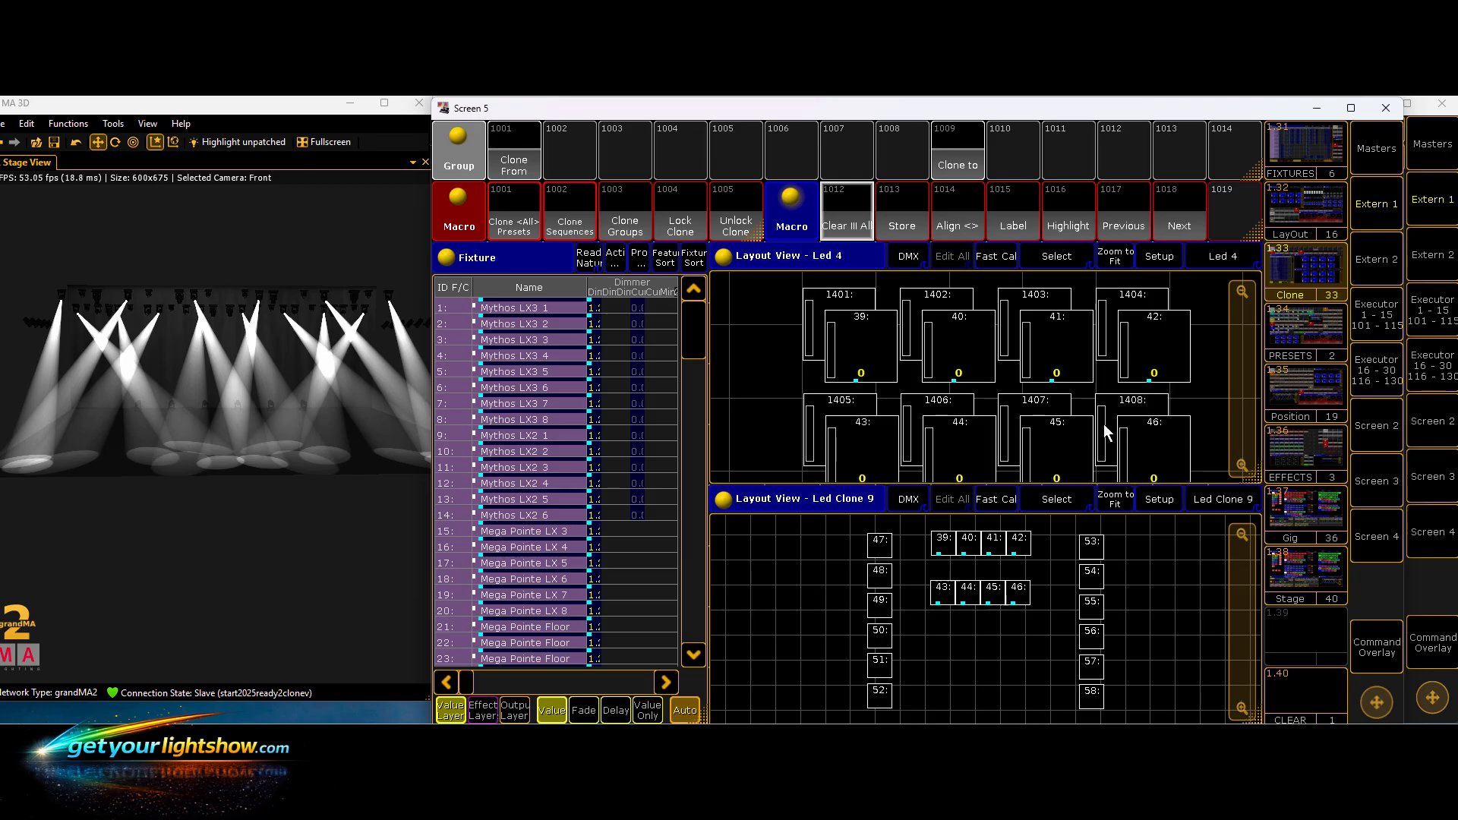
pyautogui.click(822, 406)
pyautogui.click(825, 295)
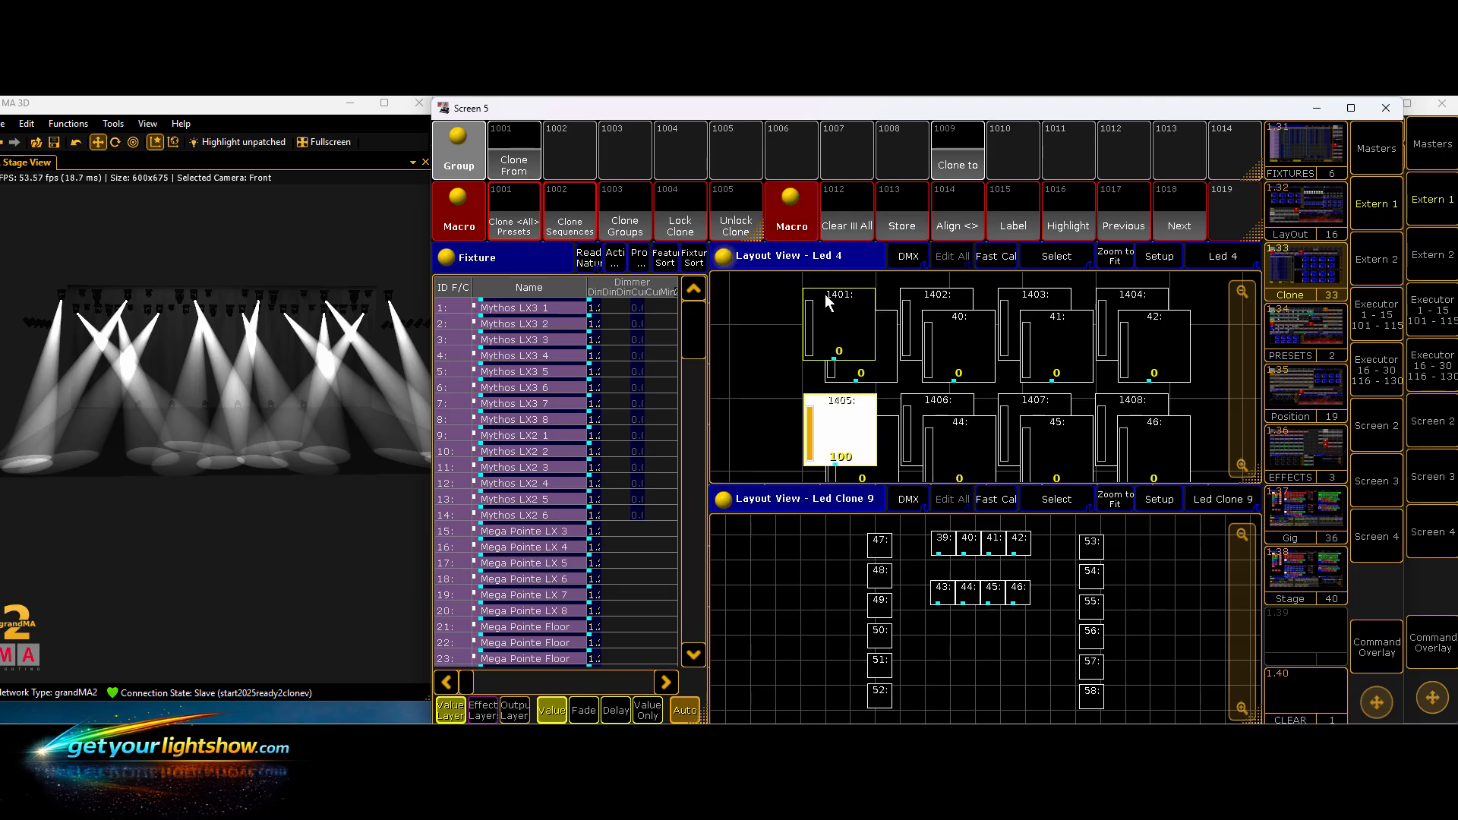
pyautogui.click(929, 294)
pyautogui.click(1050, 294)
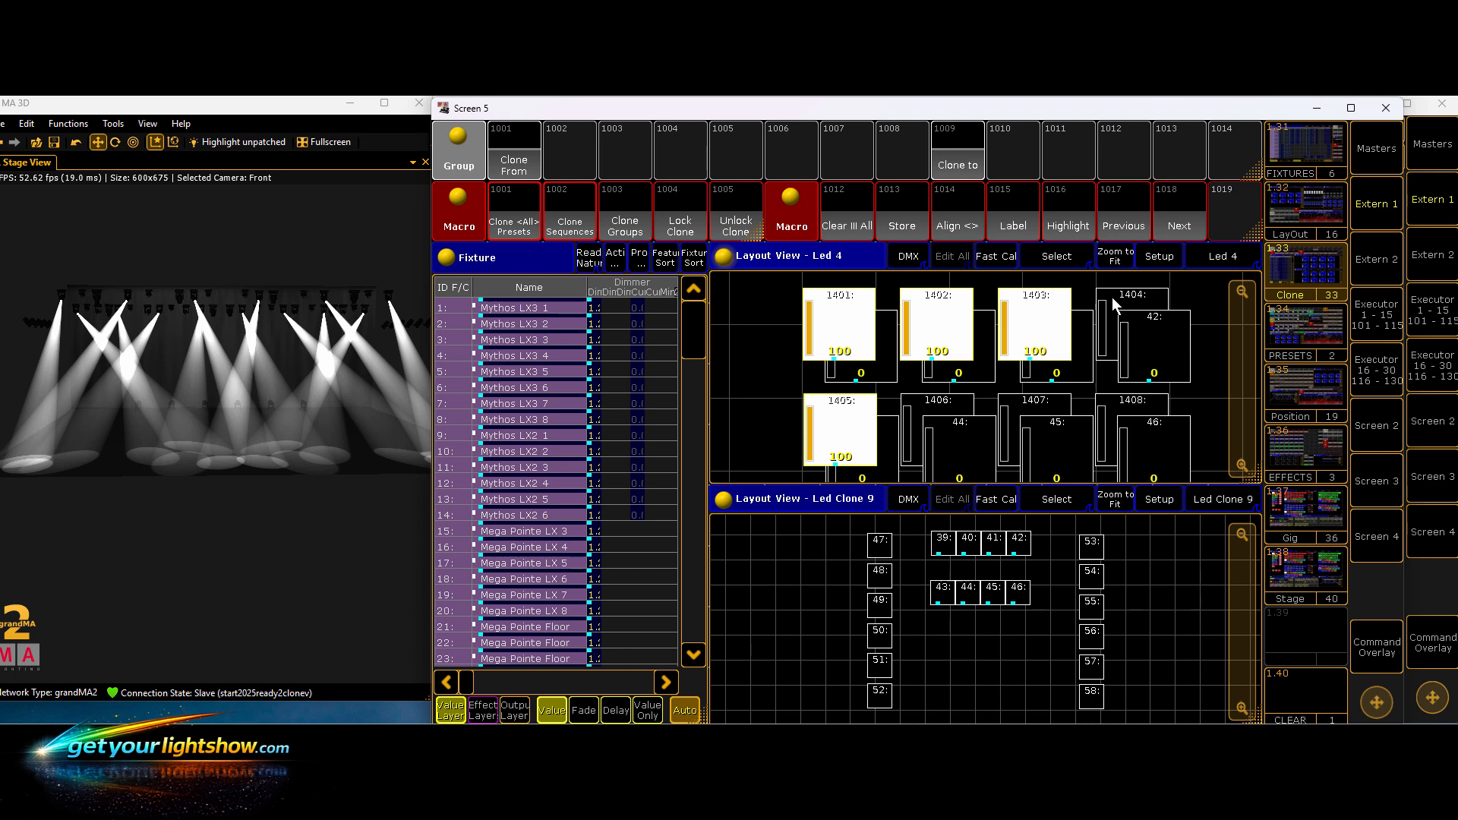
pyautogui.click(1112, 298)
pyautogui.click(1115, 400)
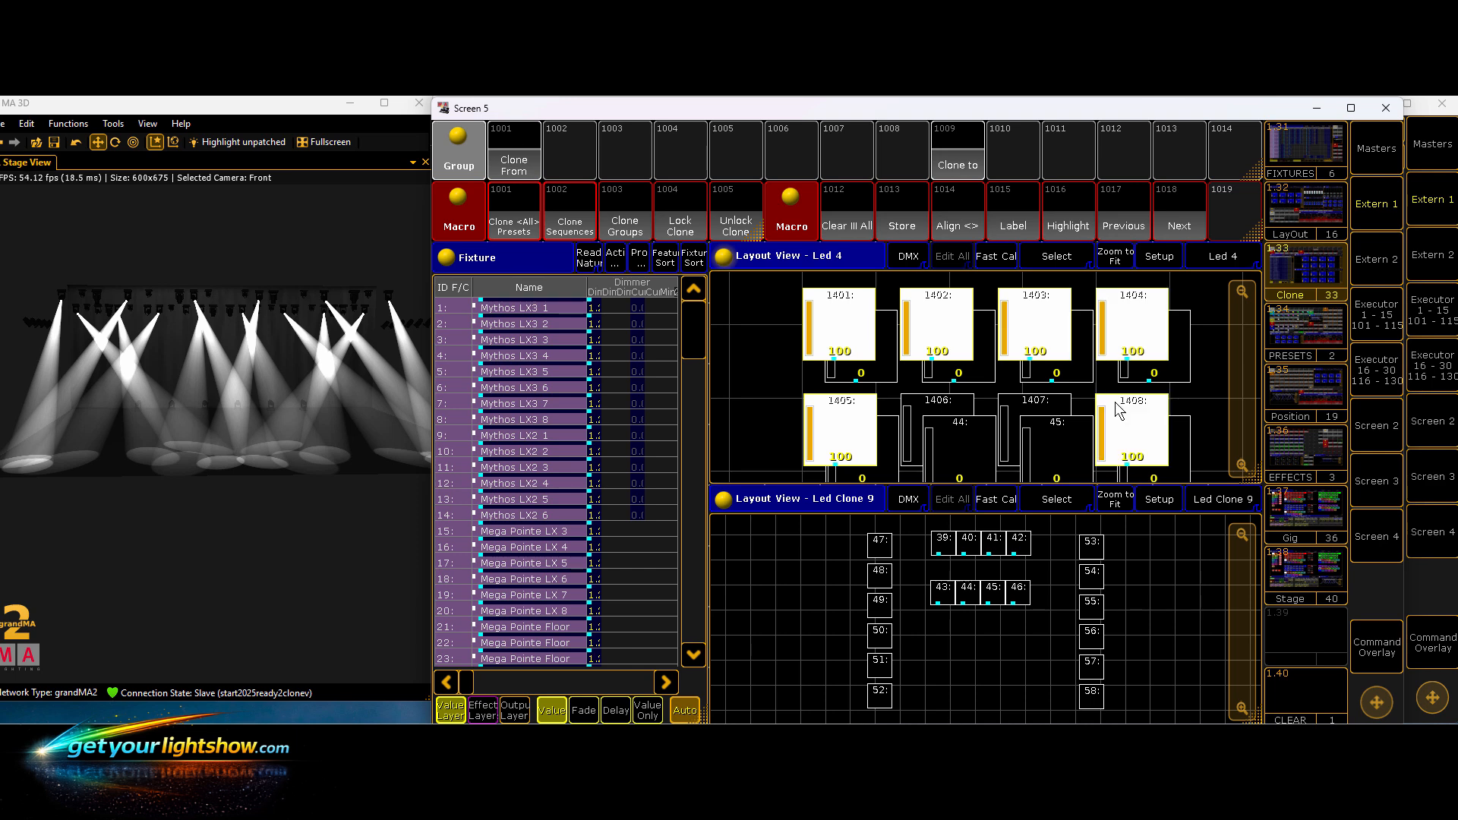
pyautogui.click(853, 219)
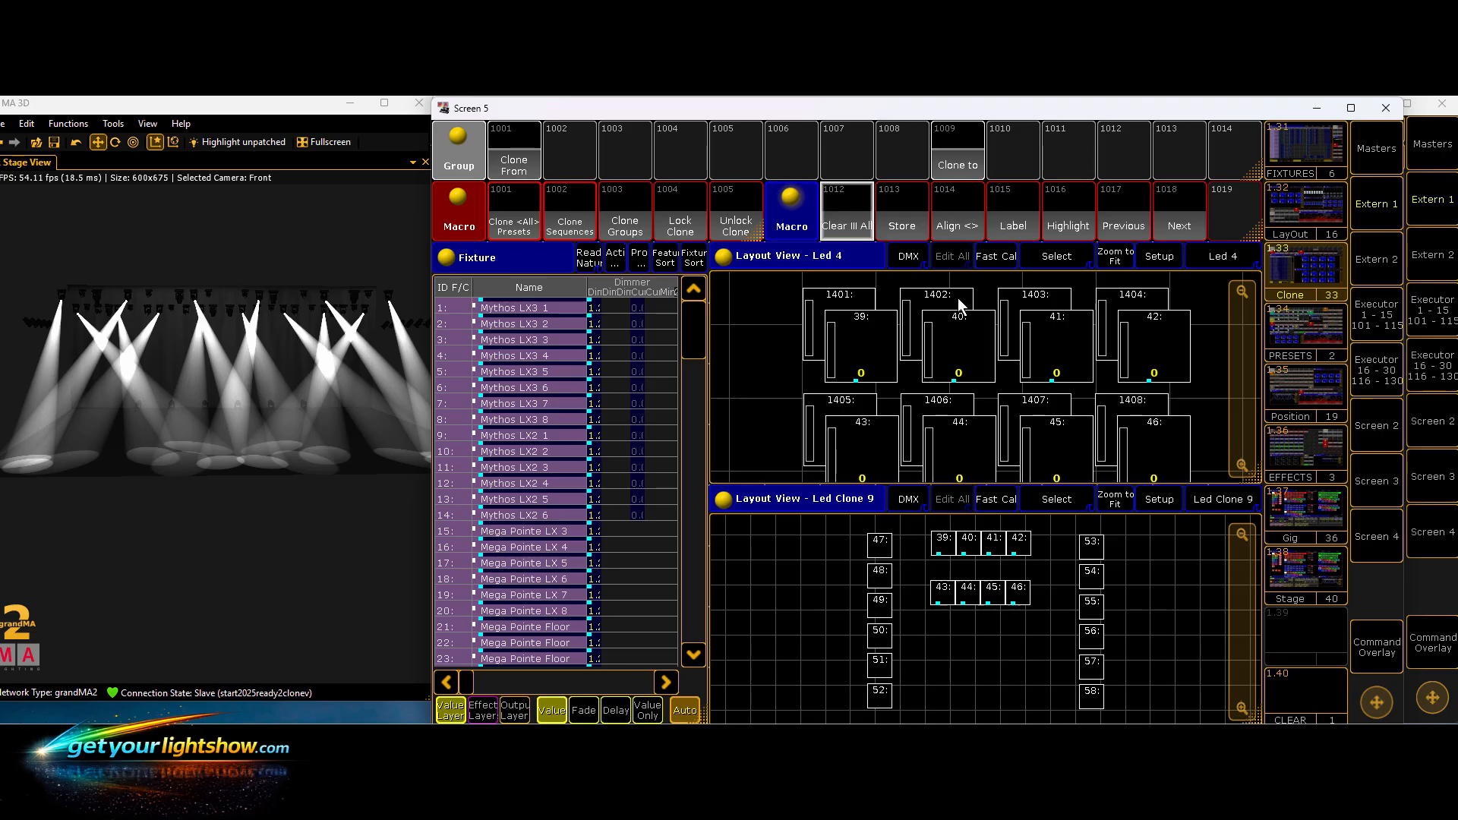
# - In the Led layout, select source fixtures 1402, 1401, 1405, 1406, 1407 and 1408 in that order
pyautogui.click(921, 303)
pyautogui.click(828, 312)
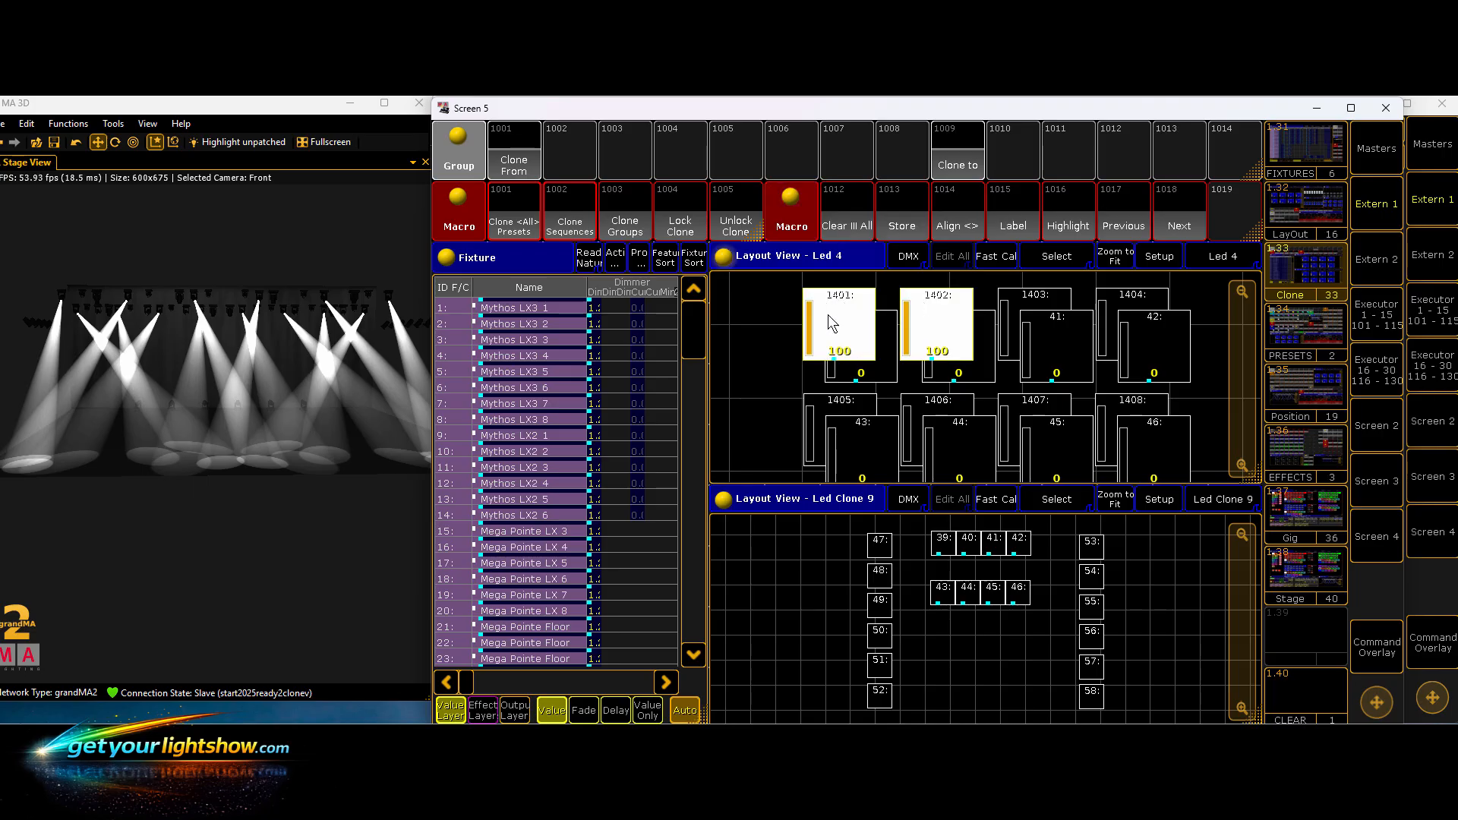
pyautogui.click(856, 408)
pyautogui.click(922, 403)
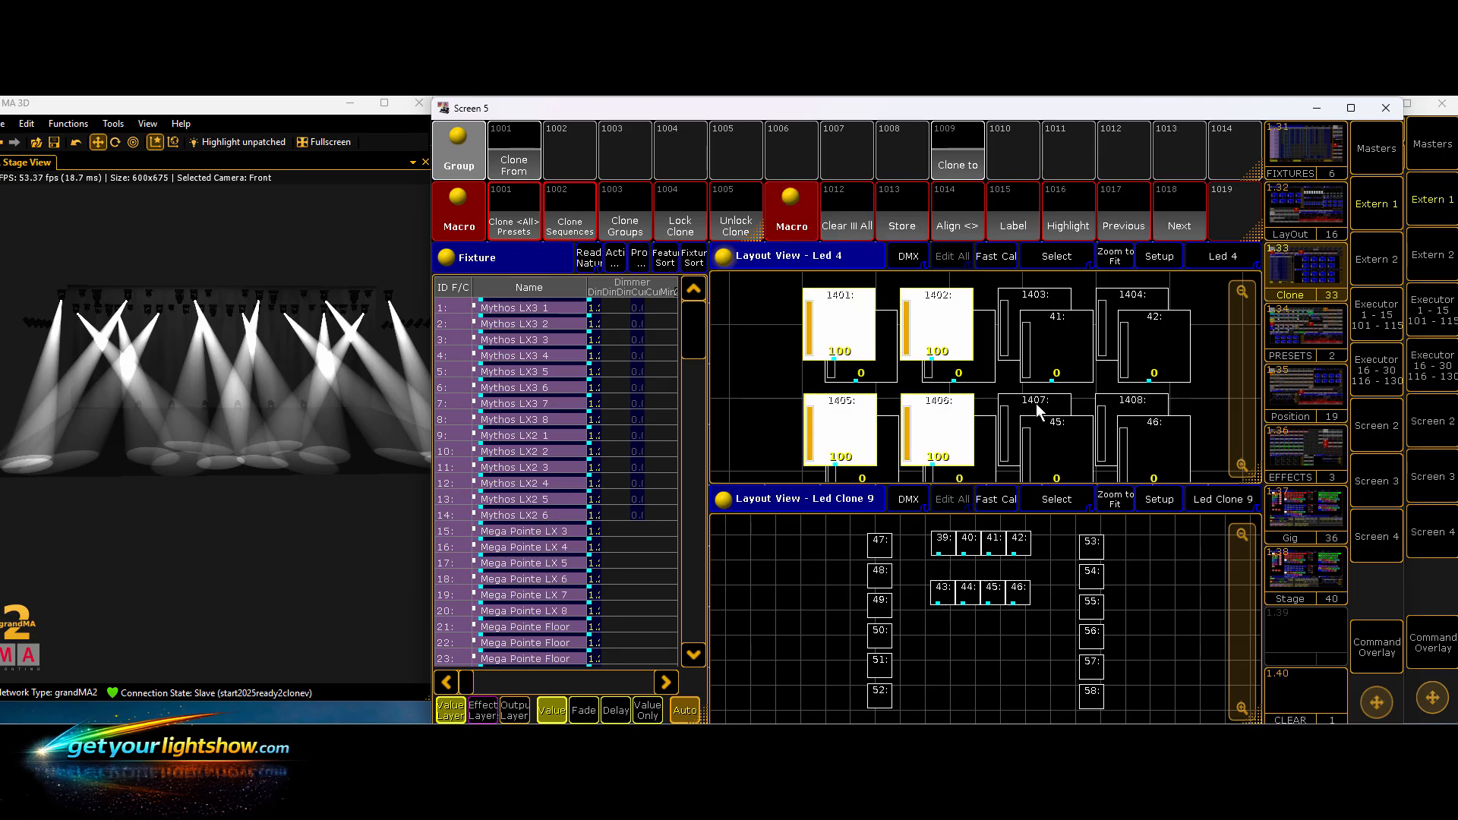
pyautogui.click(1034, 399)
pyautogui.click(1123, 403)
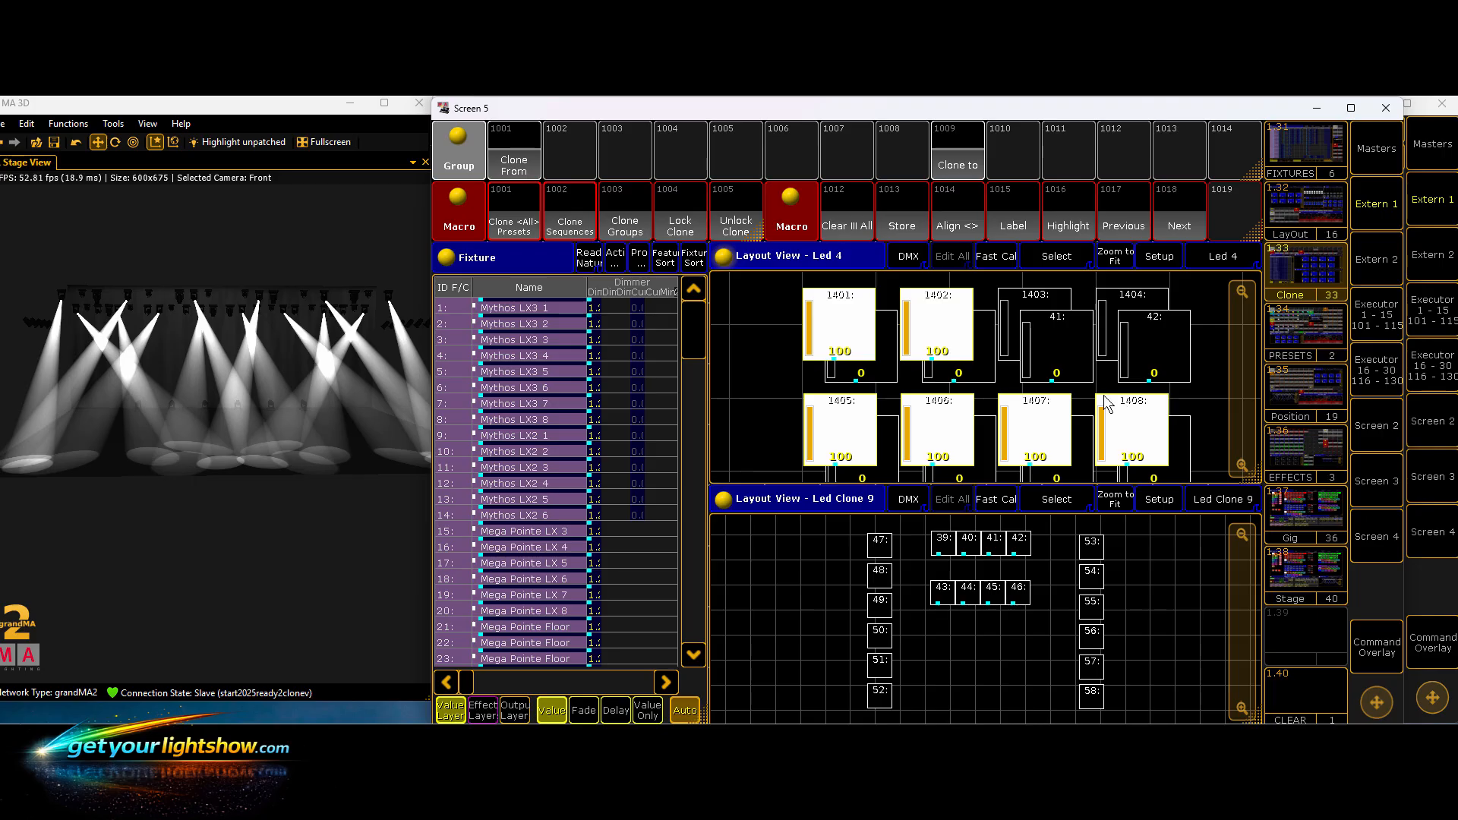
# - Store the selected source LED fixtures into group 1001, Clone From
pyautogui.click(902, 225)
pyautogui.click(522, 161)
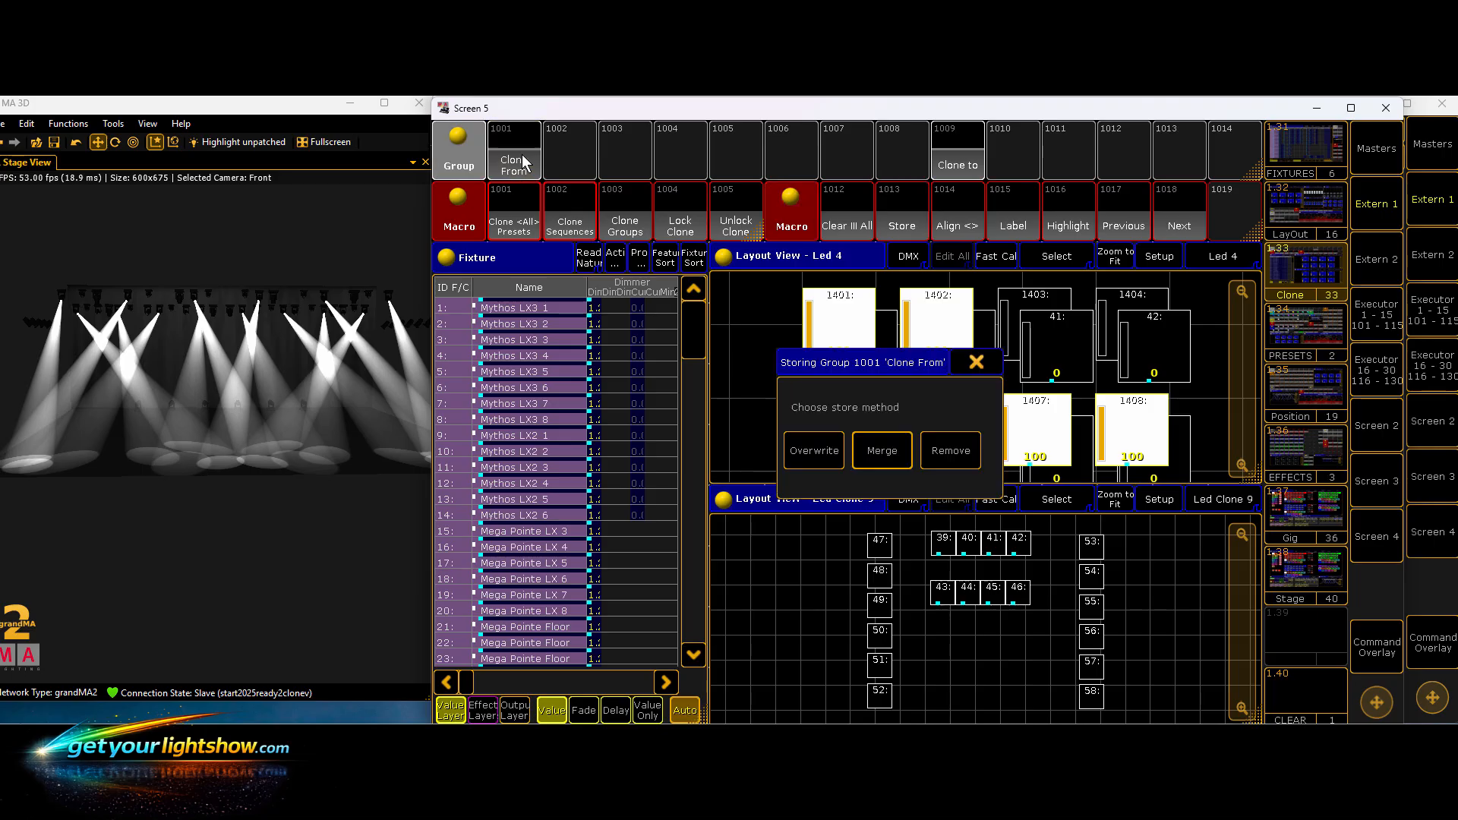
# - Overwrite the Clone From group with fixtures 1401, 1402 and 1405 to 1408, and the Clone to group with fixtures 47 to 52
pyautogui.click(805, 453)
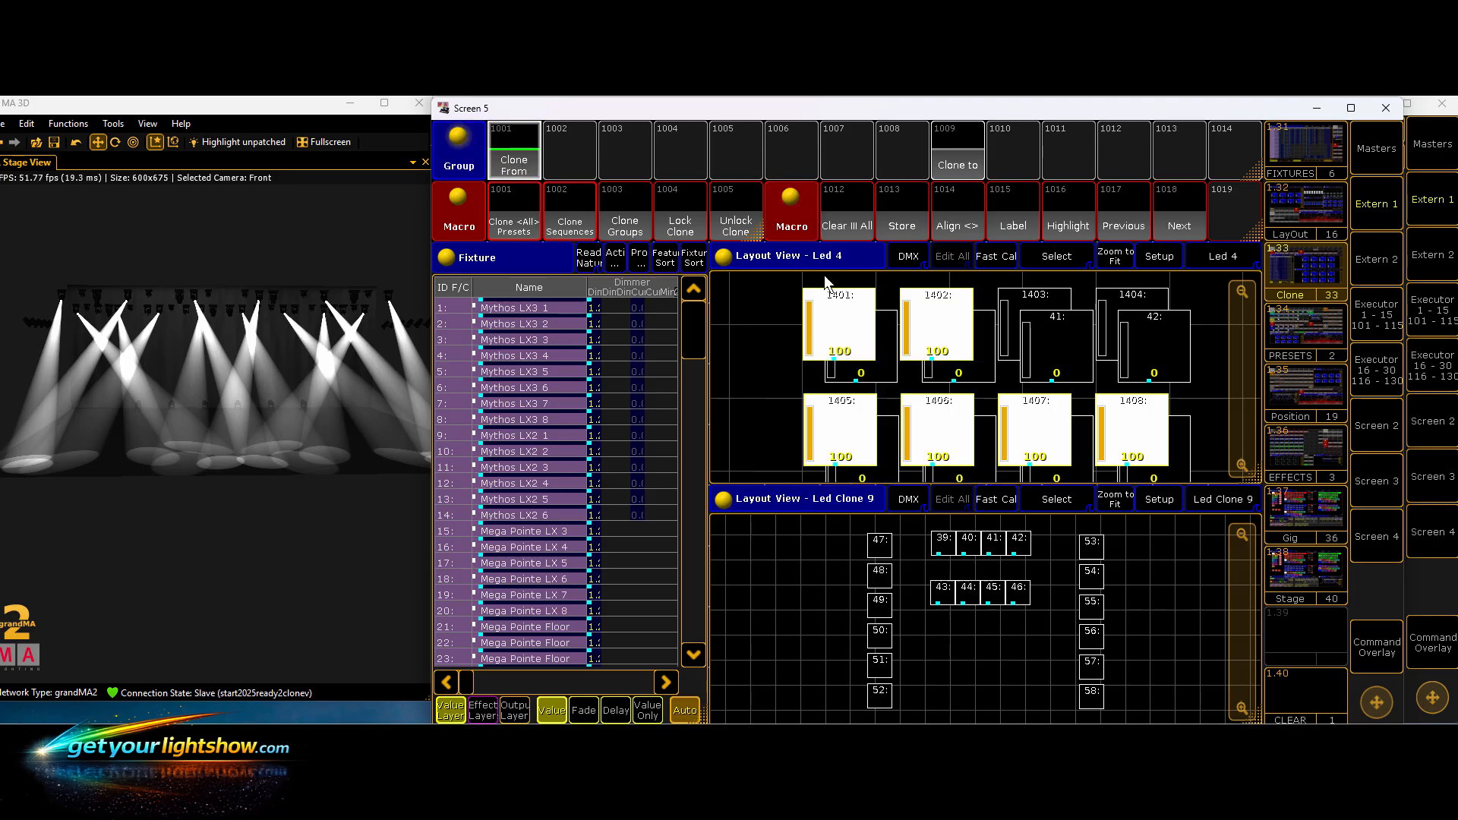
pyautogui.click(843, 212)
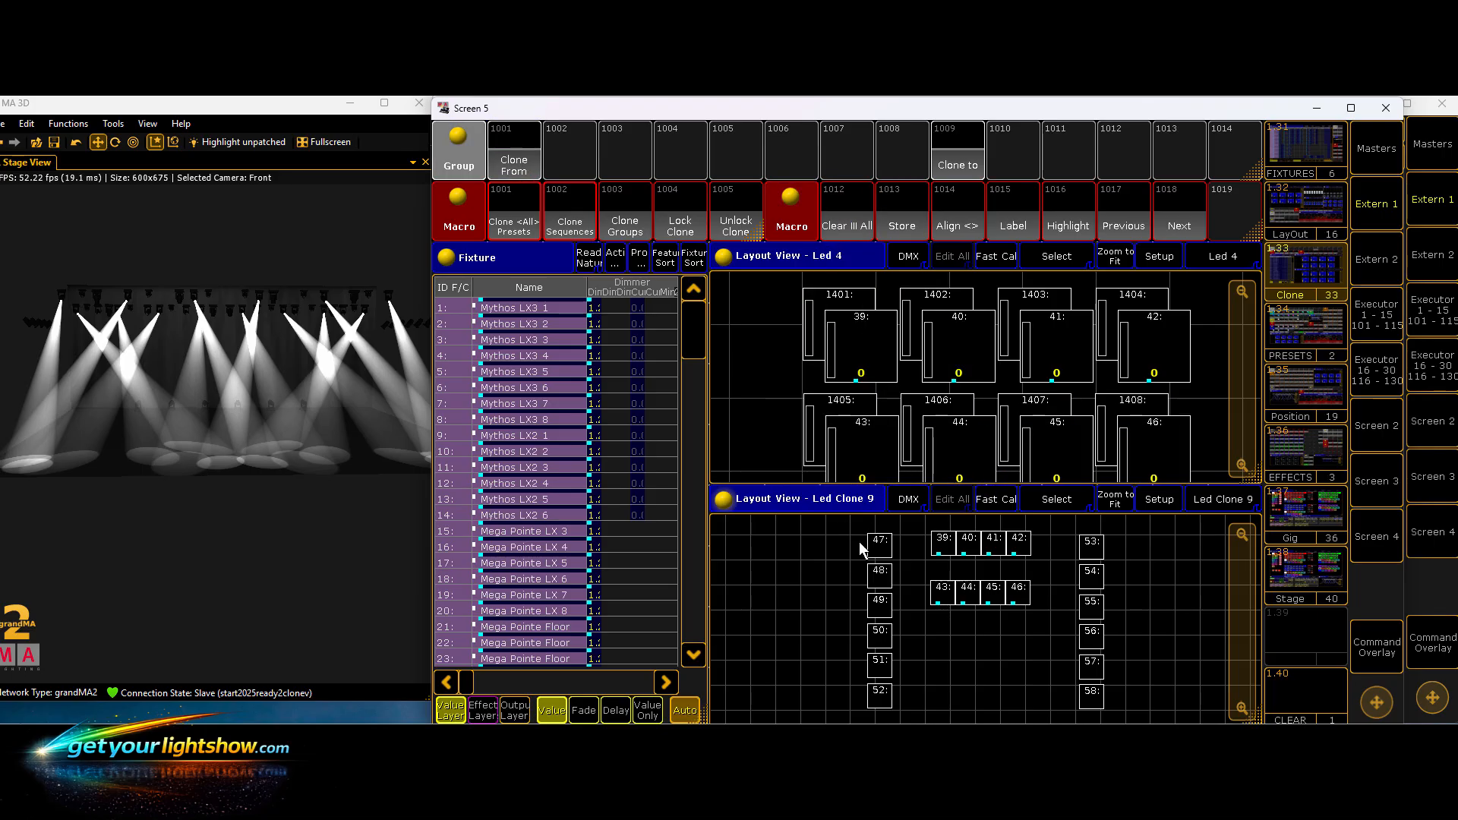
pyautogui.moveTo(859, 541); pyautogui.dragTo(908, 712)
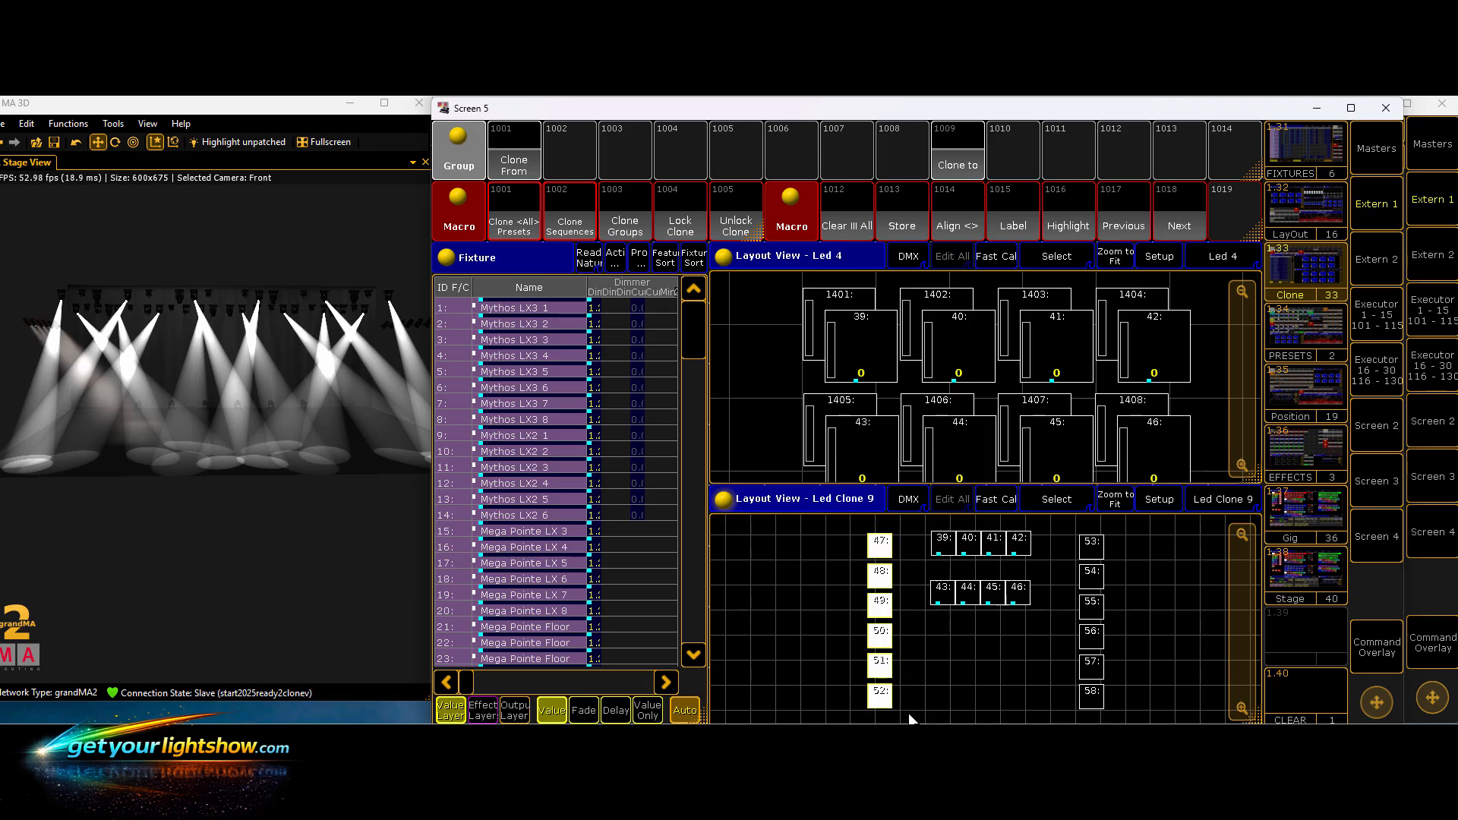
pyautogui.click(898, 212)
pyautogui.click(954, 167)
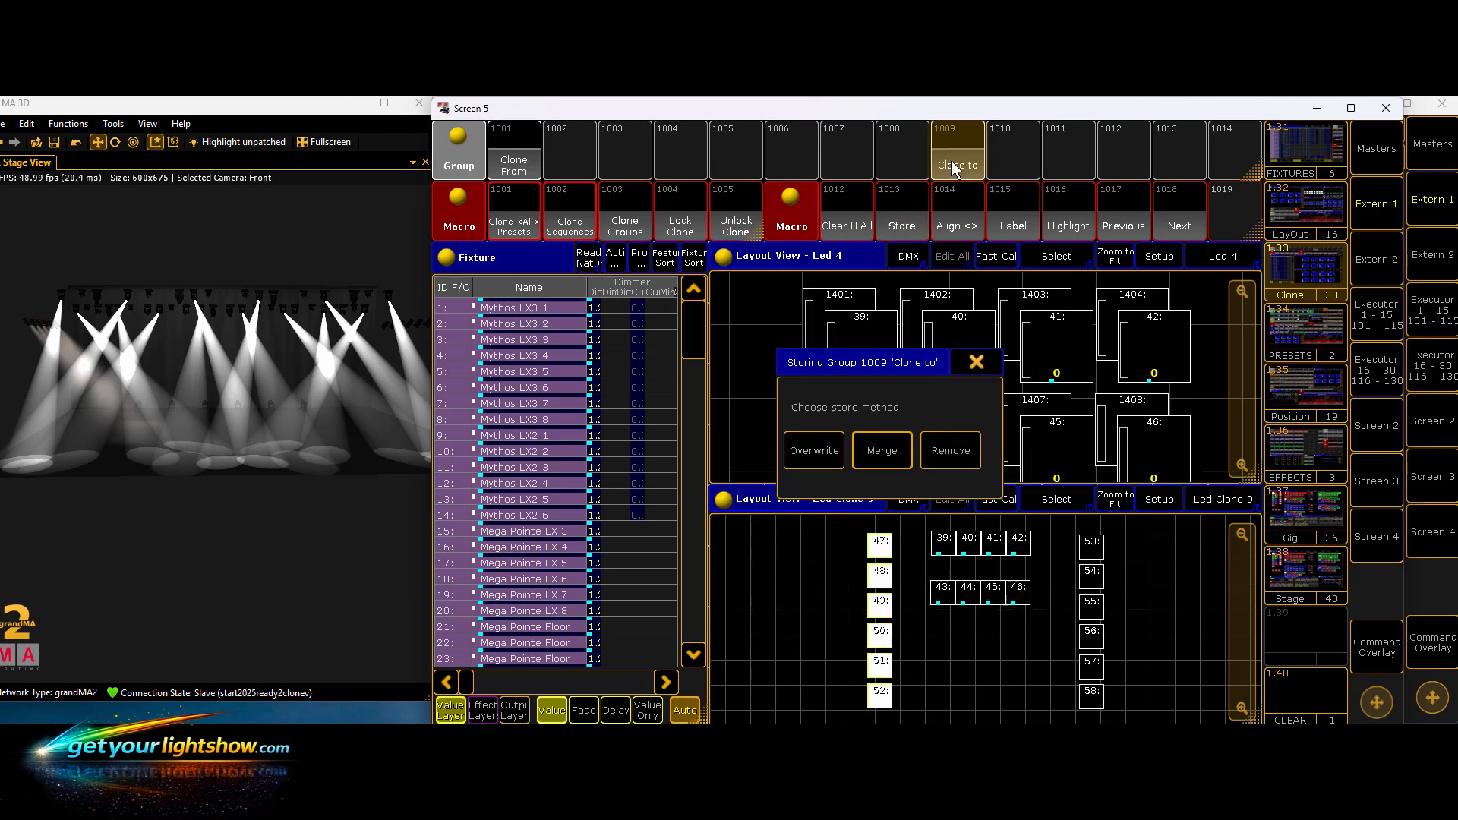
pyautogui.click(822, 449)
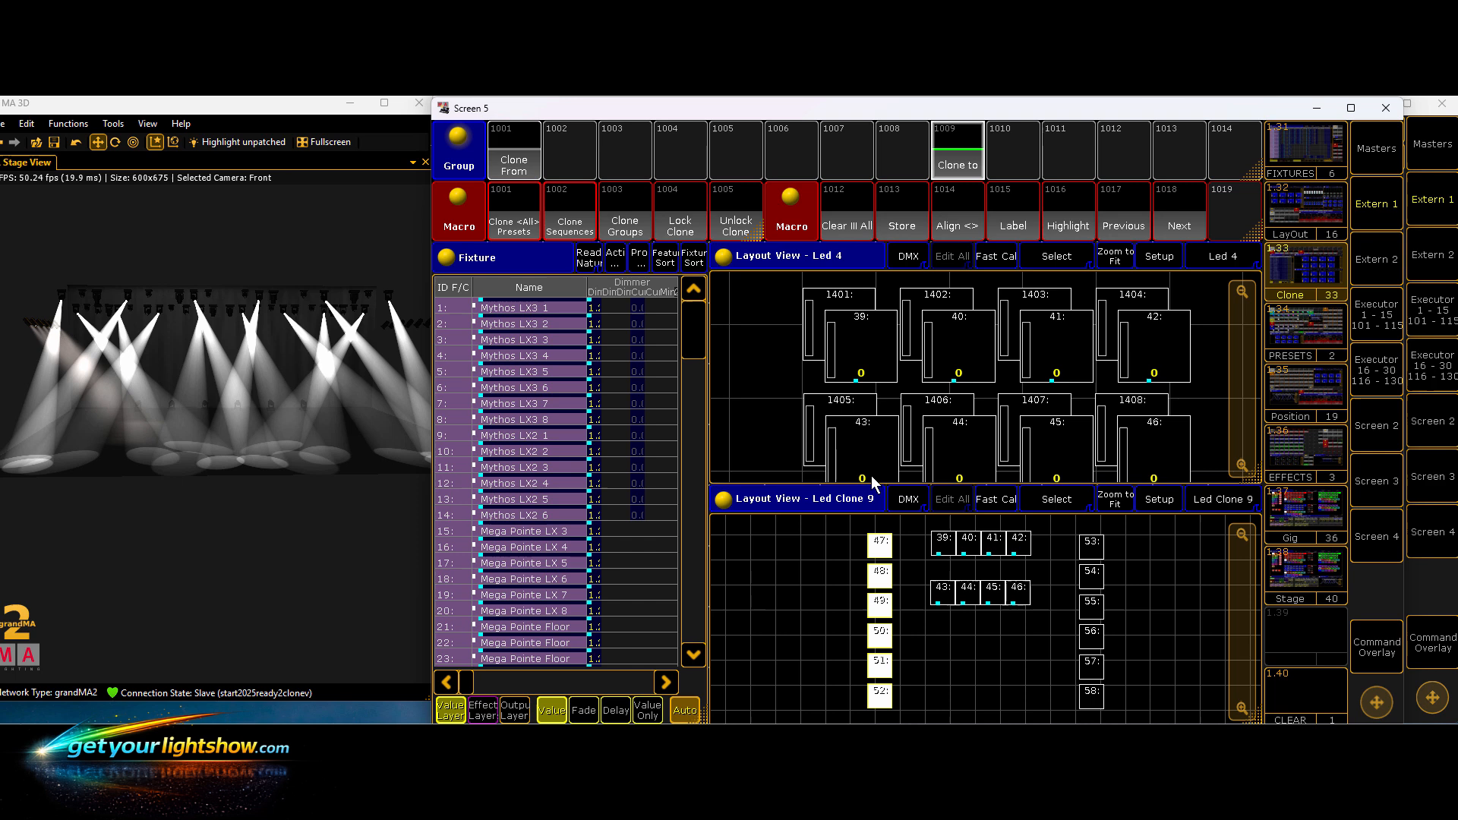
pyautogui.click(843, 214)
# - Run the clone macros for all presets, sequences and groups onto fixtures 47 to 52, and clear the programmer
pyautogui.click(512, 216)
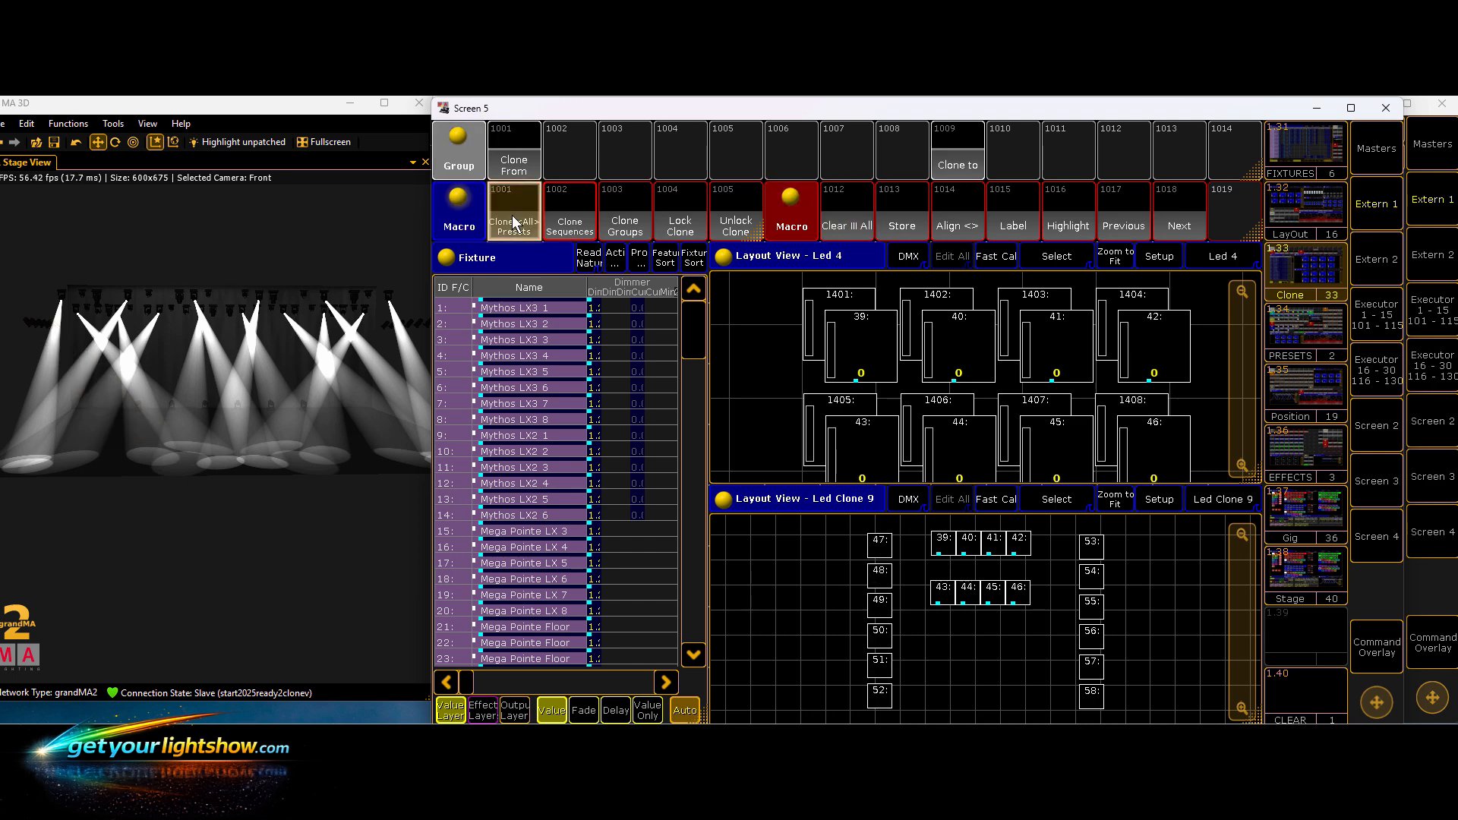
pyautogui.click(561, 223)
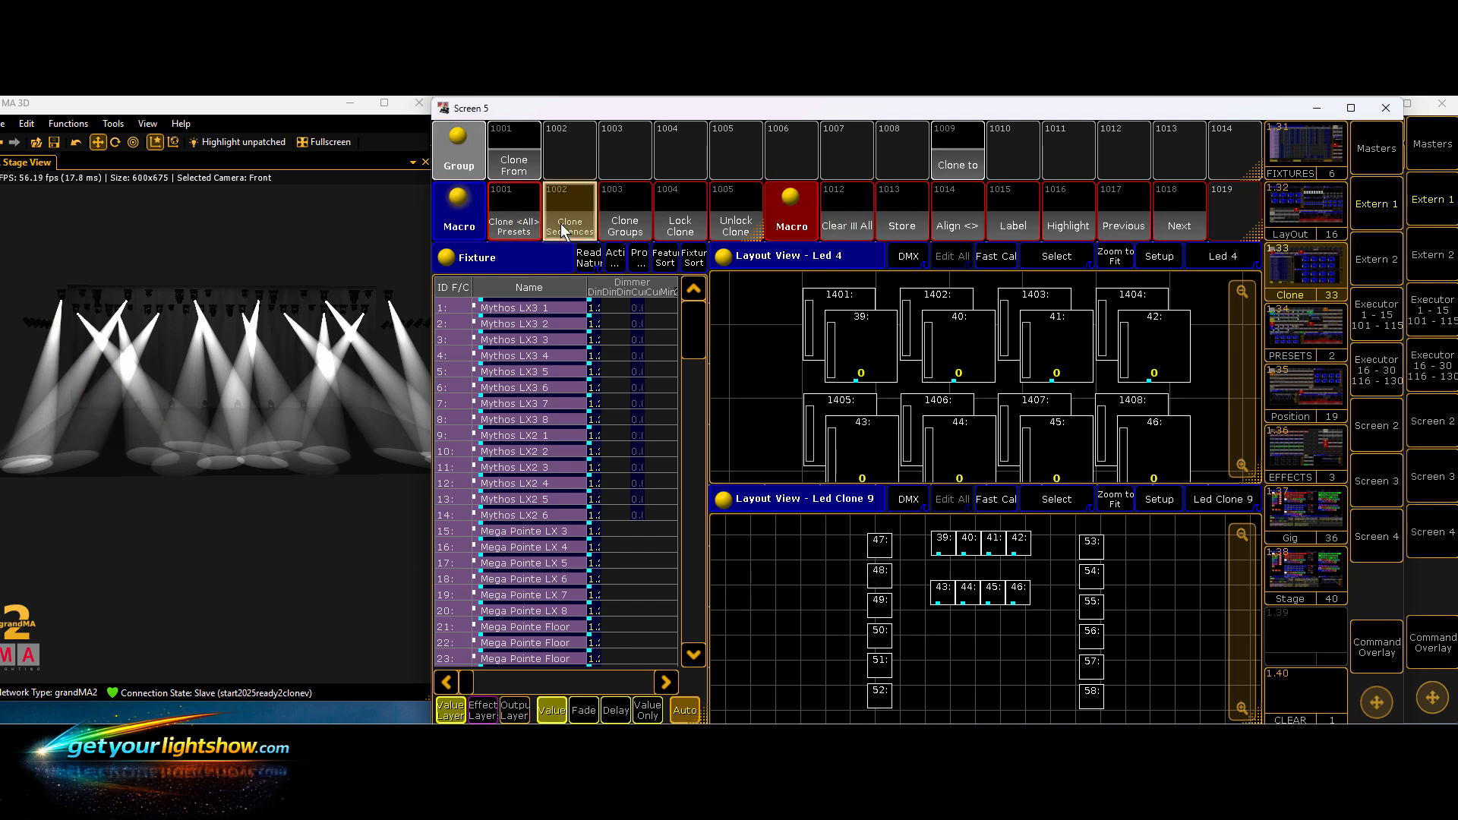
pyautogui.click(616, 217)
pyautogui.click(854, 451)
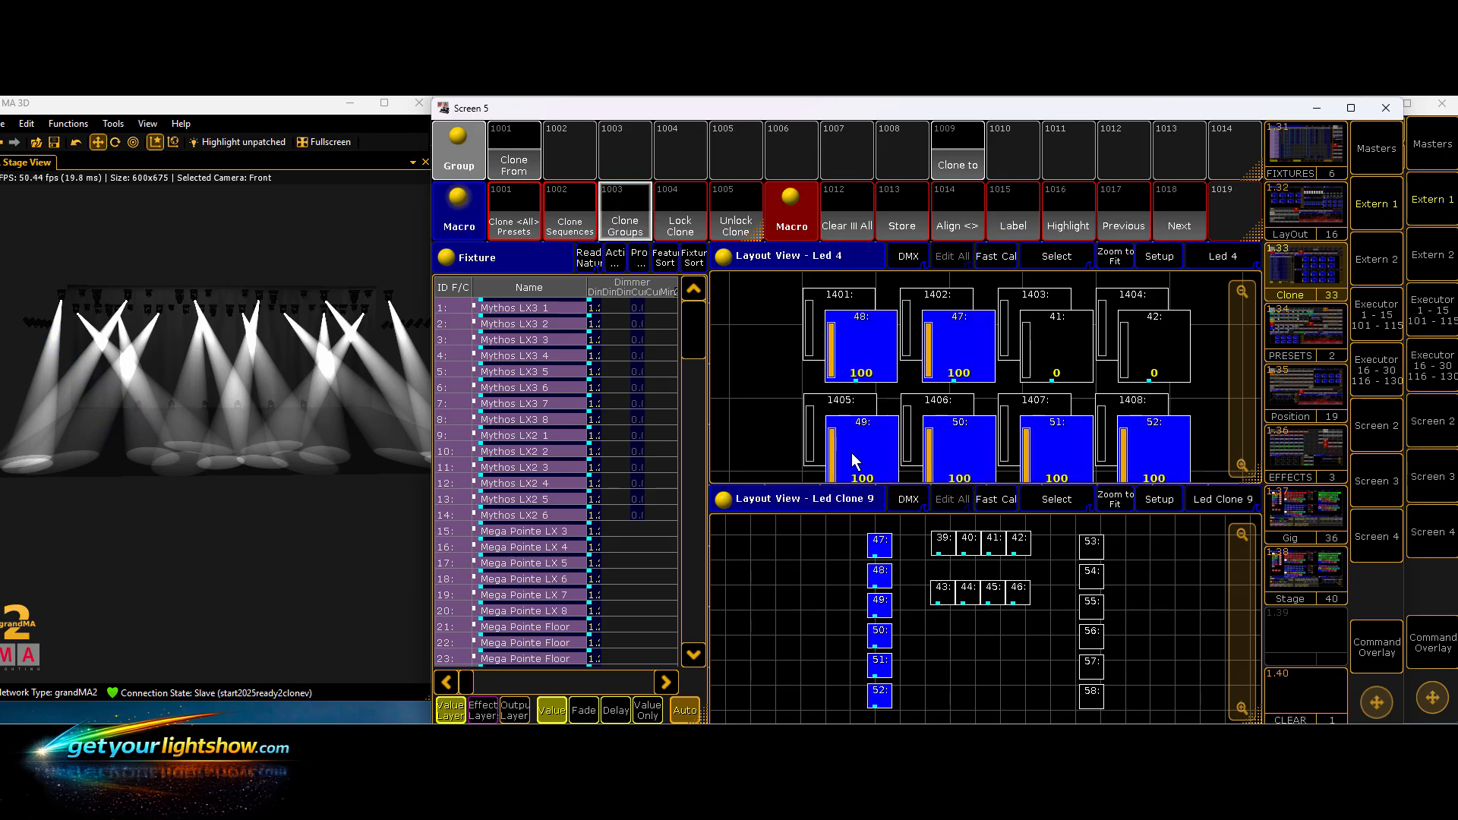
pyautogui.click(841, 224)
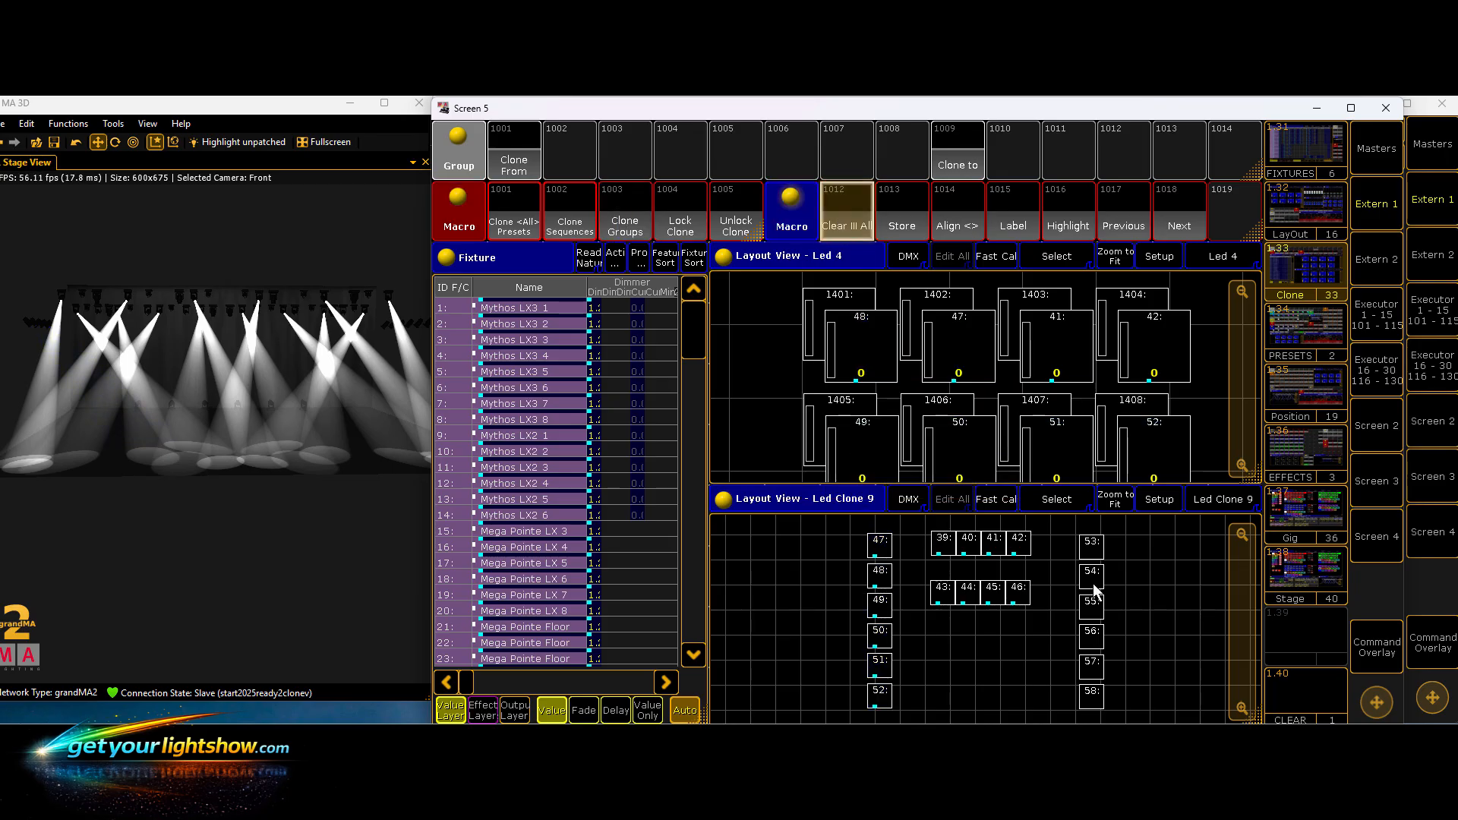
# - Overwrite the Clone to group with fixtures 53 to 58 from the Led Clone layout, and clear the selection
pyautogui.moveTo(1060, 518); pyautogui.dragTo(1129, 720)
pyautogui.click(901, 226)
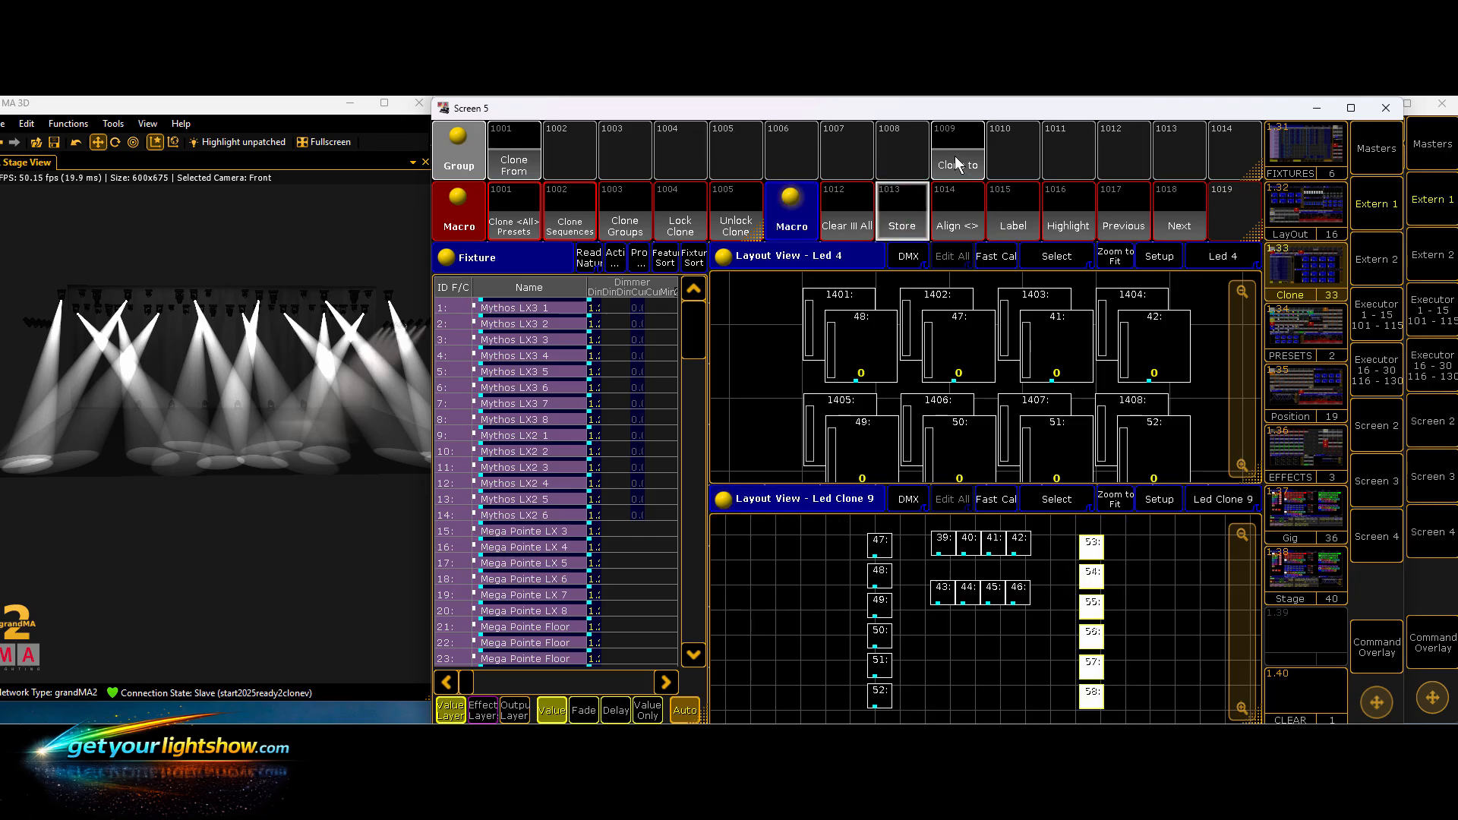
pyautogui.click(957, 159)
pyautogui.click(816, 454)
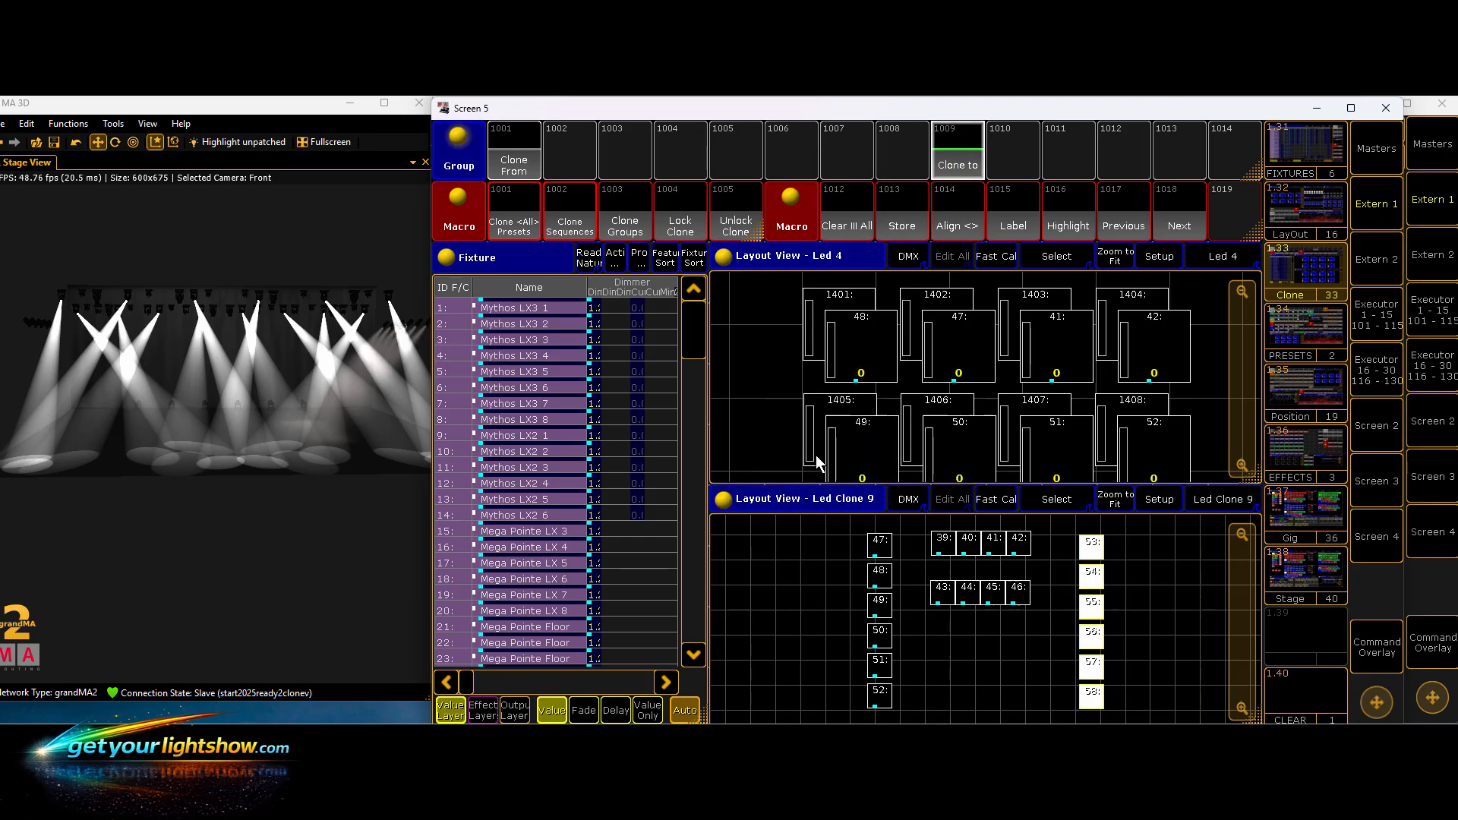
pyautogui.click(851, 221)
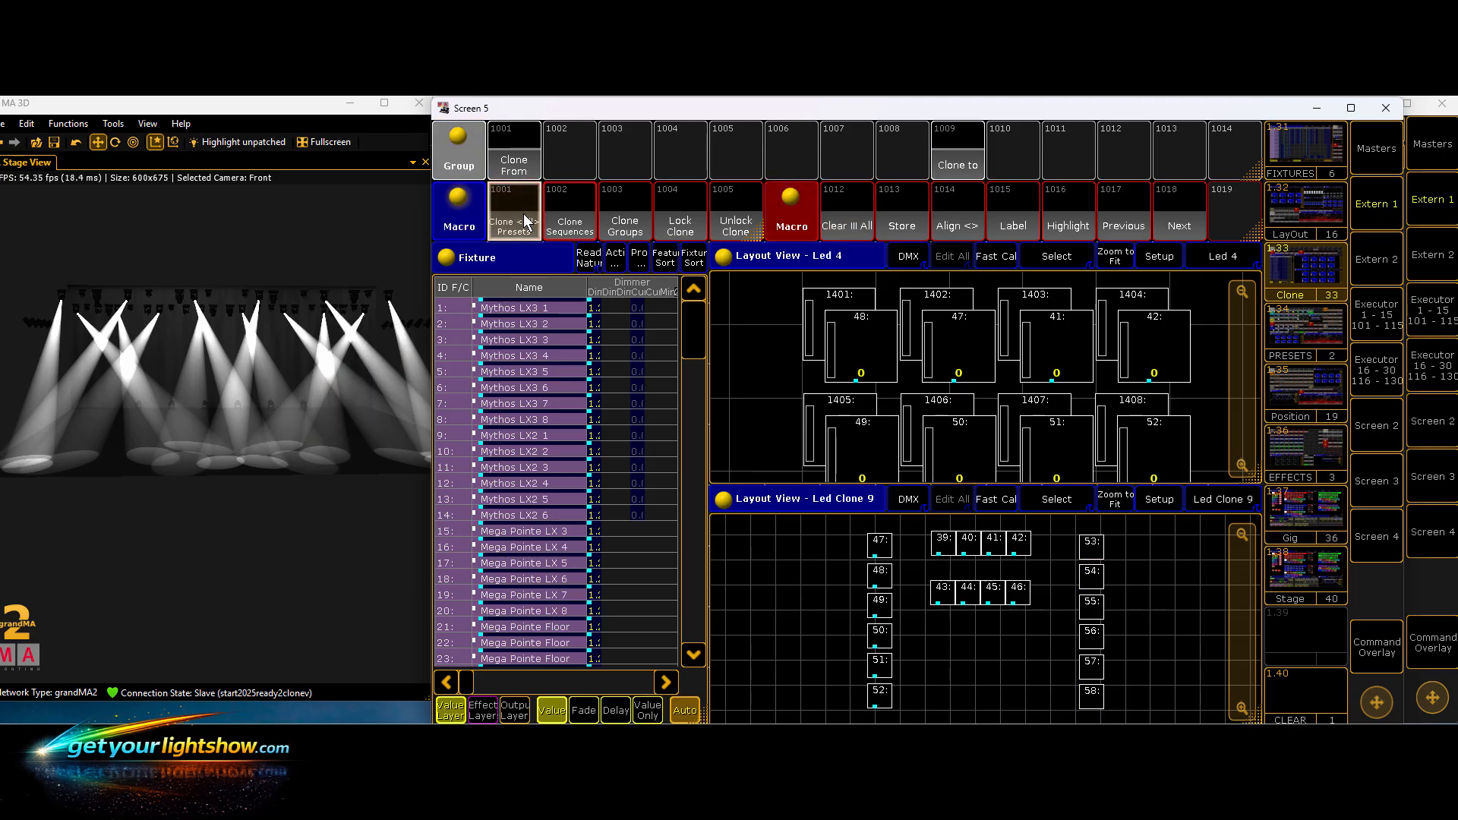
# - Clone all presets, sequences and groups onto fixtures 53 to 58, and lock the clone groups and macros
pyautogui.click(586, 225)
pyautogui.click(638, 221)
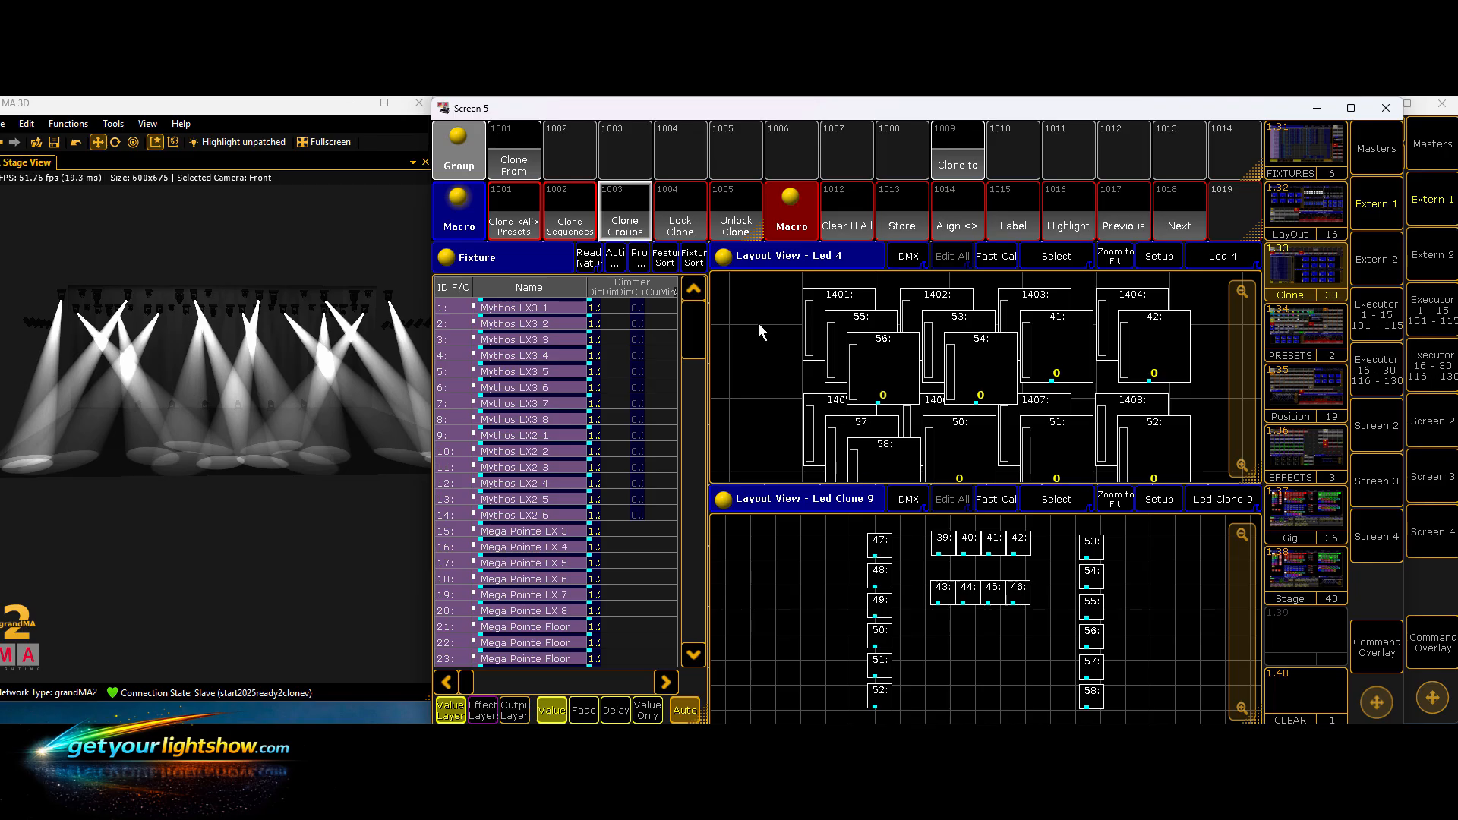
pyautogui.click(856, 226)
pyautogui.click(681, 227)
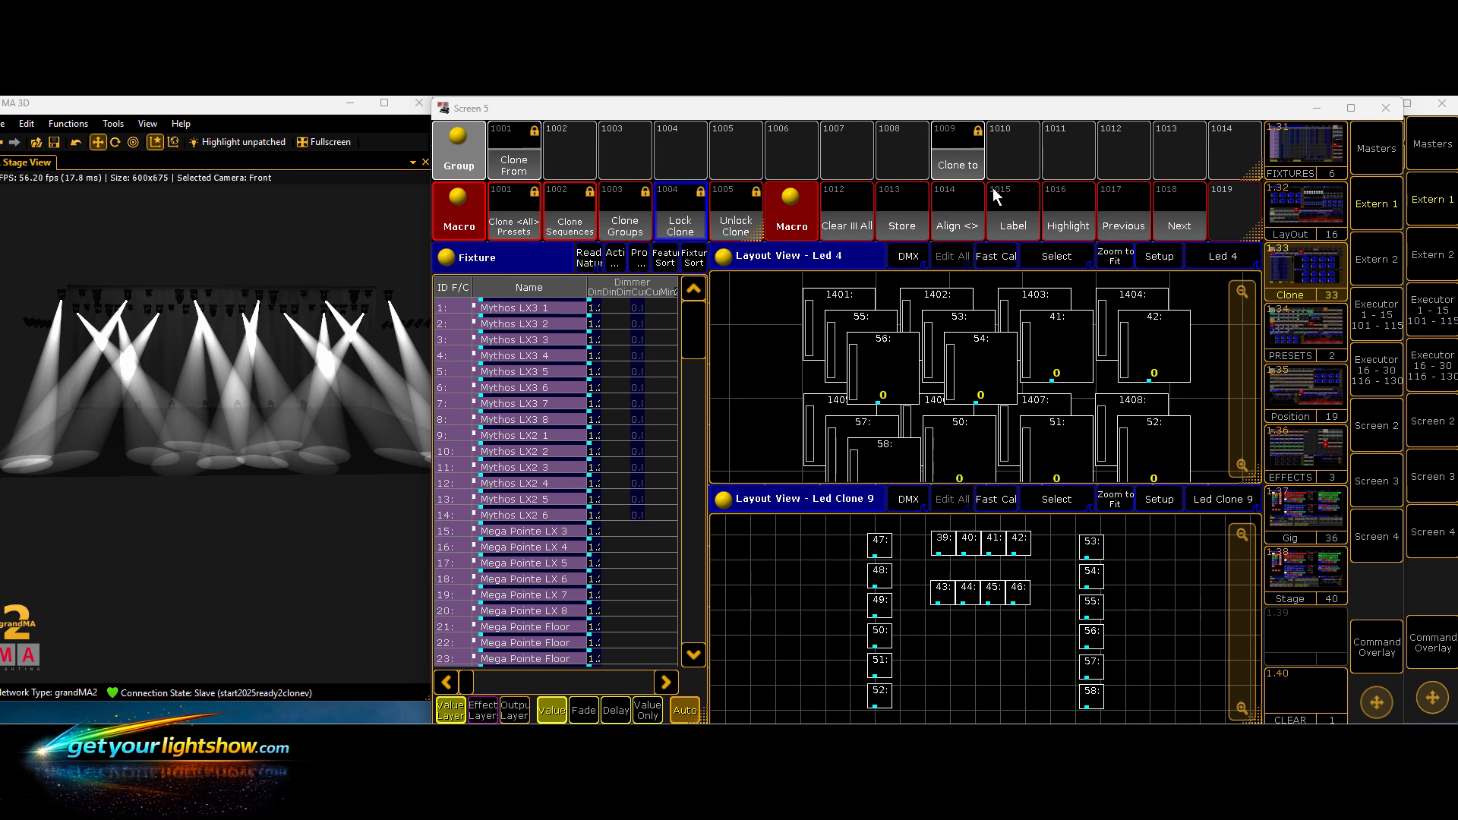
# - Switch to the Gig view and raise the GM Spot master fader to 100
pyautogui.click(1302, 512)
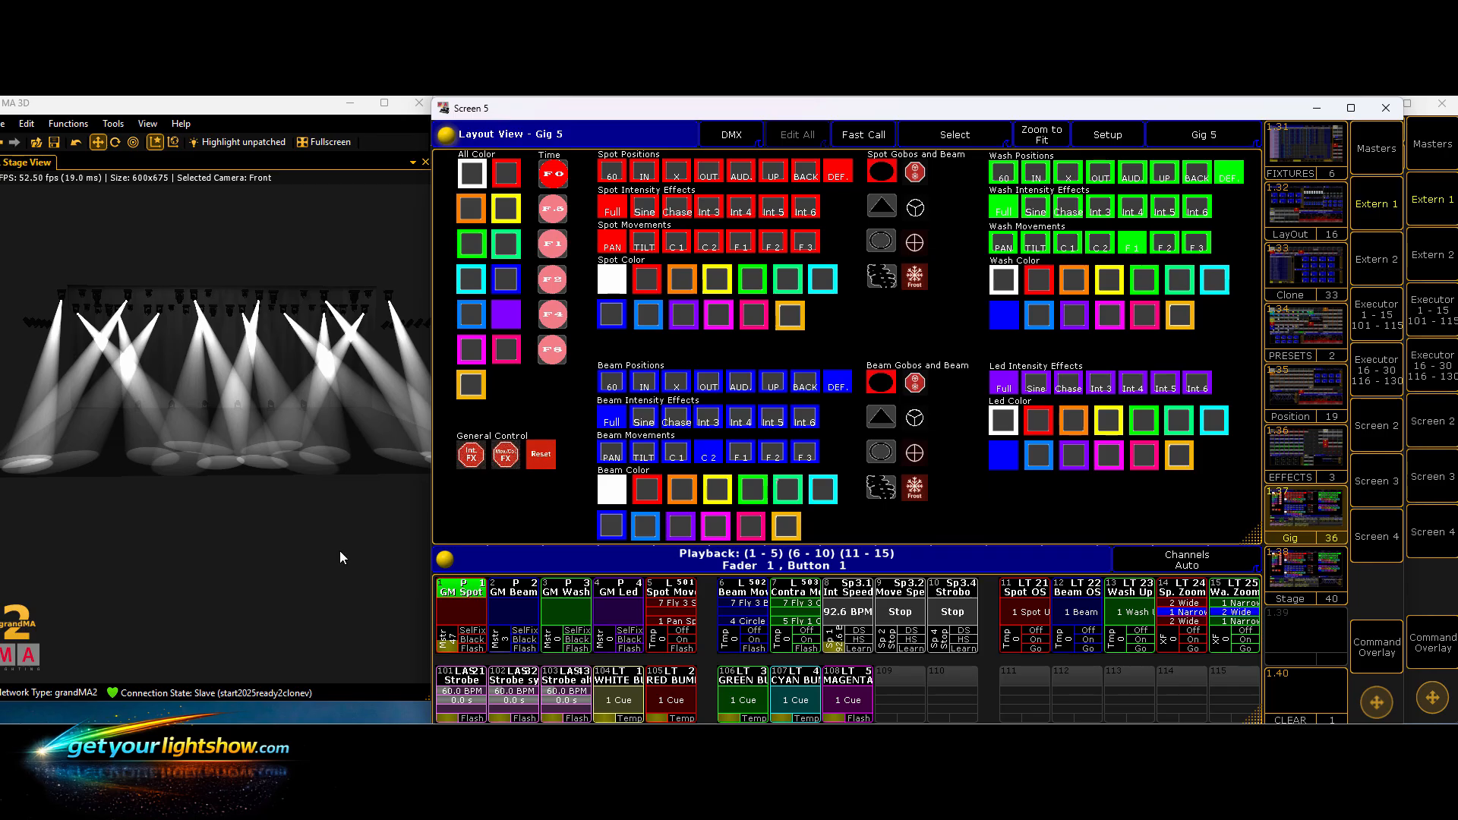
pyautogui.moveTo(344, 564); pyautogui.dragTo(316, 547)
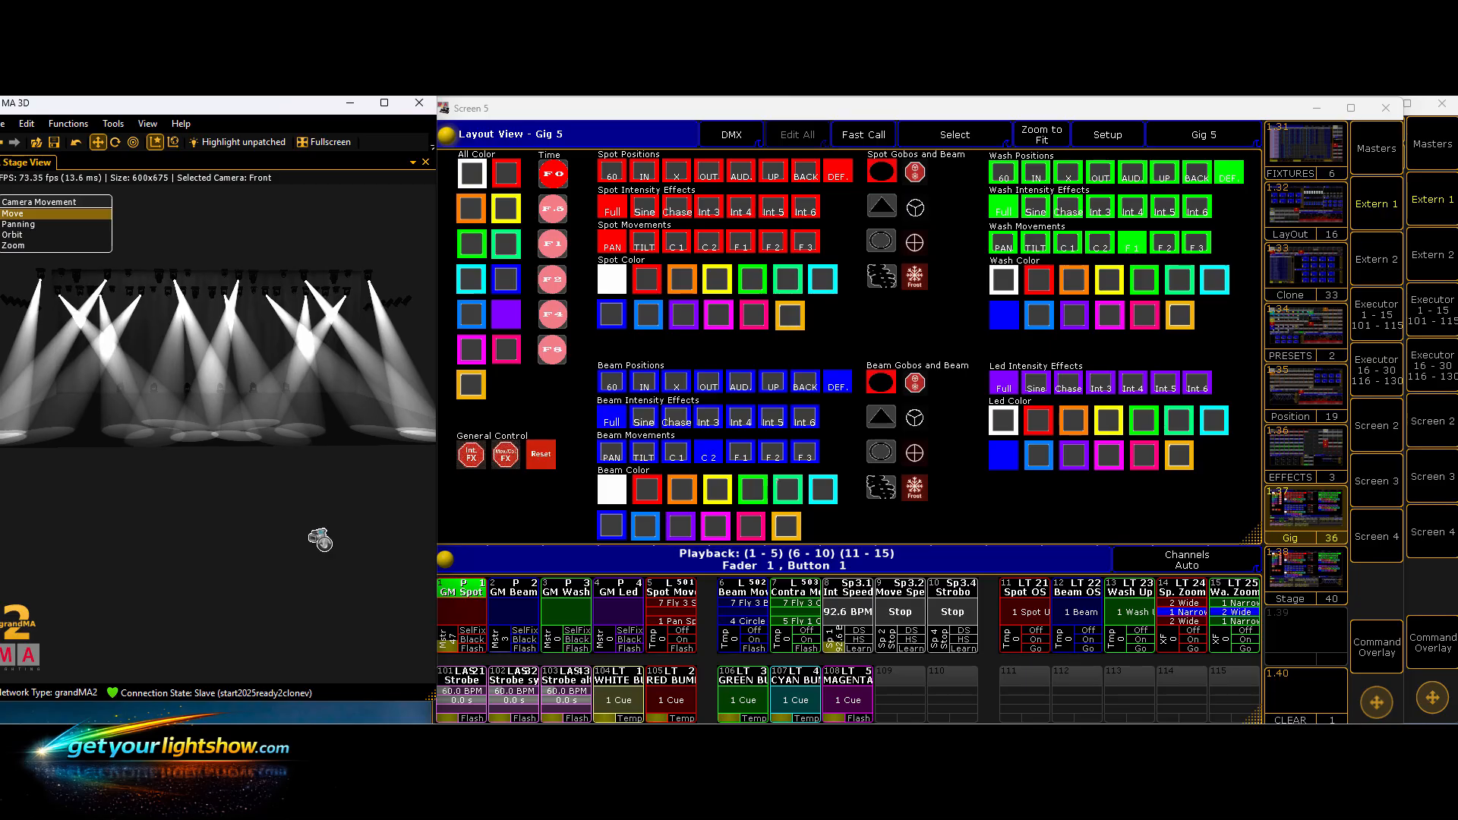
pyautogui.scroll(-1, 325, 540)
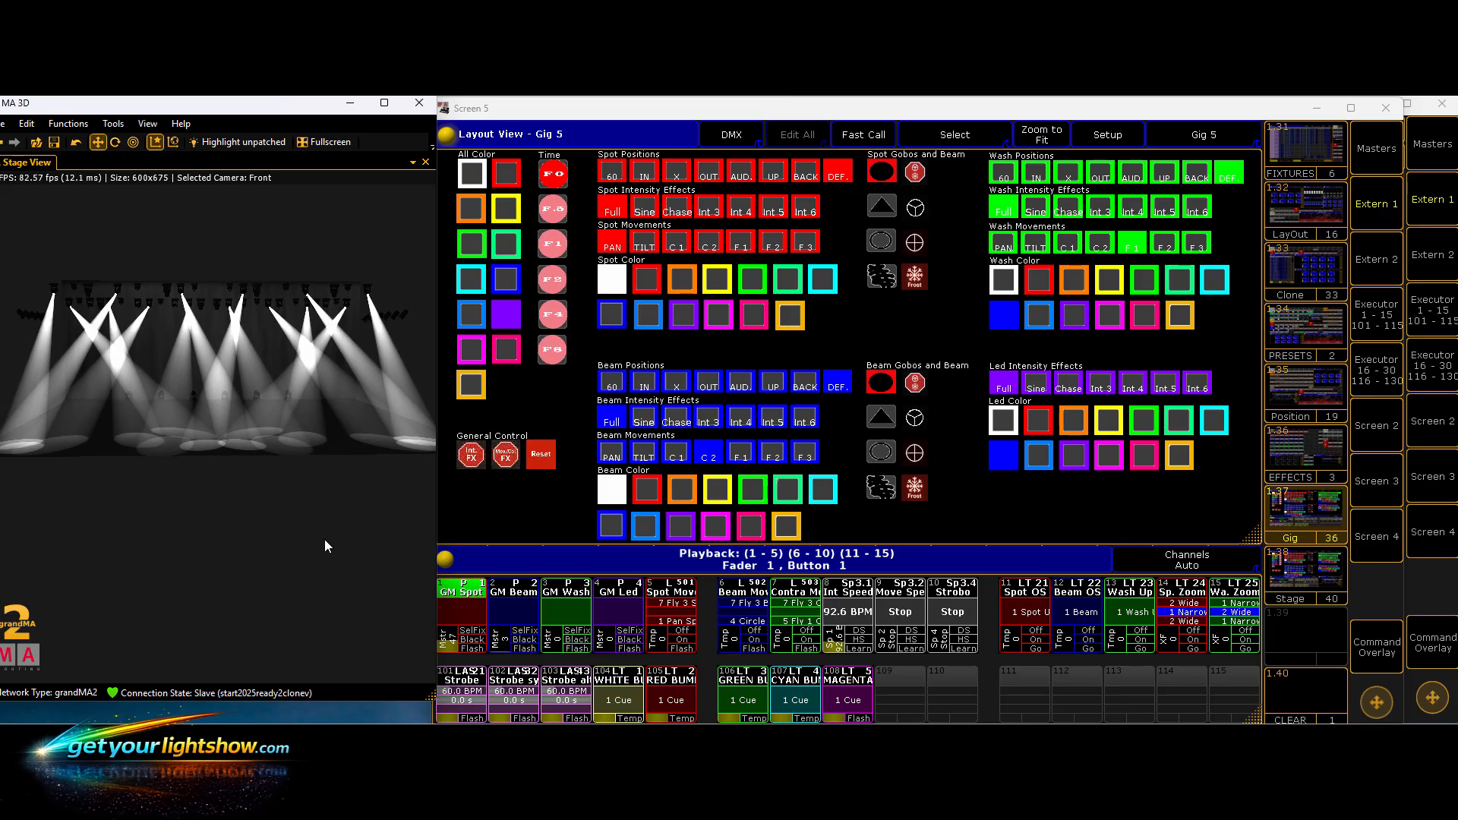
pyautogui.scroll(-4, 325, 540)
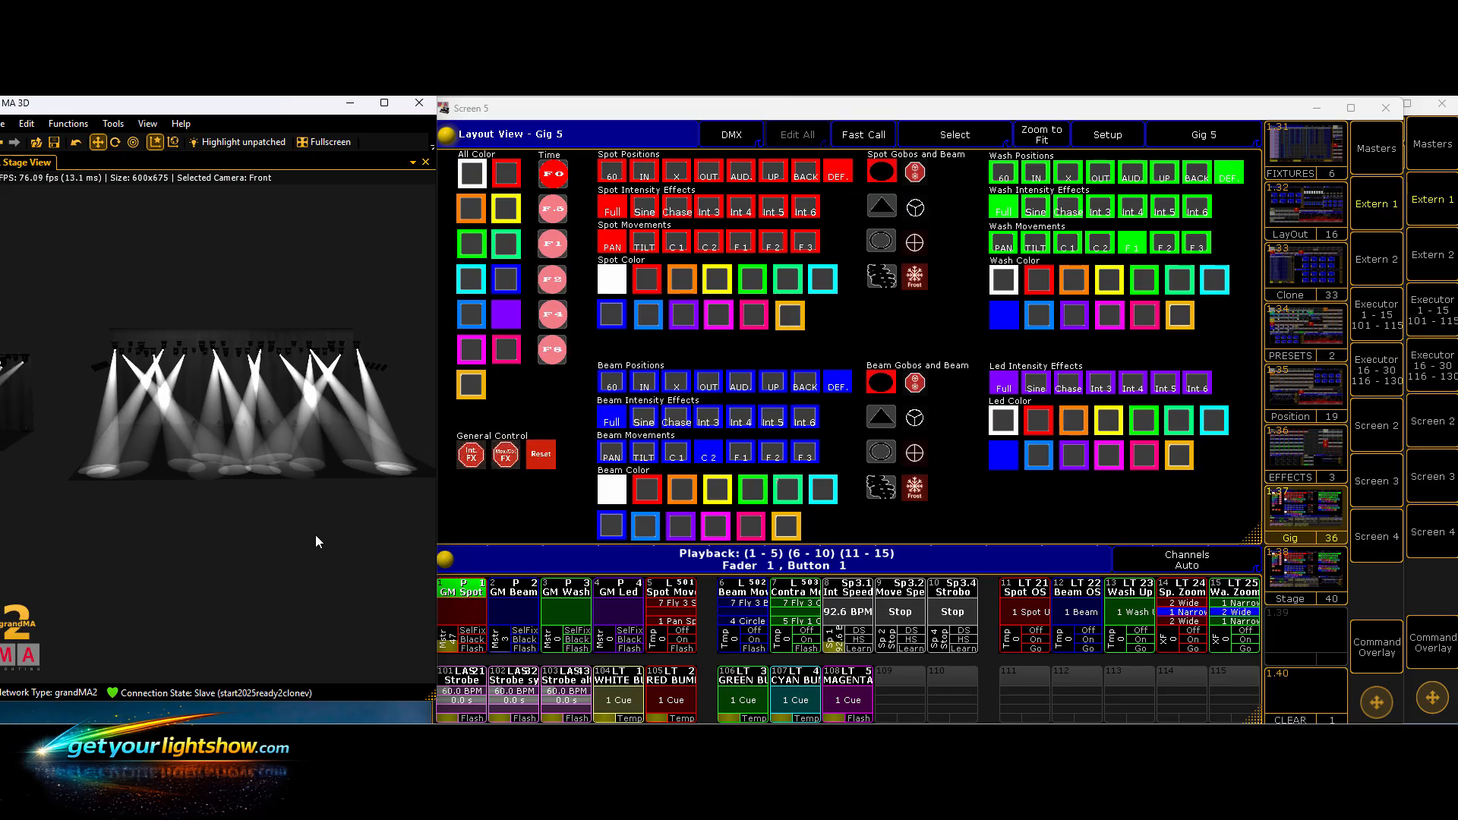
pyautogui.scroll(-4, 316, 535)
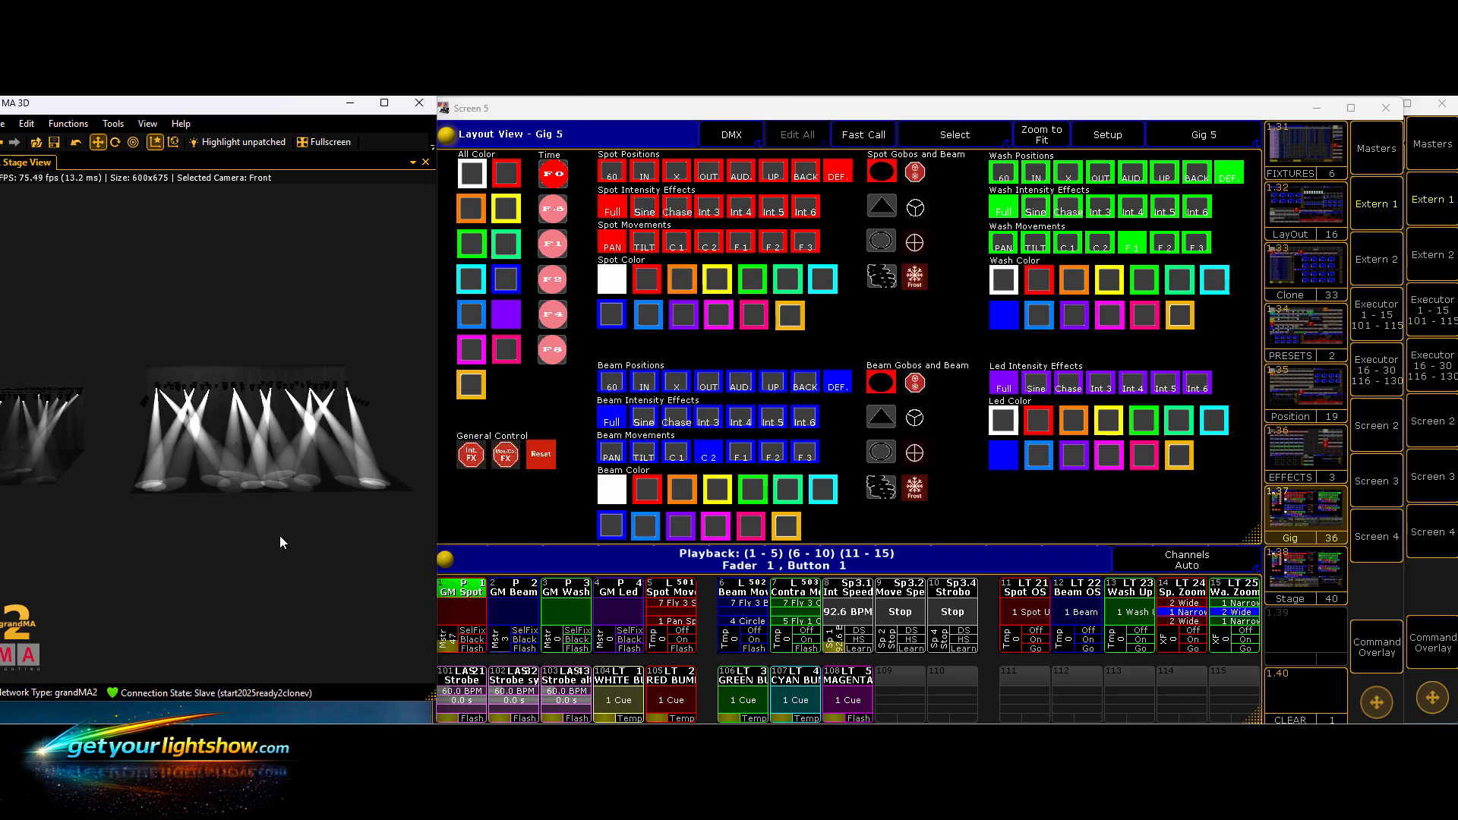
pyautogui.moveTo(249, 562); pyautogui.dragTo(287, 494)
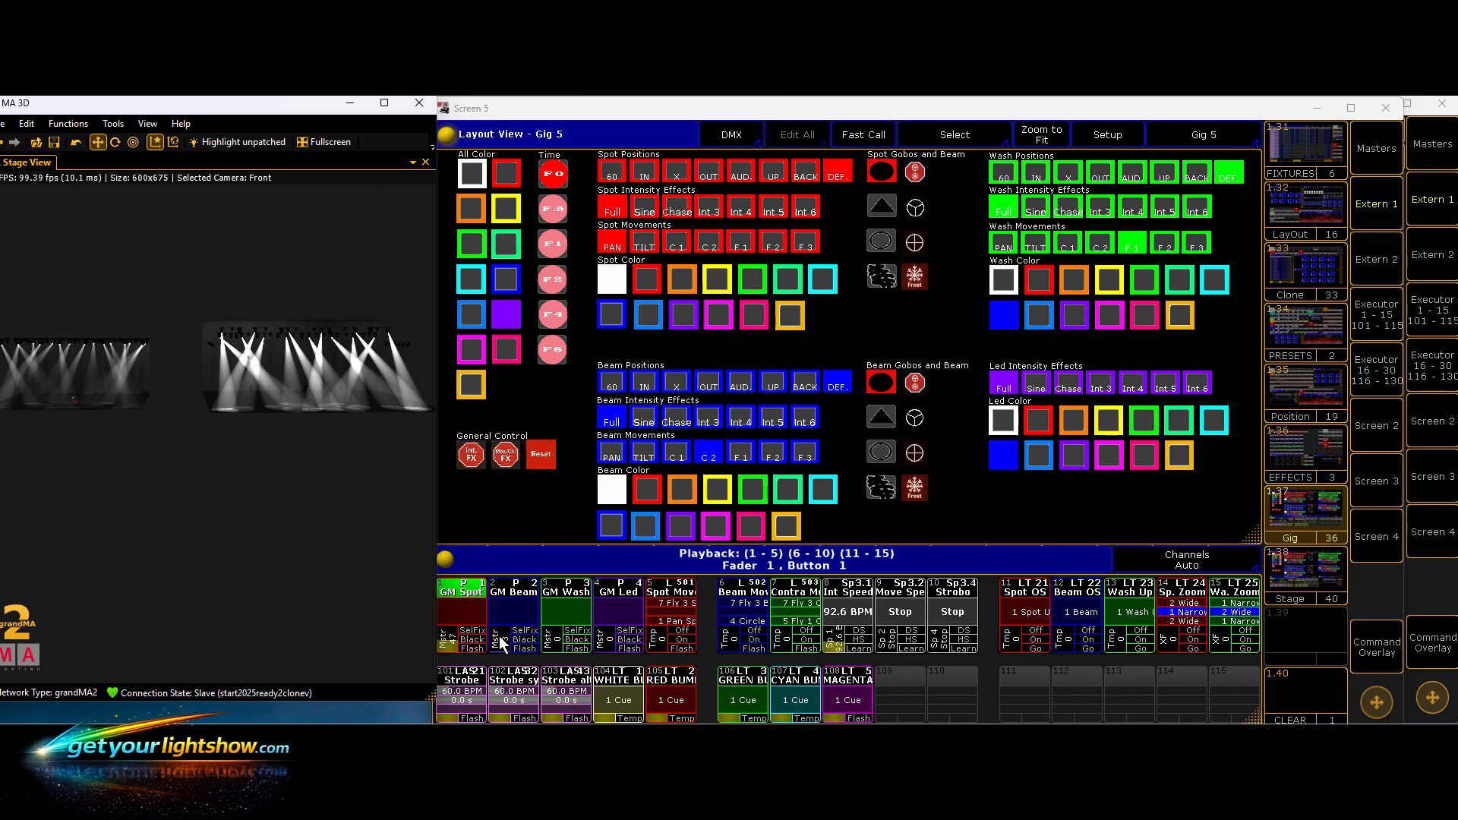
pyautogui.click(1378, 653)
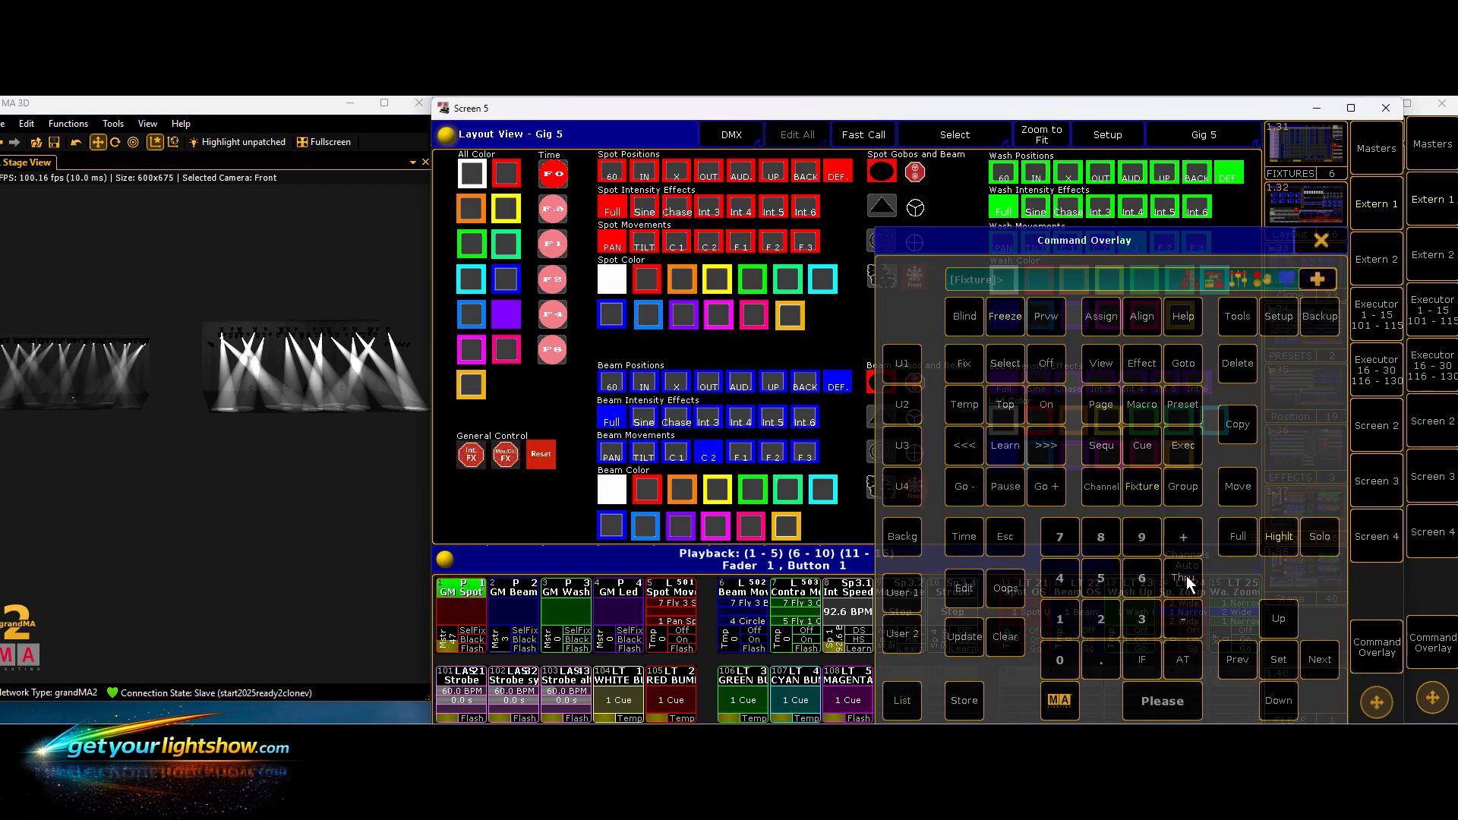
pyautogui.click(1321, 241)
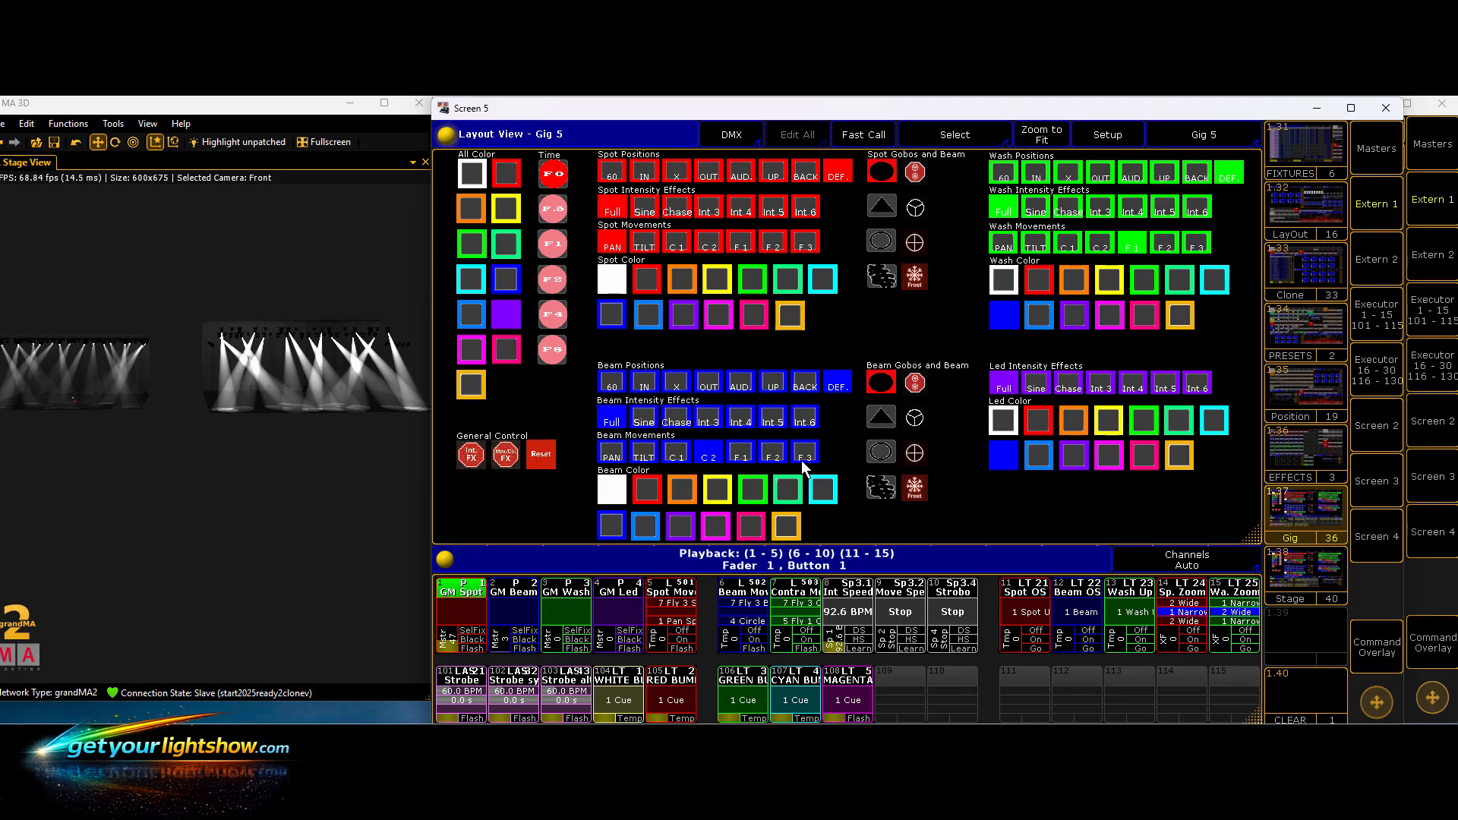
pyautogui.moveTo(444, 647); pyautogui.dragTo(451, 626)
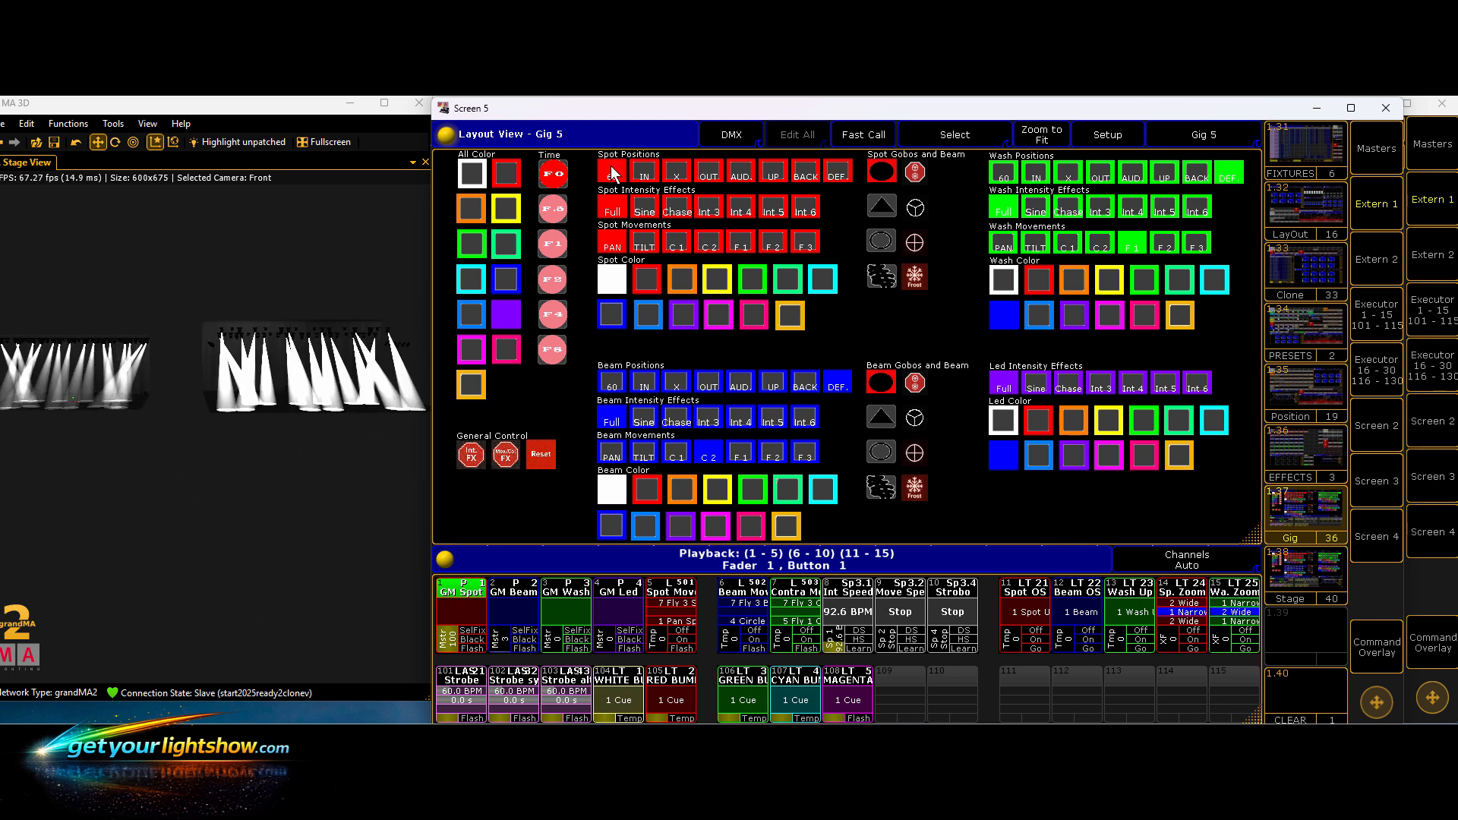
# - Test the spot positions IN, X and OUT on the stage
pyautogui.click(647, 175)
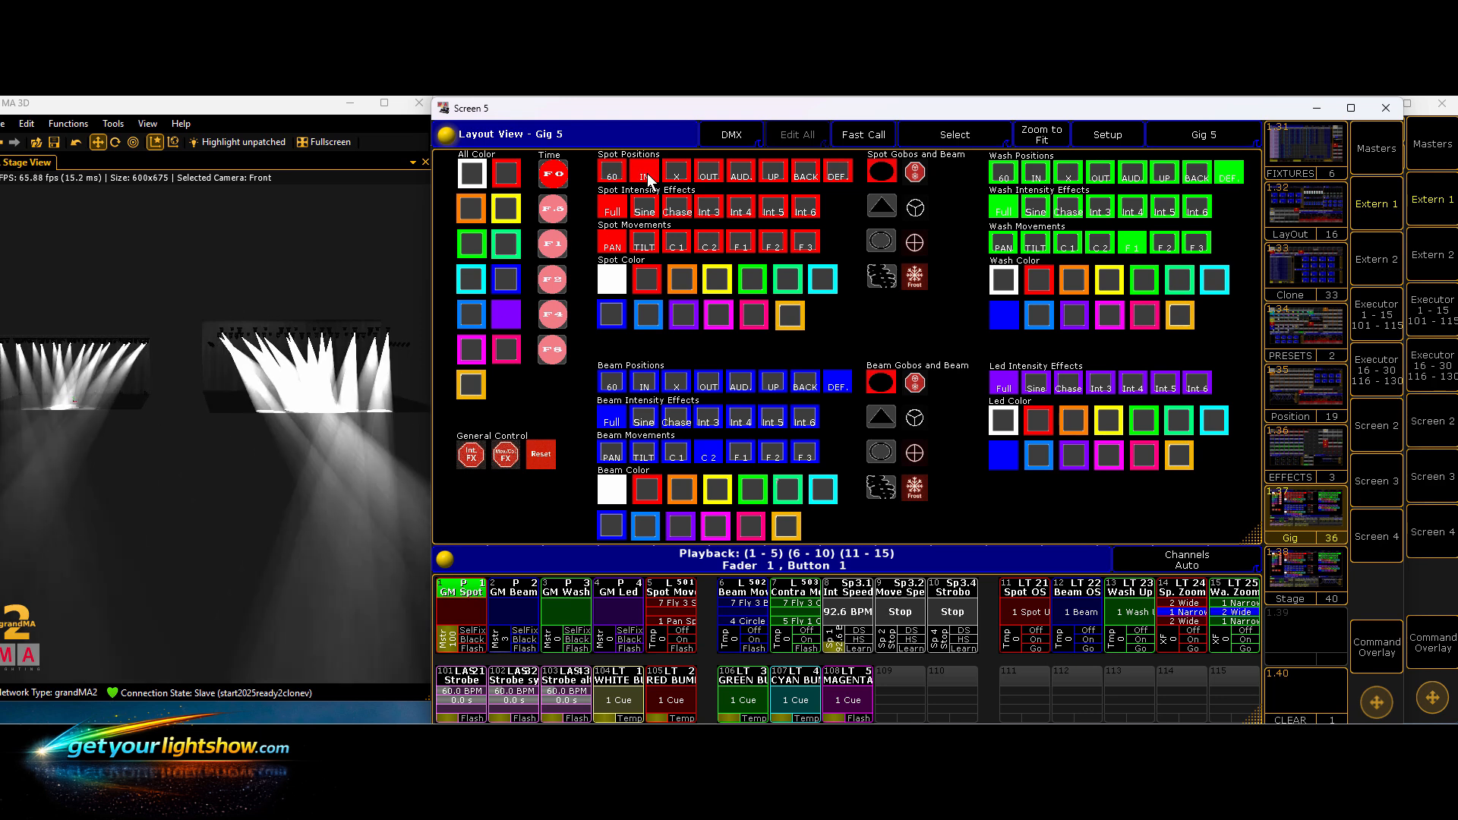
pyautogui.click(678, 181)
pyautogui.click(707, 177)
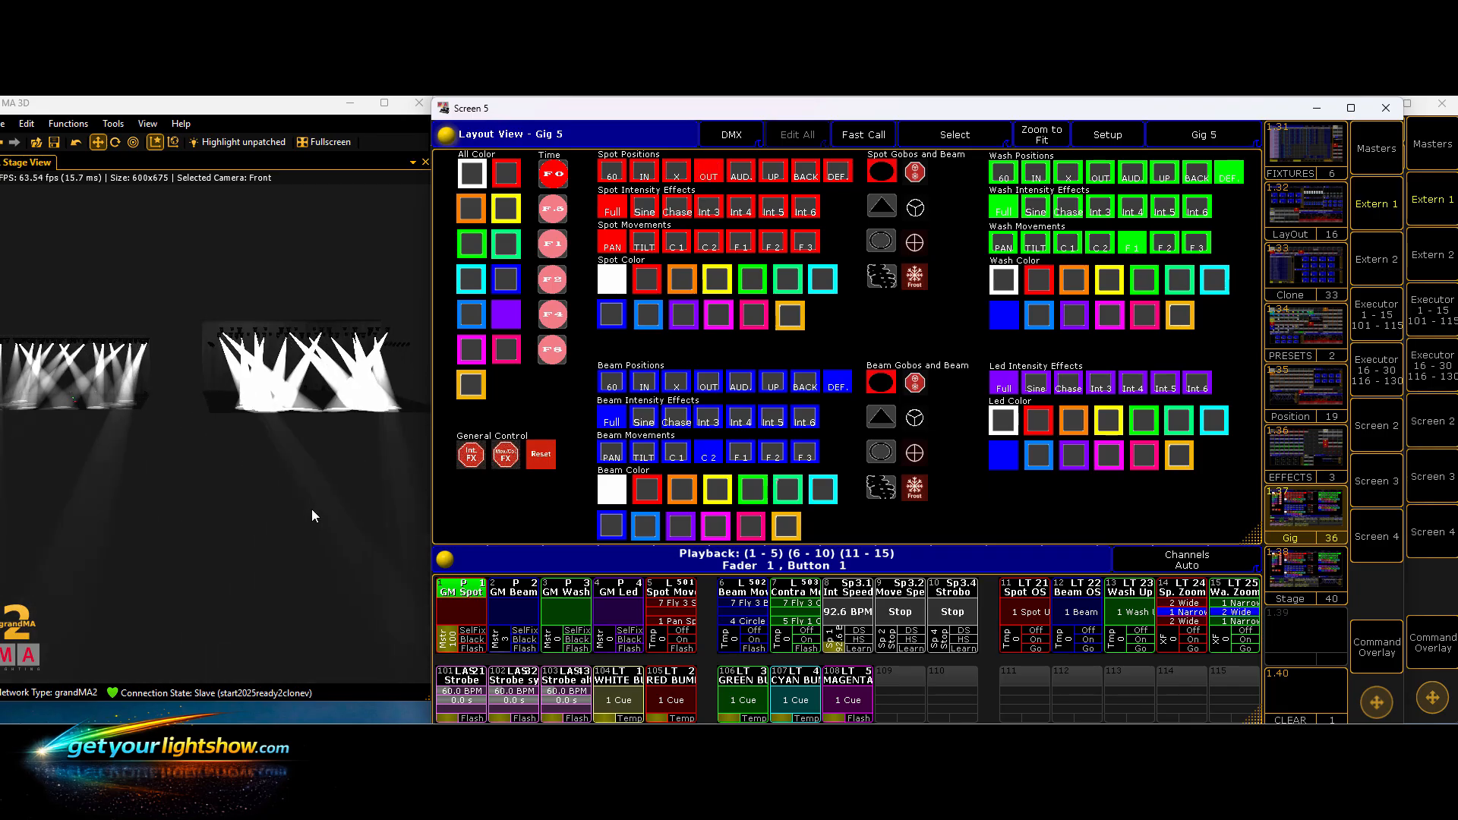
# - Test the spot positions AUD., UP and BACK on the stage, and return the spots to DEF
pyautogui.moveTo(311, 509); pyautogui.dragTo(199, 544)
pyautogui.scroll(5, 200, 535)
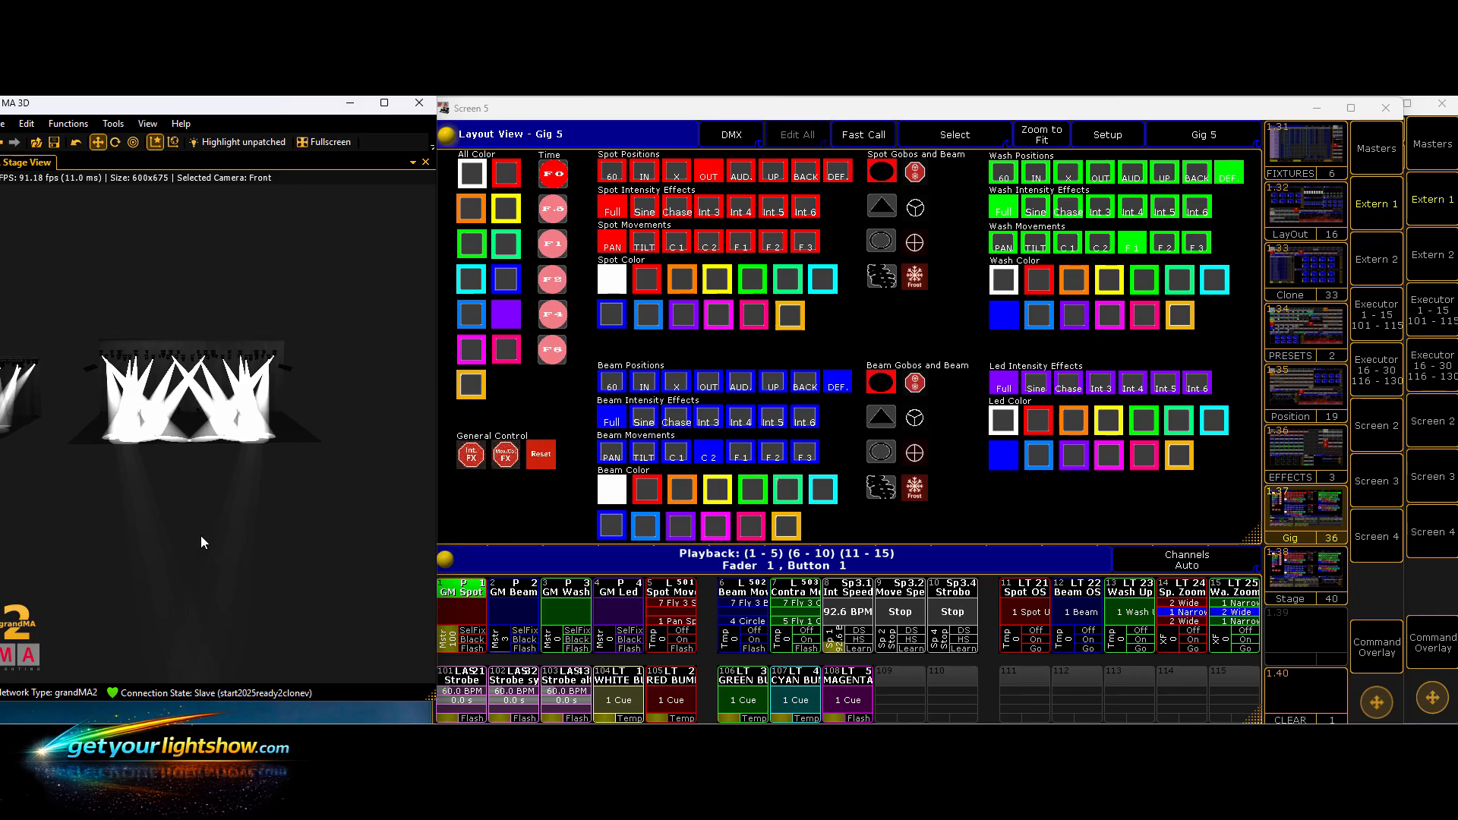
pyautogui.scroll(5, 200, 535)
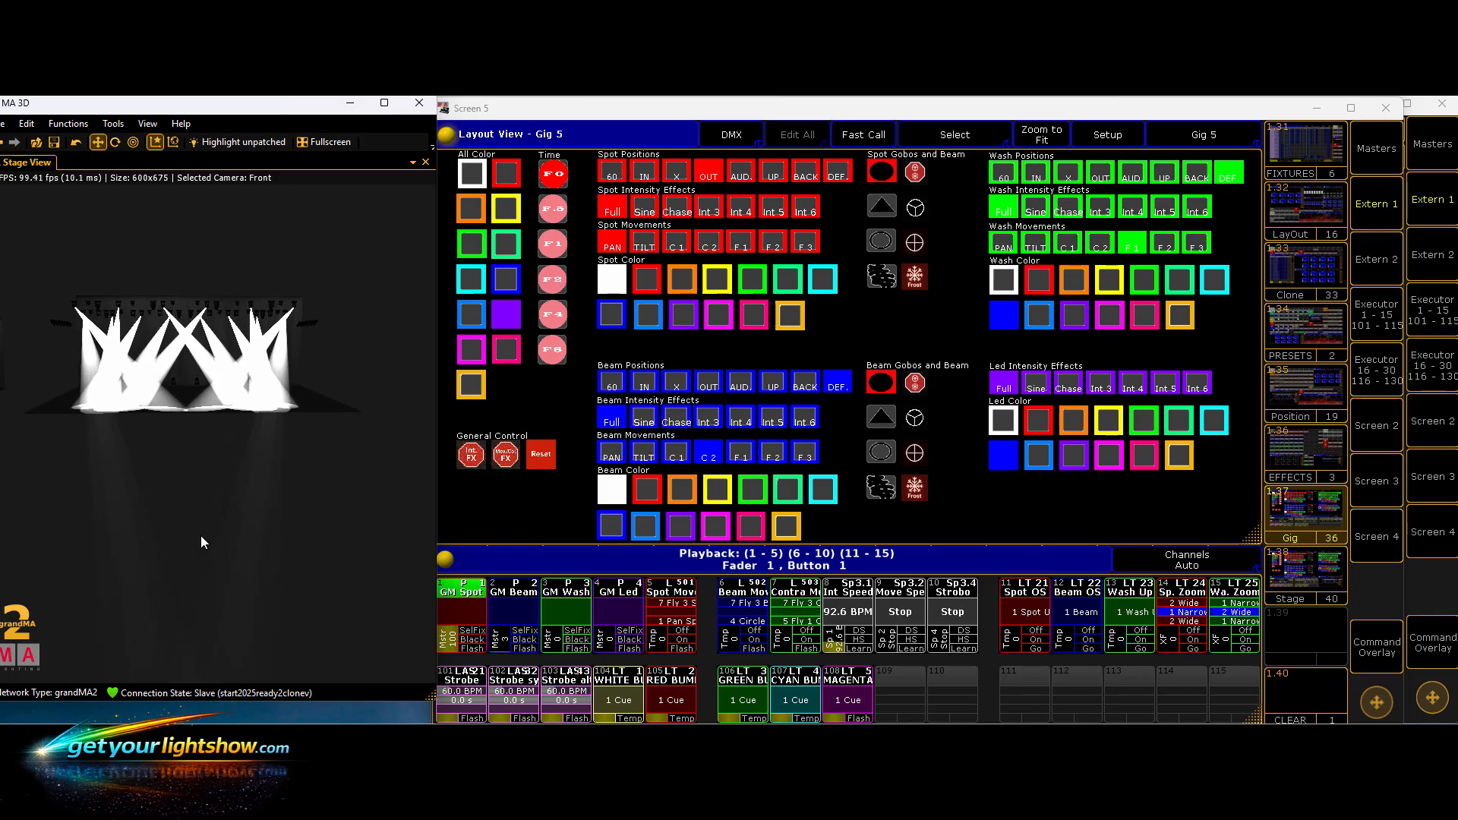
pyautogui.moveTo(273, 494); pyautogui.dragTo(309, 572)
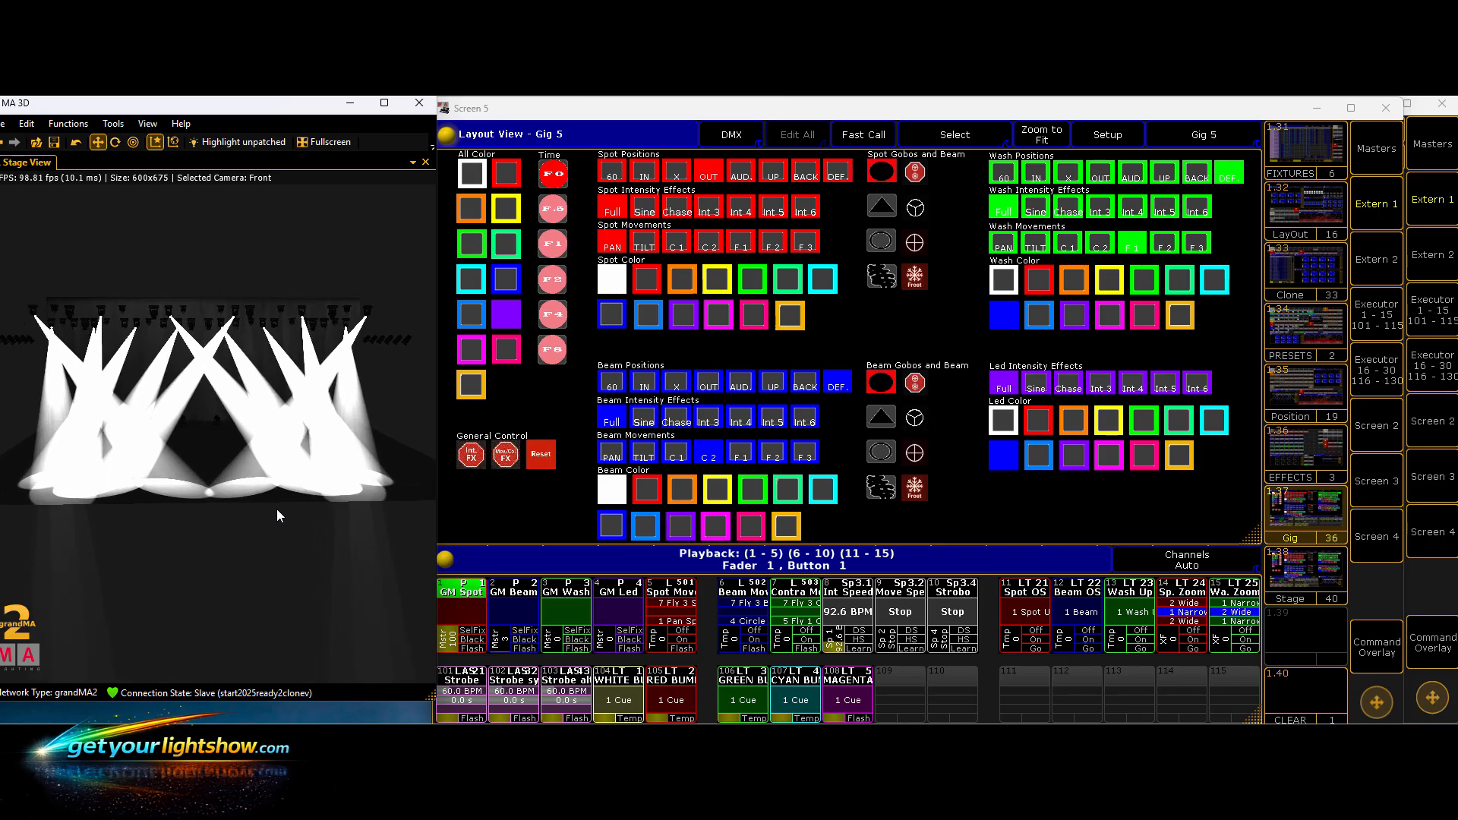
pyautogui.moveTo(318, 569); pyautogui.dragTo(334, 556)
pyautogui.scroll(-2, 333, 554)
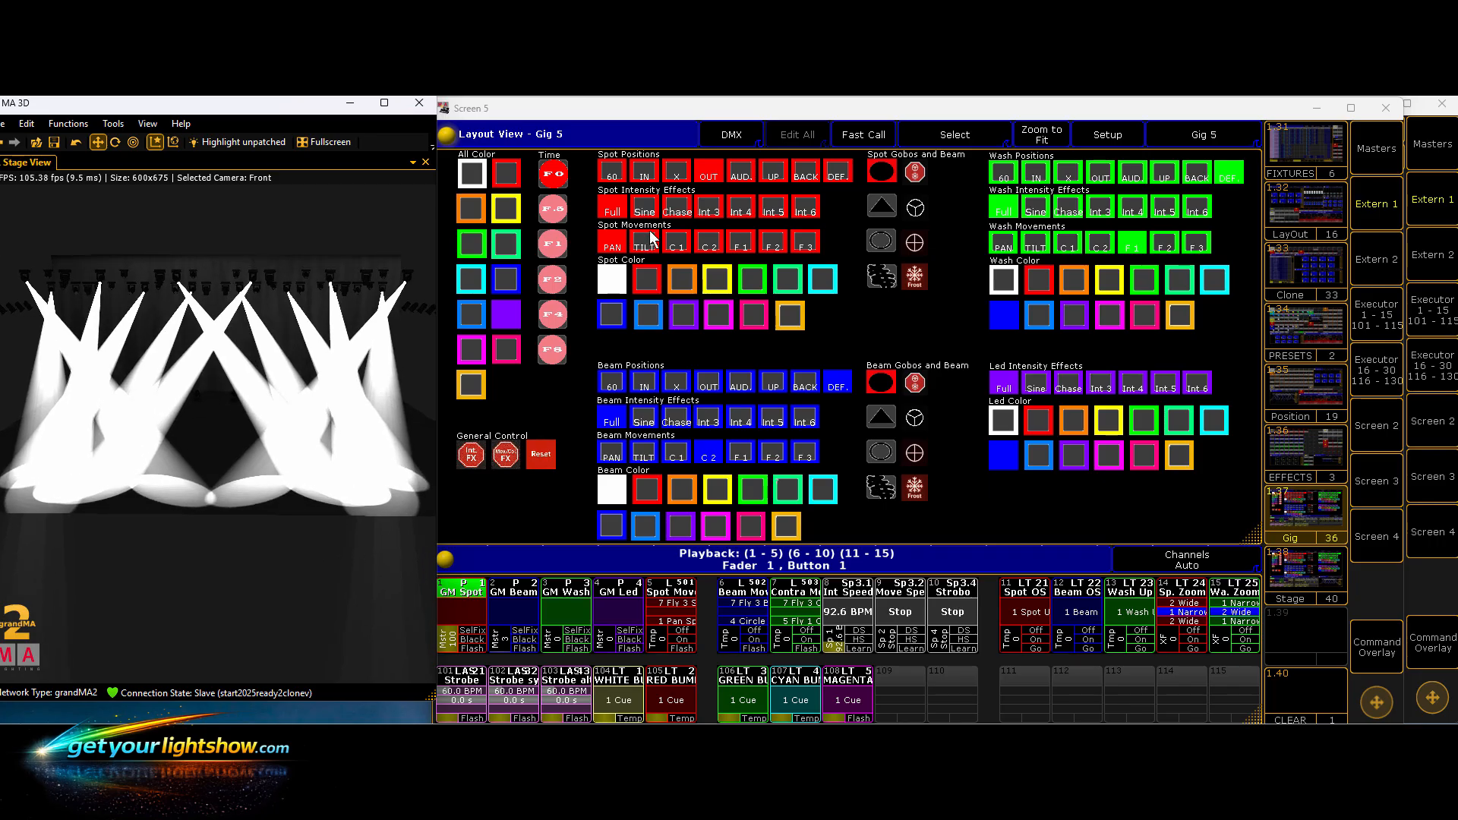
pyautogui.click(734, 184)
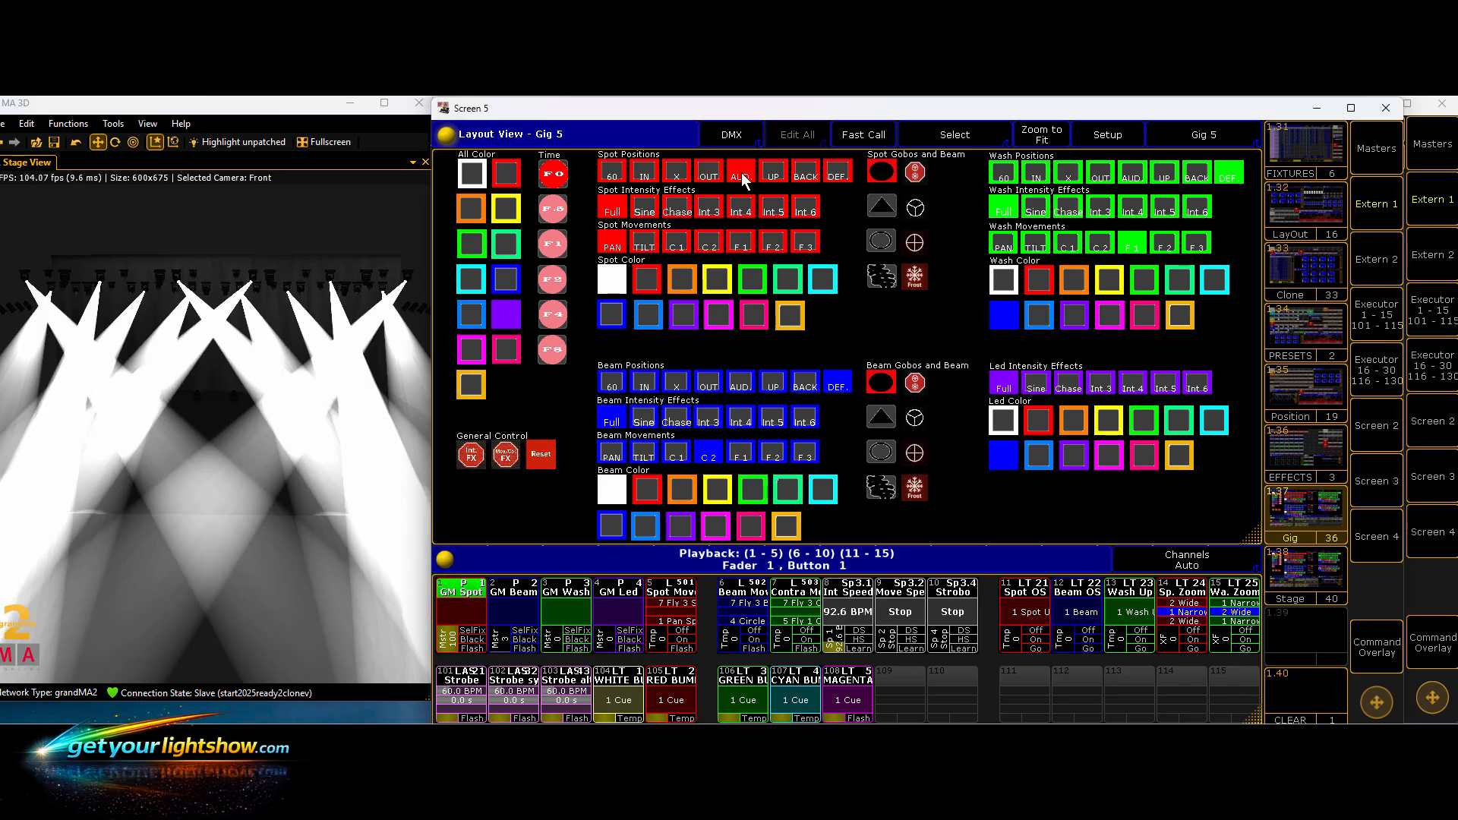
pyautogui.click(768, 179)
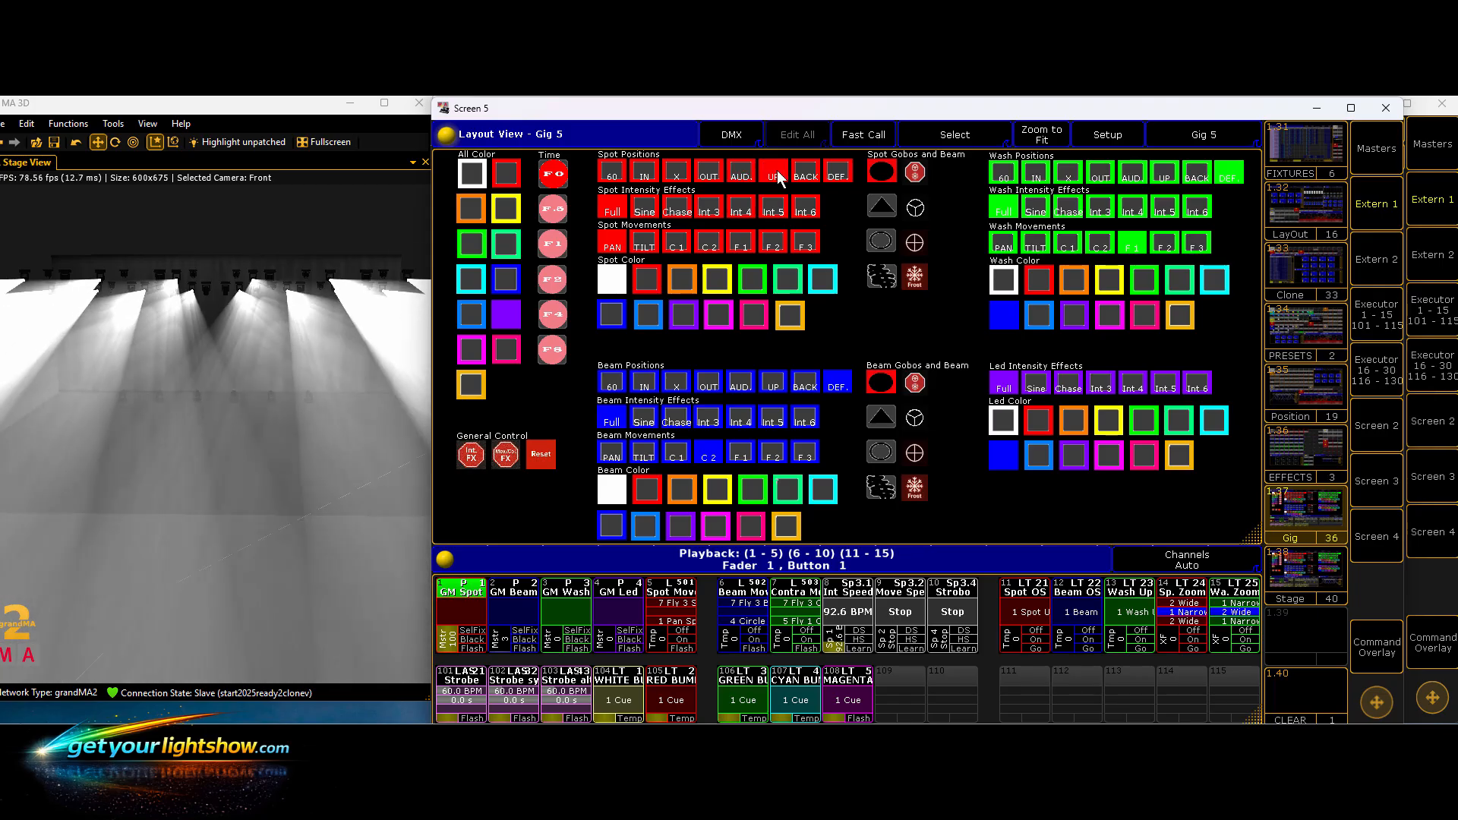
pyautogui.click(811, 178)
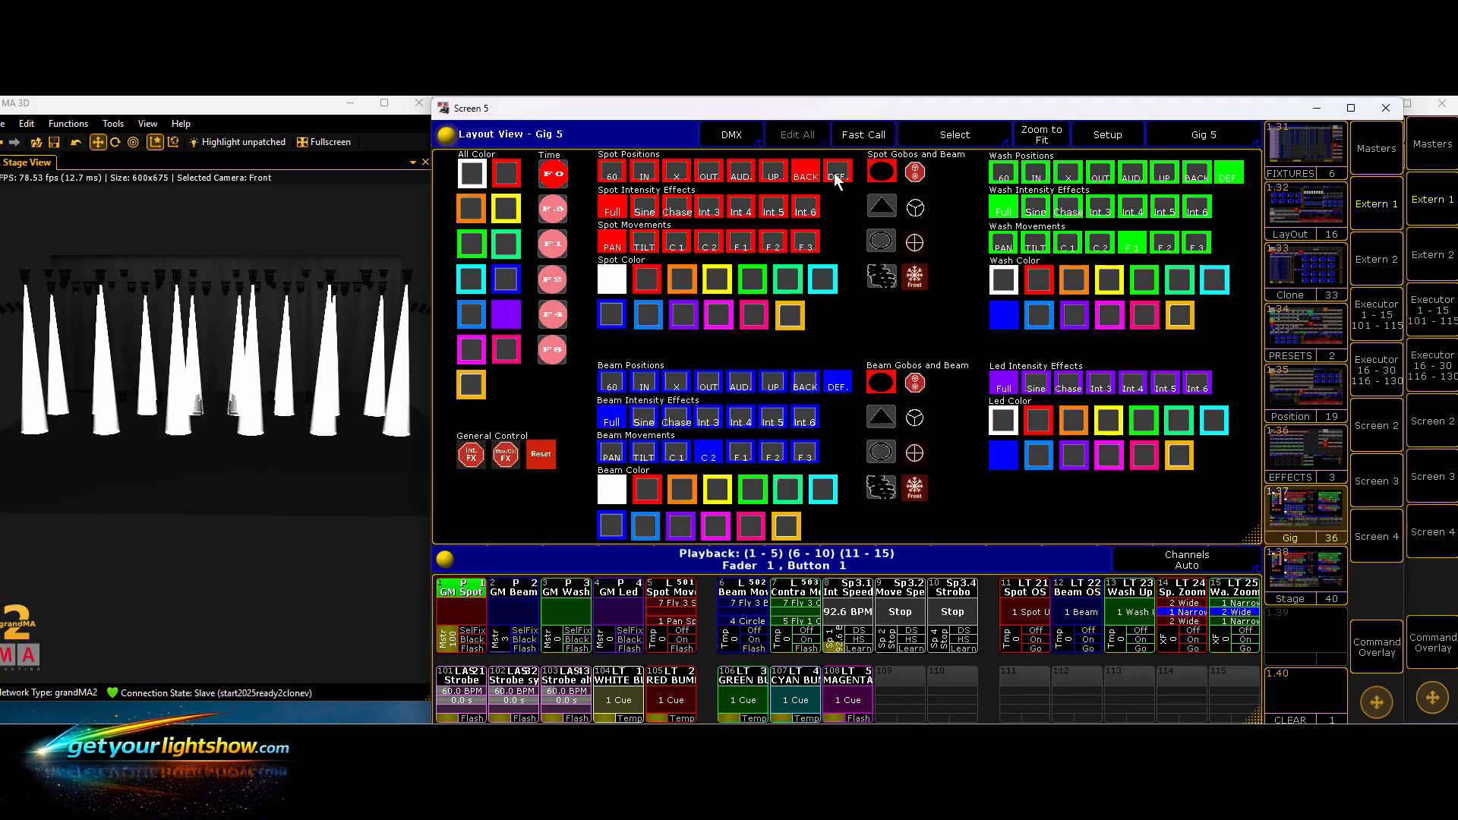
pyautogui.click(839, 179)
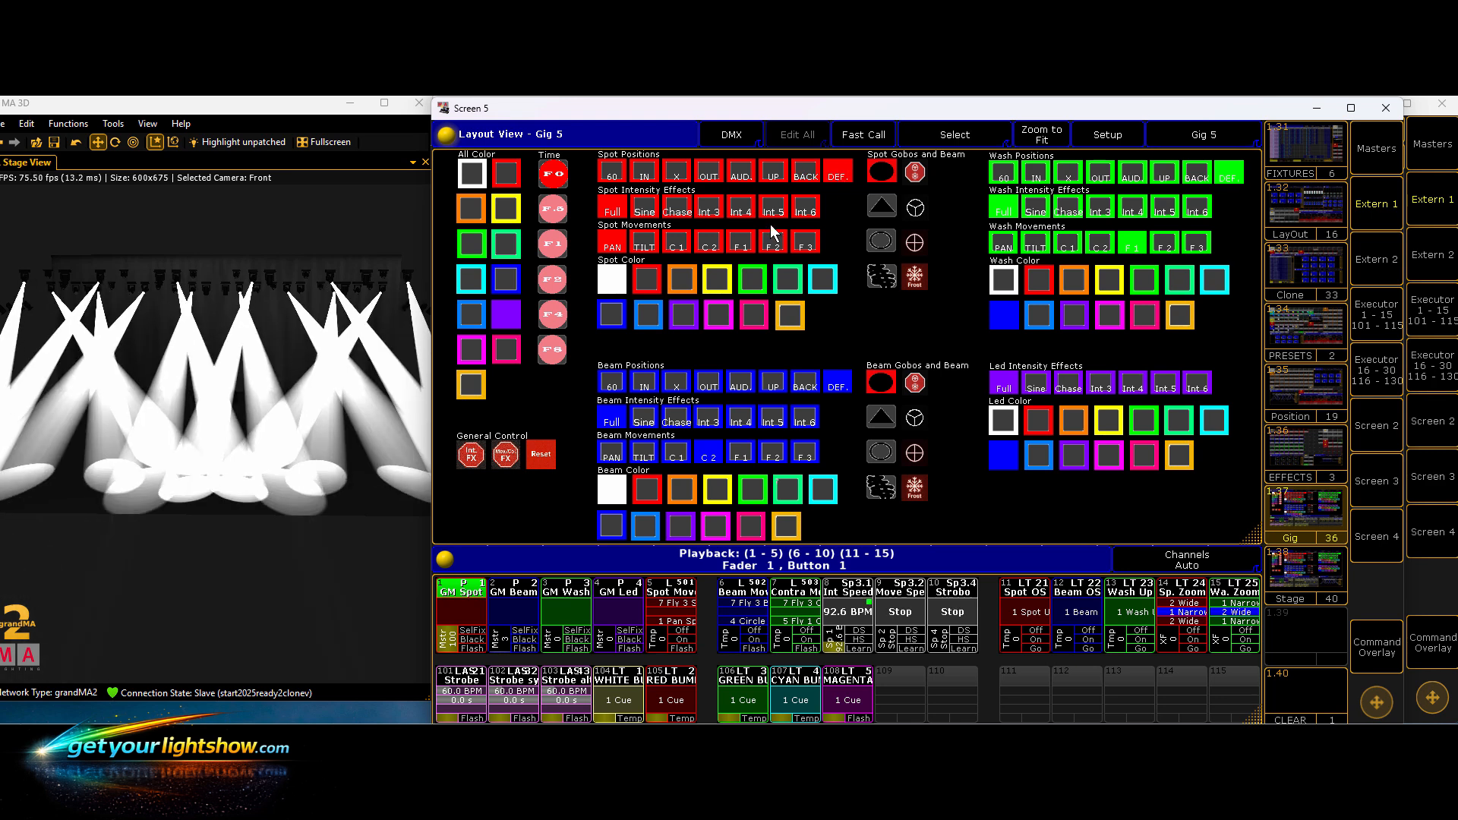
# - Test the spot intensity effects from Sine through Int 6 on the stage, and return the spots to Full
pyautogui.click(644, 207)
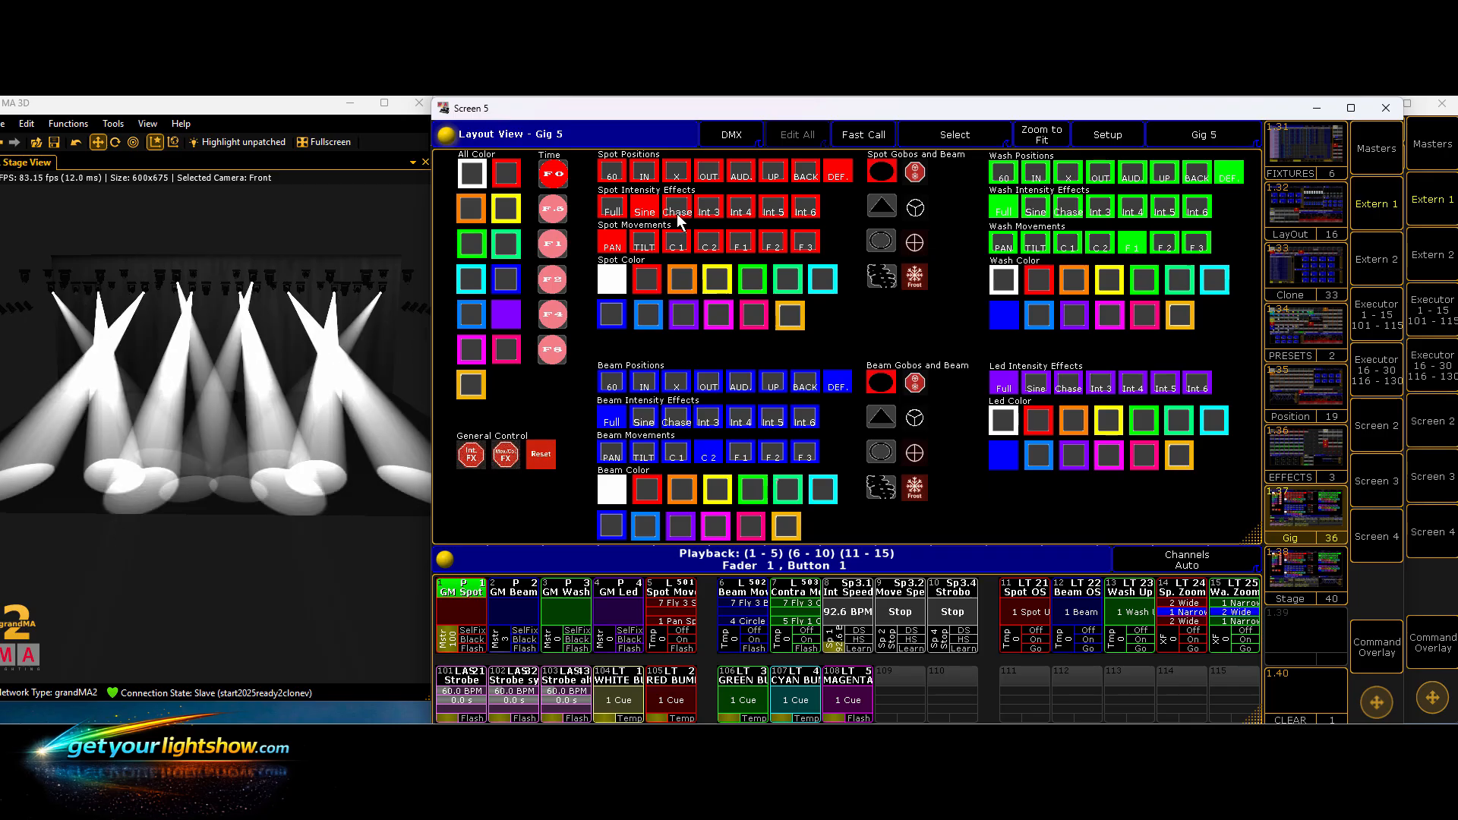
pyautogui.click(675, 210)
pyautogui.click(742, 210)
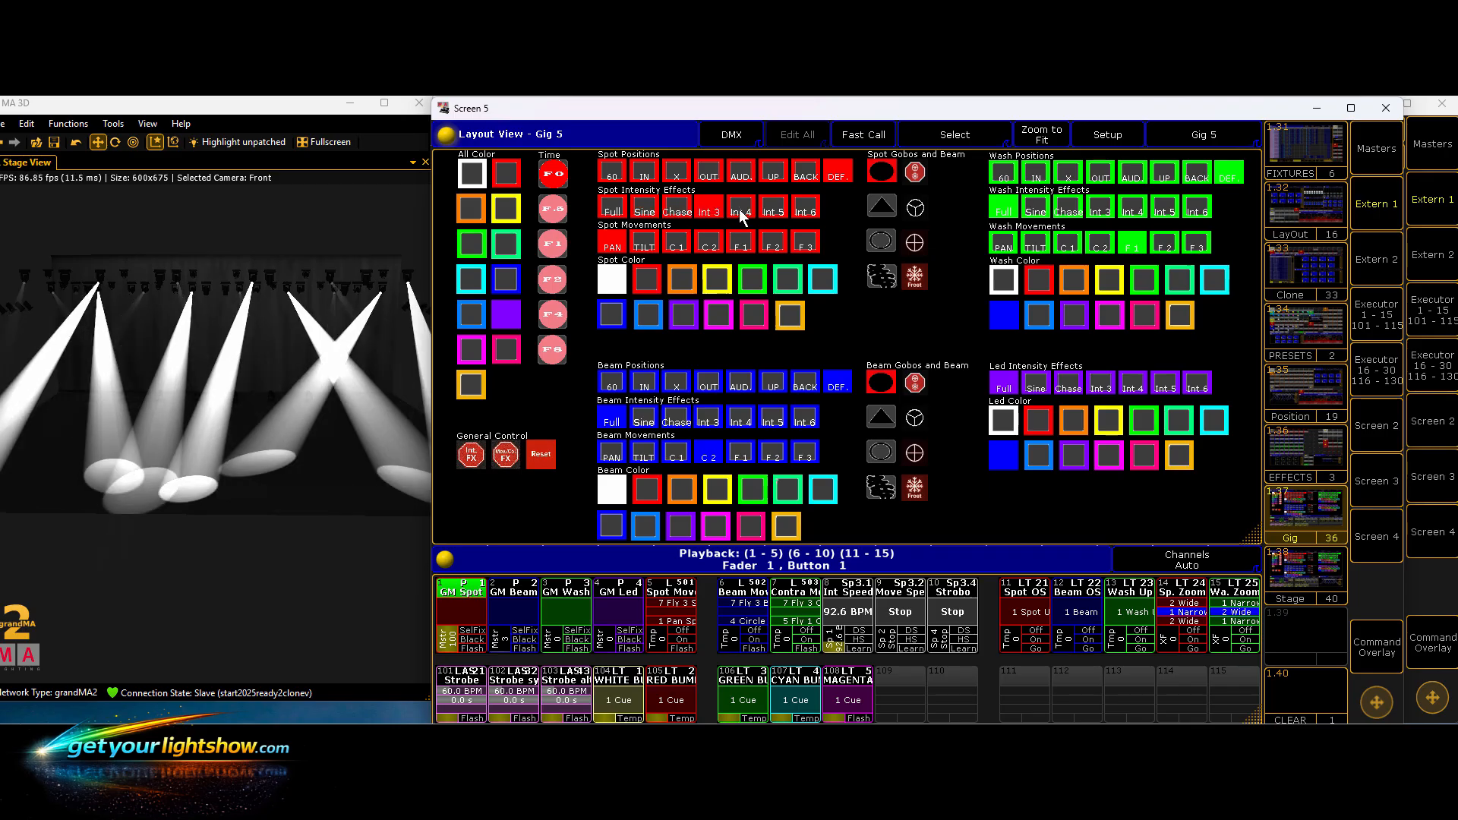
pyautogui.click(771, 211)
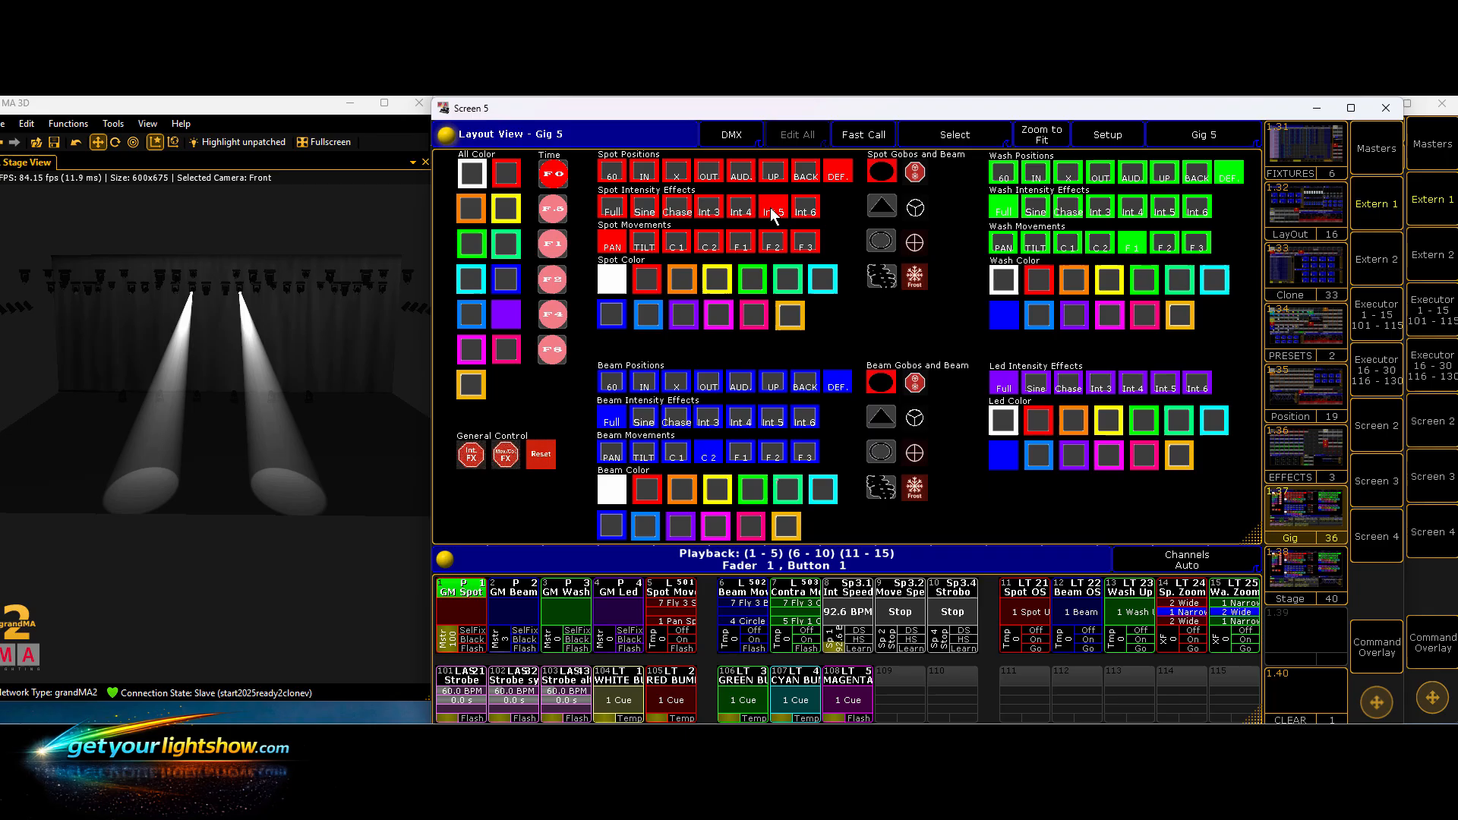
pyautogui.click(809, 214)
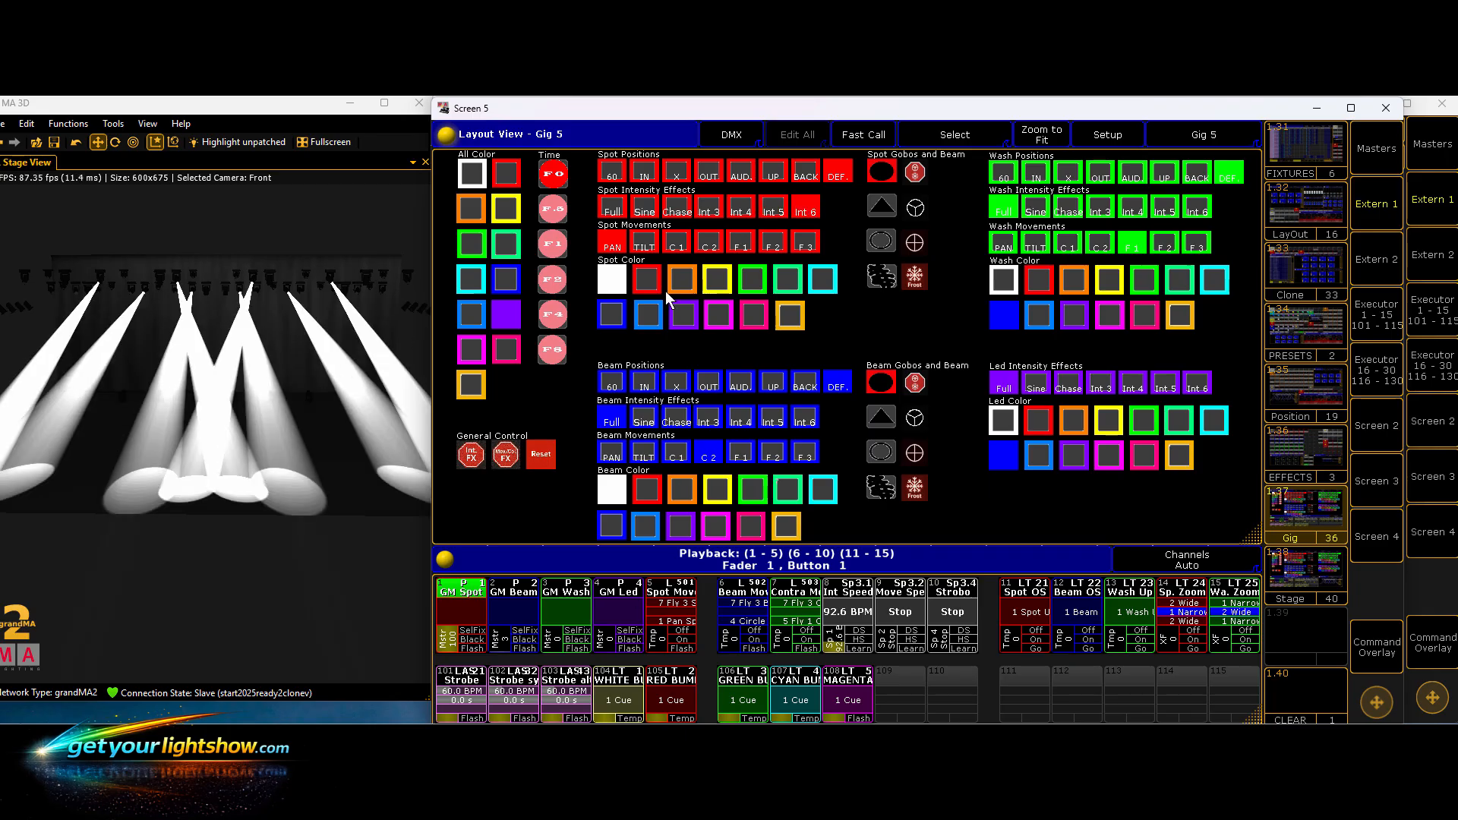
pyautogui.click(613, 206)
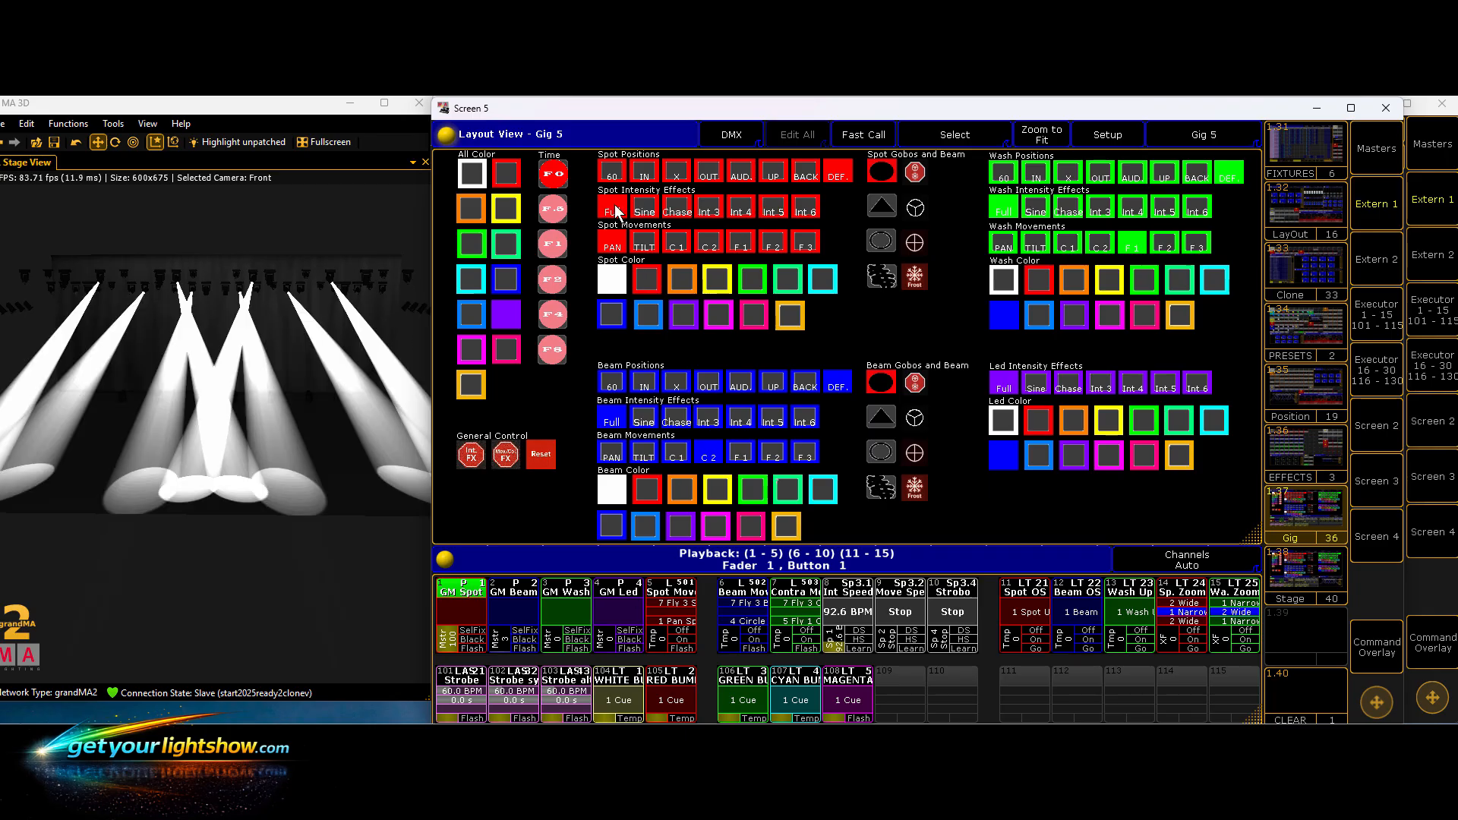
# - Test the spot movements C 1 and F 2 with the Spot Move fader, tapping the movement speed to 96 BPM
pyautogui.click(676, 243)
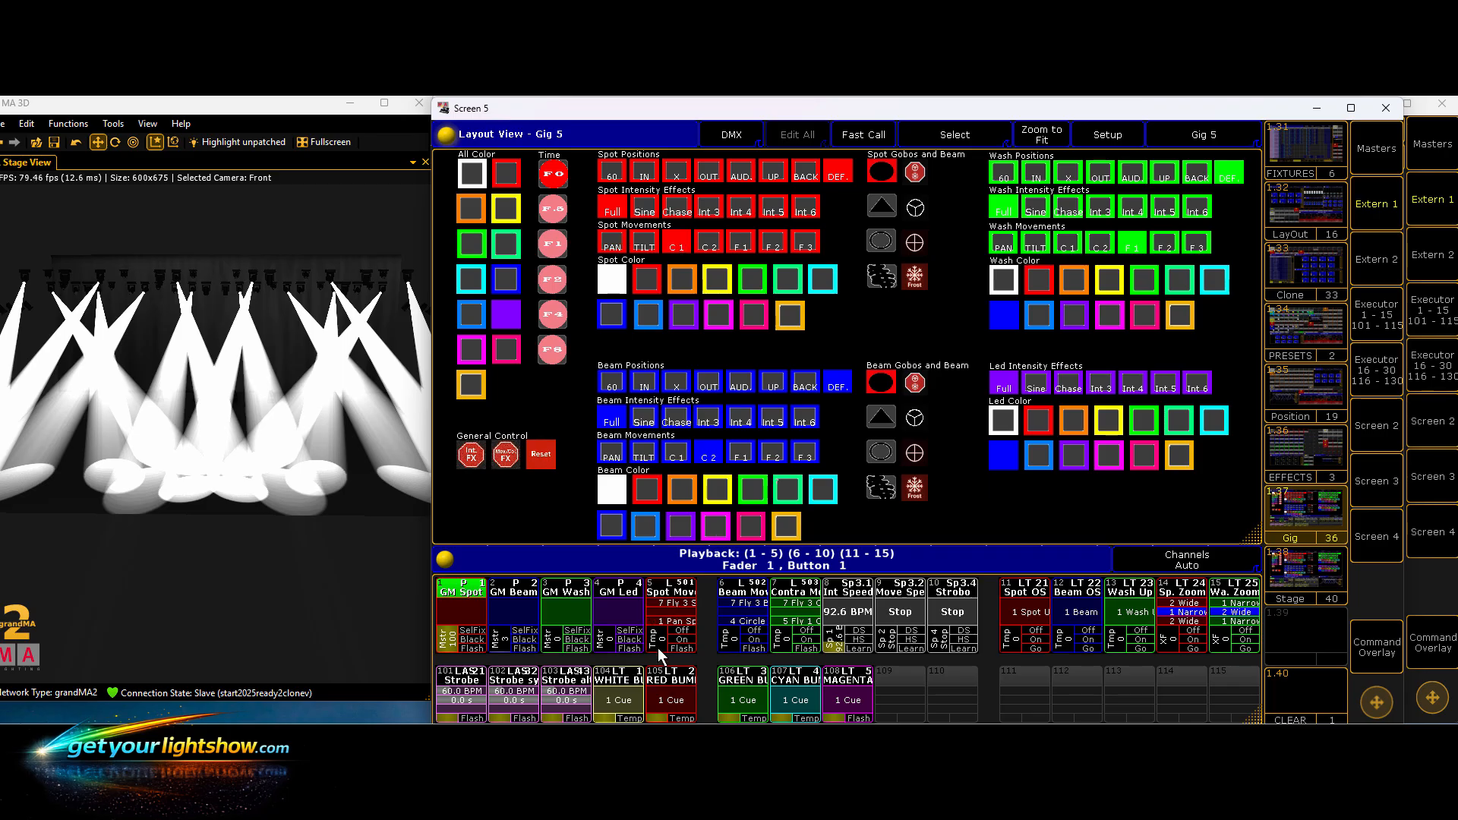
pyautogui.moveTo(658, 649); pyautogui.dragTo(656, 640)
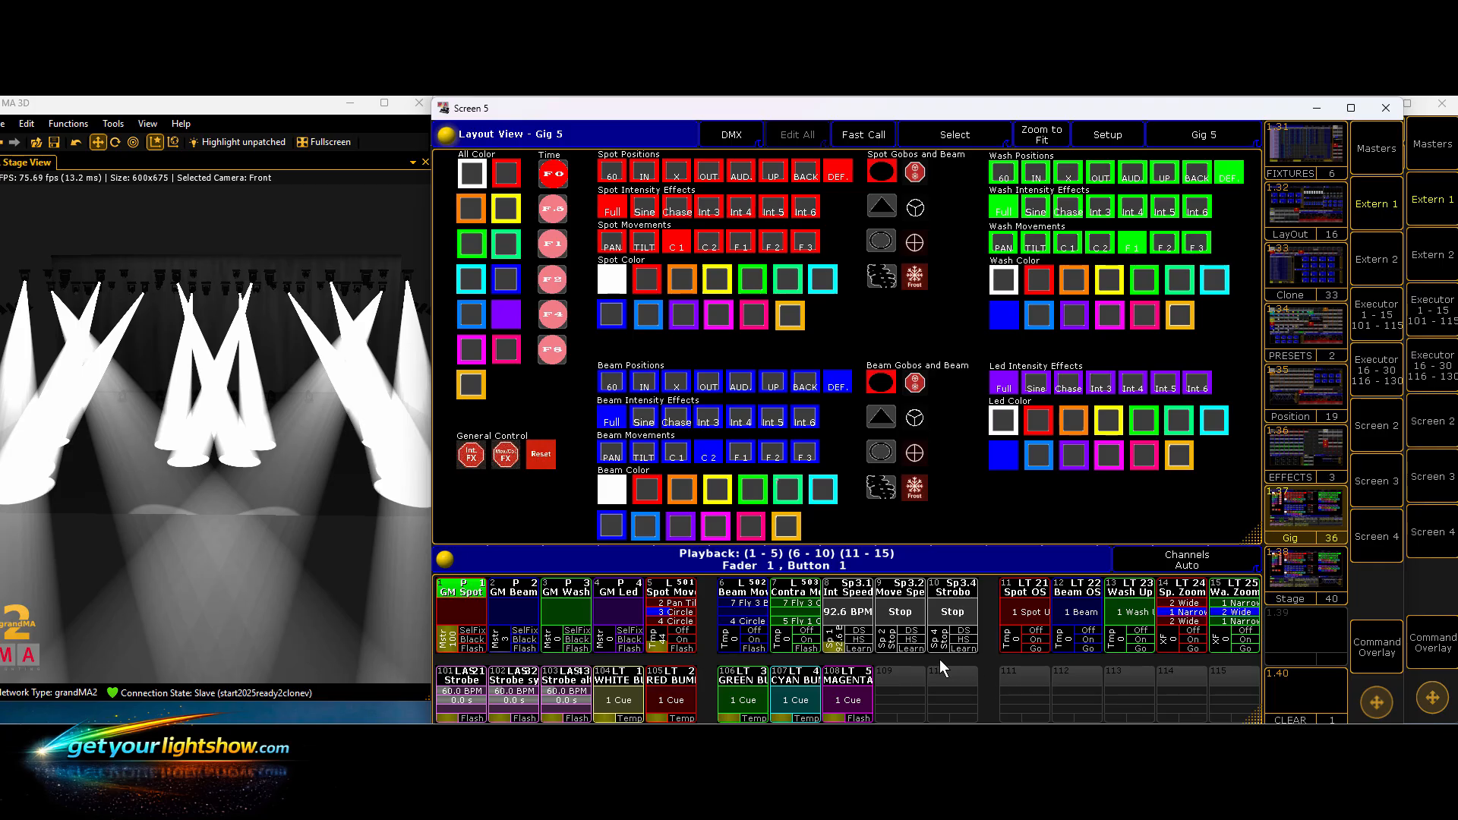
pyautogui.click(914, 648)
pyautogui.click(914, 649)
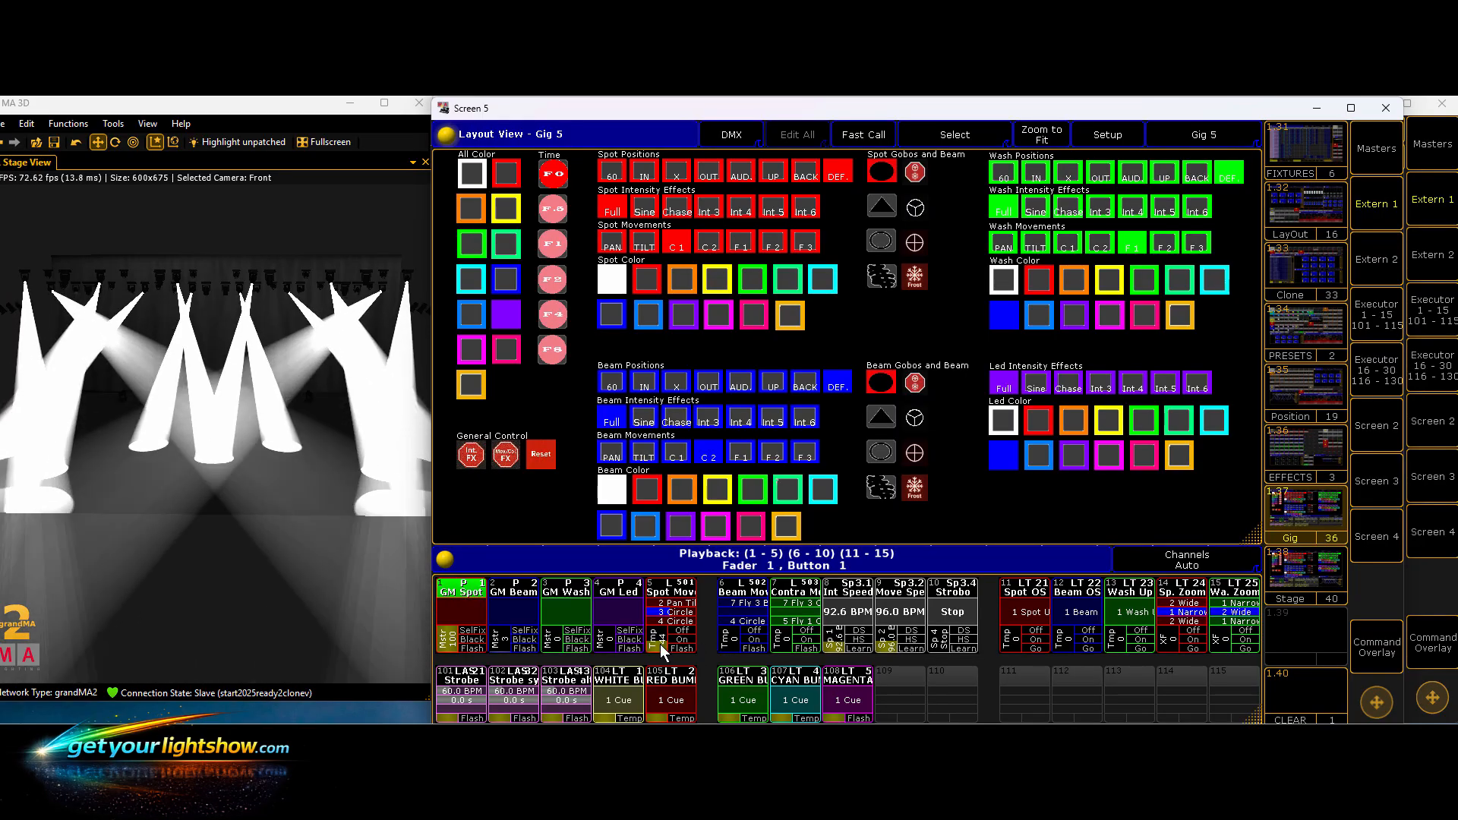
pyautogui.moveTo(660, 644); pyautogui.dragTo(663, 653)
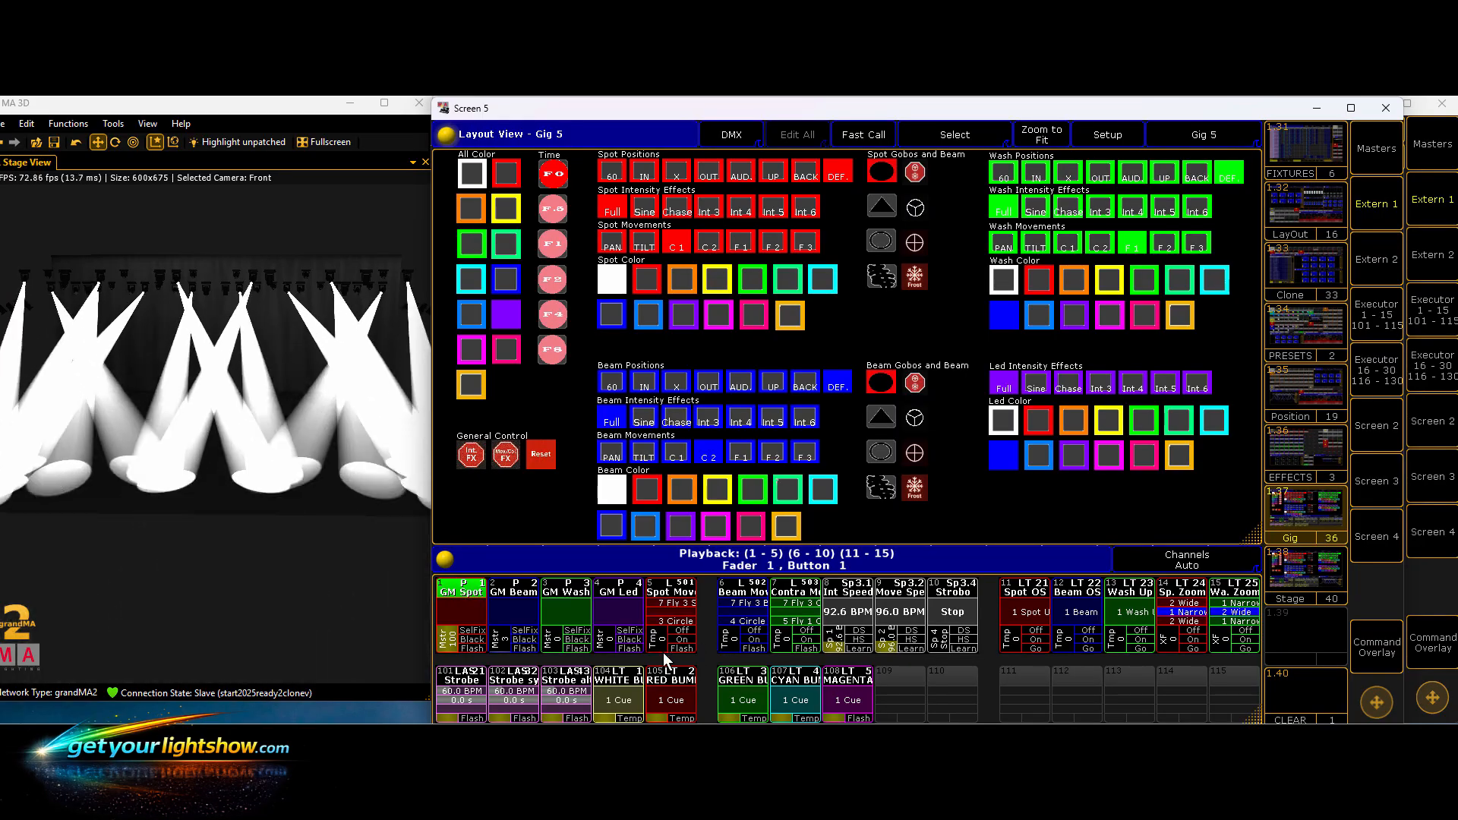
pyautogui.click(775, 246)
pyautogui.moveTo(658, 647)
pyautogui.mouseDown()
pyautogui.moveTo(660, 635)
pyautogui.moveTo(659, 653)
pyautogui.mouseUp()
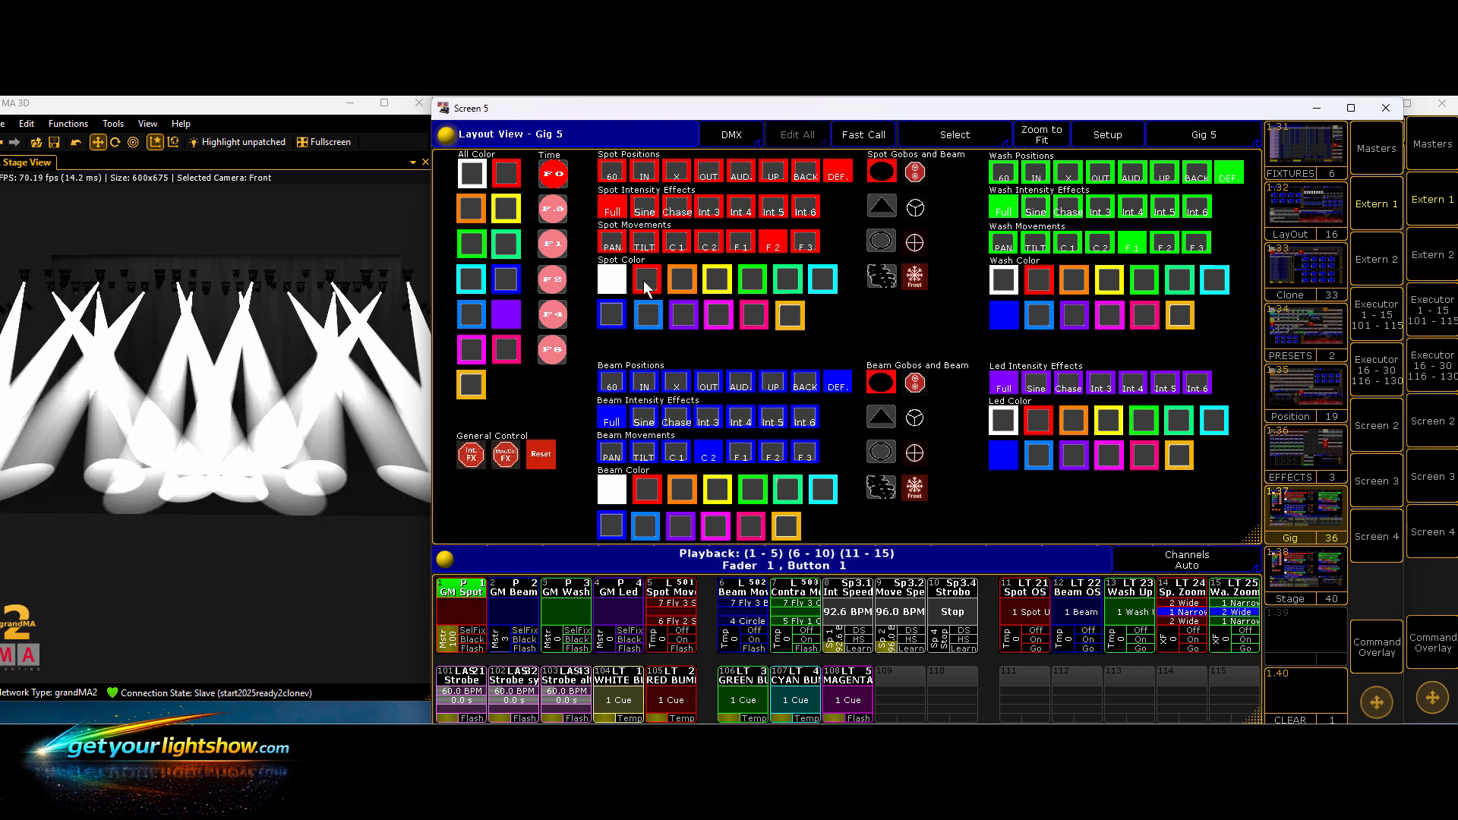
# - Test red and light blue on the spots, and return the spot color to white
pyautogui.click(644, 280)
pyautogui.click(649, 317)
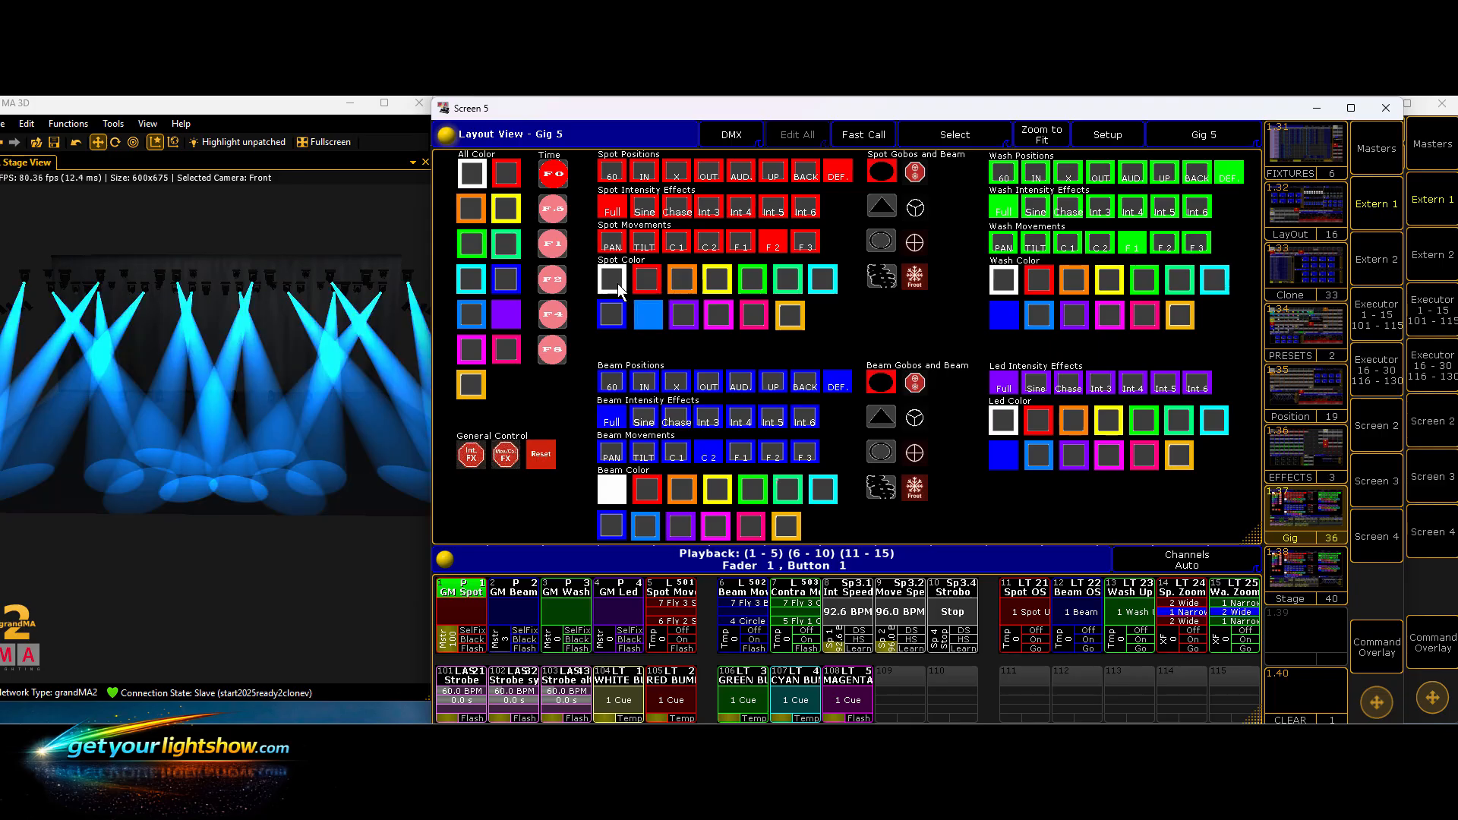
pyautogui.click(616, 281)
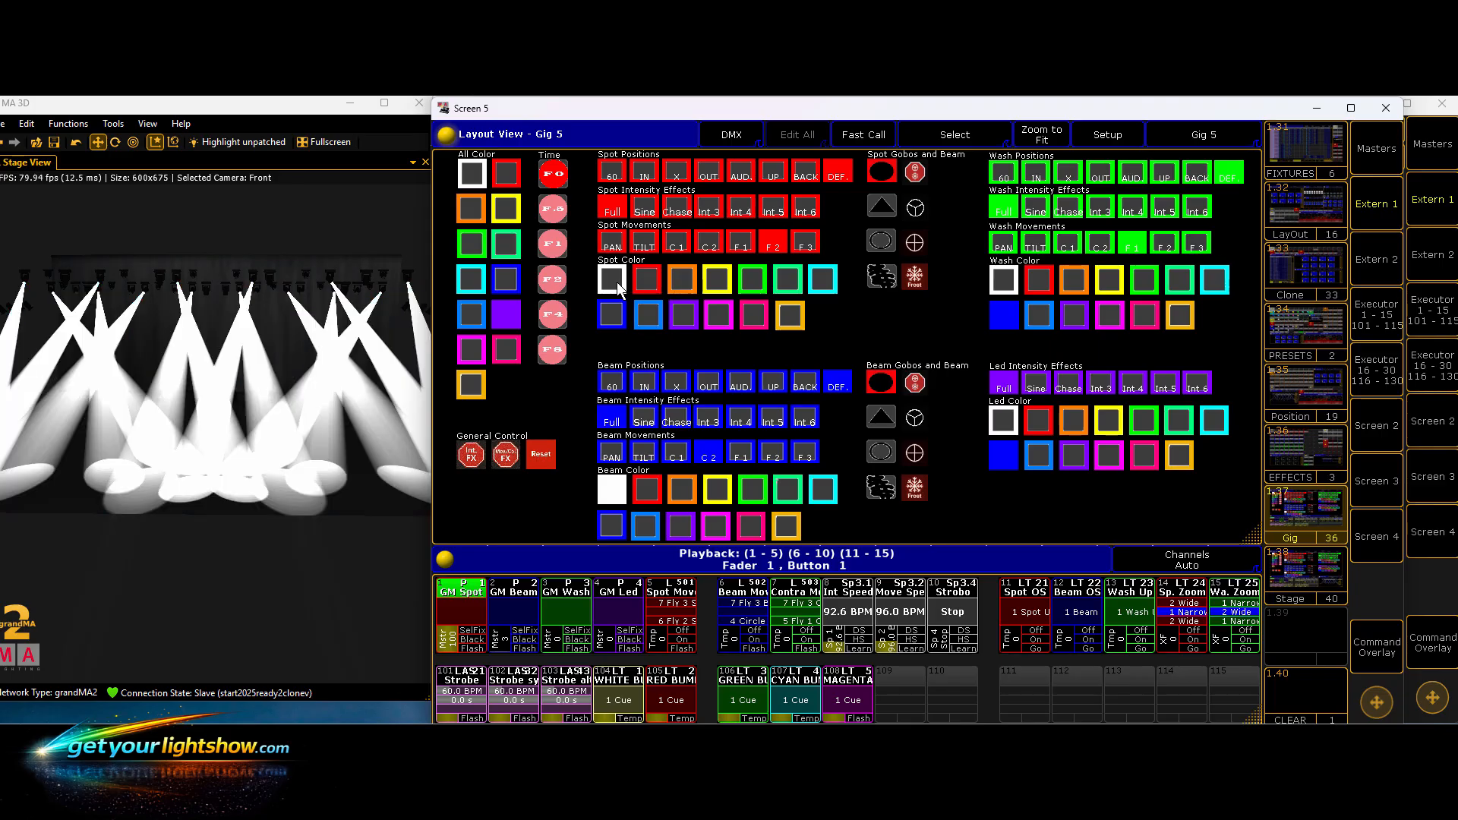
# - Test the spot gobos and both prisms on the stage, and return the spots to an open beam without prisms
pyautogui.click(886, 210)
pyautogui.click(879, 244)
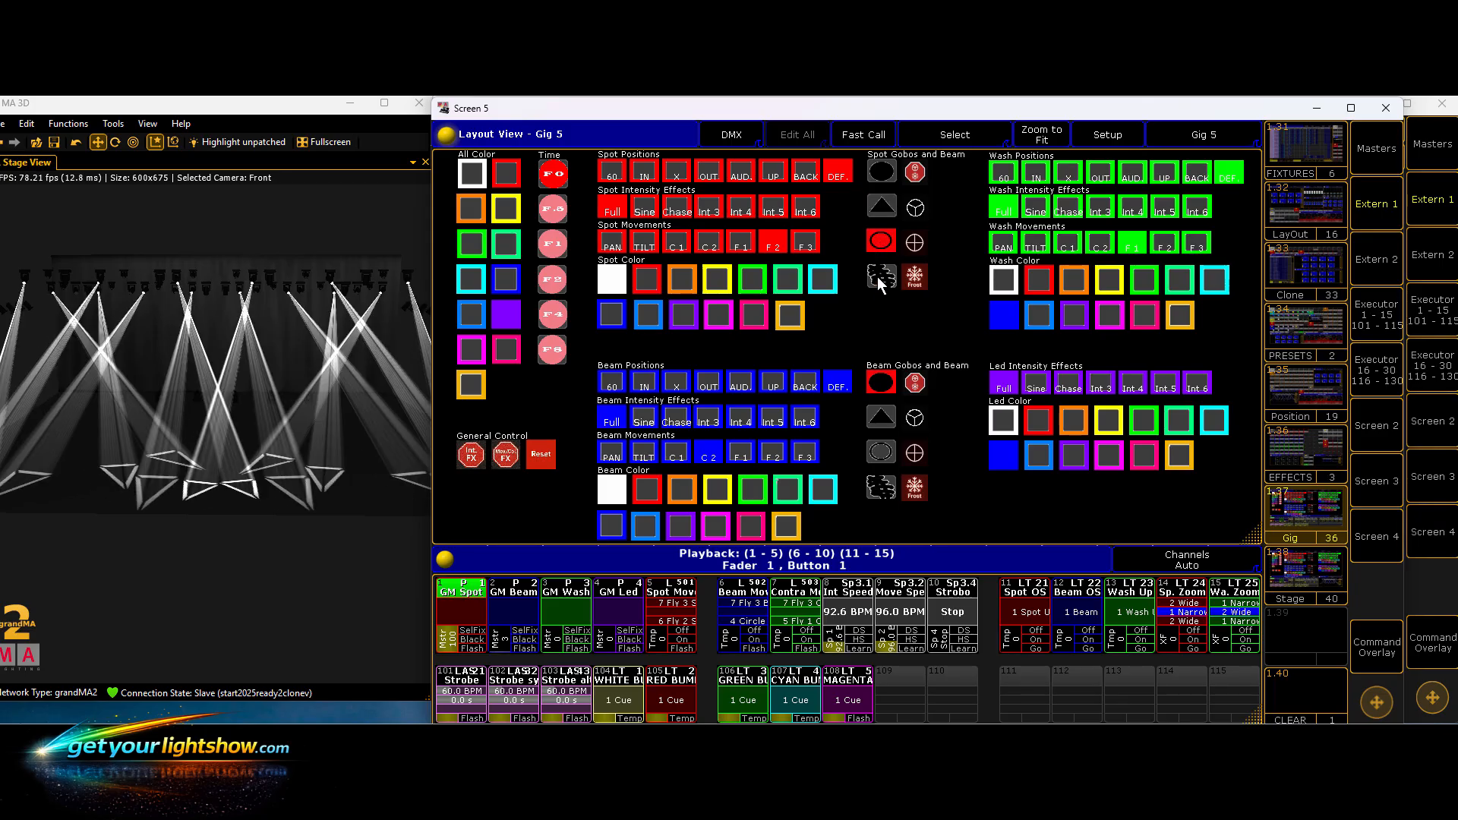
pyautogui.click(877, 277)
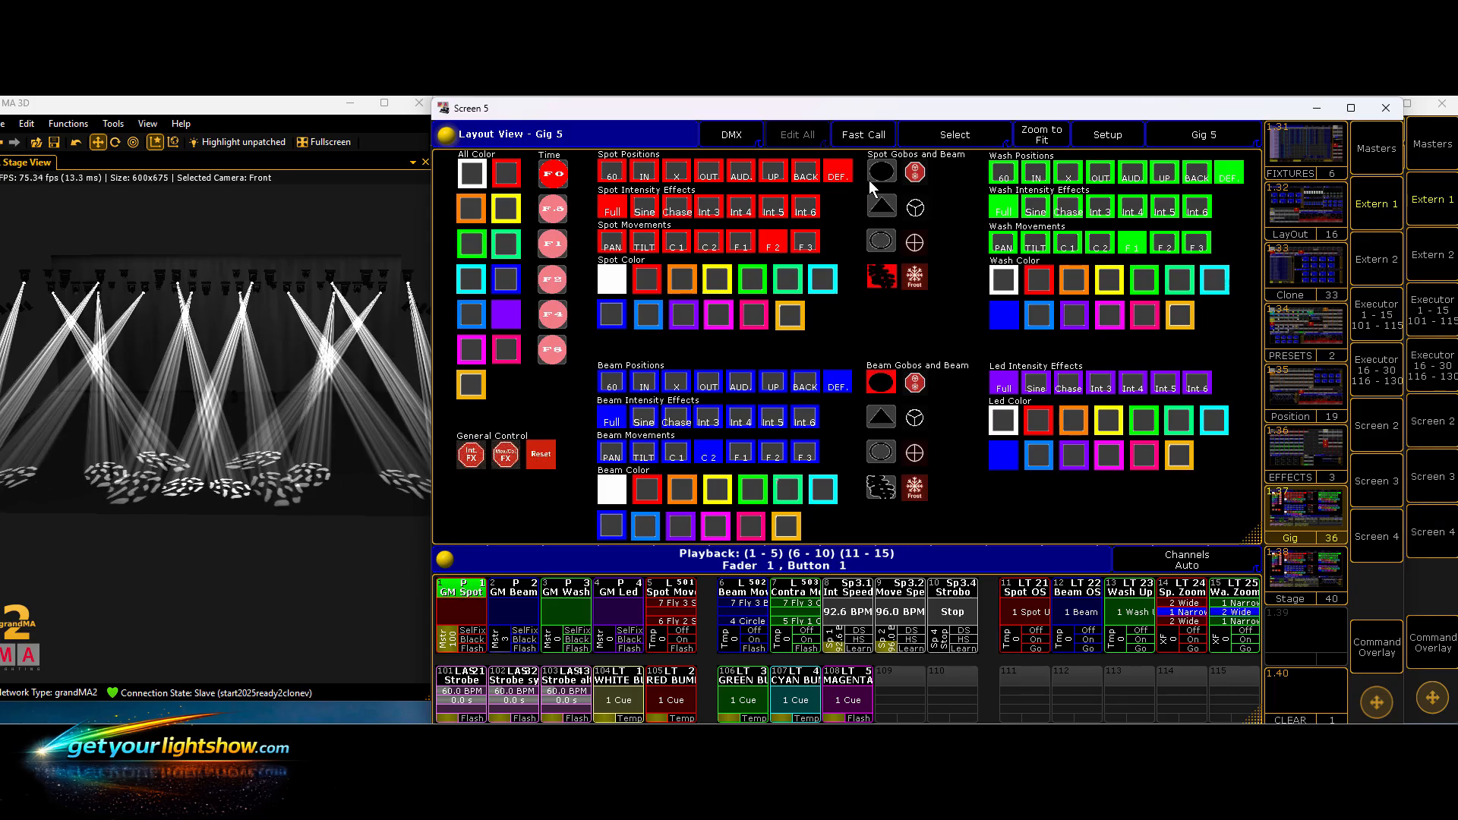
pyautogui.click(917, 213)
pyautogui.click(915, 243)
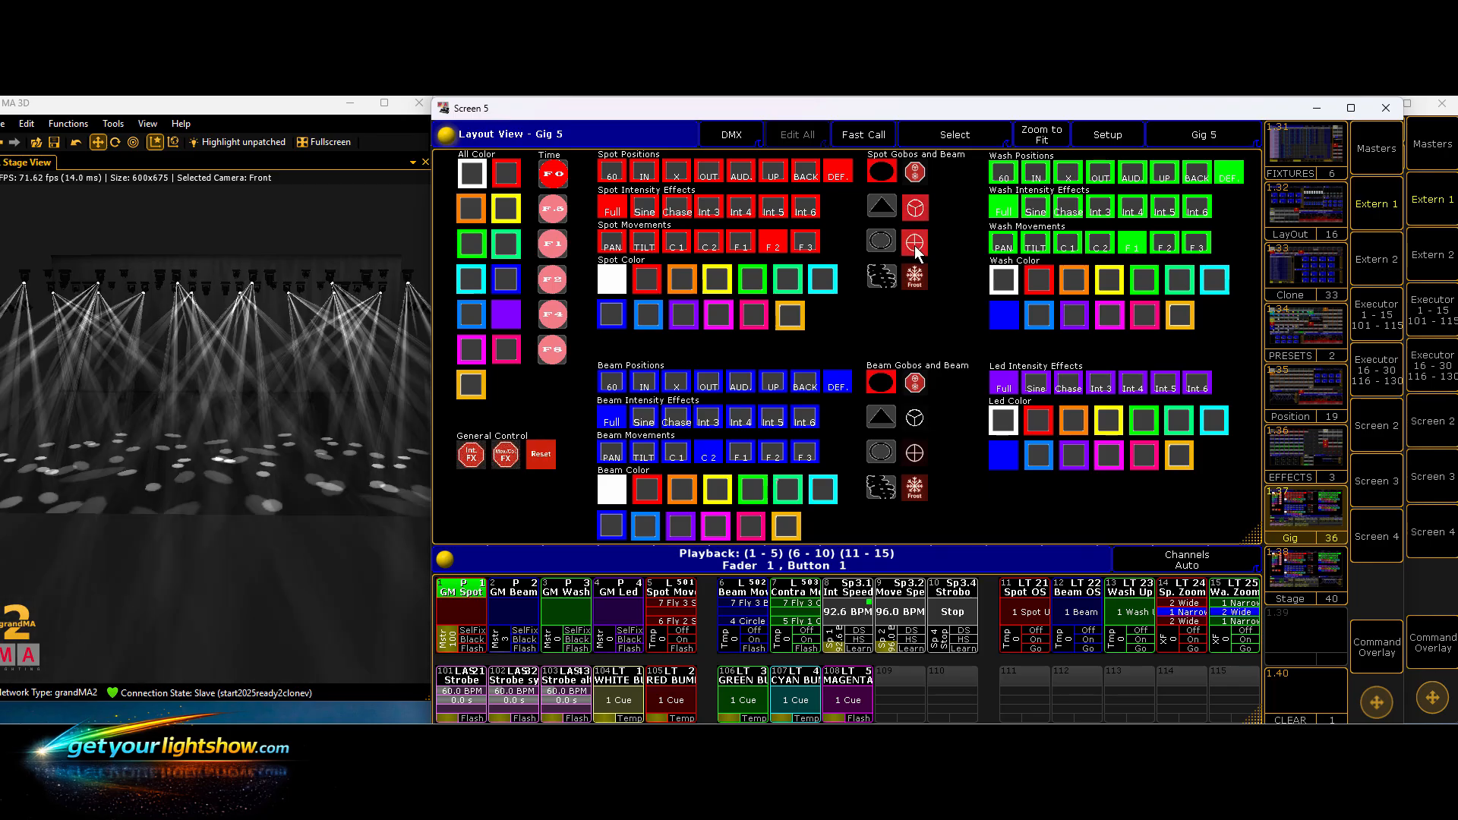
pyautogui.click(914, 206)
pyautogui.click(914, 175)
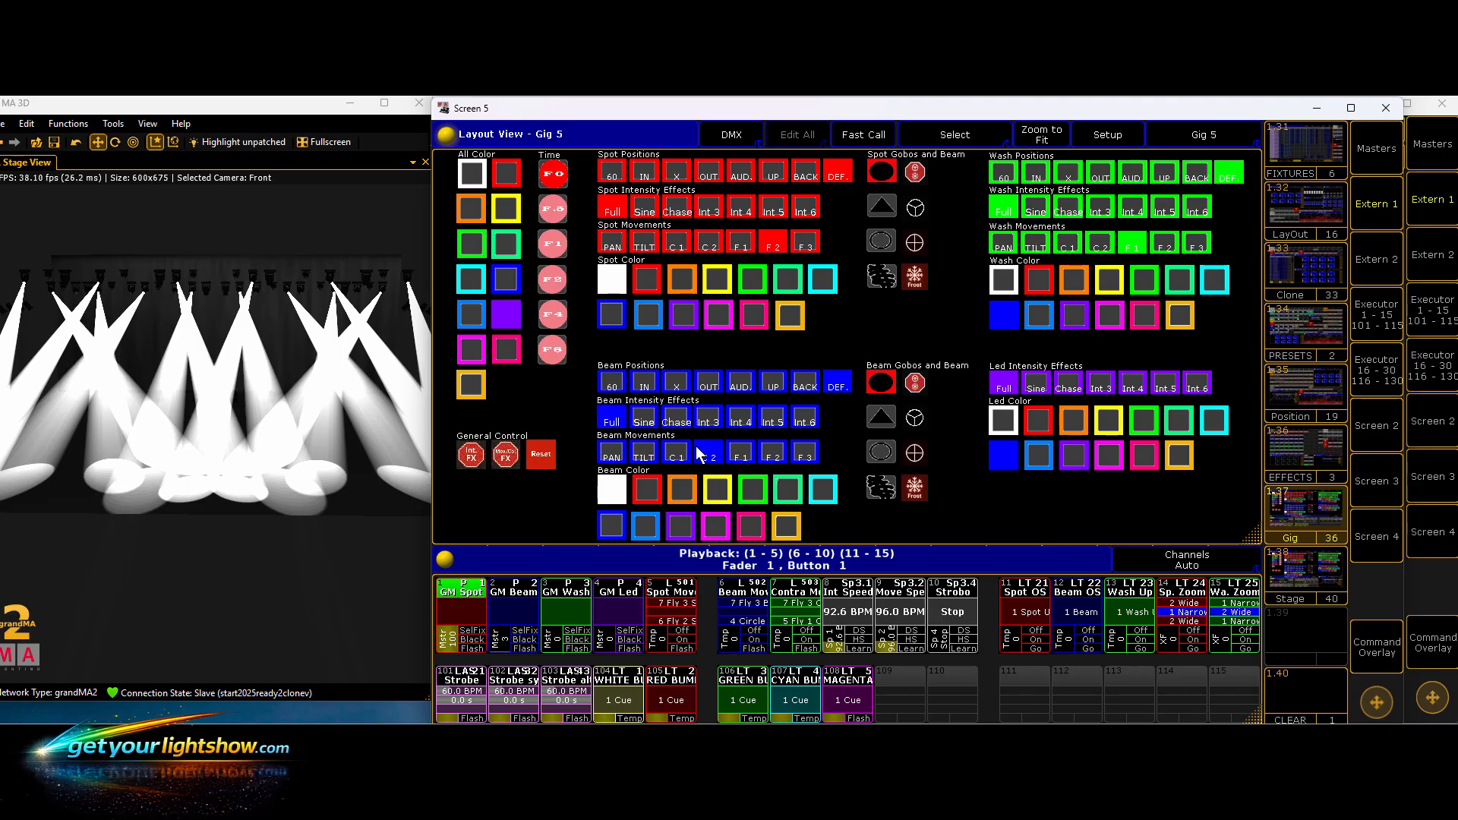
# - Lower the GM Spot master, raise GM Beam to 100, and compare the beam positions 60 and IN on the stage
pyautogui.moveTo(455, 640); pyautogui.dragTo(498, 624)
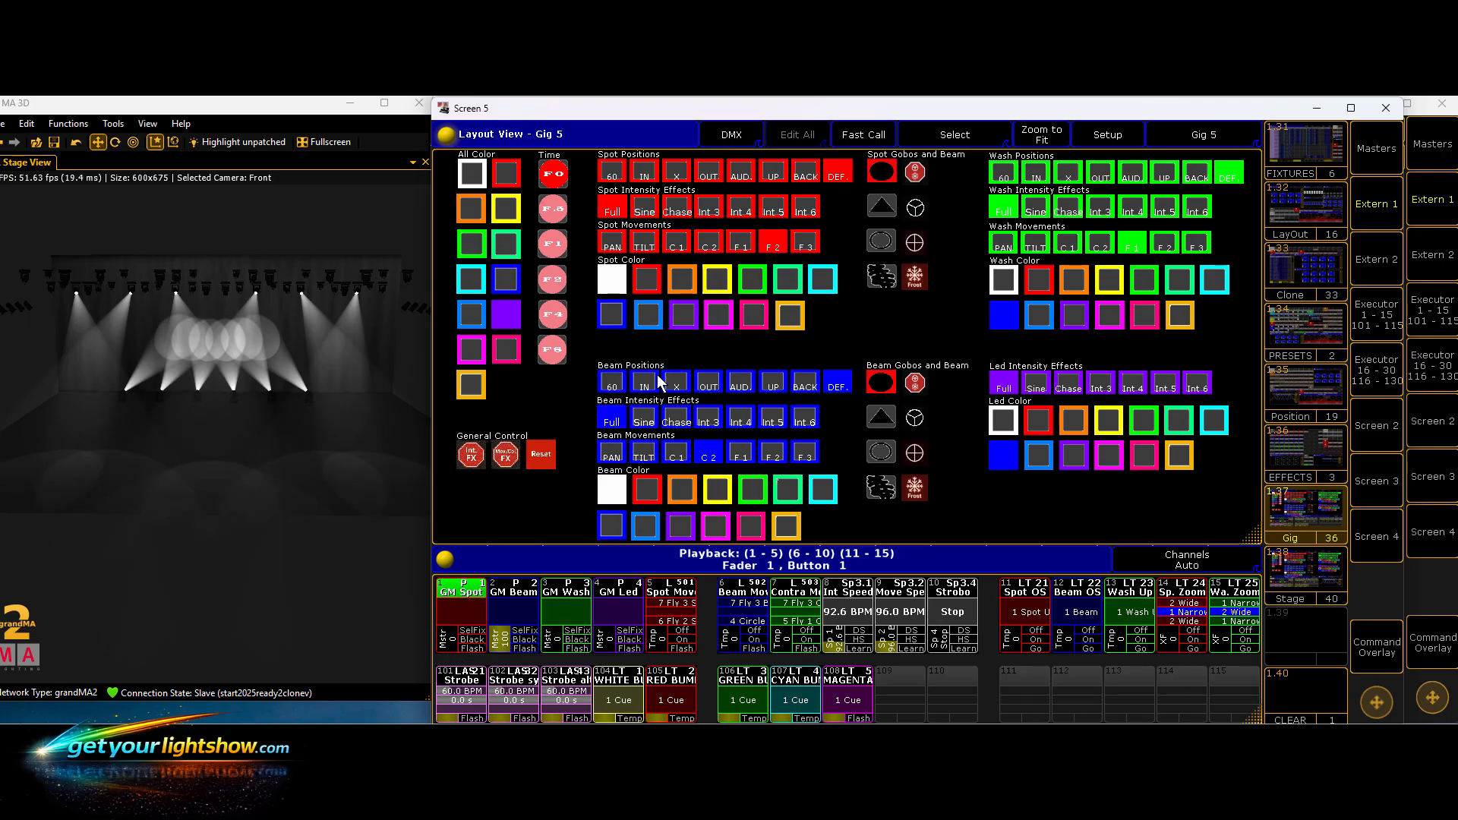
pyautogui.click(617, 385)
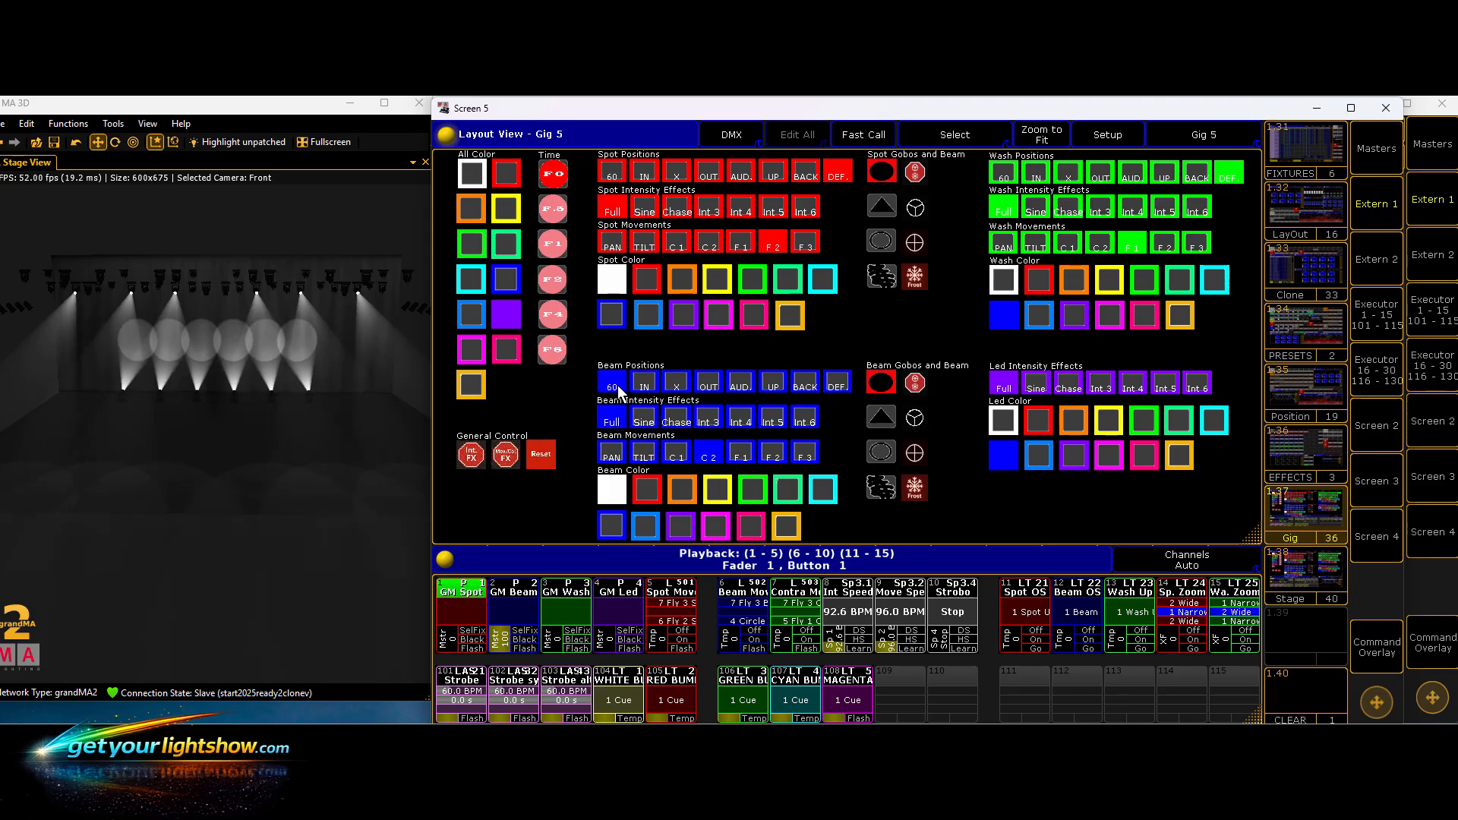
pyautogui.click(643, 389)
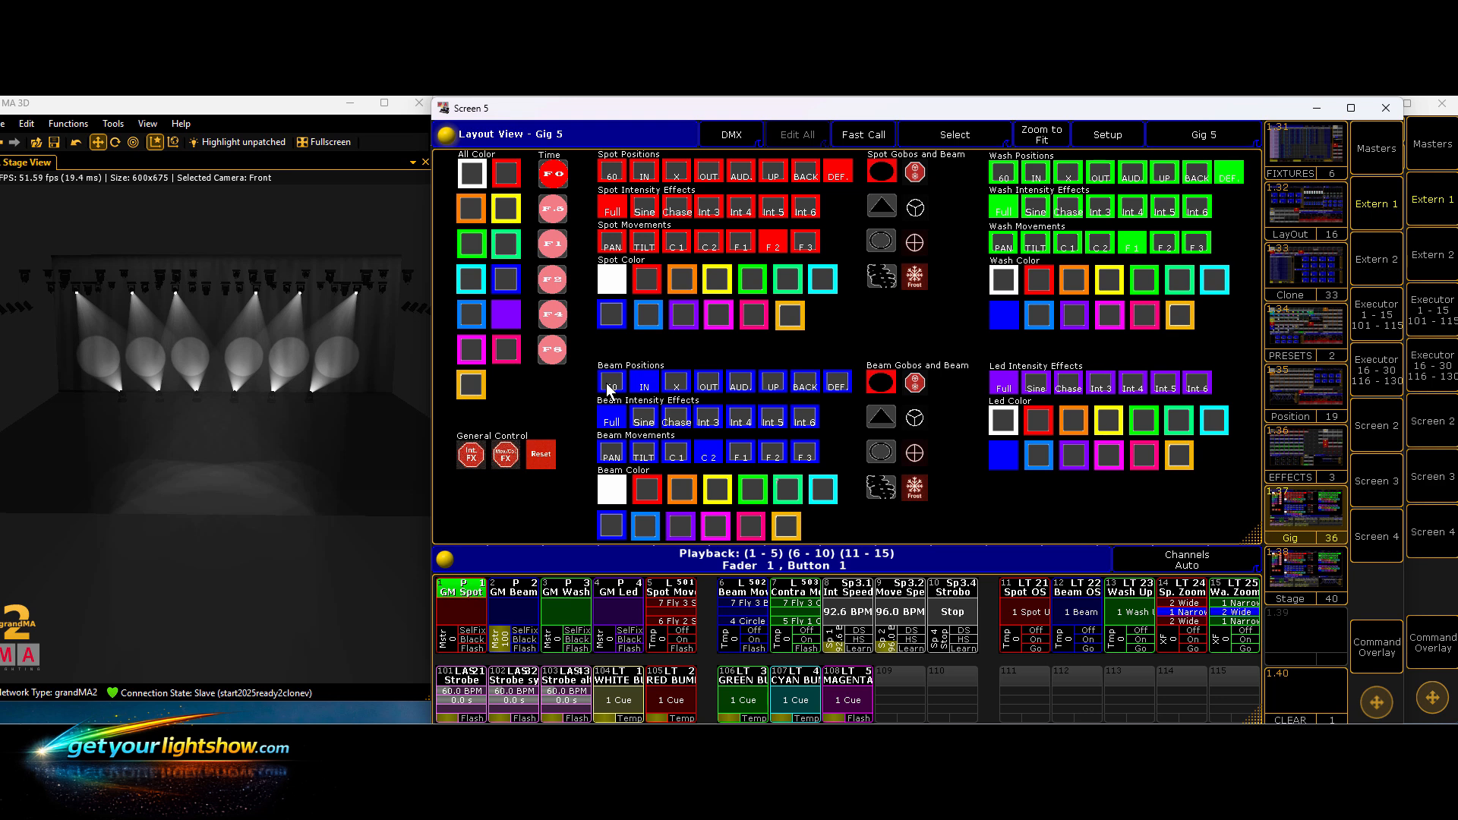
pyautogui.click(610, 388)
pyautogui.click(644, 388)
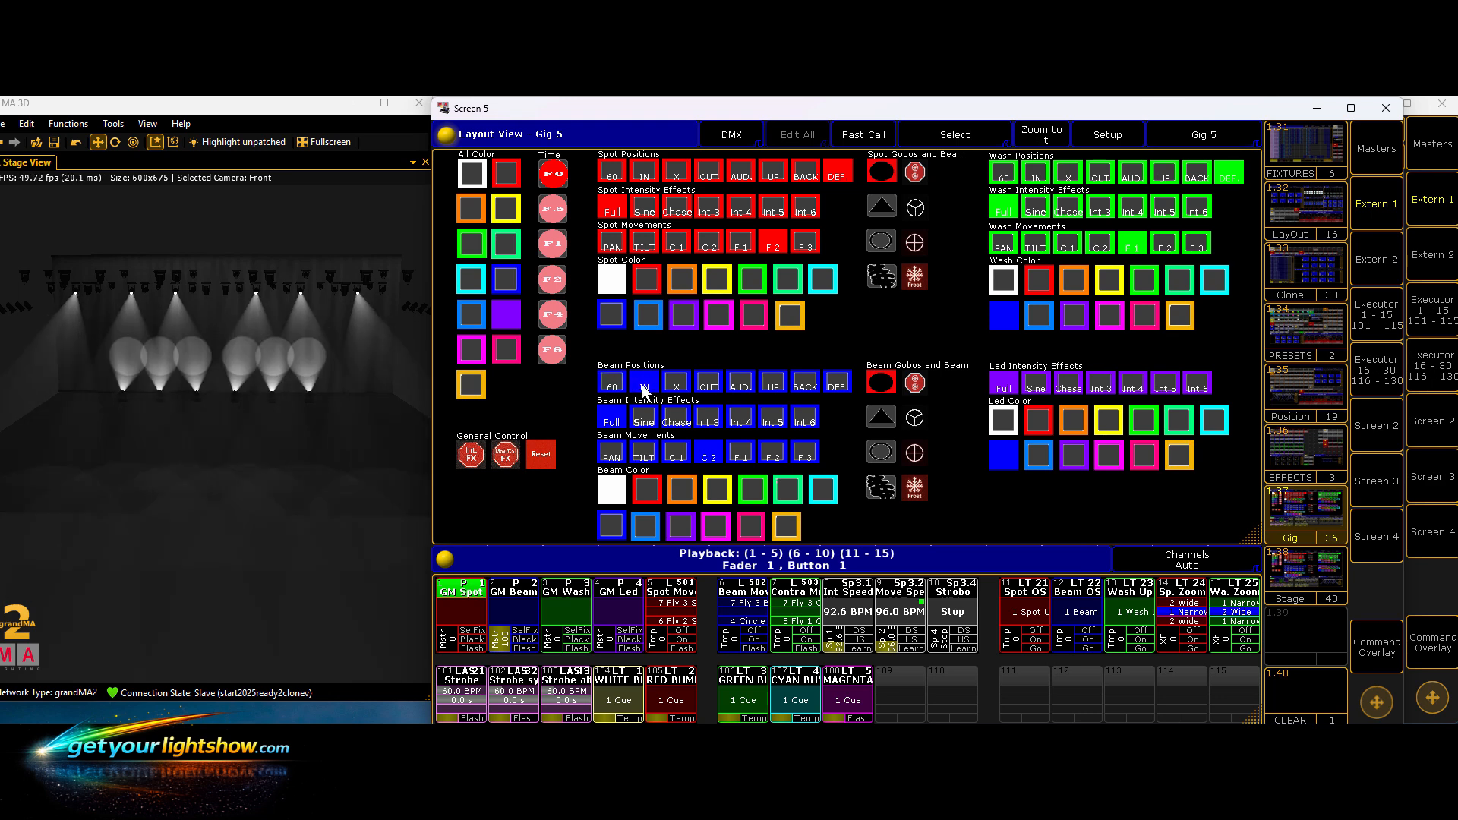
pyautogui.click(610, 389)
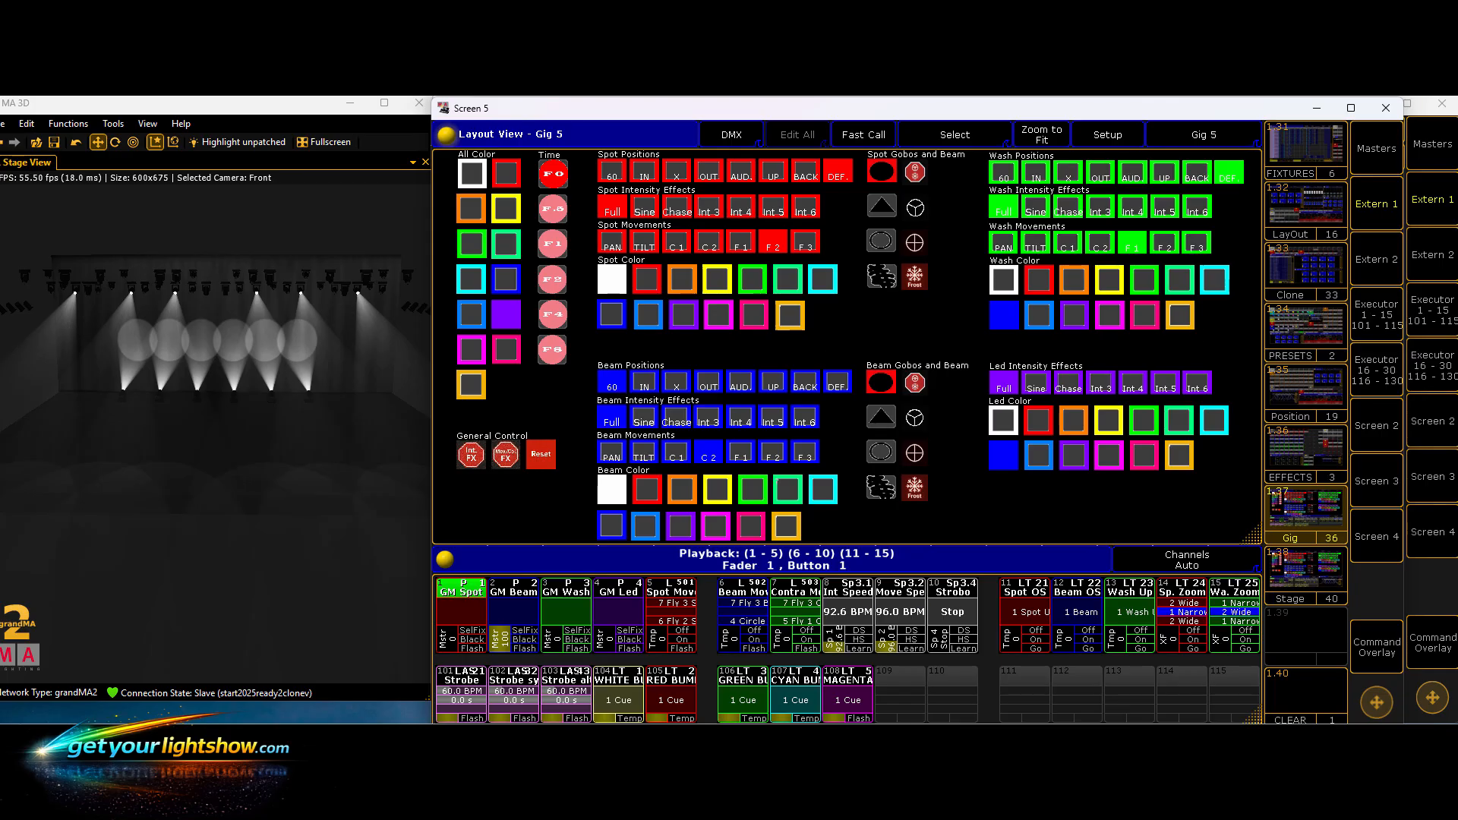
# - Open the Patch & Fixture Schedule and show the fixtures of the Megapointe layer
pyautogui.click(1373, 638)
pyautogui.click(1276, 315)
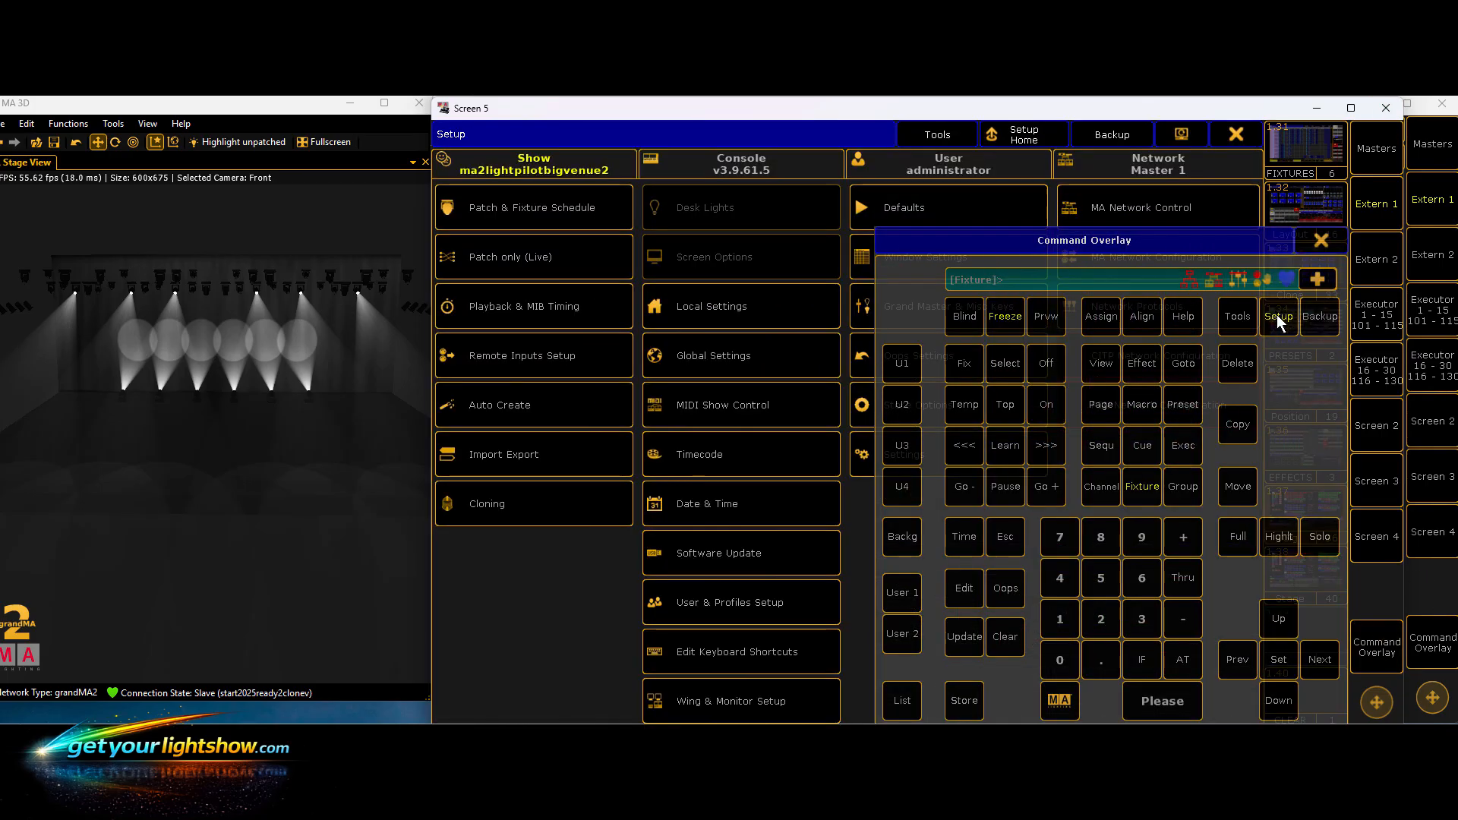
pyautogui.click(540, 214)
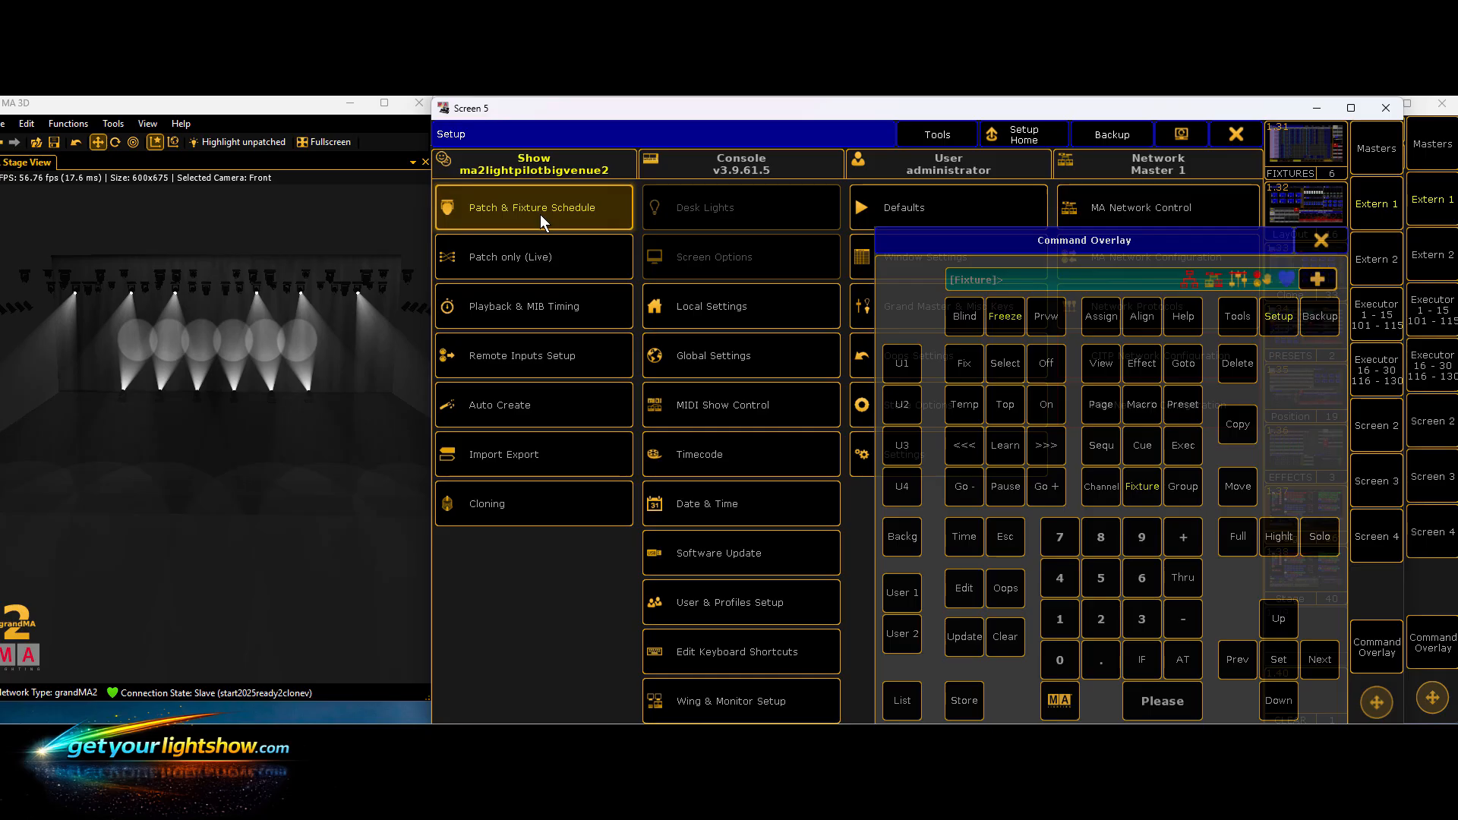
pyautogui.click(1321, 242)
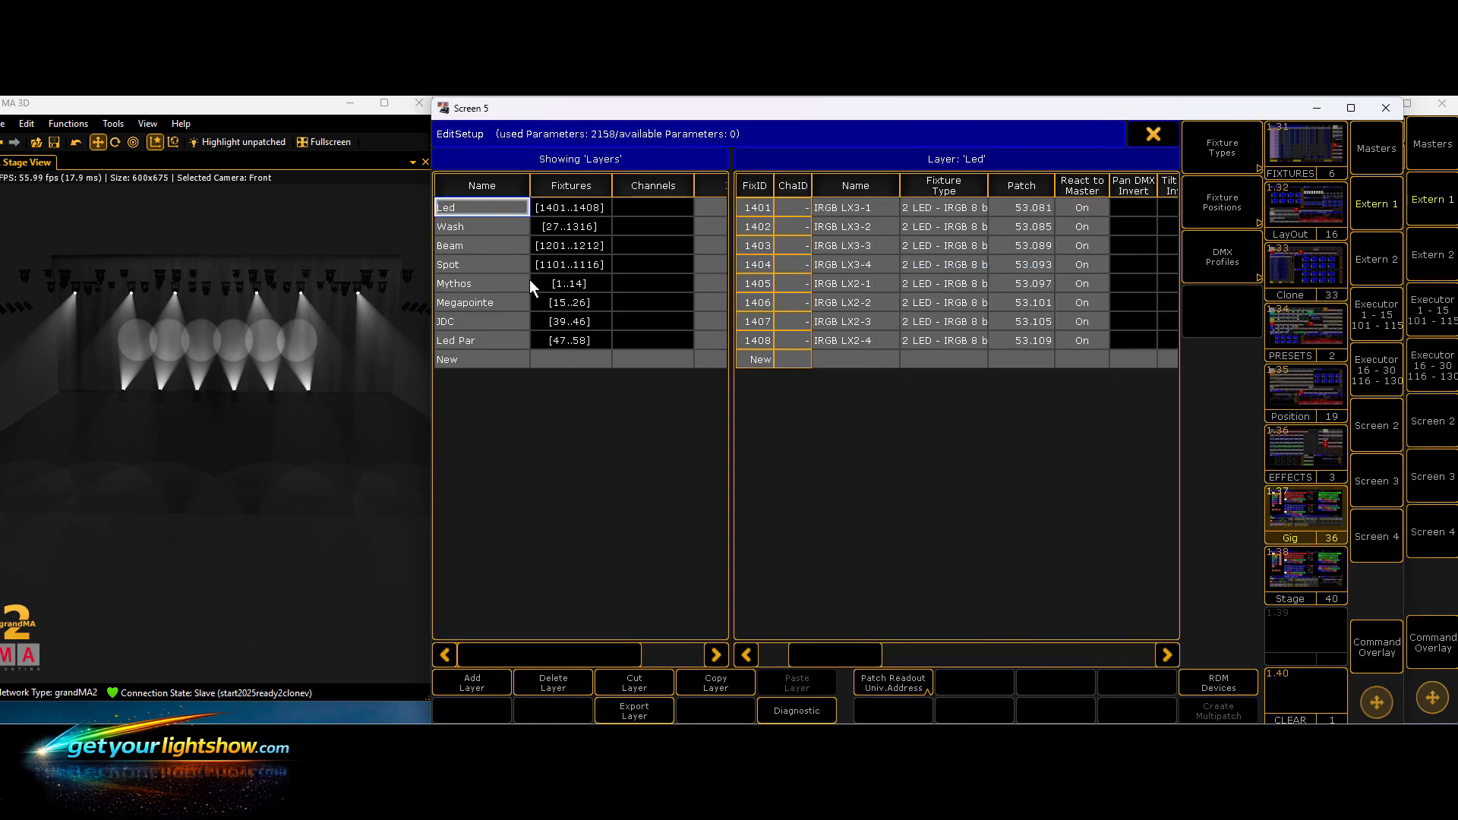
pyautogui.click(486, 298)
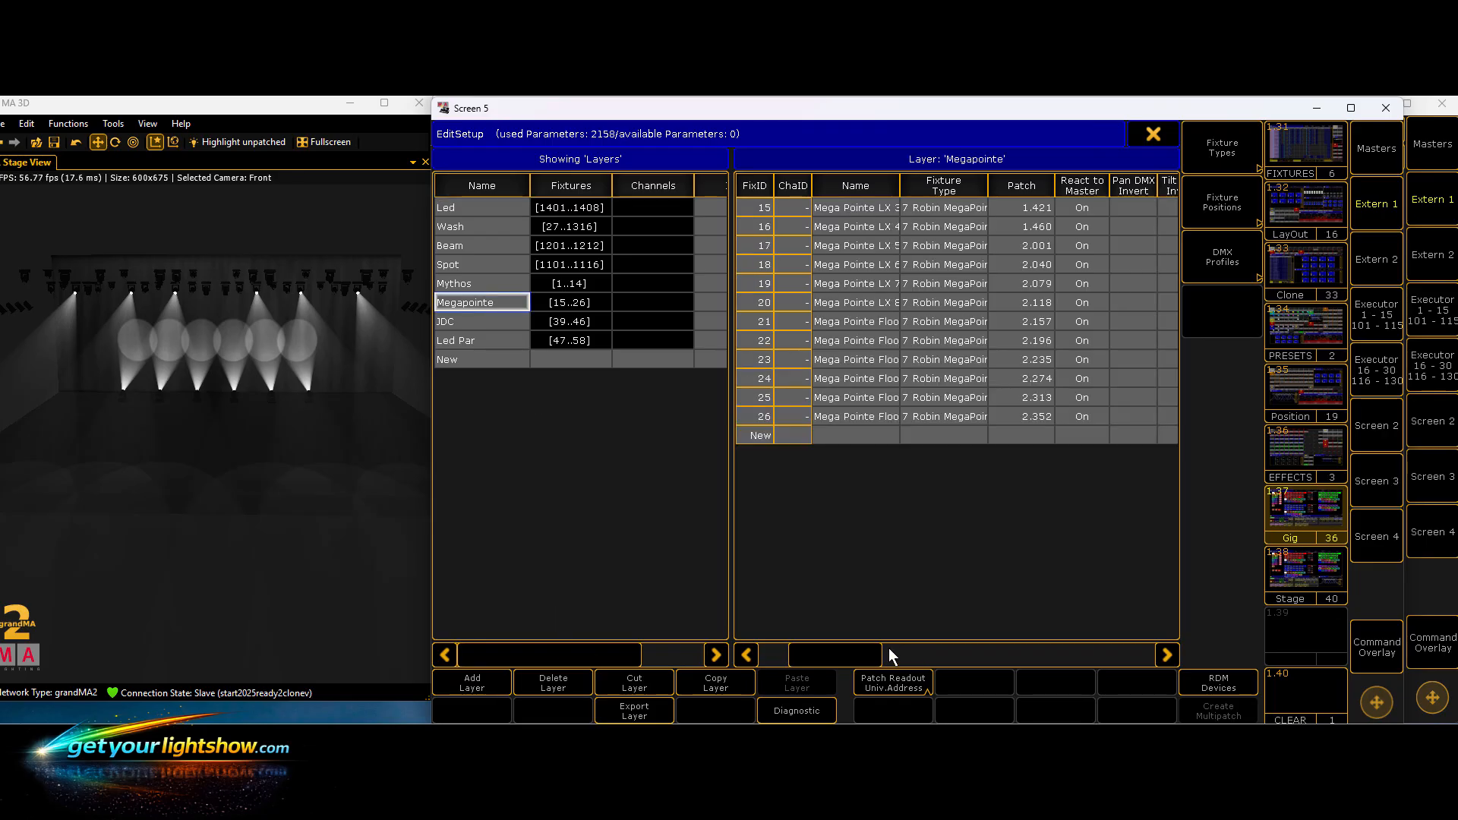
# - Set the Tilt Offset of all Megapointe fixtures, 15 to 26, to 180
pyautogui.moveTo(863, 649); pyautogui.dragTo(983, 655)
pyautogui.moveTo(1064, 208); pyautogui.dragTo(1080, 416)
pyautogui.rightClick(1080, 417)
pyautogui.click(622, 412)
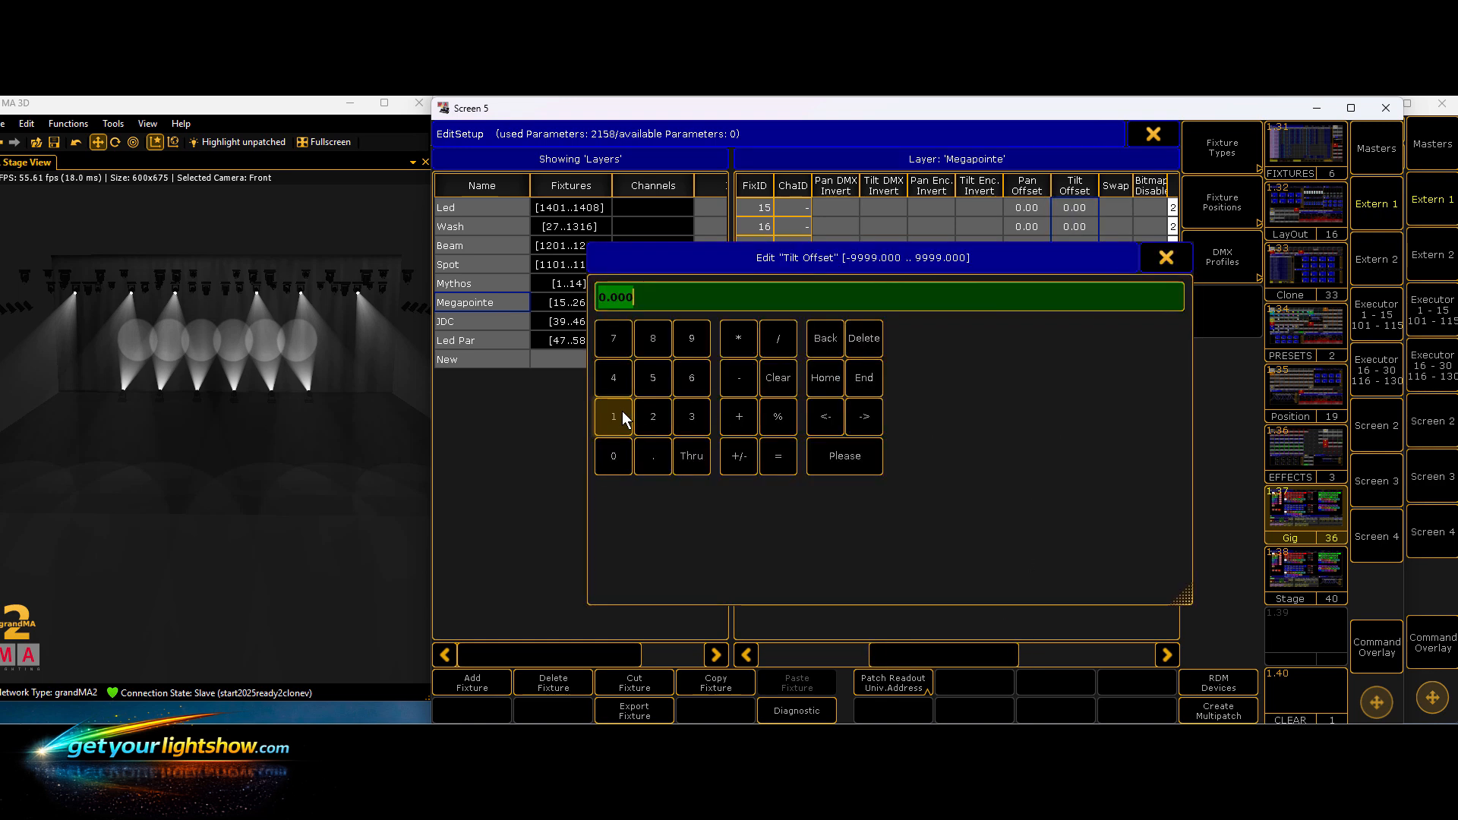
pyautogui.click(663, 335)
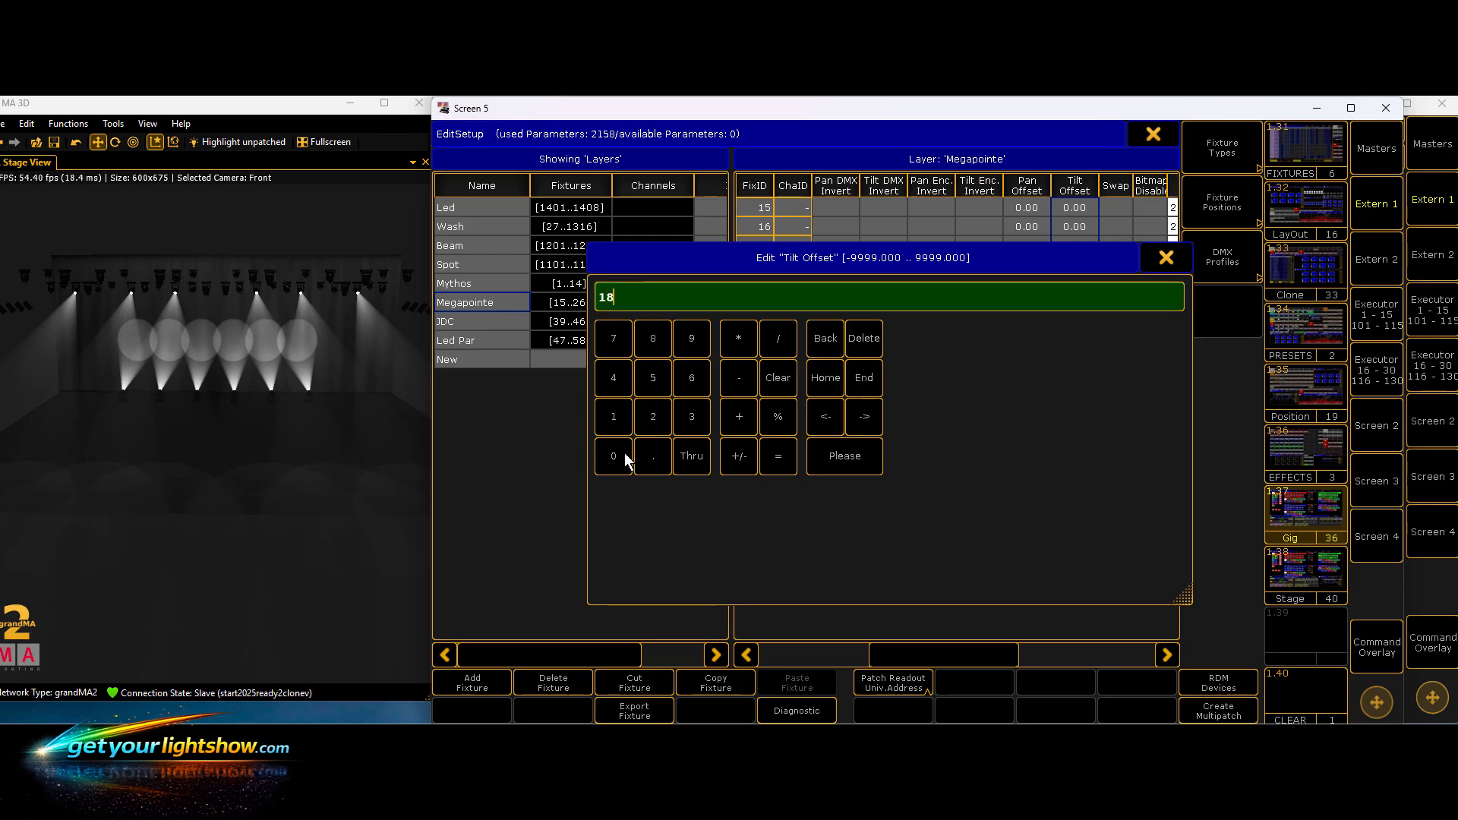
pyautogui.click(837, 460)
# - Save the patch changes despite the warning and return from the setup to the Gig view
pyautogui.click(1140, 138)
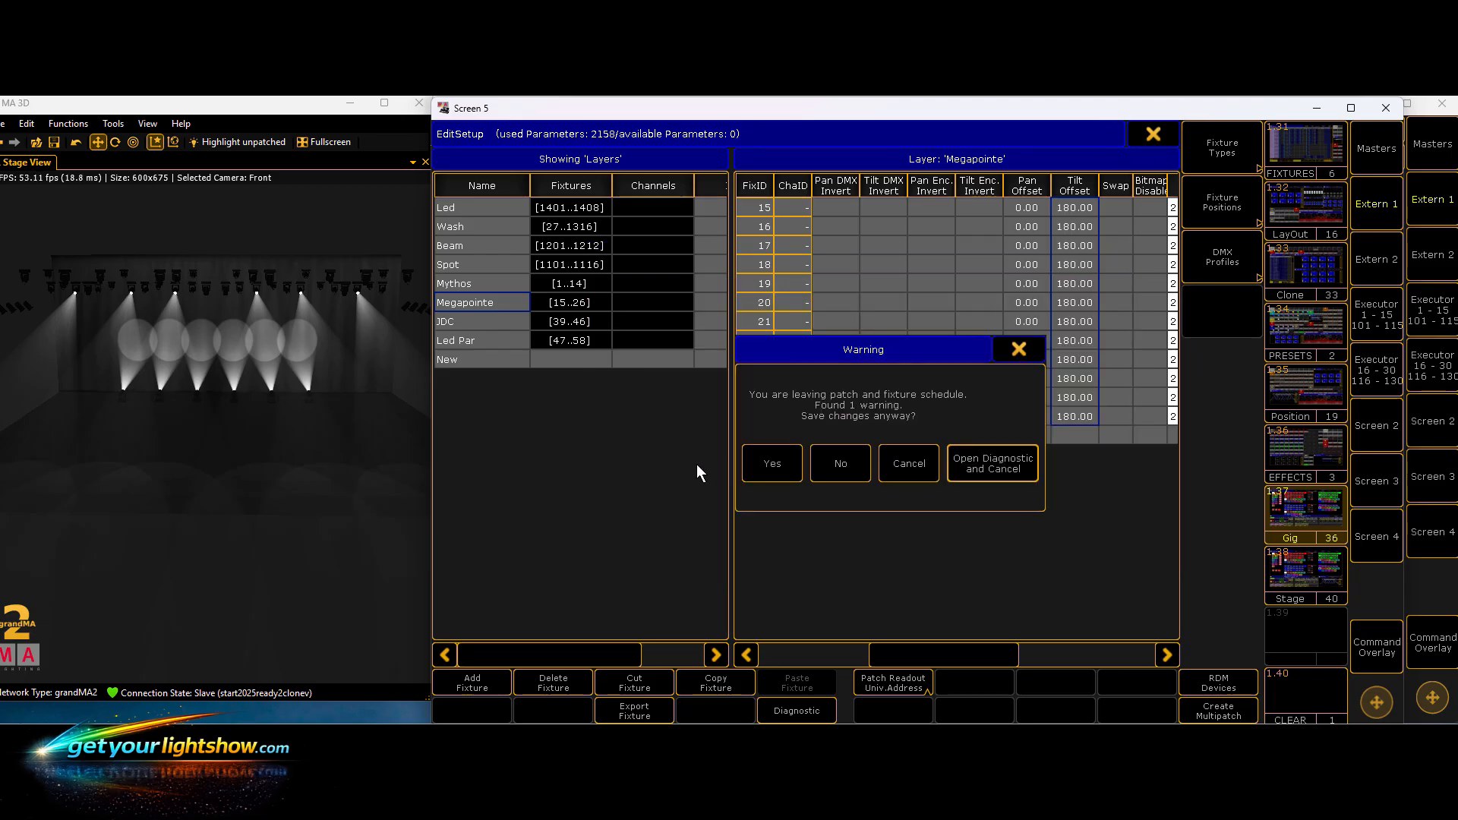
pyautogui.click(762, 461)
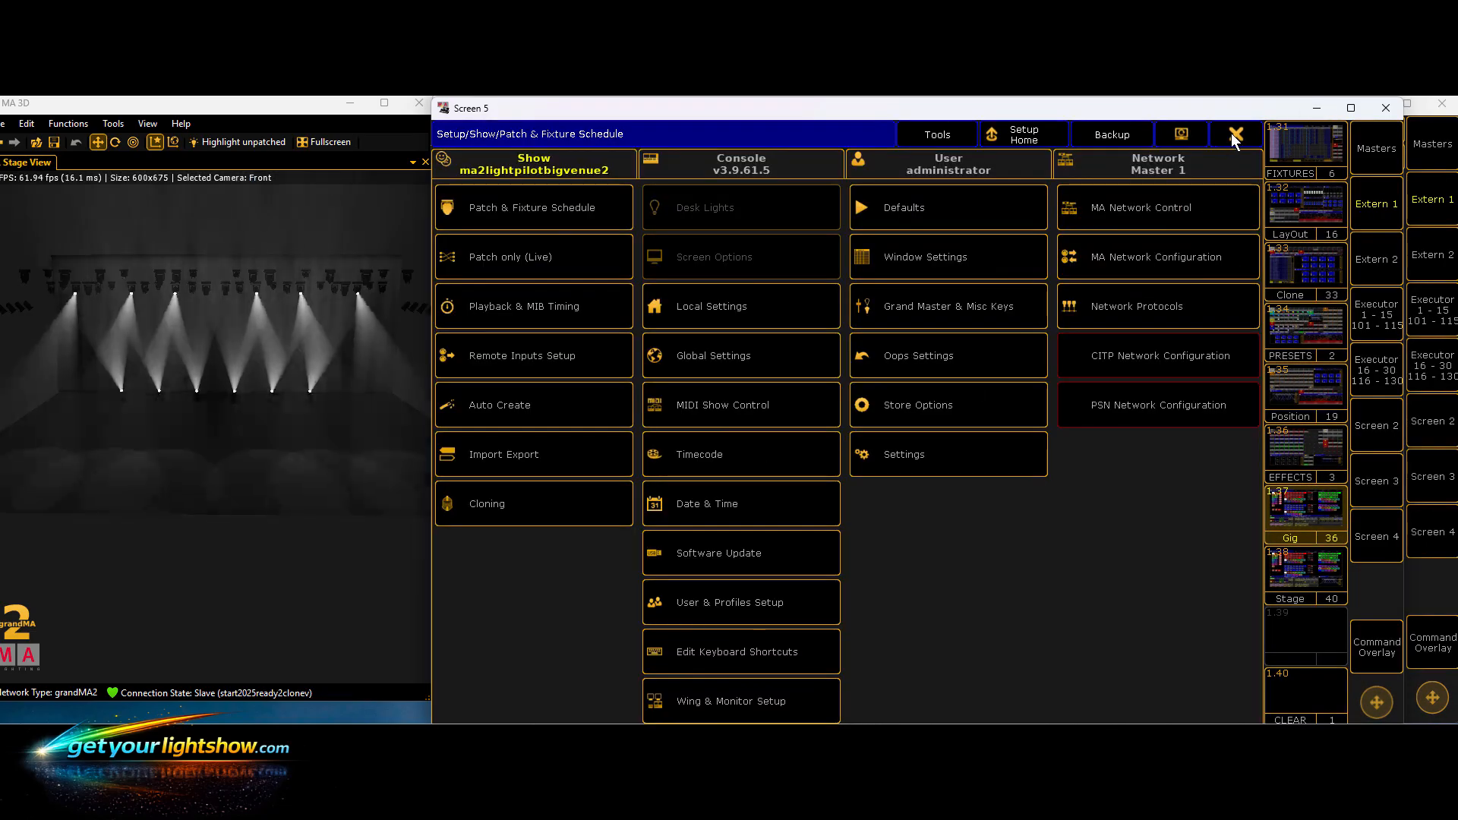
pyautogui.click(1232, 134)
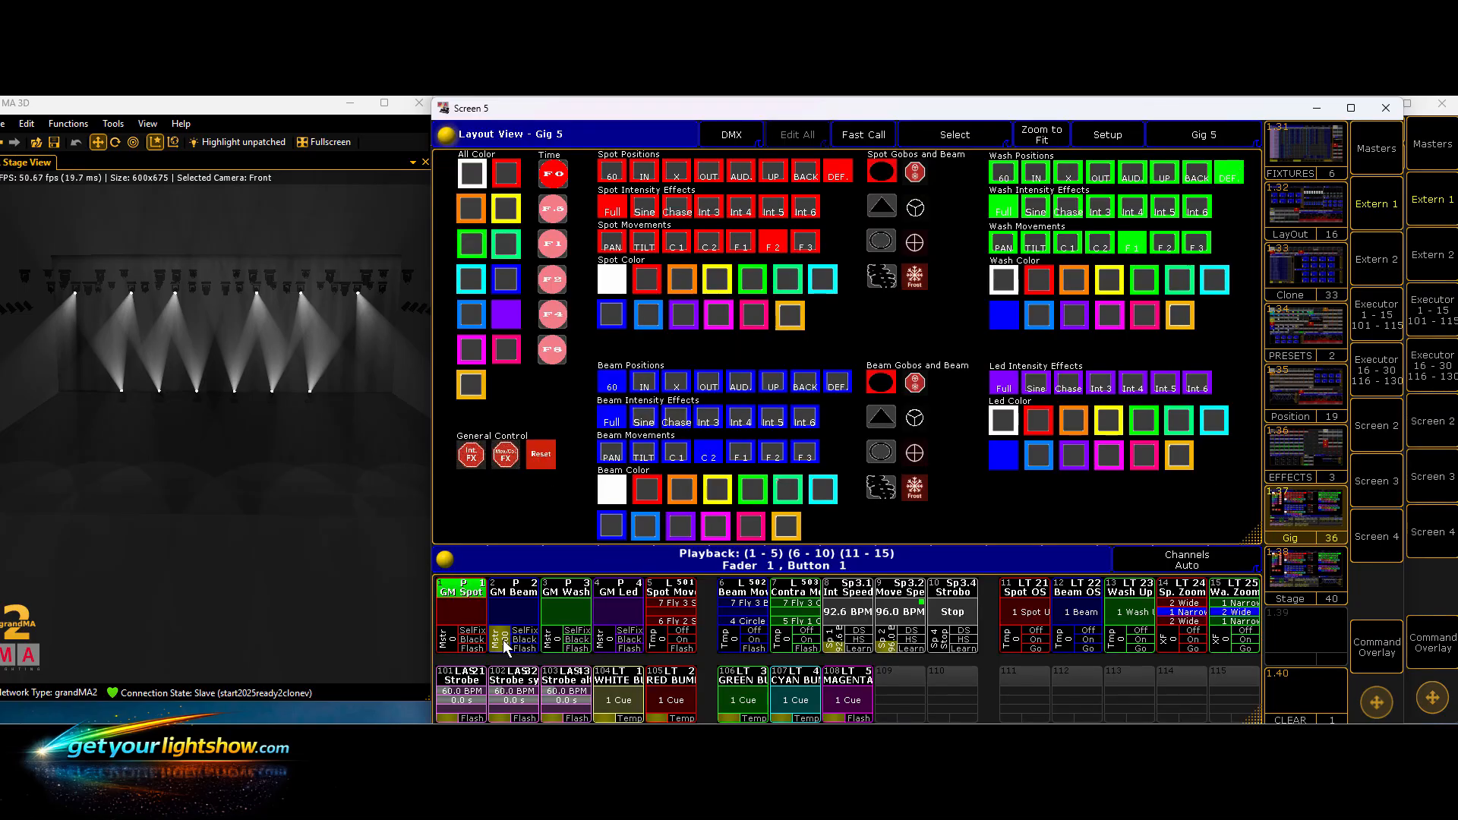
# - Test the beam positions IN, X, OUT, AUD., UP and BACK on the stage, and return the beams to DEF
pyautogui.moveTo(503, 640)
pyautogui.mouseDown()
pyautogui.moveTo(498, 654)
pyautogui.moveTo(499, 626)
pyautogui.mouseUp()
pyautogui.click(645, 391)
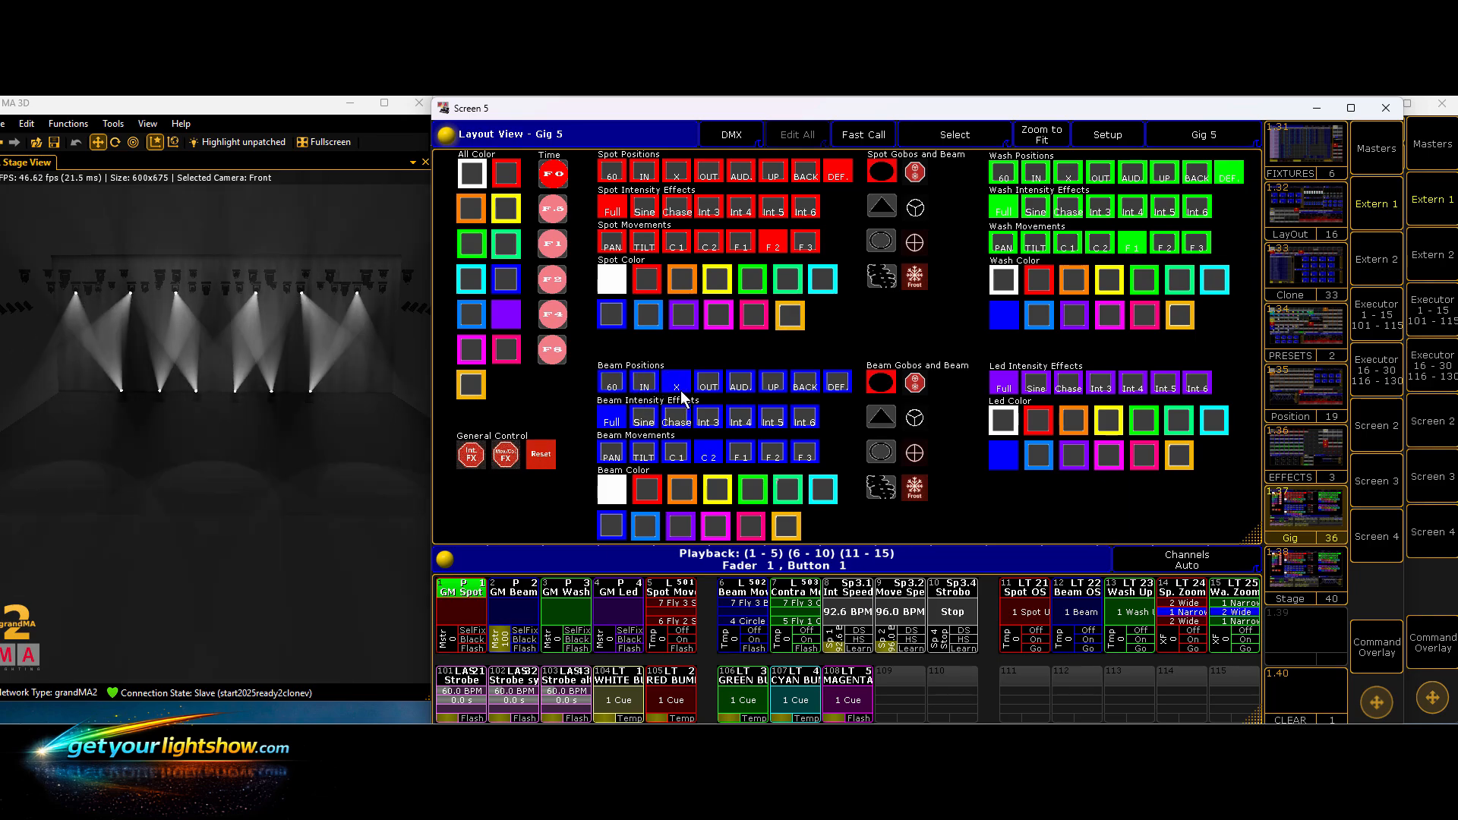
pyautogui.click(712, 387)
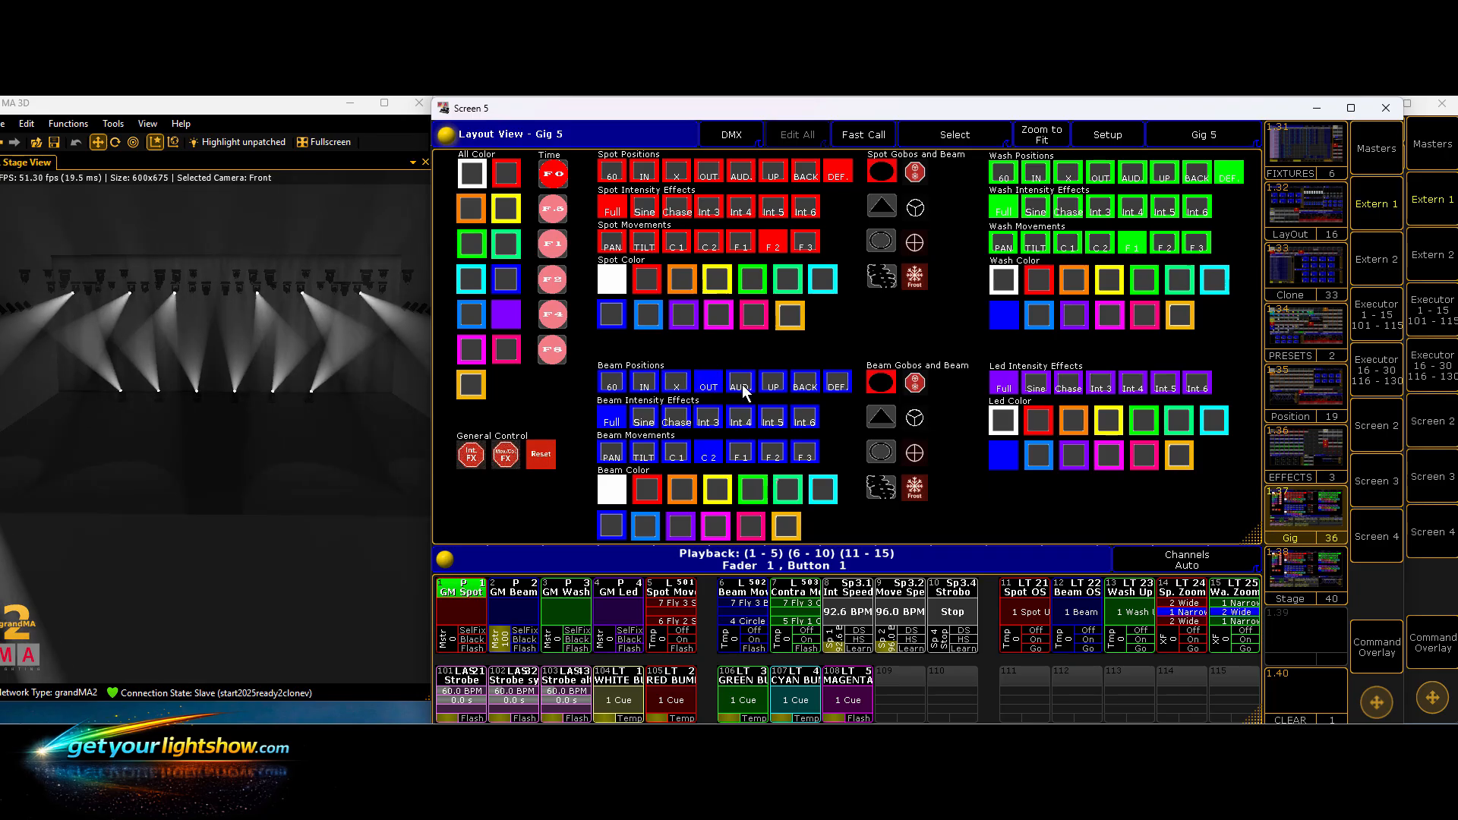
pyautogui.click(742, 386)
pyautogui.click(782, 391)
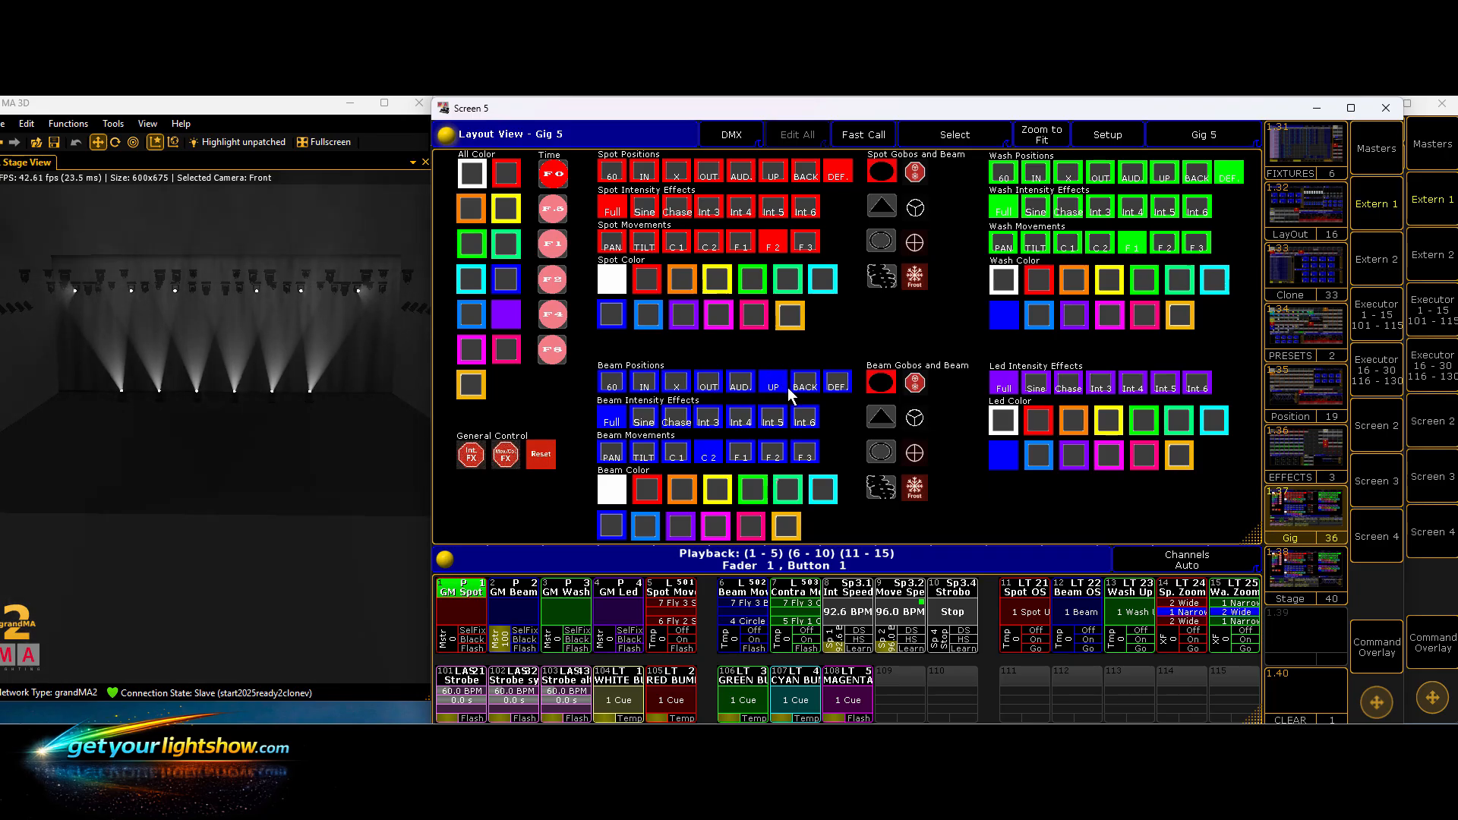
pyautogui.click(807, 389)
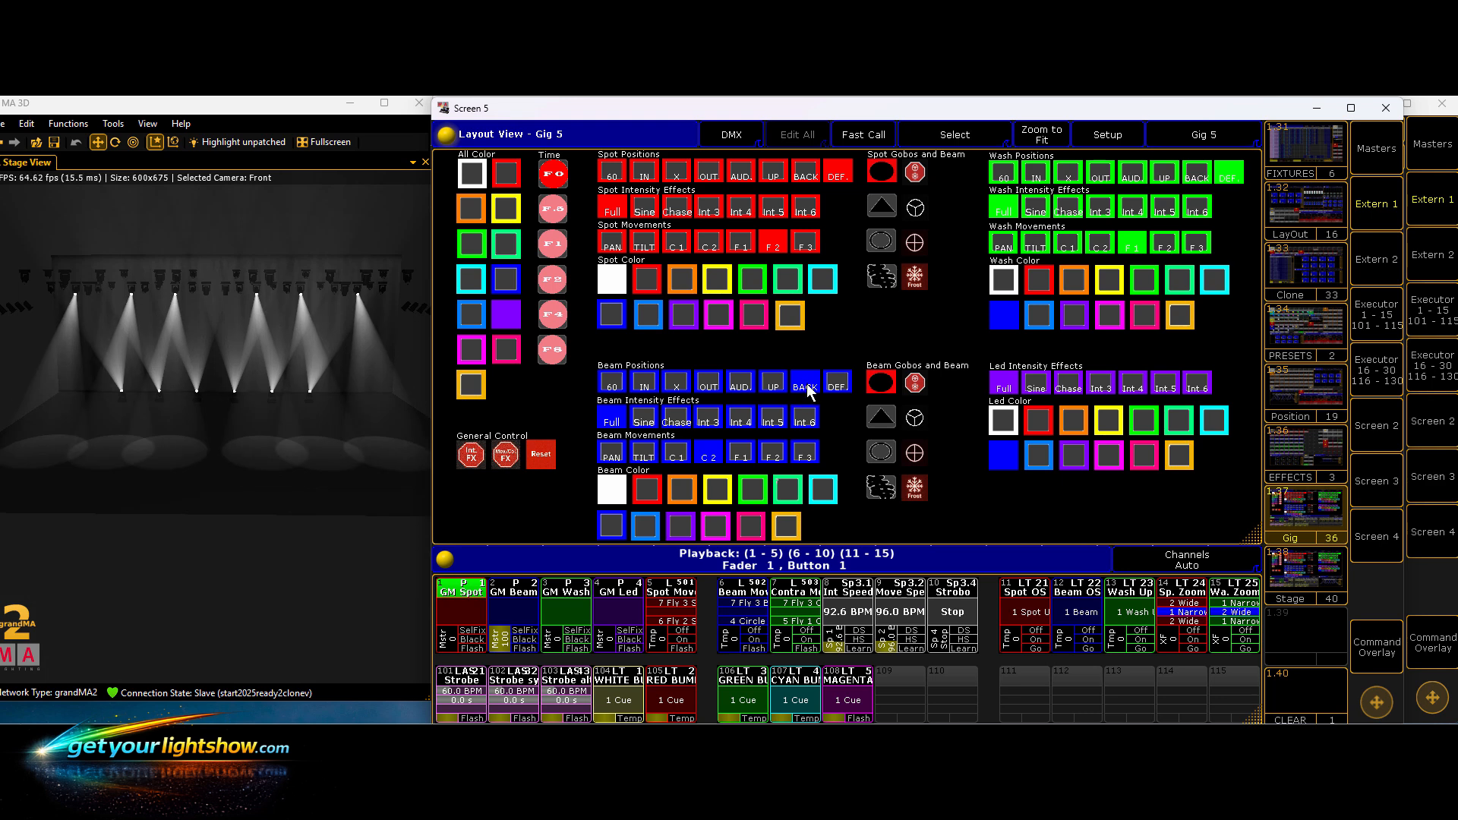
pyautogui.click(831, 385)
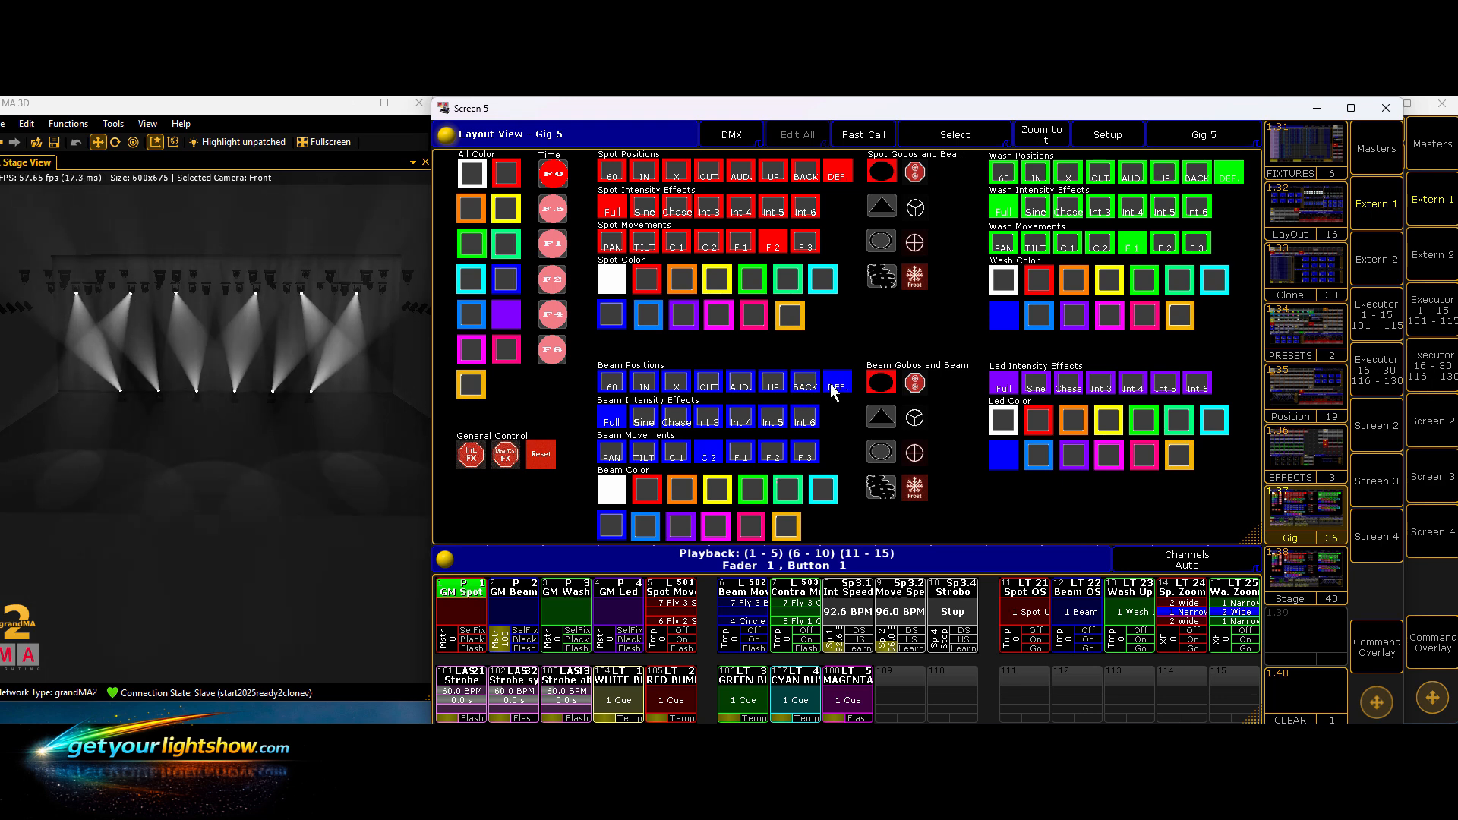
# - Test the beam positions UP, X and IN while viewing the stage from the side and from the front
pyautogui.click(772, 391)
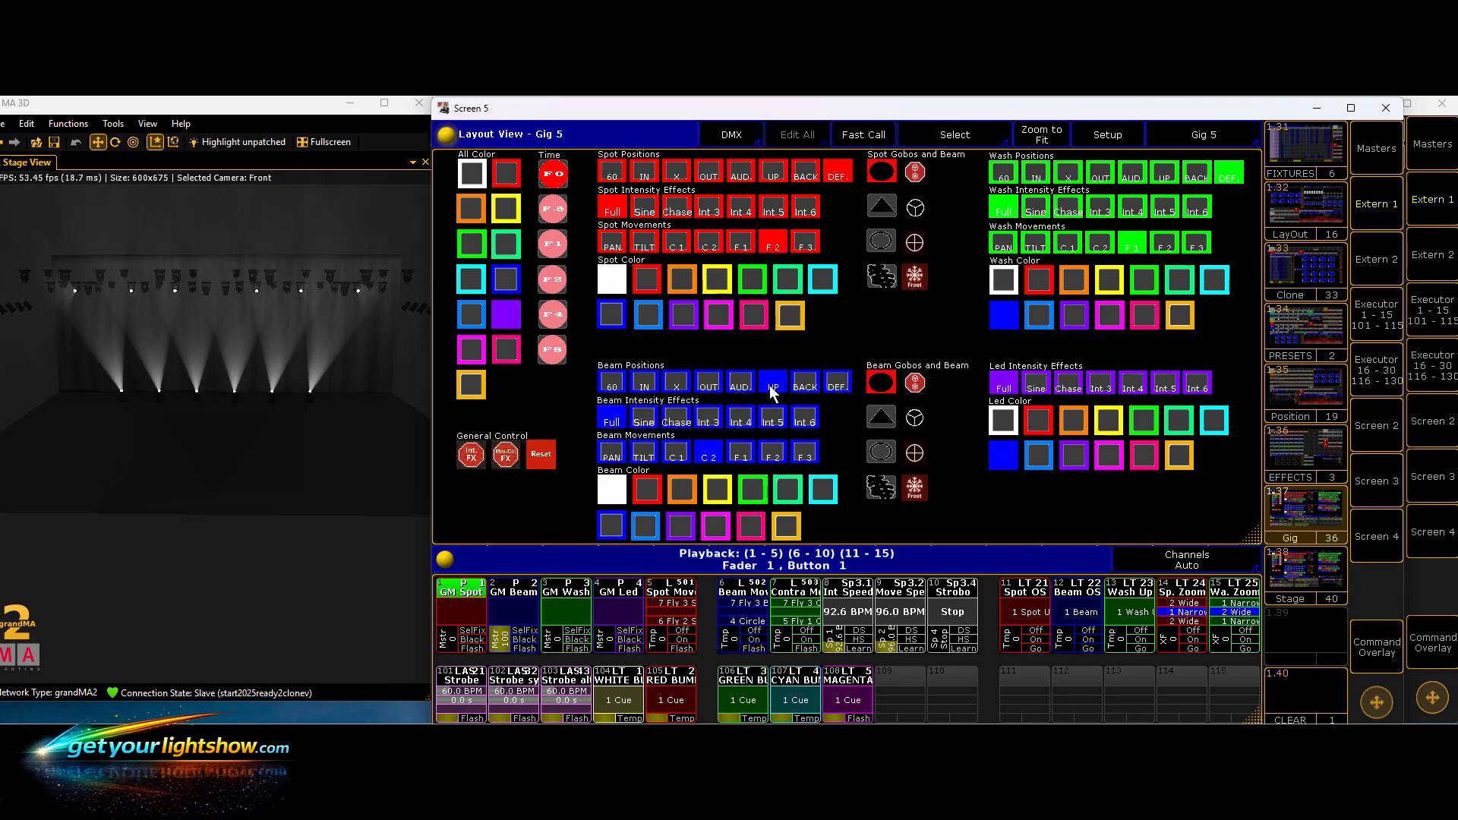
pyautogui.click(206, 389)
pyautogui.moveTo(206, 387); pyautogui.dragTo(207, 387)
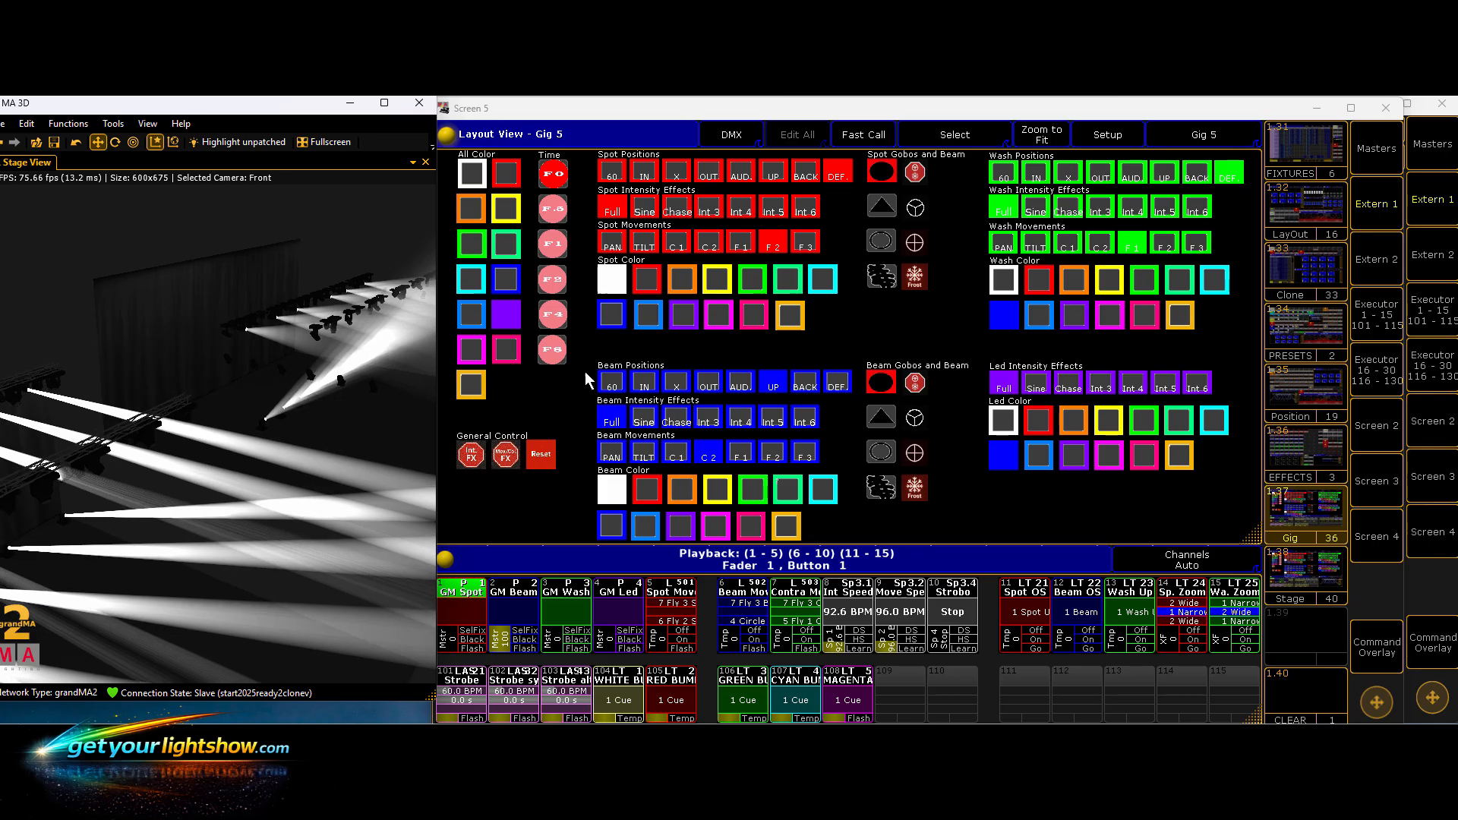
pyautogui.click(672, 385)
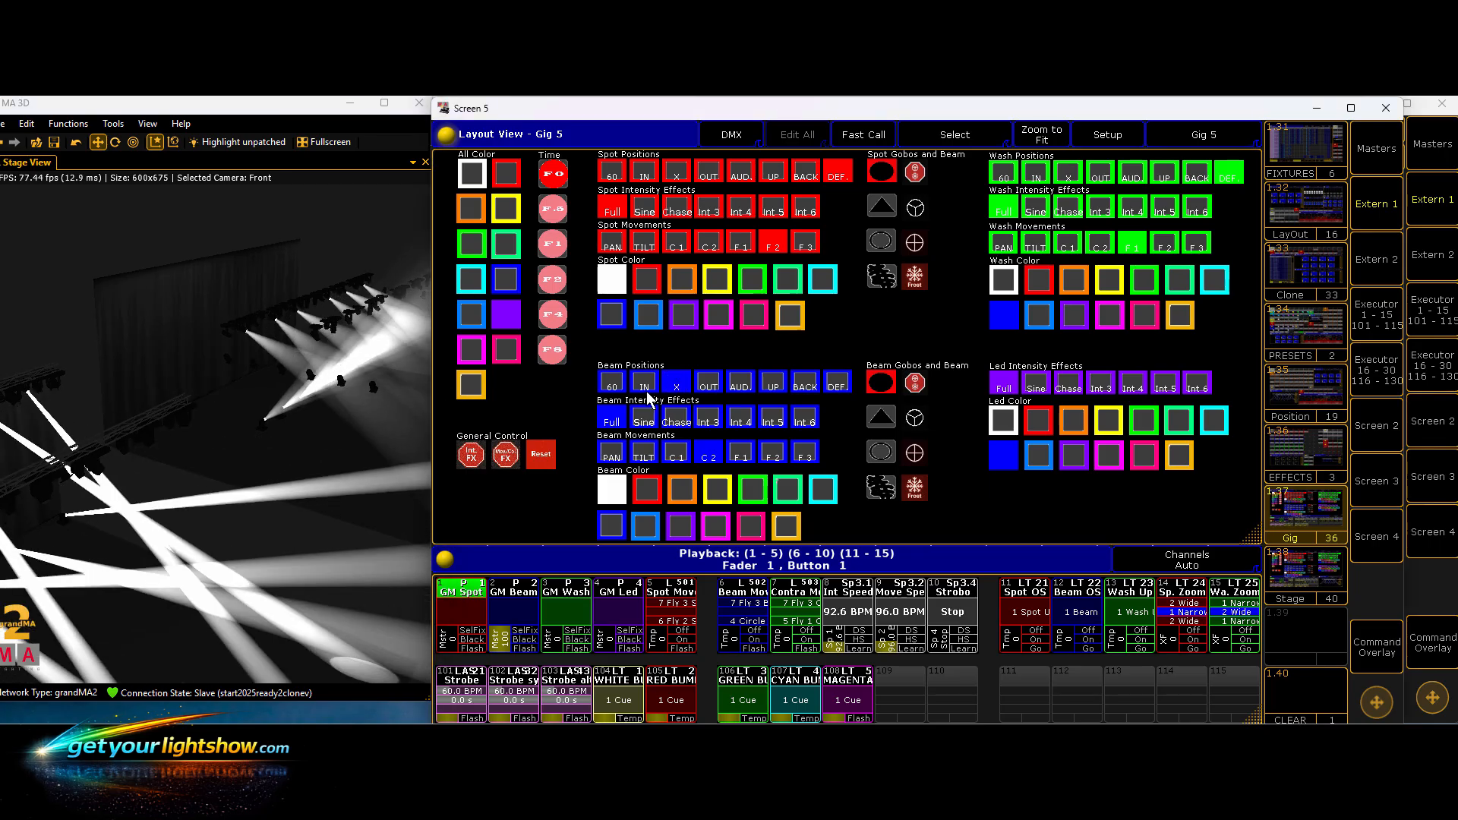
pyautogui.click(643, 390)
pyautogui.moveTo(343, 432); pyautogui.dragTo(170, 408)
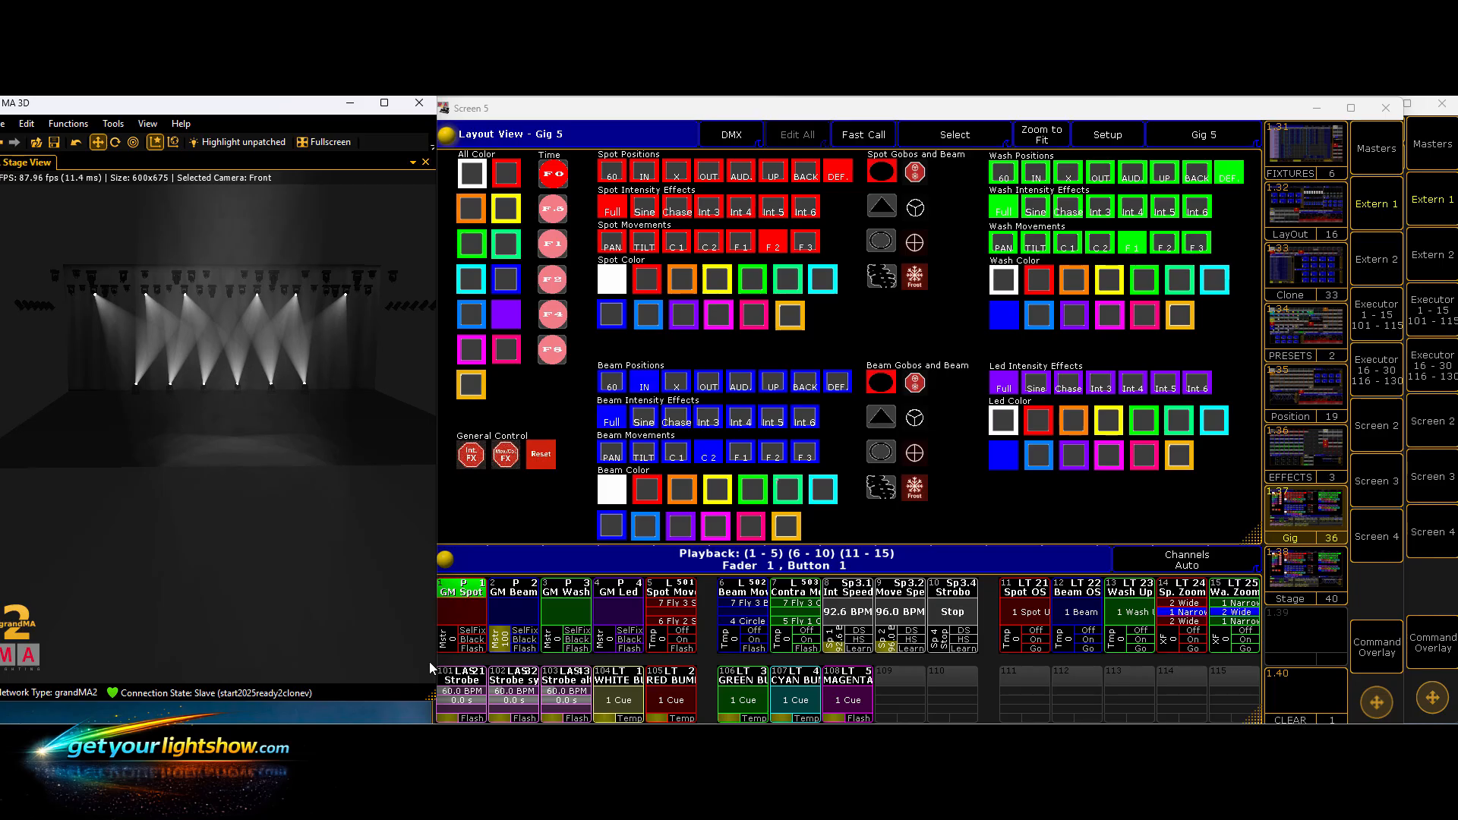
# - Bring up GM Wash in place of GM Beam, in white, and test wash positions 60, IN, X and BACK, ending on 60
pyautogui.moveTo(498, 633); pyautogui.dragTo(554, 626)
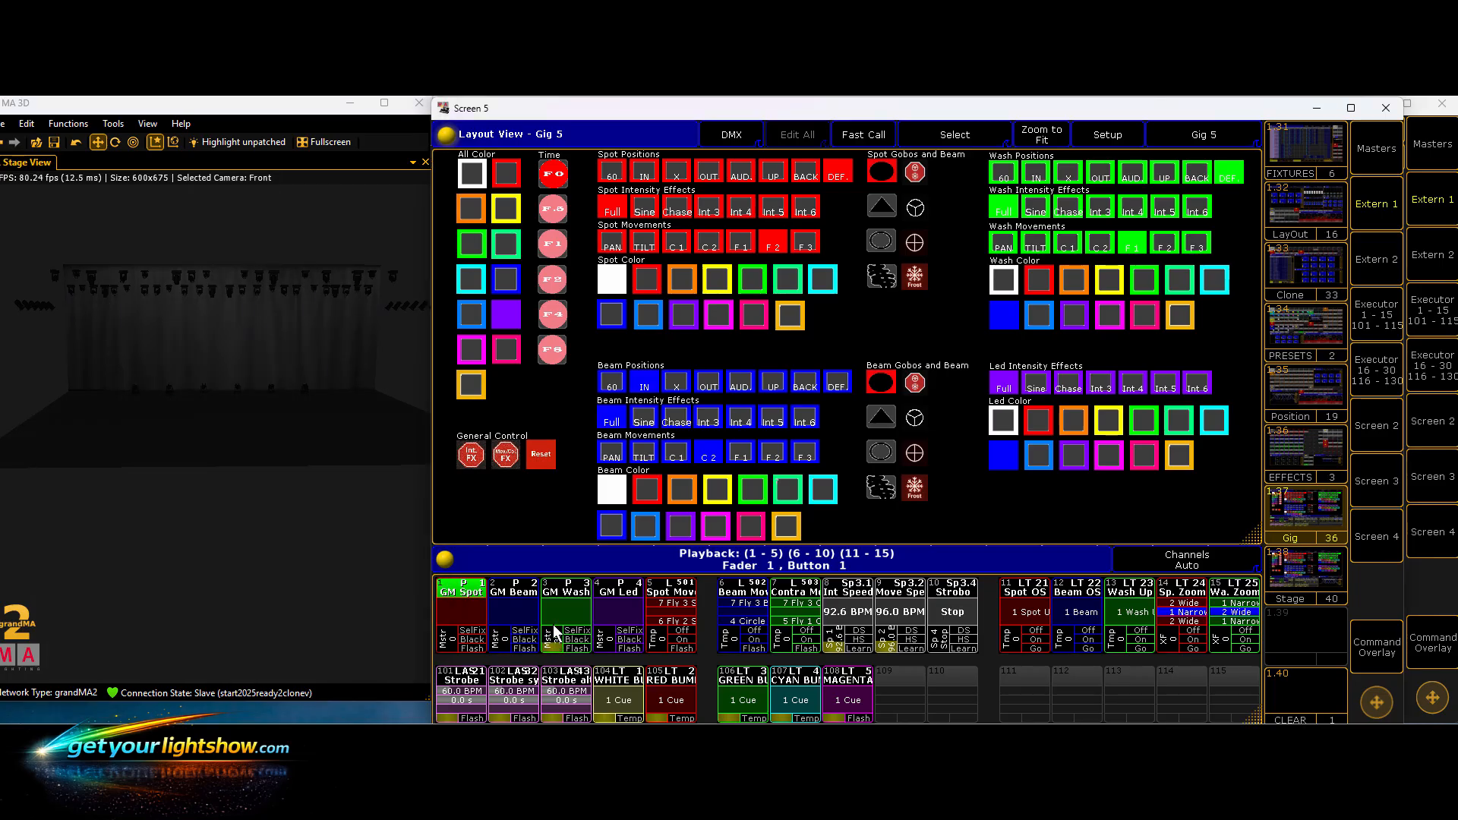
pyautogui.click(1007, 283)
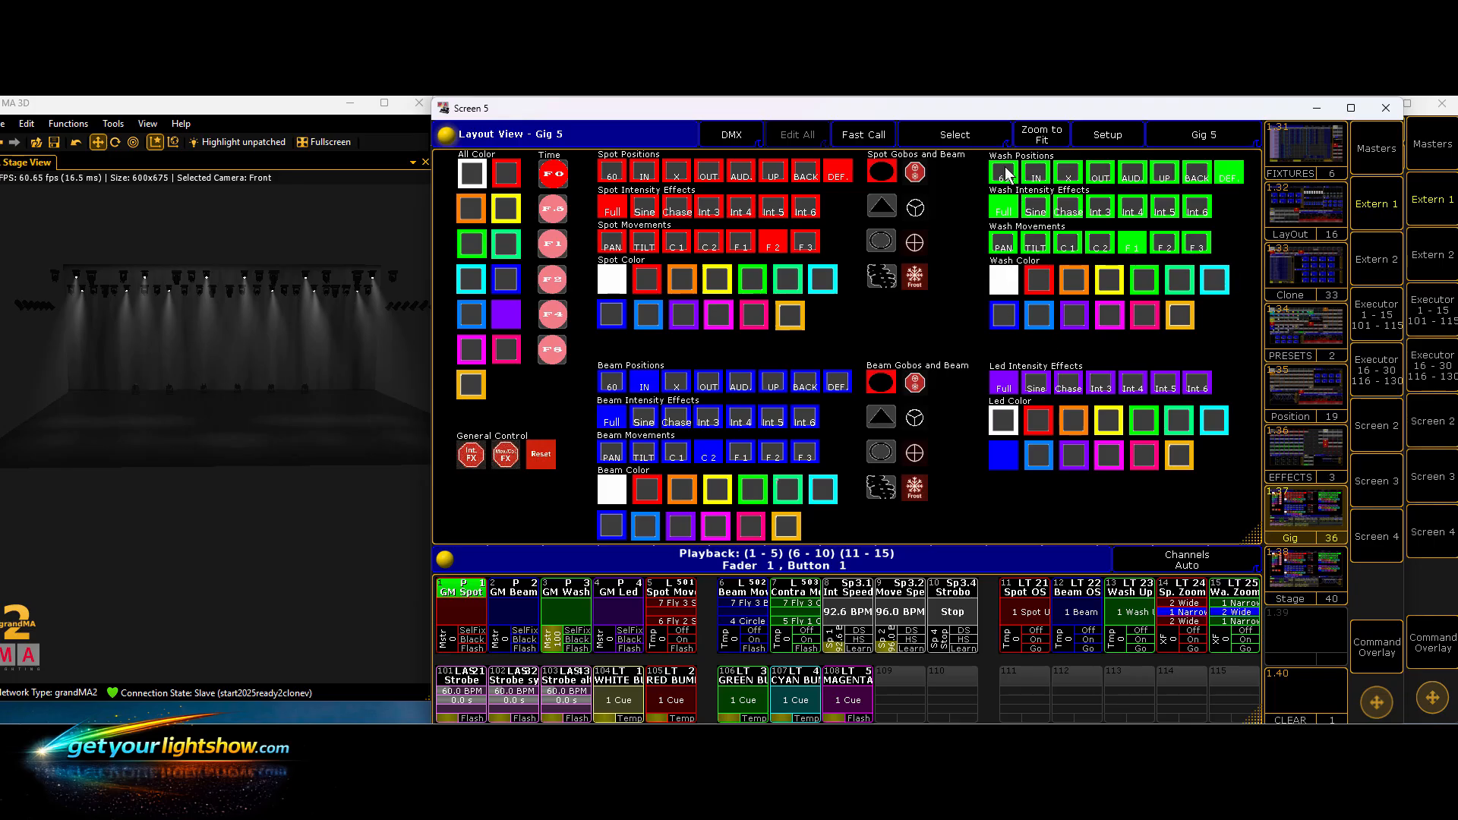
pyautogui.click(1006, 177)
pyautogui.click(1039, 177)
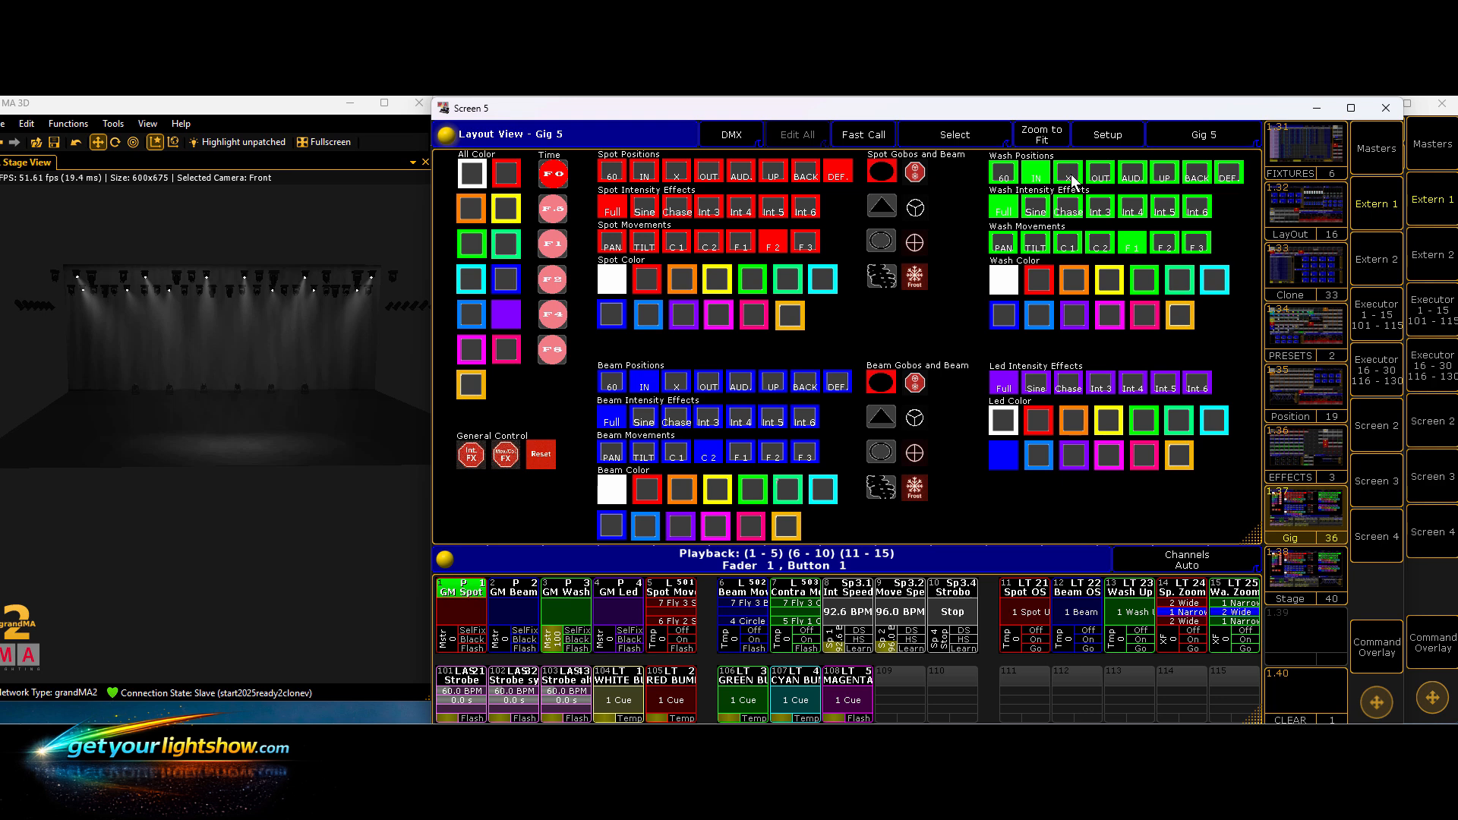
pyautogui.click(1072, 177)
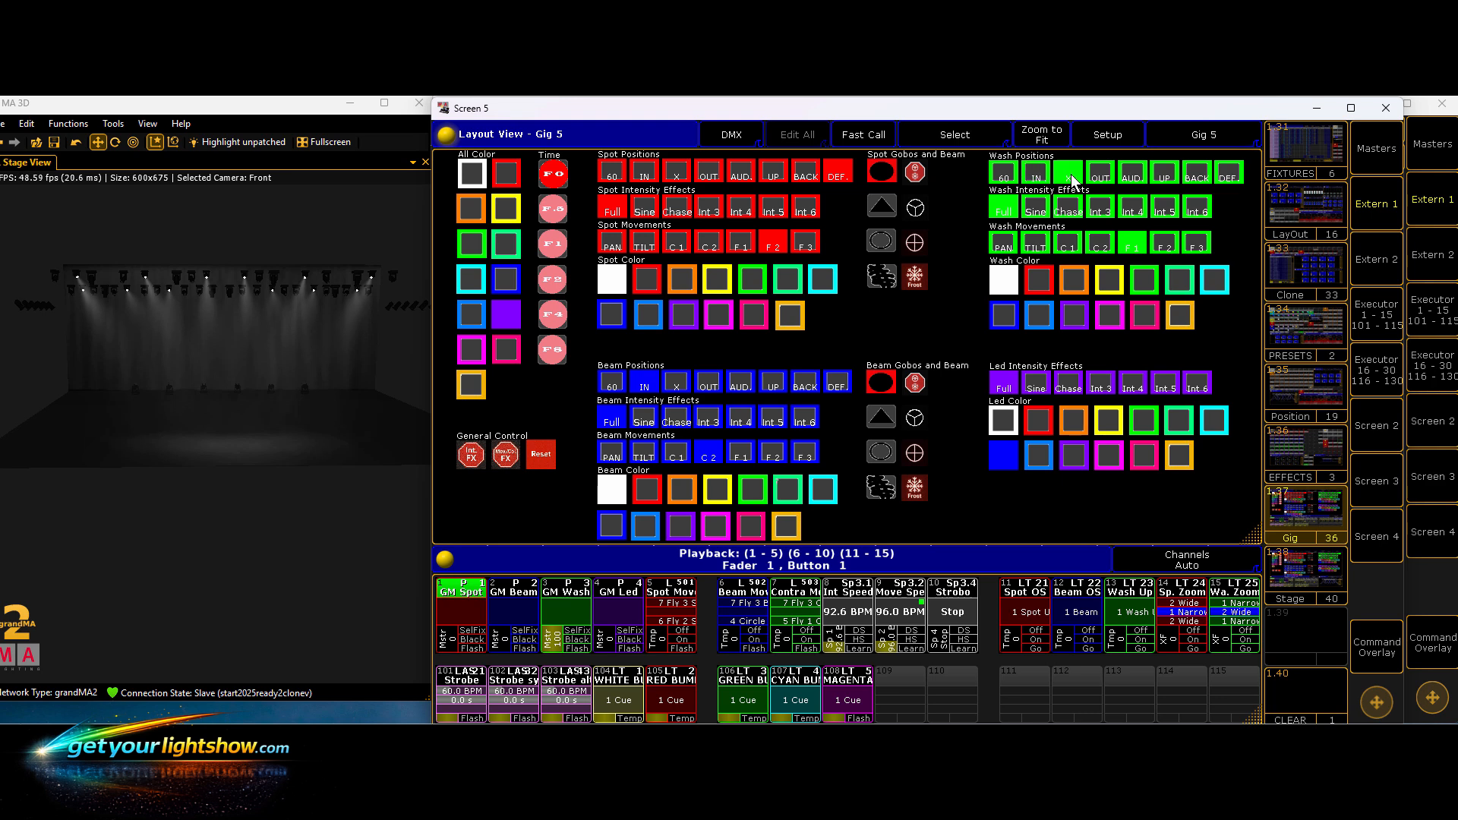
pyautogui.click(1193, 174)
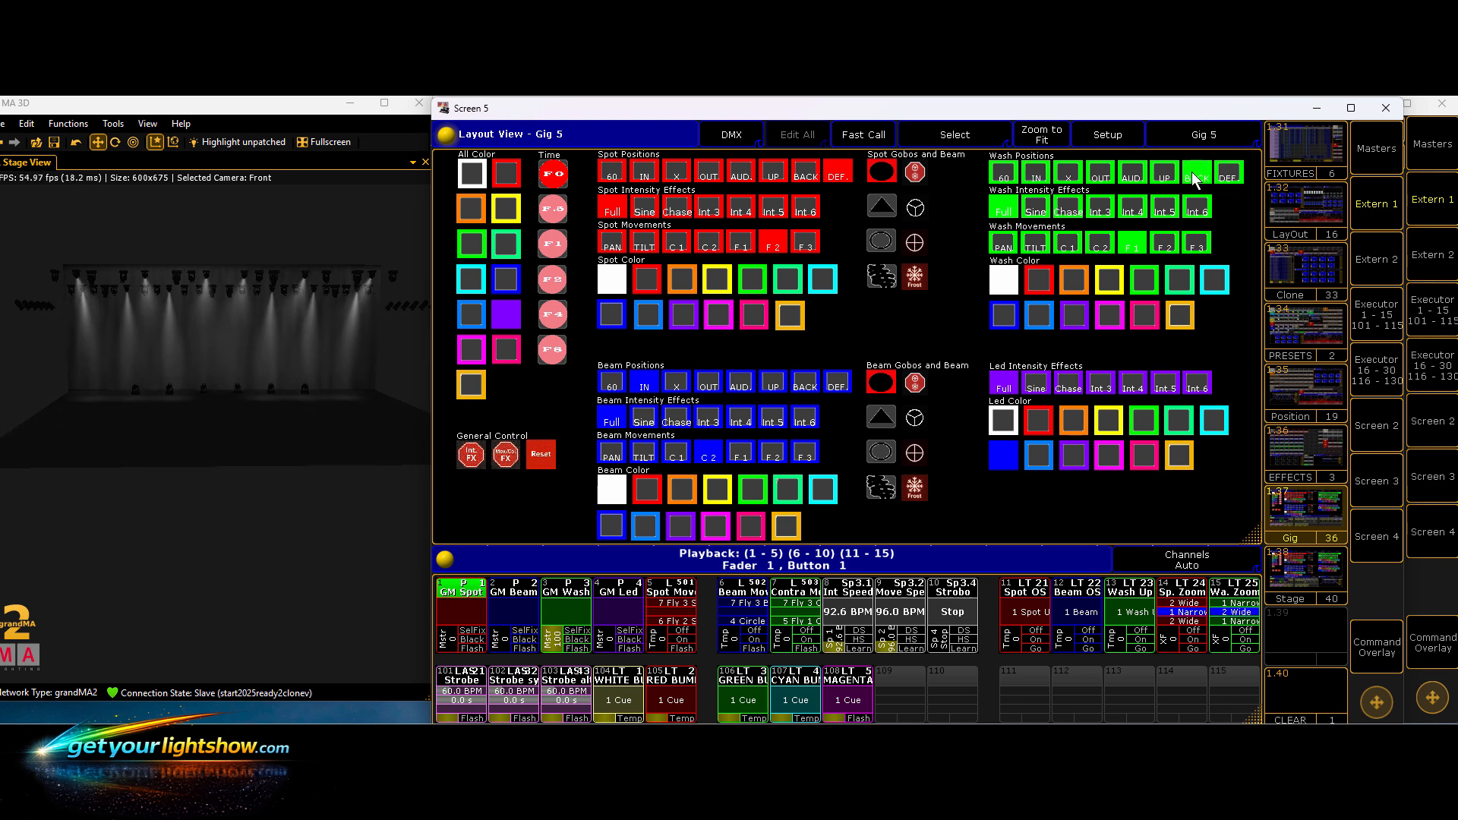
pyautogui.click(1004, 174)
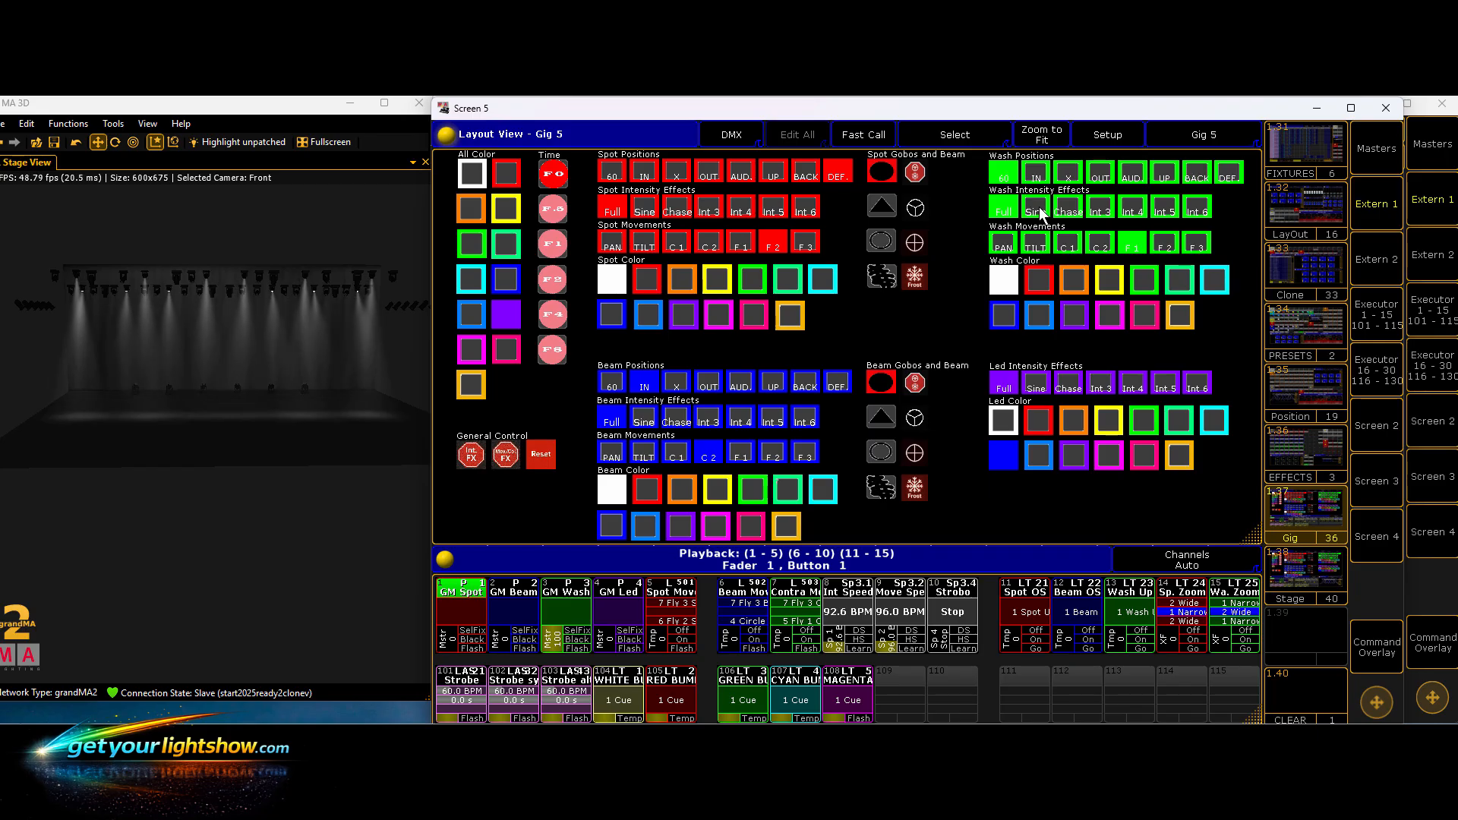
# - Test the Sine wash intensity effect together with the contra movement on executor 7 at full level
pyautogui.click(1036, 209)
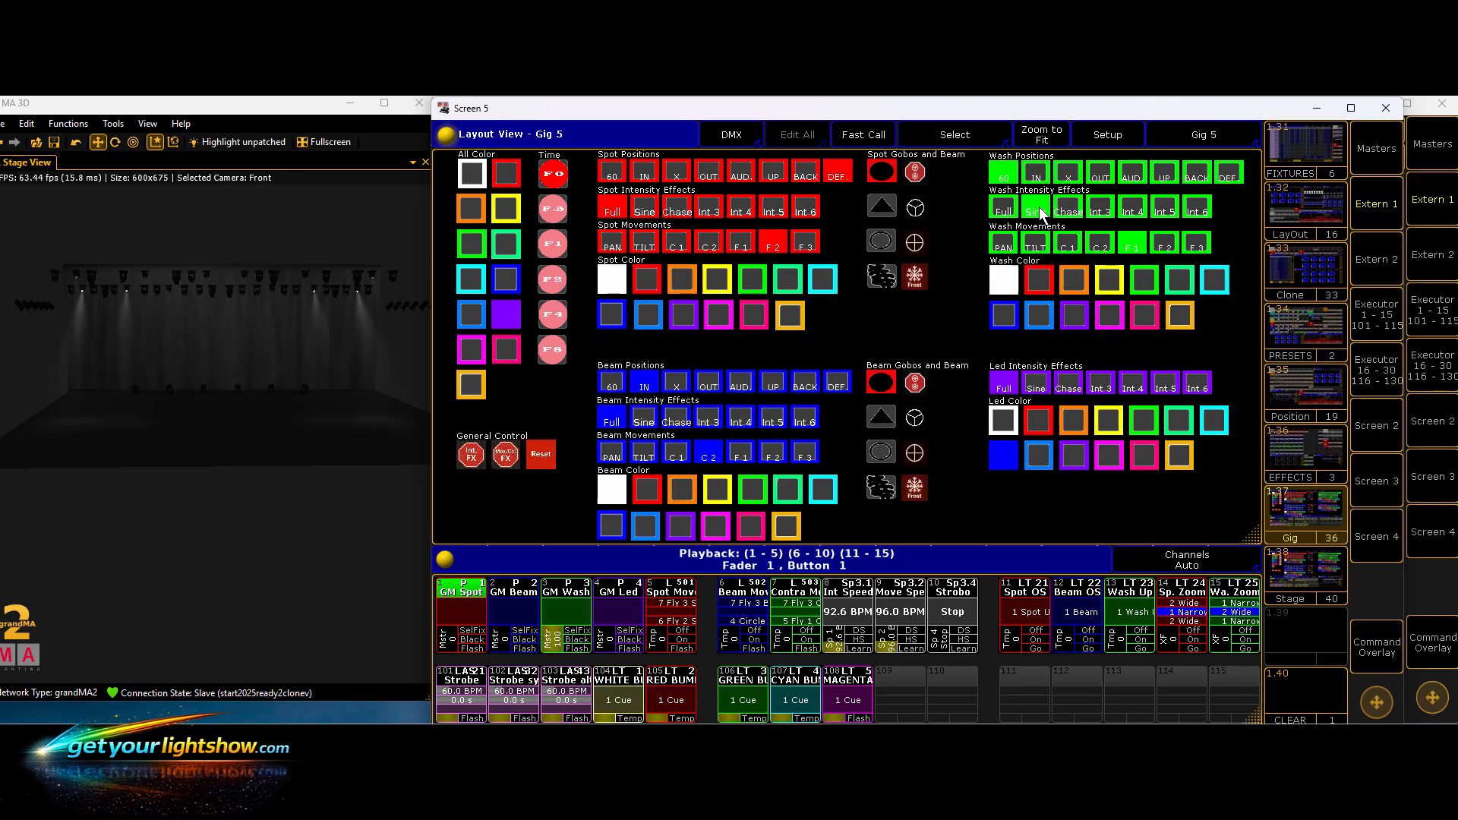
pyautogui.click(1055, 216)
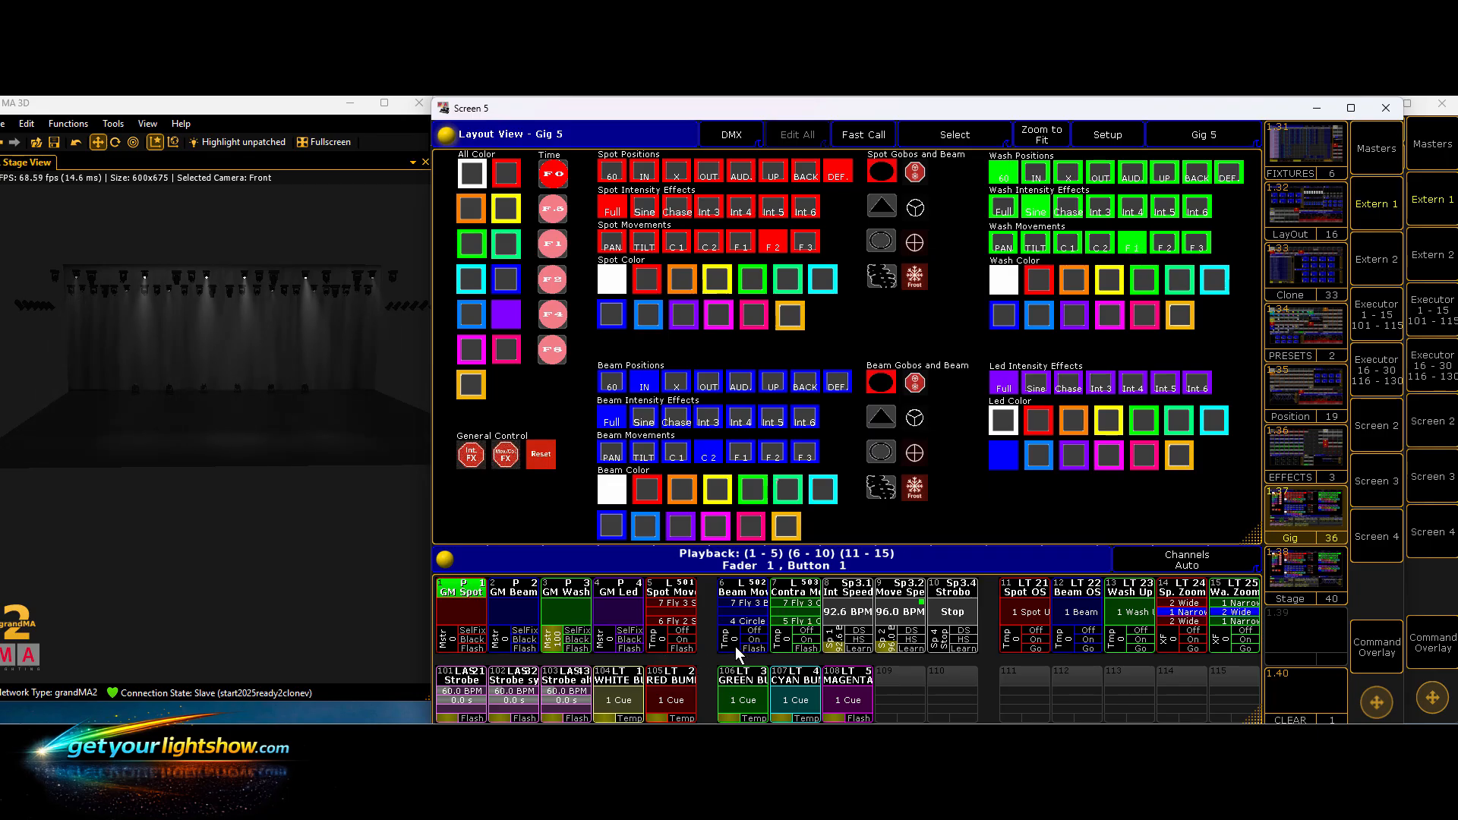
pyautogui.click(781, 644)
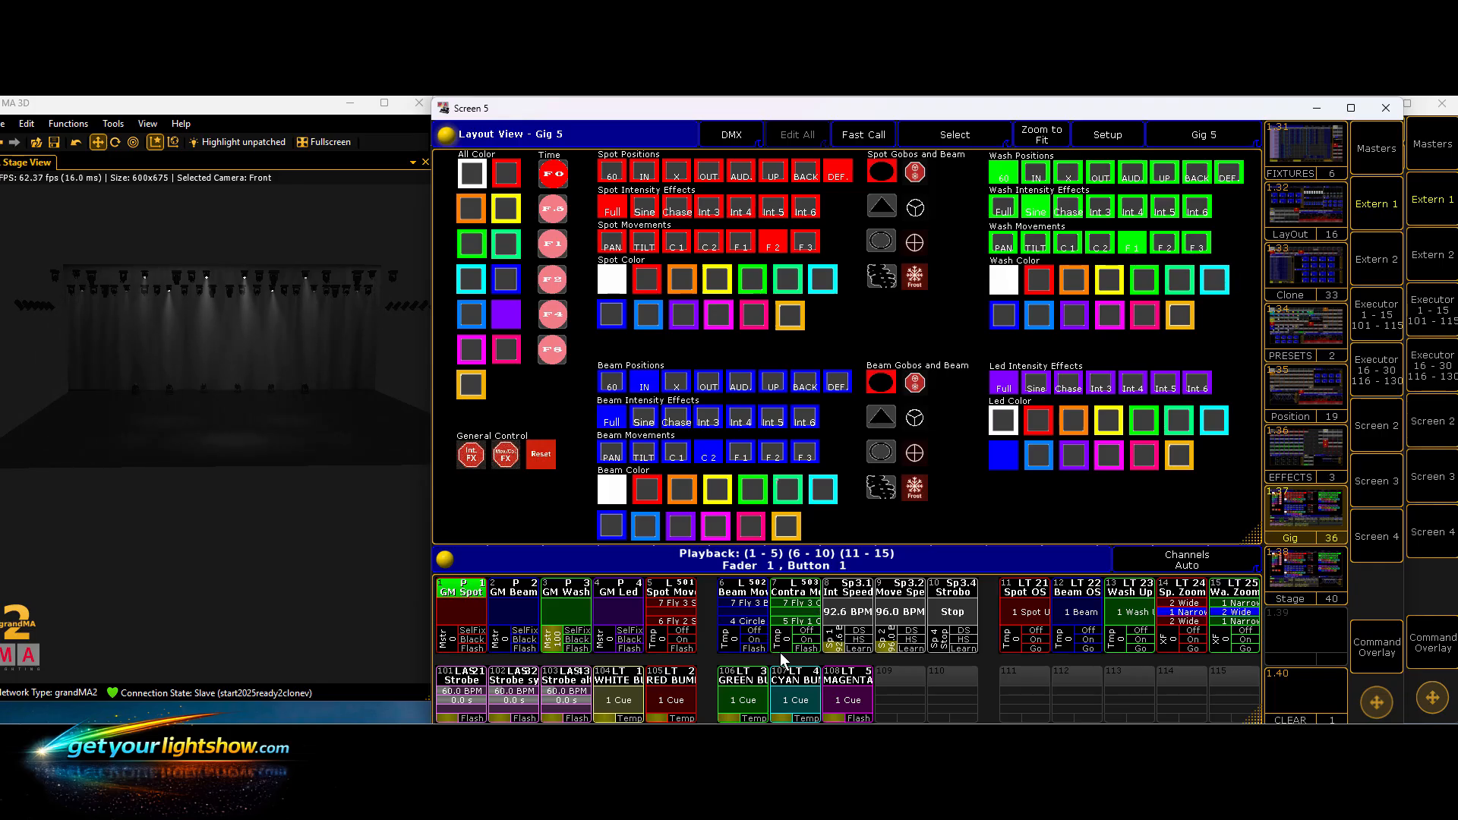
pyautogui.moveTo(781, 653); pyautogui.dragTo(781, 630)
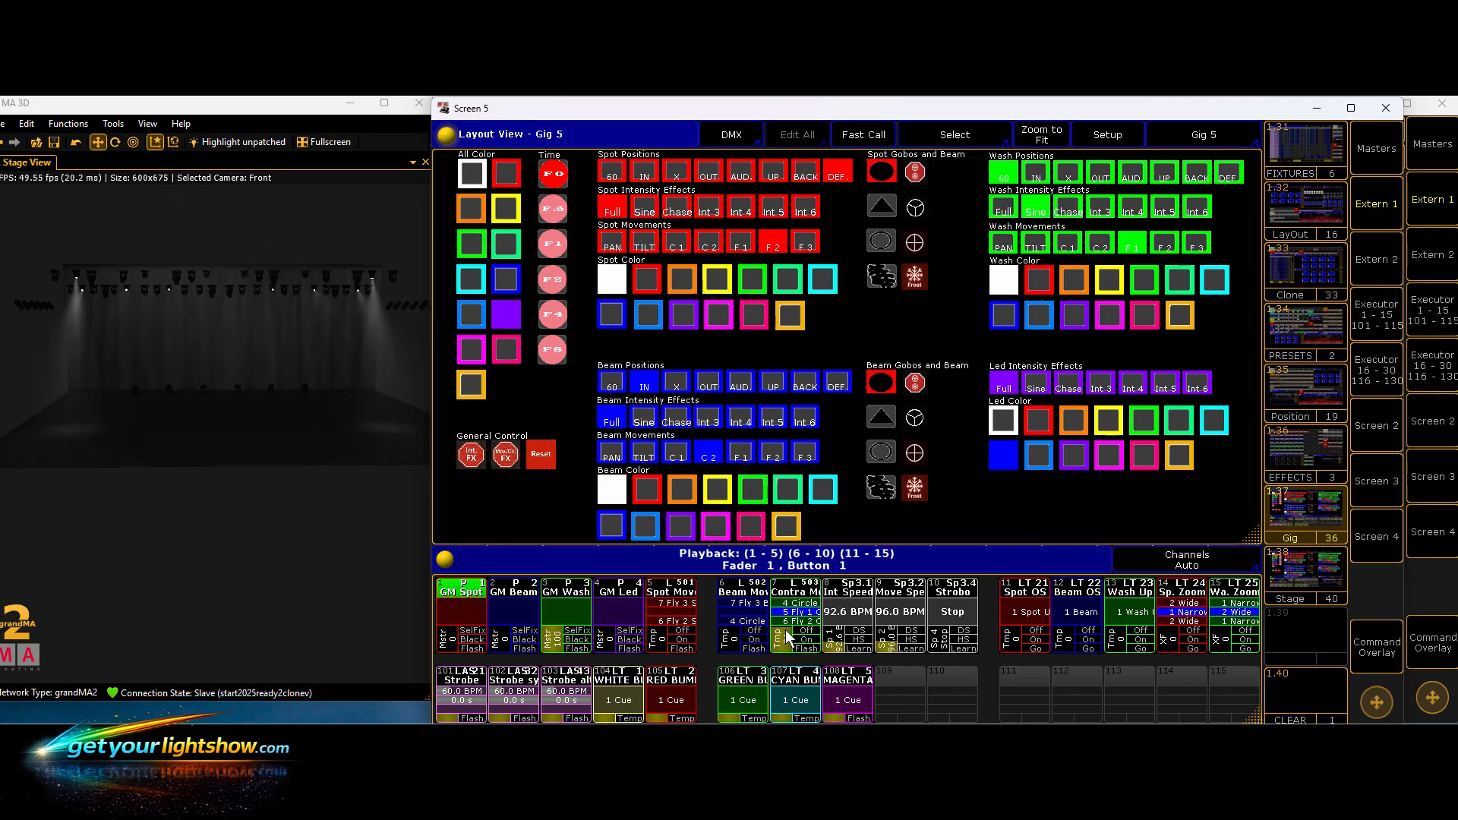
# - Bring up GM Spot in place of GM Wash and apply the Spot Gobo 1 preset to the Spot Clone group
pyautogui.moveTo(450, 648); pyautogui.dragTo(452, 623)
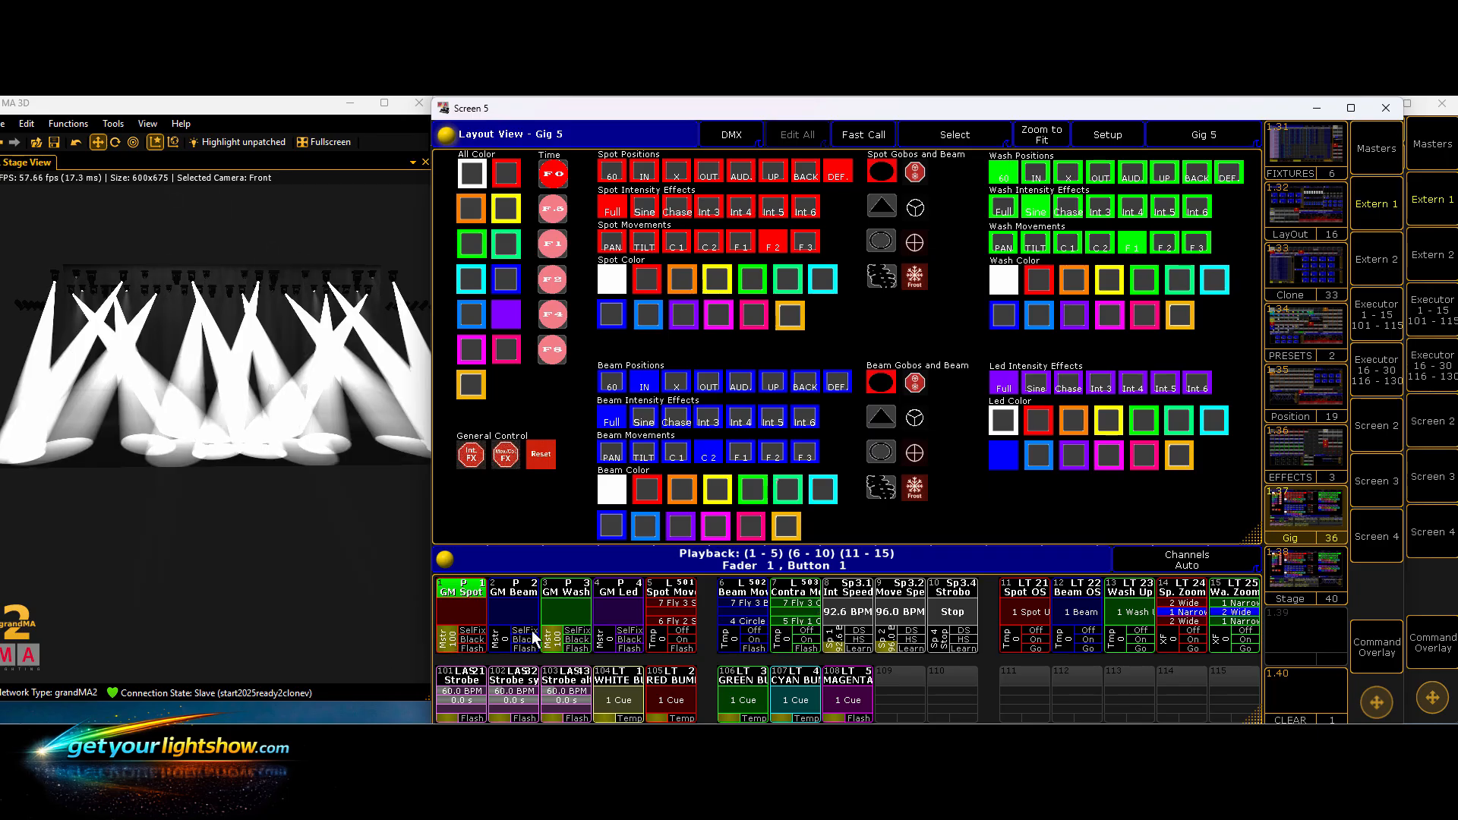
pyautogui.moveTo(559, 629); pyautogui.dragTo(561, 652)
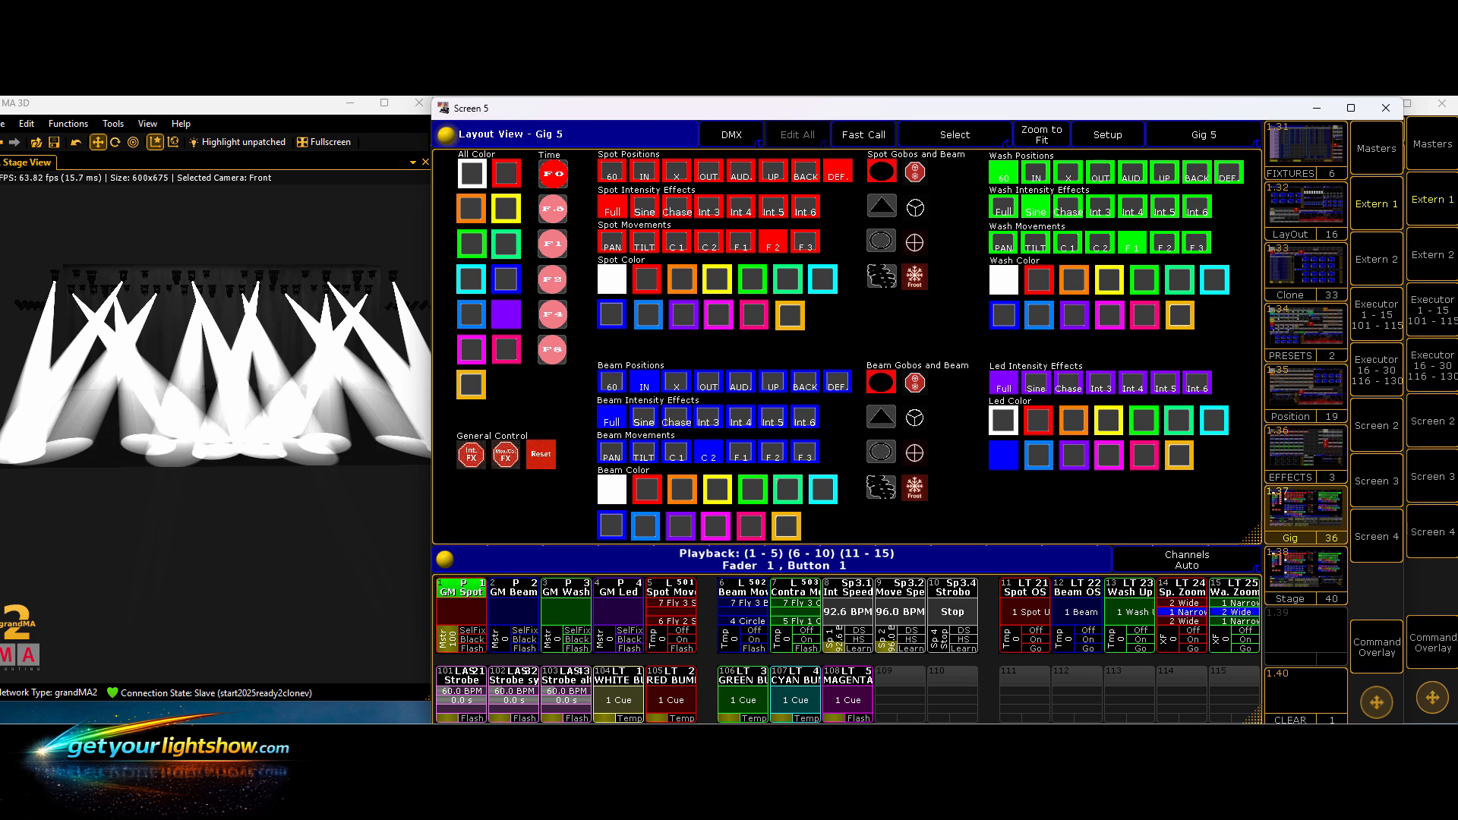
pyautogui.click(1309, 336)
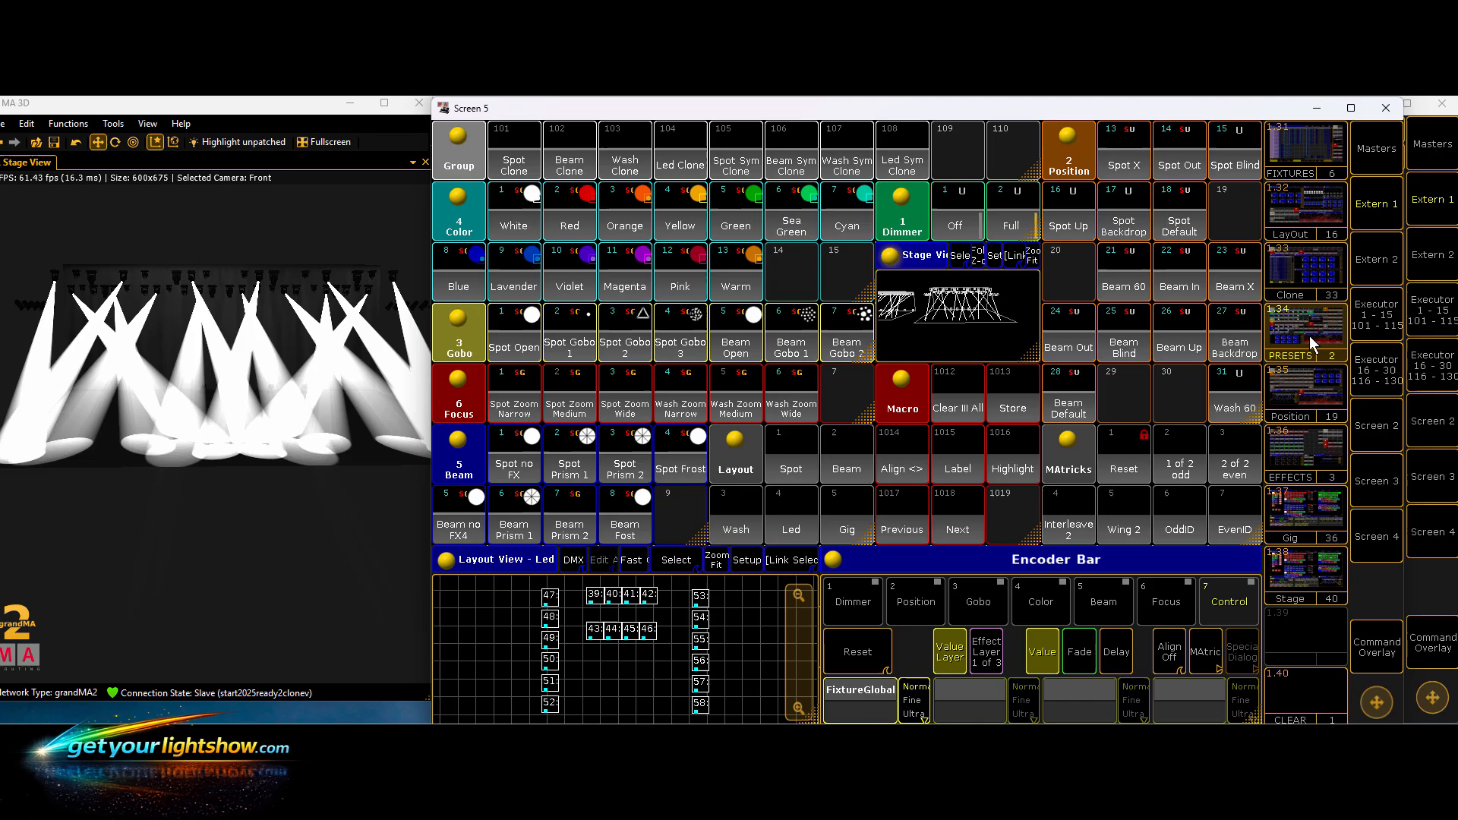
pyautogui.click(511, 166)
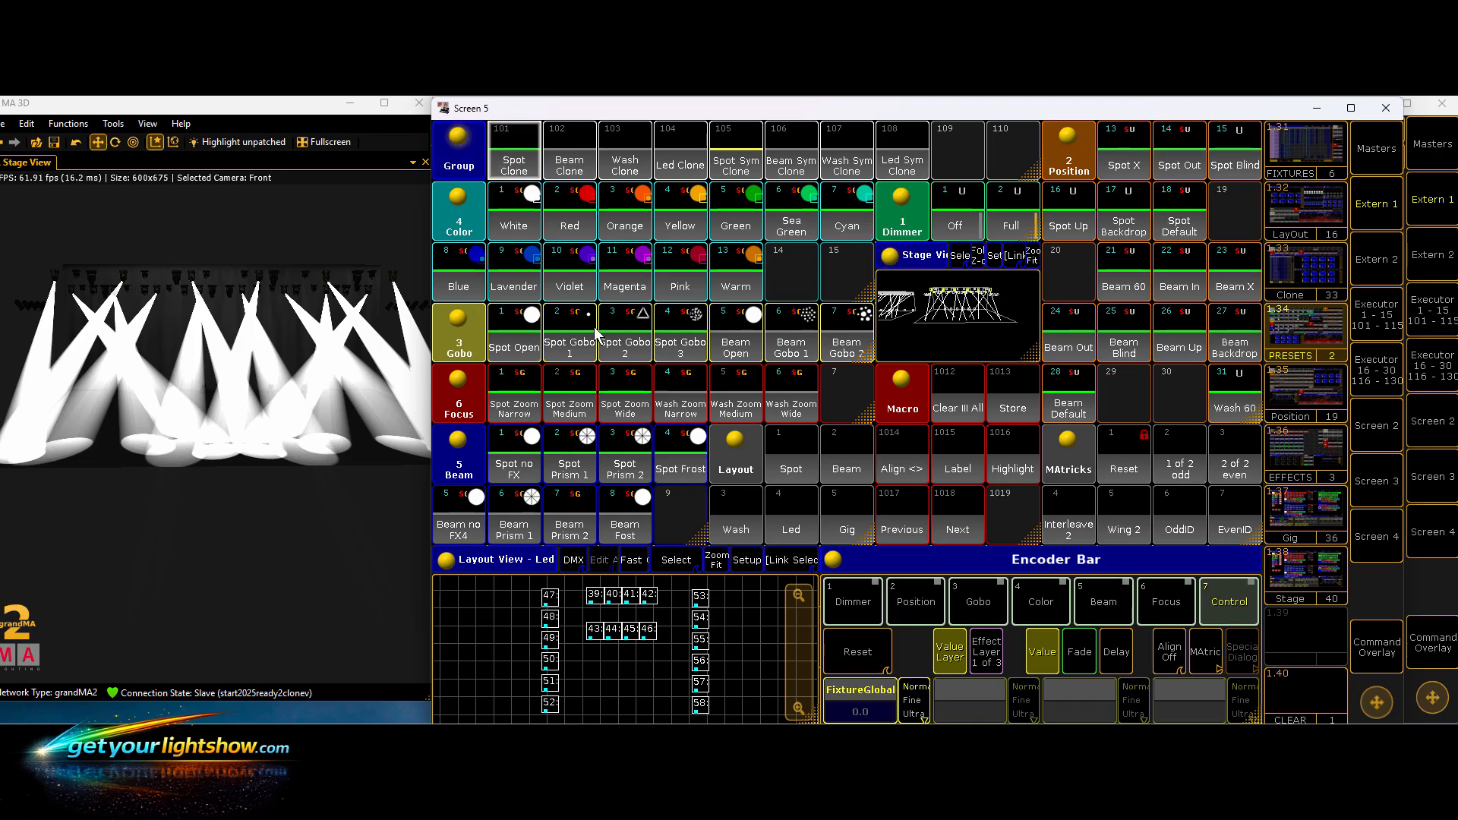
pyautogui.click(572, 348)
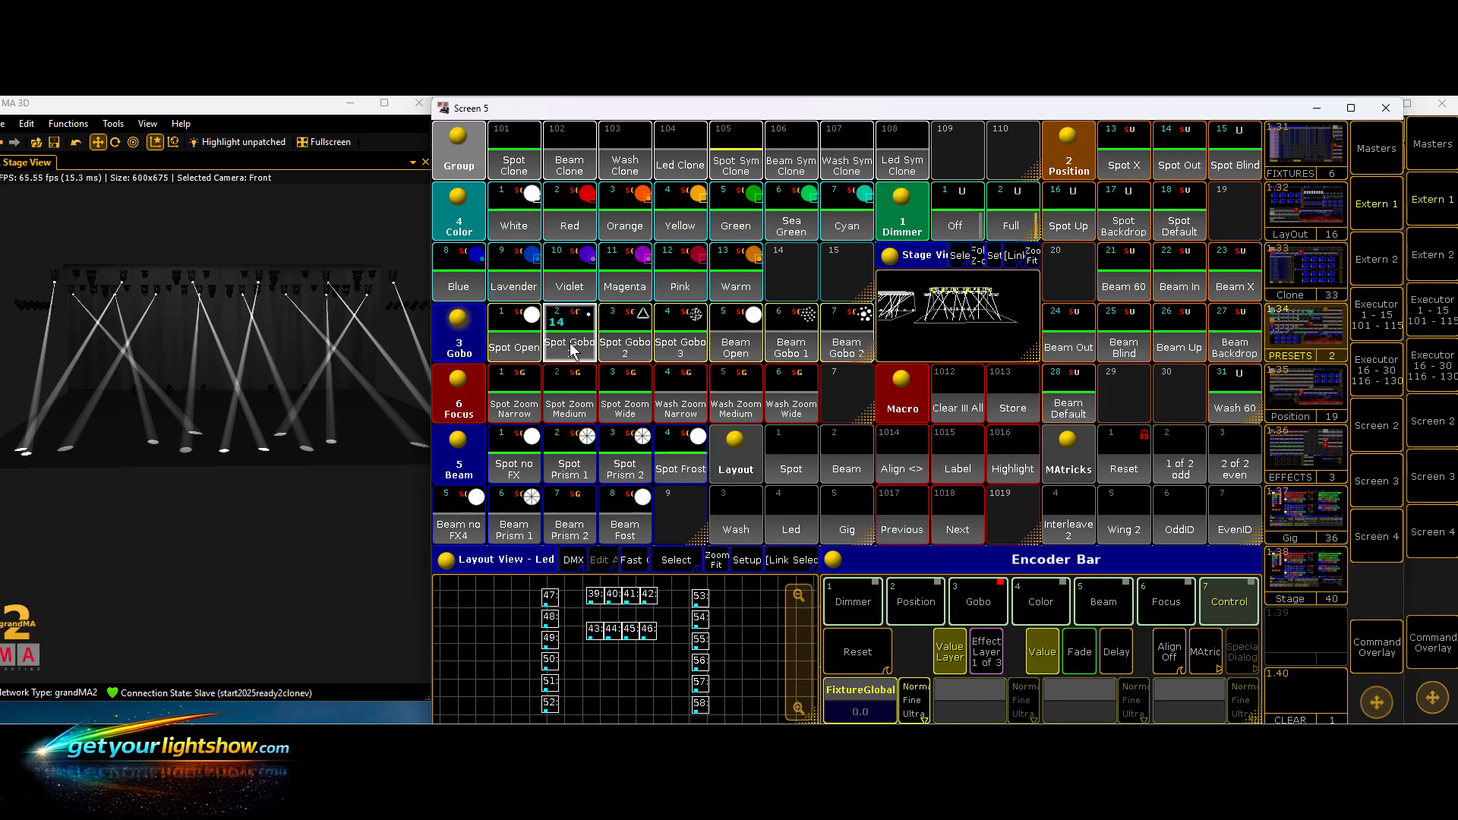
# - Try gobo 2.5 and gobo 2.2* on the second gobo wheel of the selected spots
pyautogui.click(979, 600)
pyautogui.click(863, 653)
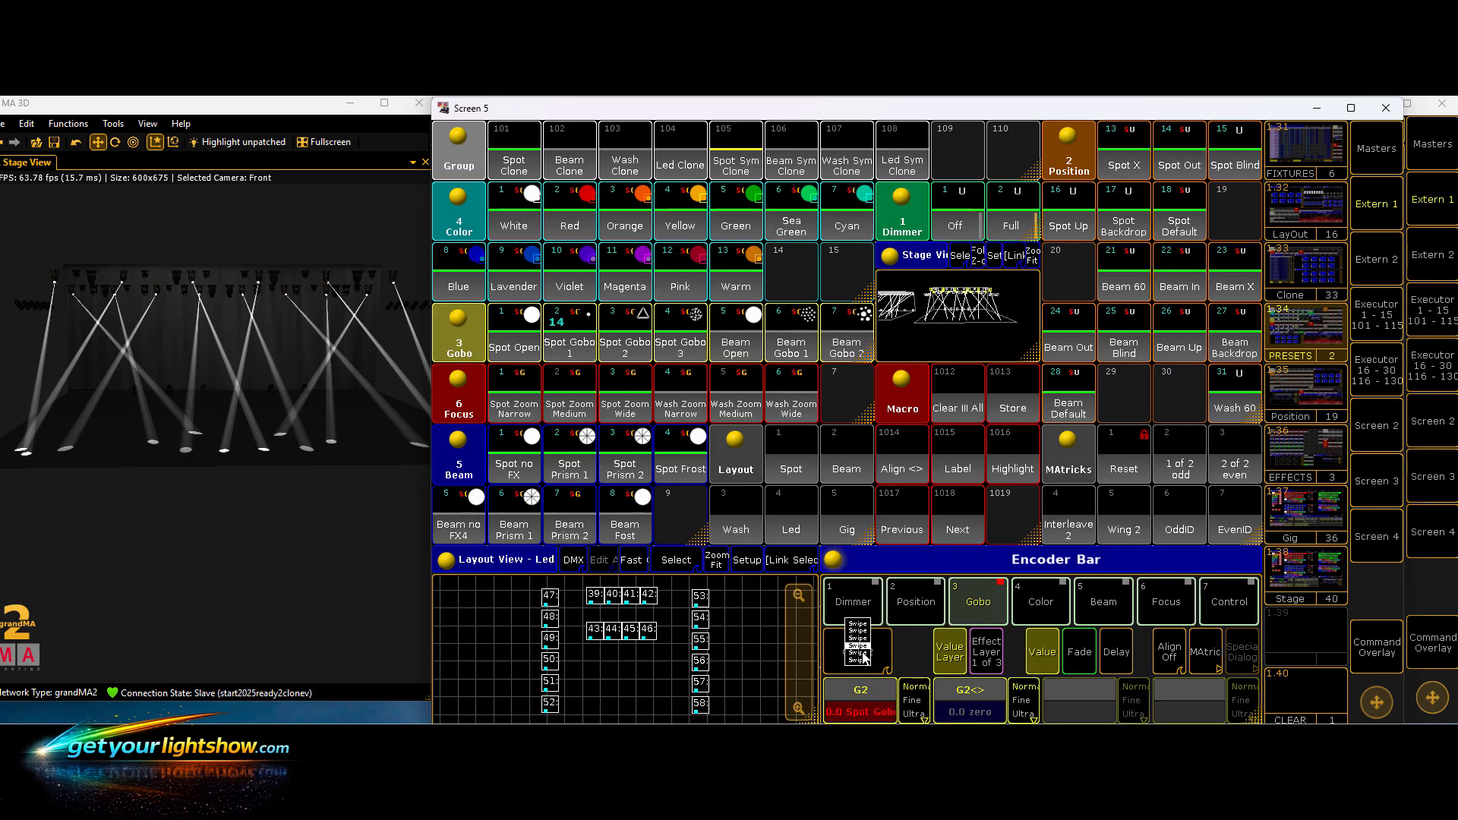
pyautogui.click(863, 711)
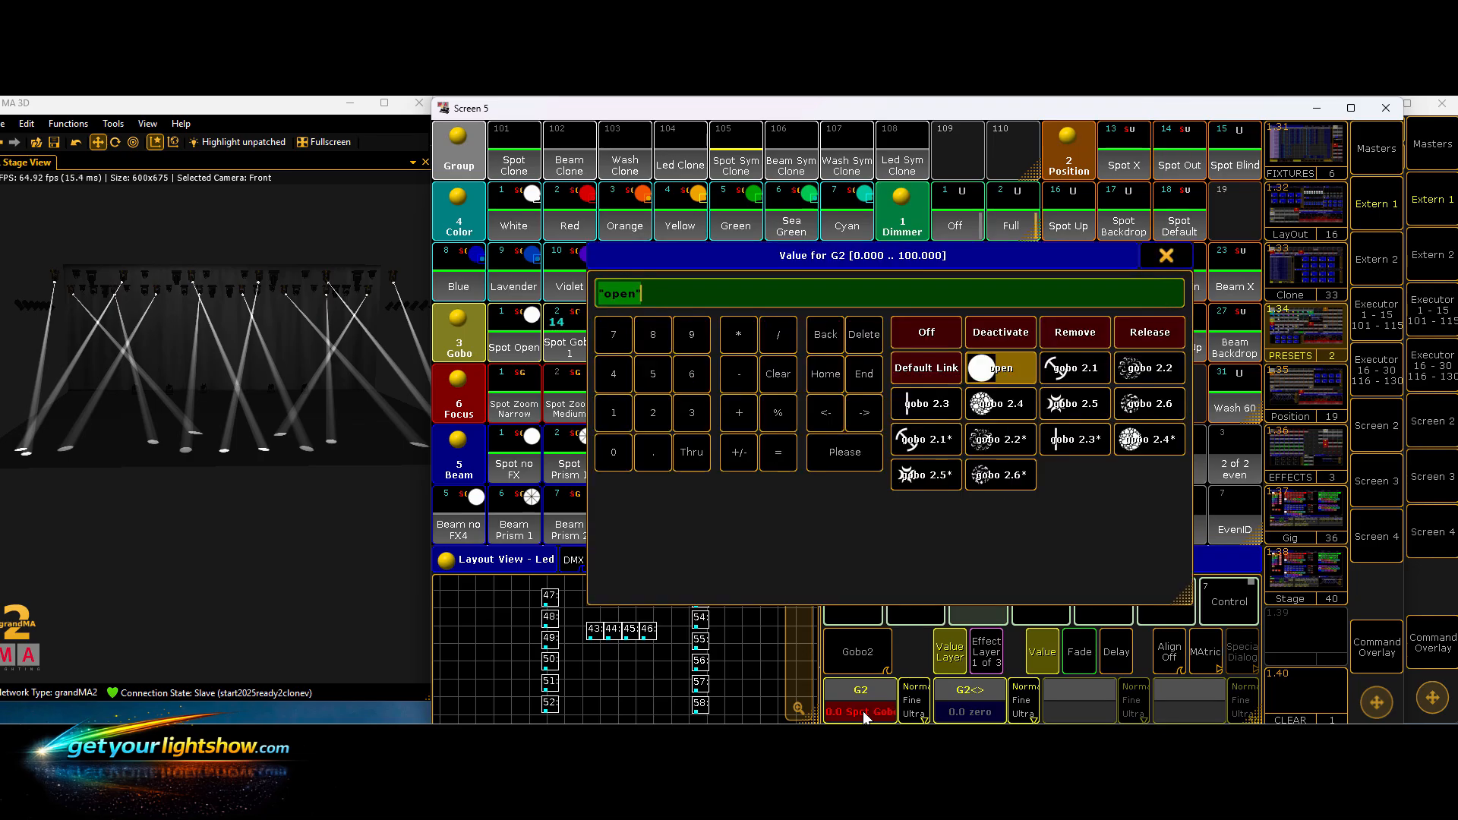
pyautogui.click(1075, 403)
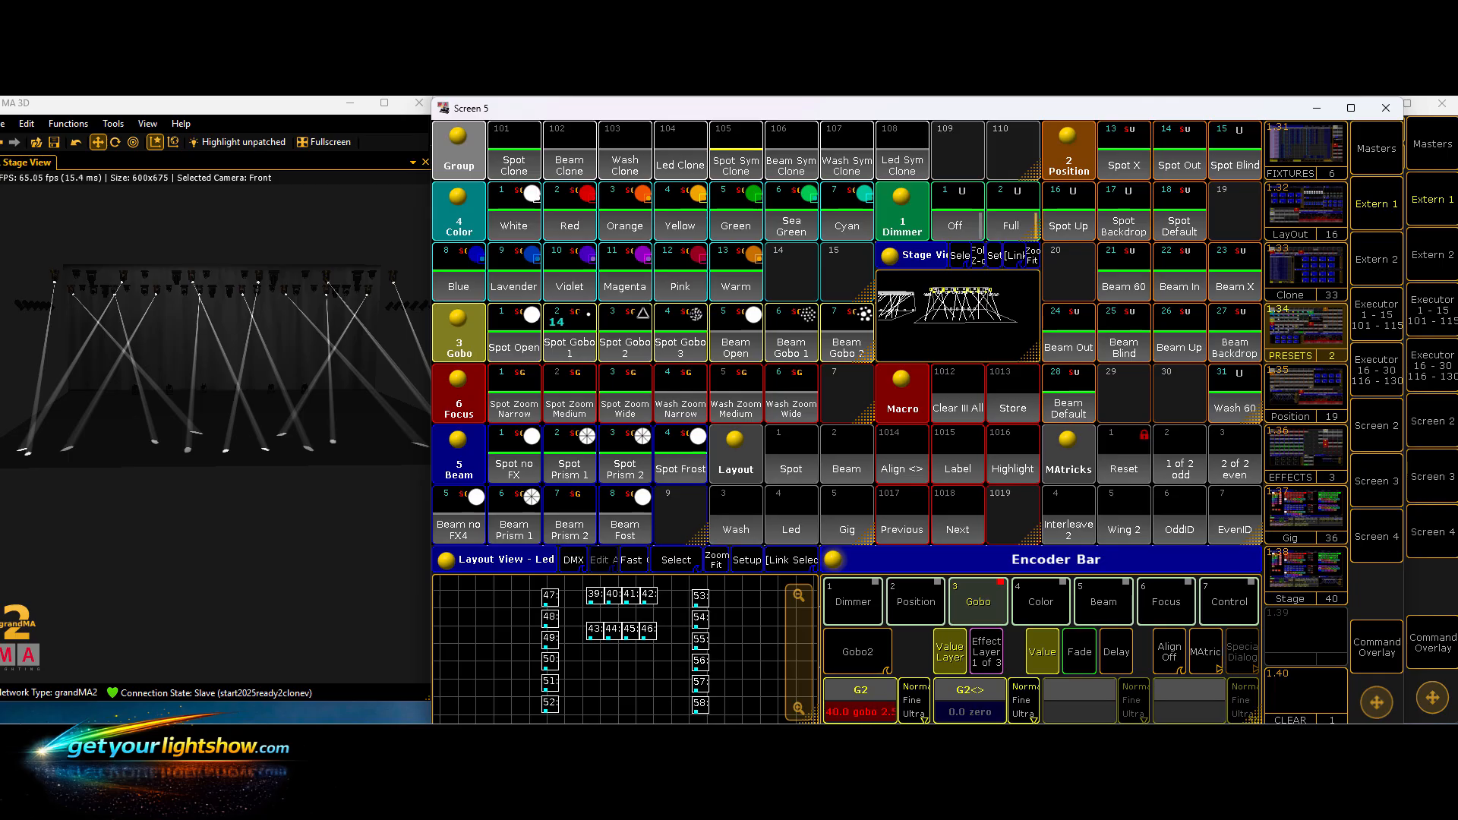
pyautogui.click(868, 708)
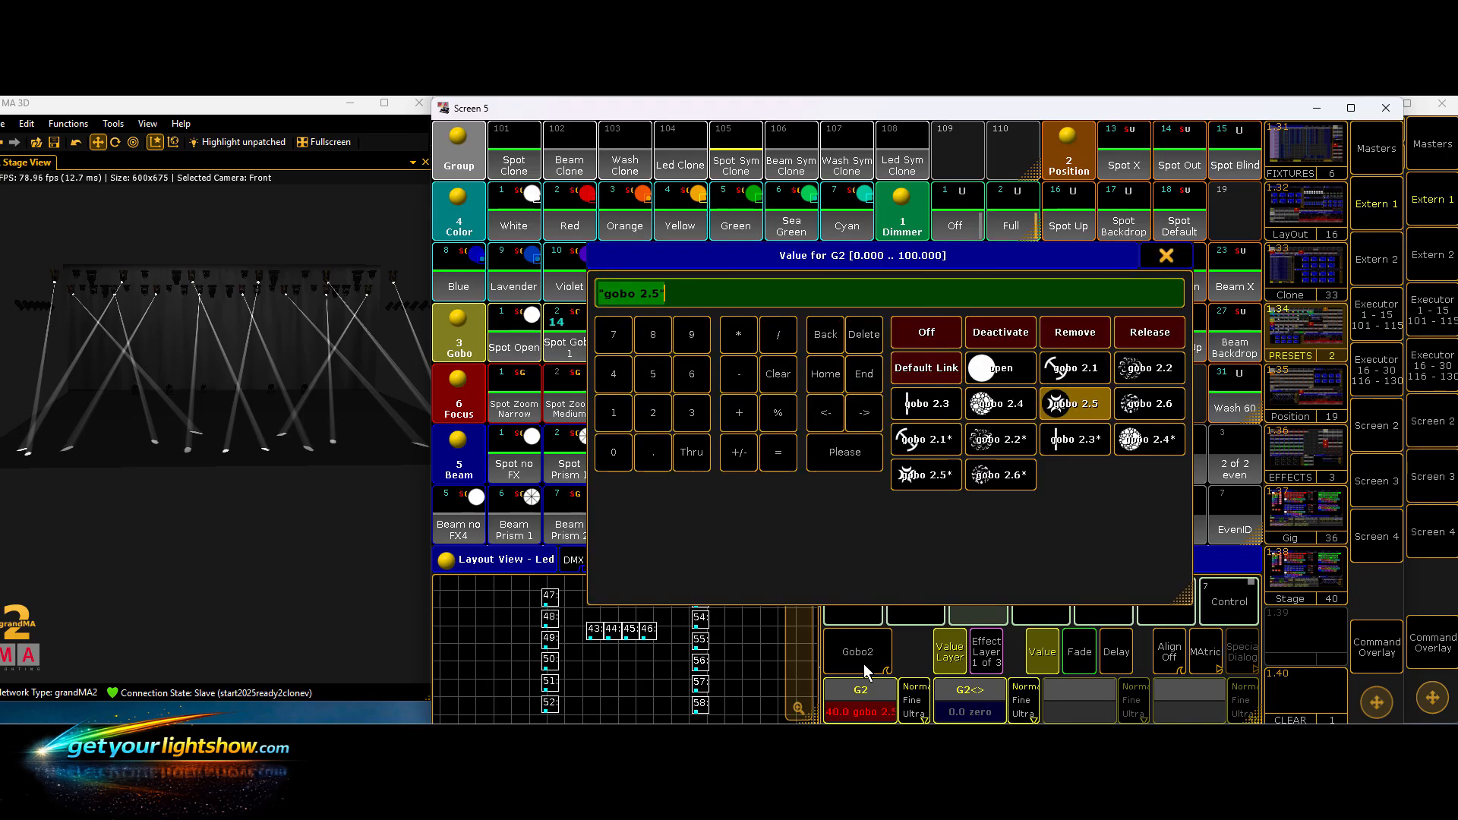
pyautogui.click(990, 439)
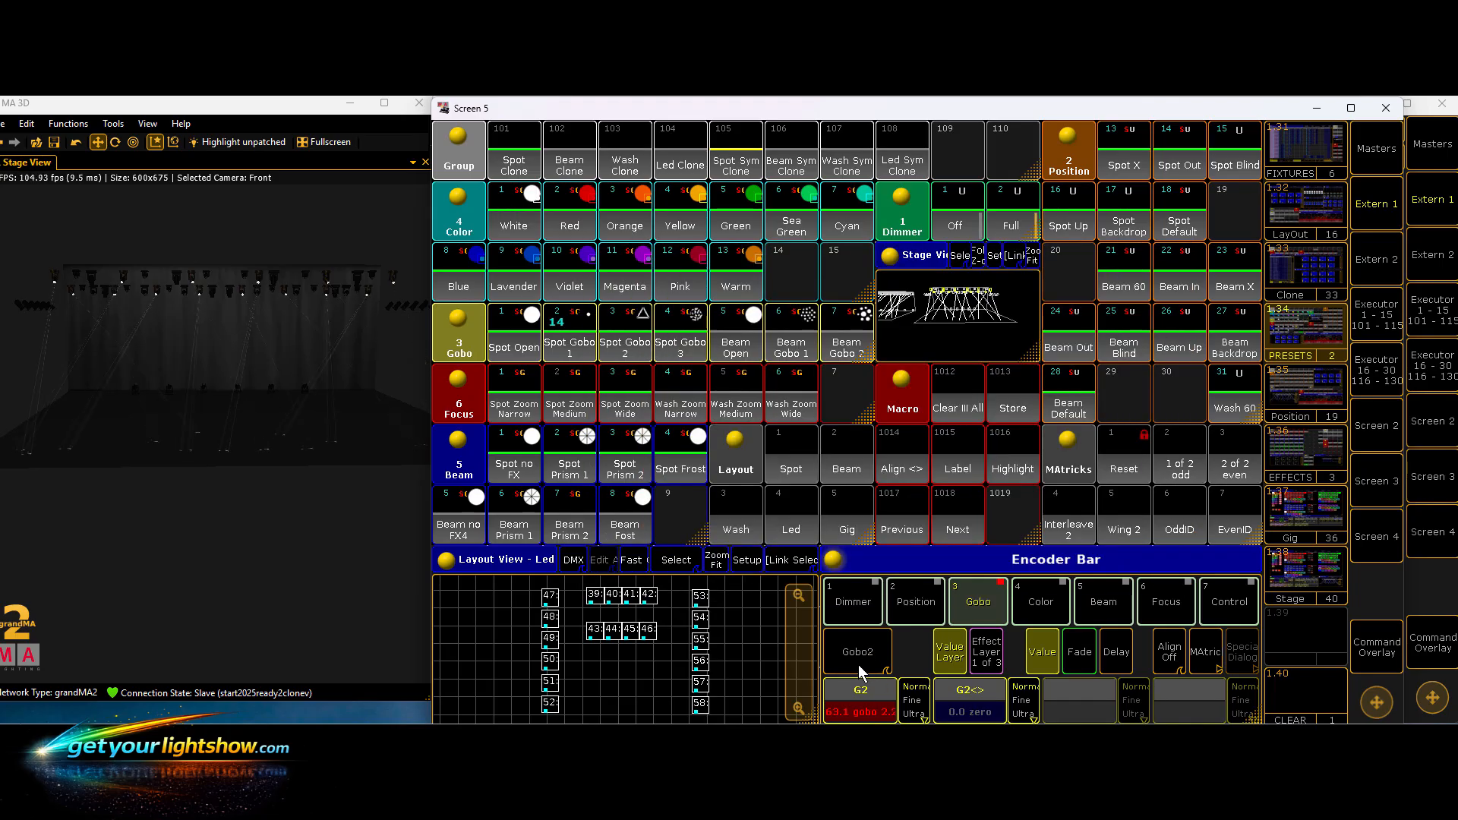
# - Set gobo wheel G1 of the spots to open and gobo wheel G2 to gobo 2.1
pyautogui.click(858, 661)
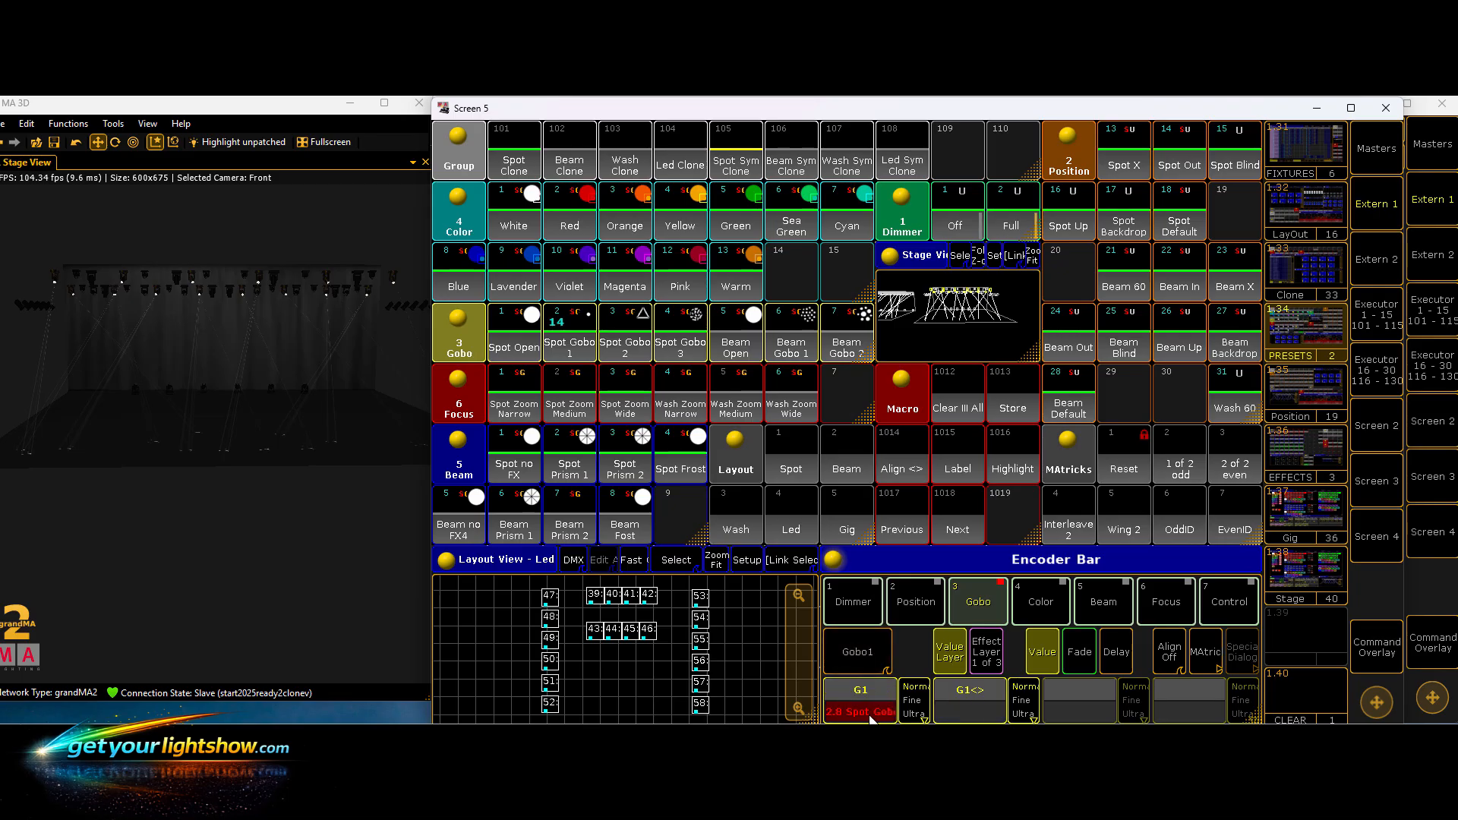
pyautogui.click(869, 714)
pyautogui.click(977, 408)
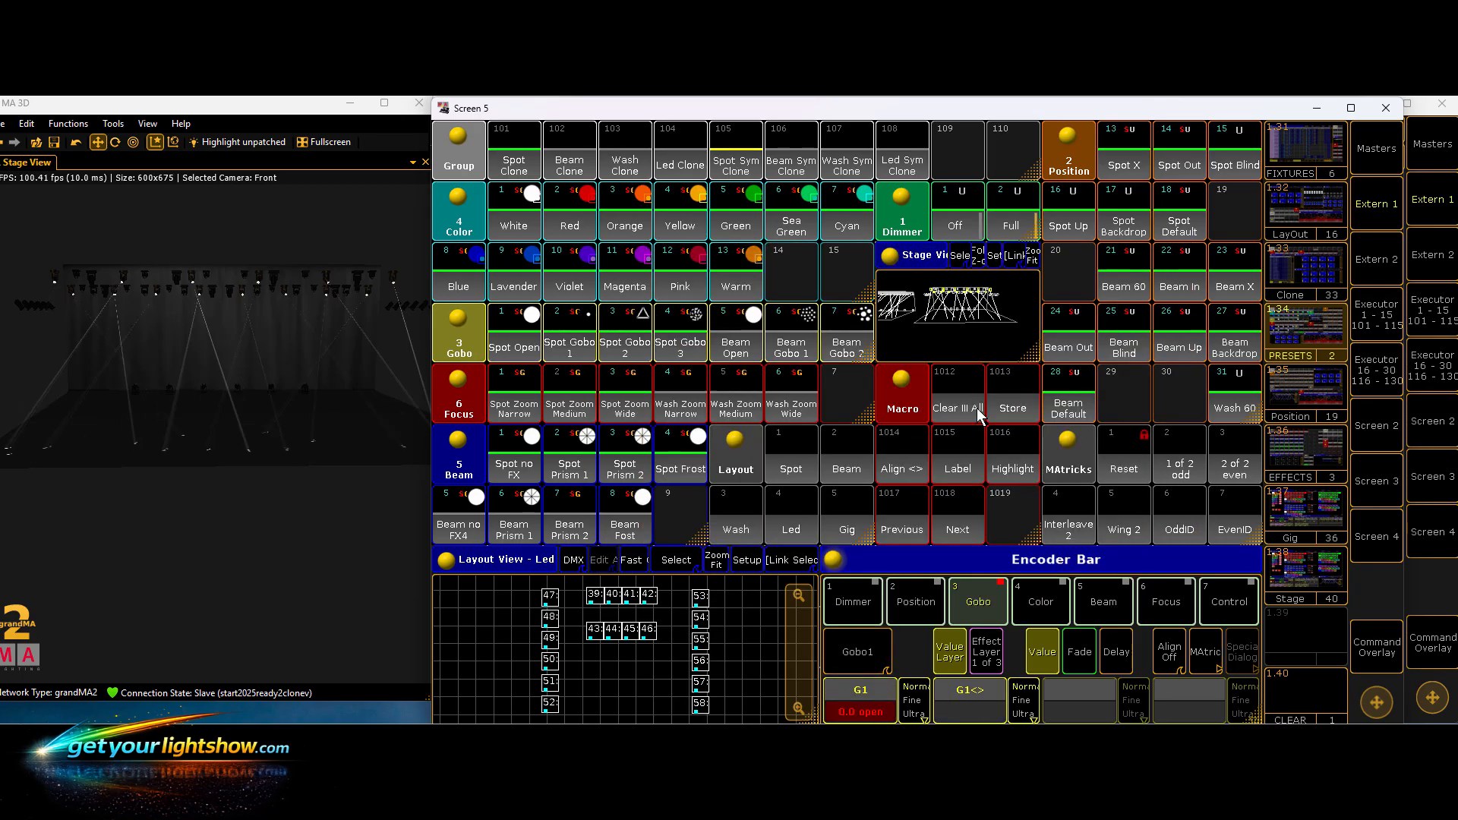
pyautogui.click(871, 649)
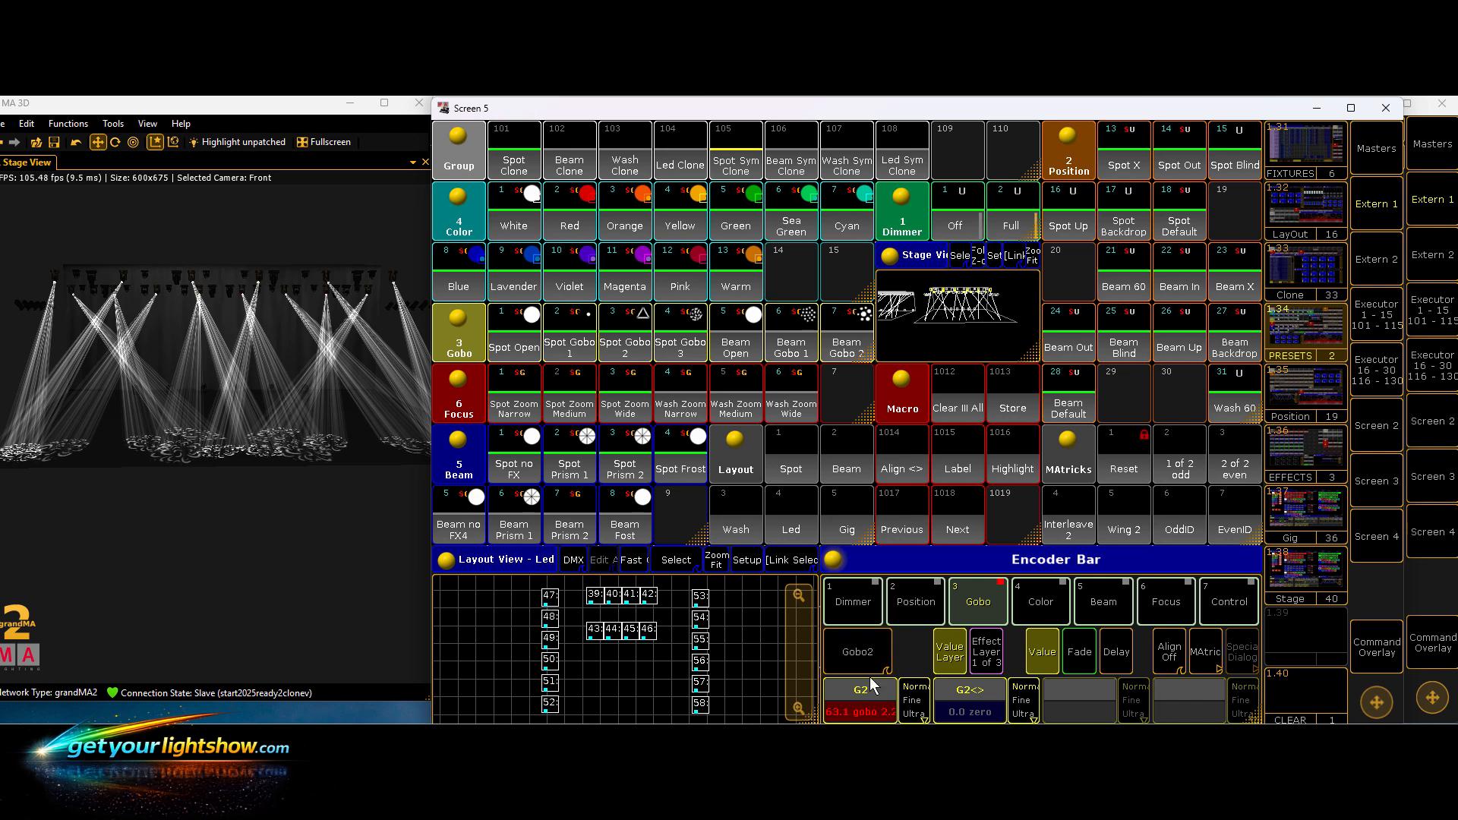
pyautogui.click(869, 702)
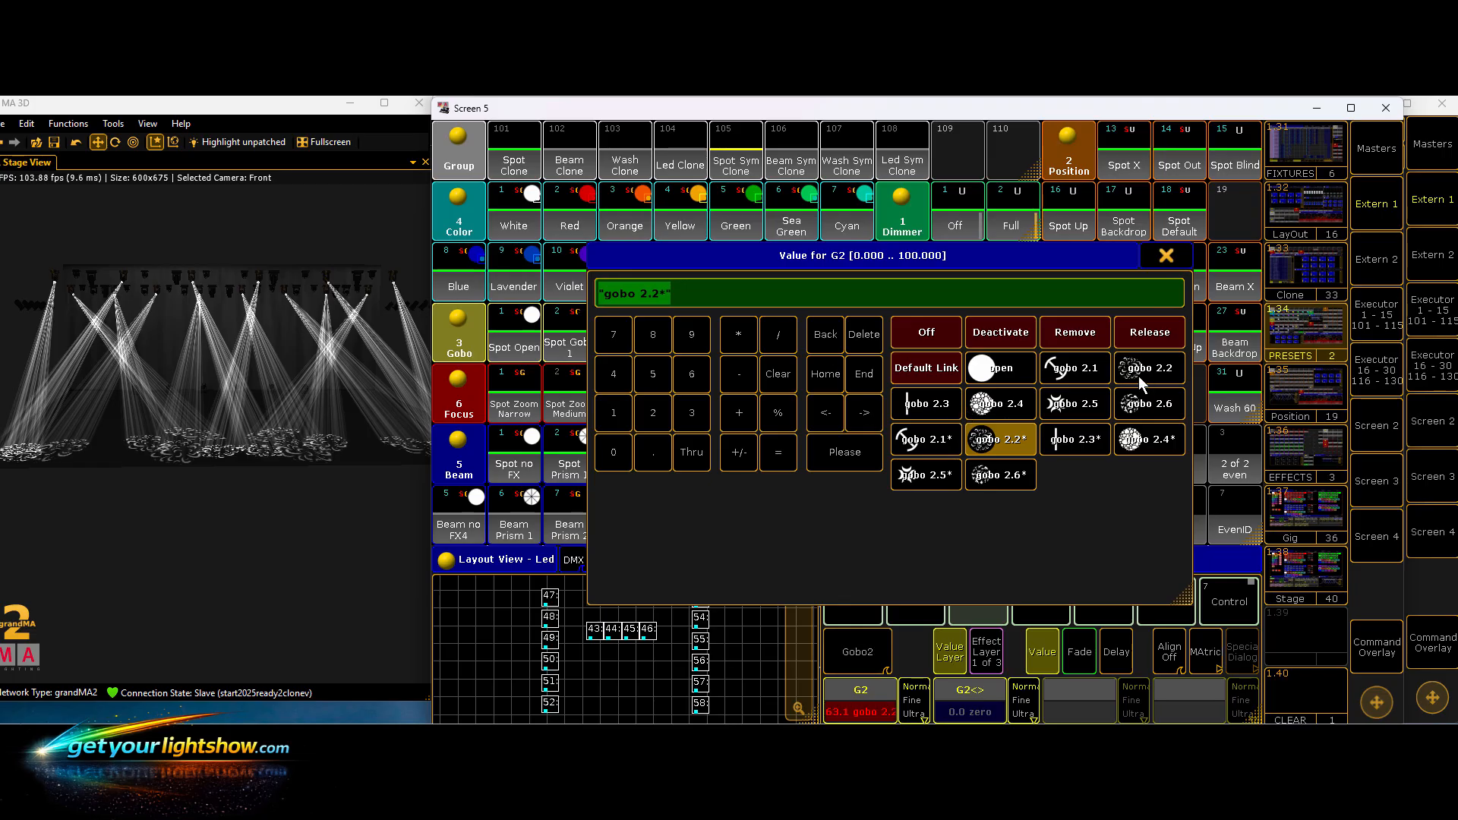
pyautogui.click(1073, 368)
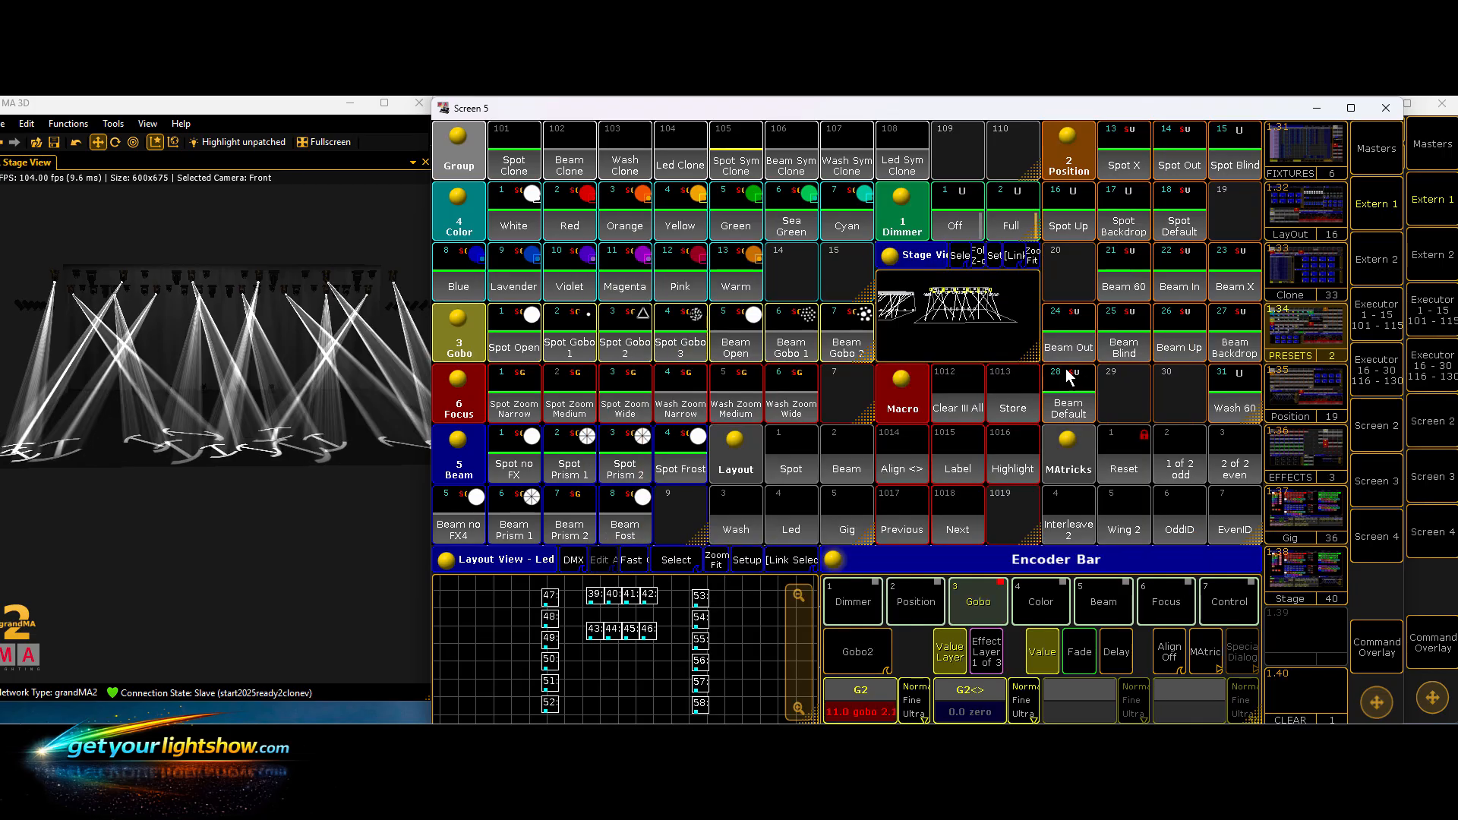
# - Store the current gobo values into the Spot Gobo 1 preset with the Merge method
pyautogui.click(1016, 408)
pyautogui.click(581, 345)
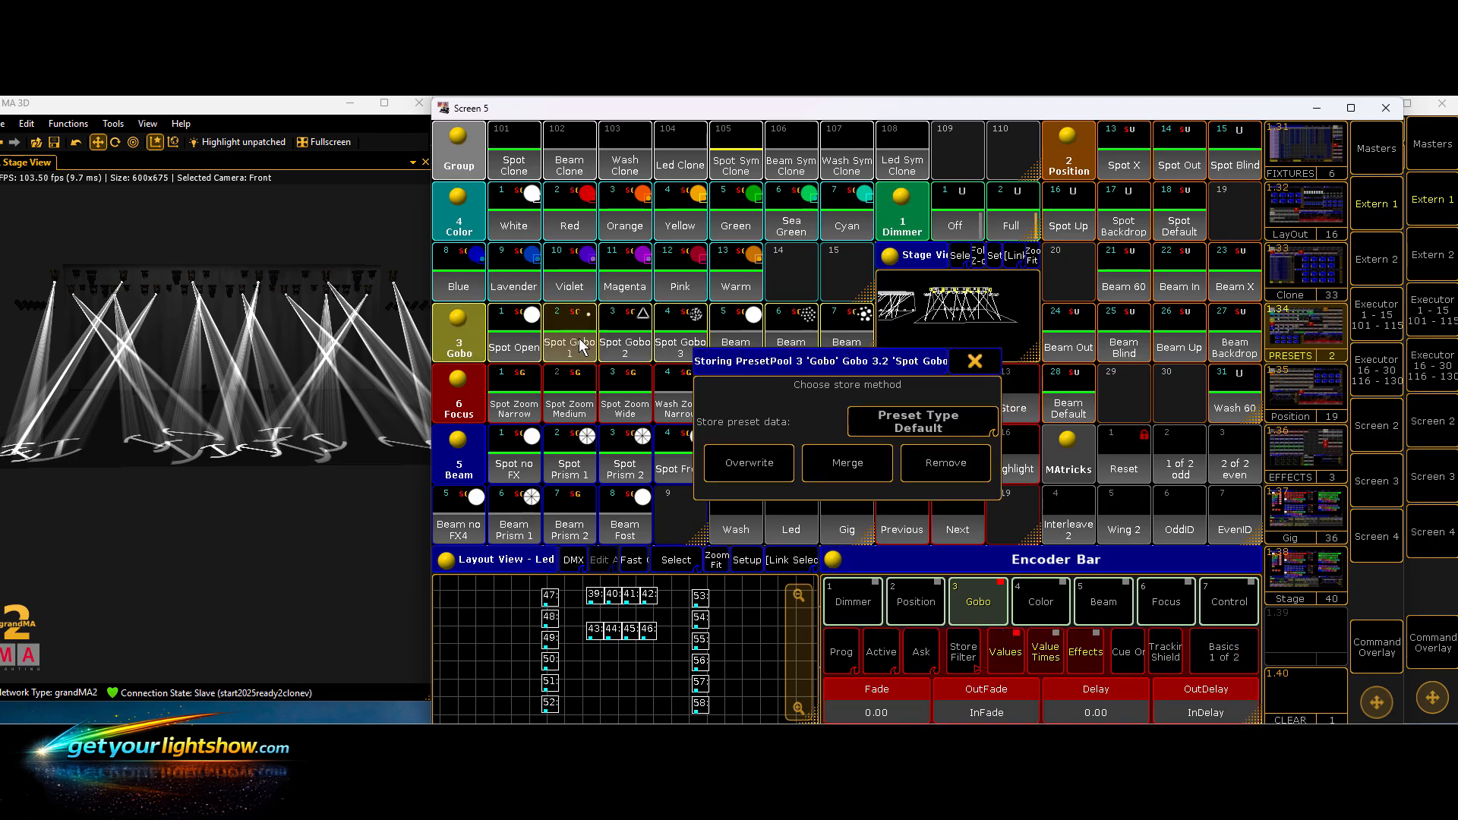
pyautogui.click(843, 461)
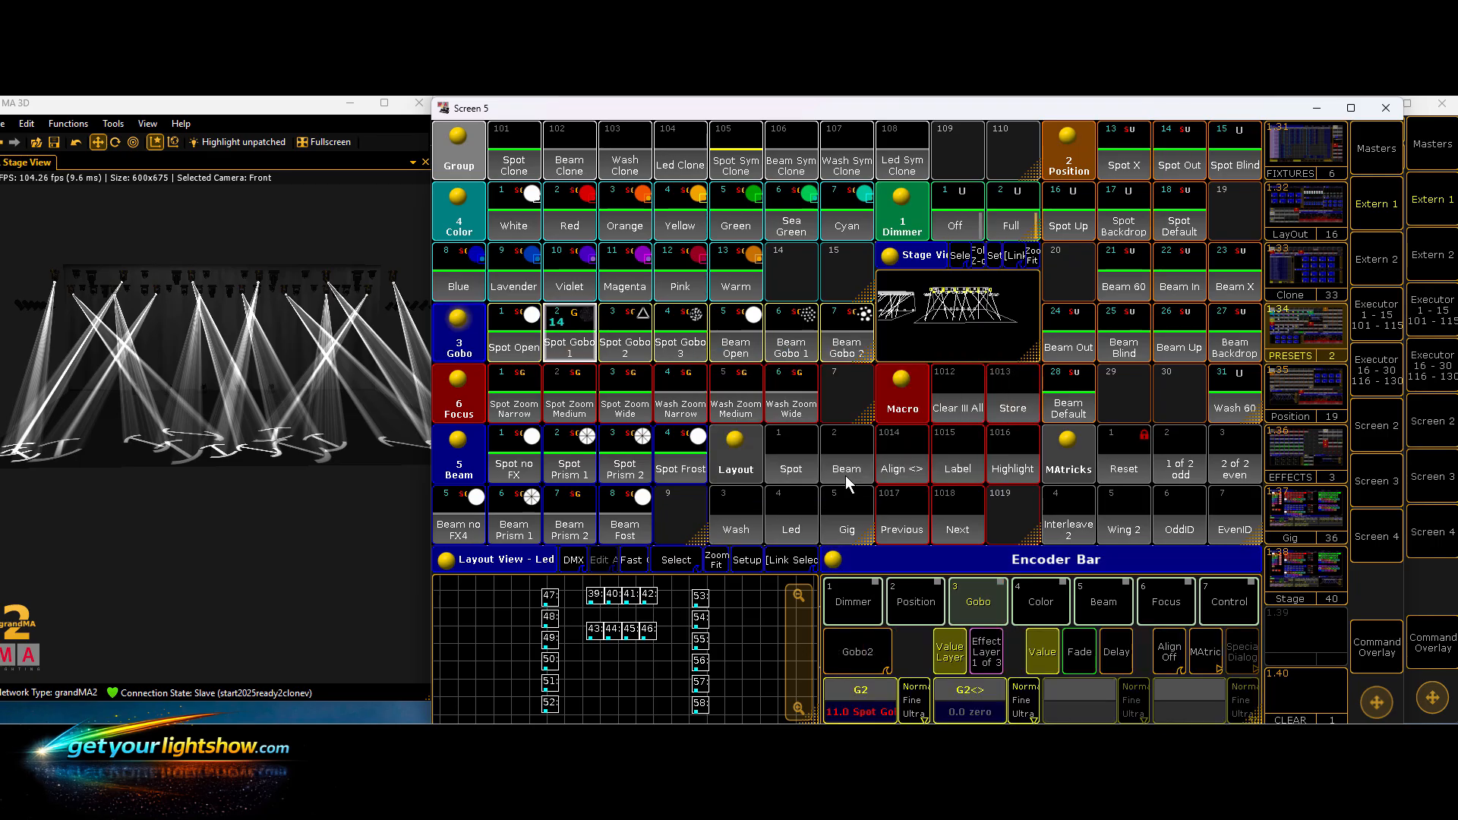
# - Apply the Spot Gobo 2 preset to the selected spots and set gobo wheel G1 to gobo 1.8
pyautogui.click(627, 345)
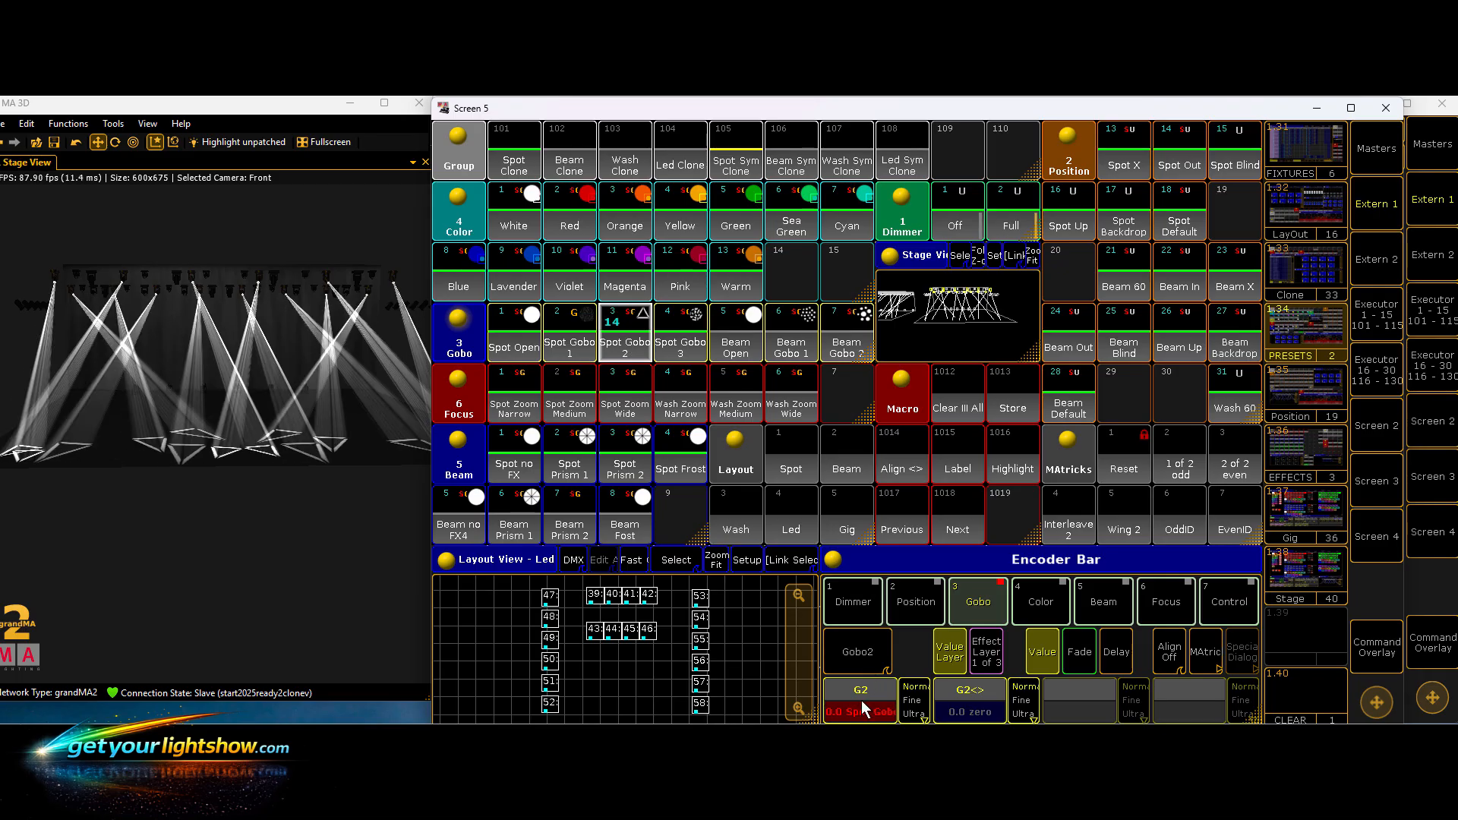
pyautogui.click(862, 661)
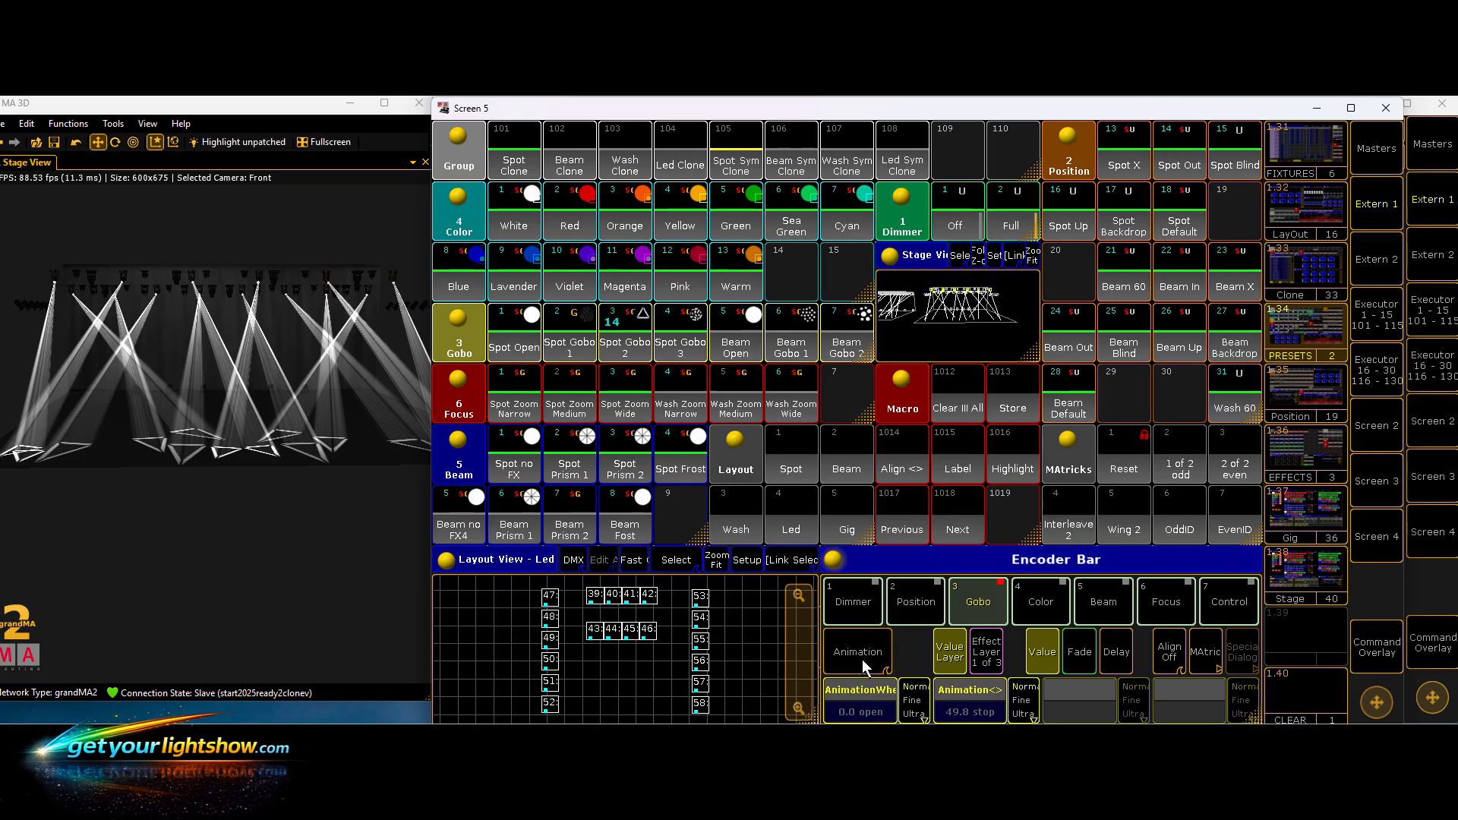
pyautogui.click(863, 659)
pyautogui.click(872, 712)
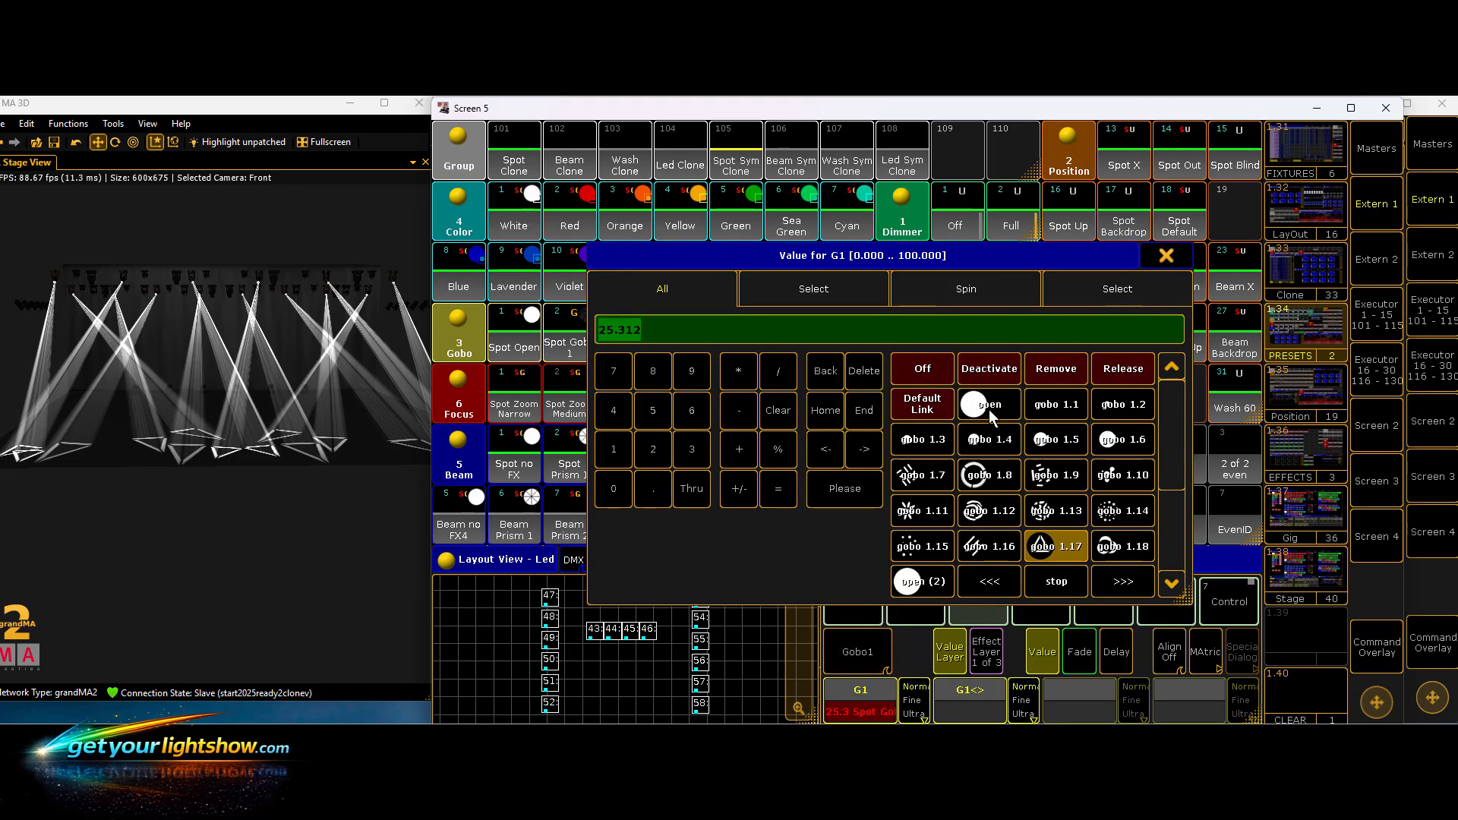
pyautogui.click(970, 479)
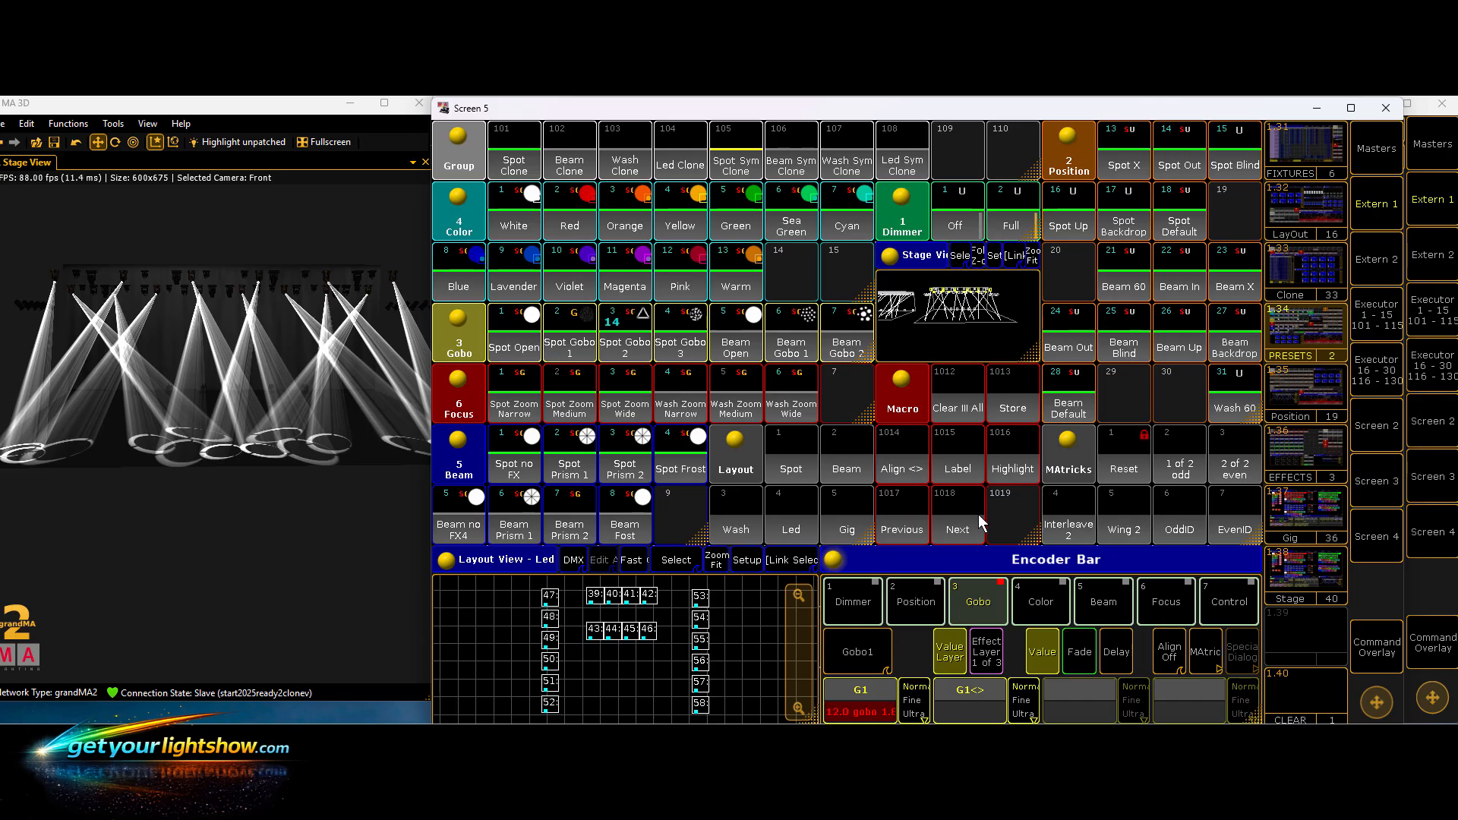
# - Store the current gobo values into the Spot Gobo 2 preset with the Merge method
pyautogui.click(1012, 398)
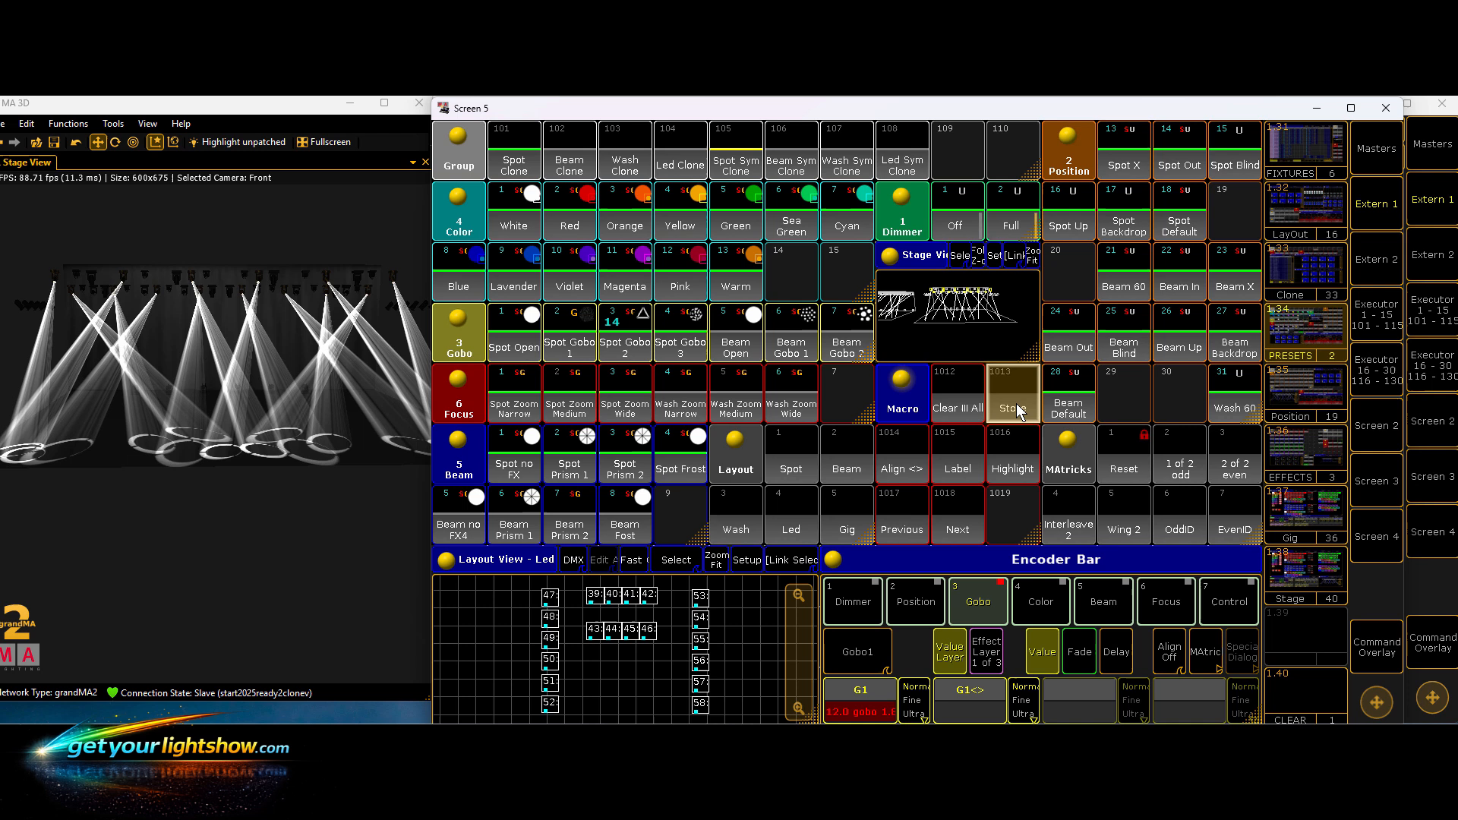
pyautogui.click(630, 322)
pyautogui.click(864, 459)
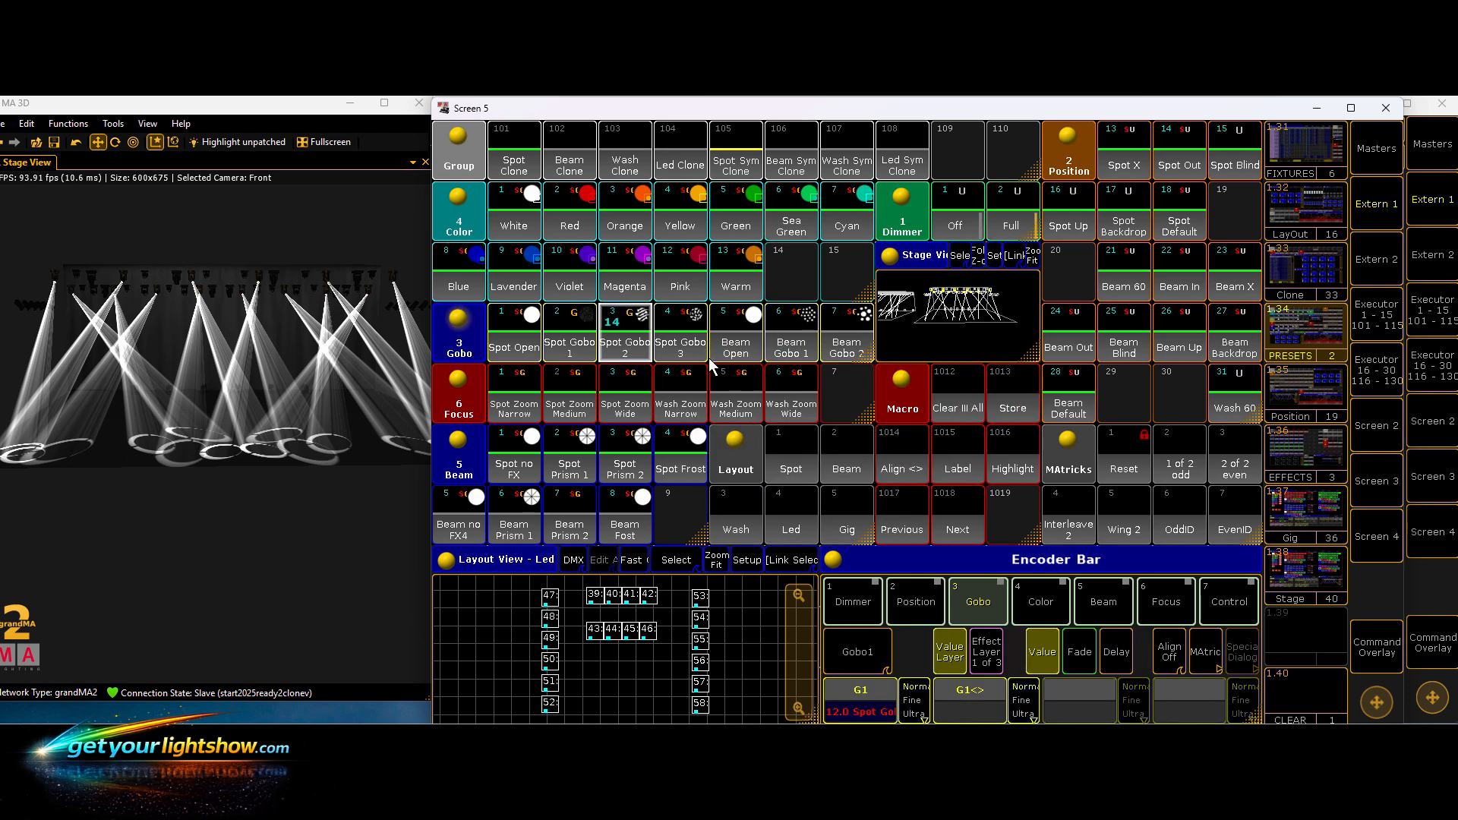
# - Apply the Spot Gobo 3 preset to the selected spots to check its look, and clear the programmer
pyautogui.click(685, 325)
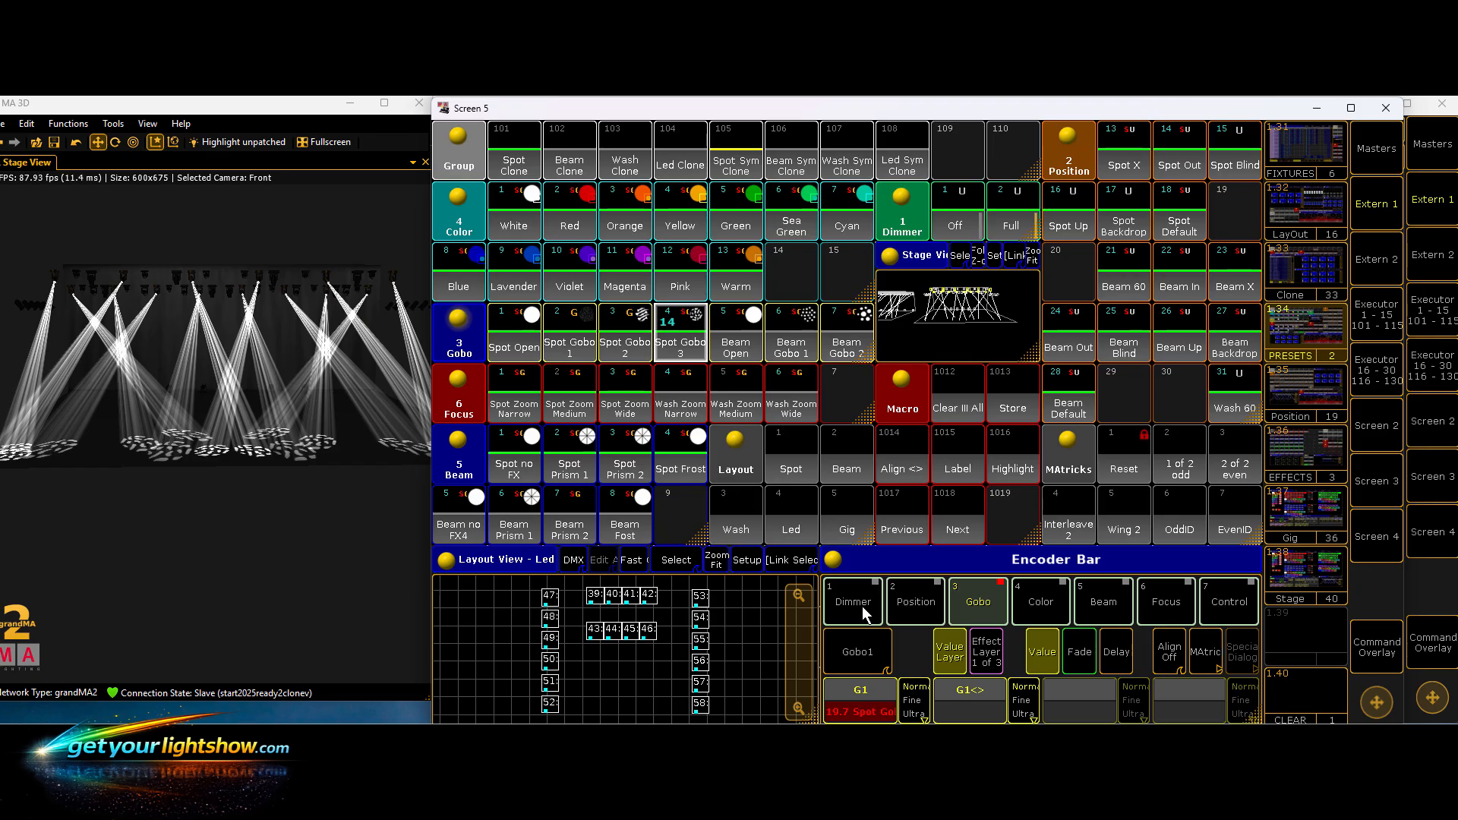
pyautogui.click(962, 401)
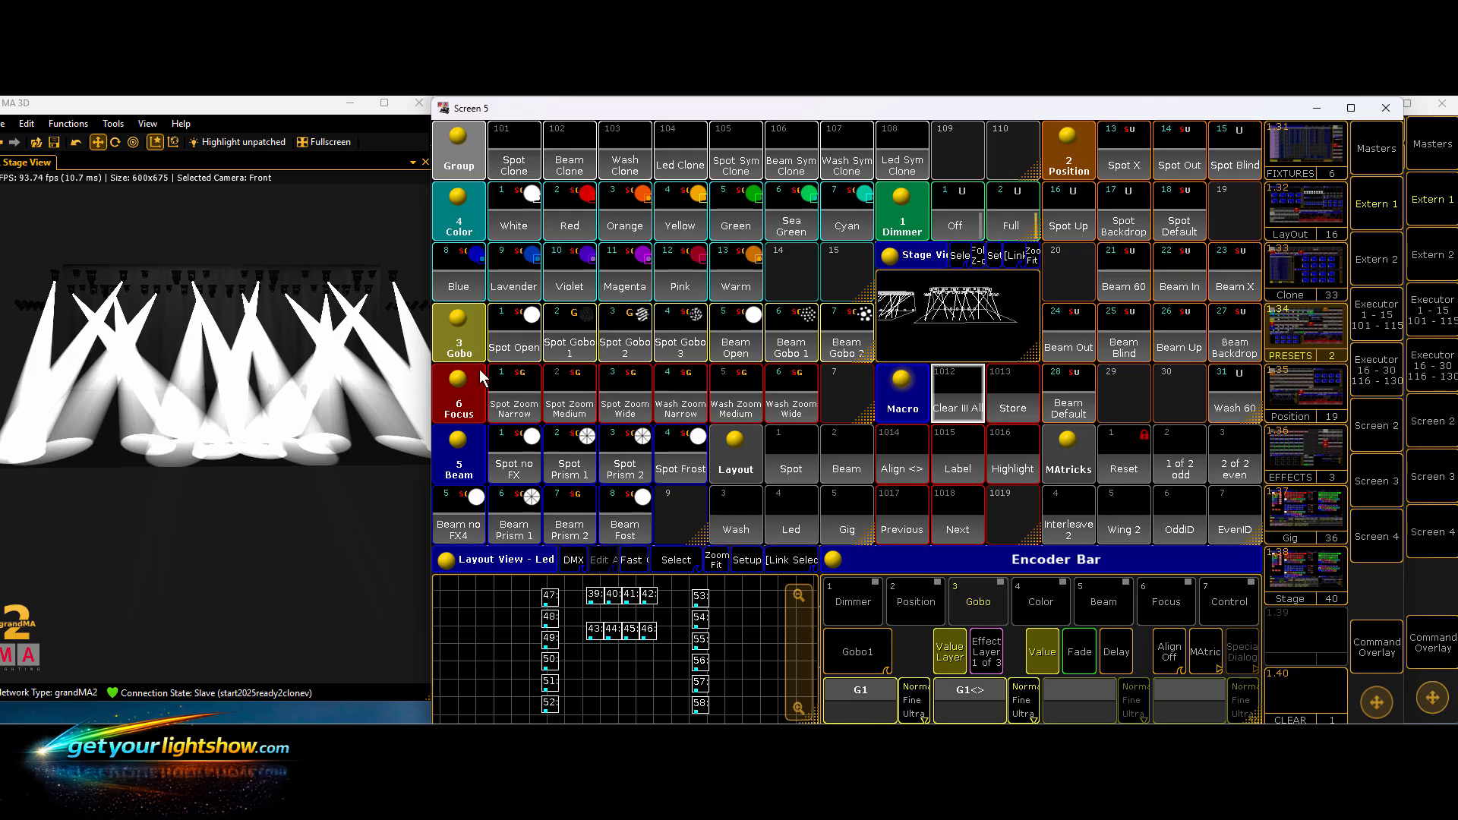
# - Select the Spot Clone group and apply the Spot no FX and Spot Prism 1 presets to it
pyautogui.click(512, 164)
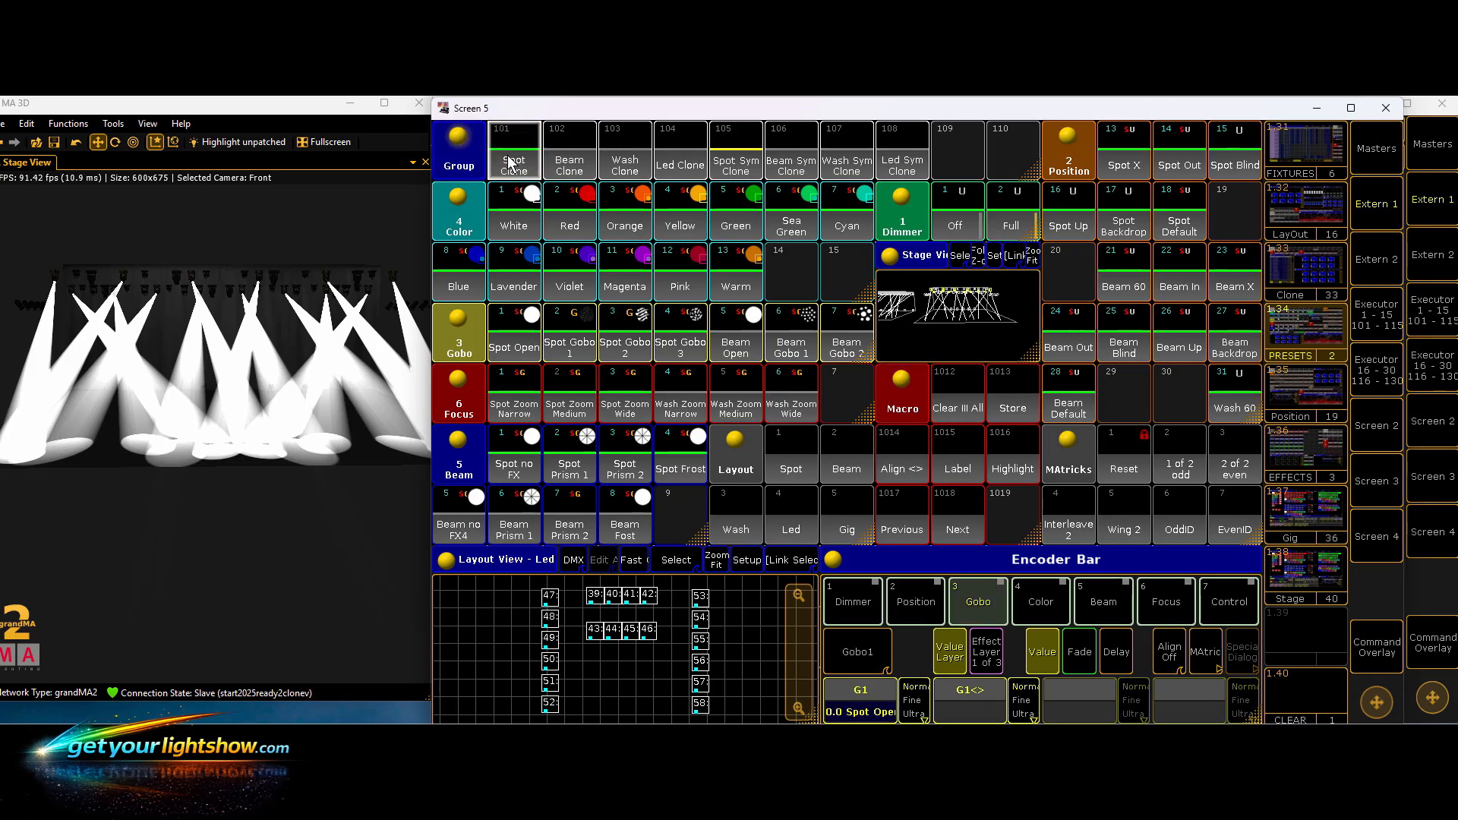
pyautogui.click(518, 460)
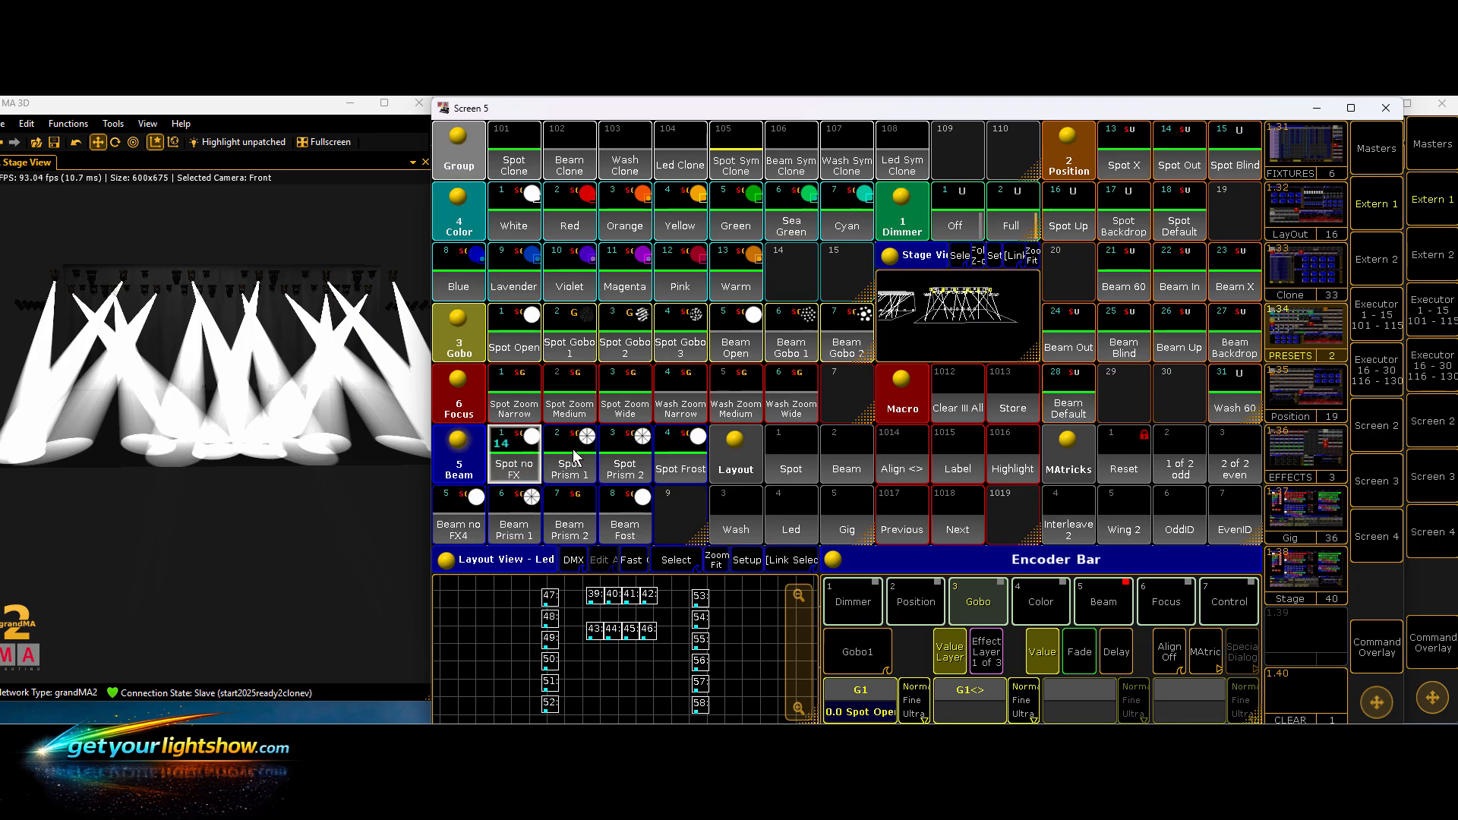
pyautogui.click(574, 451)
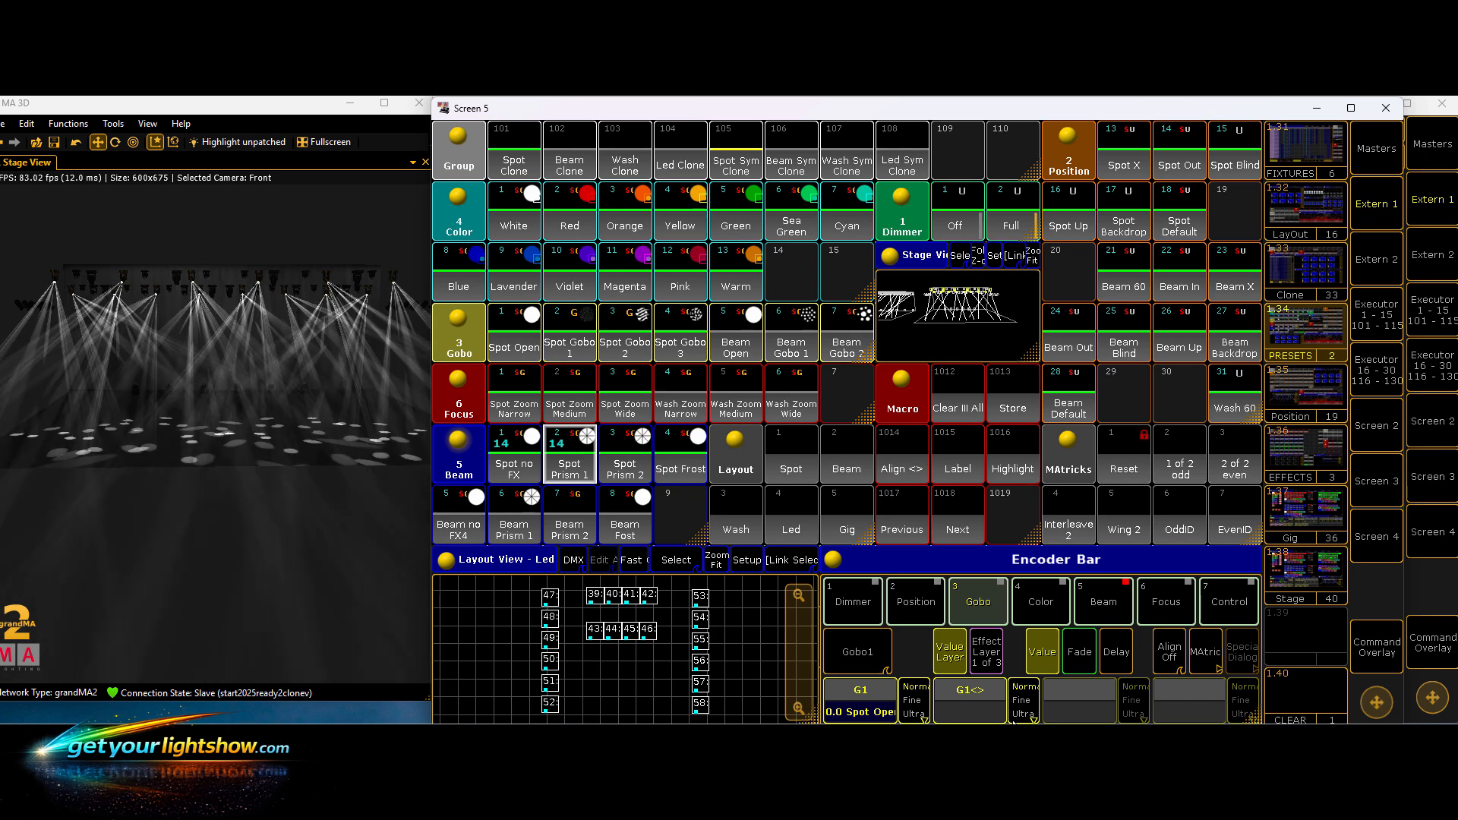
# - Bring up the Effect A attributes of the Beam feature and set Effect<> to 50 for the spots
pyautogui.click(1106, 601)
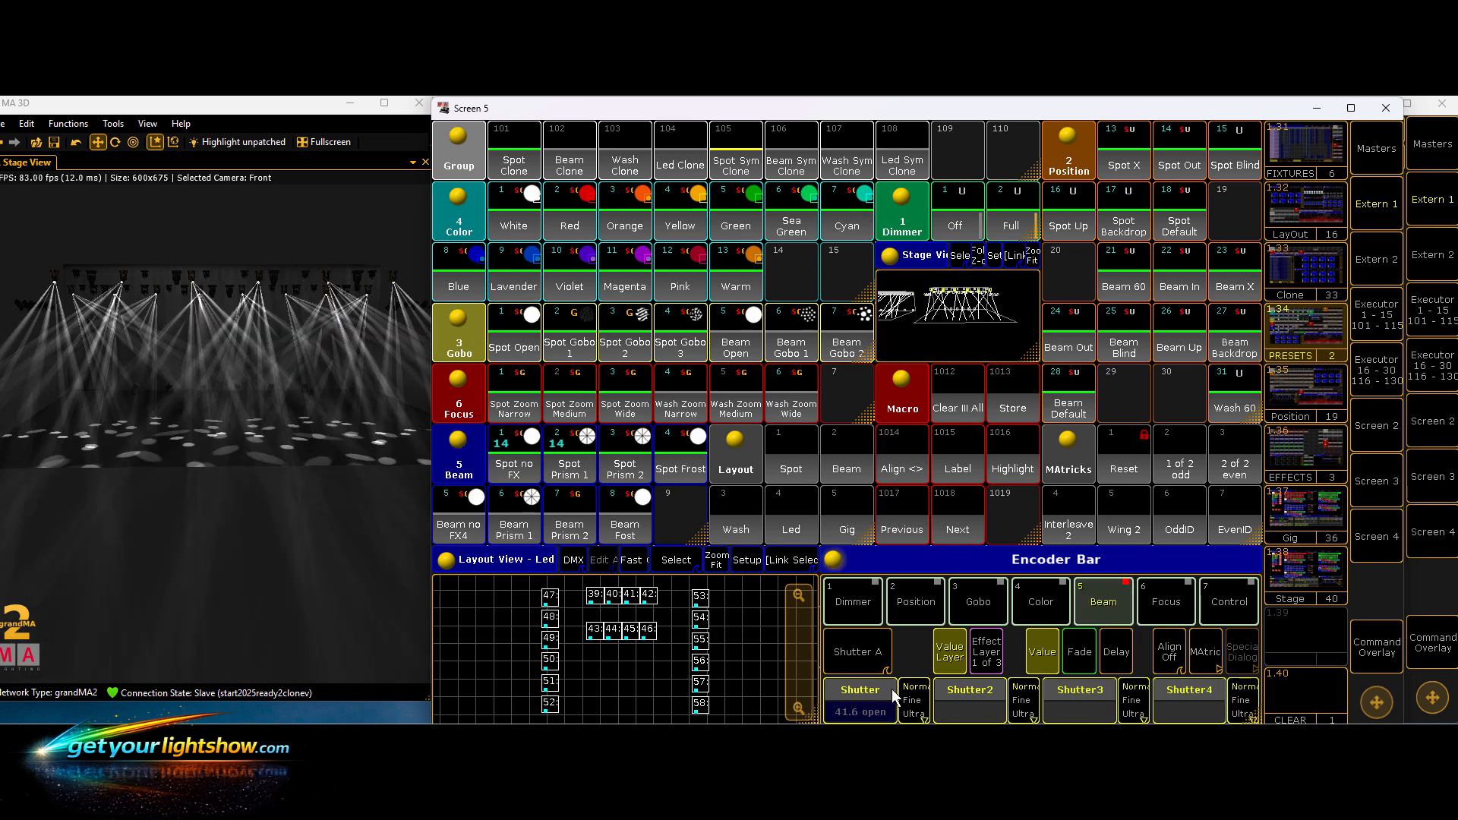
pyautogui.click(868, 659)
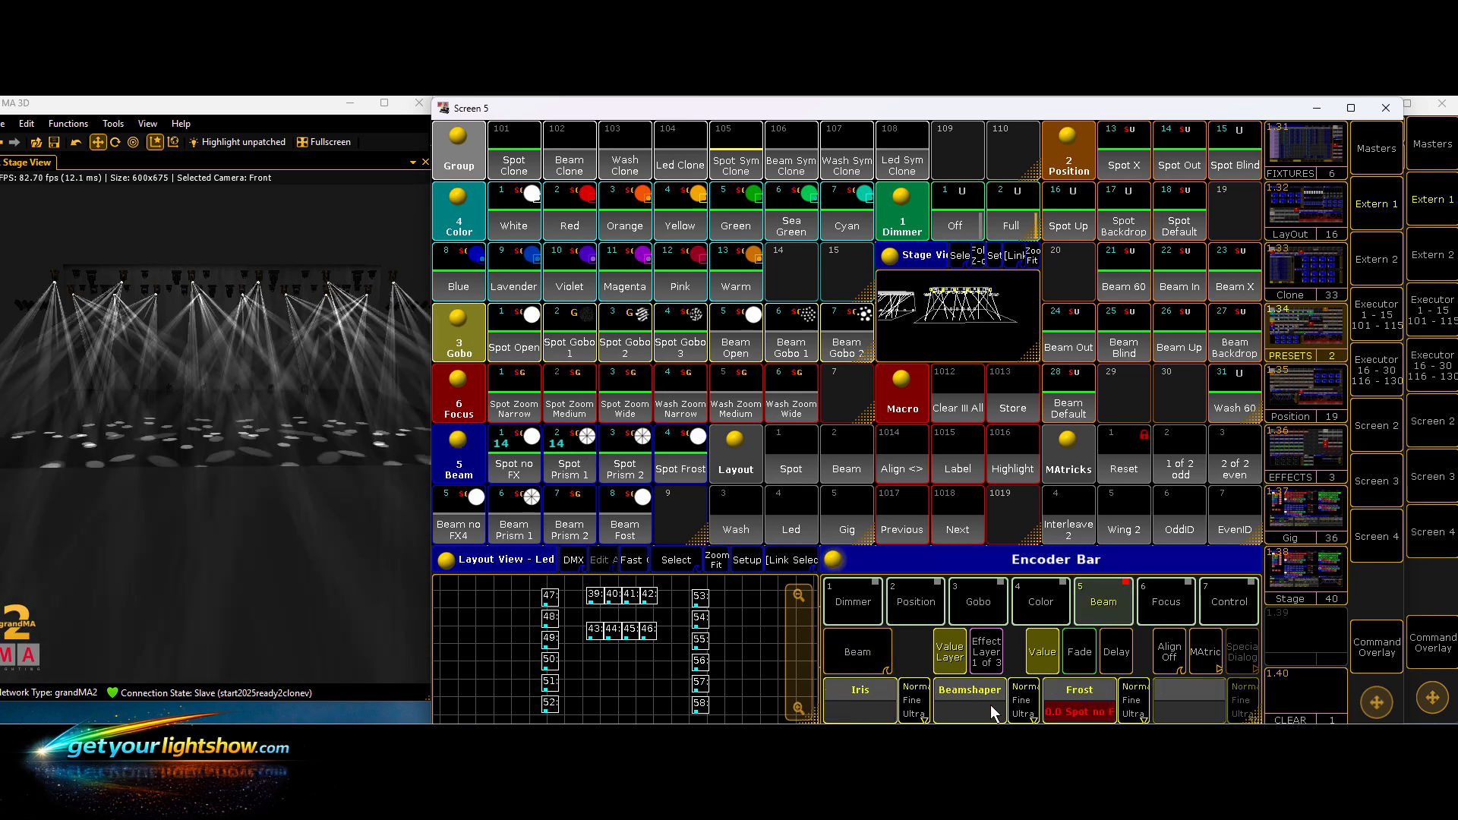
pyautogui.click(878, 662)
pyautogui.click(864, 671)
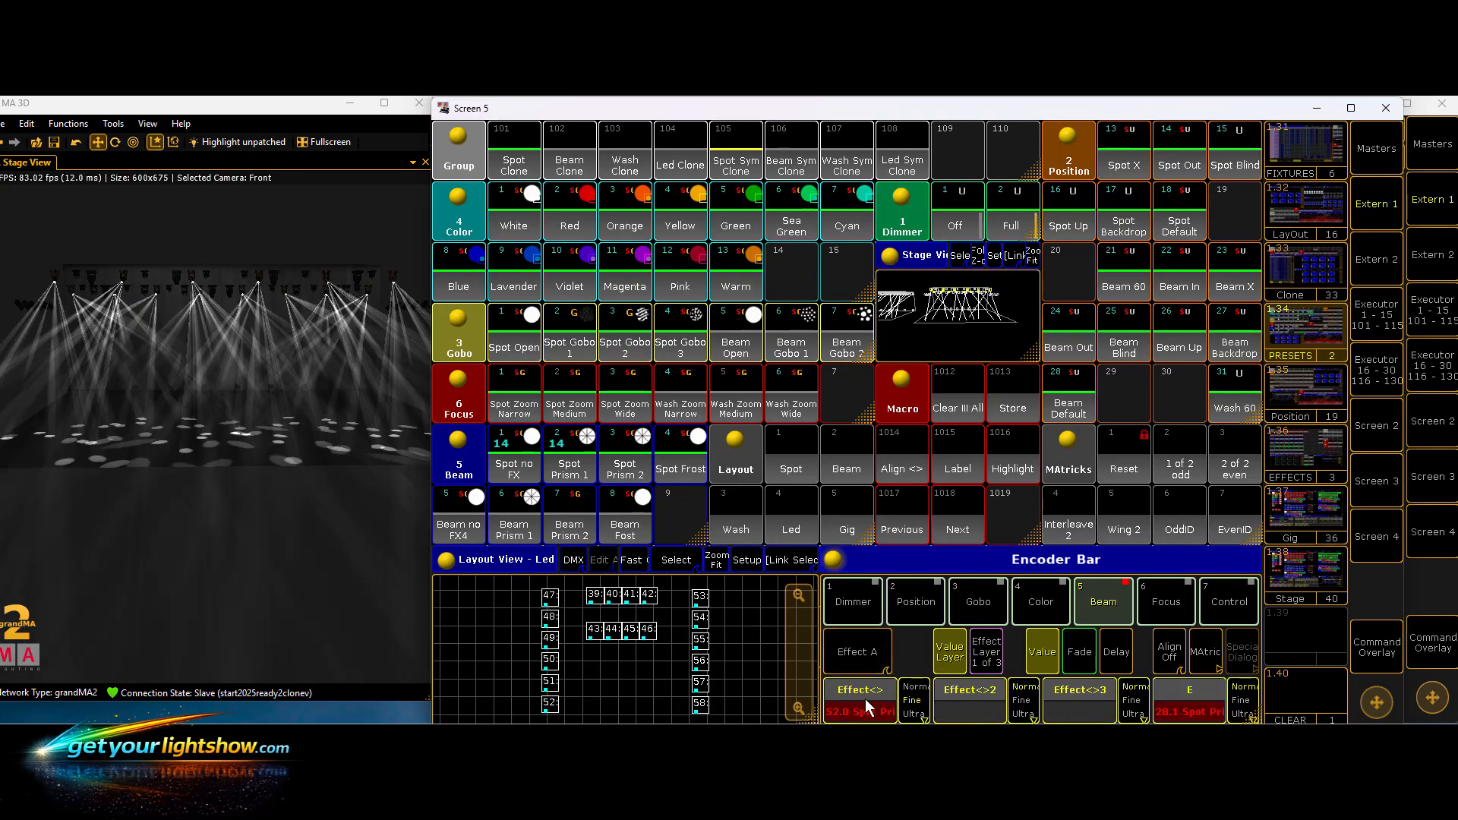
pyautogui.click(865, 699)
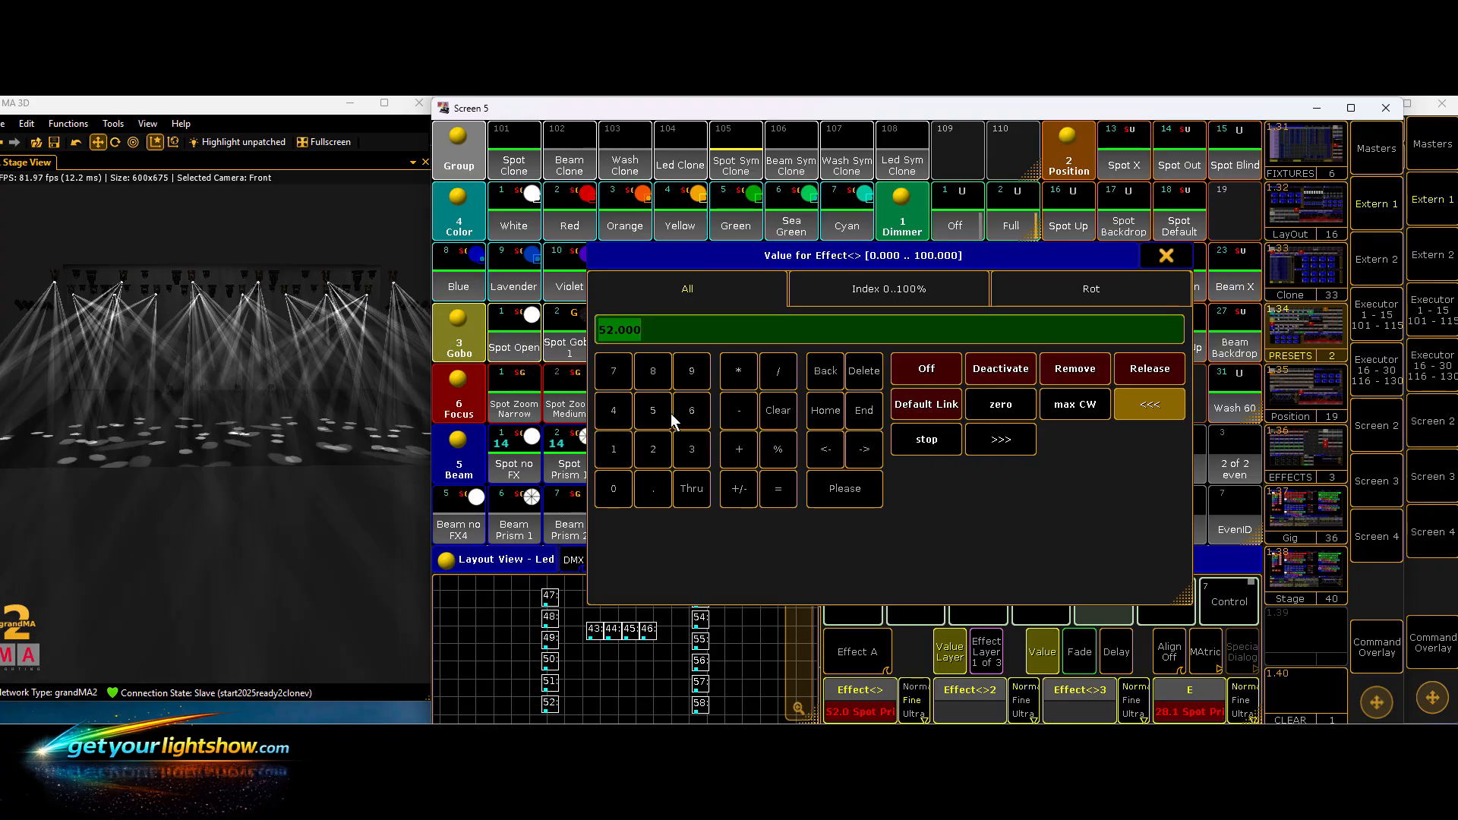
pyautogui.click(654, 410)
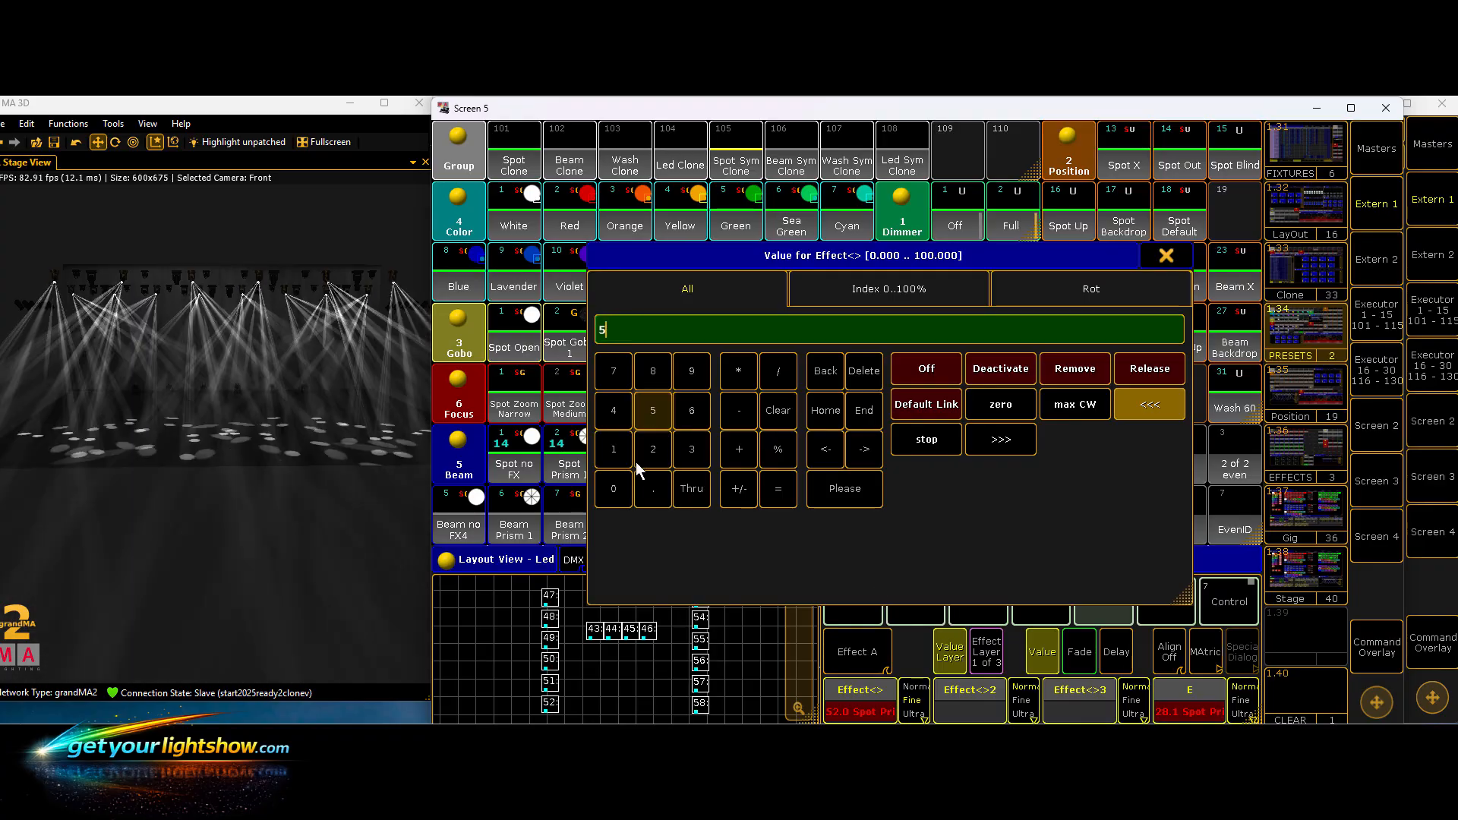
pyautogui.click(613, 488)
pyautogui.click(839, 492)
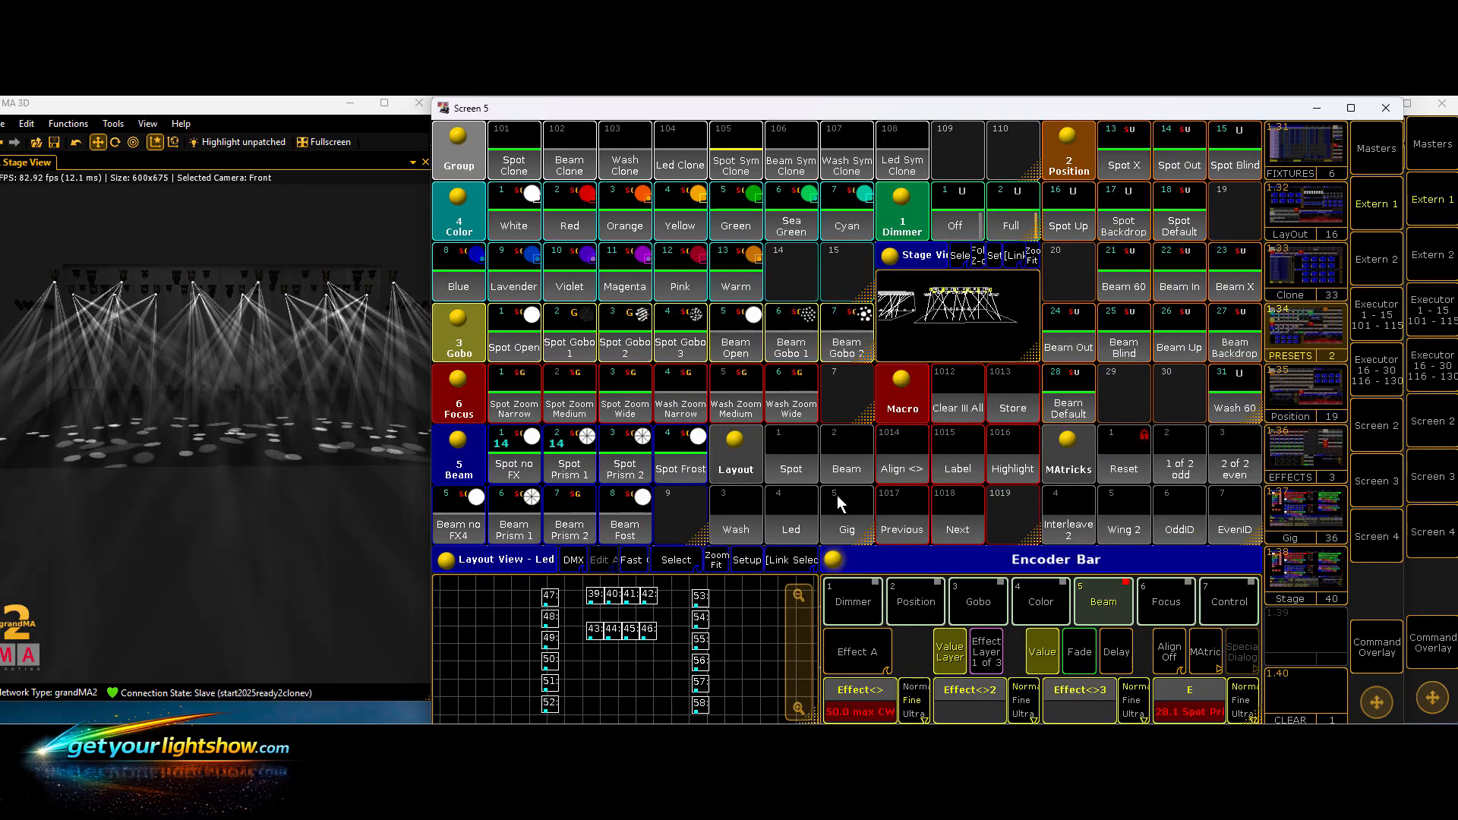
# - Try Effect<> values of 51 and 60 for the prism rotation of the spots
pyautogui.click(866, 708)
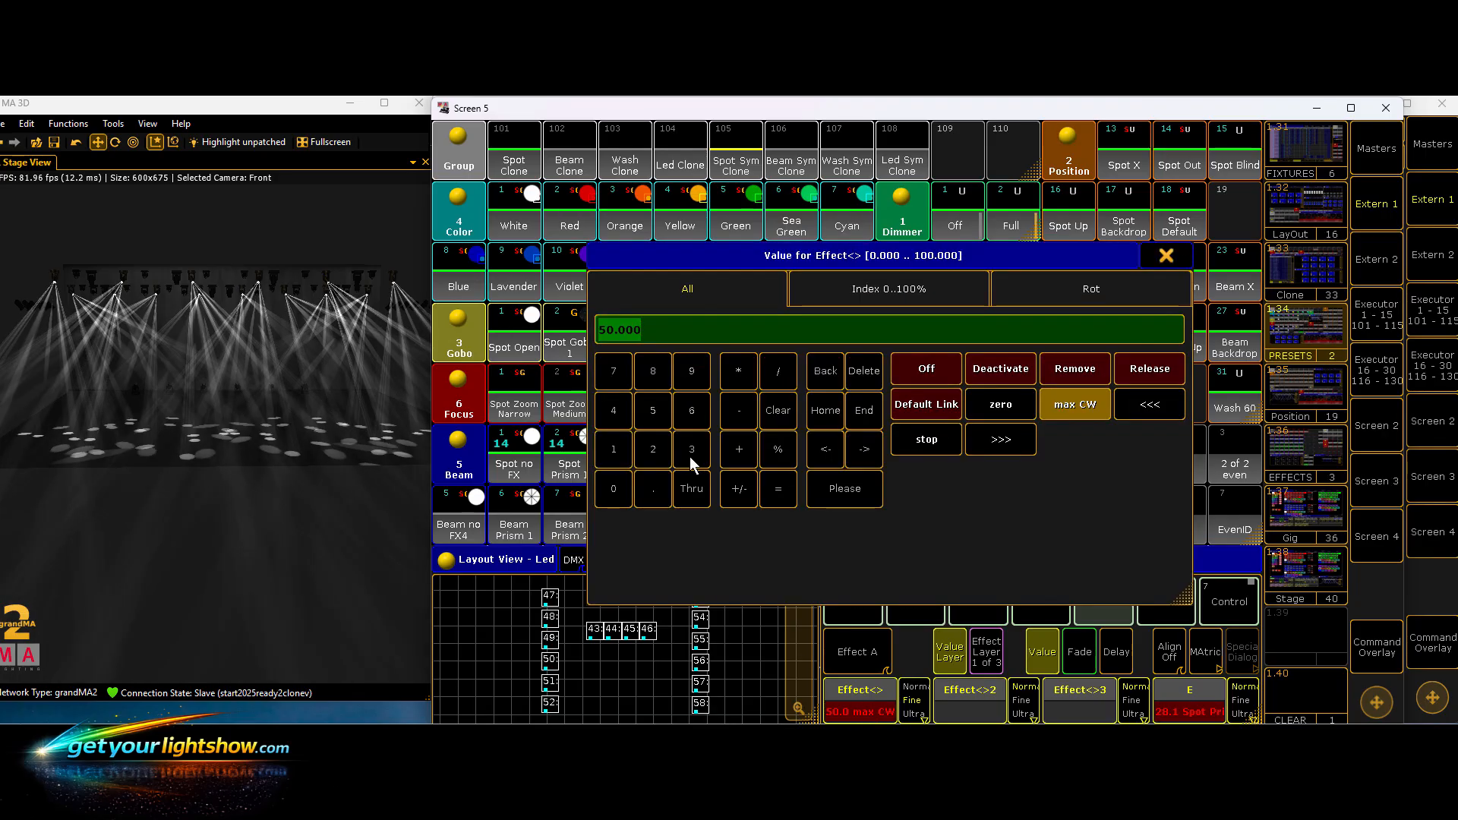
pyautogui.click(650, 415)
pyautogui.click(614, 450)
pyautogui.click(855, 491)
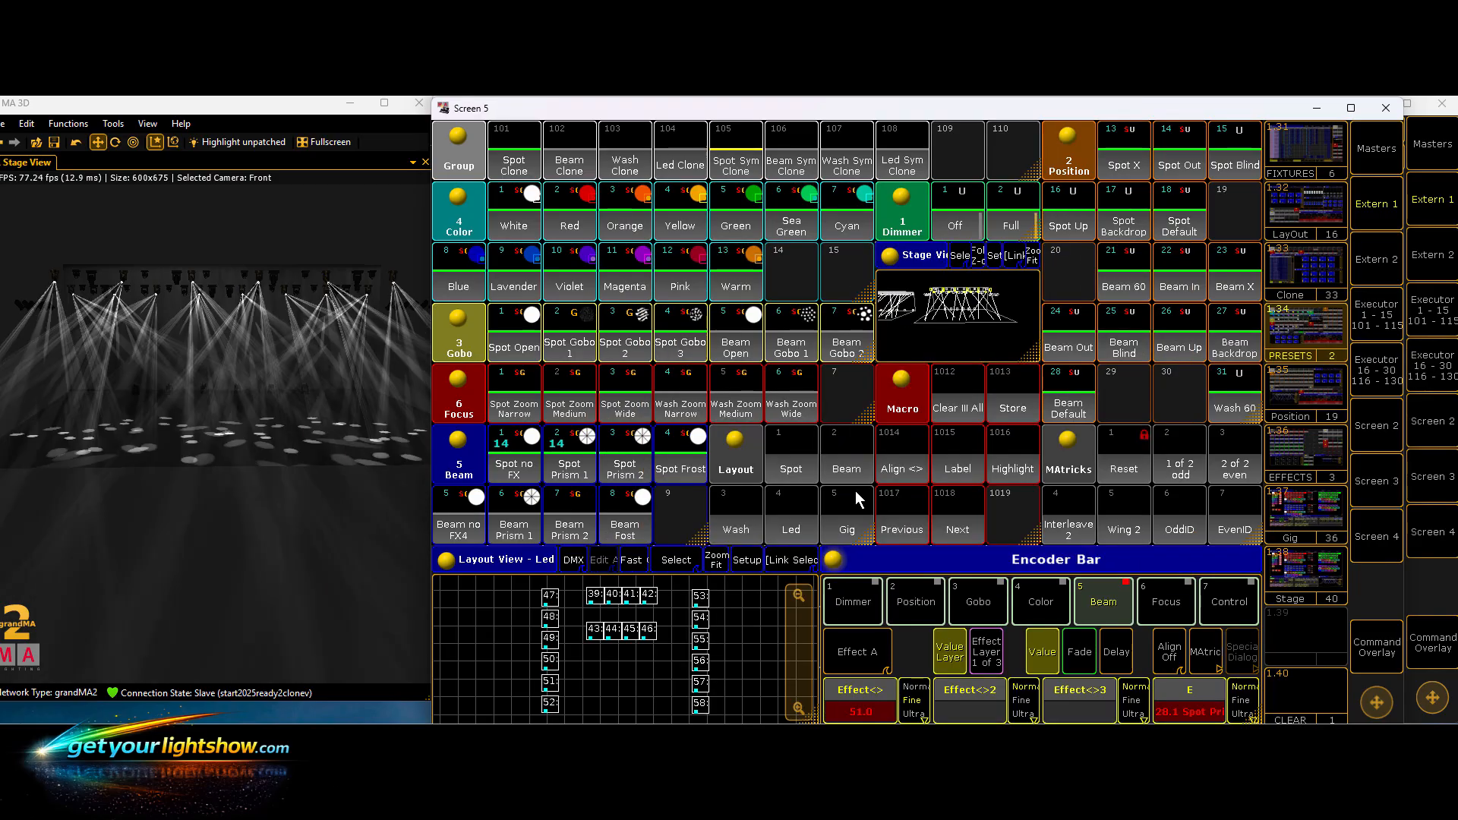
pyautogui.click(855, 712)
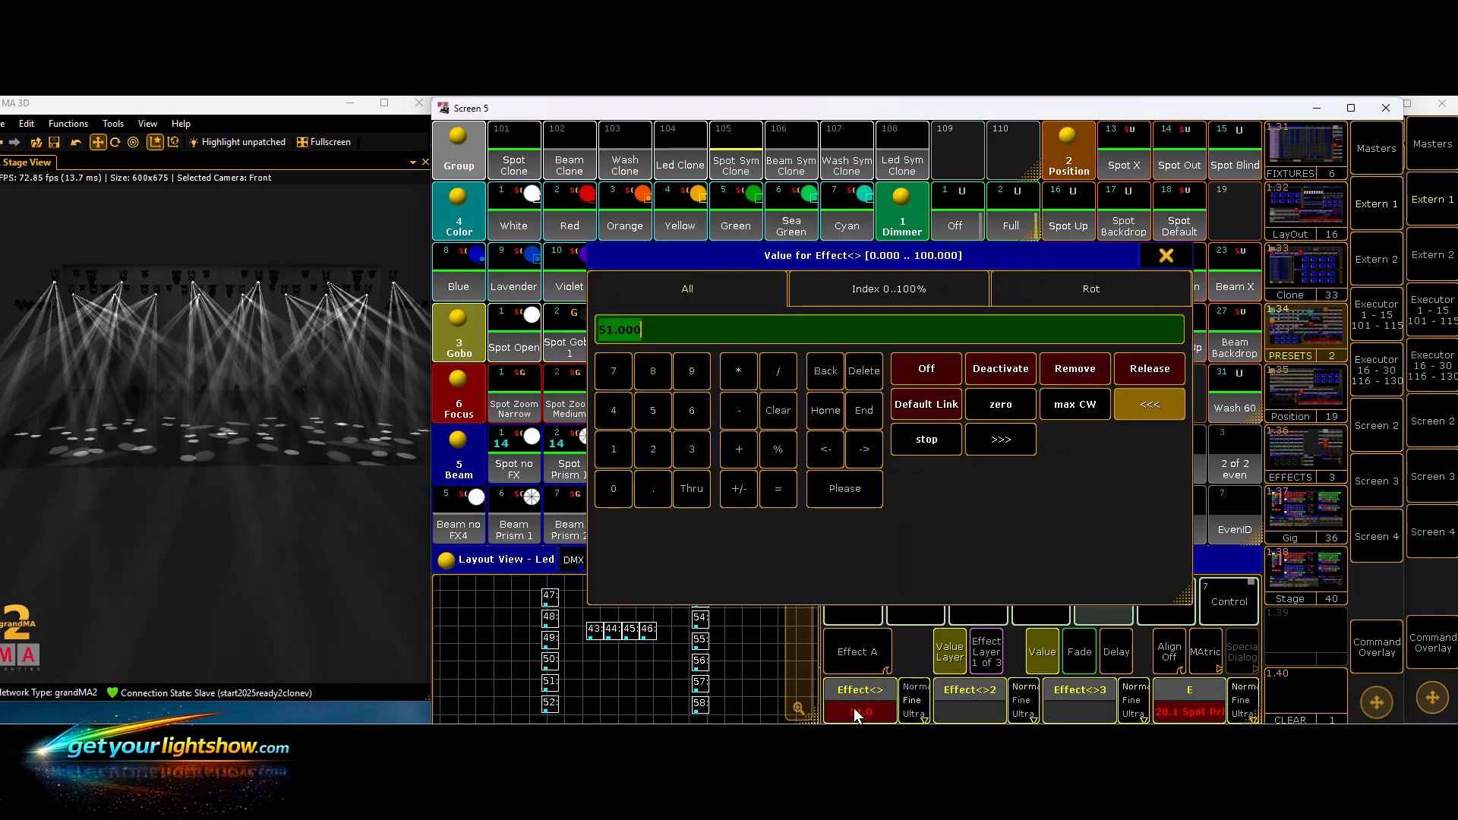
pyautogui.click(691, 410)
pyautogui.click(614, 489)
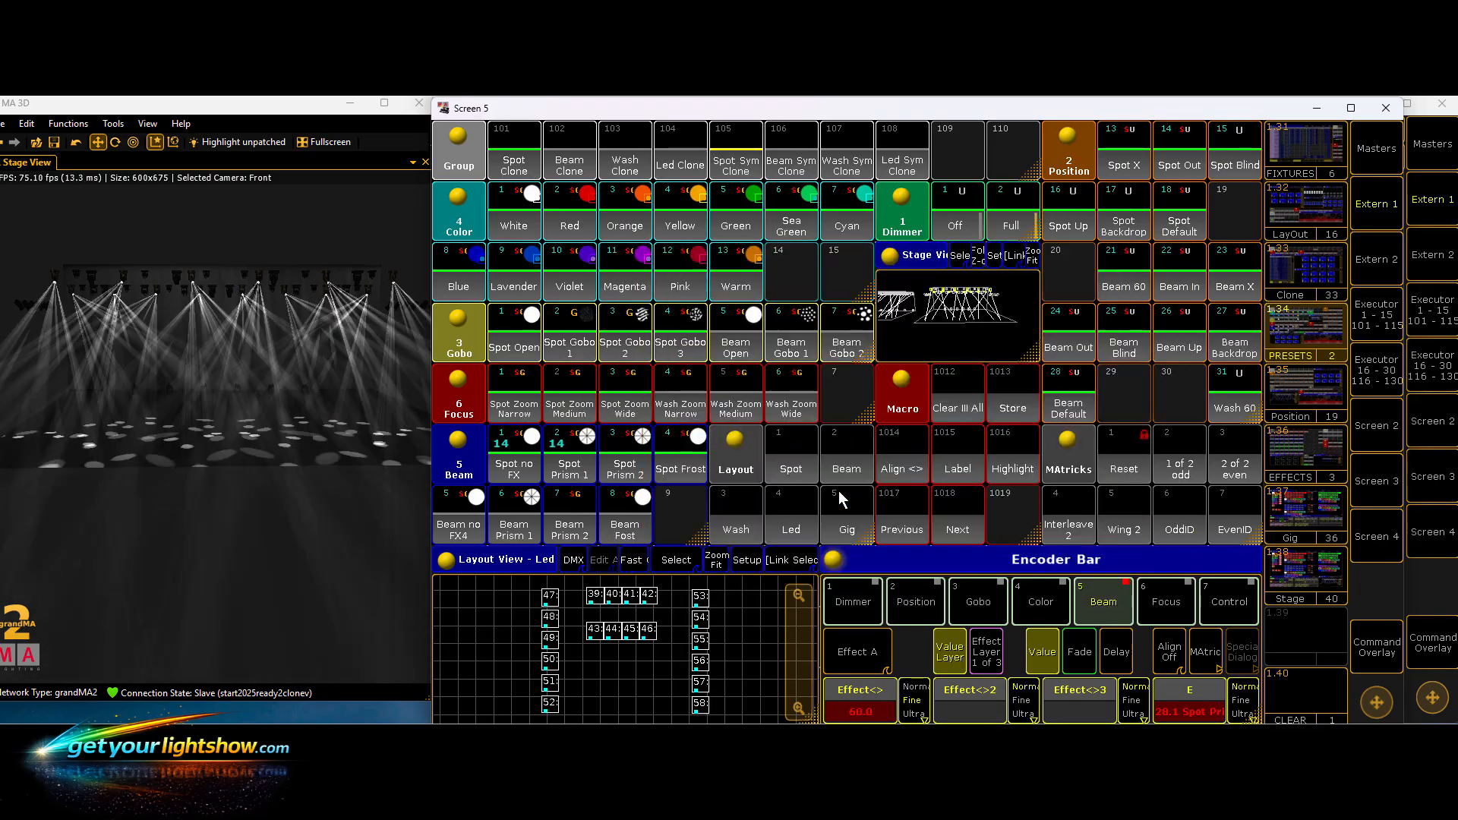
pyautogui.click(839, 491)
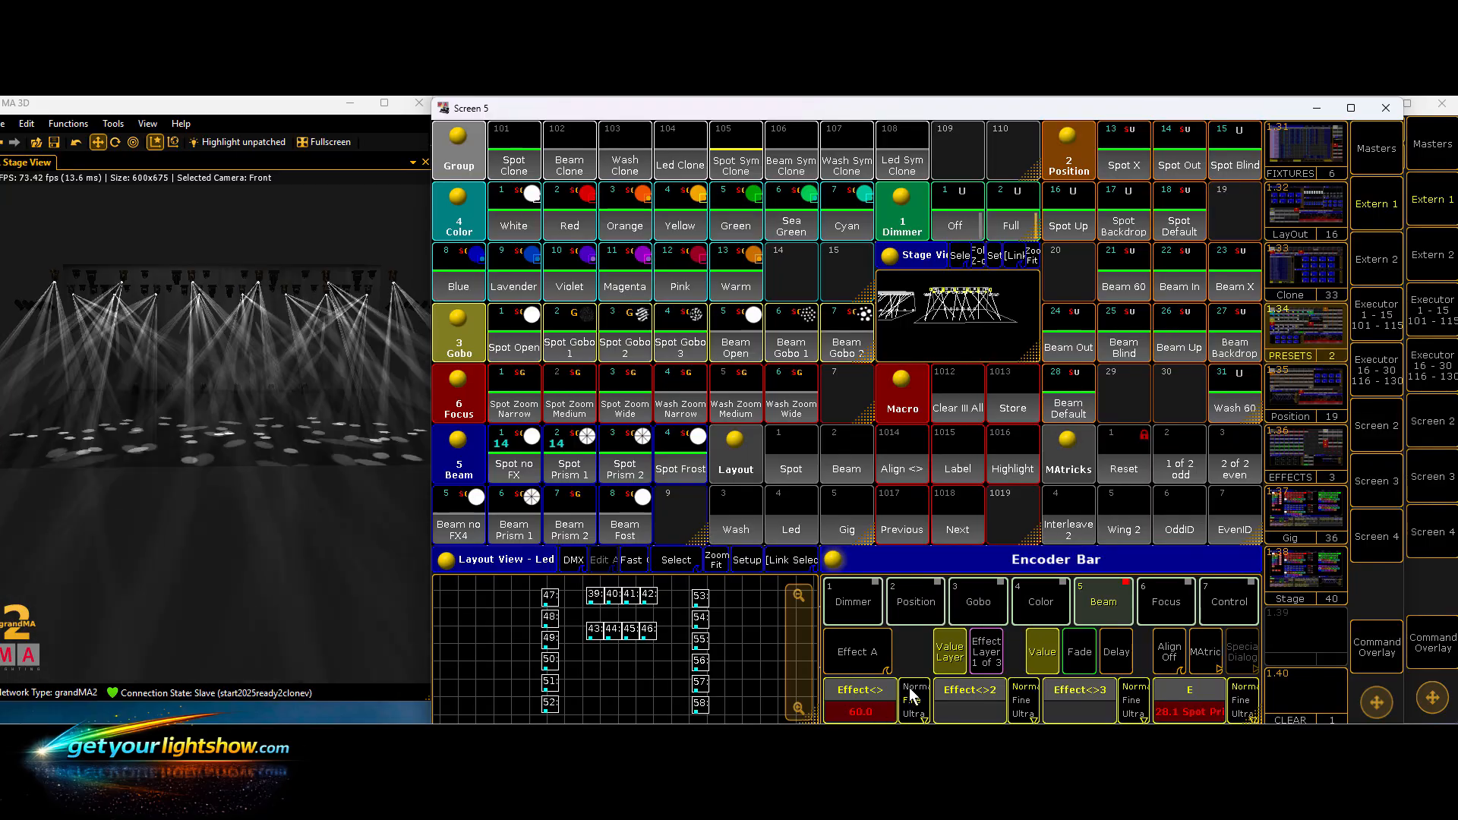
# - Try Effect<> values of 75 and 65 for the prism rotation of the spots
pyautogui.click(868, 709)
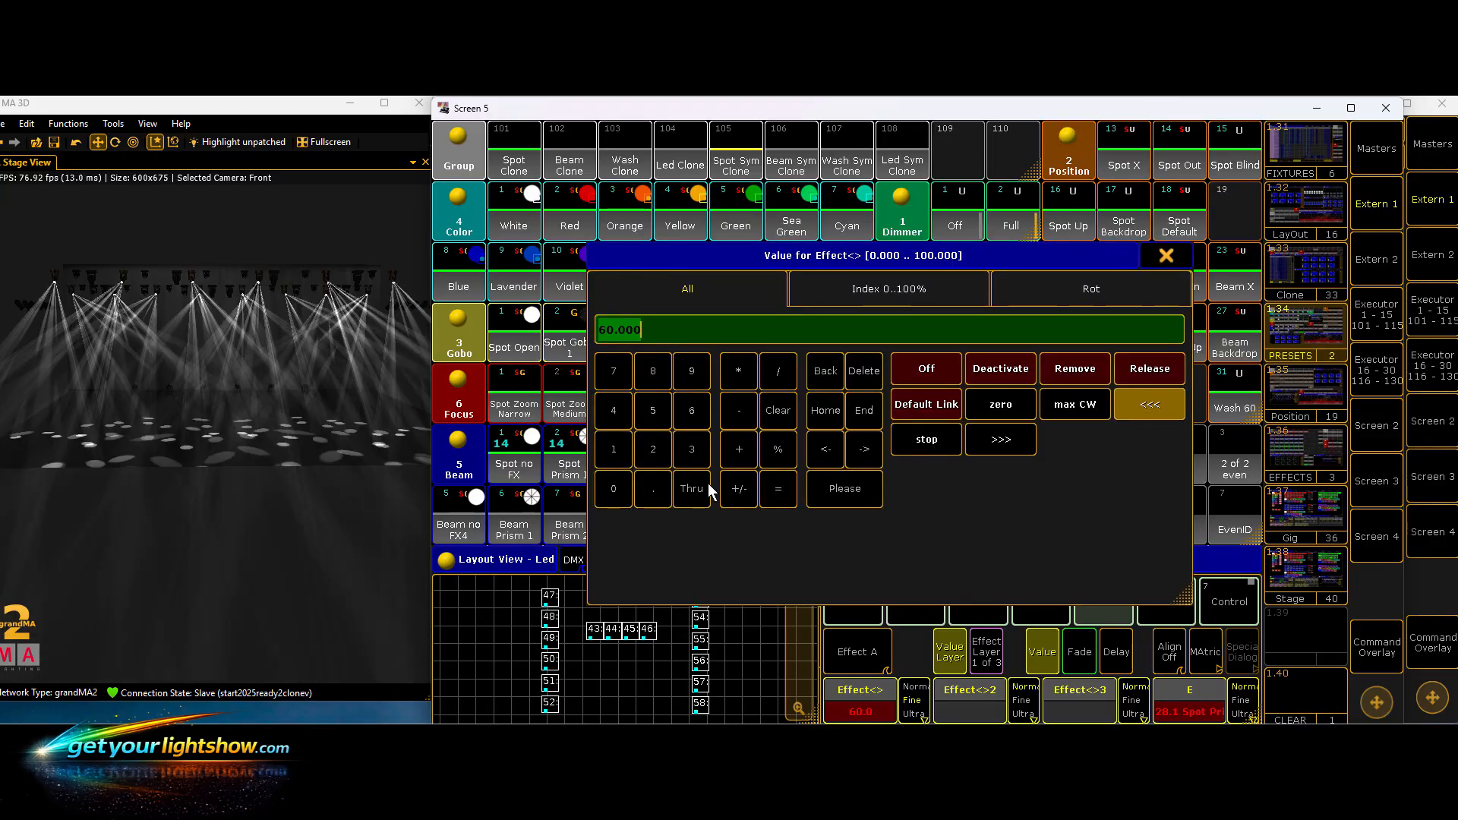
pyautogui.click(609, 369)
pyautogui.click(840, 483)
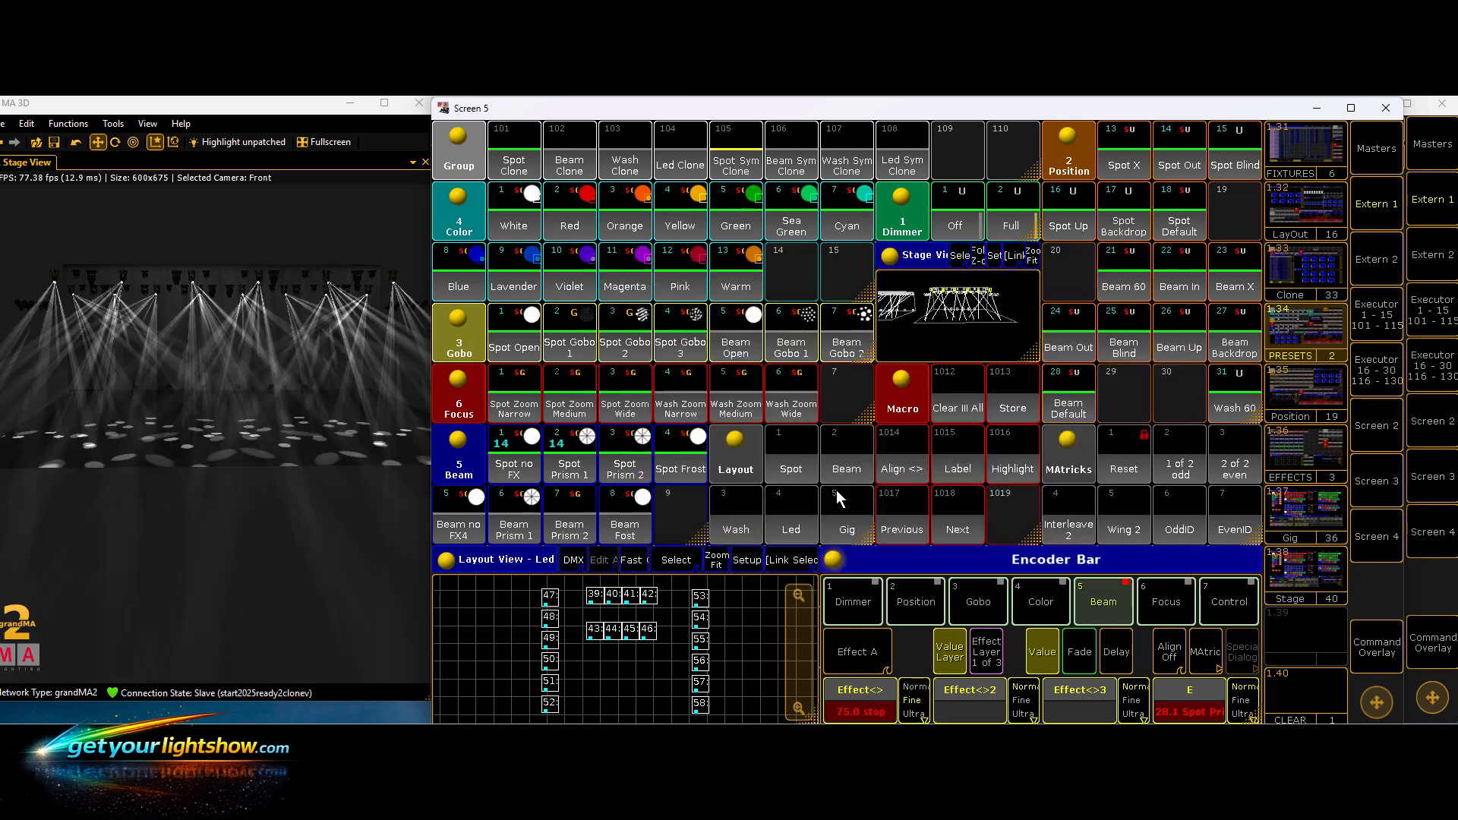
pyautogui.click(862, 703)
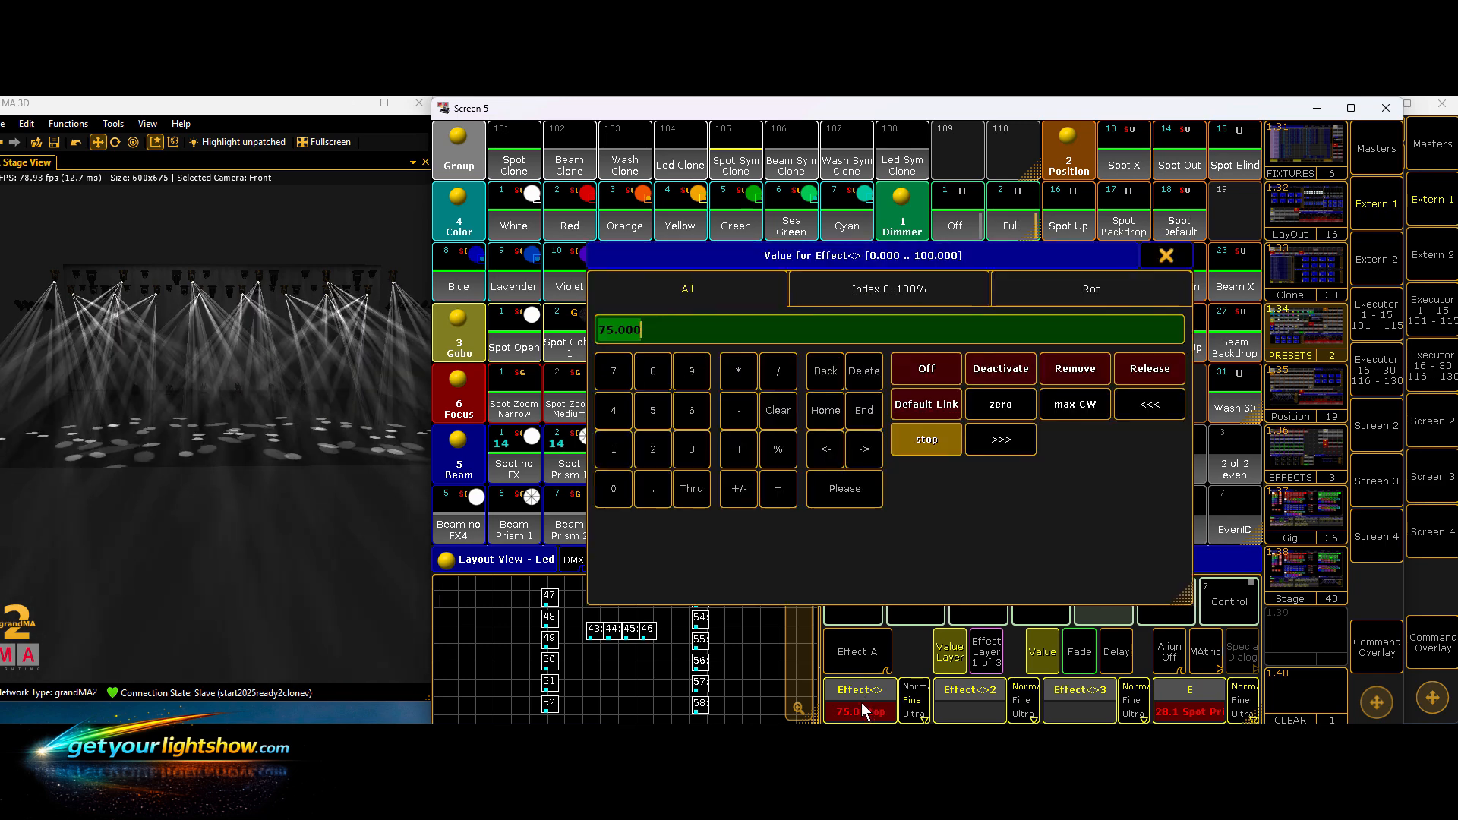
pyautogui.click(686, 399)
pyautogui.click(654, 402)
pyautogui.click(827, 483)
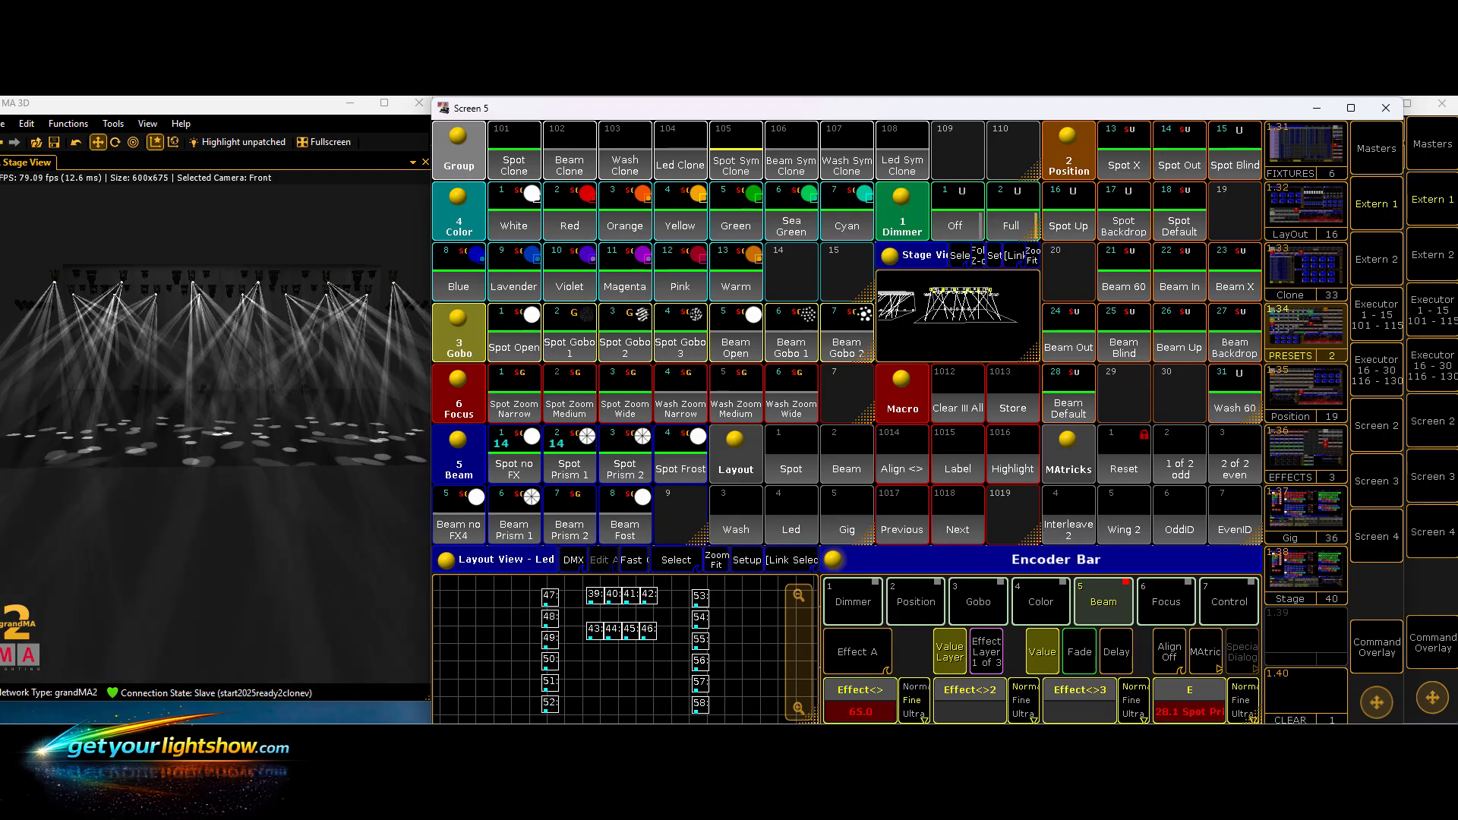
# - Set Effect<> to 60 for the prism rotation of the selected spots
pyautogui.click(866, 711)
pyautogui.click(691, 409)
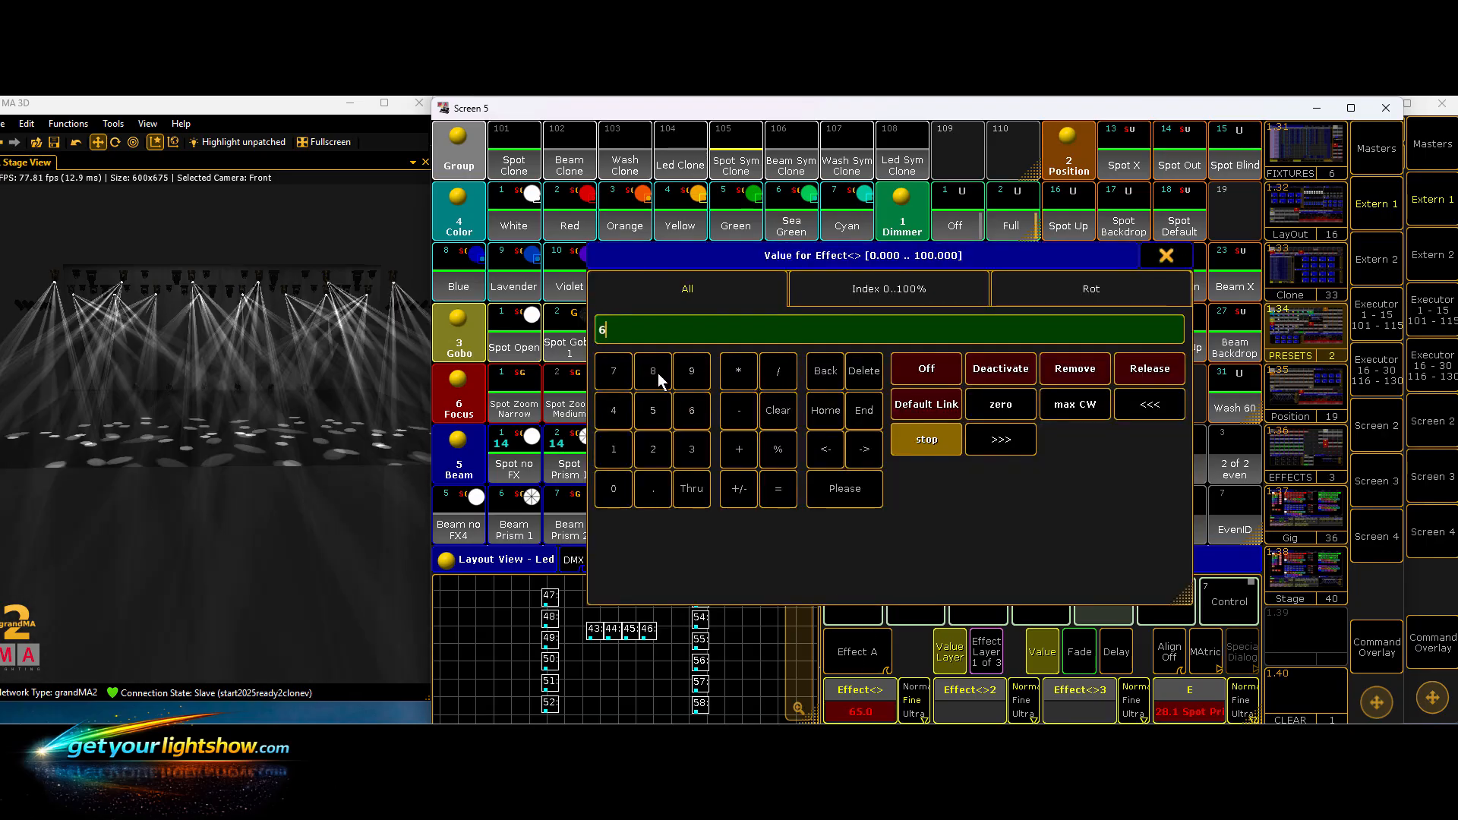
pyautogui.click(655, 372)
pyautogui.click(846, 486)
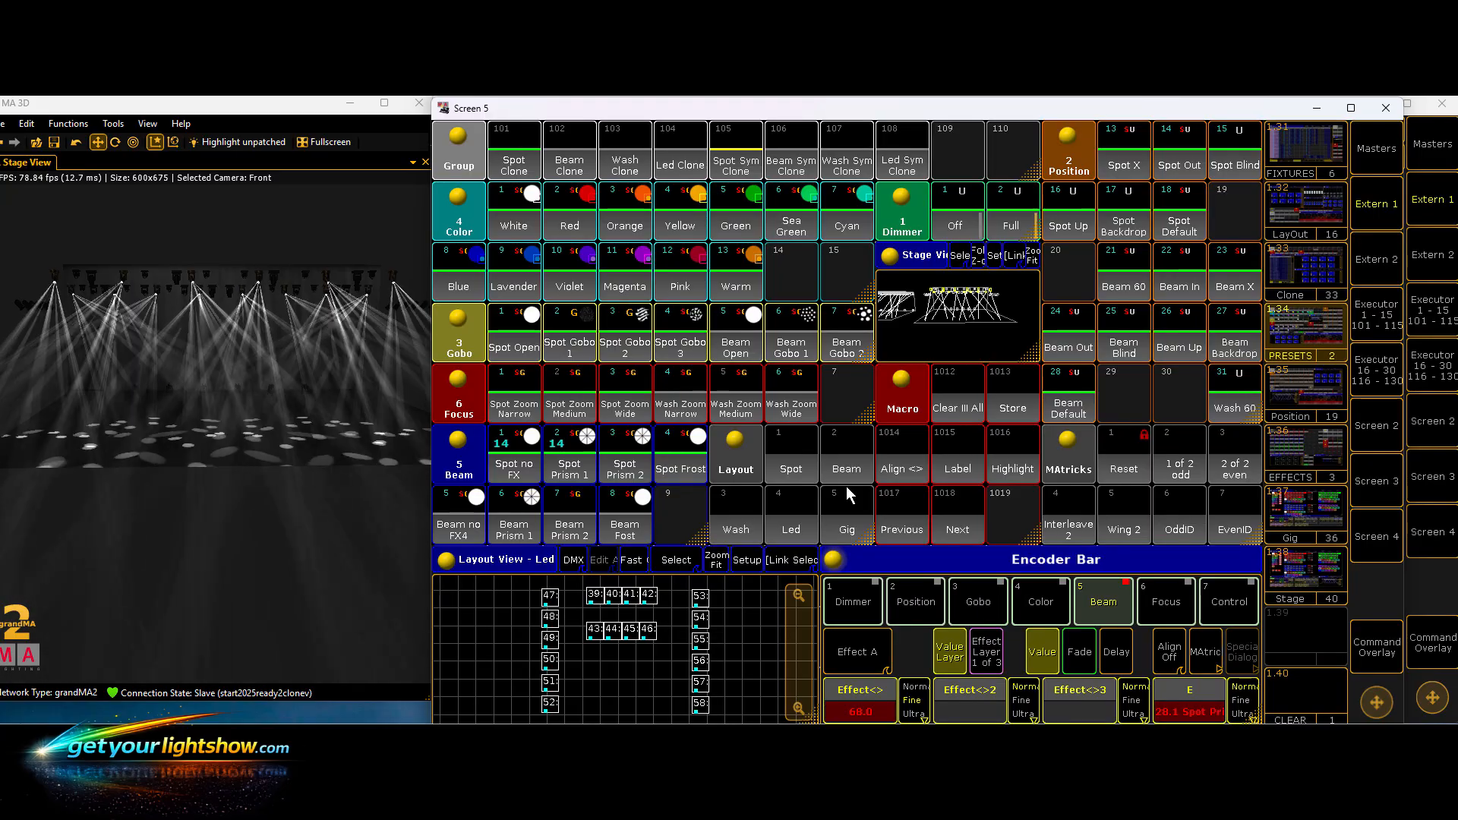
# - Store the current beam values into the Spot Prism 1 preset with the Merge method
pyautogui.click(1022, 395)
pyautogui.click(575, 462)
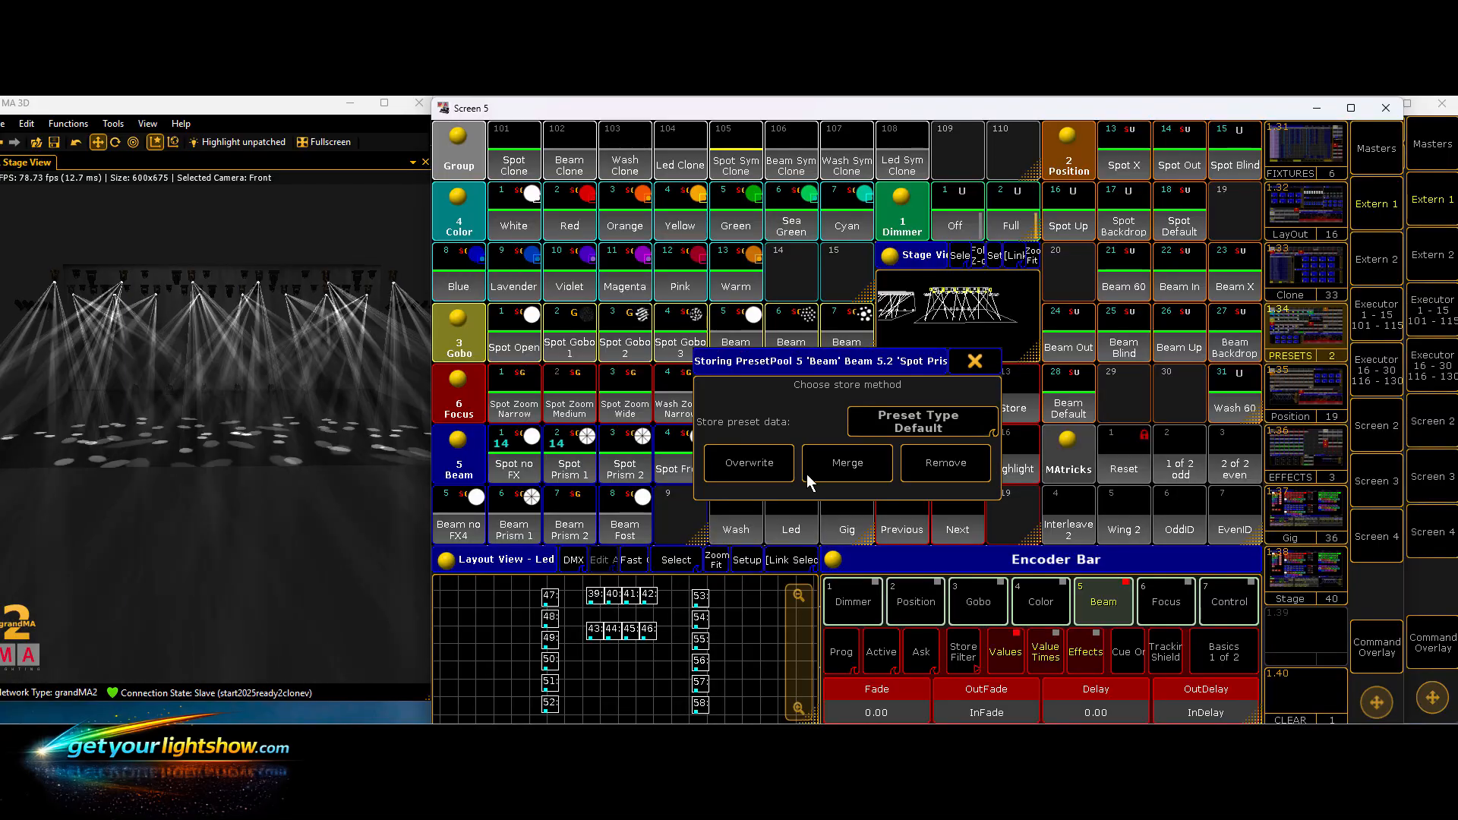
pyautogui.click(819, 463)
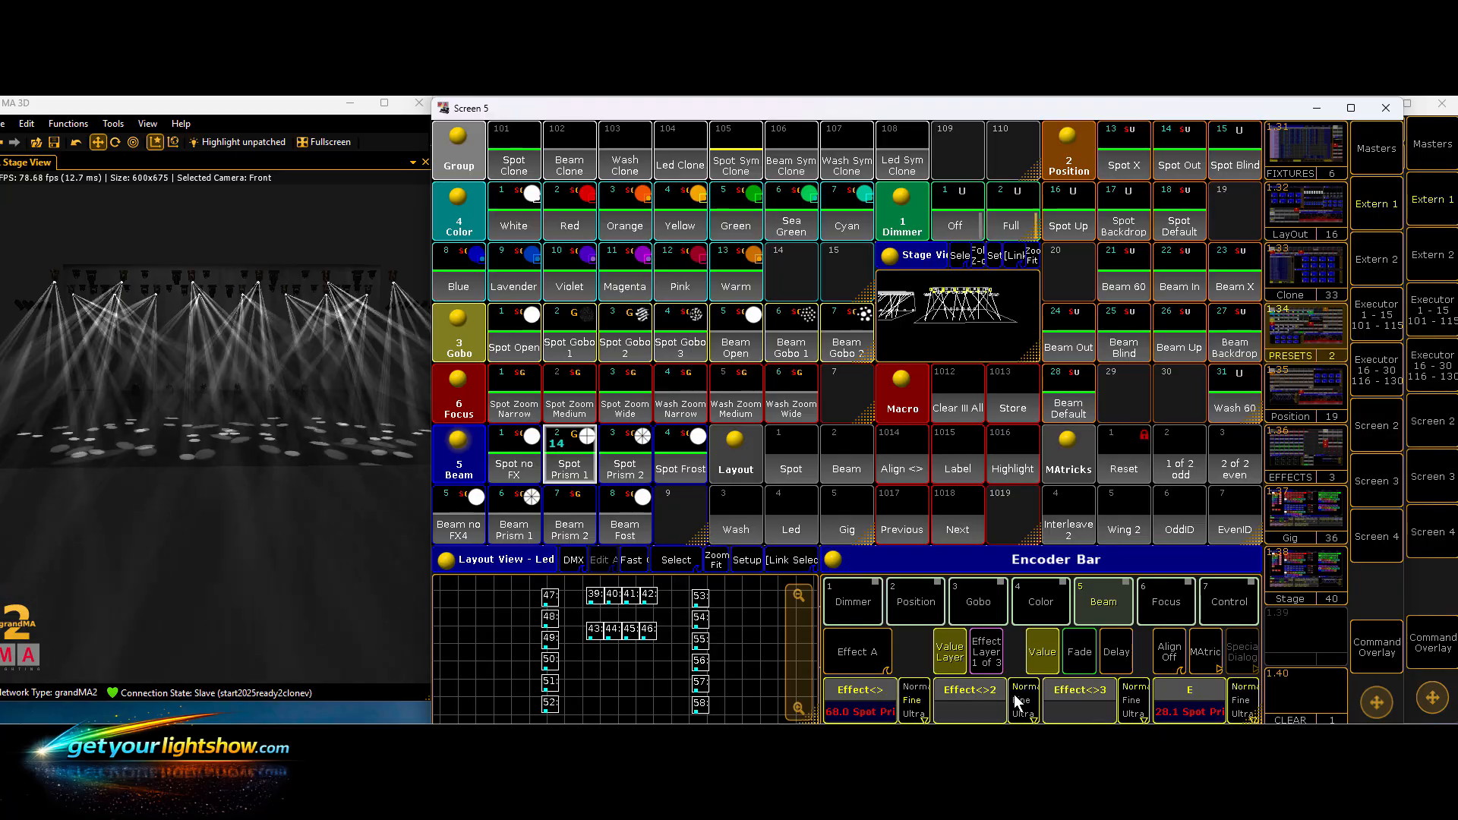
# - Apply the Spot Prism 2 preset to the spots and set the Effect A attribute E to the 4 facet linear prism
pyautogui.click(621, 465)
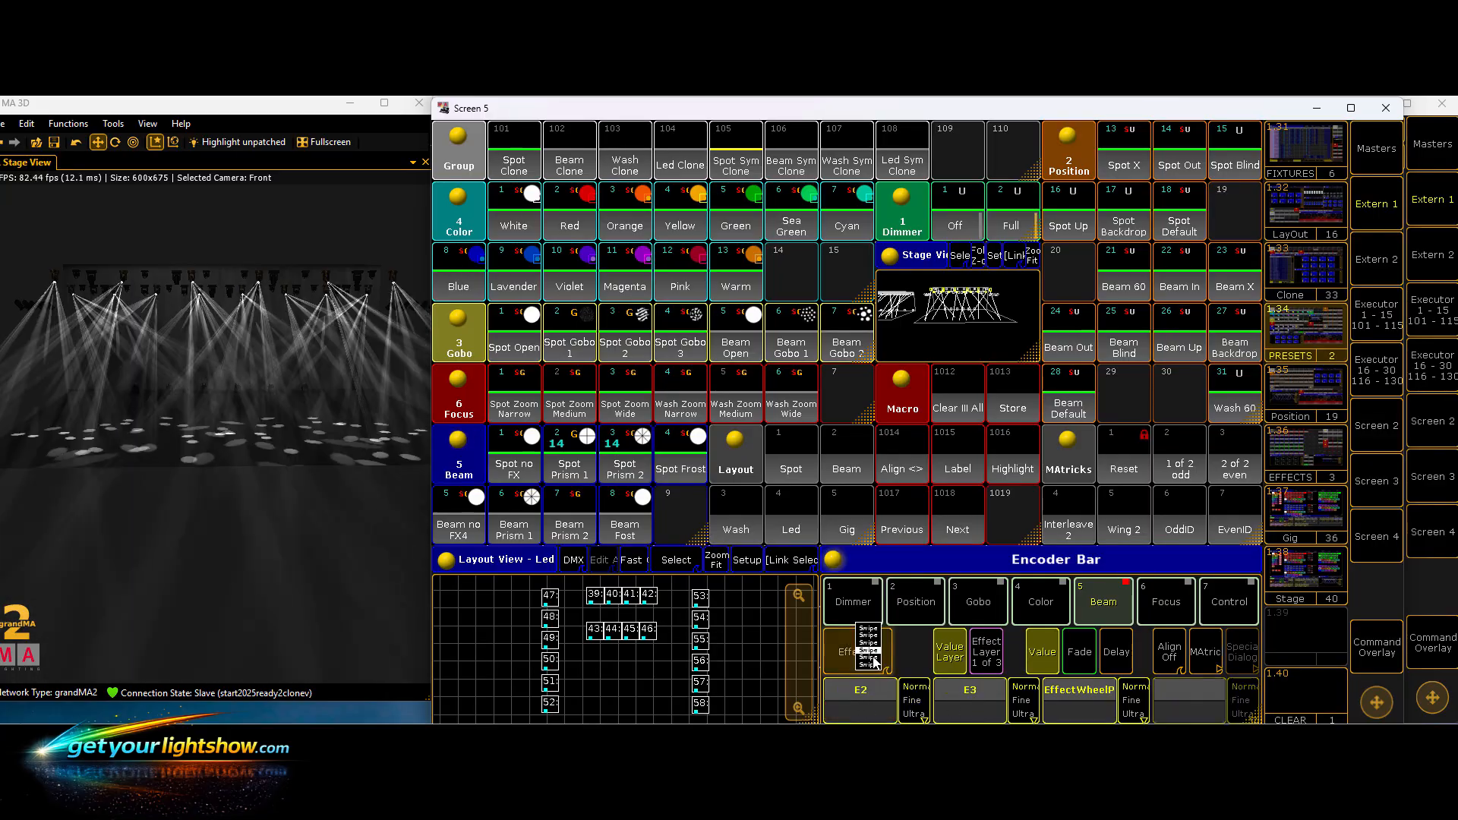
pyautogui.click(878, 666)
pyautogui.click(874, 664)
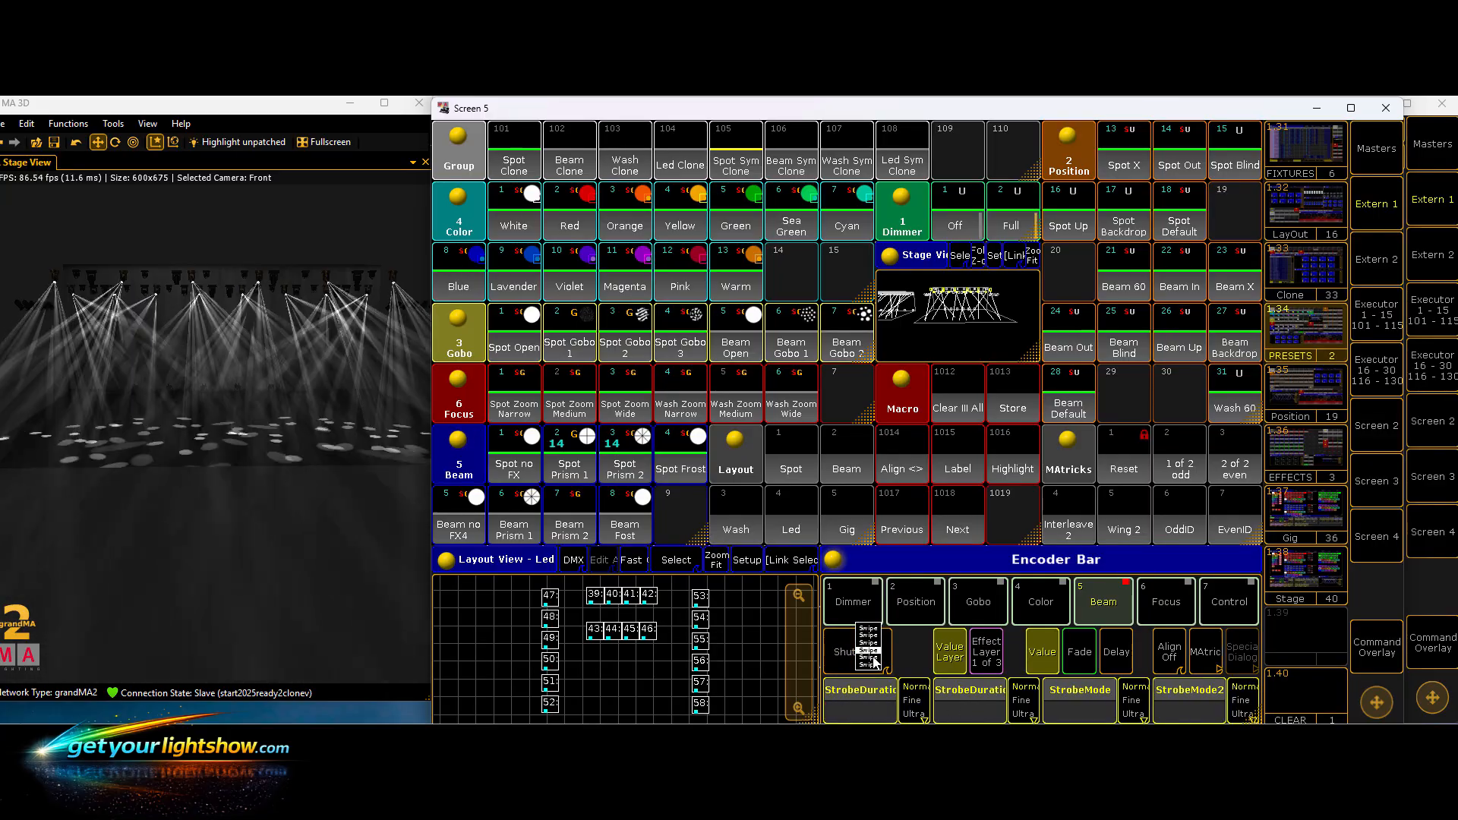
pyautogui.click(874, 664)
pyautogui.click(875, 666)
pyautogui.click(877, 666)
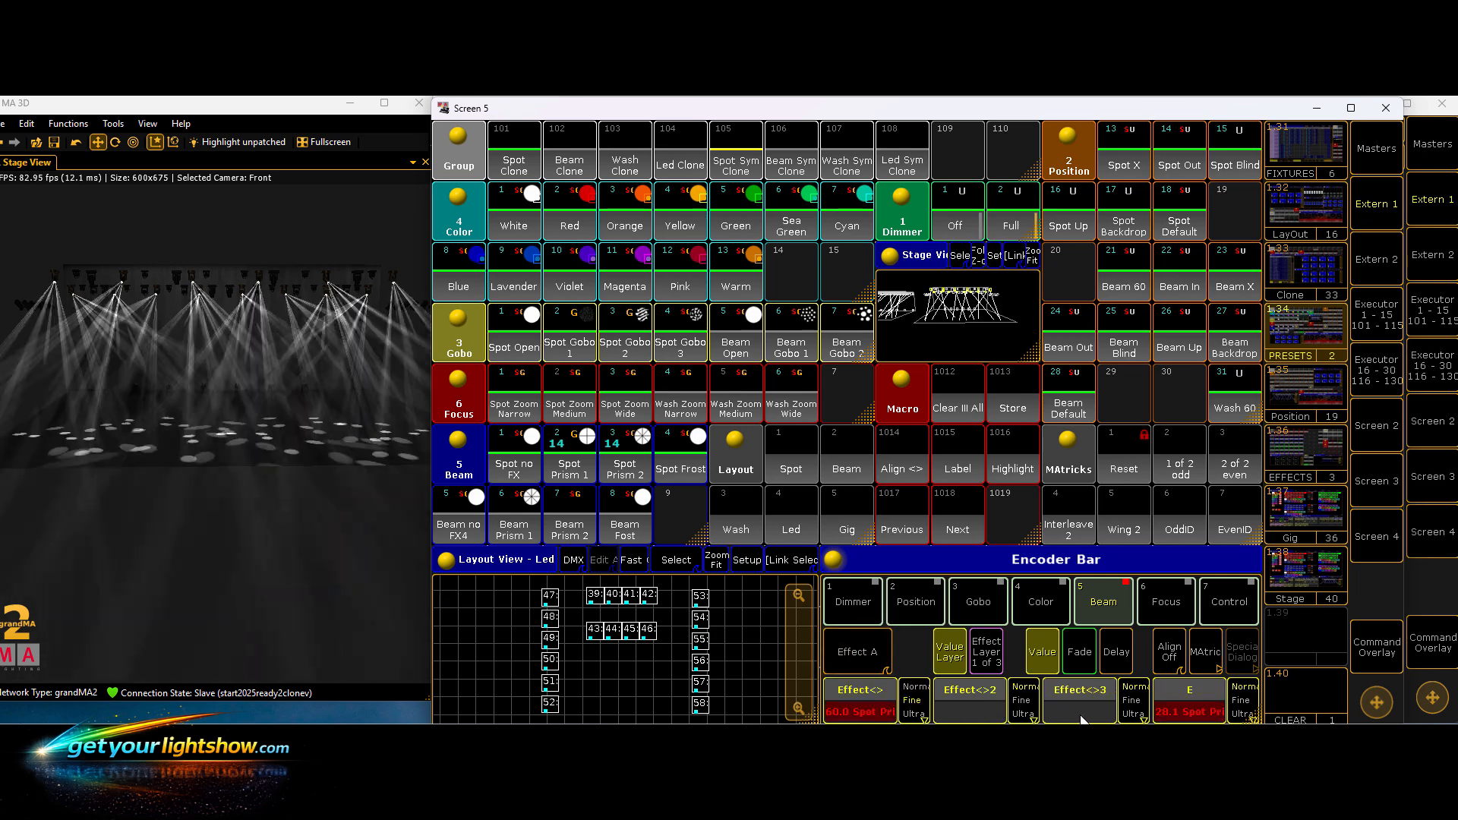
pyautogui.click(1194, 711)
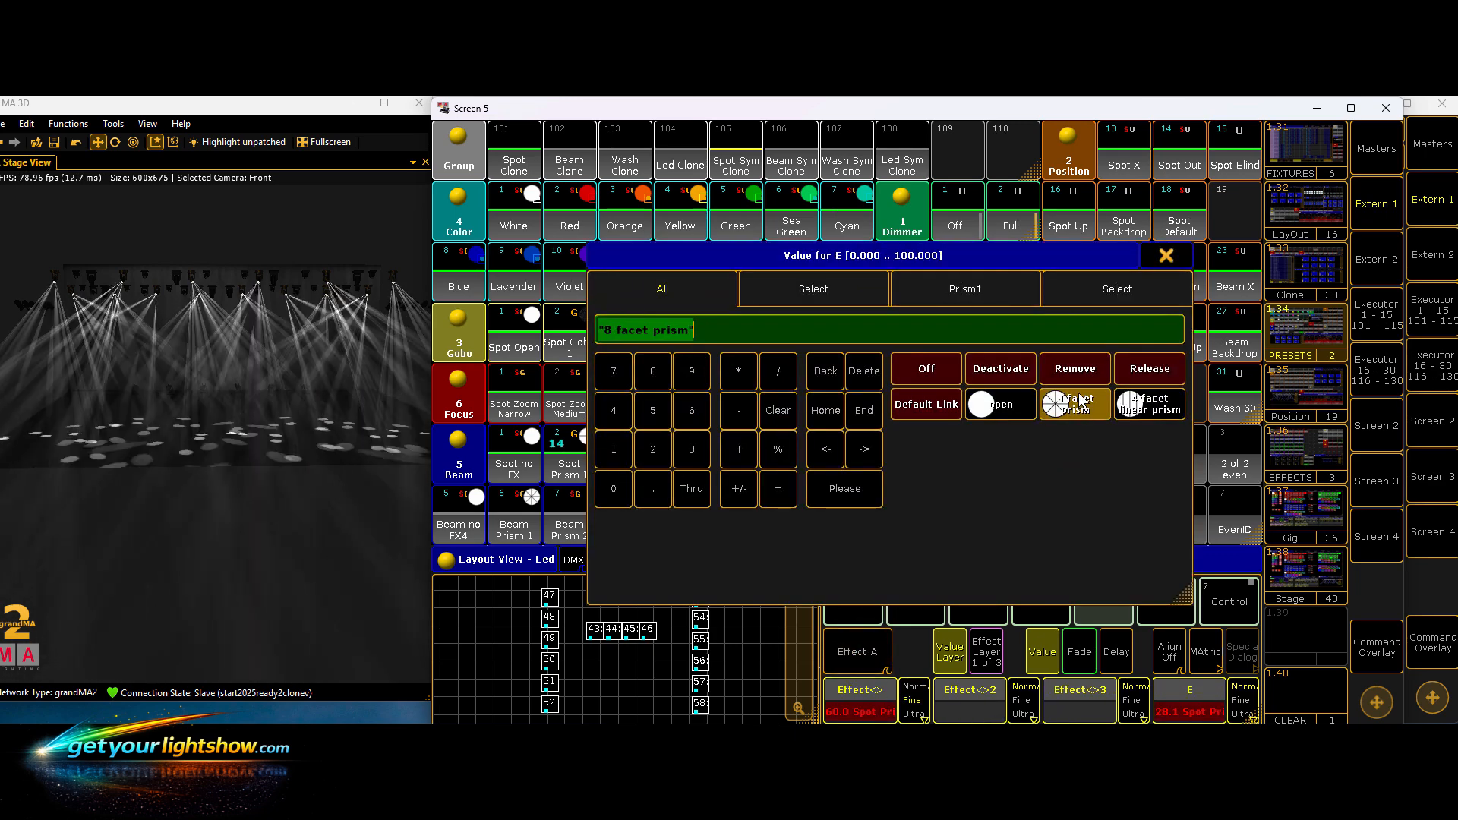
pyautogui.click(1137, 404)
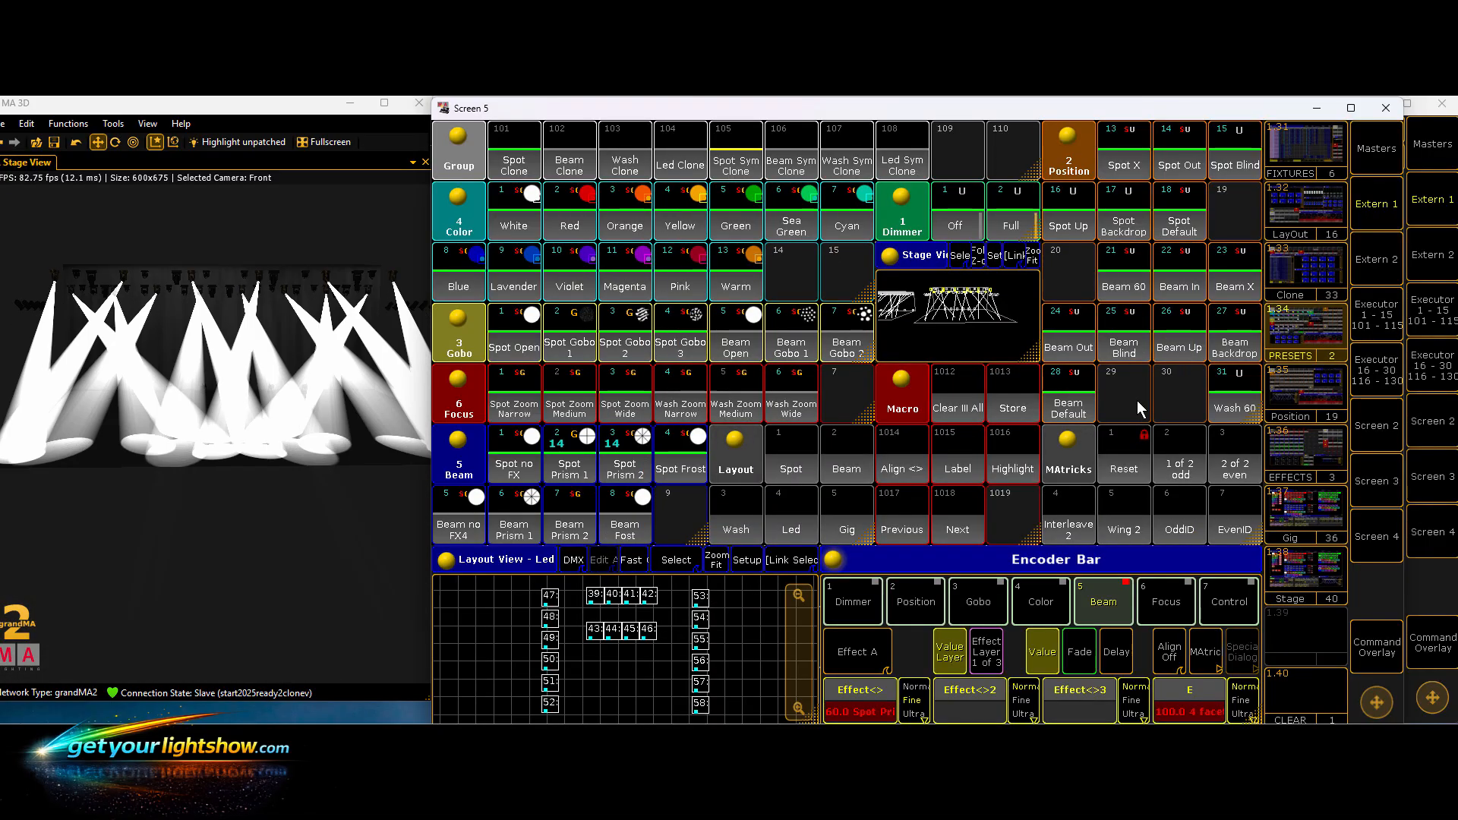
# - Set Effect<> to 51 for the spots' prism rotation
pyautogui.click(858, 704)
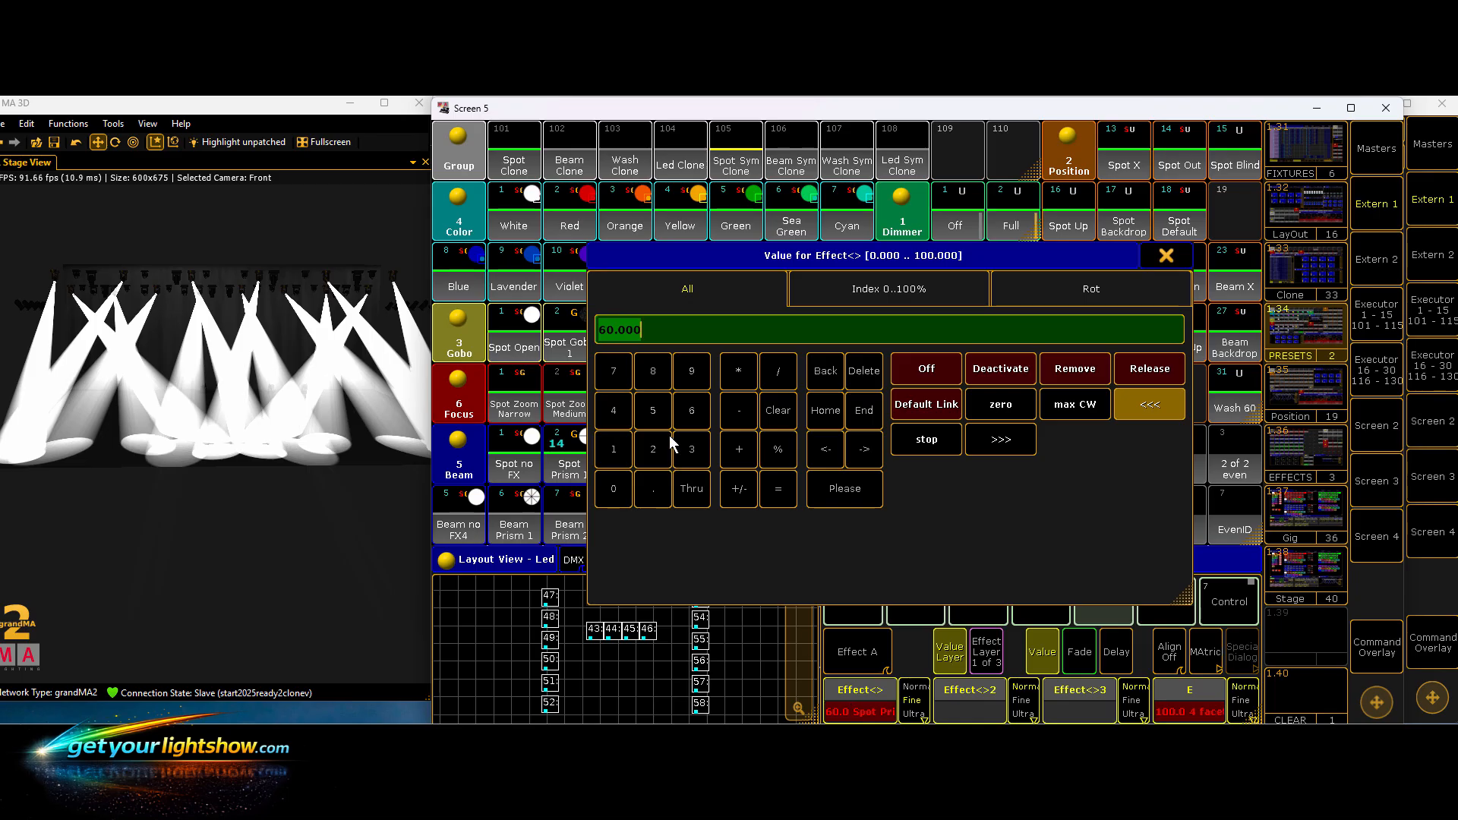
pyautogui.click(654, 406)
pyautogui.click(611, 446)
pyautogui.click(840, 490)
# - Set the spots' attribute E to the regular facet prism in place of the 4 facet linear prism
pyautogui.click(1200, 704)
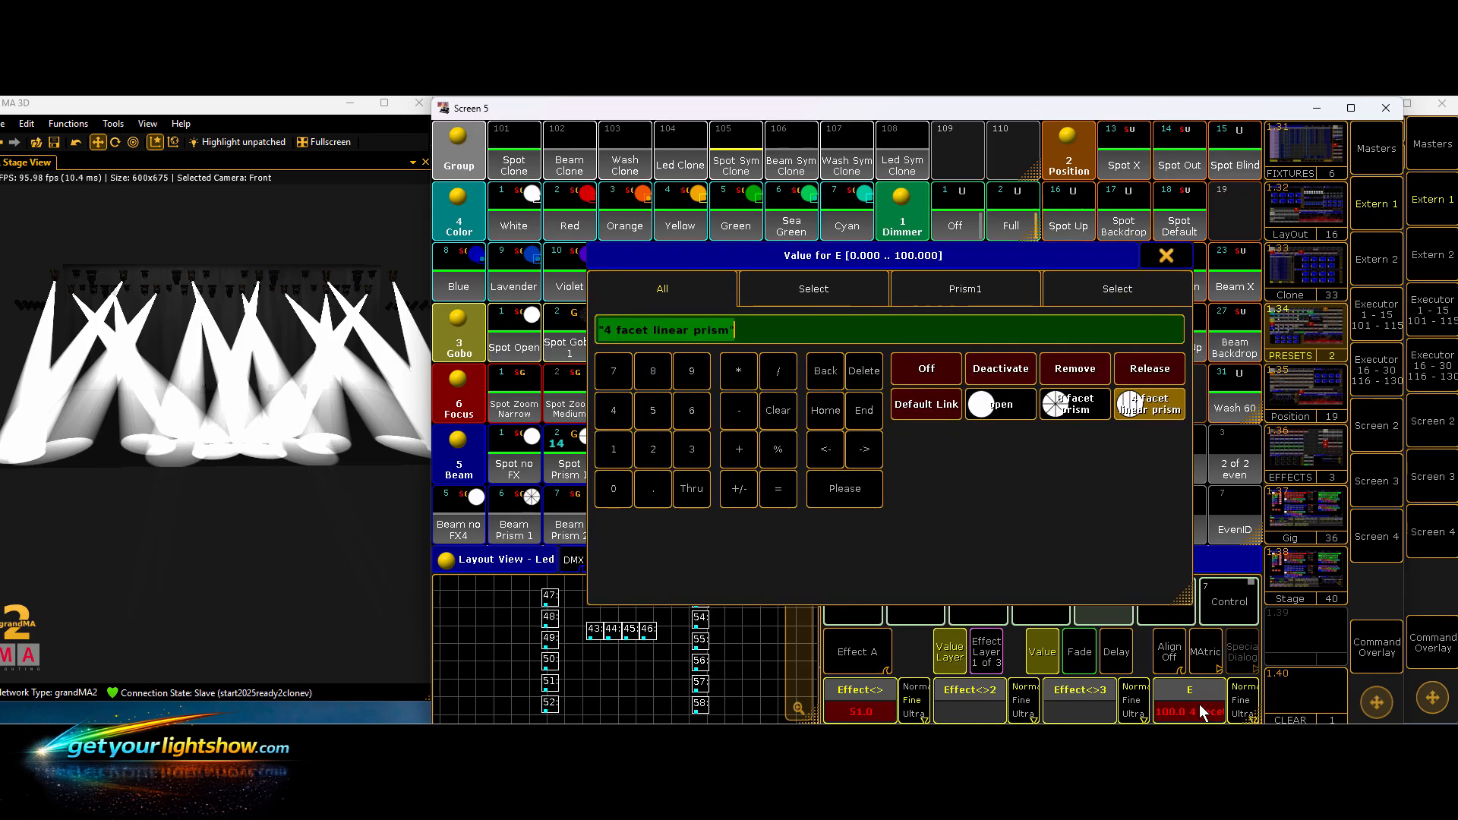
pyautogui.click(1101, 411)
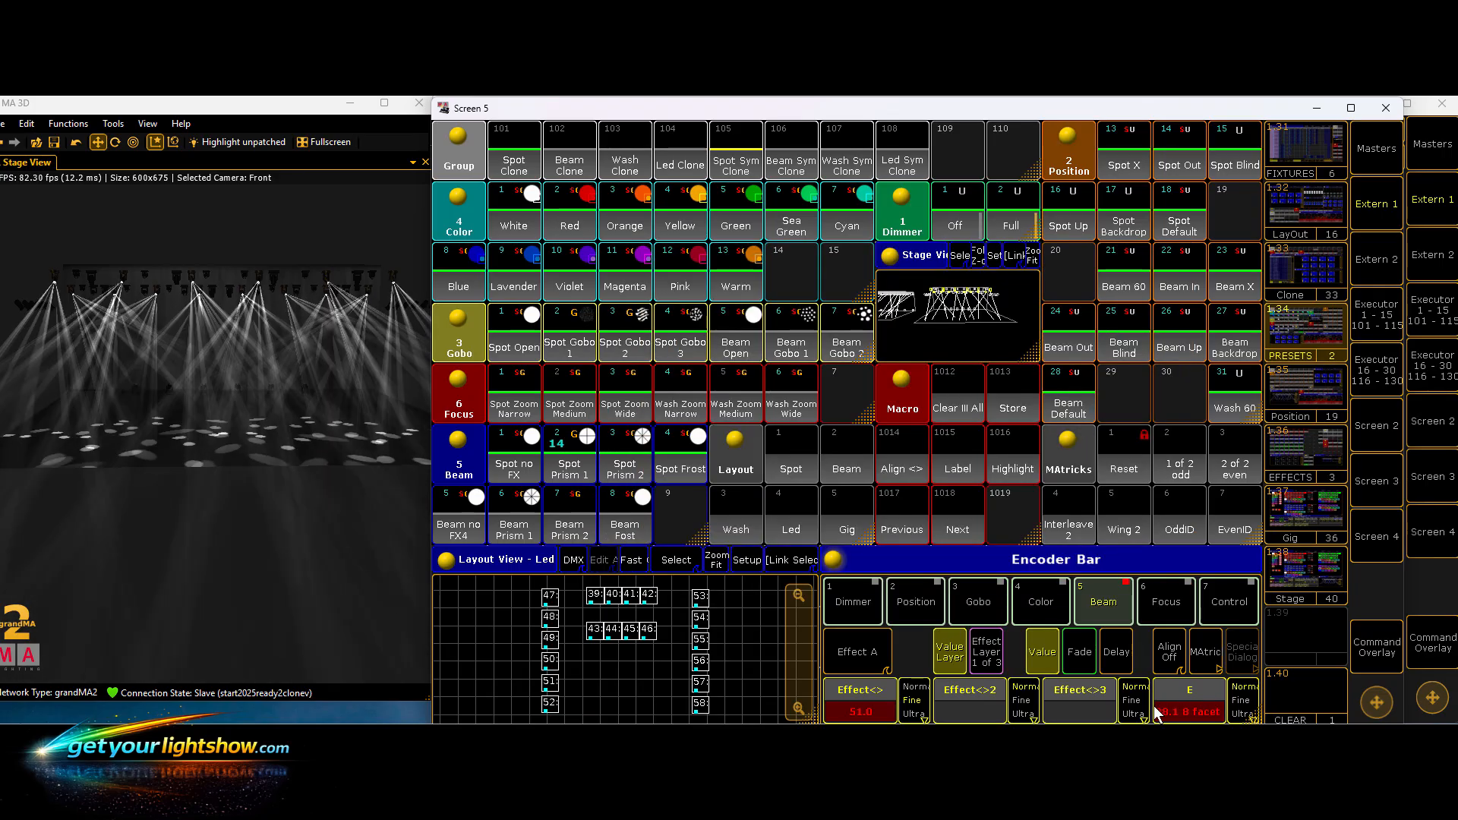
# - Try Effect<> values of 49 and 50 for the spots' prism rotation and restore the value to 51
pyautogui.click(872, 706)
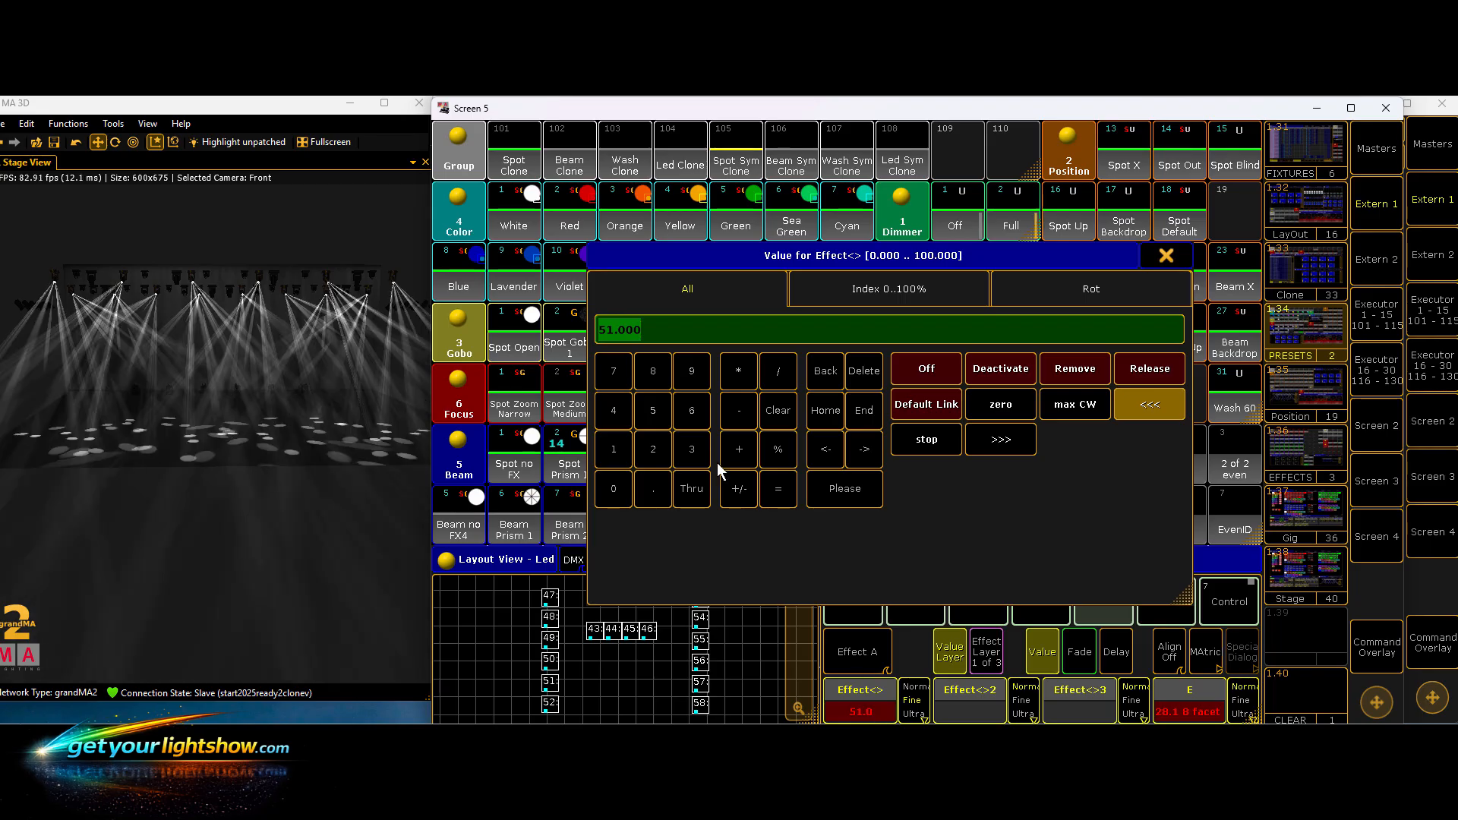
pyautogui.click(614, 410)
pyautogui.click(691, 371)
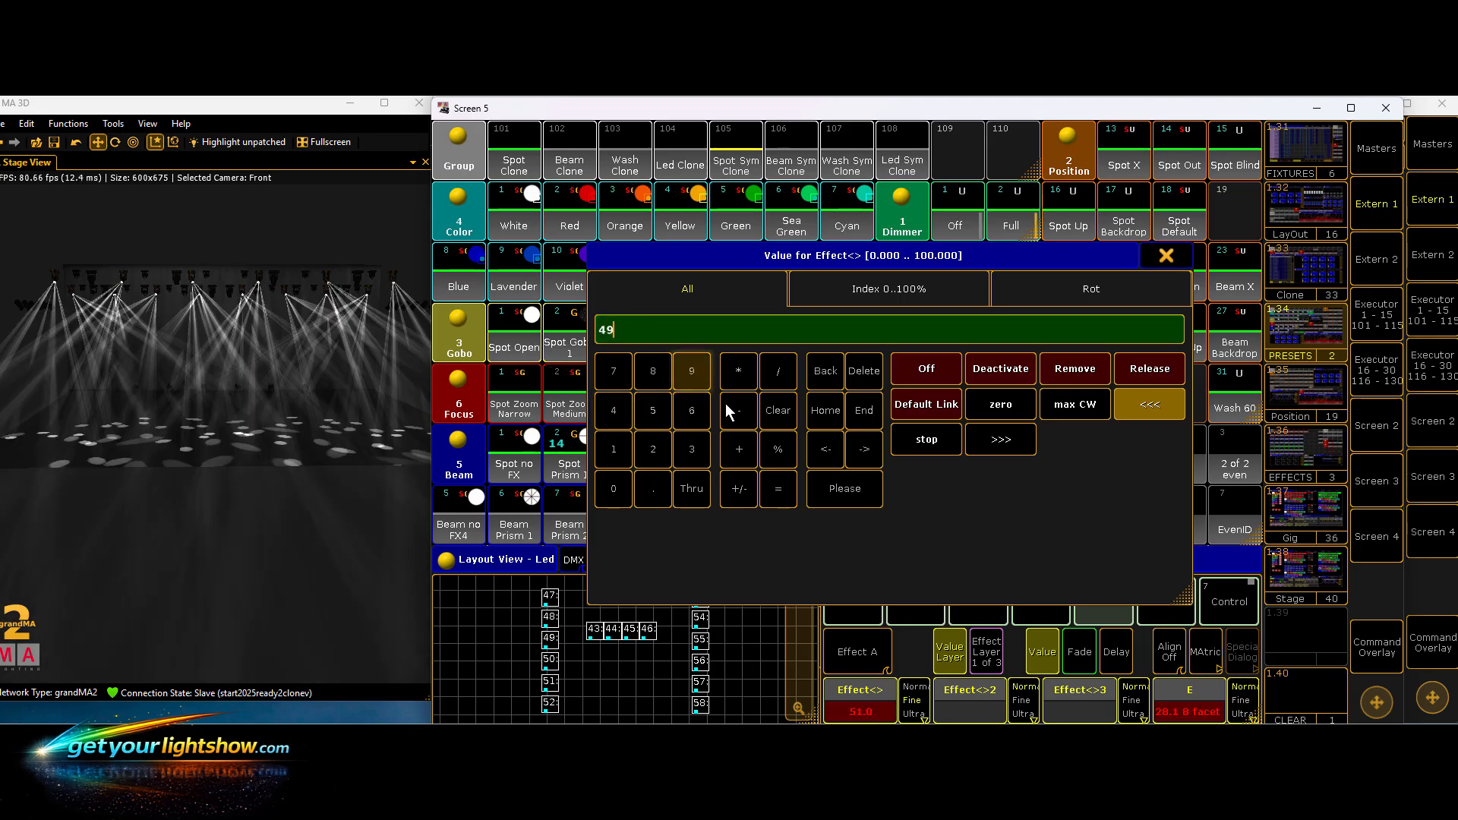
pyautogui.click(840, 489)
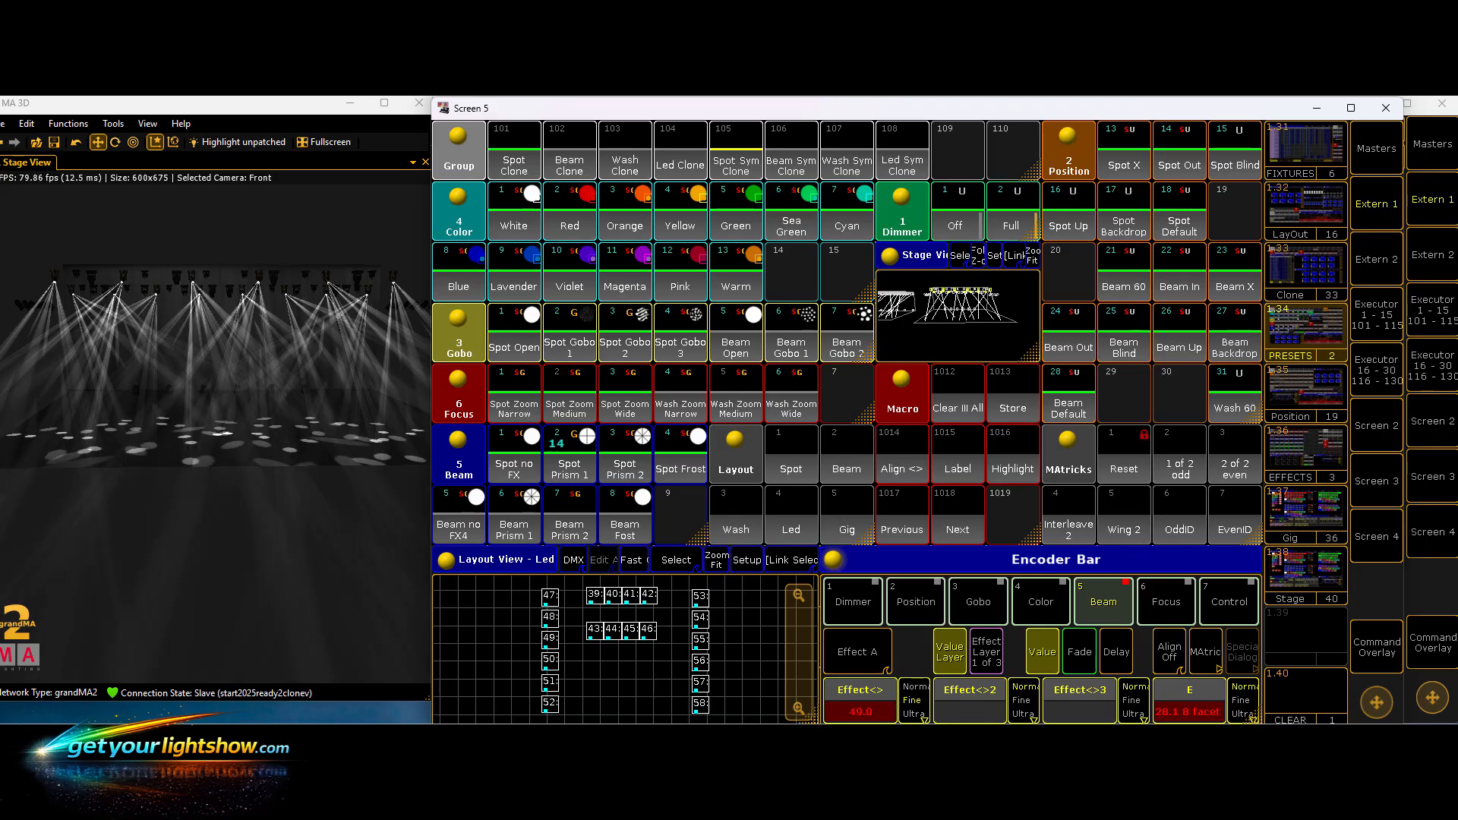
pyautogui.click(863, 712)
pyautogui.click(653, 410)
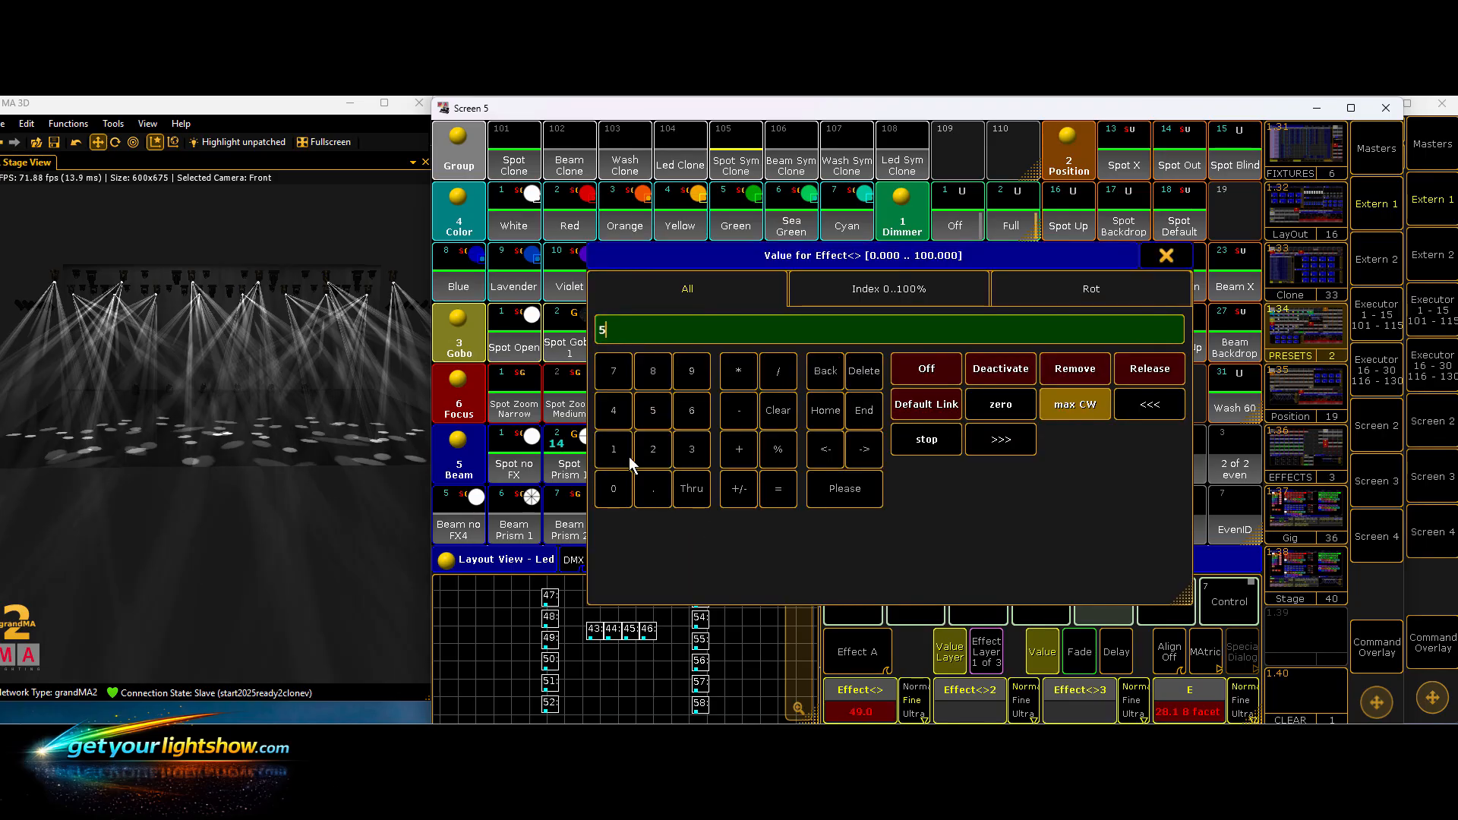
pyautogui.click(614, 488)
pyautogui.click(849, 491)
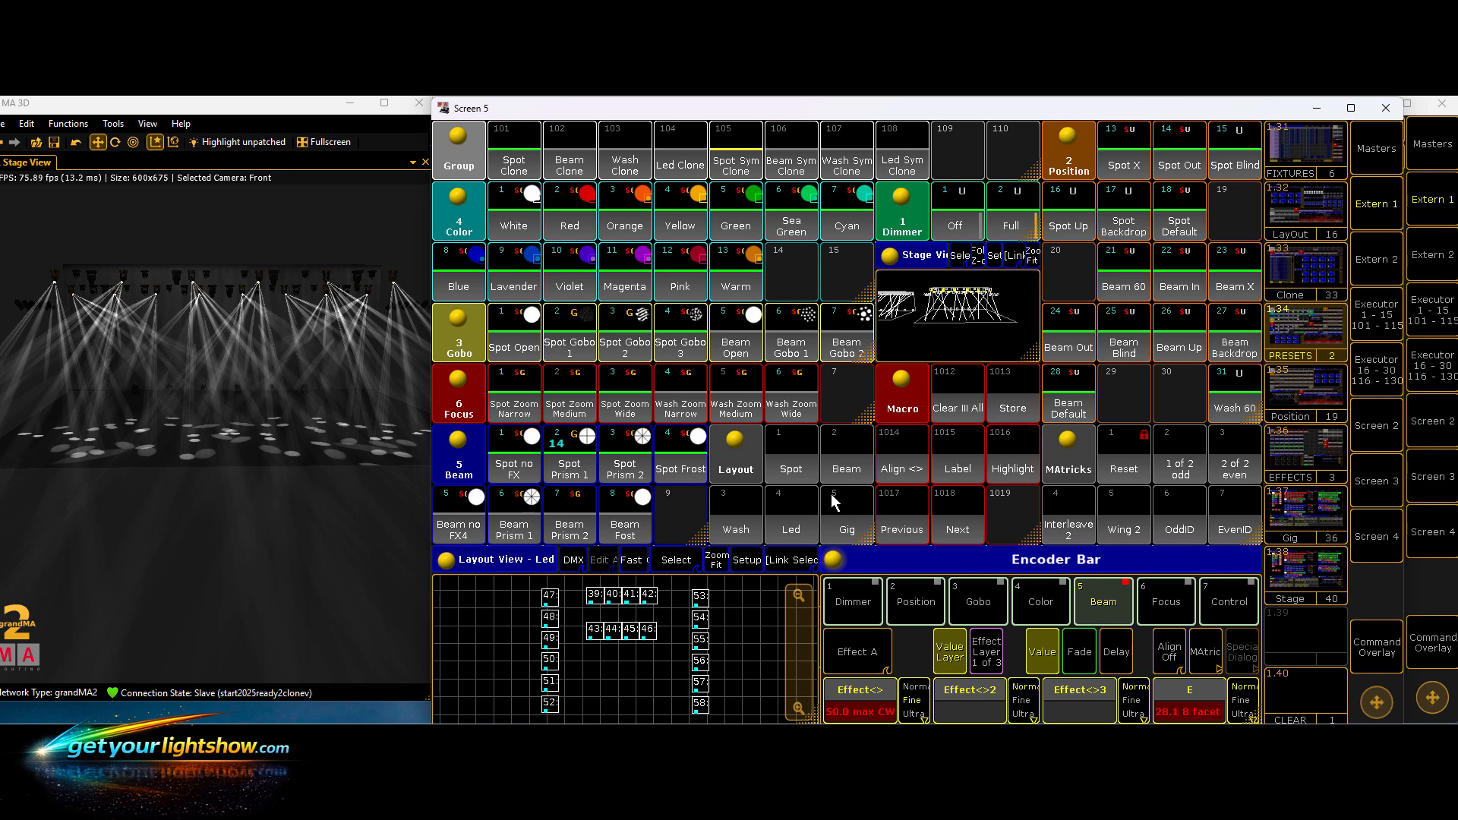
pyautogui.click(855, 695)
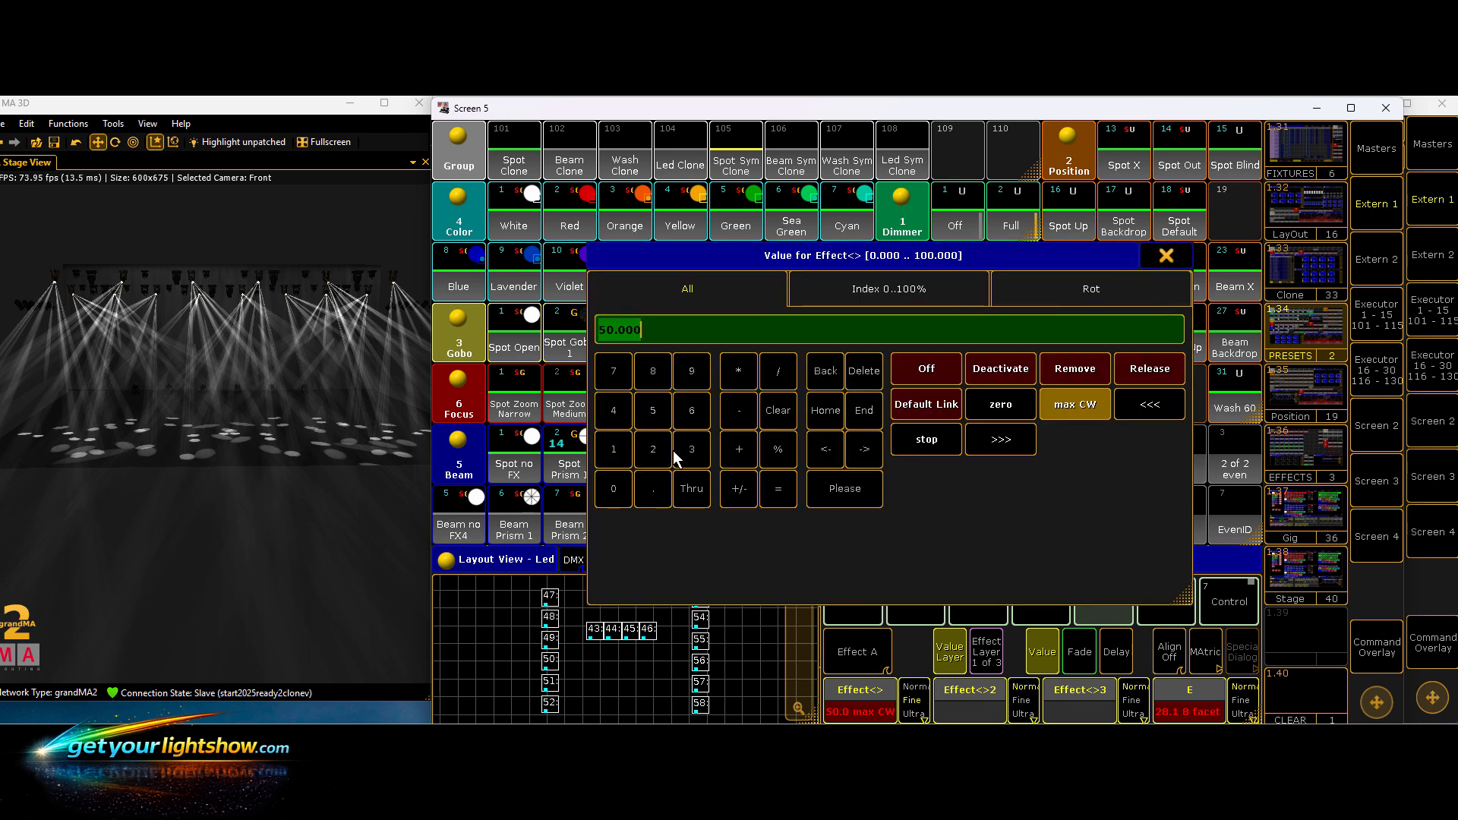
pyautogui.click(653, 411)
pyautogui.click(613, 449)
pyautogui.click(855, 491)
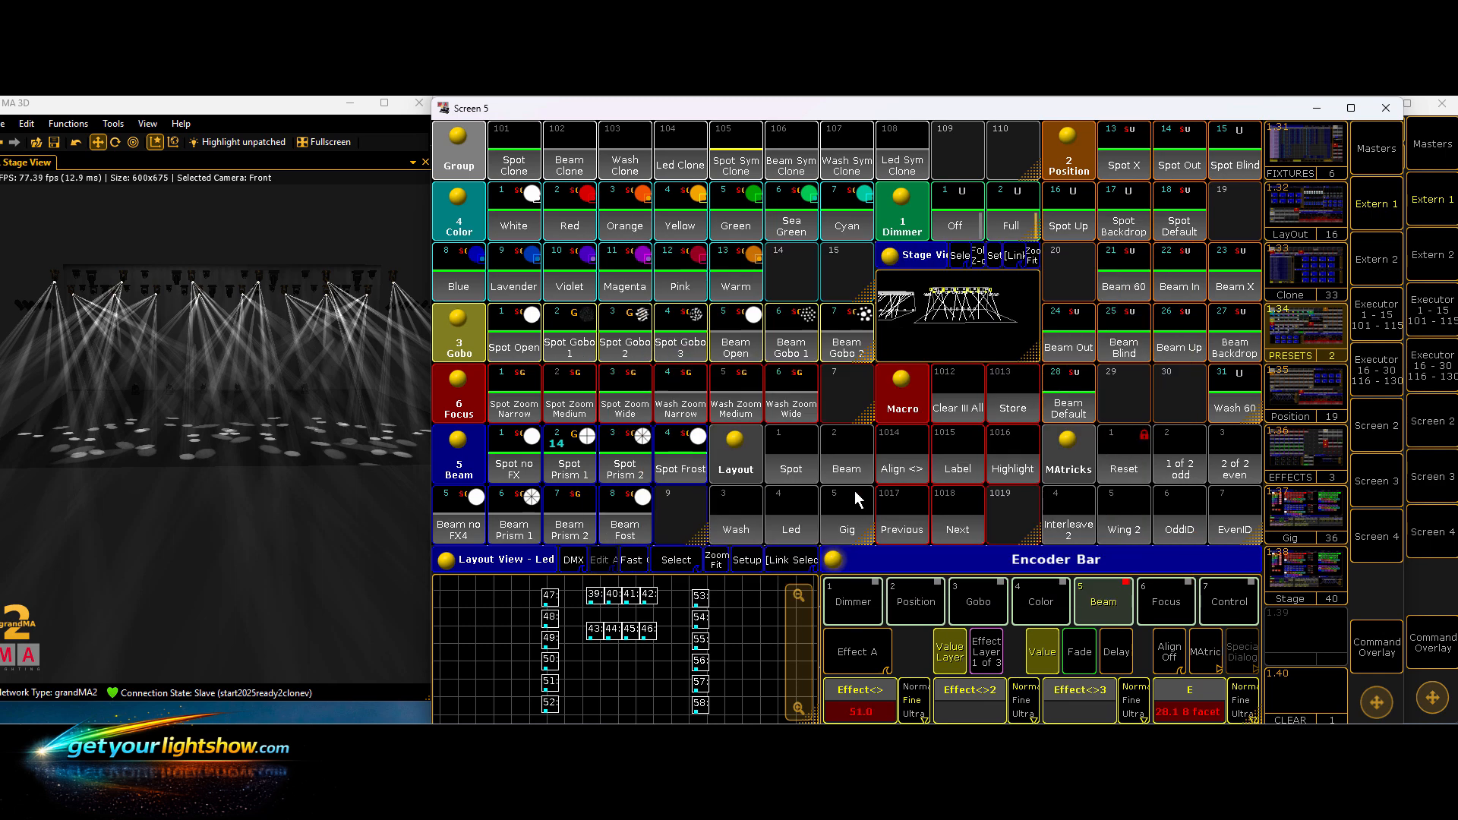
# - Store the current beam values into the Spot Prism 2 preset with the Merge method and clear the programmer
pyautogui.click(1016, 396)
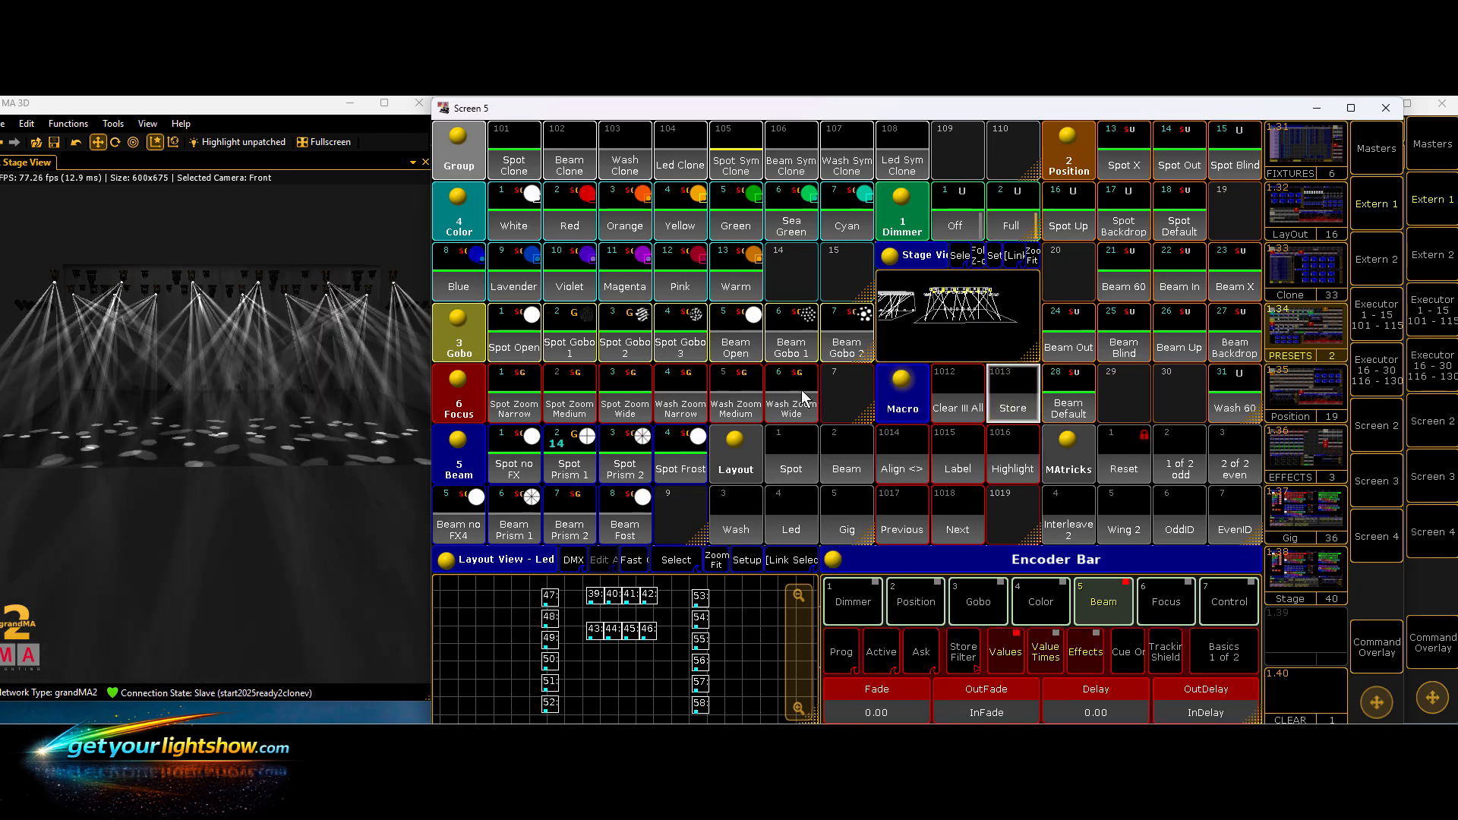
pyautogui.click(635, 475)
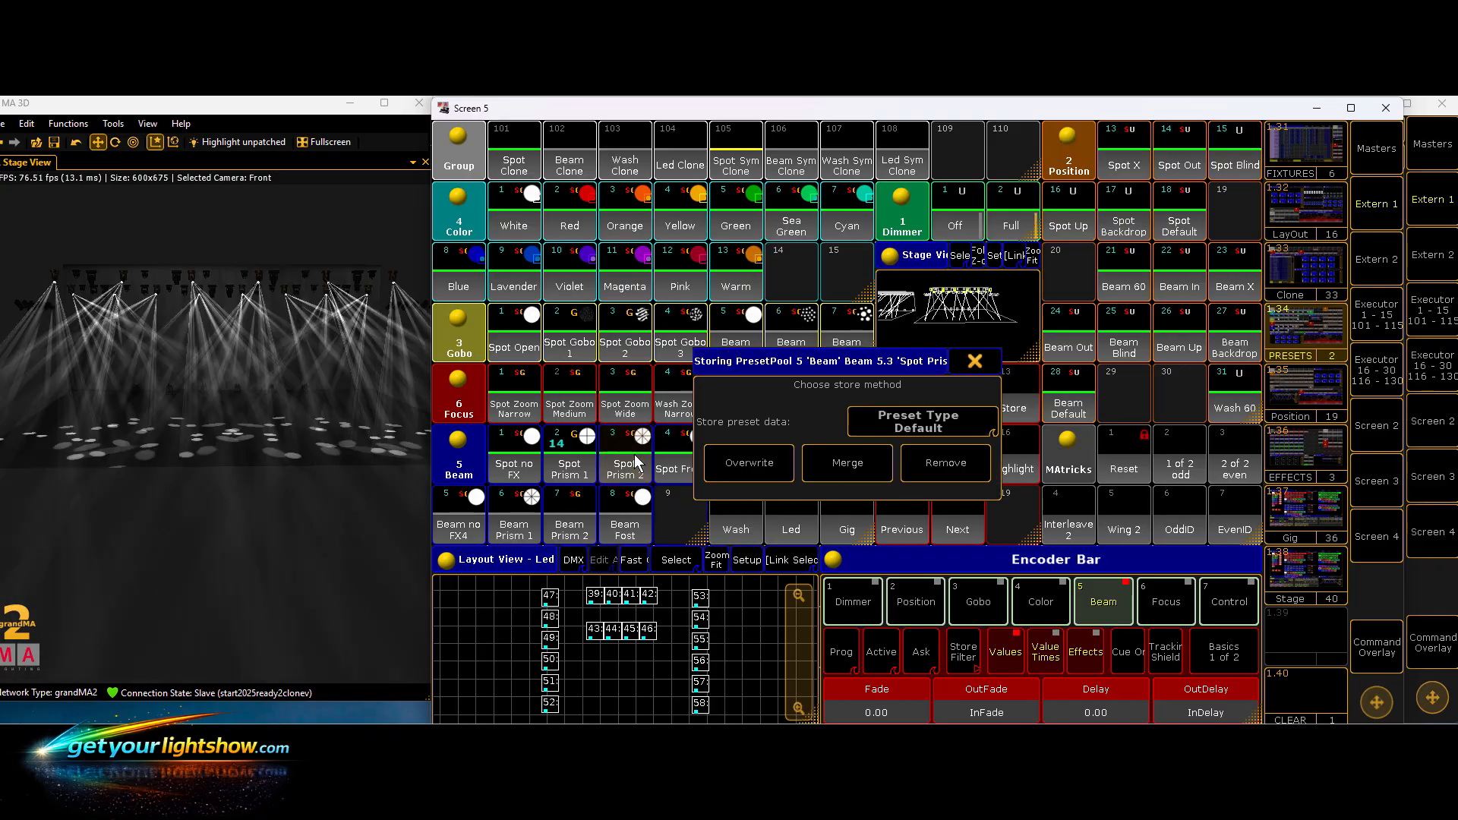
pyautogui.click(854, 461)
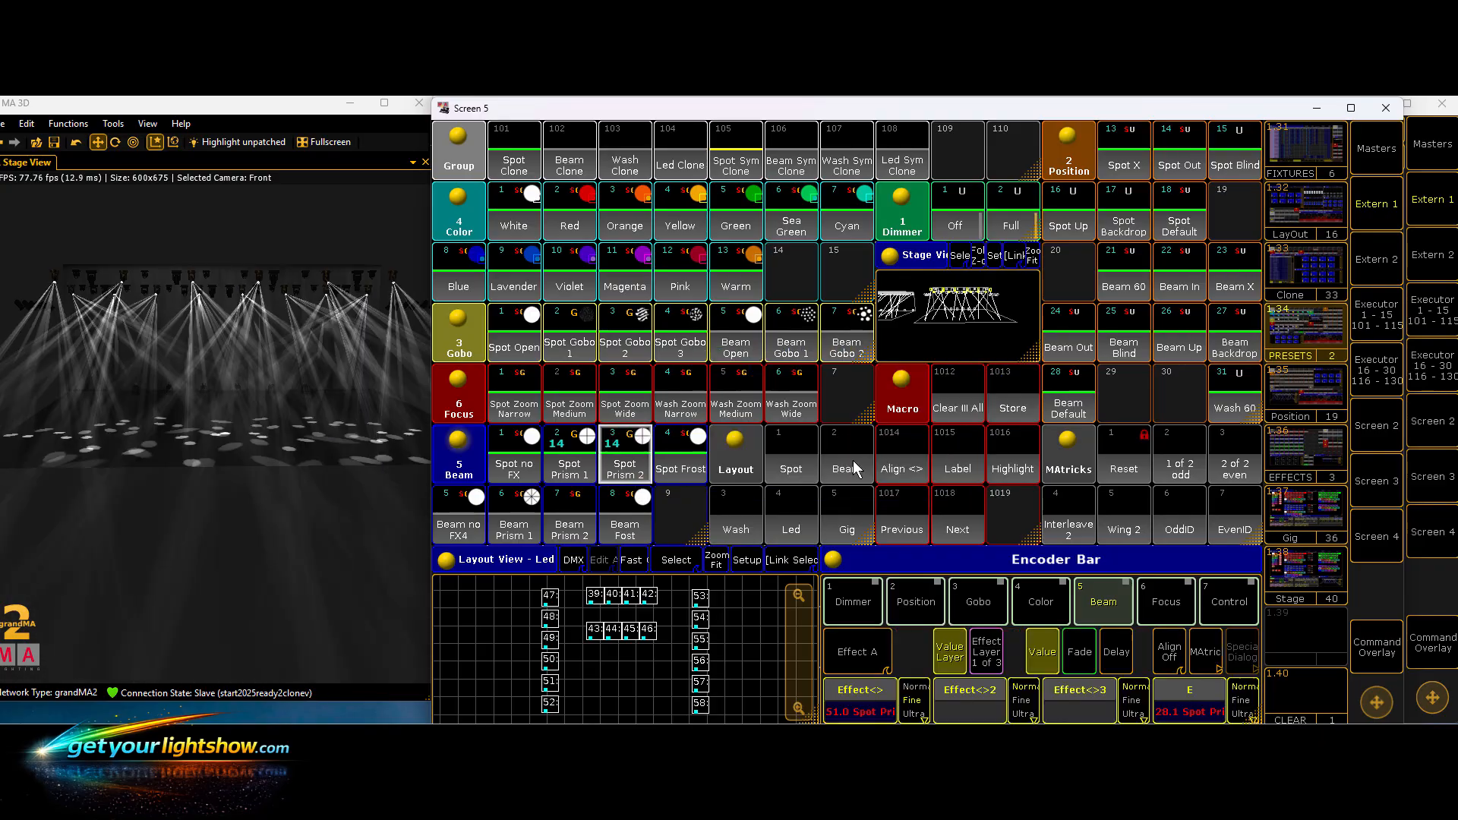
pyautogui.click(951, 412)
# - Test the Spot Frost preset on the Spot Clone group and clear the programmer
pyautogui.click(673, 458)
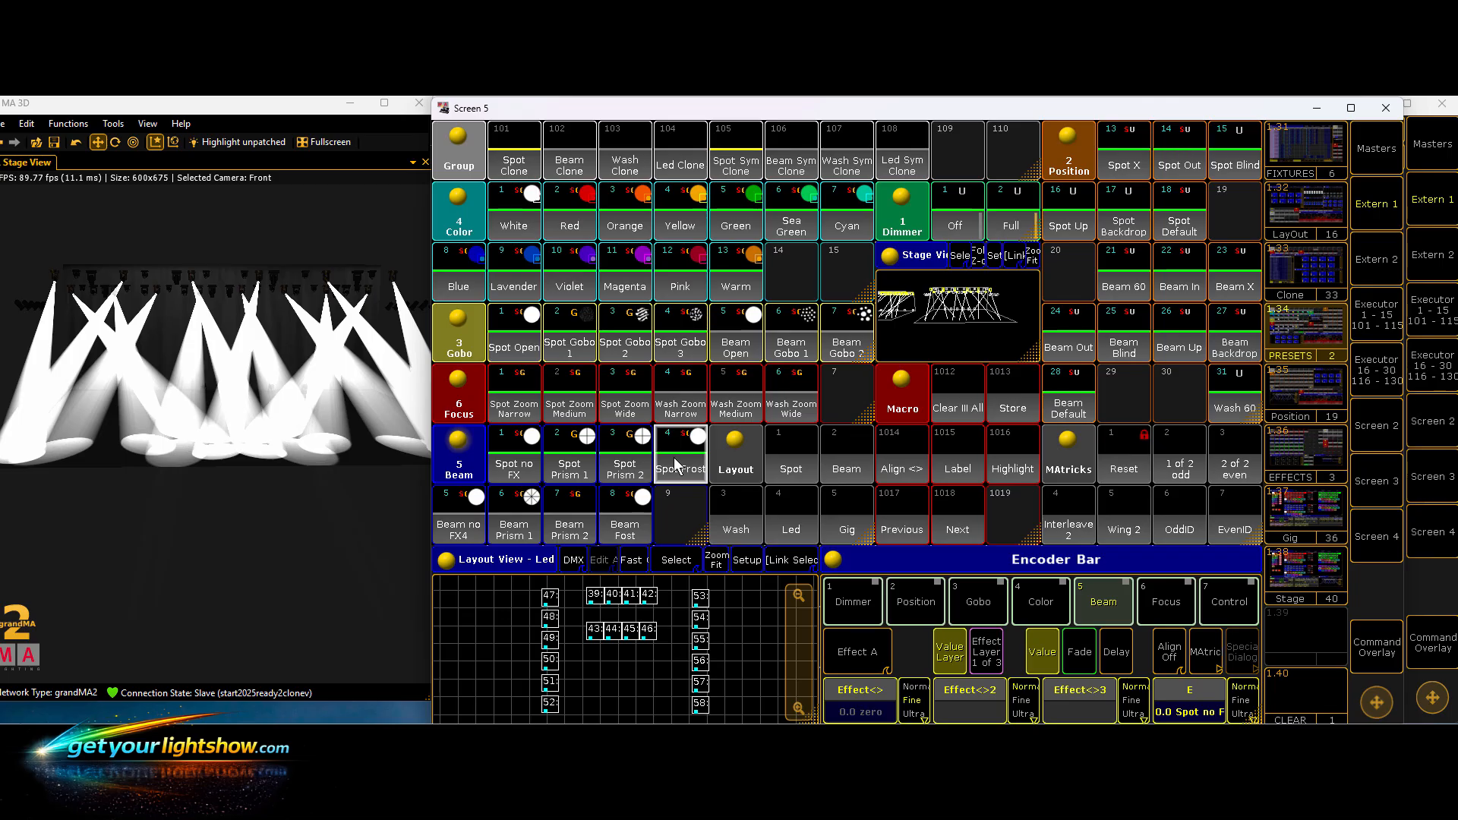
pyautogui.click(515, 163)
pyautogui.click(676, 448)
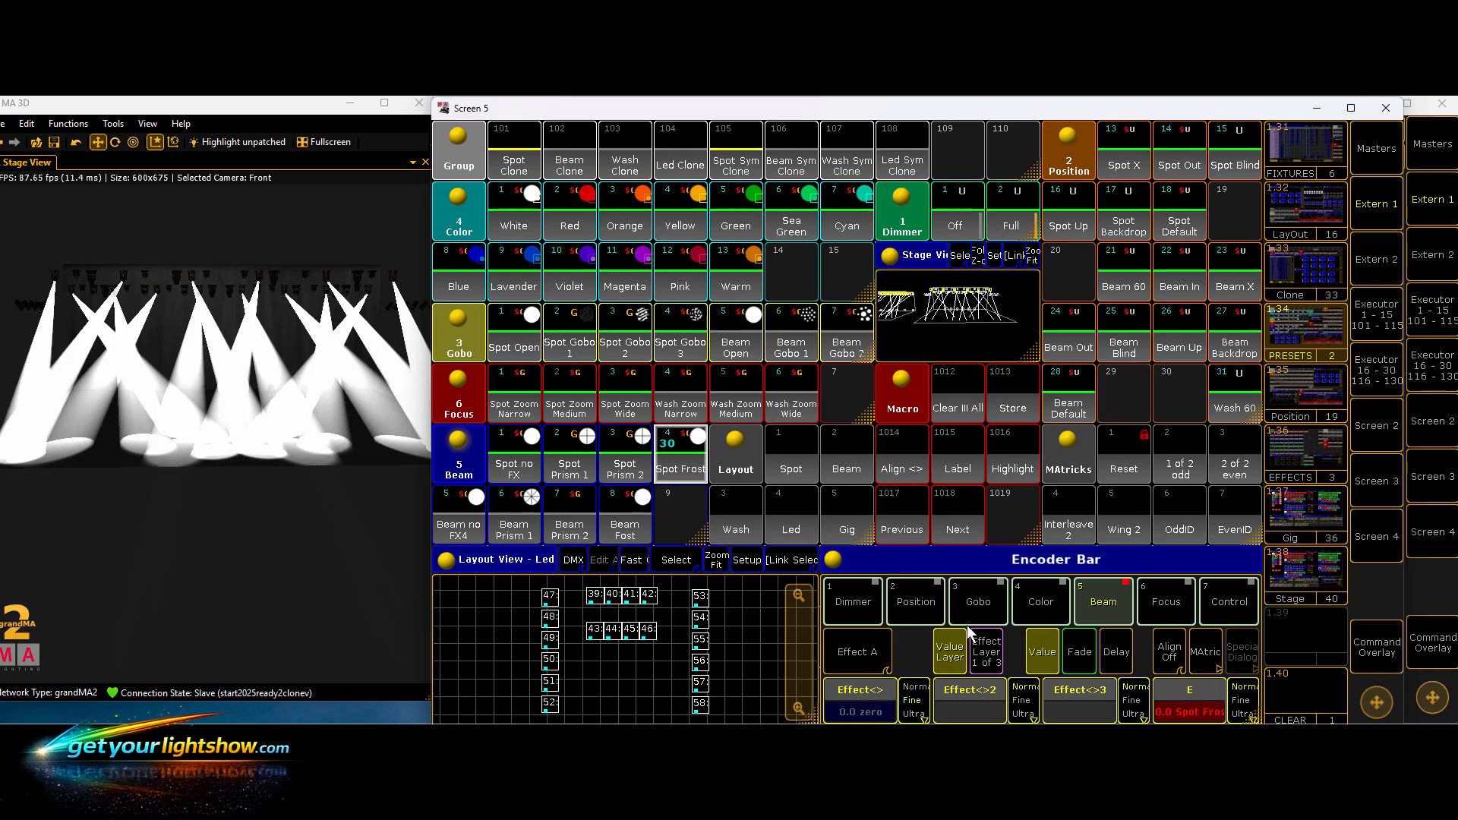
pyautogui.click(956, 406)
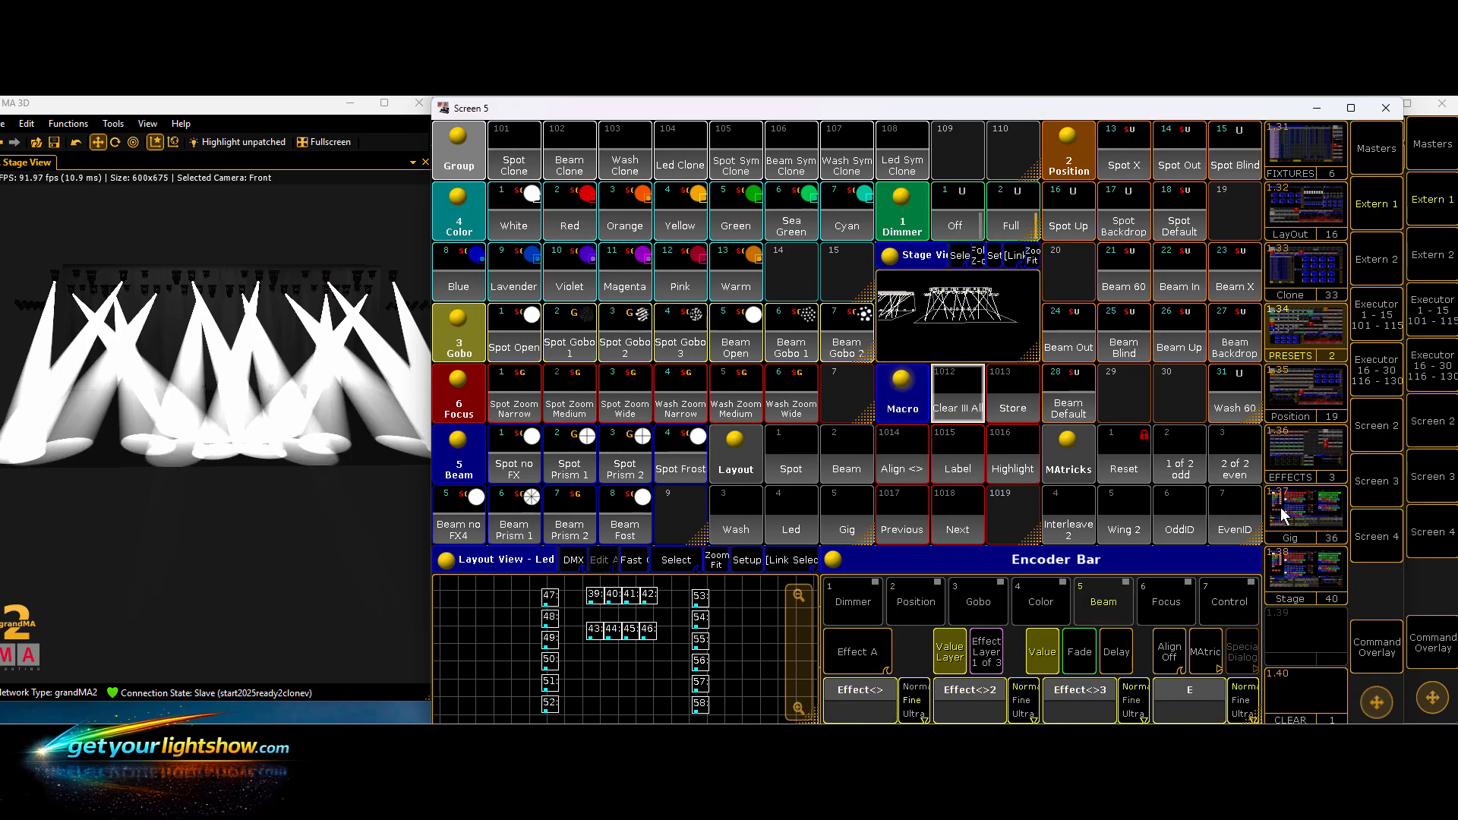
# - Open the Gig view and test the three spot gobos in turn, returning the spots to the open gobo
pyautogui.click(1283, 514)
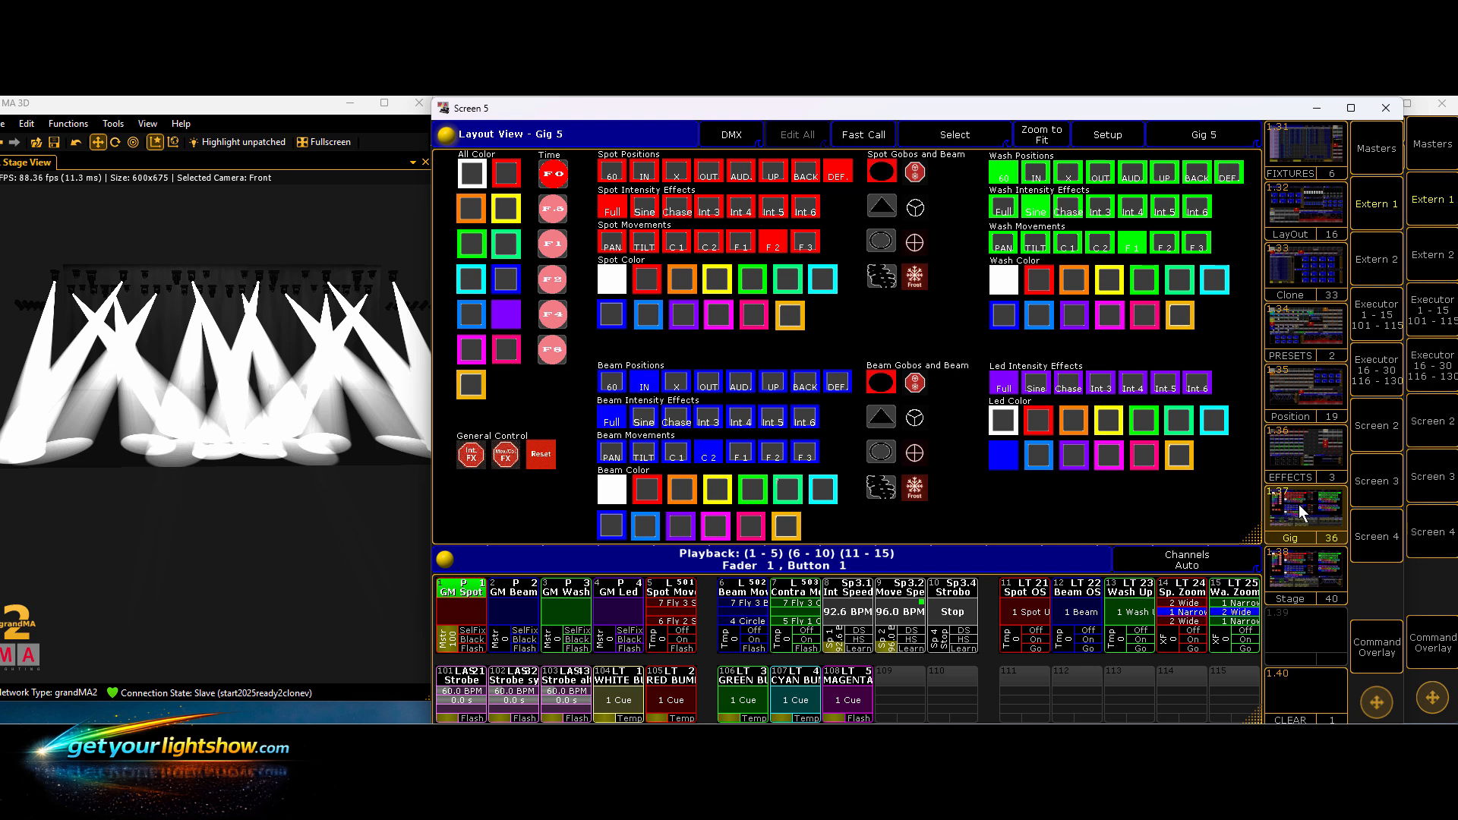
pyautogui.click(883, 208)
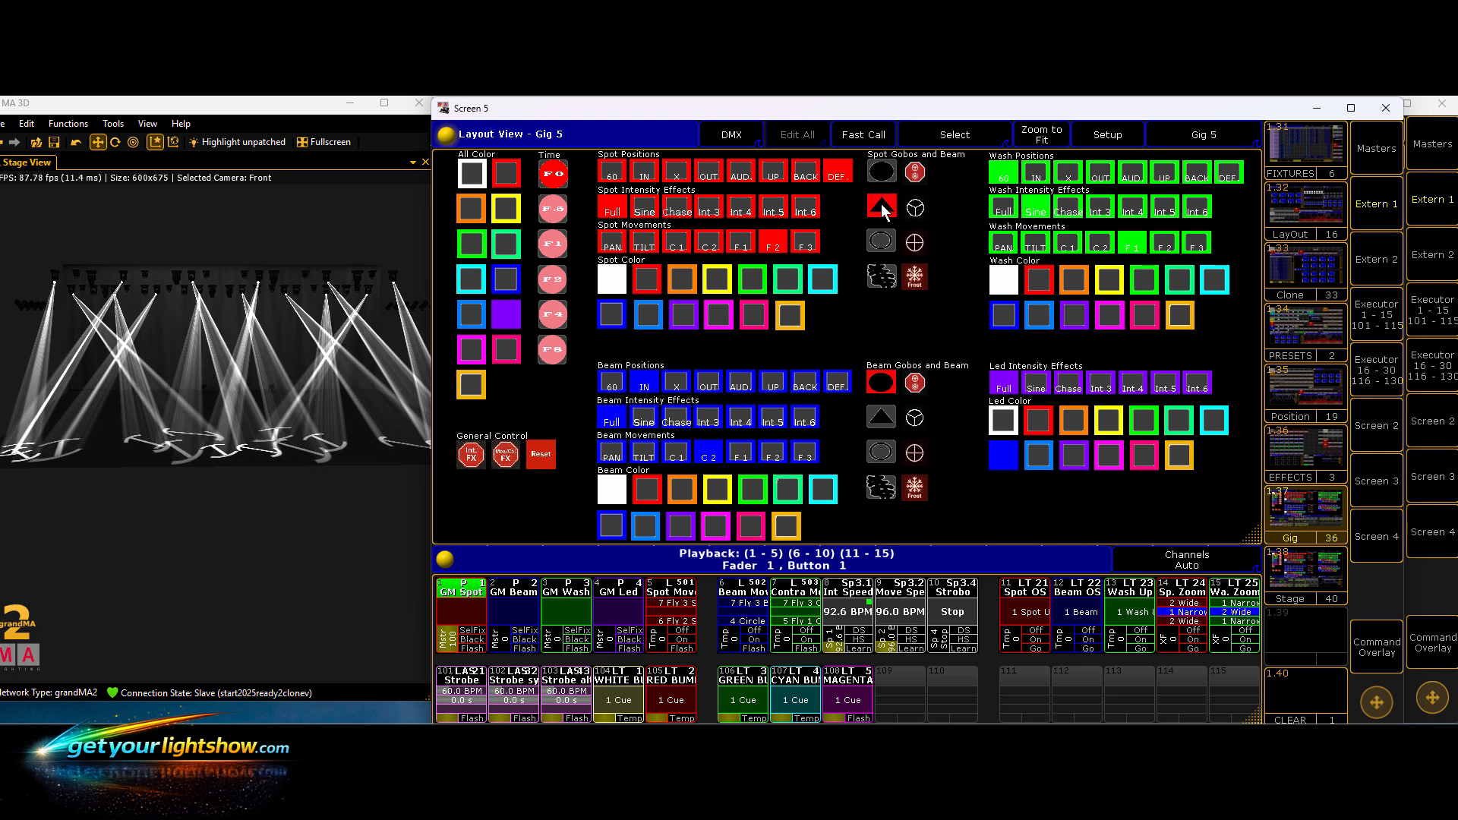
pyautogui.click(882, 241)
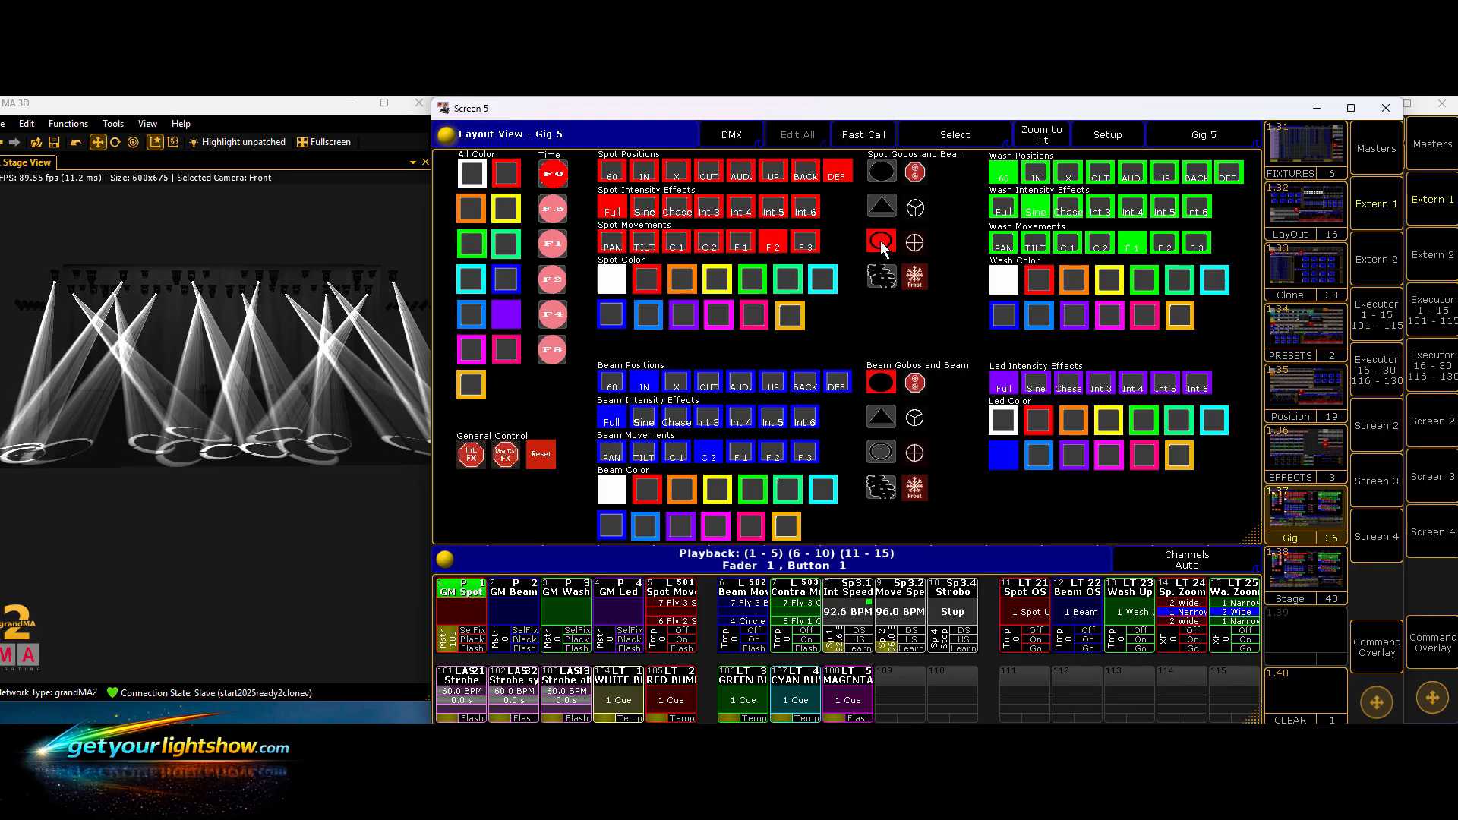
pyautogui.click(881, 276)
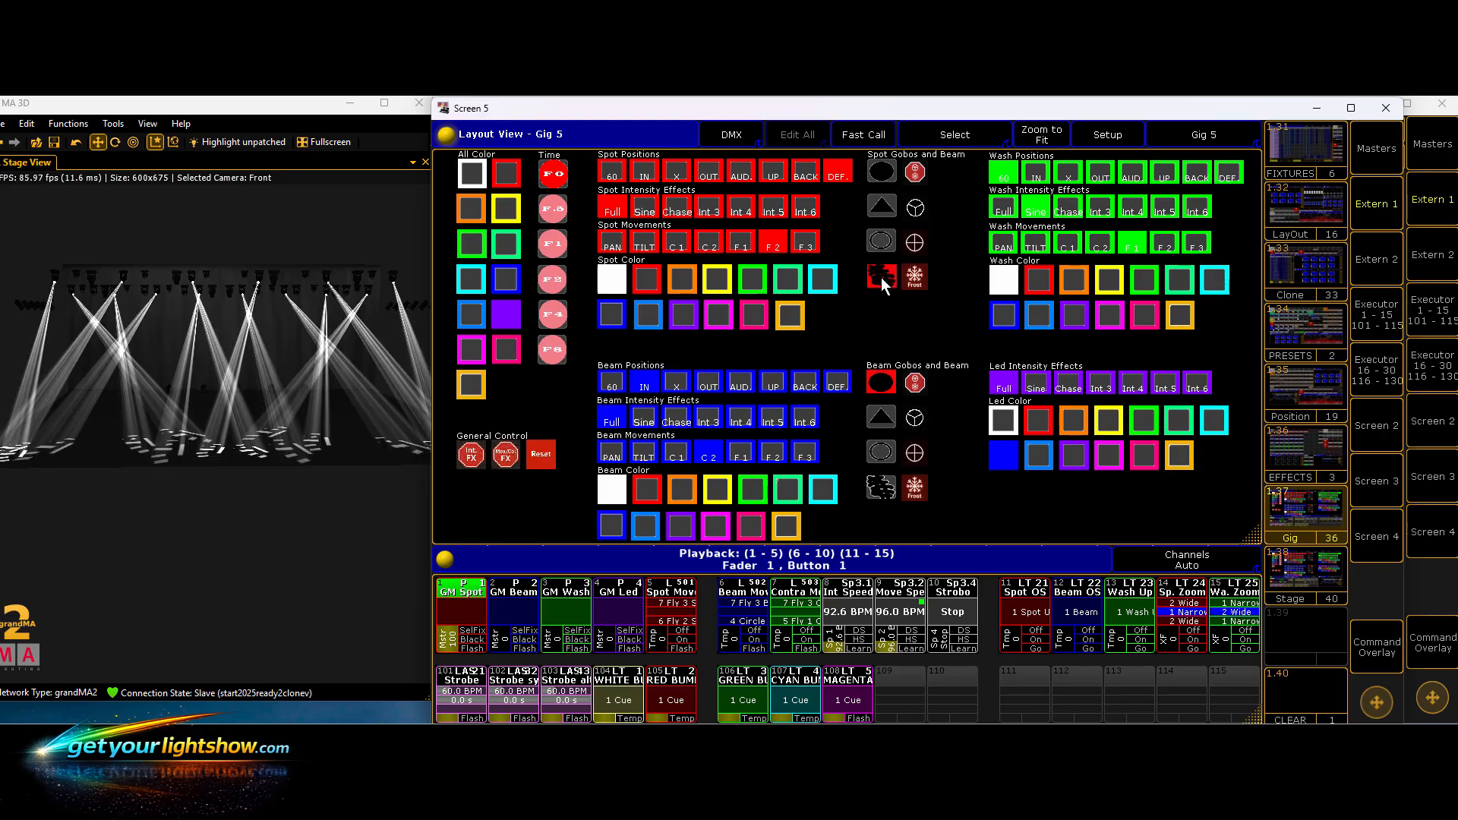
pyautogui.click(882, 173)
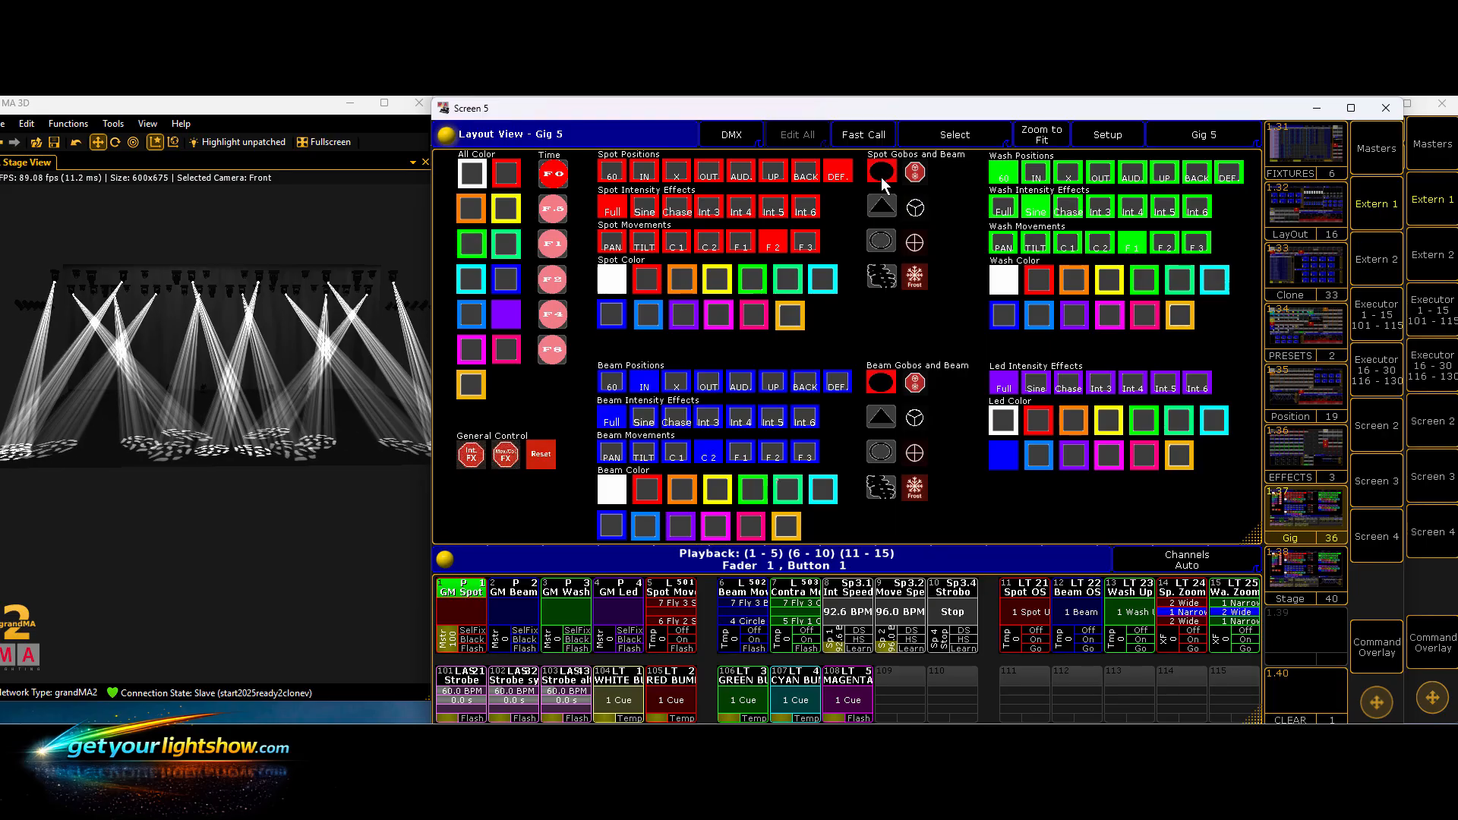
# - Test both spot prisms and the spot frost, and return the spots to no beam effect
pyautogui.click(915, 212)
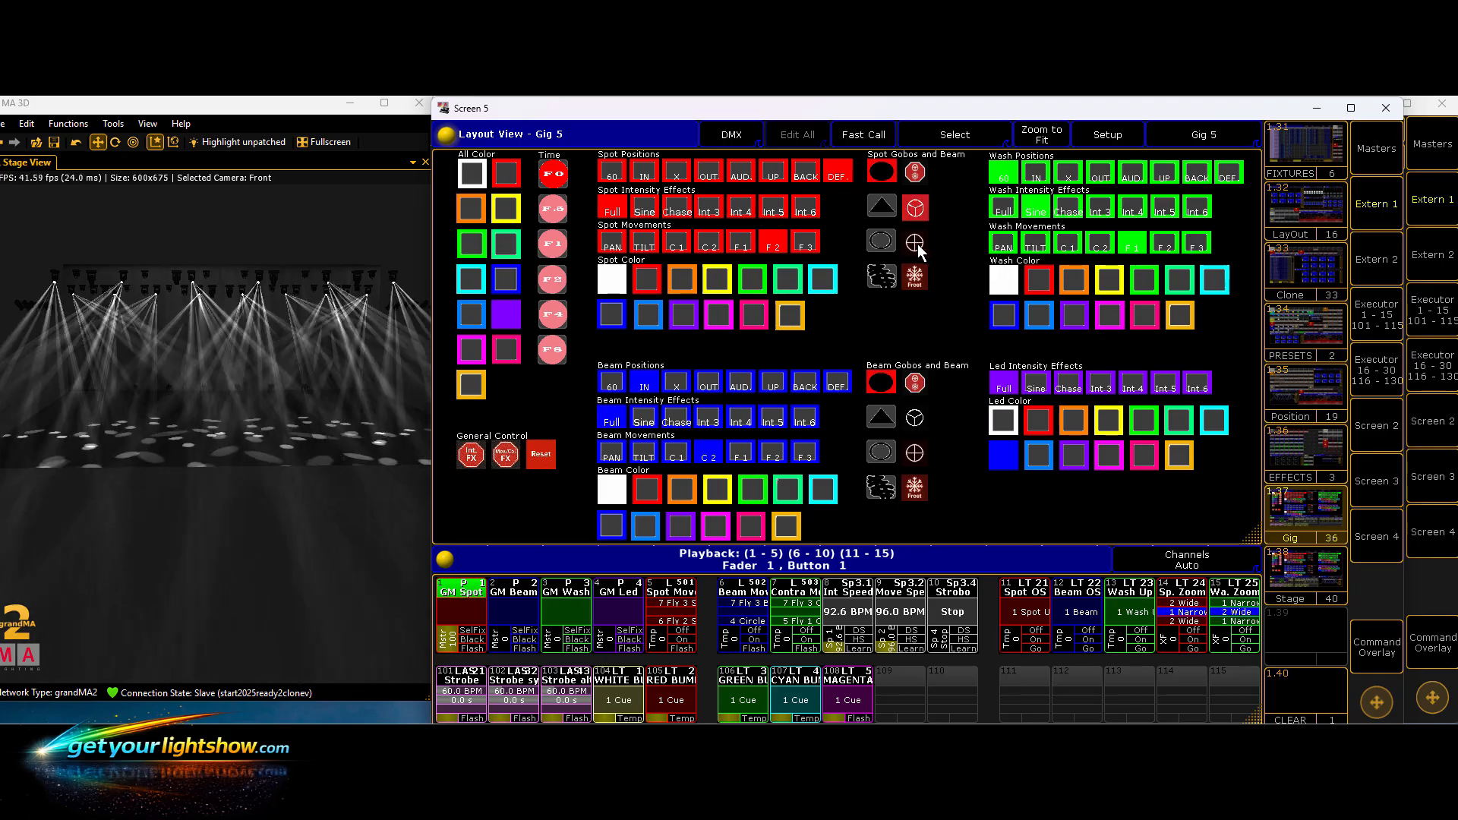
pyautogui.click(916, 245)
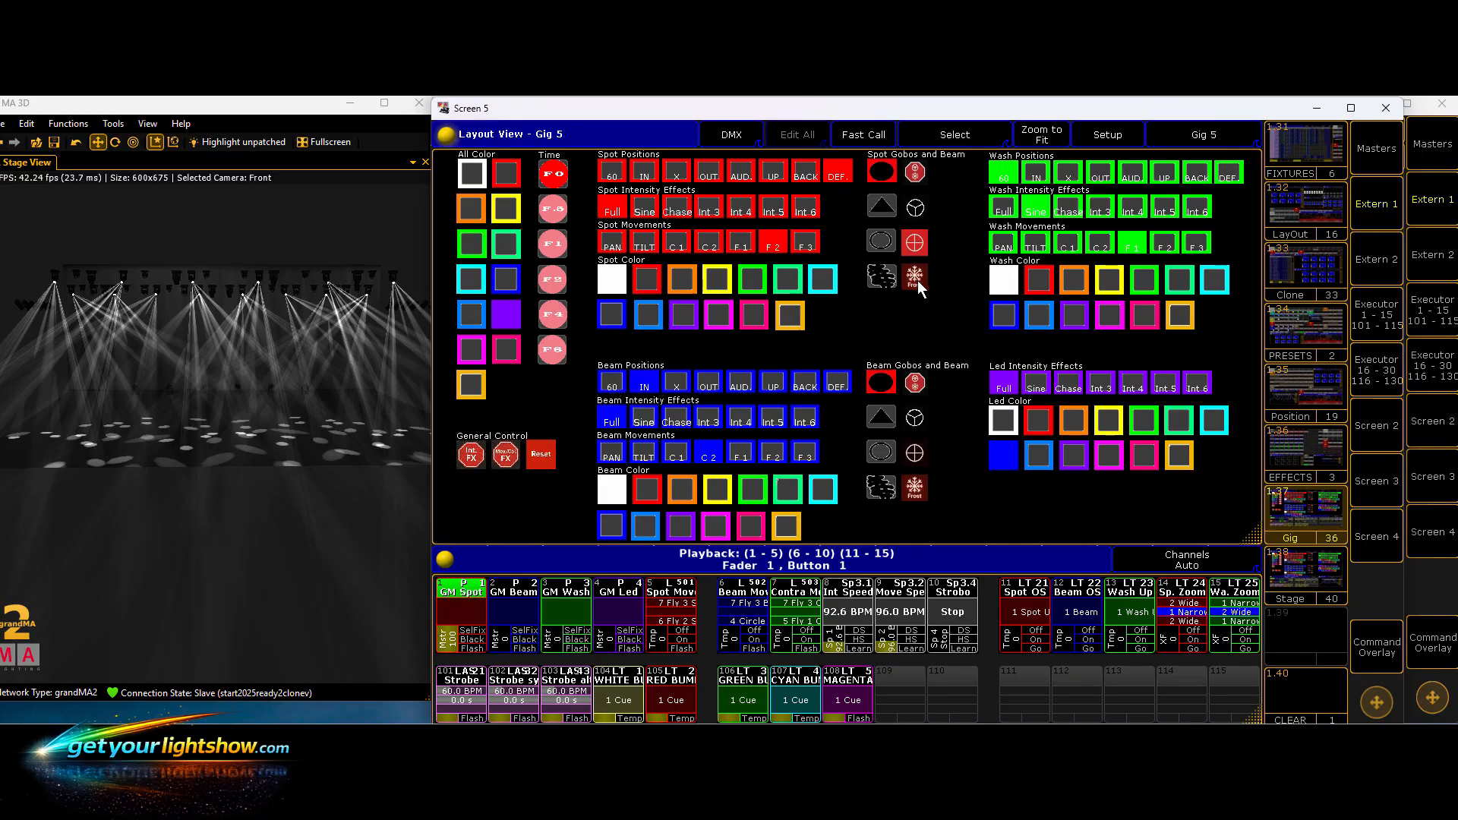
pyautogui.click(916, 278)
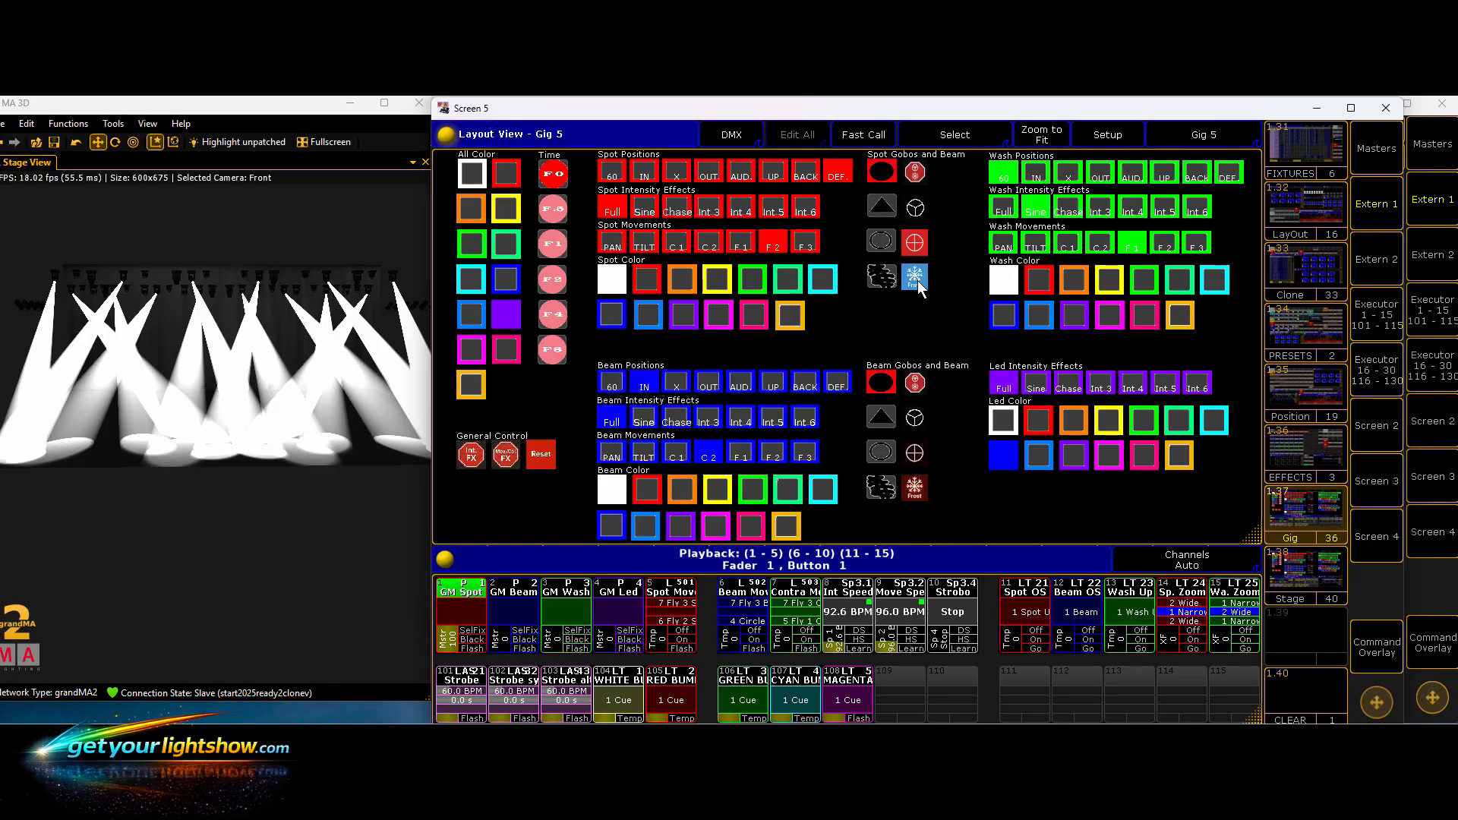
pyautogui.click(916, 181)
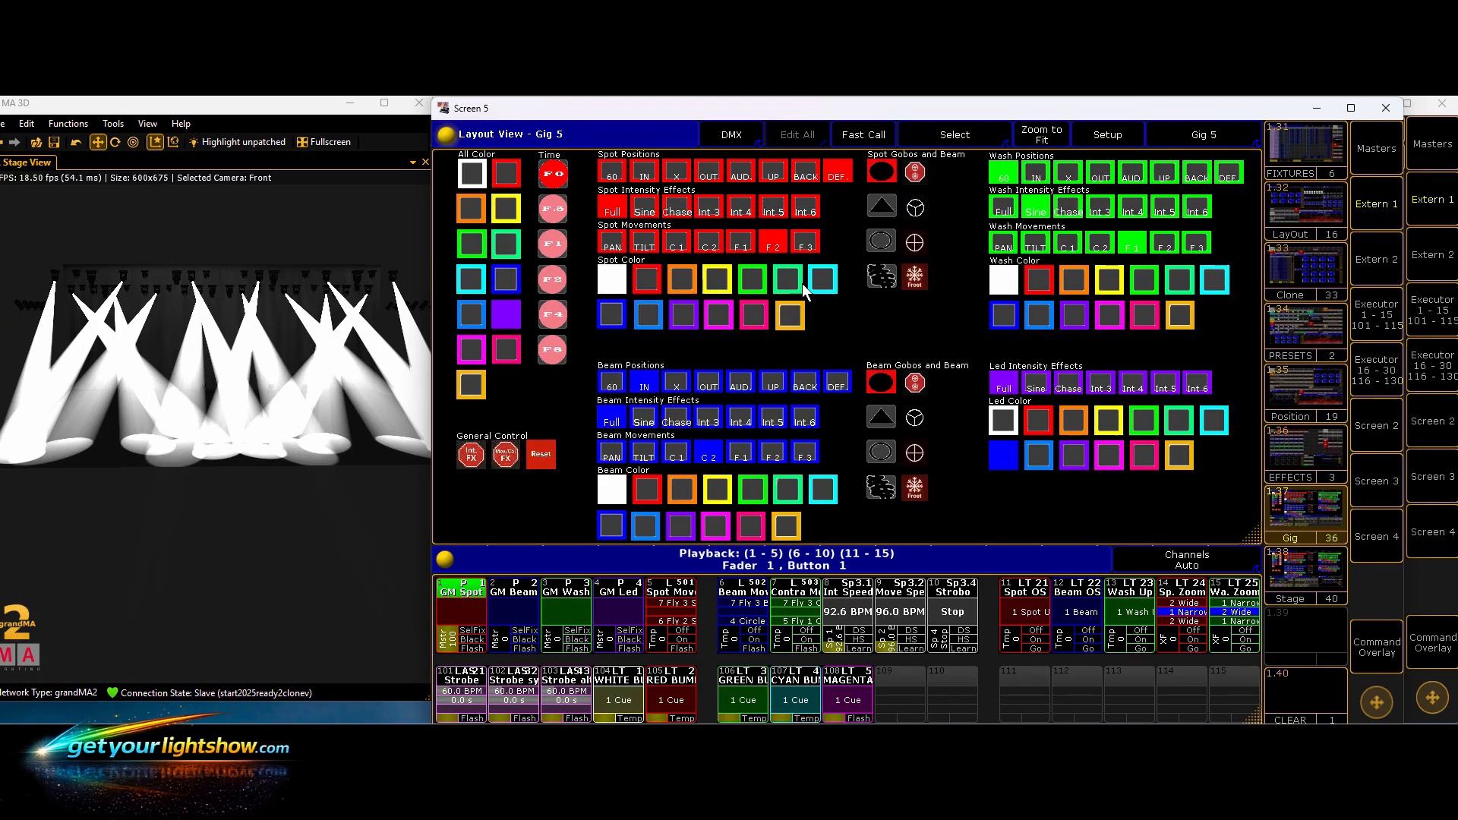
# - Test the orange, violet, lavender and blue spot colors, and return the spots to white
pyautogui.click(686, 278)
pyautogui.click(685, 318)
pyautogui.click(650, 317)
pyautogui.click(612, 313)
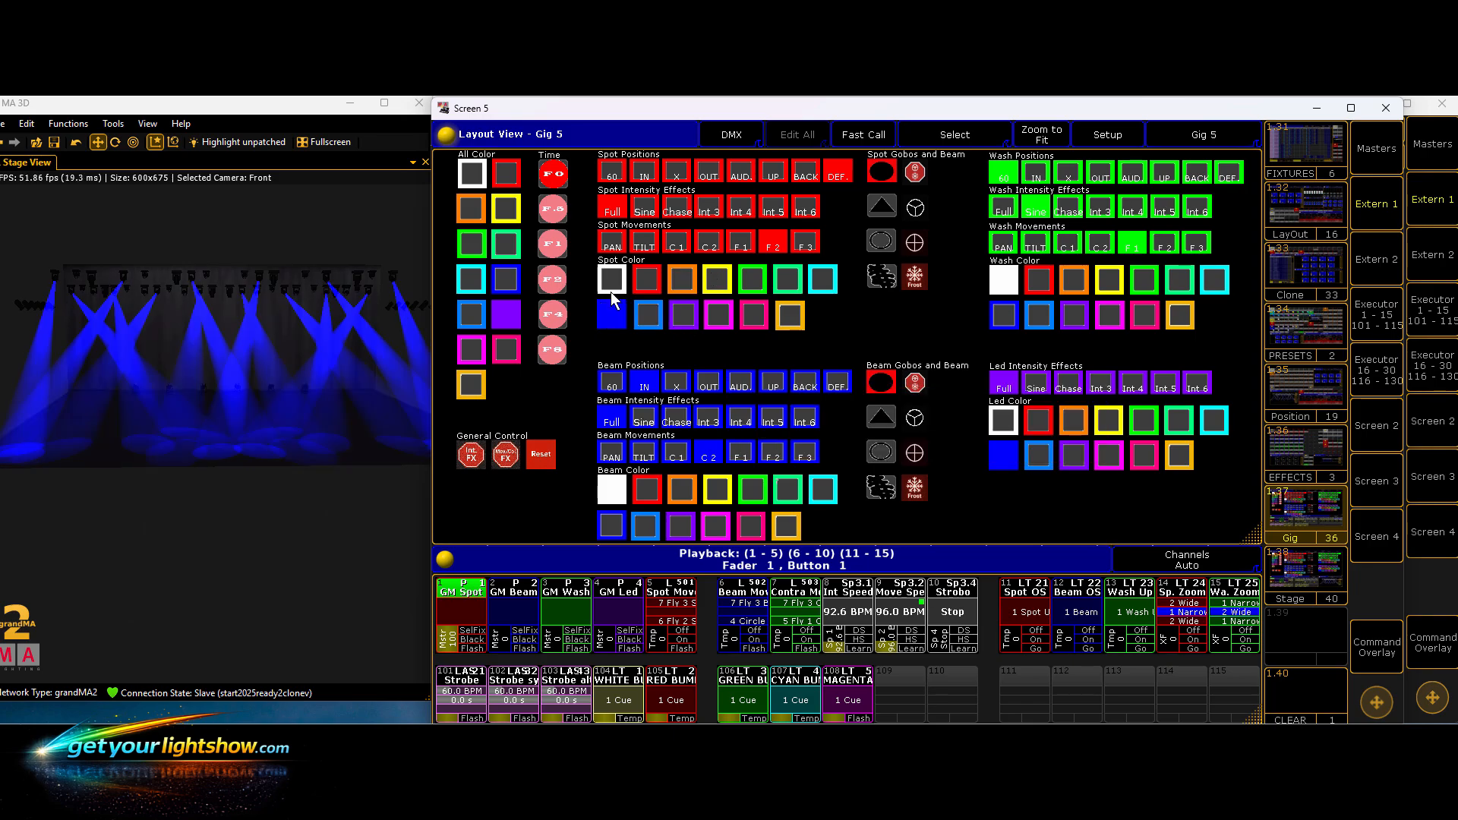
pyautogui.click(612, 281)
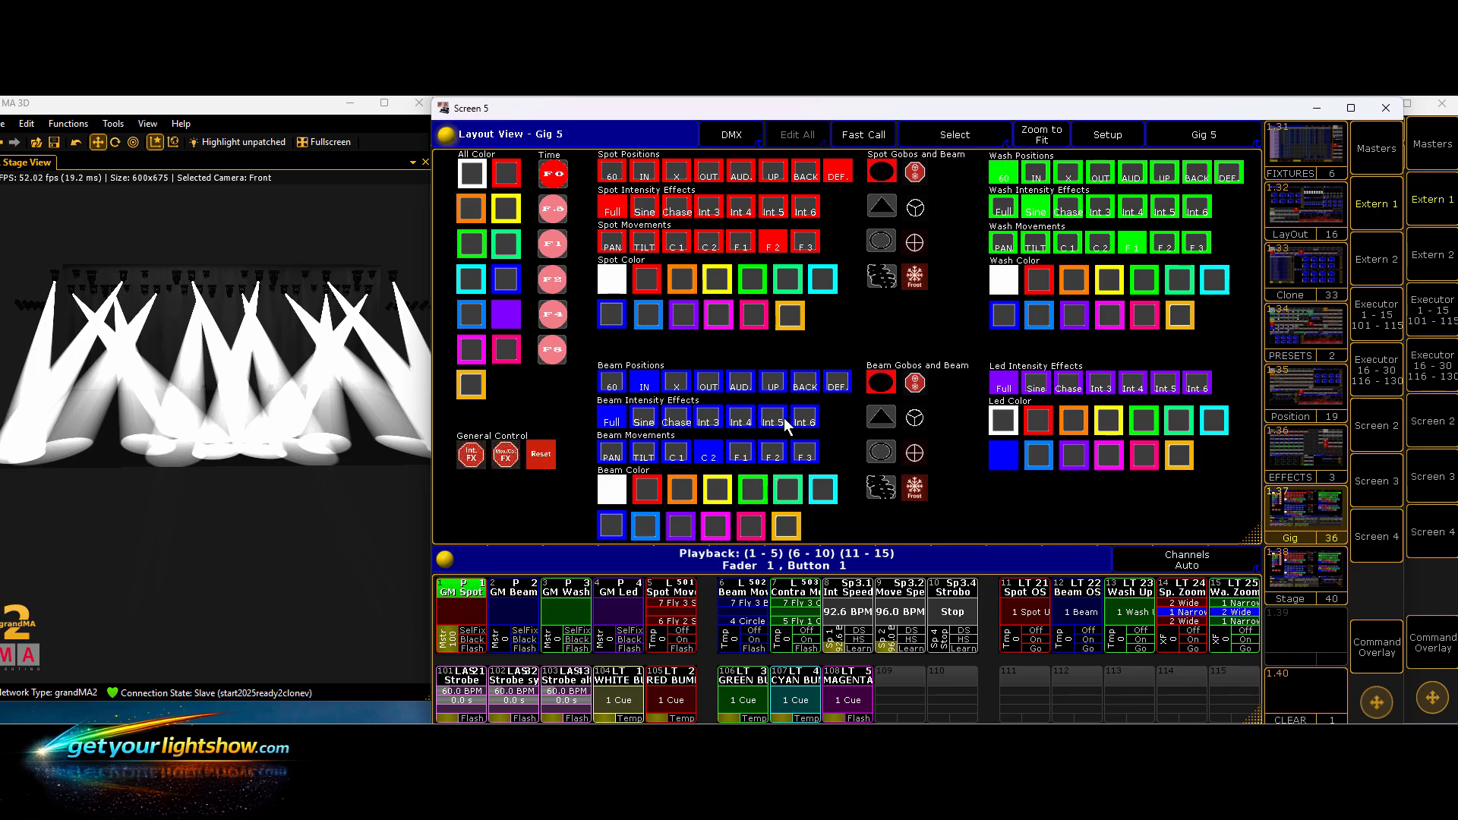
# - Fade out the GM Spot master, raise GM Beam to full and recall beam position 60
pyautogui.moveTo(448, 640); pyautogui.dragTo(507, 626)
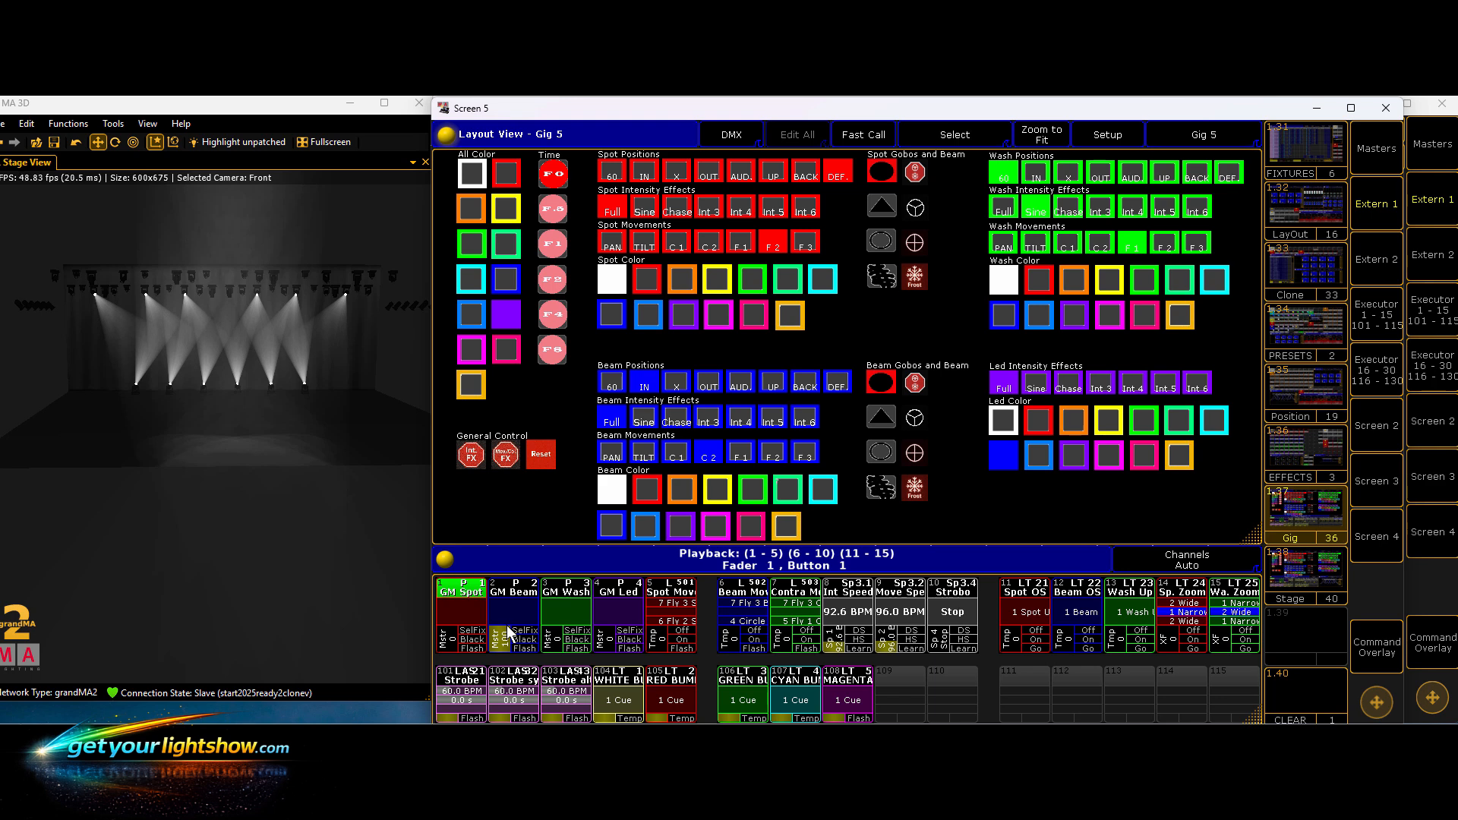
pyautogui.click(608, 389)
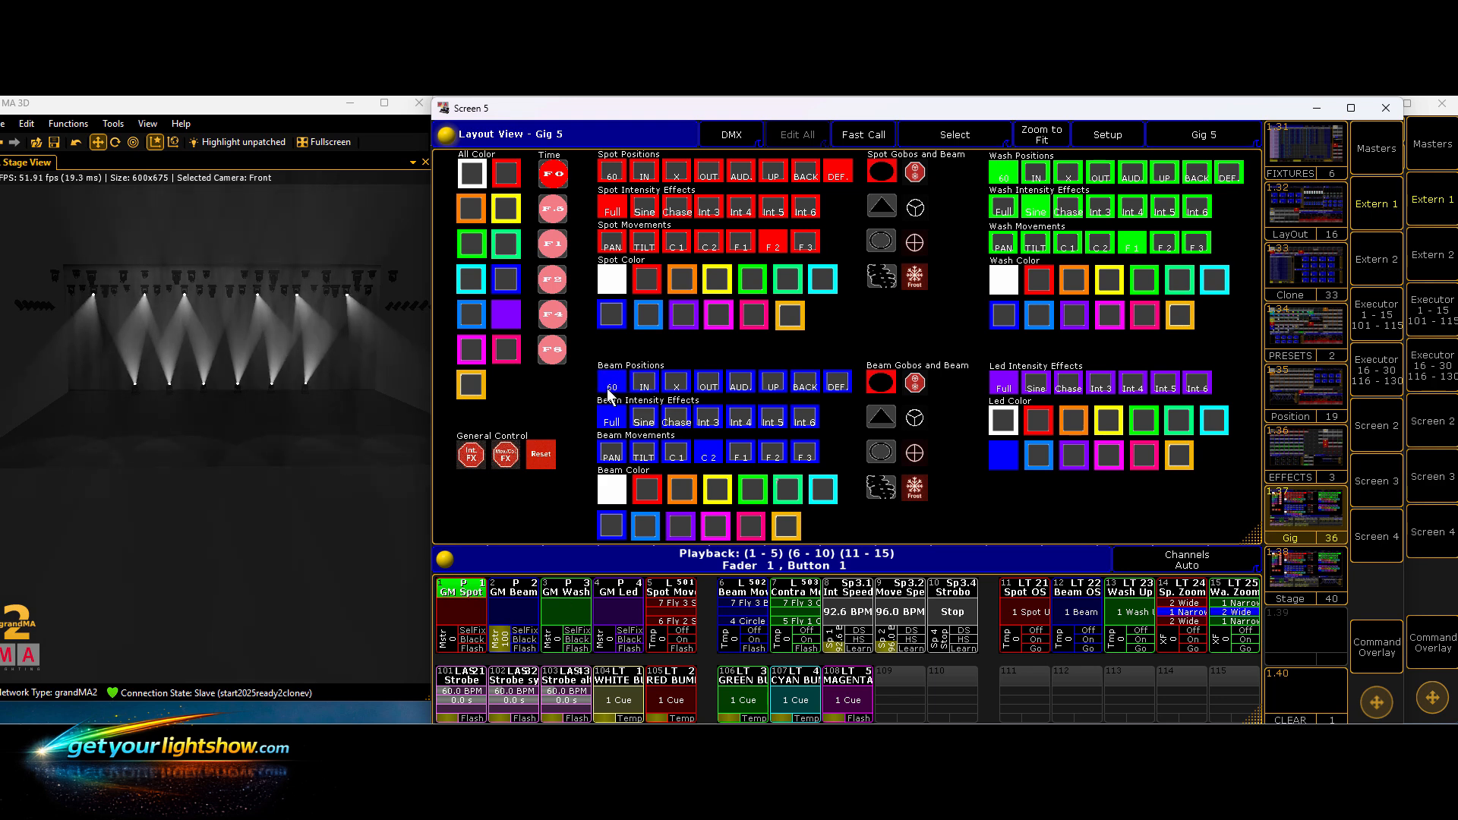
# - Test the three beam gobos in turn and return the beams to the open gobo
pyautogui.click(879, 420)
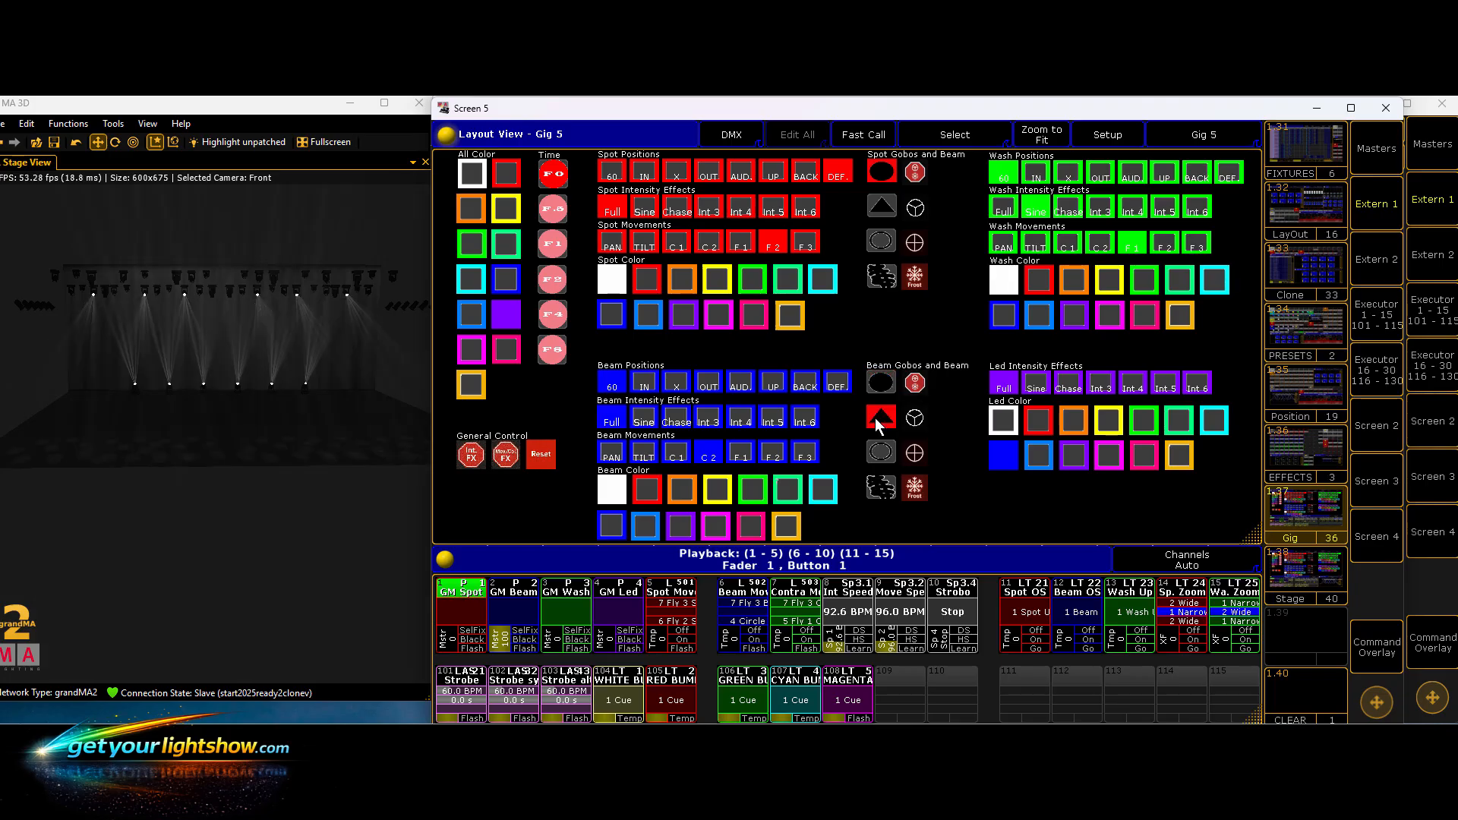
pyautogui.click(881, 454)
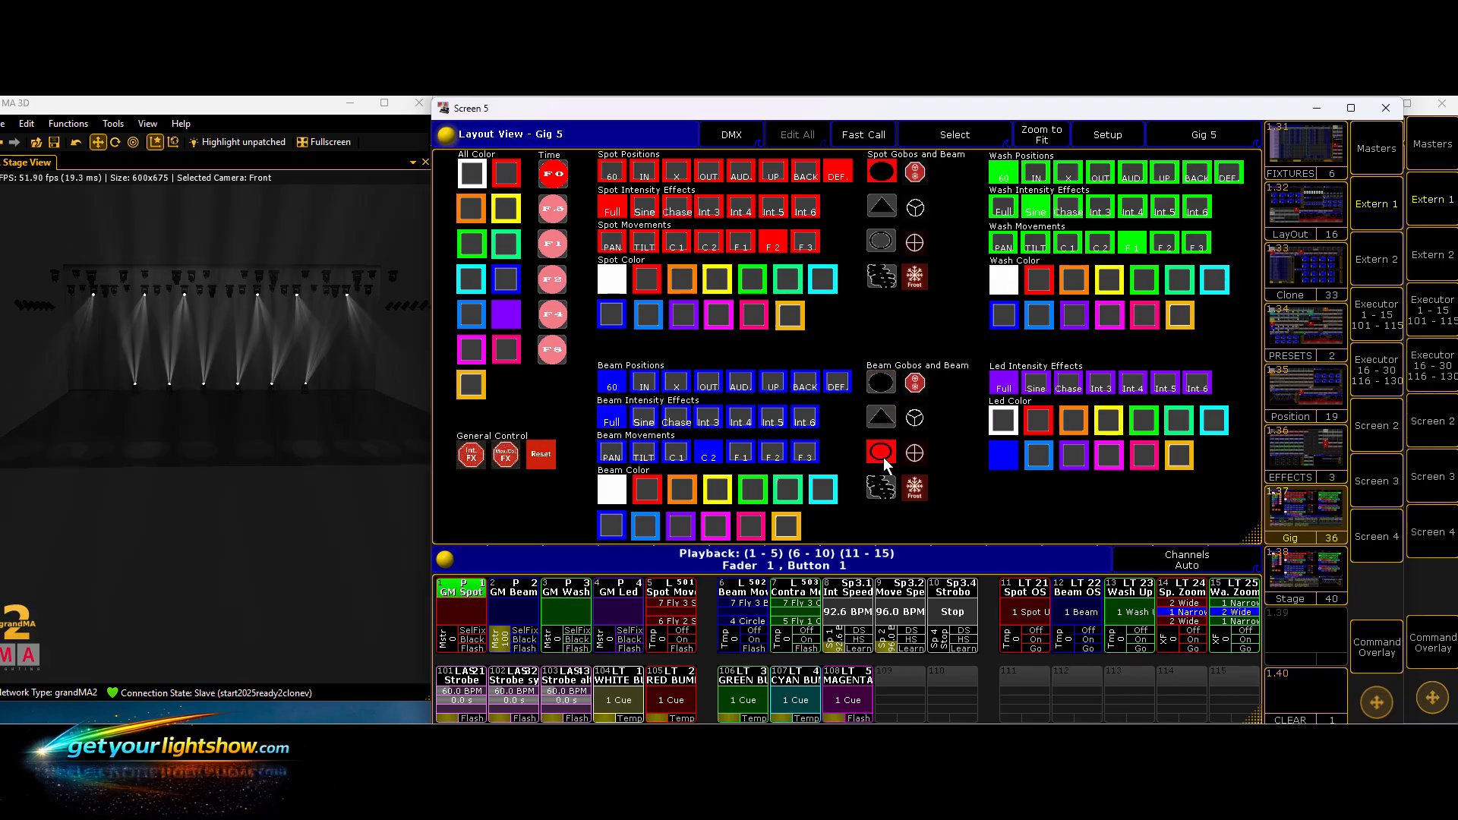
pyautogui.click(877, 490)
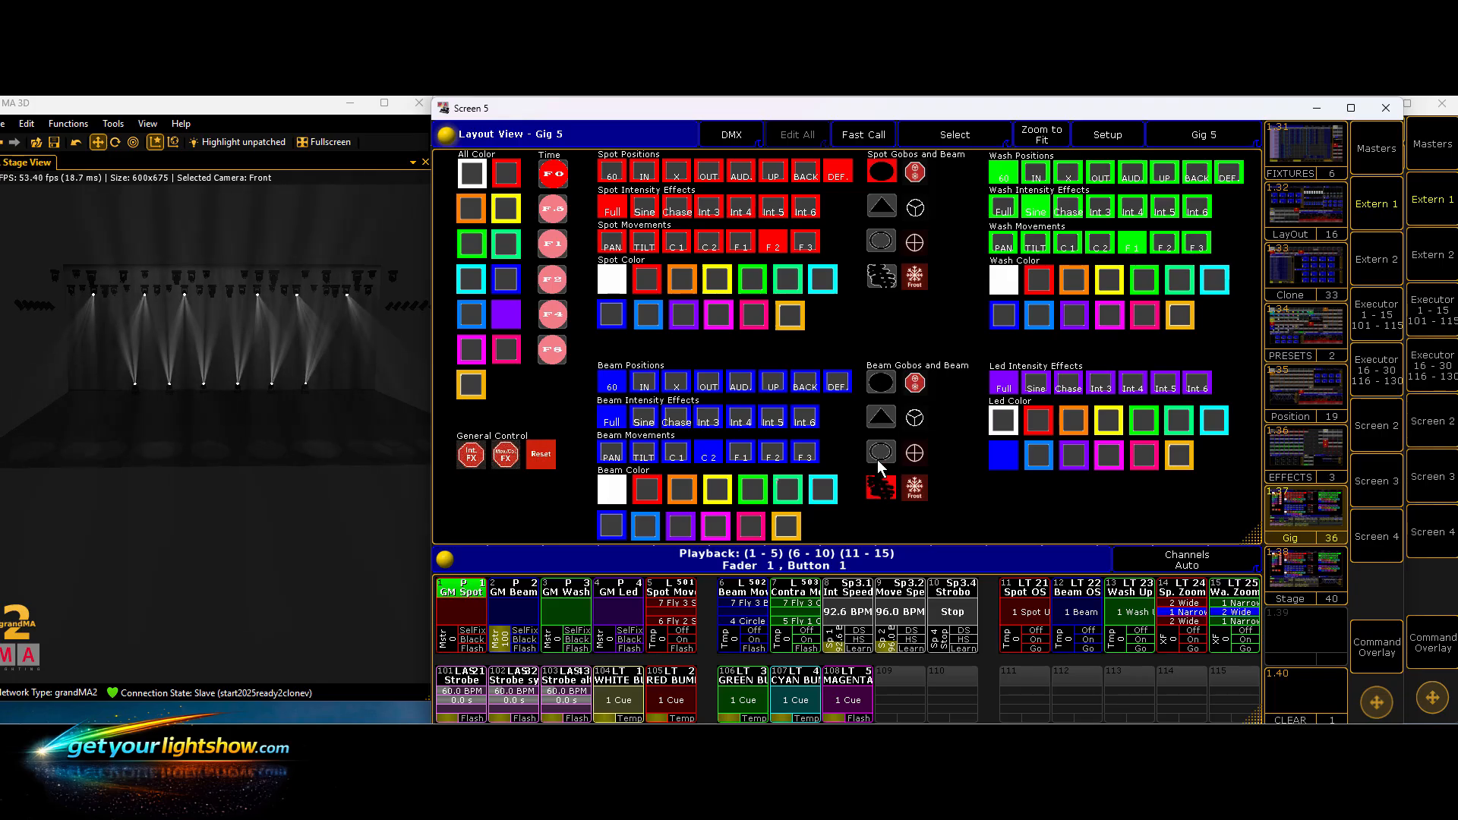
pyautogui.click(886, 418)
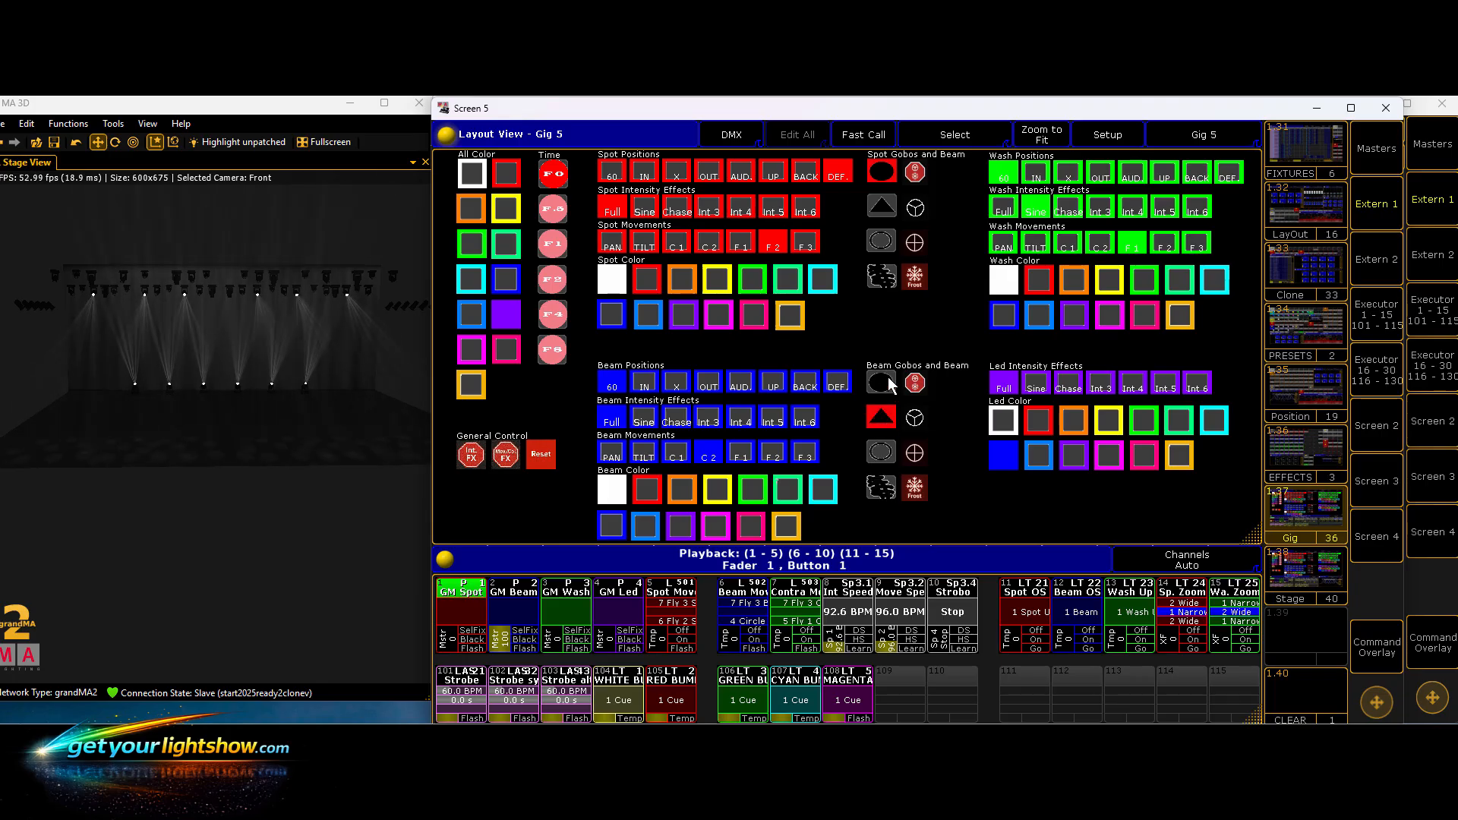
pyautogui.click(885, 380)
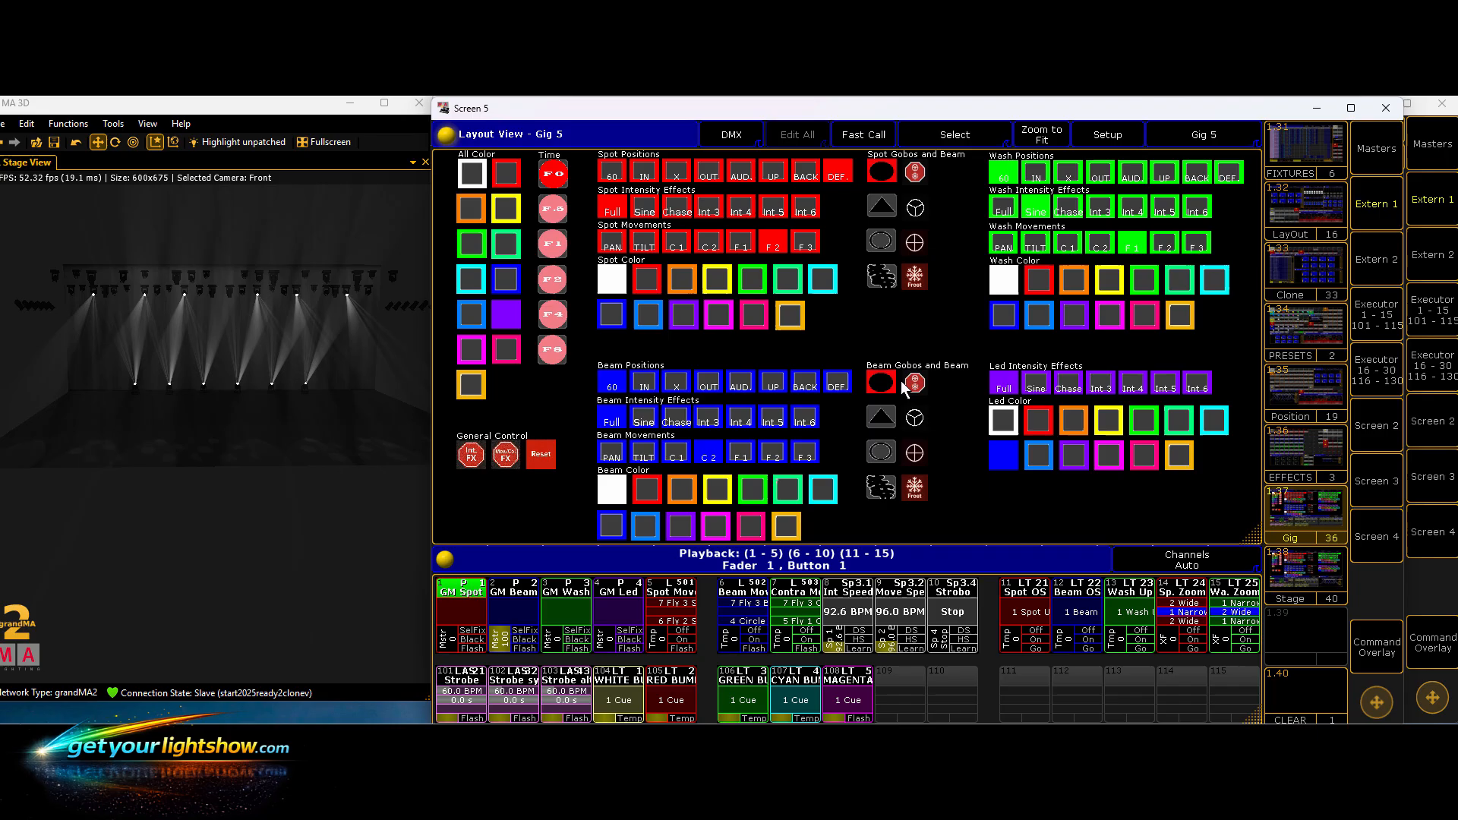
# - Test both beam prisms and the orange and magenta beam colors
pyautogui.click(915, 427)
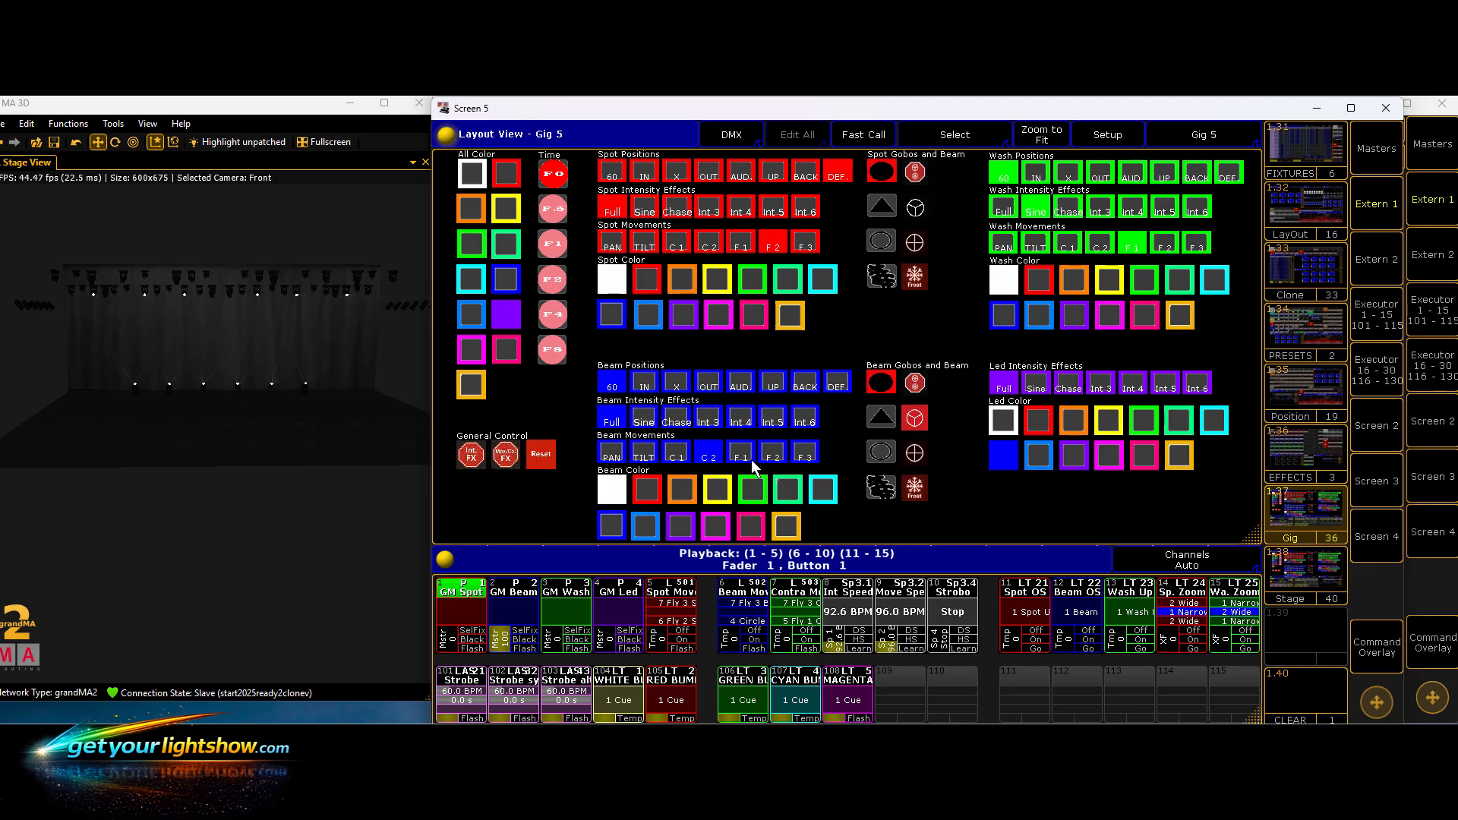
pyautogui.click(915, 455)
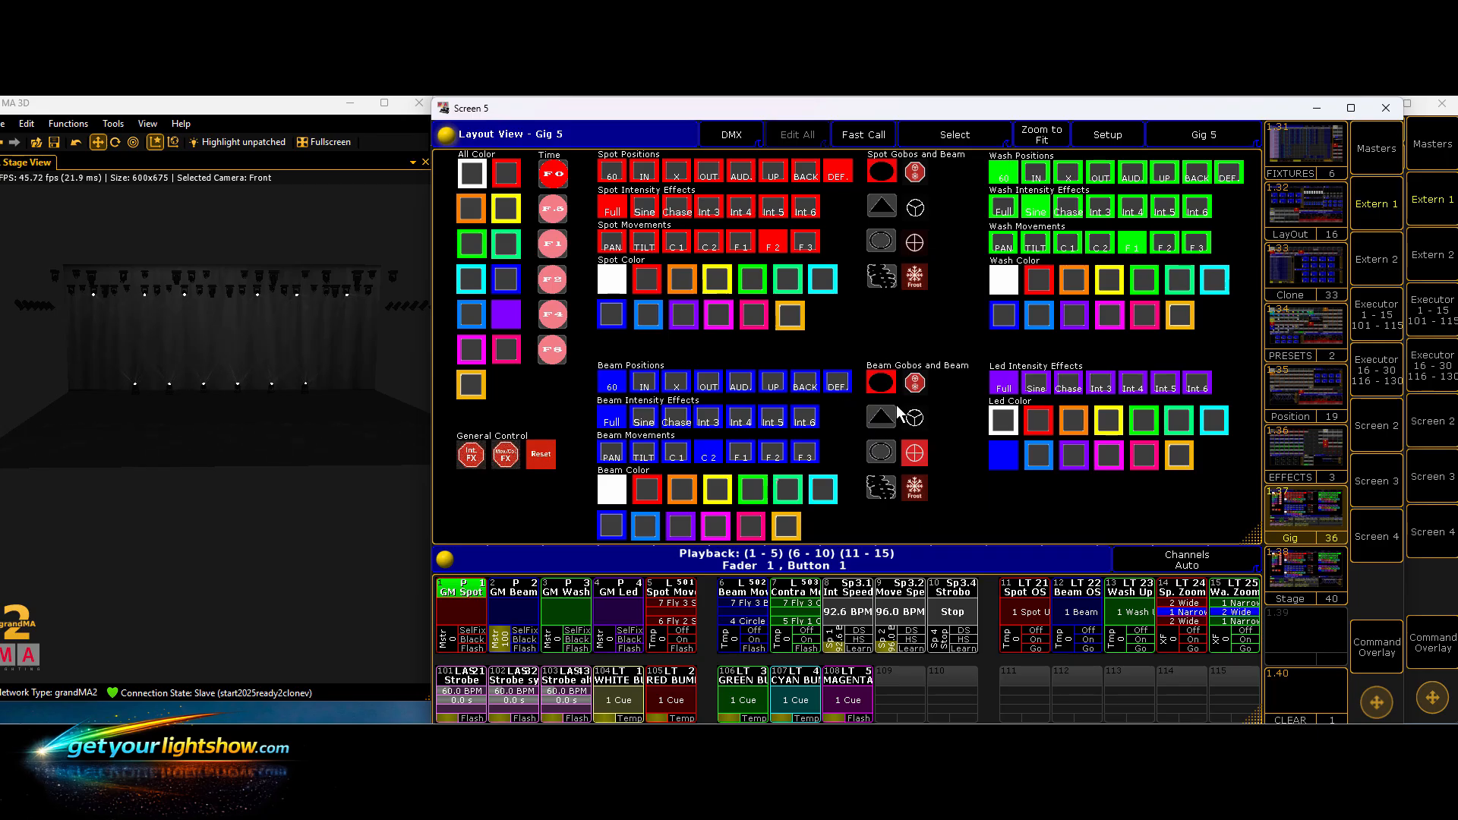
pyautogui.click(679, 491)
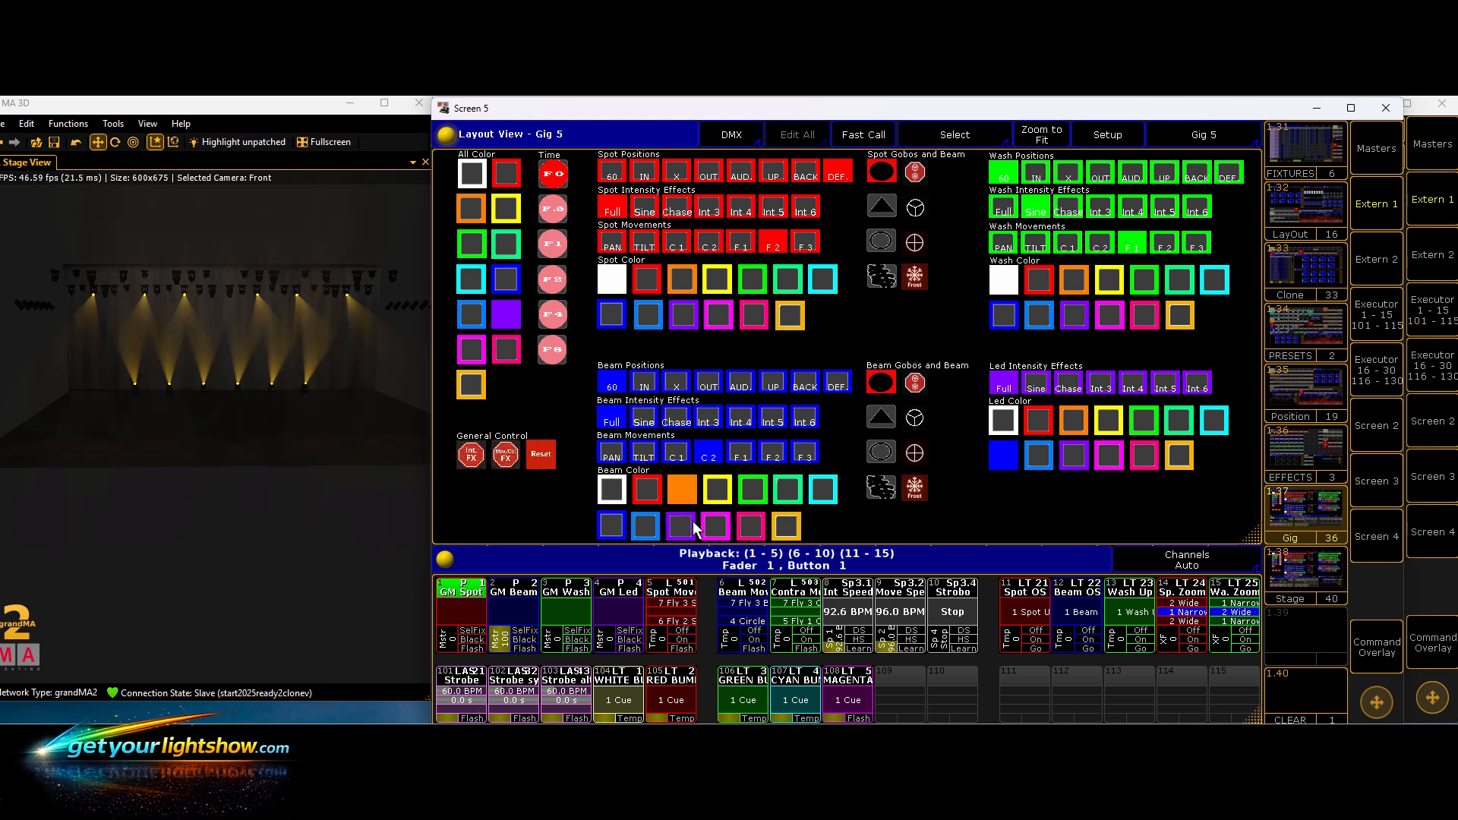
pyautogui.click(691, 524)
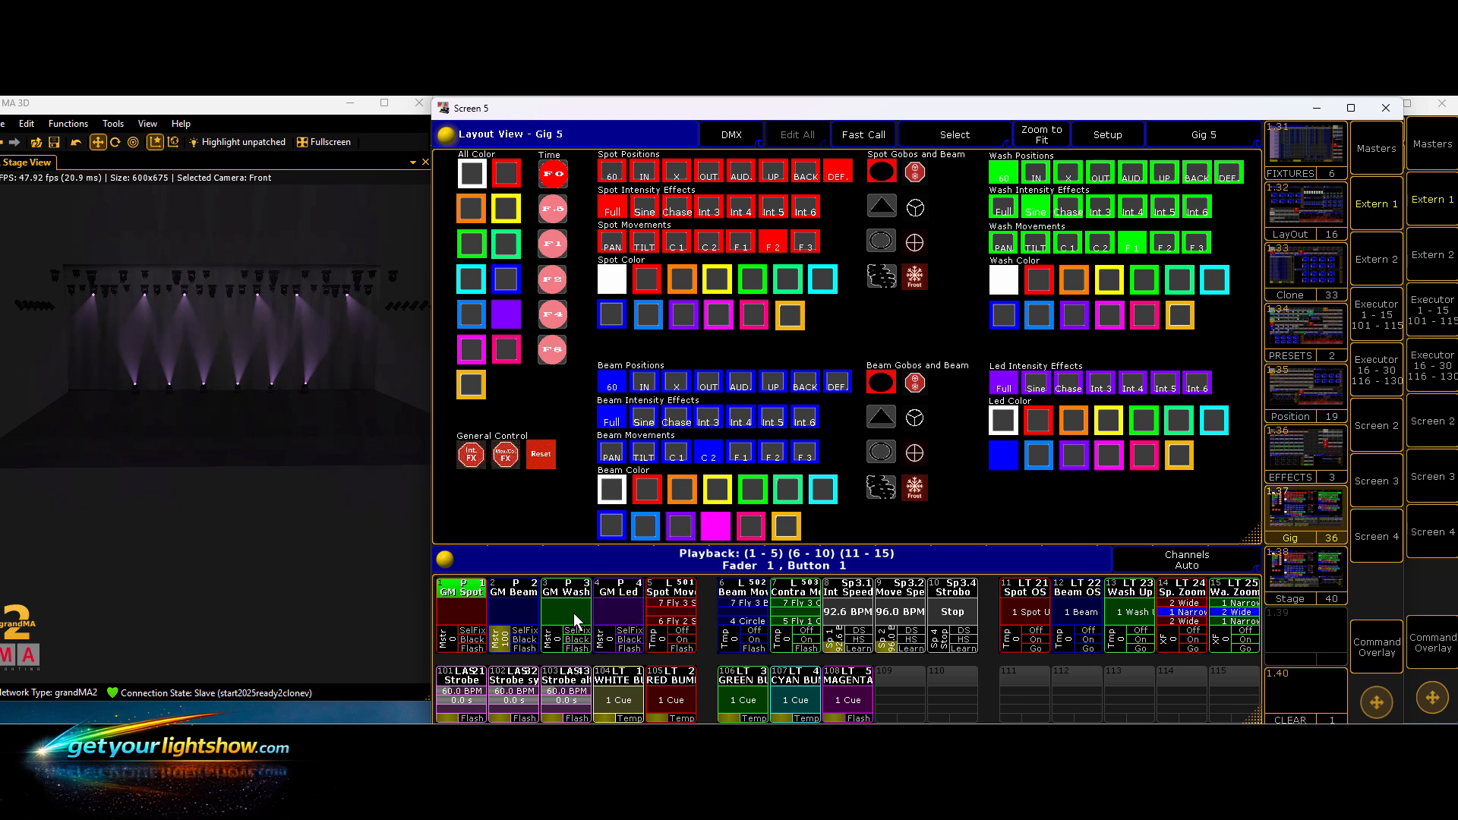
# - Fade out the GM Beam master, raise GM Wash to full and set the wash intensity to Full
pyautogui.moveTo(502, 631); pyautogui.dragTo(557, 632)
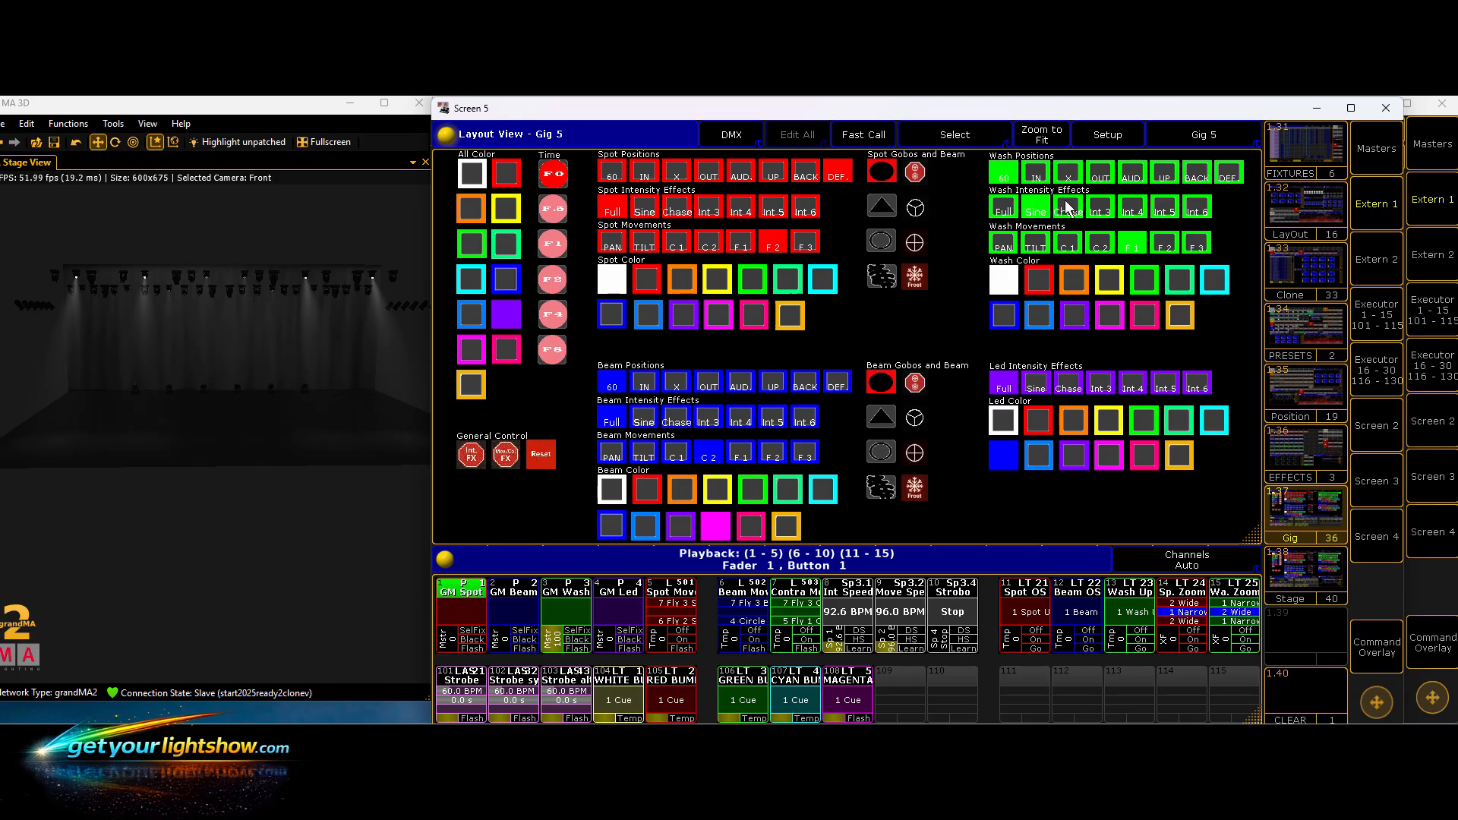
pyautogui.click(995, 210)
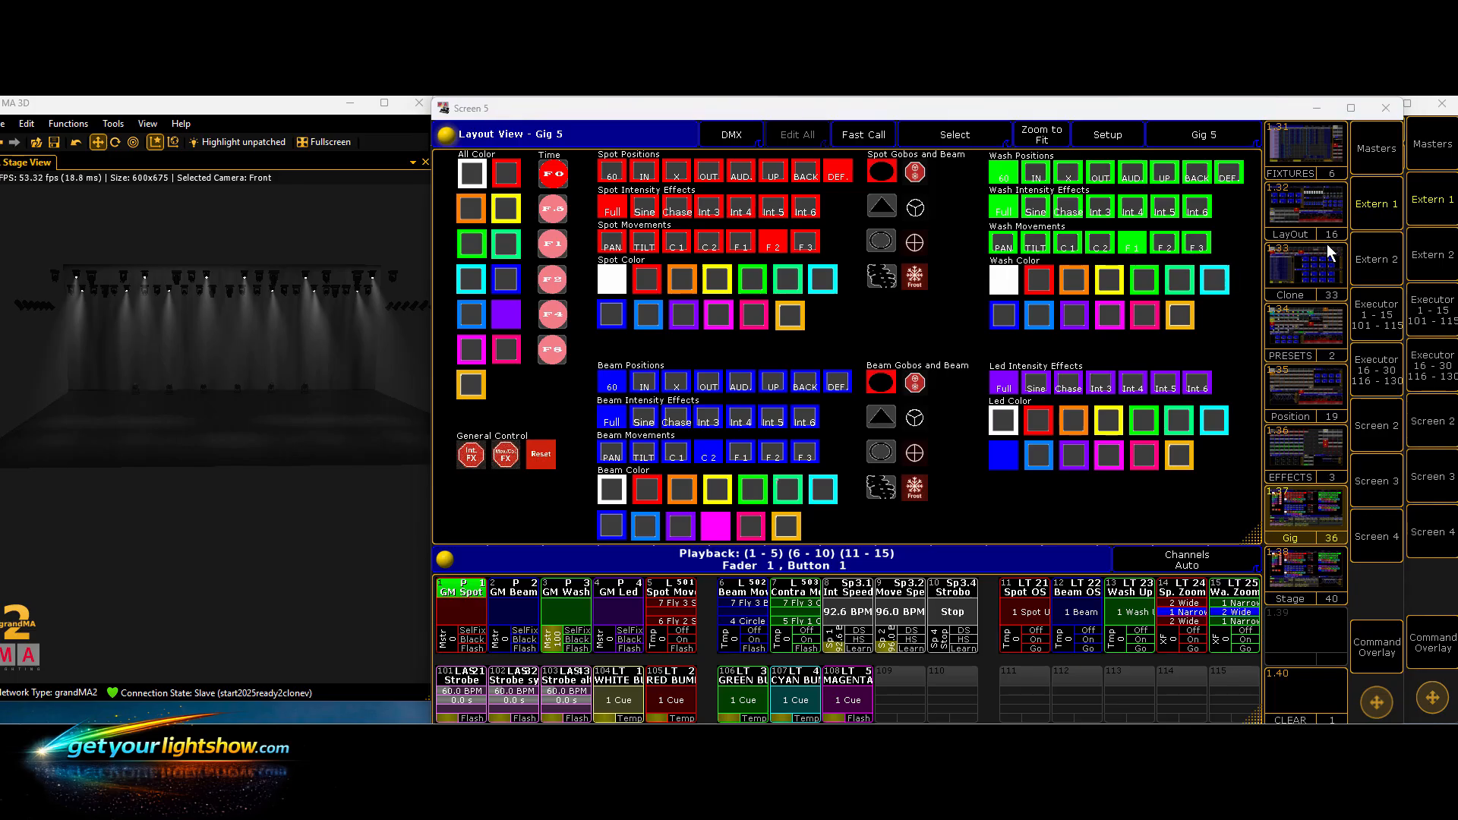
# - Run the Clone to effects macro from the effects view
pyautogui.click(1291, 443)
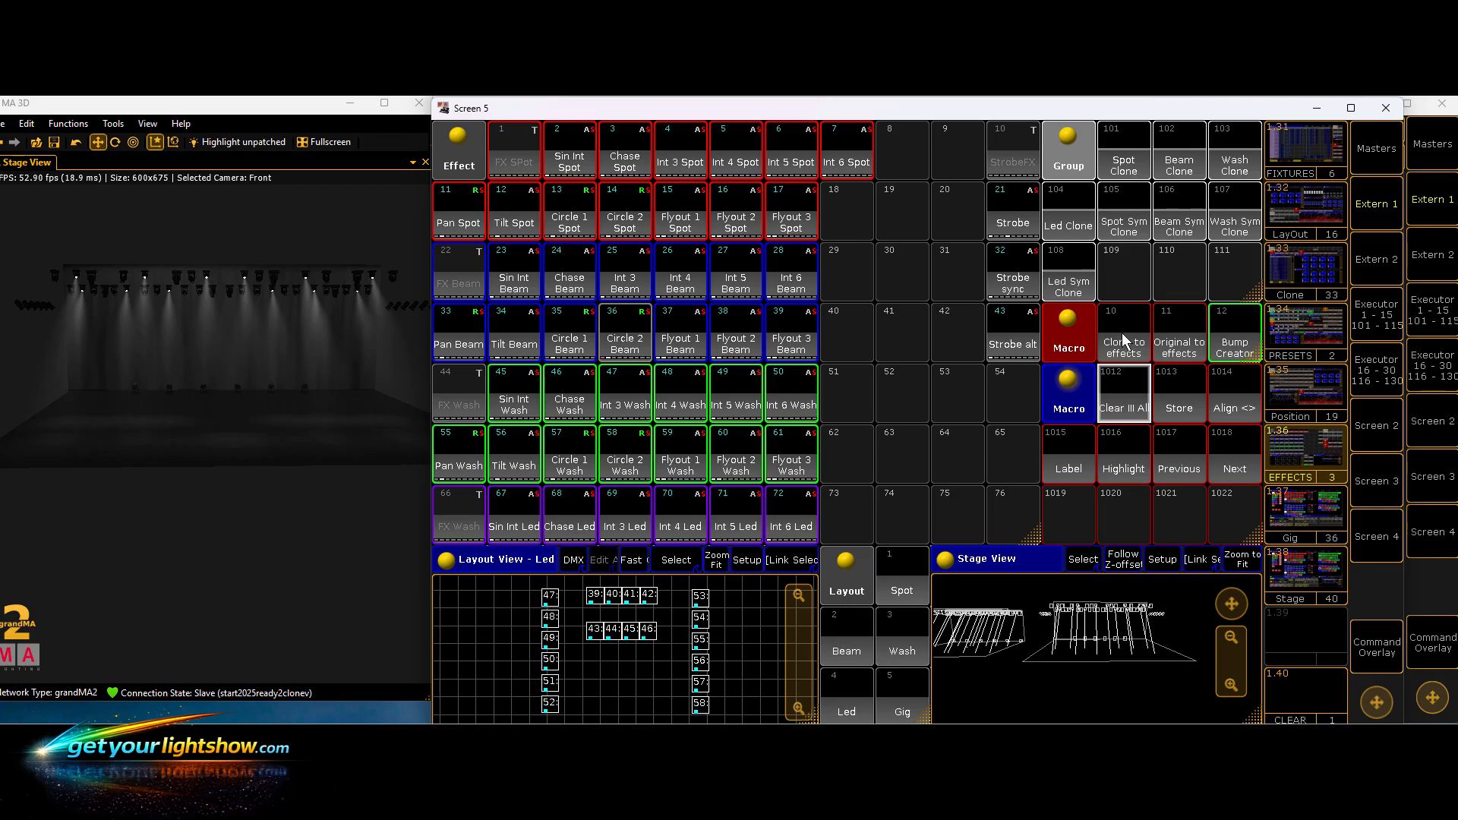
pyautogui.click(1122, 333)
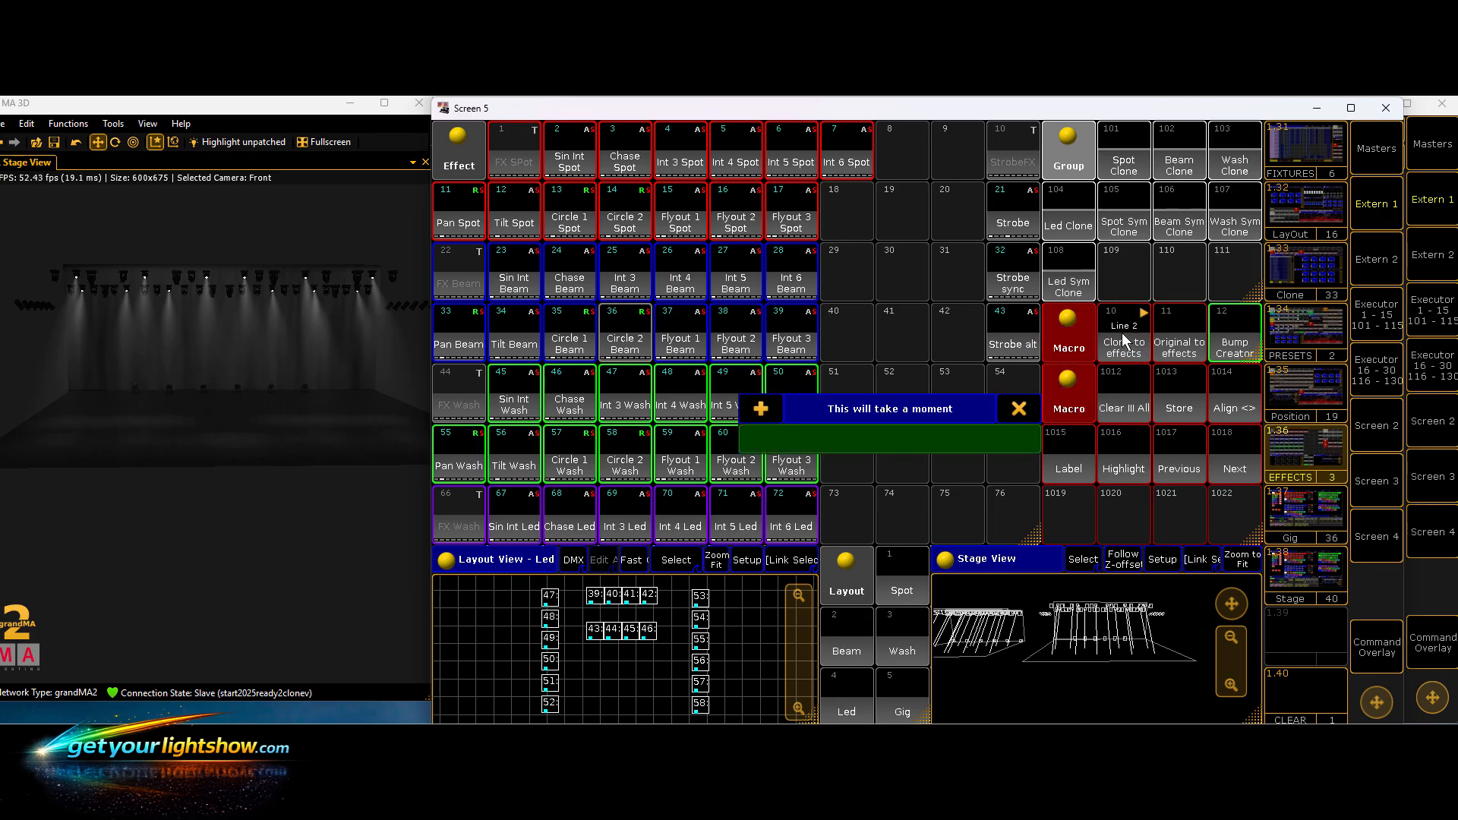
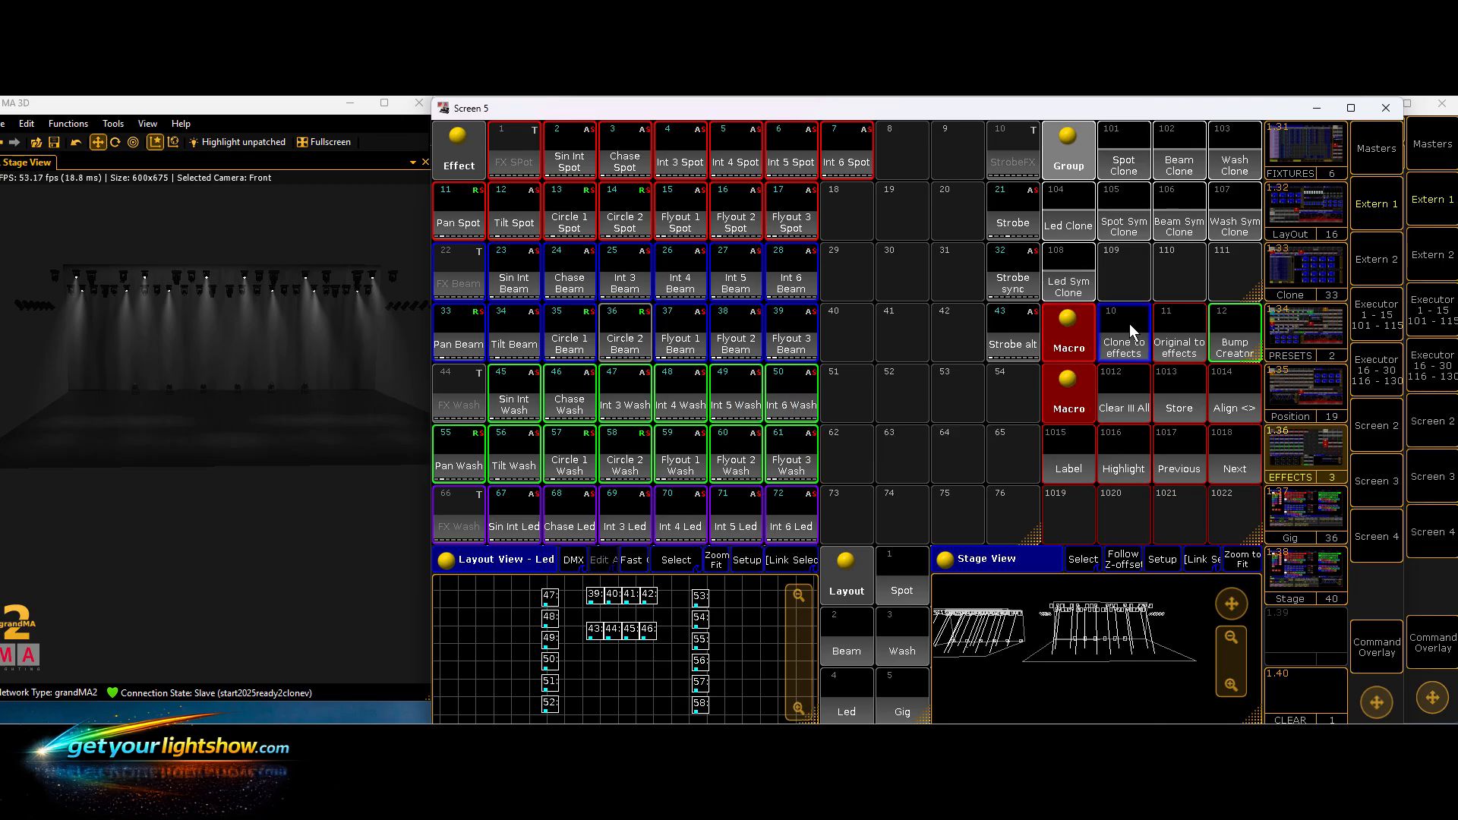
# - In the Gig view, raise the Contra Move fader, set the Move Speed master to 106 BPM and adjust the wash zoom
pyautogui.click(1306, 514)
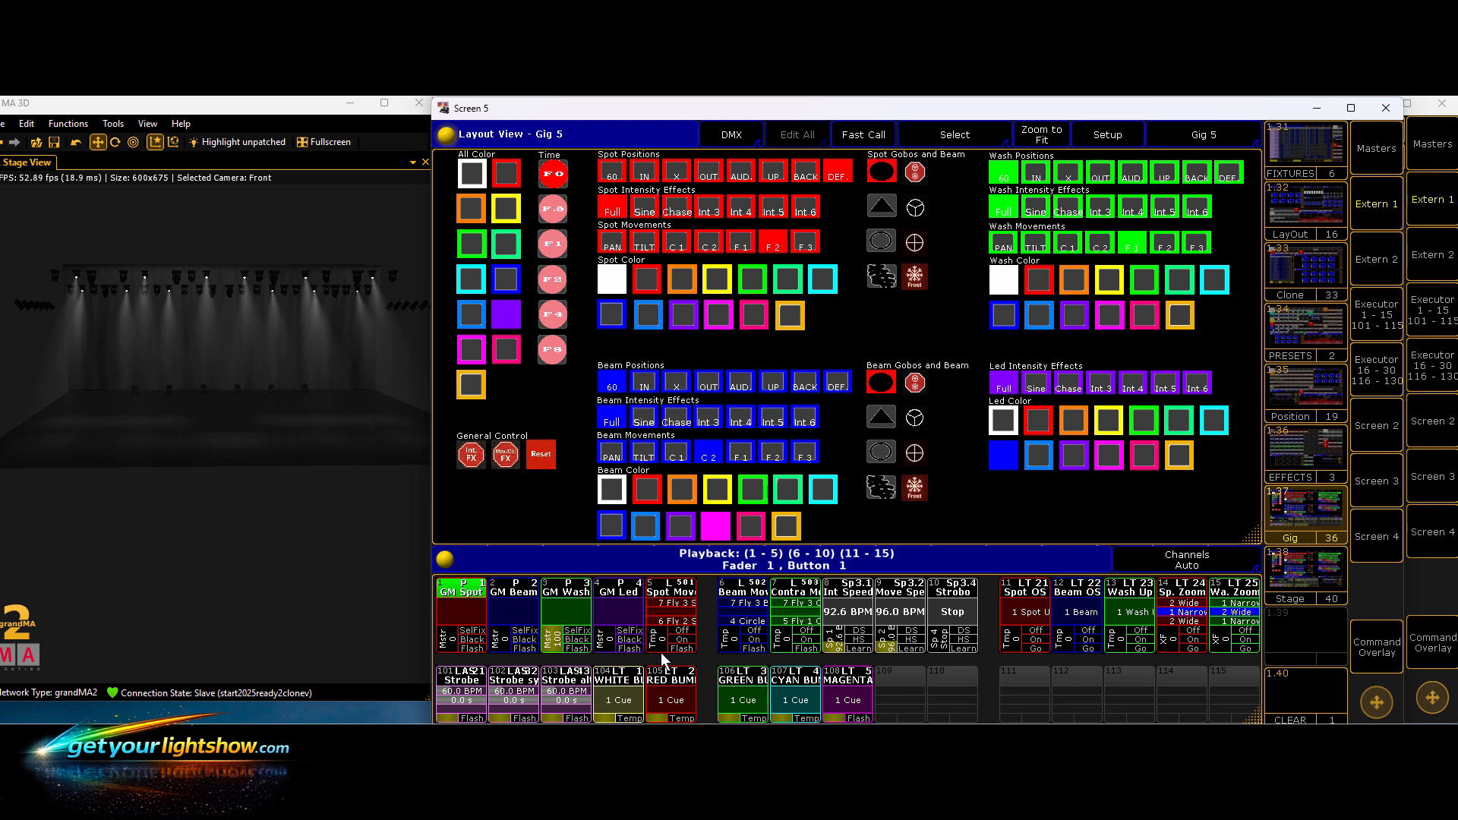
pyautogui.moveTo(782, 649); pyautogui.dragTo(885, 650)
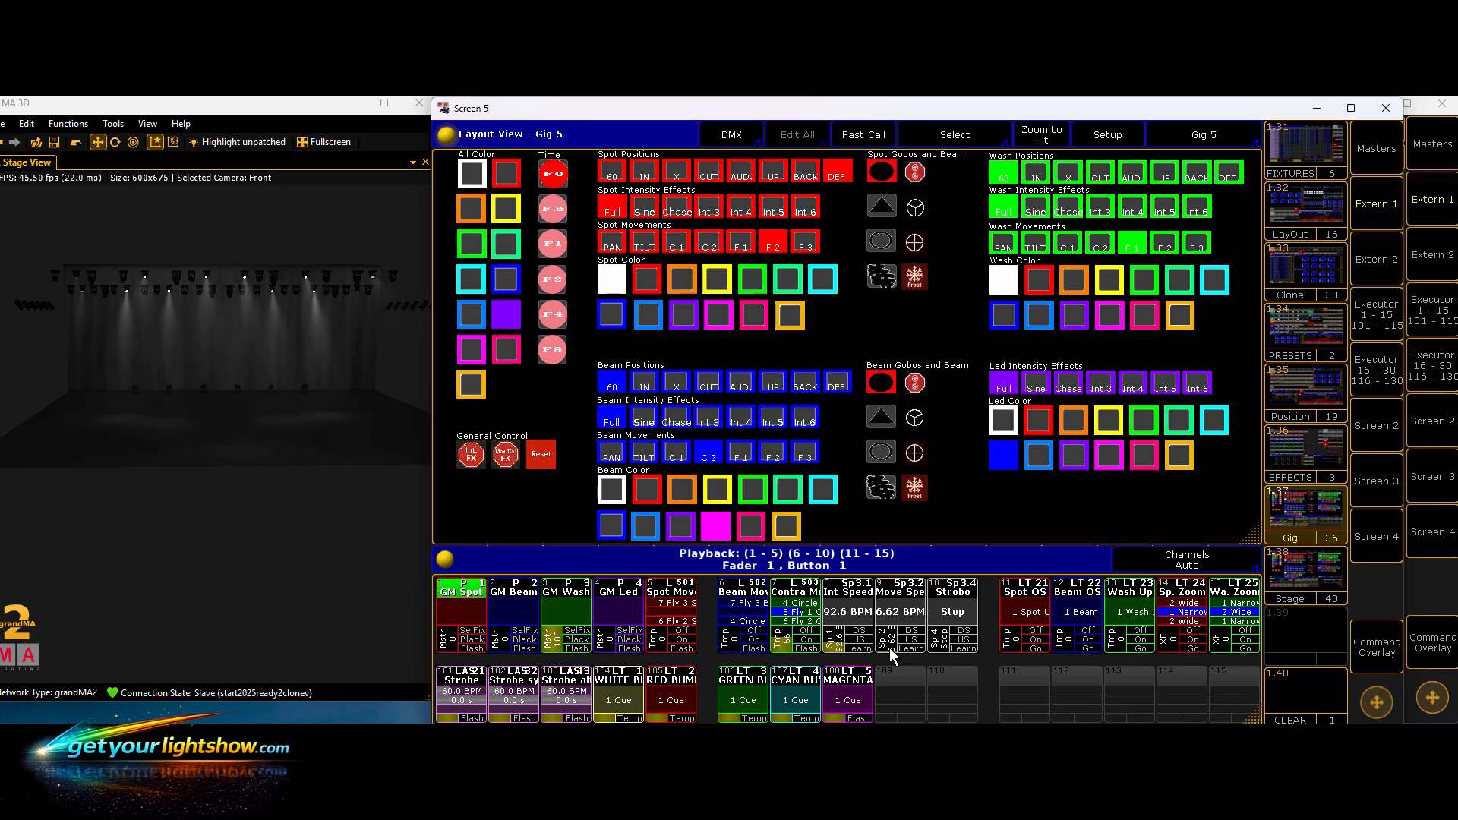
pyautogui.moveTo(887, 642); pyautogui.dragTo(888, 640)
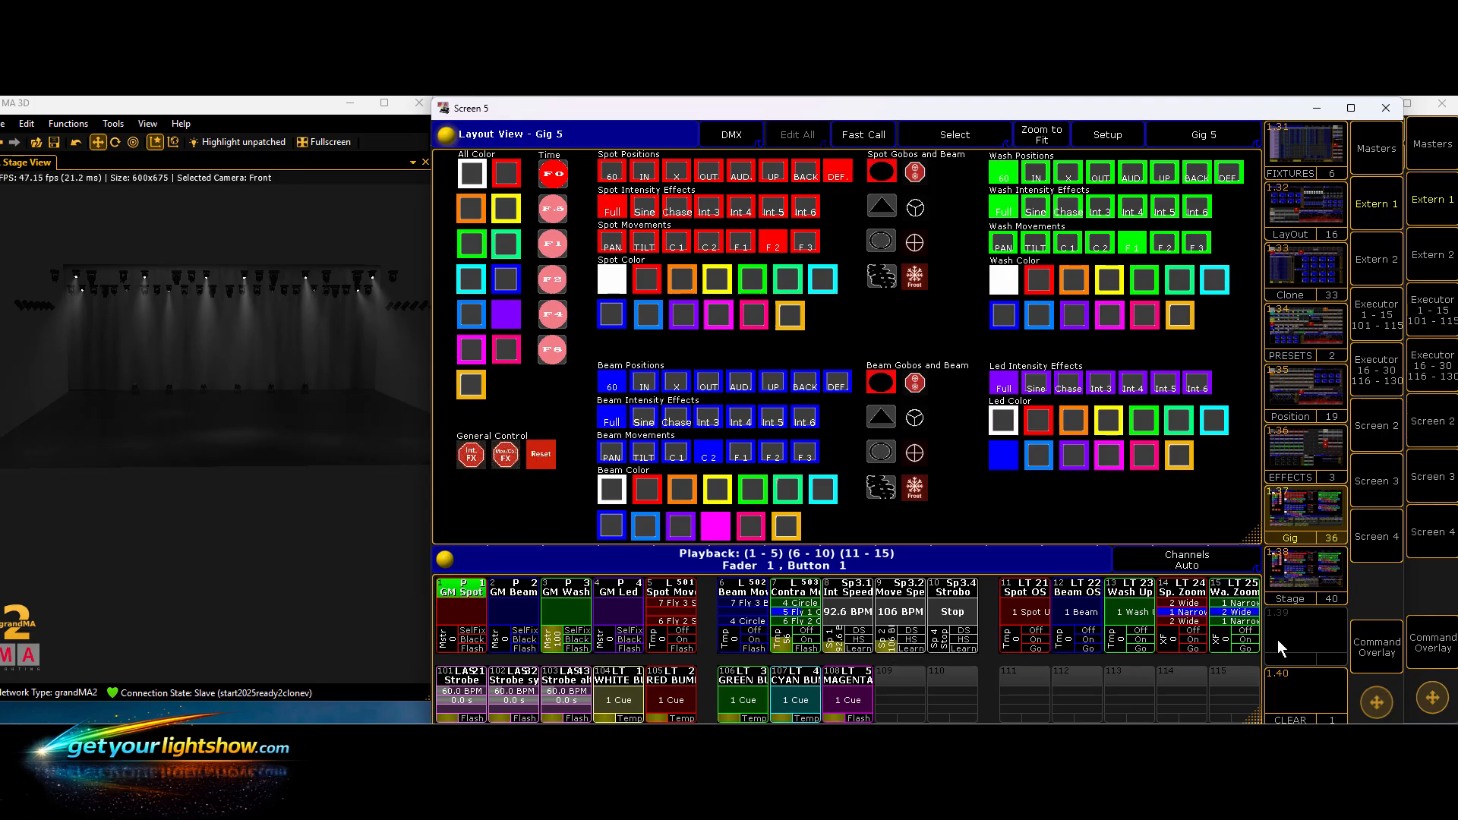
pyautogui.moveTo(1226, 656); pyautogui.dragTo(1226, 624)
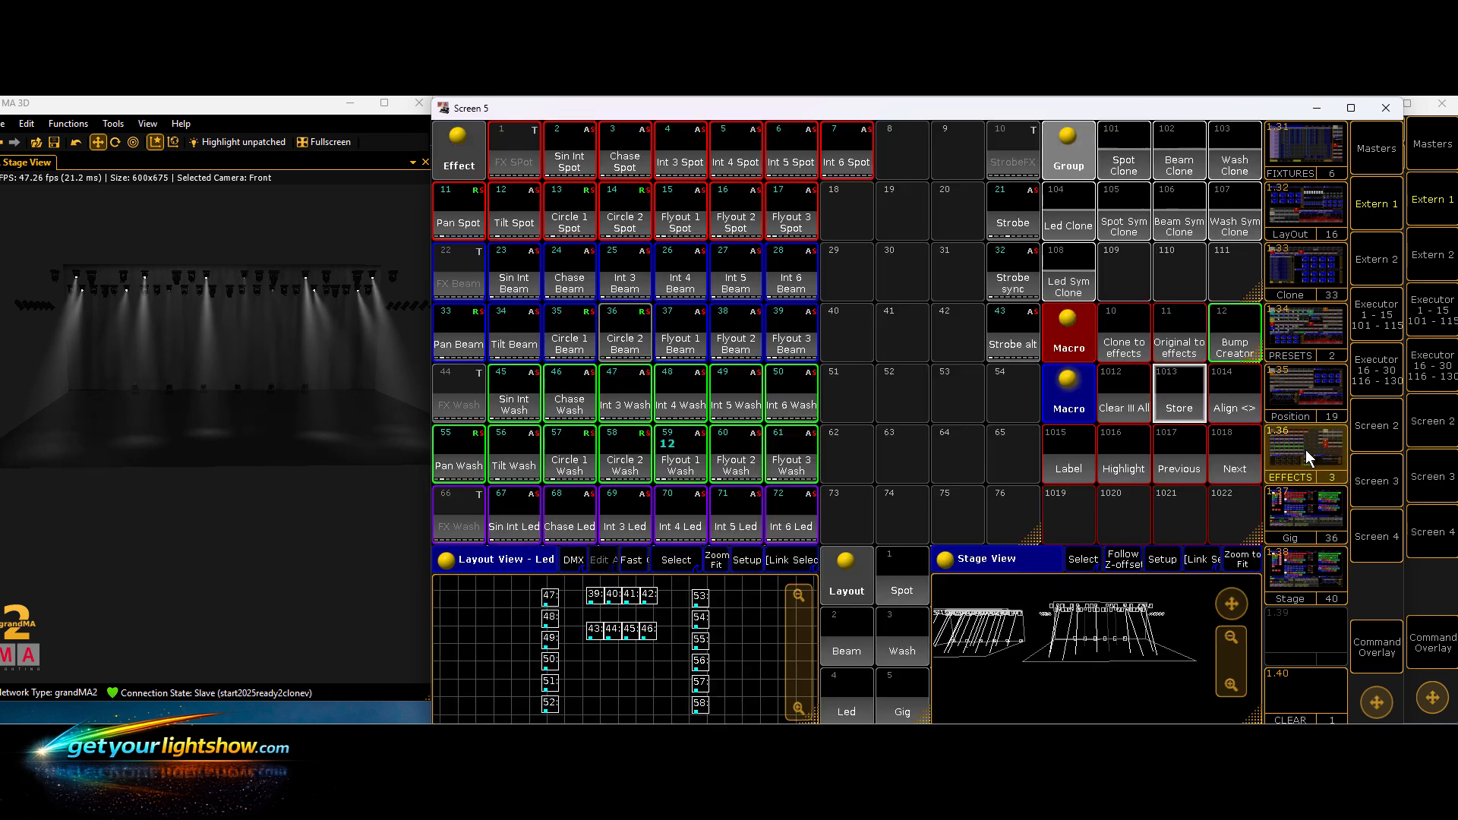
# - Set the blocks to 2 for both the DIM and TILT lines of the Flyout 1 Wash effect
pyautogui.click(1305, 450)
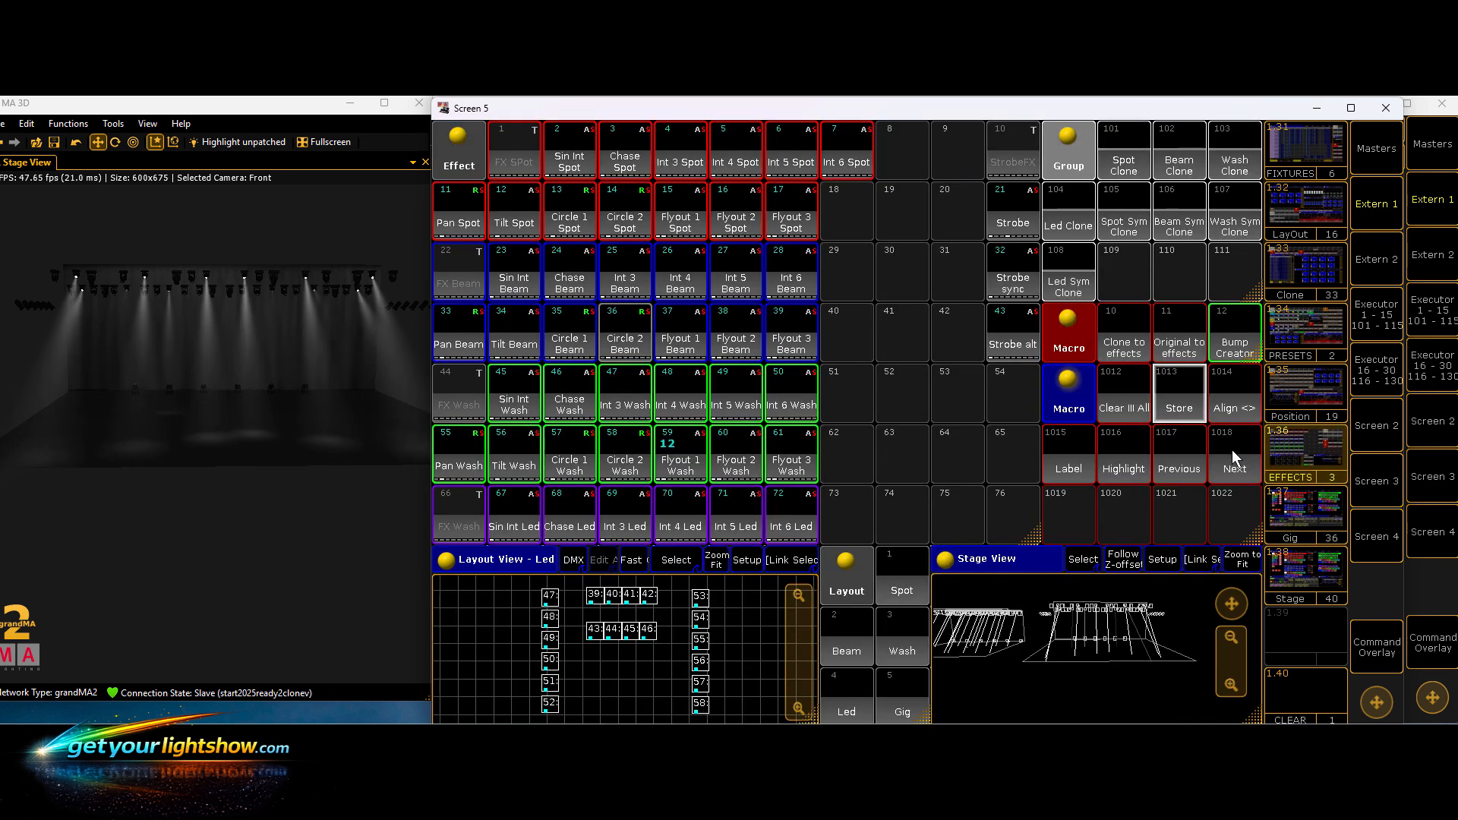
pyautogui.rightClick(682, 469)
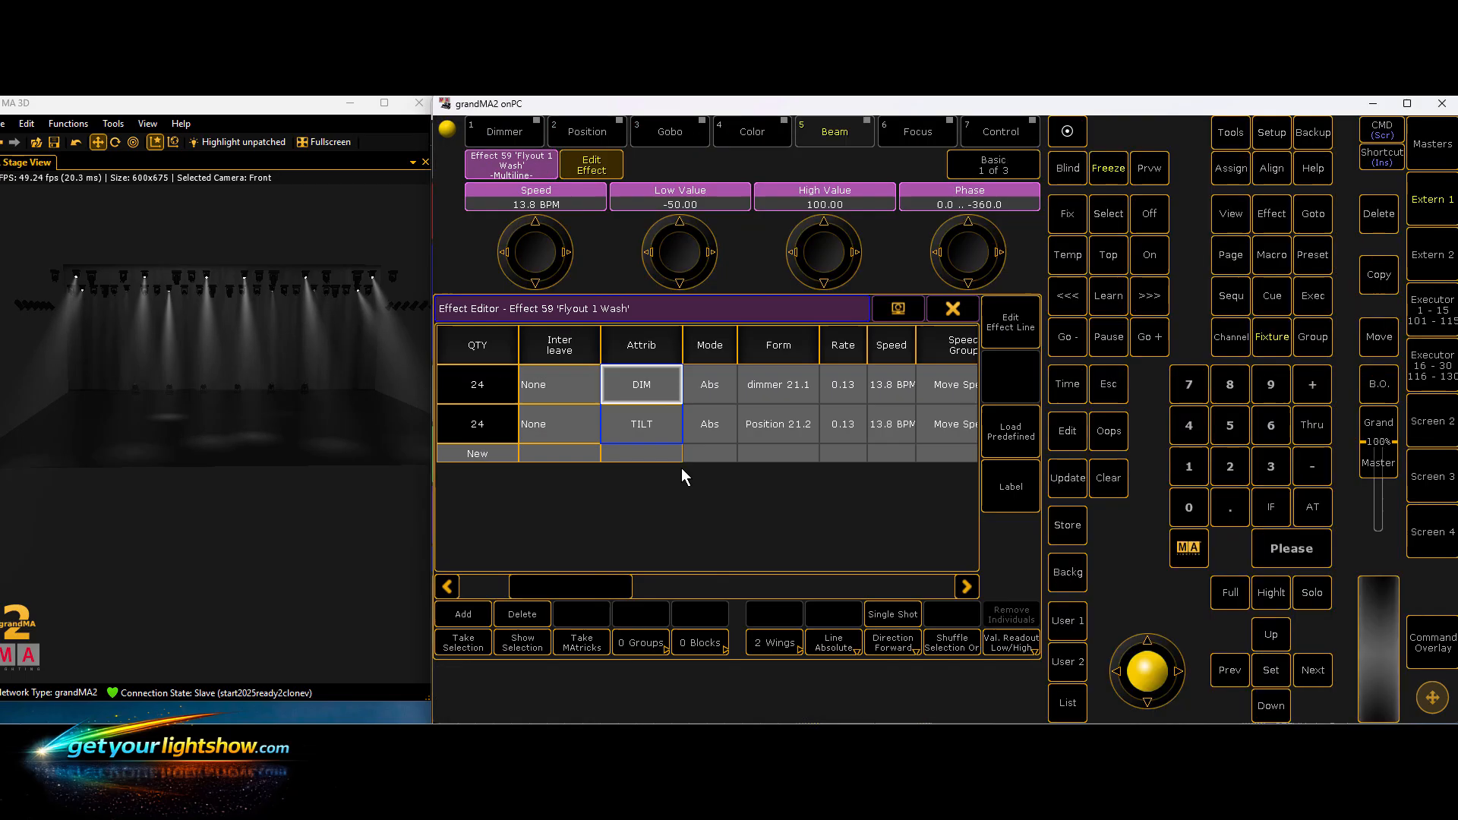
pyautogui.click(727, 582)
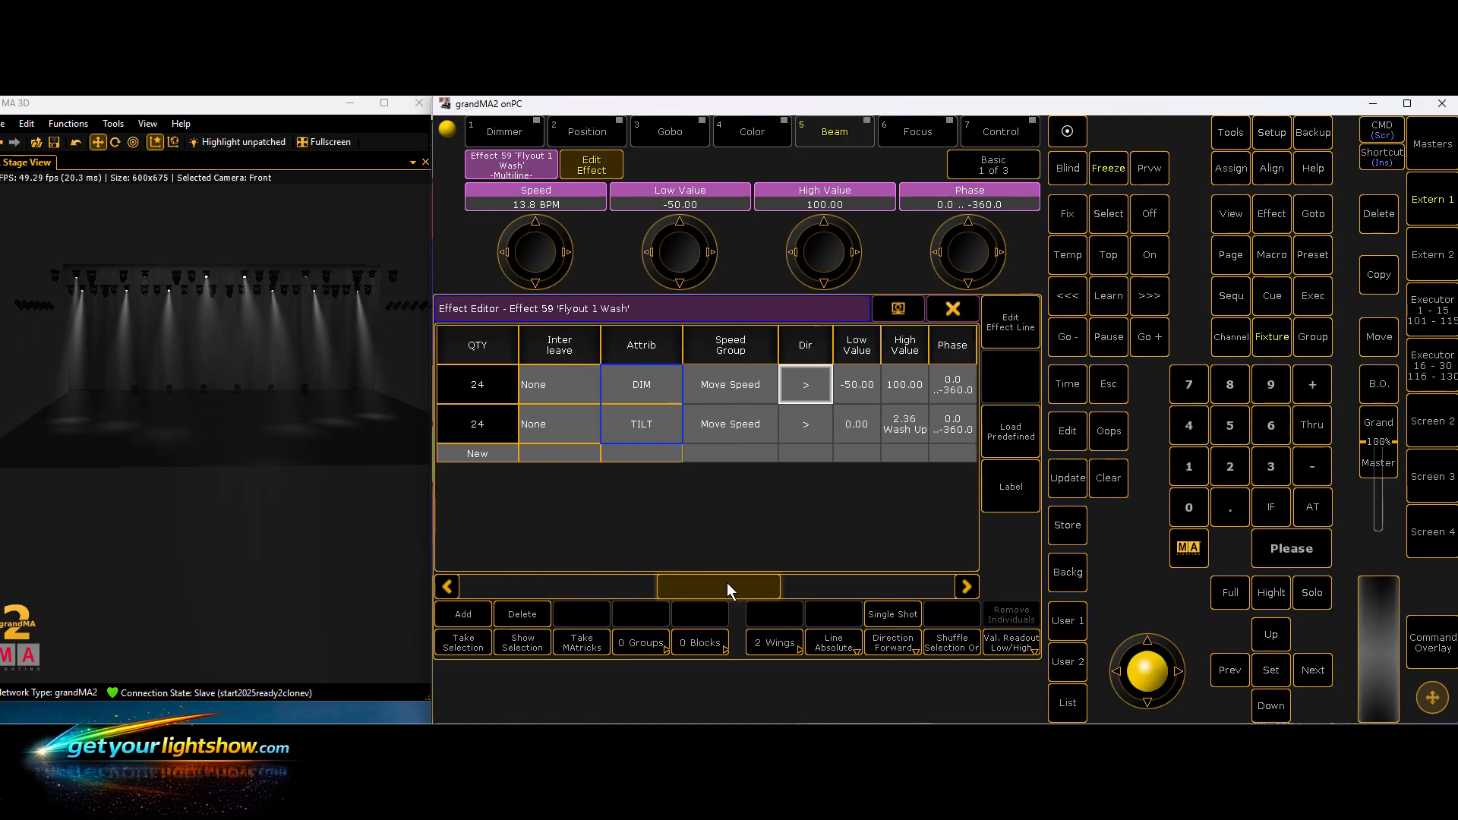
pyautogui.moveTo(727, 583); pyautogui.dragTo(826, 586)
pyautogui.click(906, 394)
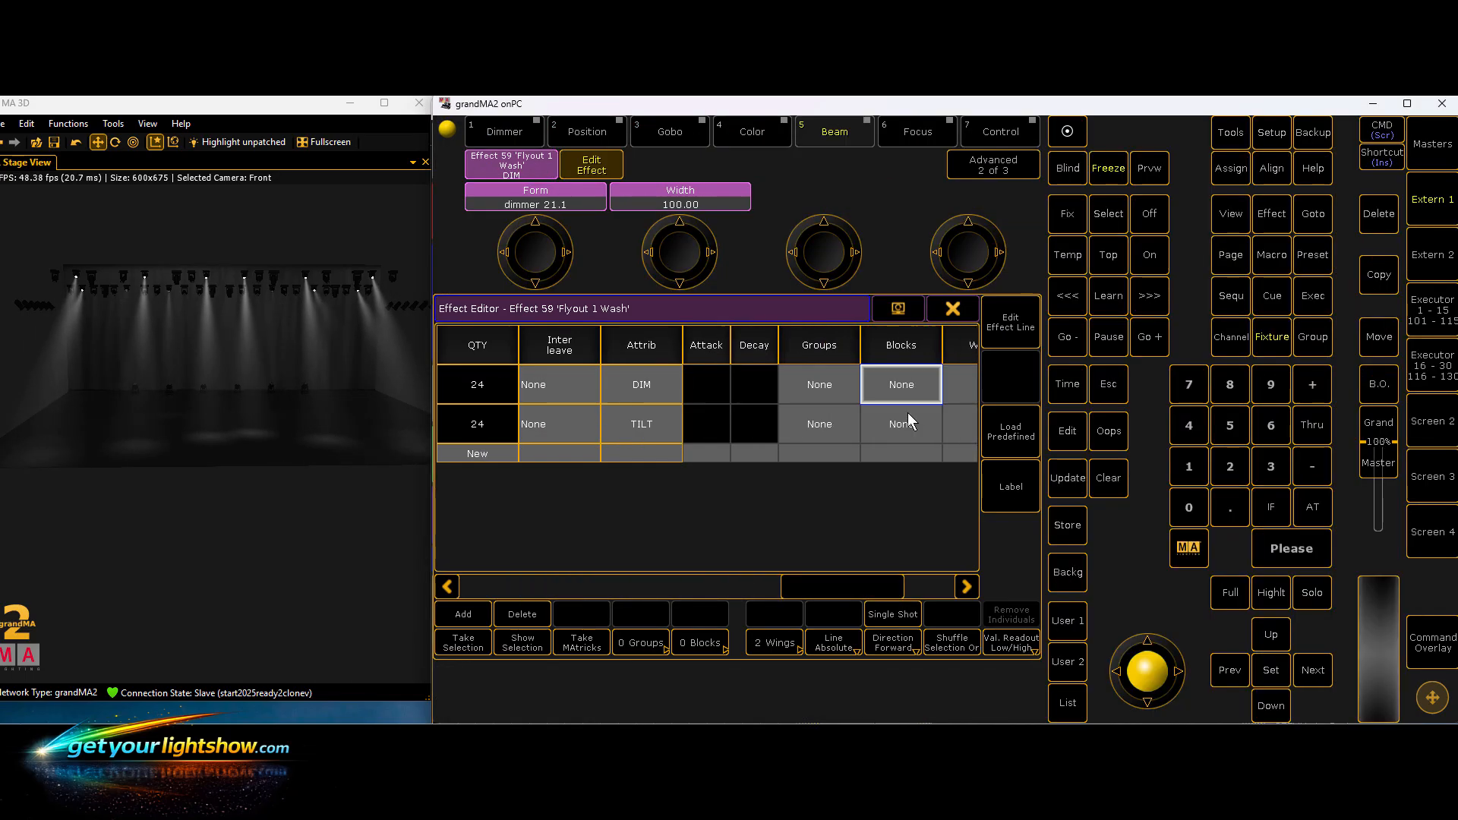
pyautogui.click(908, 414)
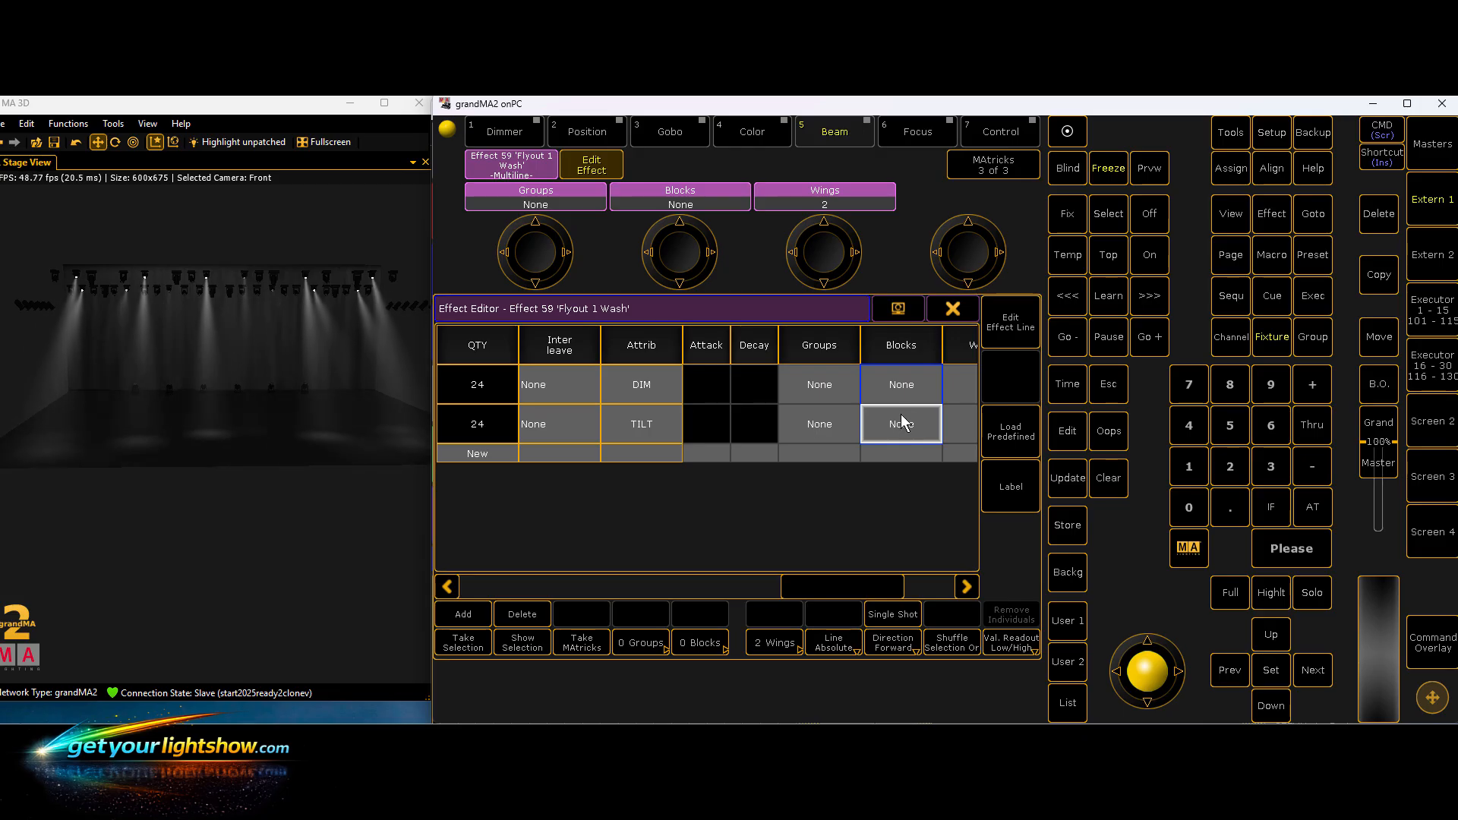
pyautogui.click(901, 423)
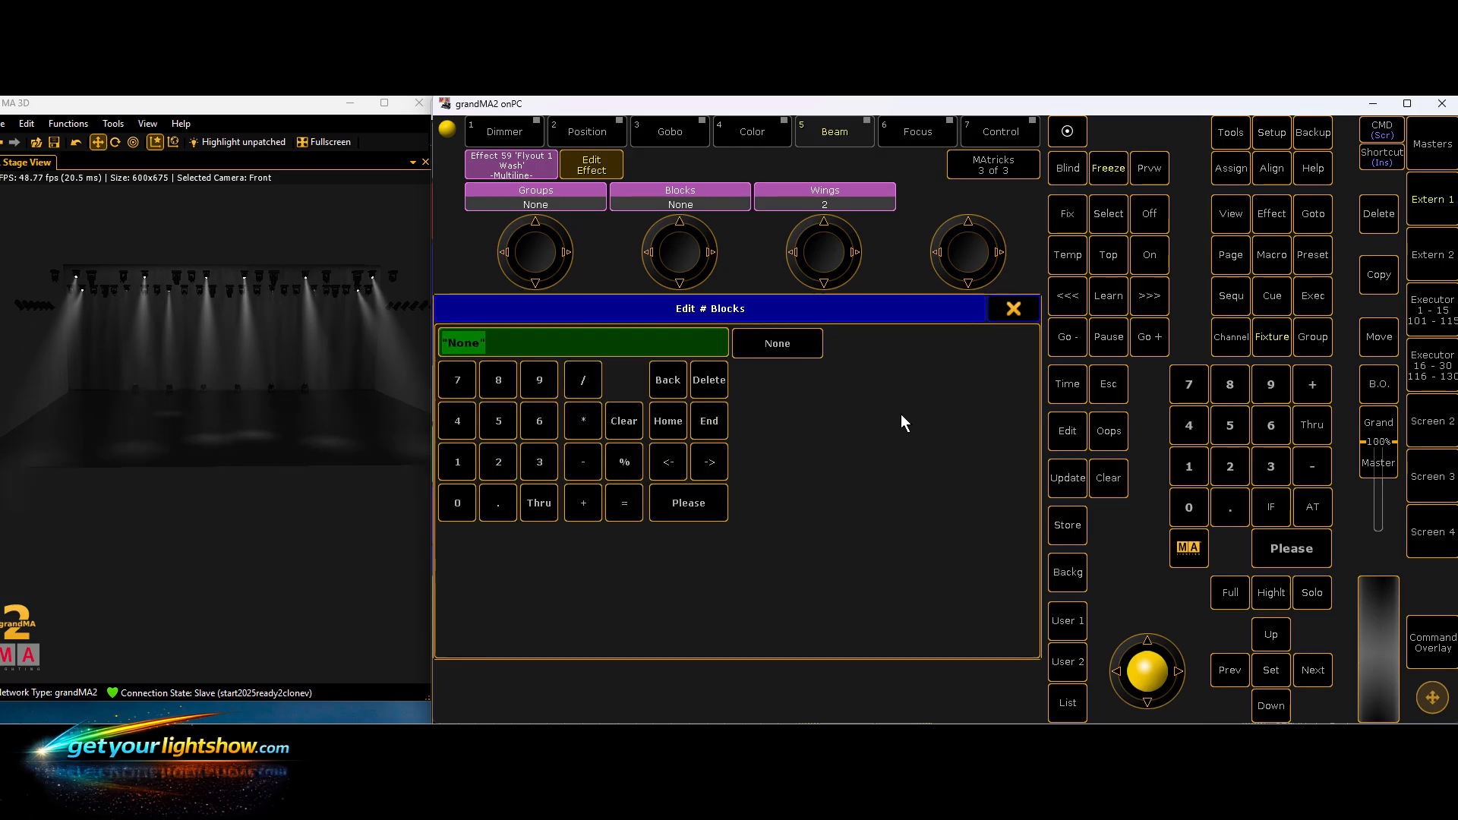
pyautogui.click(498, 463)
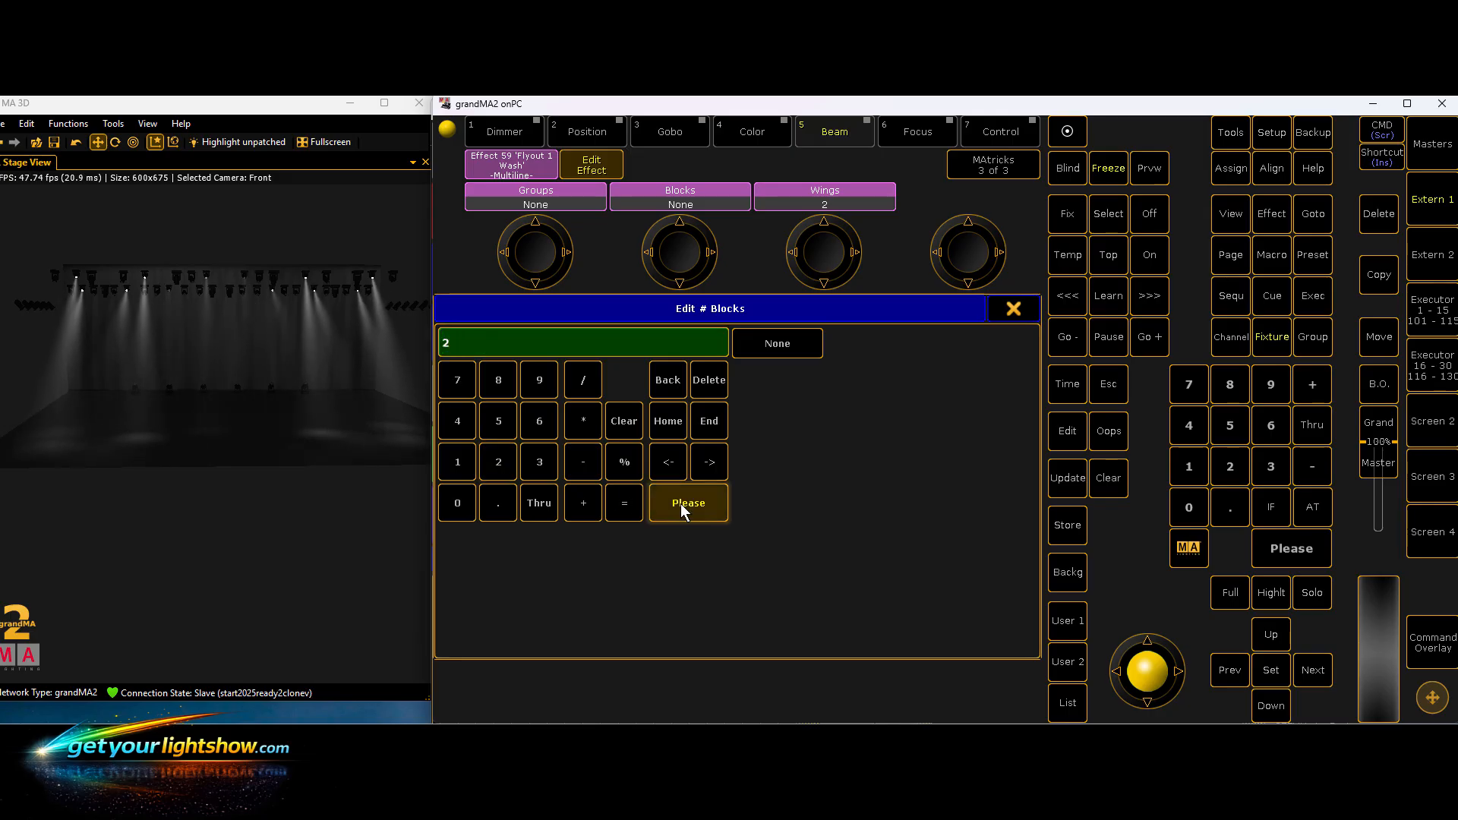
pyautogui.click(681, 503)
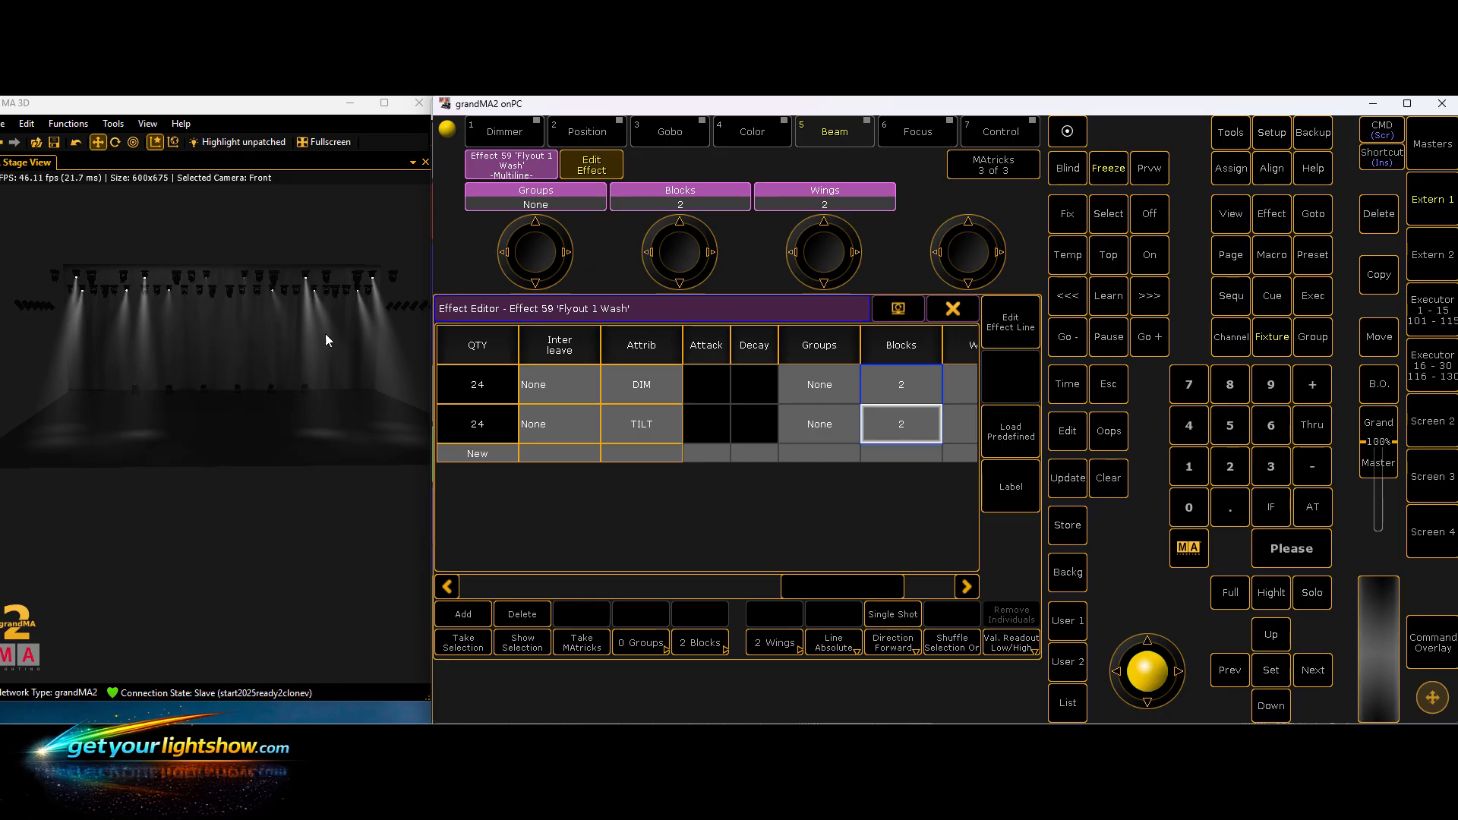
pyautogui.click(953, 308)
# - Set the blocks to 2 for both the DIM and TILT lines of the Flyout 2 Wash effect
pyautogui.click(742, 465)
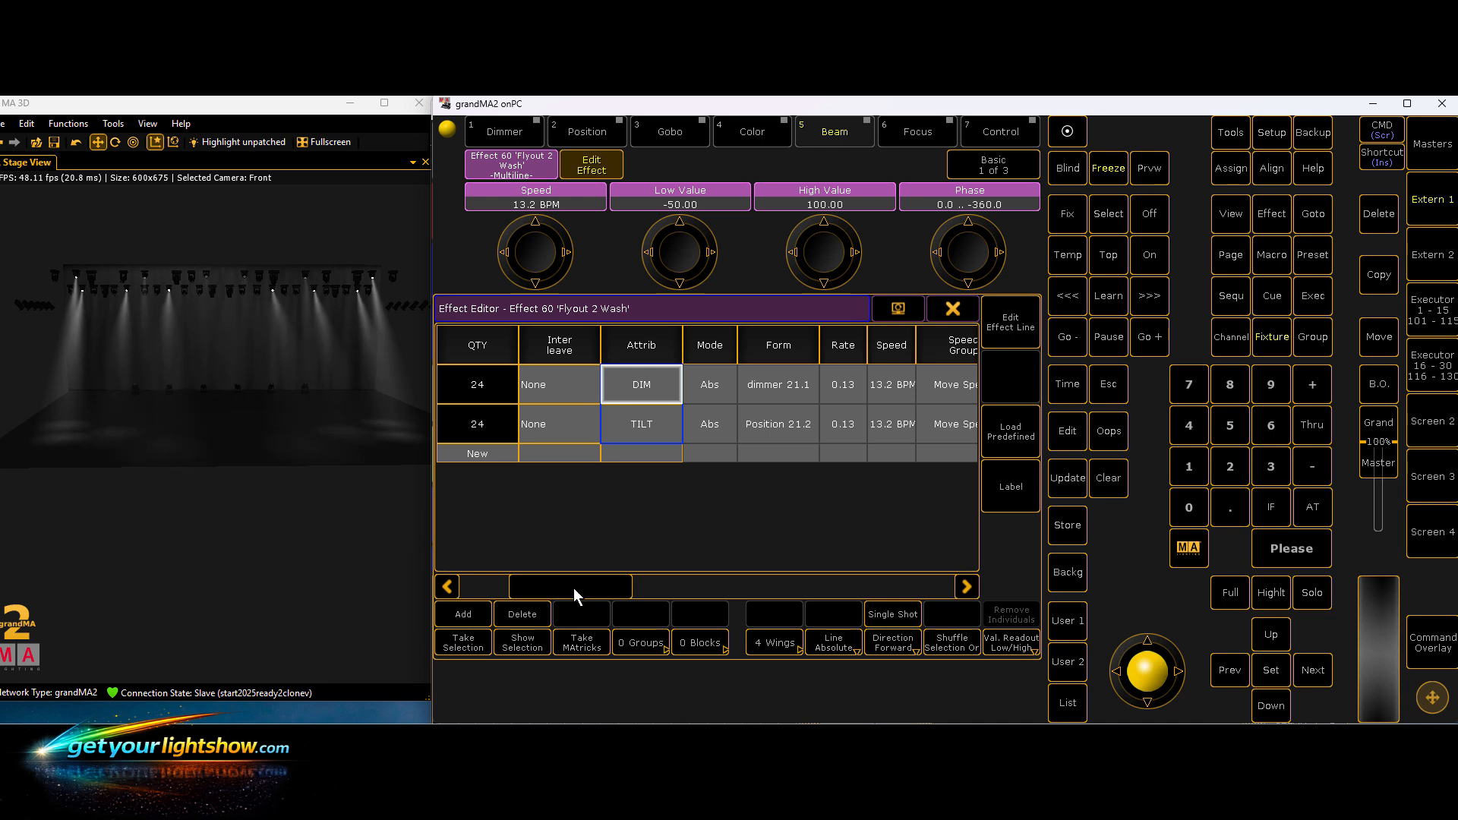
pyautogui.moveTo(567, 589); pyautogui.dragTo(835, 585)
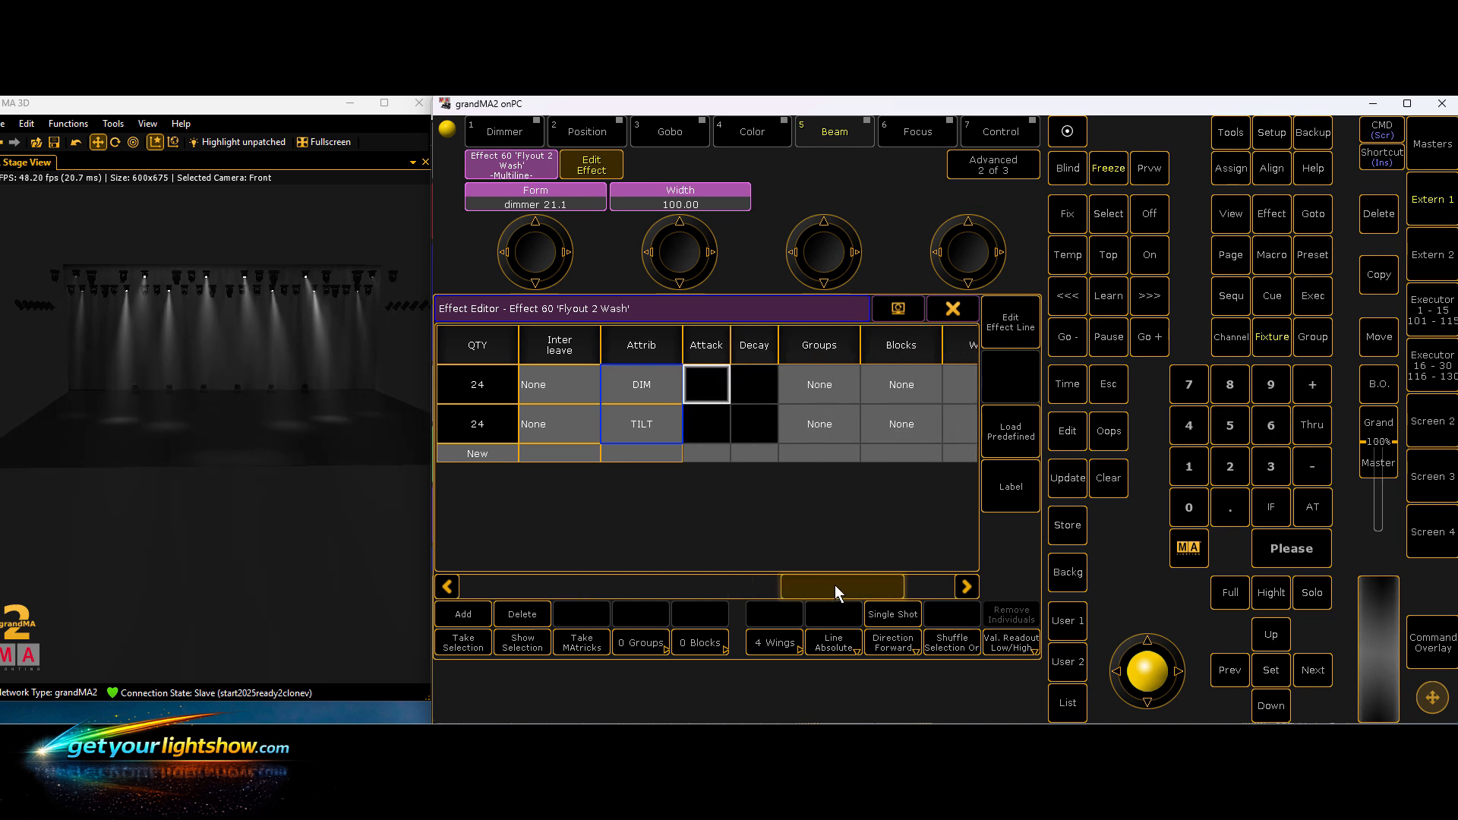
pyautogui.click(887, 377)
pyautogui.click(886, 377)
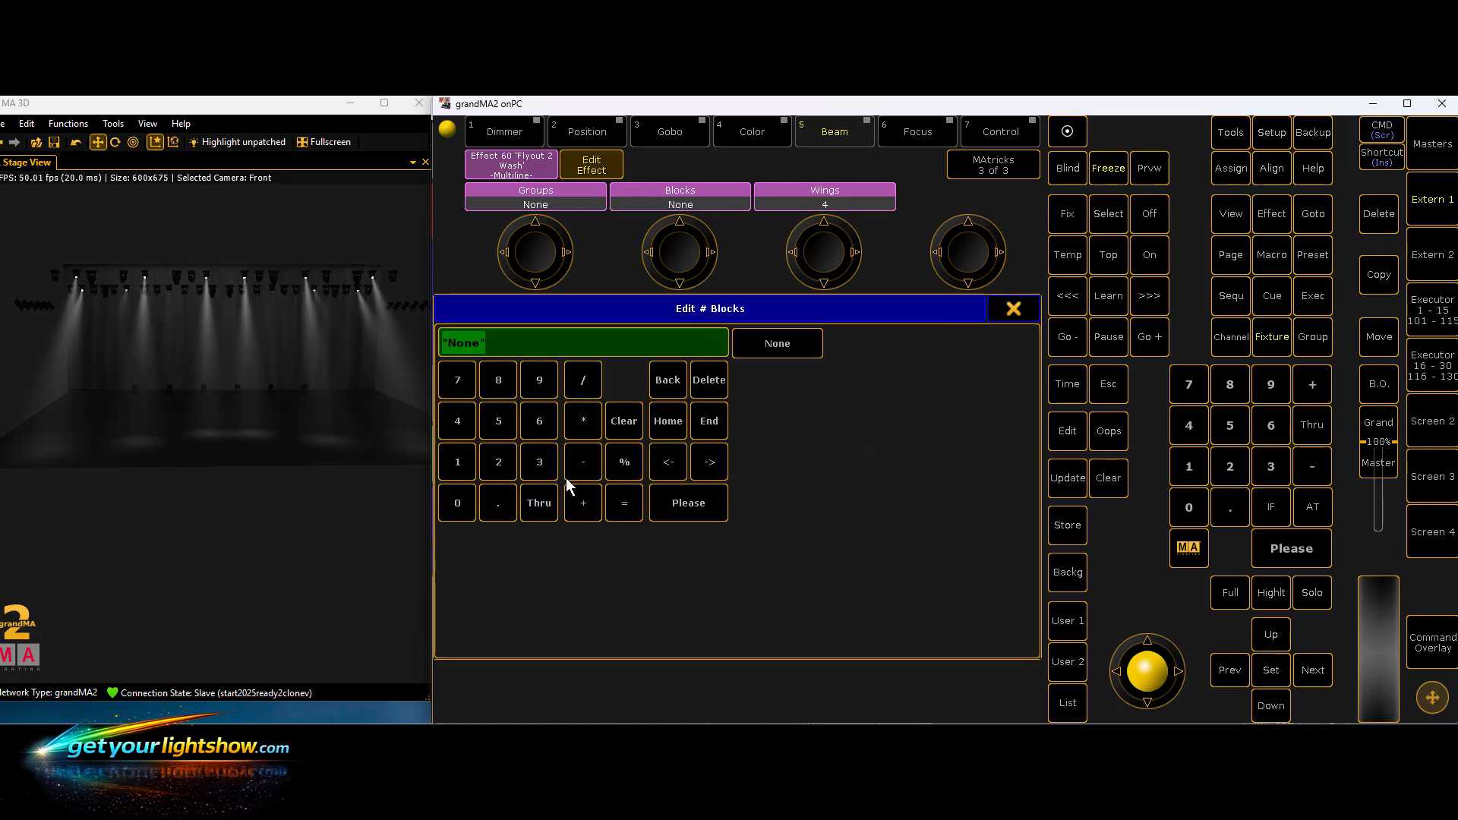
pyautogui.click(499, 463)
pyautogui.click(670, 499)
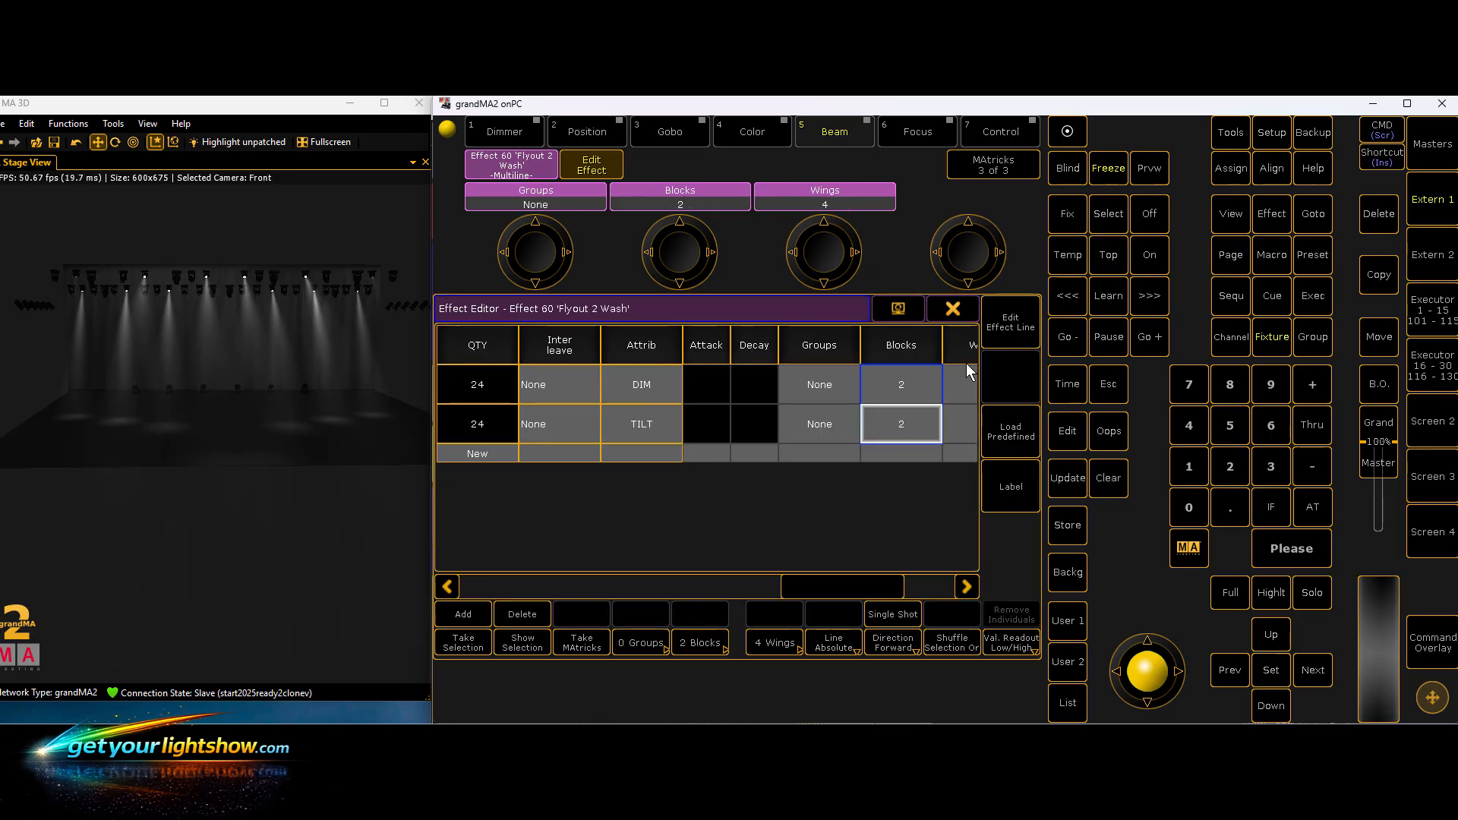
pyautogui.click(953, 309)
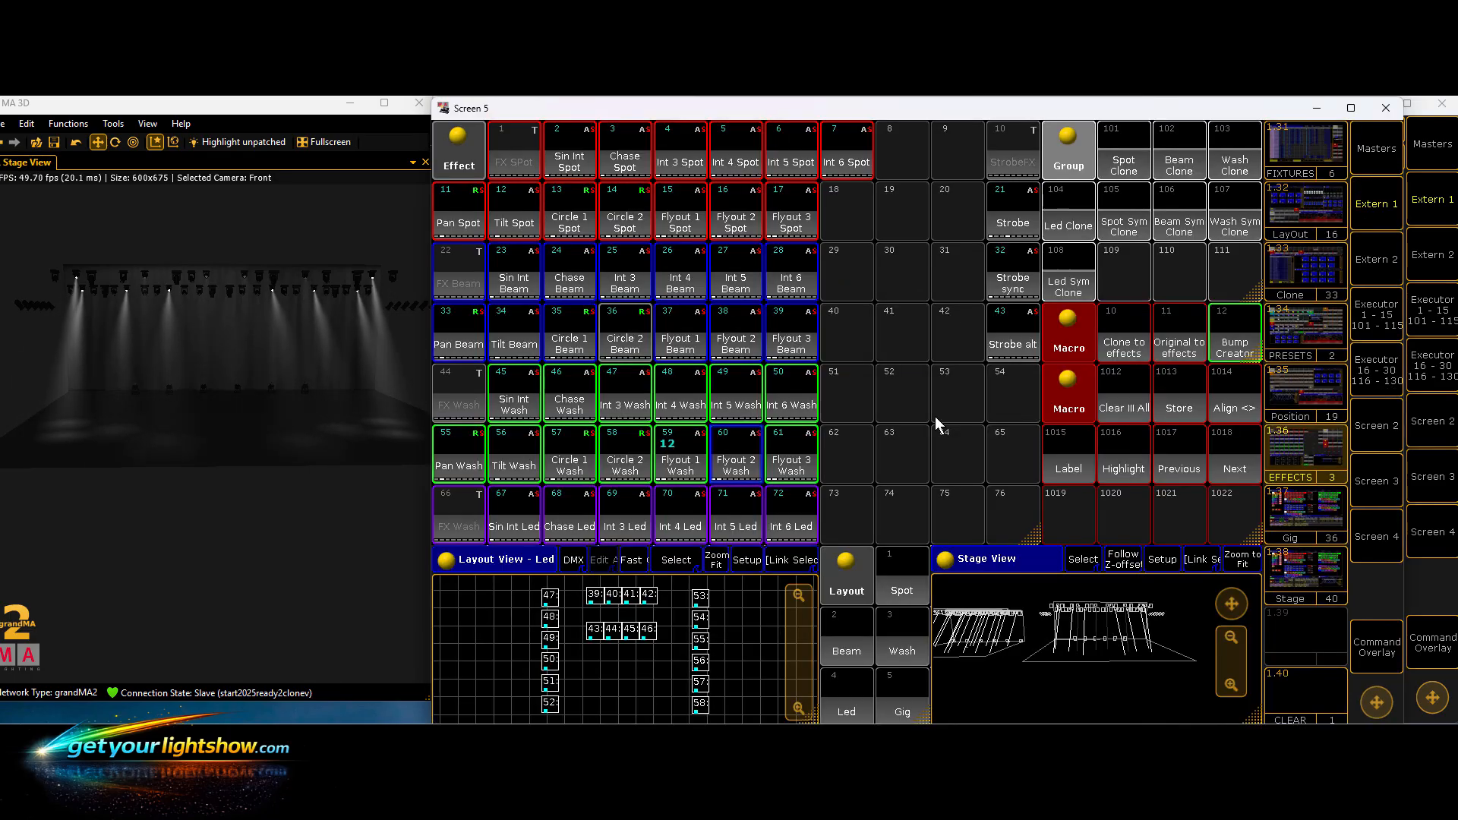
# - Set the blocks to 2 for both the DIM and TILT lines of the Flyout 3 Wash effect
pyautogui.click(788, 466)
pyautogui.moveTo(585, 580); pyautogui.dragTo(859, 591)
pyautogui.click(840, 384)
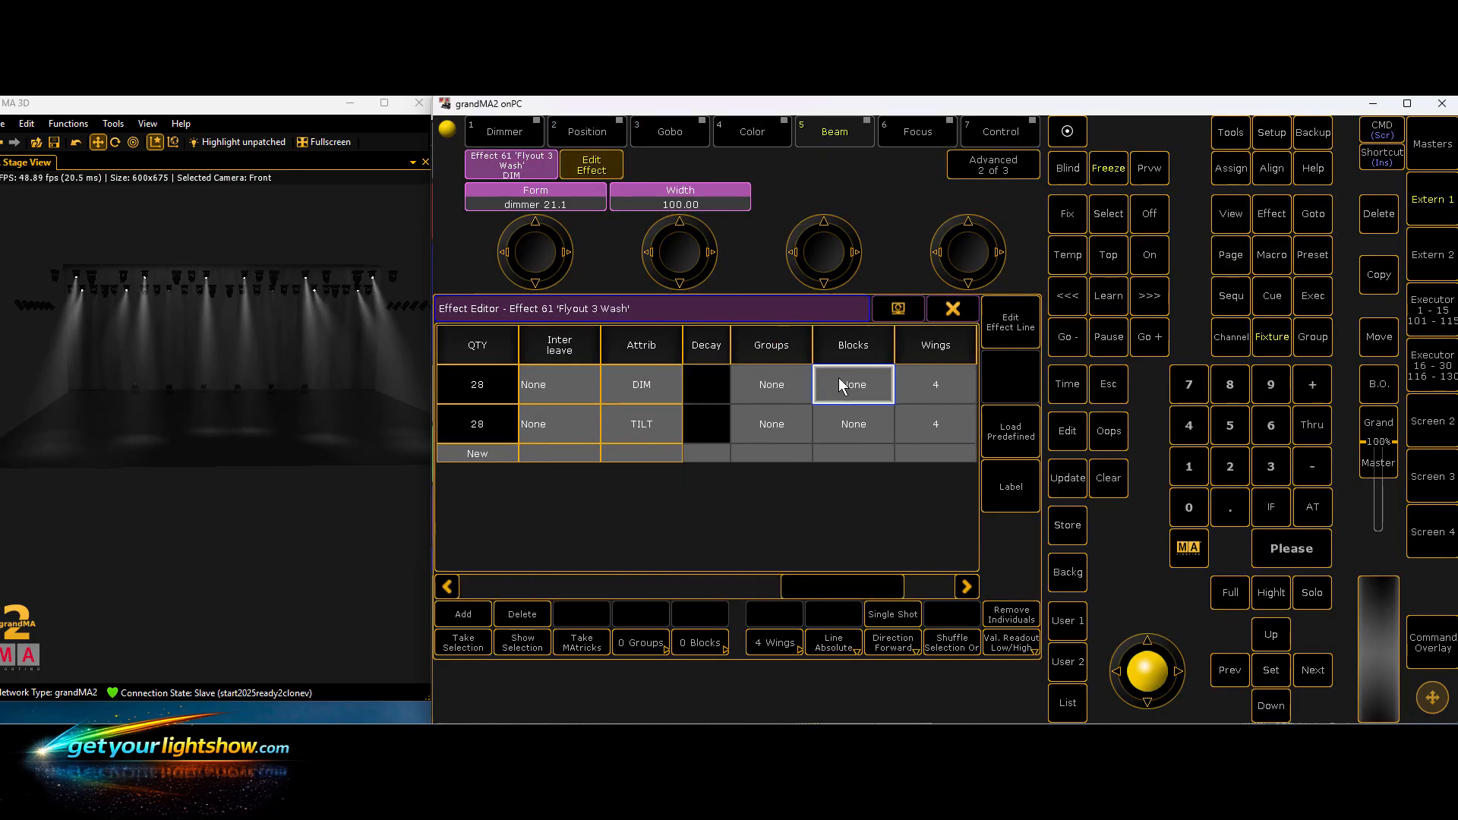
pyautogui.moveTo(841, 383); pyautogui.dragTo(859, 422)
pyautogui.click(860, 422)
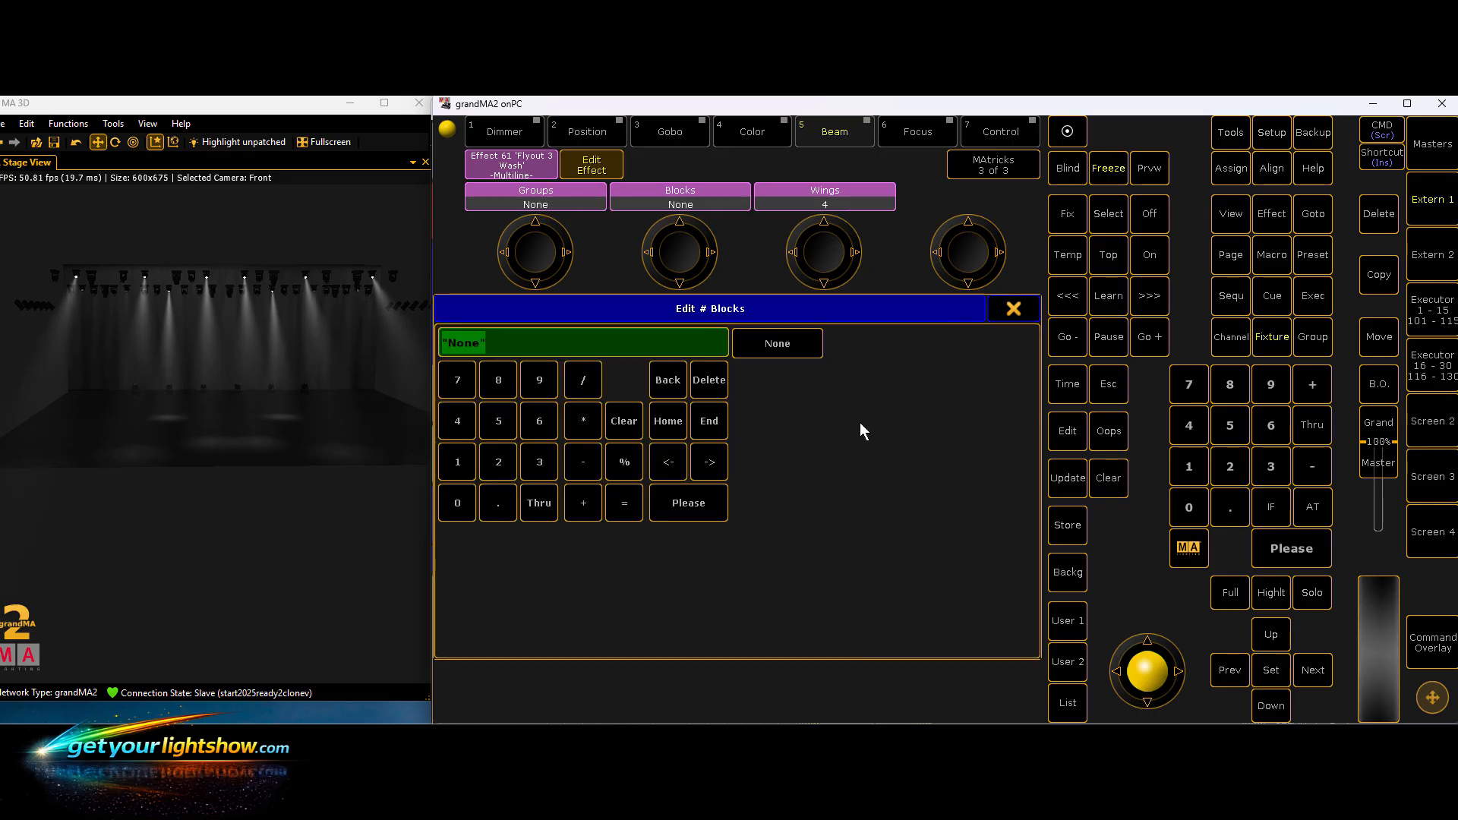
pyautogui.click(506, 470)
pyautogui.click(678, 508)
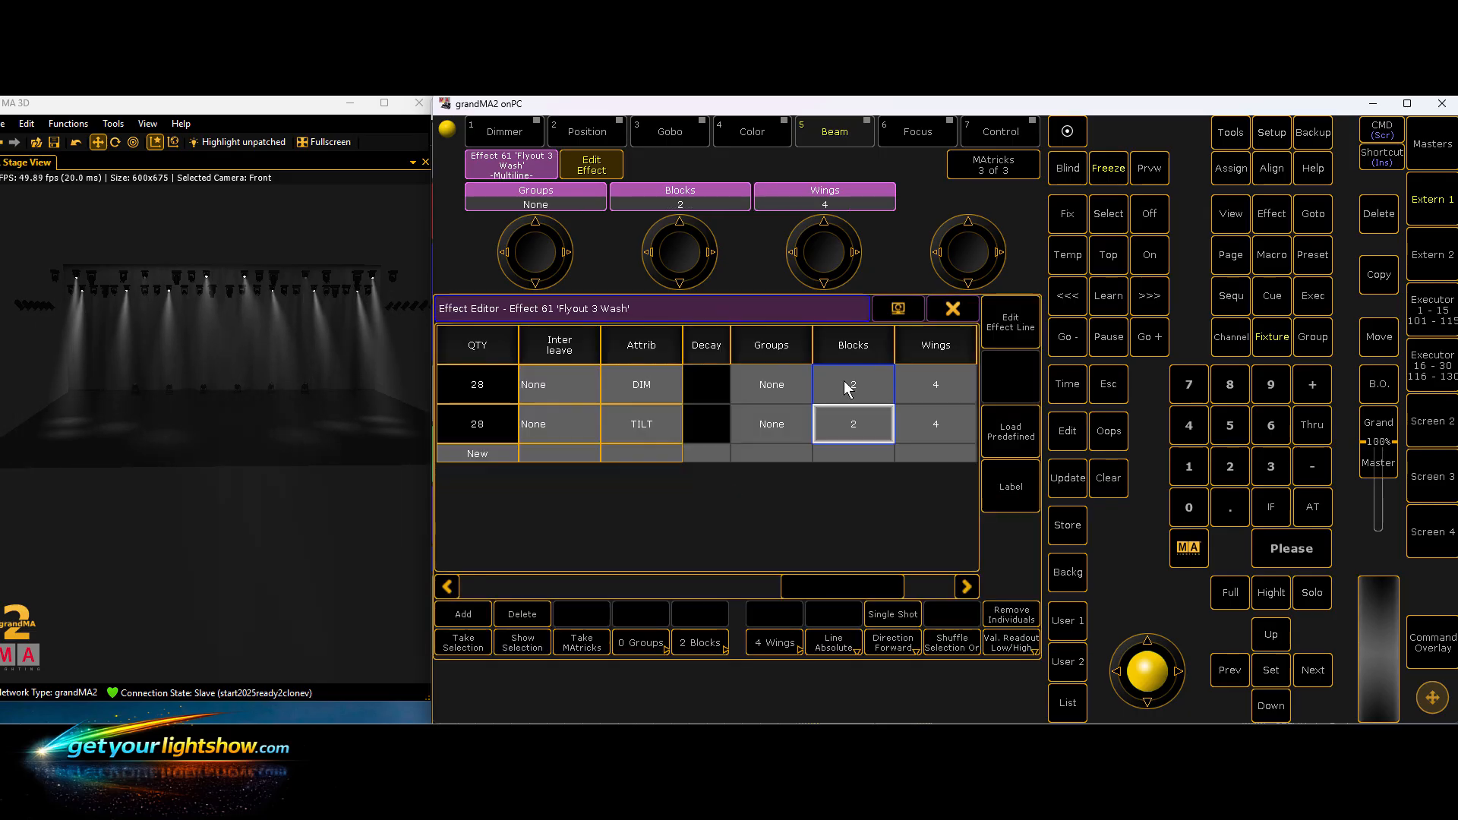
pyautogui.click(954, 309)
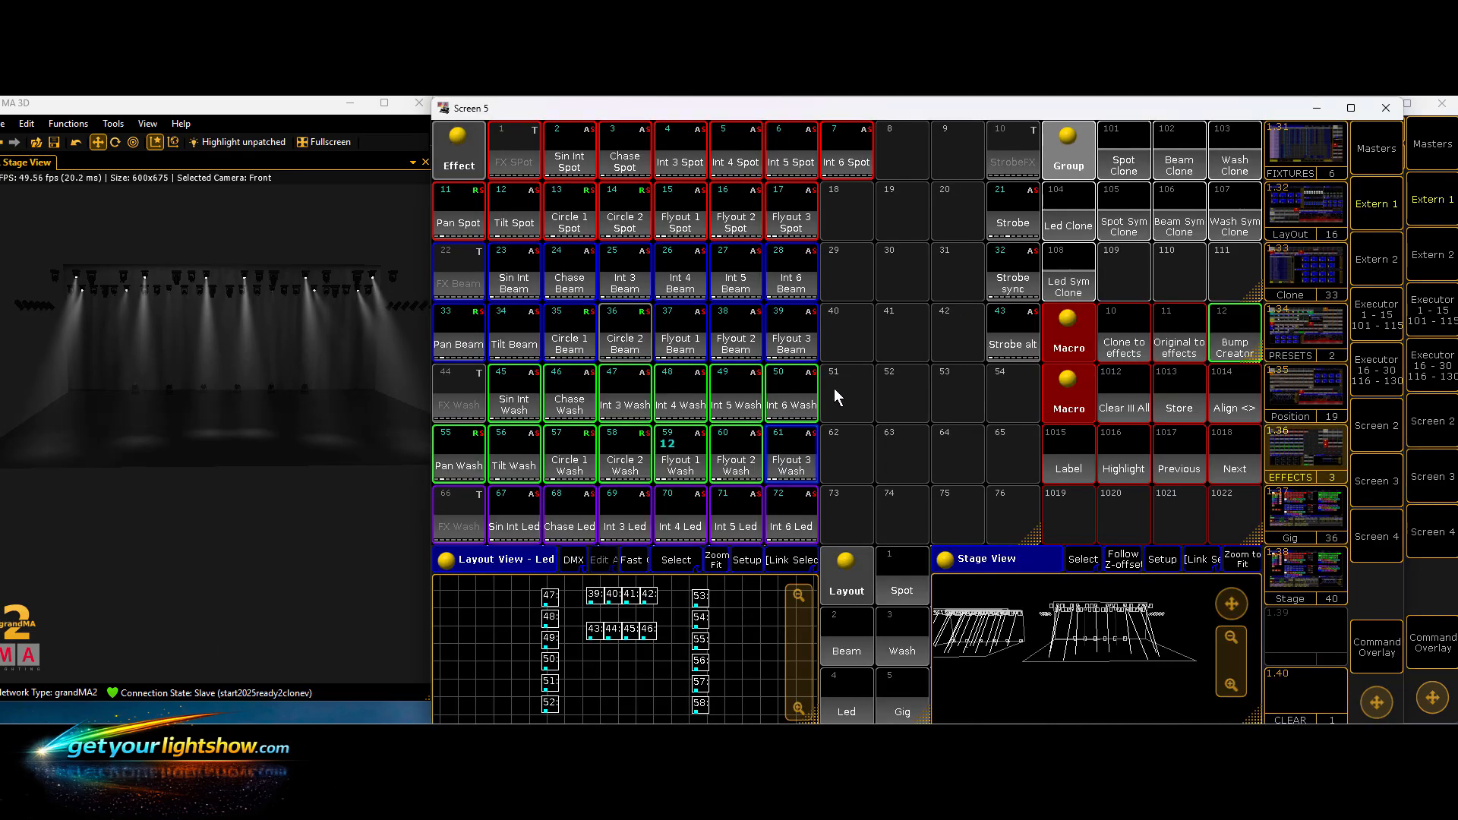
# - Set the blocks to 2 for both the PAN and TILT lines of the Circle 2 Wash effect
pyautogui.click(622, 457)
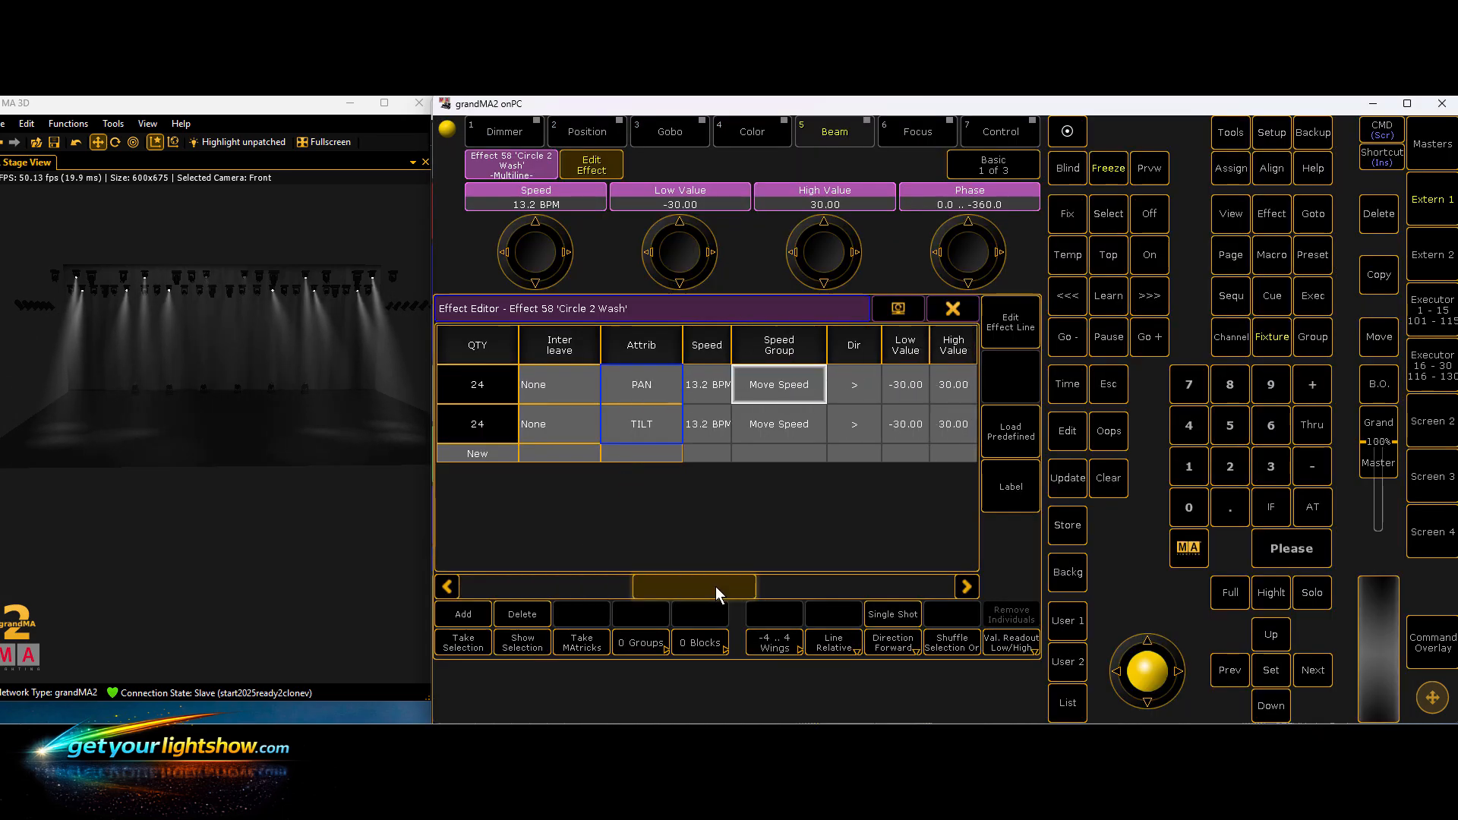
pyautogui.moveTo(716, 586); pyautogui.dragTo(833, 590)
pyautogui.moveTo(900, 387); pyautogui.dragTo(908, 416)
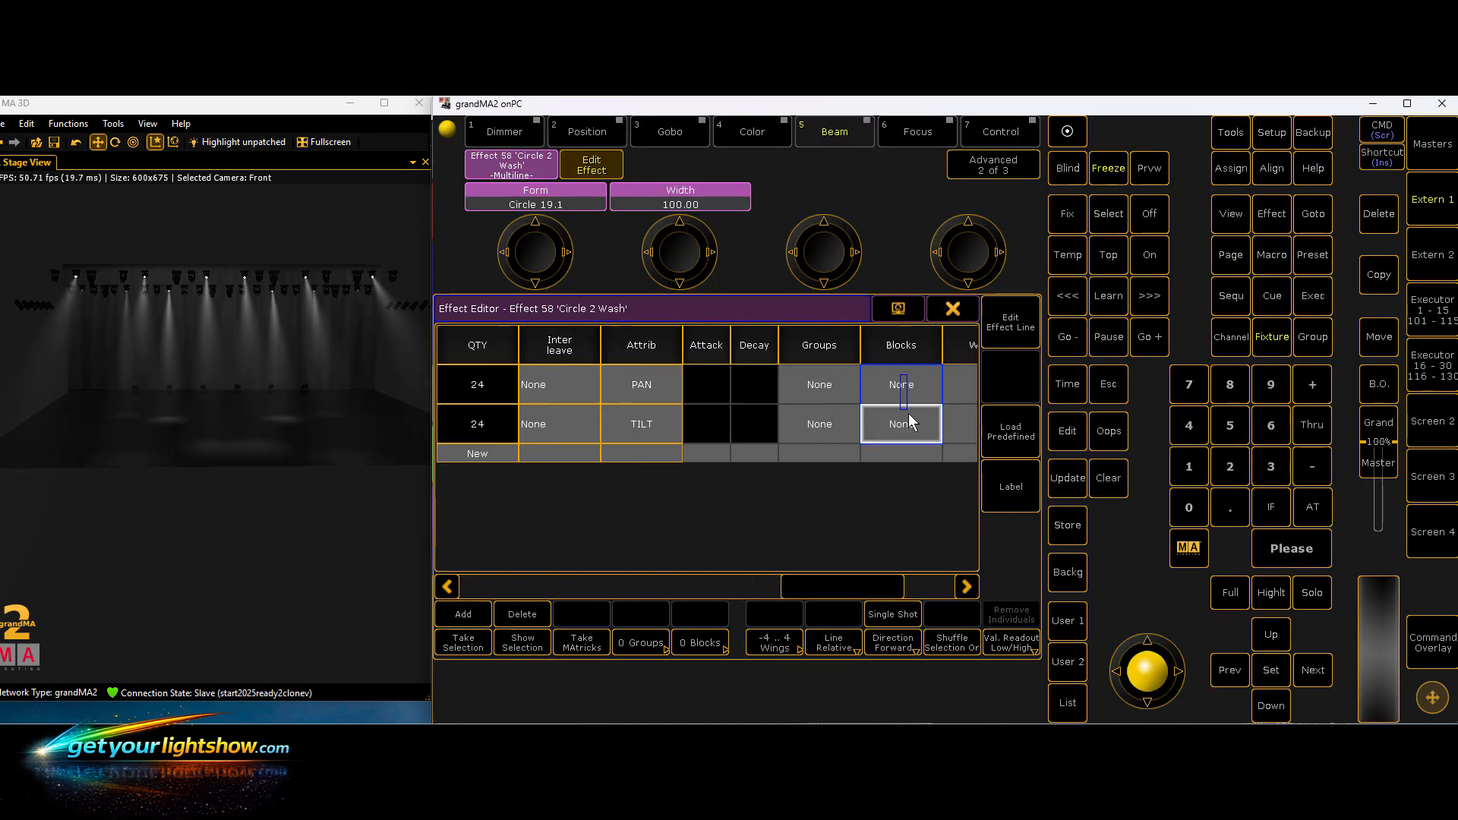
pyautogui.click(910, 422)
pyautogui.click(501, 459)
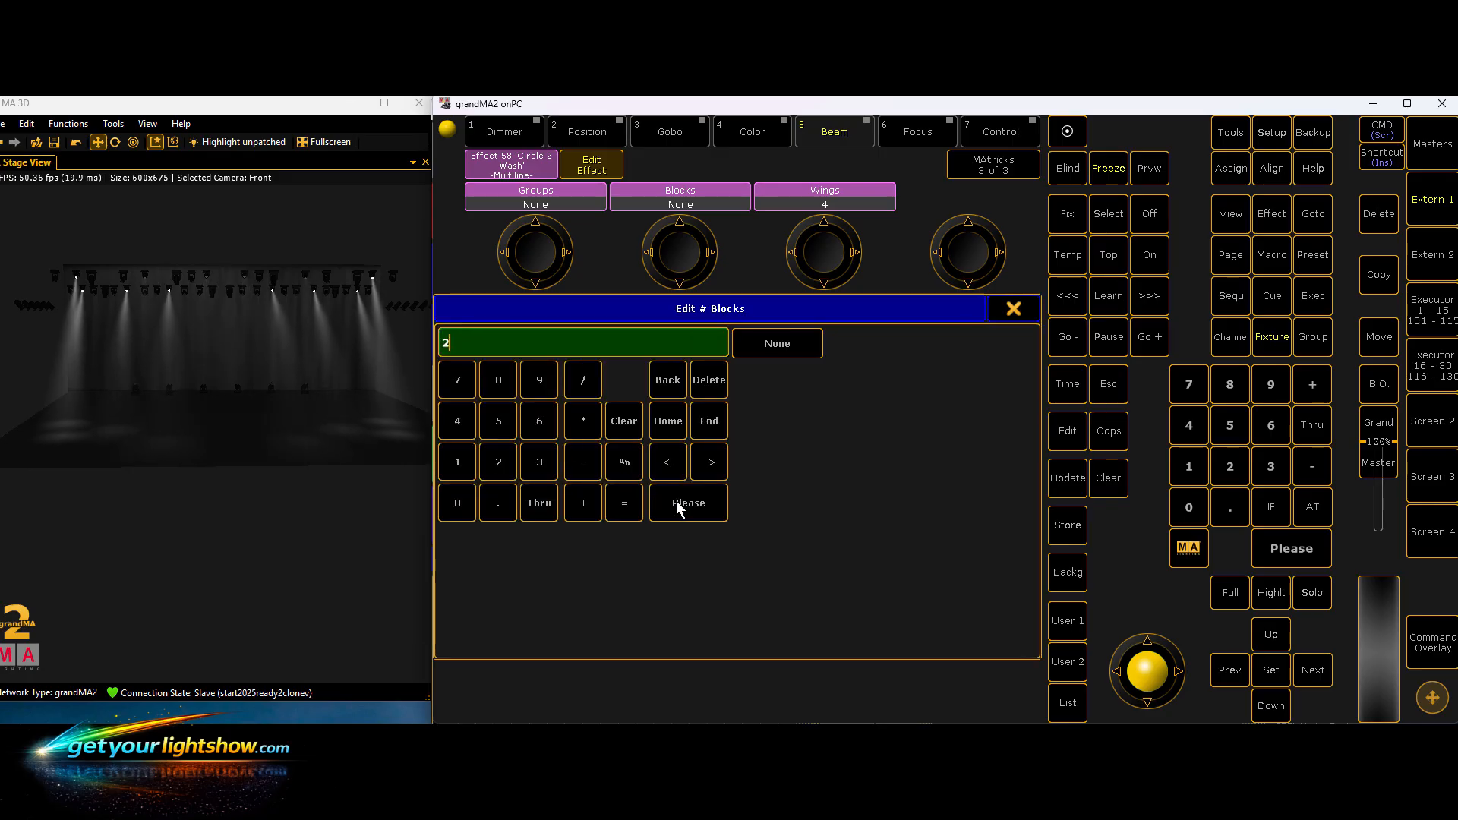
pyautogui.click(676, 501)
pyautogui.click(954, 311)
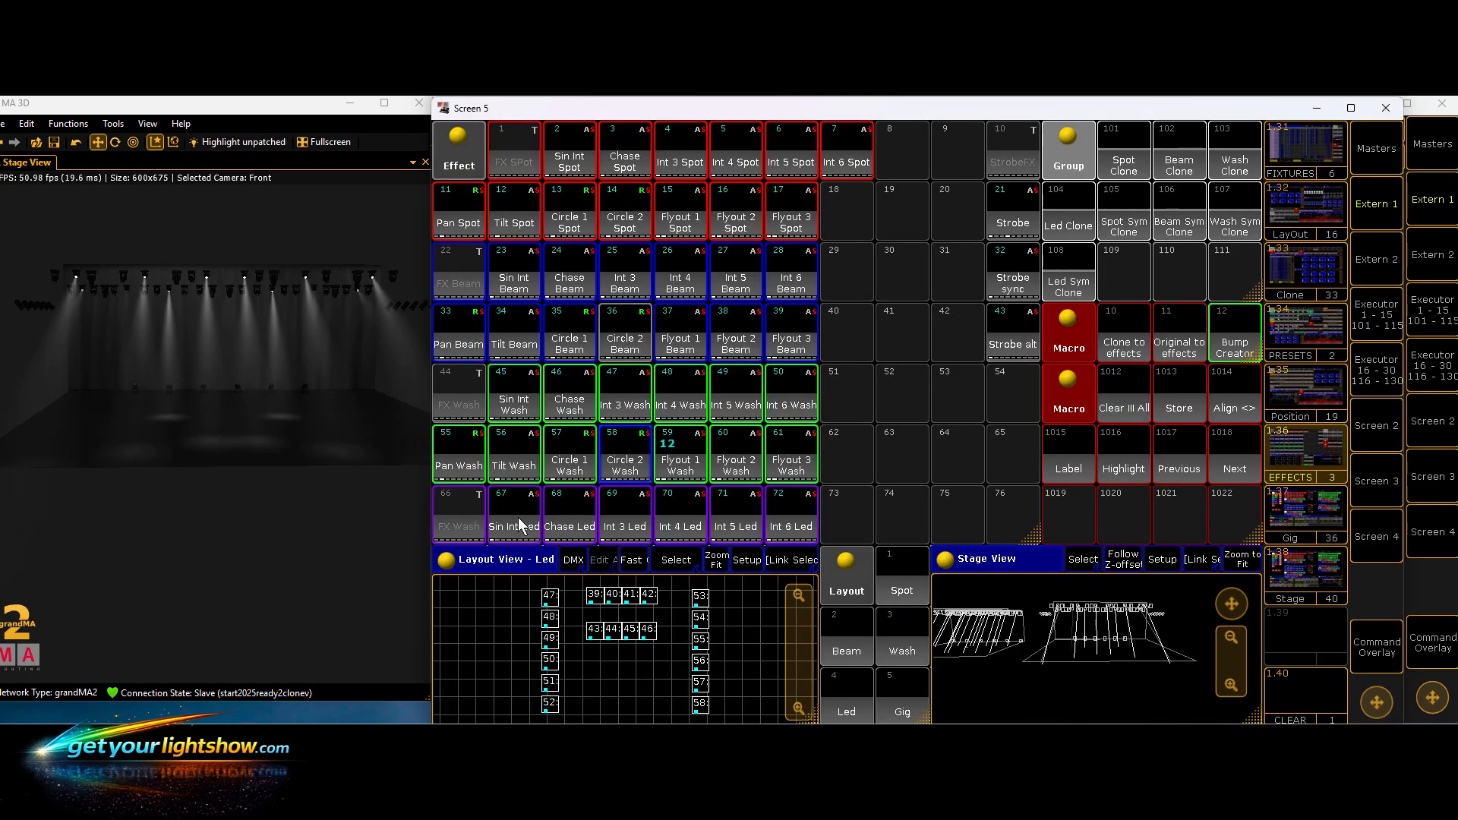
# - Set the blocks to 2 for both the PAN and TILT lines of the Circle 1 Wash effect
pyautogui.rightClick(565, 461)
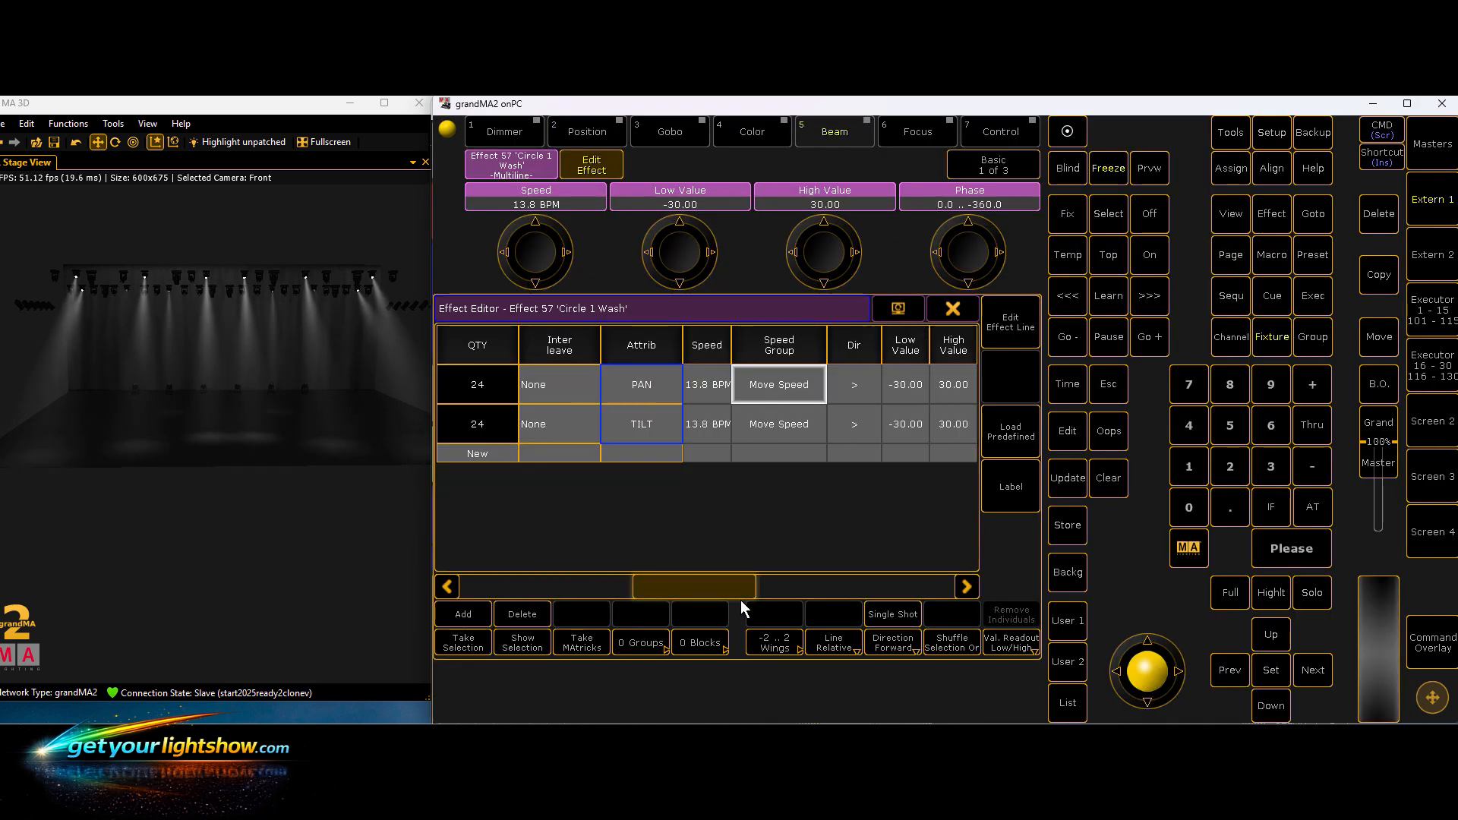
pyautogui.moveTo(741, 600); pyautogui.dragTo(855, 598)
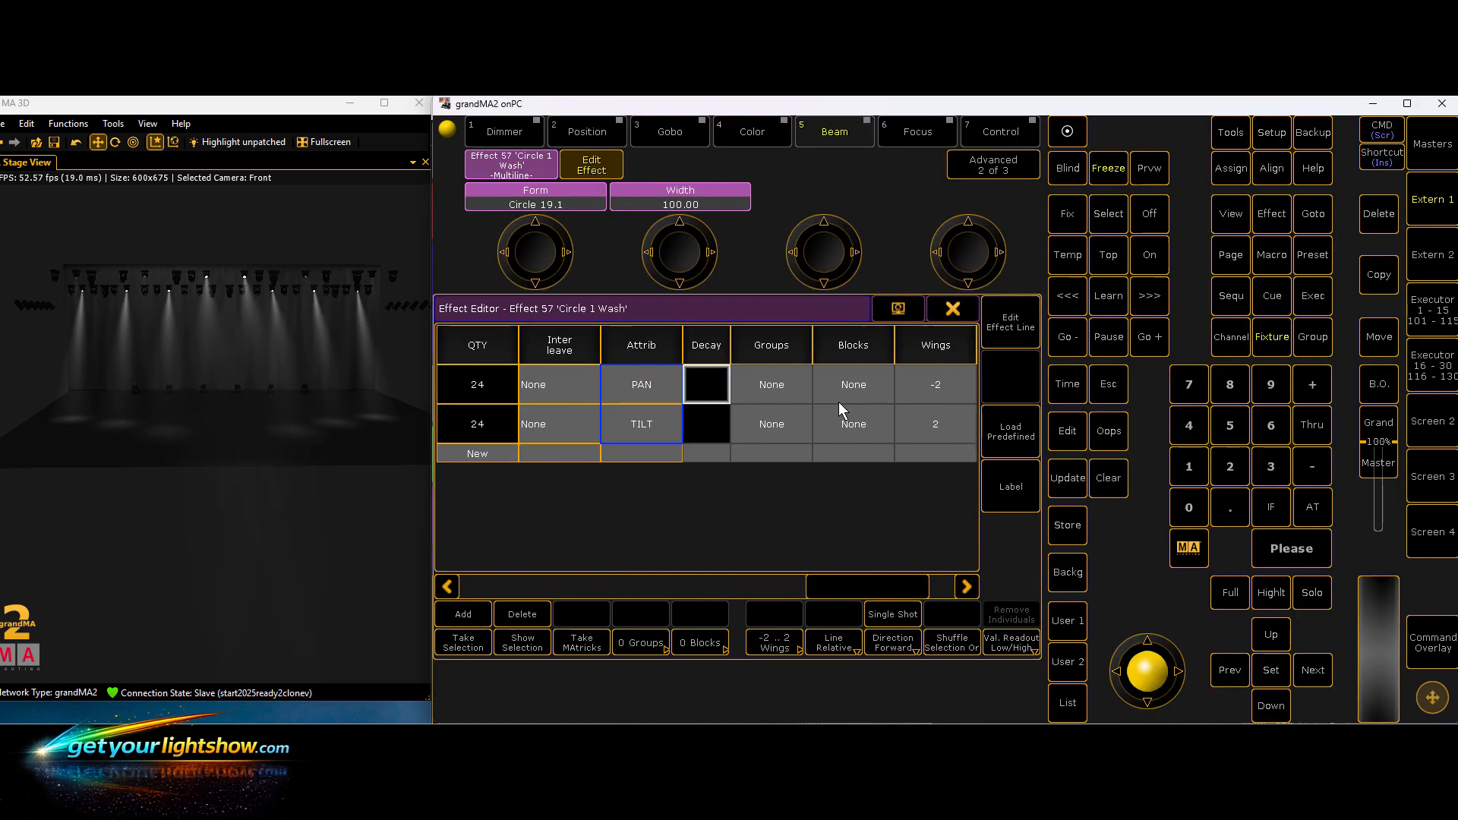
pyautogui.click(846, 425)
pyautogui.click(847, 425)
pyautogui.click(493, 460)
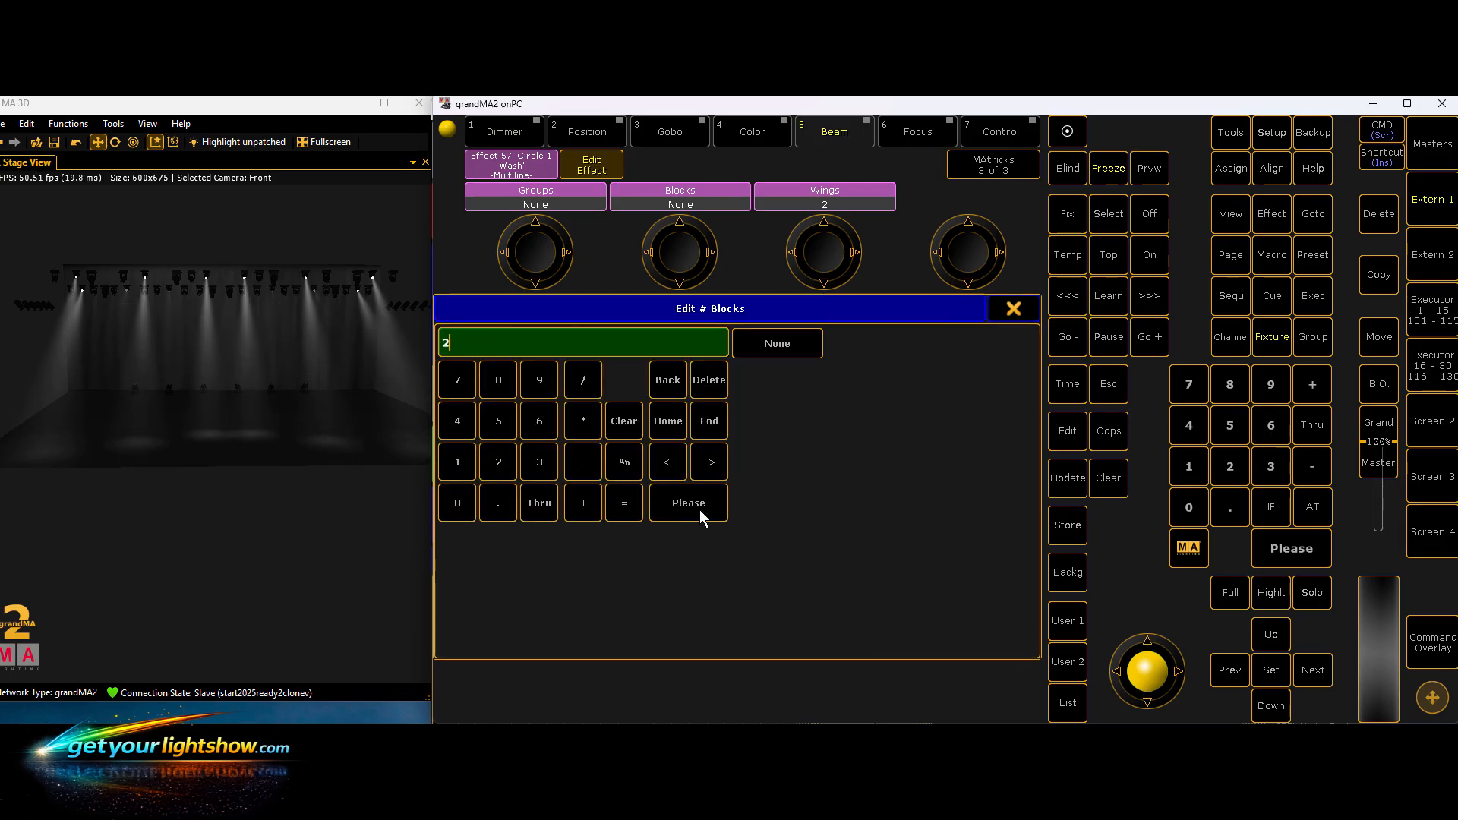
pyautogui.click(699, 508)
pyautogui.click(960, 308)
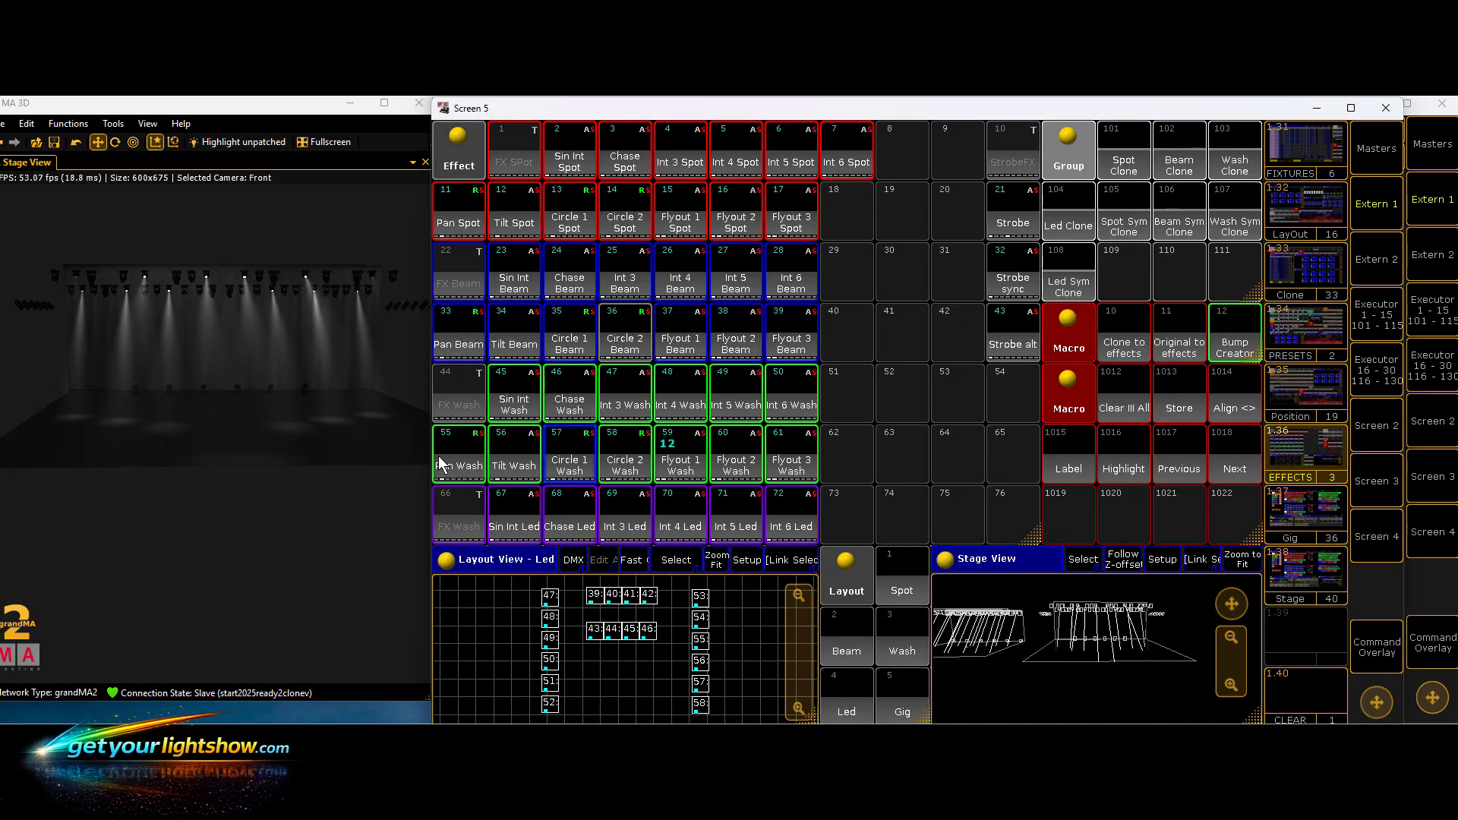
# - Set the blocks to 2 for the PAN line of the Pan Wash effect
pyautogui.rightClick(440, 457)
pyautogui.moveTo(588, 586); pyautogui.dragTo(873, 590)
pyautogui.click(814, 377)
pyautogui.click(814, 377)
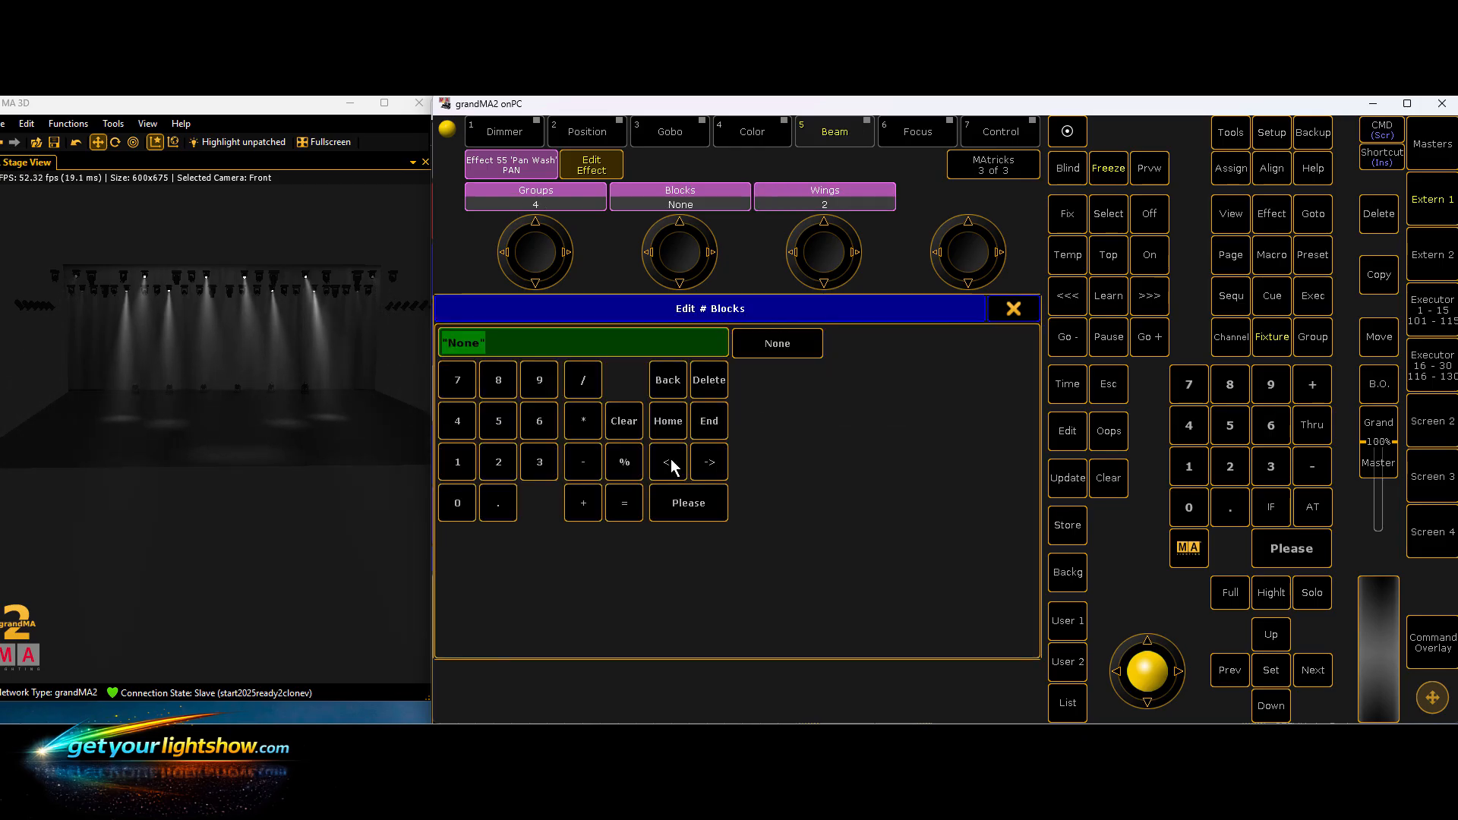
pyautogui.click(499, 462)
pyautogui.click(661, 504)
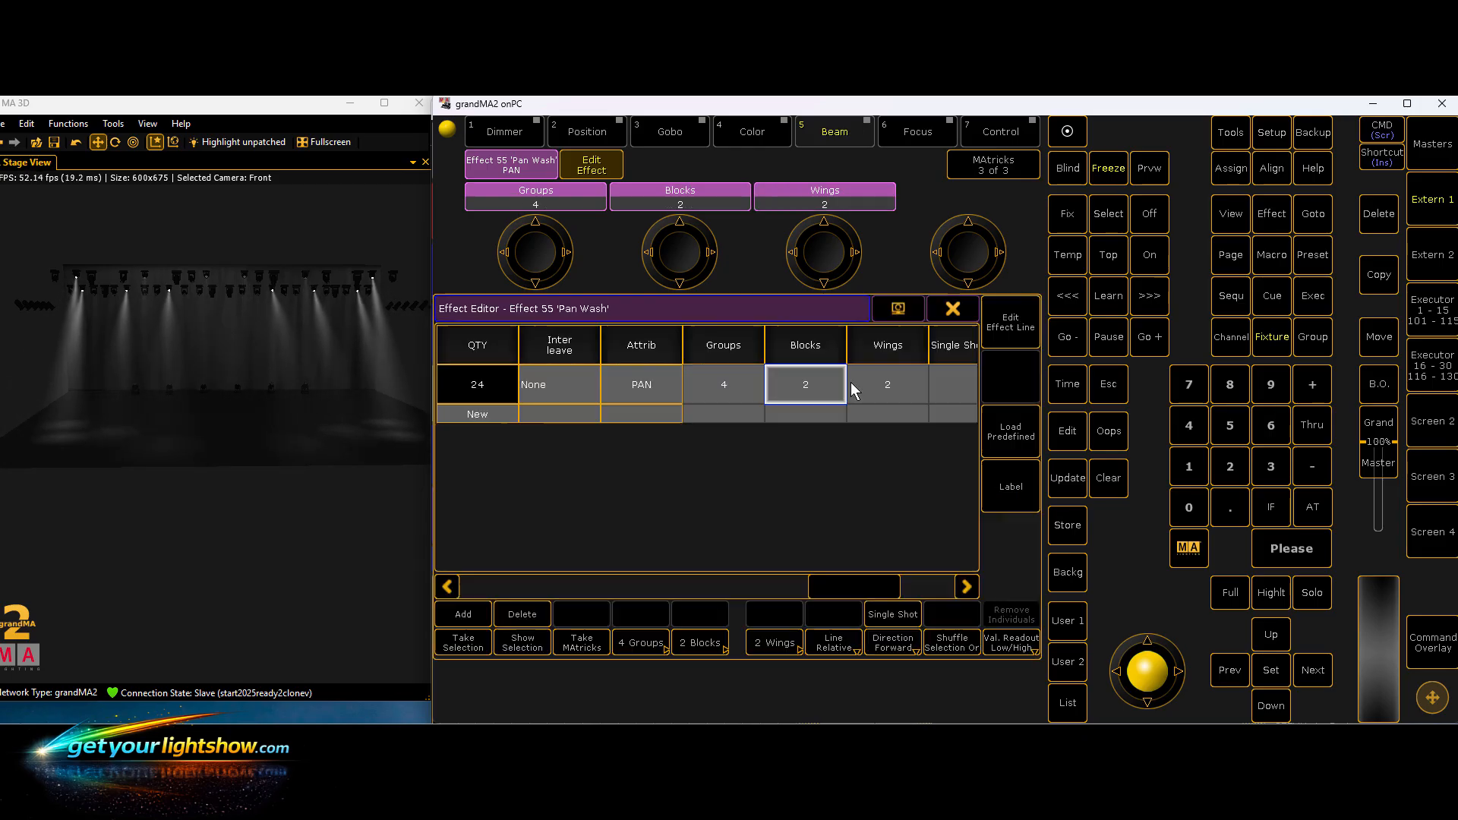
pyautogui.click(941, 312)
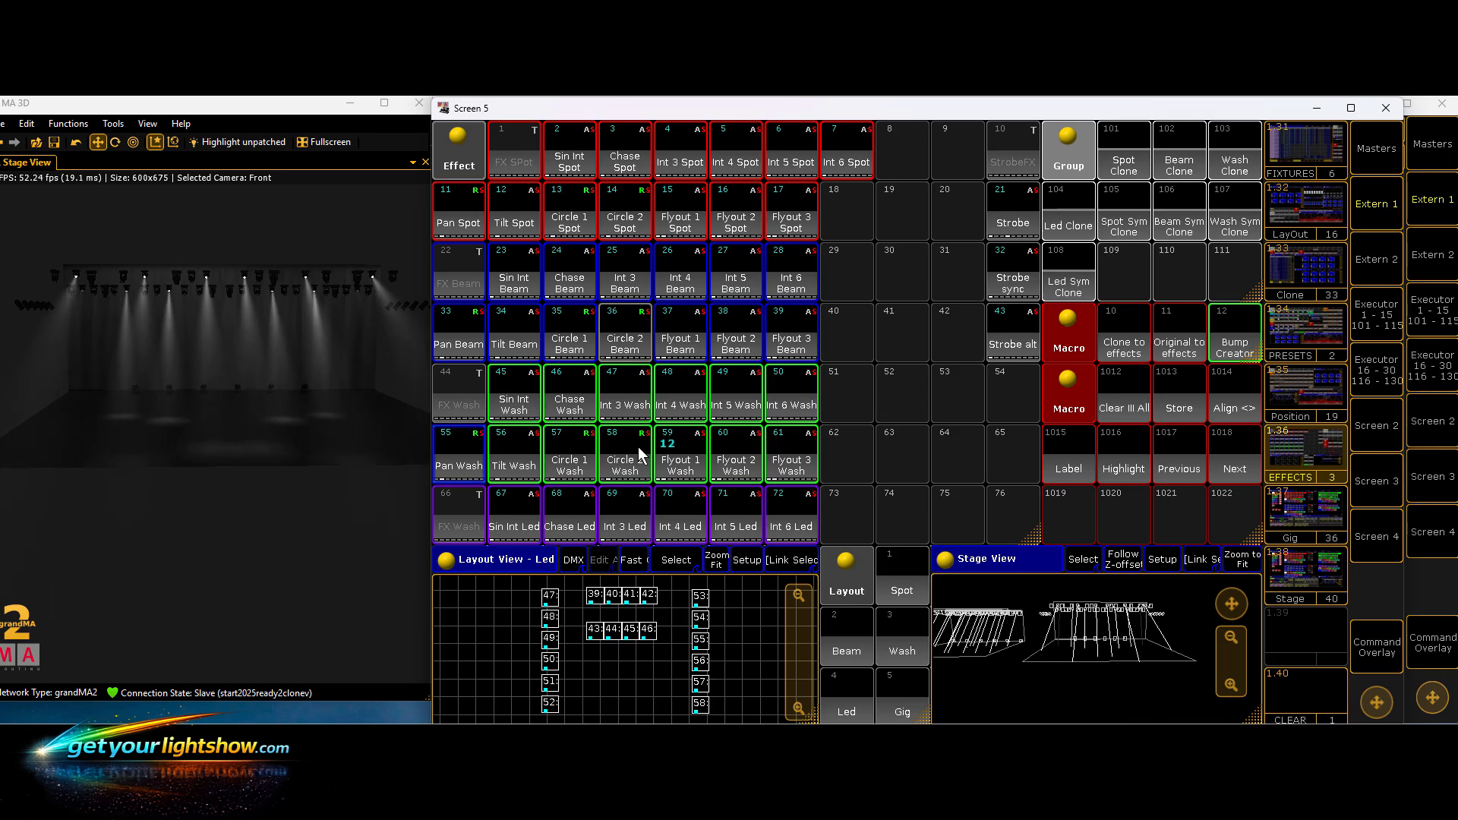
# - Check the blocks and wings settings of the Int 6 Wash effect and close its editor
pyautogui.click(789, 409)
pyautogui.moveTo(576, 589); pyautogui.dragTo(849, 598)
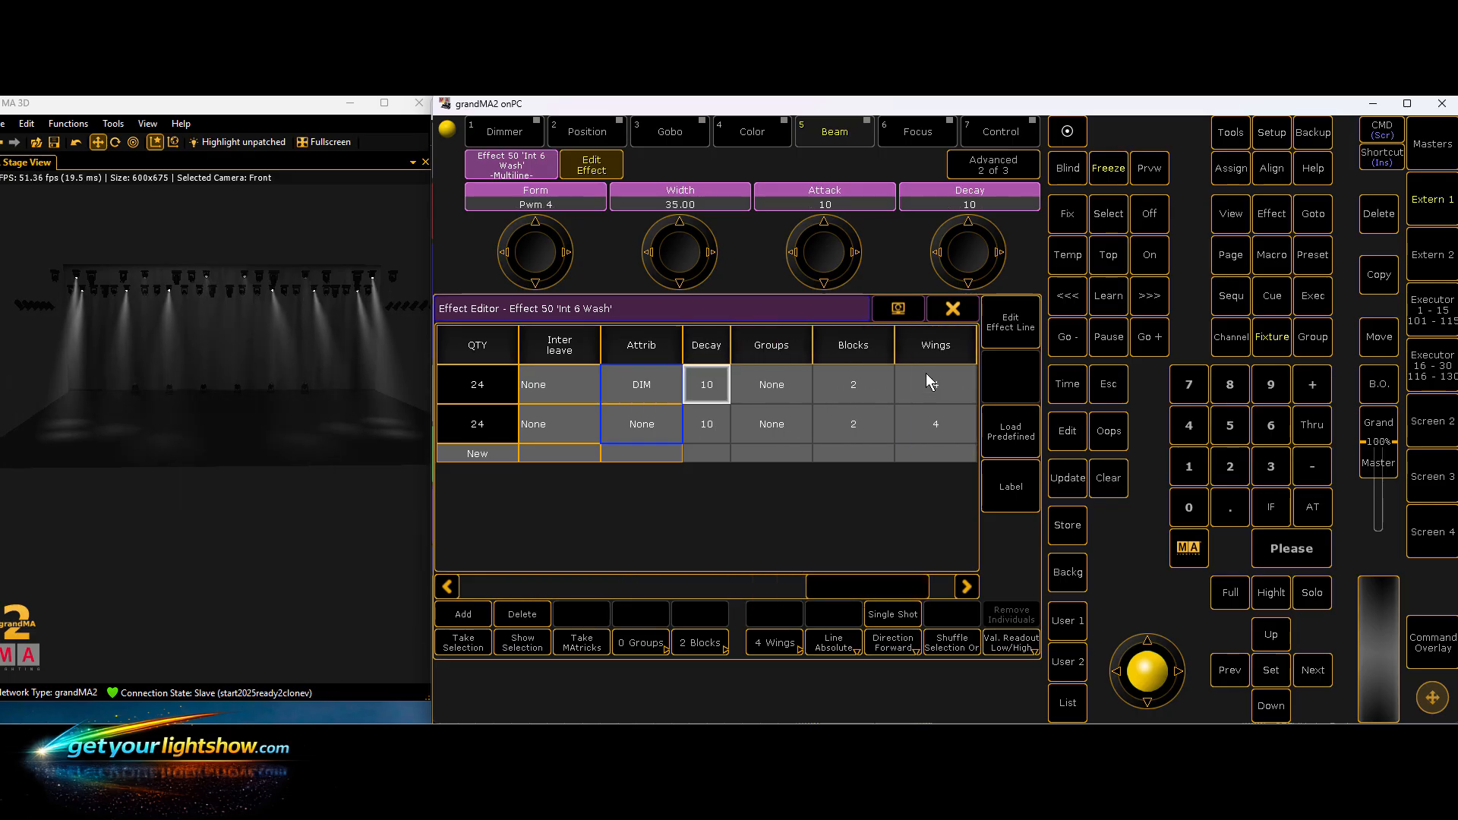
pyautogui.click(945, 317)
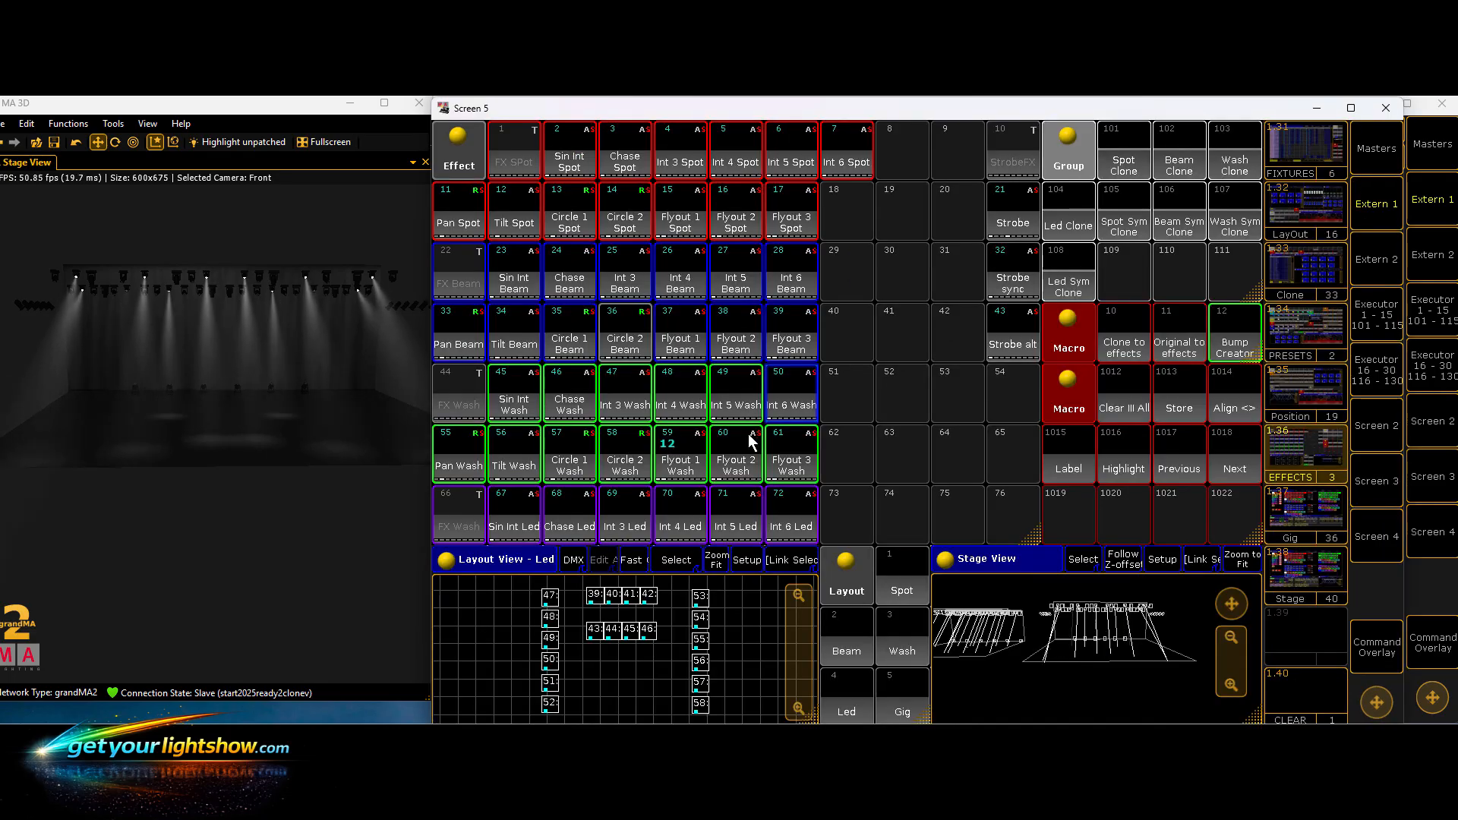
# - Set the blocks to 2 for both lines of the Int 5 Wash effect
pyautogui.rightClick(735, 393)
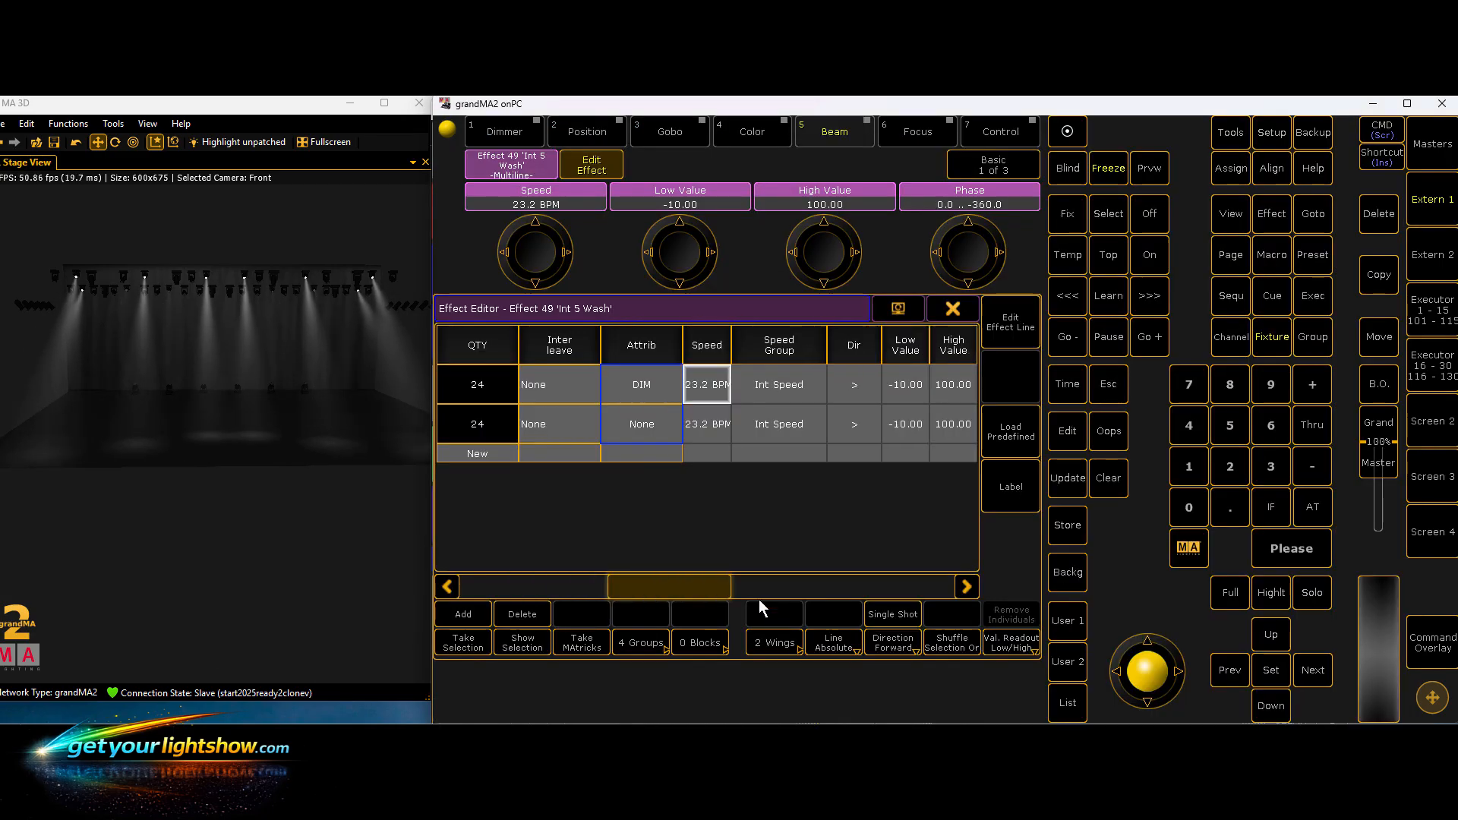
pyautogui.moveTo(759, 599); pyautogui.dragTo(871, 608)
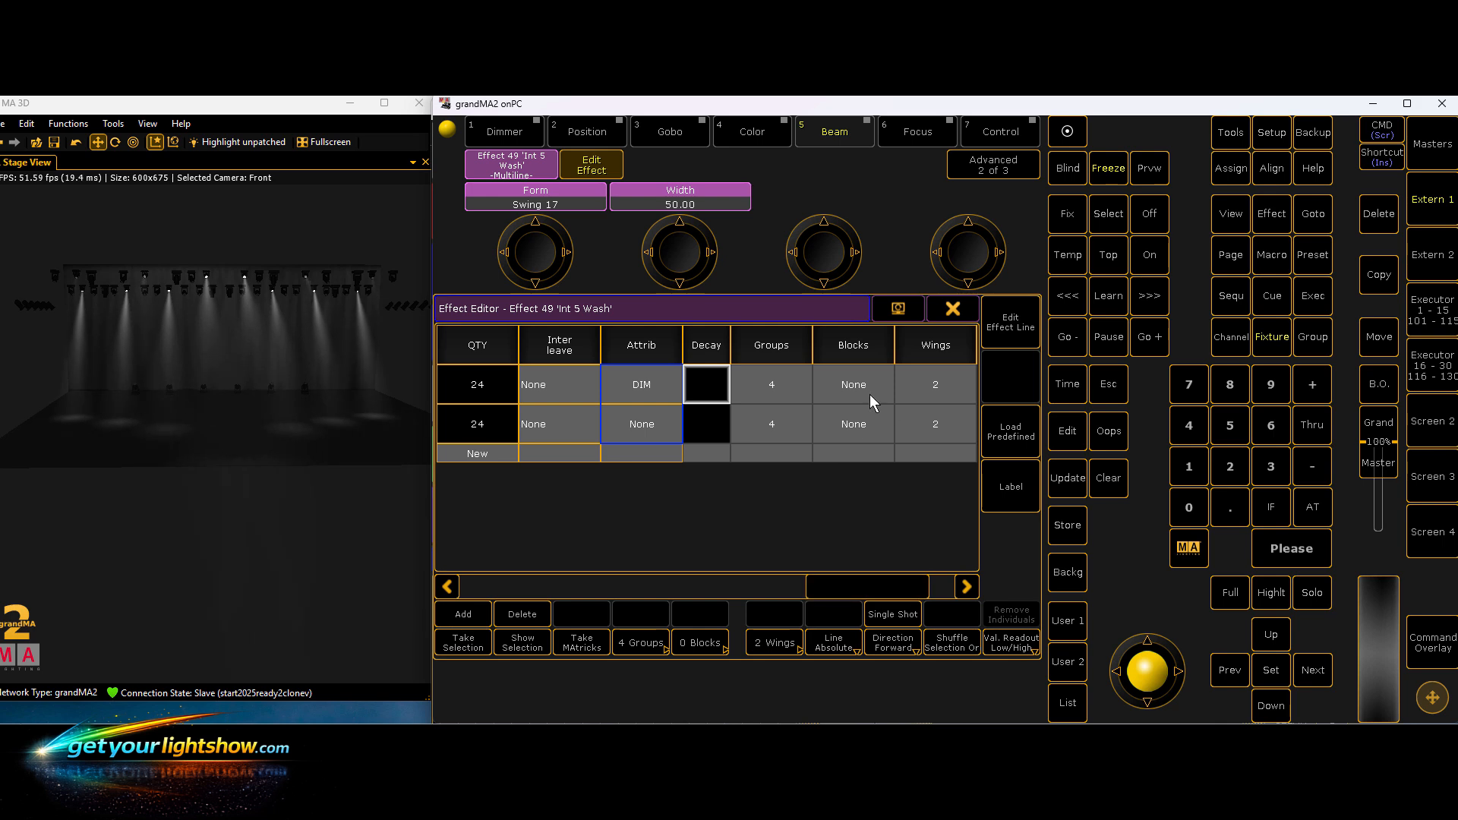
pyautogui.click(847, 418)
pyautogui.click(848, 418)
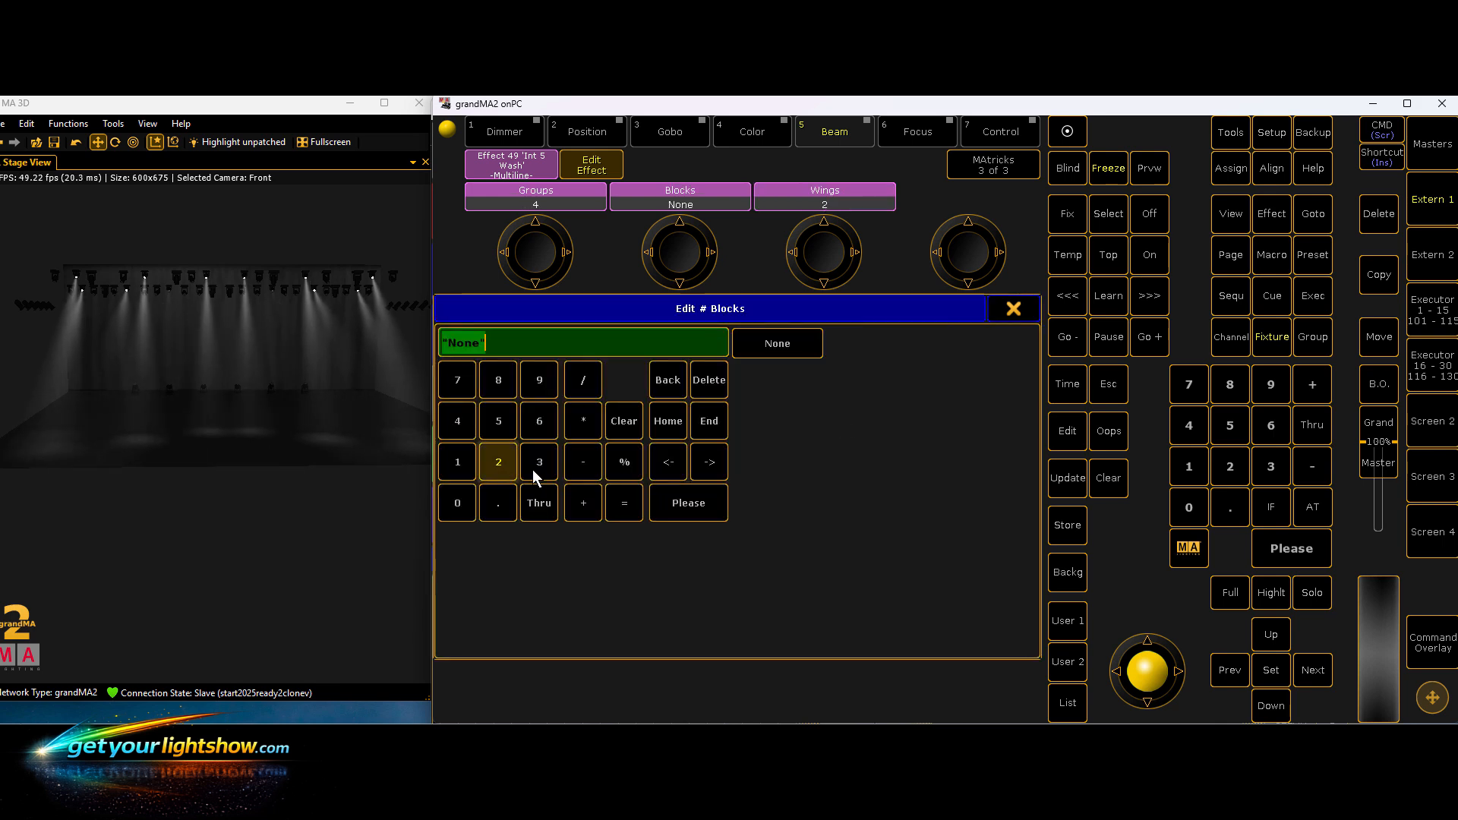
pyautogui.click(498, 462)
pyautogui.click(673, 505)
pyautogui.click(950, 307)
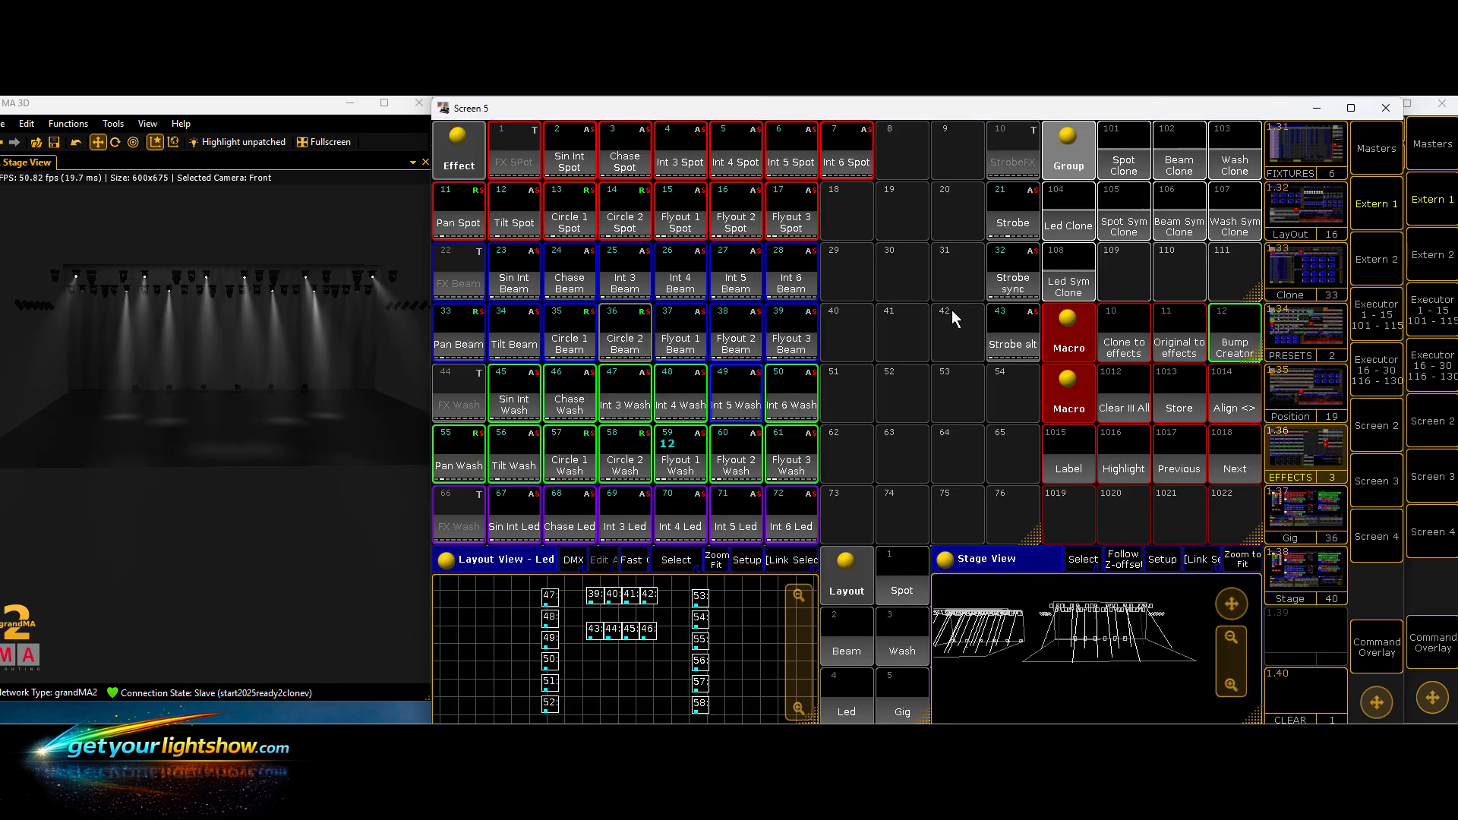
# - Set the blocks to 2 for both lines of the Int 4 Wash effect
pyautogui.click(665, 394)
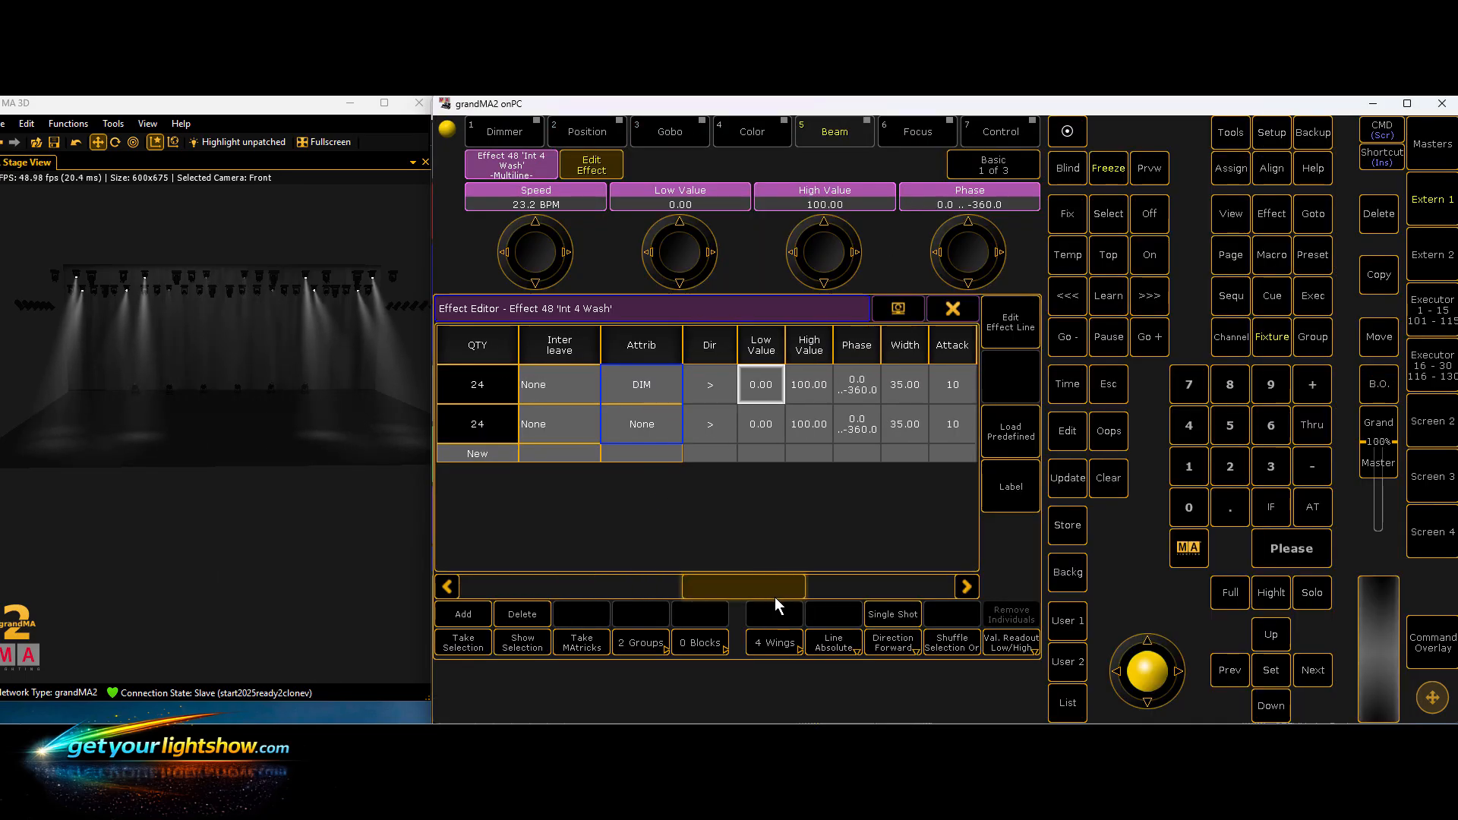
pyautogui.moveTo(774, 597); pyautogui.dragTo(851, 600)
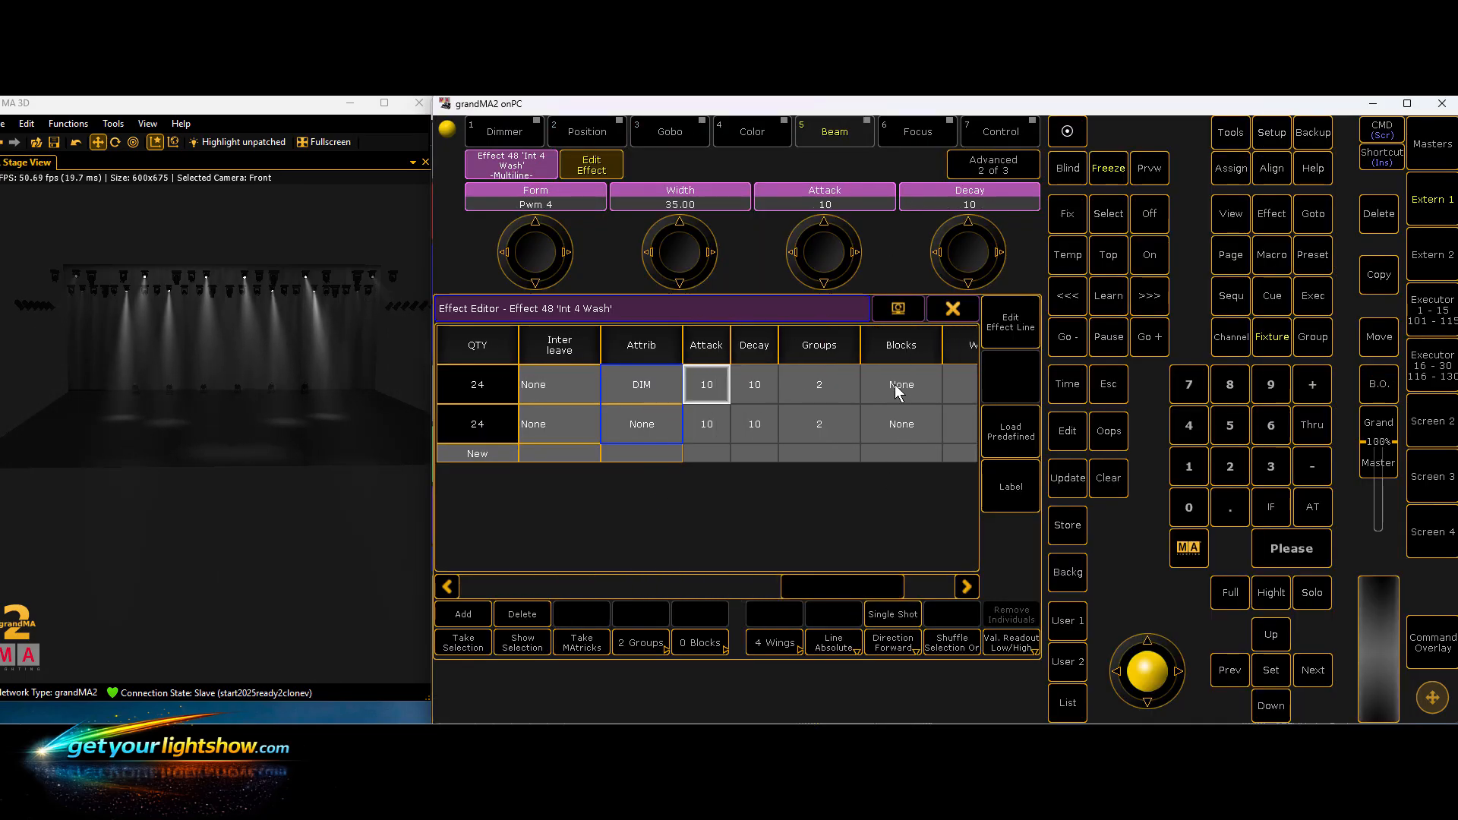
pyautogui.click(902, 424)
pyautogui.click(499, 462)
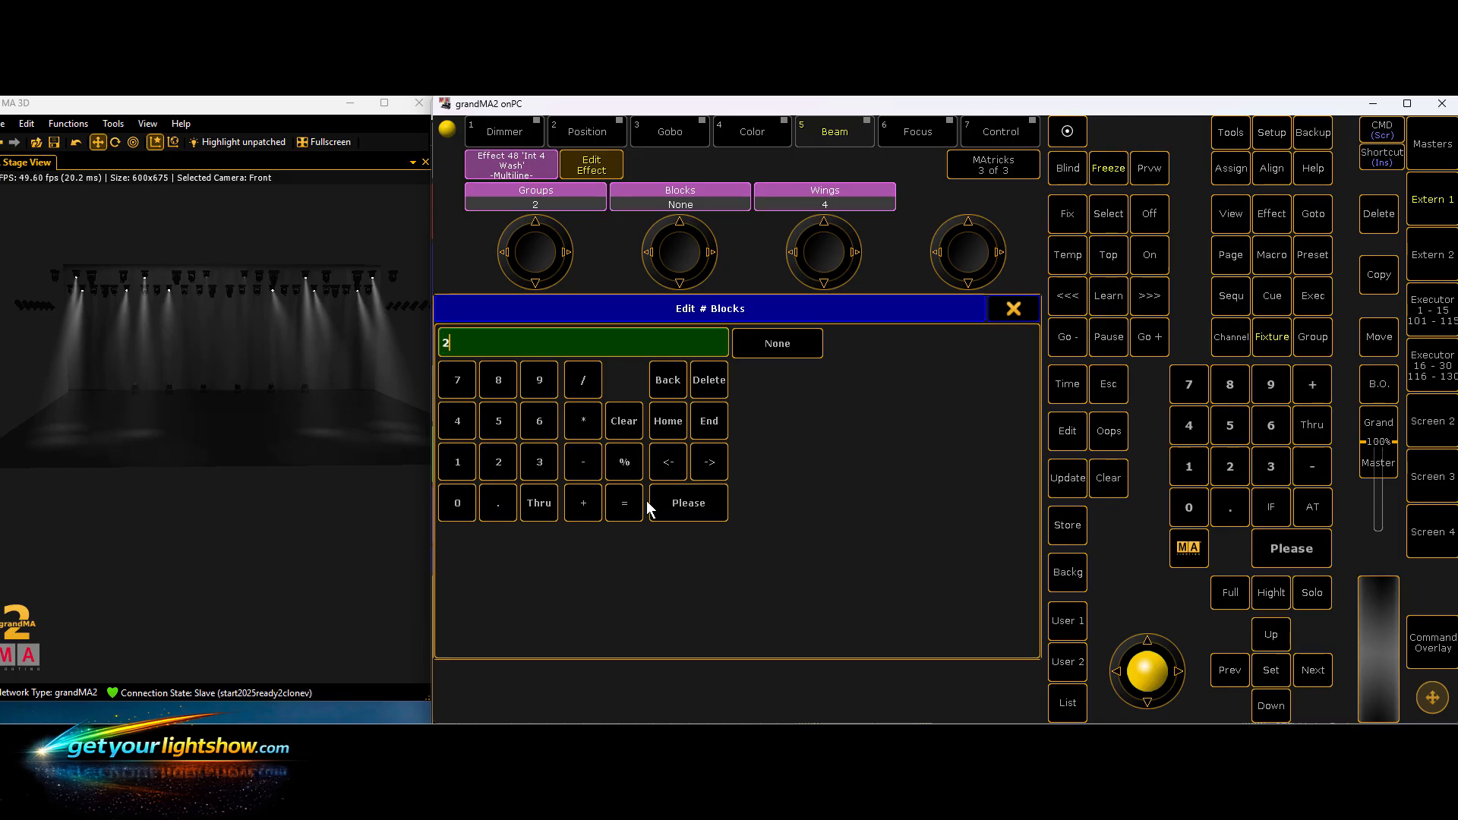
pyautogui.click(654, 505)
pyautogui.click(941, 310)
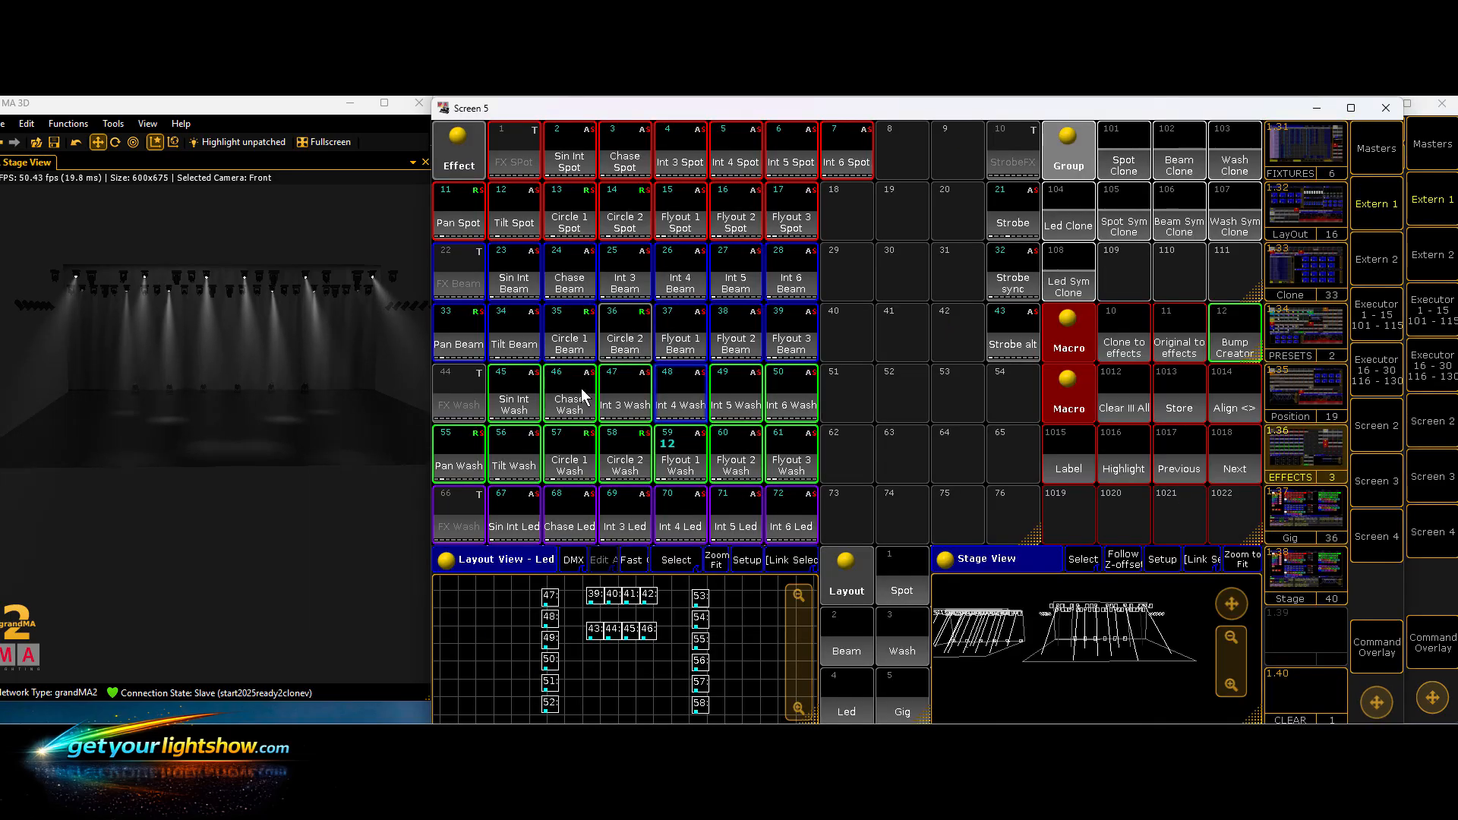
# - Check the blocks settings of the Int 3 Wash effect and close its editor
pyautogui.click(623, 389)
pyautogui.moveTo(554, 586); pyautogui.dragTo(829, 599)
pyautogui.click(940, 311)
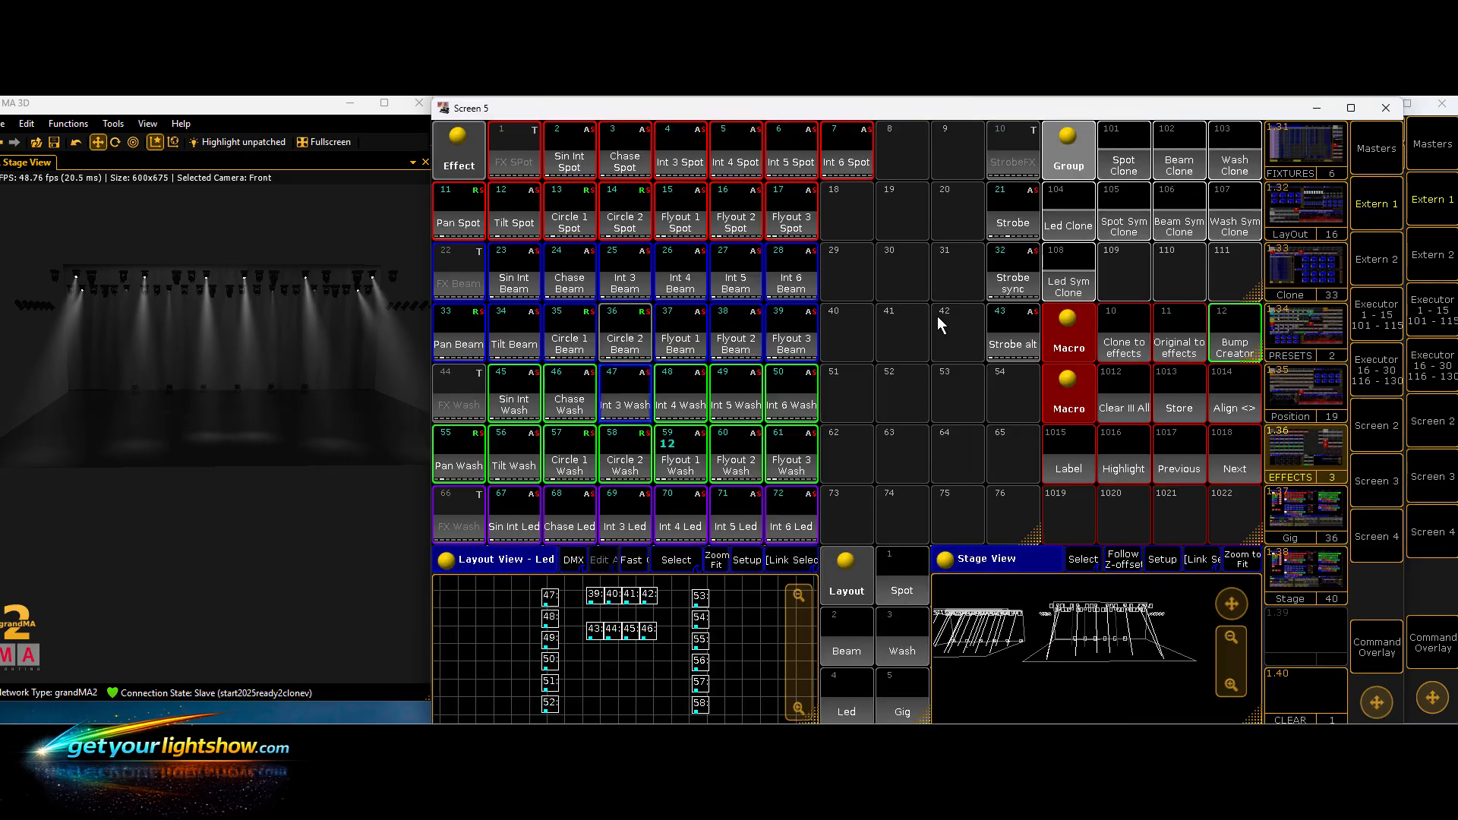
# - Set the blocks to 2 for both lines of the Chase Wash effect
pyautogui.click(586, 397)
pyautogui.moveTo(596, 585); pyautogui.dragTo(927, 586)
pyautogui.click(734, 401)
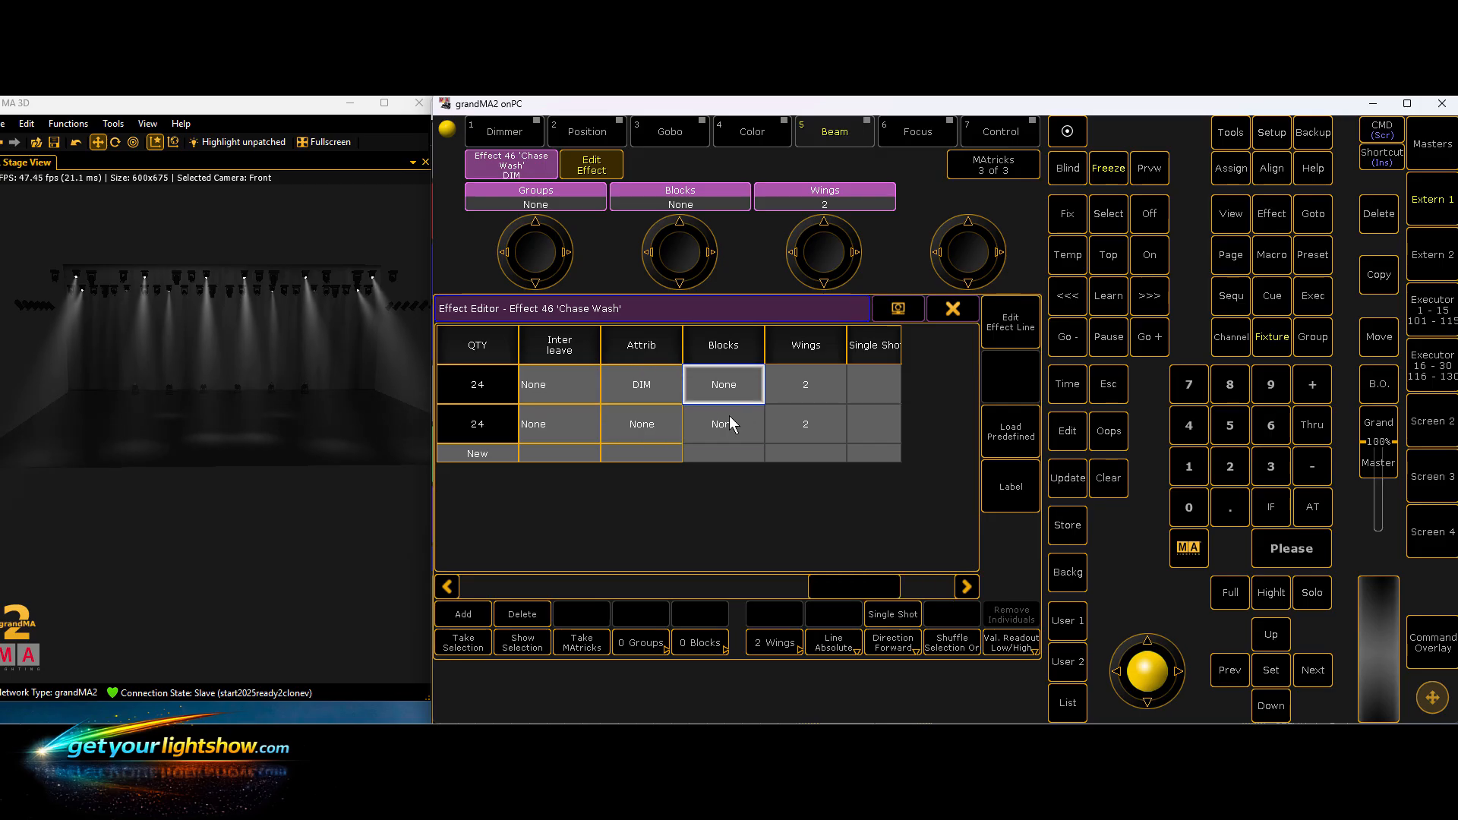
pyautogui.click(729, 423)
pyautogui.click(495, 464)
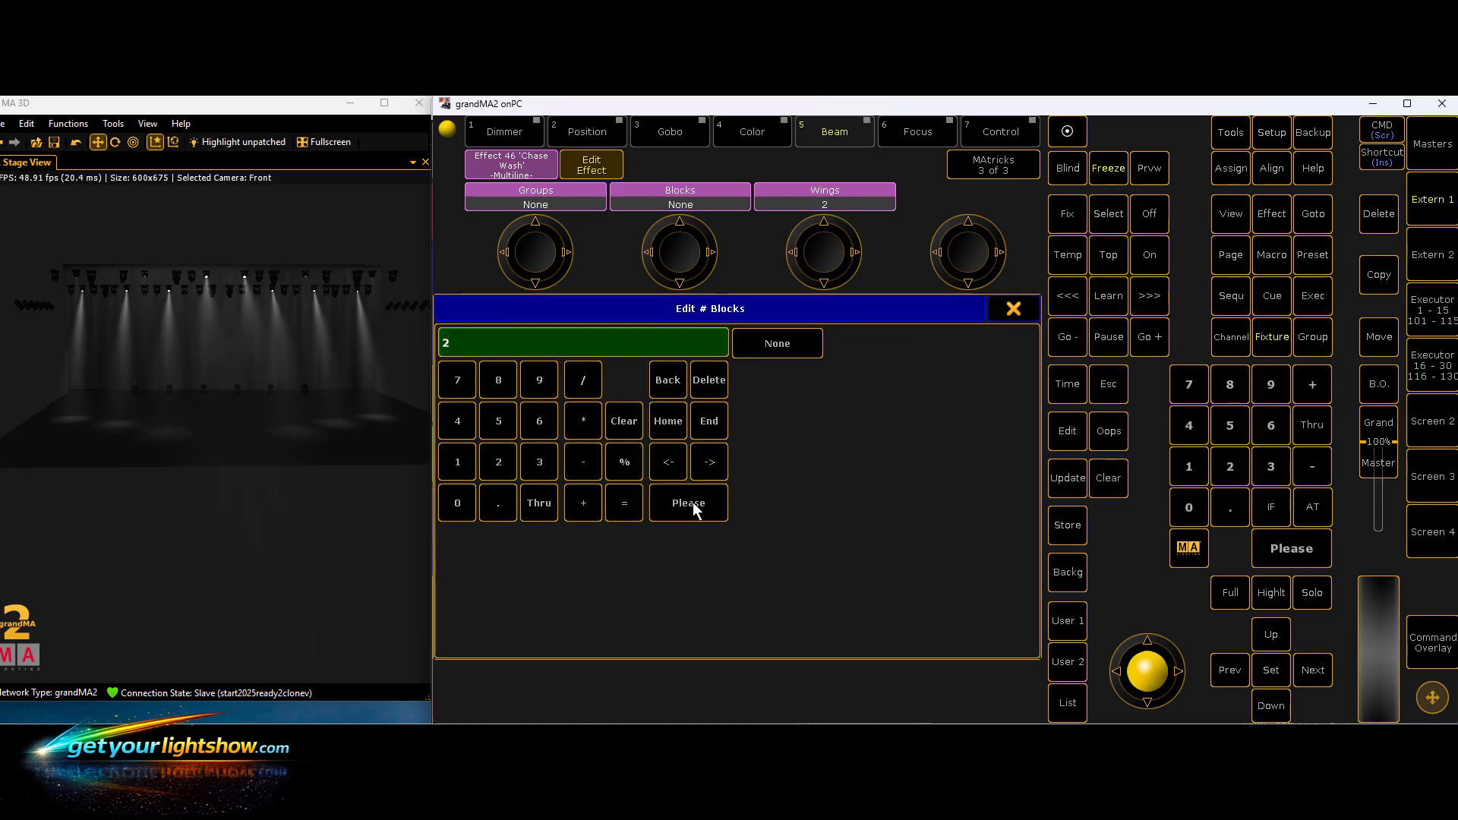
pyautogui.click(689, 503)
pyautogui.click(950, 307)
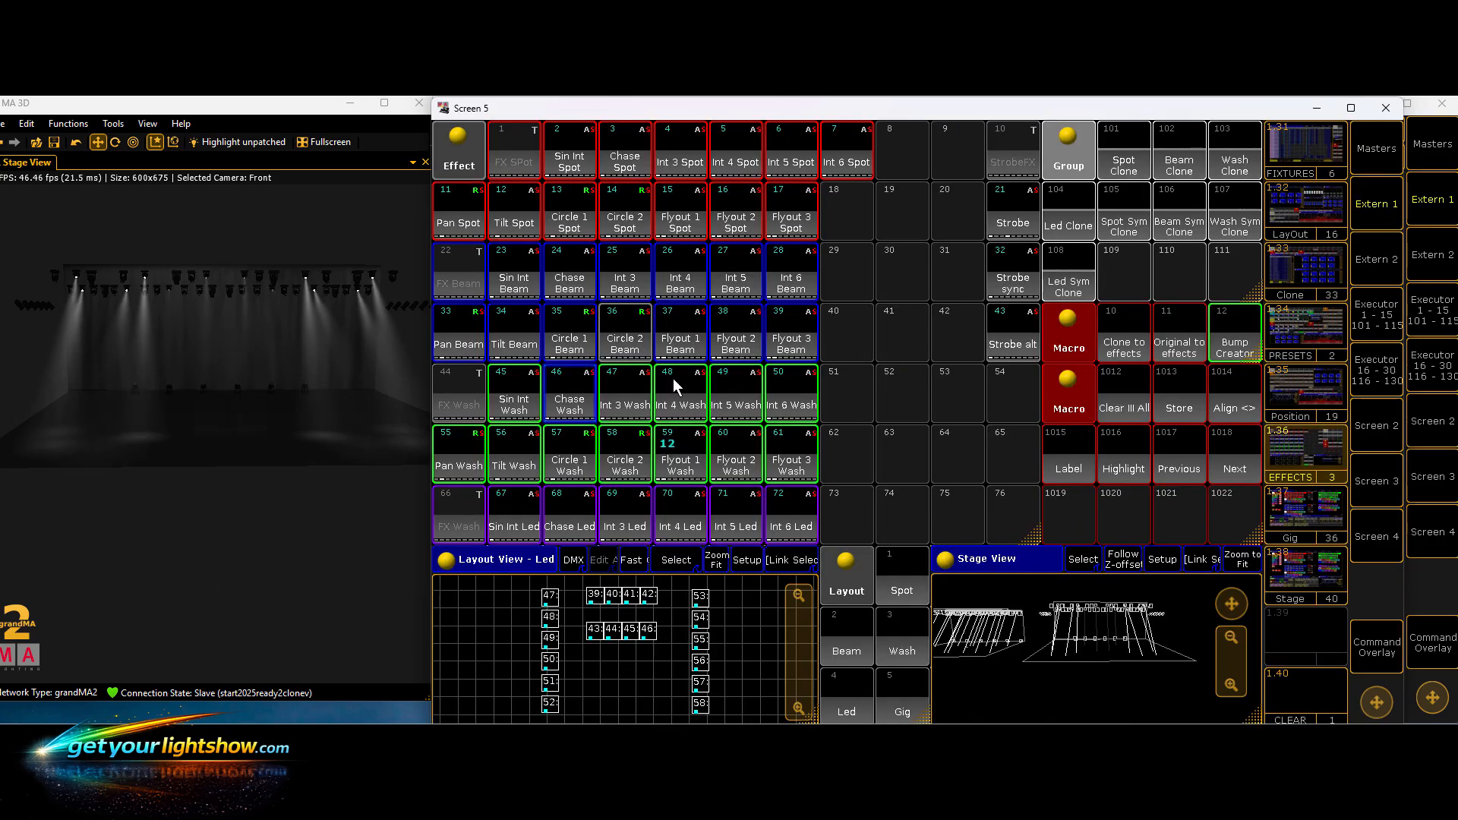
# - Set the blocks to 2 for both lines of the Sin Int Wash effect
pyautogui.click(521, 399)
pyautogui.moveTo(577, 575); pyautogui.dragTo(860, 609)
pyautogui.click(852, 423)
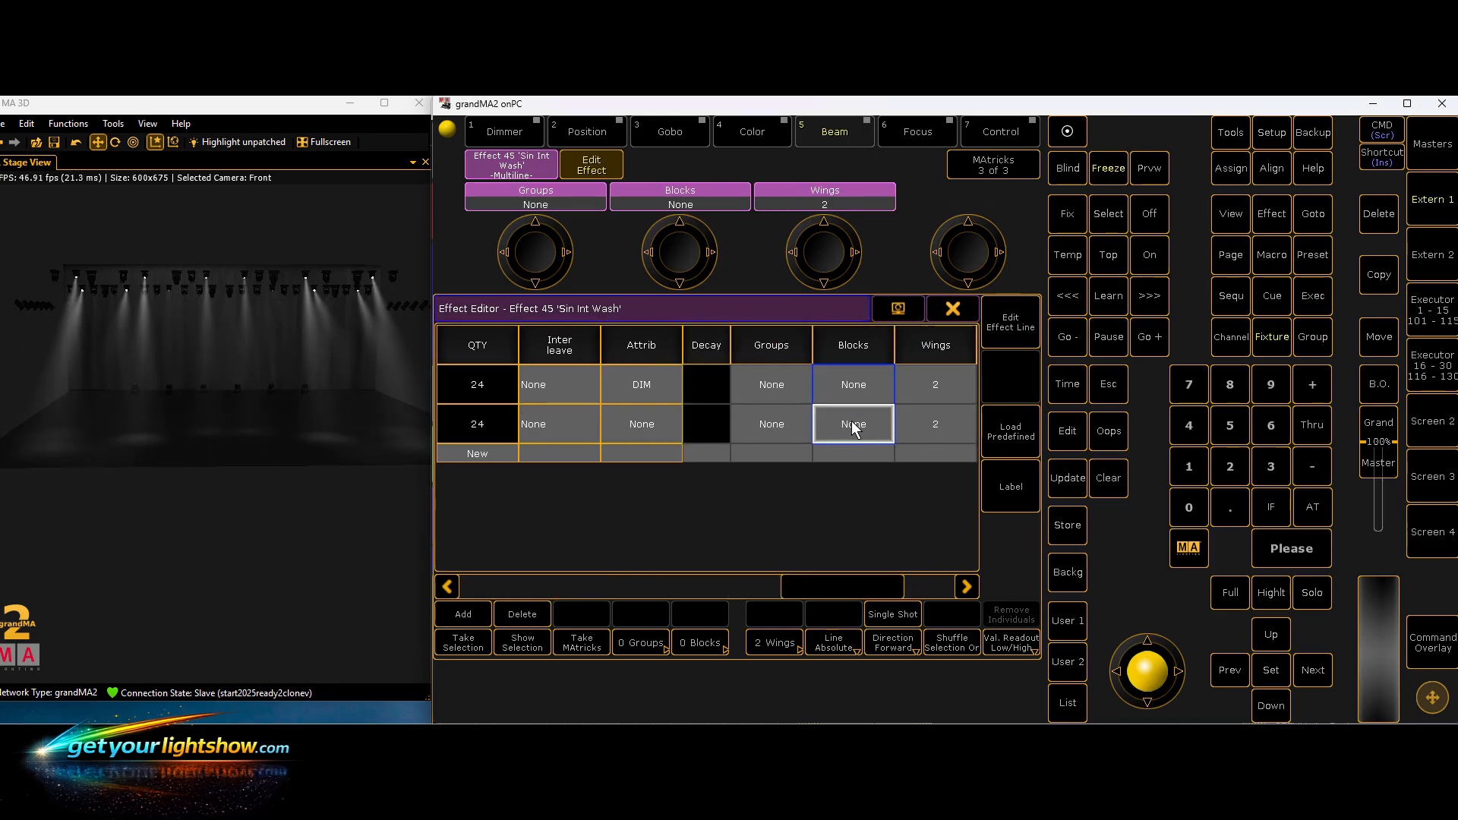
pyautogui.click(853, 424)
pyautogui.click(515, 462)
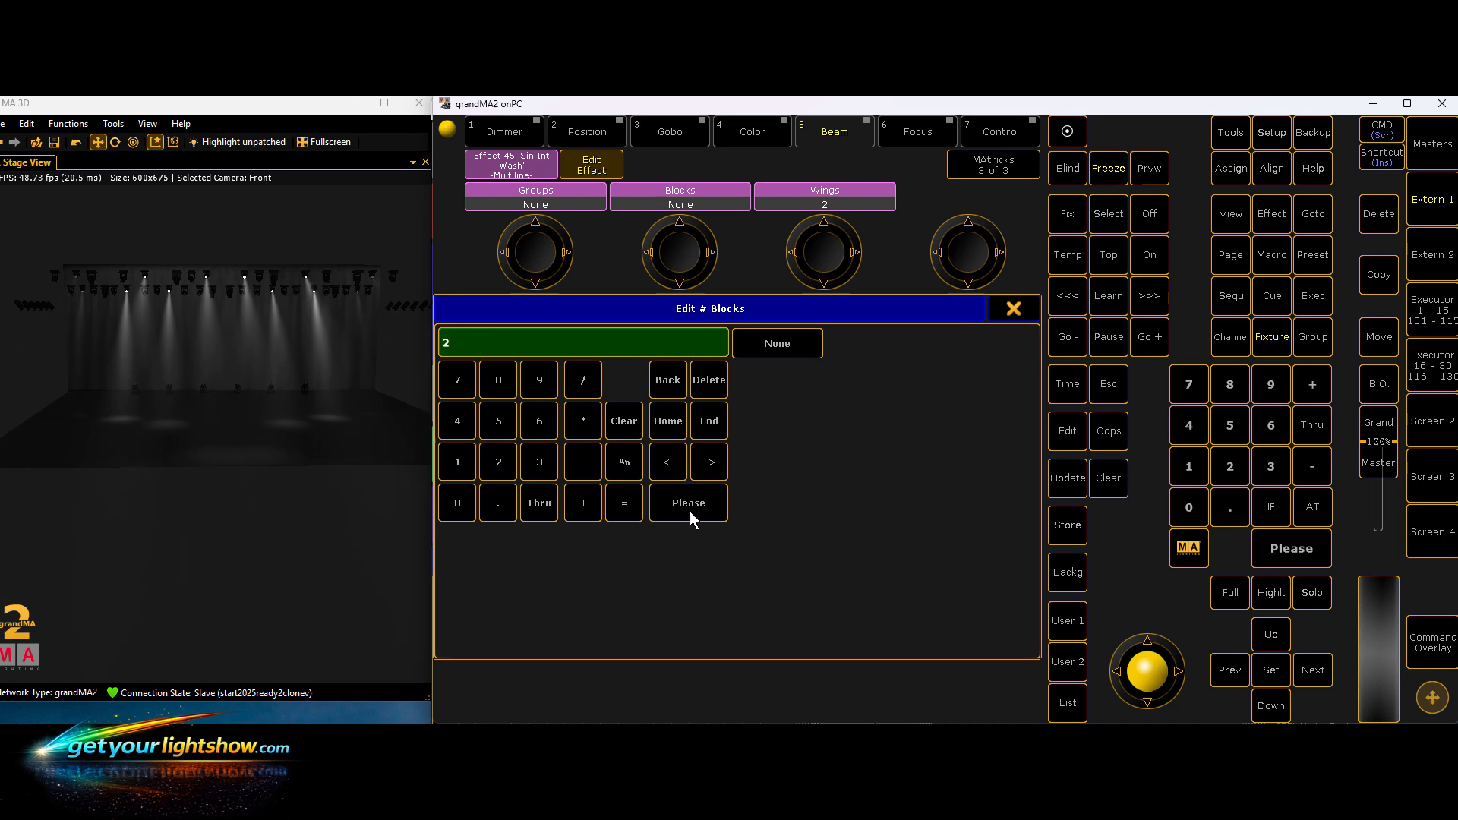
pyautogui.click(690, 512)
pyautogui.click(956, 307)
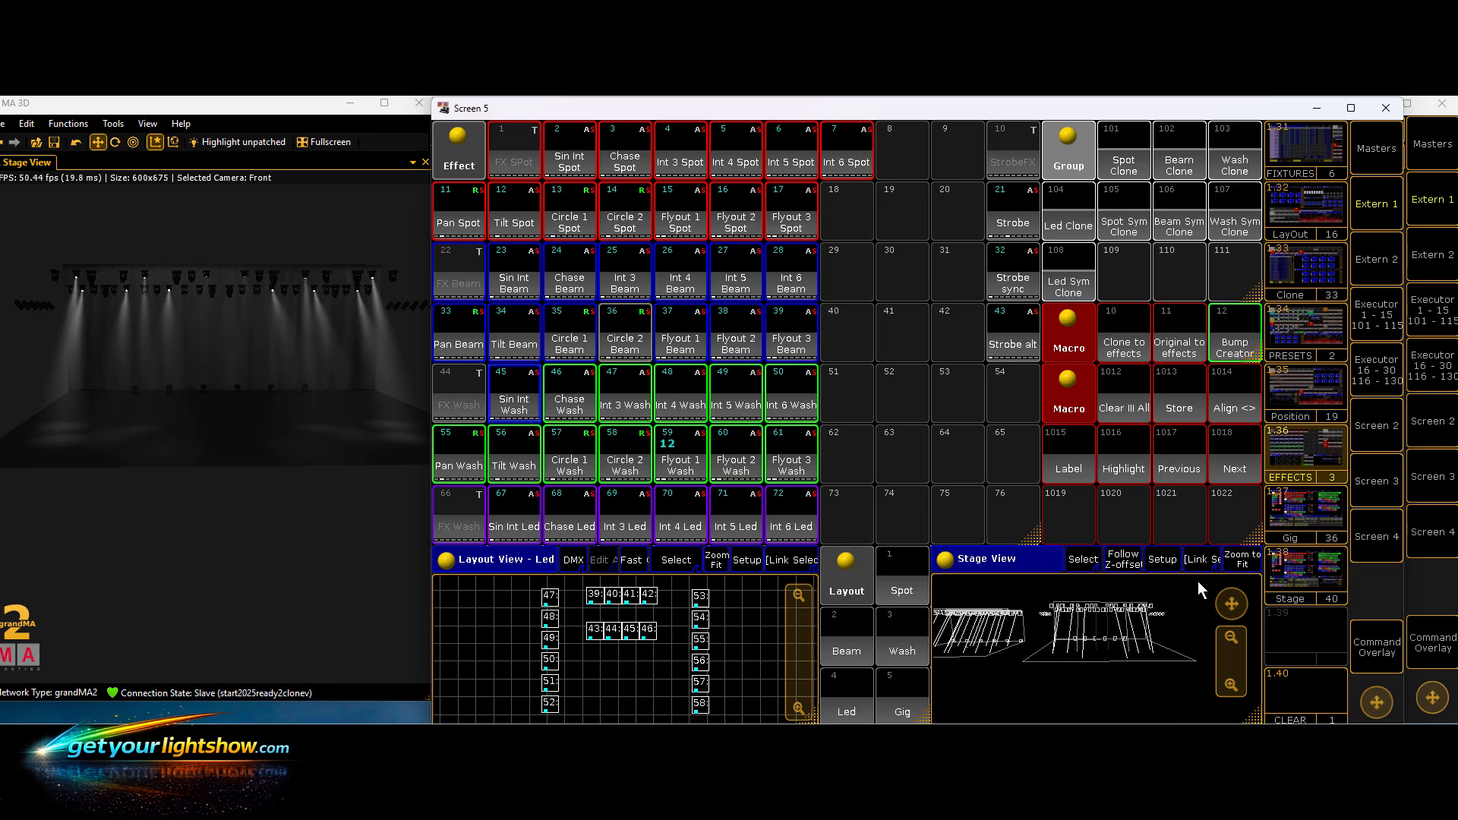
# - In the Gig view, switch the wash movement to C 2 and test it by raising and lowering the contra movement fader
pyautogui.click(1301, 508)
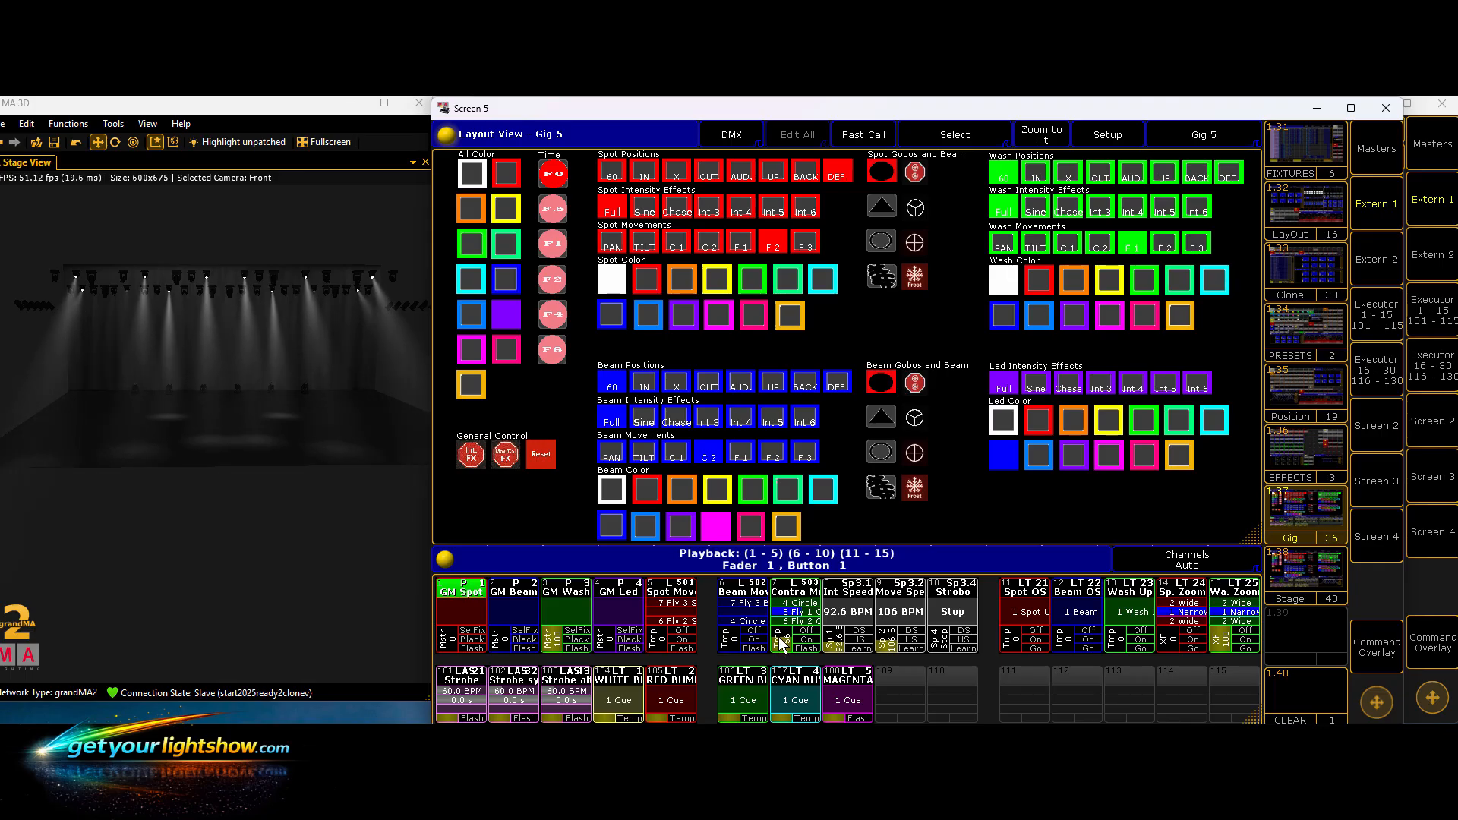
pyautogui.moveTo(780, 642); pyautogui.dragTo(783, 659)
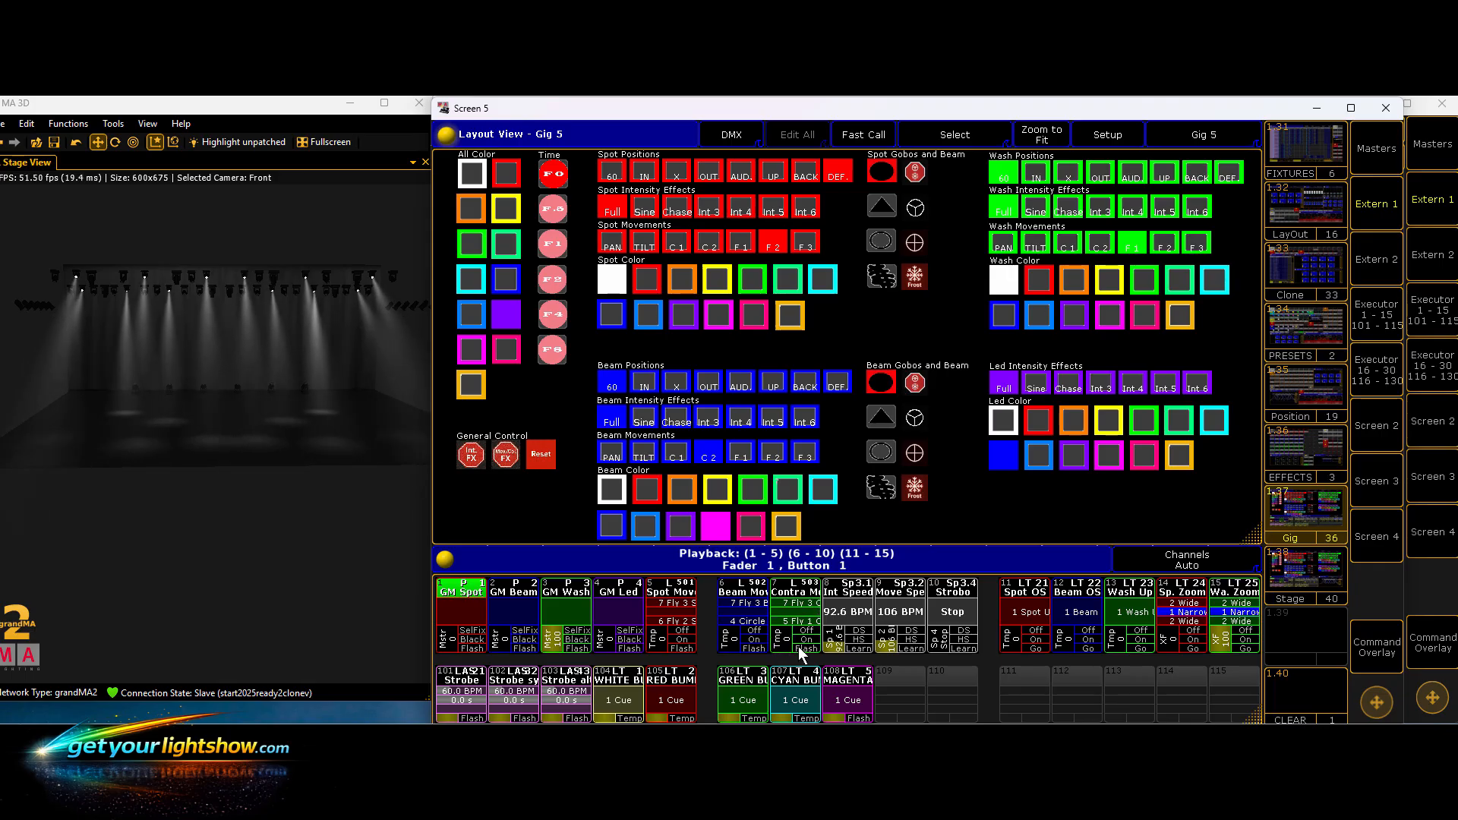
pyautogui.click(1100, 244)
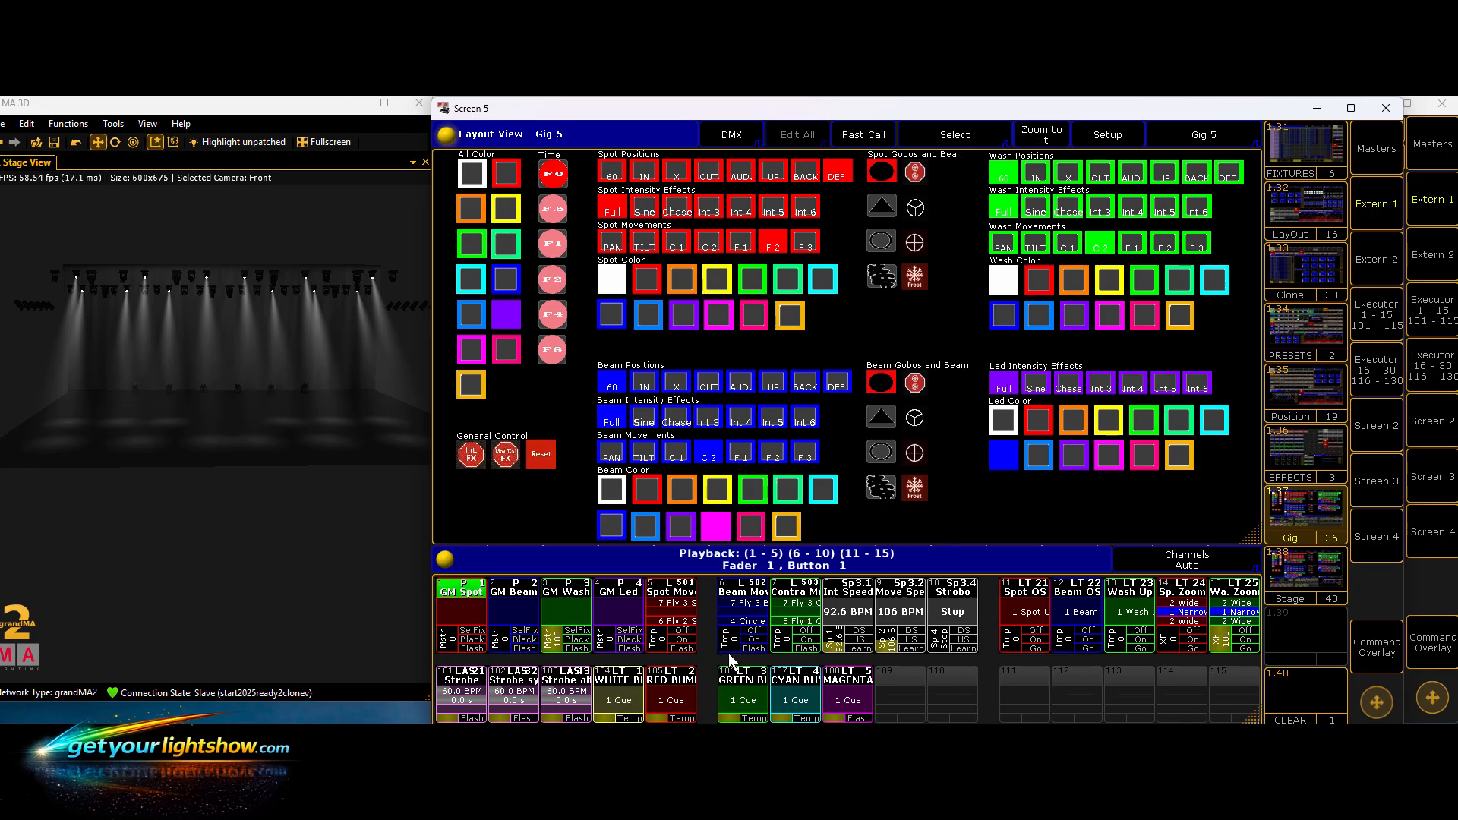
pyautogui.moveTo(731, 651); pyautogui.dragTo(789, 635)
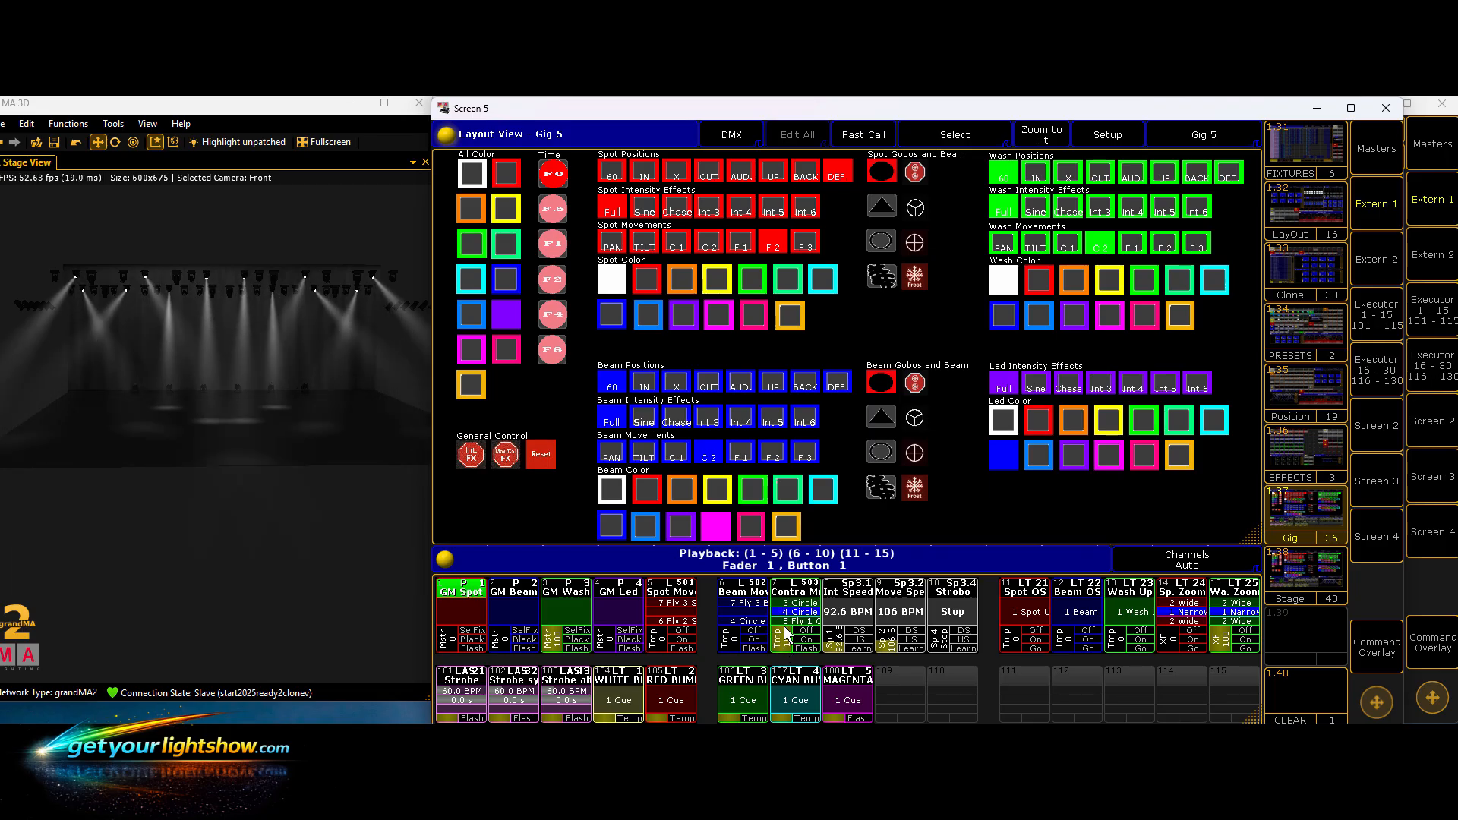
pyautogui.moveTo(789, 644); pyautogui.dragTo(790, 662)
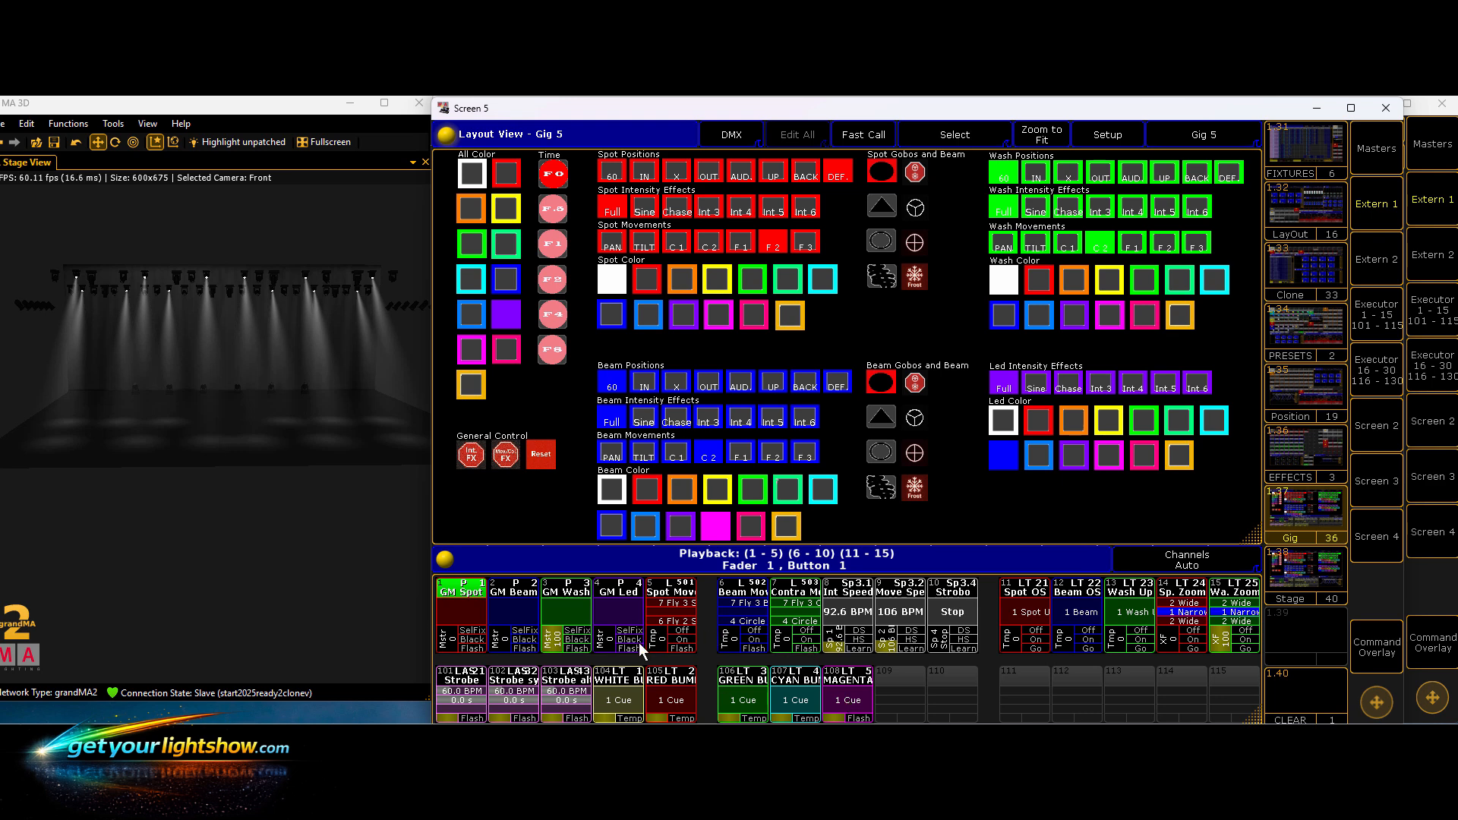
# - Bring up the GM Led master in place of GM Wash, with the Sine LED intensity effect and white LED color
pyautogui.moveTo(608, 646); pyautogui.dragTo(611, 631)
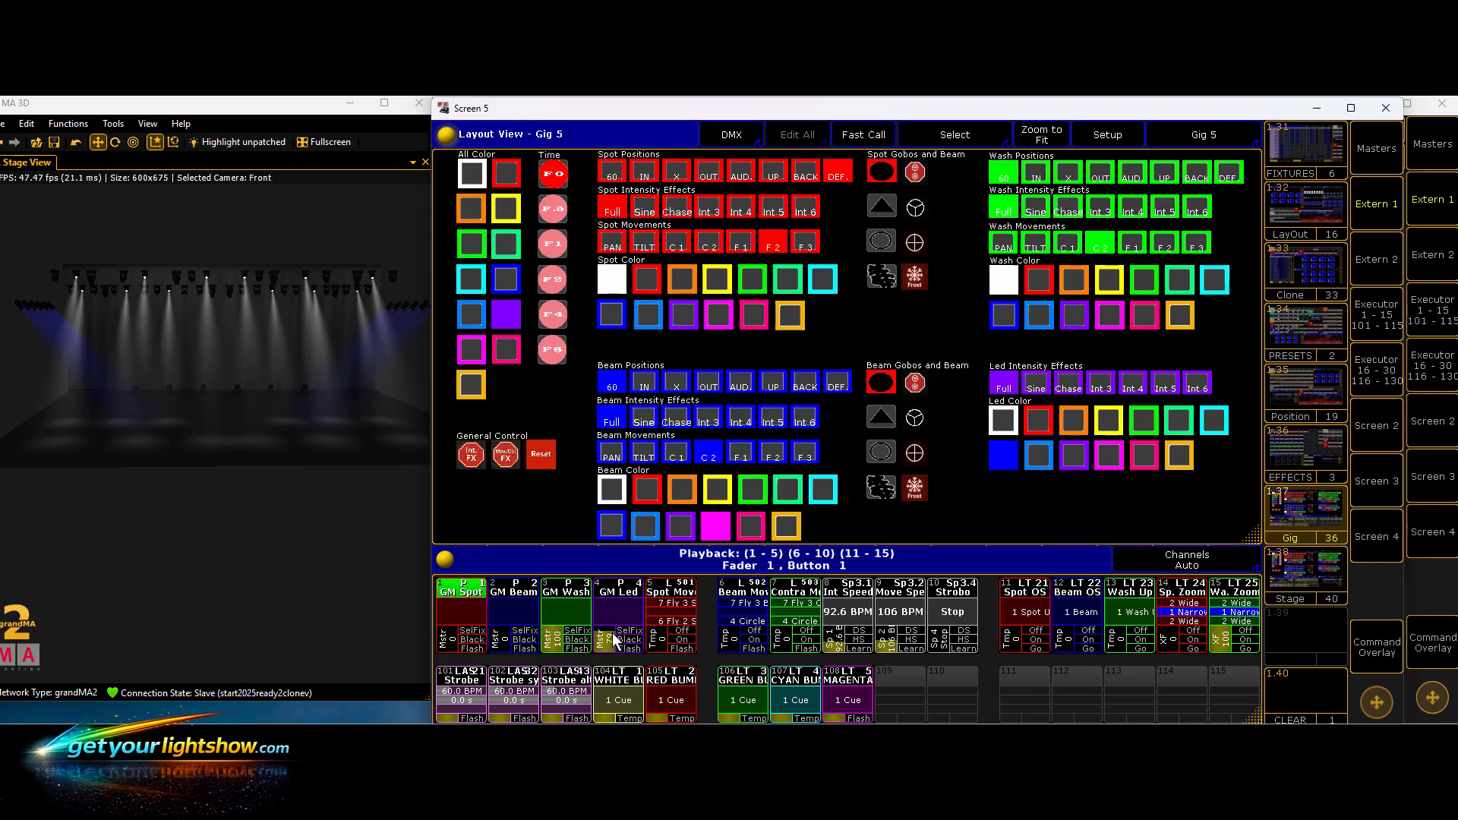
pyautogui.moveTo(557, 643); pyautogui.dragTo(563, 653)
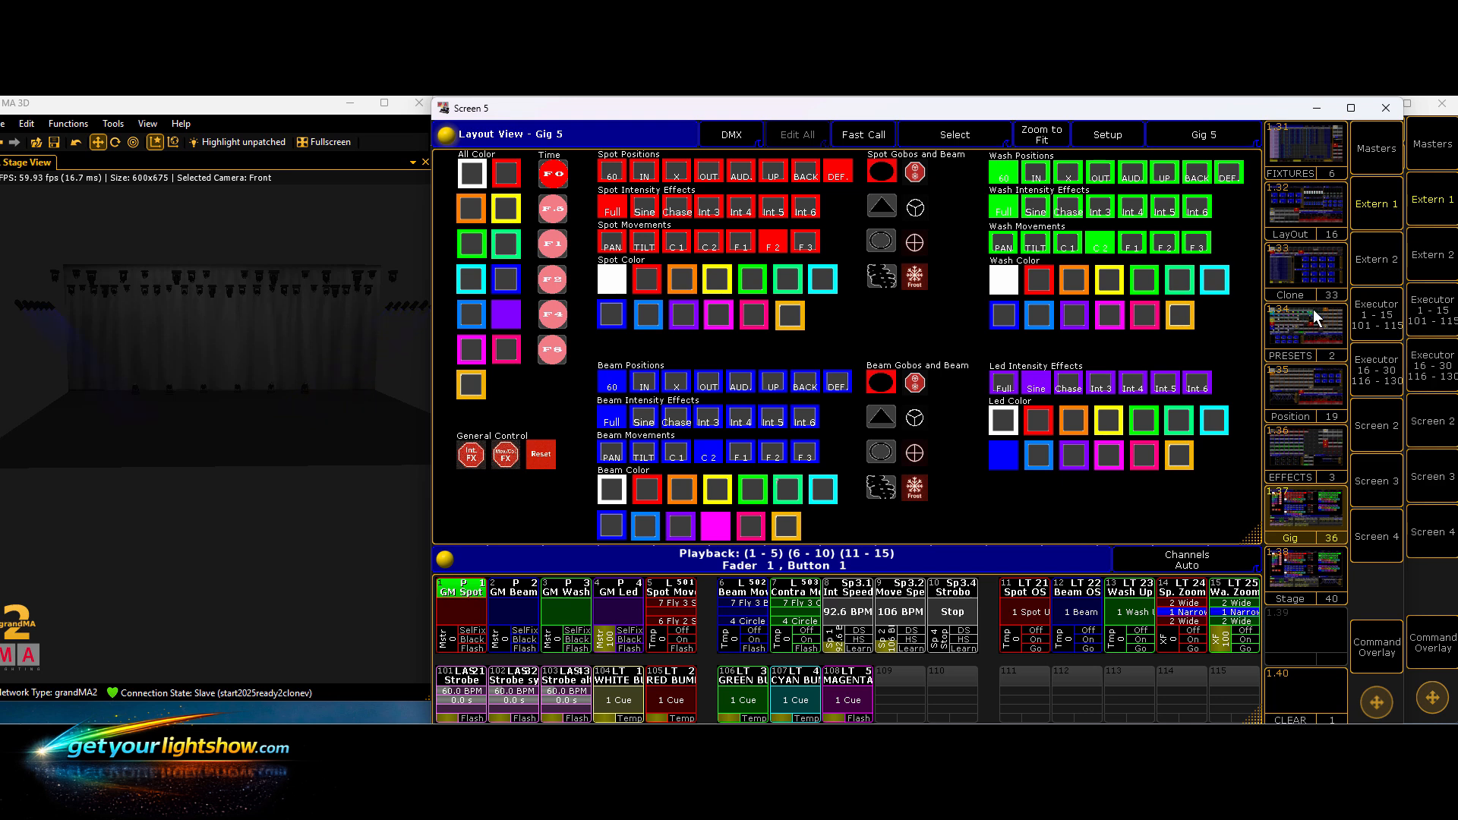
pyautogui.click(1006, 417)
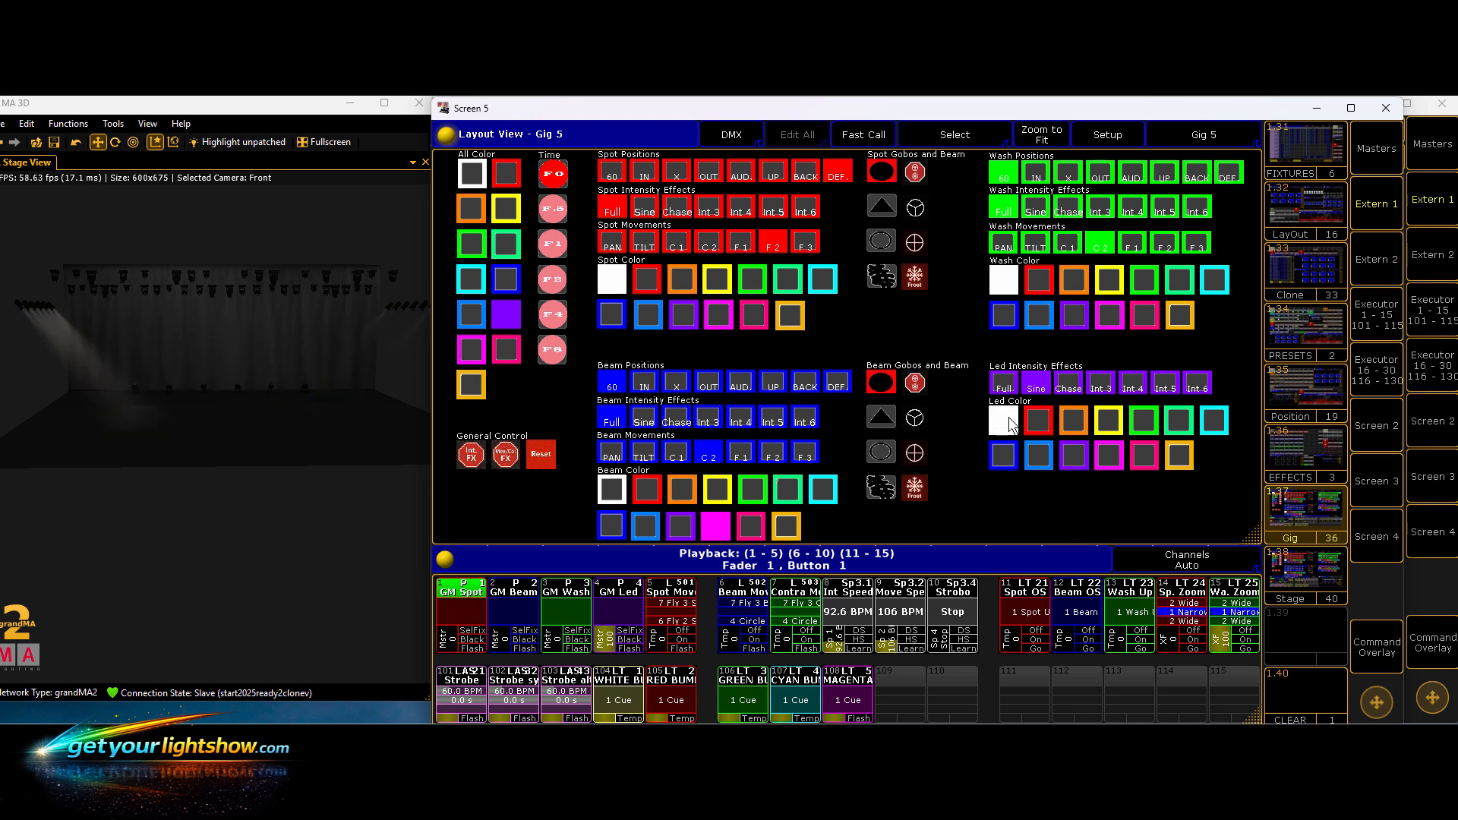
# - In the Presets view, show the dimmer attributes and select LED fixtures 39 to 46 in the Led layout
pyautogui.click(1298, 335)
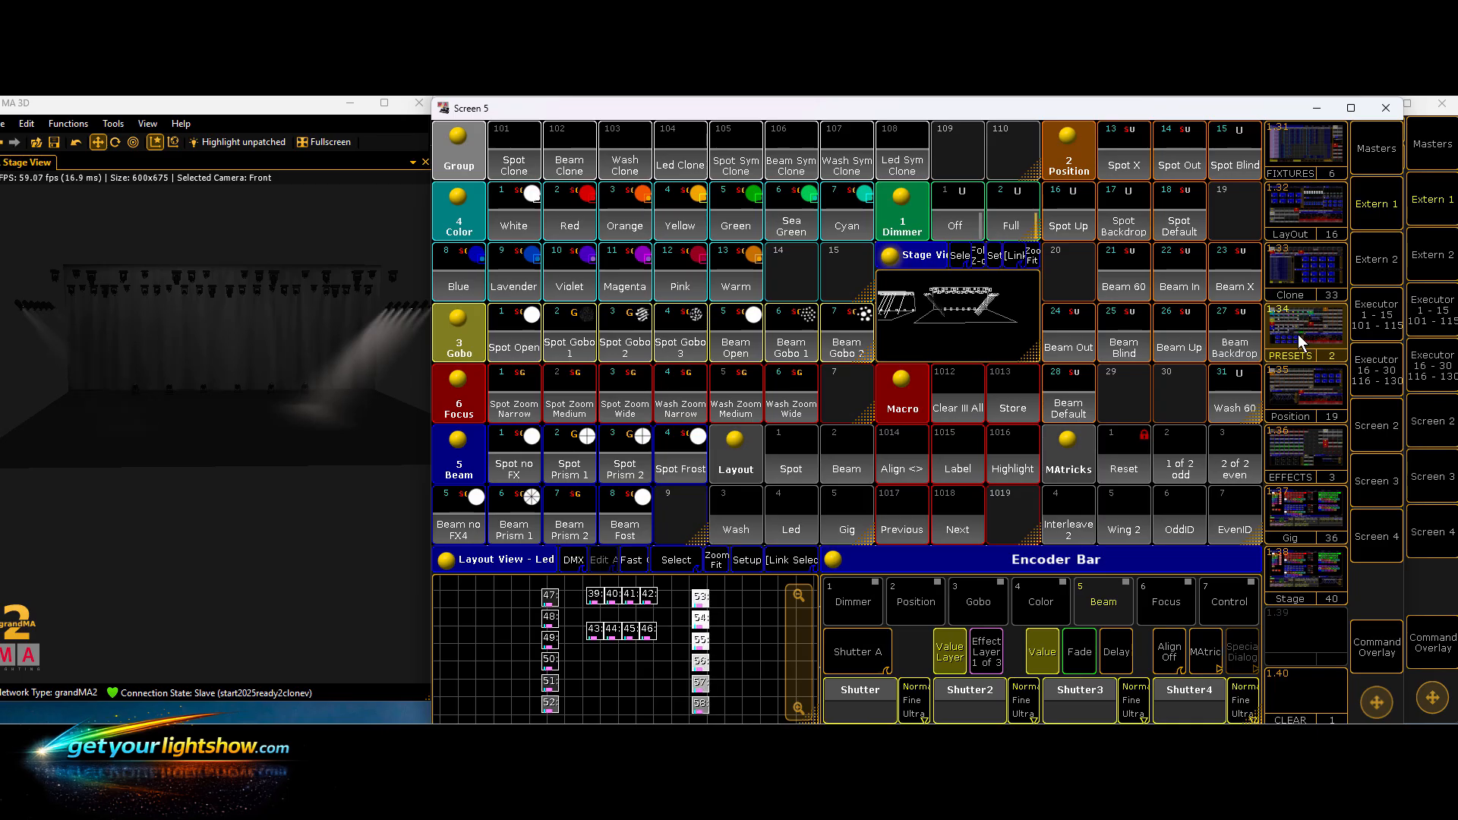
pyautogui.click(853, 601)
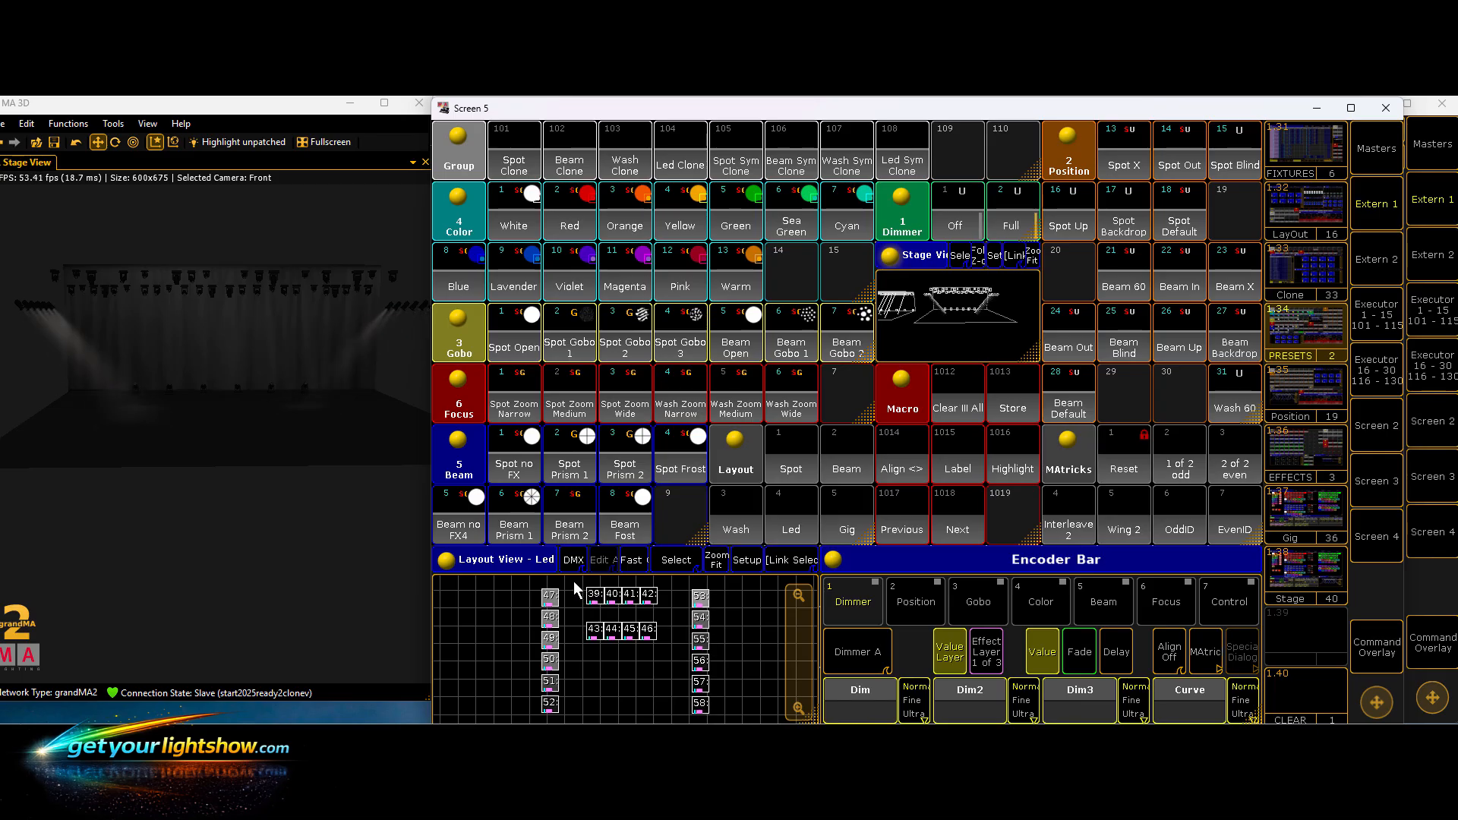
pyautogui.moveTo(572, 581); pyautogui.dragTo(666, 656)
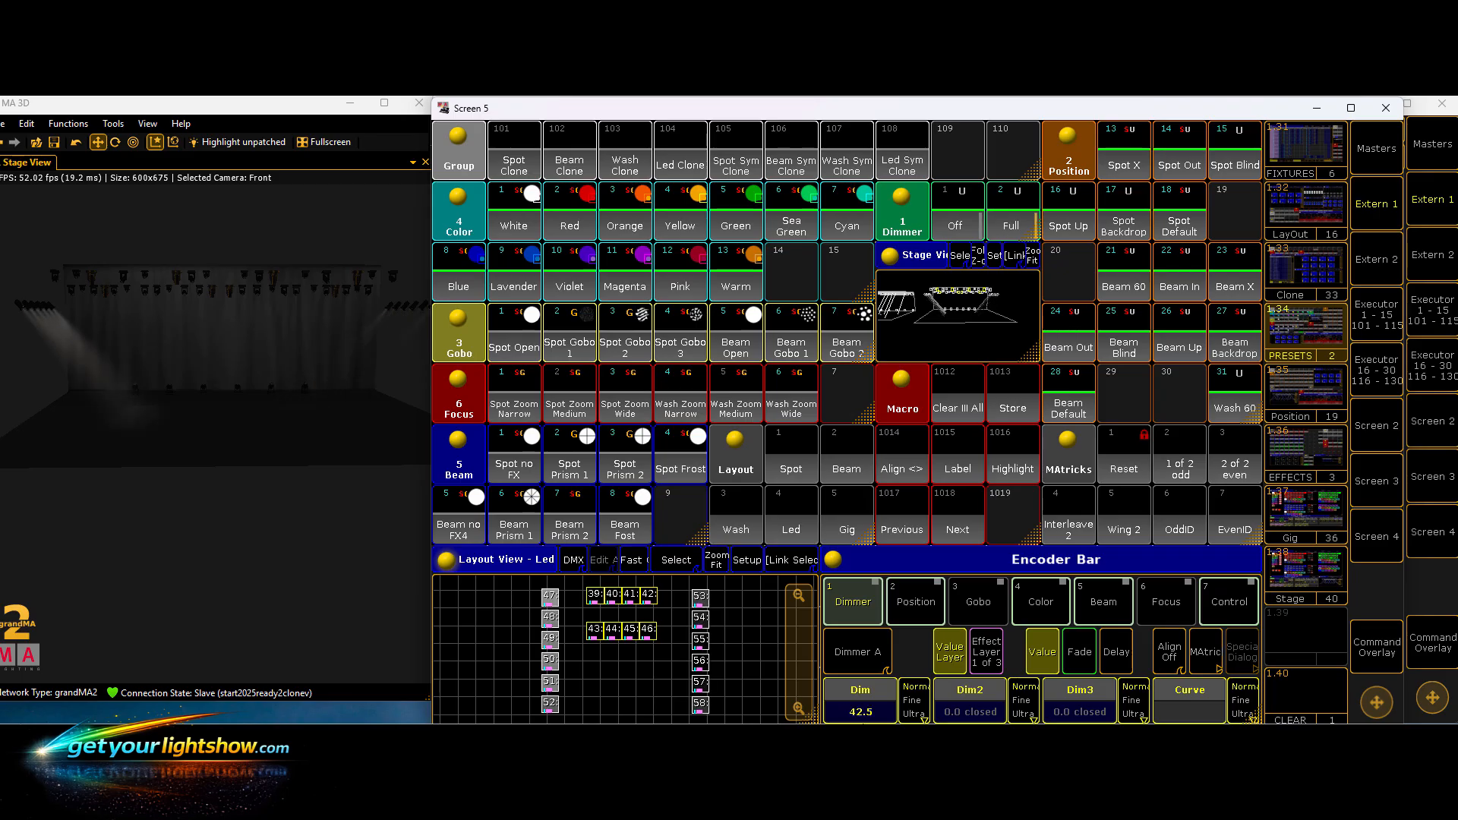
# - Try opening Dim2 and Dim3 for the selected LED fixtures 39 to 46
pyautogui.moveTo(864, 700); pyautogui.dragTo(900, 710)
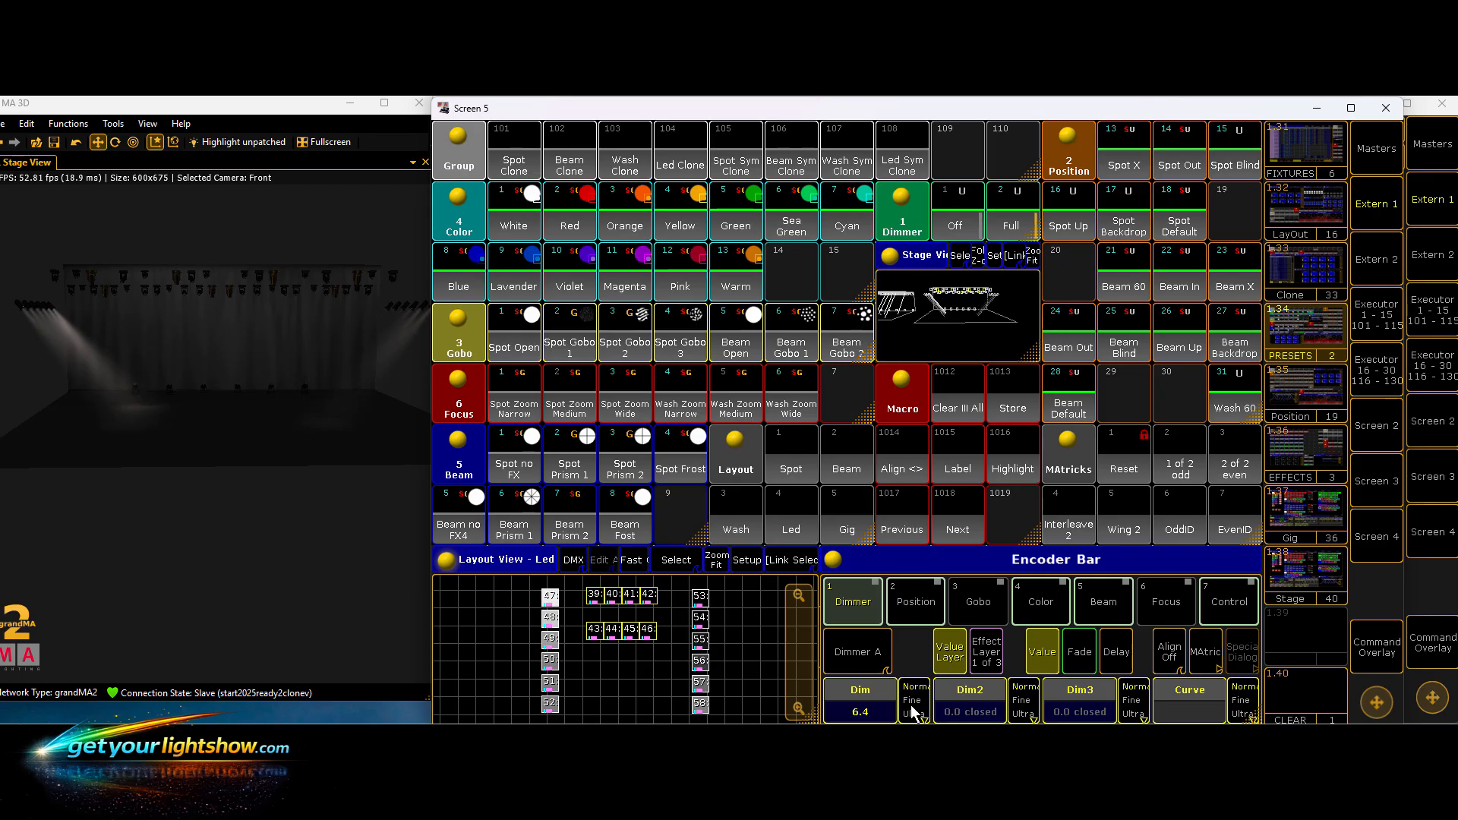
pyautogui.click(991, 709)
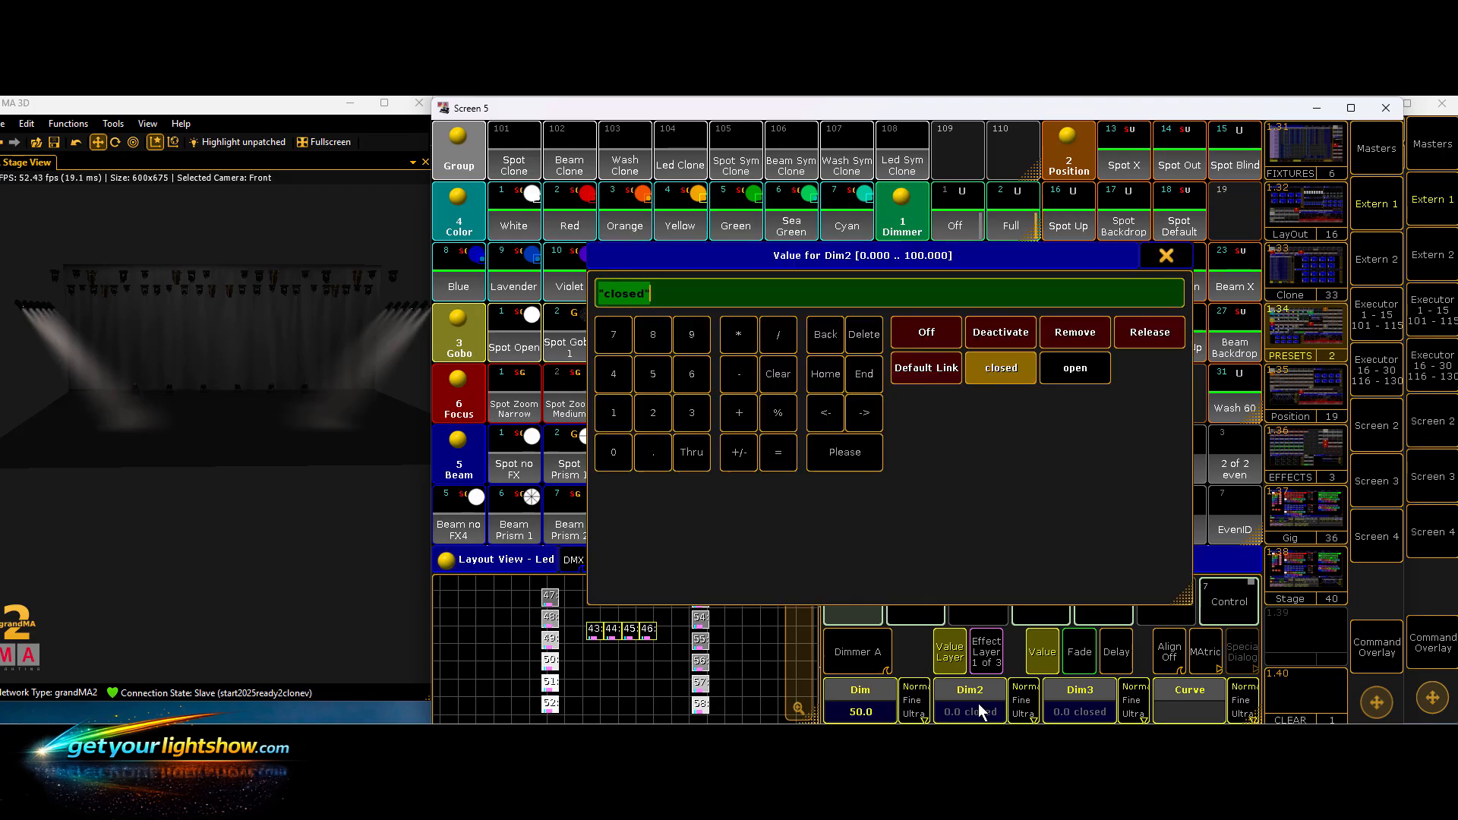
pyautogui.click(1064, 367)
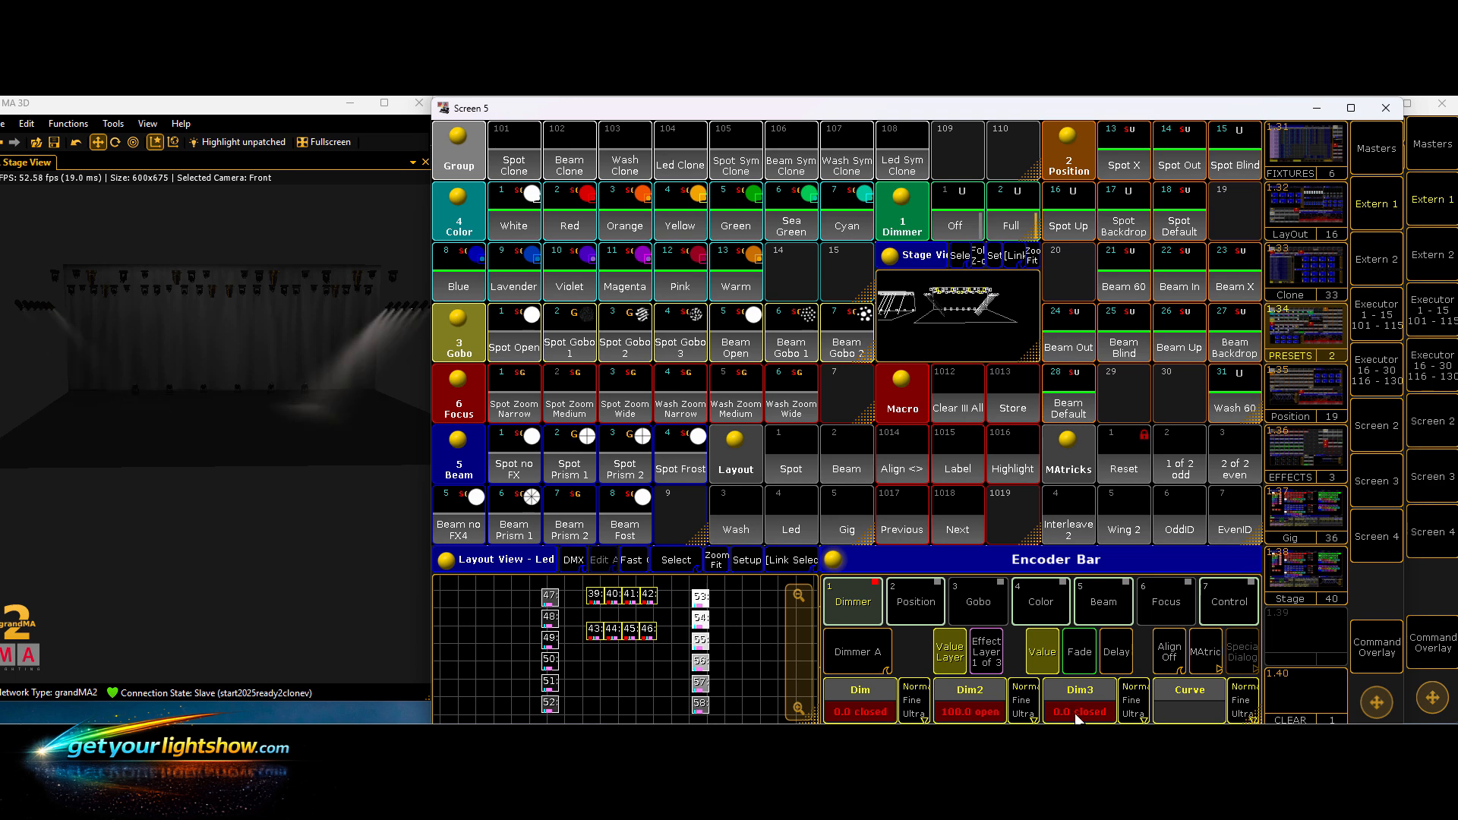
pyautogui.click(1074, 713)
pyautogui.click(1057, 369)
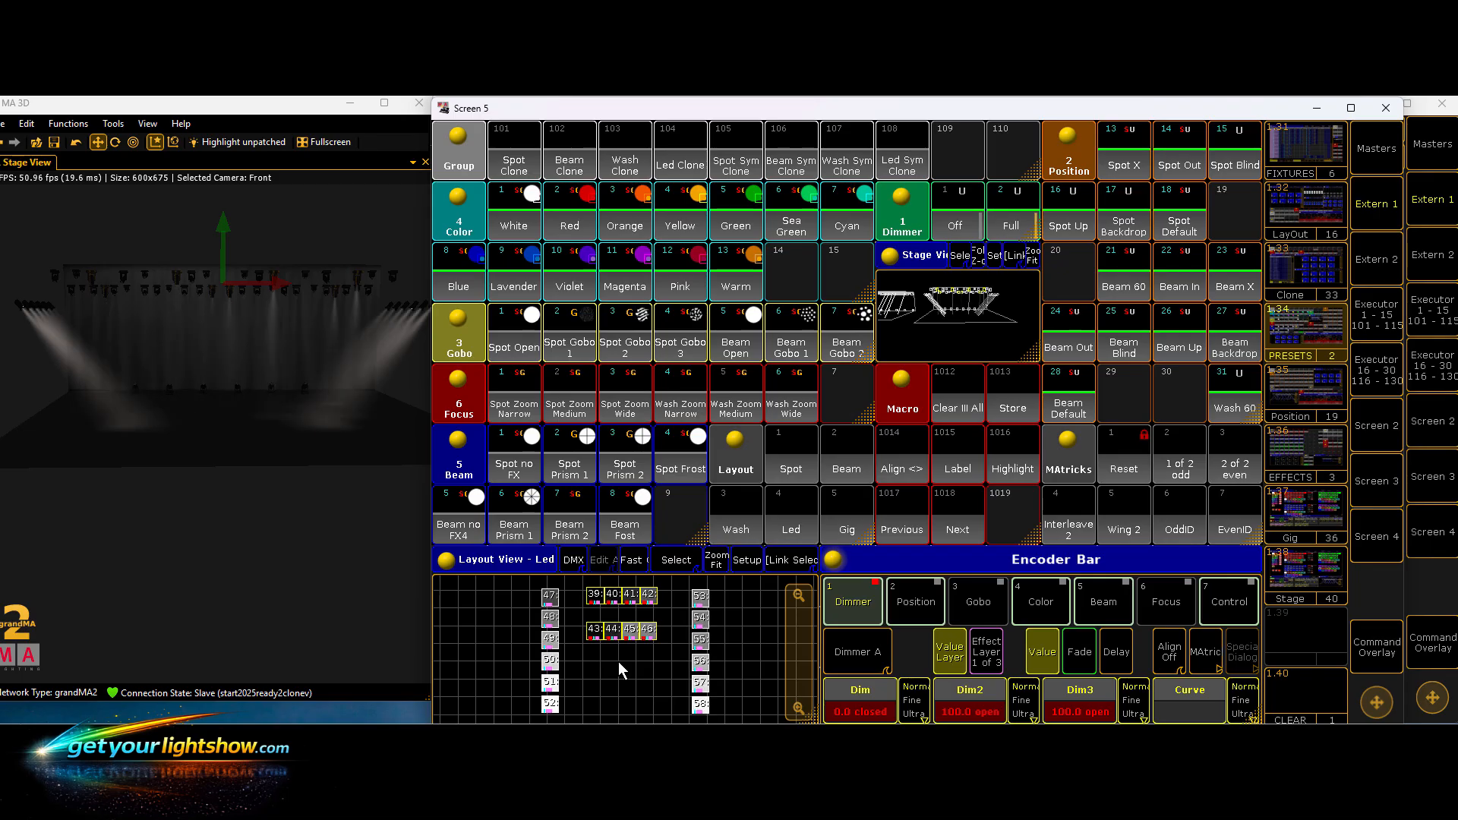
# - In the Gig view, test the LED intensity effects Sine, Chase and Int 3 to Int 6, ending on Full
pyautogui.click(1308, 507)
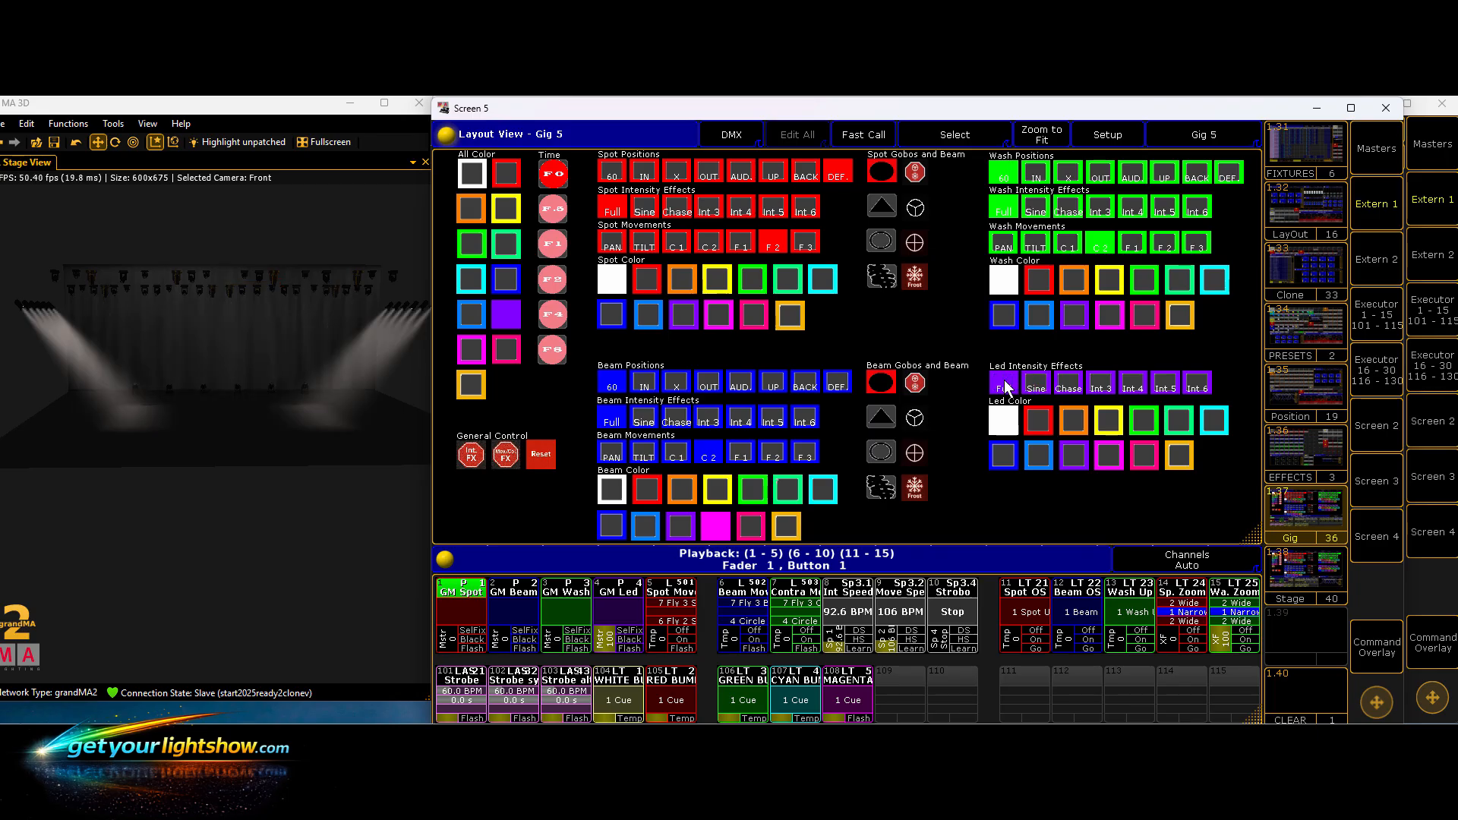
pyautogui.click(1036, 382)
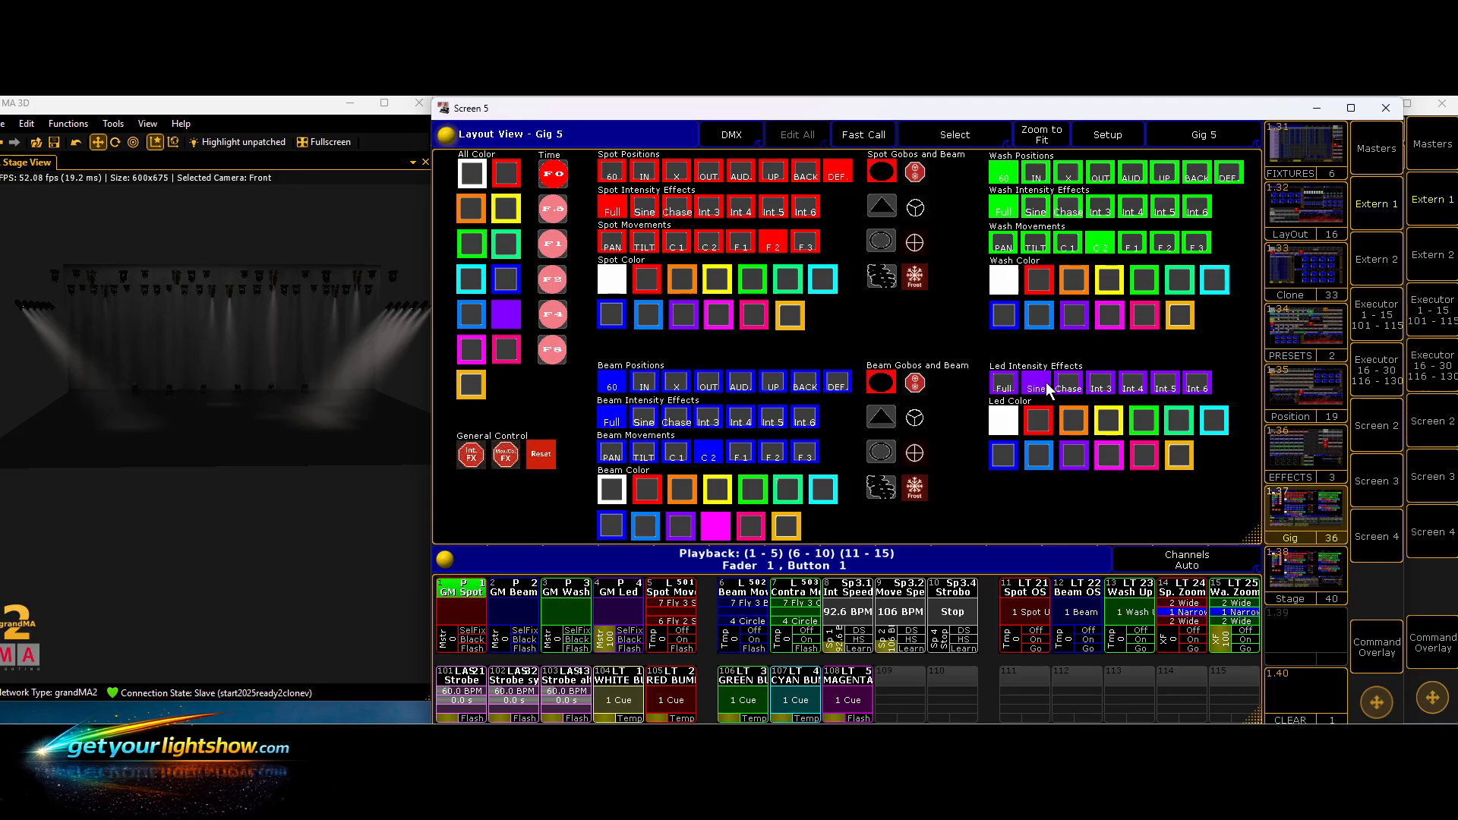
pyautogui.click(1064, 386)
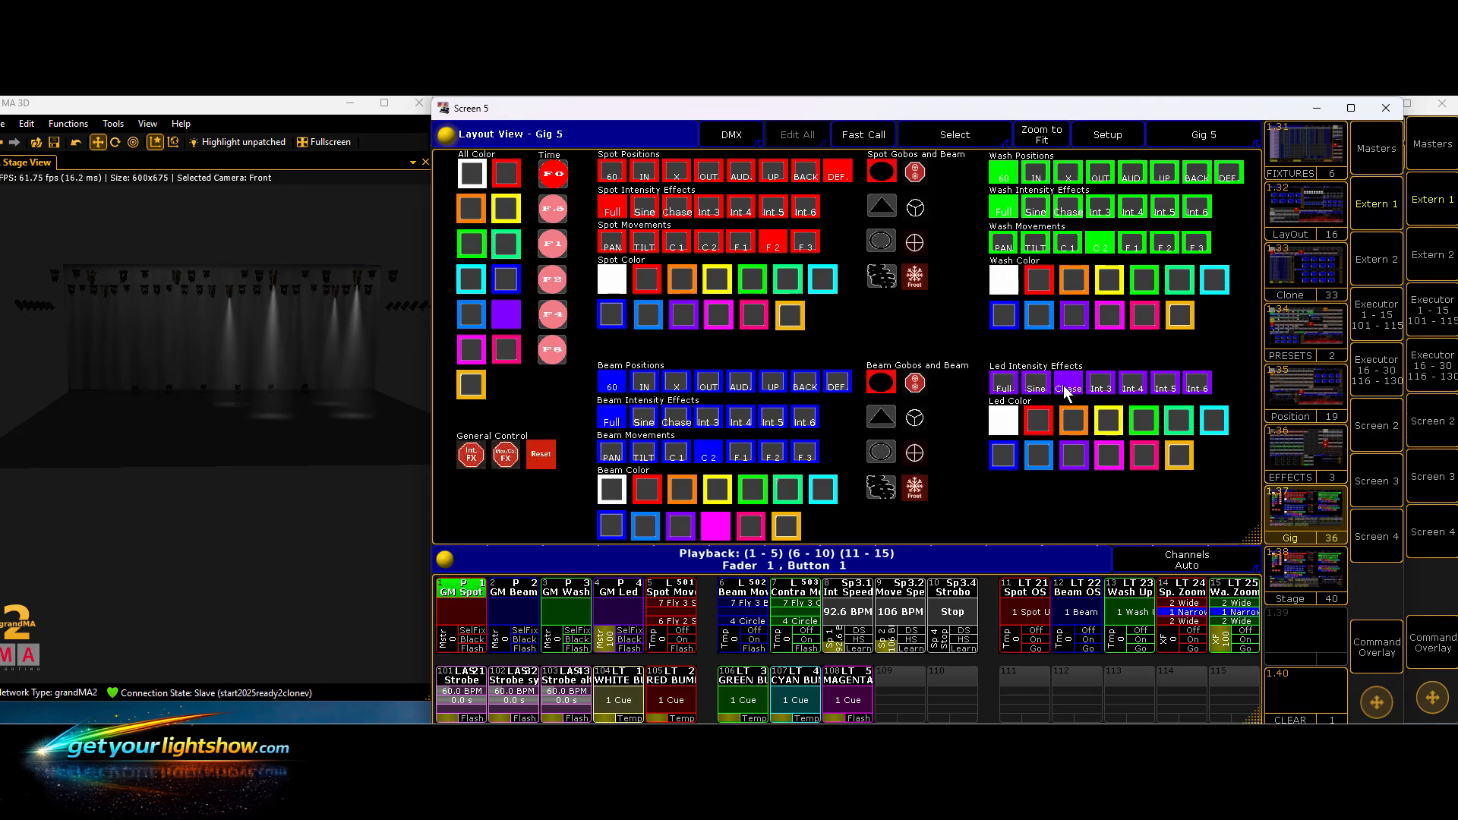
pyautogui.click(1104, 385)
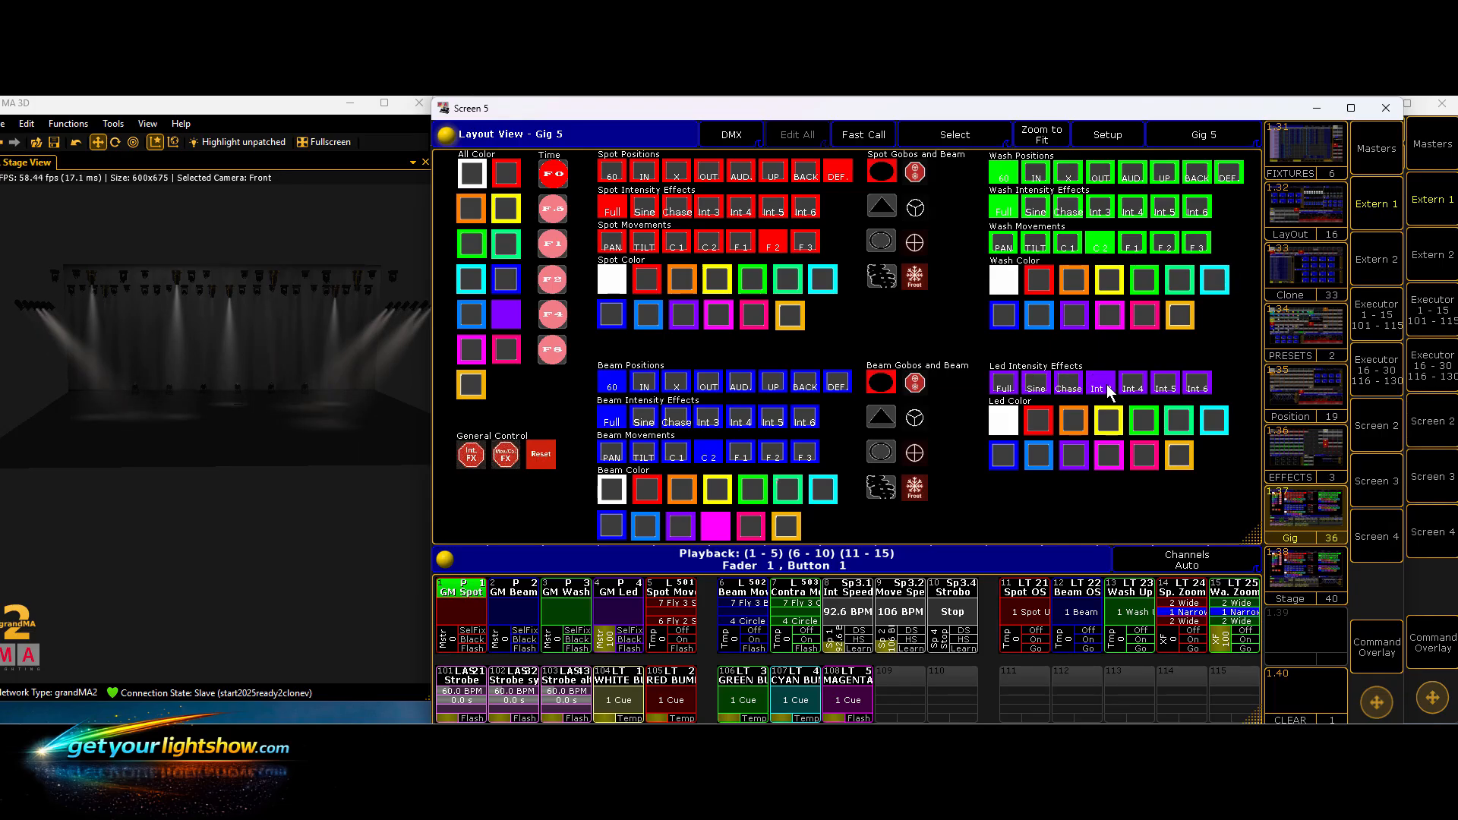
pyautogui.click(1126, 385)
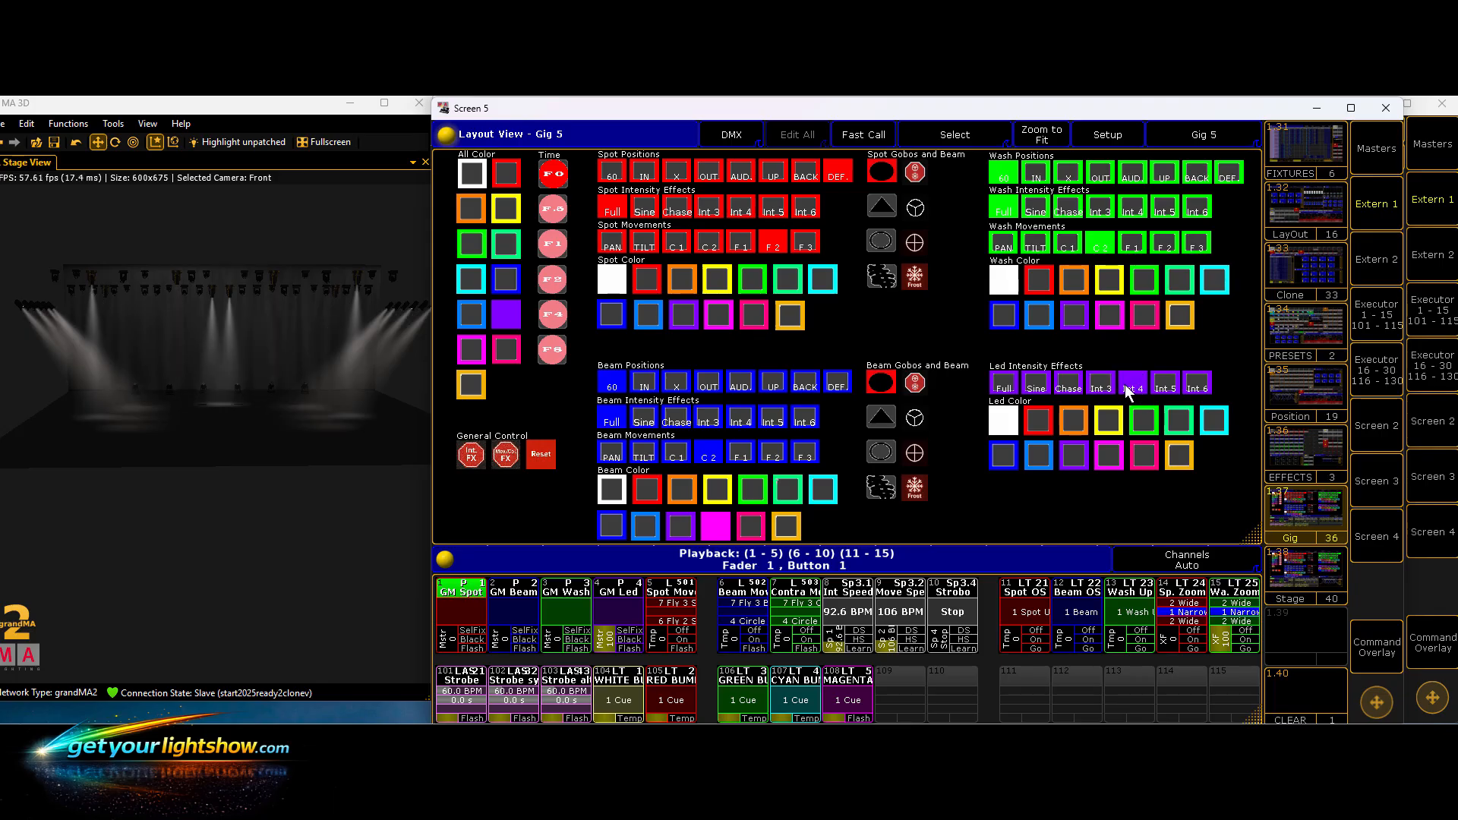
pyautogui.click(1164, 385)
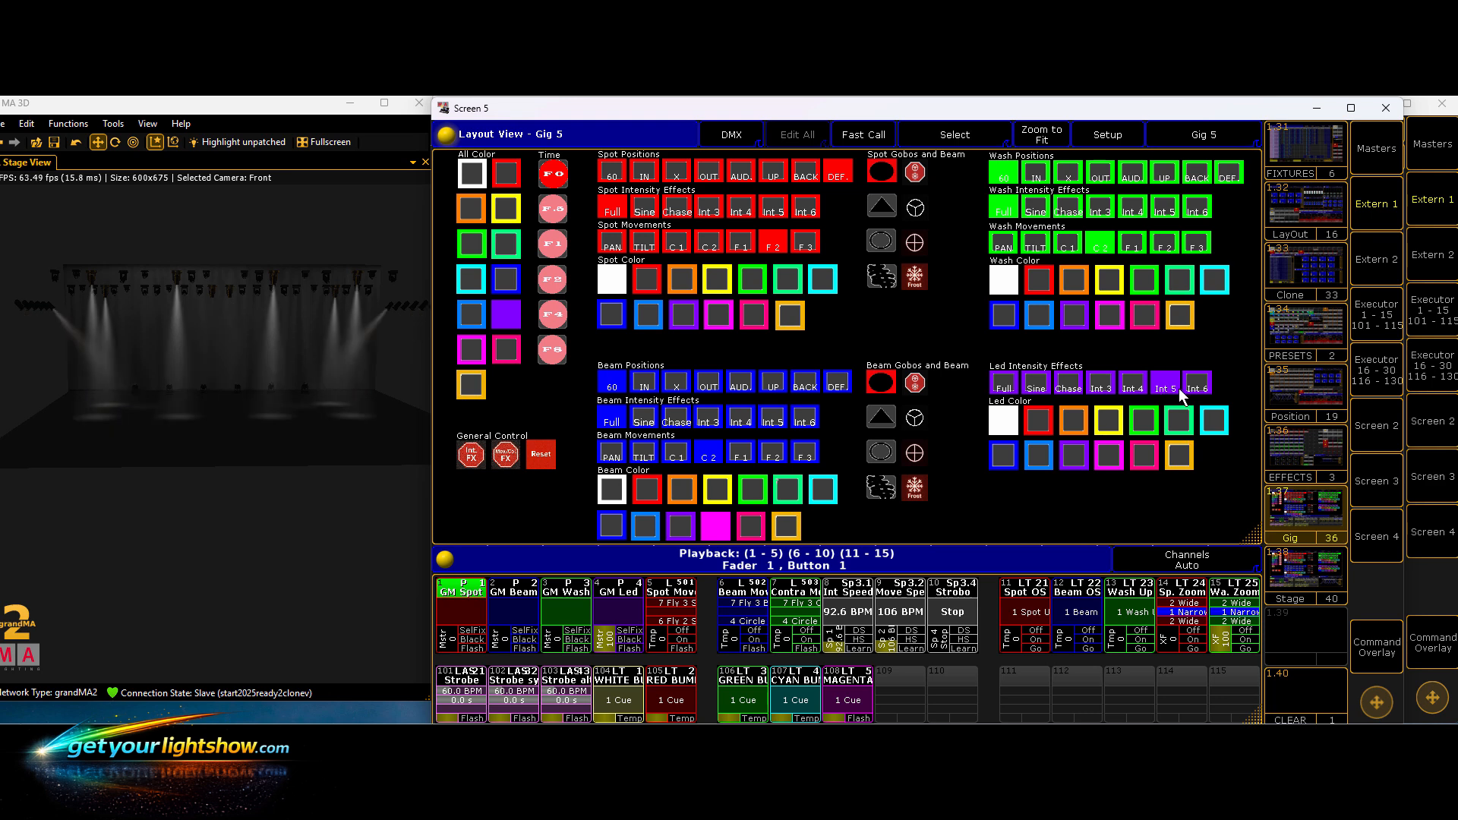
pyautogui.click(1198, 387)
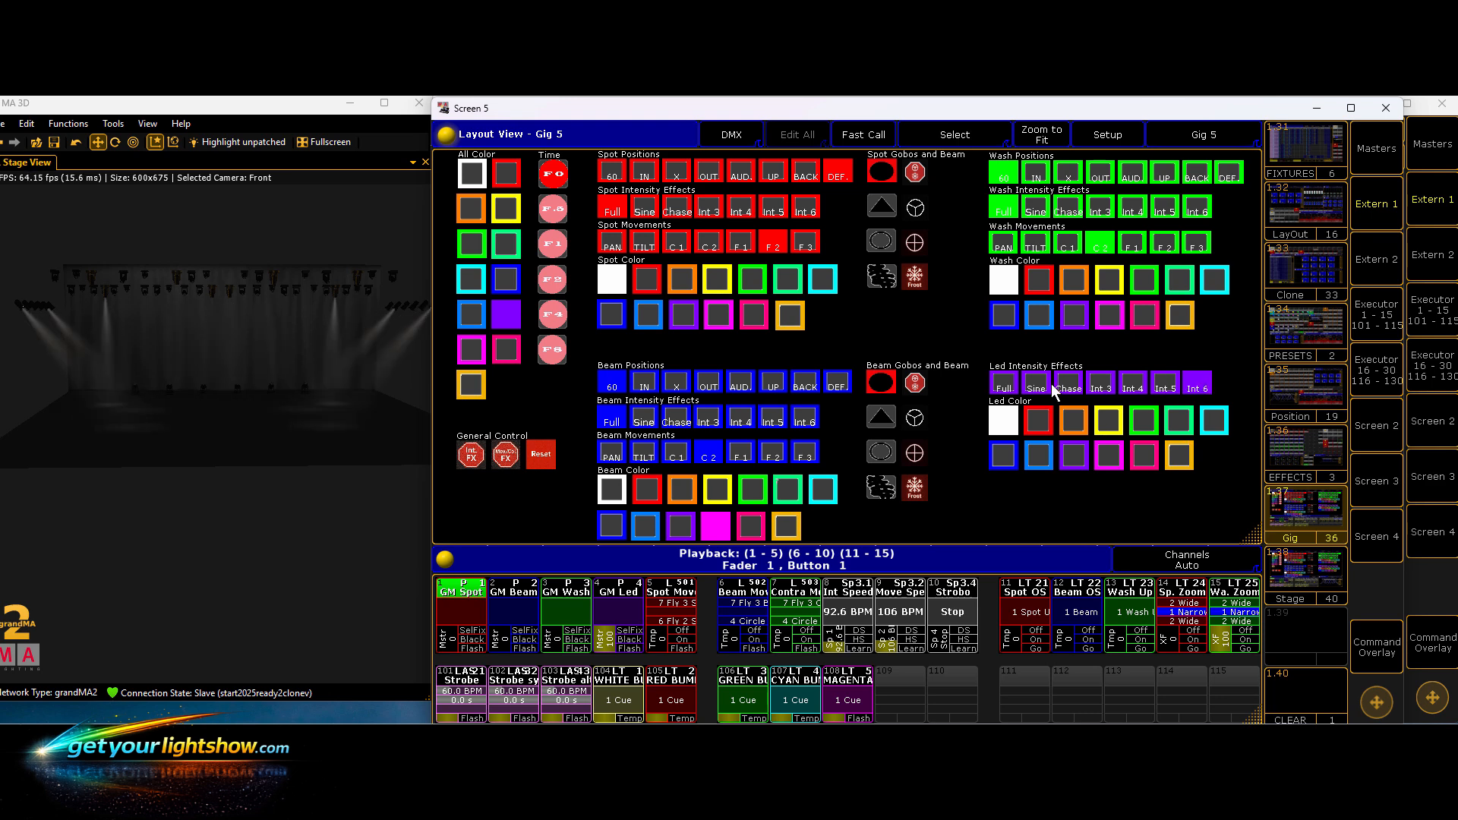
pyautogui.click(1036, 386)
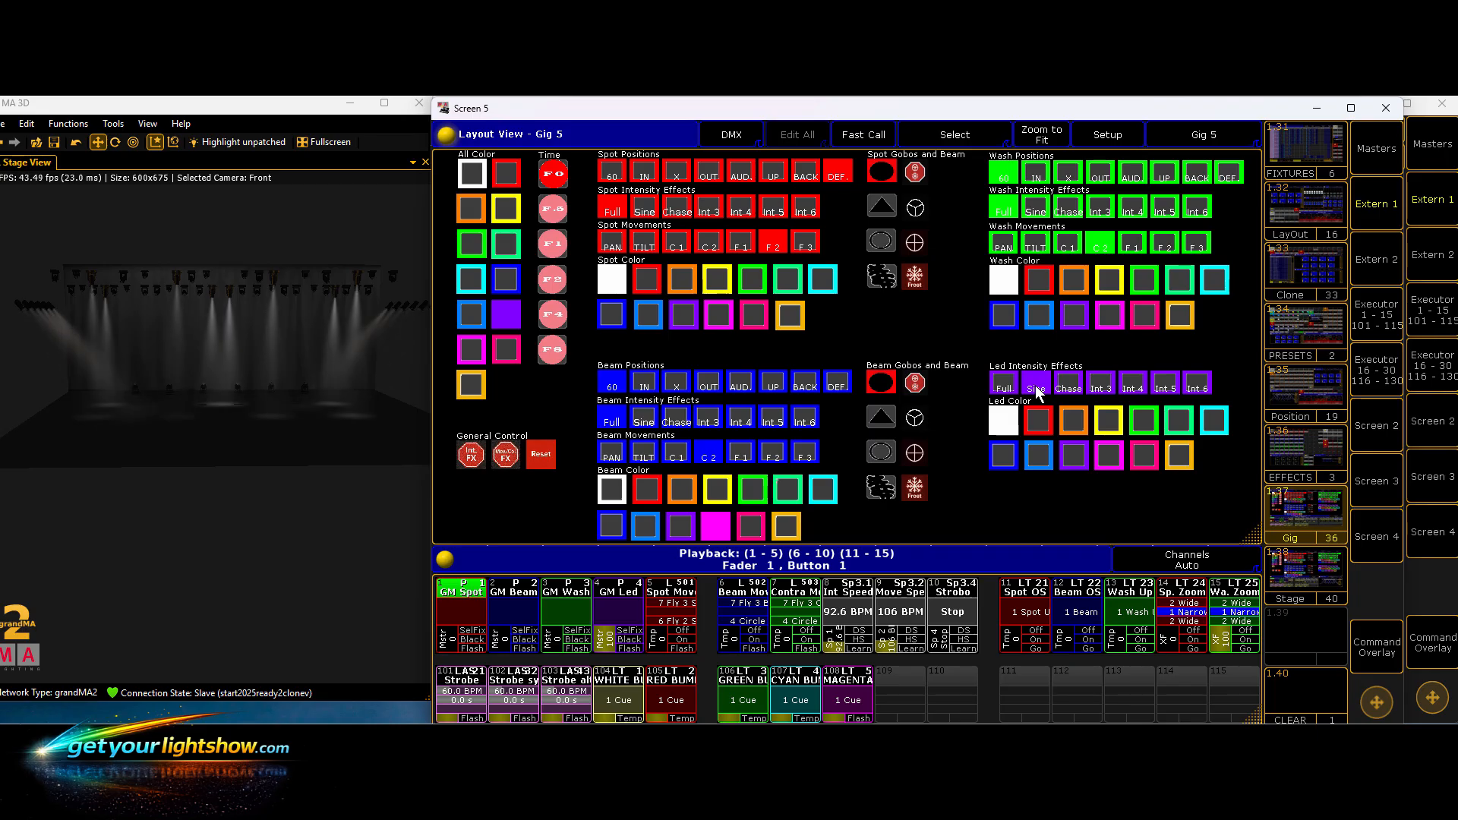
pyautogui.click(1002, 393)
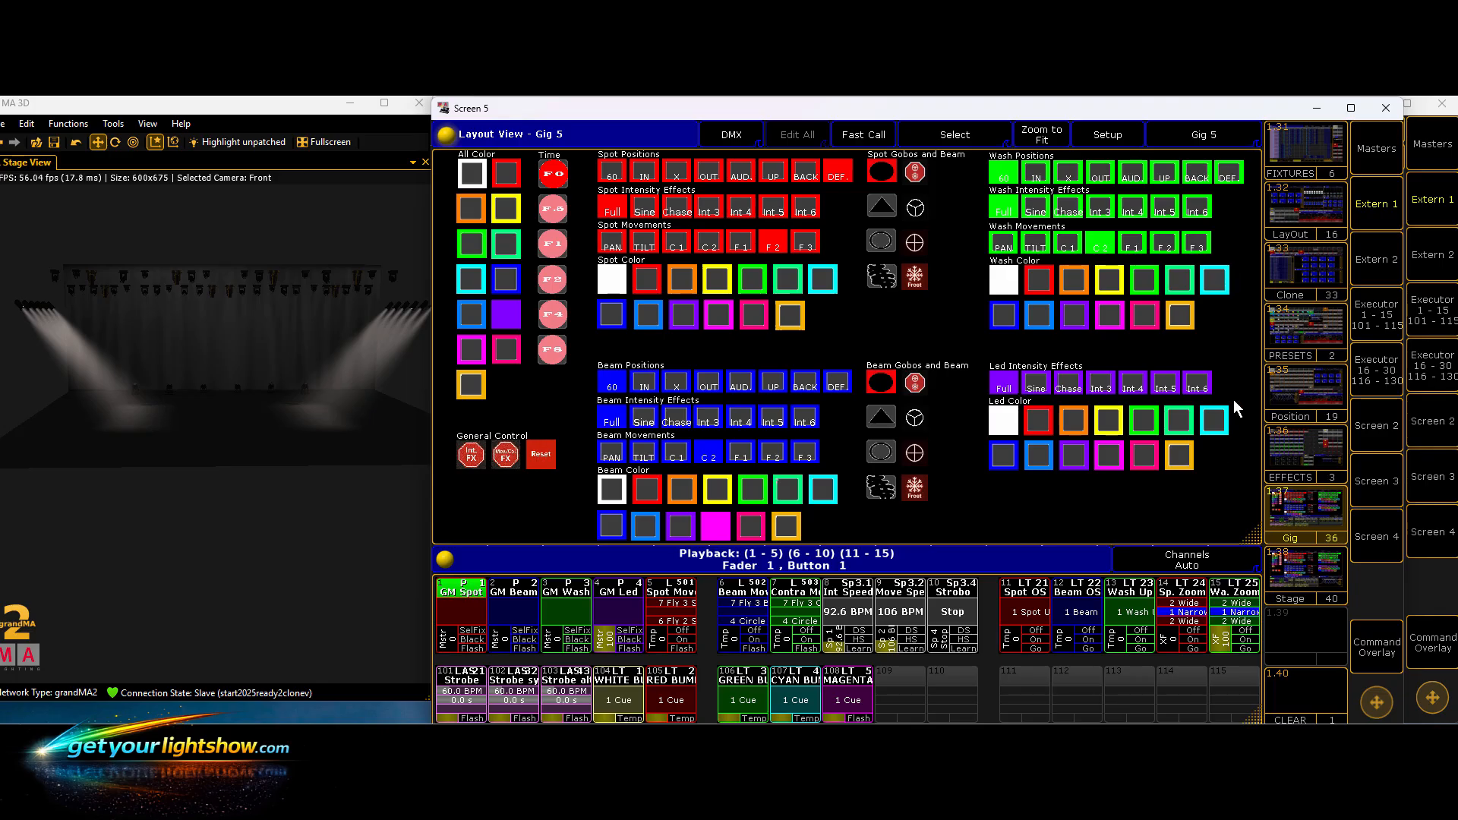
# - In the Presets view, clear the programmer, select LED fixtures 39 to 46 and set Dim2 and Dim3 to open
pyautogui.click(1285, 344)
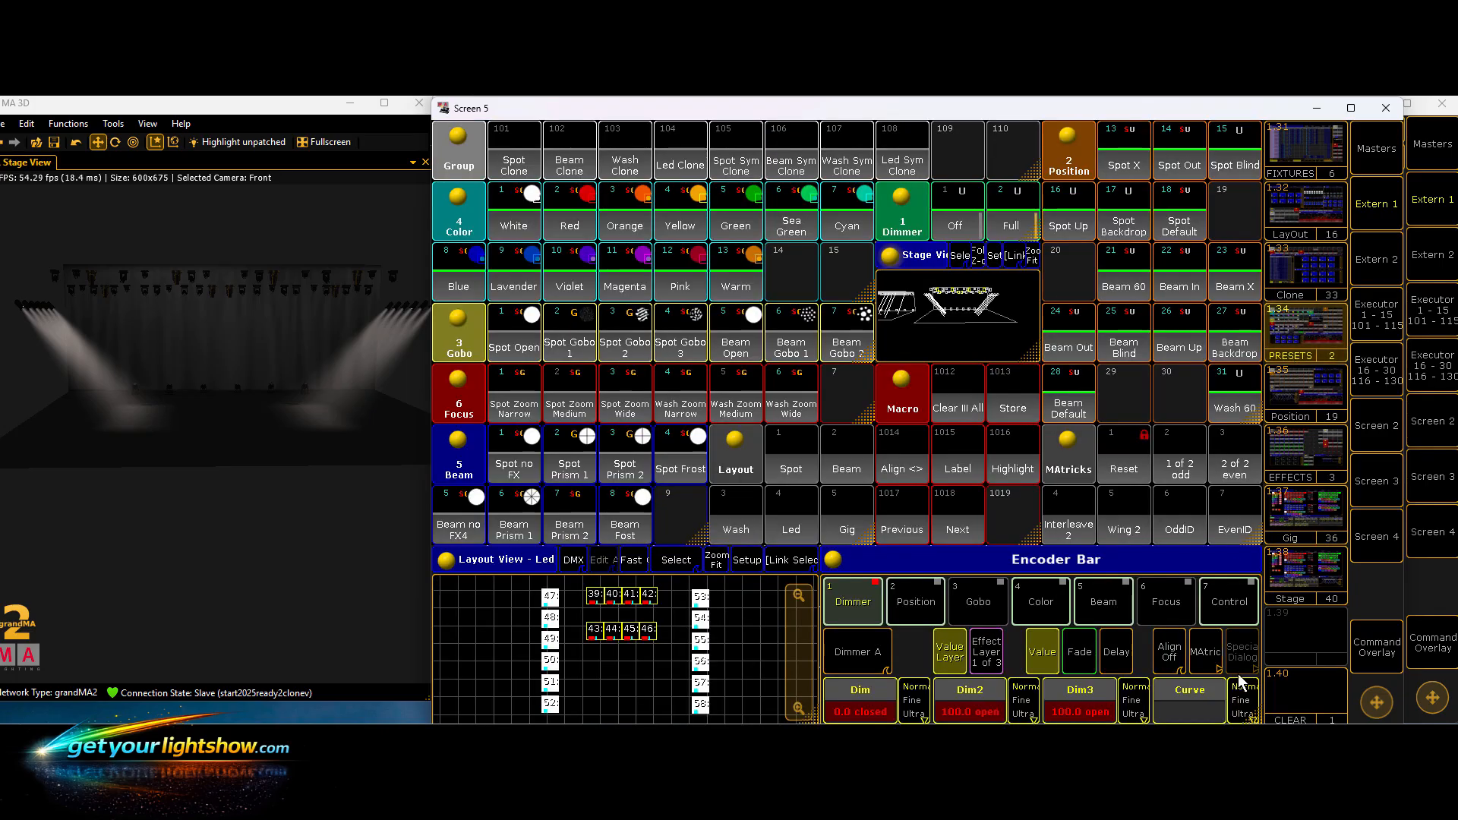
pyautogui.click(959, 404)
pyautogui.moveTo(615, 623); pyautogui.dragTo(663, 653)
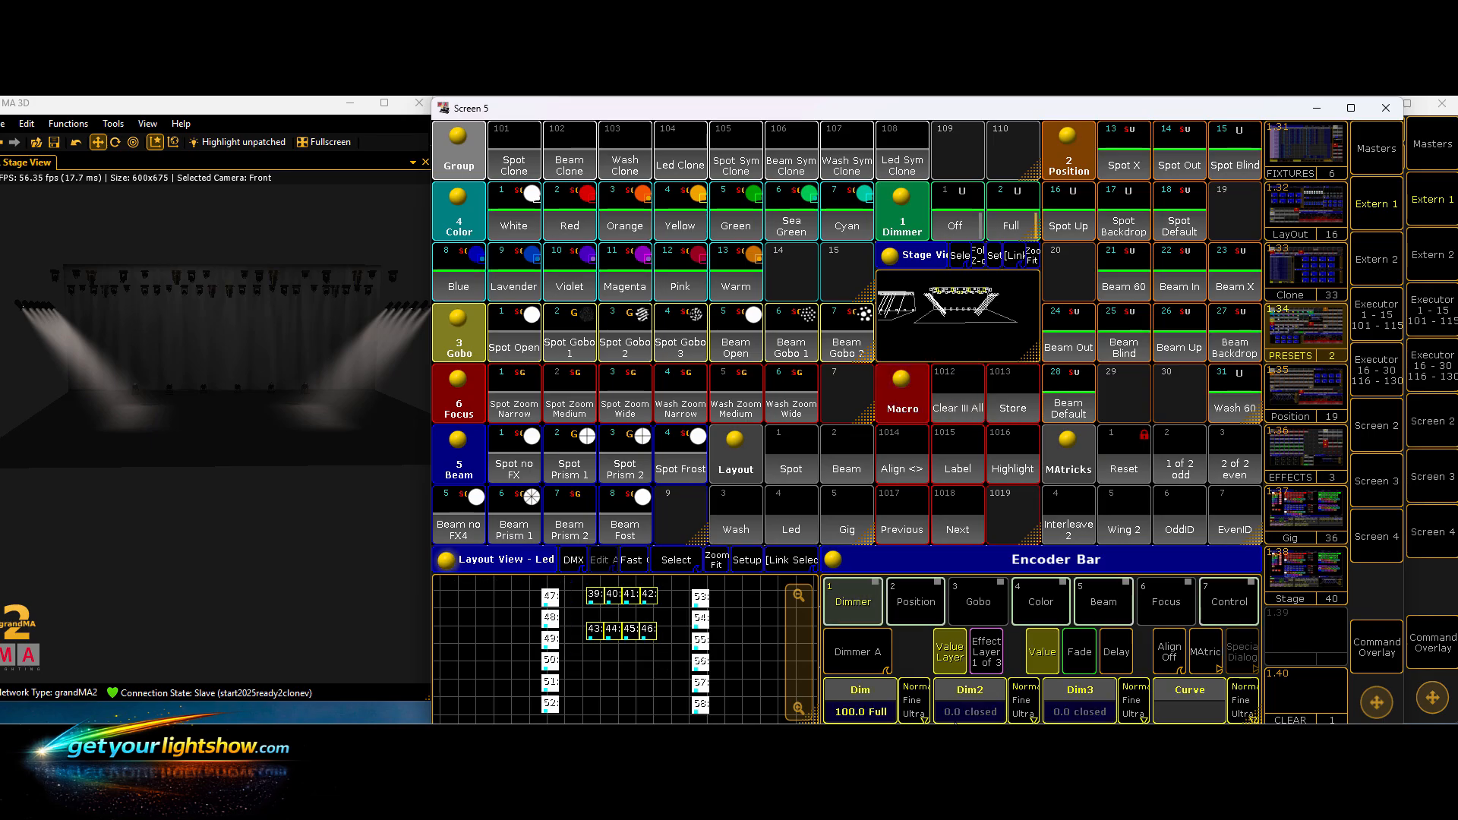
pyautogui.click(1064, 709)
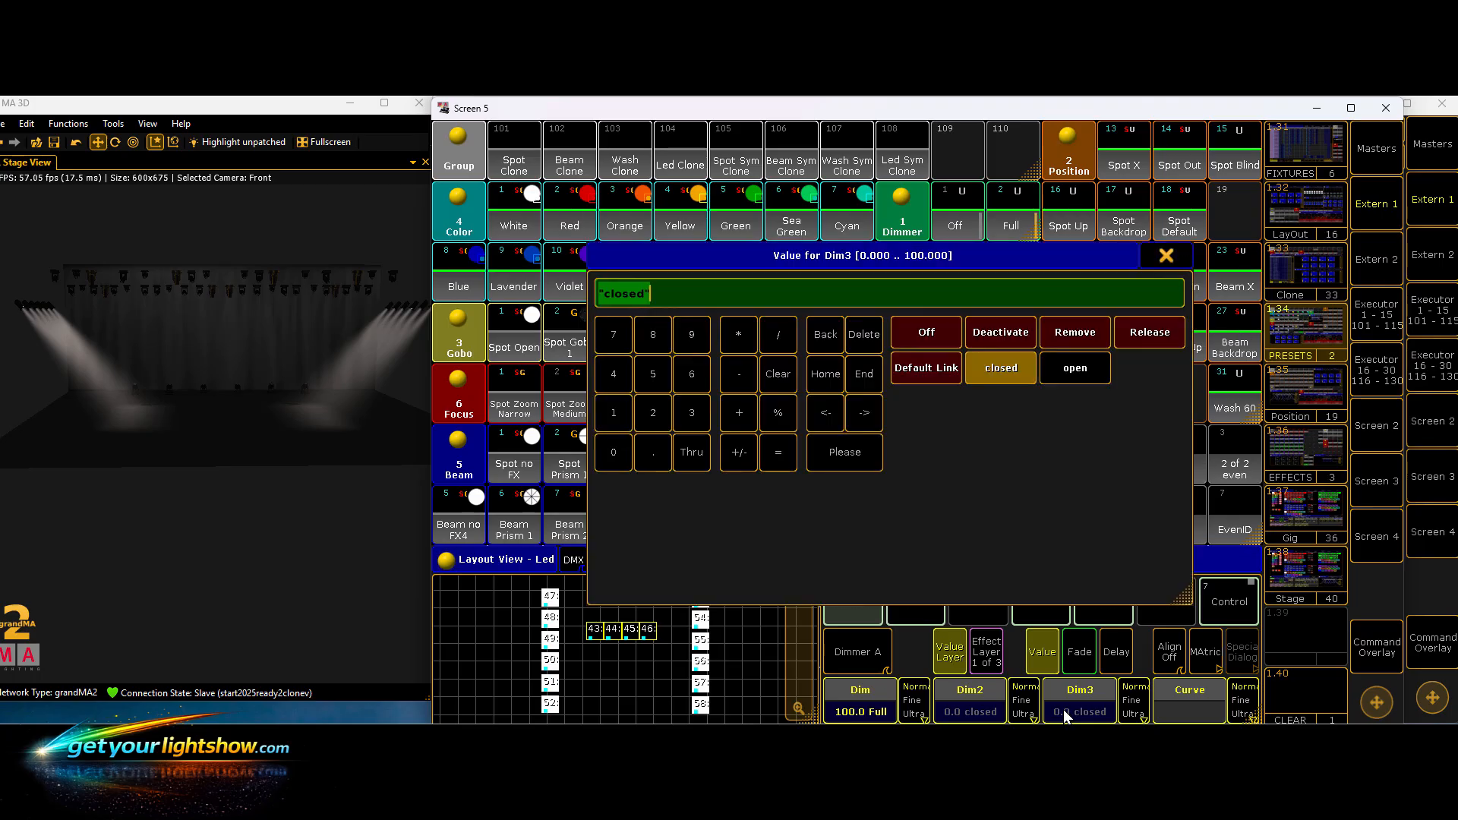
pyautogui.click(1071, 373)
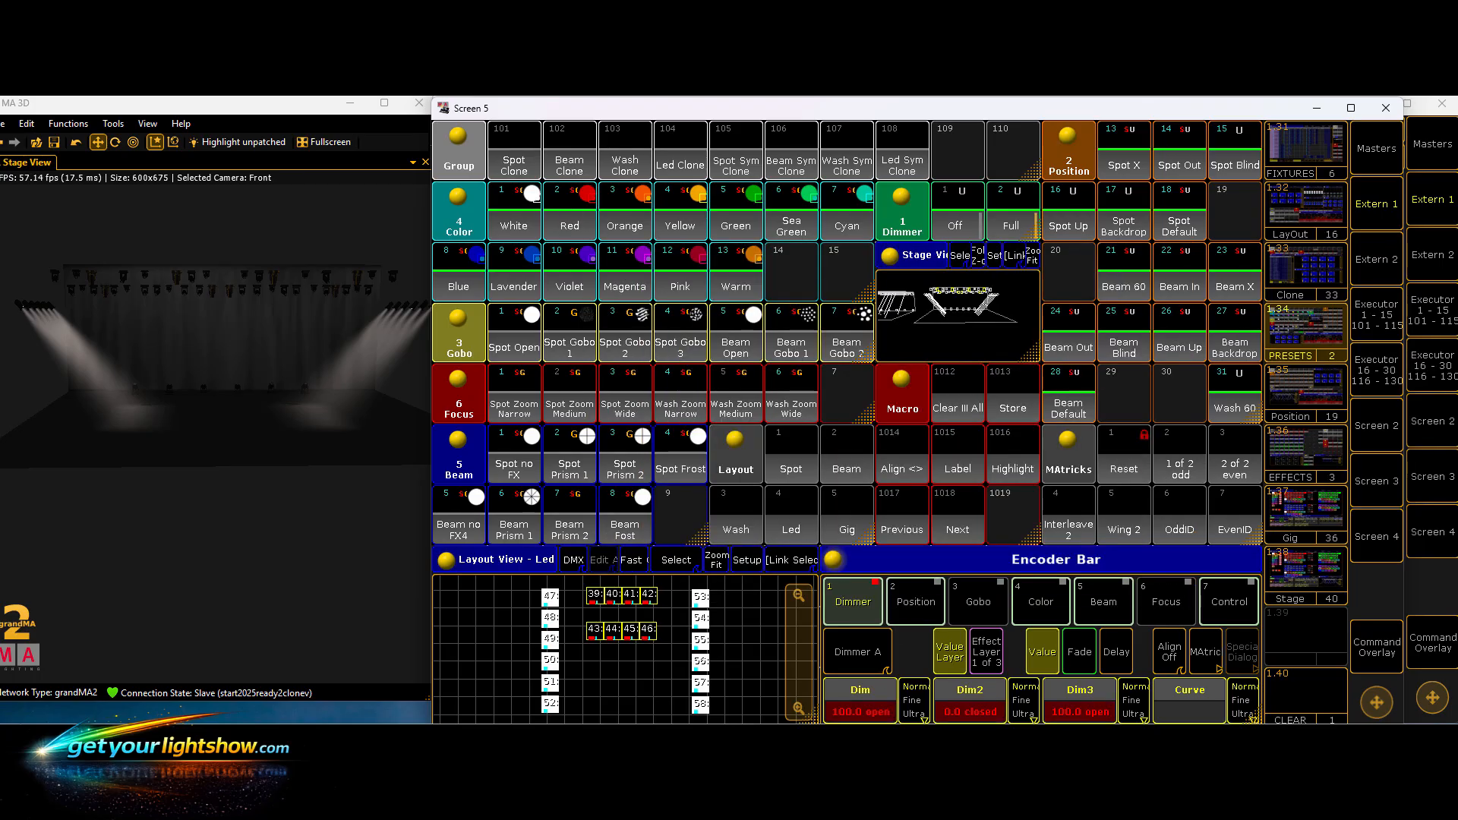
pyautogui.click(969, 705)
pyautogui.click(1061, 371)
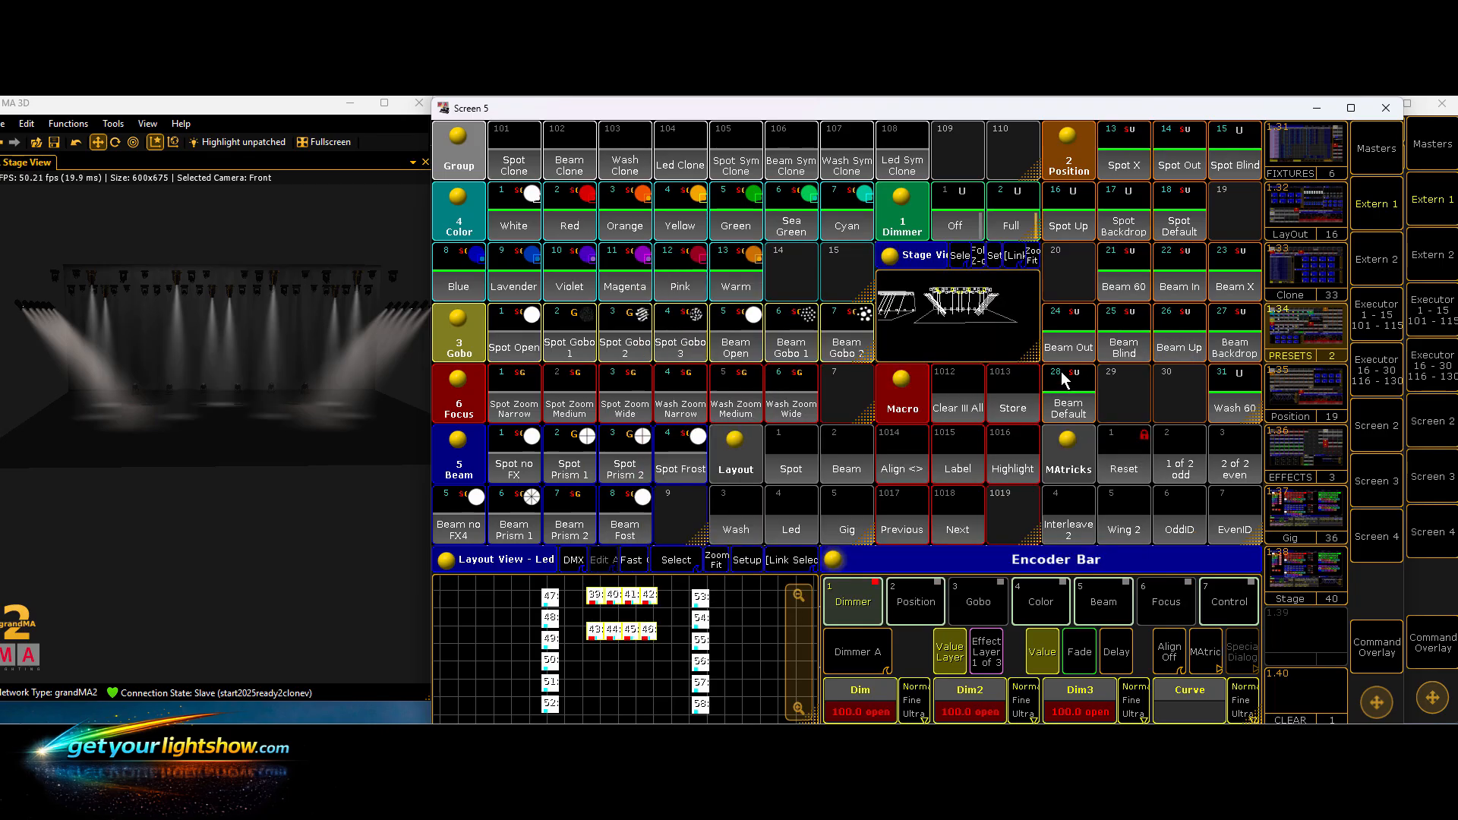
# - In the Gig view, test the Sine, Chase, Int 3 and Int 4 LED intensity effects again
pyautogui.click(1291, 514)
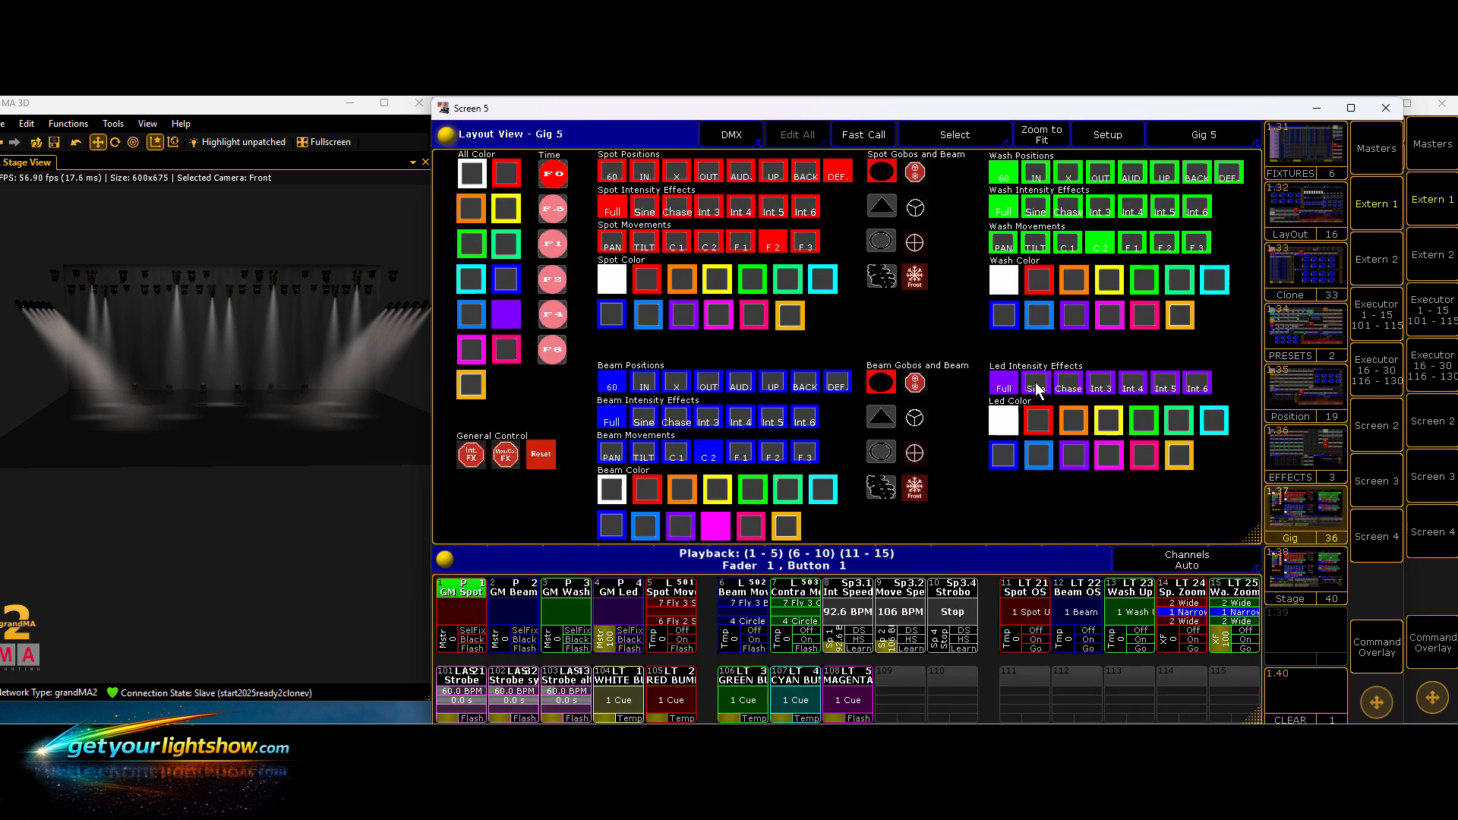
pyautogui.click(1036, 382)
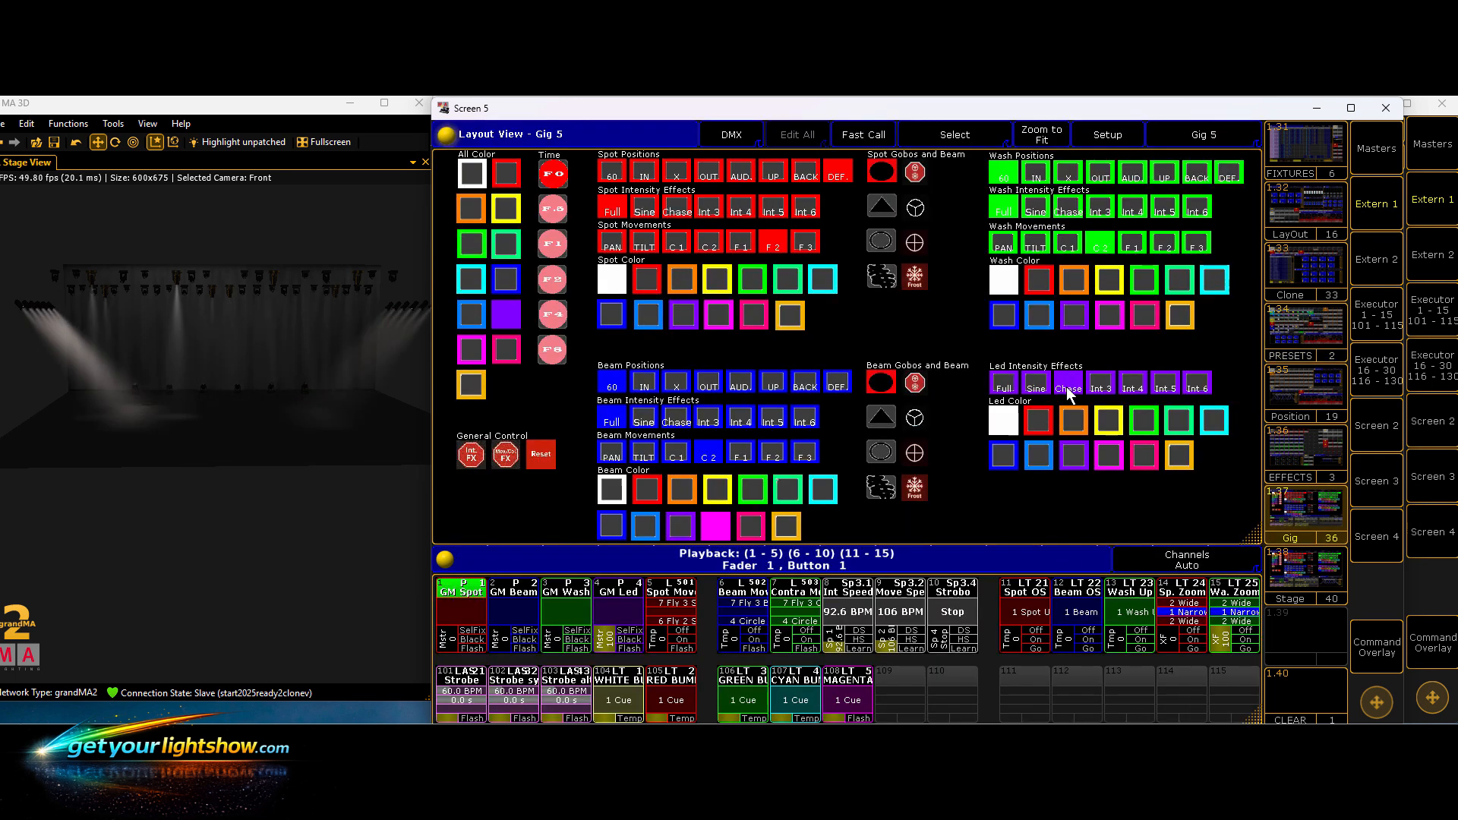
pyautogui.click(1066, 386)
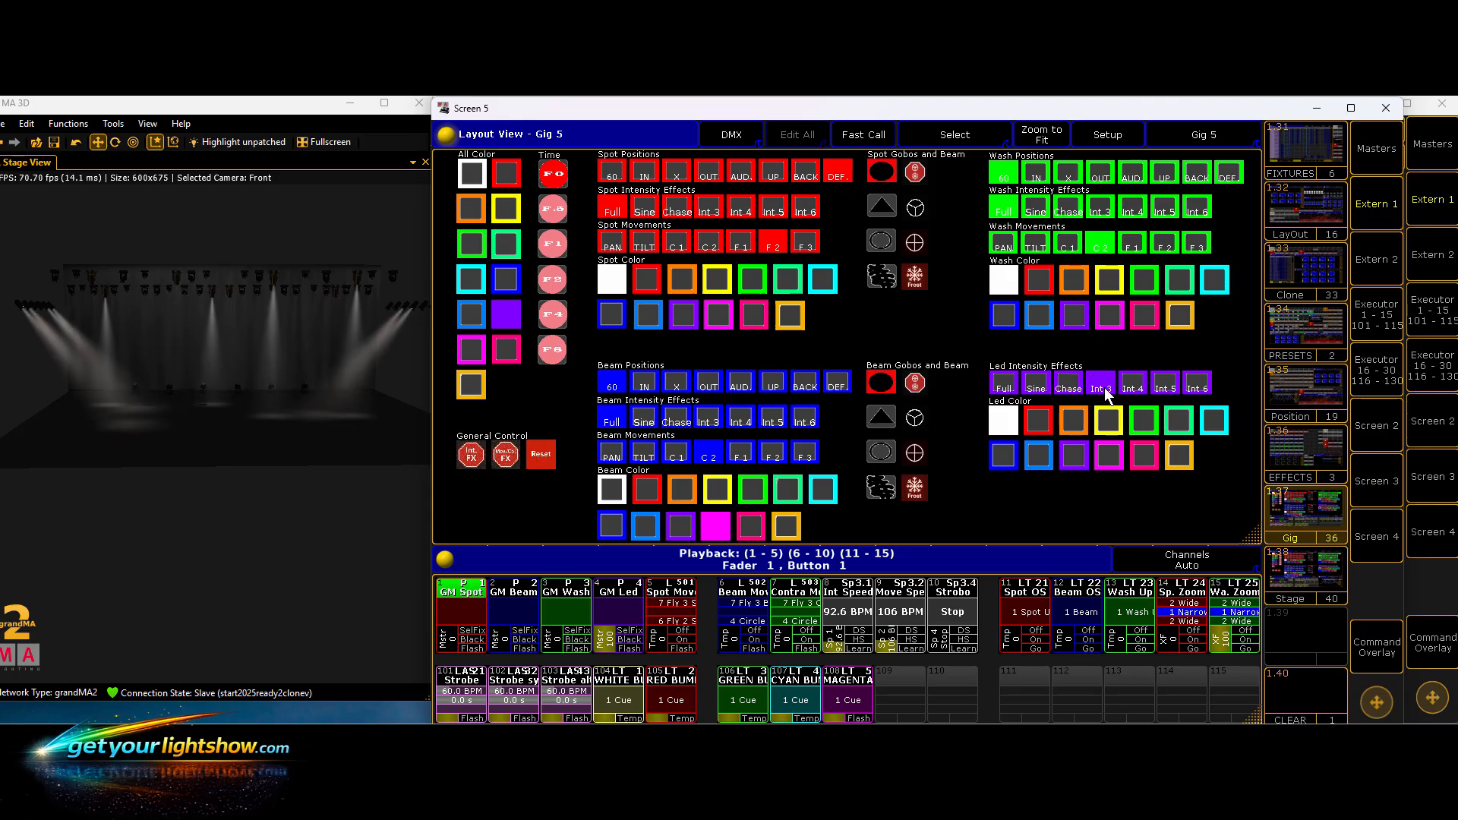
pyautogui.click(1136, 388)
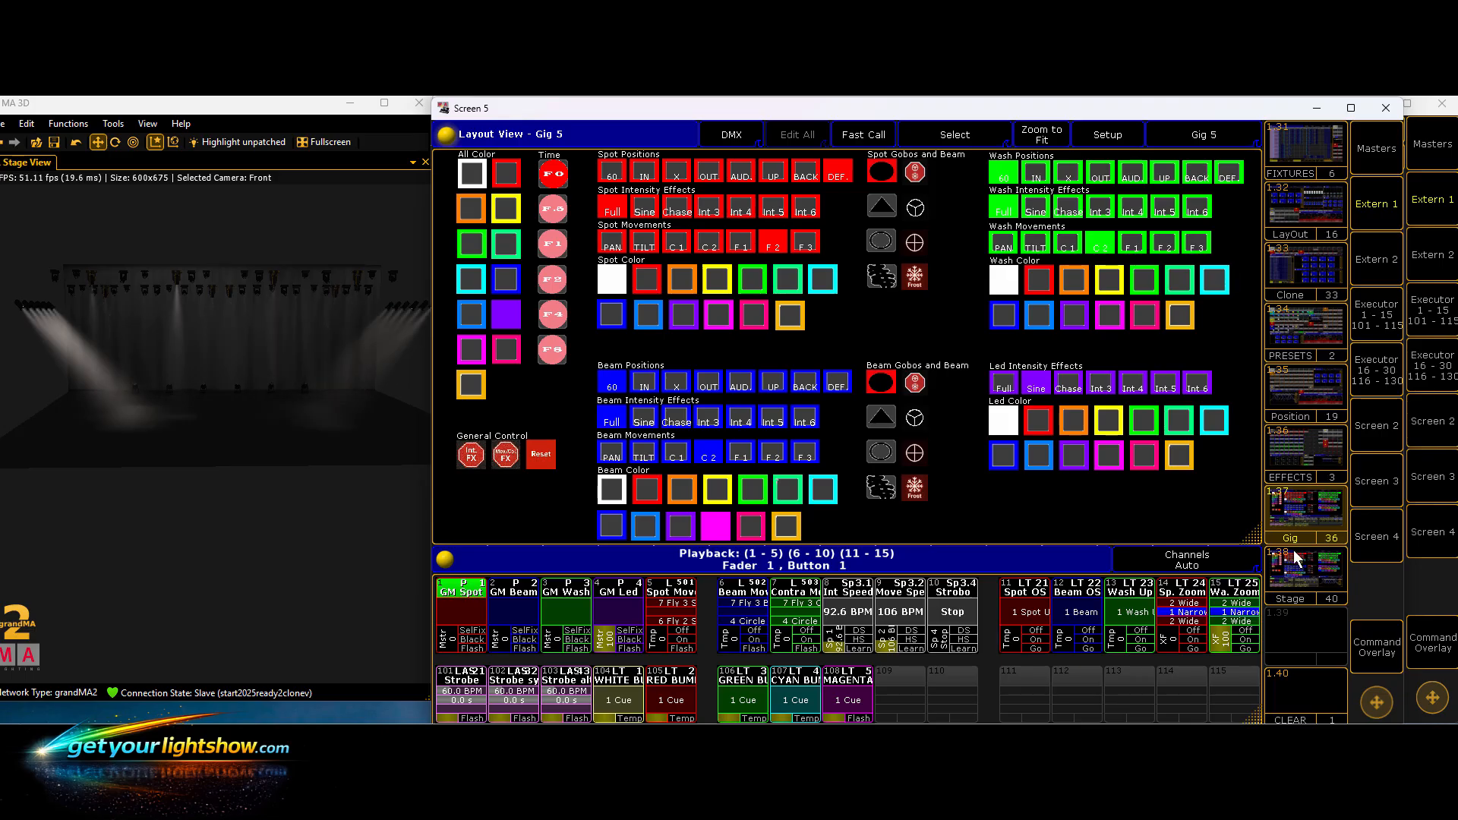
# - Store the programmed LED dimmer values on empty button executor 121
pyautogui.click(1311, 326)
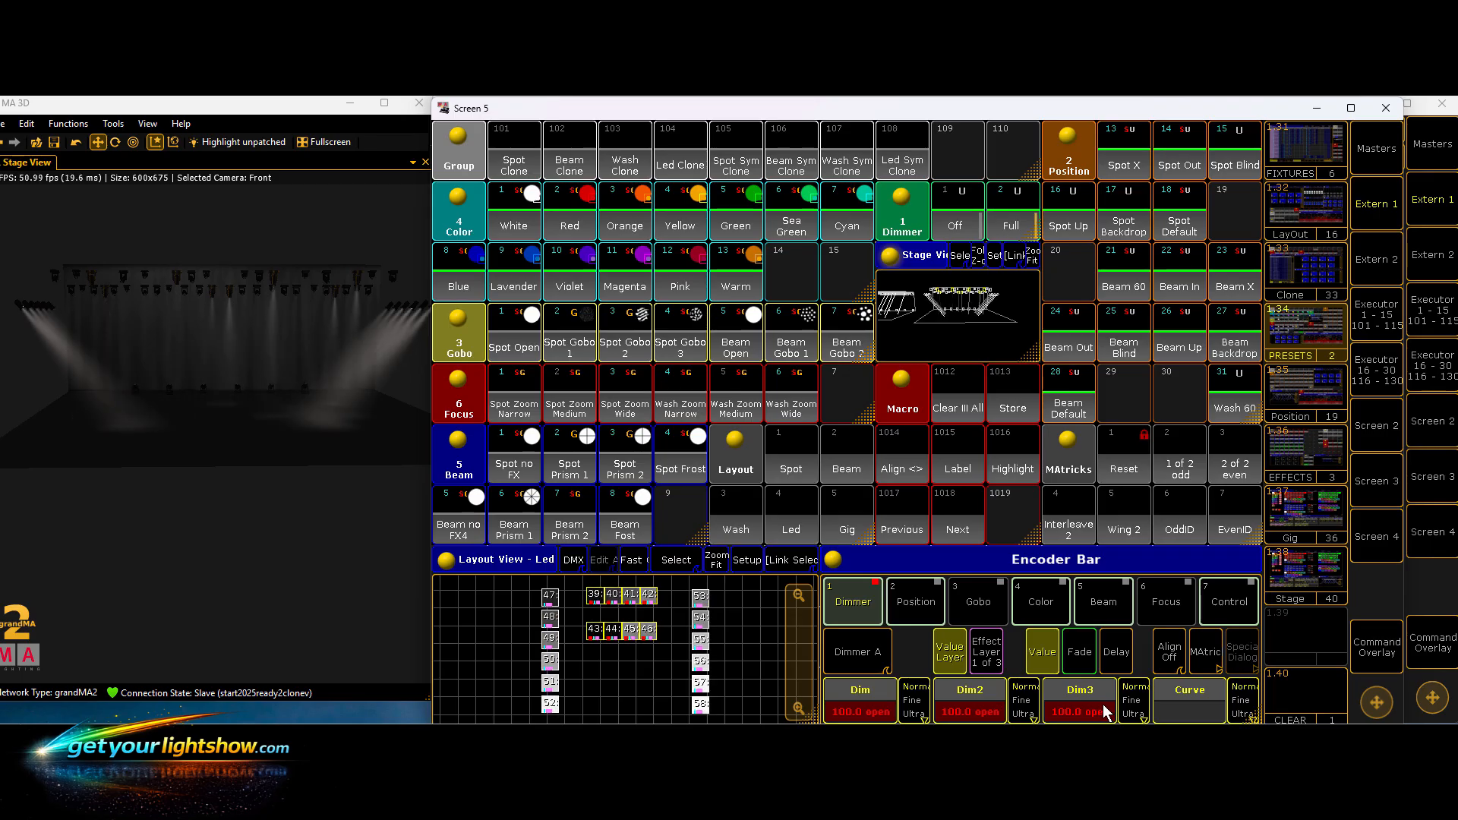
pyautogui.click(1382, 372)
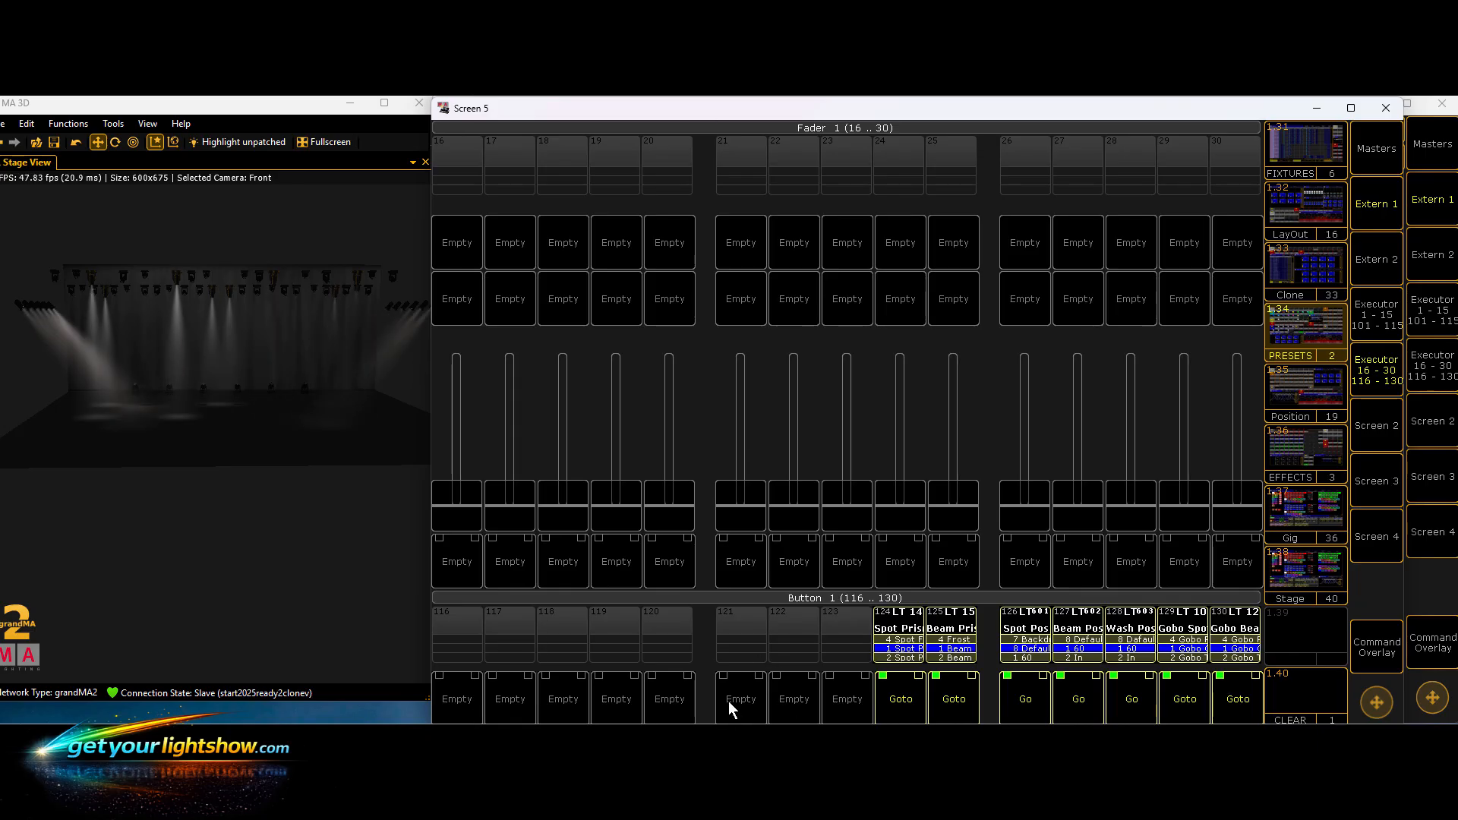
pyautogui.click(1364, 648)
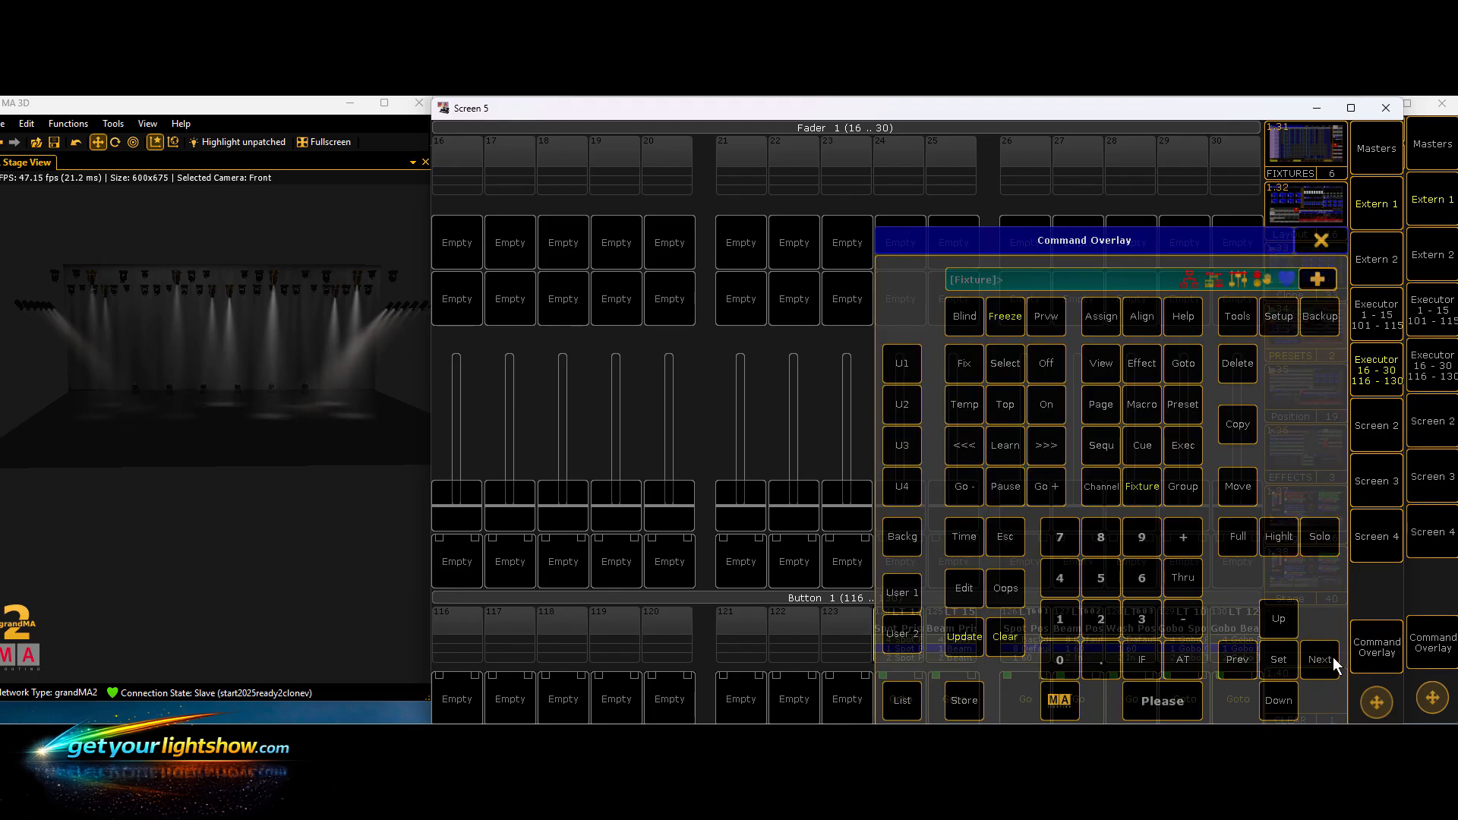
pyautogui.click(967, 699)
pyautogui.click(742, 700)
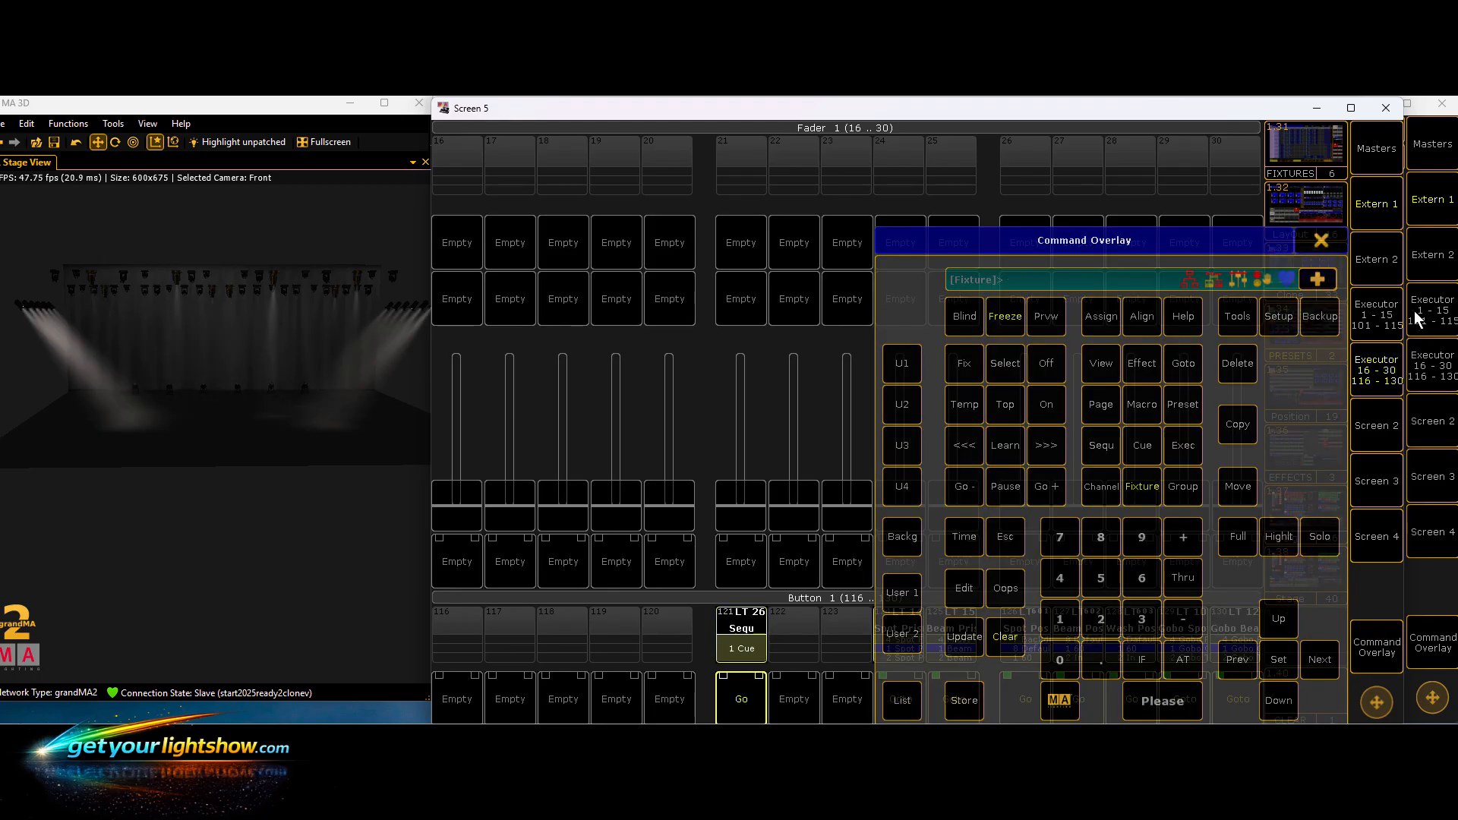
pyautogui.click(1319, 243)
# - Set the playback priority of executor 121 to Super and check its assign options
pyautogui.click(740, 624)
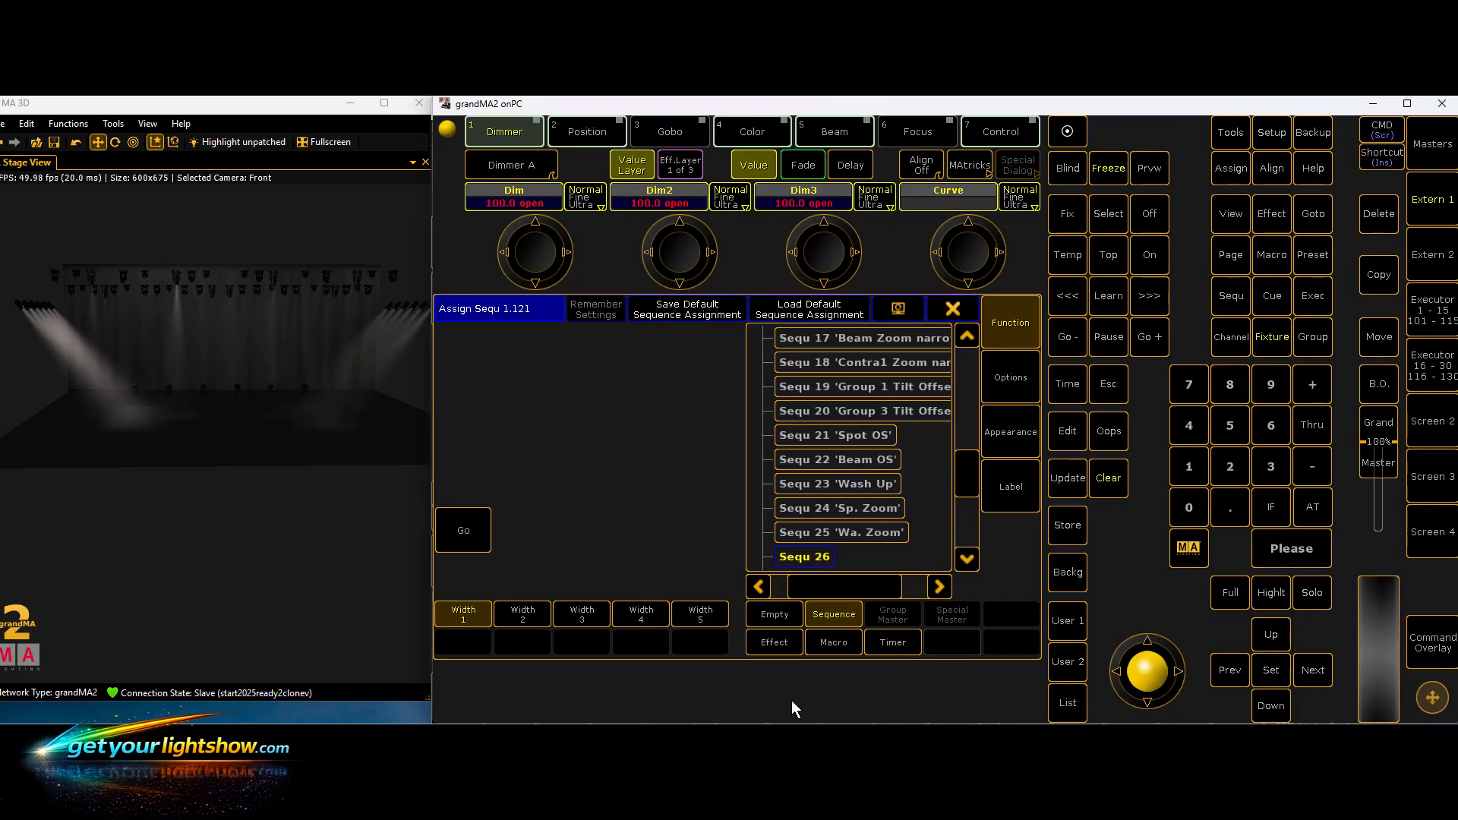
pyautogui.click(449, 535)
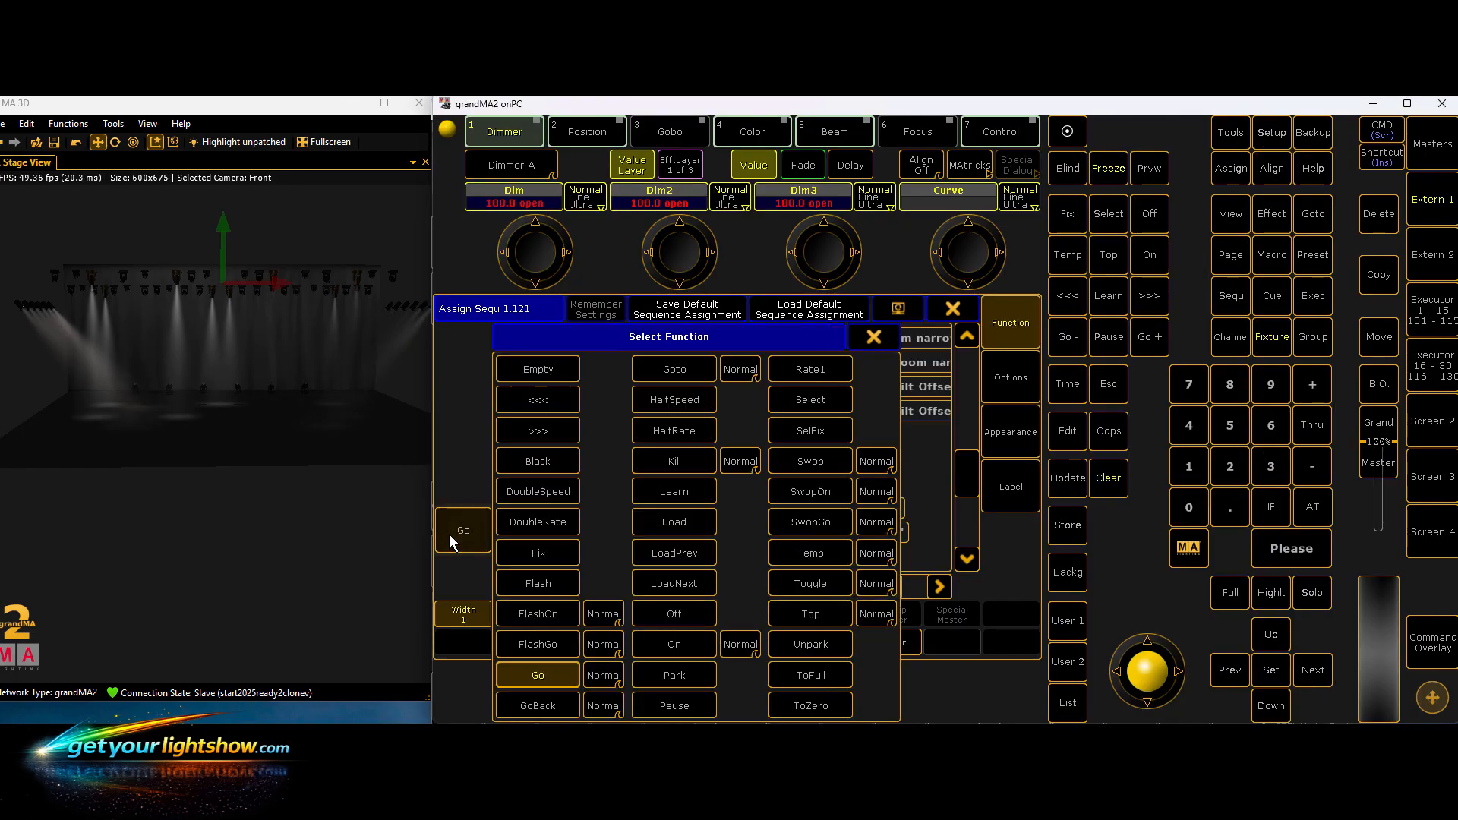
pyautogui.click(874, 336)
pyautogui.click(1010, 377)
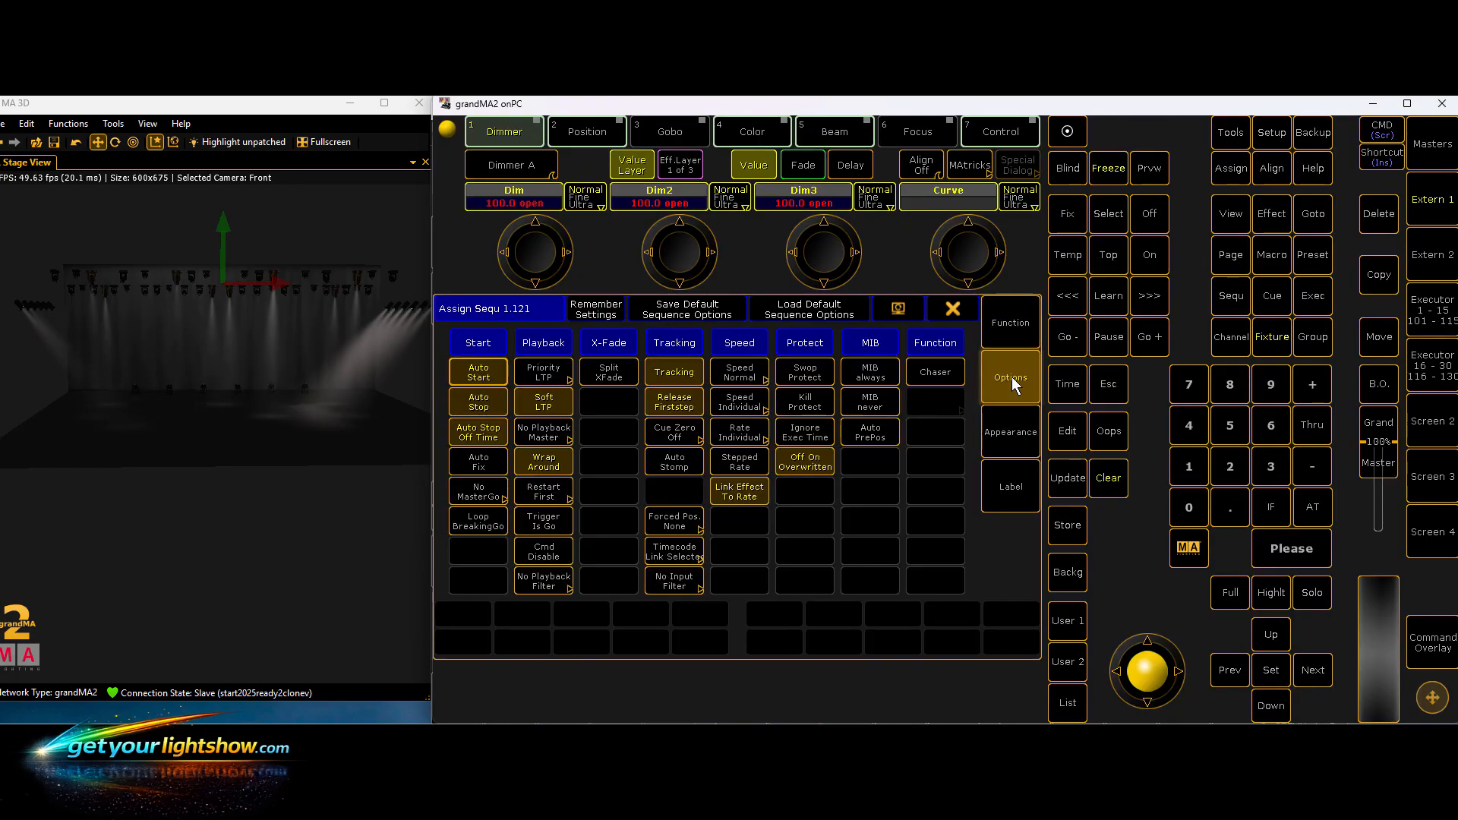
pyautogui.click(547, 373)
pyautogui.click(550, 415)
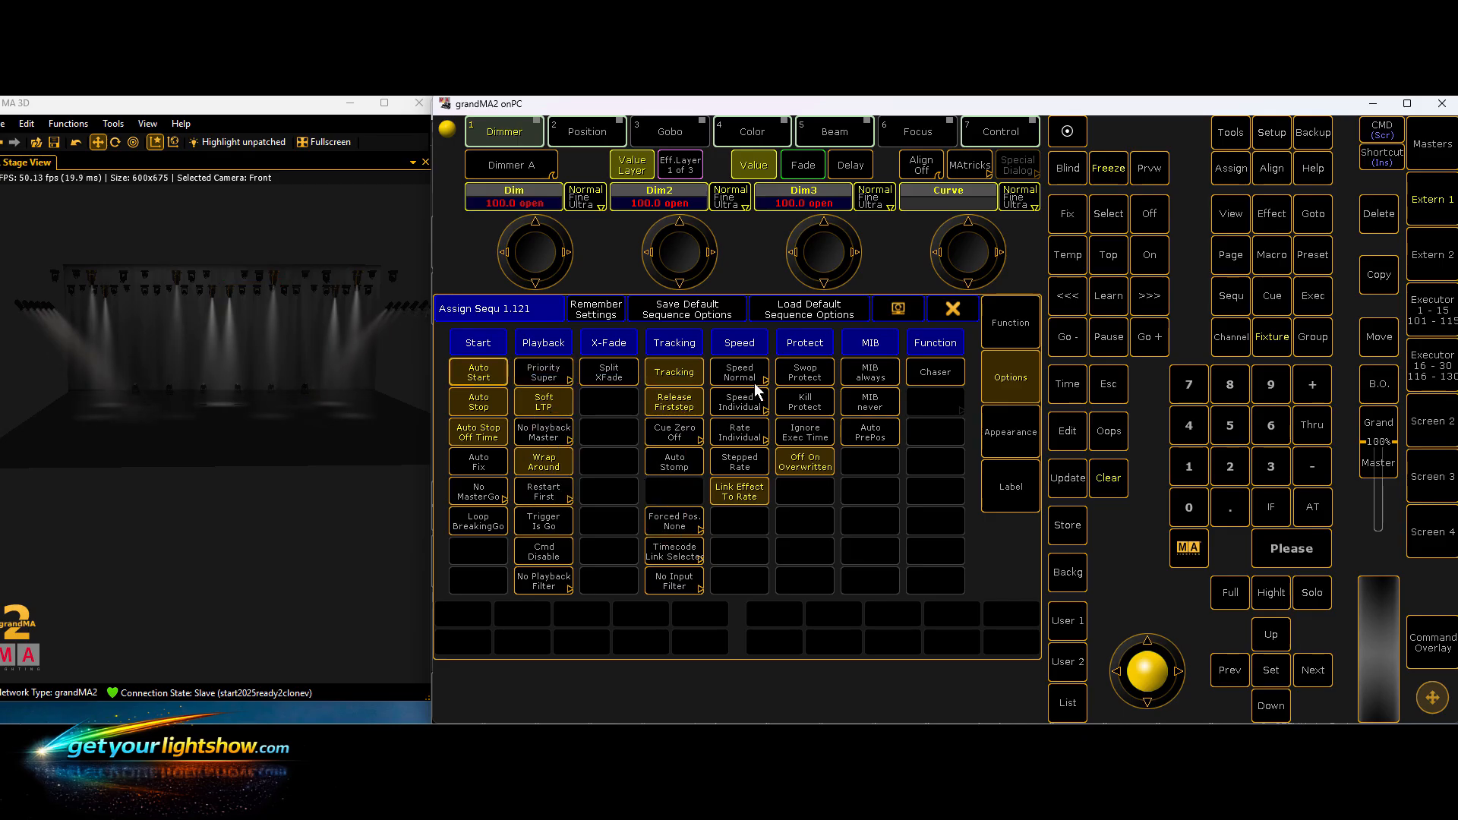
pyautogui.click(951, 310)
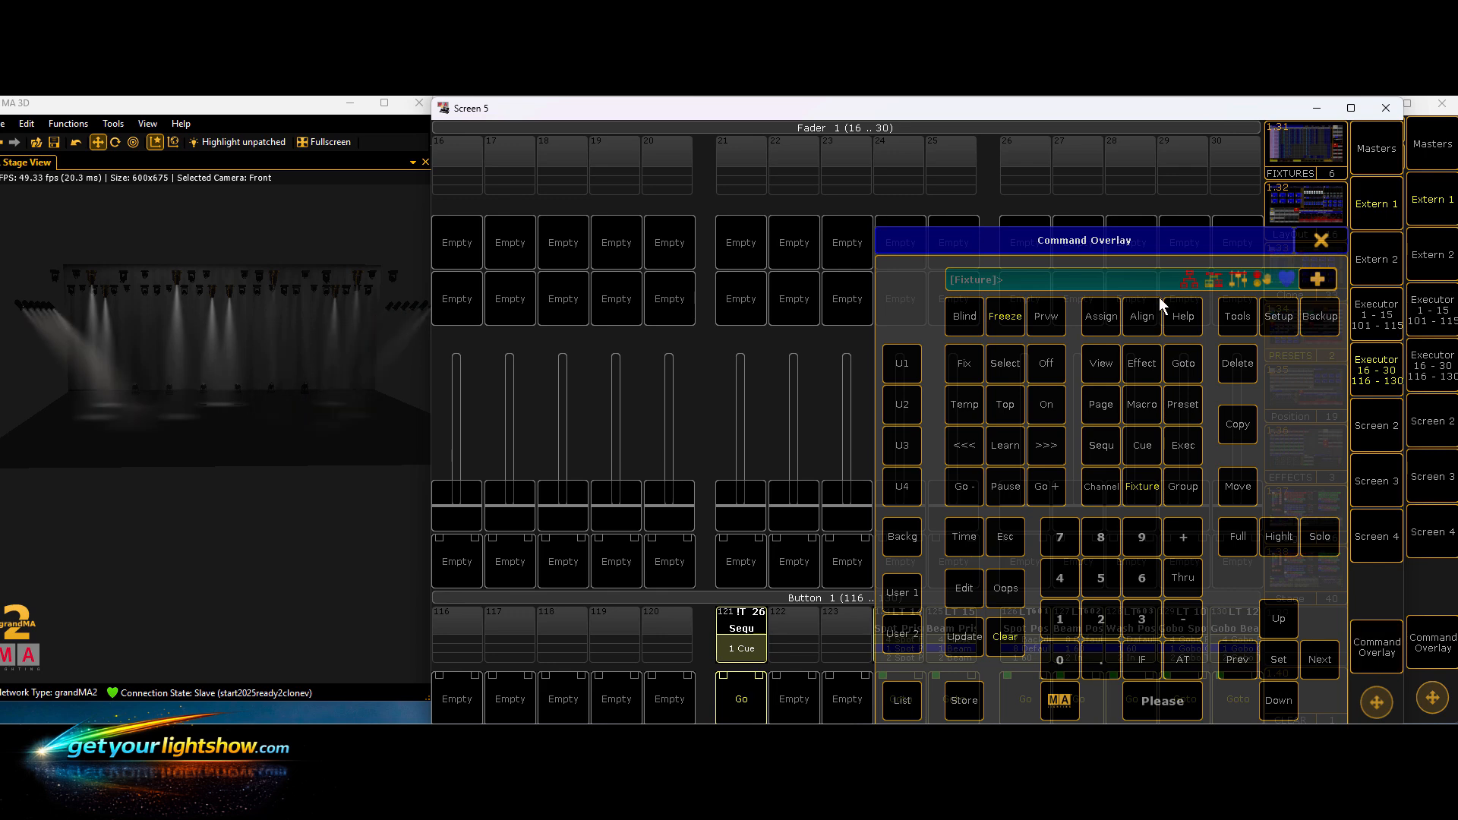
pyautogui.click(1105, 323)
pyautogui.click(742, 638)
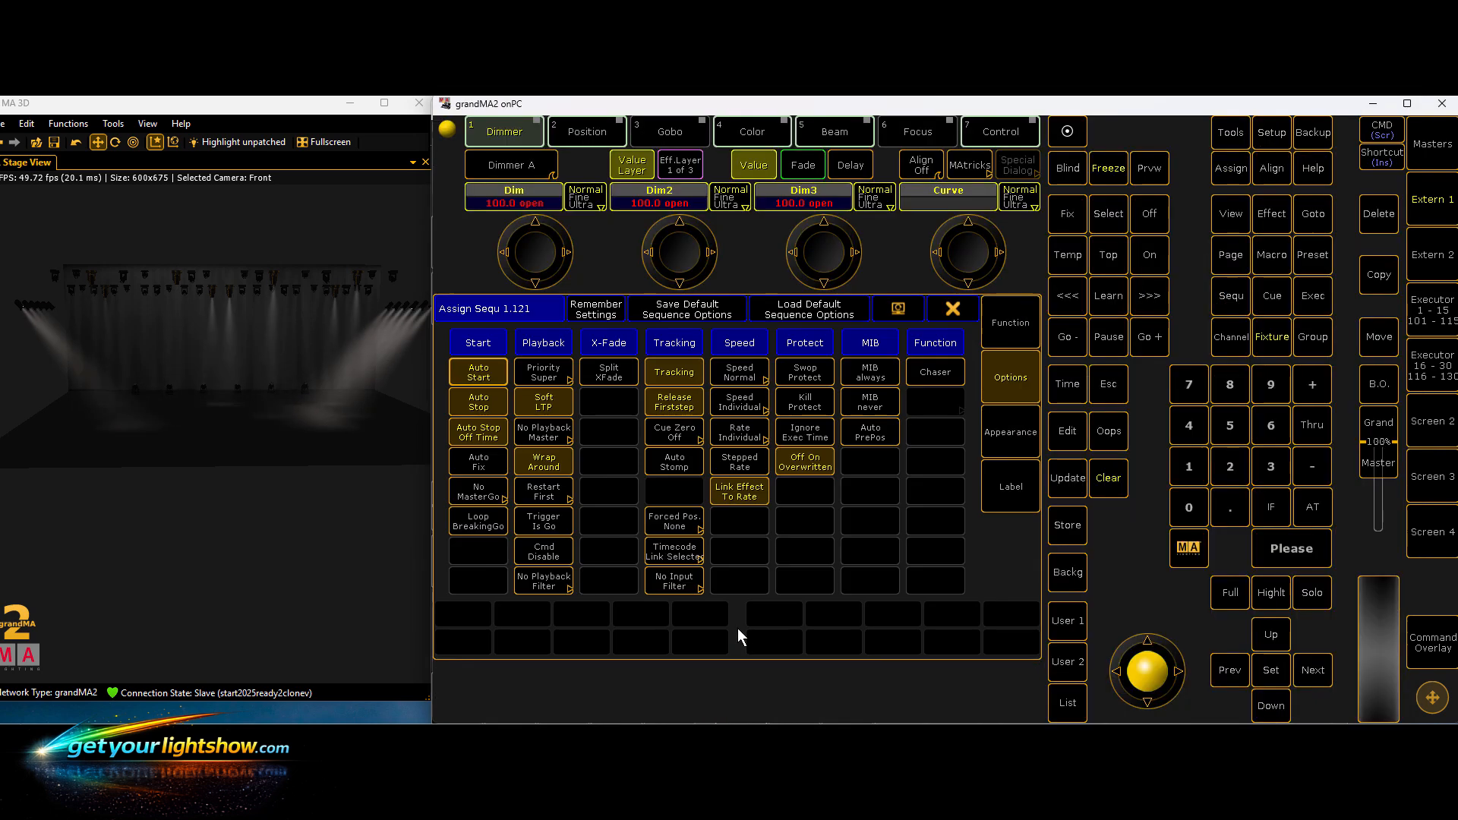
pyautogui.click(952, 309)
# - Label button executor 121 "ADJFull" and switch it on
pyautogui.click(1097, 317)
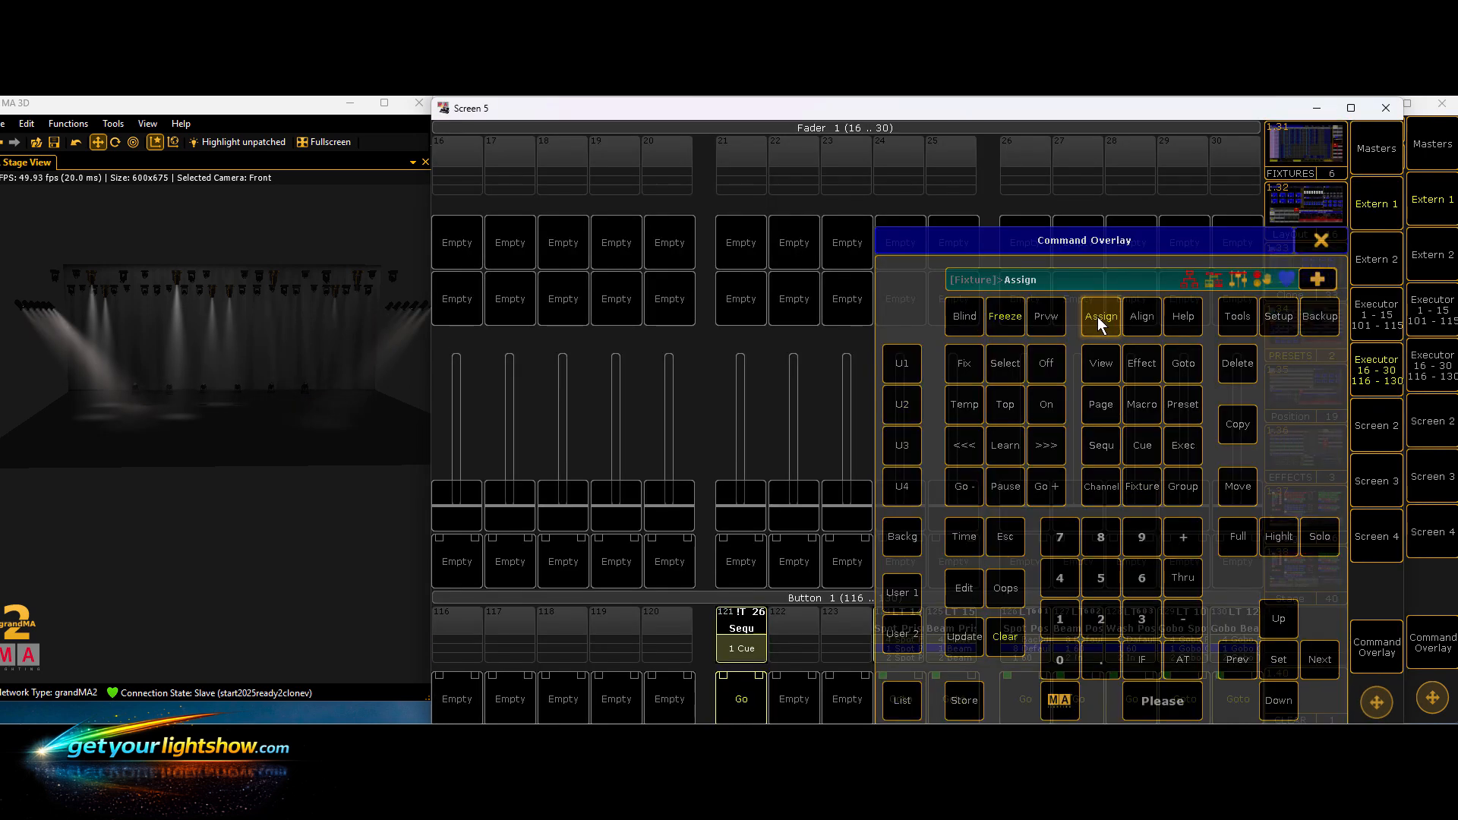
pyautogui.click(1096, 316)
pyautogui.click(1096, 317)
pyautogui.click(1096, 318)
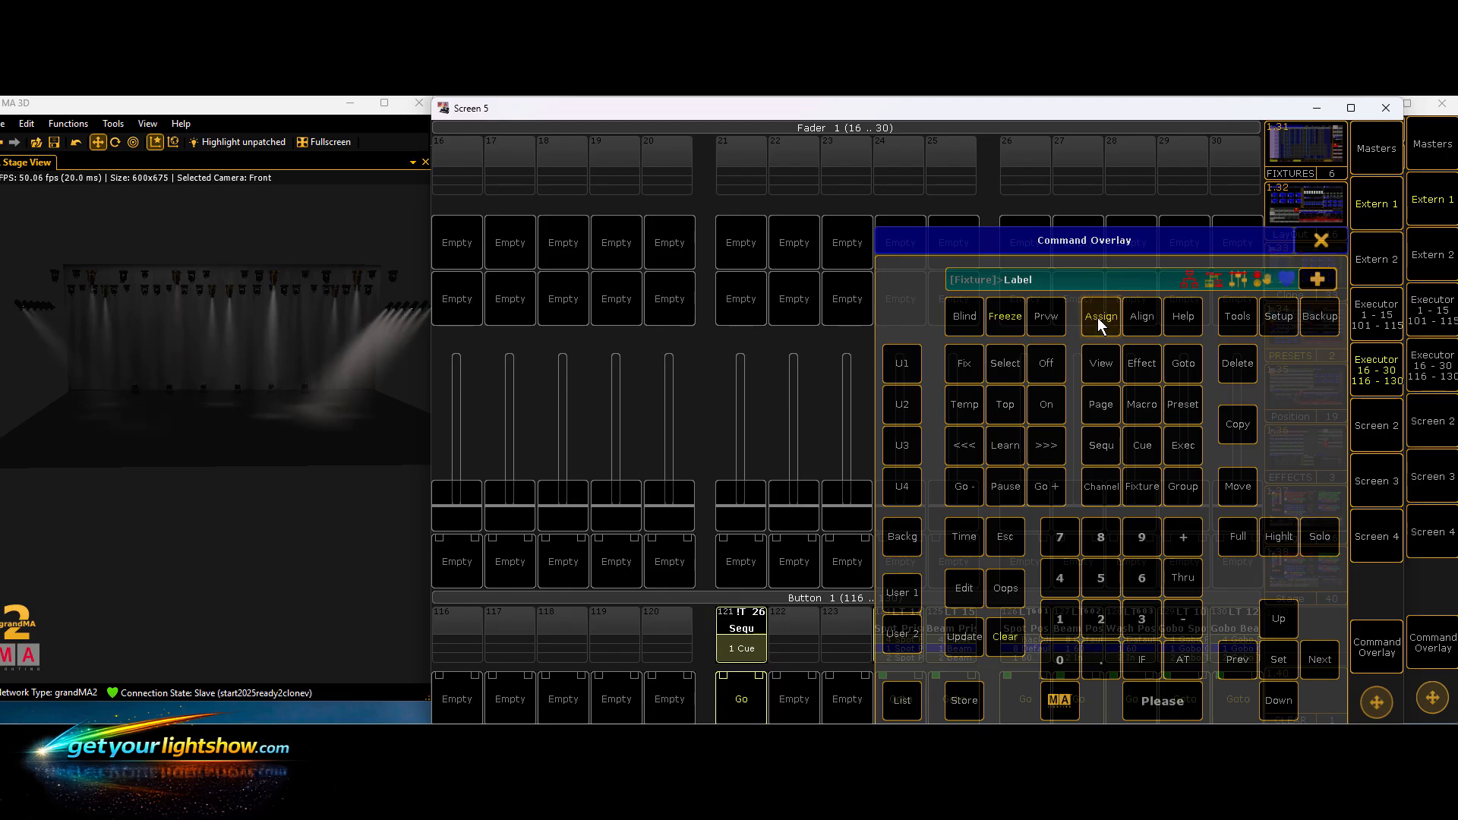
pyautogui.click(742, 633)
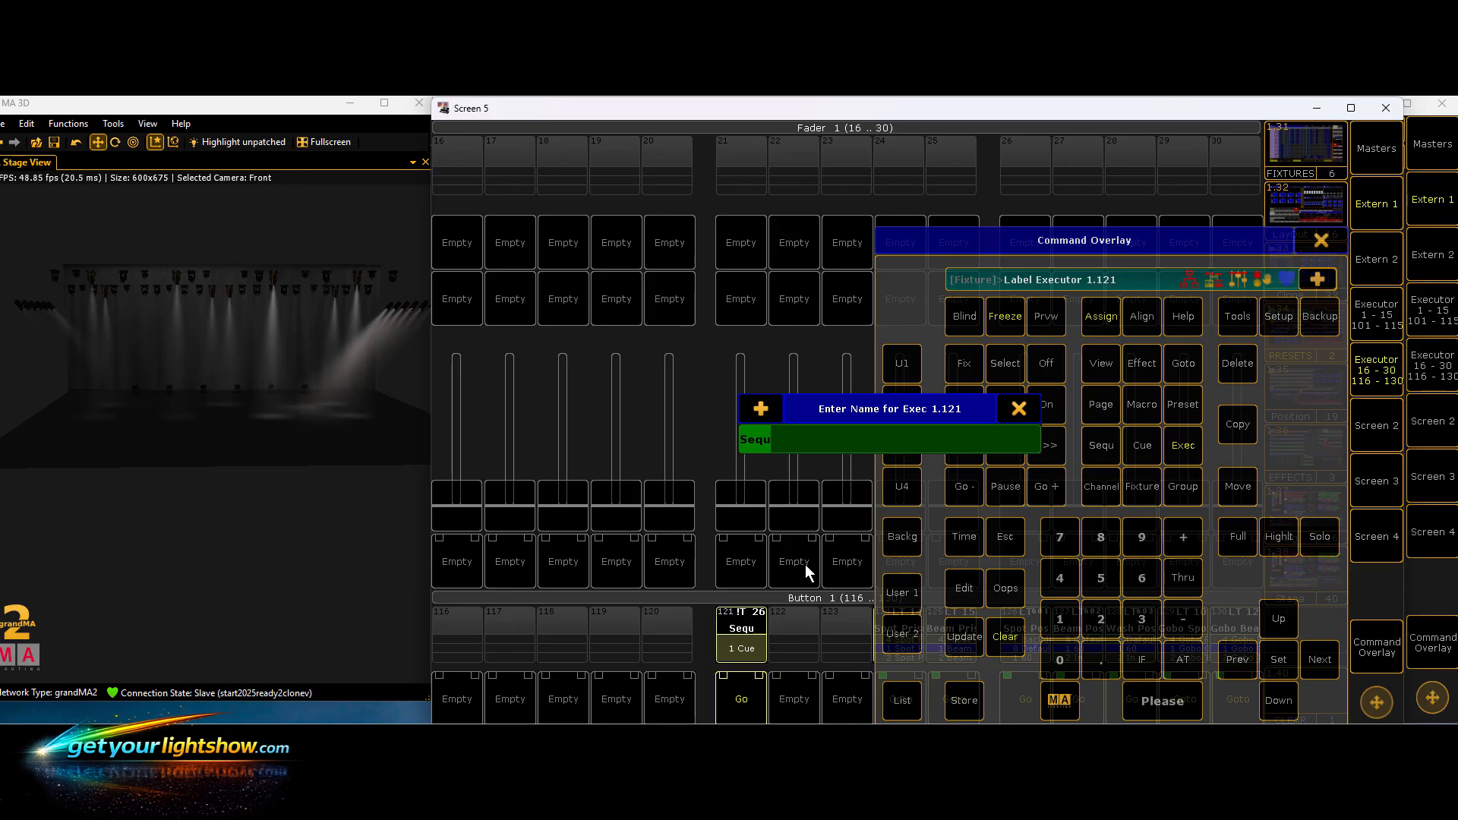
pyautogui.write('DJ')
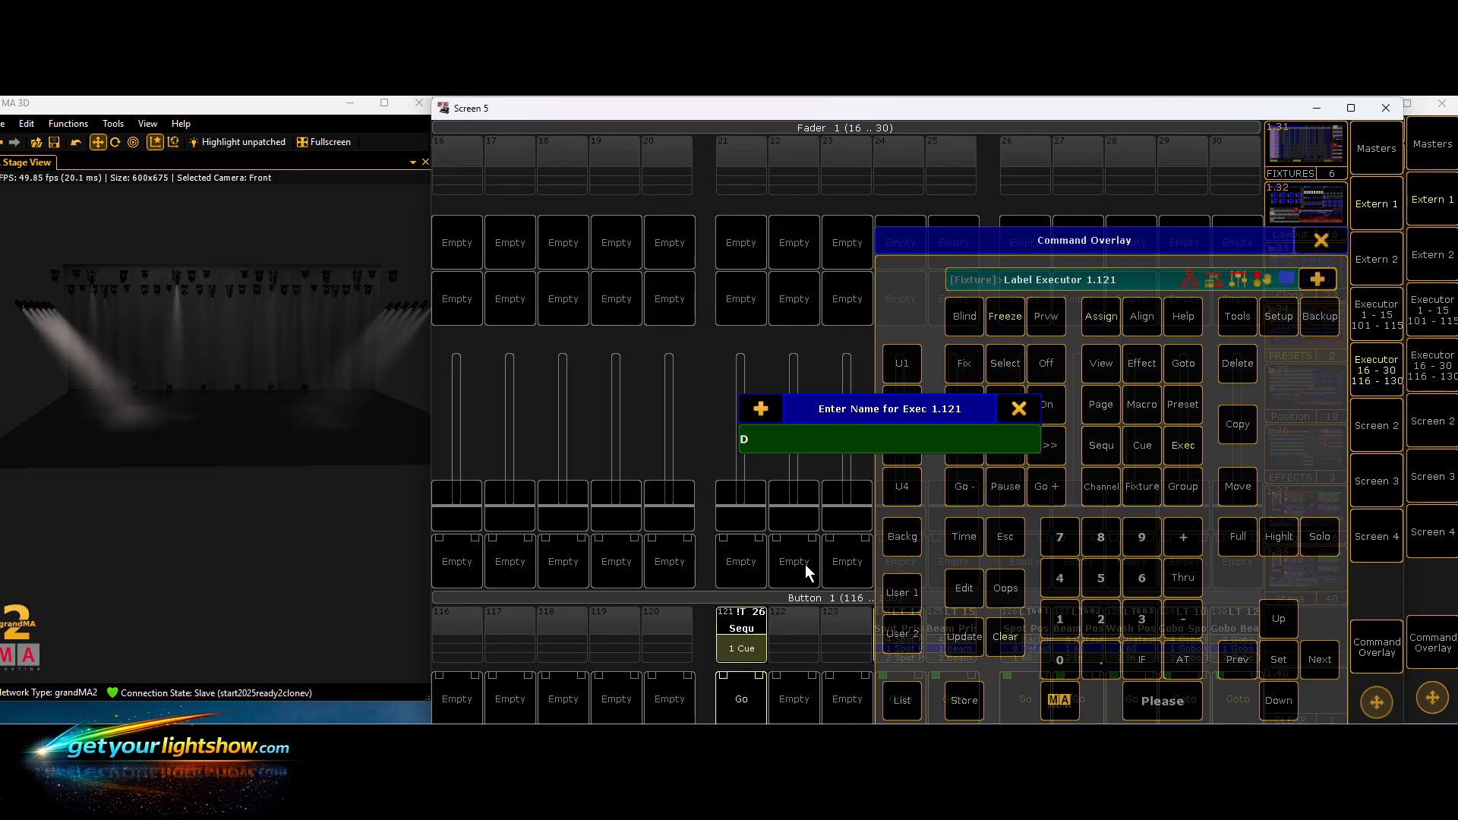
pyautogui.press('BackSpace')
pyautogui.write('ADJ')
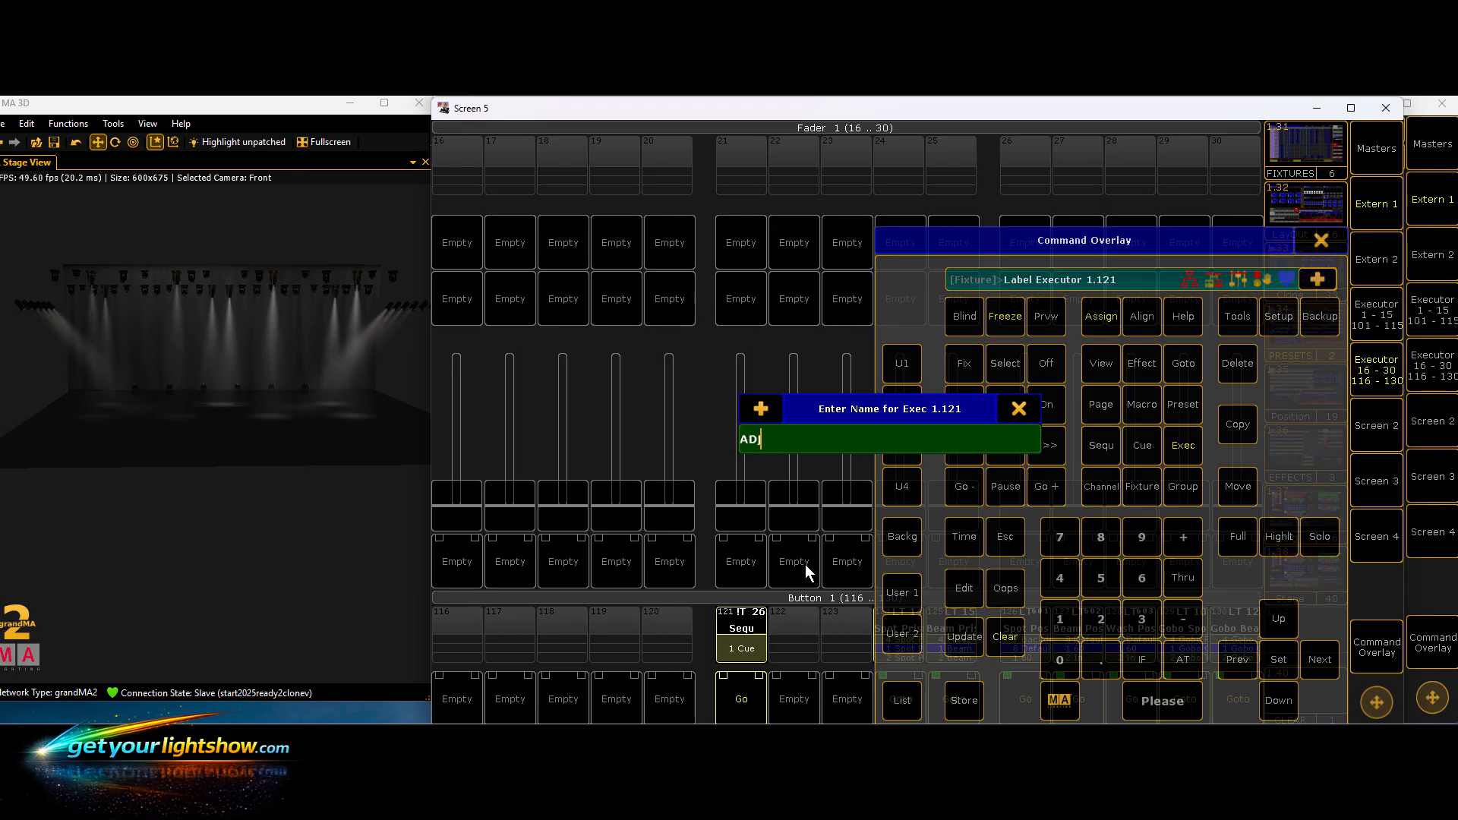
pyautogui.write('Up')
pyautogui.press('BackSpace')
pyautogui.press('BackSpace')
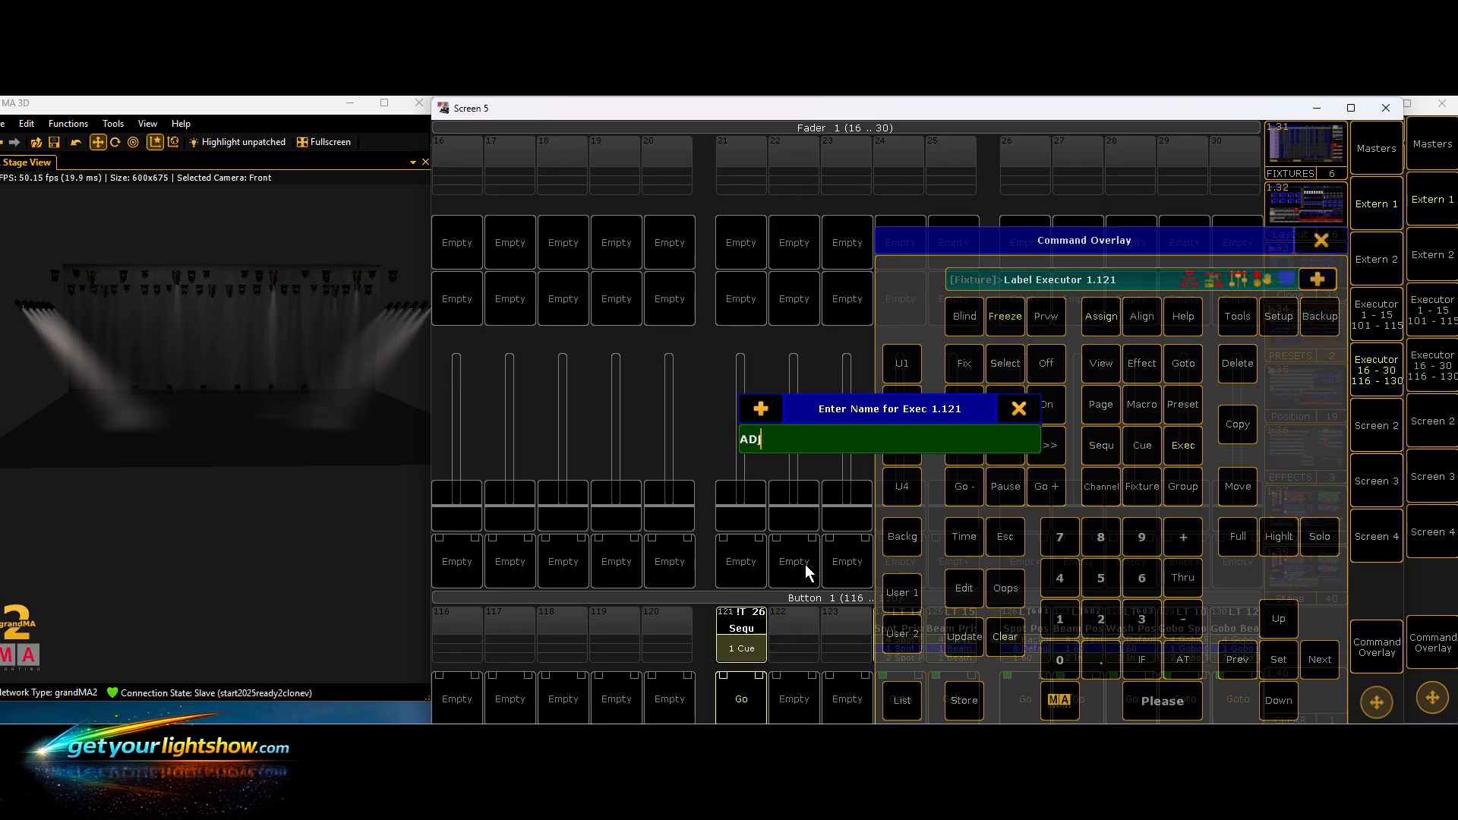
pyautogui.write('Full')
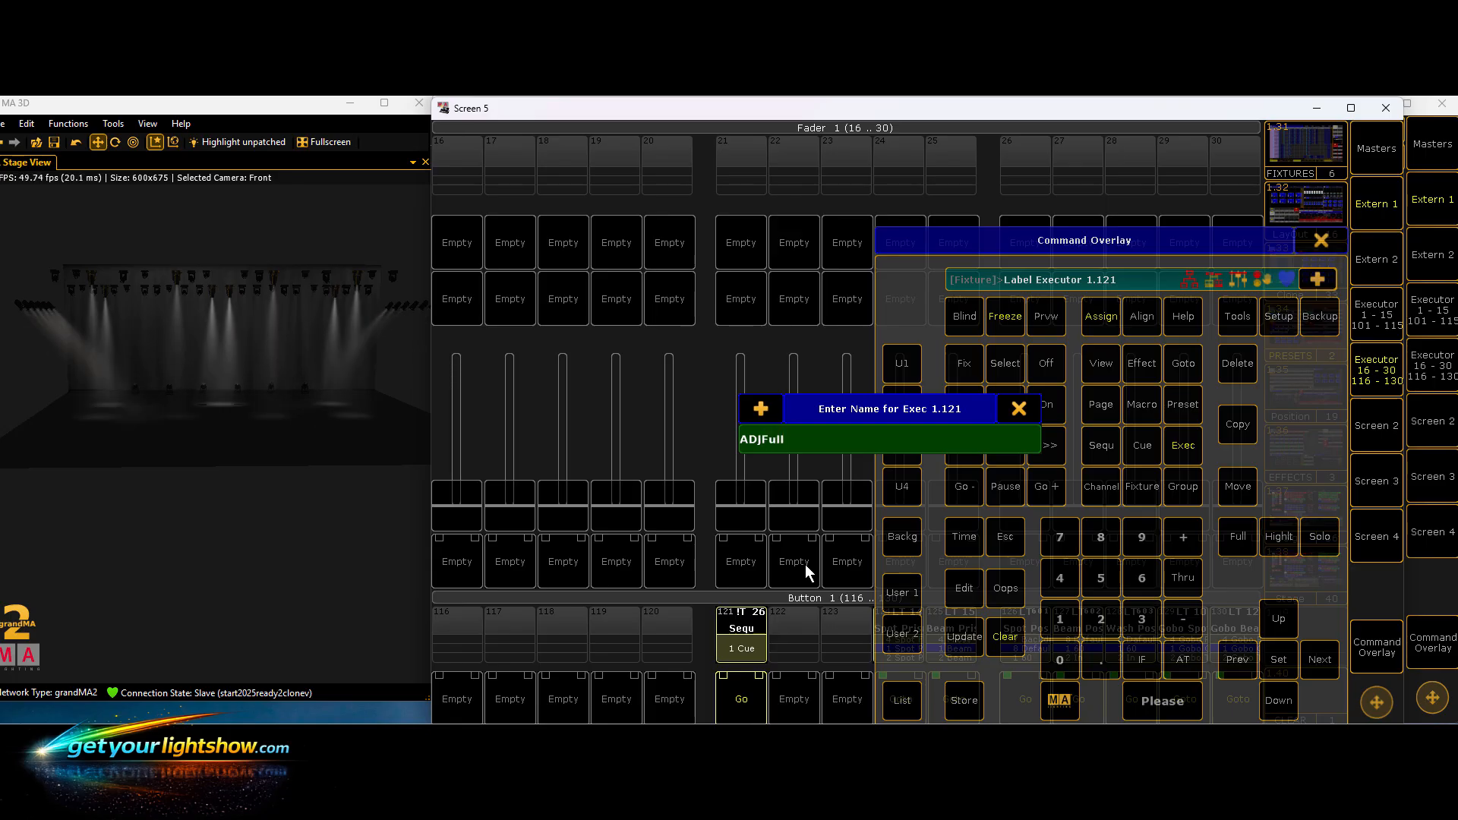
pyautogui.press('Return')
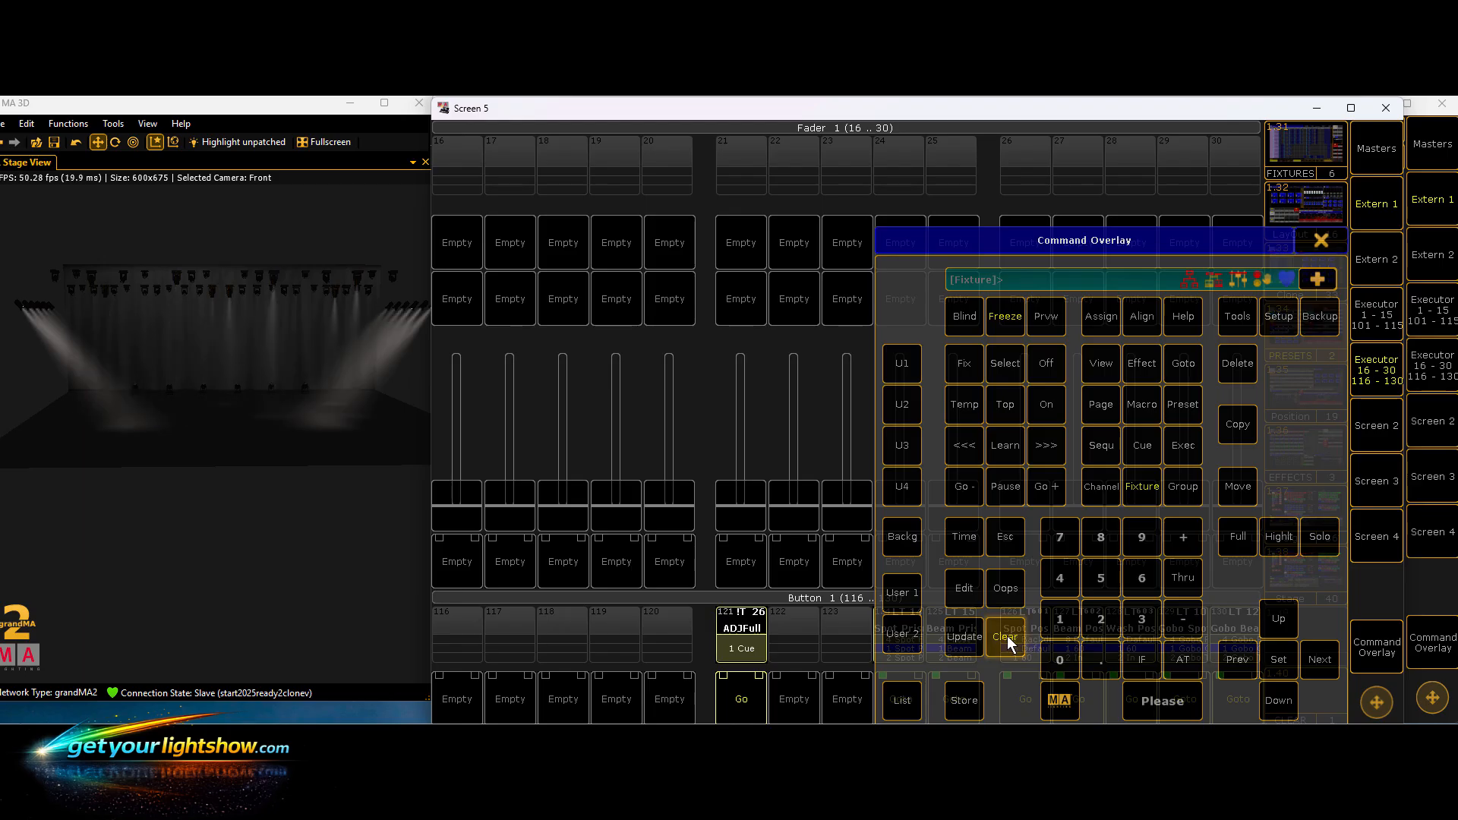
pyautogui.click(752, 704)
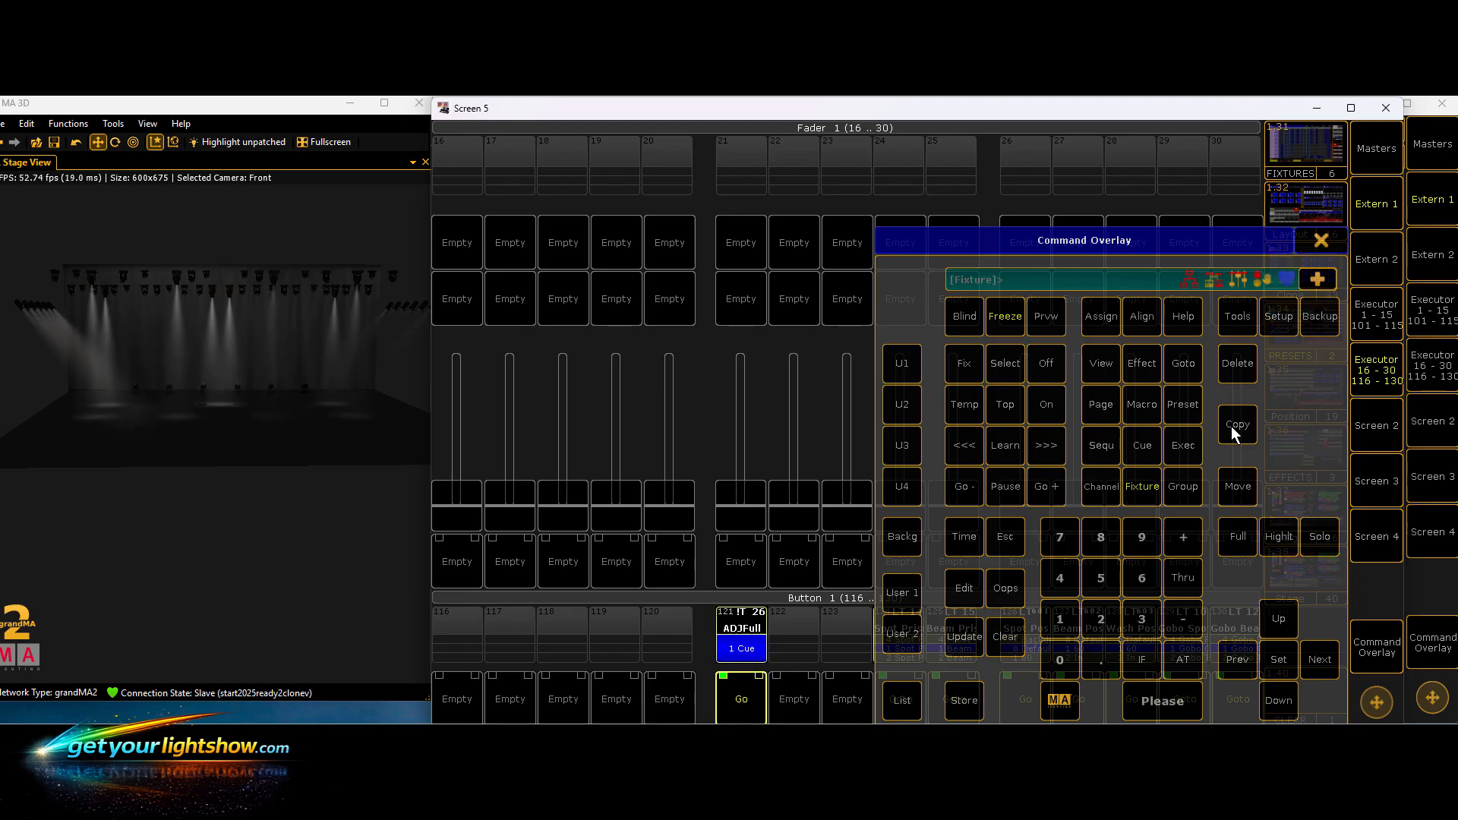
pyautogui.click(1319, 238)
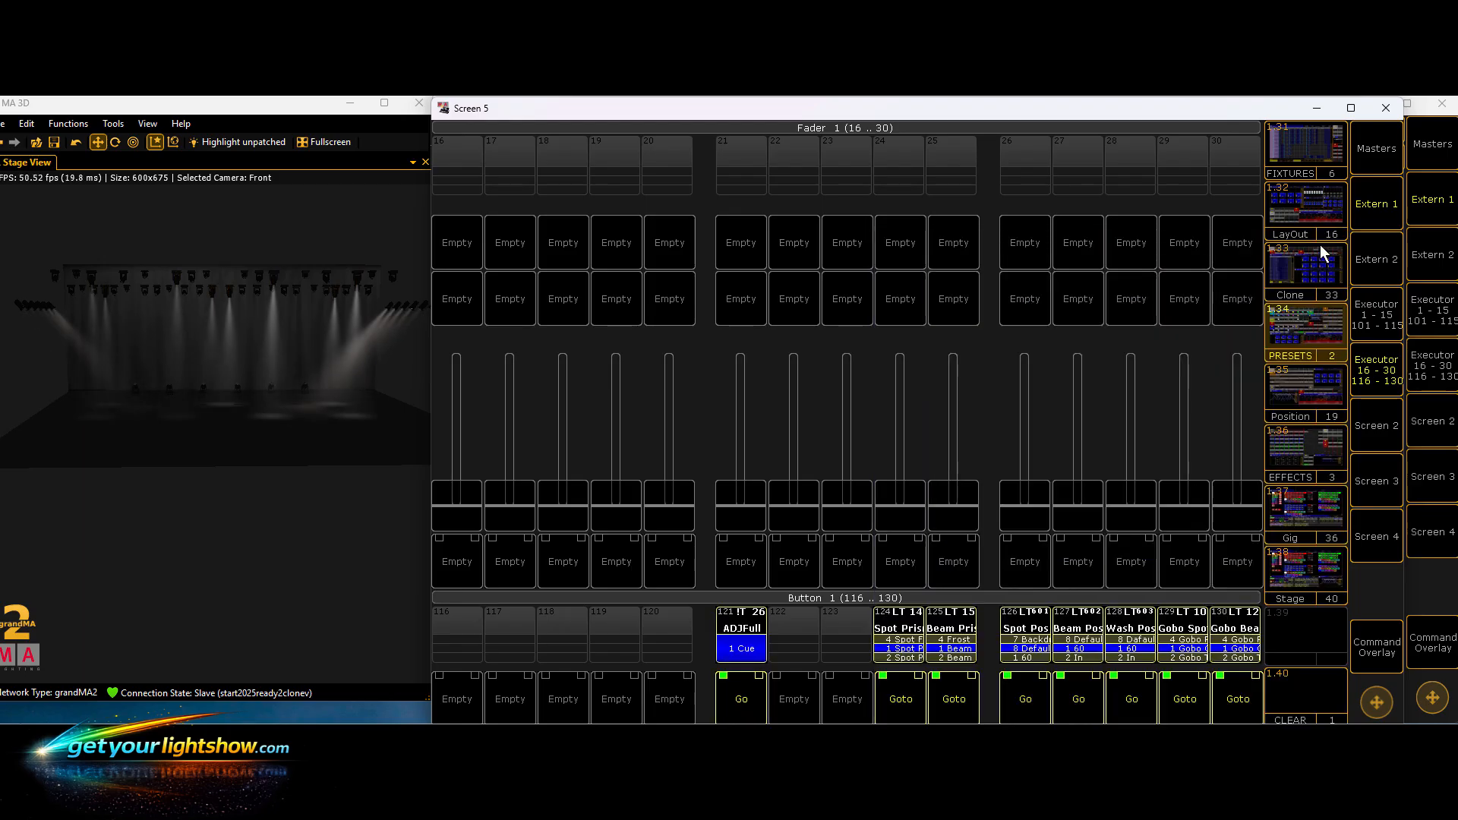
# - In the Gig view, test the red, light blue and orange LED colors and the Full and Sine LED intensity effects
pyautogui.click(1302, 523)
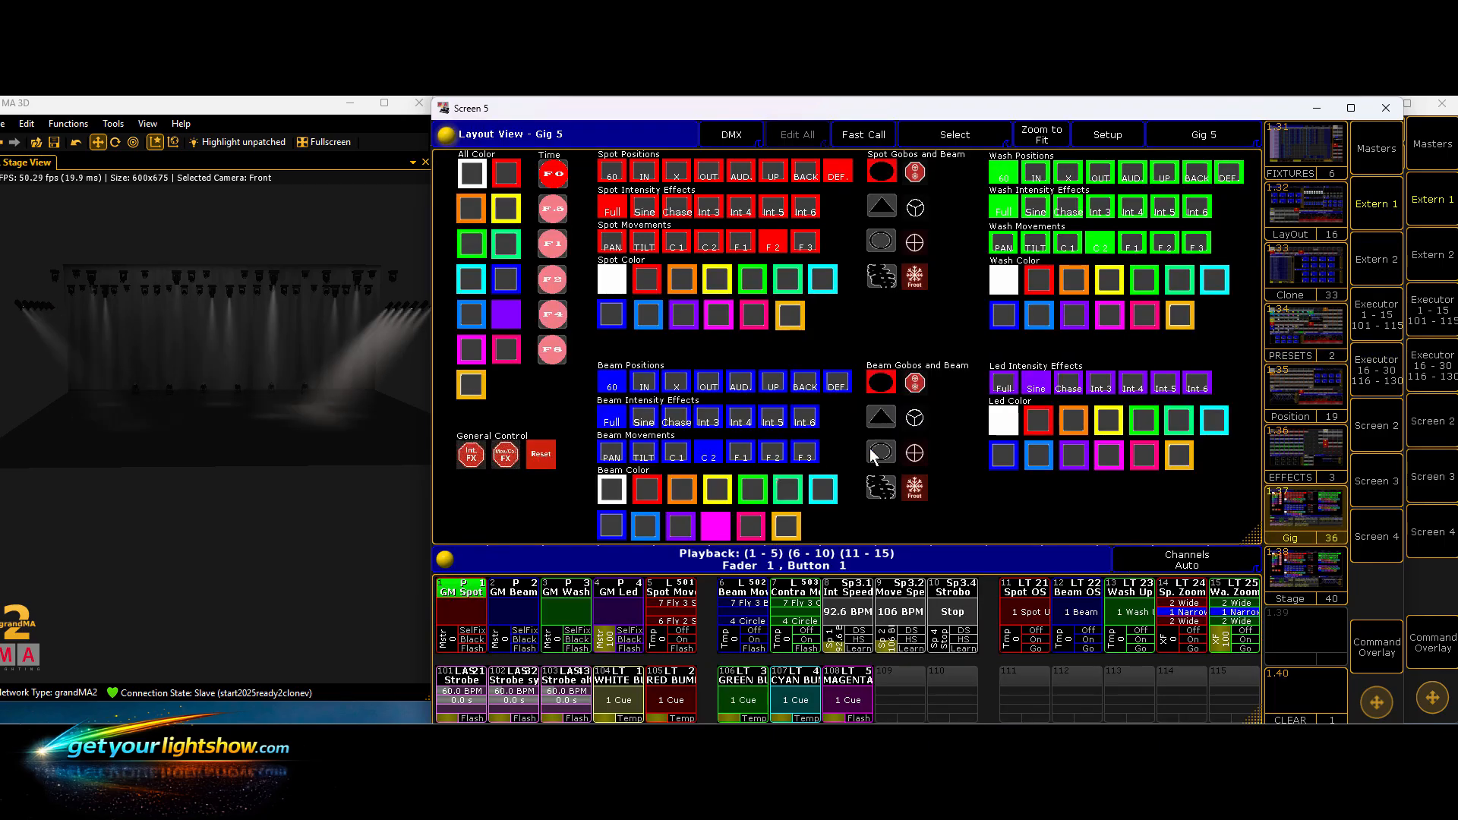
pyautogui.click(1037, 420)
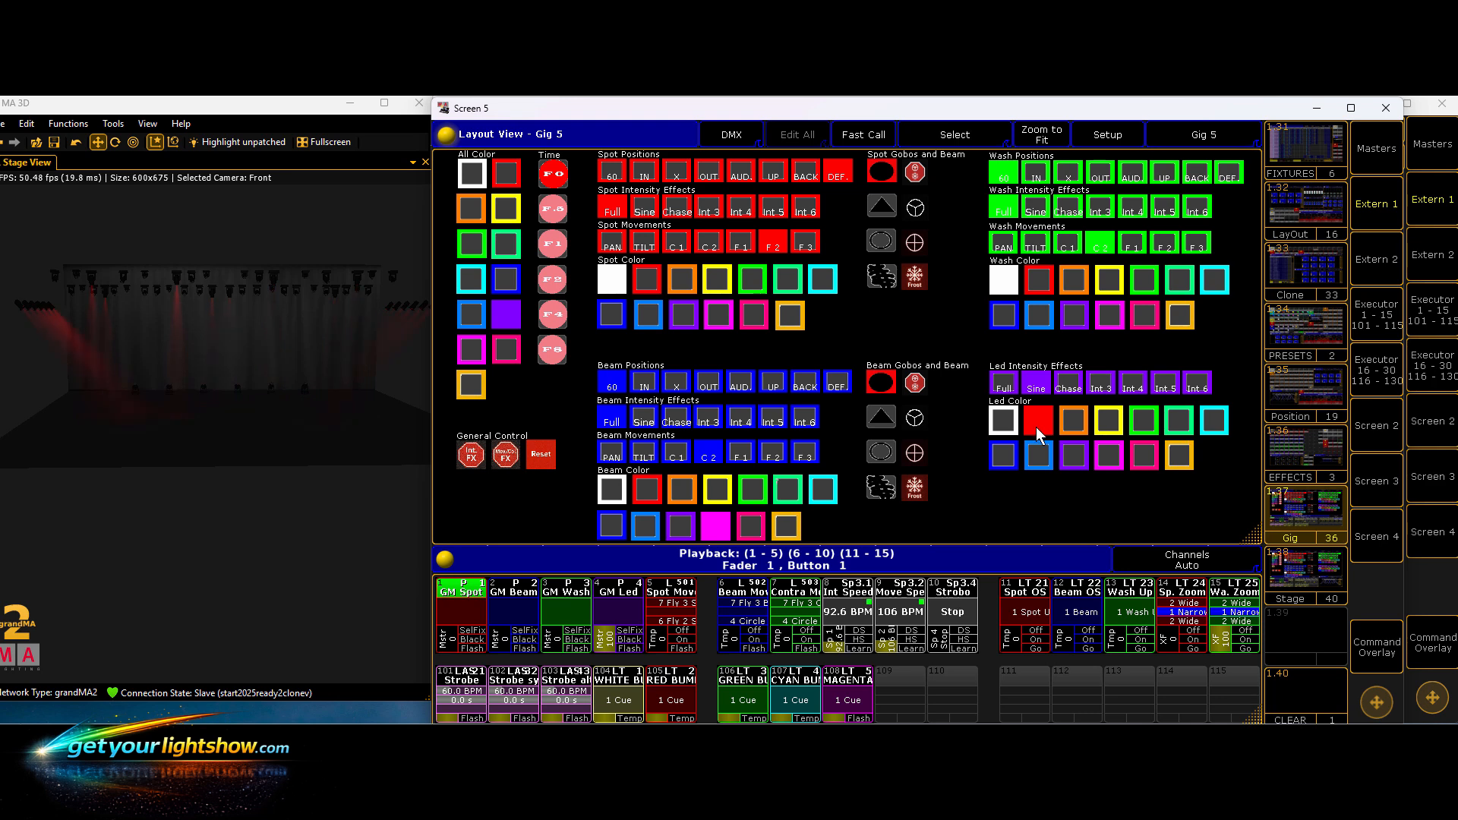
pyautogui.click(1037, 455)
pyautogui.click(1073, 420)
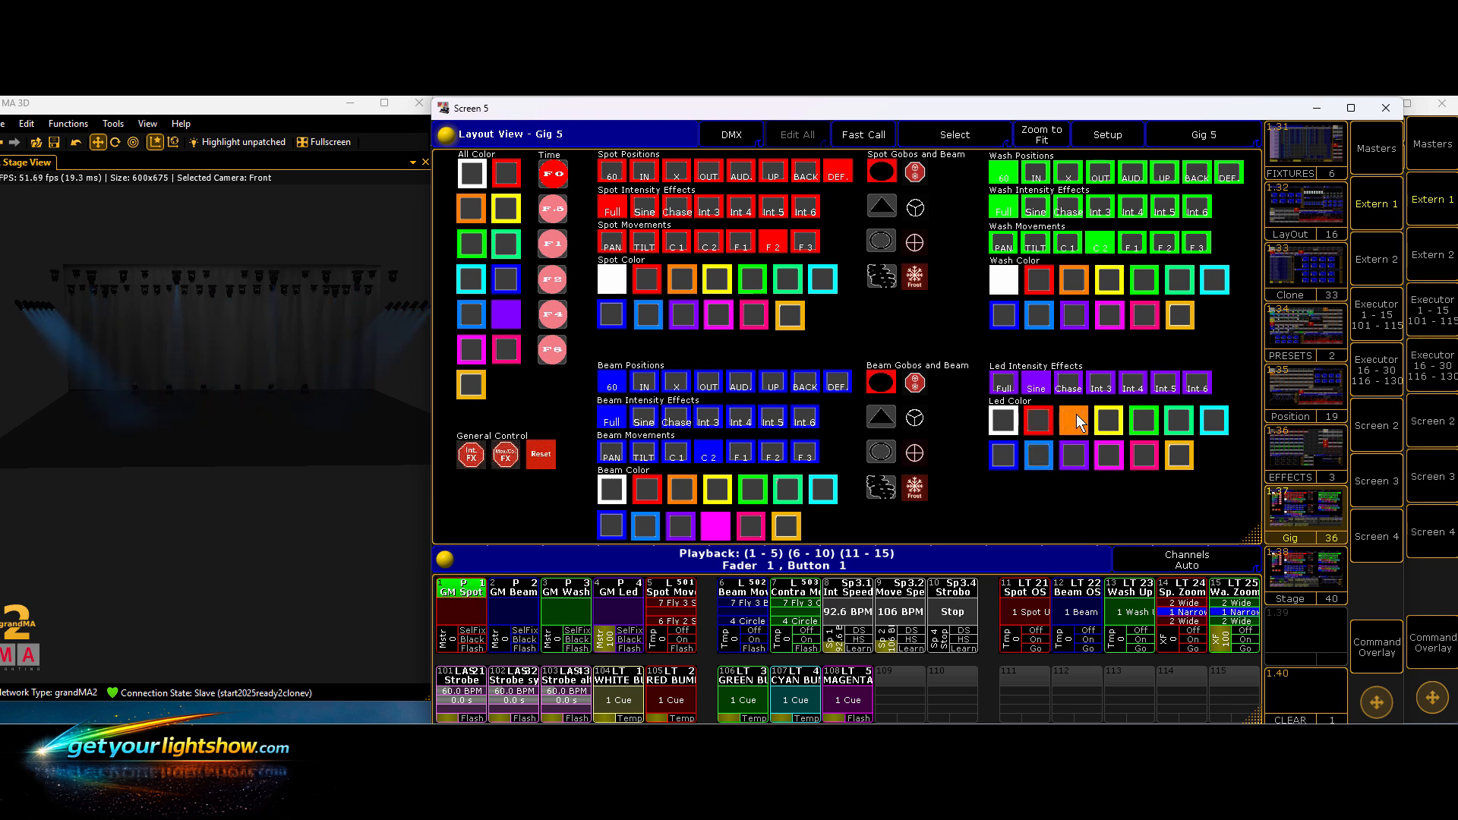
pyautogui.click(1002, 386)
pyautogui.click(1032, 388)
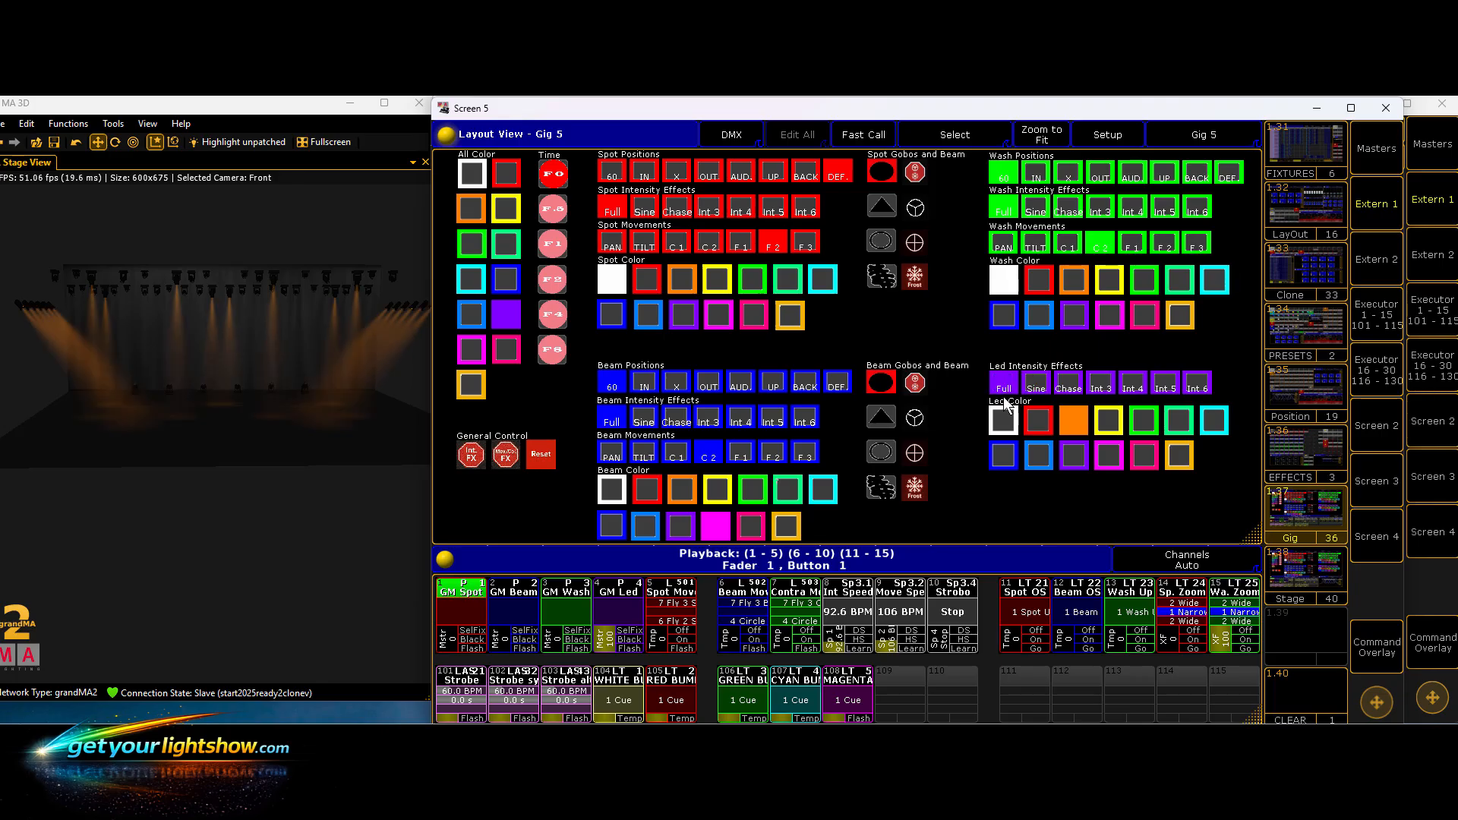
# - Raise the spot and beam group masters and set the strobe speed master to 170 BPM
pyautogui.moveTo(503, 638); pyautogui.dragTo(452, 644)
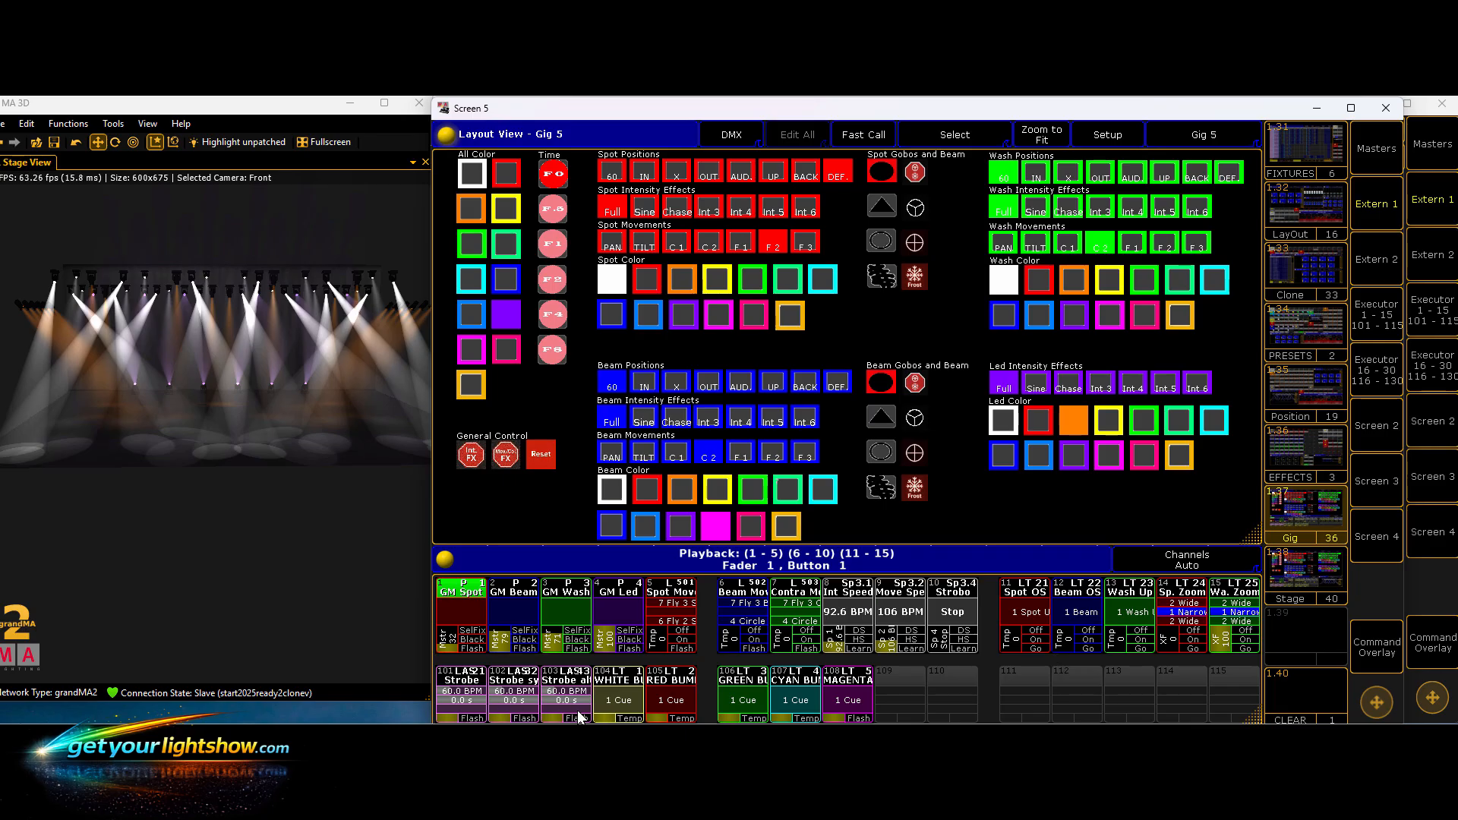
pyautogui.click(958, 648)
pyautogui.click(959, 648)
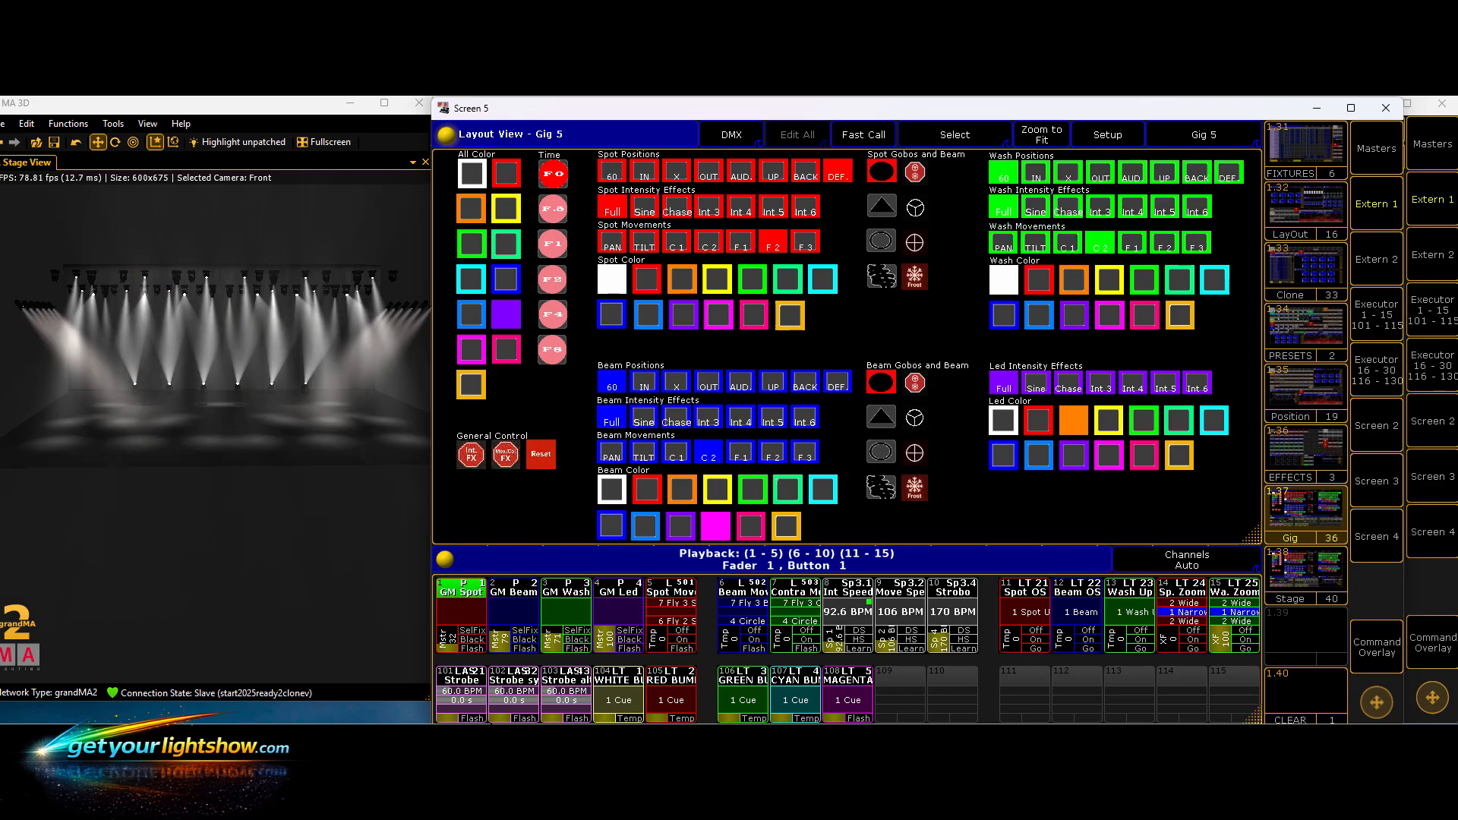
# - Test the Strobe sync and Strobe alt executors and the white, red and magenta bump executors
pyautogui.click(521, 720)
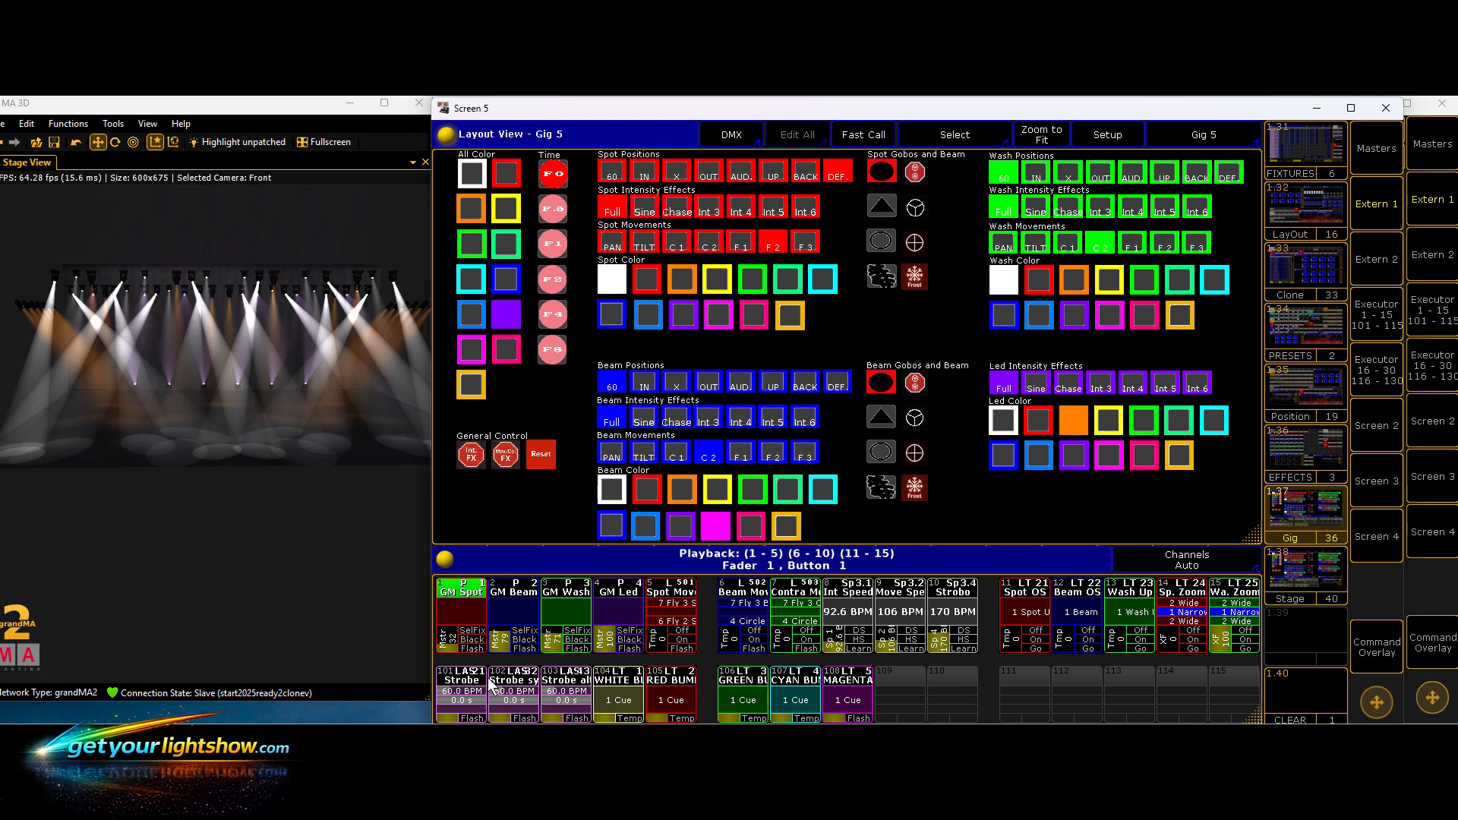
pyautogui.click(575, 718)
pyautogui.click(629, 720)
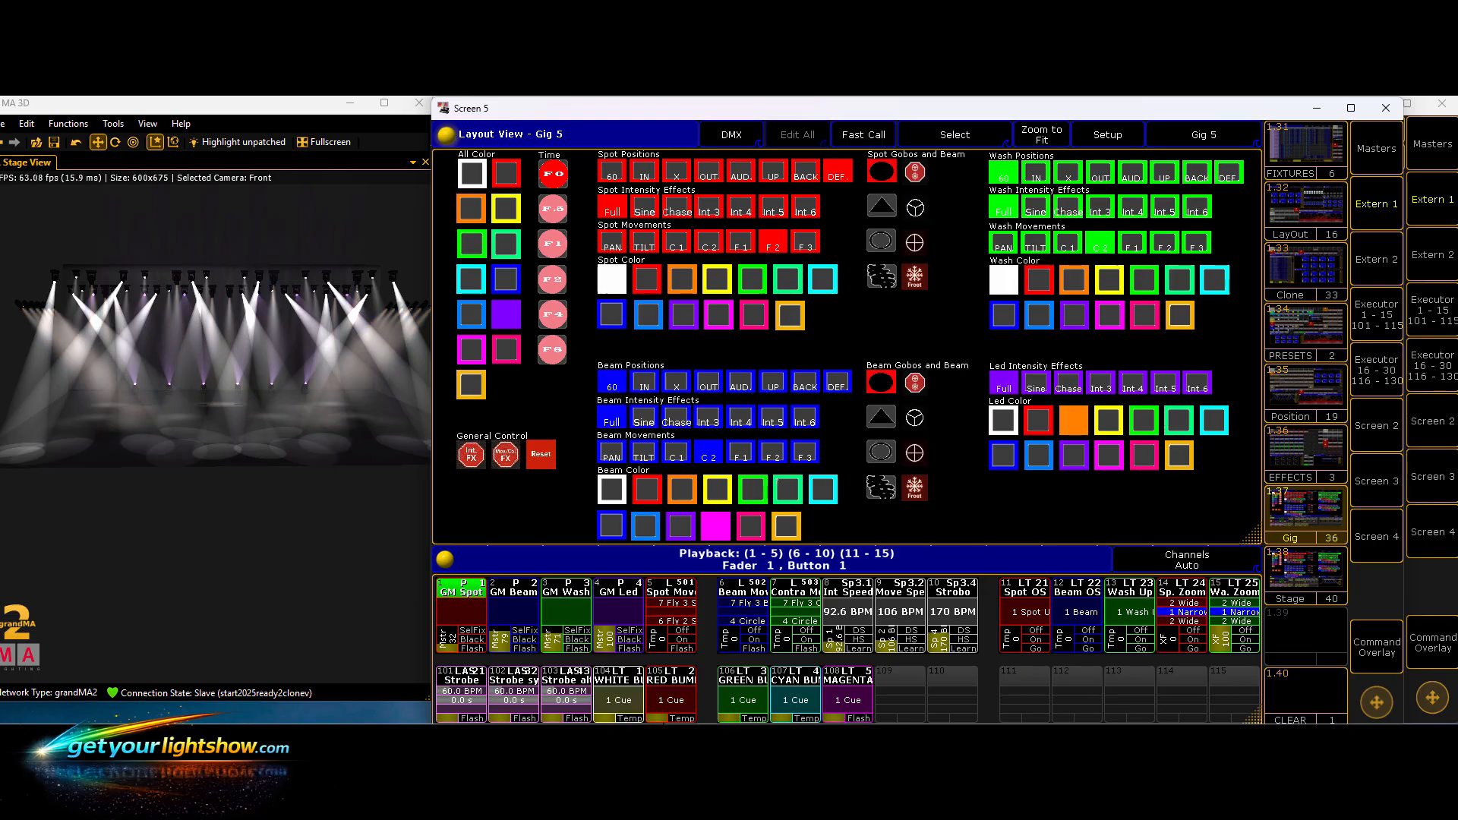
pyautogui.click(678, 718)
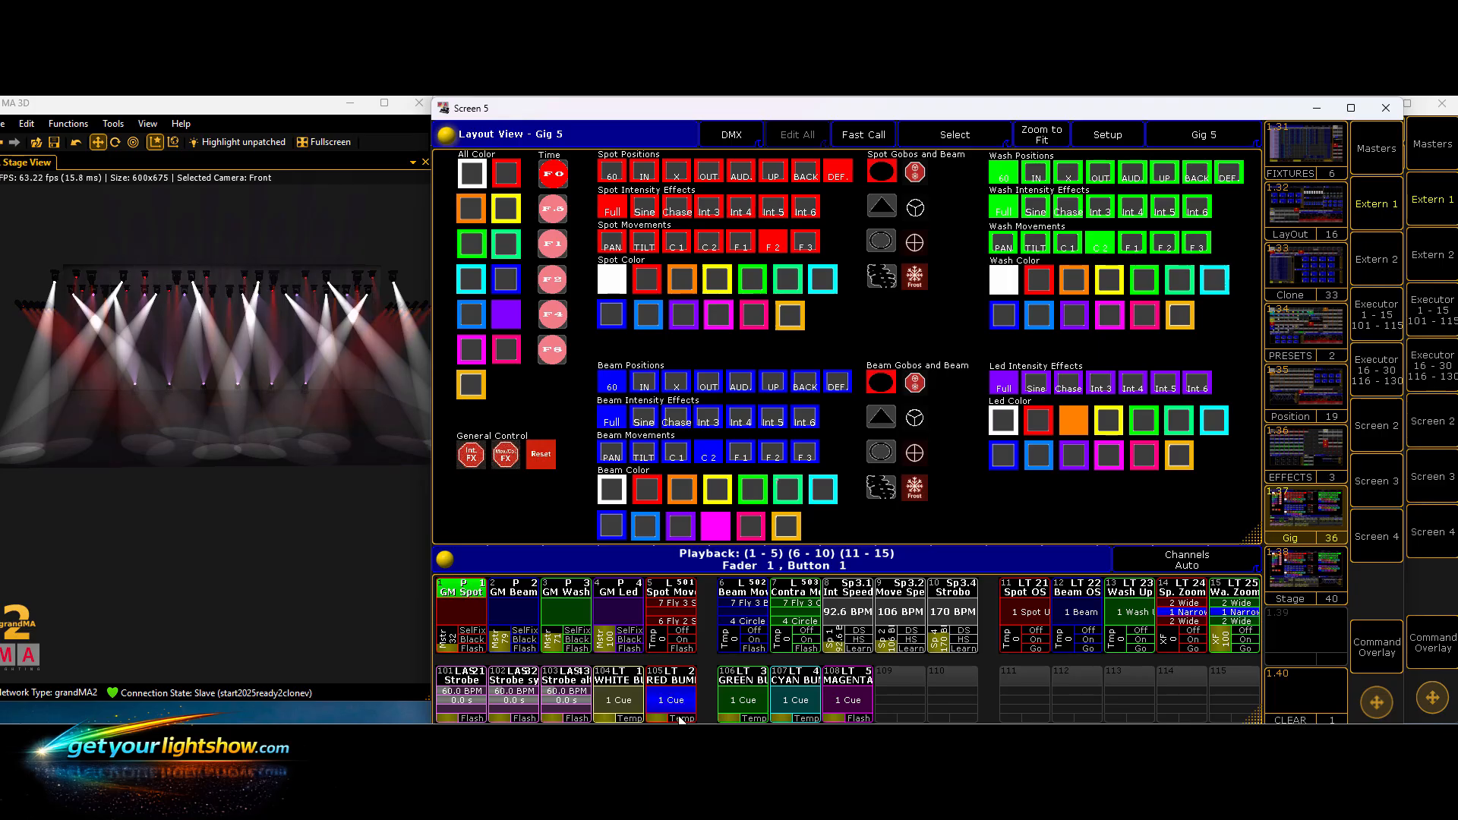
pyautogui.click(679, 719)
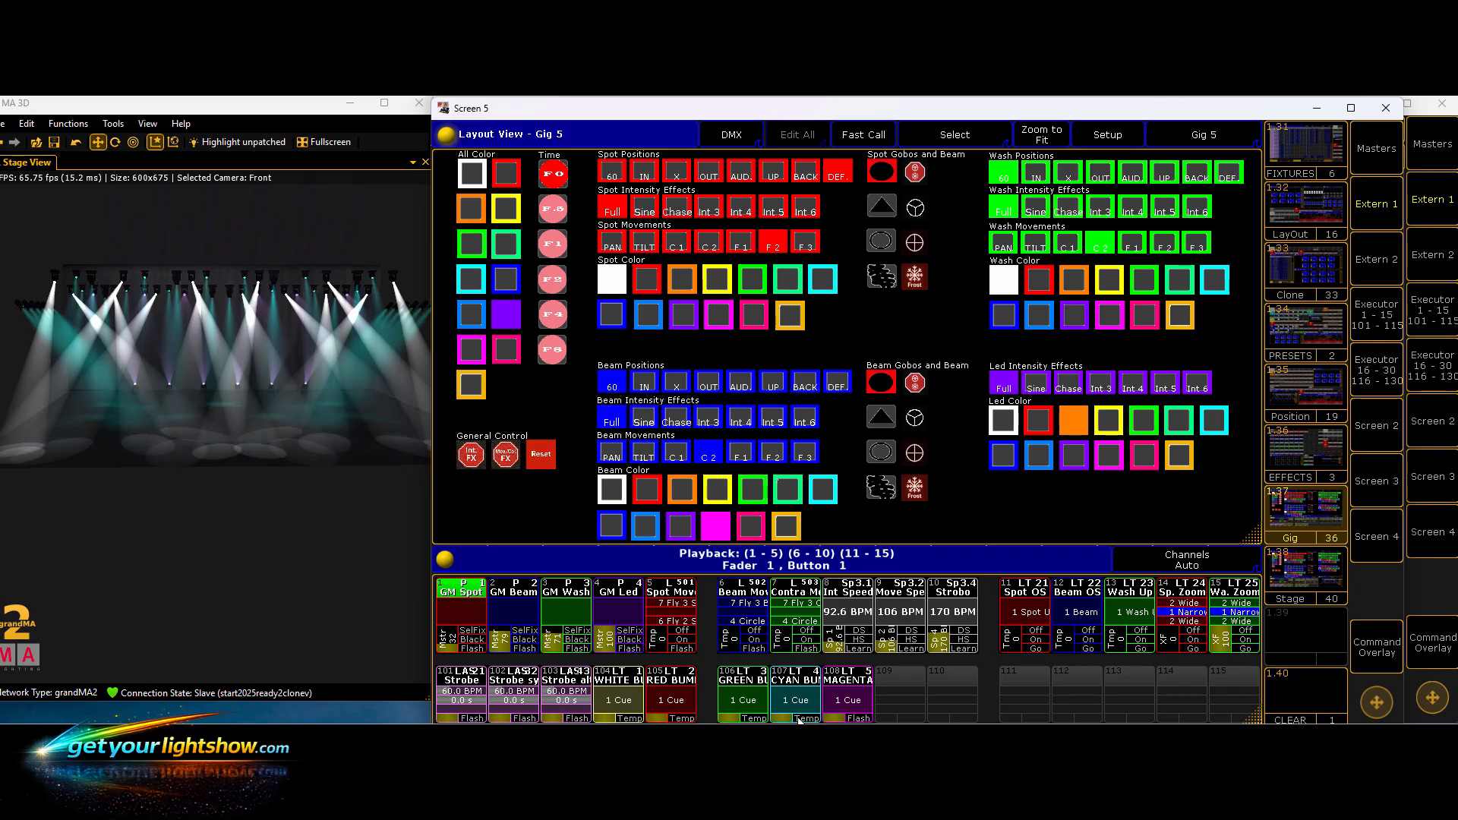
pyautogui.click(861, 717)
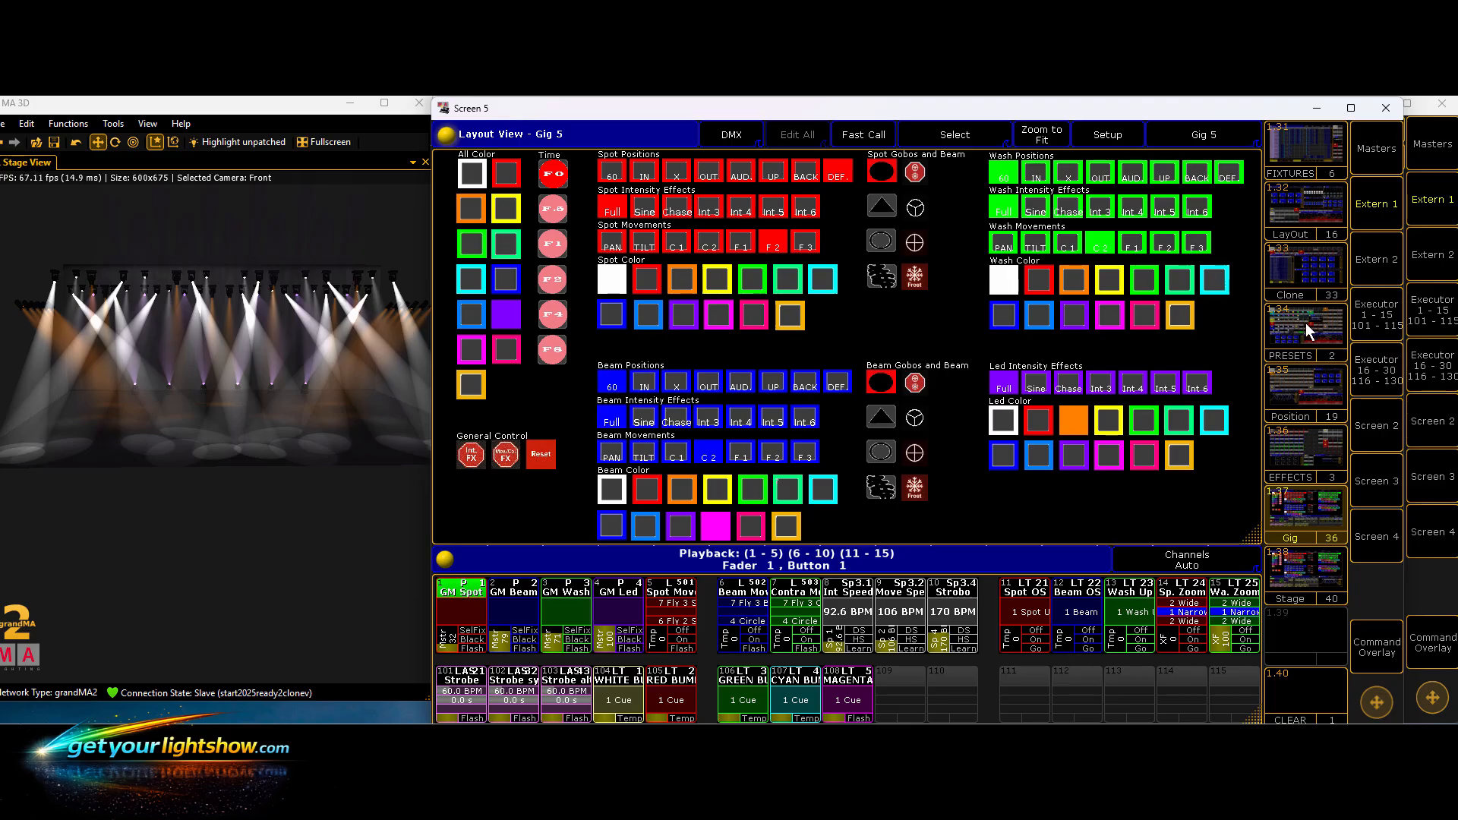
# - In the Effects view, run the Bump Creator macro for groups 101 thru 104 and clear the programmer
pyautogui.click(1308, 448)
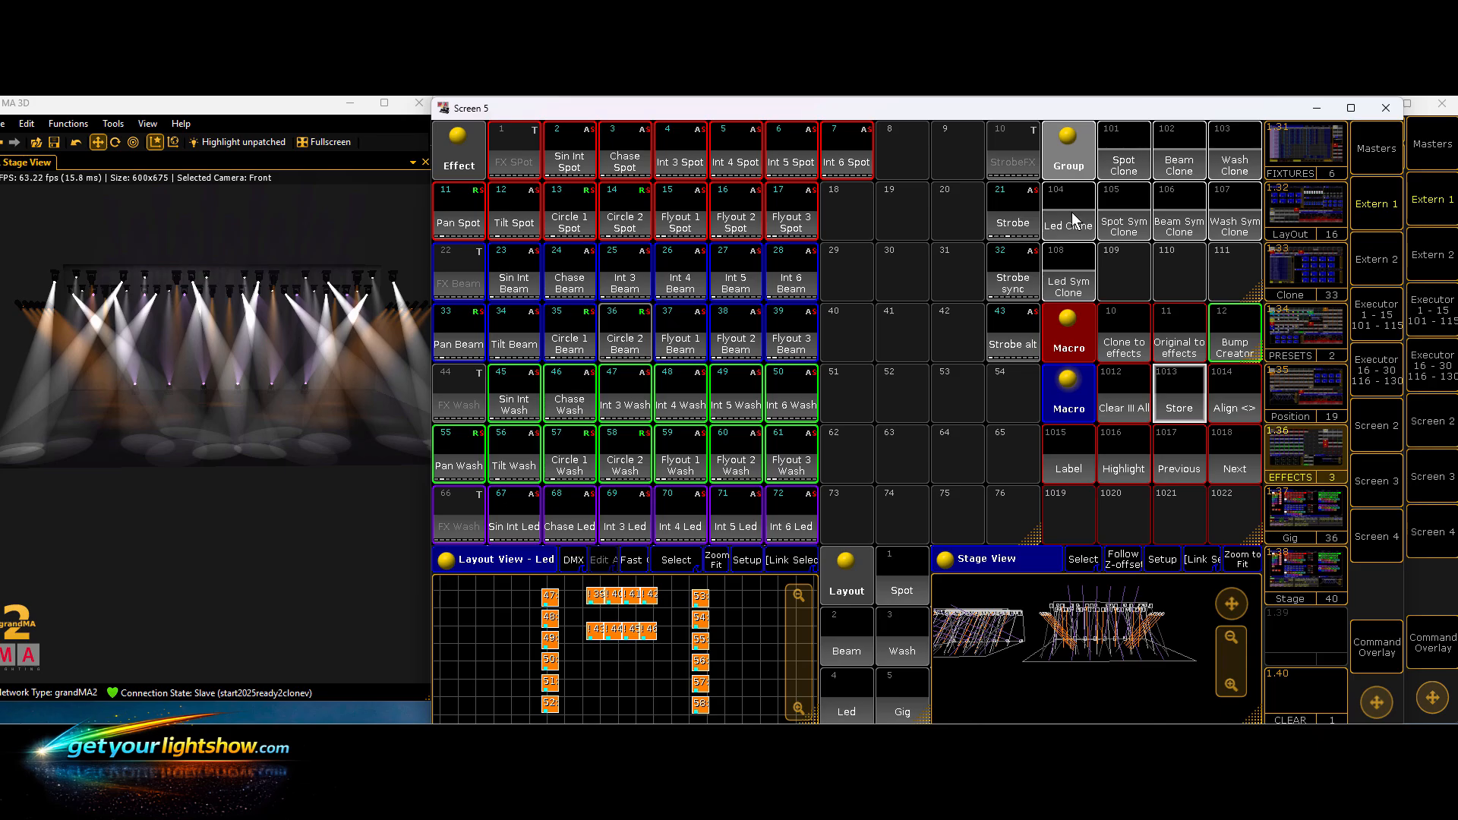
pyautogui.click(1234, 344)
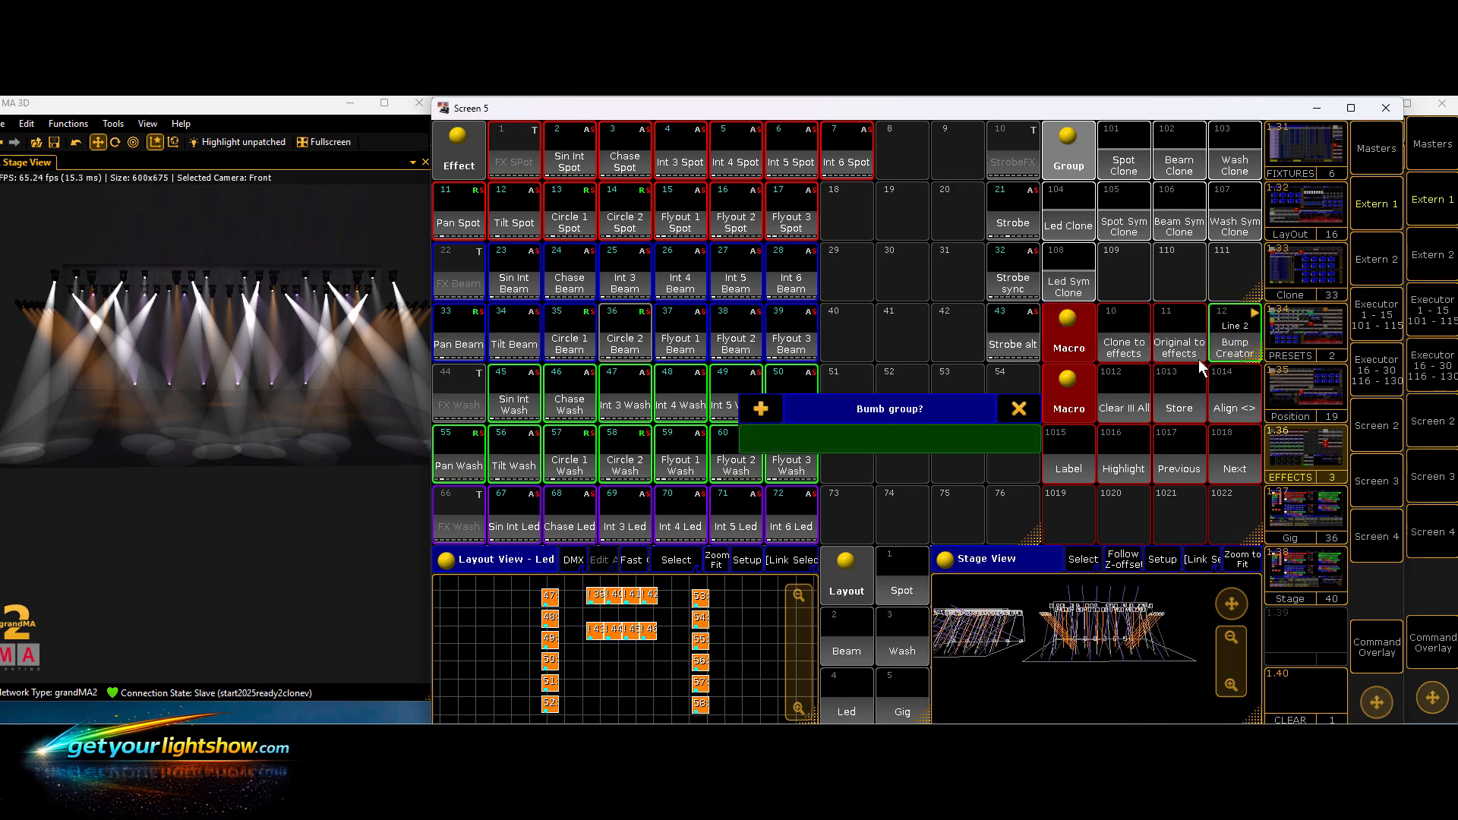
pyautogui.write('101 thru 104')
pyautogui.press('Return')
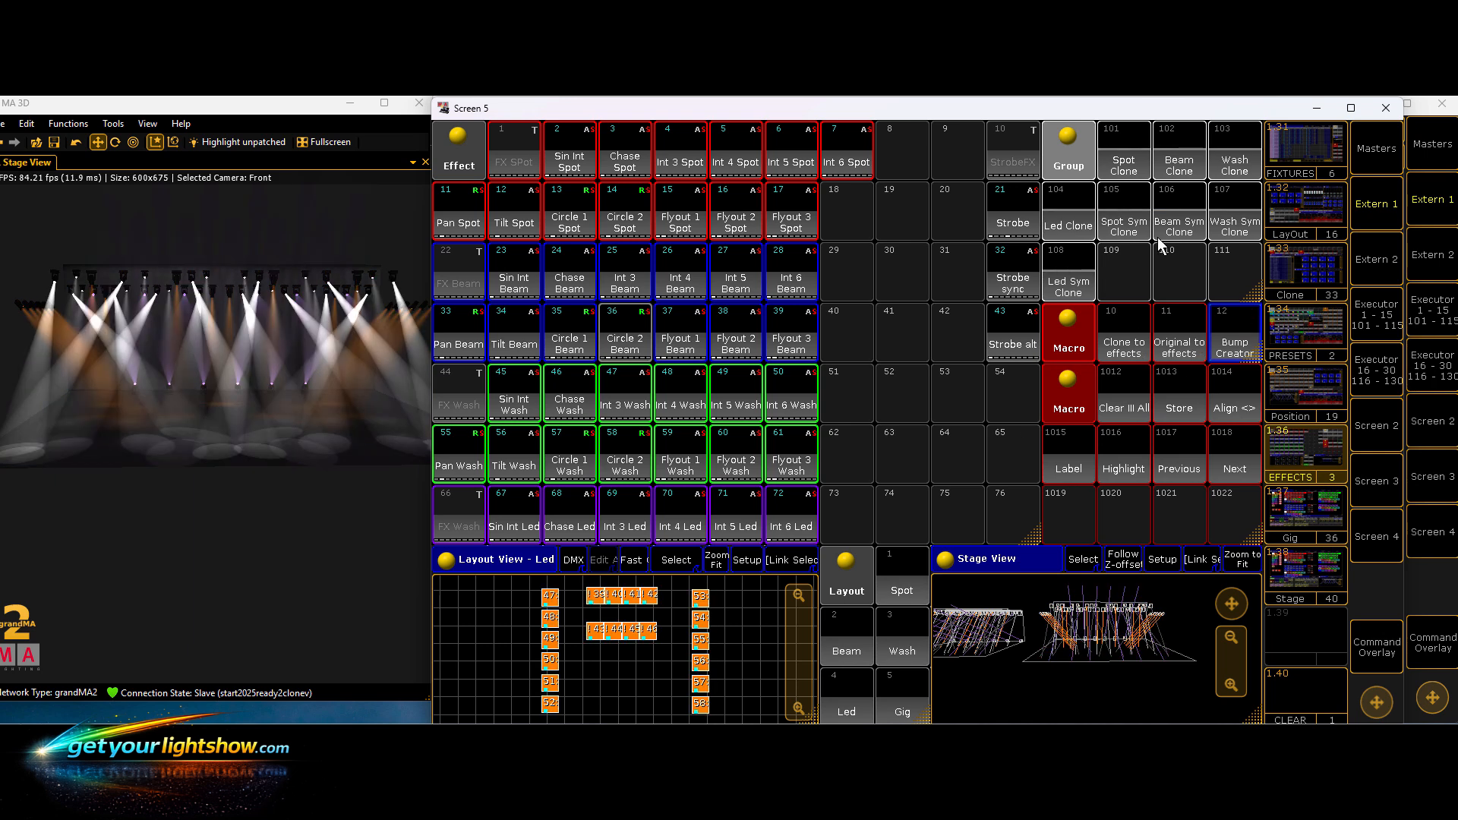
pyautogui.click(1115, 398)
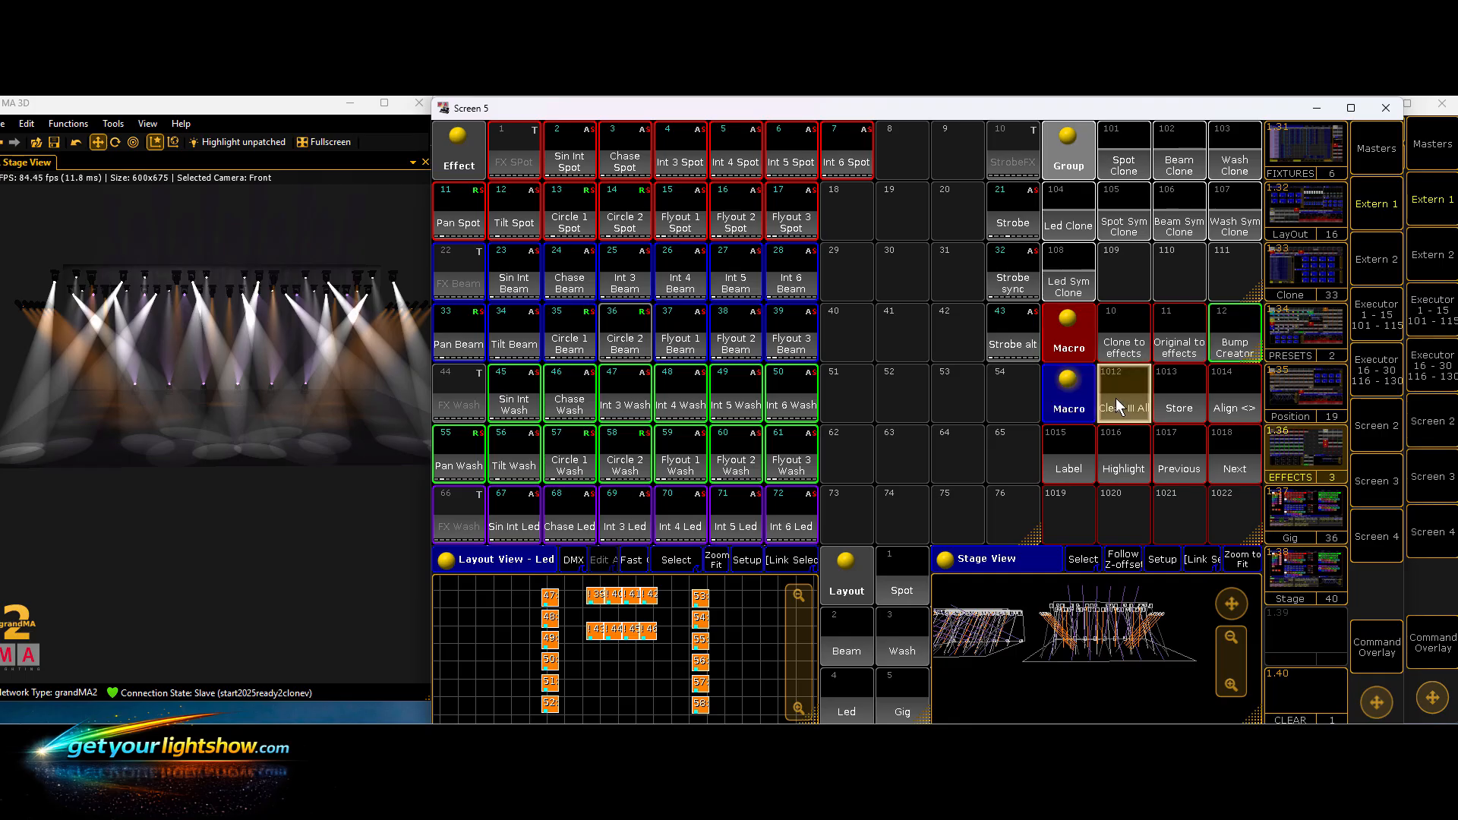
# - In the Gig view, test the recreated white, red, green and cyan bump executors
pyautogui.click(1288, 509)
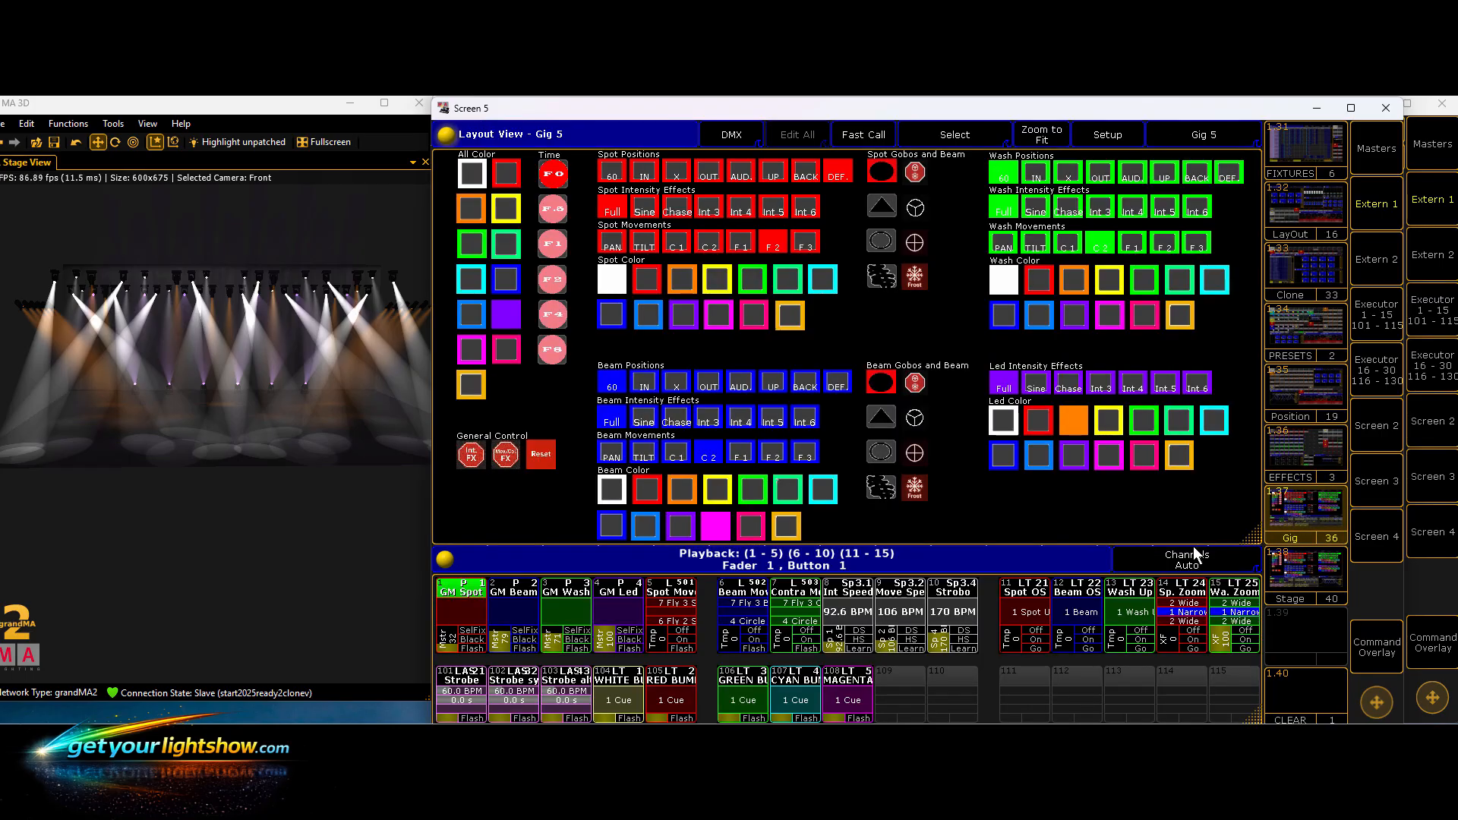
pyautogui.click(627, 717)
pyautogui.click(680, 718)
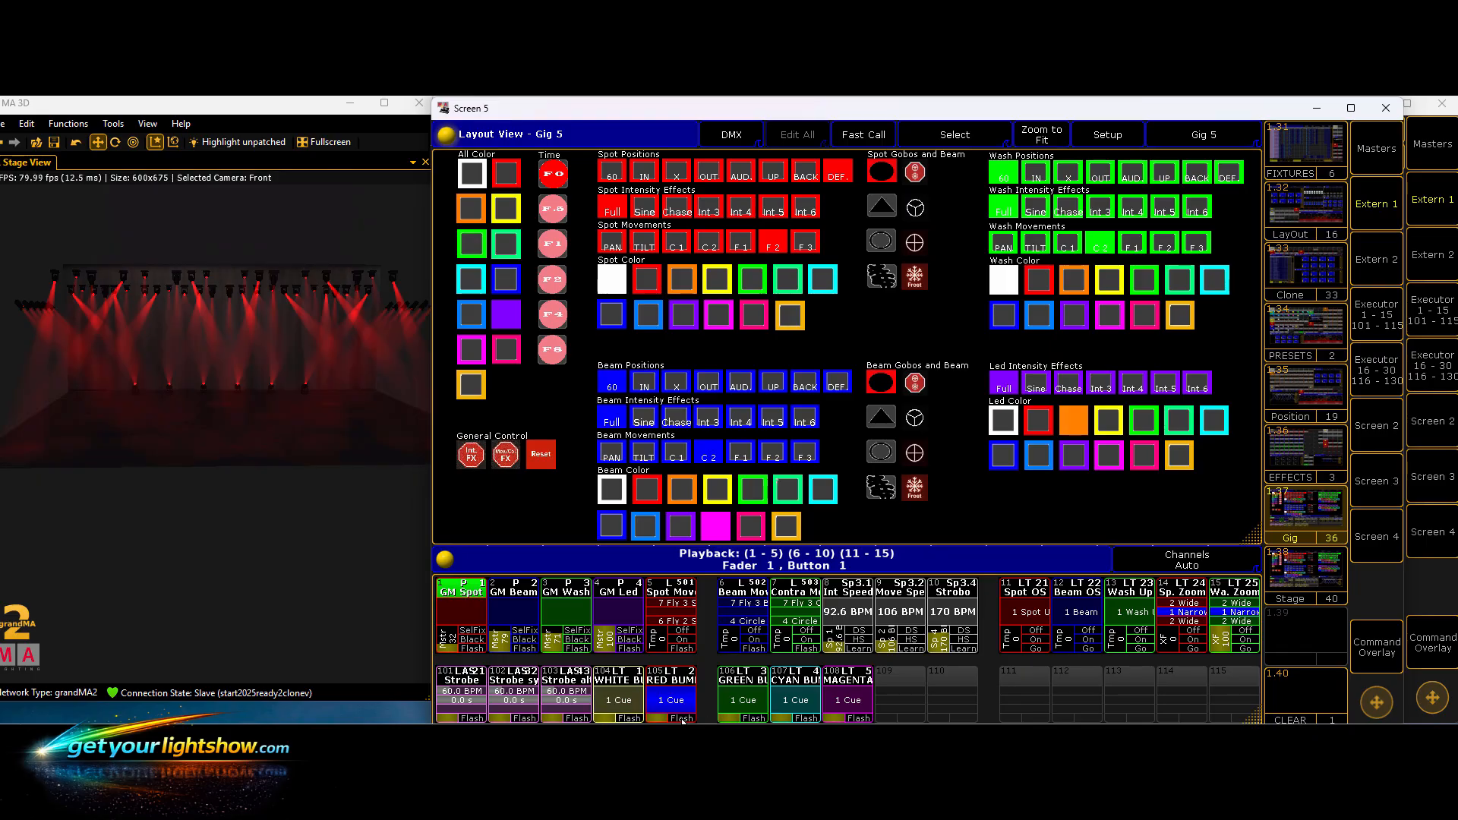
pyautogui.click(683, 719)
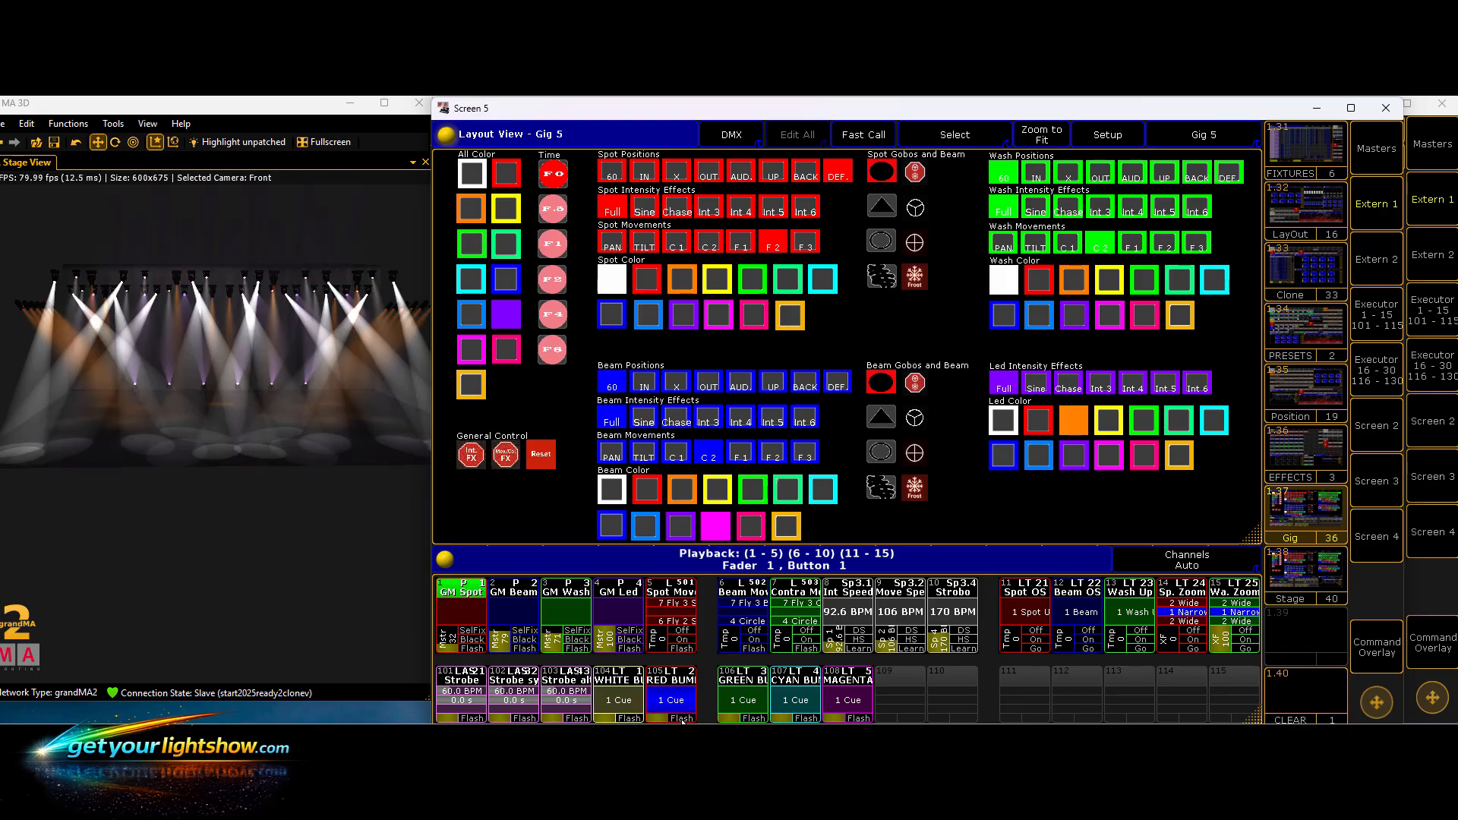
pyautogui.click(749, 718)
pyautogui.click(749, 718)
pyautogui.click(805, 718)
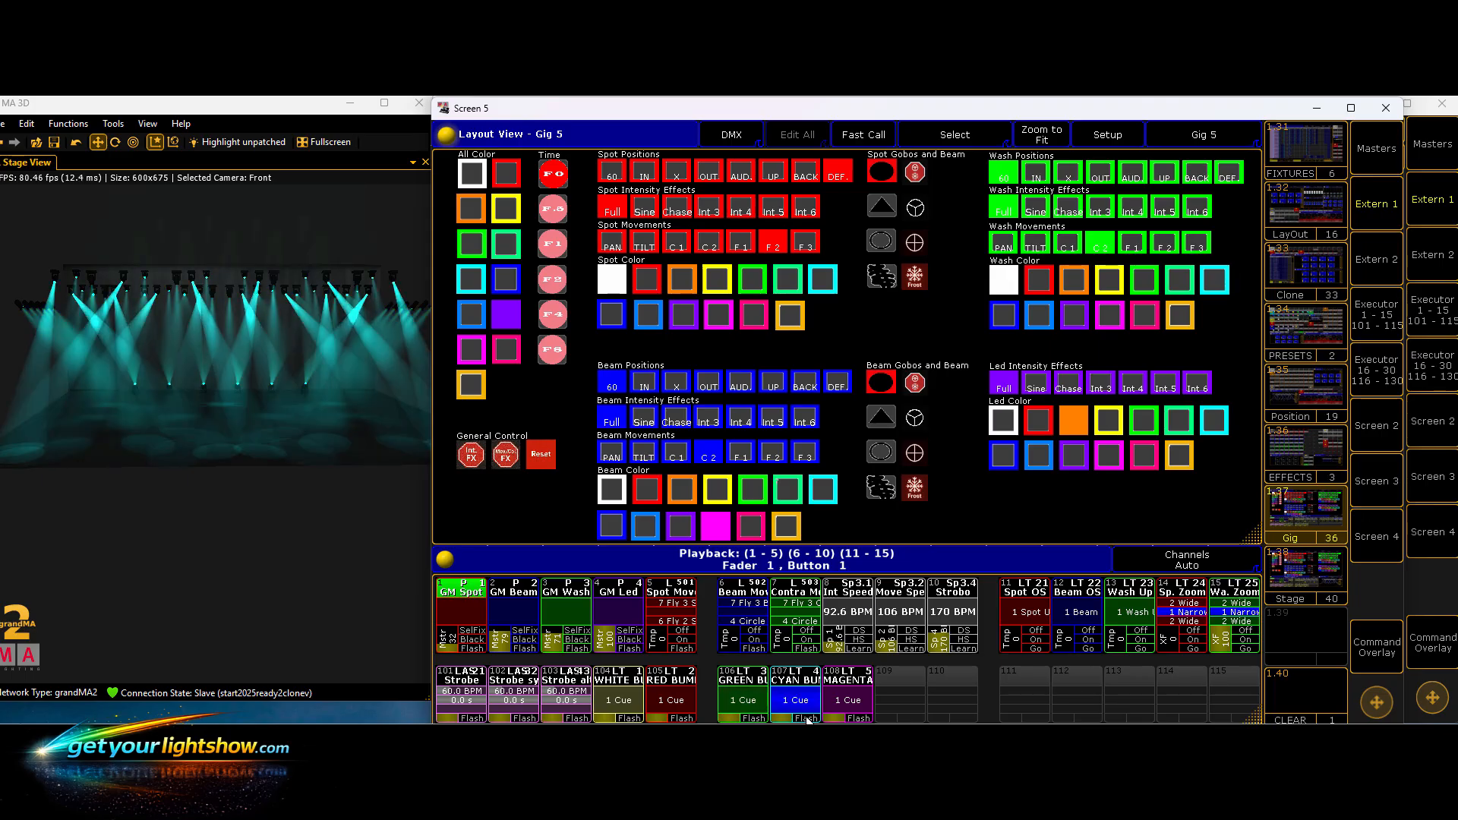
pyautogui.click(808, 719)
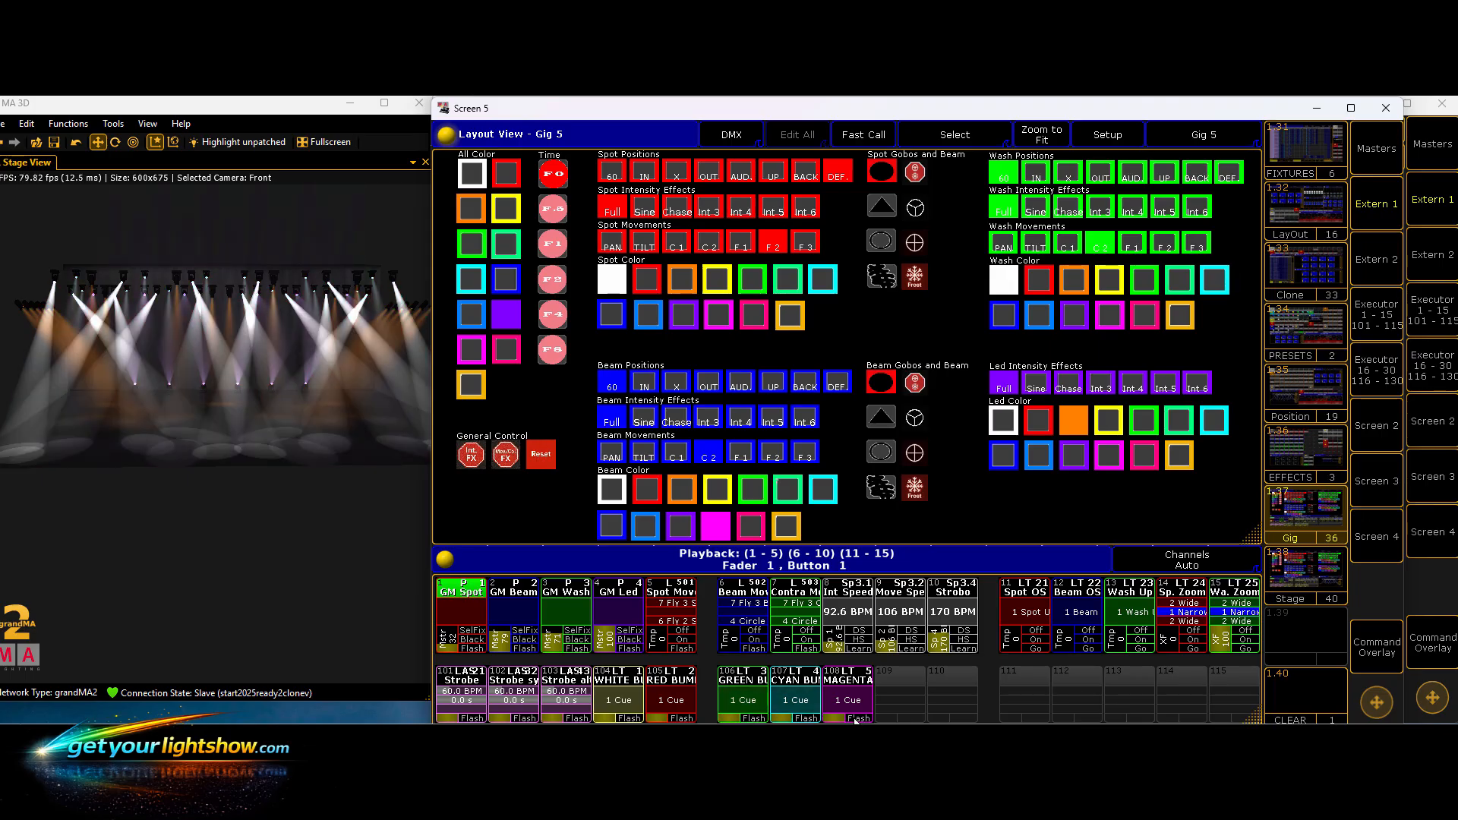
# - Reset the Gig layout's looks and test the Spot OS, Beam OS, Wash Up and spot zoom executors
pyautogui.click(543, 454)
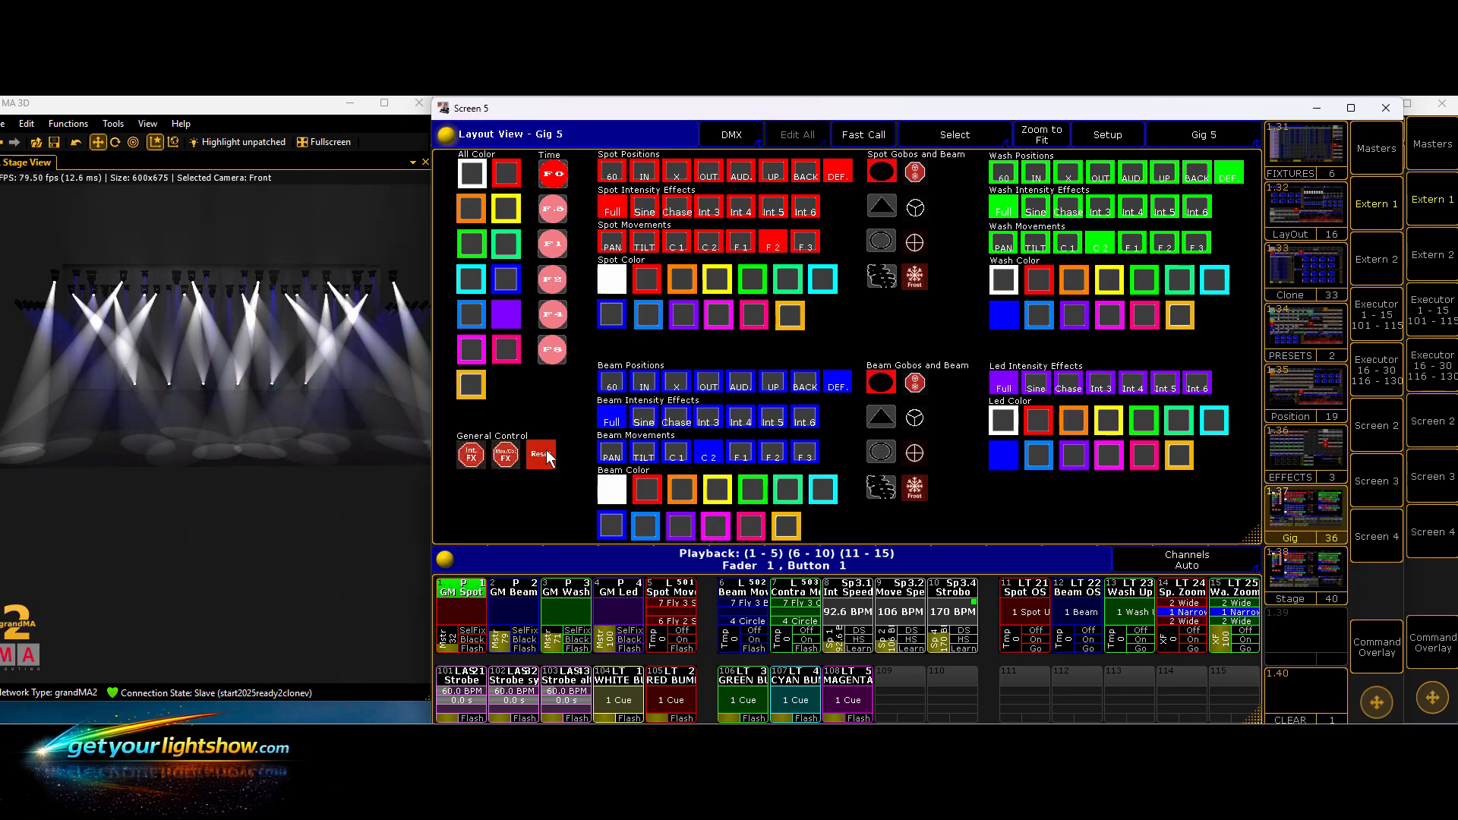
pyautogui.click(1010, 646)
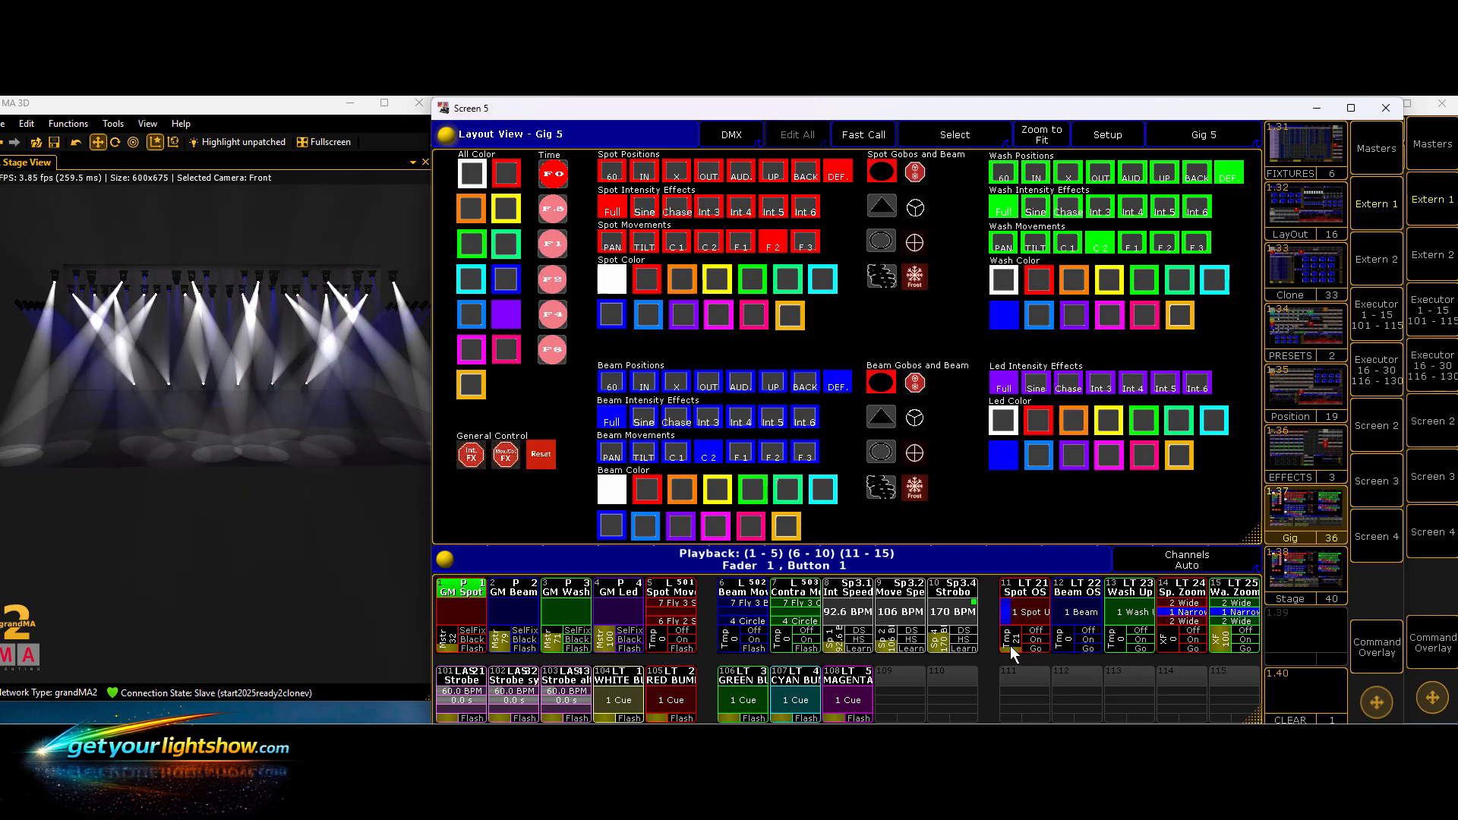
pyautogui.click(1012, 644)
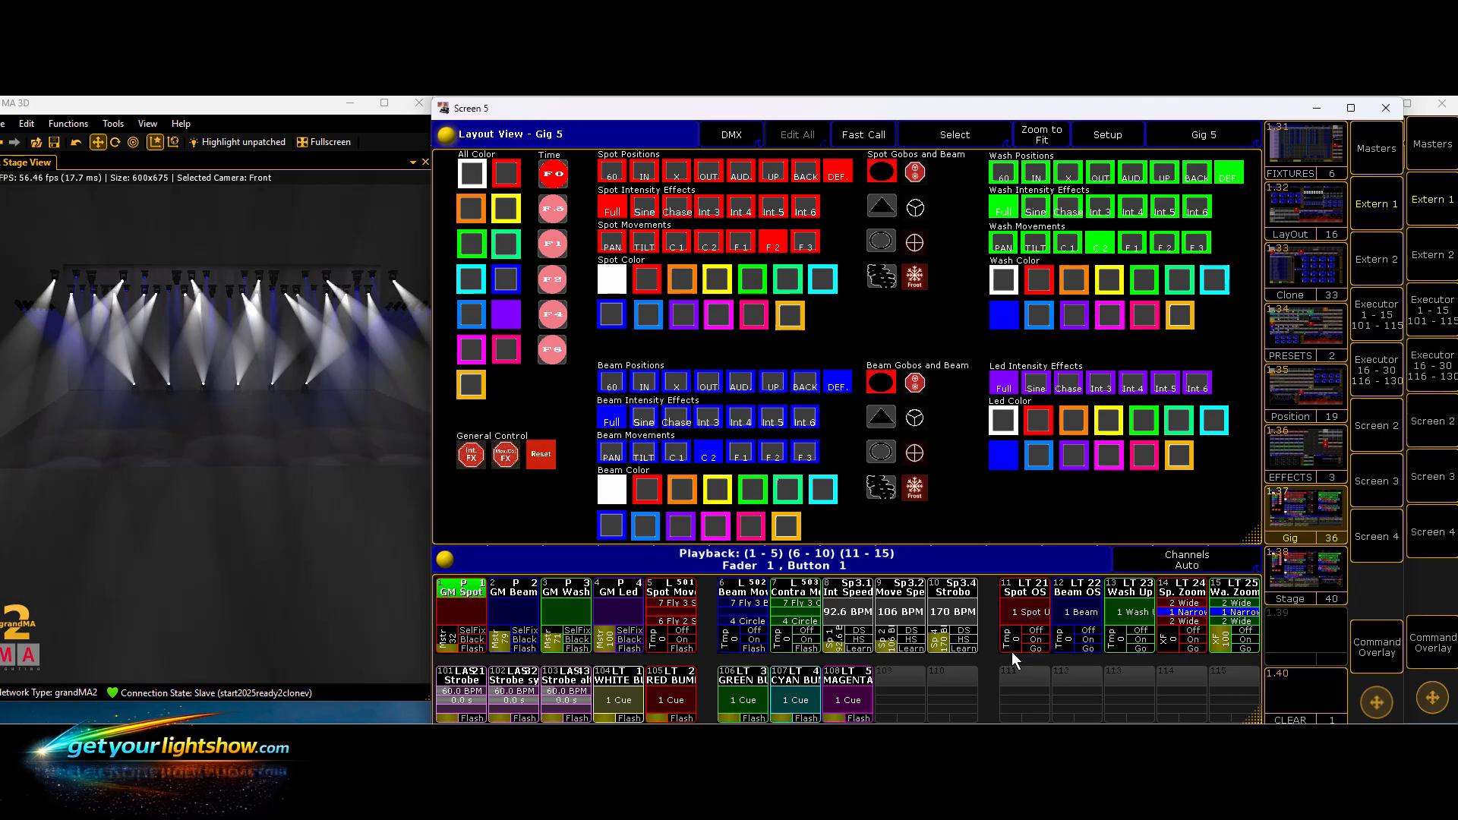
pyautogui.click(1064, 640)
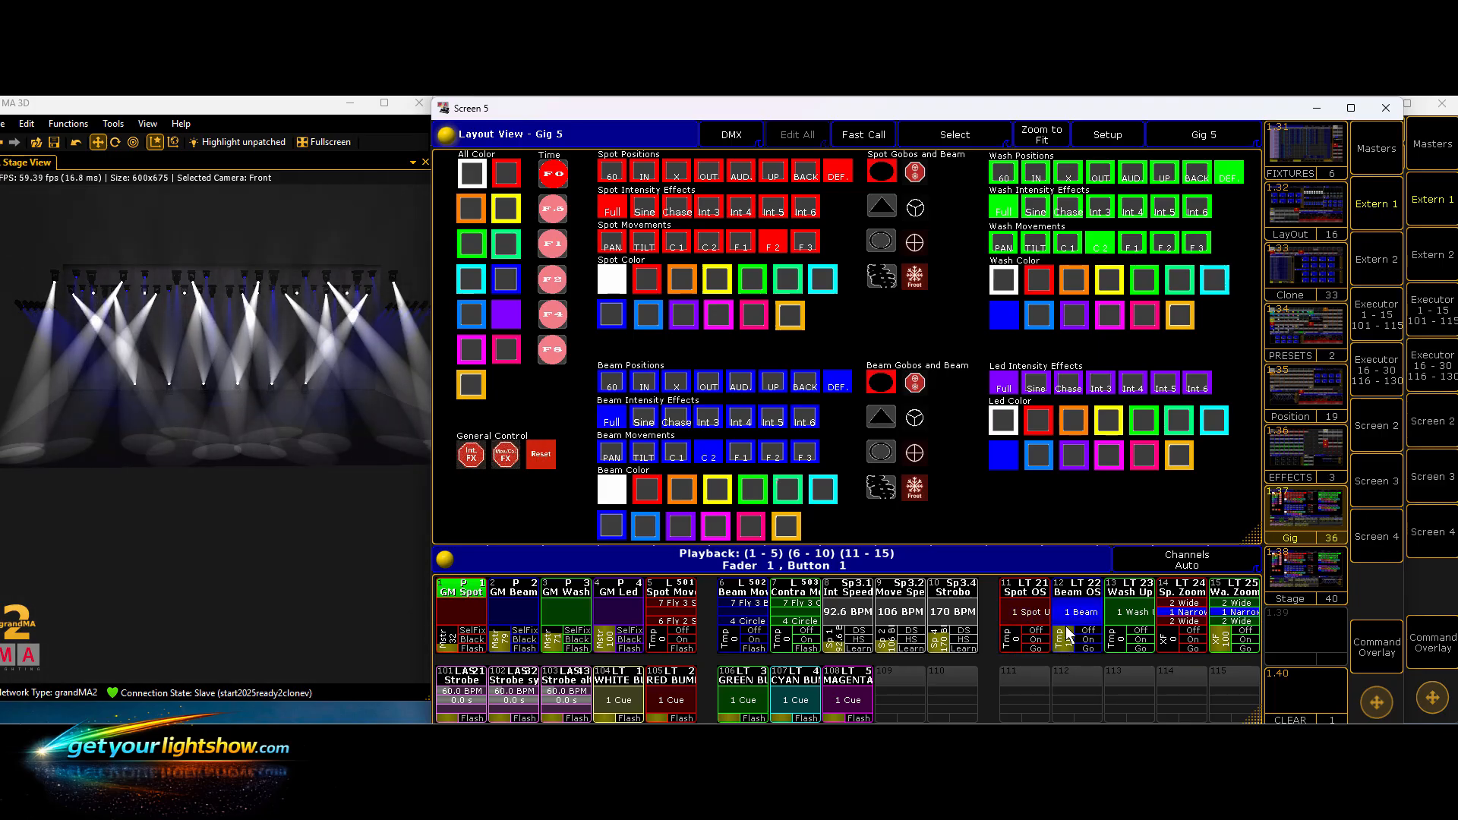
pyautogui.click(1115, 643)
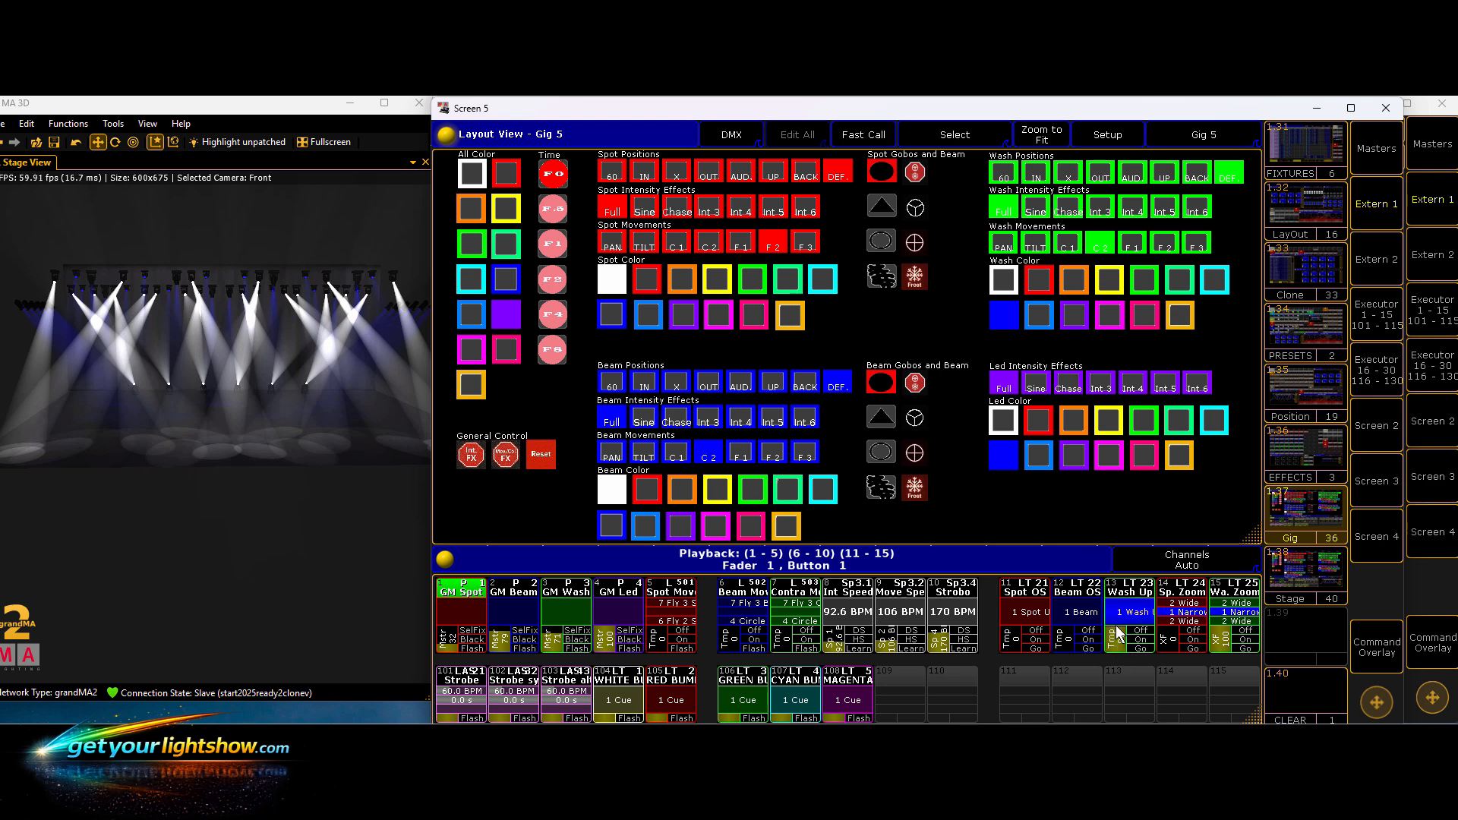
pyautogui.click(1164, 645)
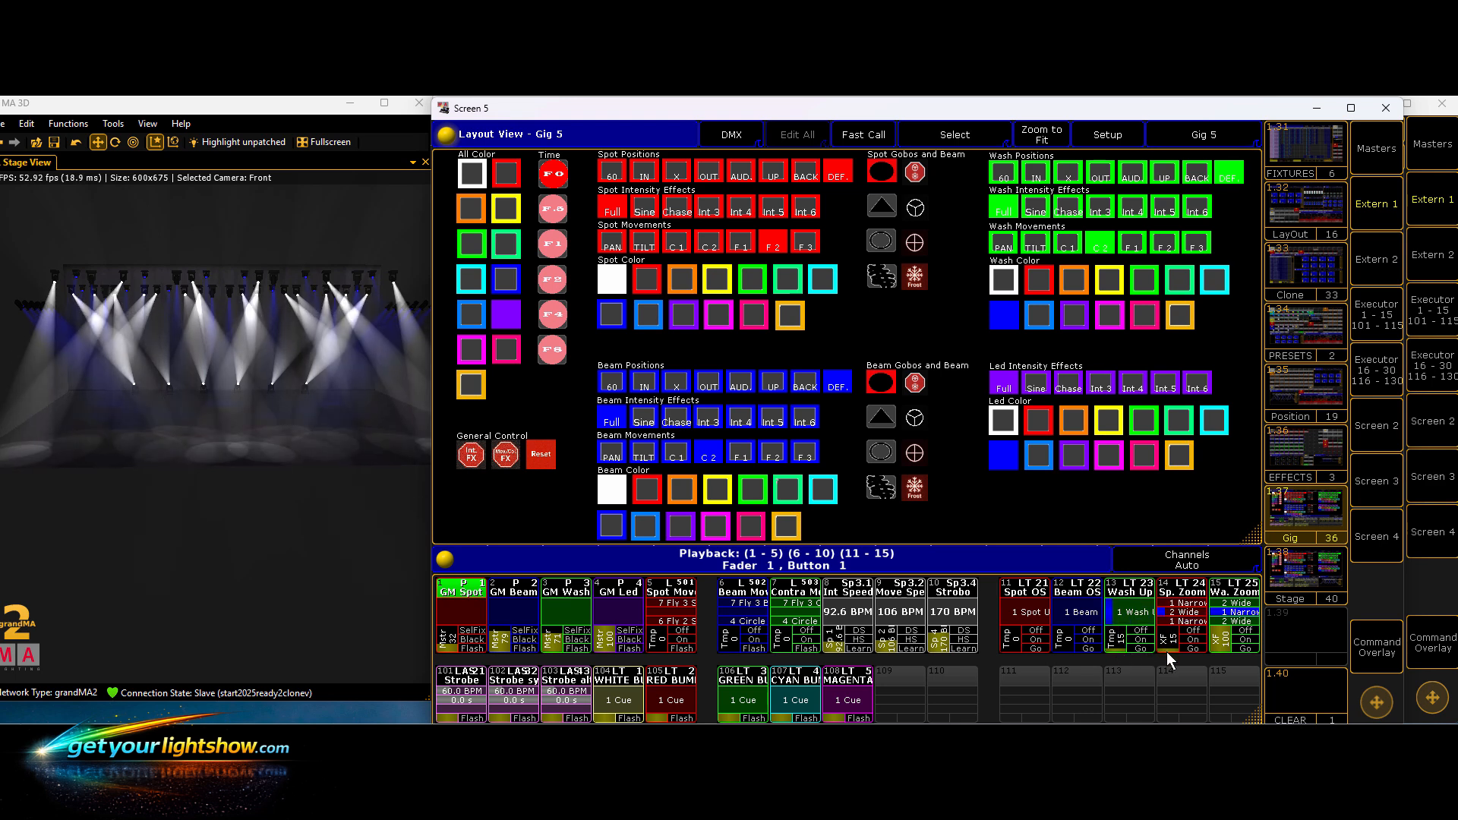